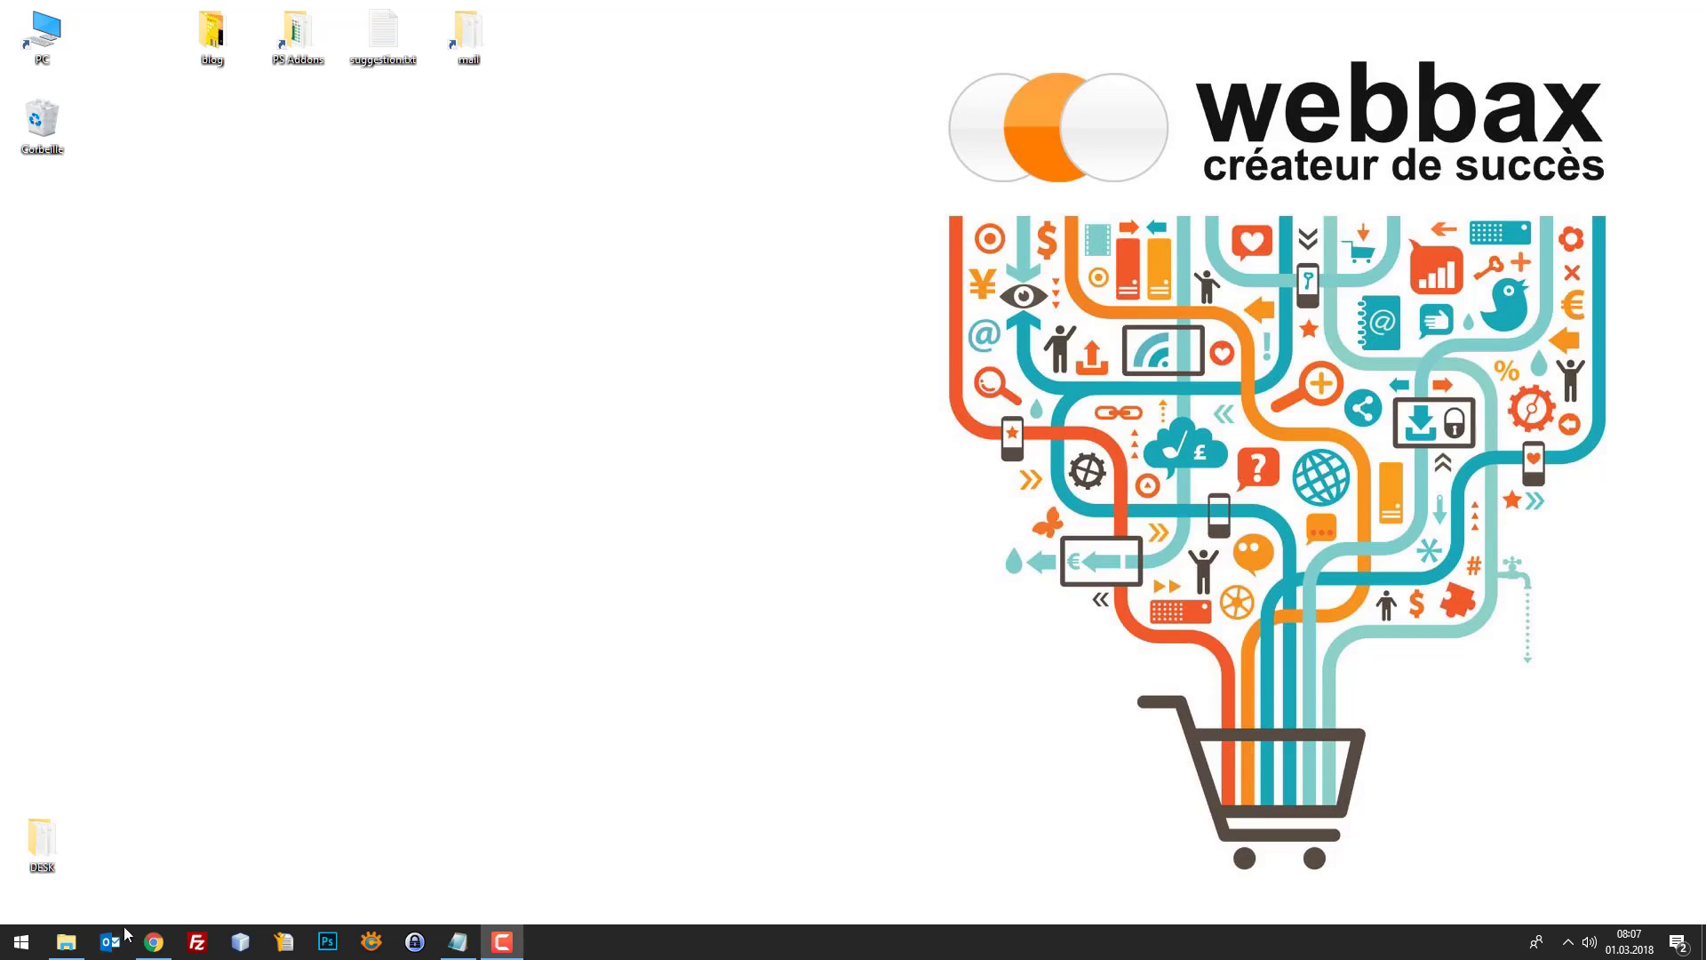
# - Load infomaniak.ch in Chrome and reveal the Connexion panel with FTP, Workspace and Manager
pyautogui.click(144, 940)
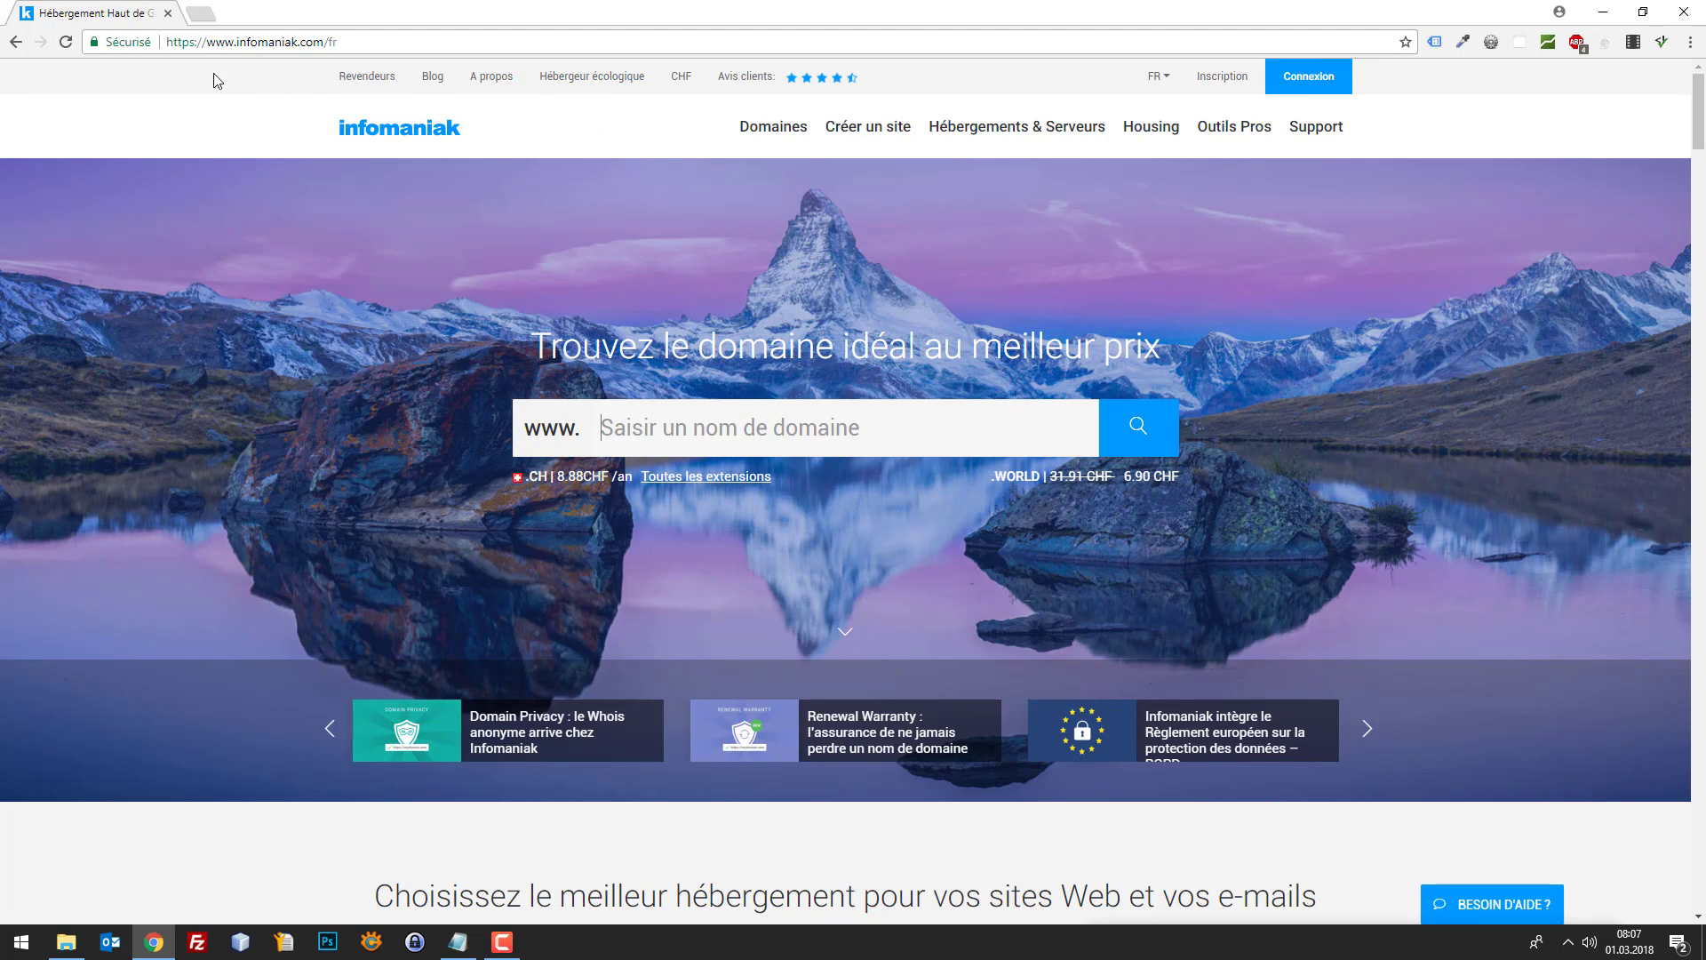
pyautogui.doubleClick(294, 43)
pyautogui.doubleClick(310, 42)
pyautogui.click(306, 41)
pyautogui.moveTo(306, 42); pyautogui.dragTo(471, 35)
pyautogui.write('h')
pyautogui.press('Return')
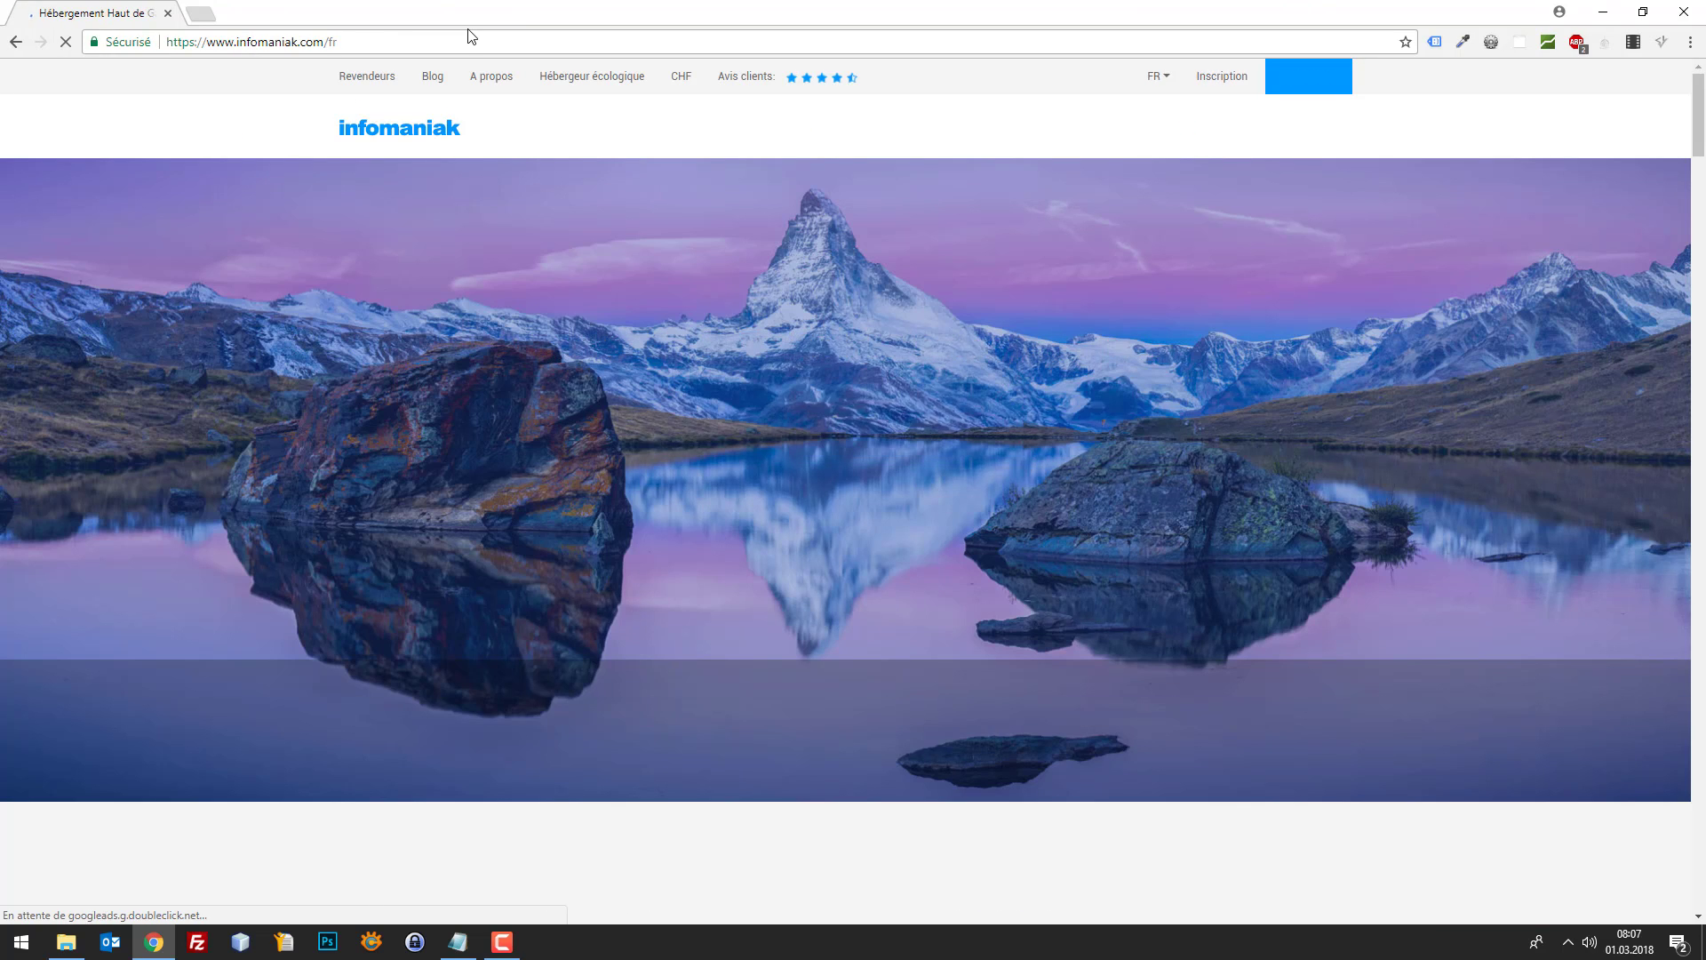
pyautogui.moveTo(1310, 91)
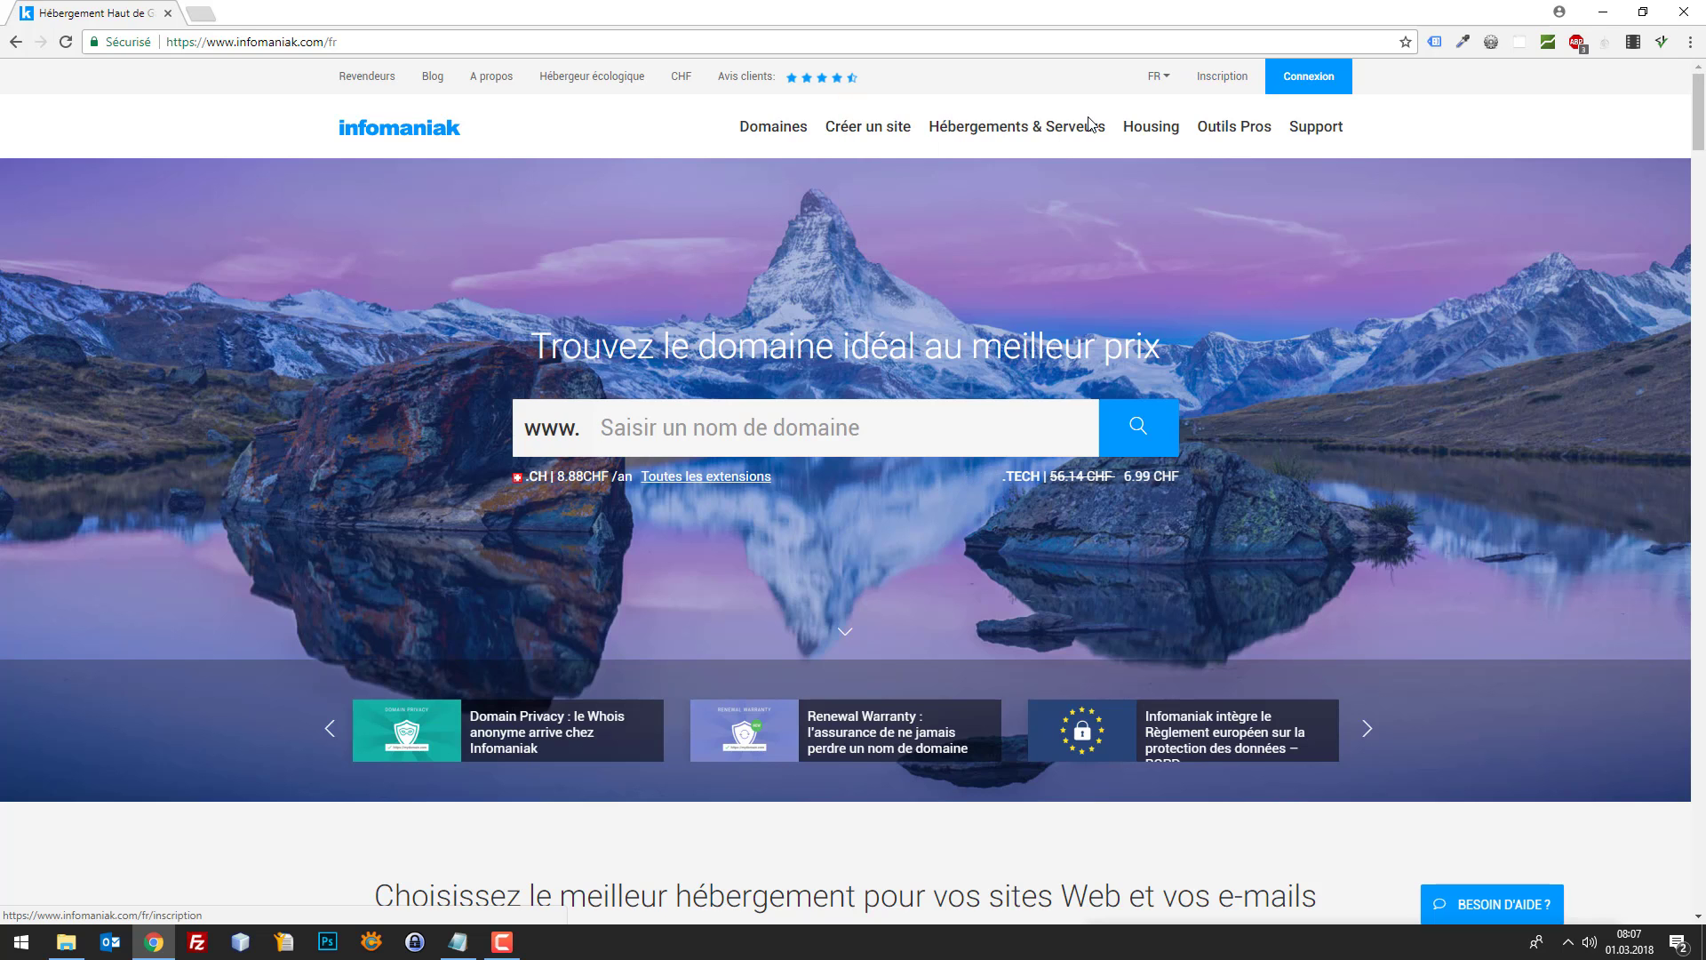
pyautogui.moveTo(968, 125)
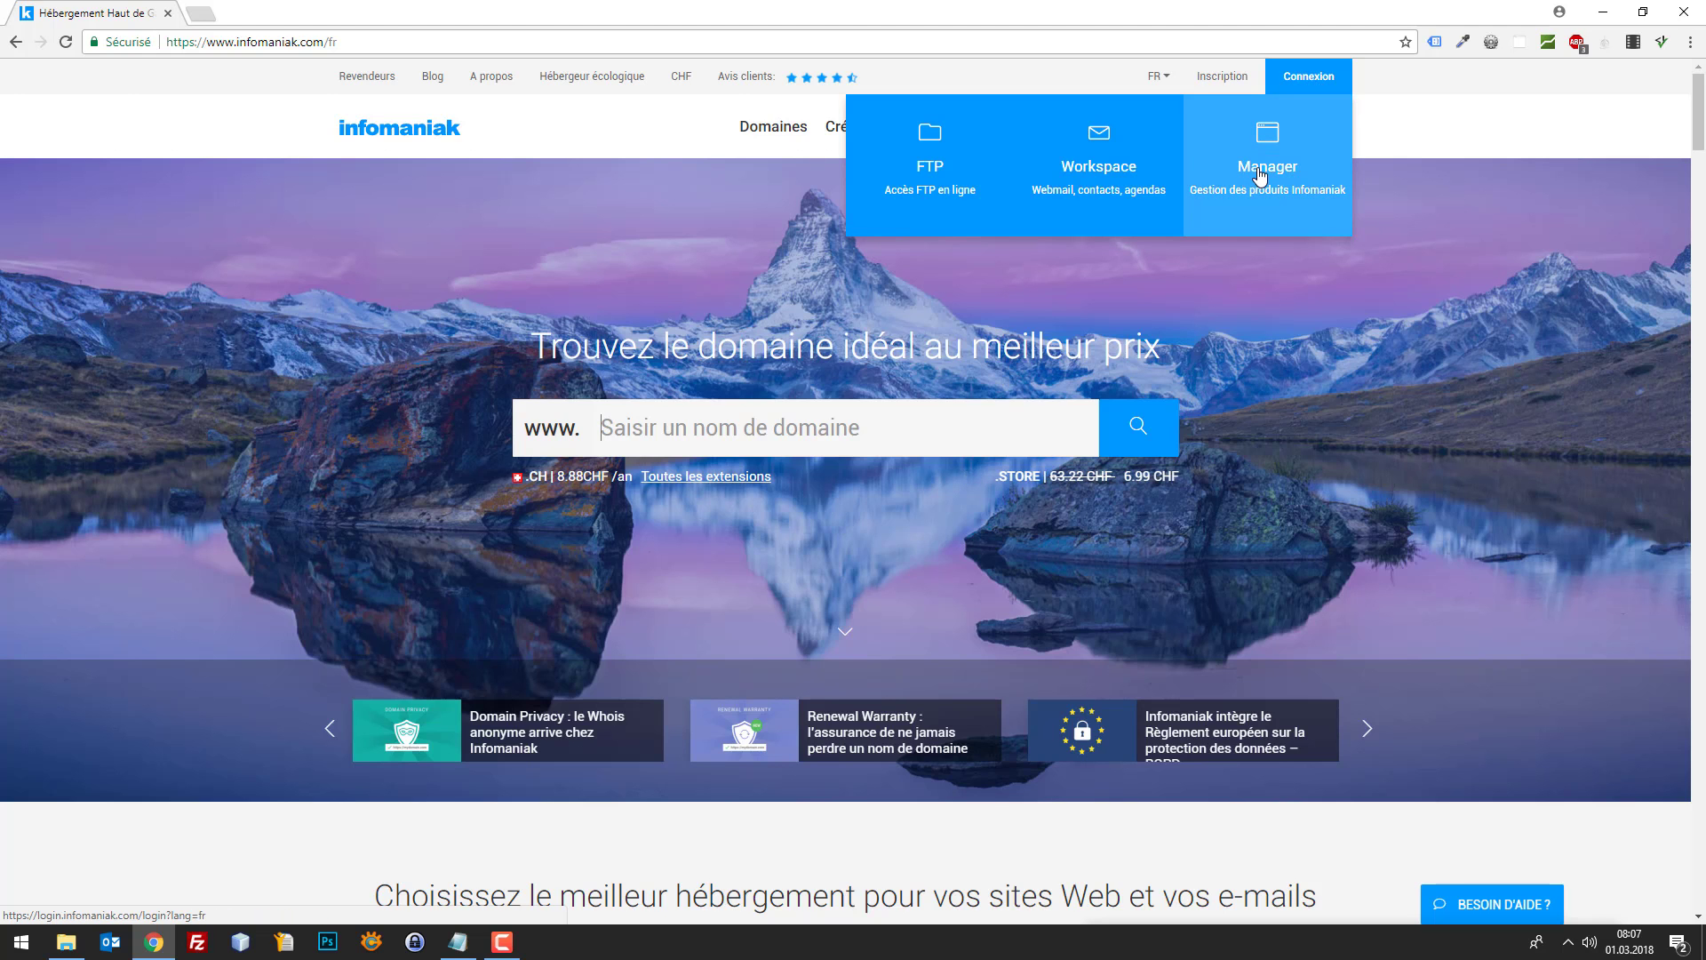
# - Sign in to Manager with the saved account, keeping the session connected
pyautogui.click(1265, 147)
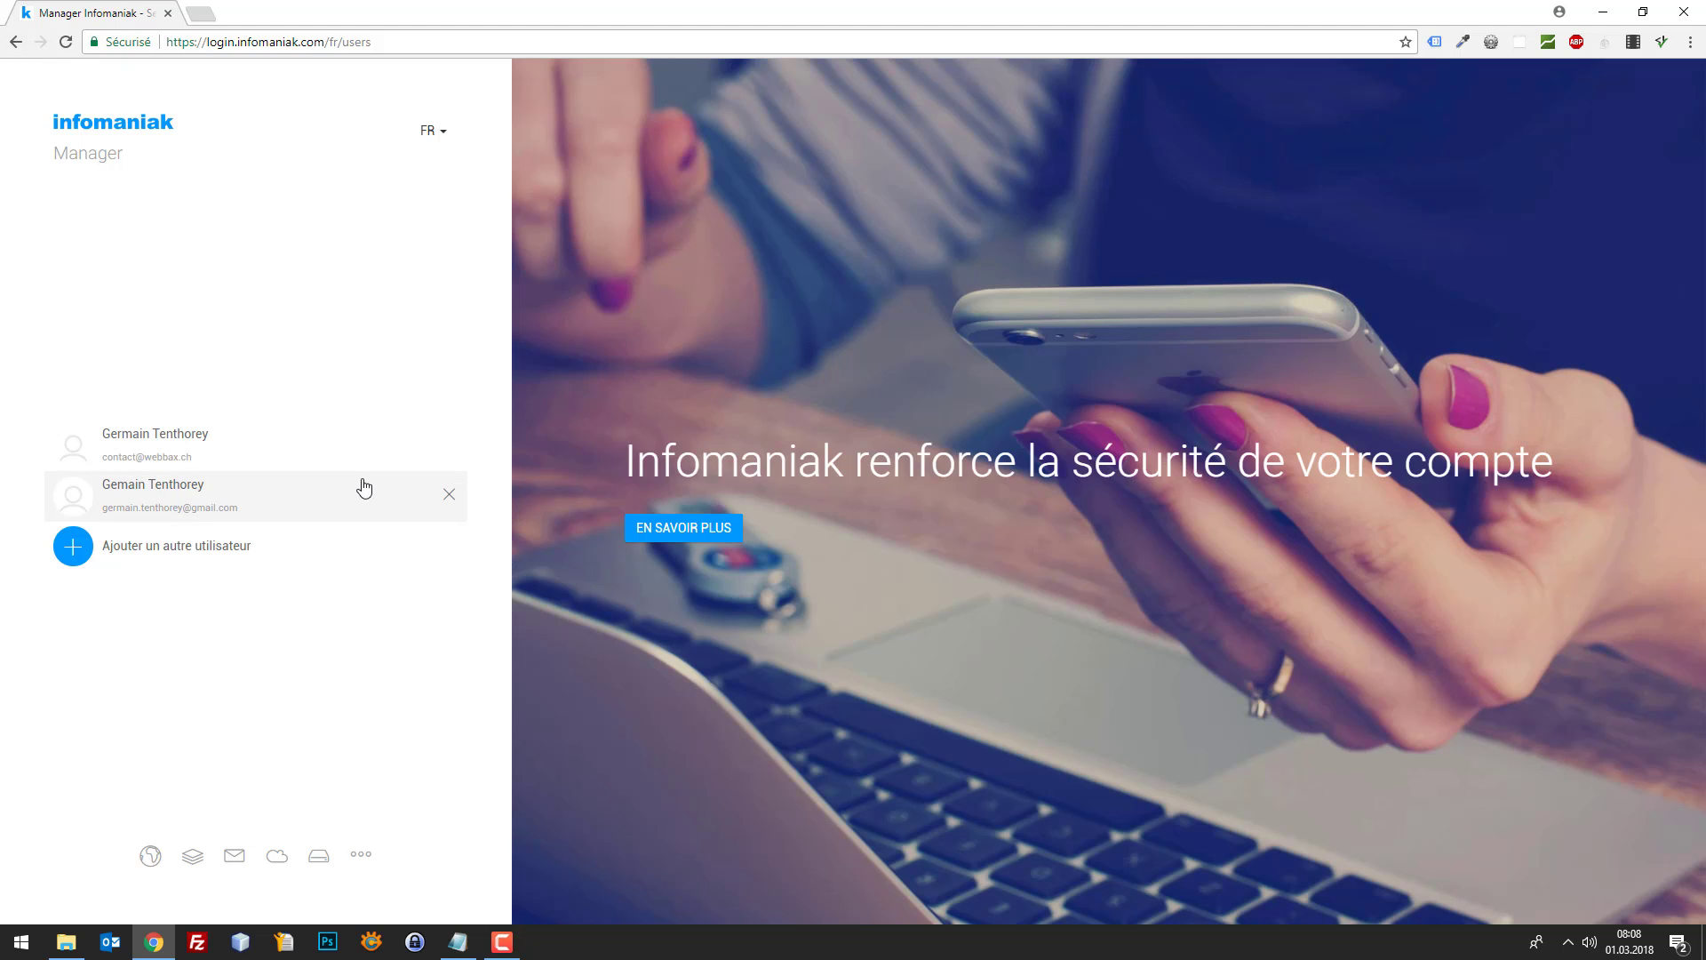
pyautogui.click(308, 495)
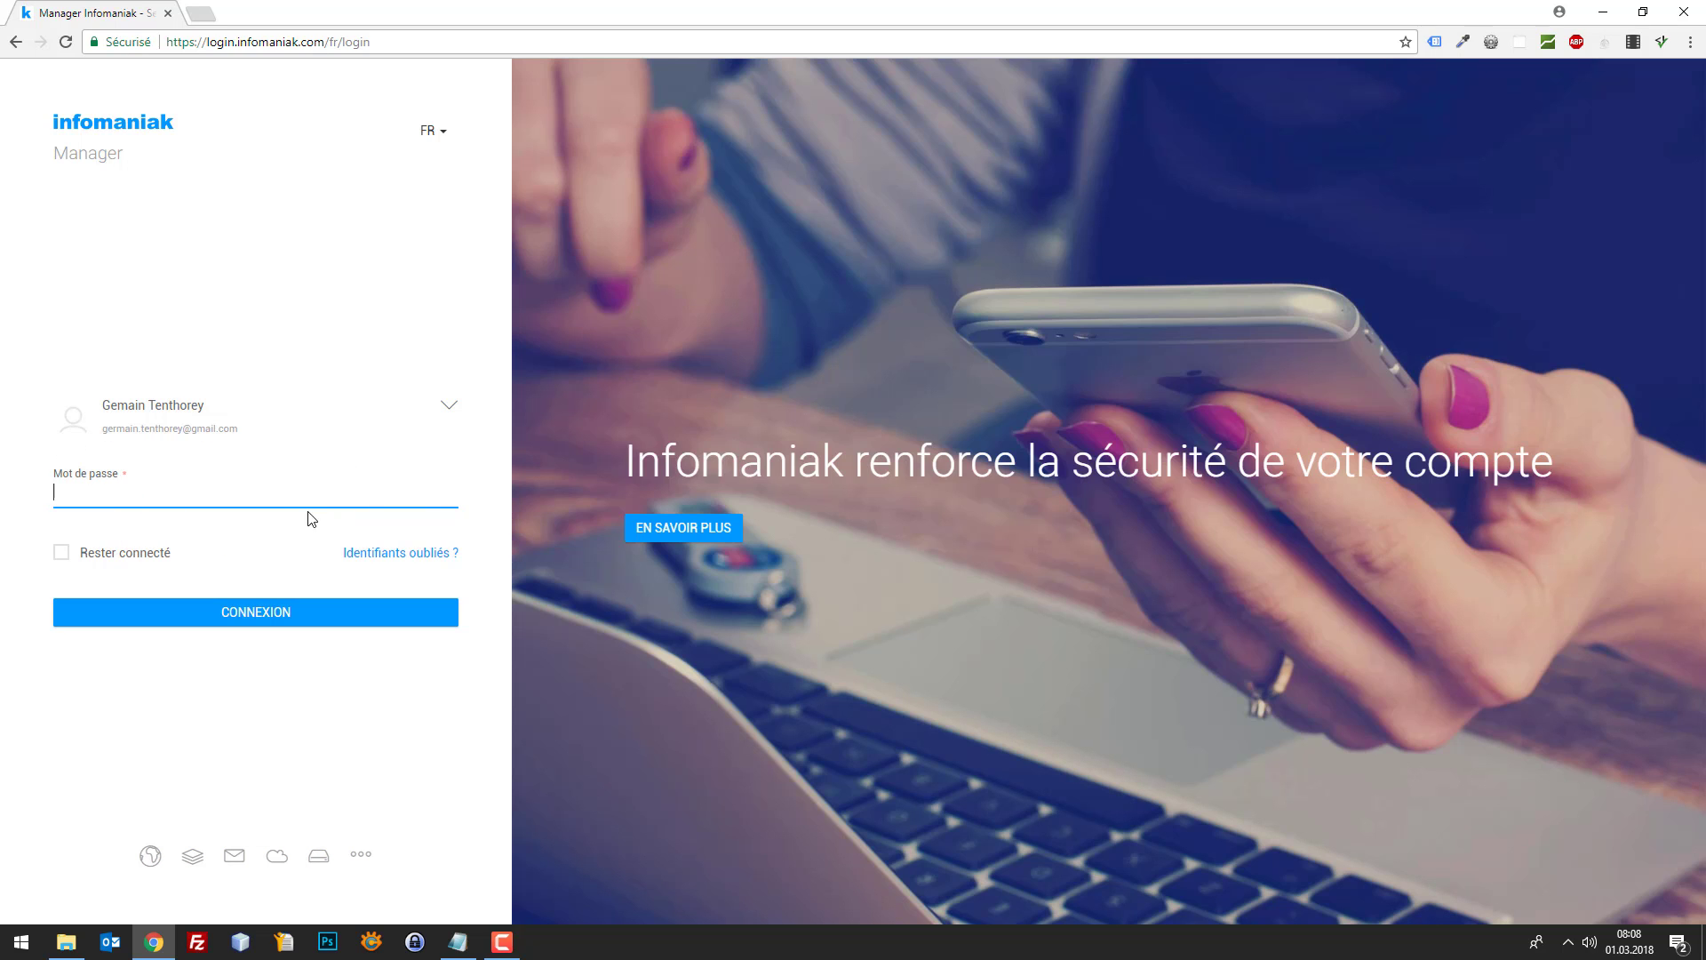
pyautogui.click(113, 552)
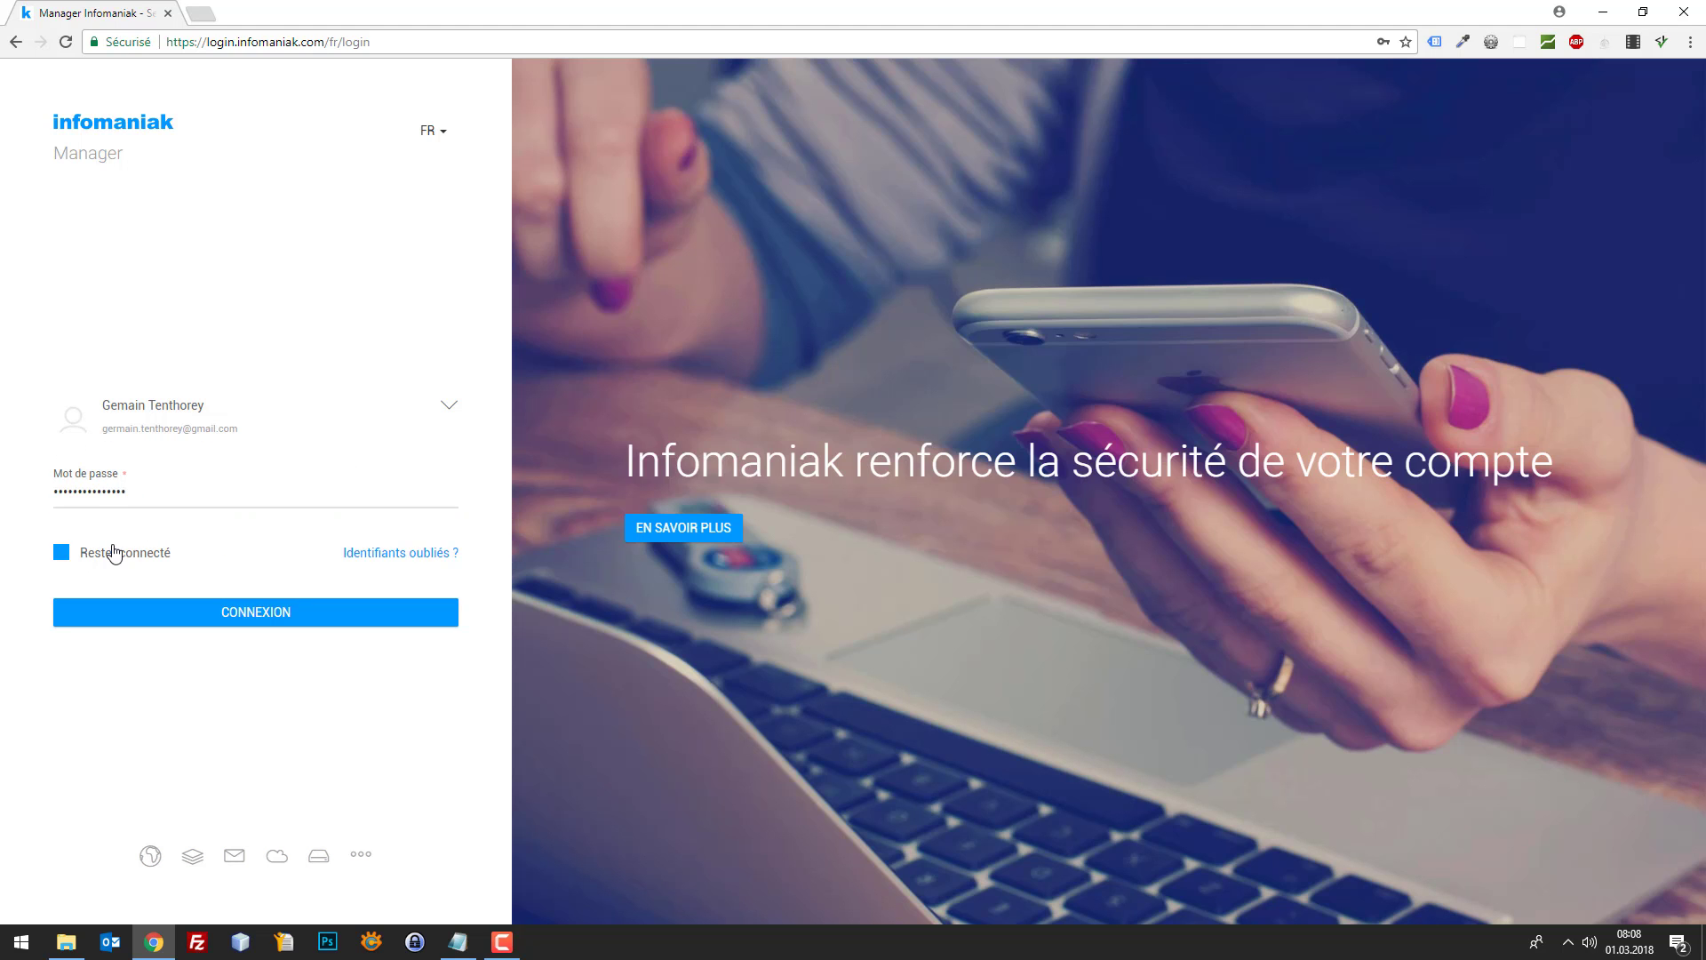
pyautogui.click(226, 608)
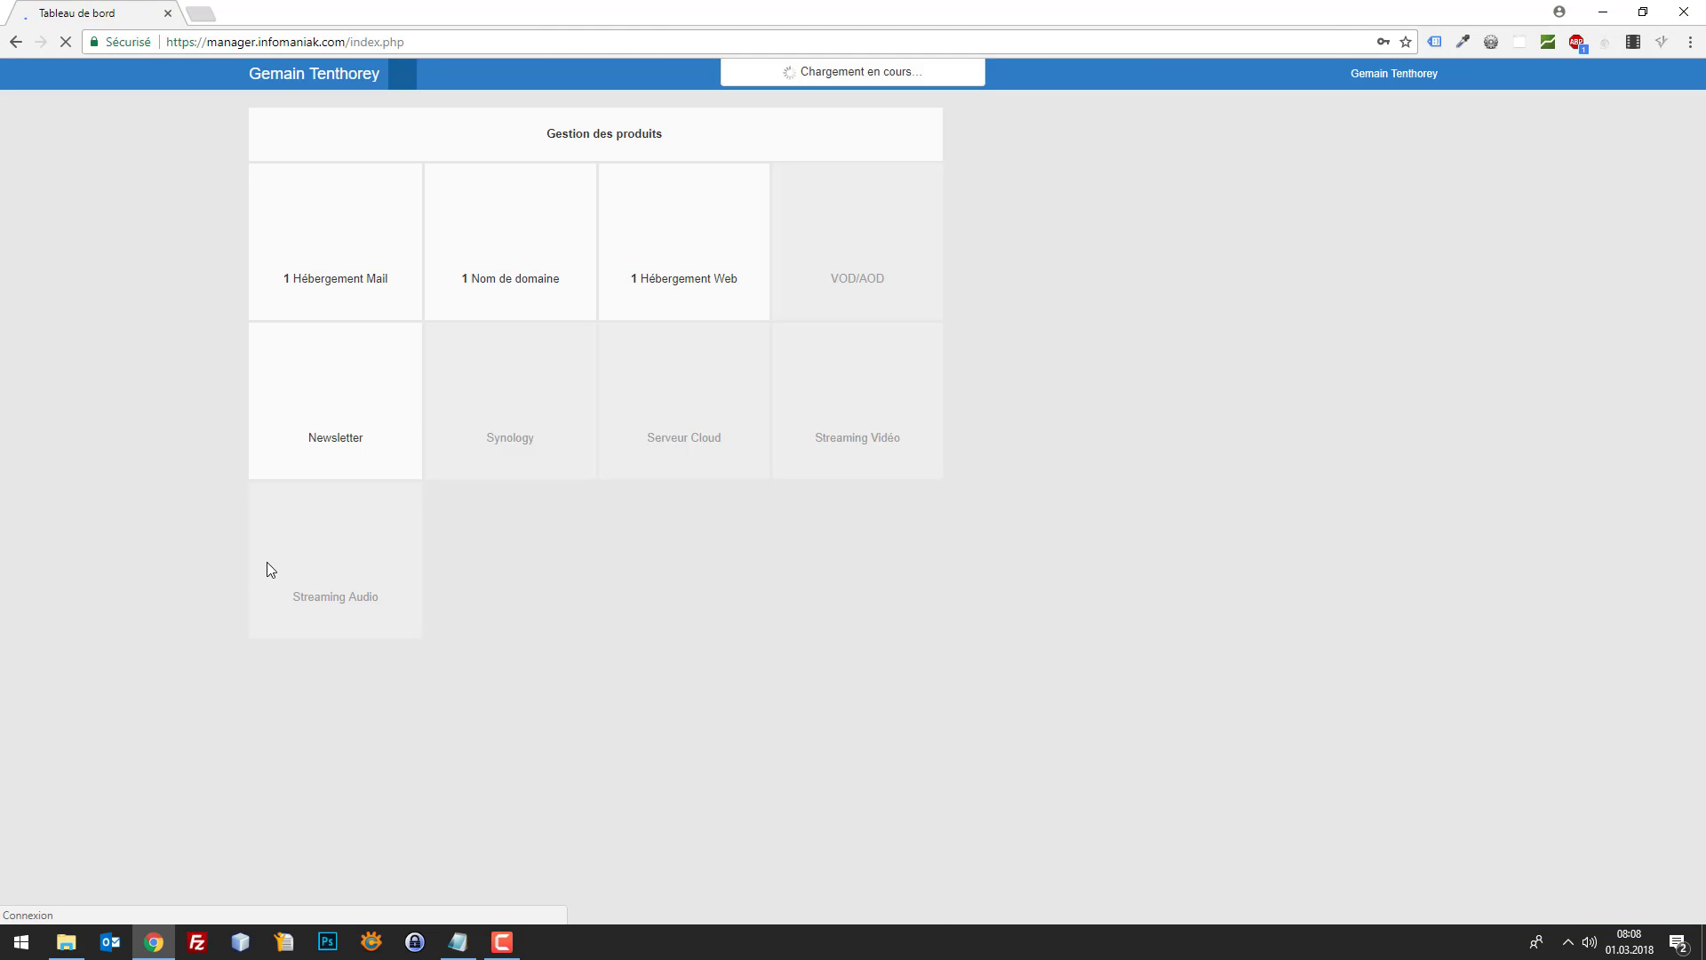
# - Dismiss the password prompt, view Hébergement Web listing monbricolage.ch, and start a new hosting order
pyautogui.press('Escape')
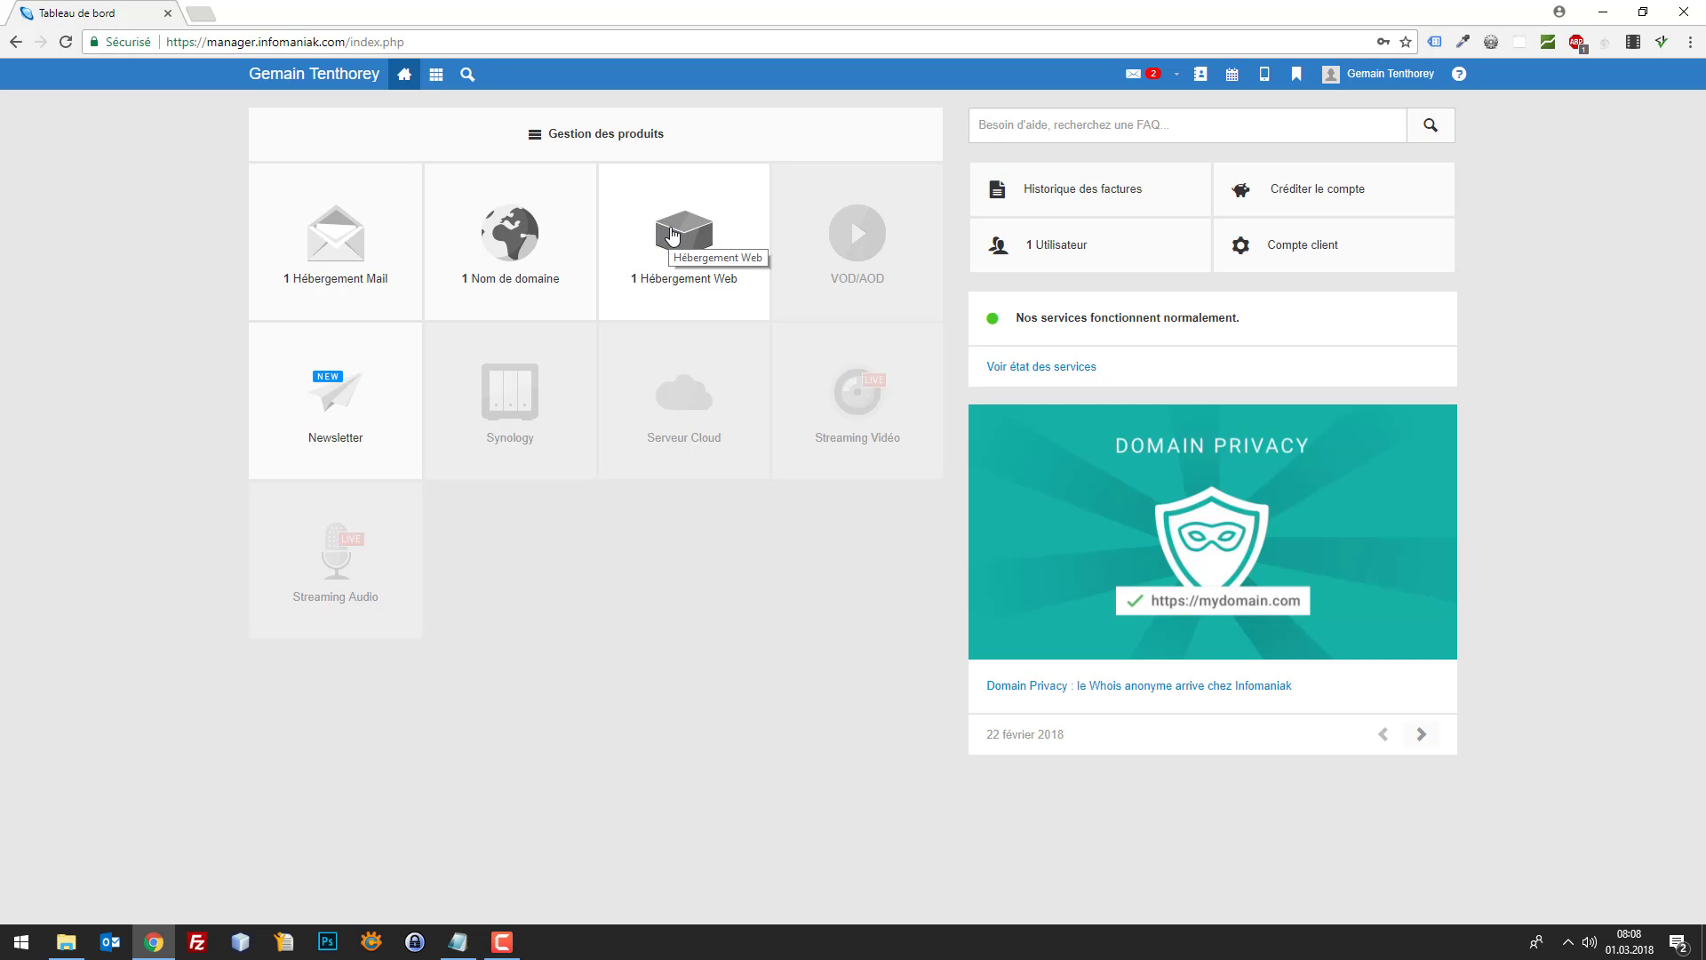
pyautogui.click(691, 239)
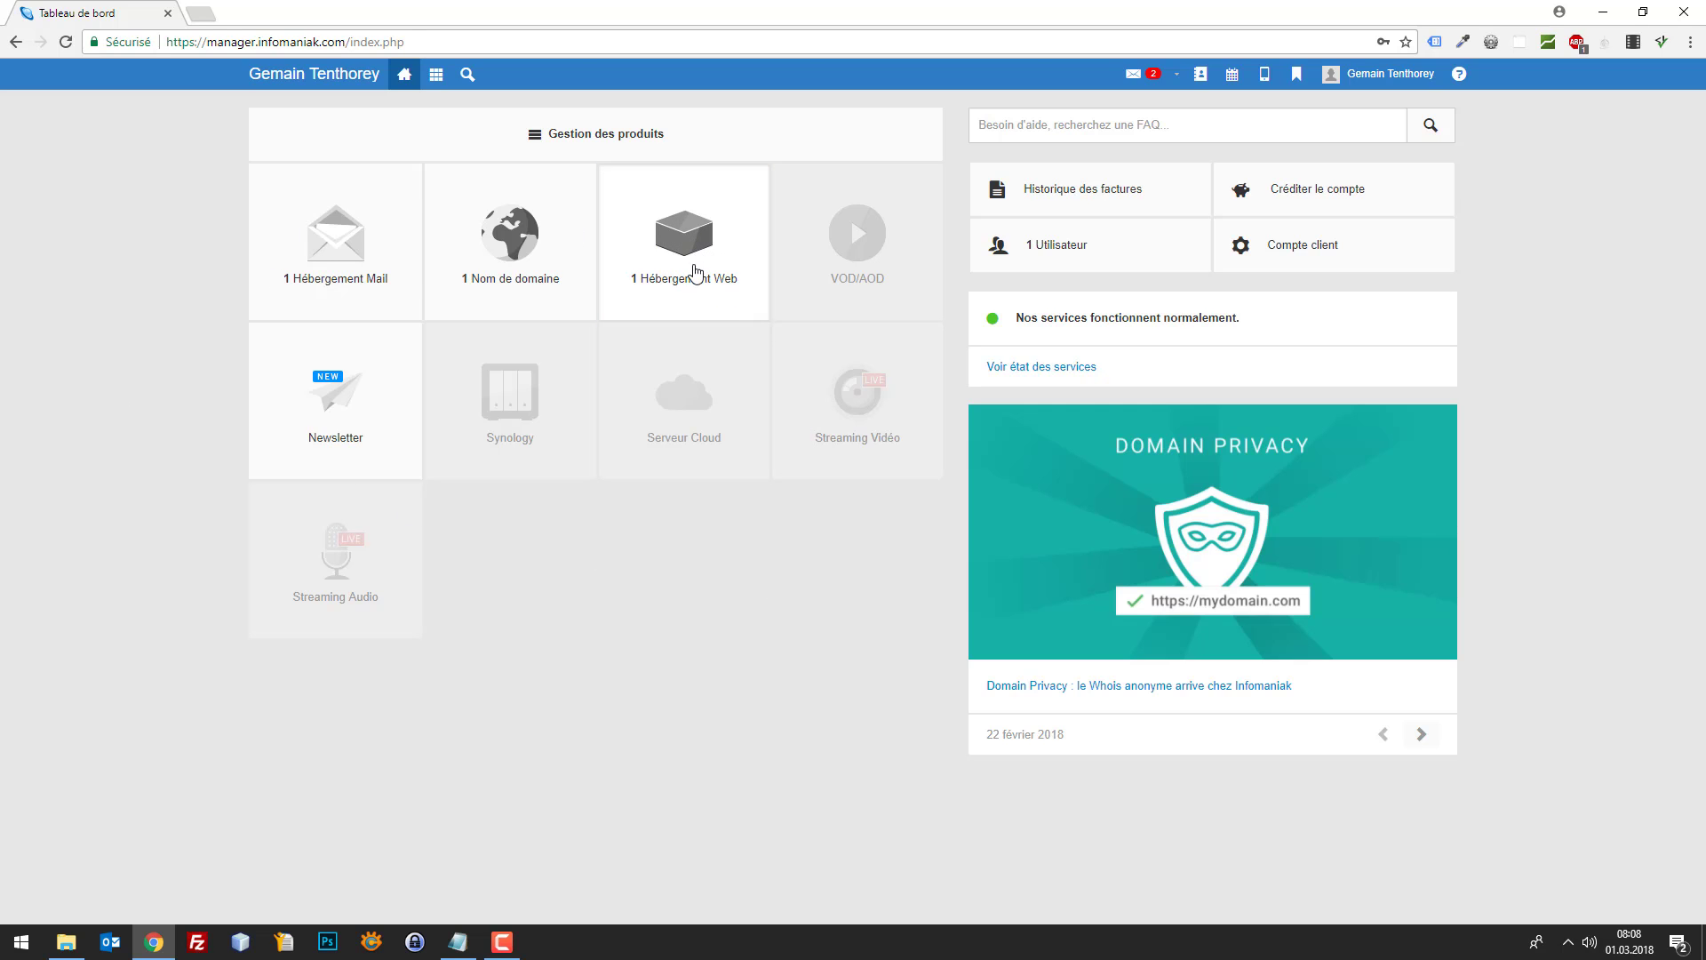
pyautogui.click(715, 263)
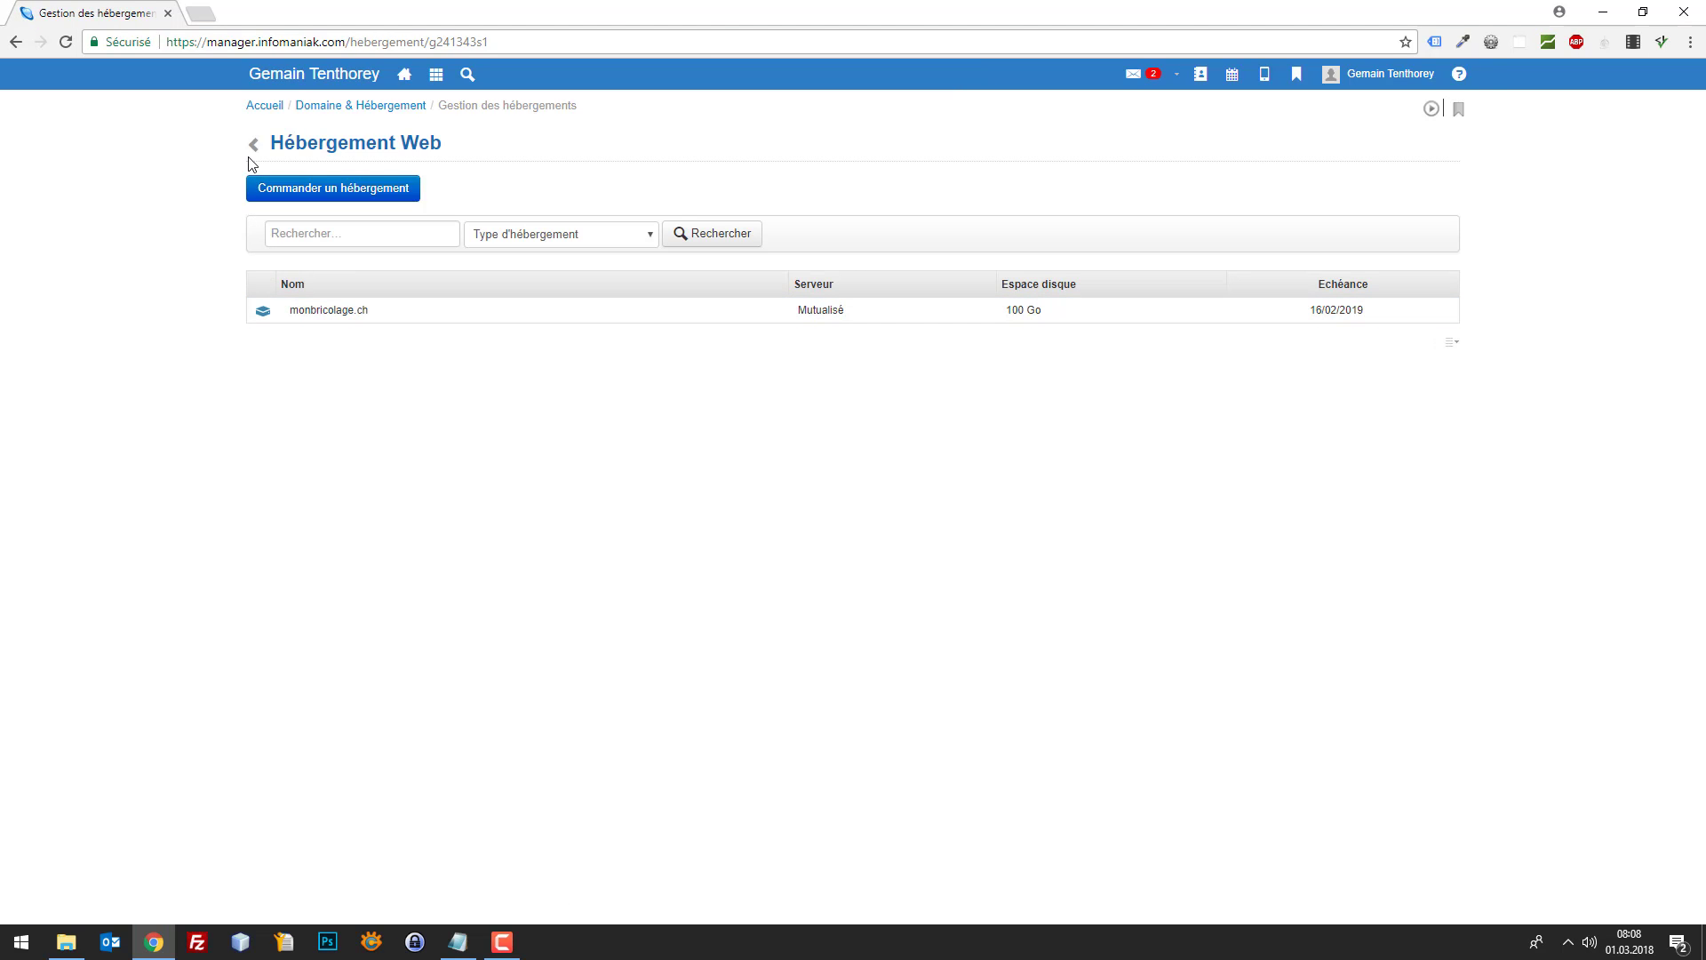
pyautogui.click(347, 194)
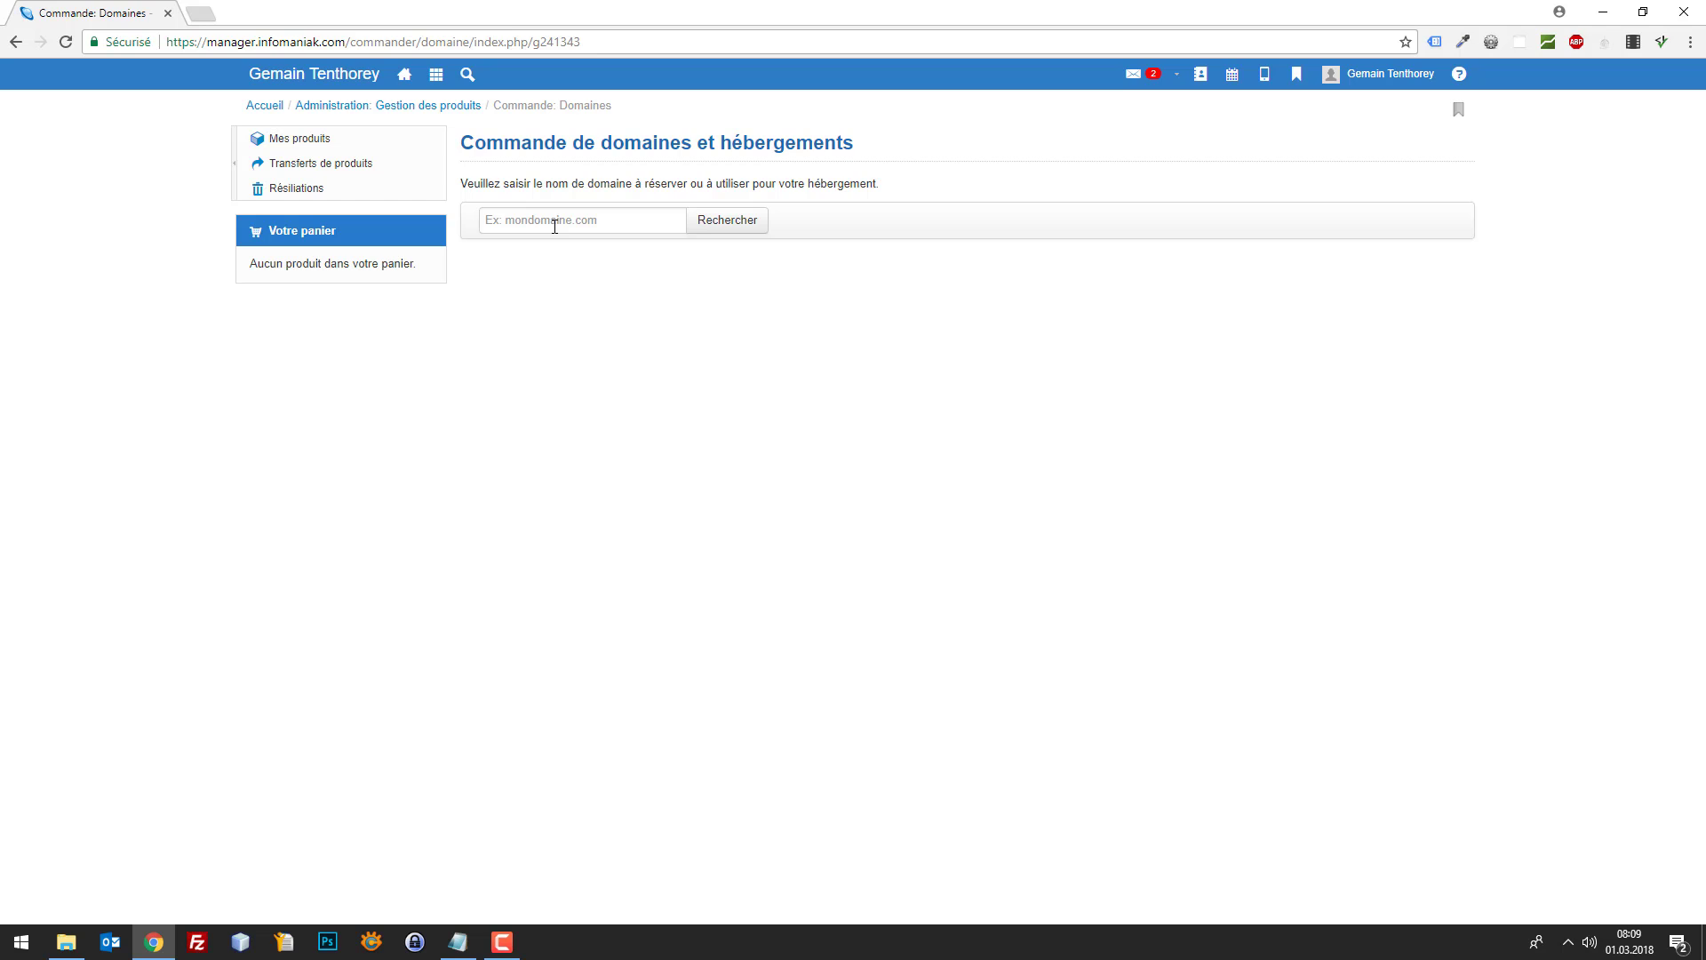
# - Check domain availability for monvelo.ch, then for monsupervelo.ch
pyautogui.click(554, 227)
pyautogui.write('mon')
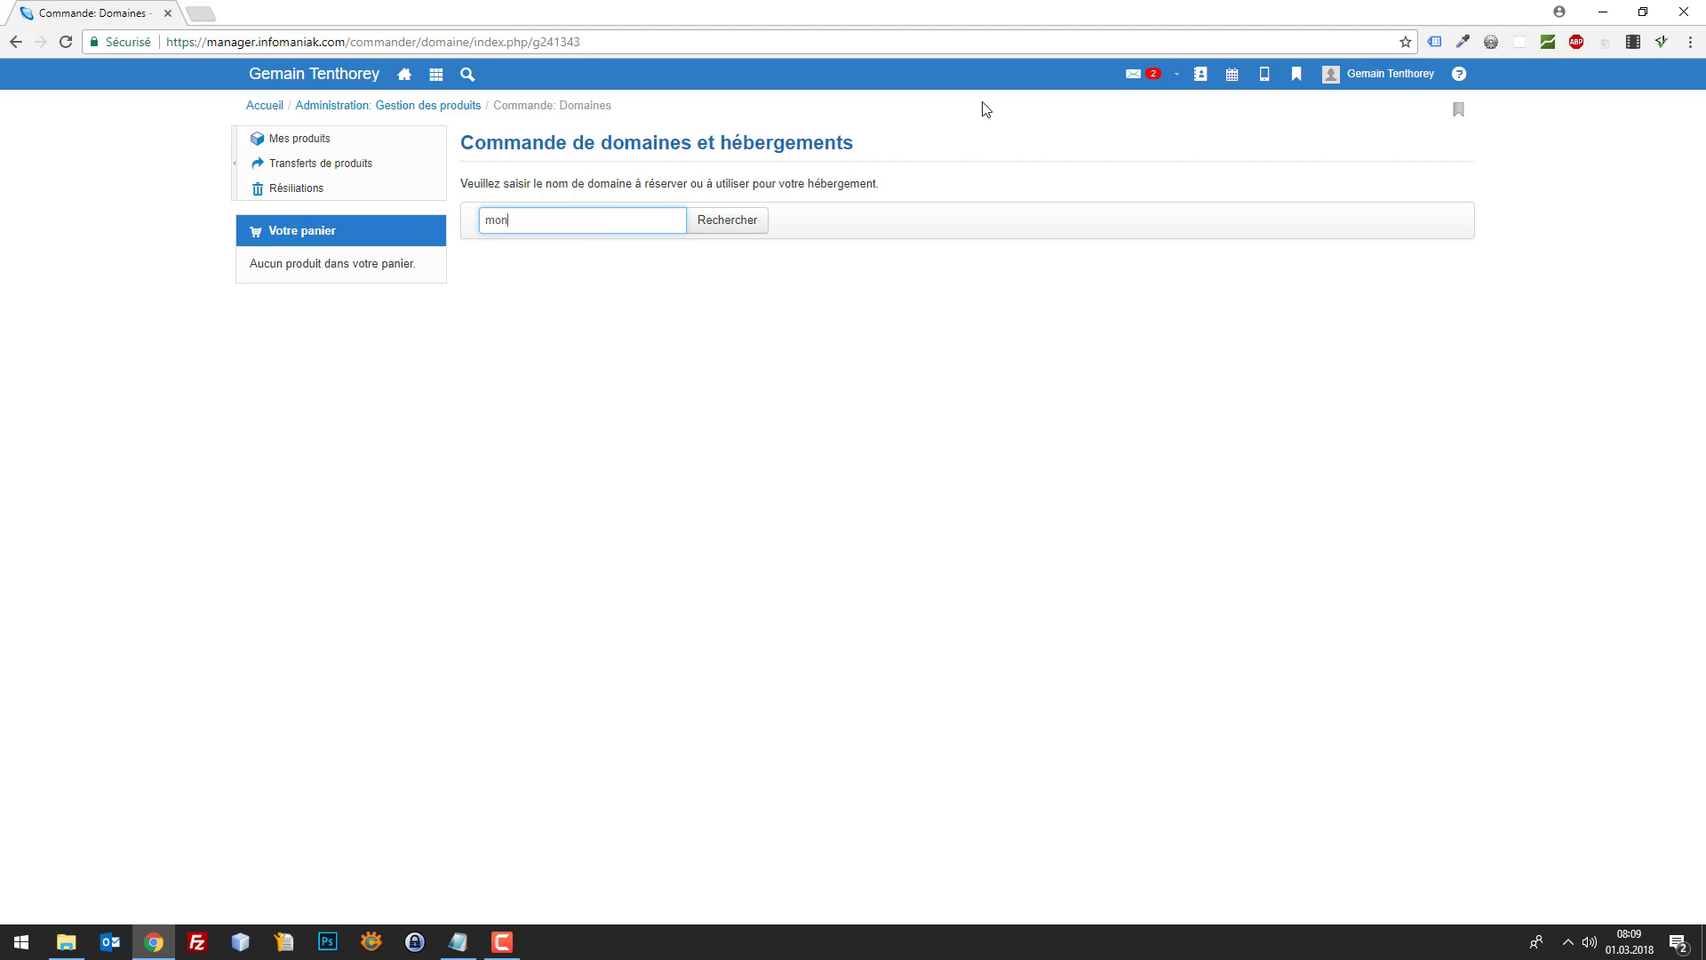
pyautogui.write('velo.ch')
pyautogui.click(703, 219)
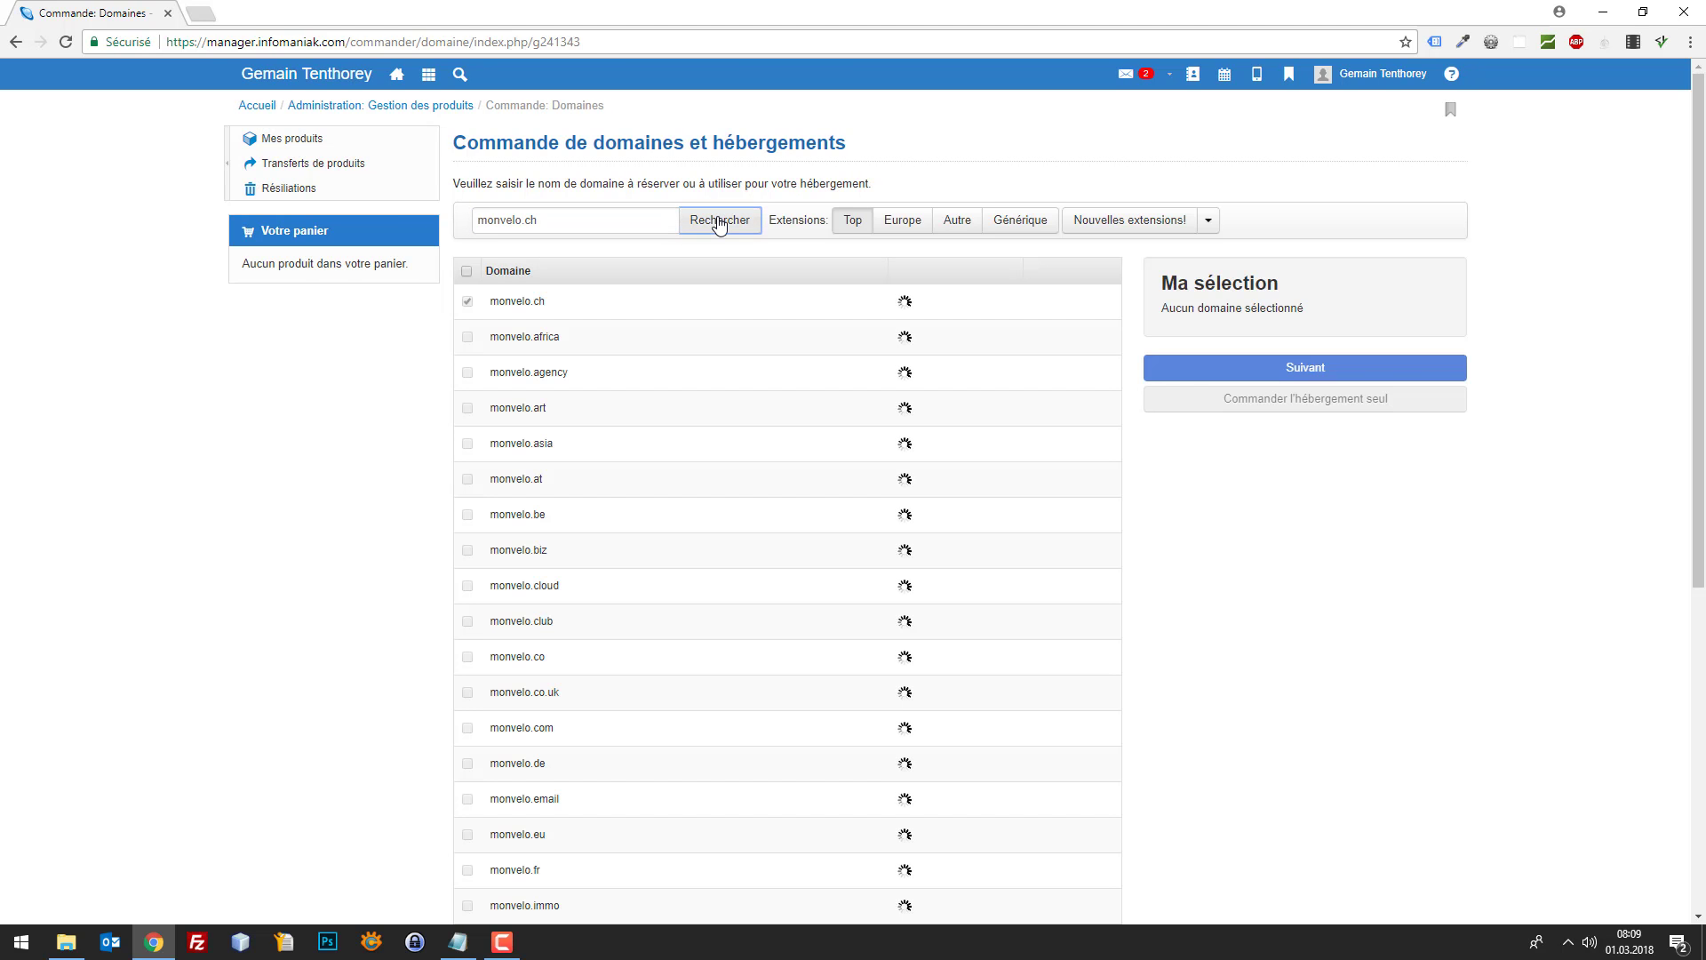
pyautogui.click(499, 222)
pyautogui.write('super')
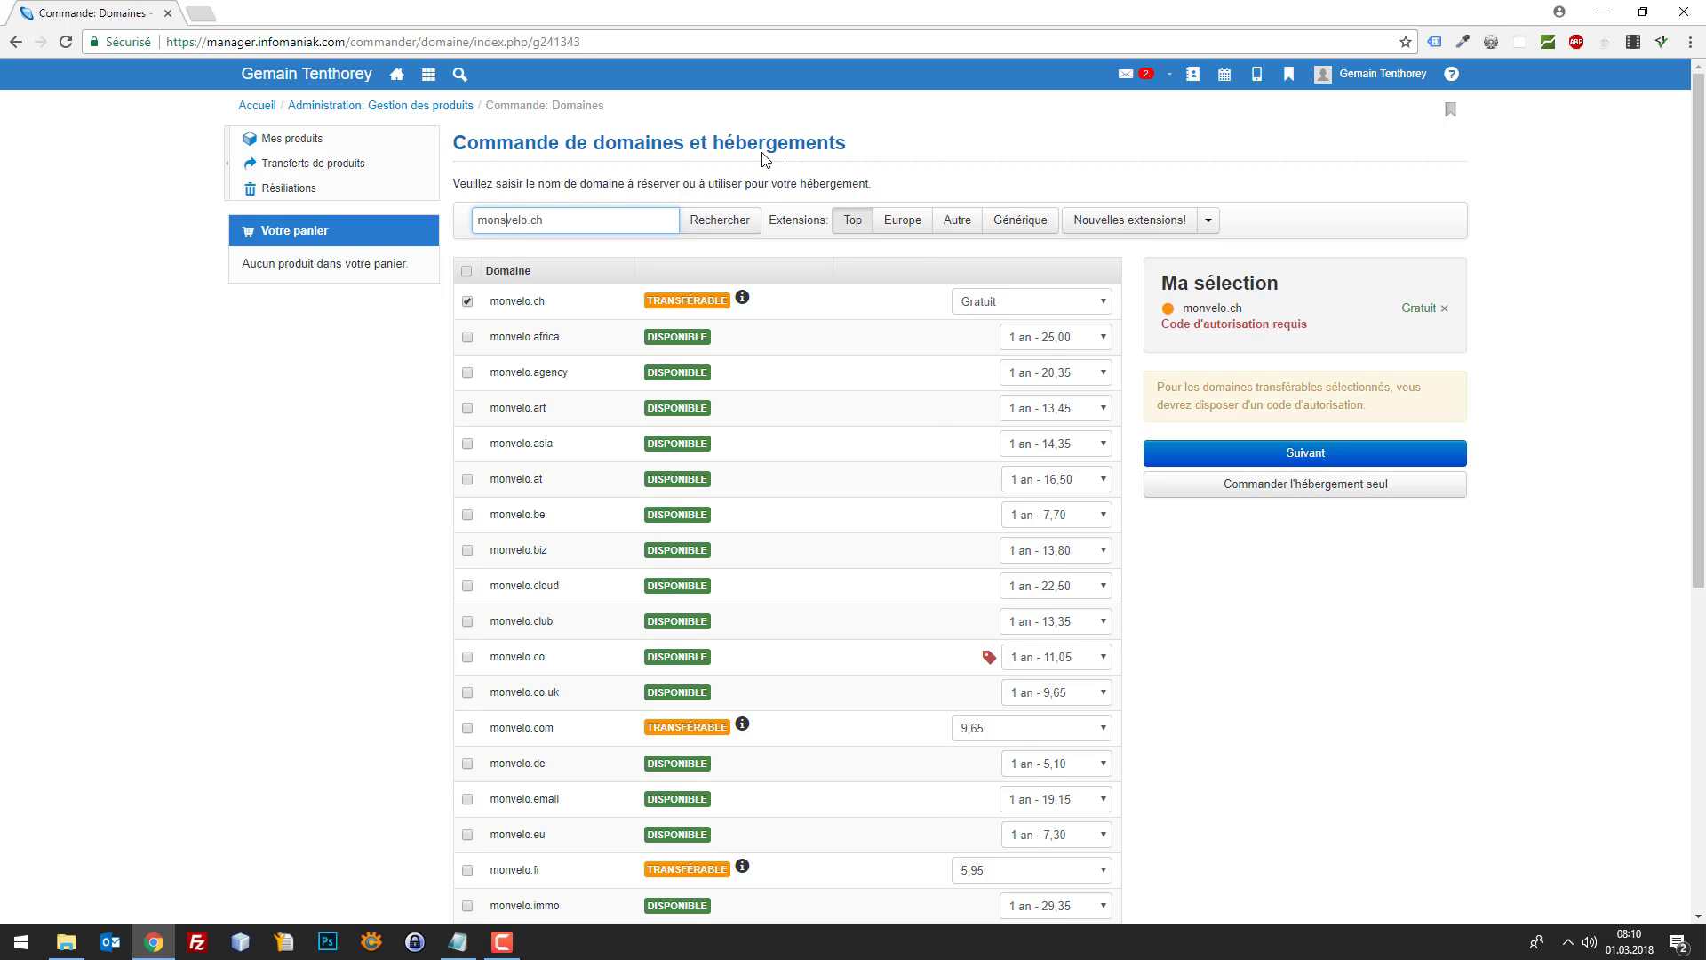
pyautogui.press('Return')
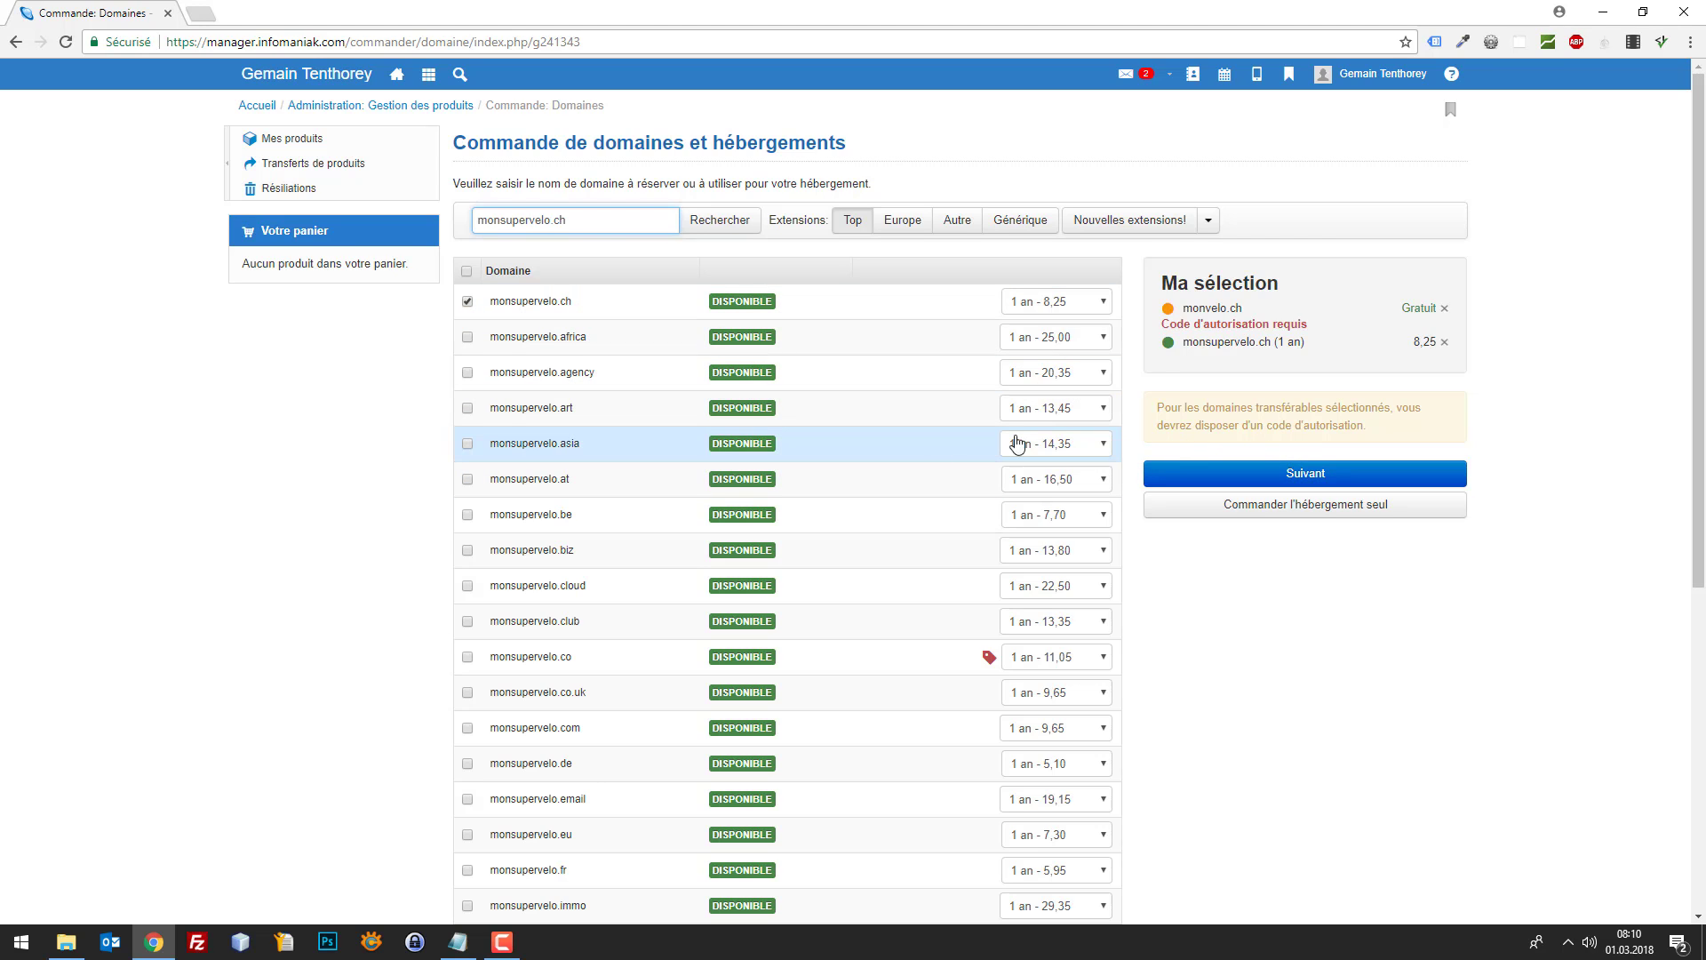
# - Continue with the selected domains and review the available hosting offers, including Classic
pyautogui.click(1320, 474)
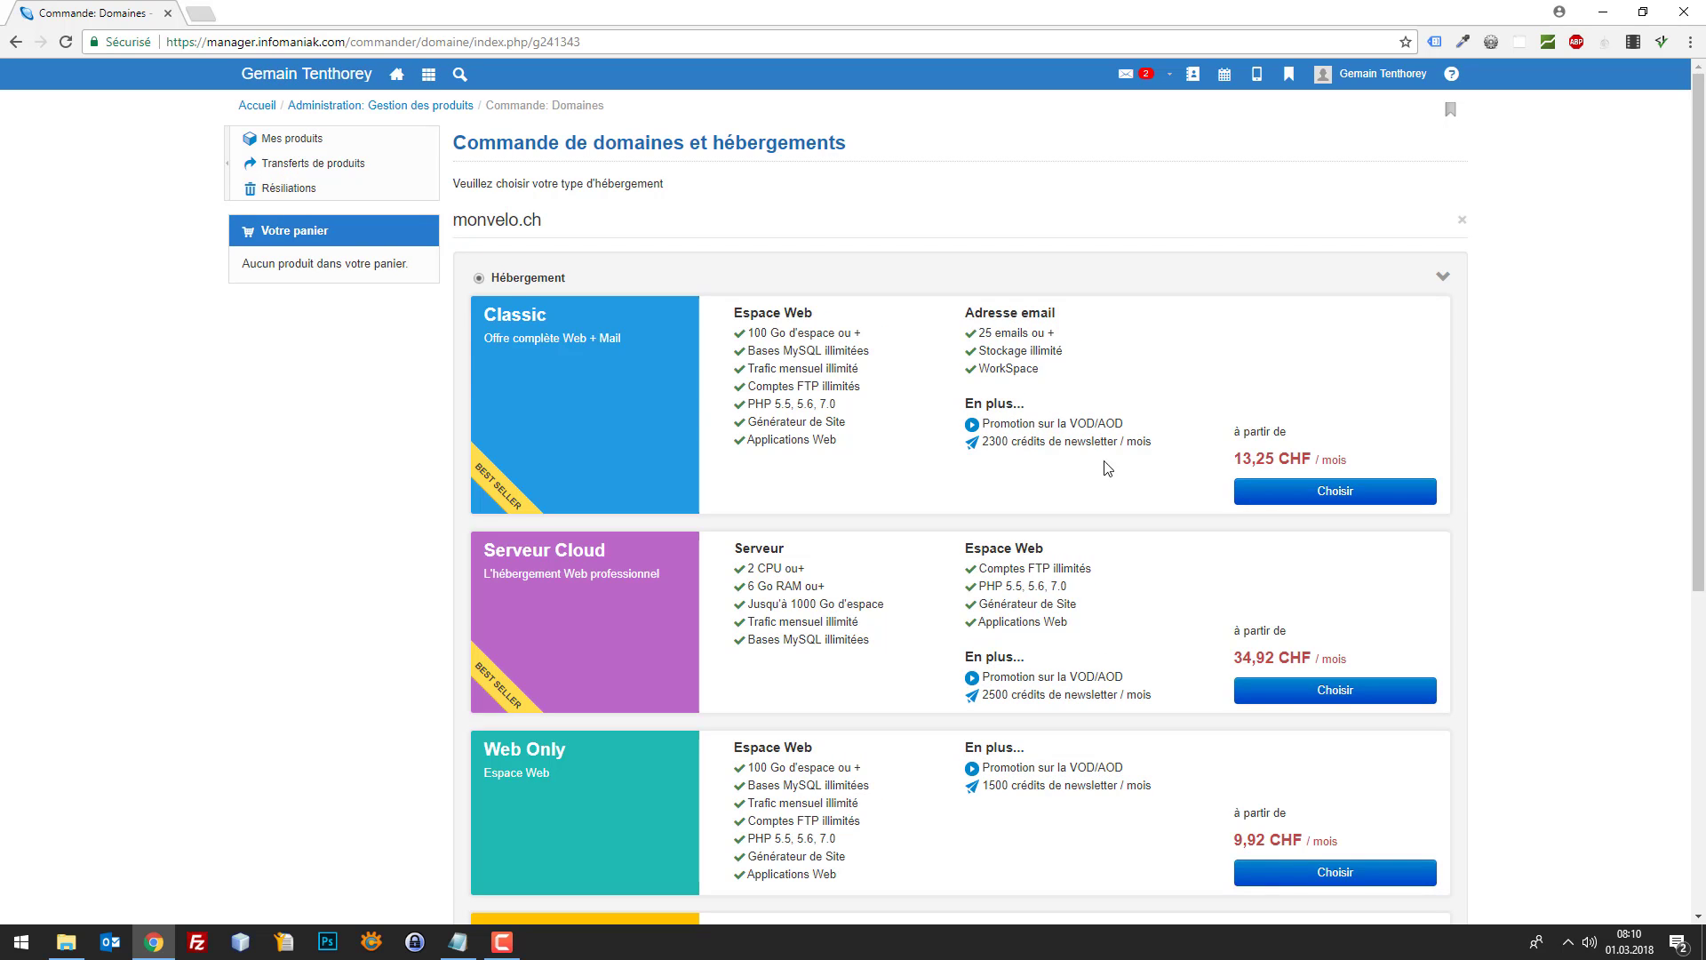
pyautogui.scroll(-1, 702, 622)
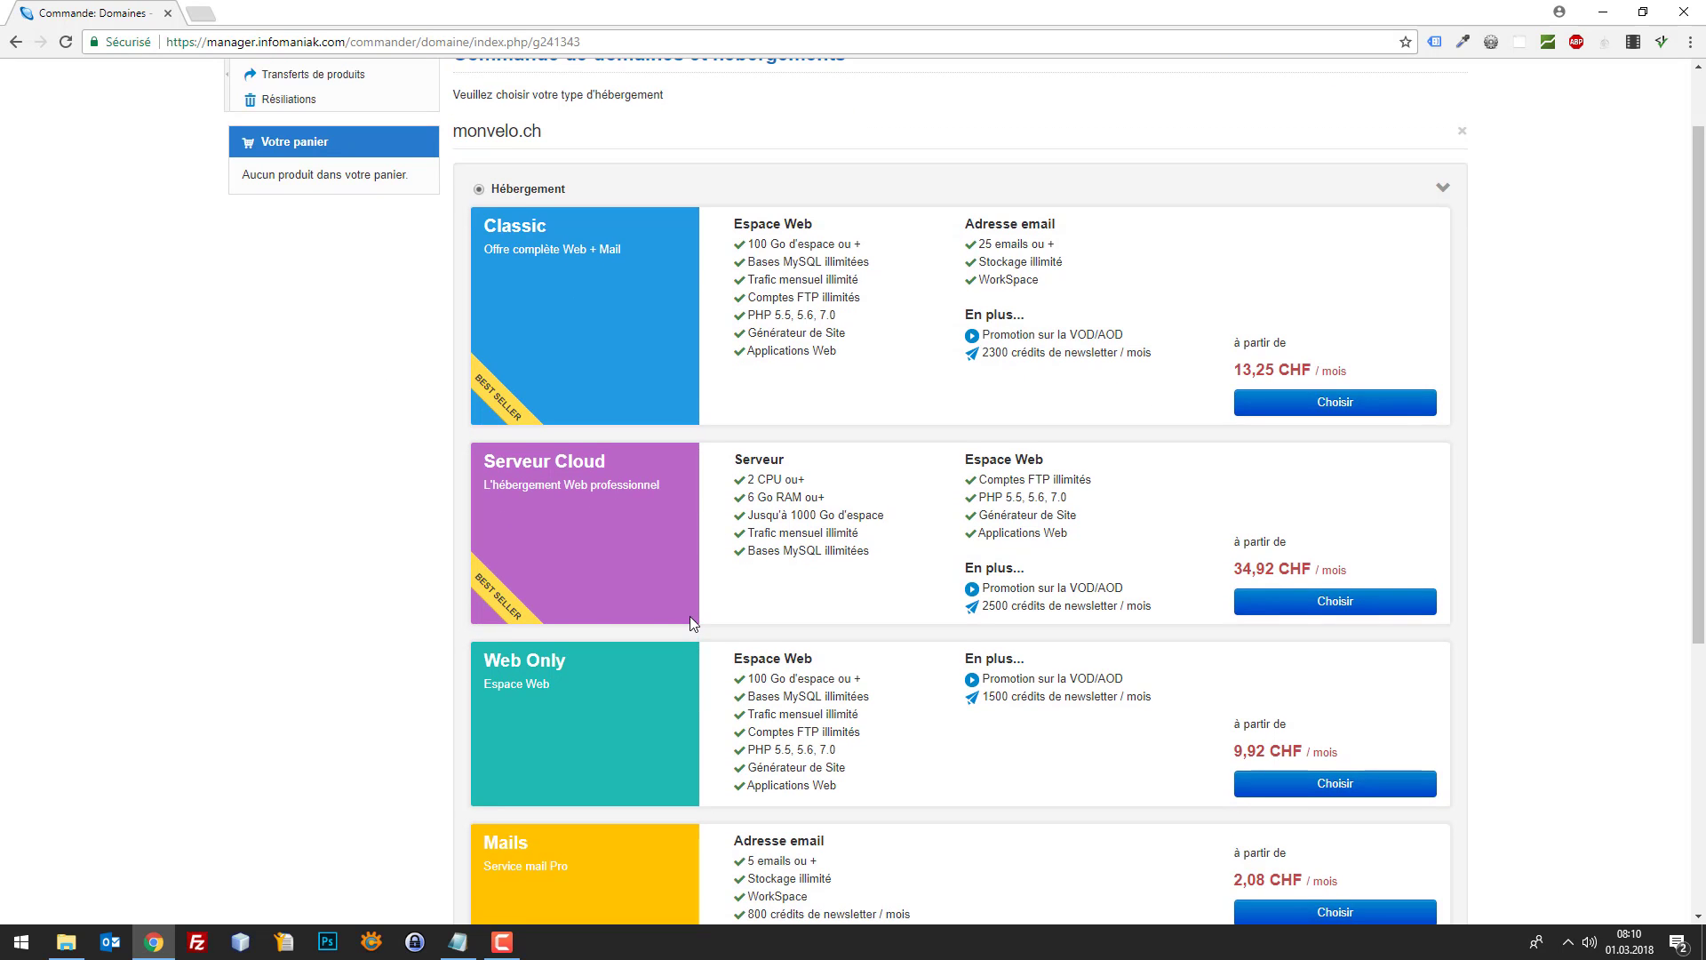
pyautogui.scroll(-1, 773, 605)
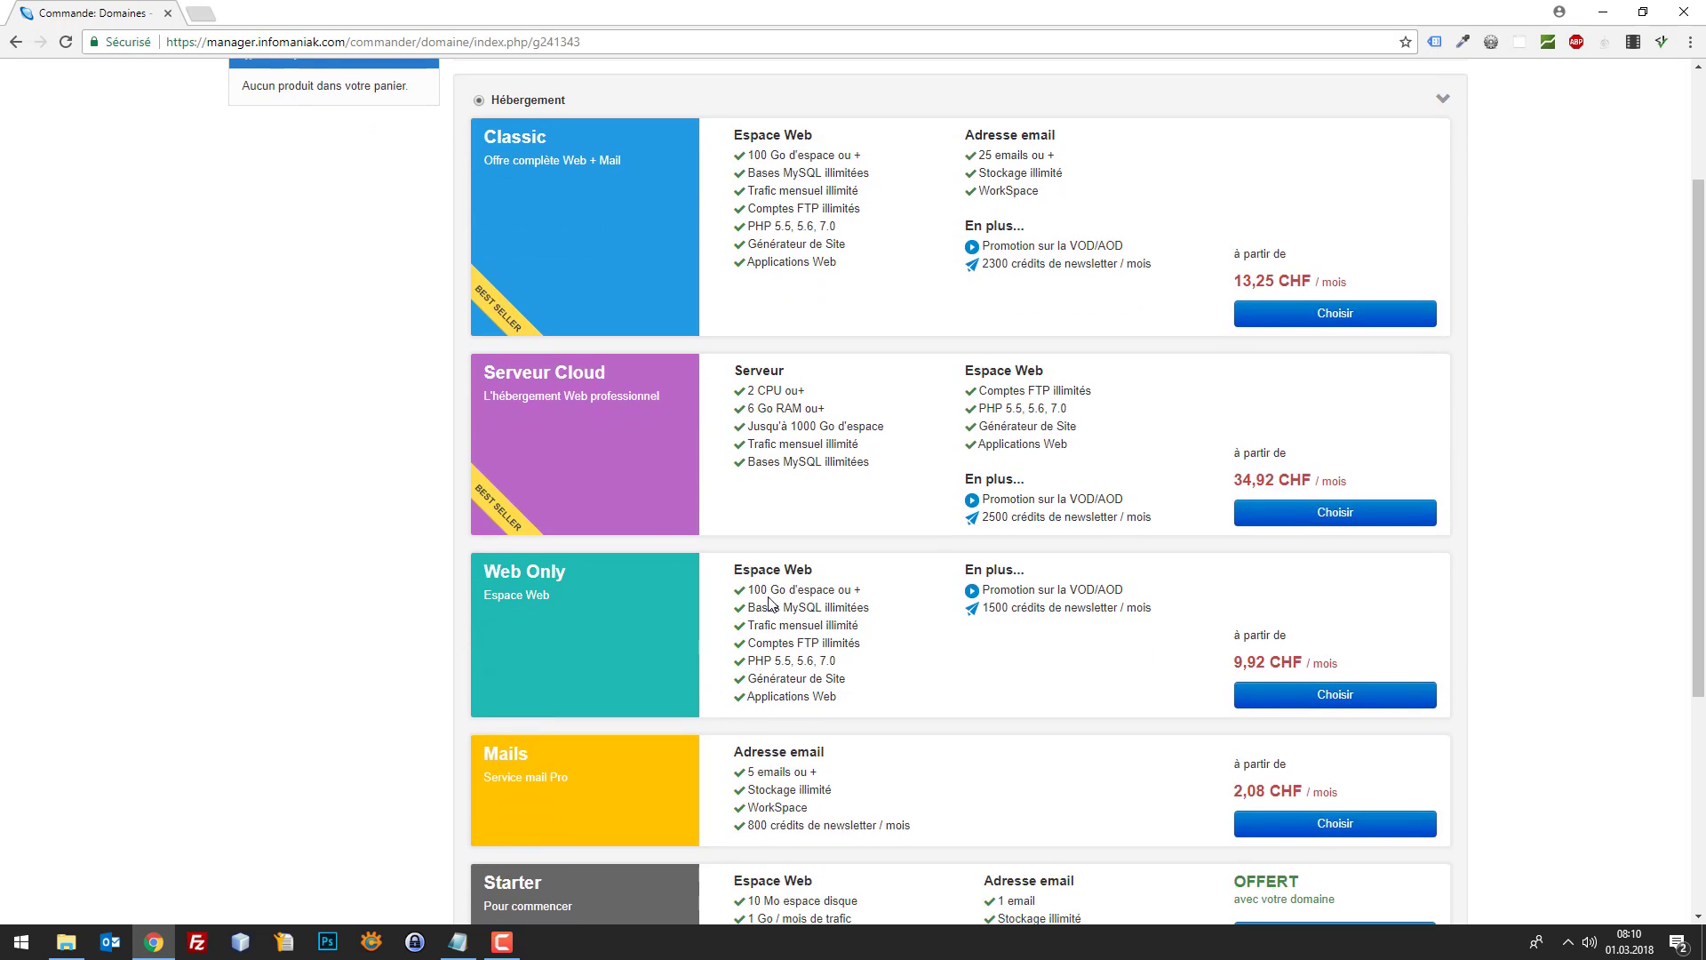
pyautogui.scroll(1, 634, 544)
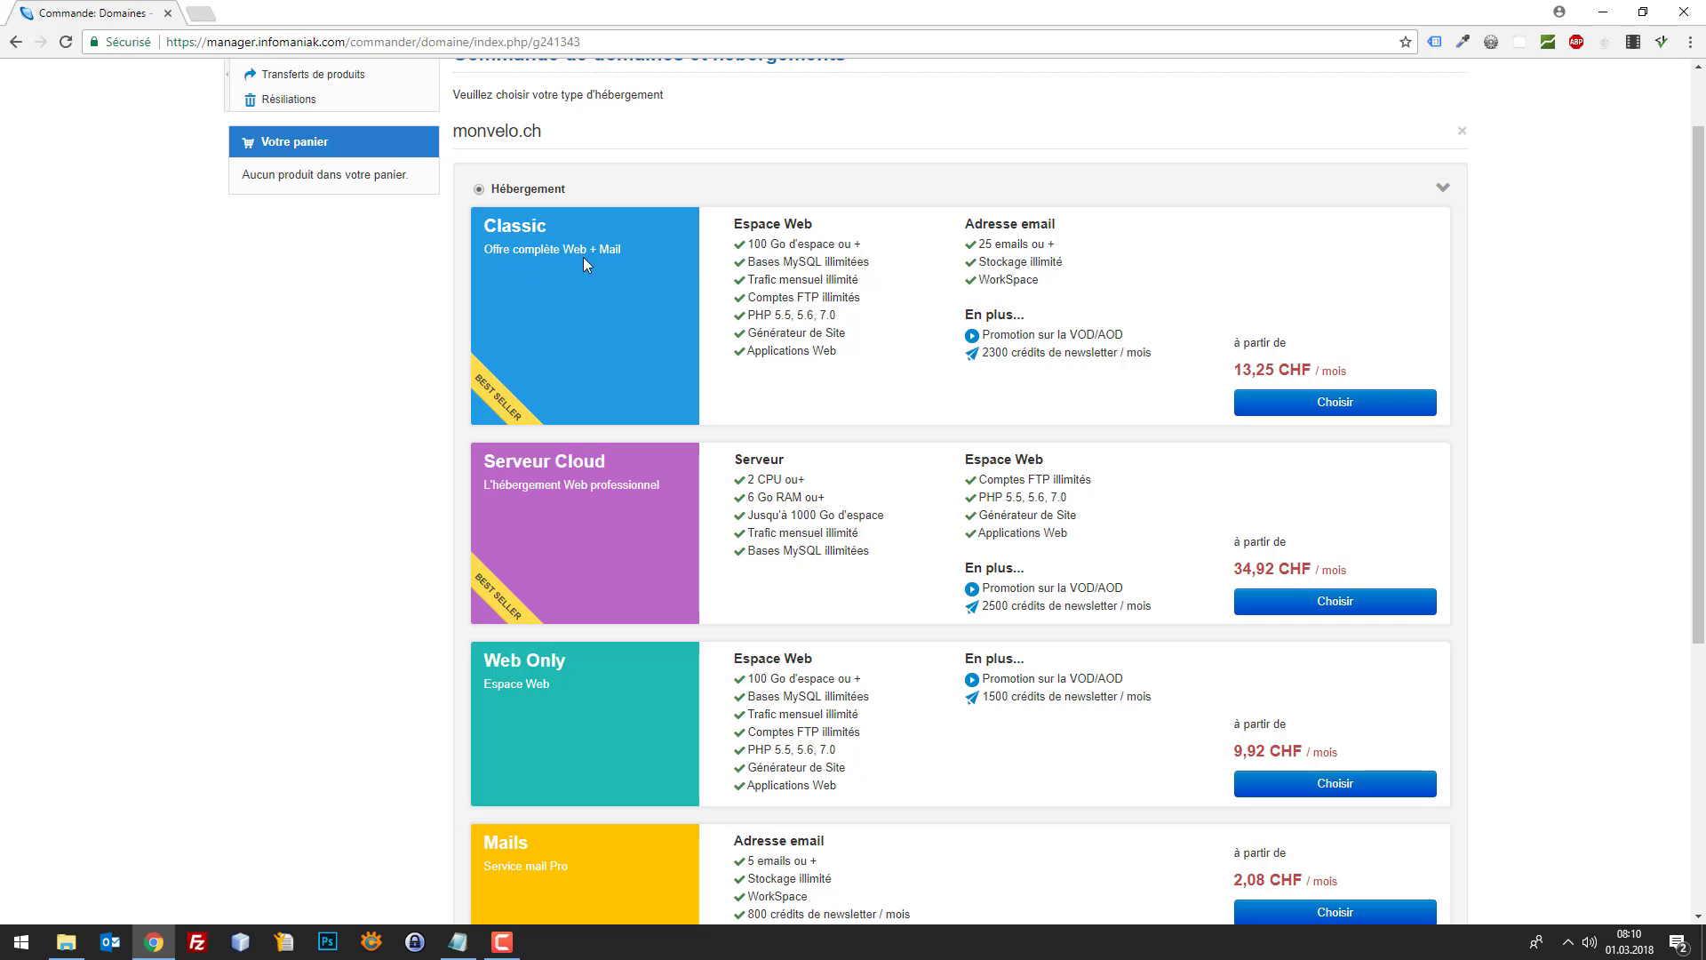
pyautogui.moveTo(623, 249); pyautogui.dragTo(483, 249)
pyautogui.scroll(1, 372, 372)
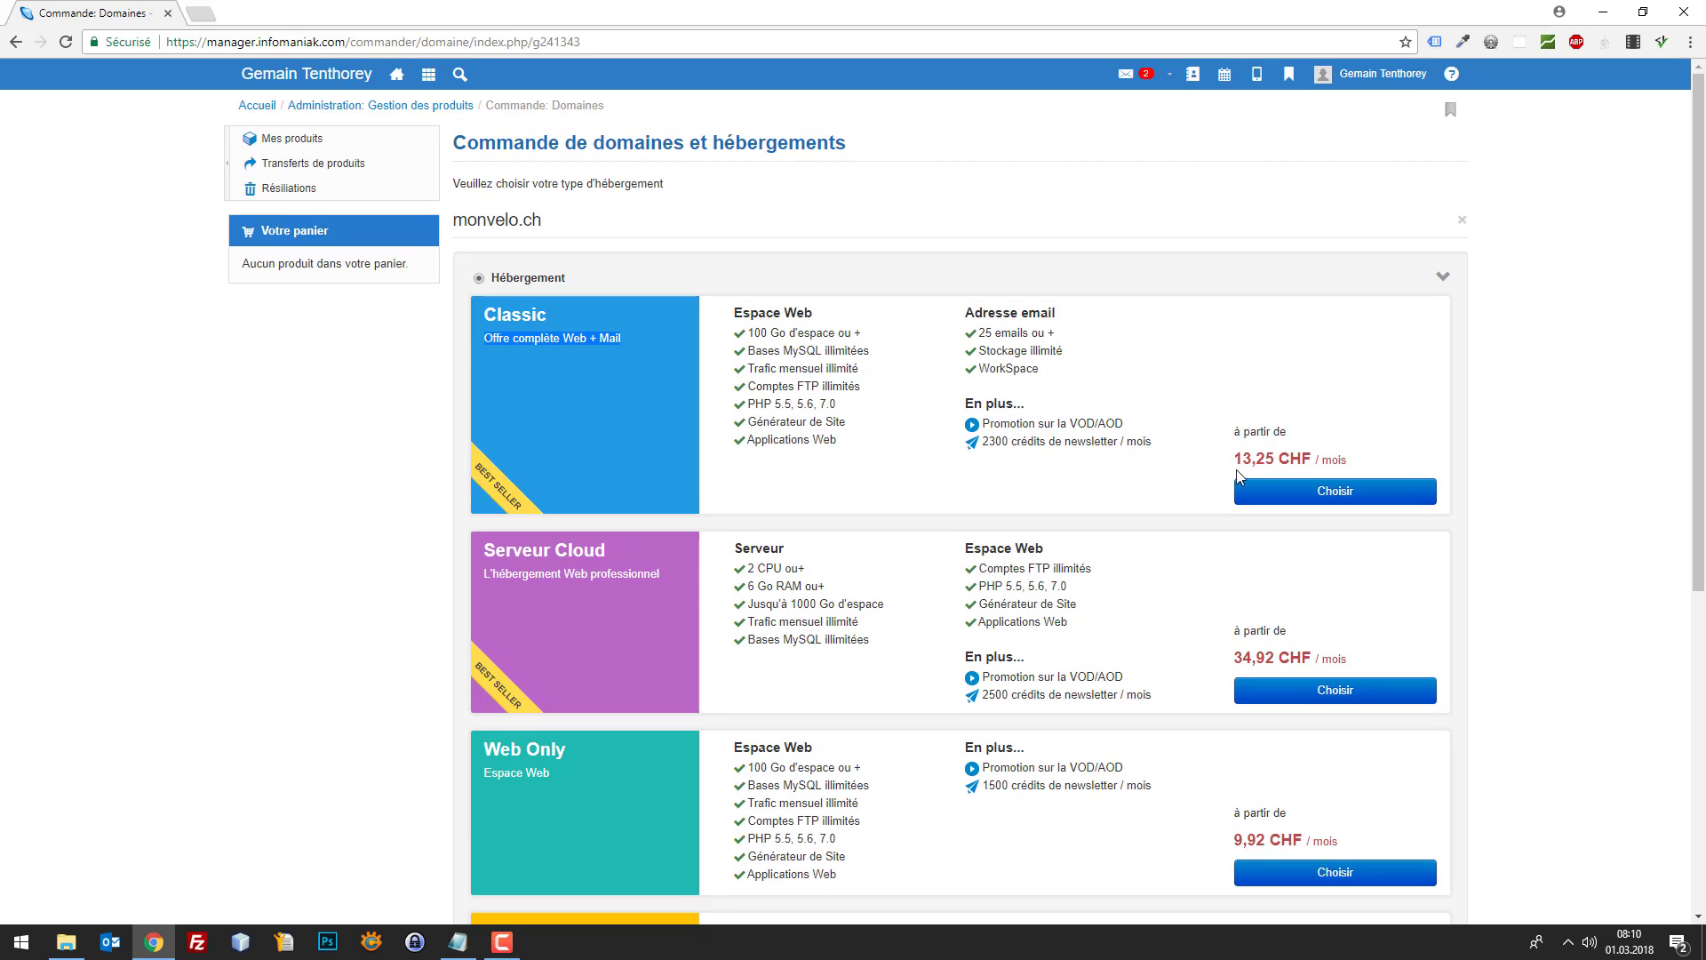
pyautogui.scroll(-5, 1235, 469)
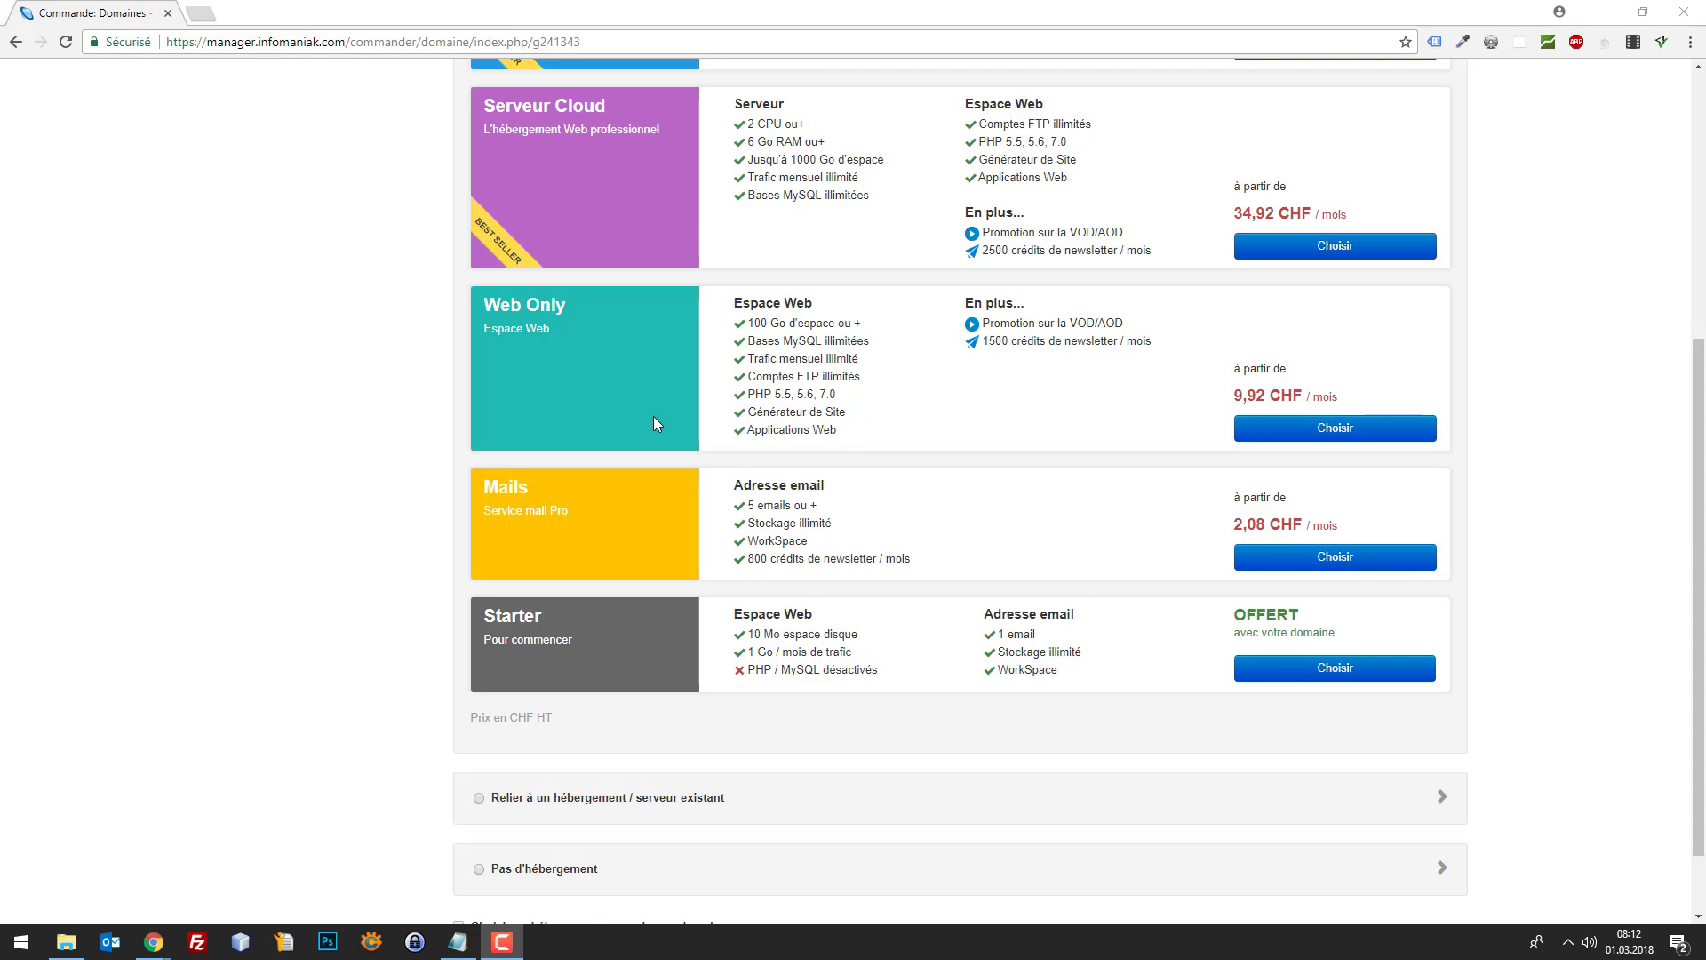
pyautogui.scroll(4, 632, 327)
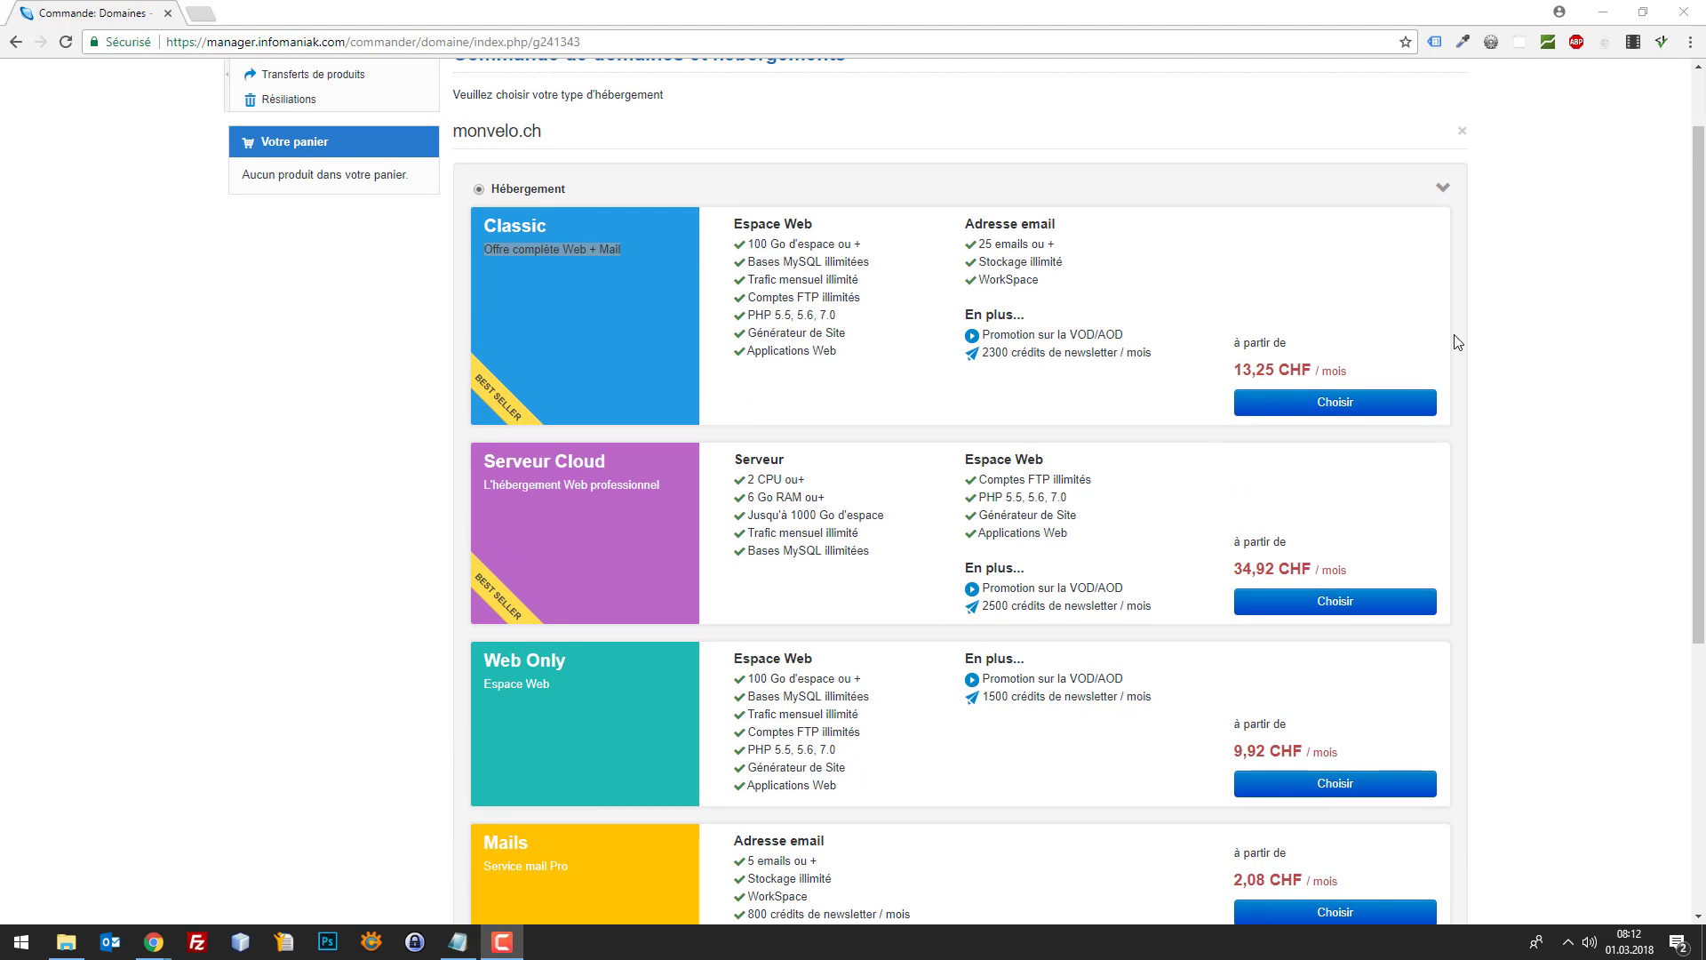
pyautogui.click(271, 389)
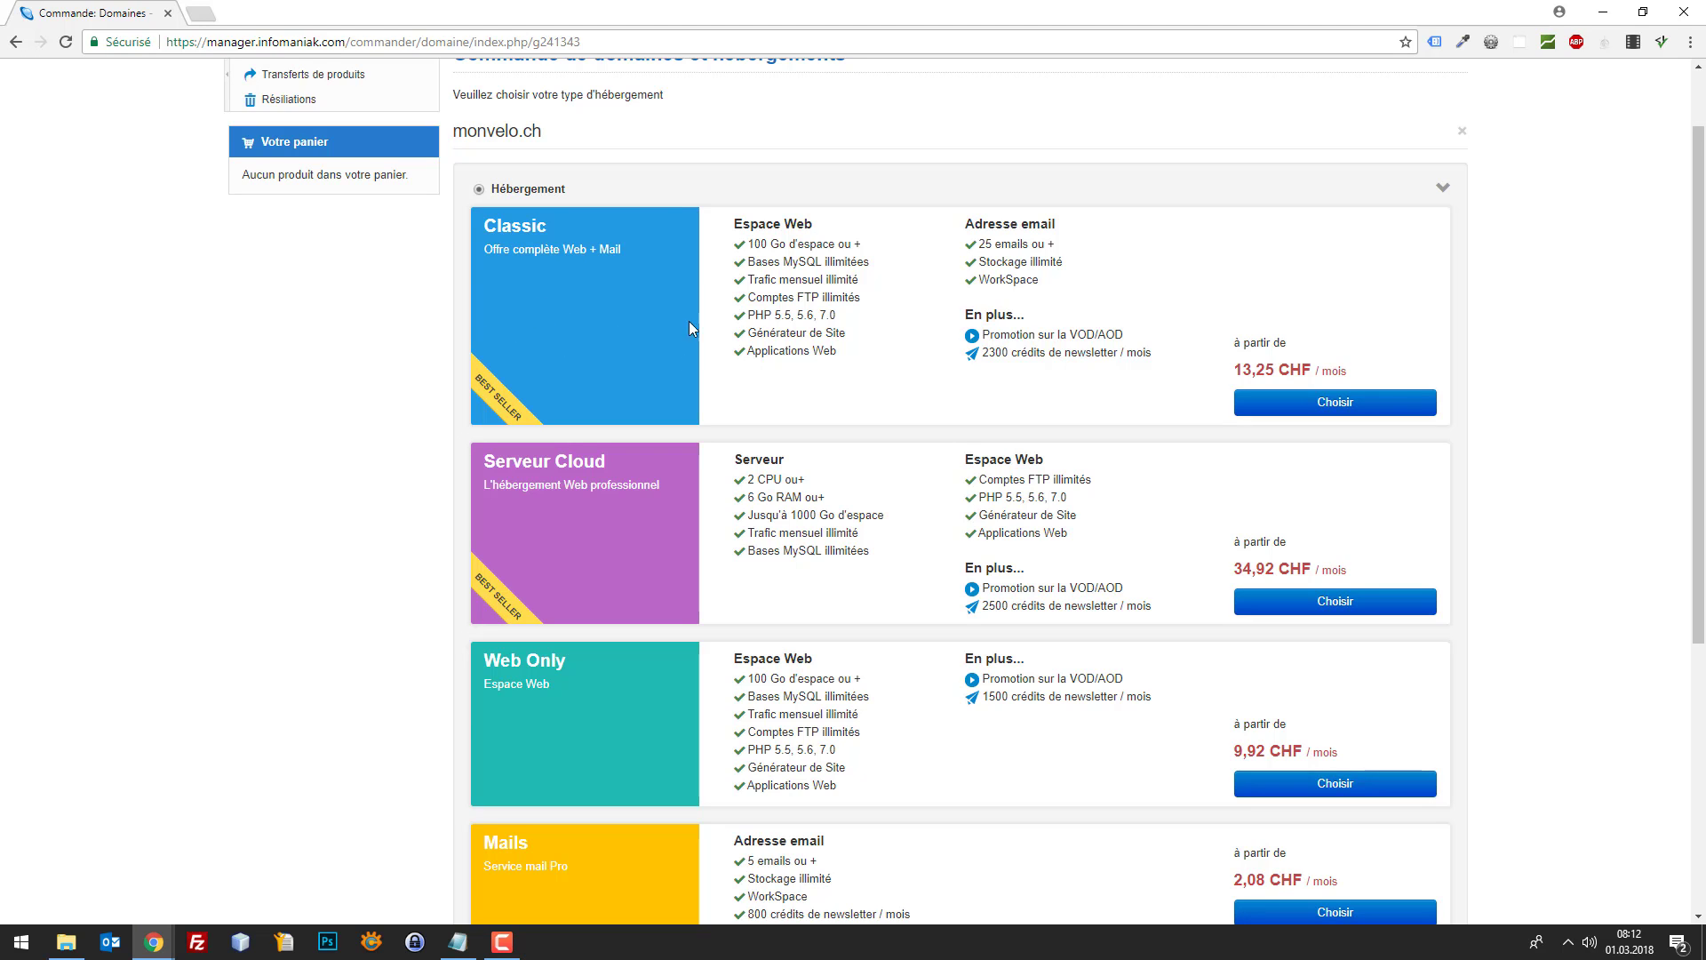
pyautogui.scroll(-1, 880, 359)
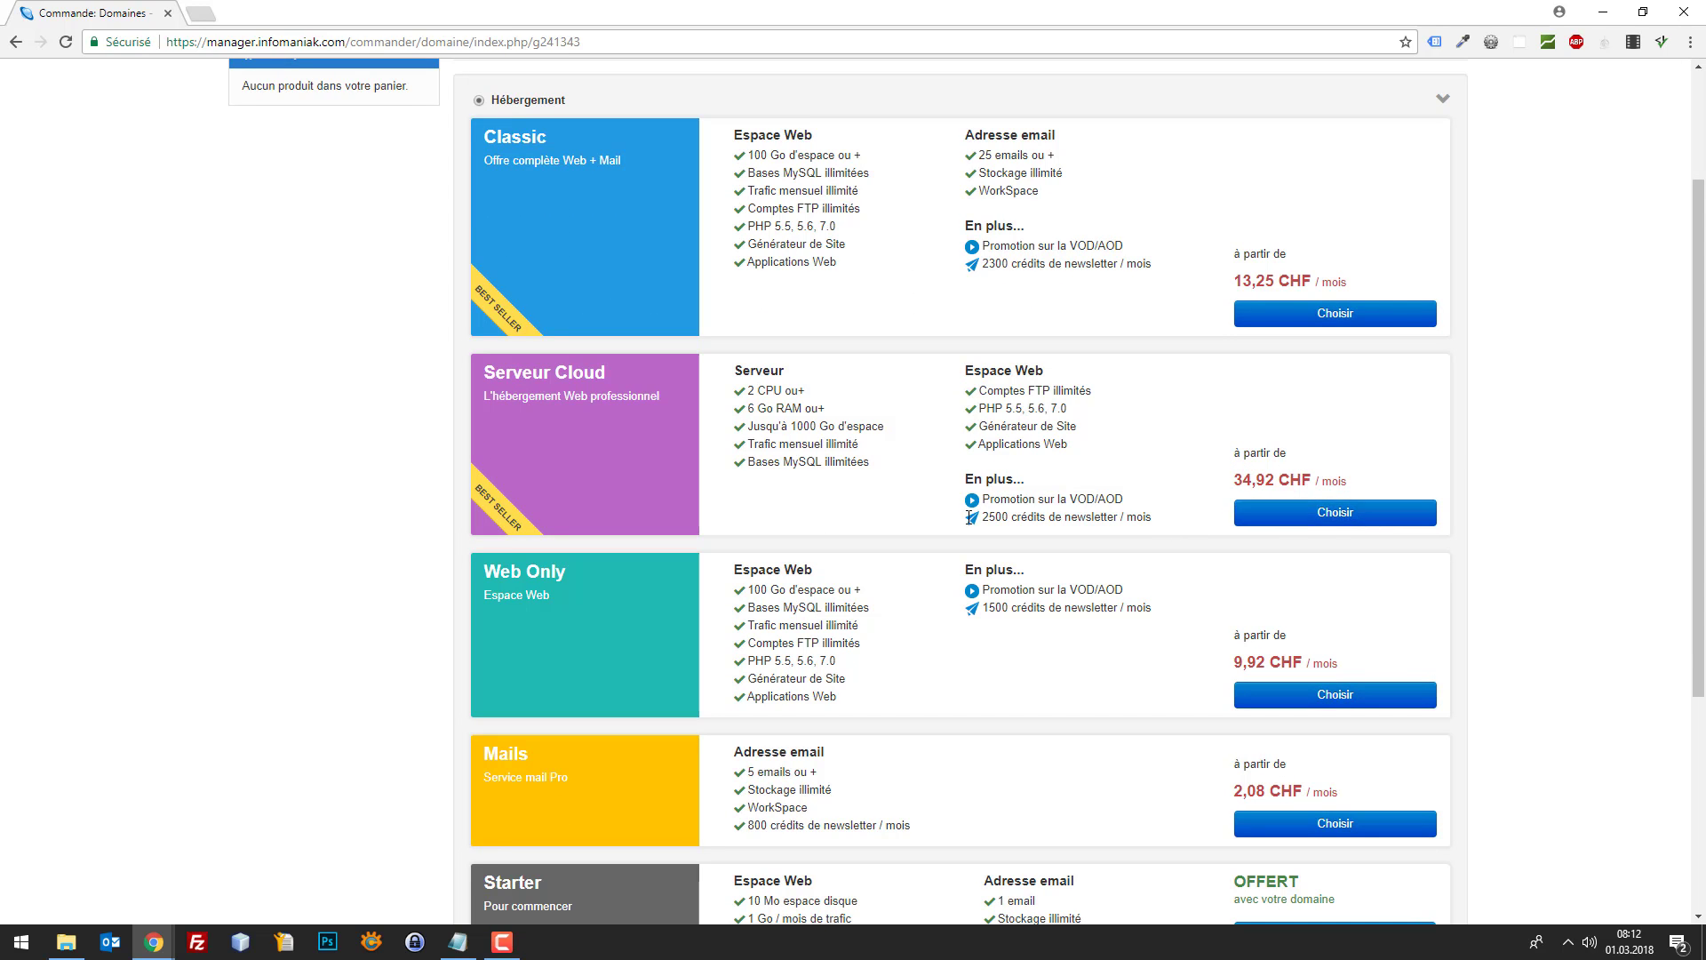
pyautogui.scroll(-1, 731, 636)
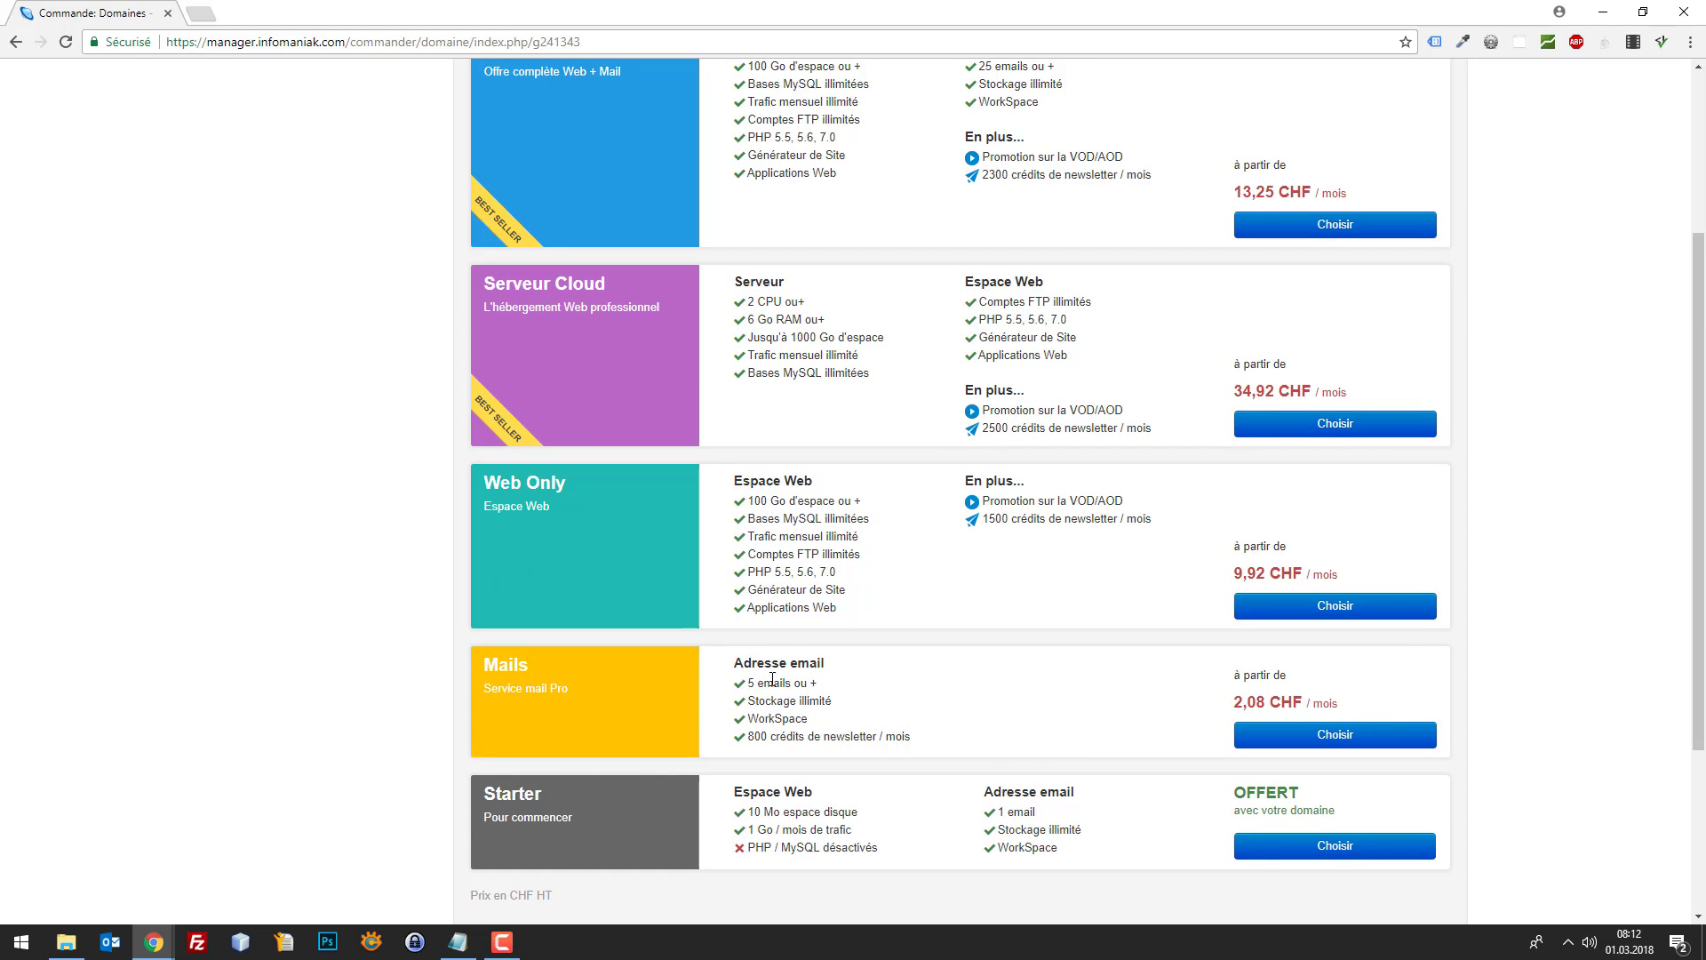
pyautogui.scroll(-1, 977, 769)
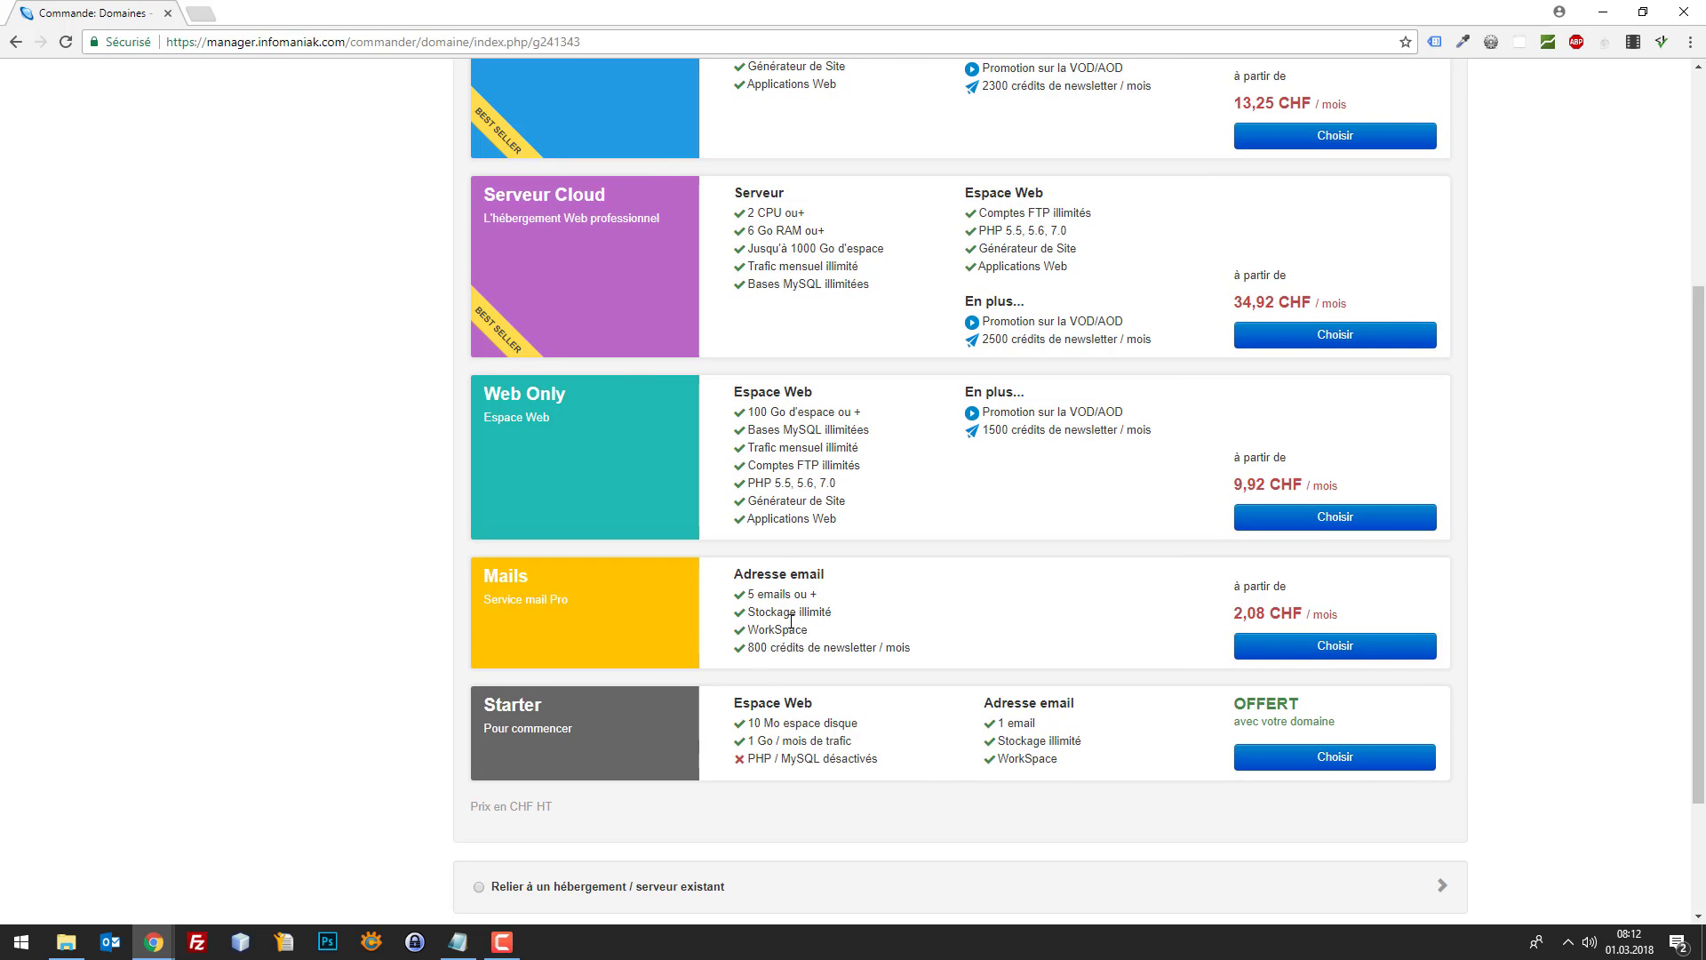
pyautogui.scroll(4, 791, 622)
# - Choose the Classic plan for monvelo.ch (web 95,20, mail 40,00 per year)
pyautogui.click(1324, 496)
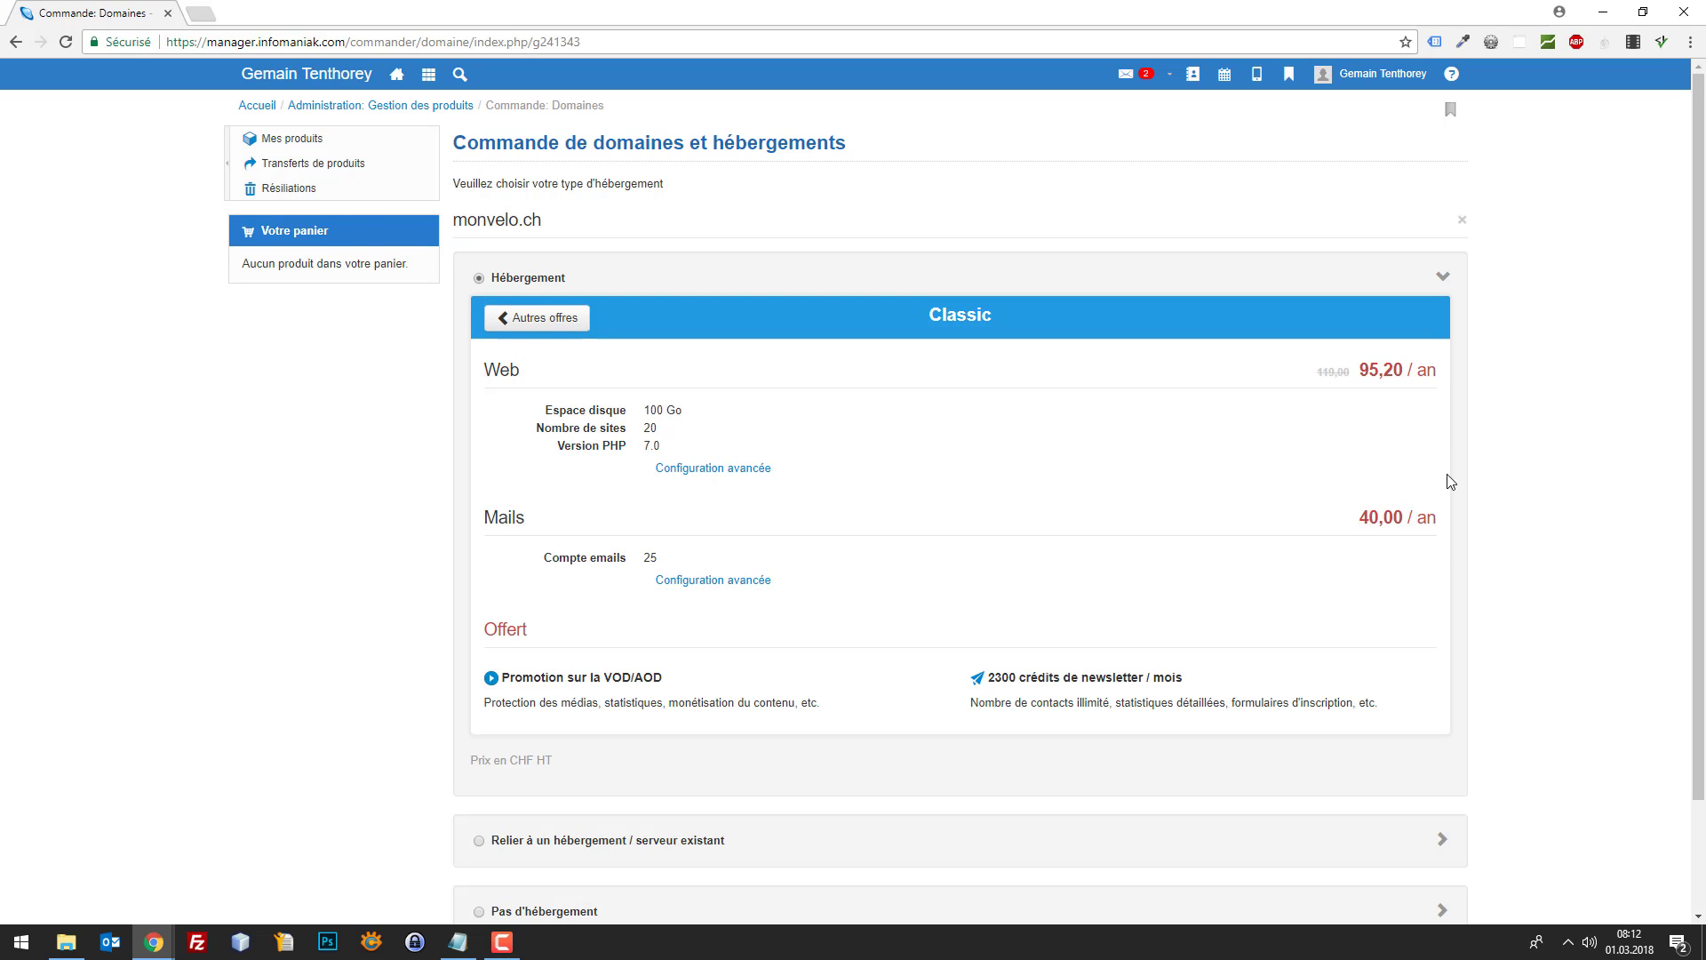
pyautogui.scroll(-1, 389, 423)
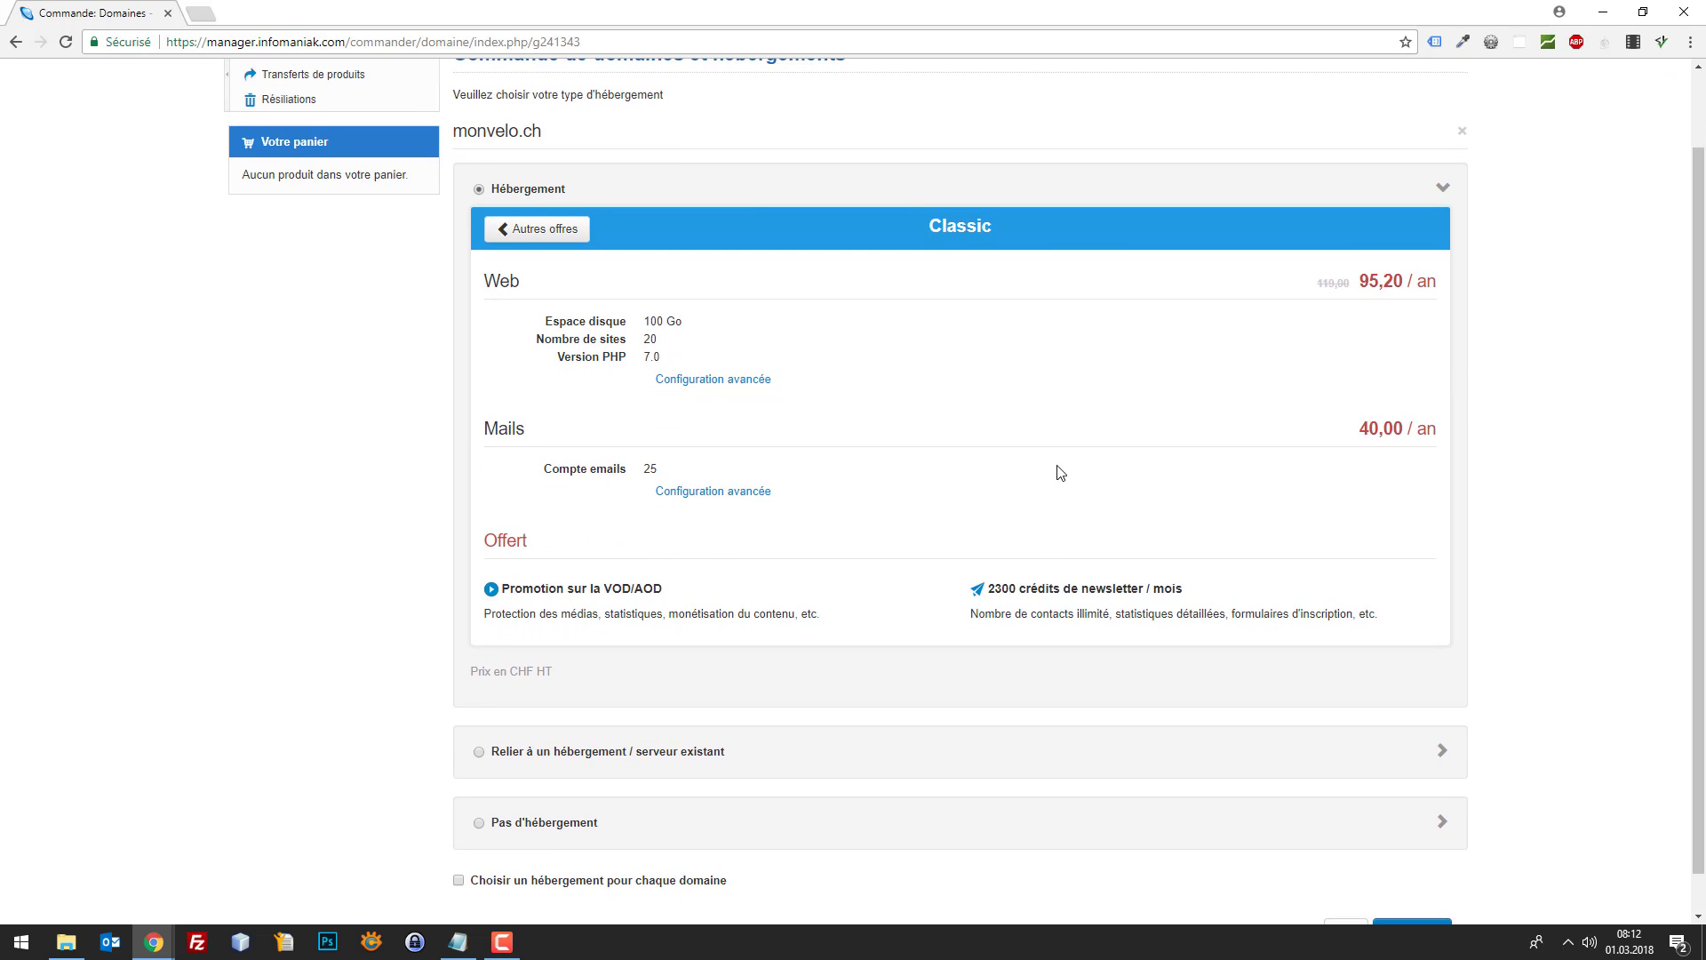
pyautogui.scroll(-1, 830, 506)
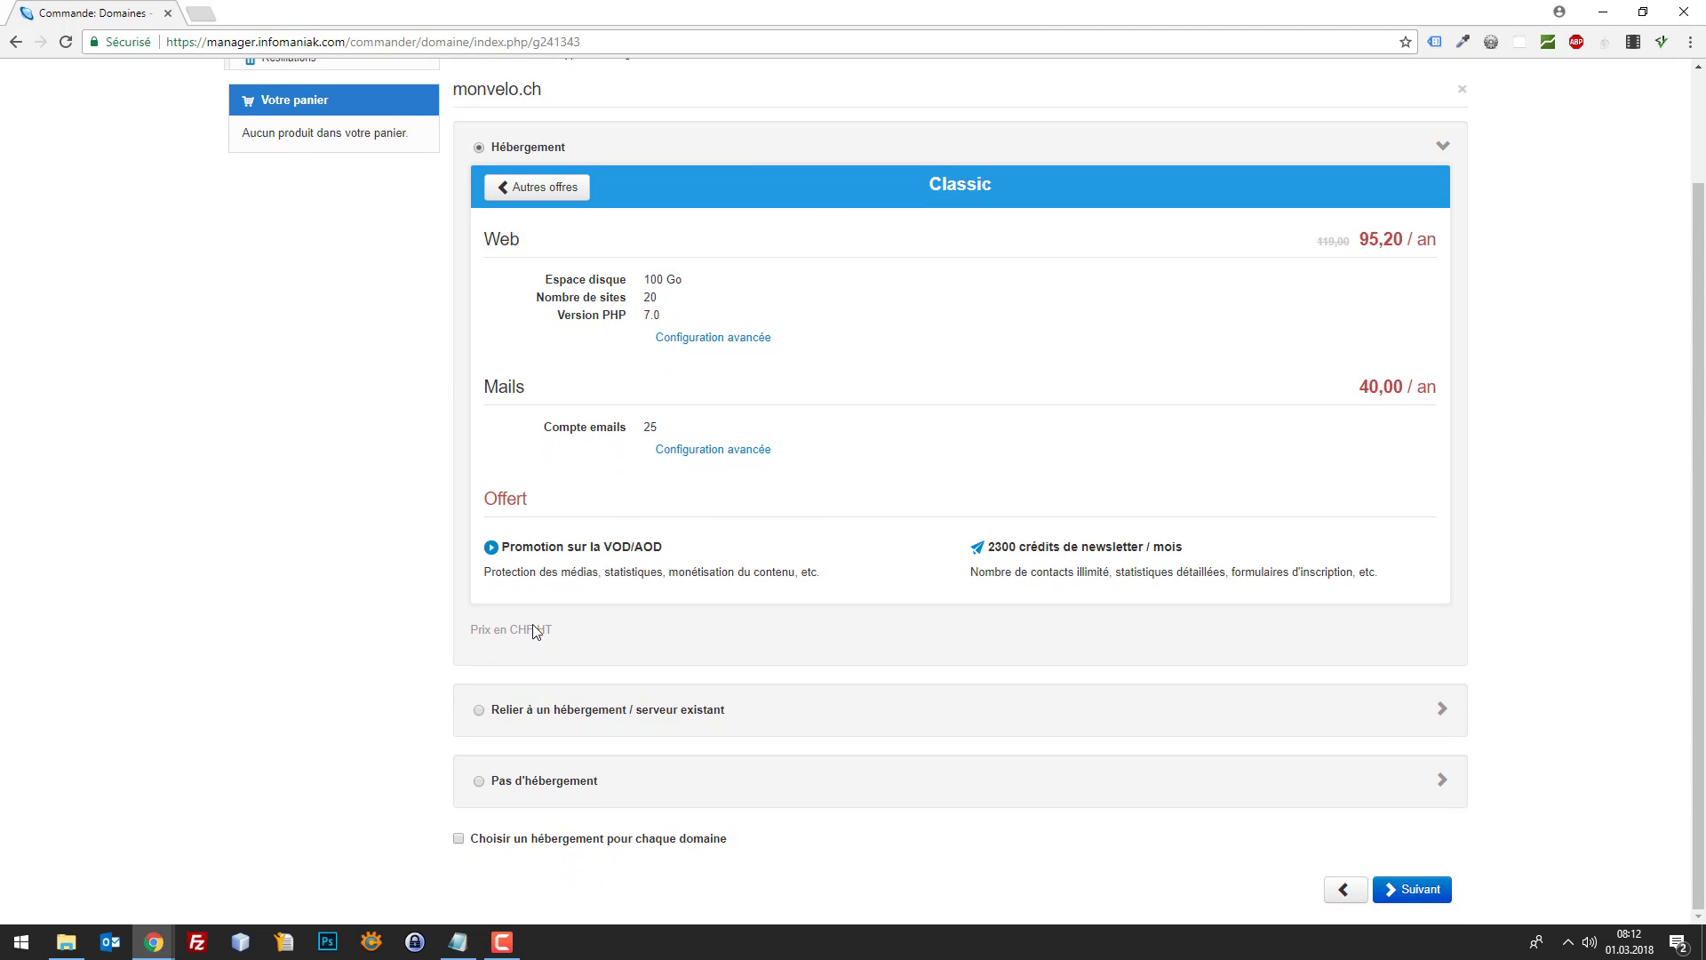
# - Remove monvelo.ch from the order, leaving only monsupervelo.ch registration at 8,85 CHF
pyautogui.click(1433, 891)
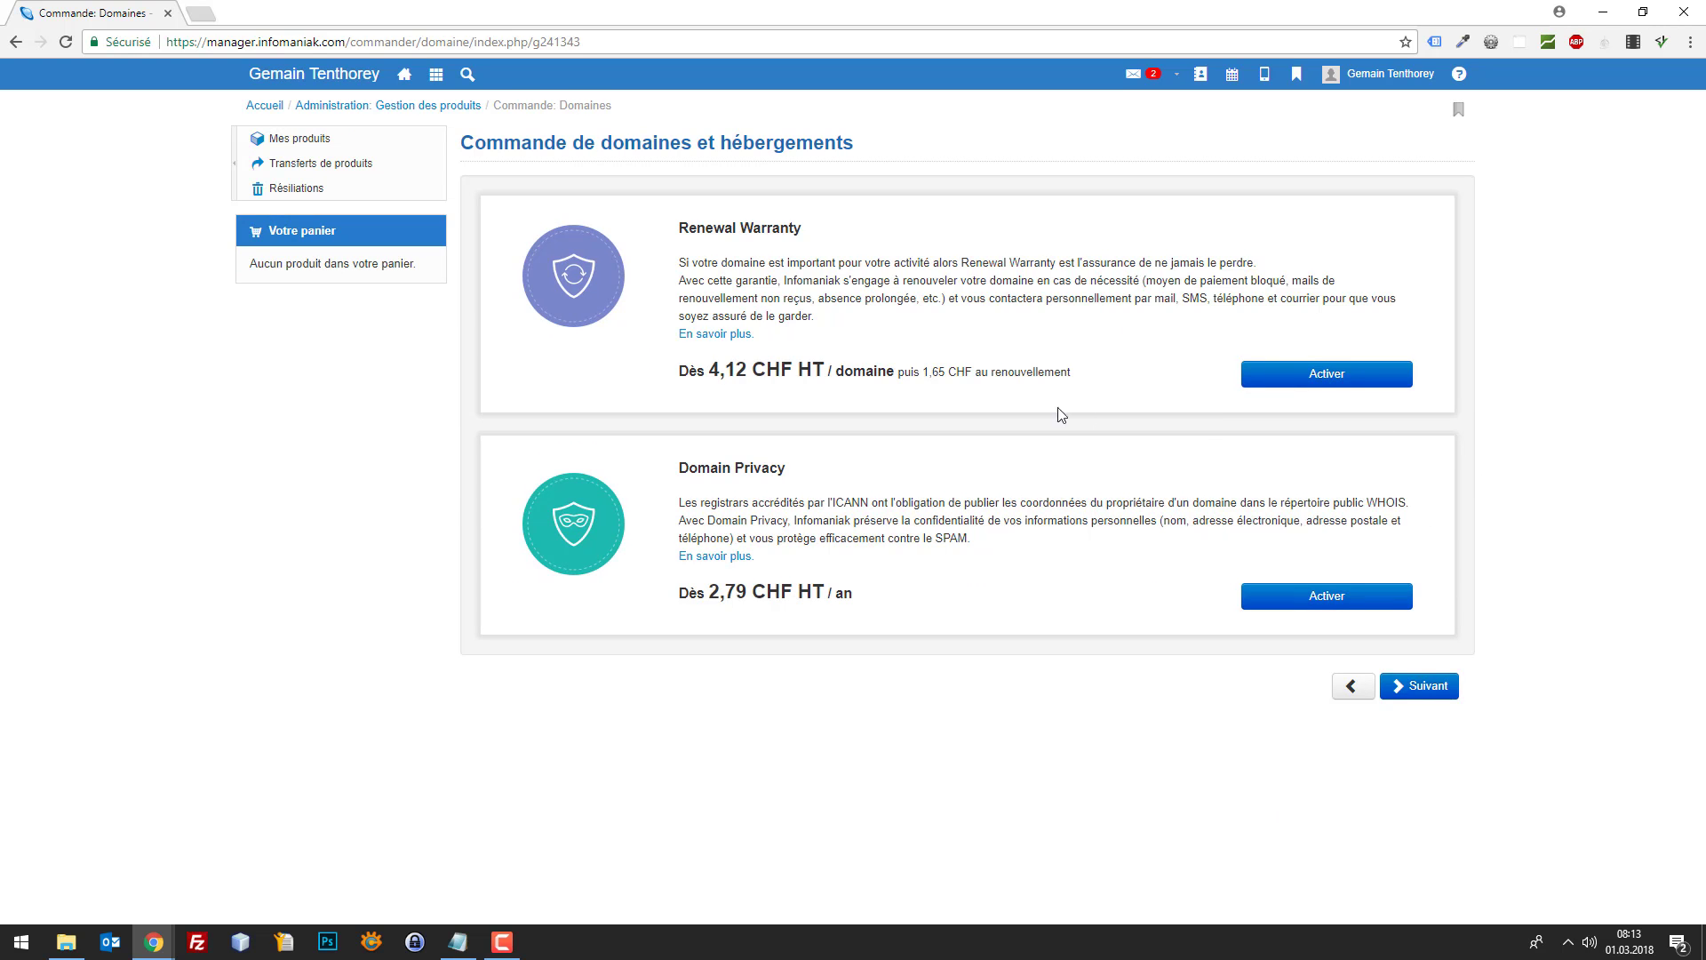
pyautogui.click(1415, 685)
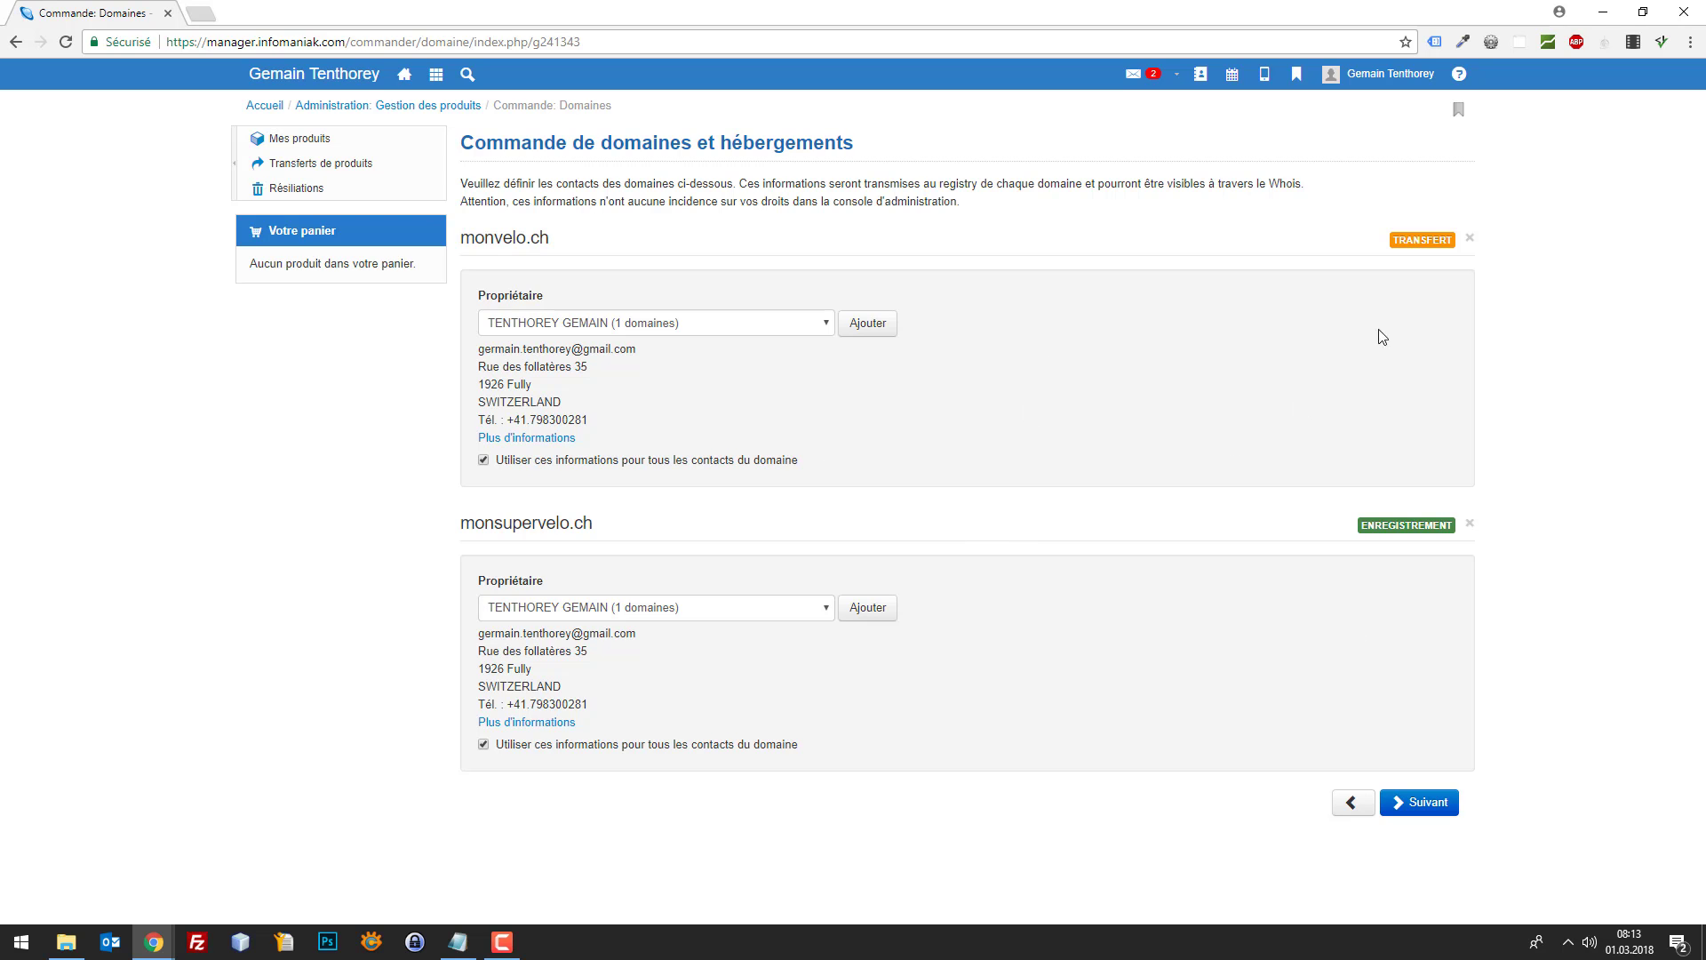
pyautogui.click(1471, 242)
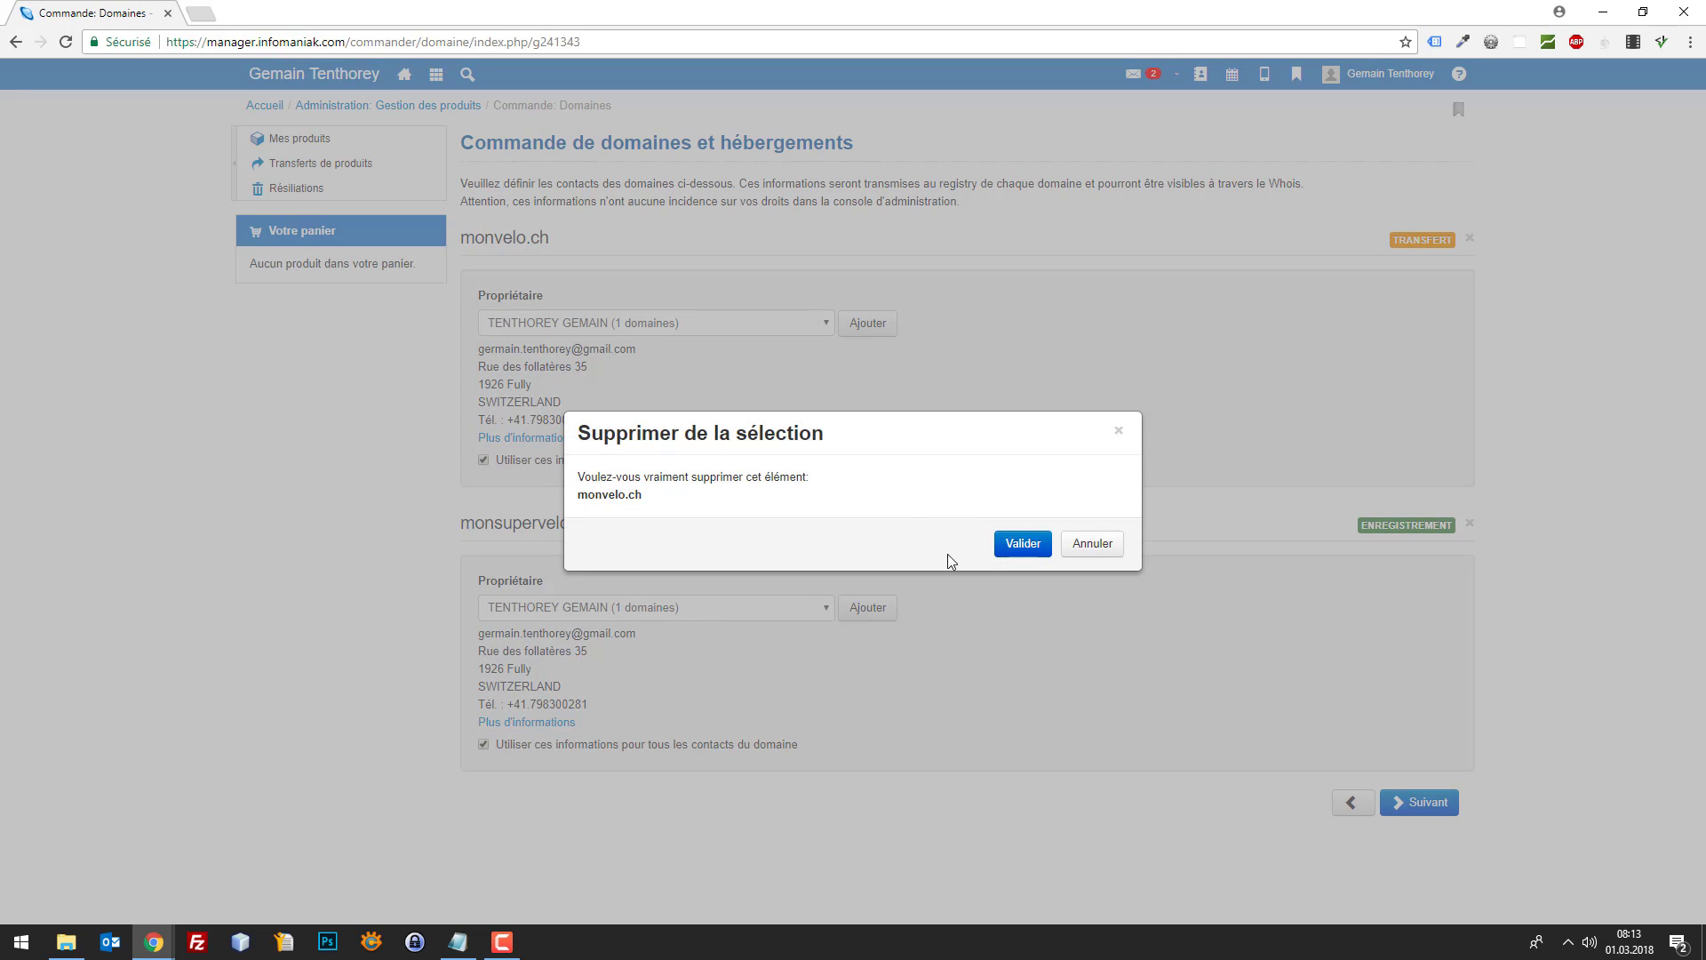
pyautogui.click(1020, 543)
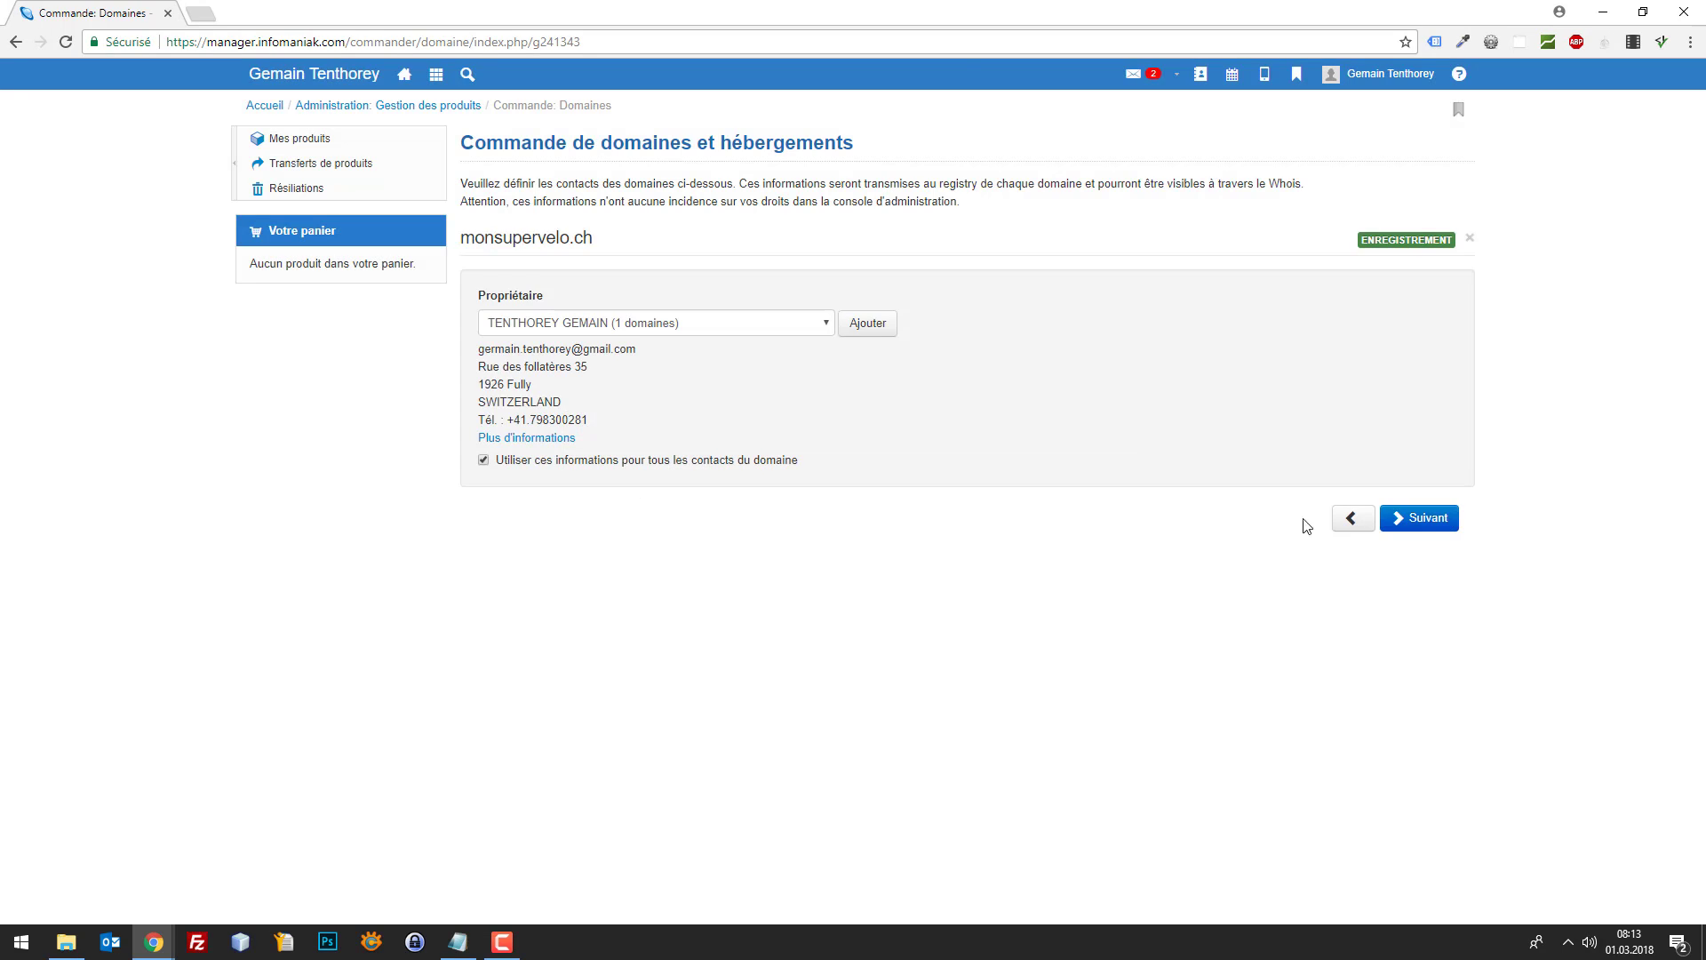
pyautogui.click(1423, 521)
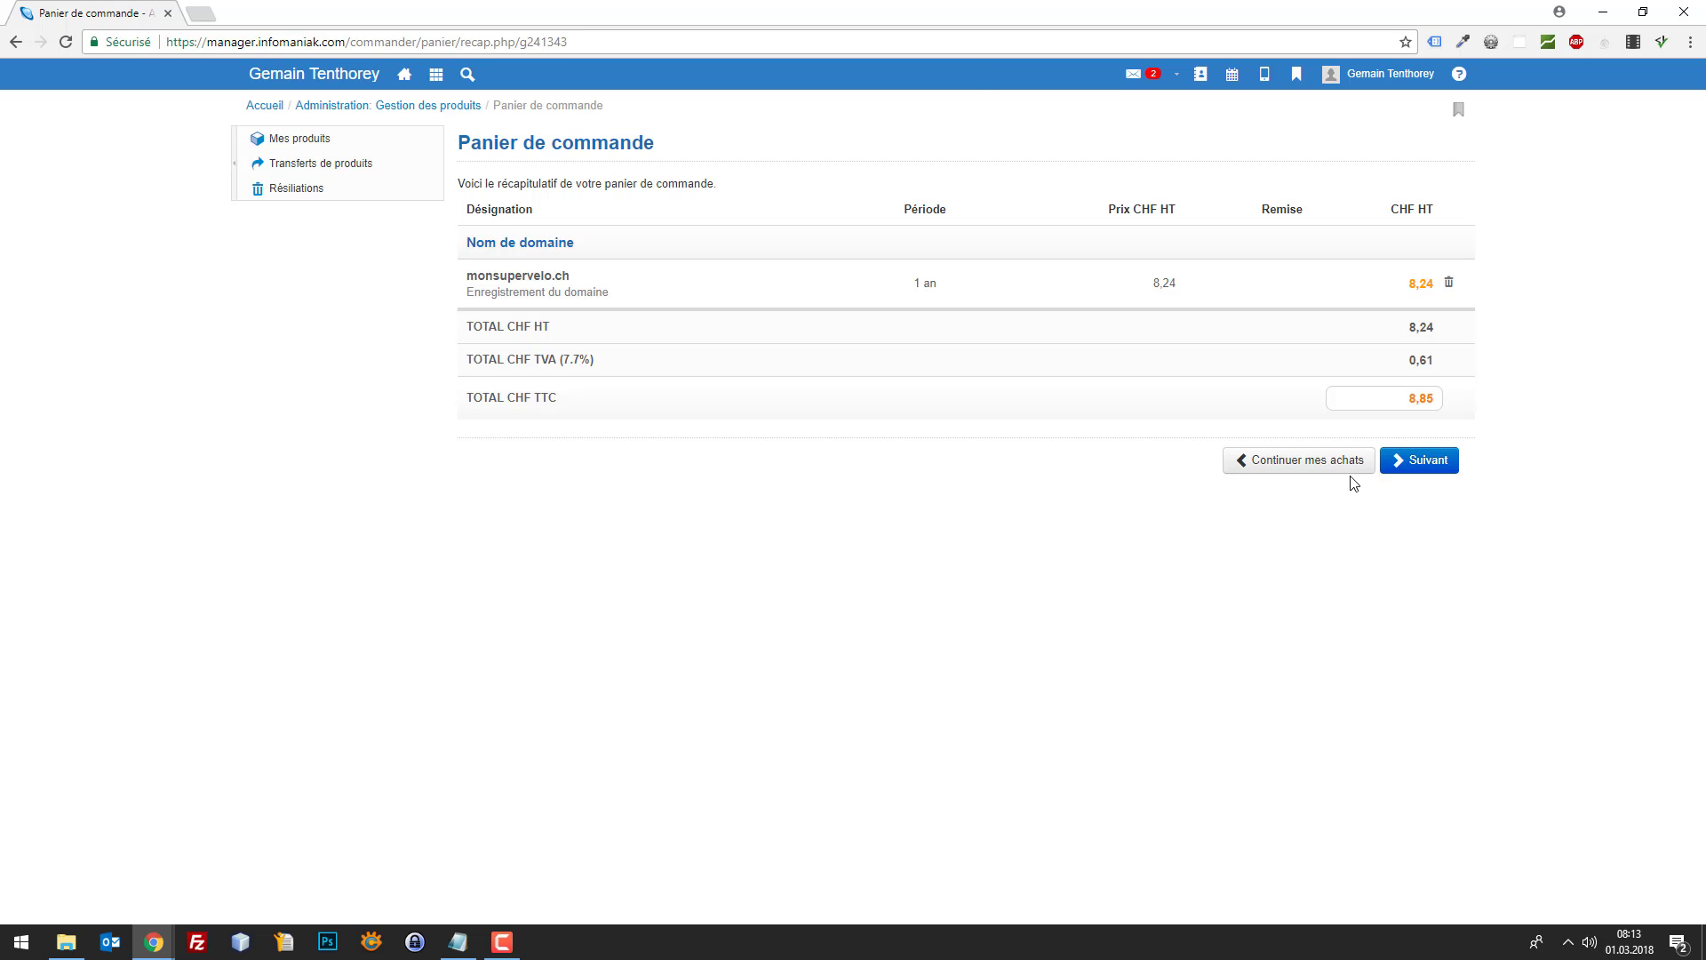
# - Accept the domain-name terms and proceed to the 8.85 CHF payment page
pyautogui.click(1394, 471)
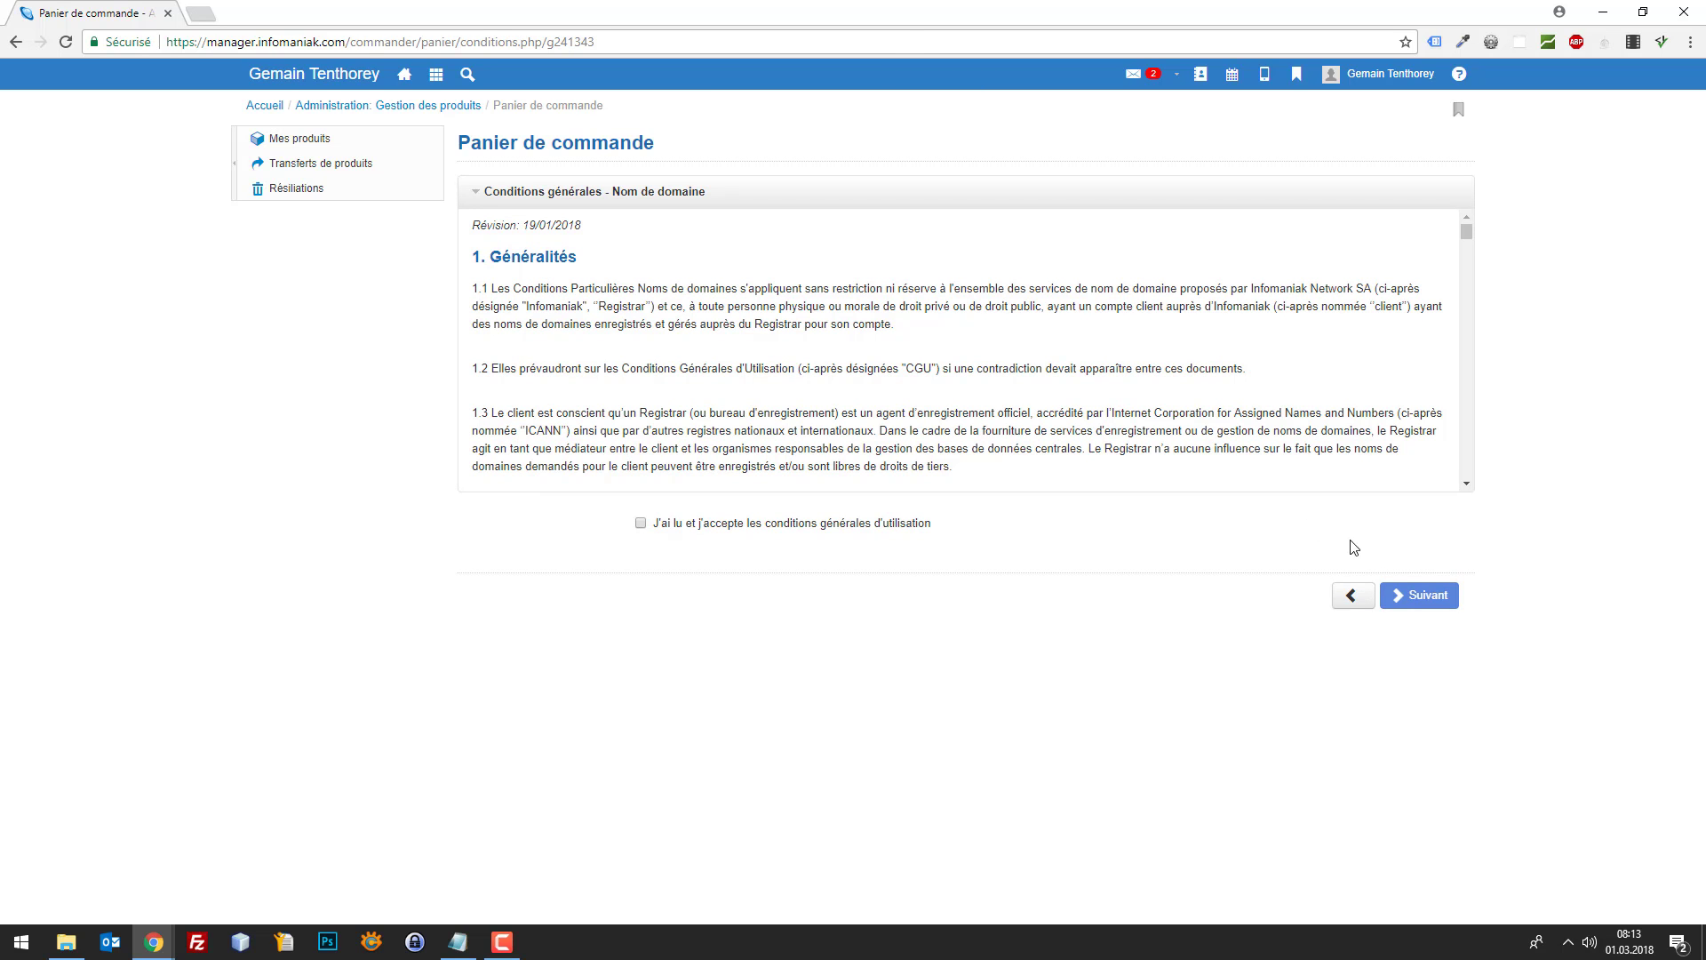
pyautogui.moveTo(798, 516); pyautogui.dragTo(807, 519)
pyautogui.click(876, 525)
pyautogui.click(1422, 597)
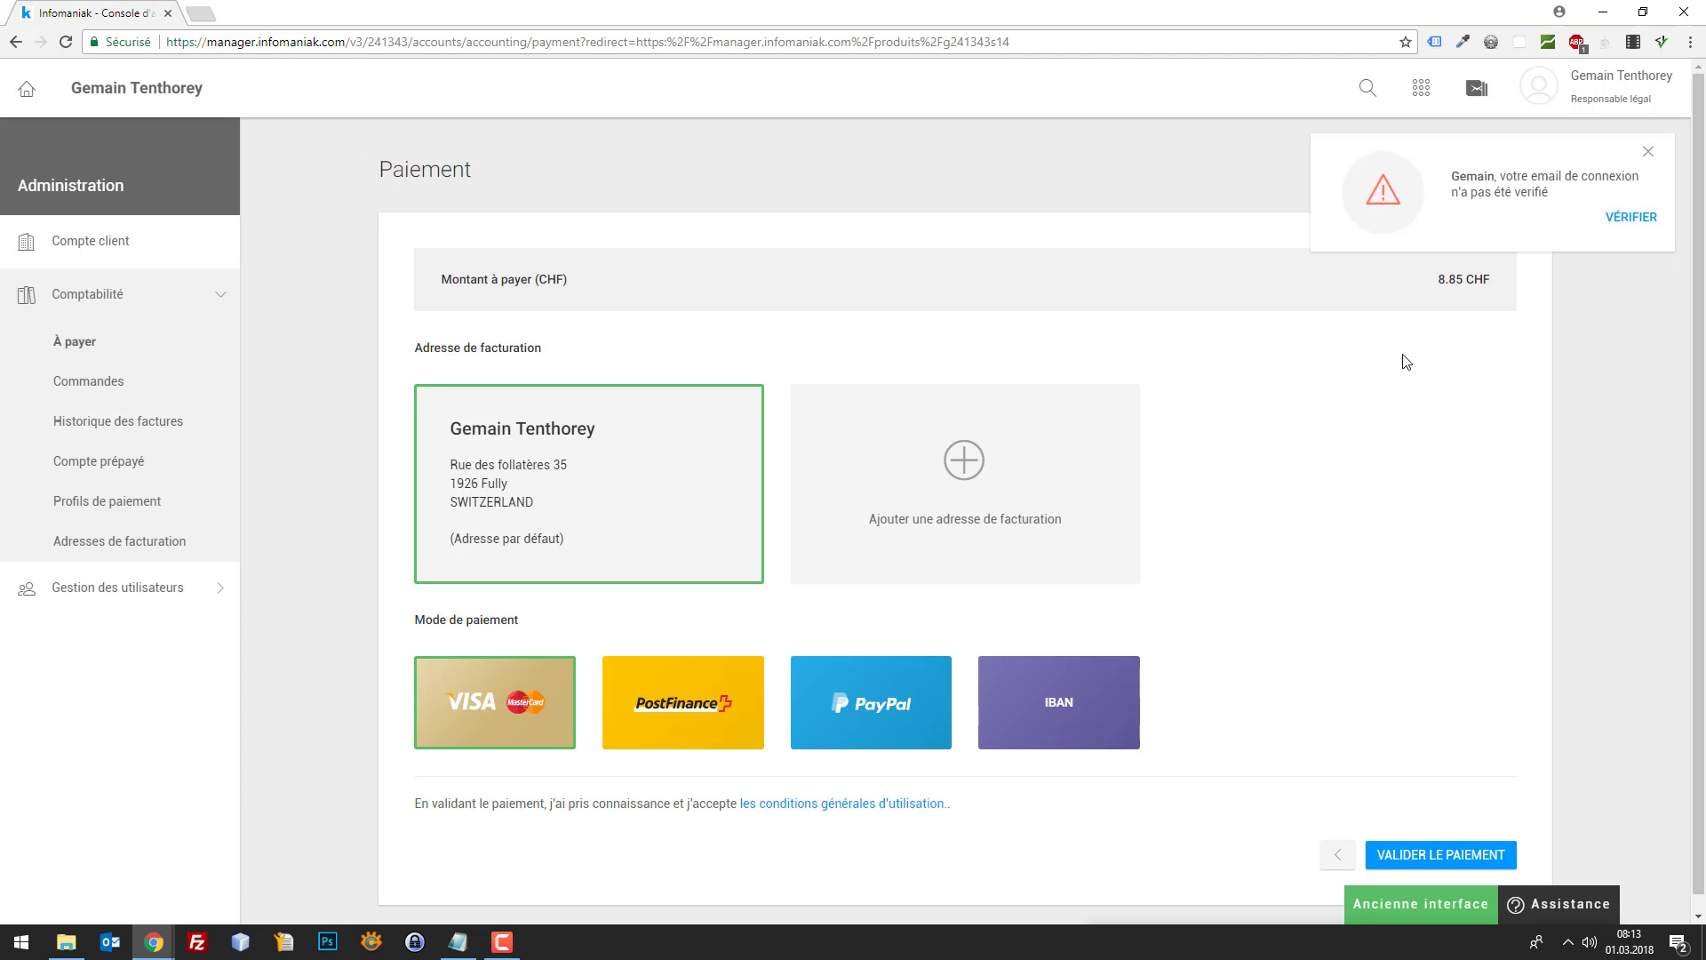
pyautogui.scroll(-1, 928, 309)
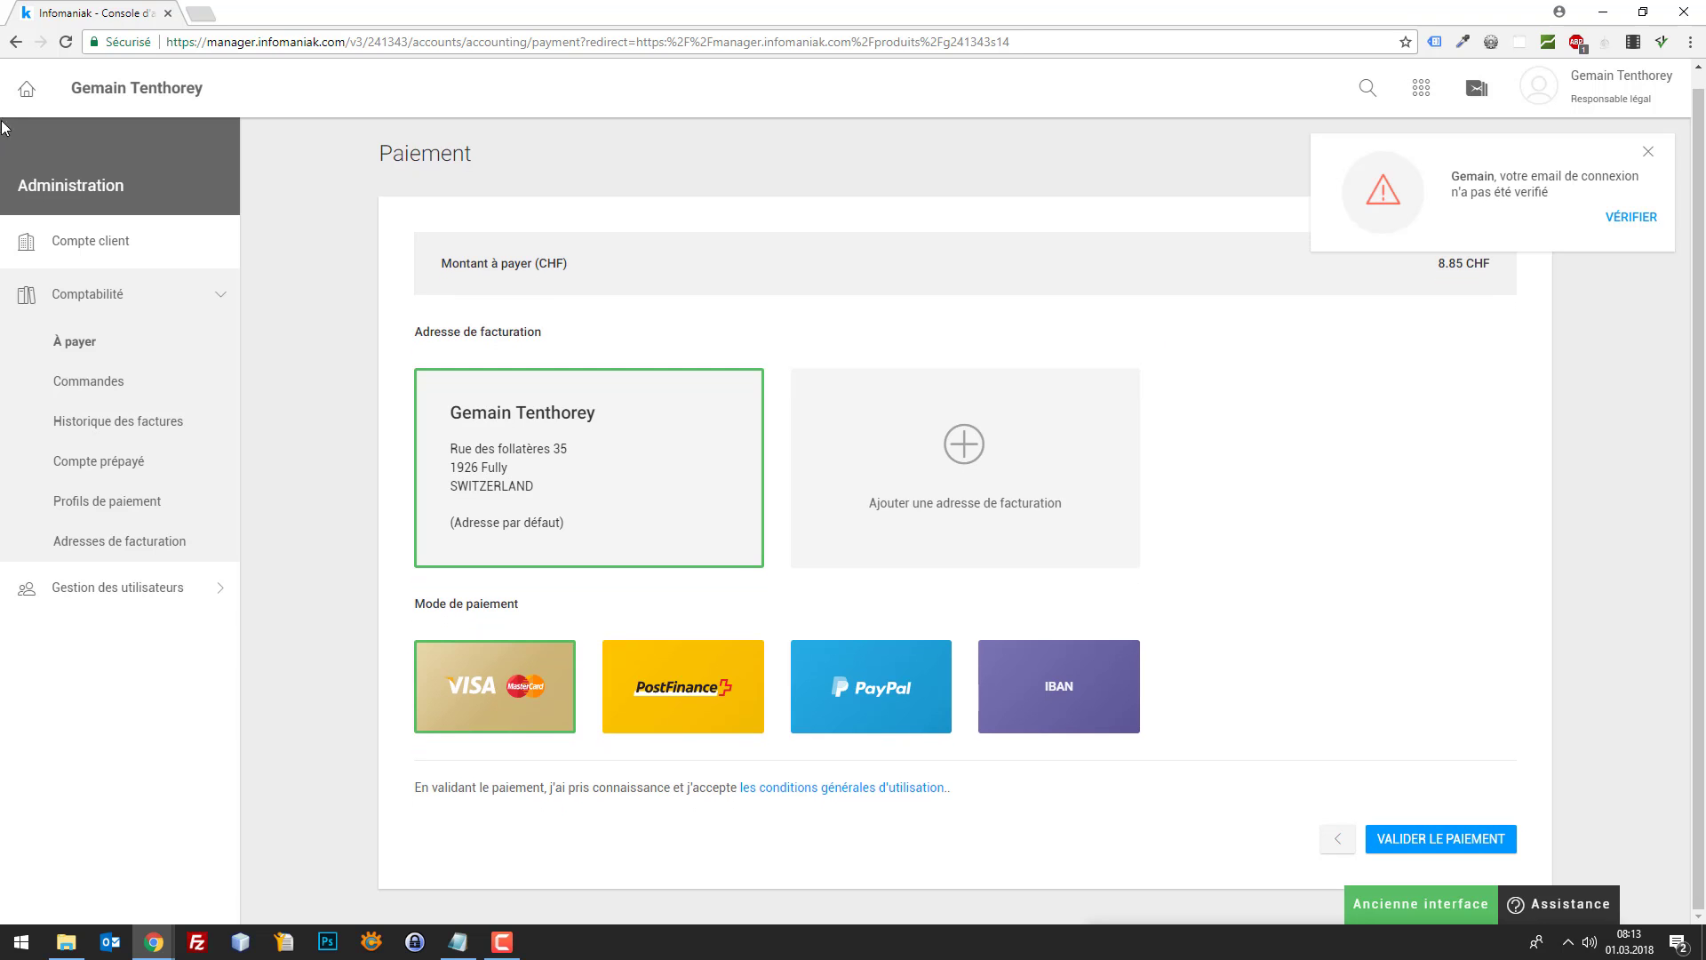
# - Go back and start a new web hosting order at the domain search field
pyautogui.click(15, 43)
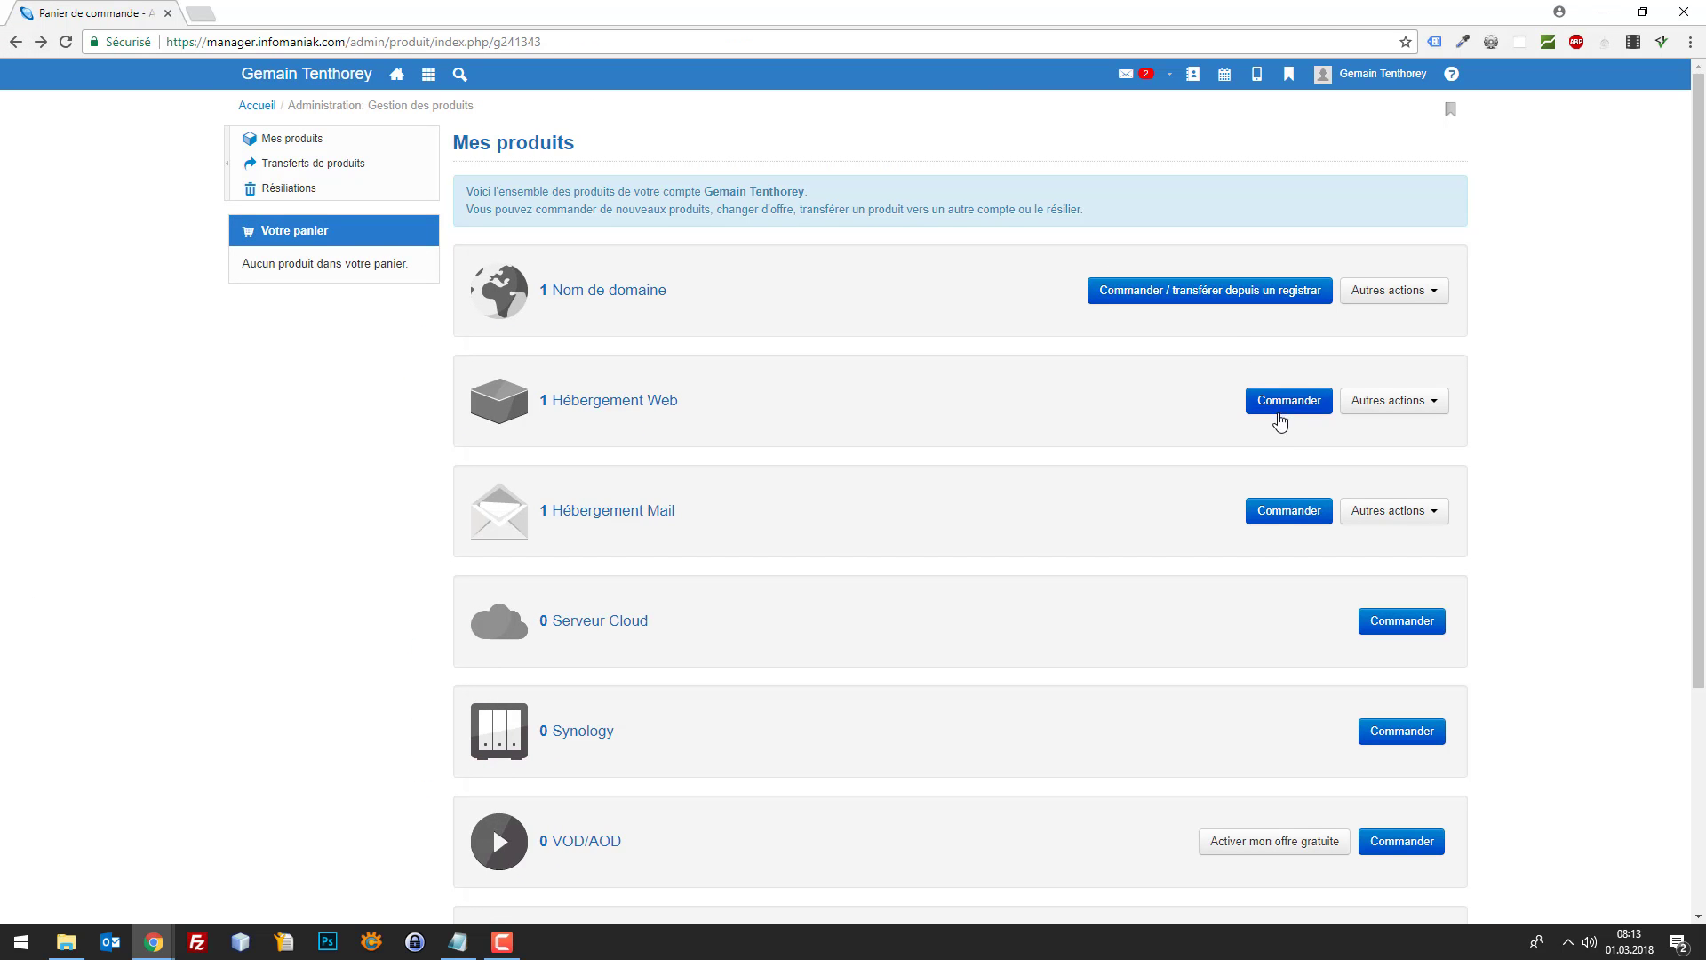
pyautogui.click(1287, 400)
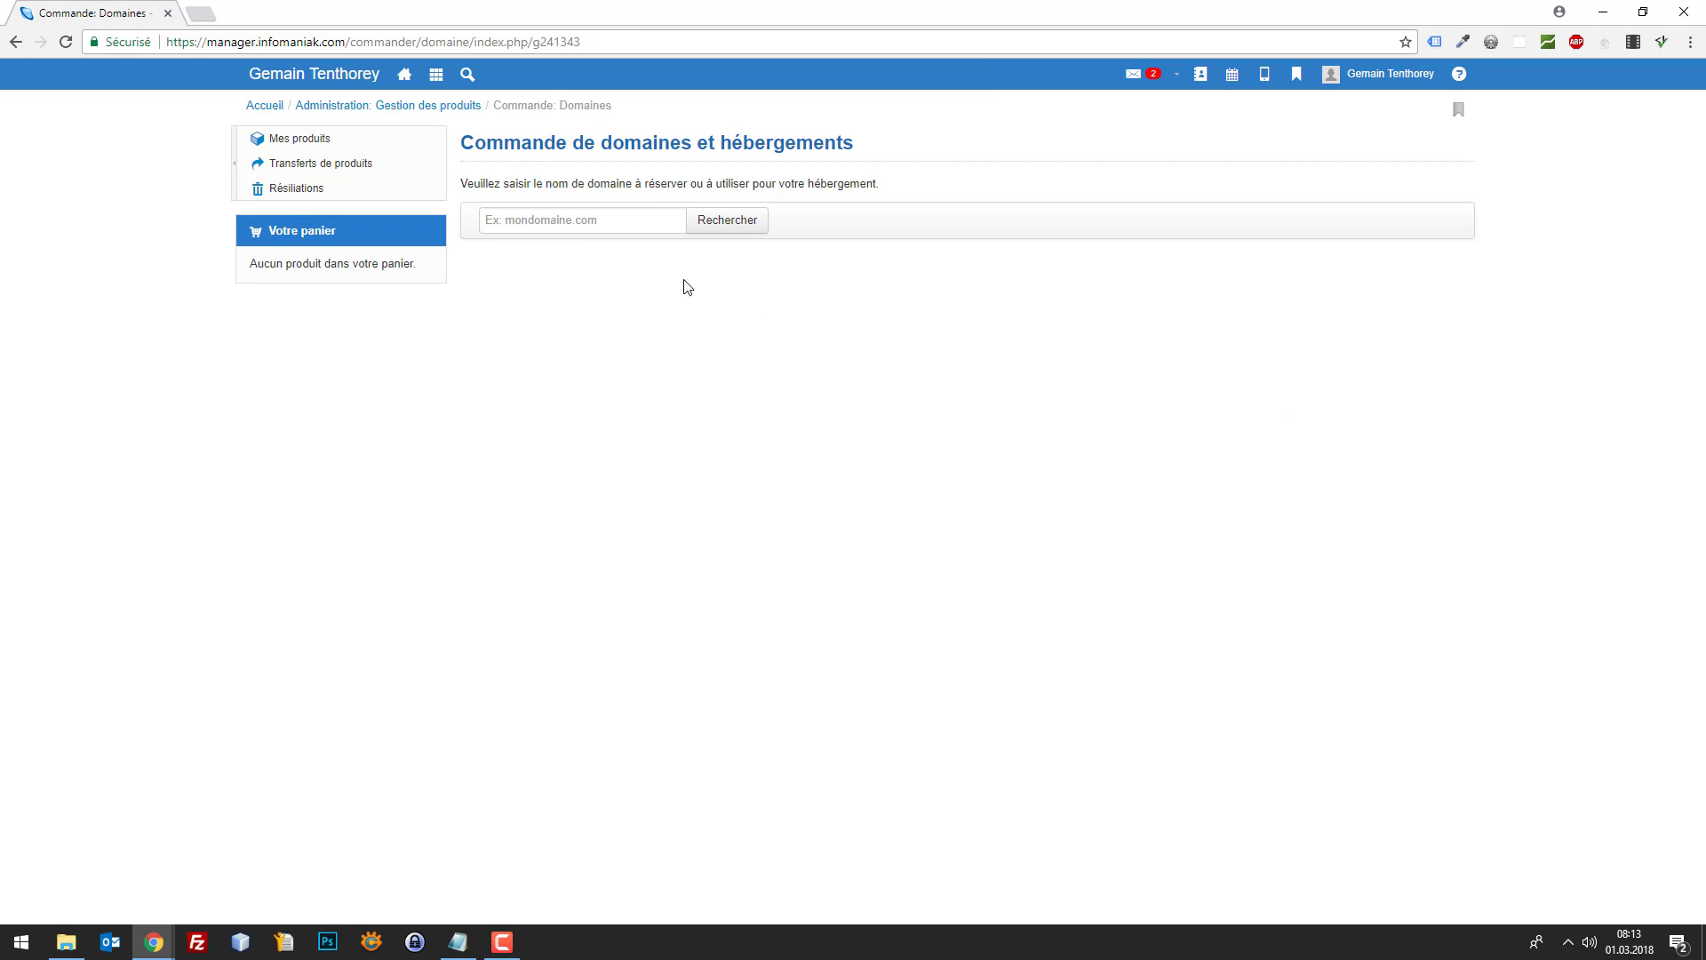
pyautogui.click(649, 219)
# - Look up monsupervelo.ch, select Classic hosting for it, and continue past the configuration
pyautogui.write('mon')
pyautogui.press('Down')
pyautogui.press('Return')
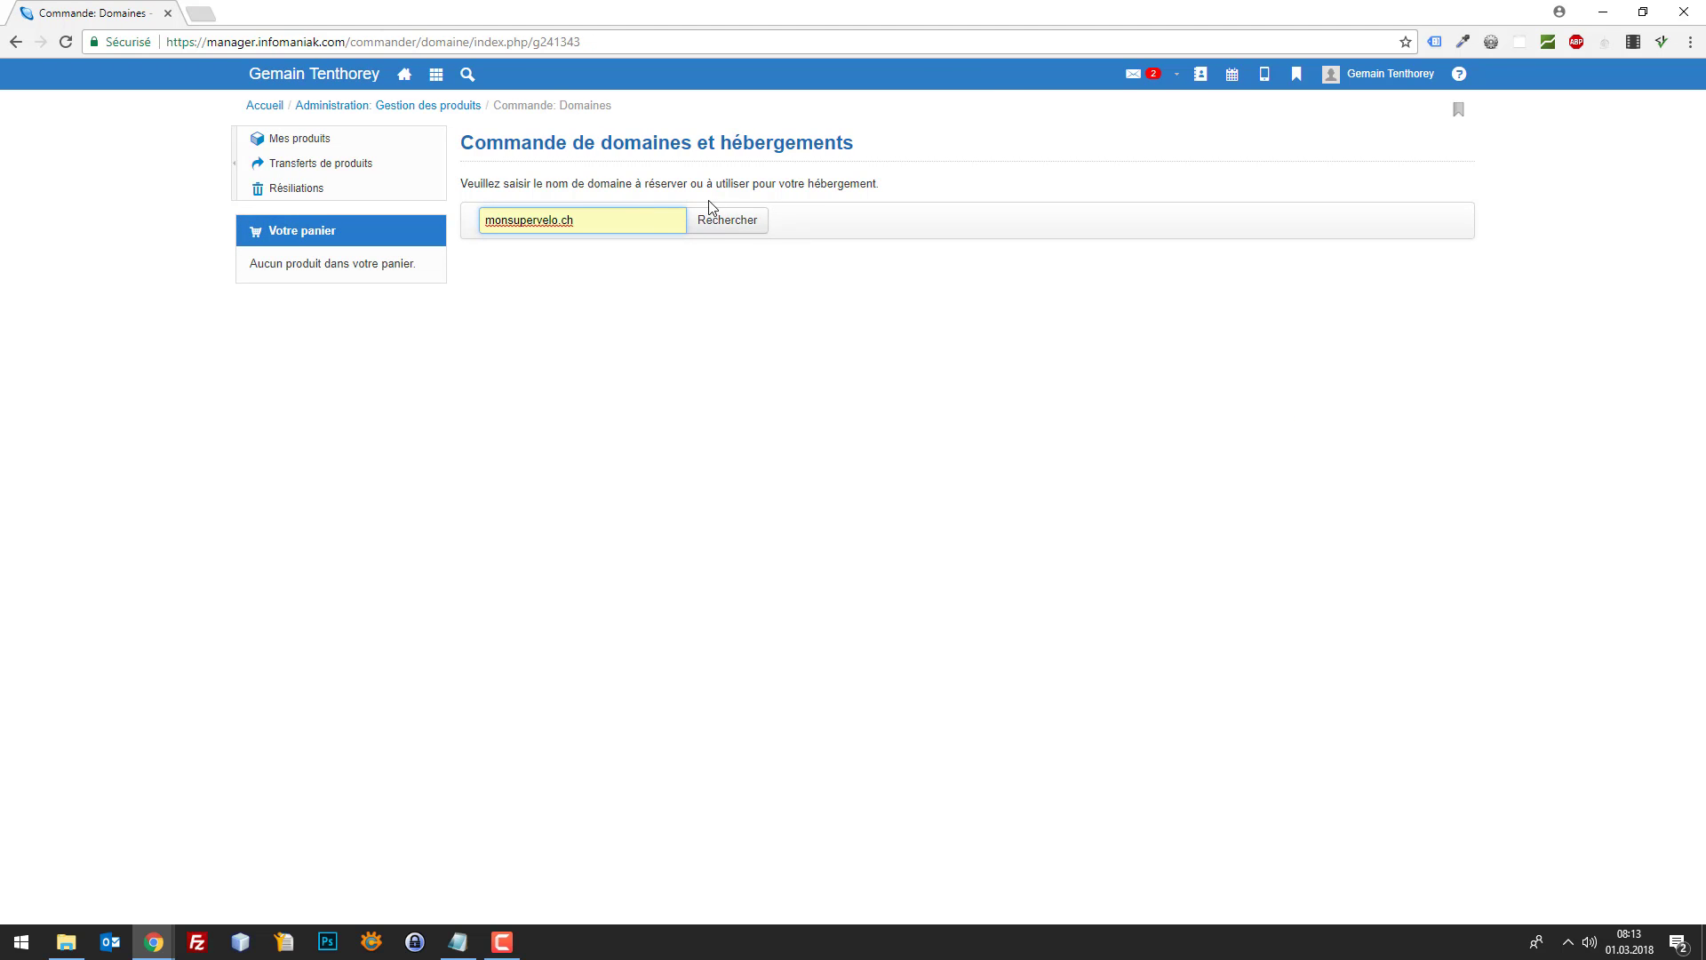
pyautogui.click(724, 221)
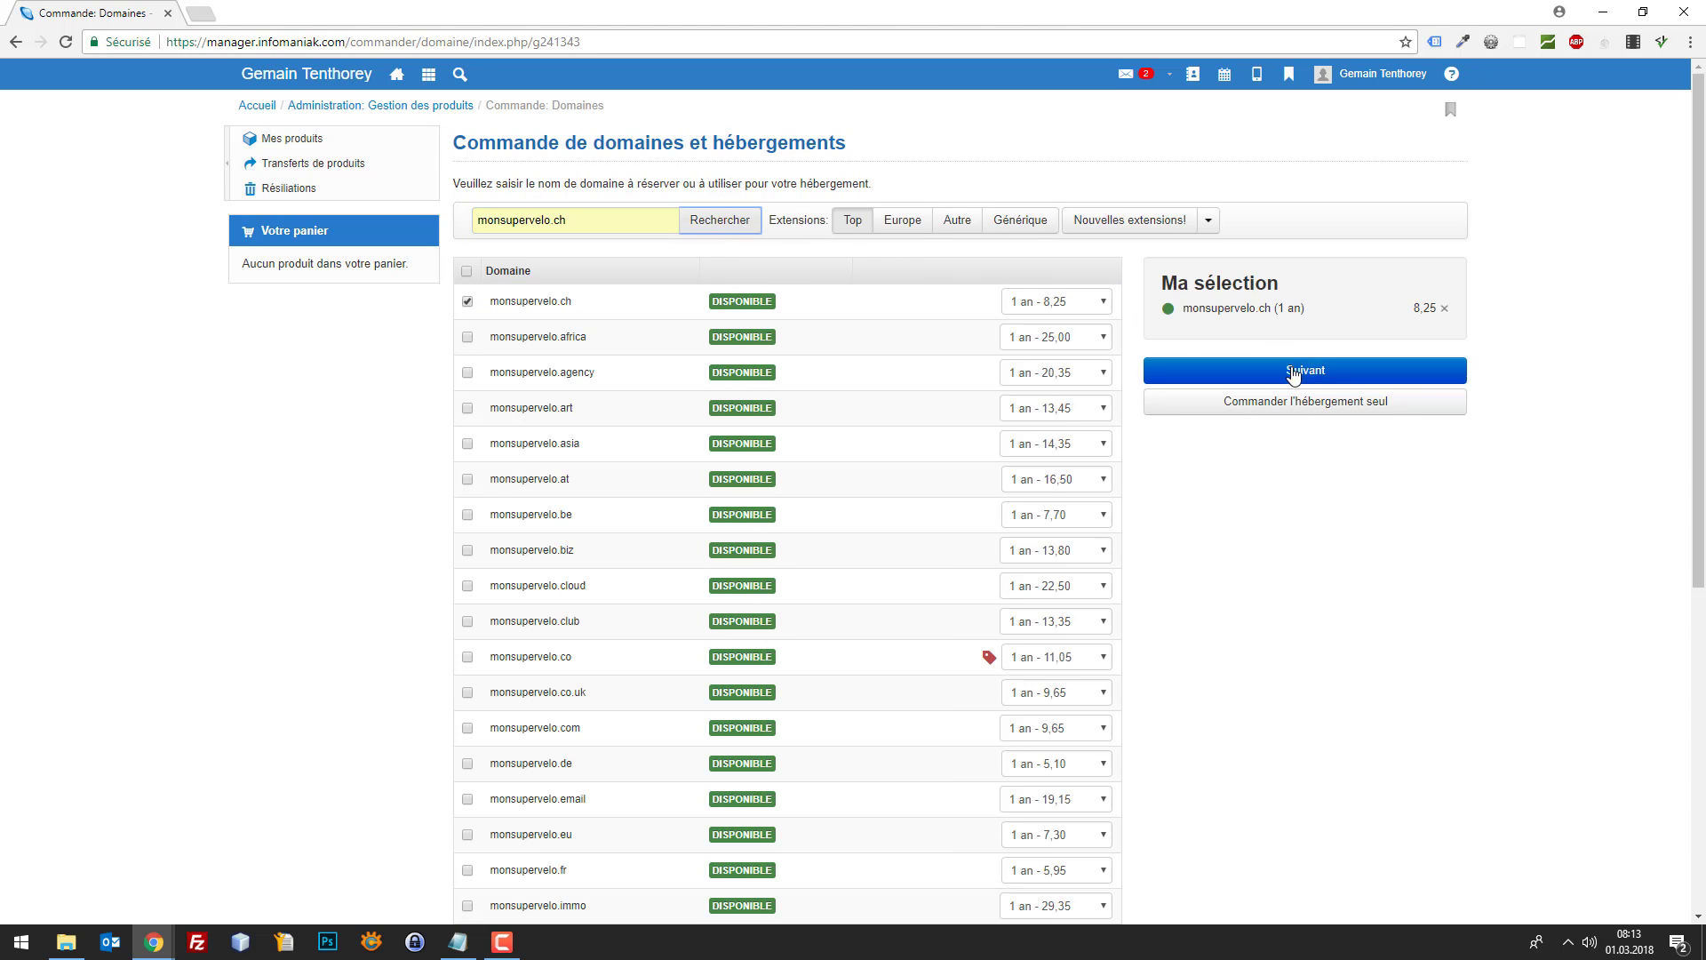
pyautogui.click(1303, 373)
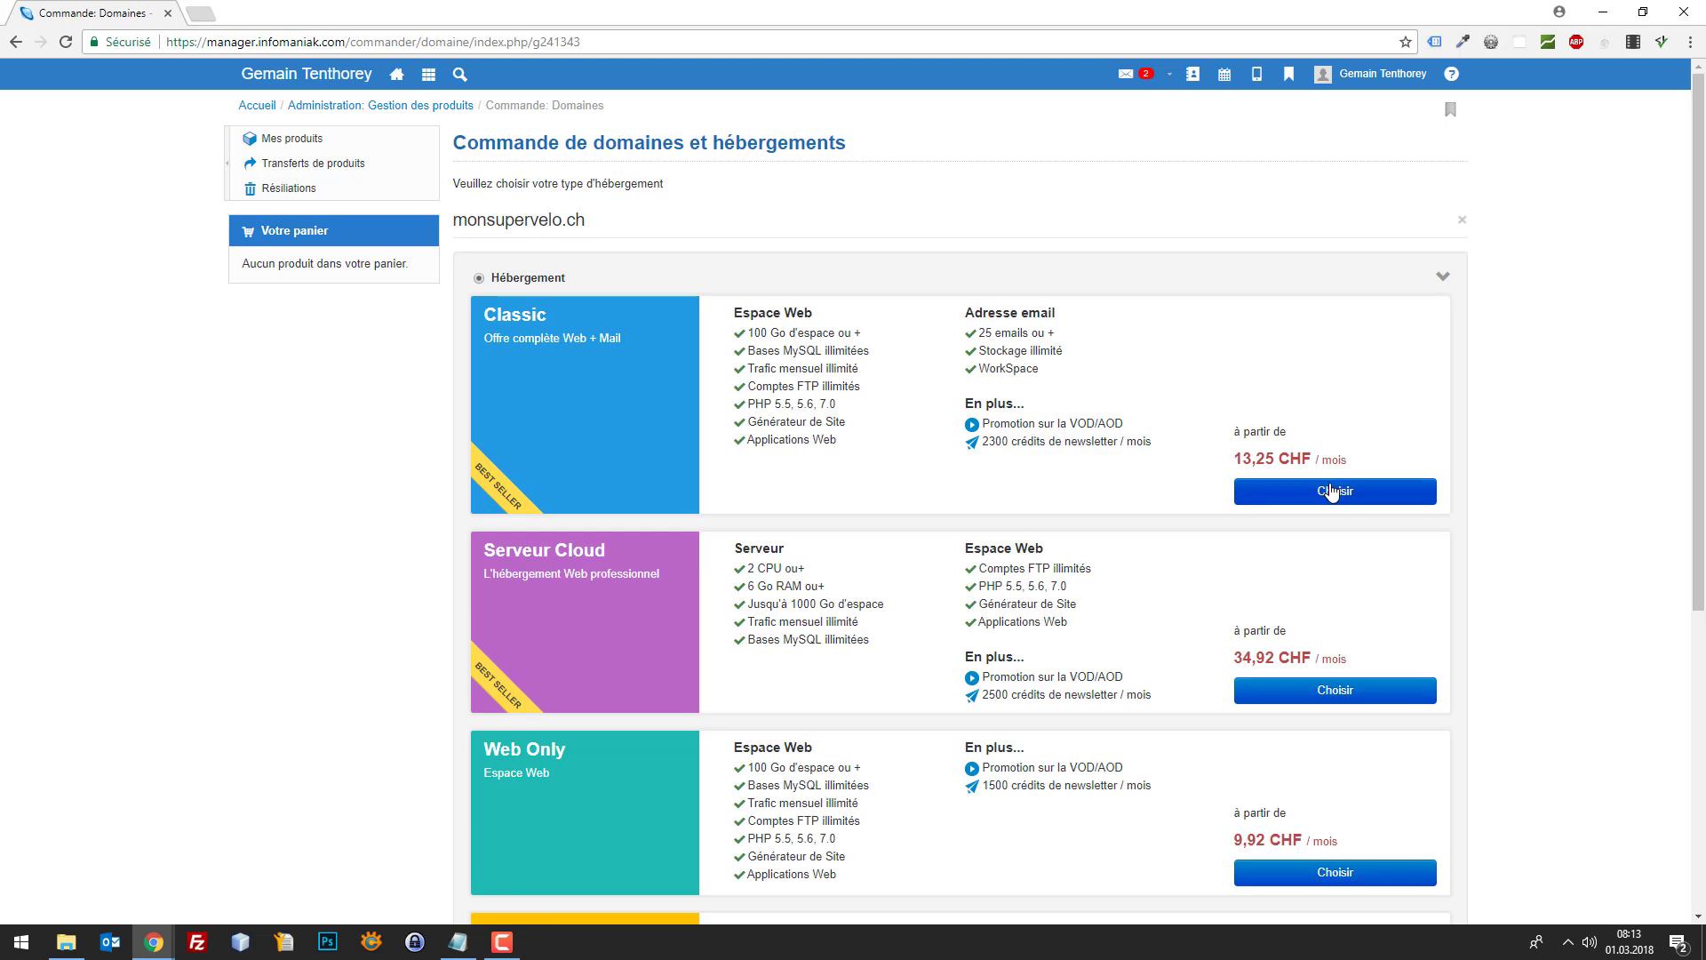
pyautogui.click(1330, 490)
pyautogui.scroll(-1, 1335, 489)
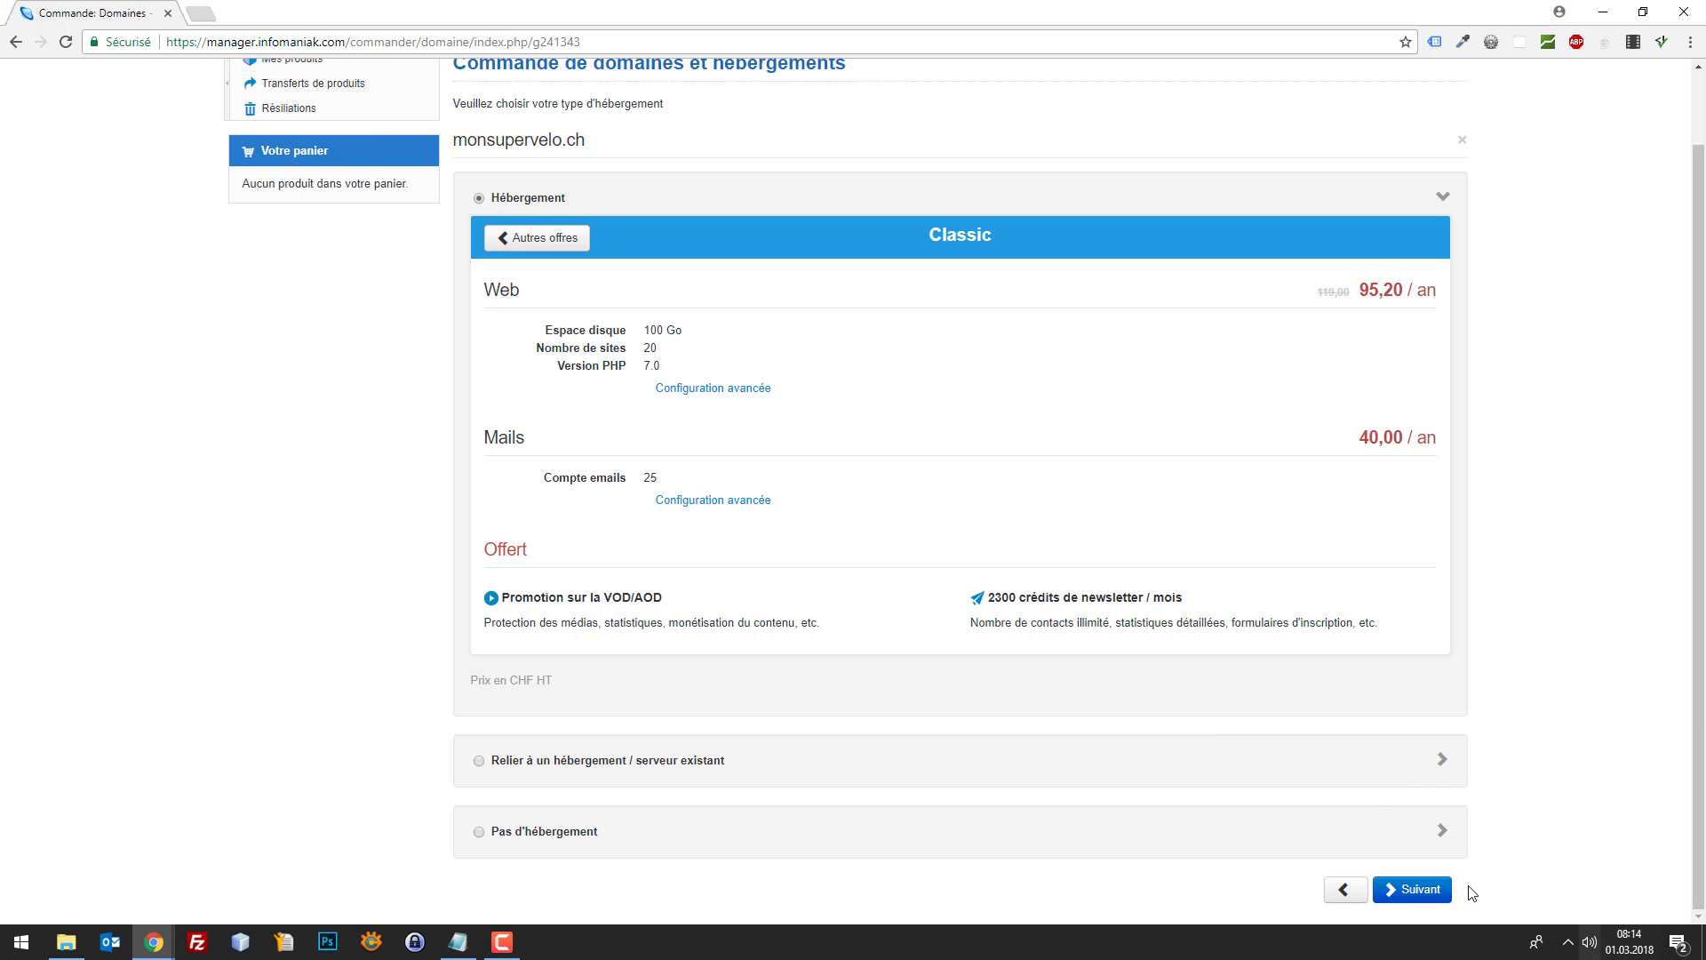
pyautogui.click(1417, 904)
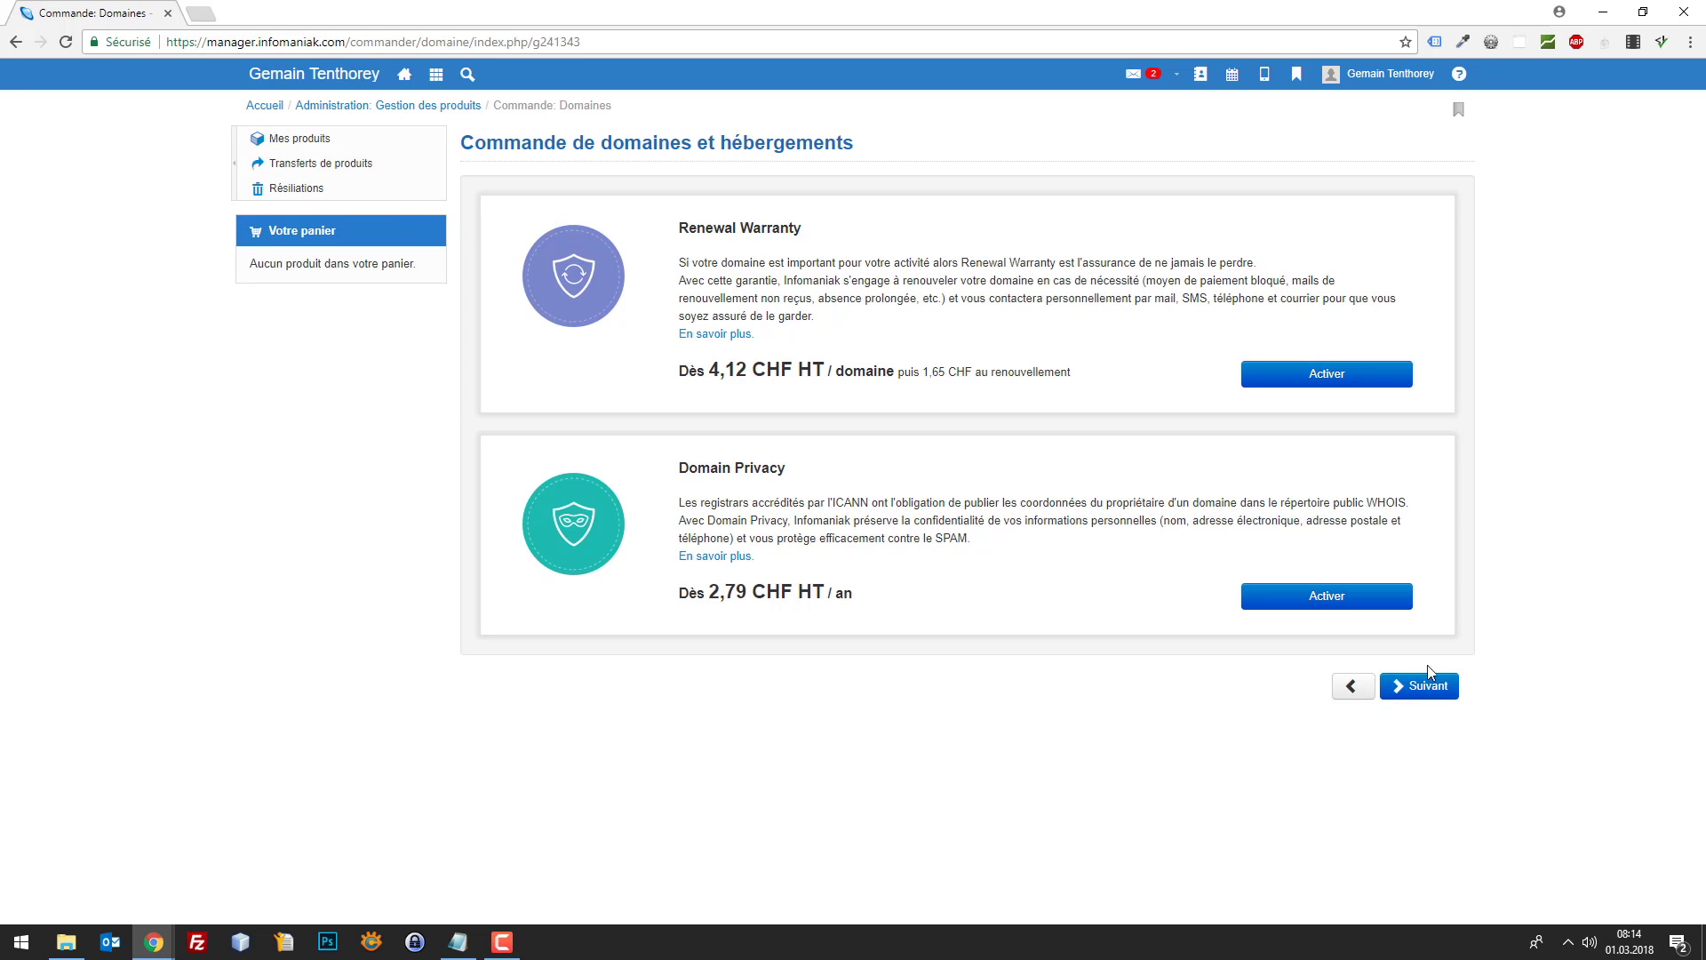
# - Skip the extras, keep the owner contact, and review the 154,50 CHF cart before the terms
pyautogui.click(1413, 700)
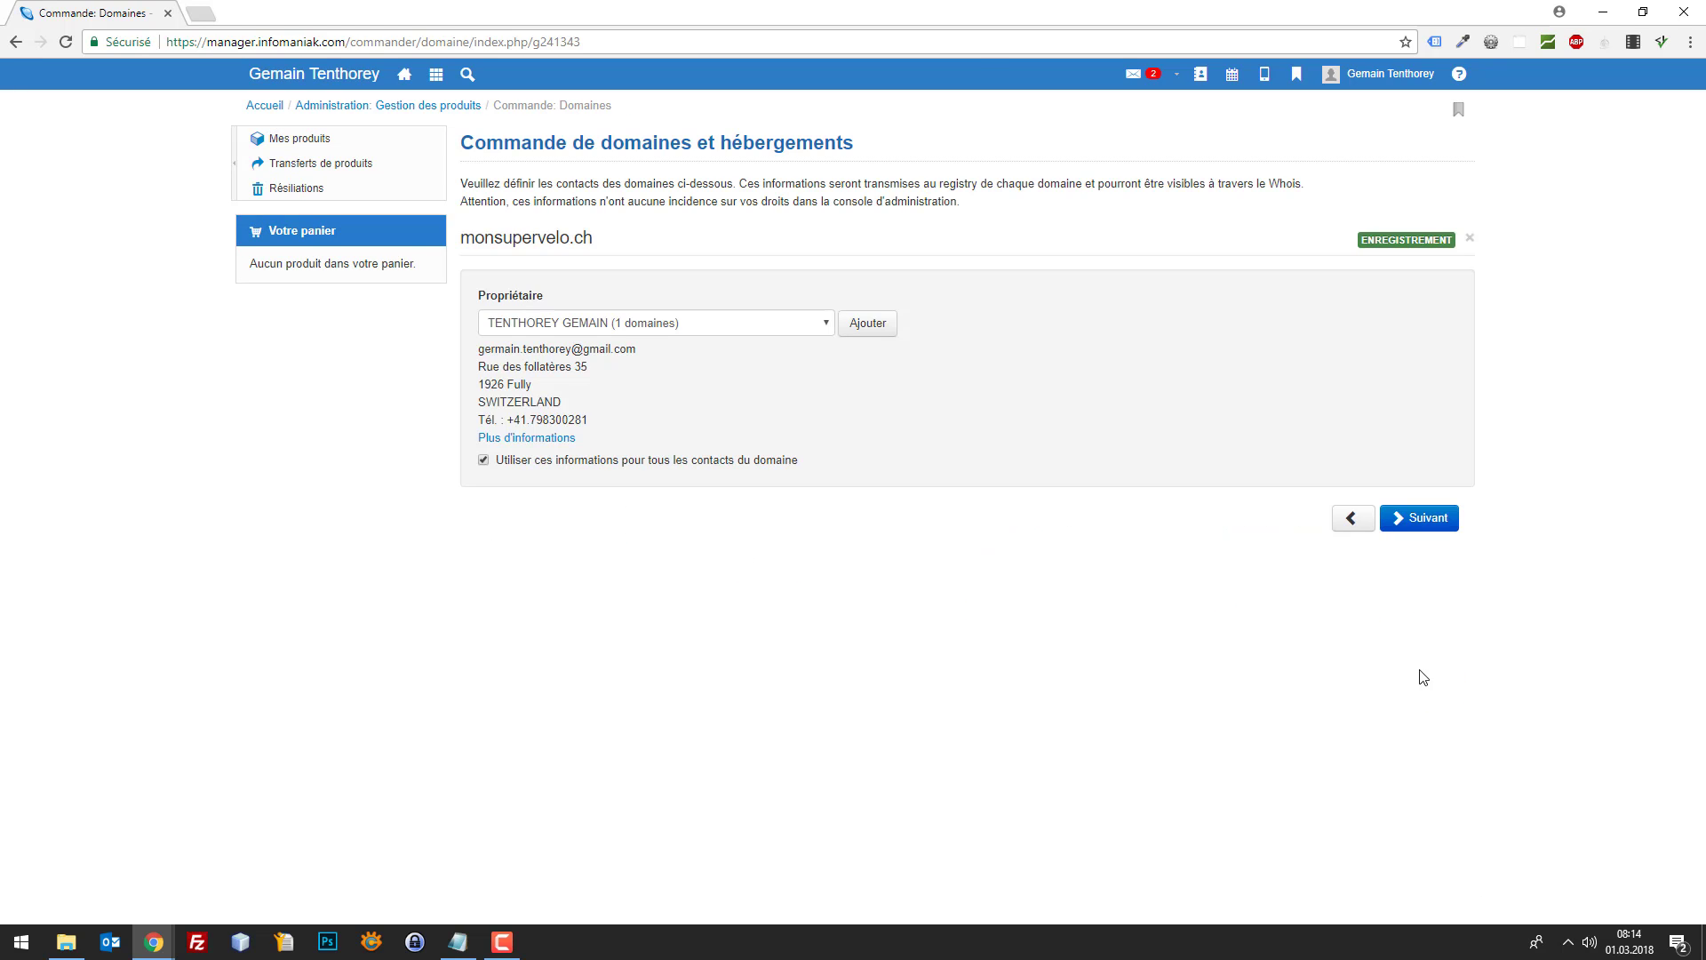
pyautogui.click(1416, 518)
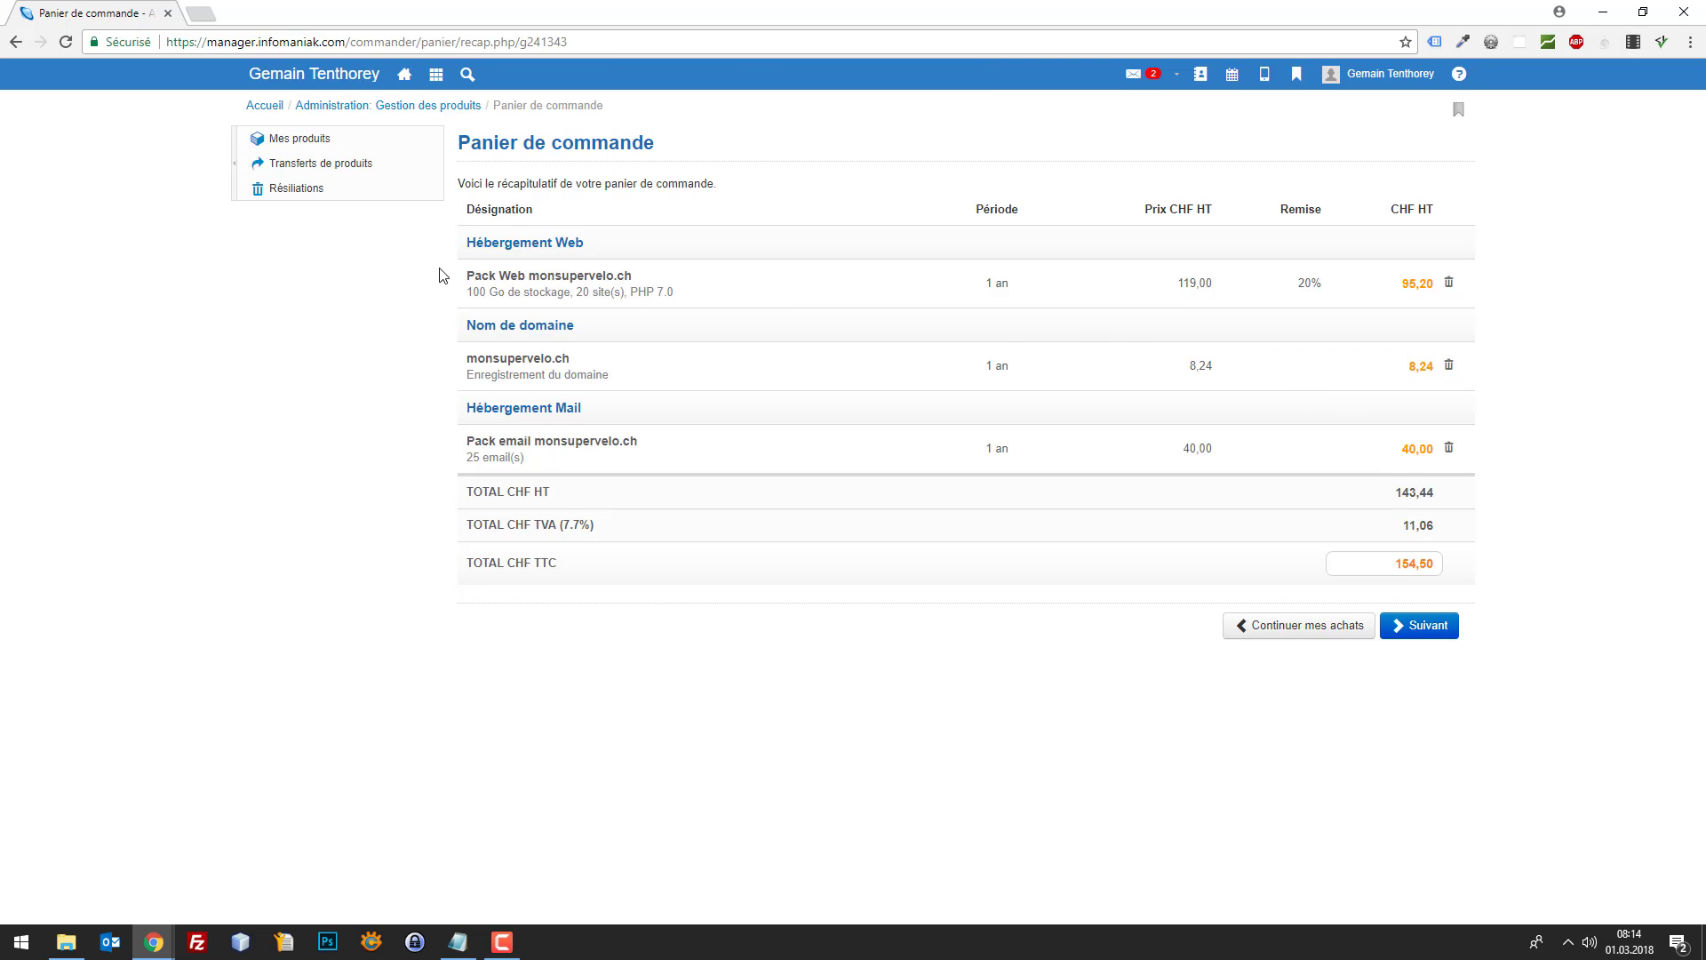
pyautogui.moveTo(474, 275); pyautogui.dragTo(702, 285)
pyautogui.click(655, 279)
pyautogui.moveTo(436, 325); pyautogui.dragTo(667, 327)
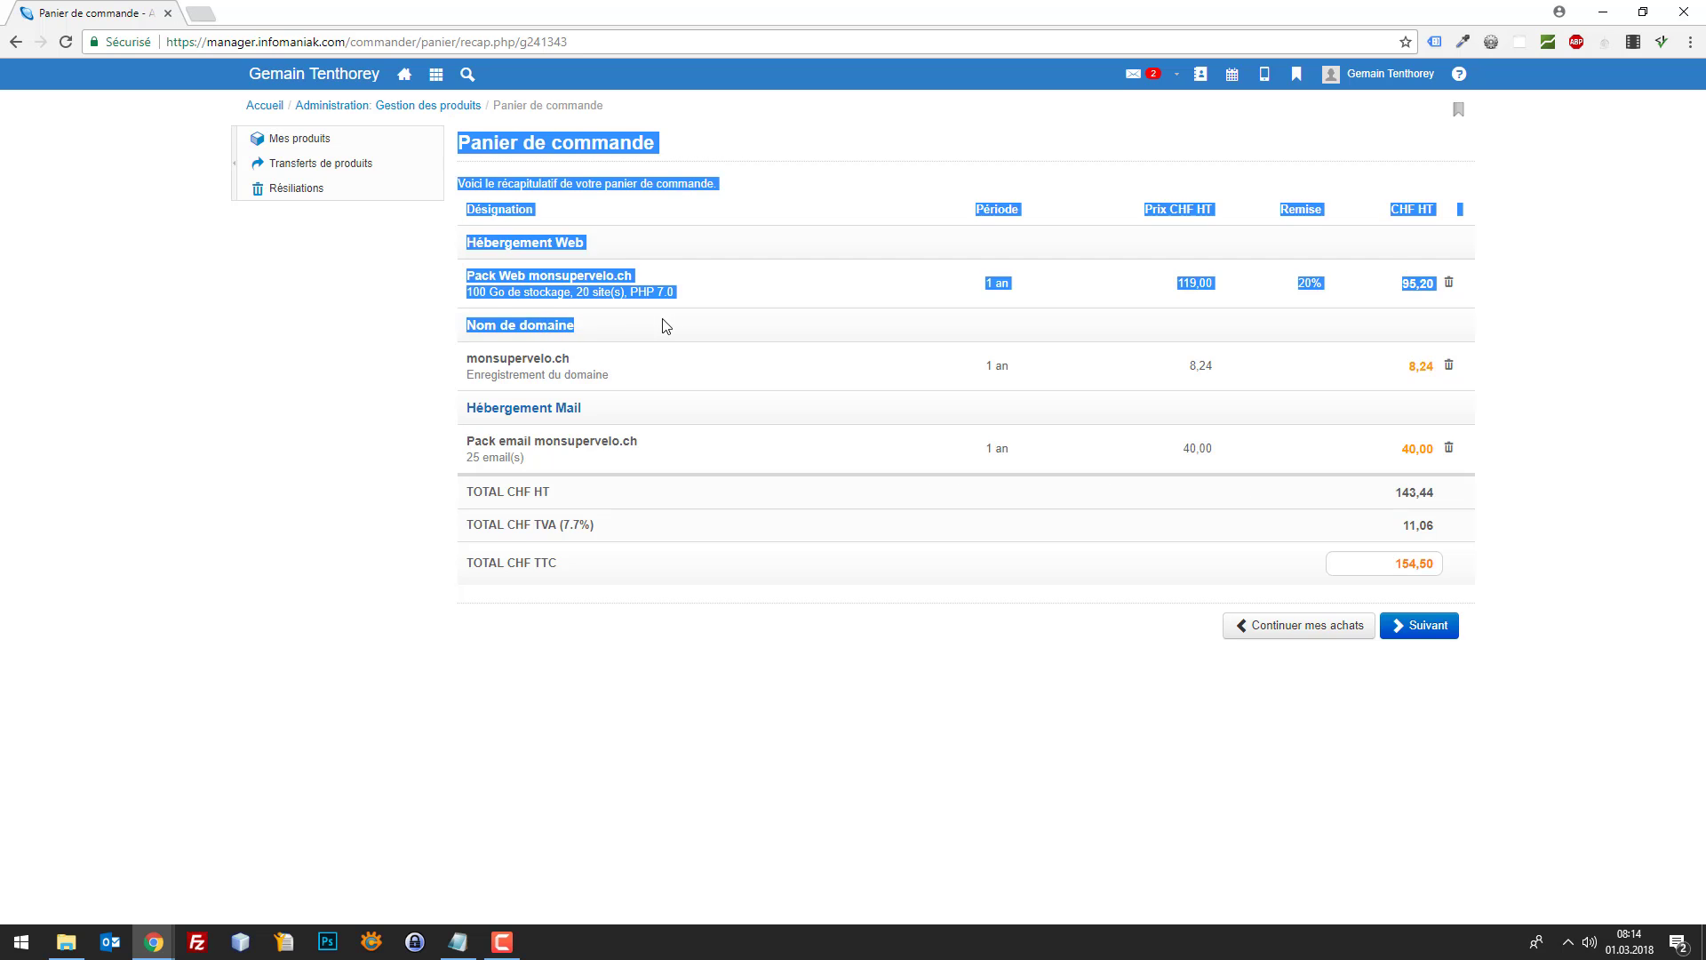
pyautogui.click(453, 297)
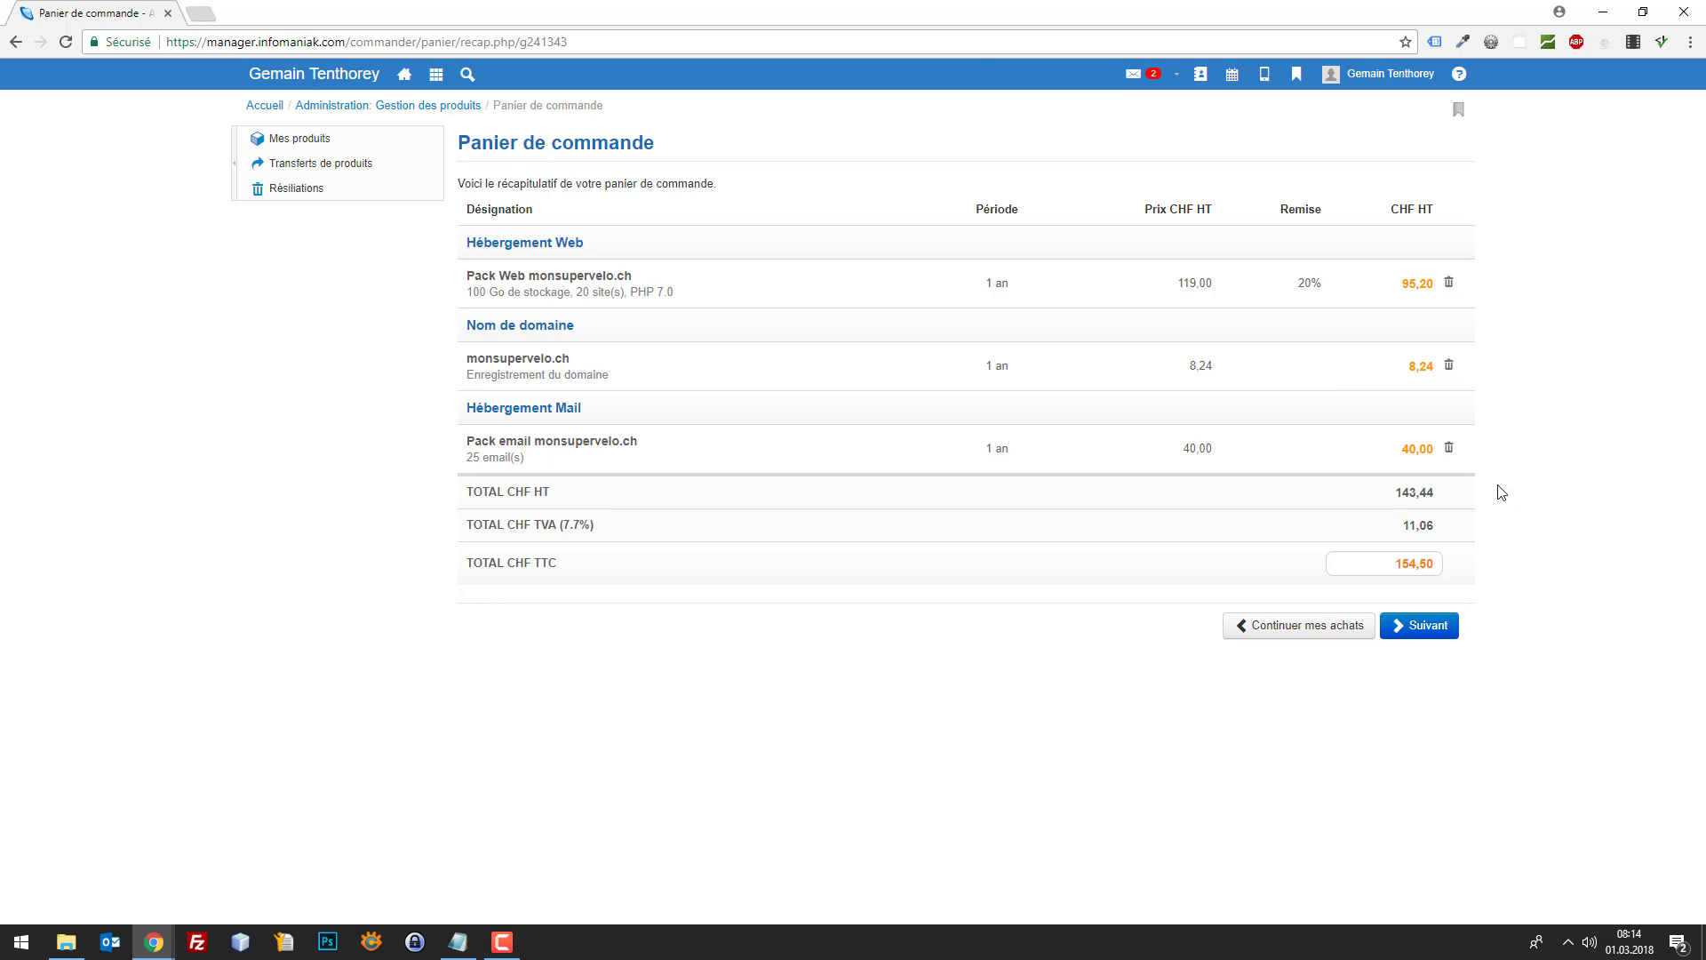
pyautogui.click(1420, 627)
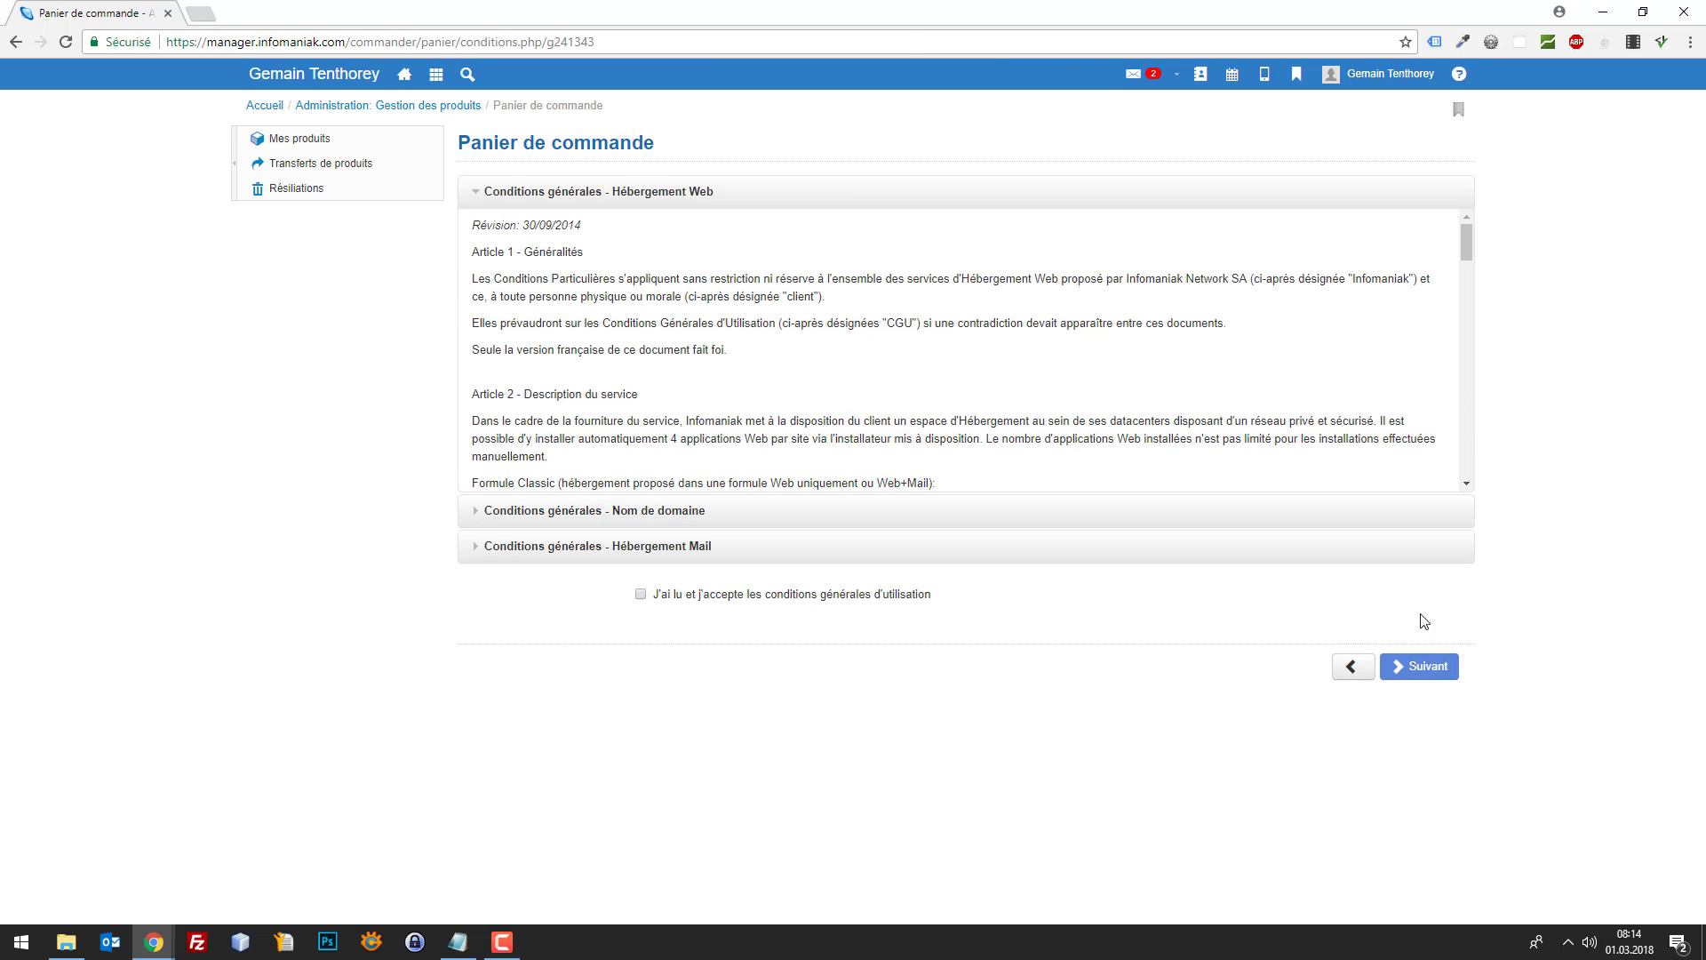
# - Accept the general terms, reach the 154.50 CHF payment page, then return to the dashboard
pyautogui.click(788, 594)
pyautogui.click(1438, 671)
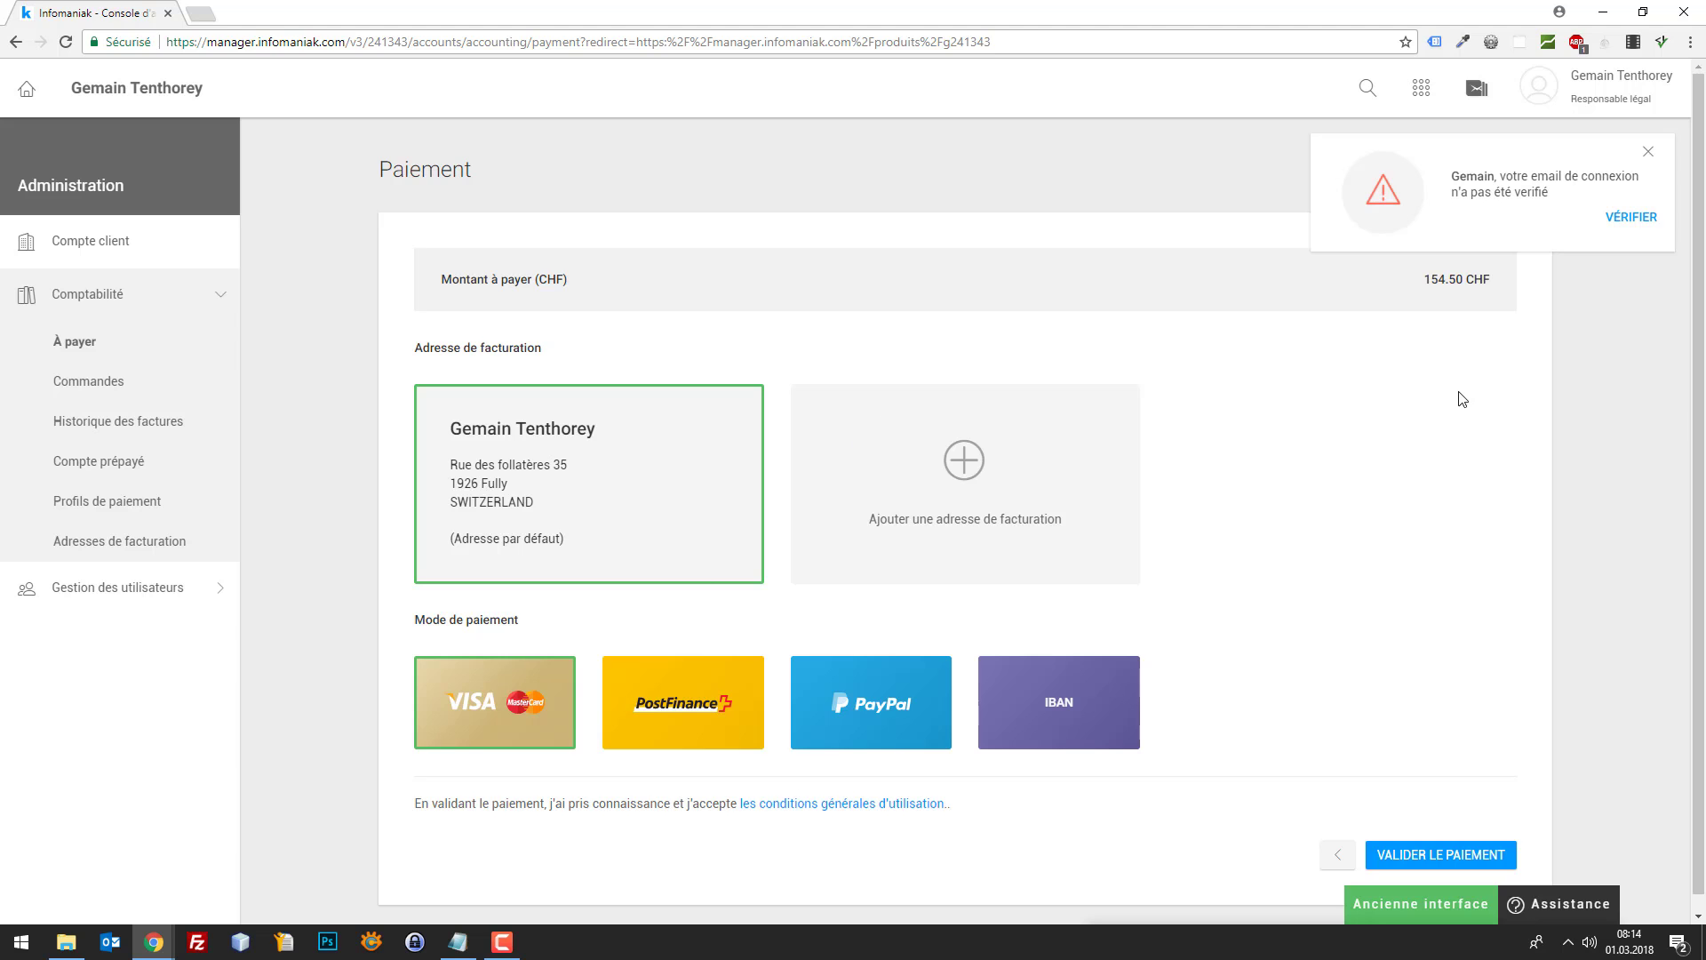
pyautogui.click(1650, 154)
pyautogui.scroll(-1, 866, 560)
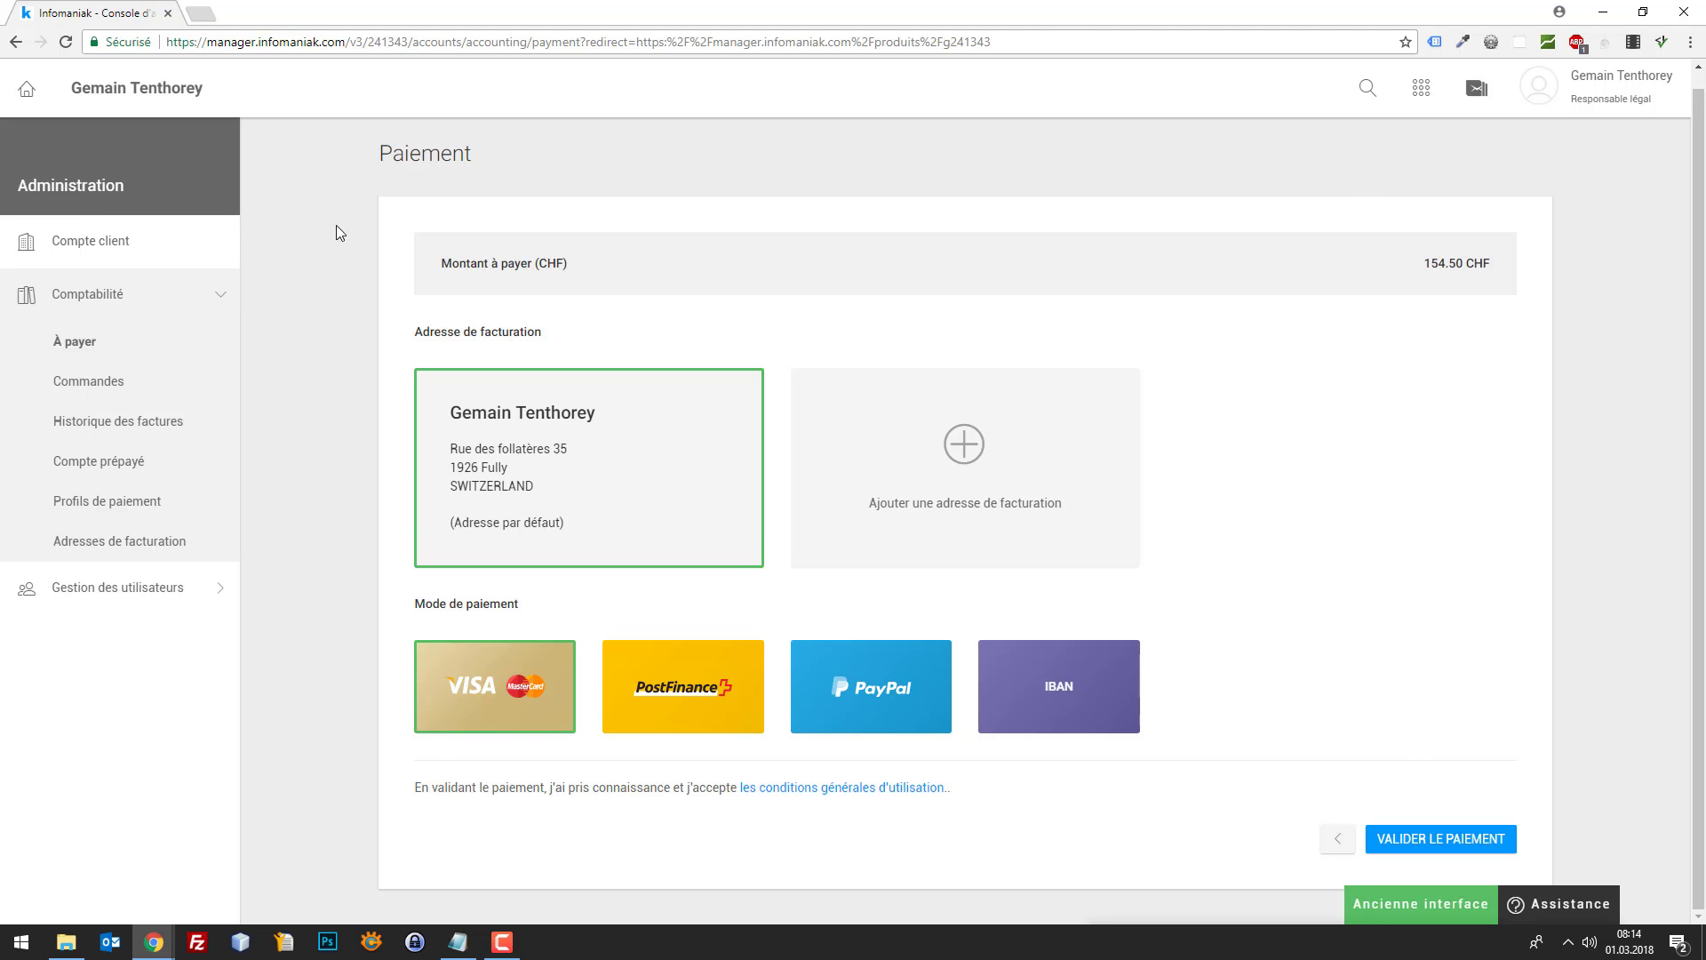
pyautogui.scroll(1, 515, 250)
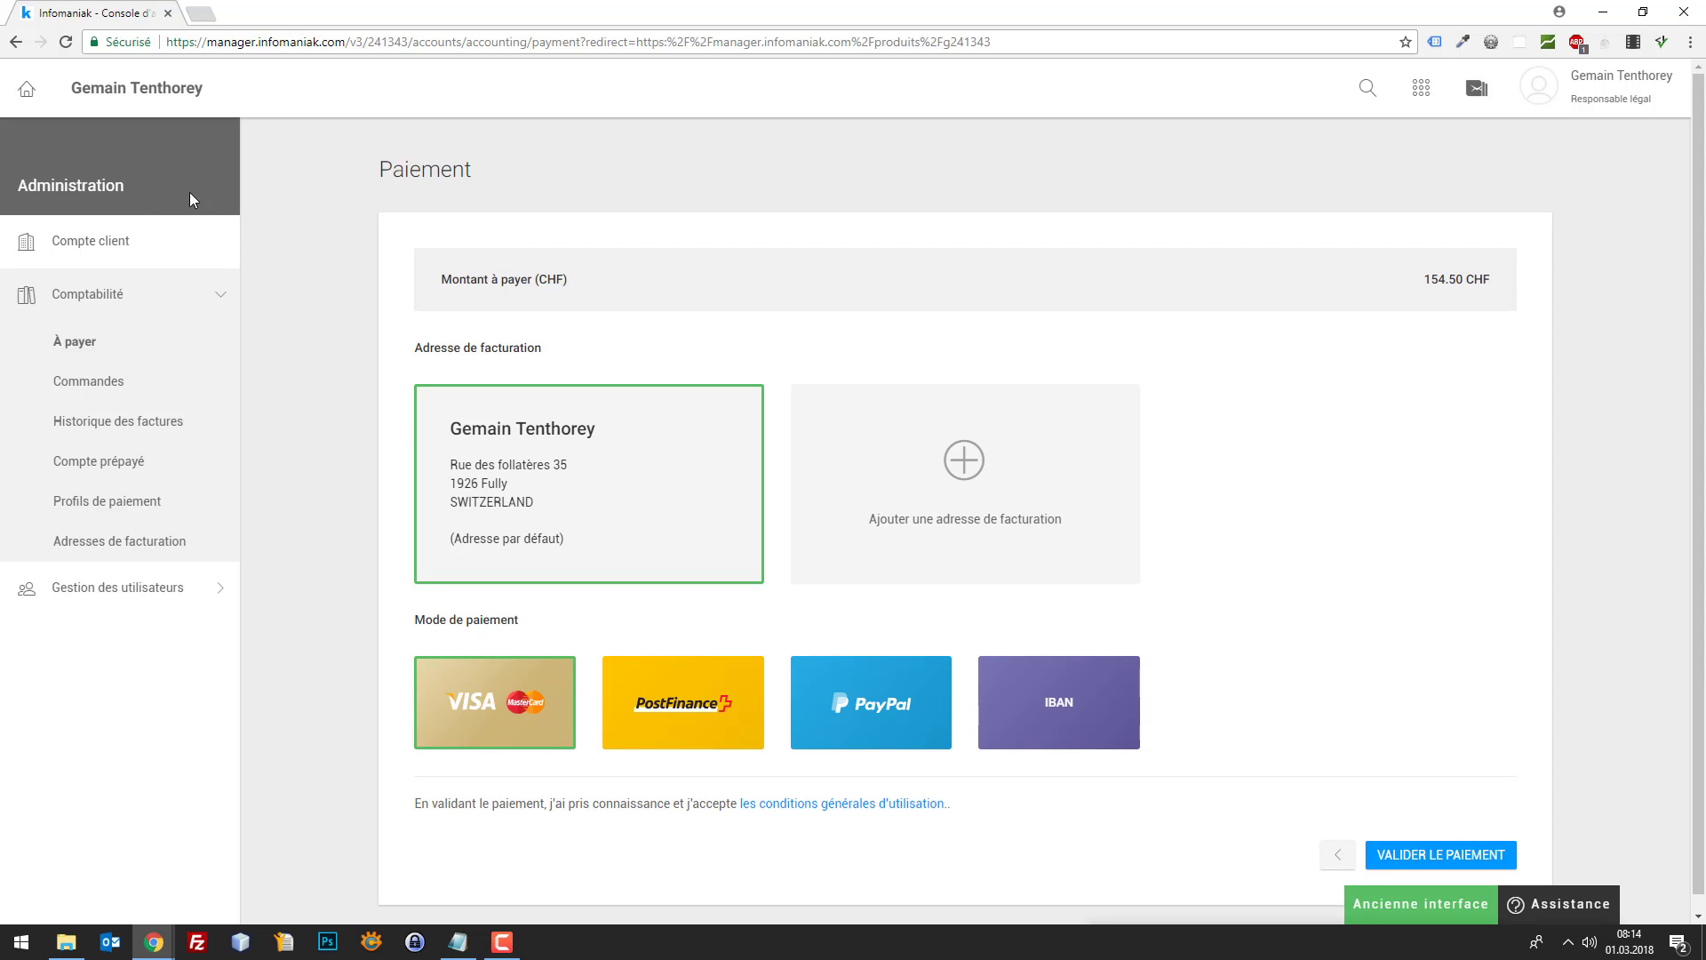
pyautogui.click(27, 88)
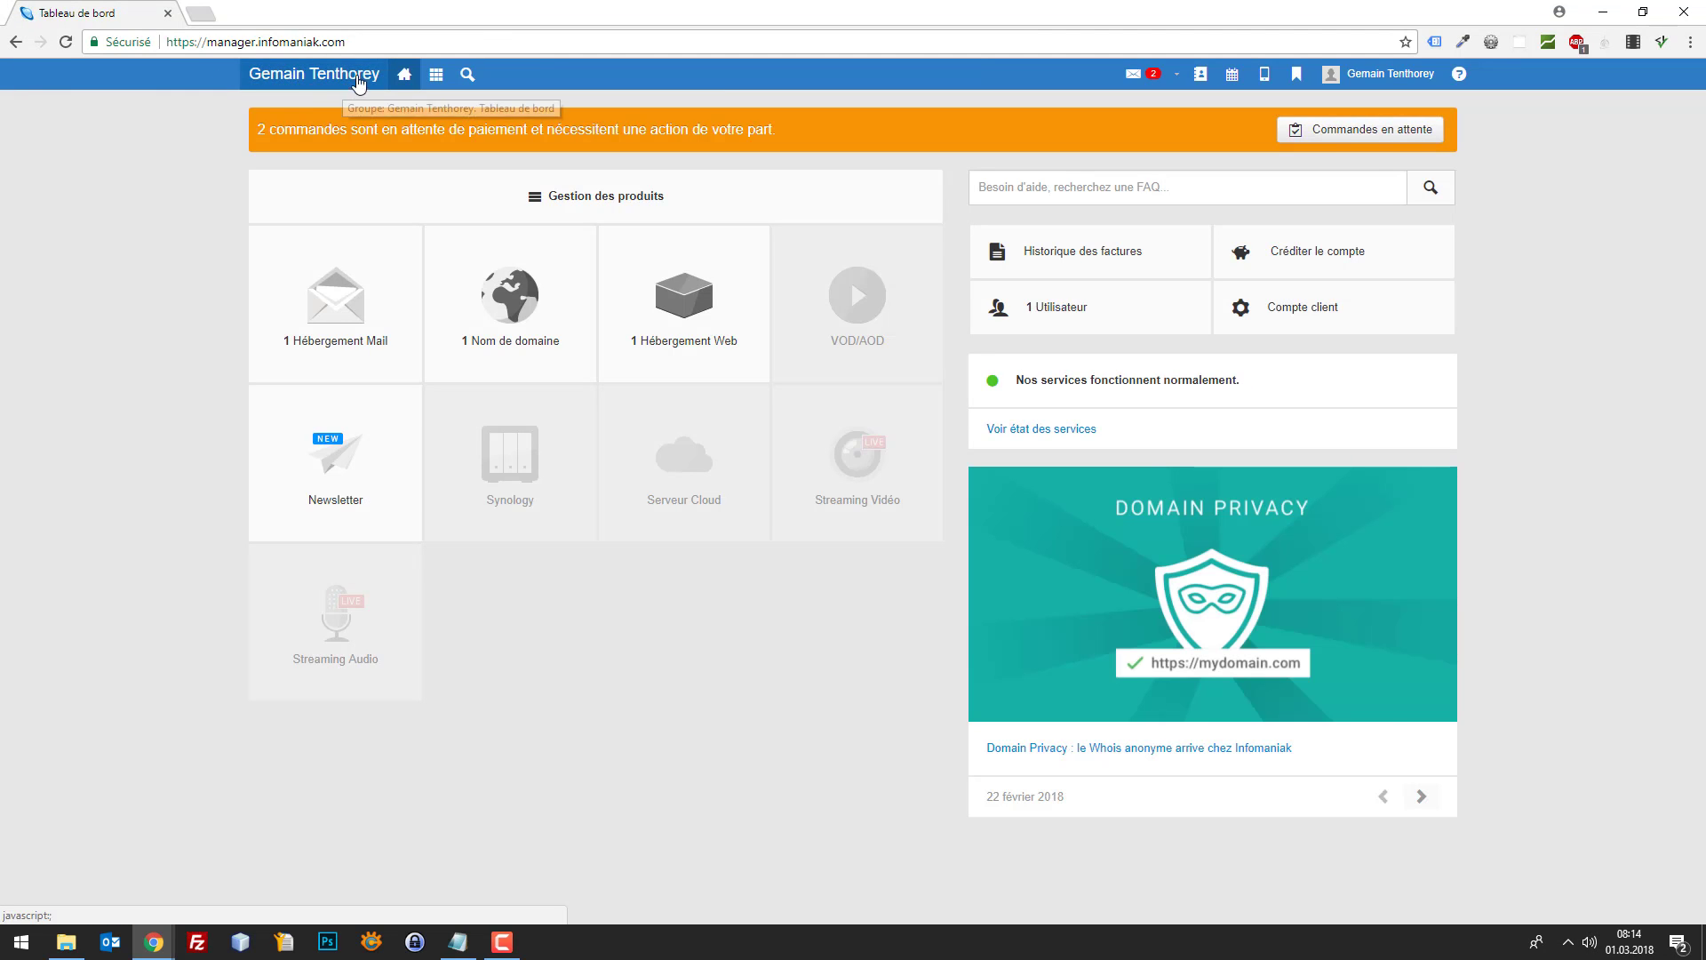
# - Cancel the pending 154.50 CHF and 8.85 CHF orders with Annuler la commande, then go home
pyautogui.click(1373, 140)
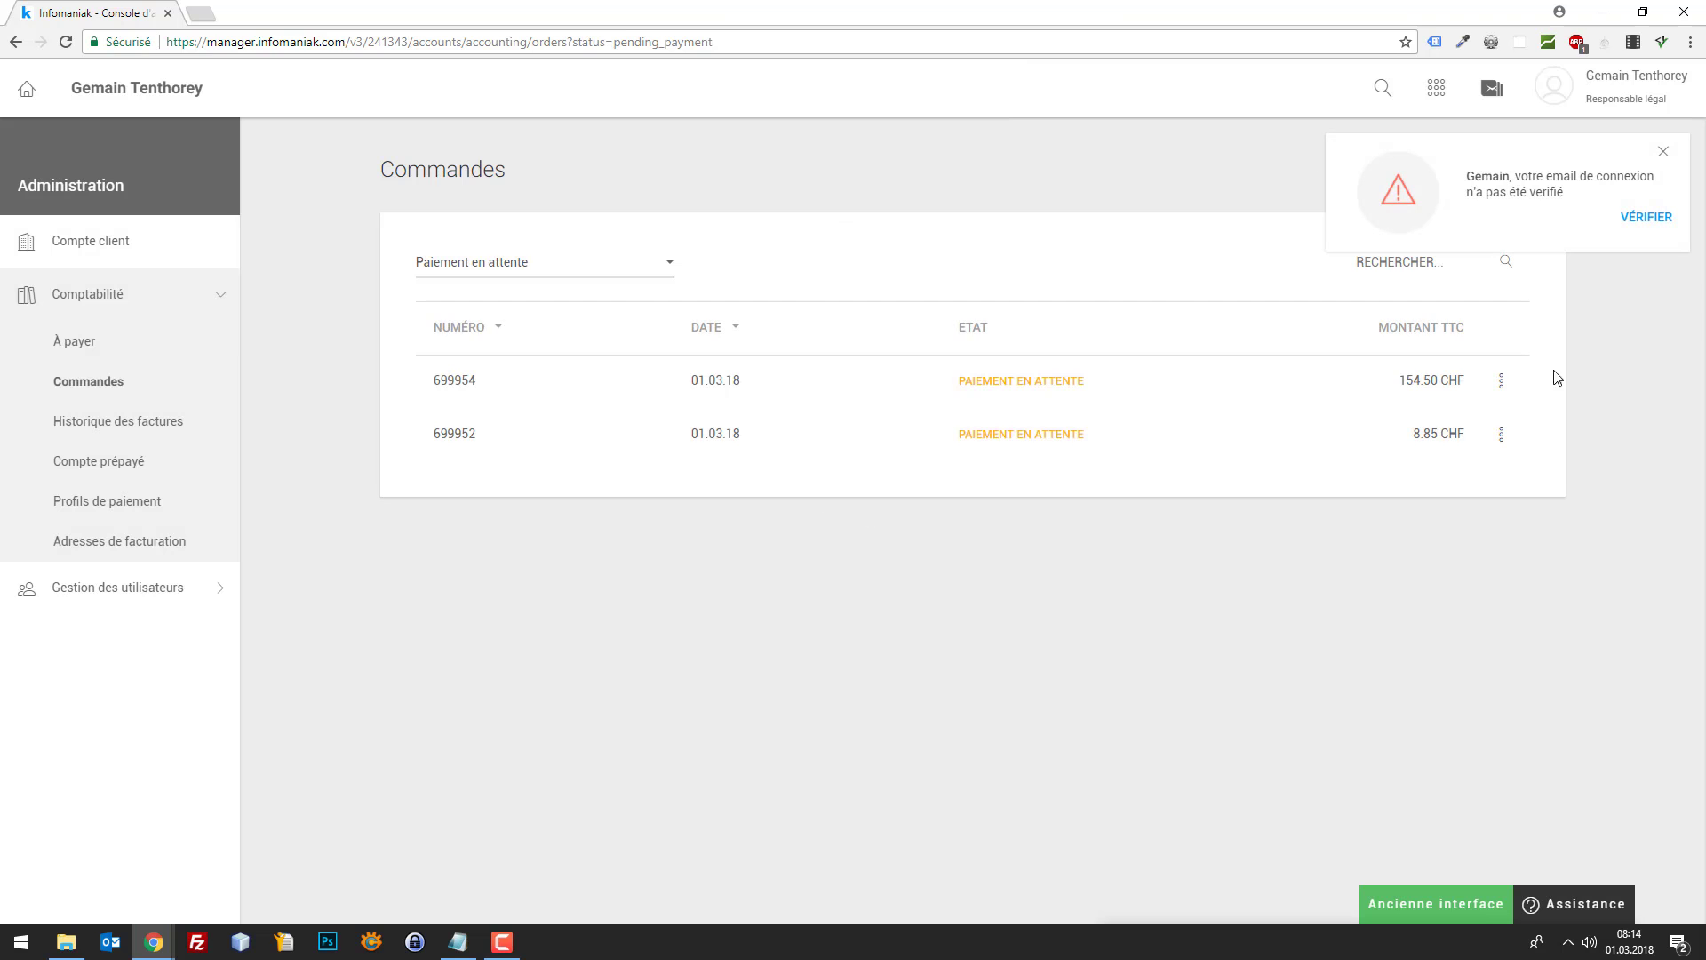
pyautogui.click(1500, 380)
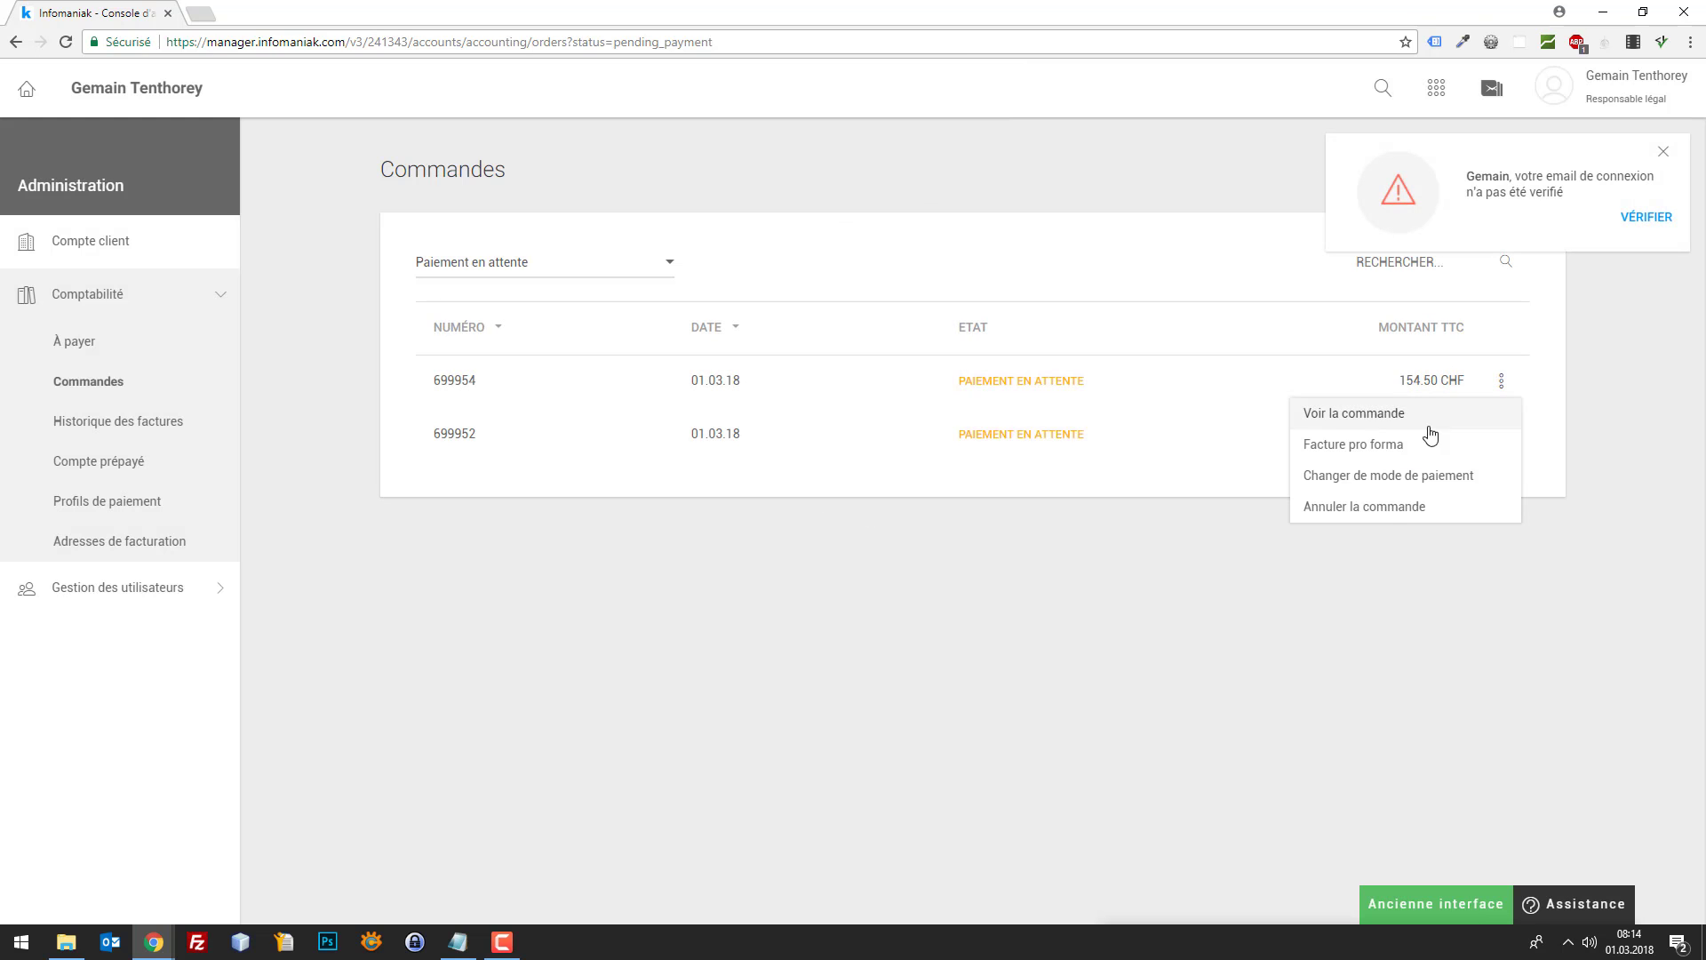
pyautogui.click(1391, 505)
pyautogui.click(704, 179)
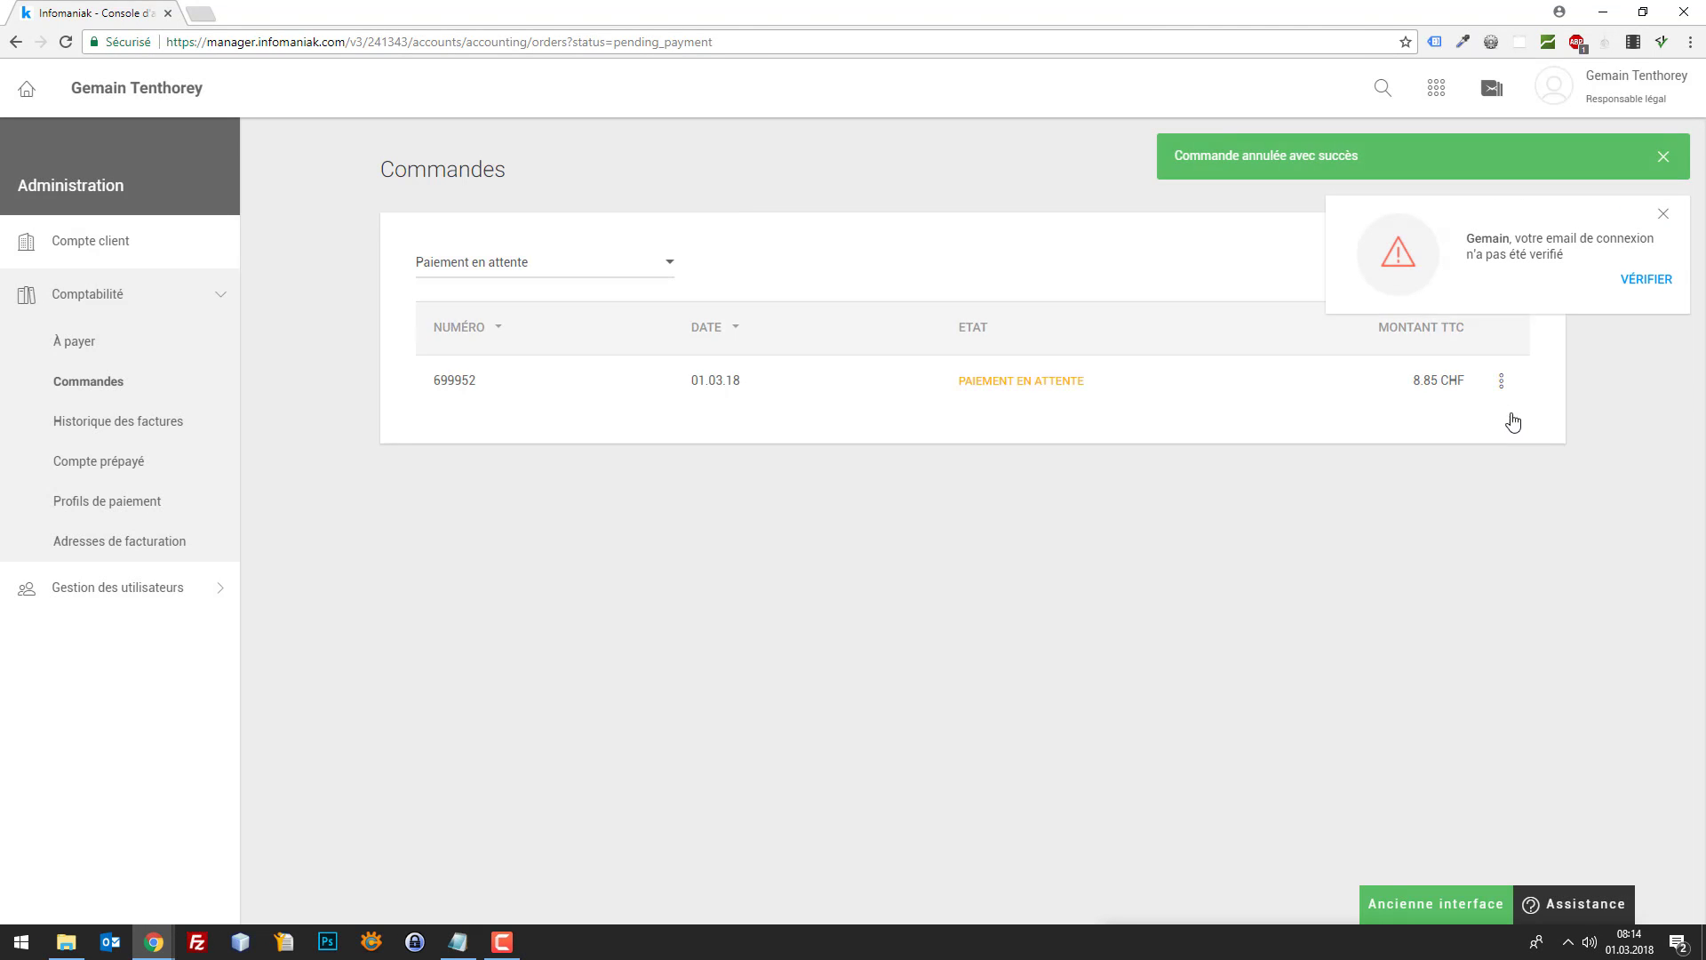
pyautogui.click(1501, 380)
pyautogui.click(1360, 505)
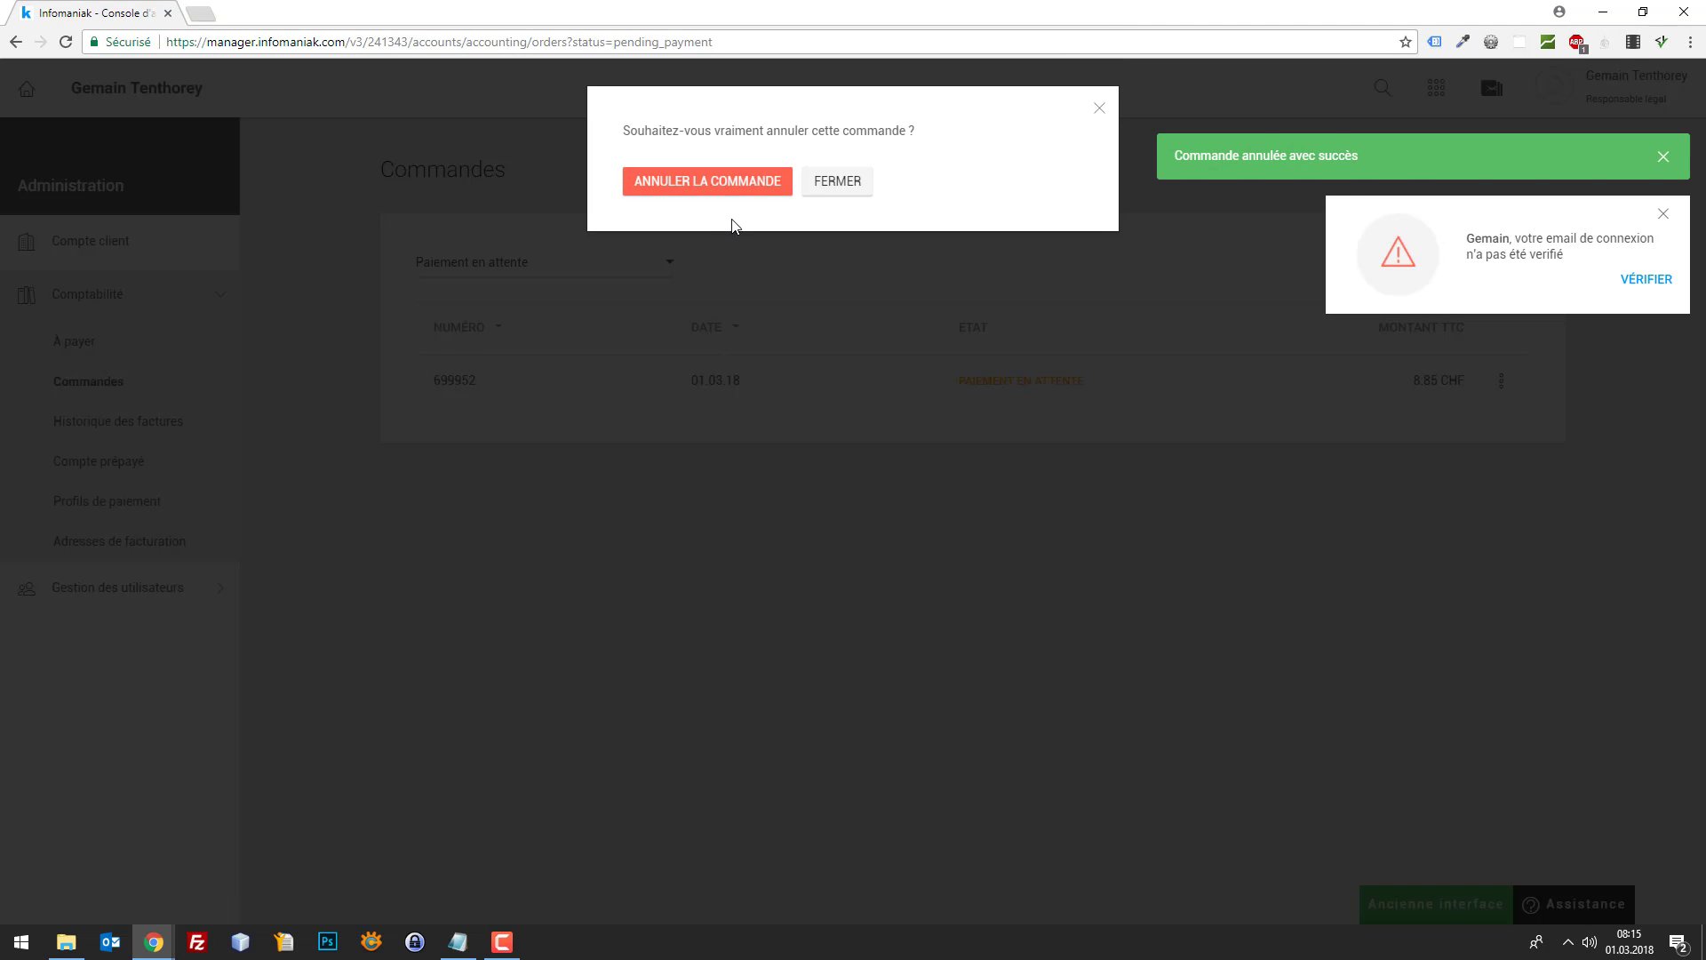
pyautogui.click(719, 180)
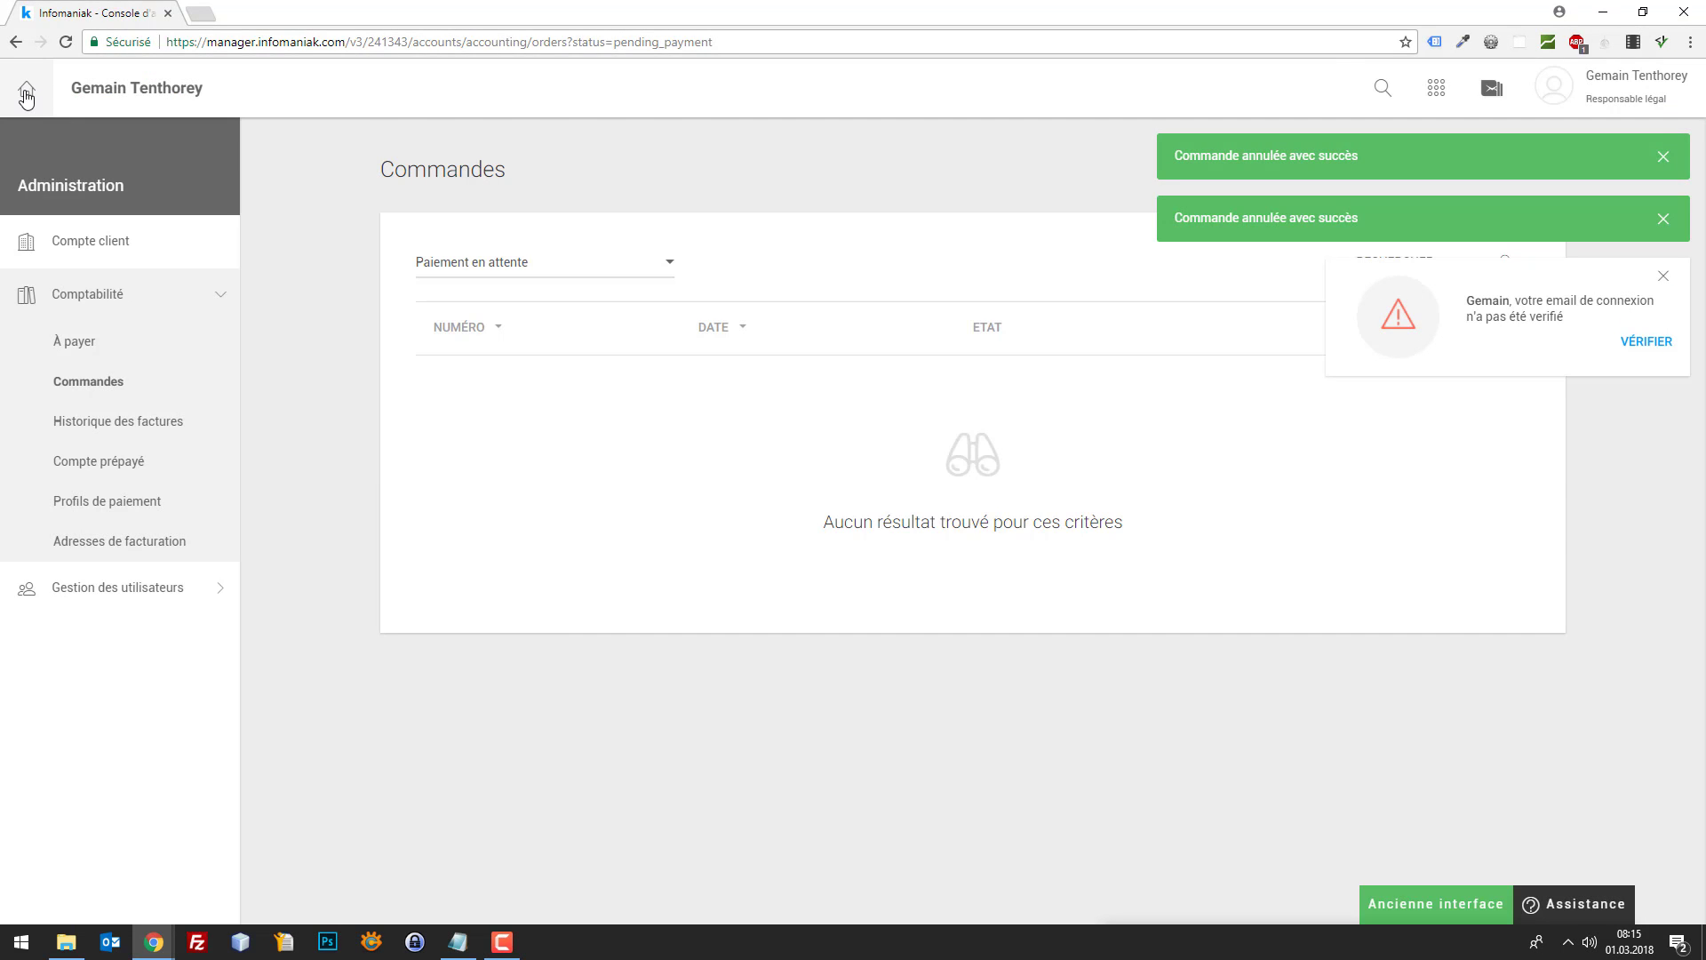
pyautogui.click(26, 93)
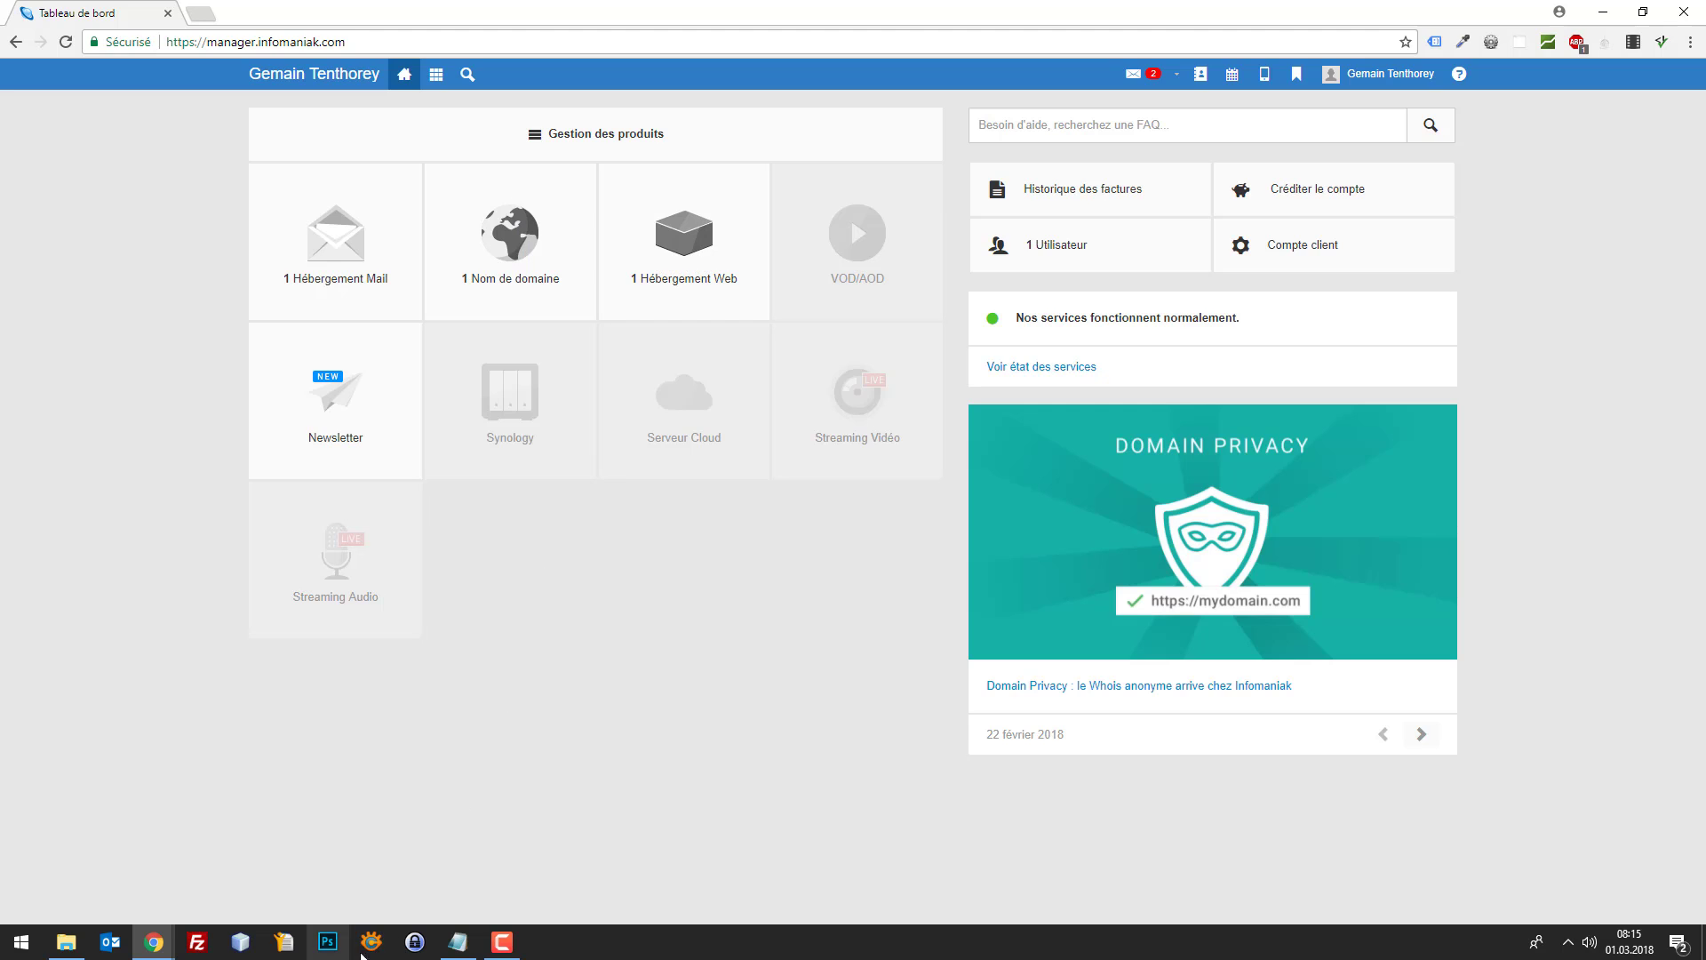
# - Open the Hébergement Mail list and select the monbricolage.ch Classic mail hosting
pyautogui.click(457, 942)
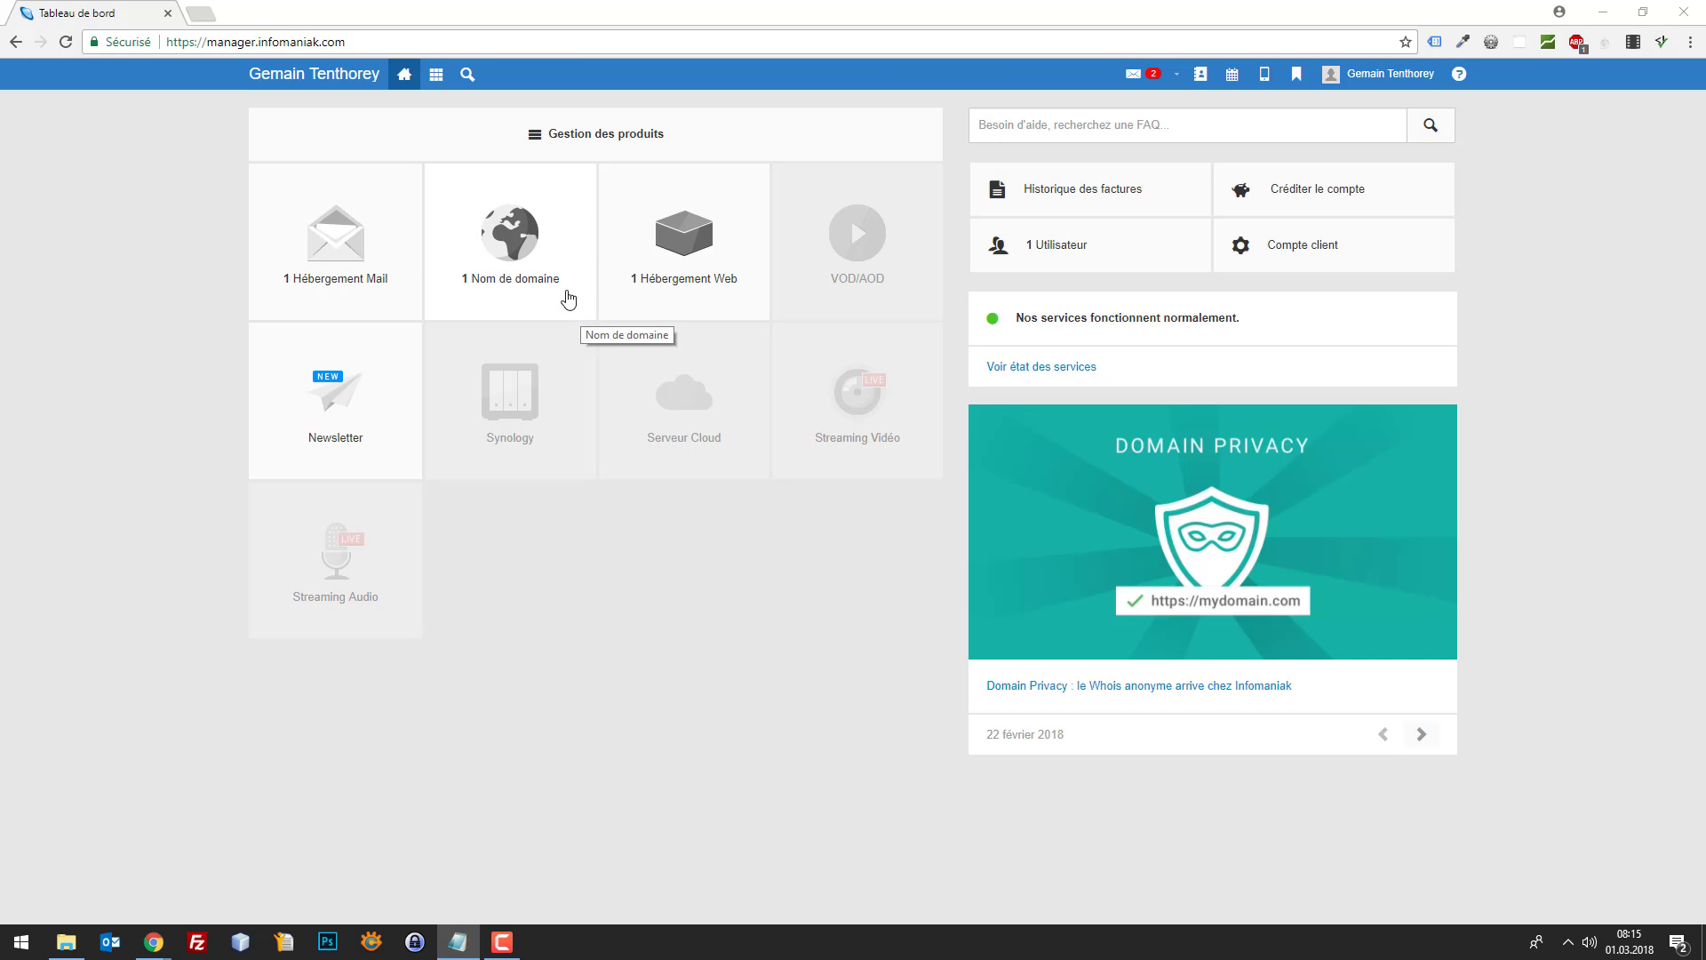
pyautogui.click(365, 249)
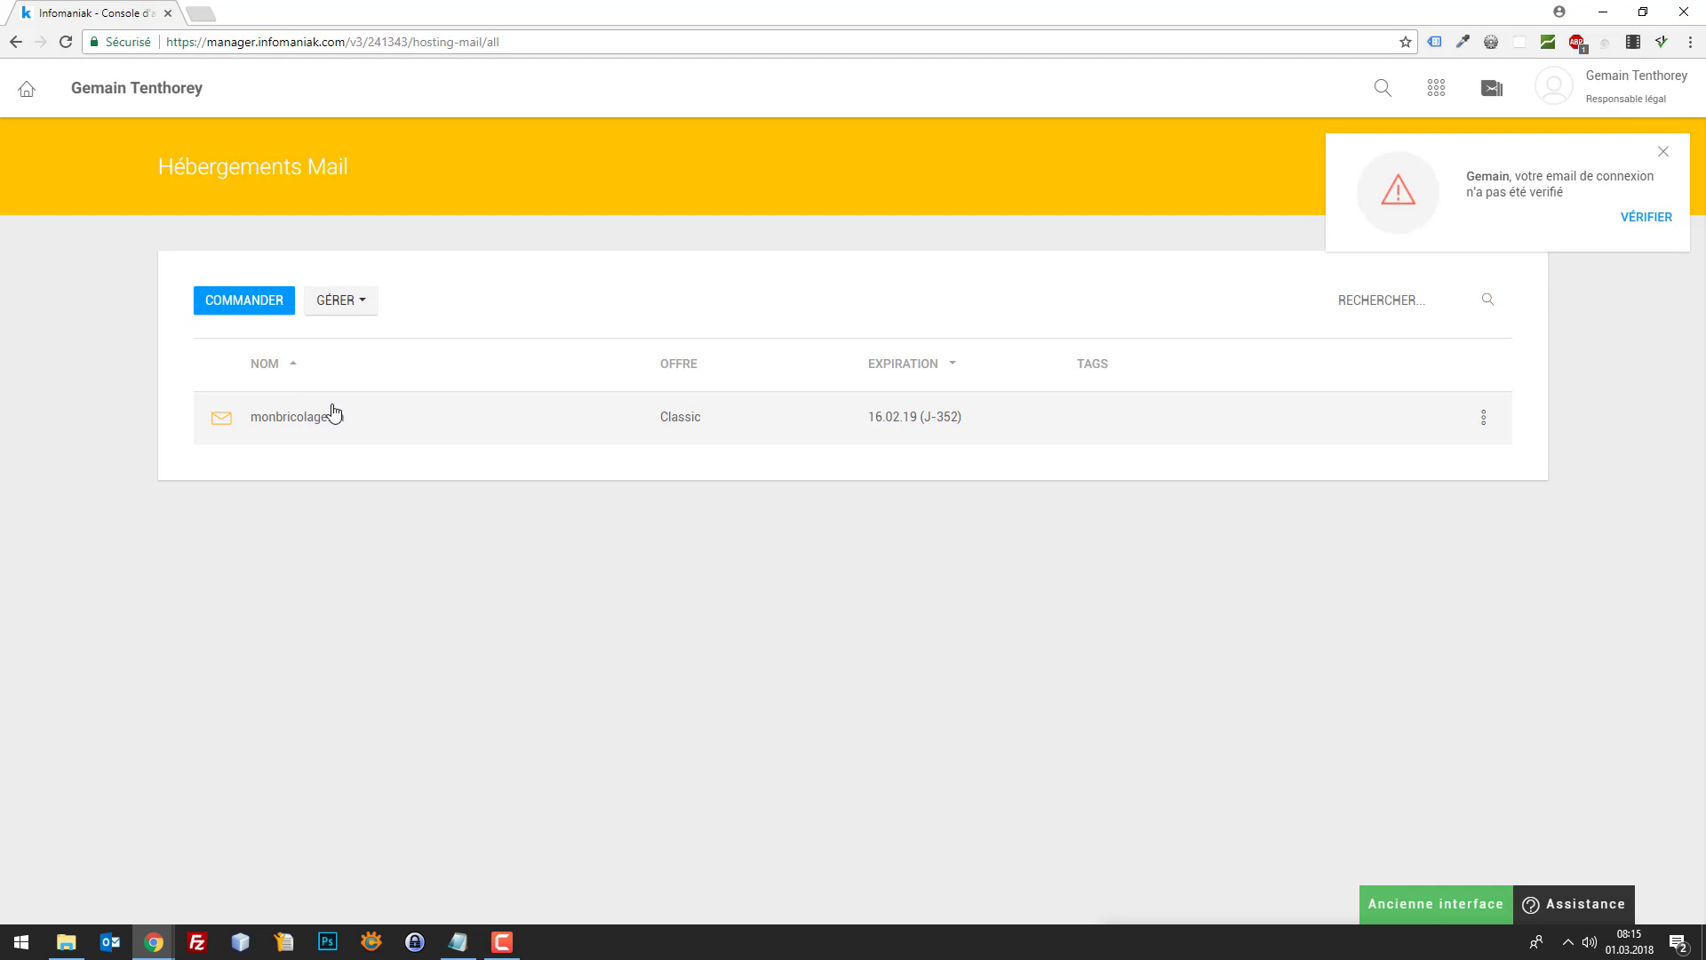
pyautogui.click(300, 424)
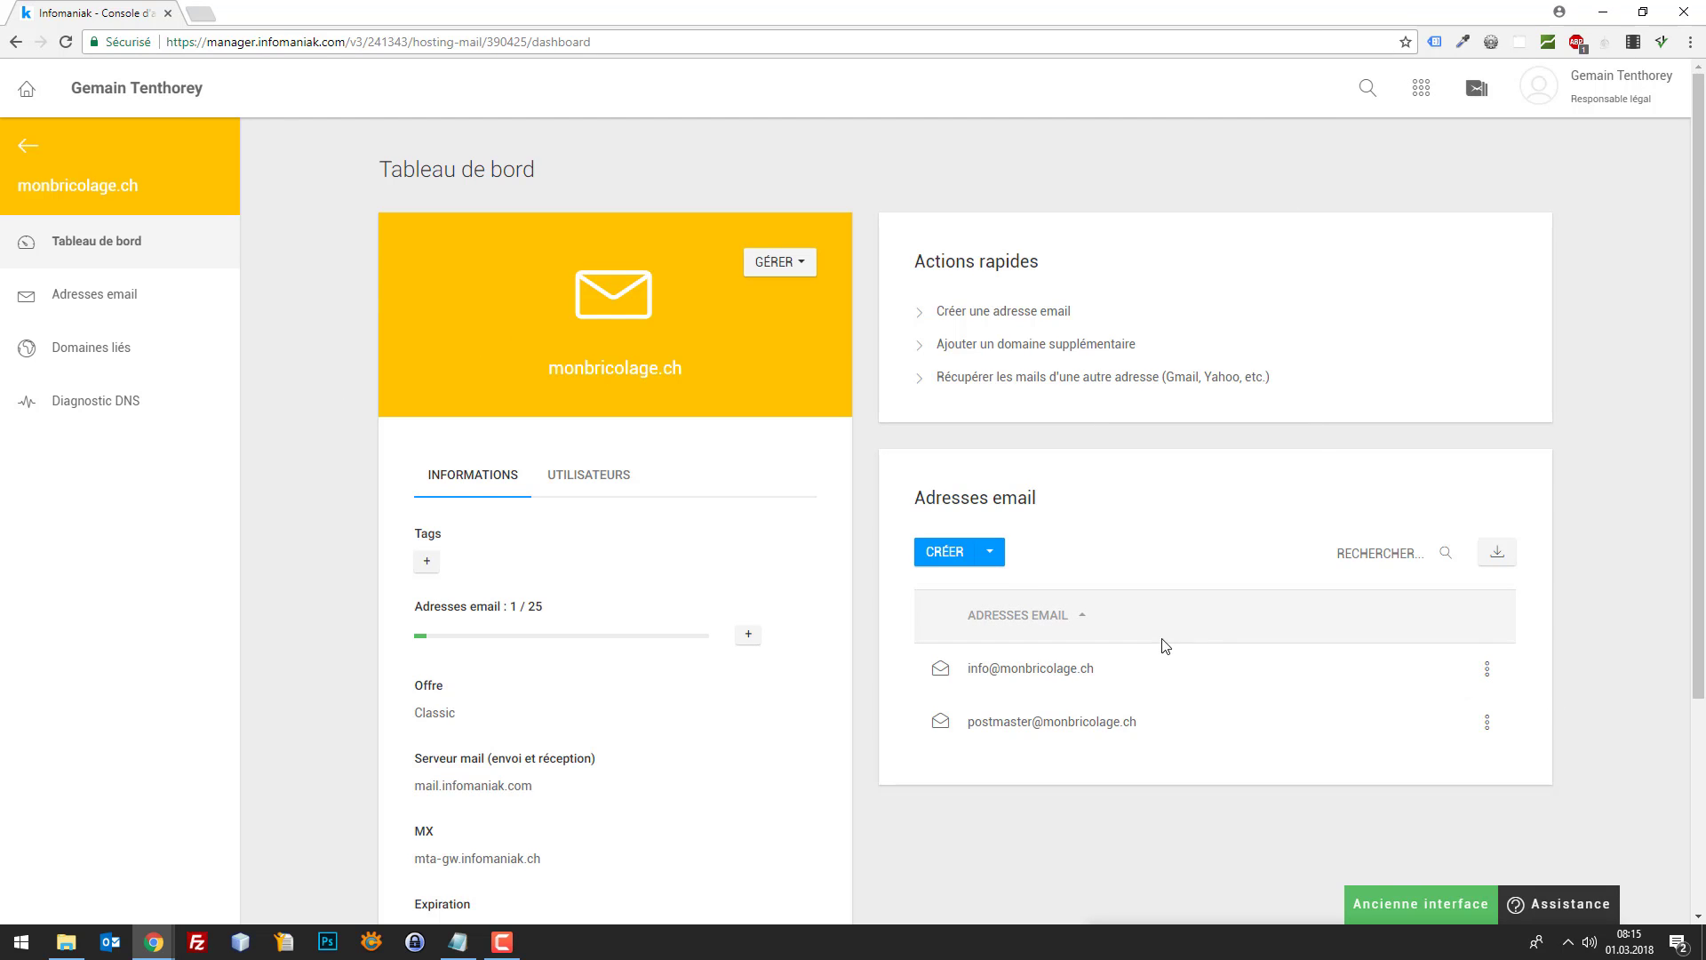
pyautogui.click(962, 565)
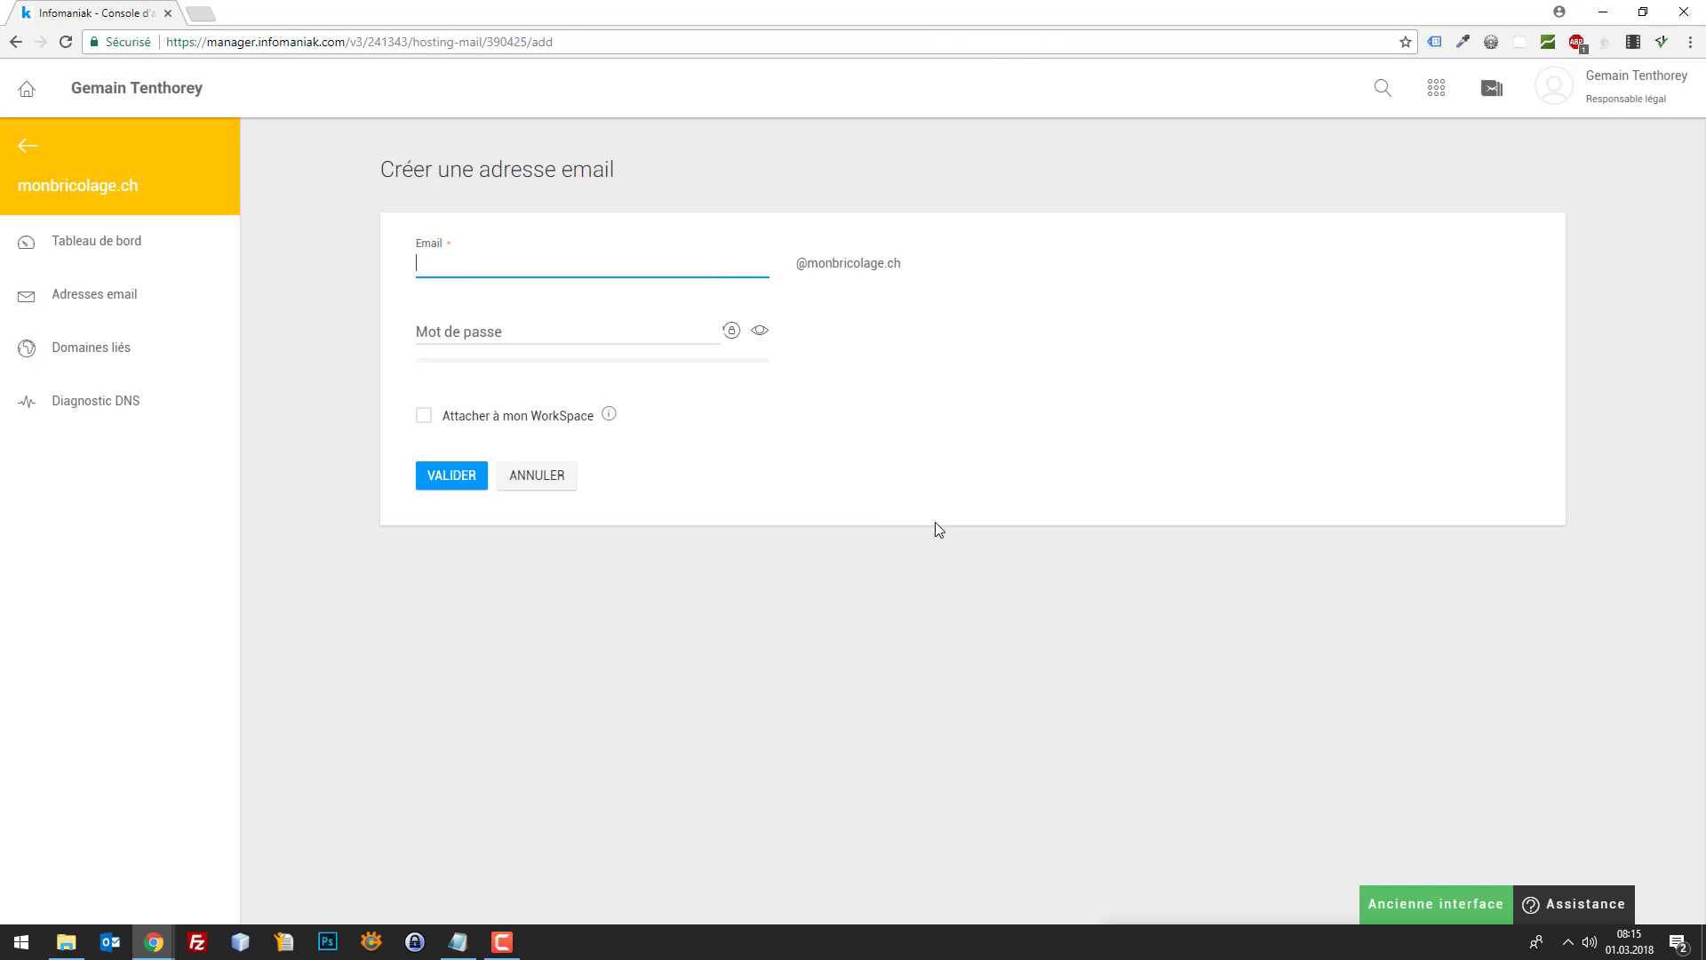
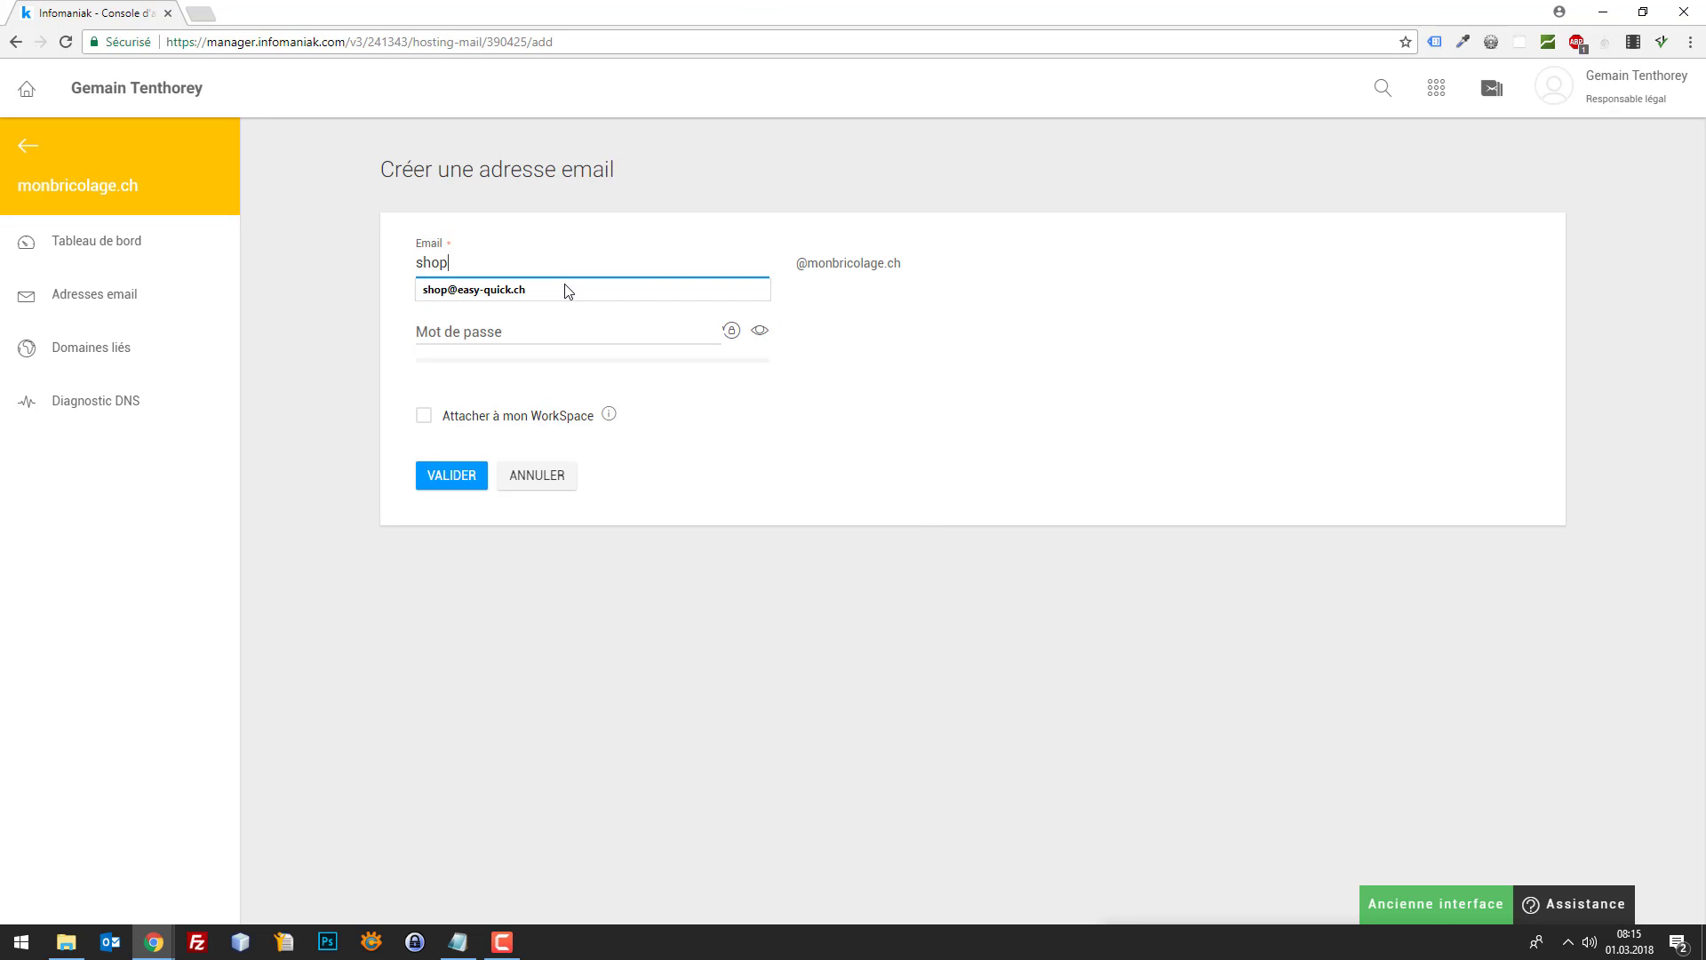
pyautogui.press('Tab')
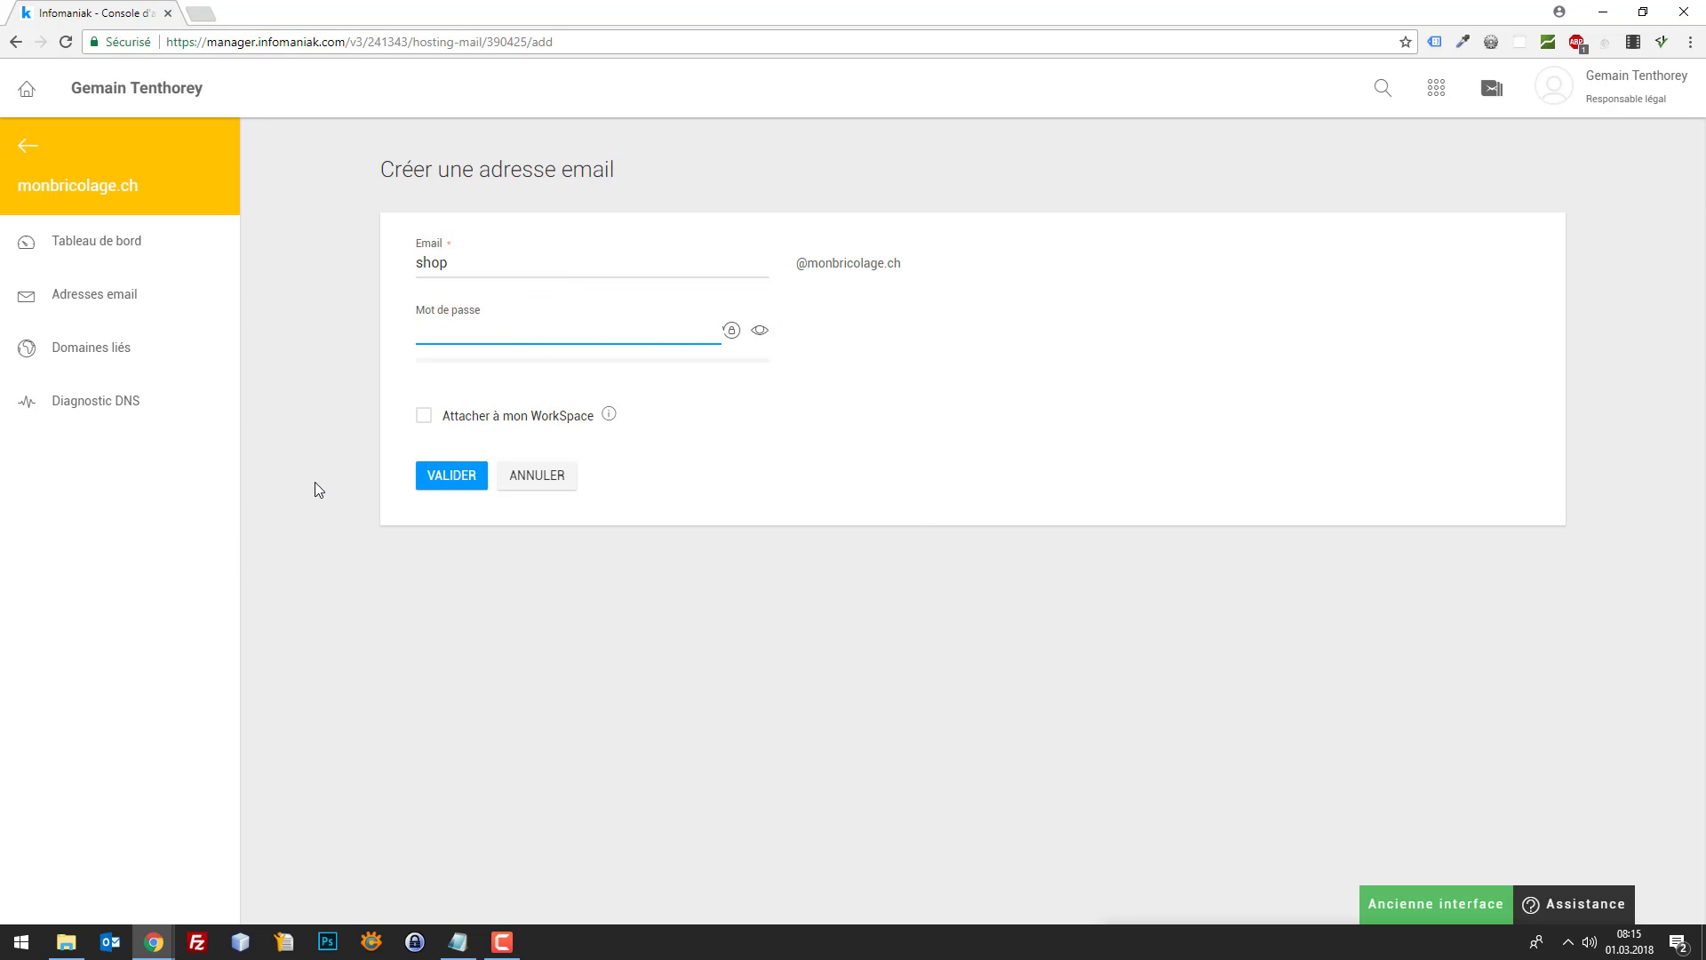
# - Launch Notepad from the Start menu and place it at the lower right
pyautogui.press('super')
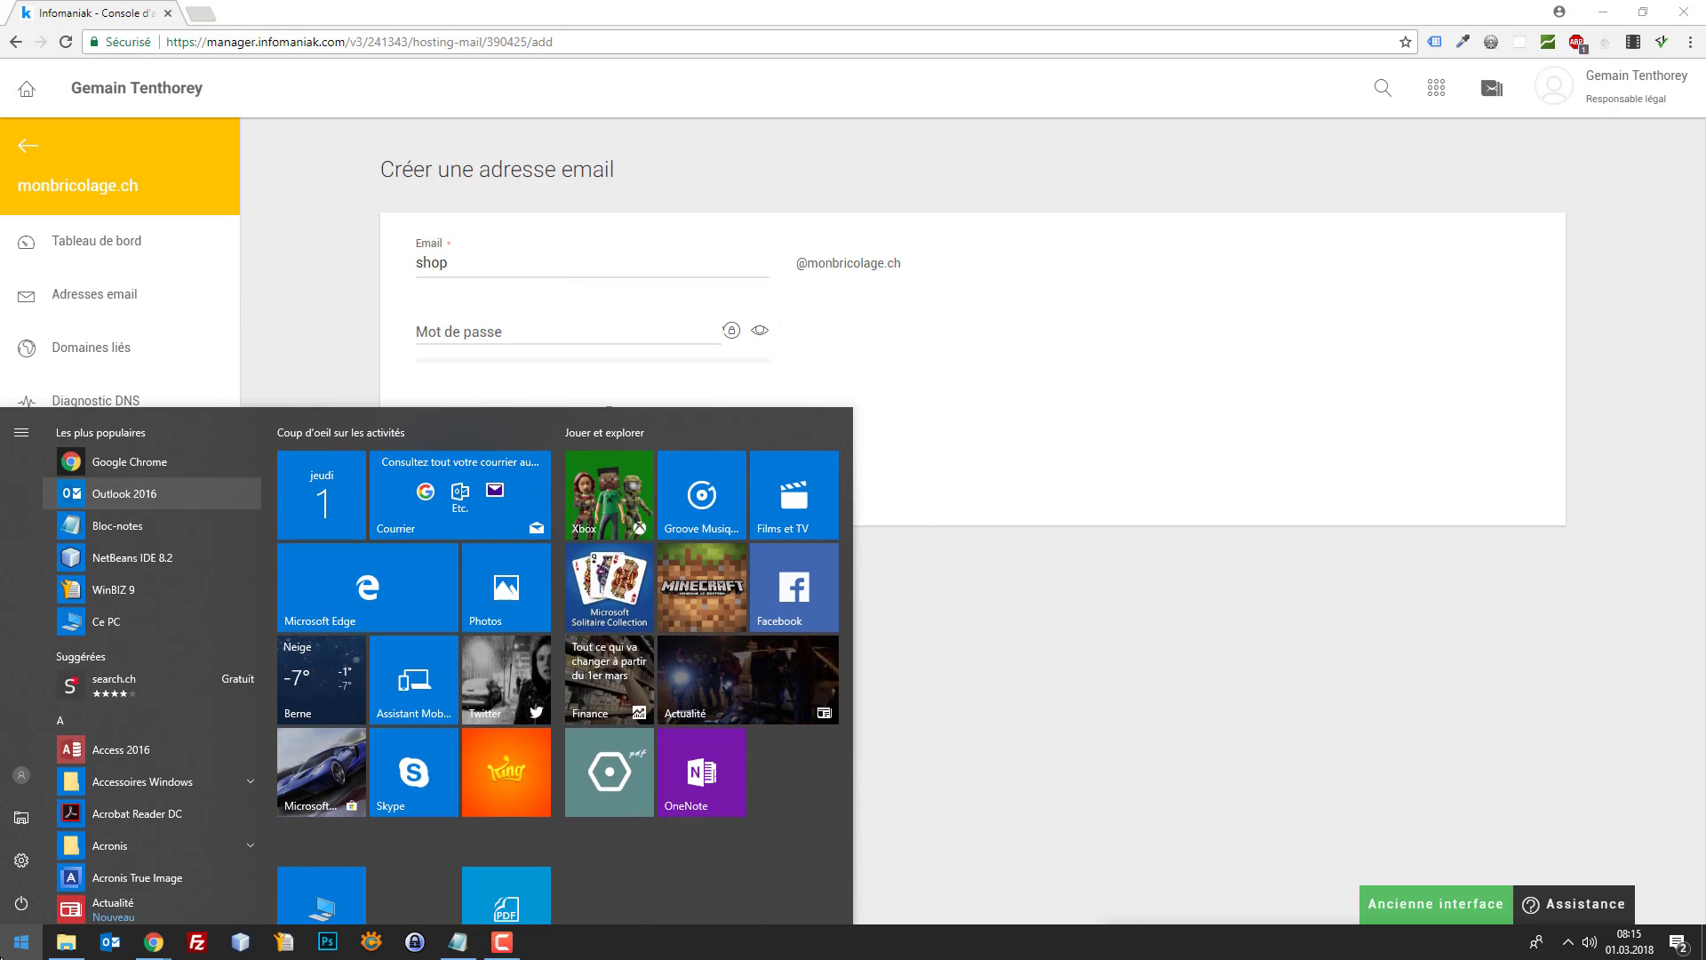
pyautogui.write('notepad')
pyautogui.press('Return')
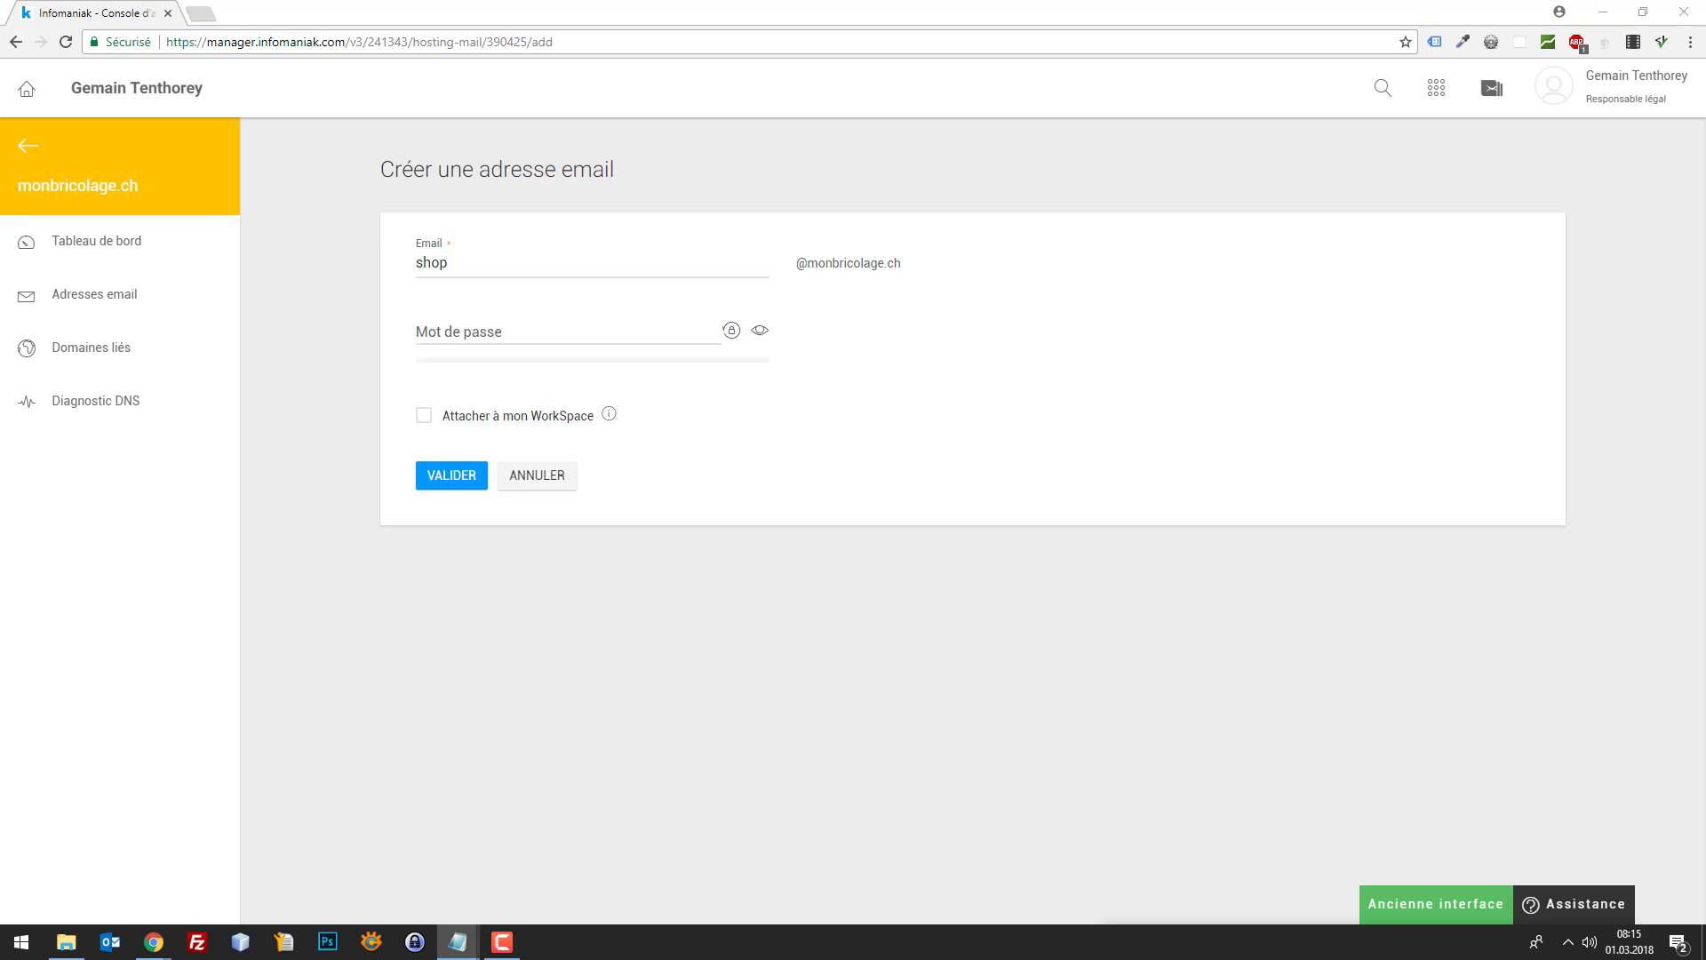
pyautogui.moveTo(312, 263); pyautogui.dragTo(1124, 366)
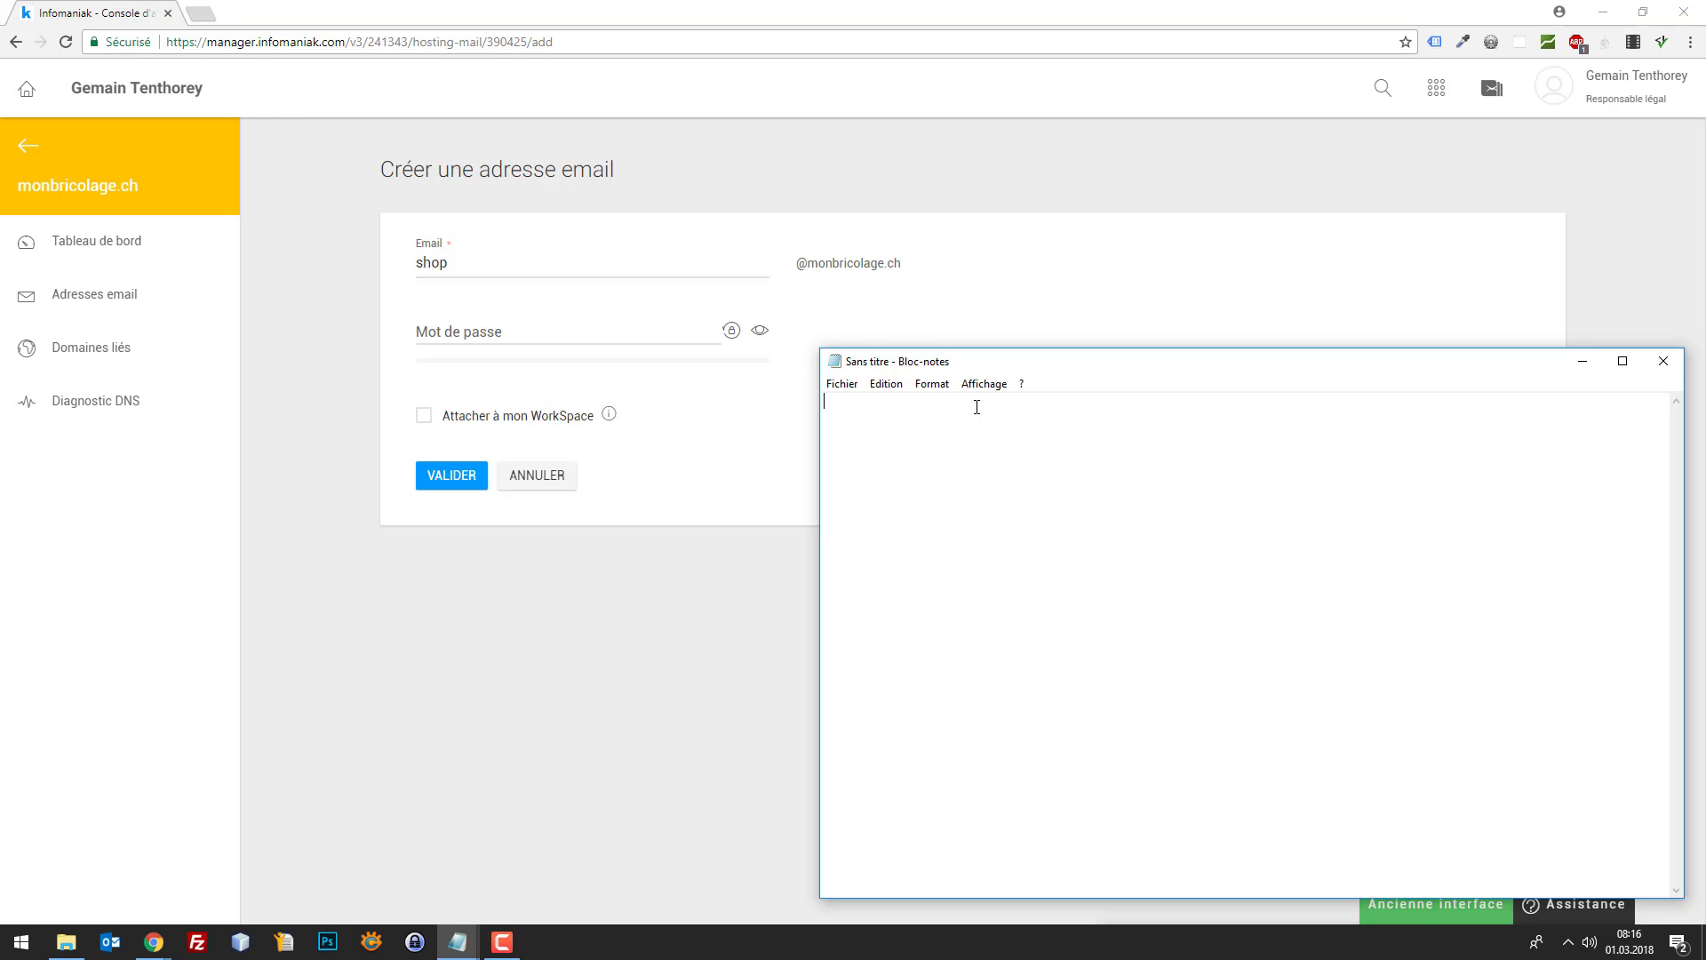
pyautogui.click(561, 263)
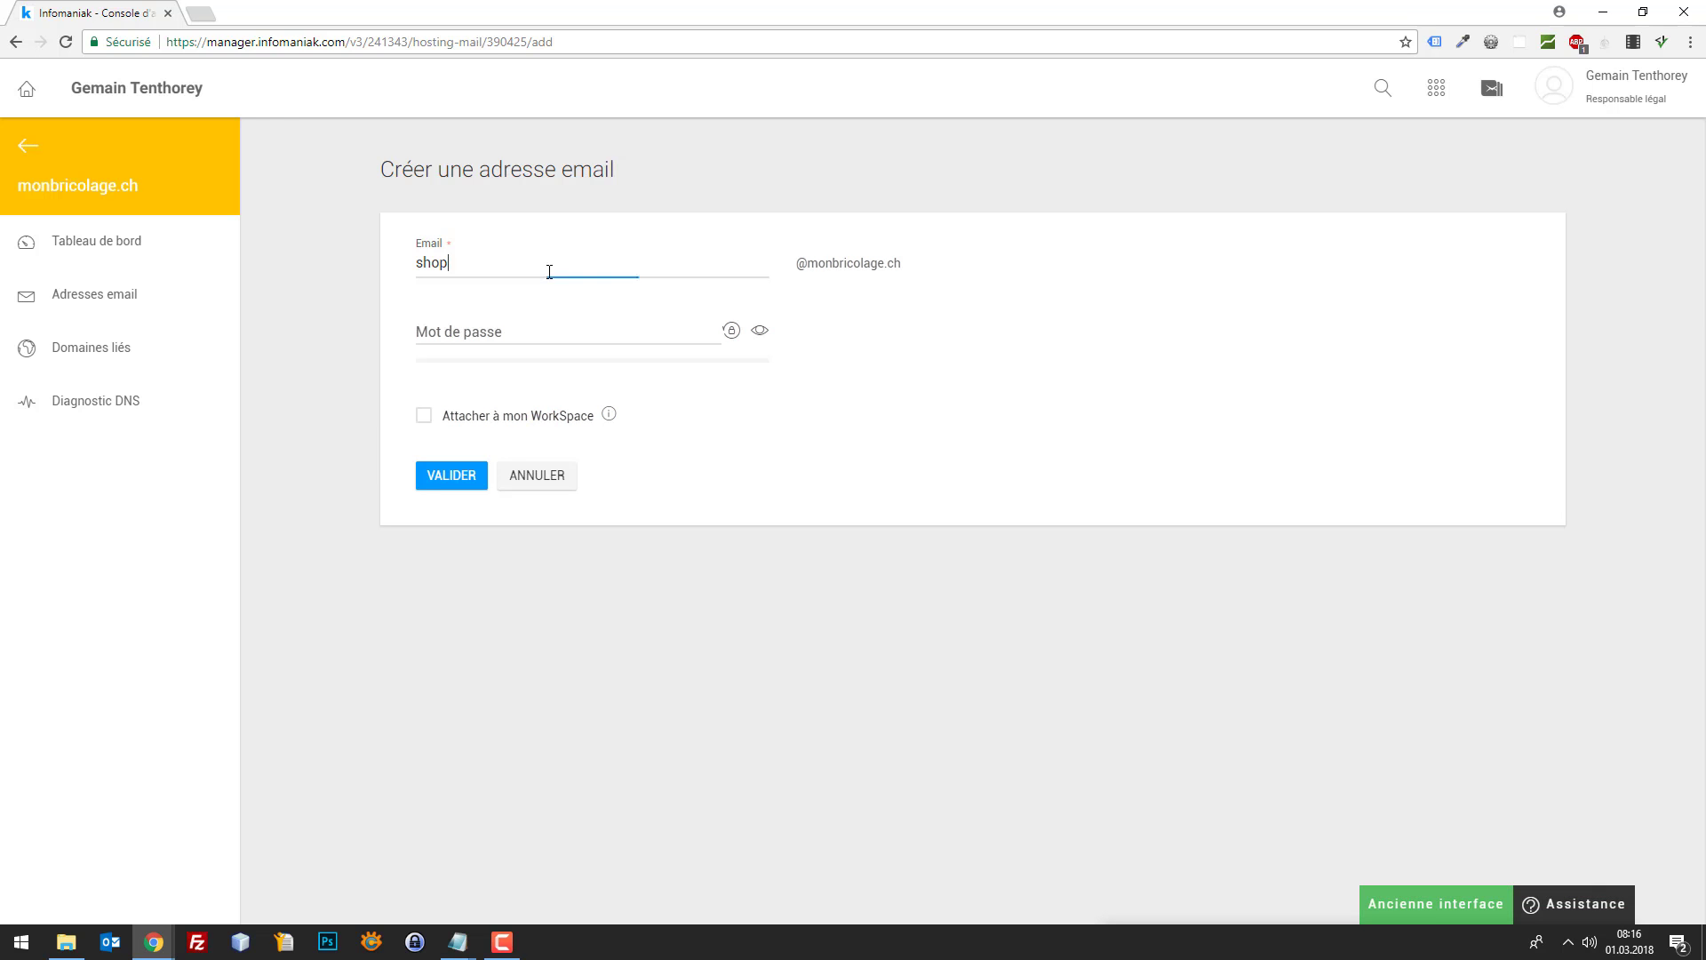
pyautogui.doubleClick(551, 269)
pyautogui.moveTo(462, 942)
pyautogui.click(598, 750)
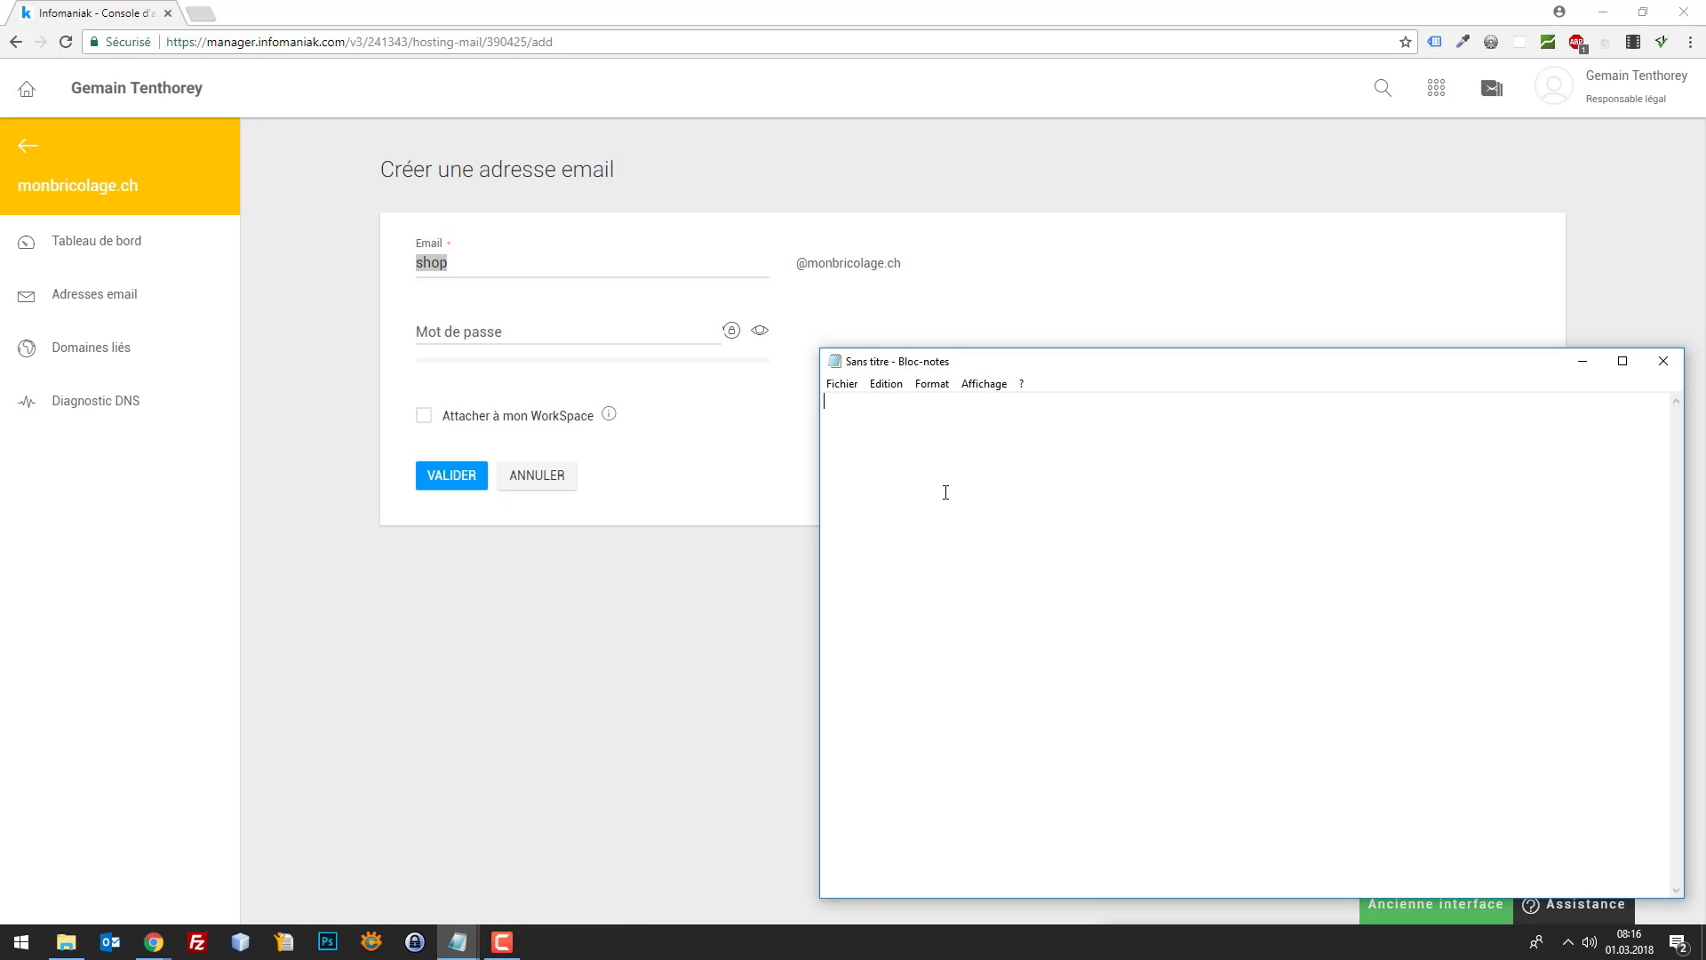
pyautogui.moveTo(924, 276); pyautogui.dragTo(785, 258)
pyautogui.hotkey('ctrl', 'c')
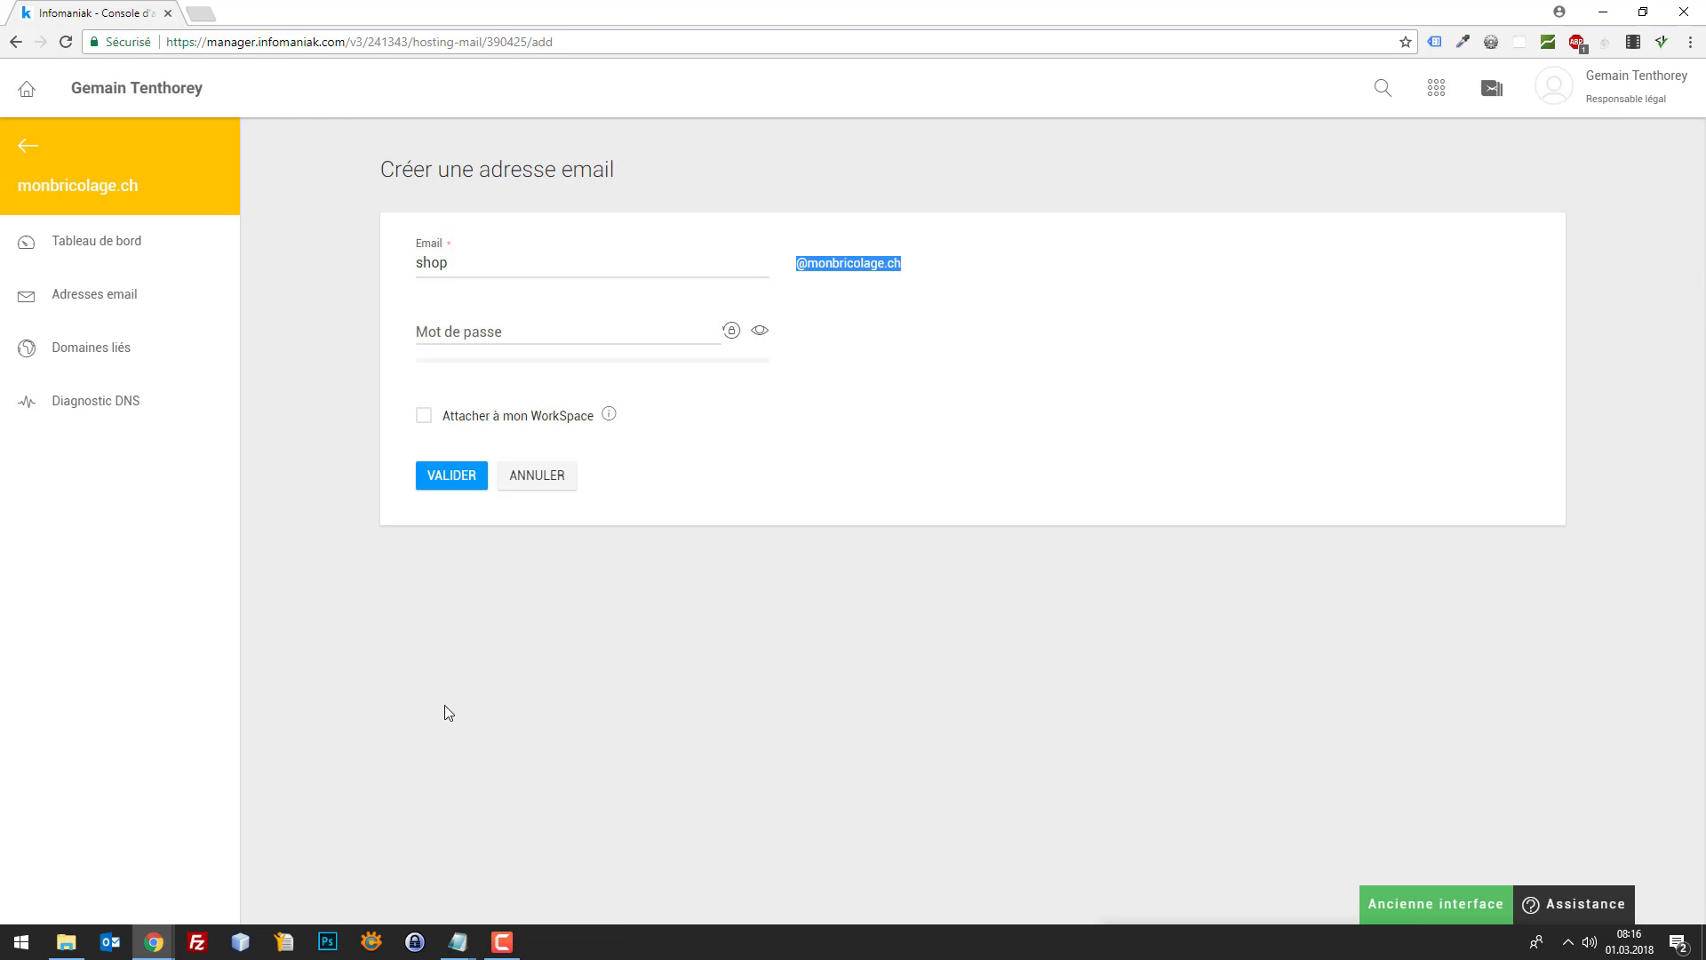
pyautogui.moveTo(458, 942)
pyautogui.click(586, 846)
pyautogui.hotkey('ctrl', 'v')
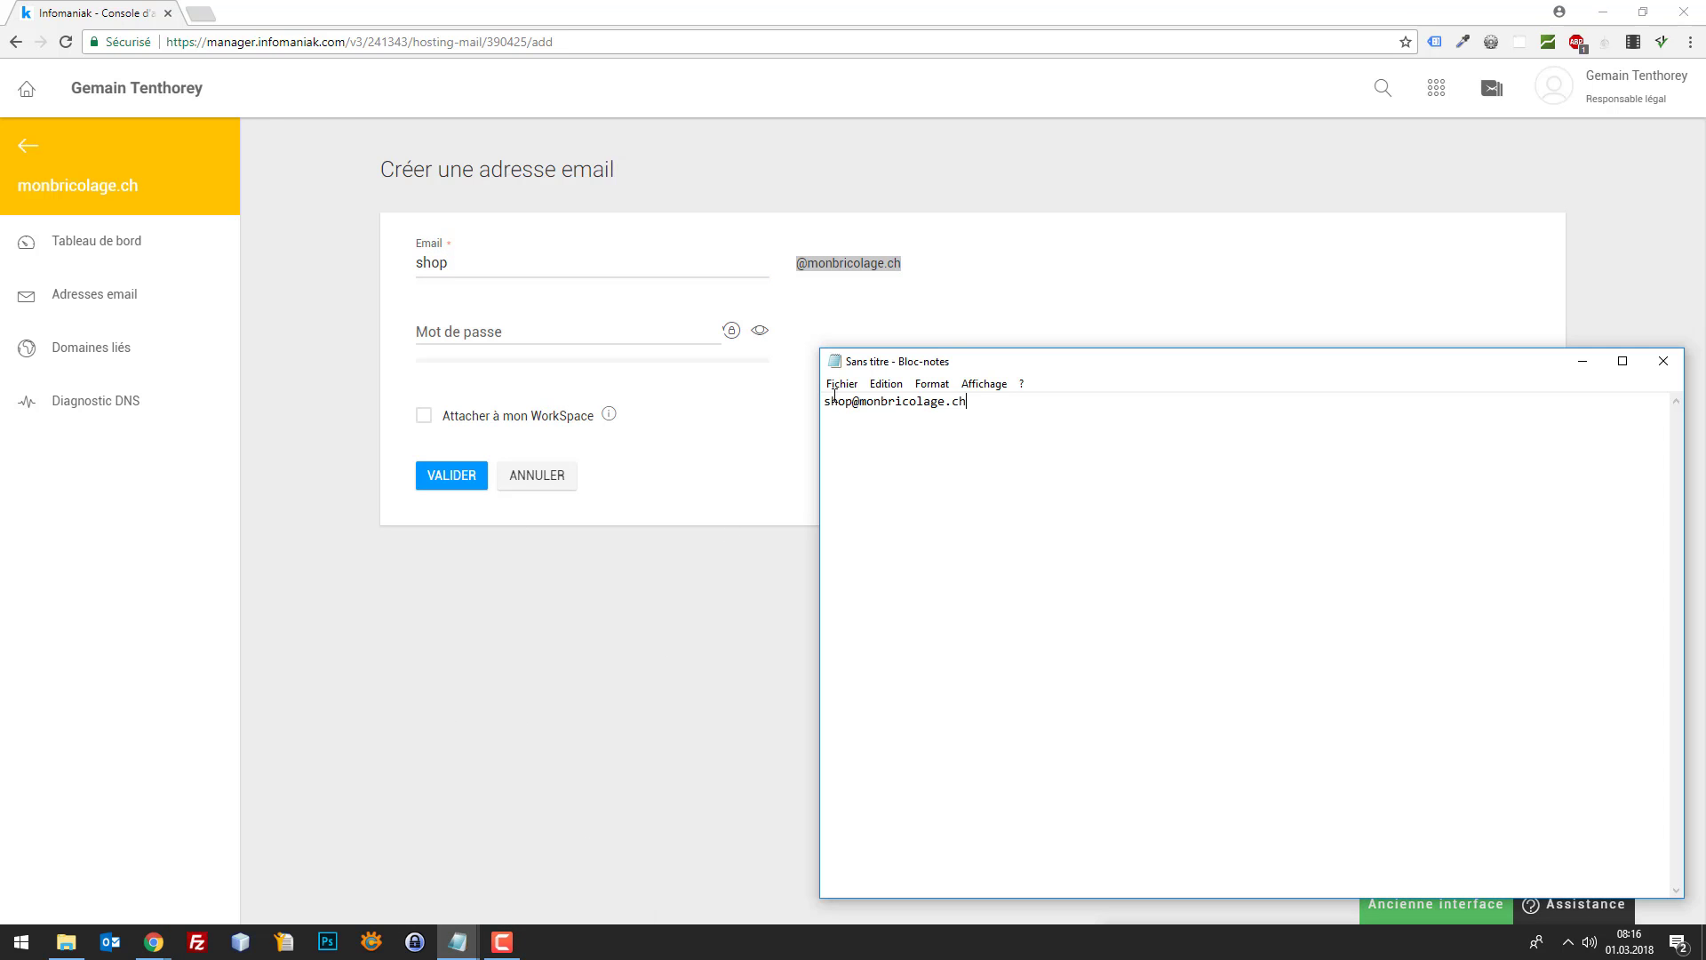
# - Add the heading 'Adresse Mail Infomaniak' above the address and a 'u :' line
pyautogui.press('Home')
pyautogui.press('Return')
pyautogui.press('Up')
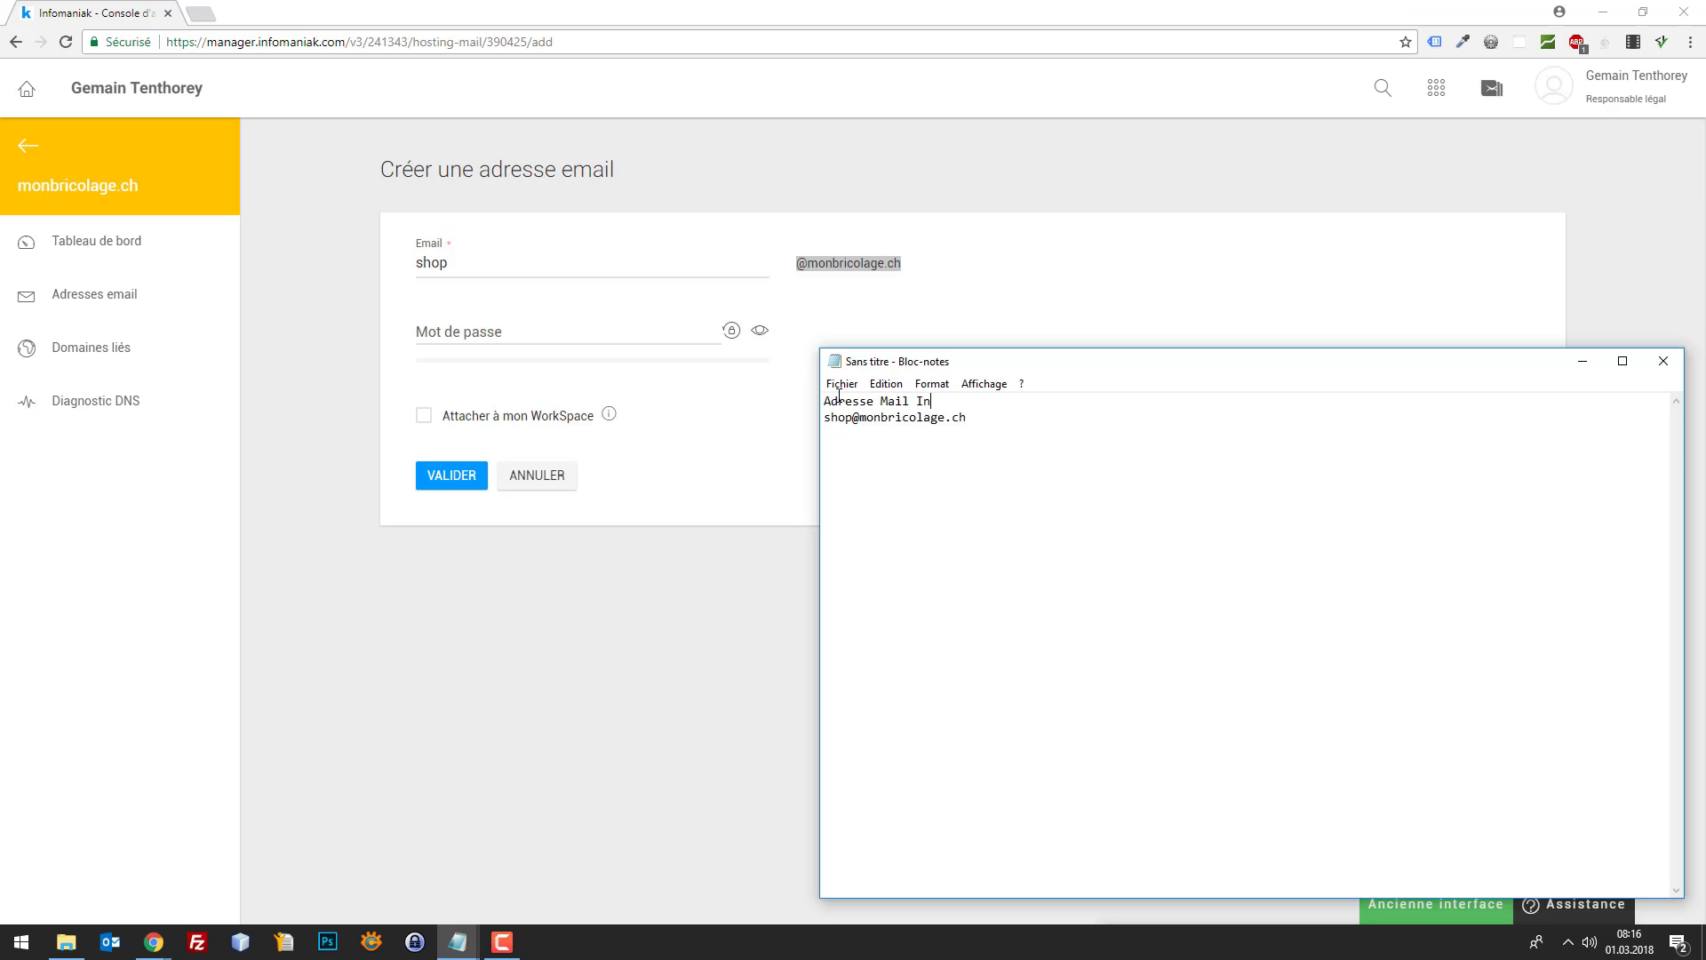
pyautogui.write('Adresse Mail Infomaniak')
pyautogui.press('Return')
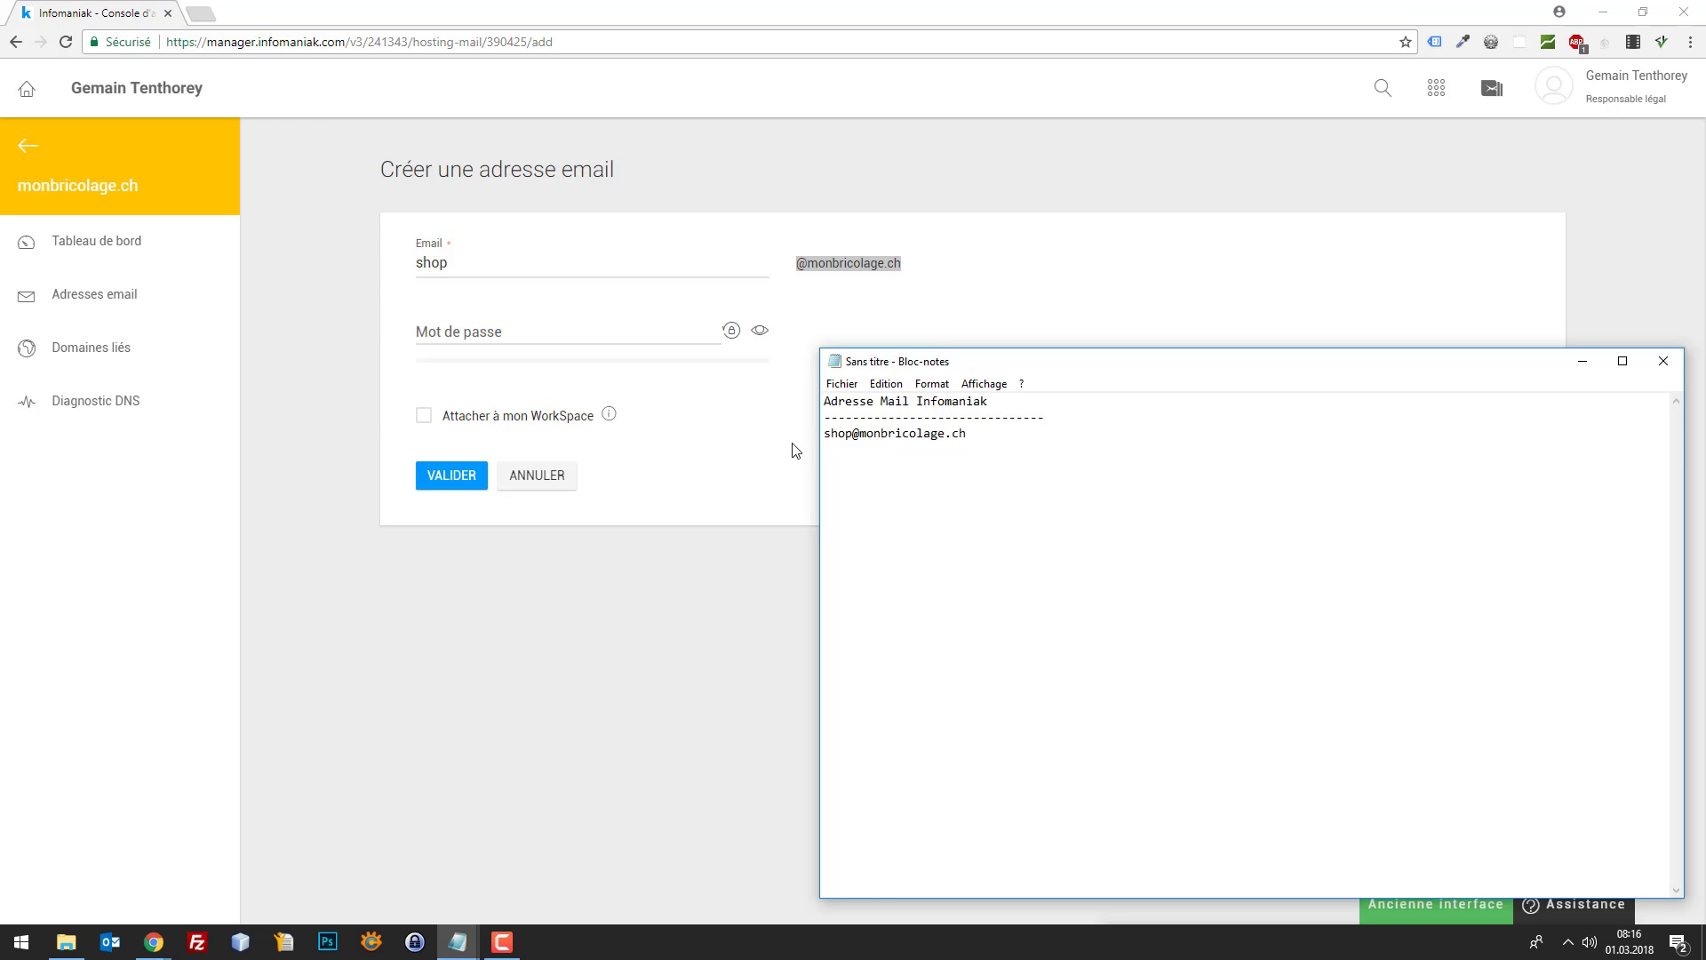
pyautogui.write('u :')
# - Enter the mailbox password in plain view, fix a missing character, and copy it
pyautogui.click(444, 329)
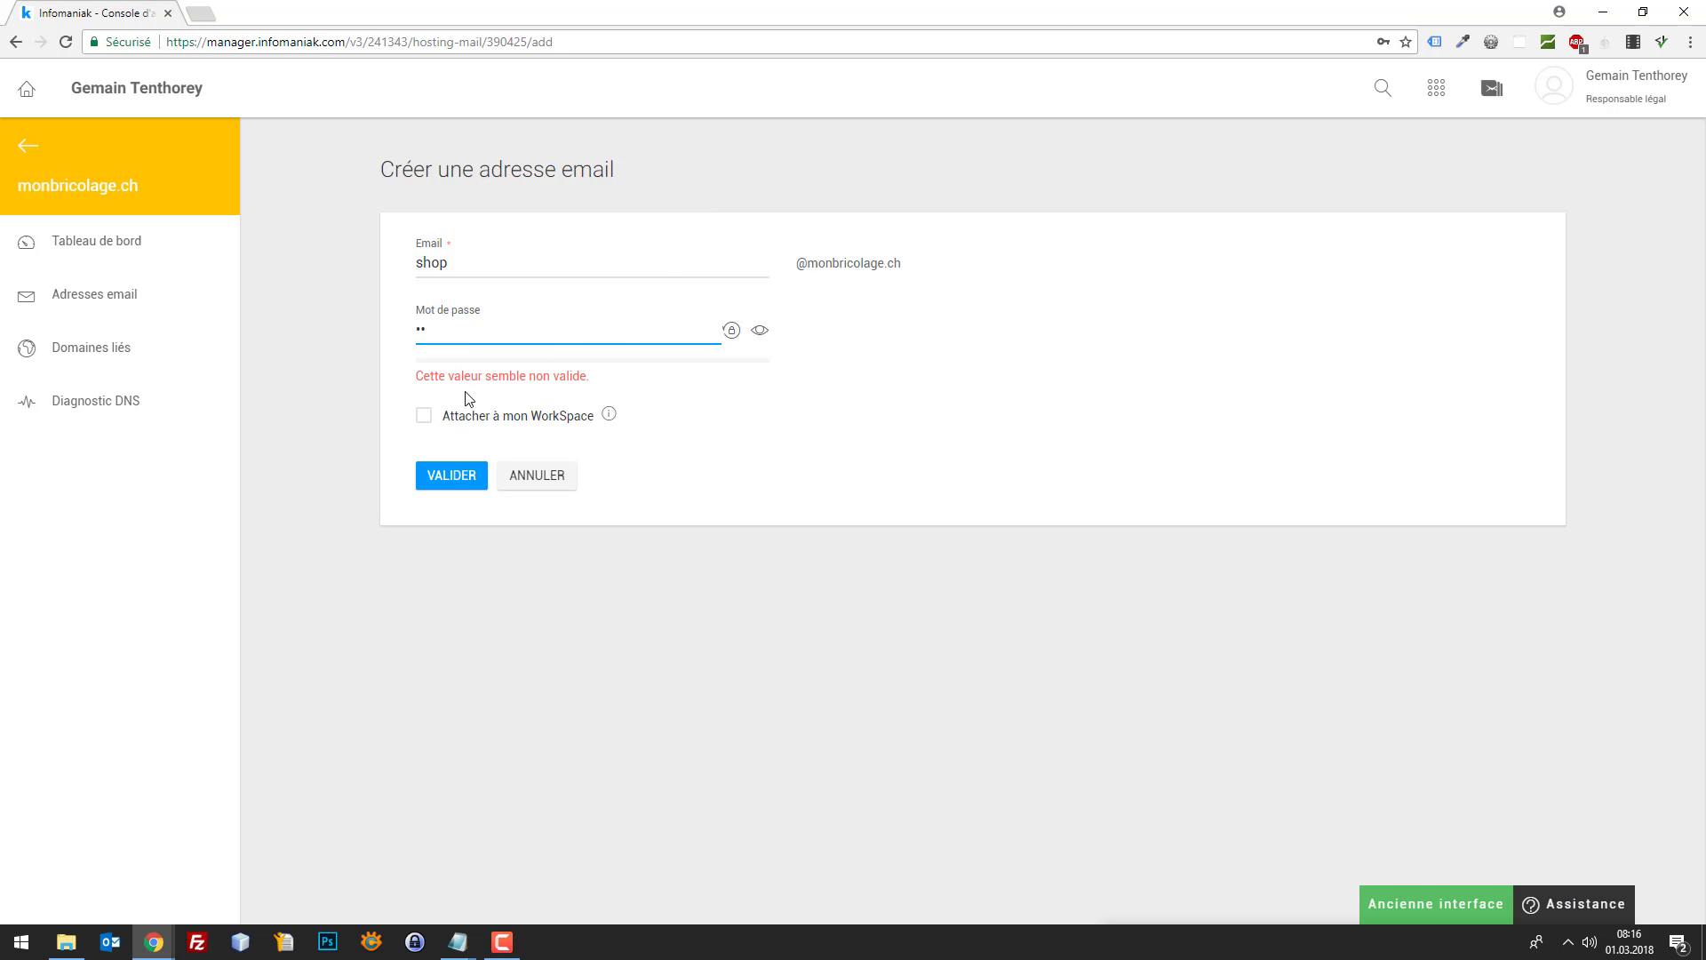
pyautogui.click(759, 330)
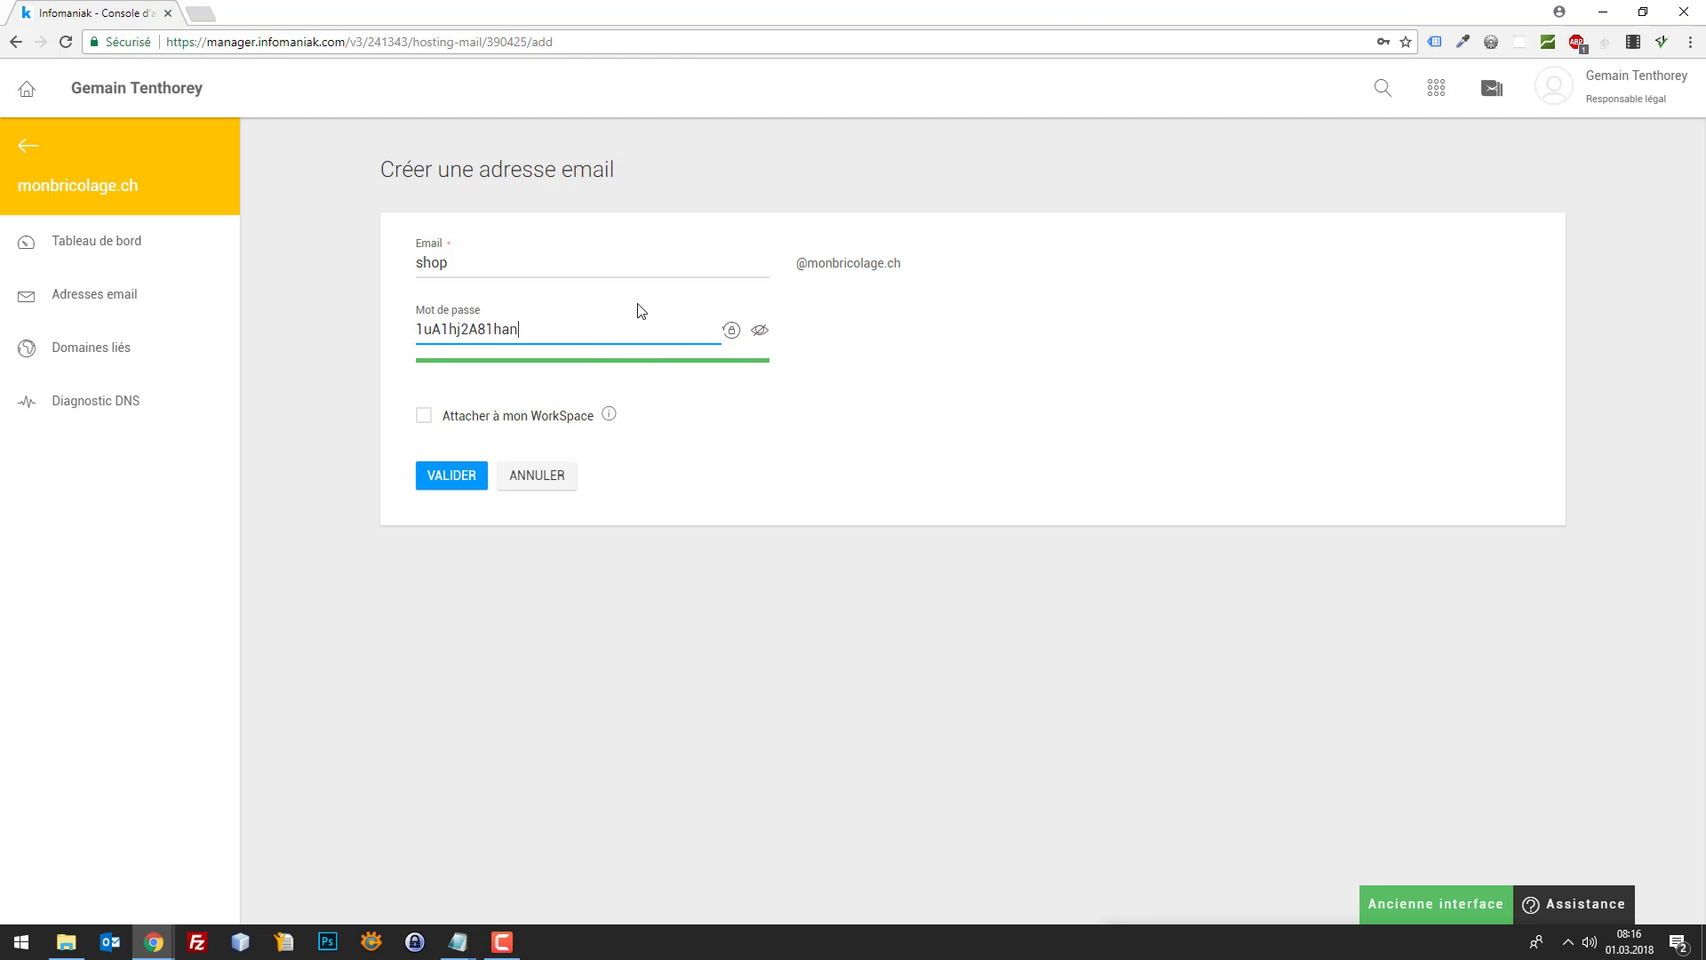
pyautogui.click(459, 326)
pyautogui.write('2')
pyautogui.doubleClick(486, 328)
pyautogui.hotkey('ctrl', 'c')
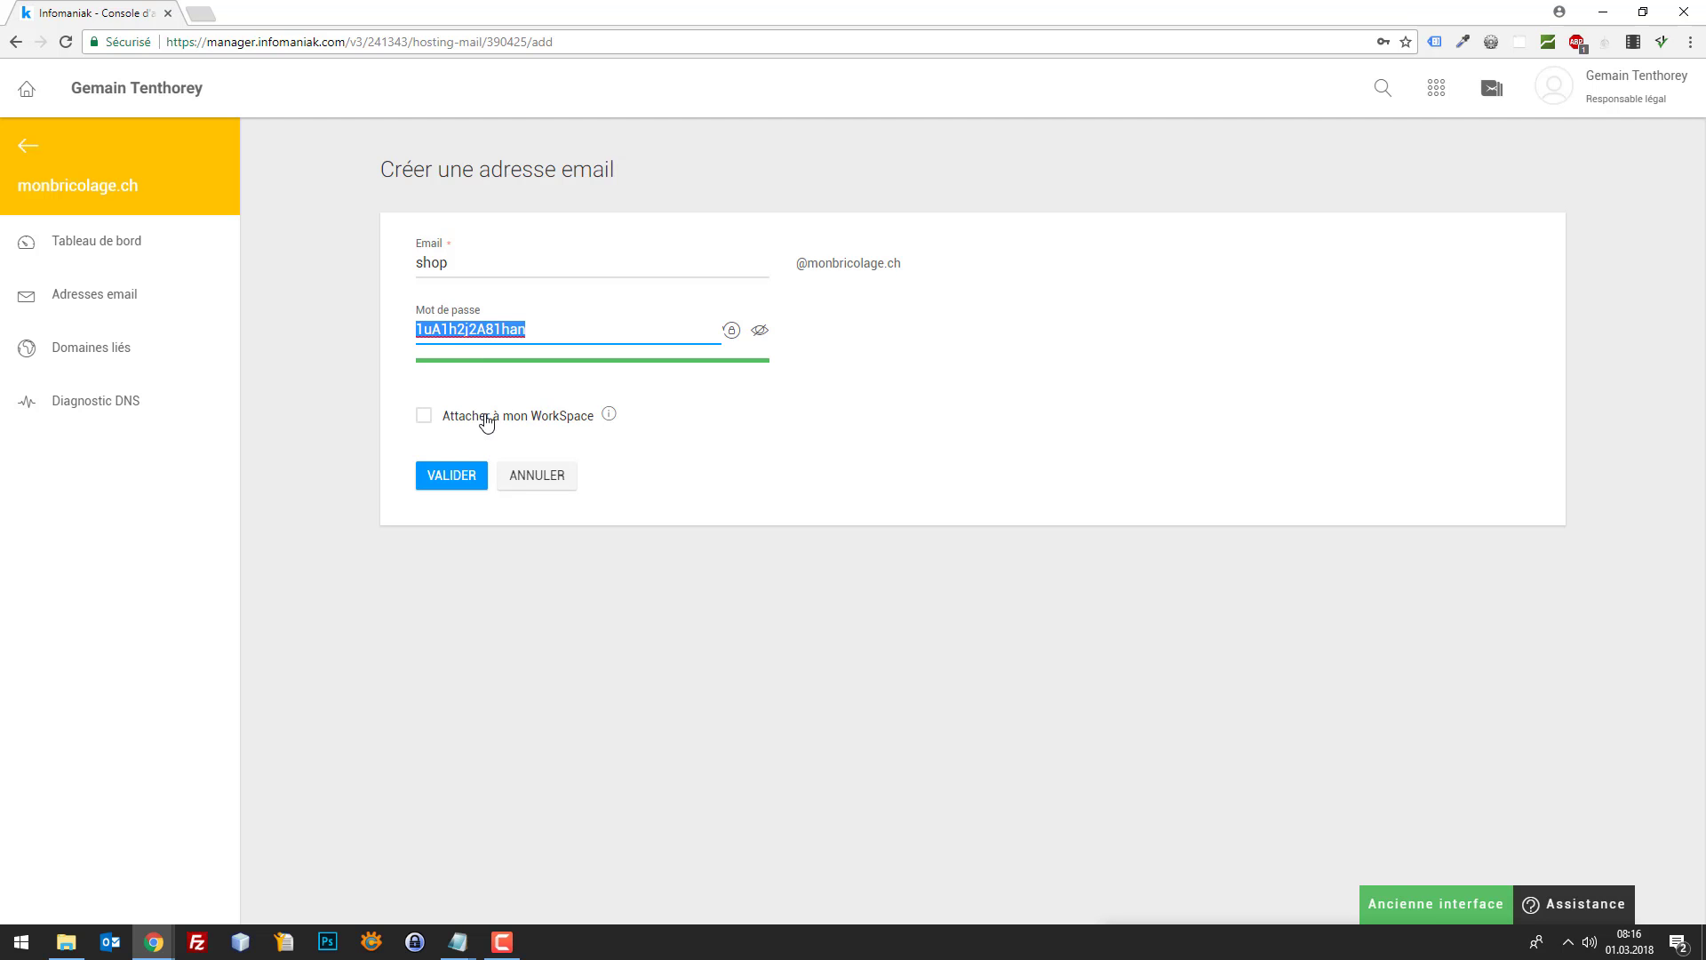
# - Attach the shop address to WorkSpace, create it, and paste the password after 'p :' in Notepad
pyautogui.click(425, 418)
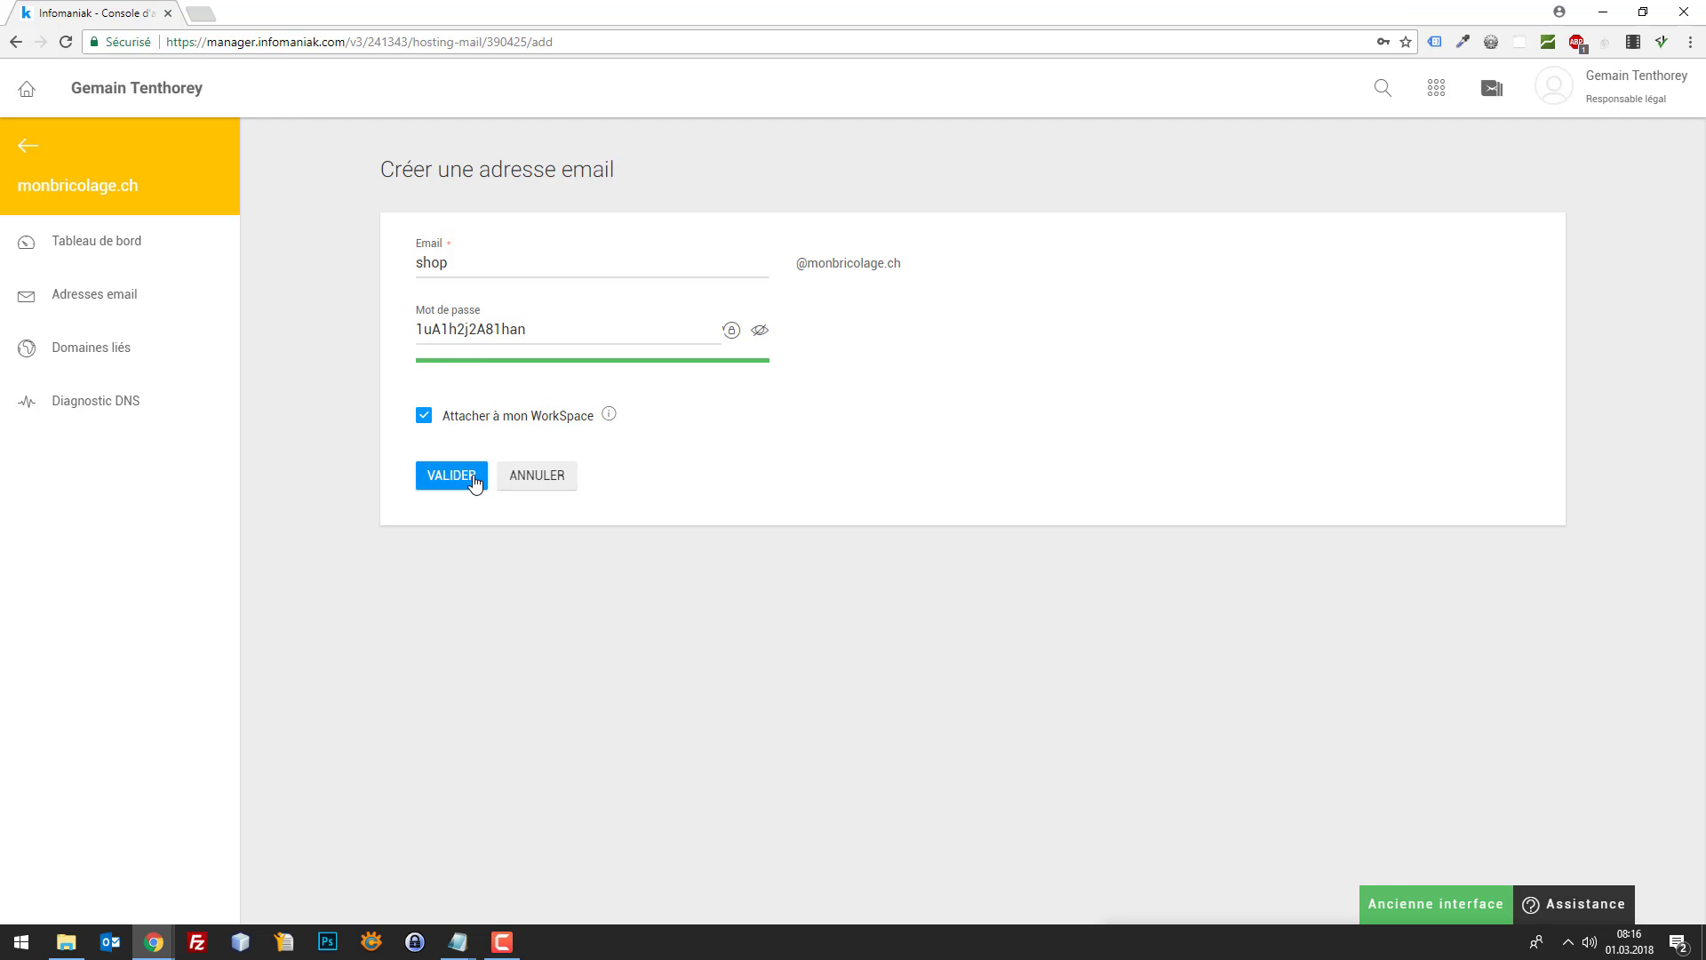
pyautogui.click(470, 482)
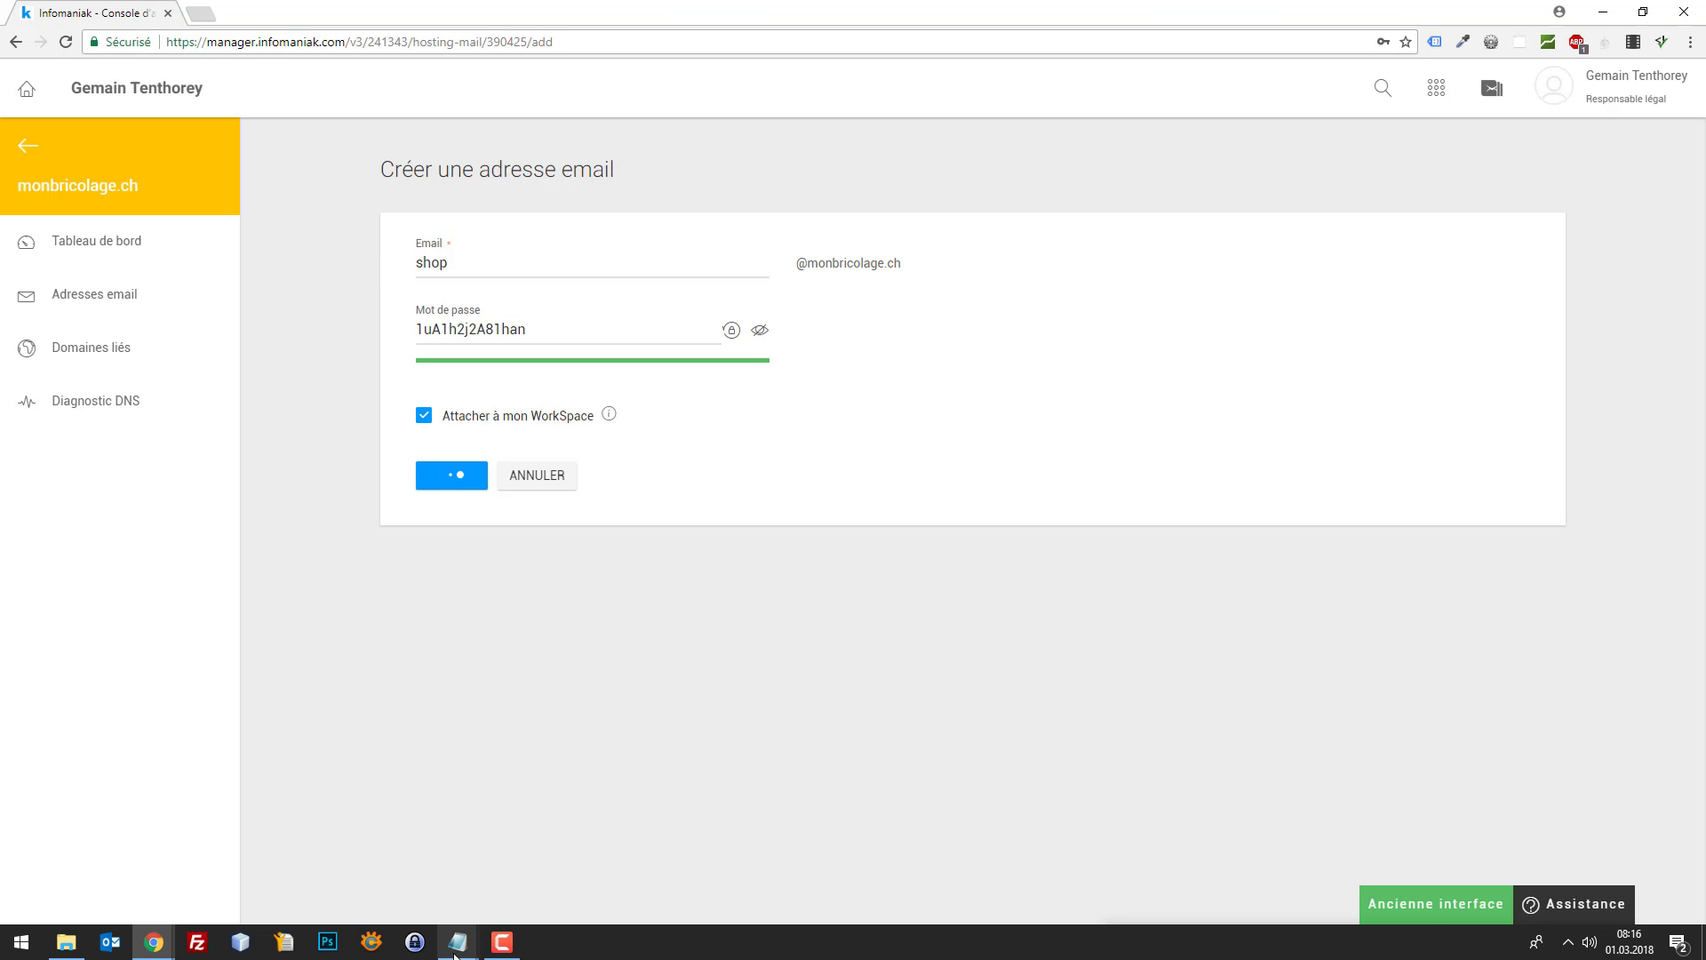
pyautogui.moveTo(457, 942)
pyautogui.click(613, 782)
pyautogui.hotkey('ctrl', 'v')
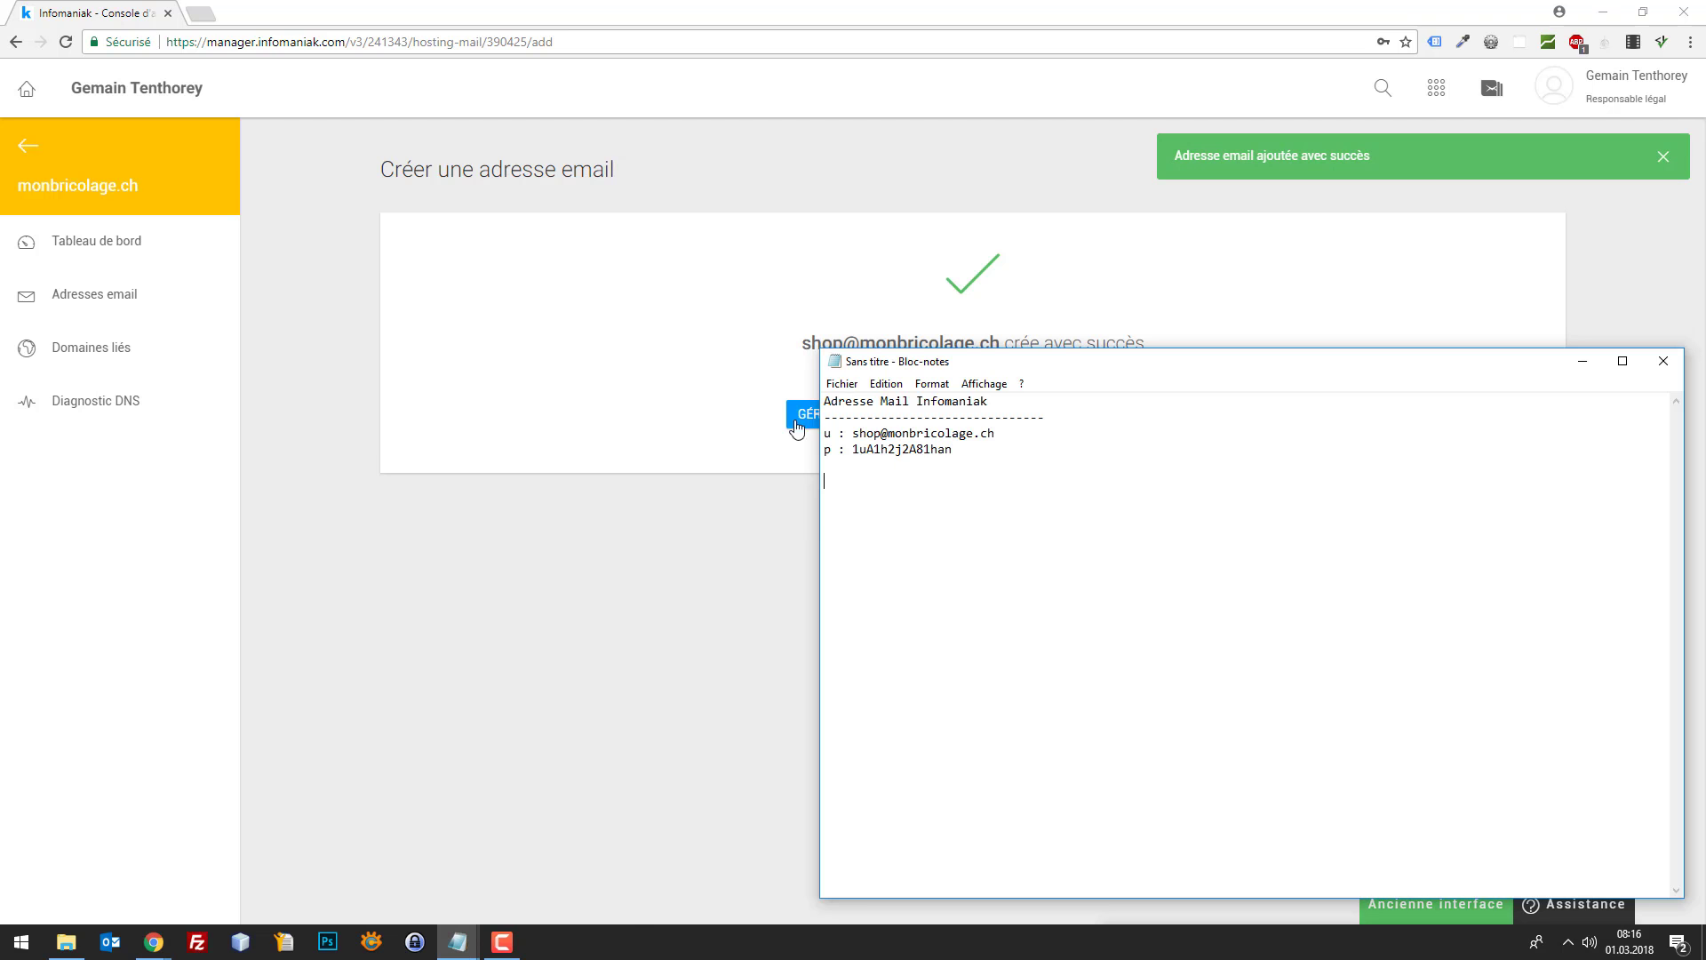
pyautogui.click(373, 480)
# - Glance at the monbricolage.ch inbox and mail accounts in Workspace Mail, then return to the dashboard
pyautogui.click(32, 145)
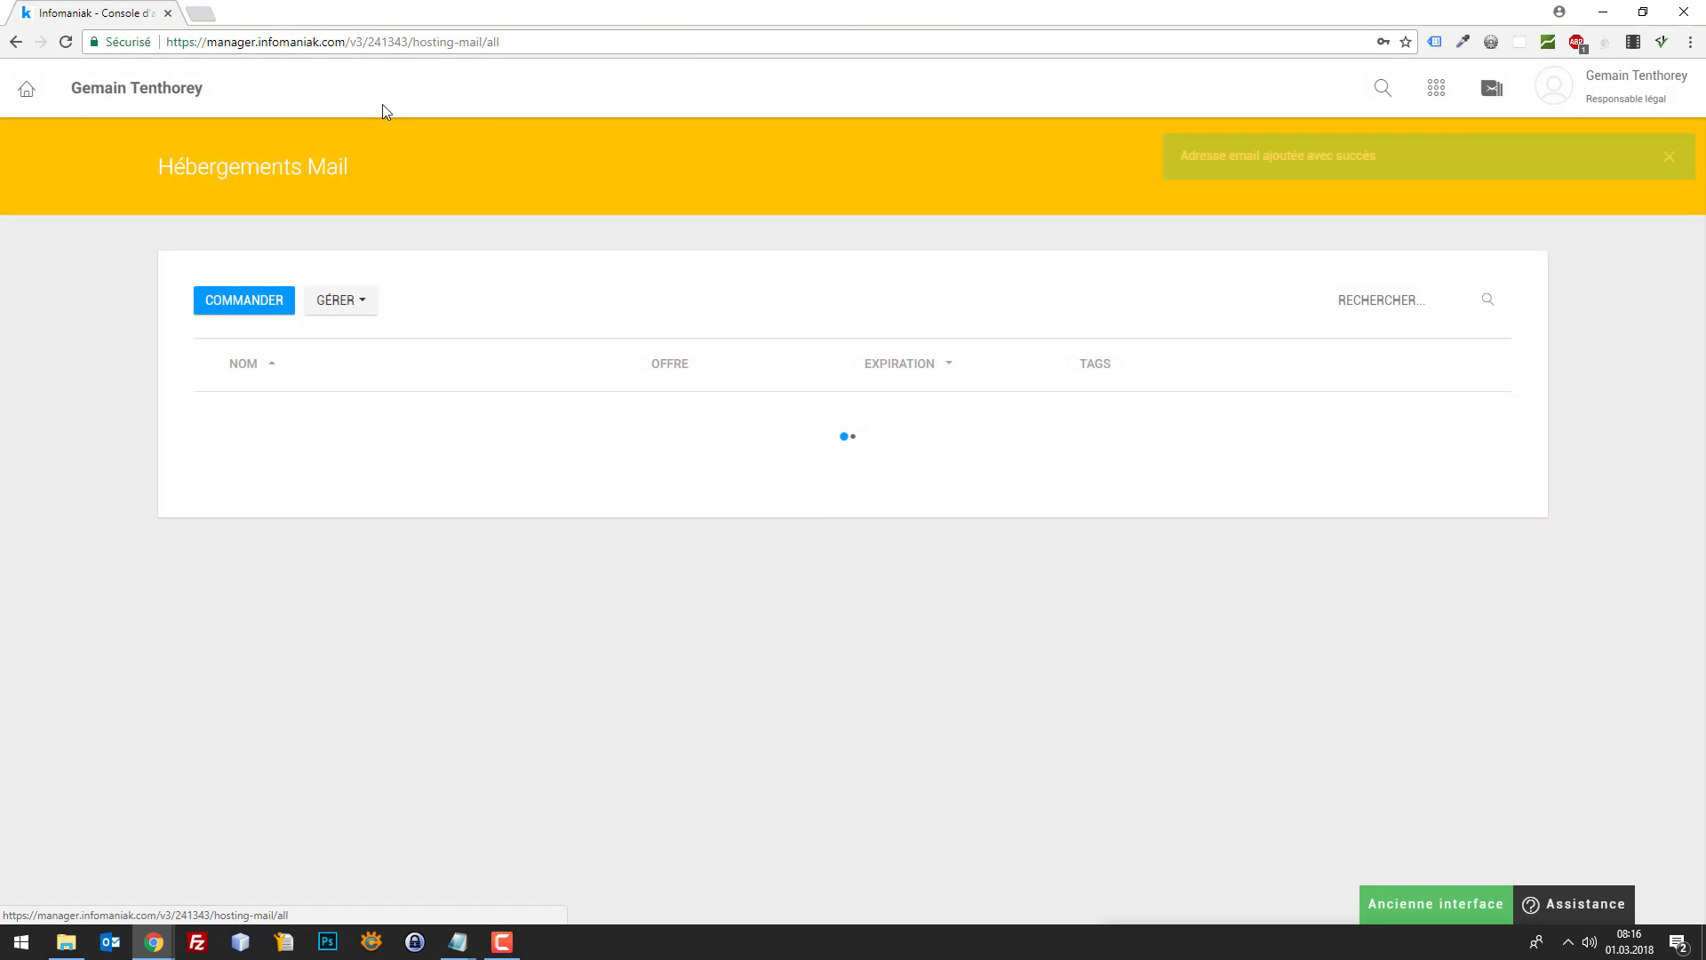
pyautogui.click(40, 89)
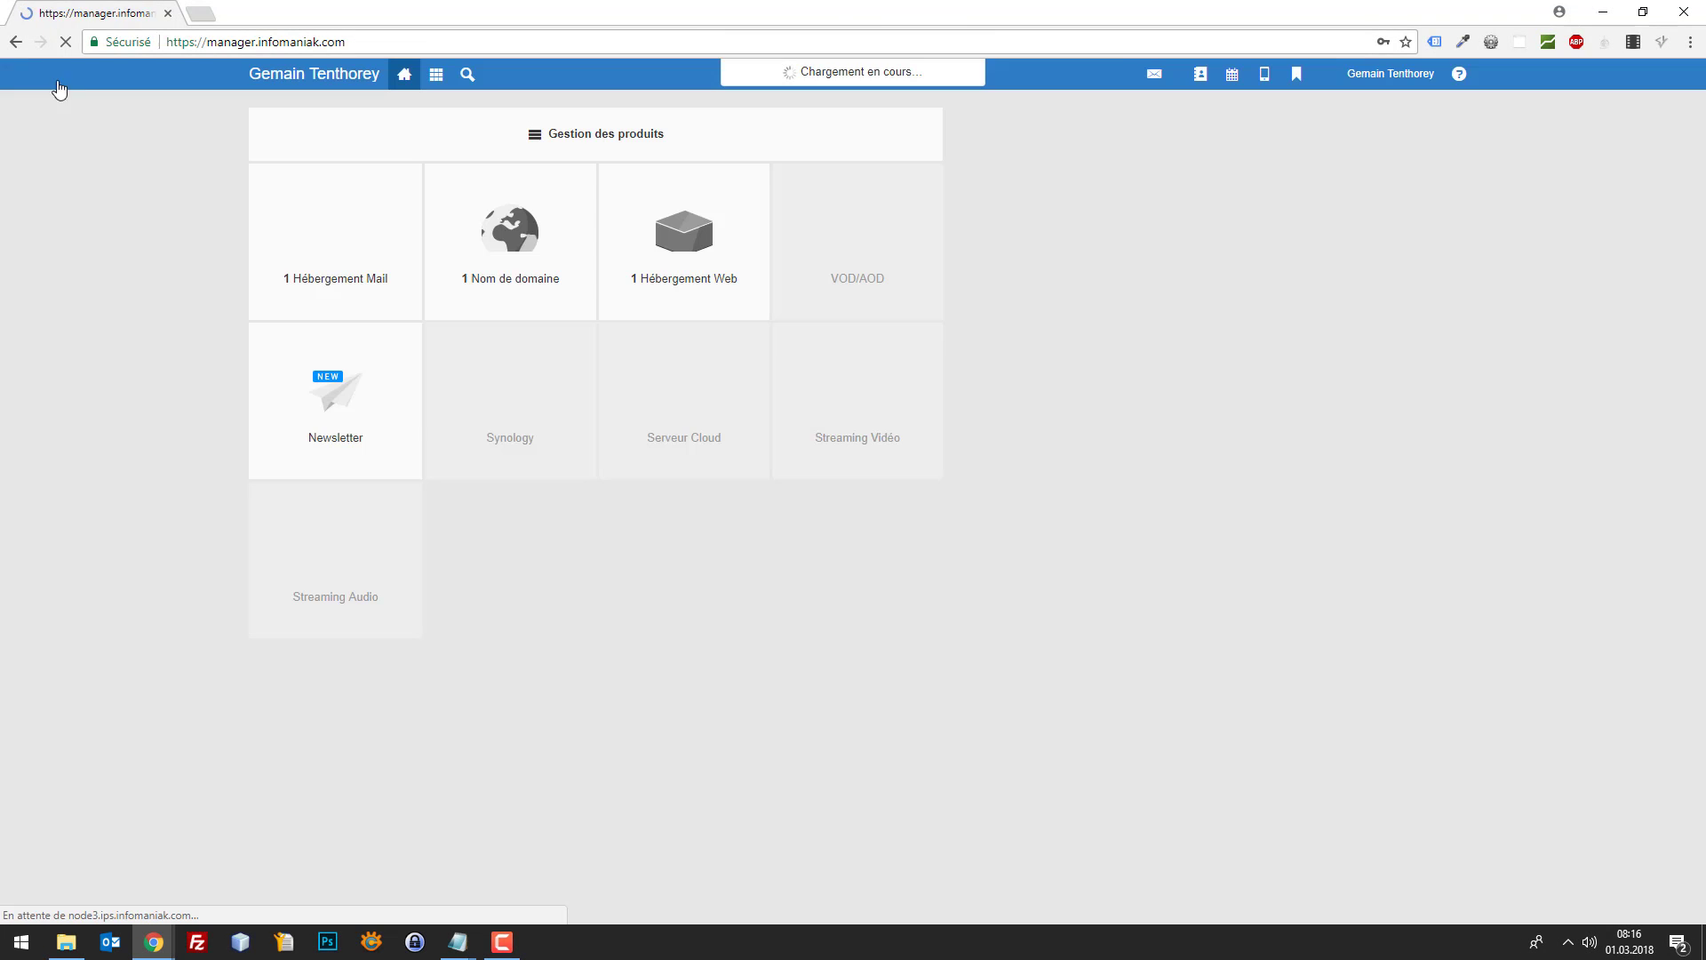
pyautogui.click(1179, 78)
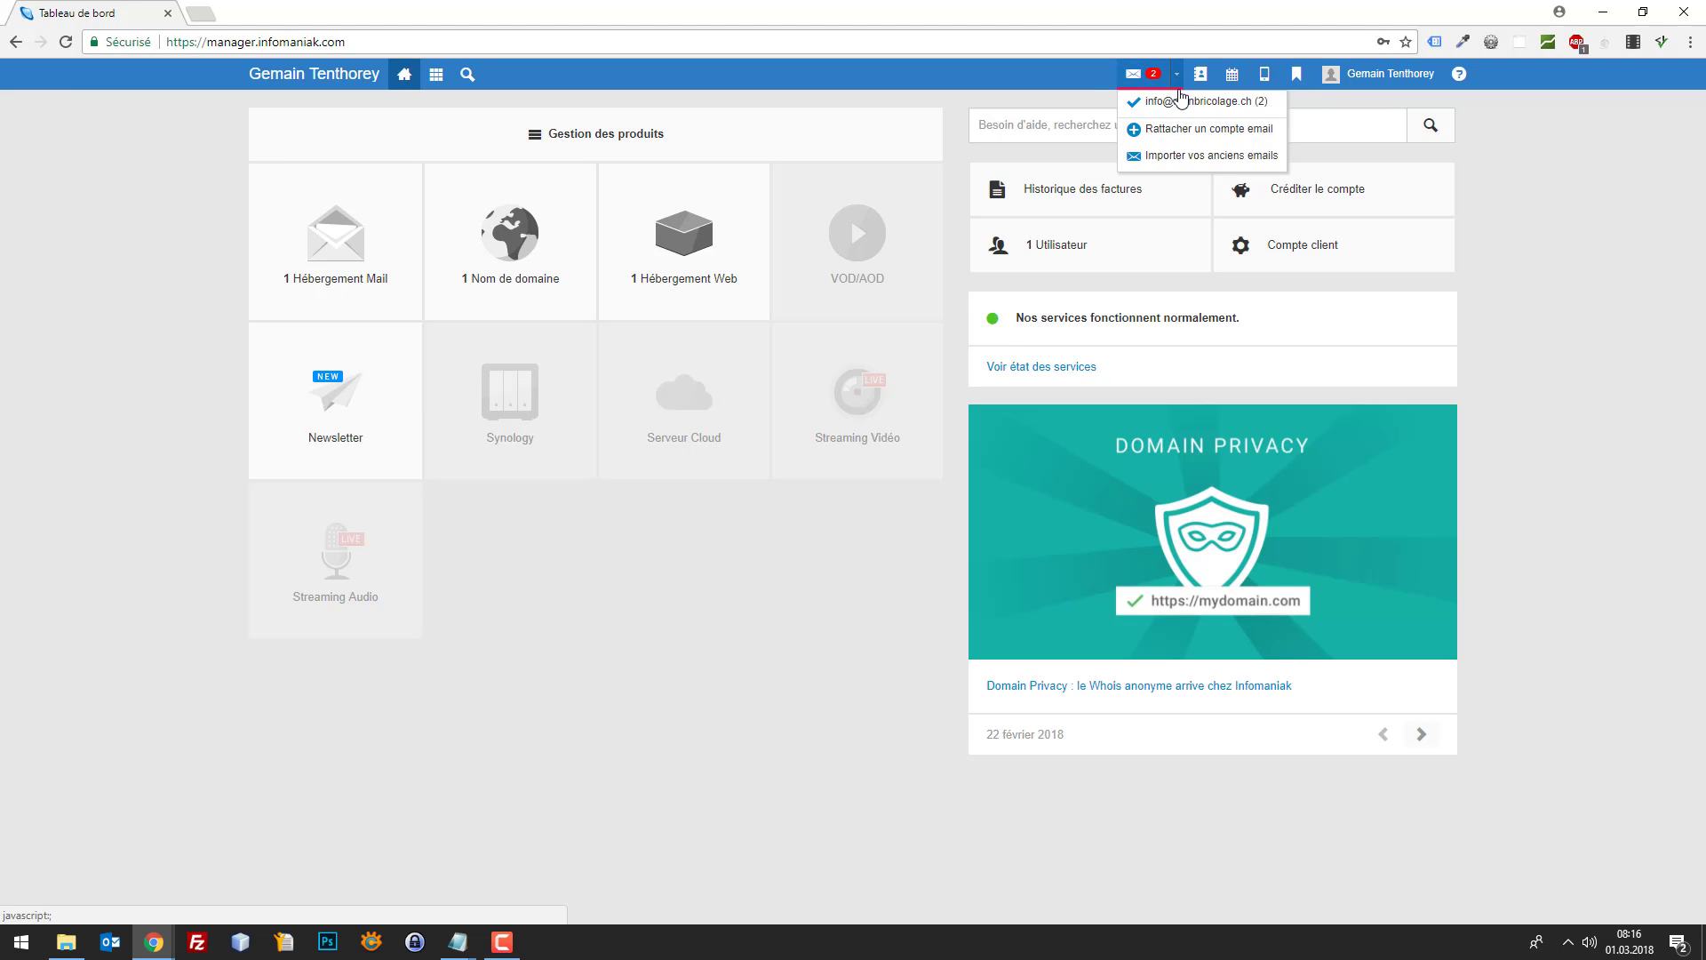
pyautogui.click(1133, 74)
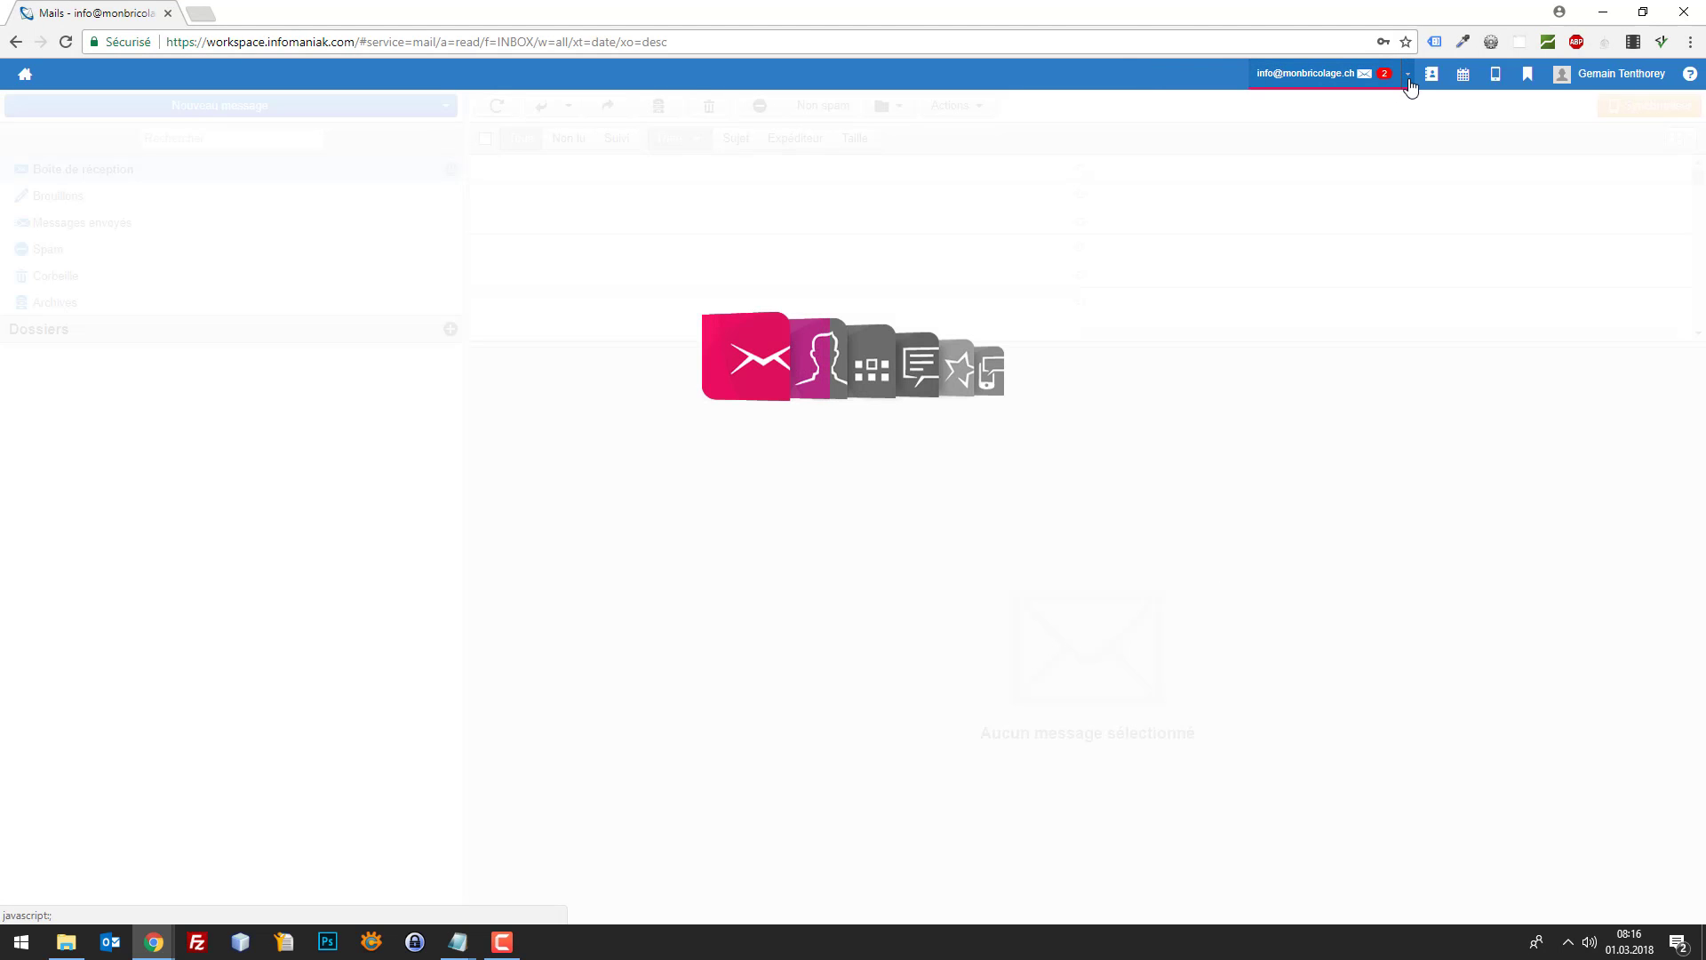
pyautogui.click(1409, 76)
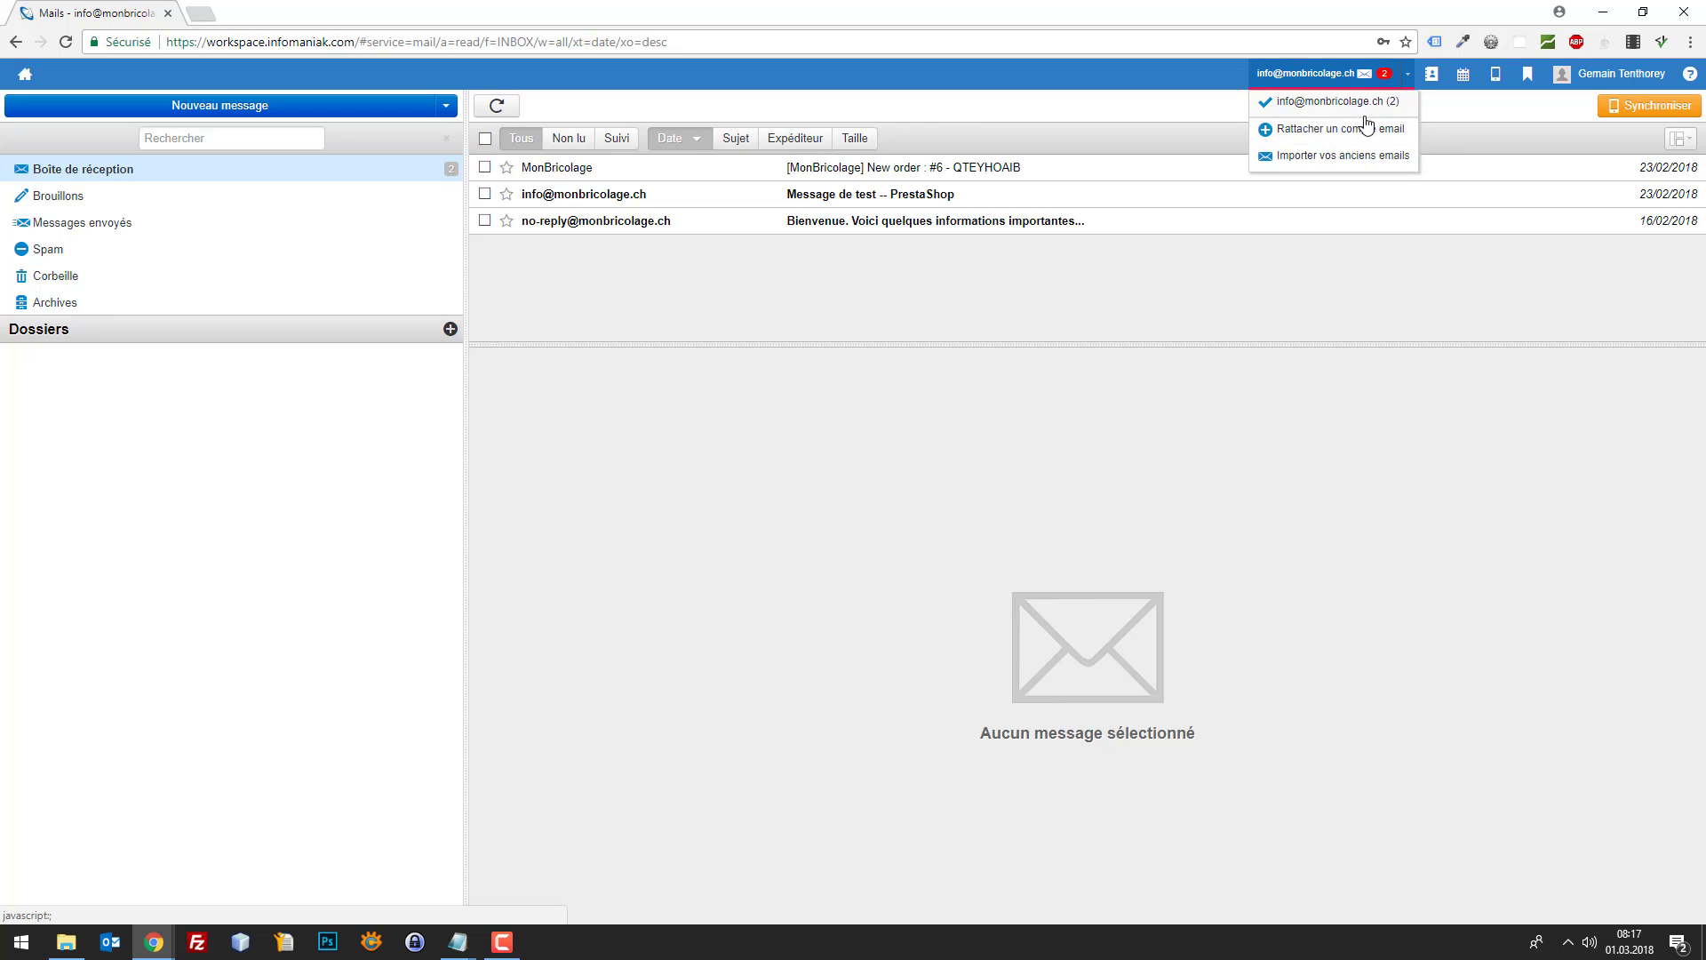
pyautogui.click(101, 82)
pyautogui.click(35, 78)
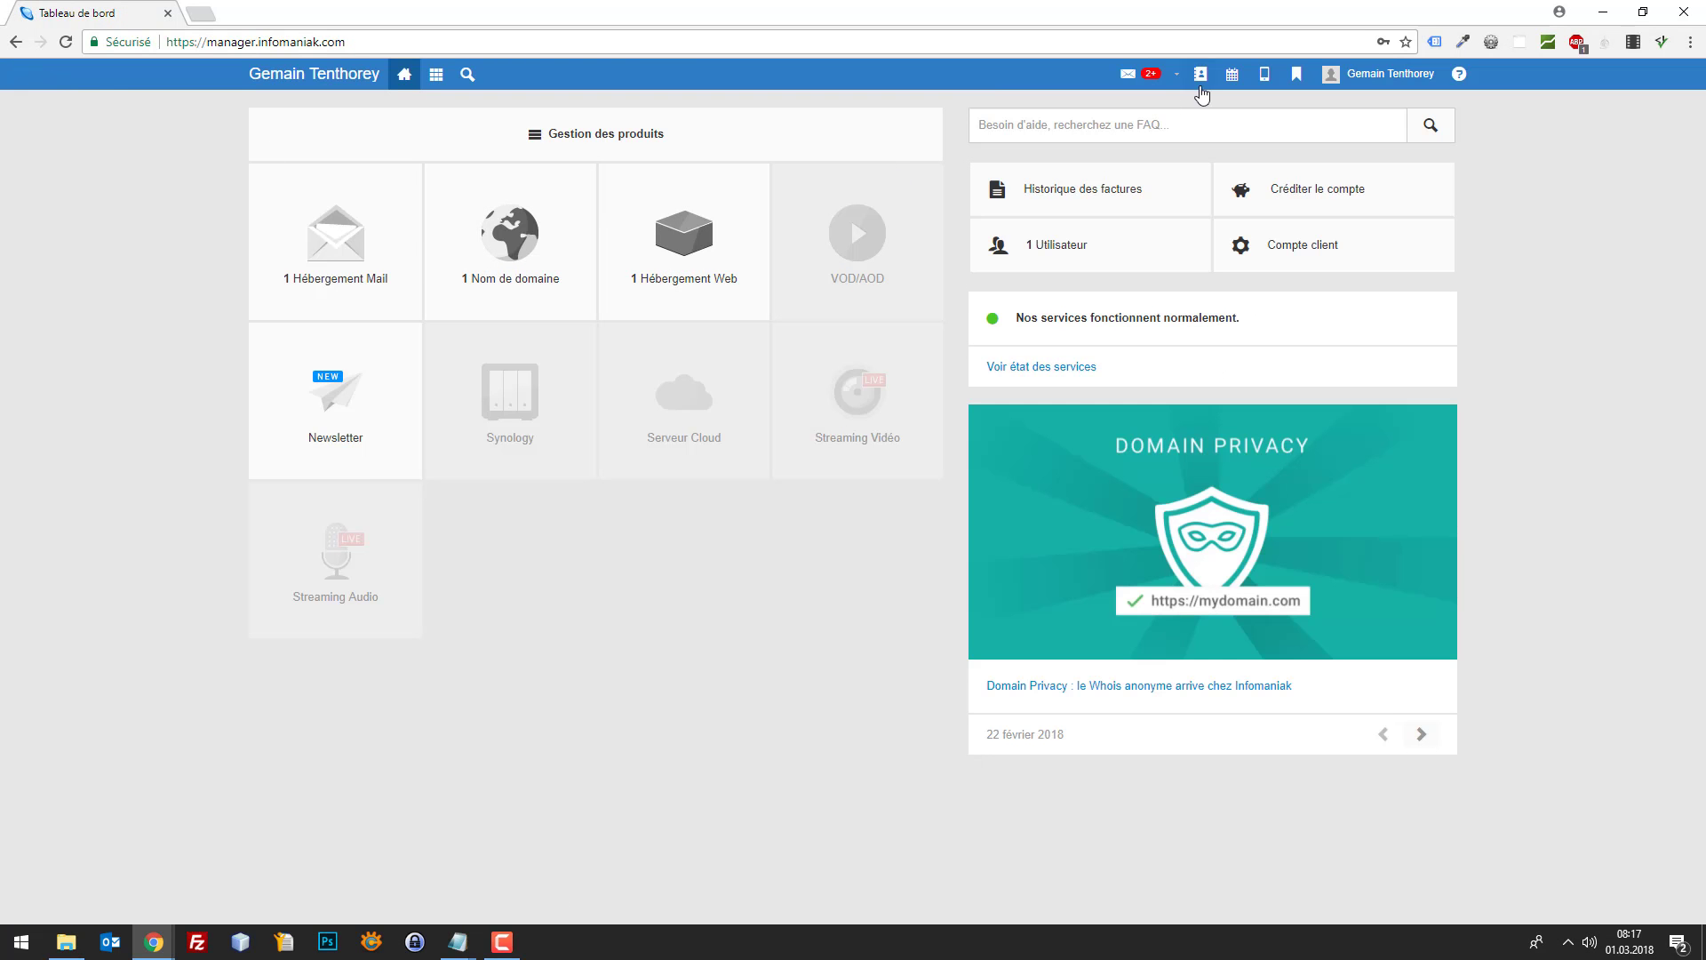
# - Check the WorkSpace email-account attachment page and the shop address's options
pyautogui.click(1177, 75)
pyautogui.click(1195, 160)
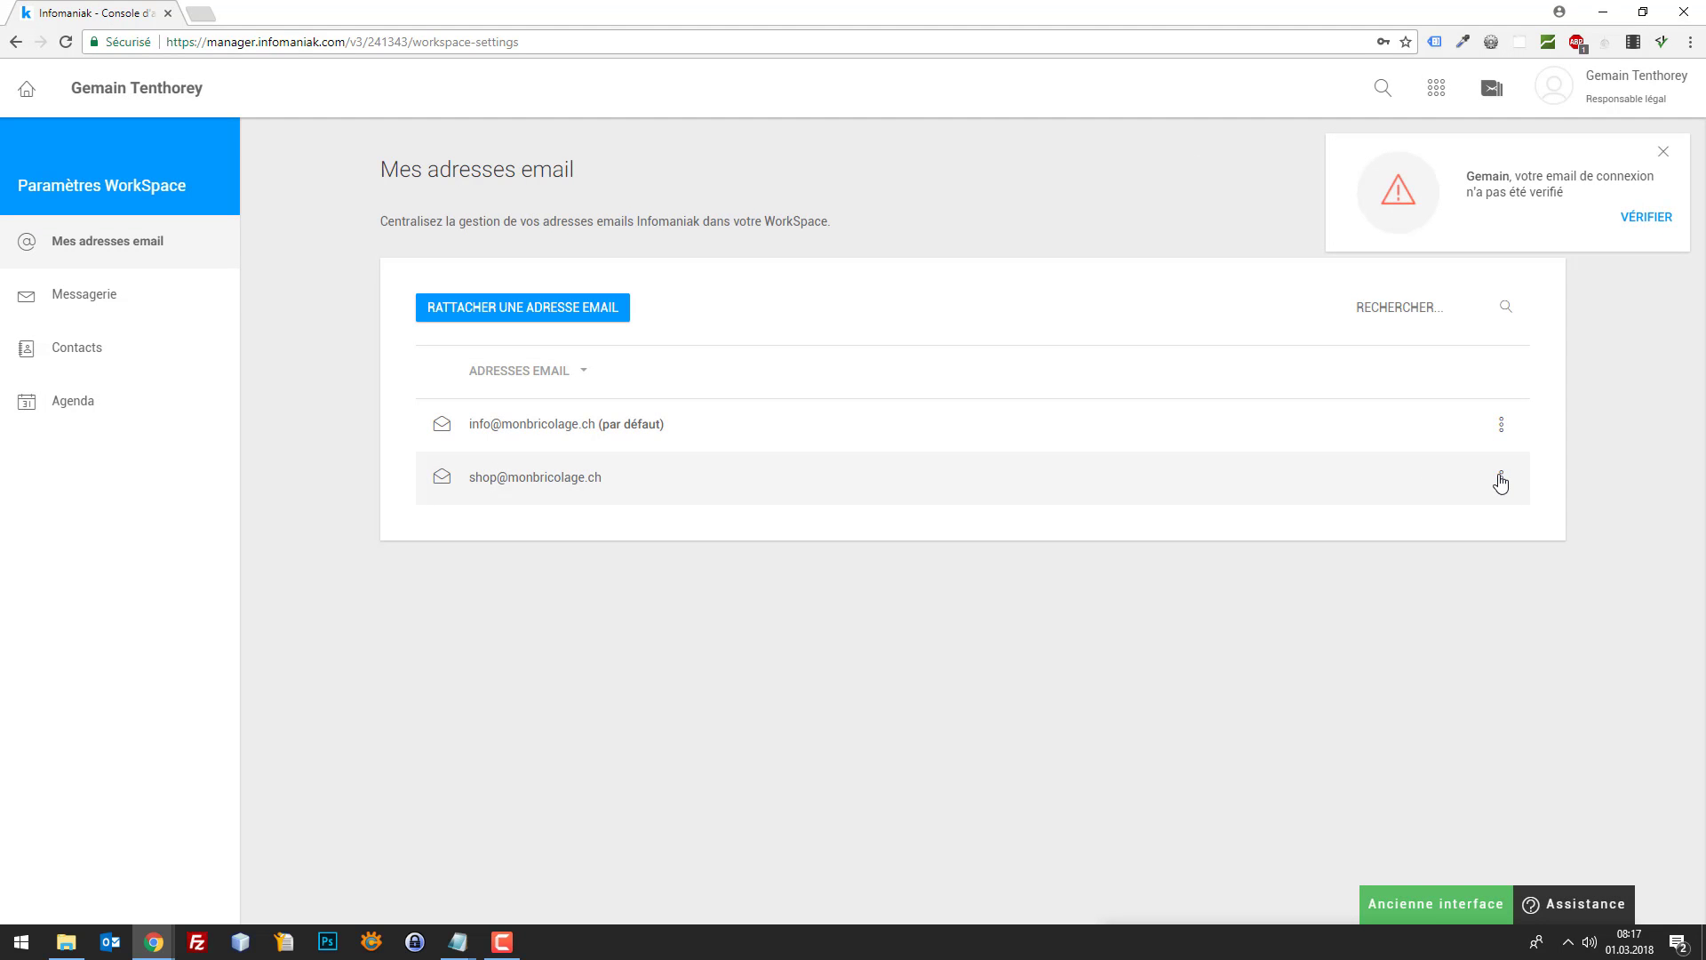
pyautogui.click(1501, 480)
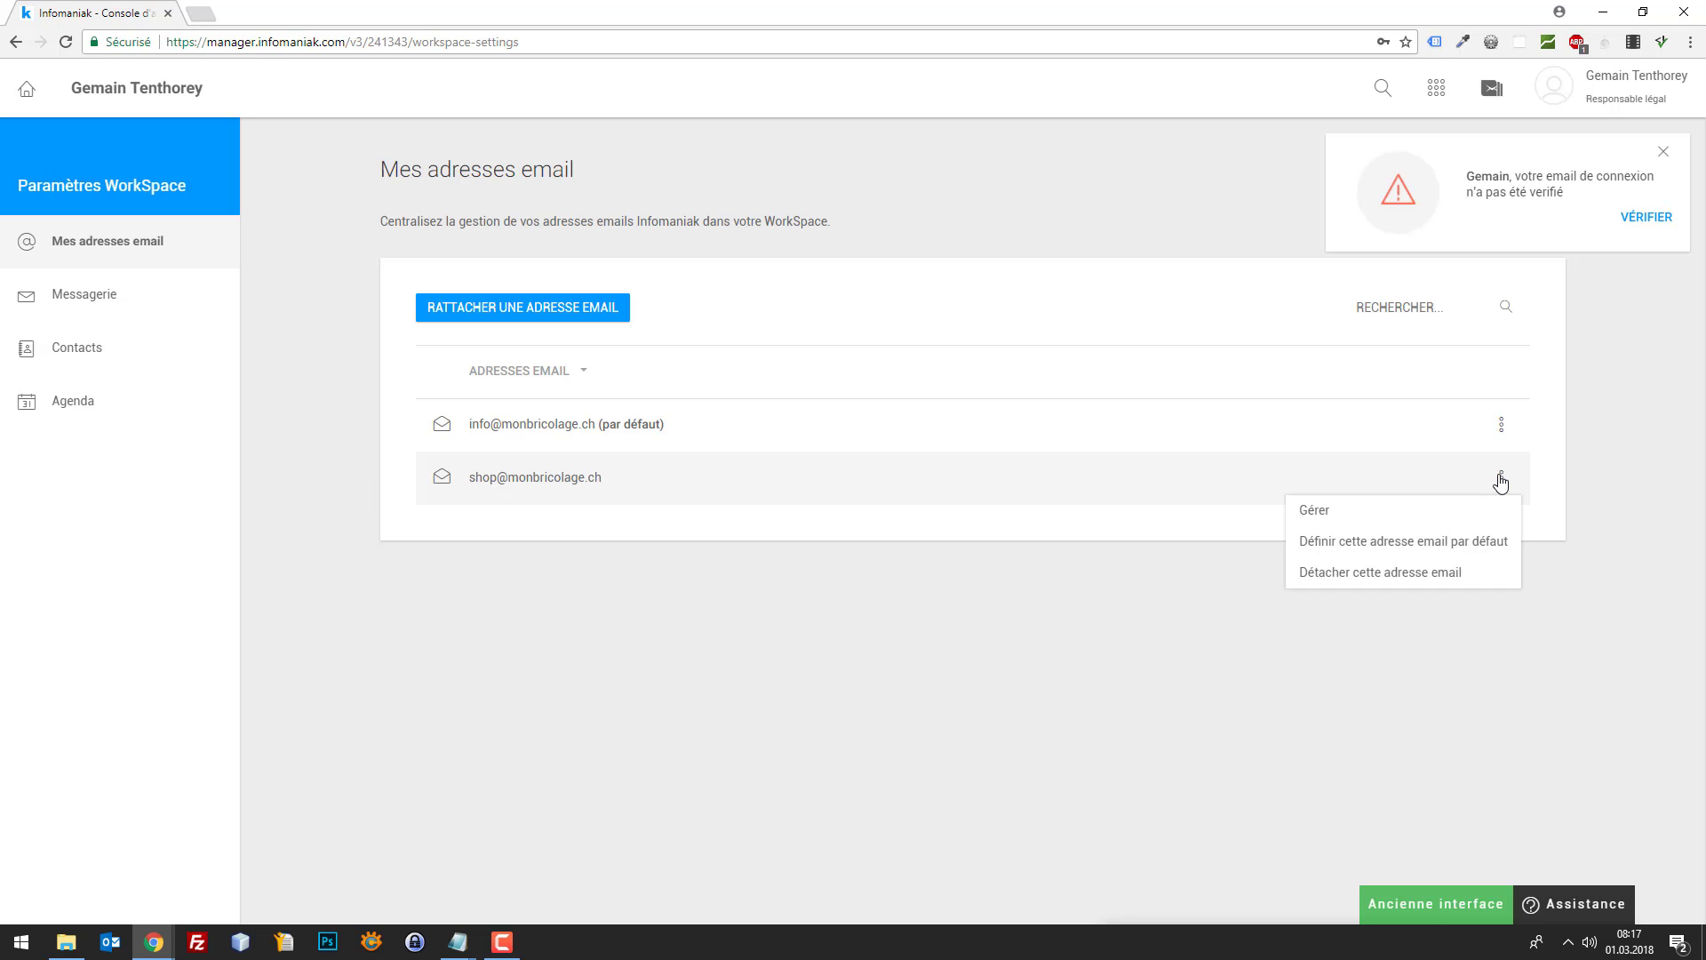
pyautogui.click(1063, 593)
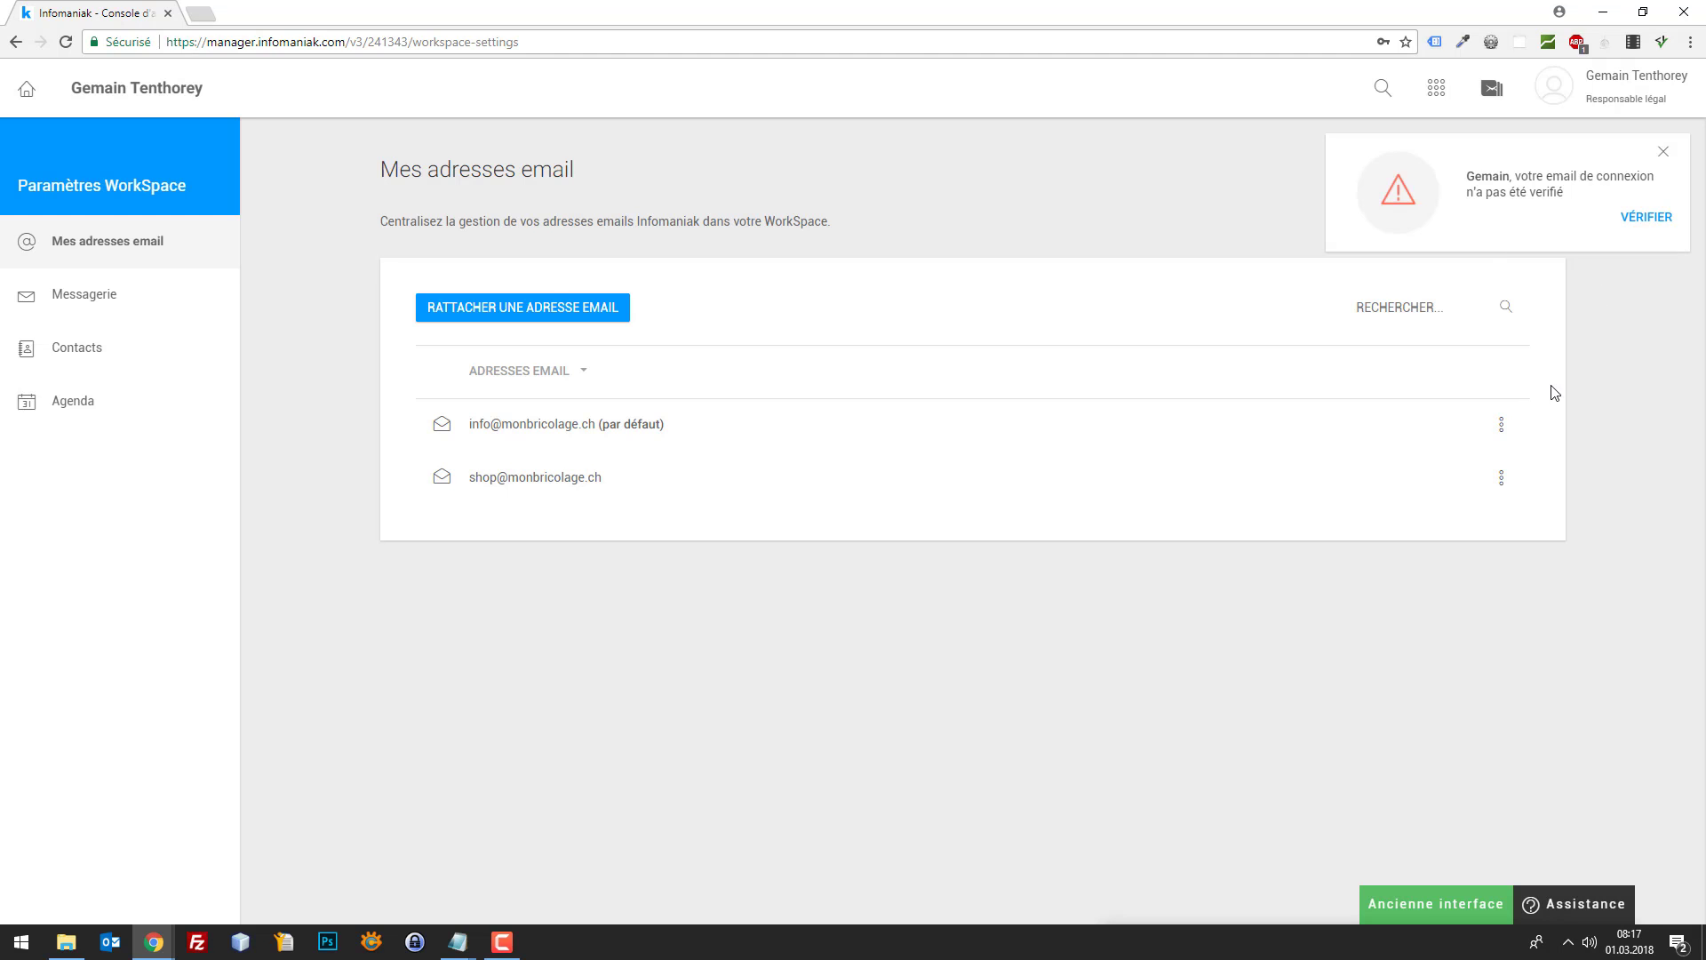
pyautogui.click(1660, 155)
pyautogui.click(512, 480)
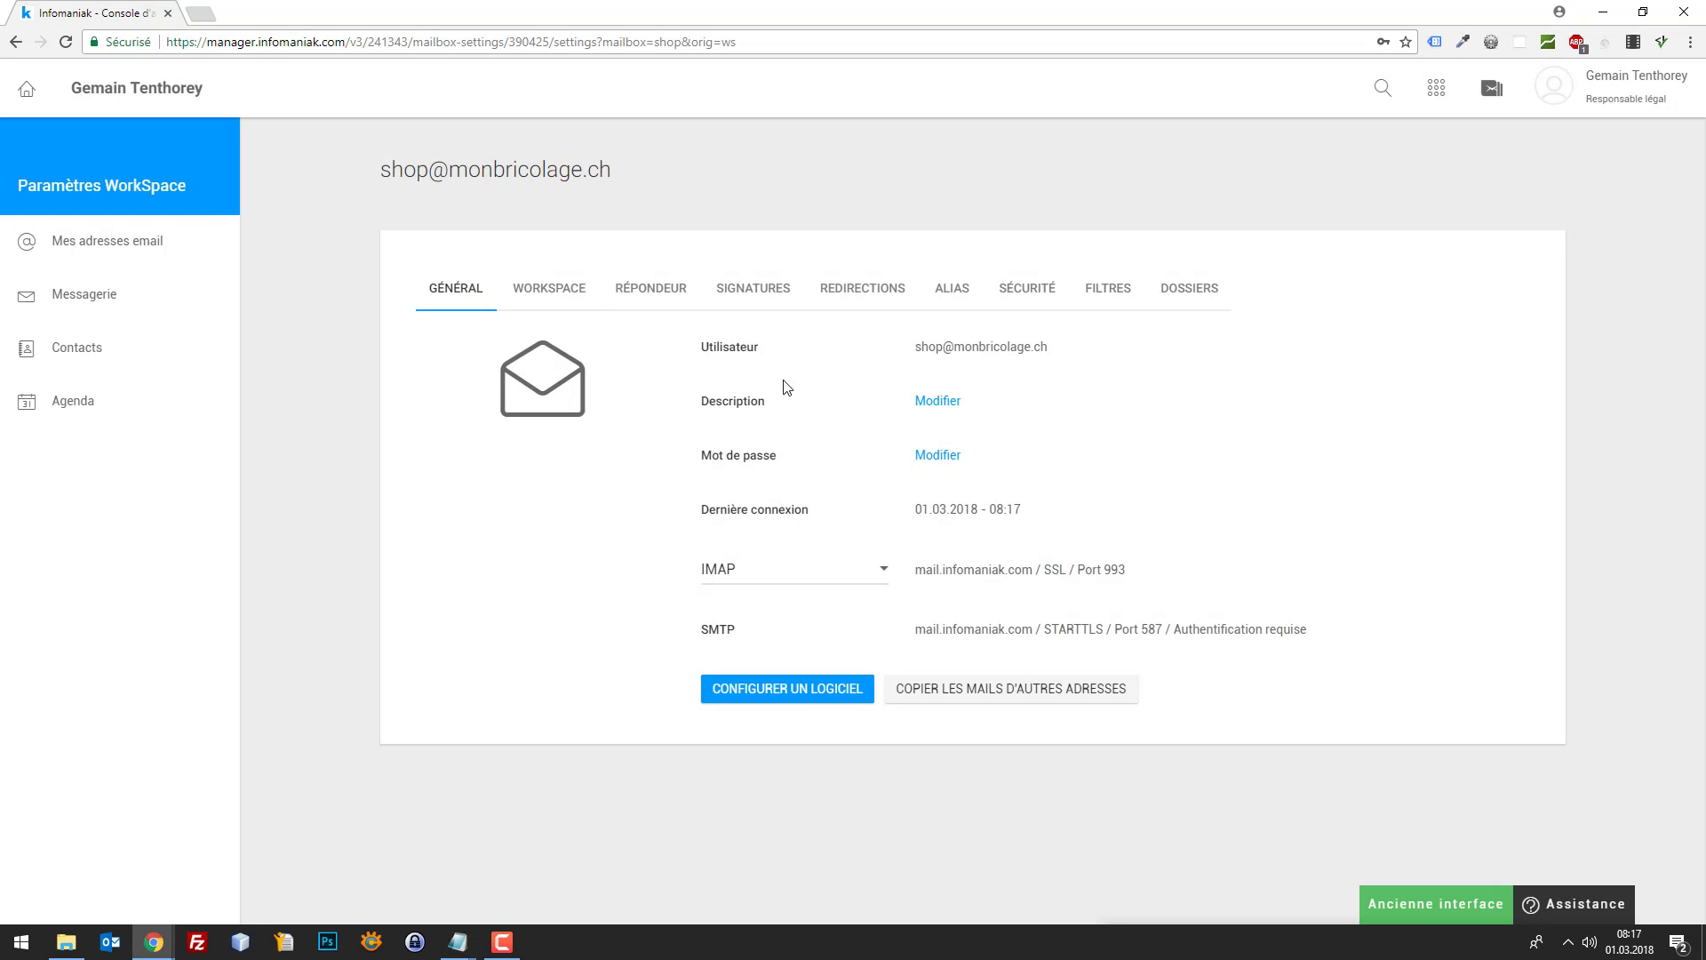
pyautogui.click(569, 286)
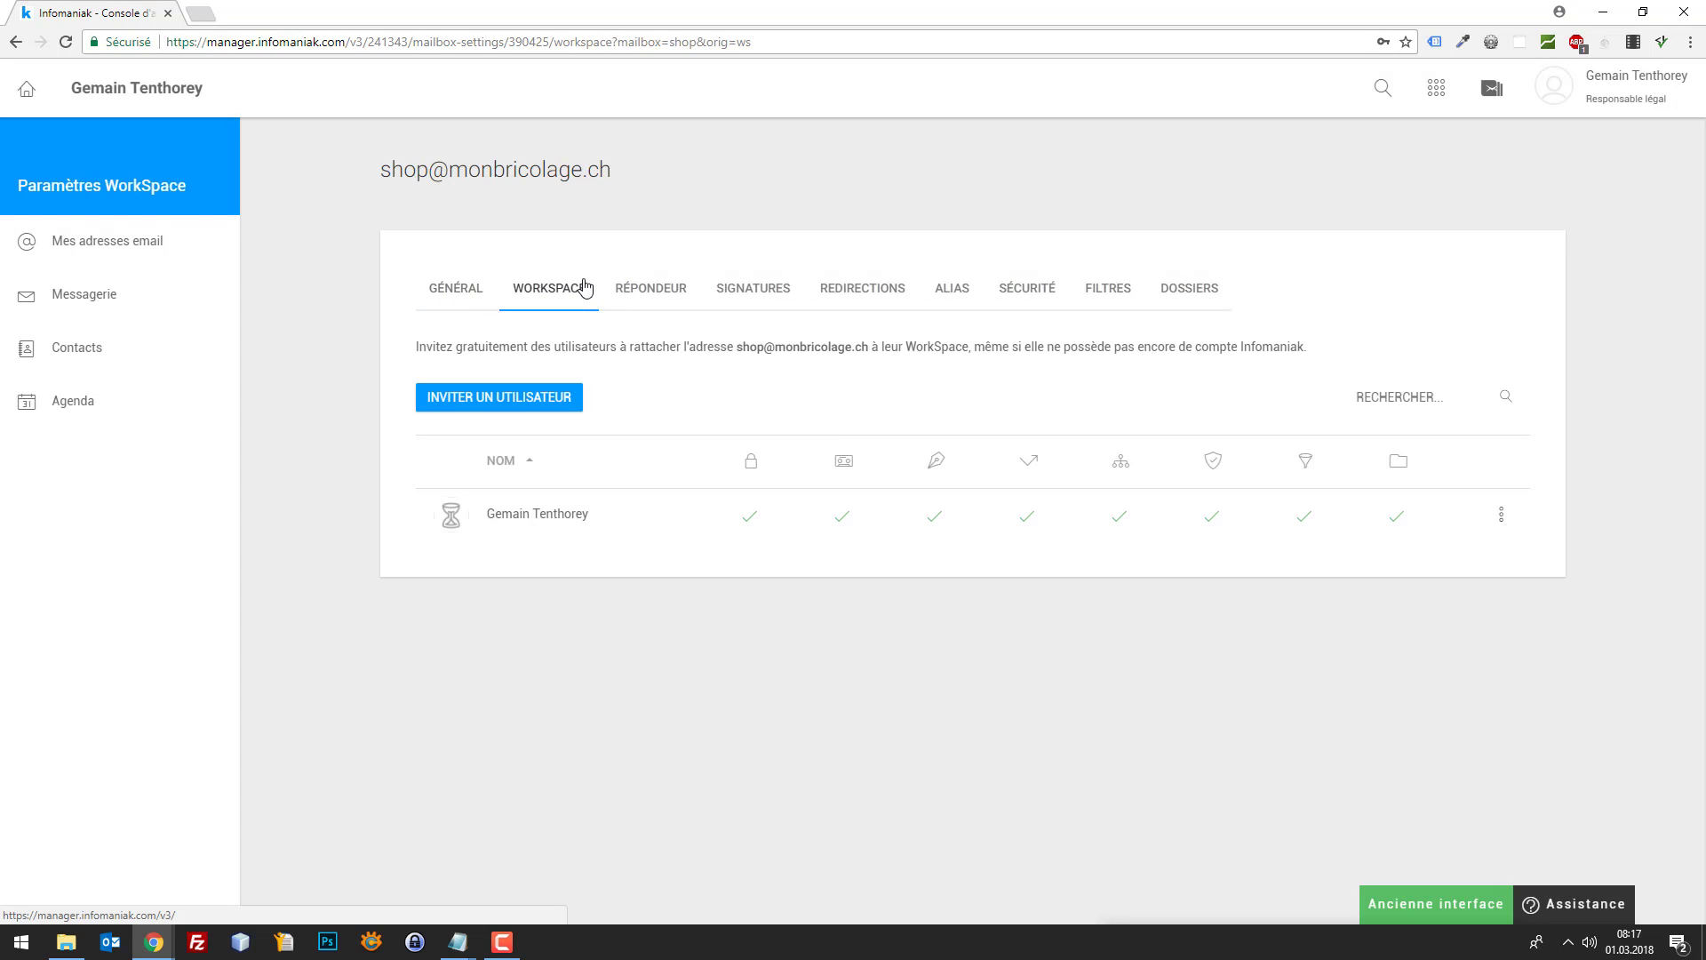
pyautogui.click(25, 96)
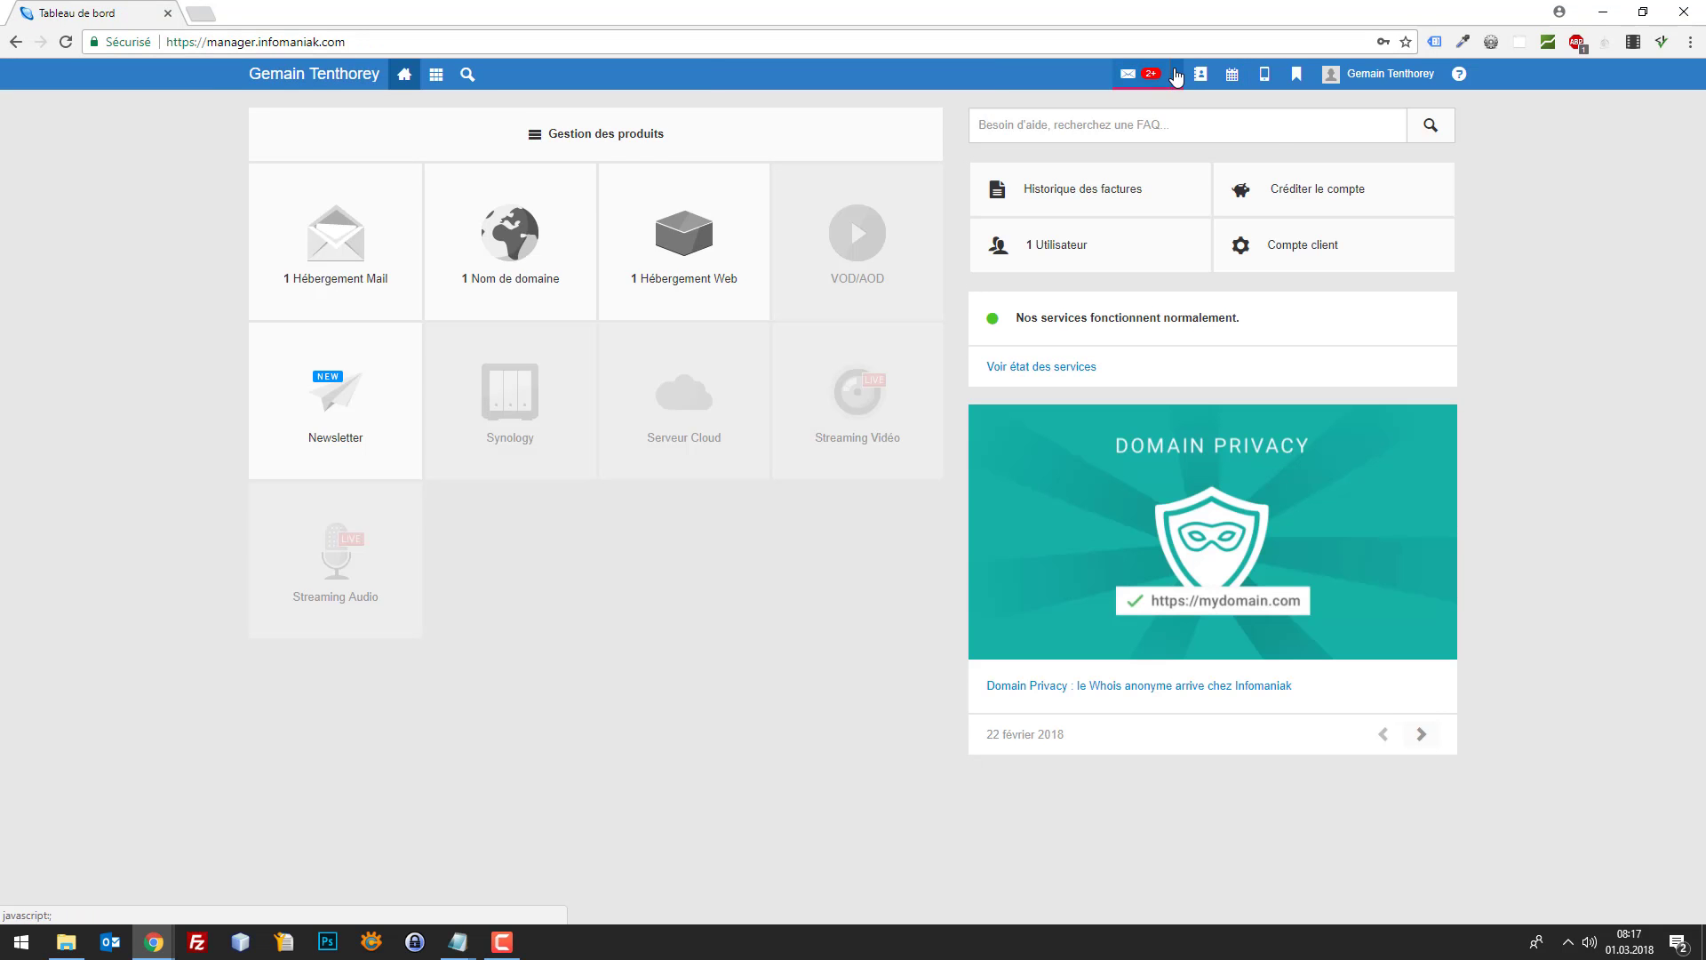
pyautogui.click(1179, 75)
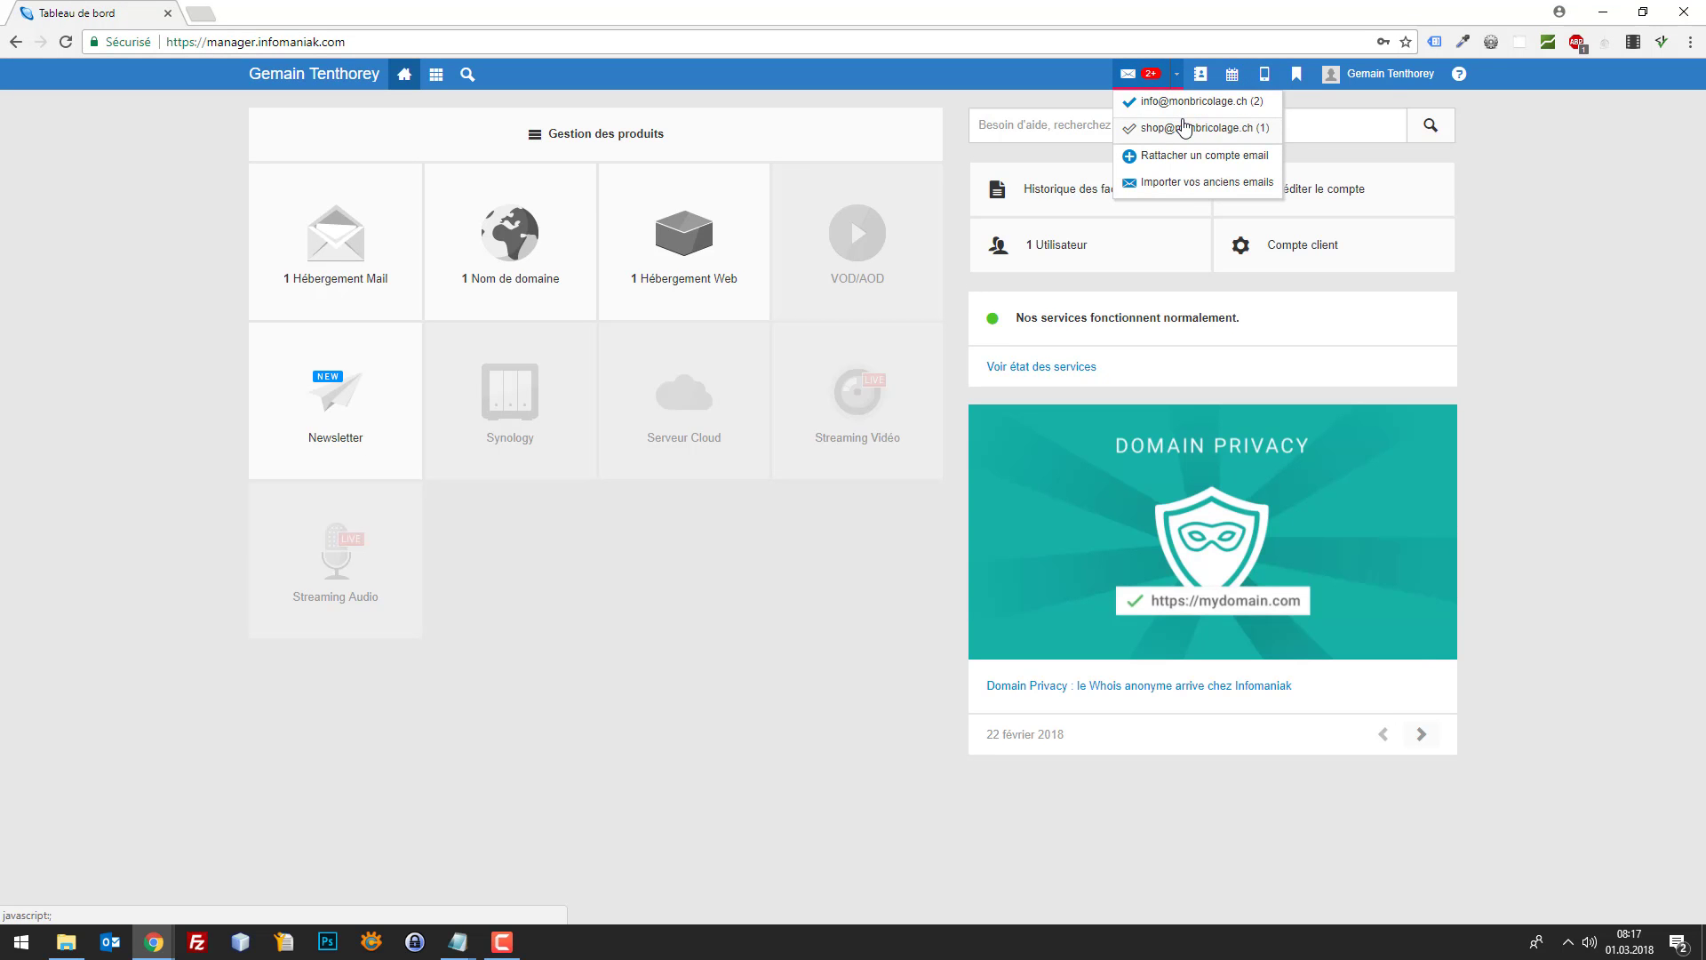
pyautogui.click(1184, 128)
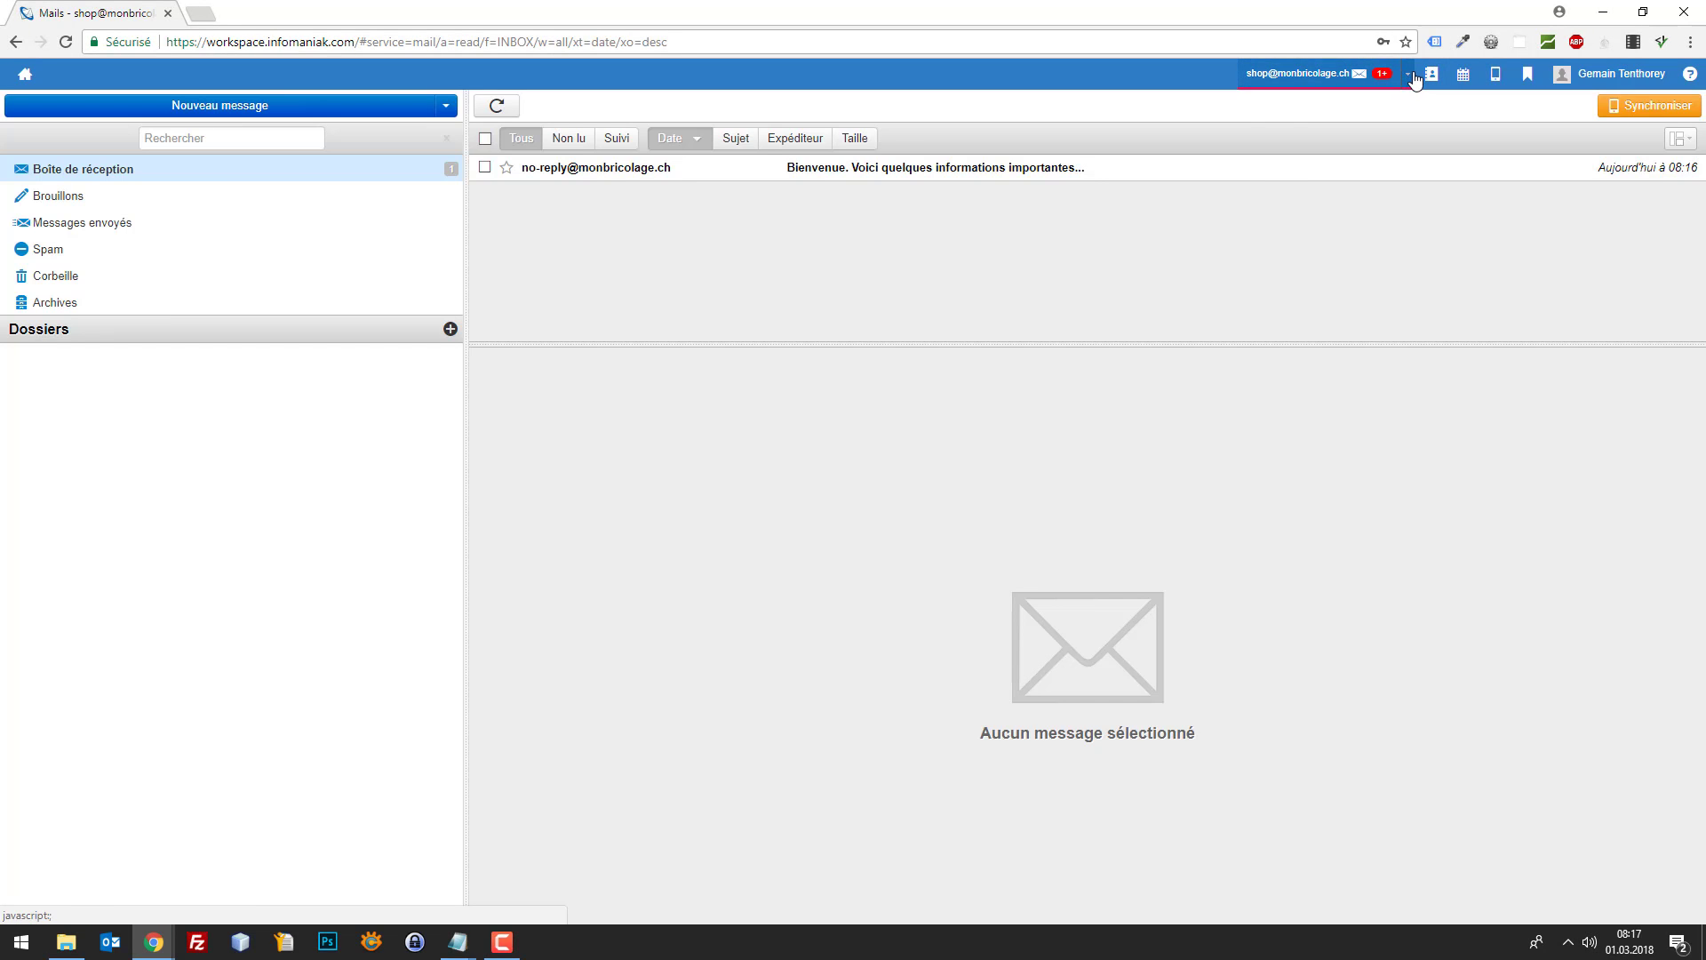
pyautogui.click(1408, 76)
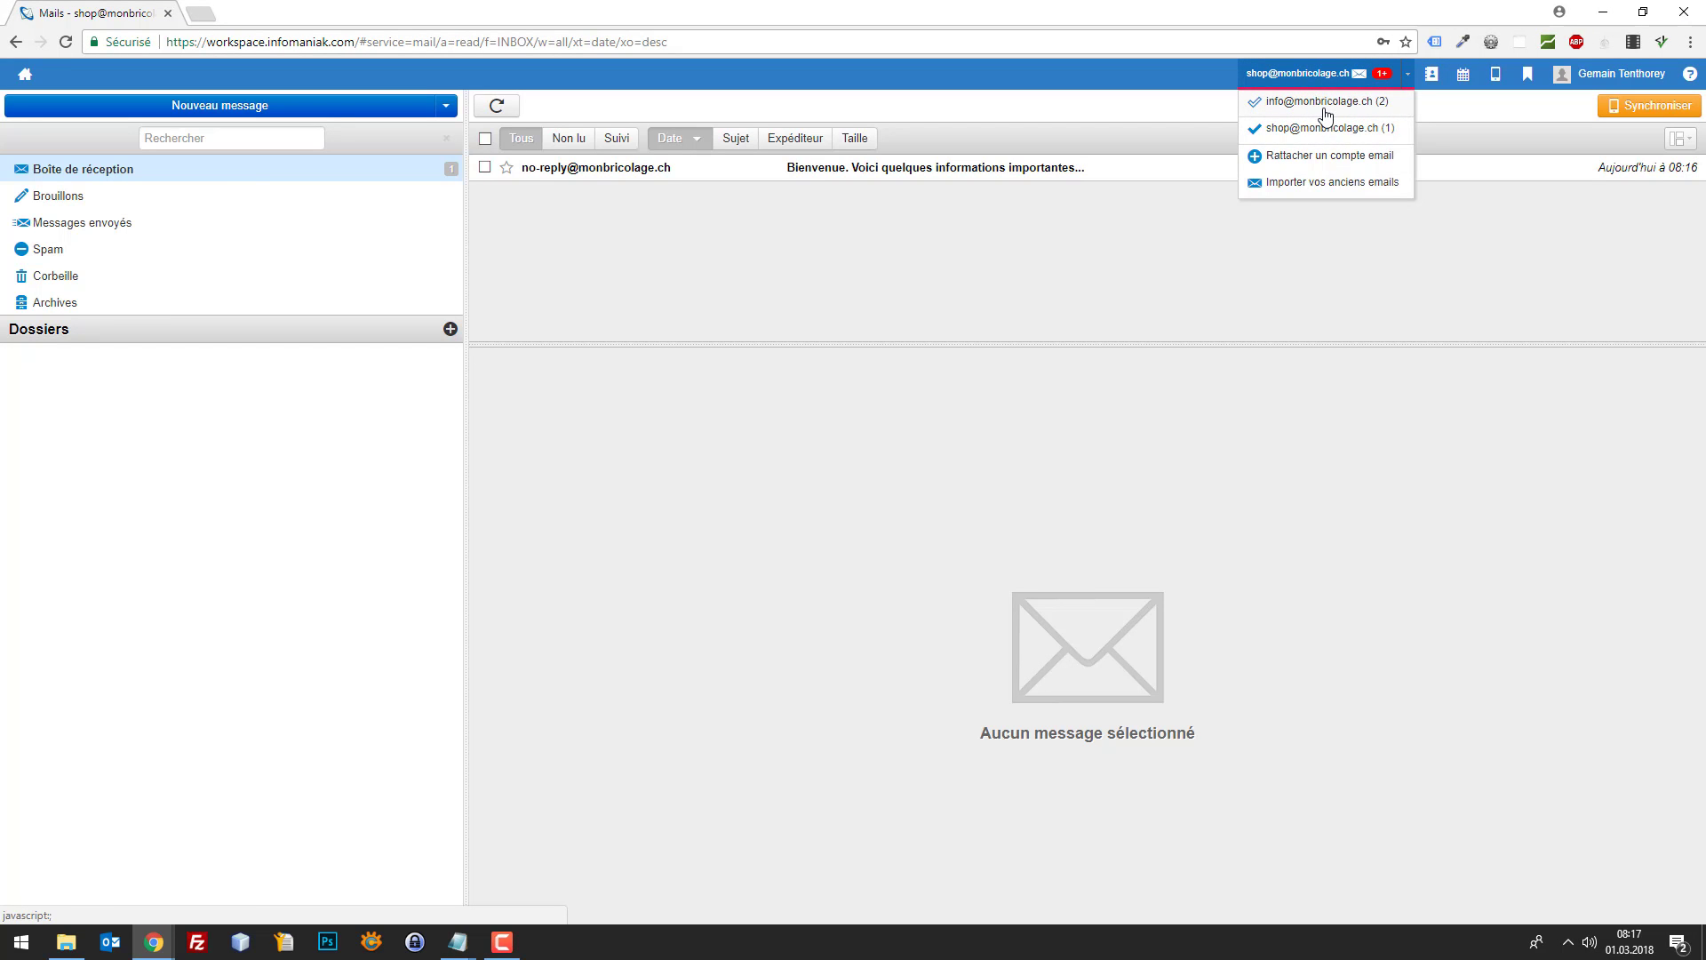
pyautogui.click(1332, 105)
pyautogui.click(1406, 77)
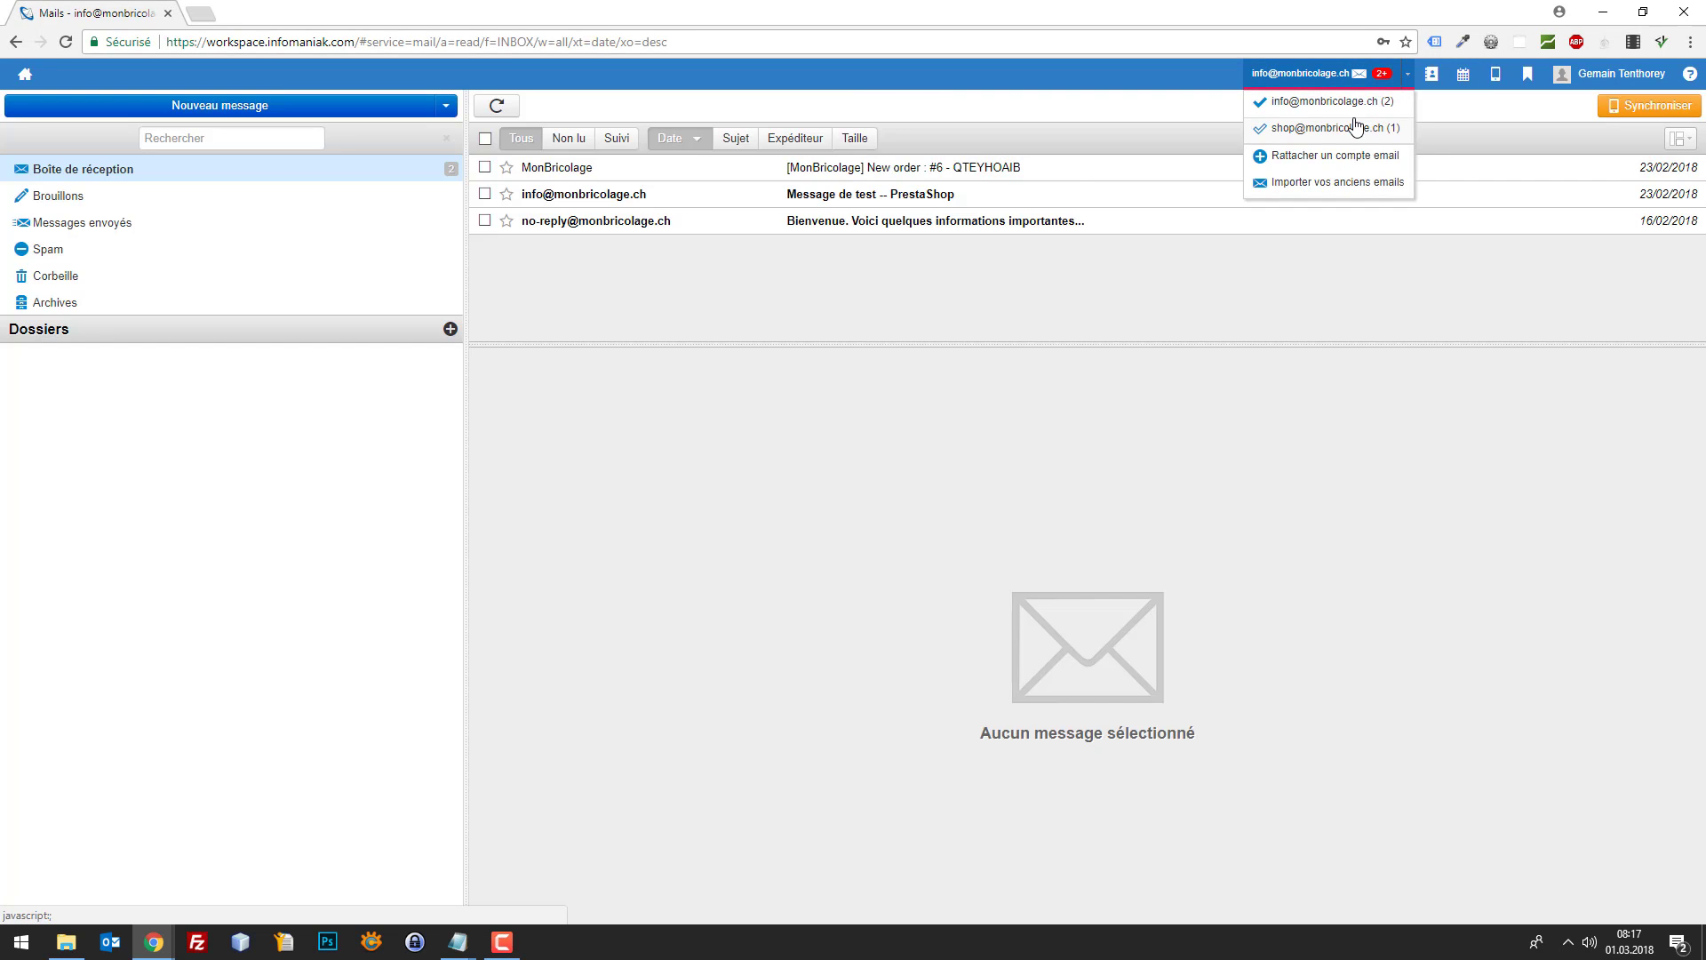
pyautogui.click(1353, 127)
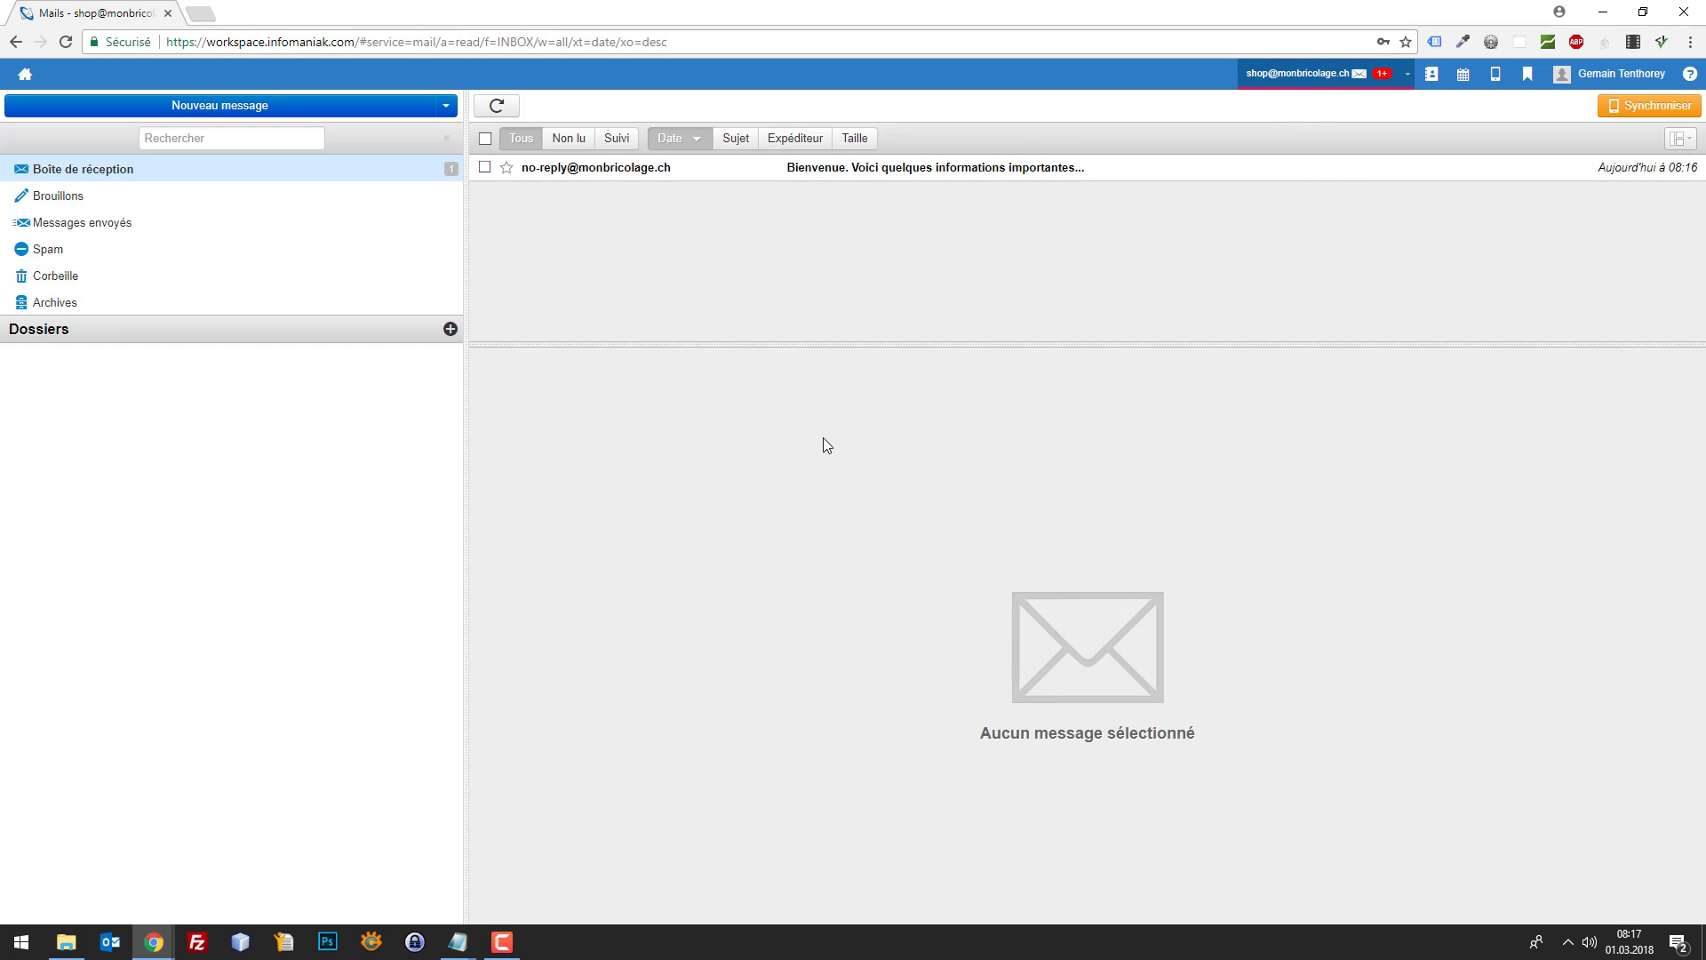
pyautogui.click(28, 75)
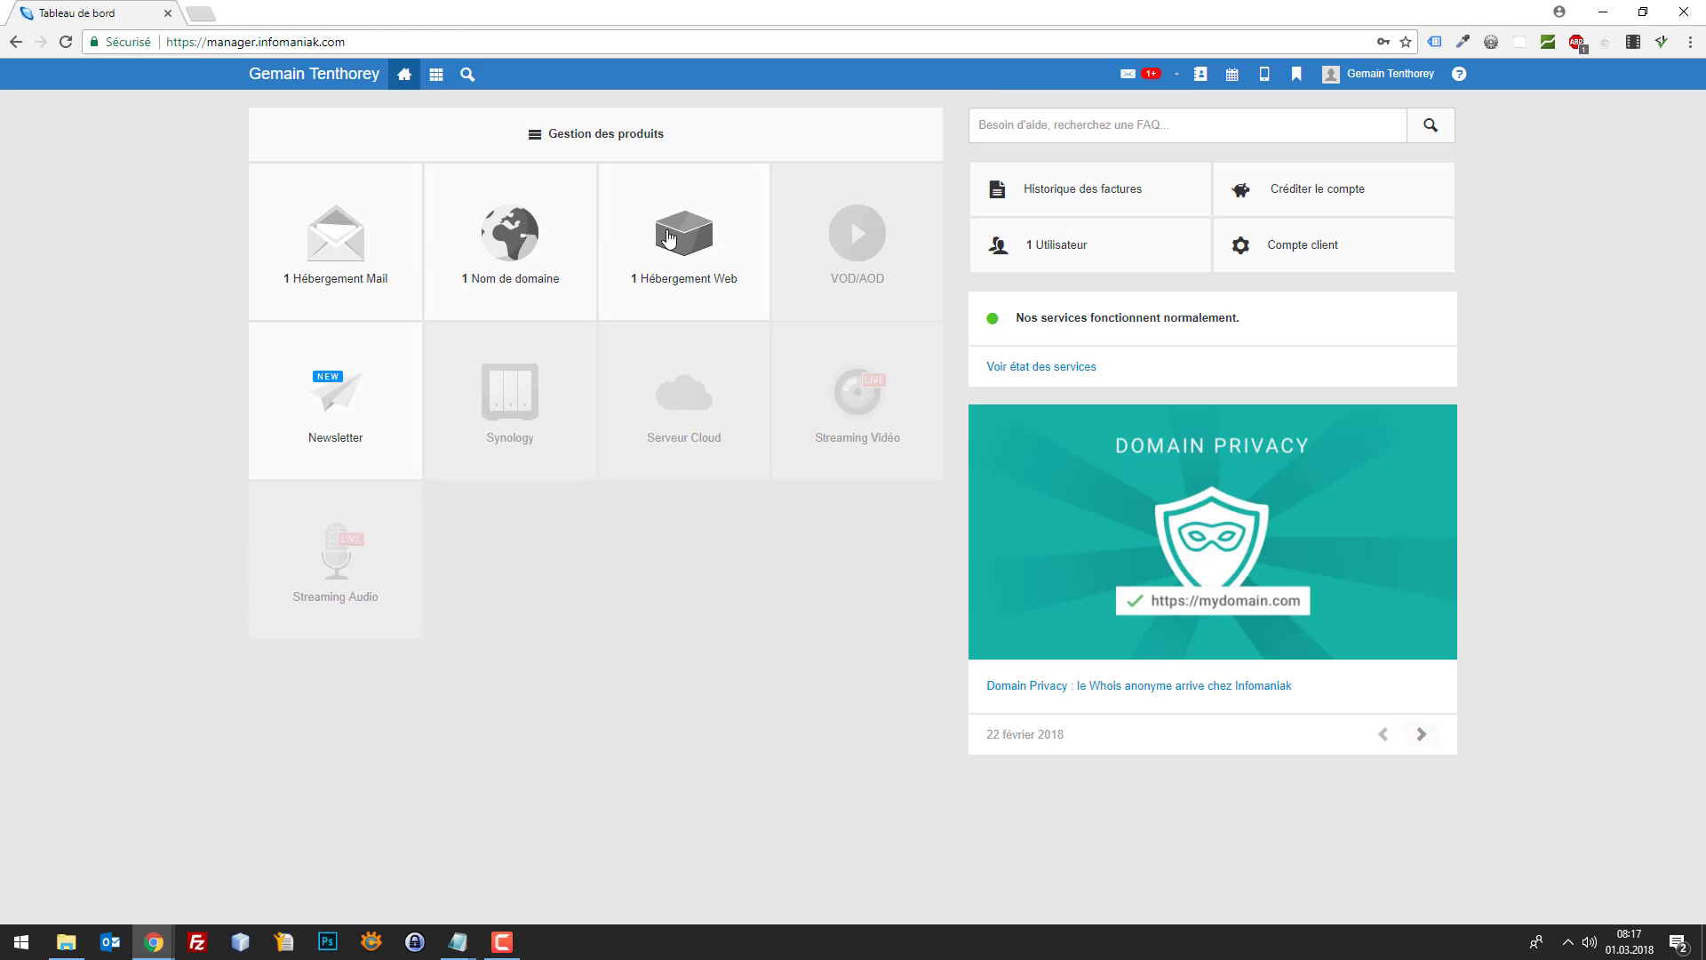
# - Open the shop mailbox on monbricolage.ch and browse its auto-responder and signature tabs
pyautogui.click(365, 229)
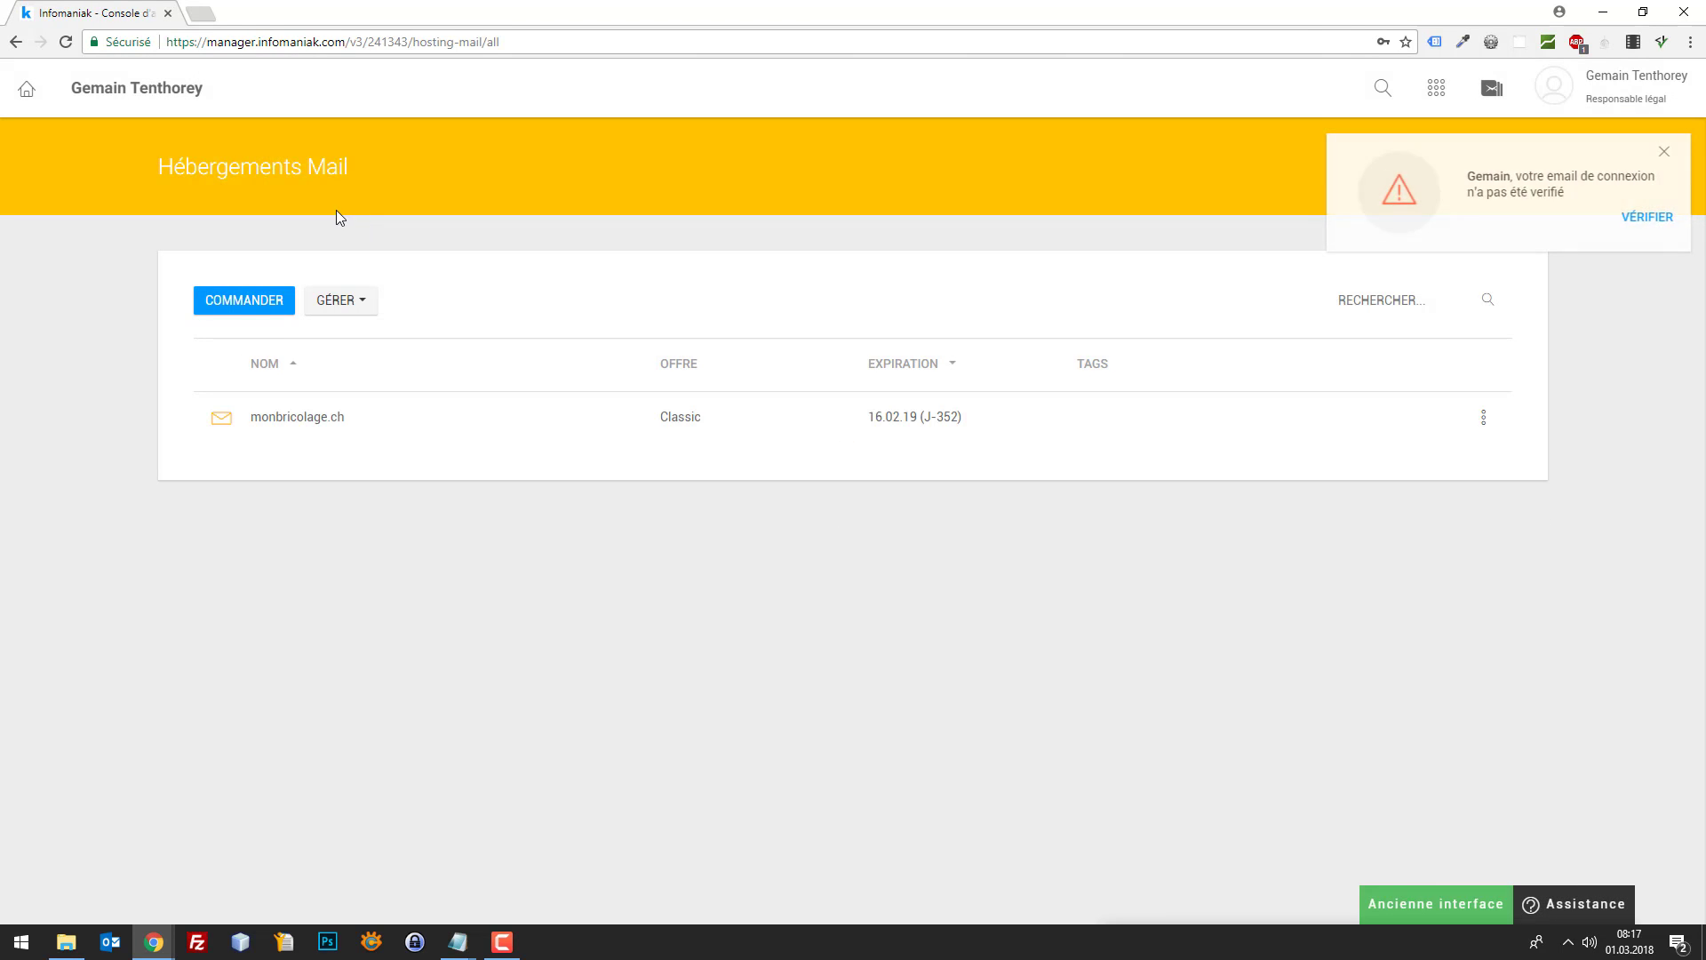
pyautogui.click(305, 413)
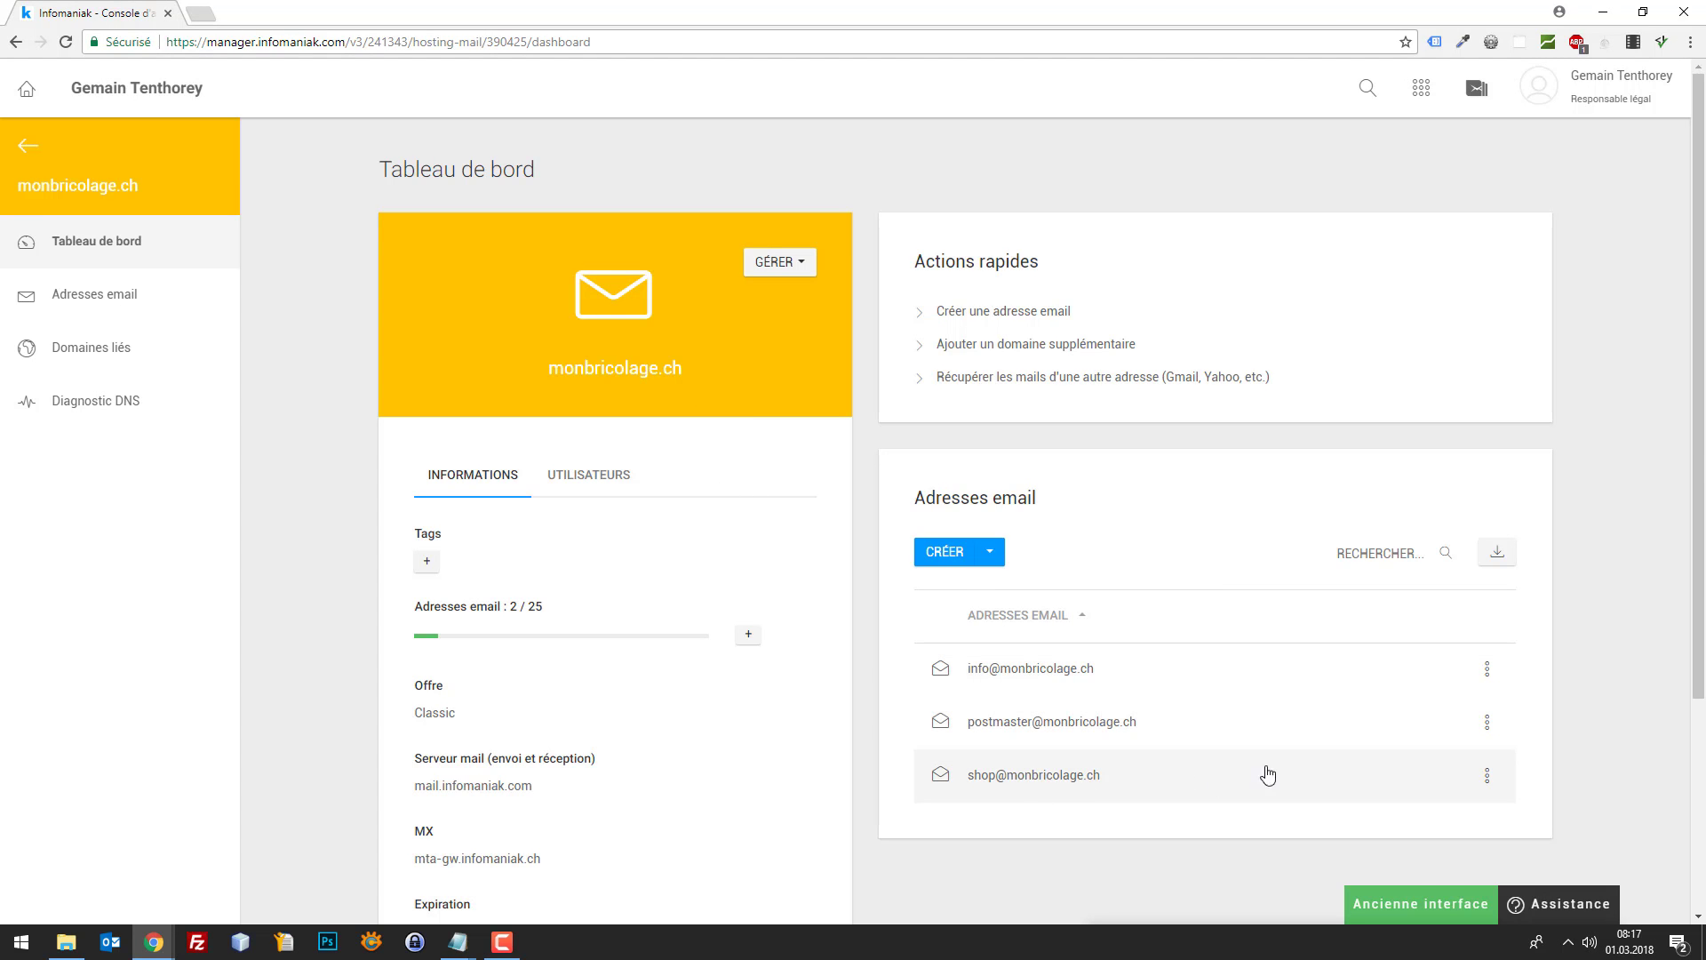
pyautogui.click(1313, 775)
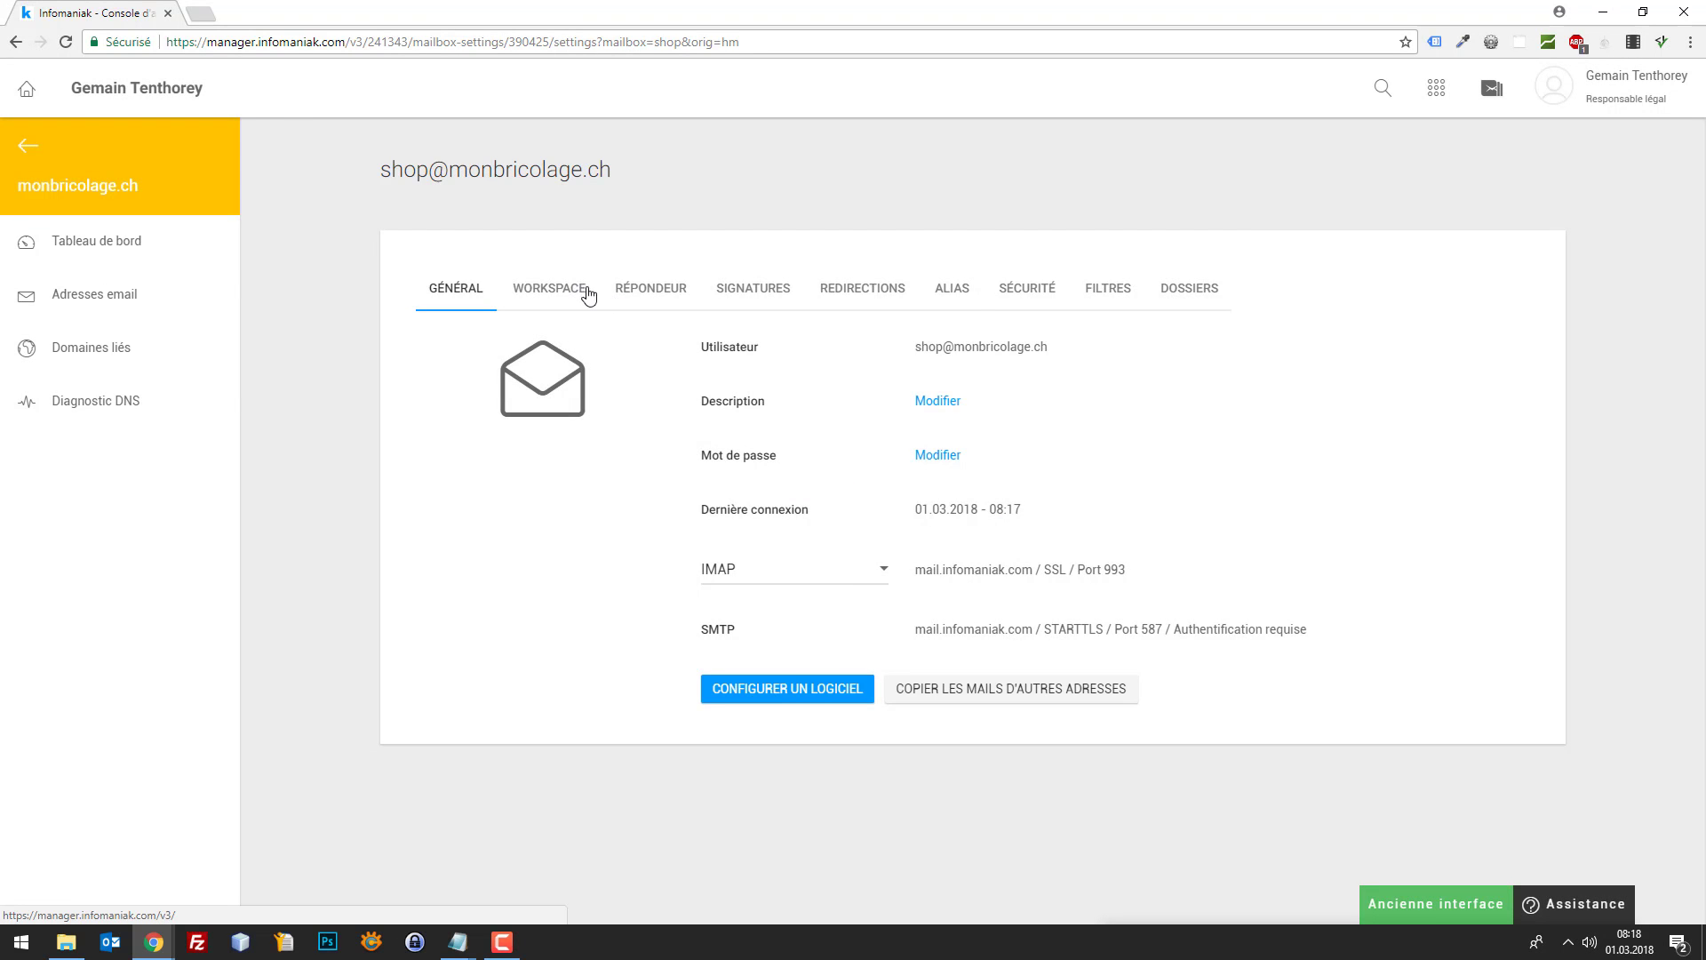
pyautogui.click(654, 288)
pyautogui.click(800, 288)
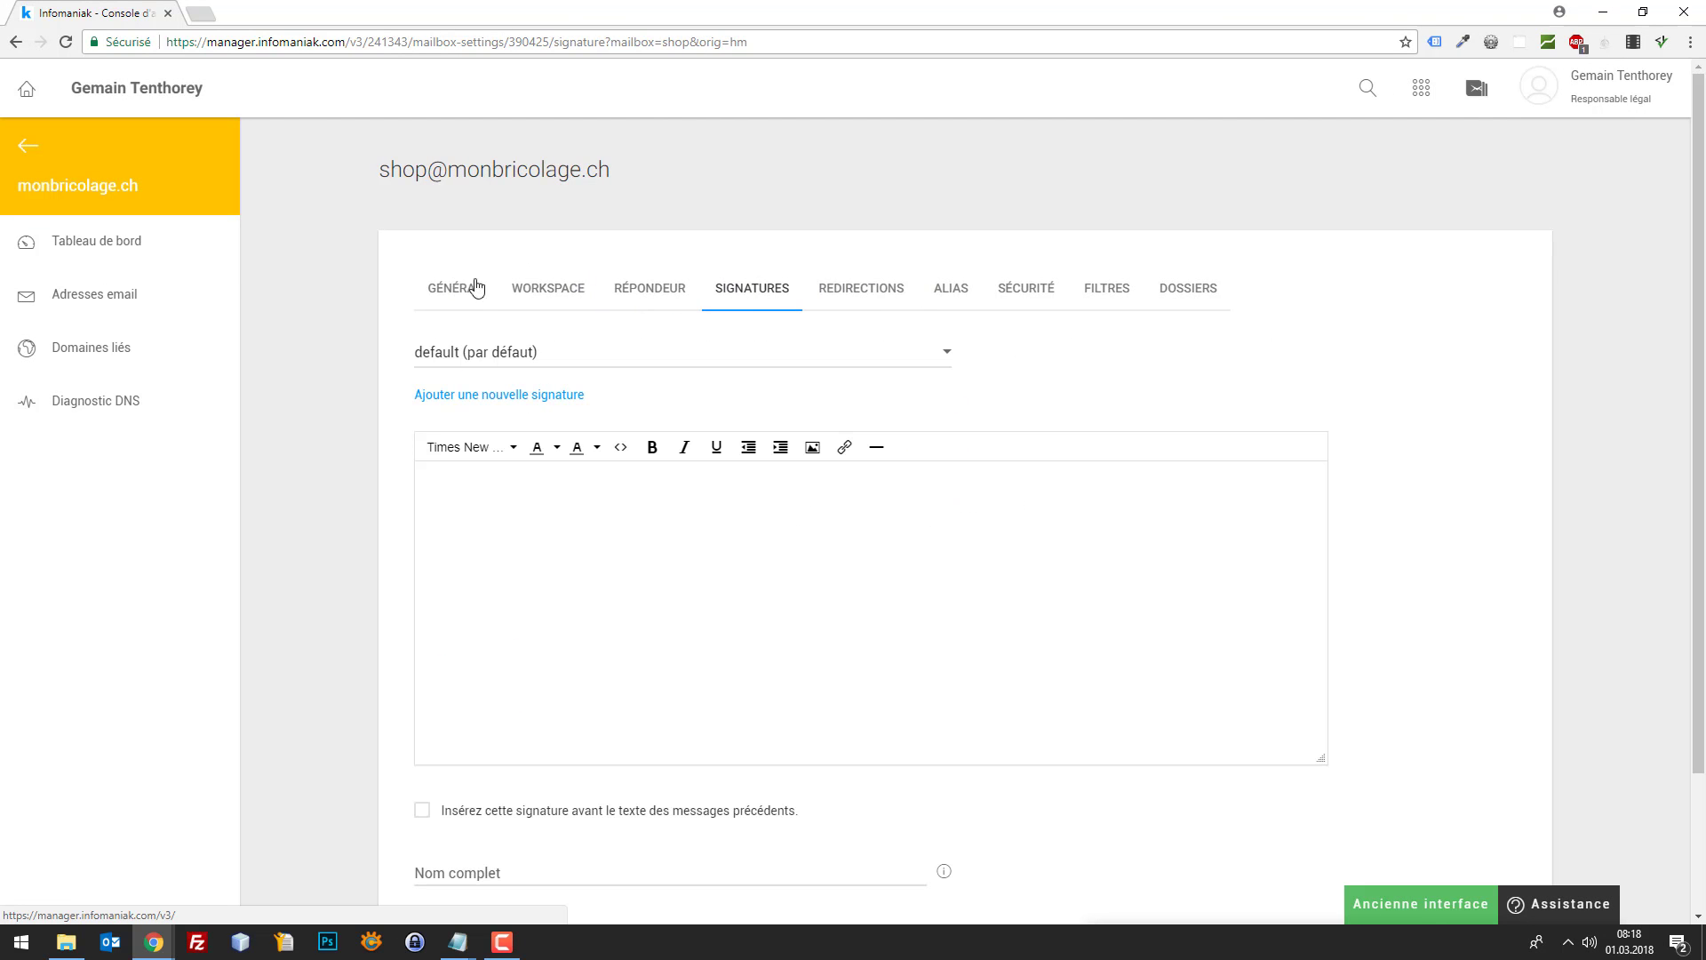
pyautogui.click(463, 293)
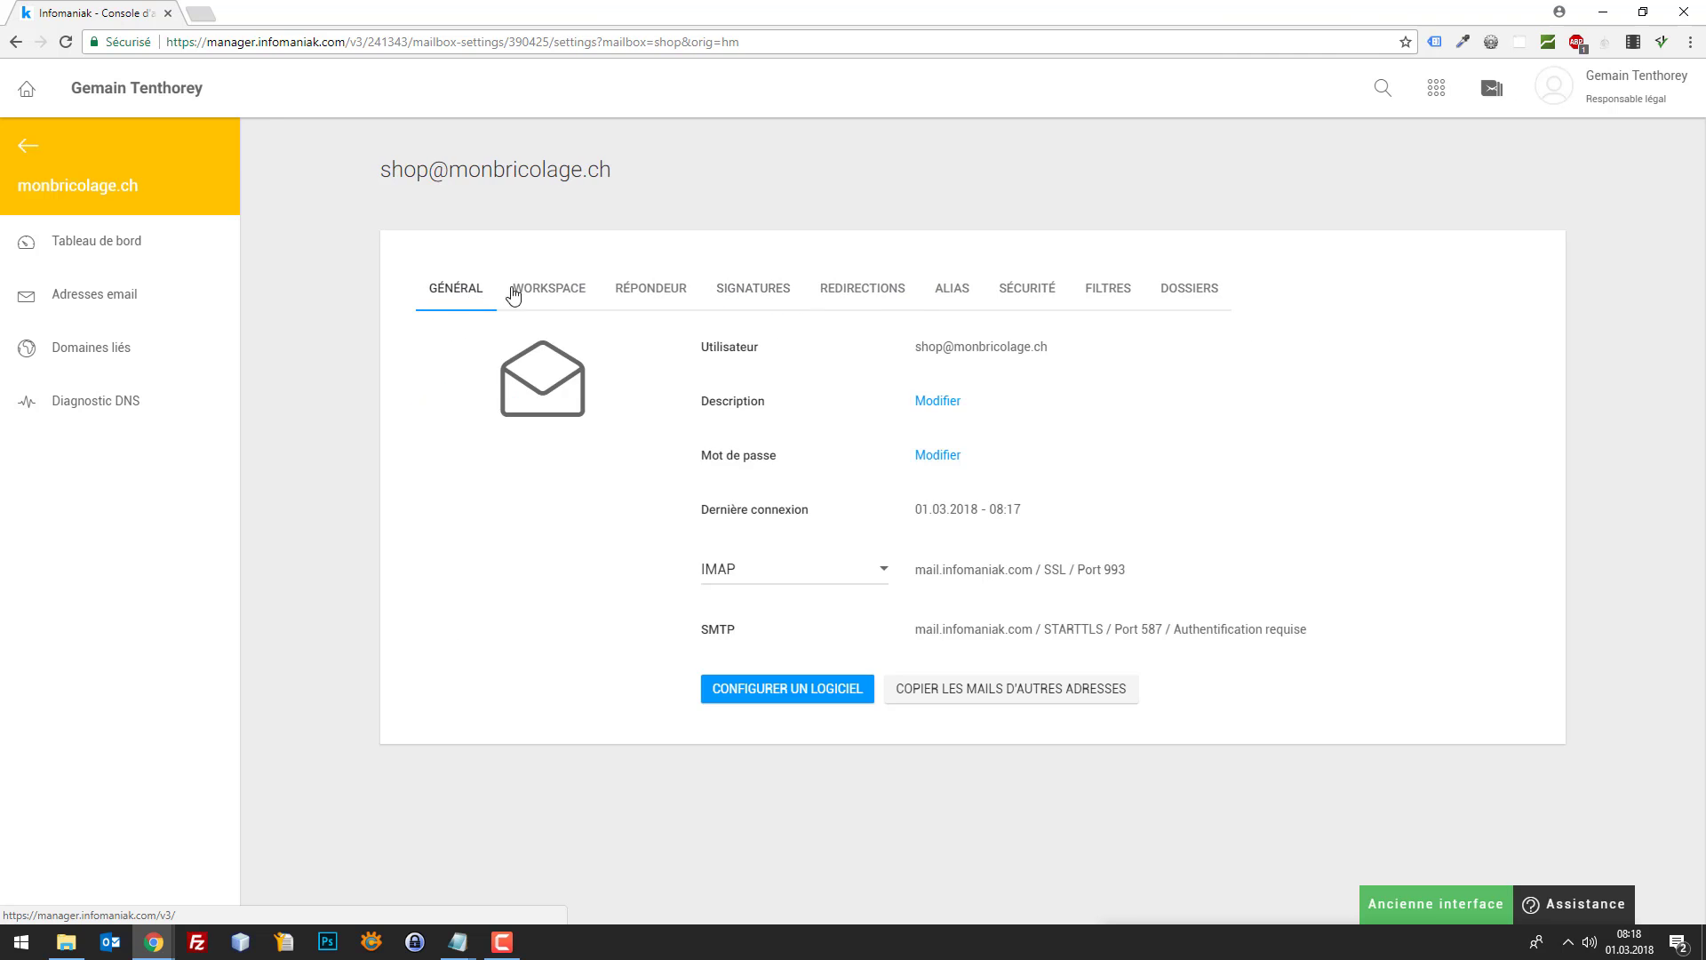
# - View and close the mail client configuration help, then go back to the mail hosting list
pyautogui.click(811, 688)
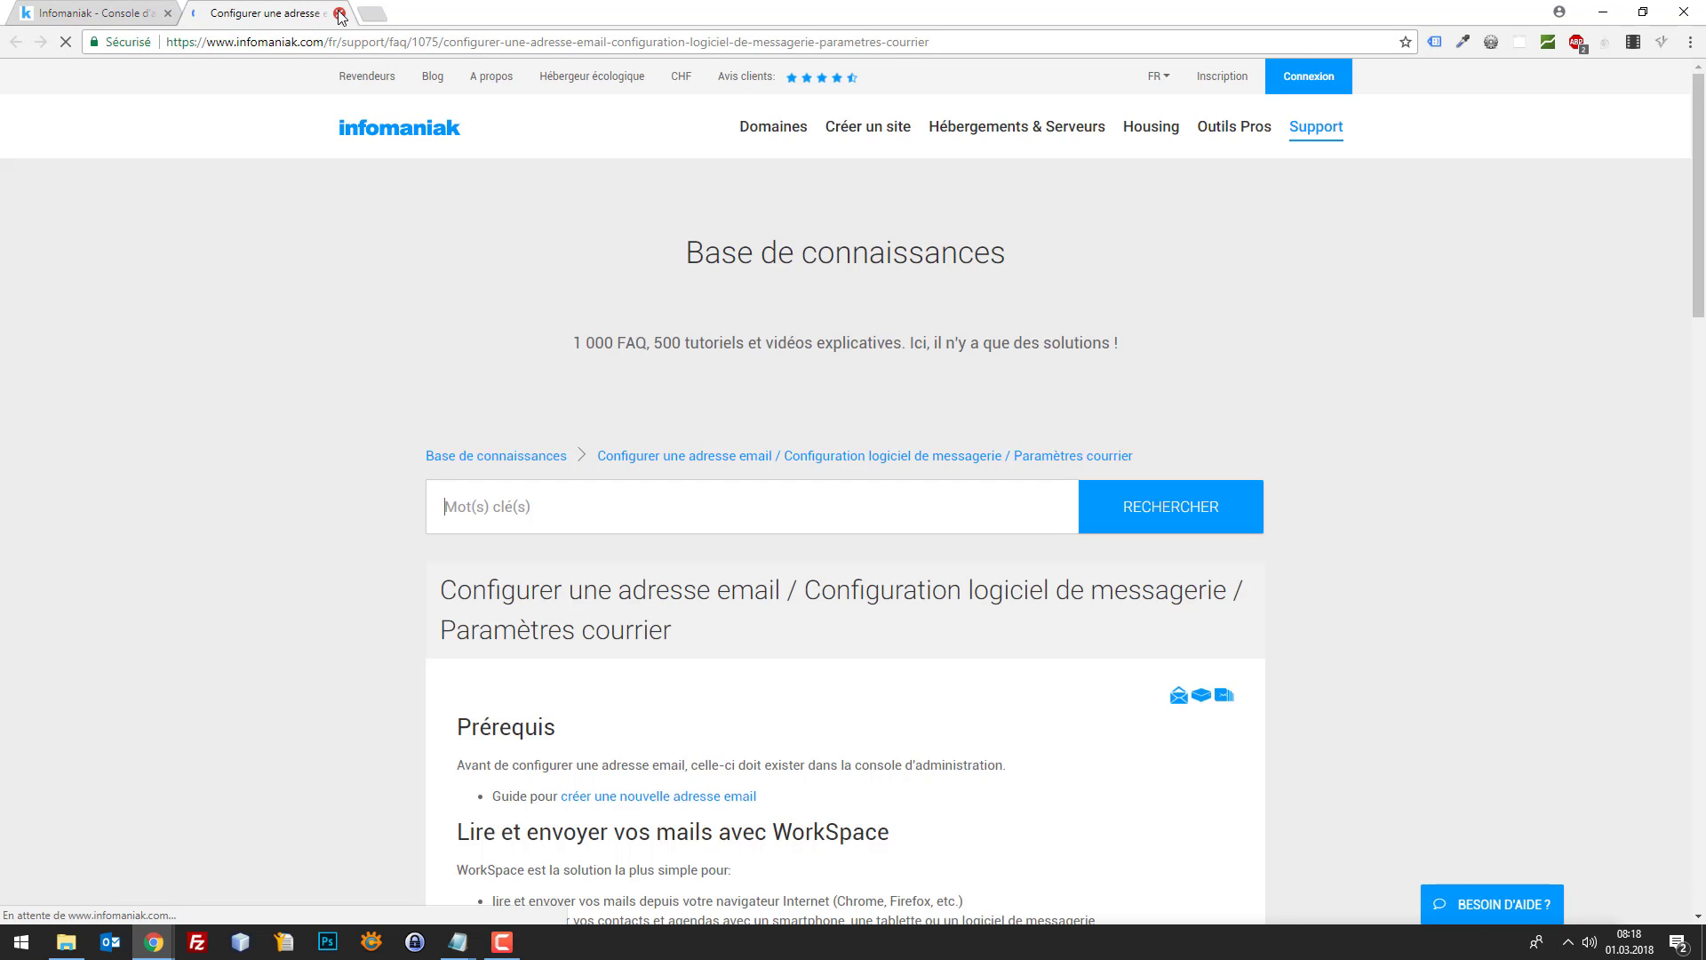
pyautogui.click(338, 12)
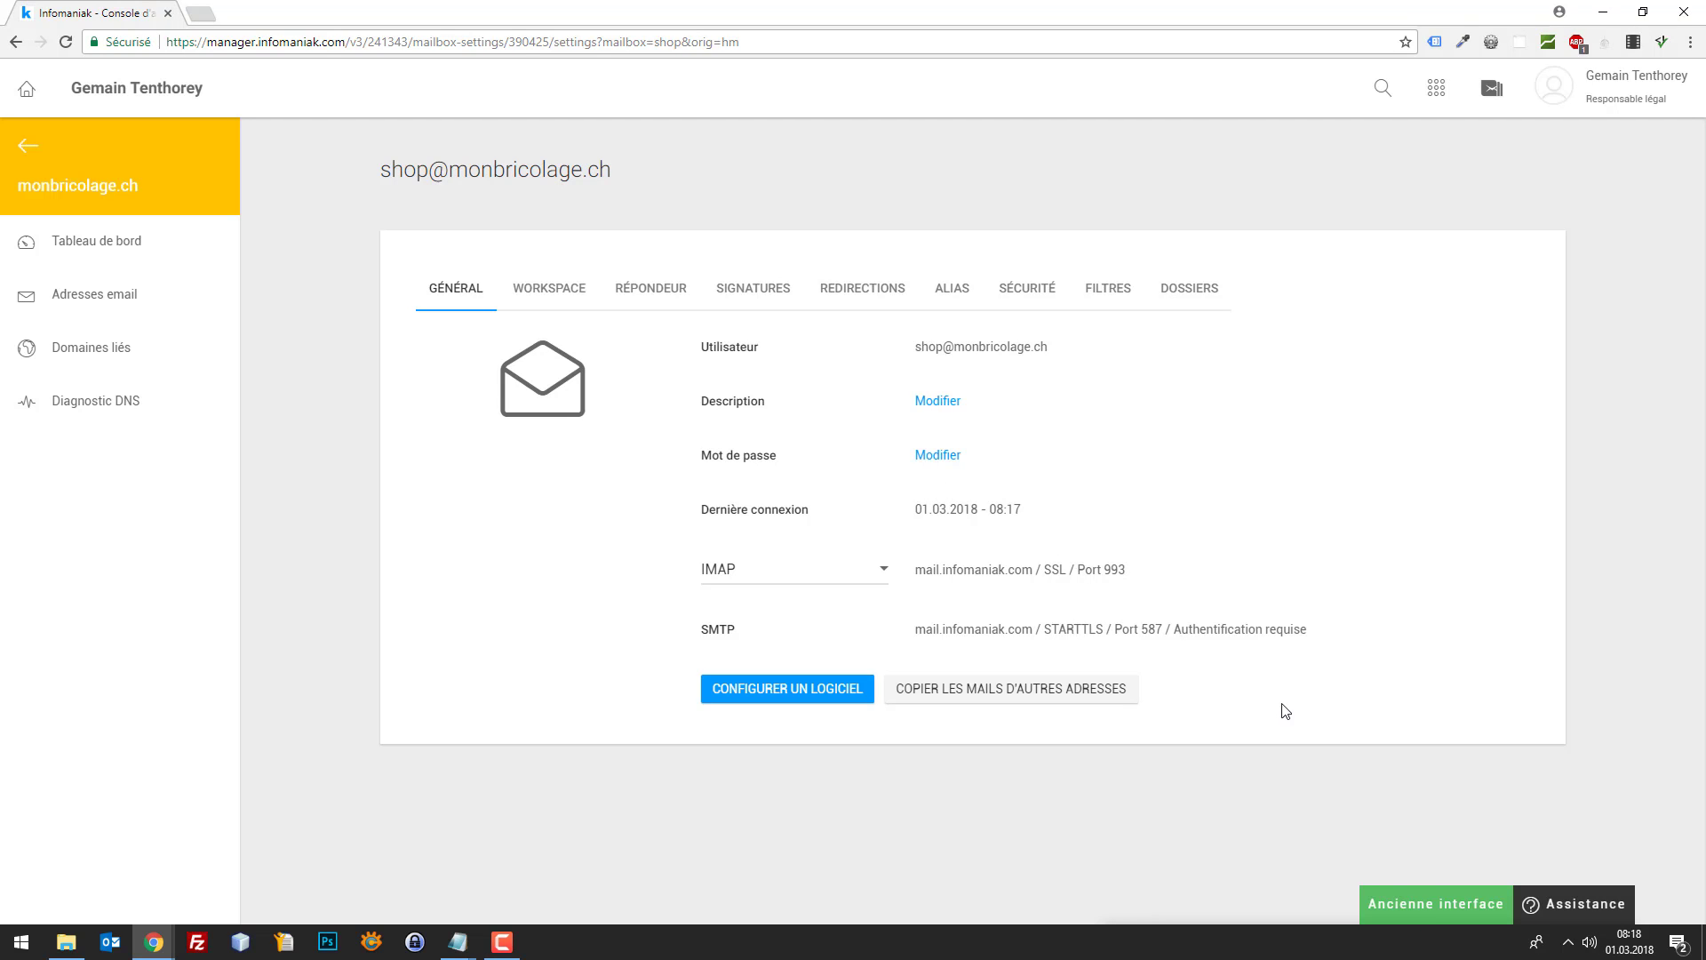
pyautogui.click(21, 148)
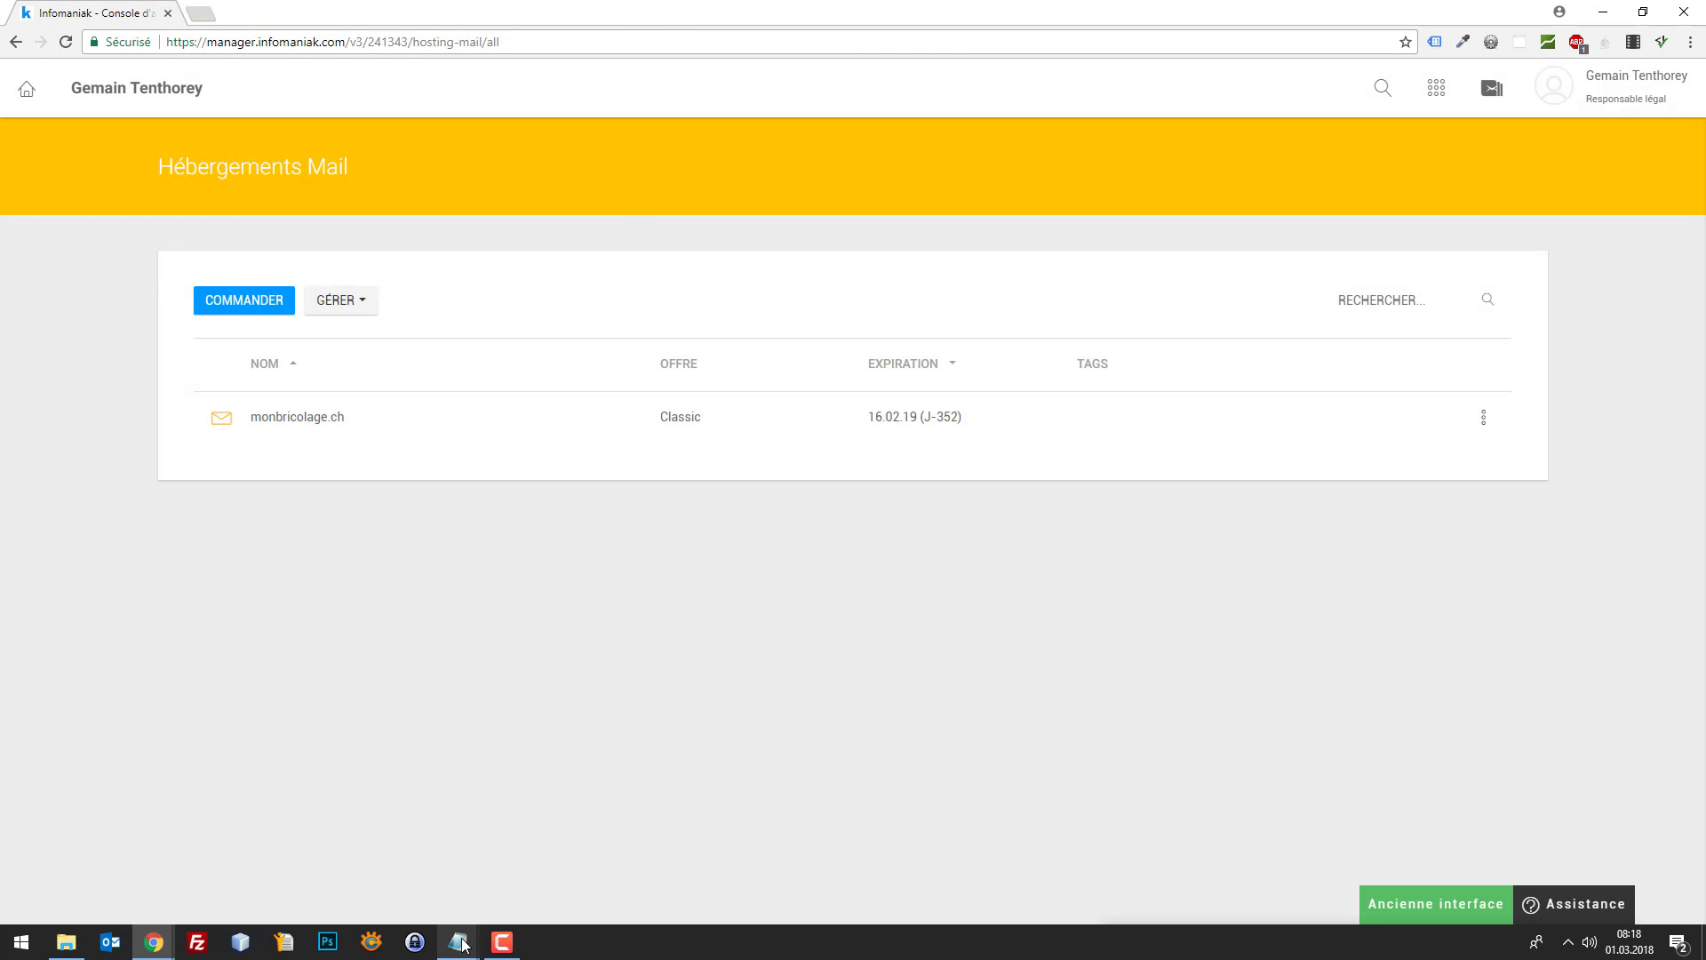
pyautogui.moveTo(457, 942)
pyautogui.click(380, 887)
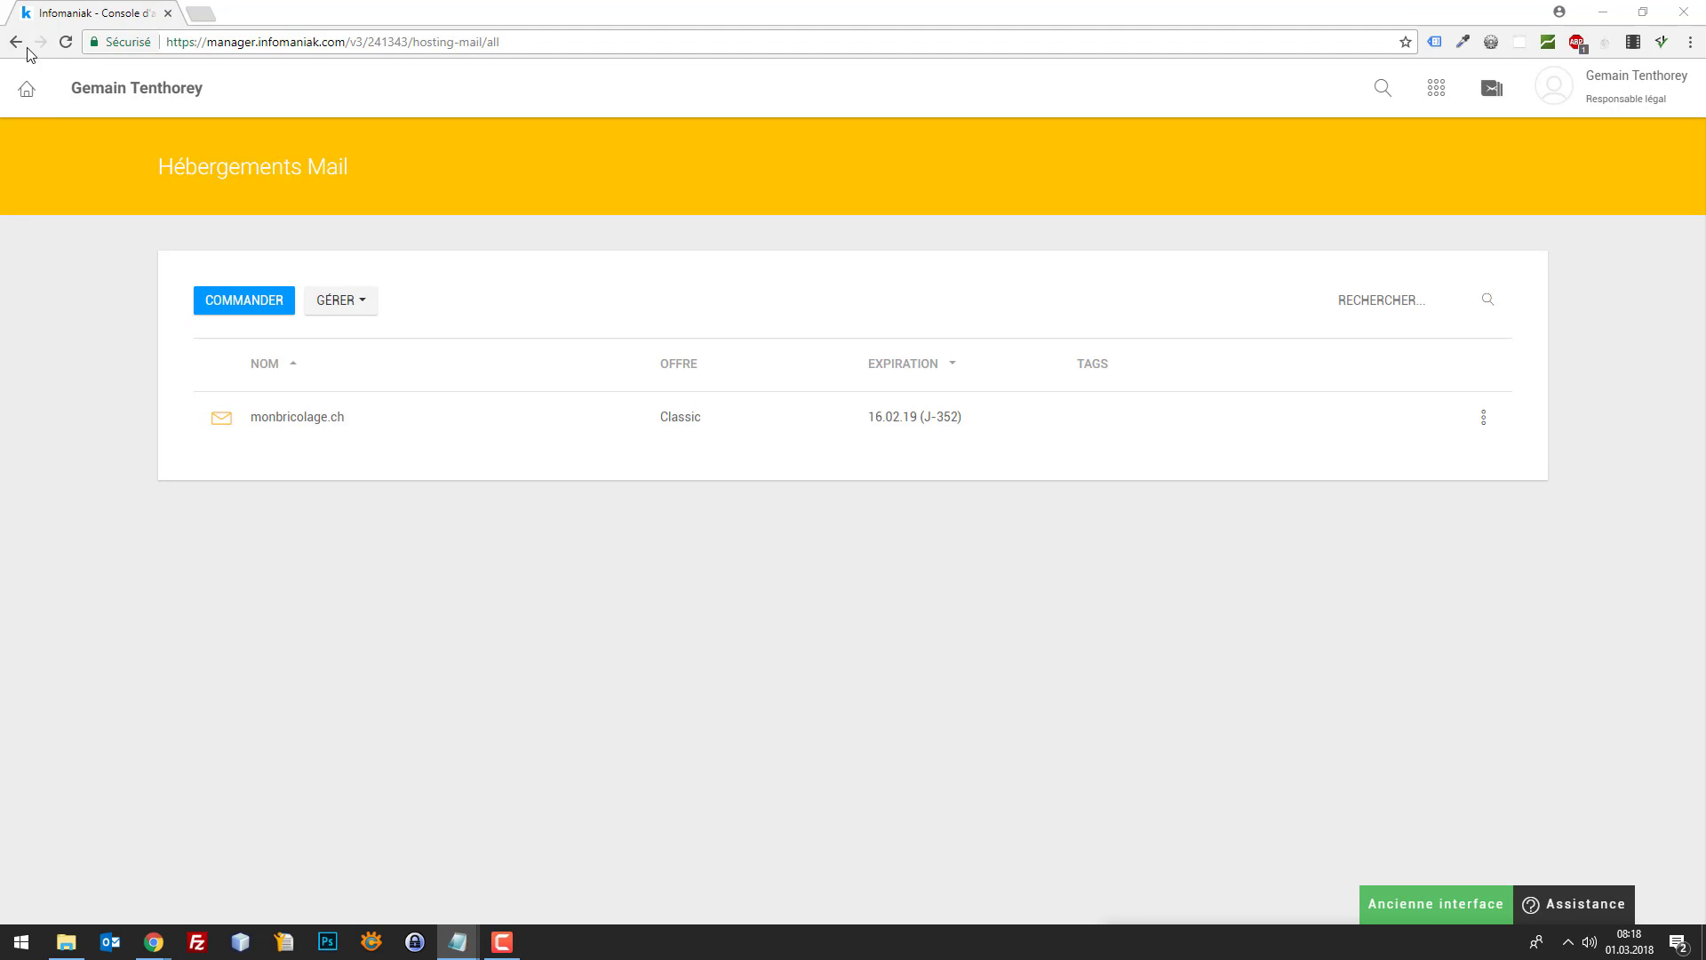
# - Open the monbricolage.ch web hosting from the Hébergement Web page
pyautogui.click(27, 86)
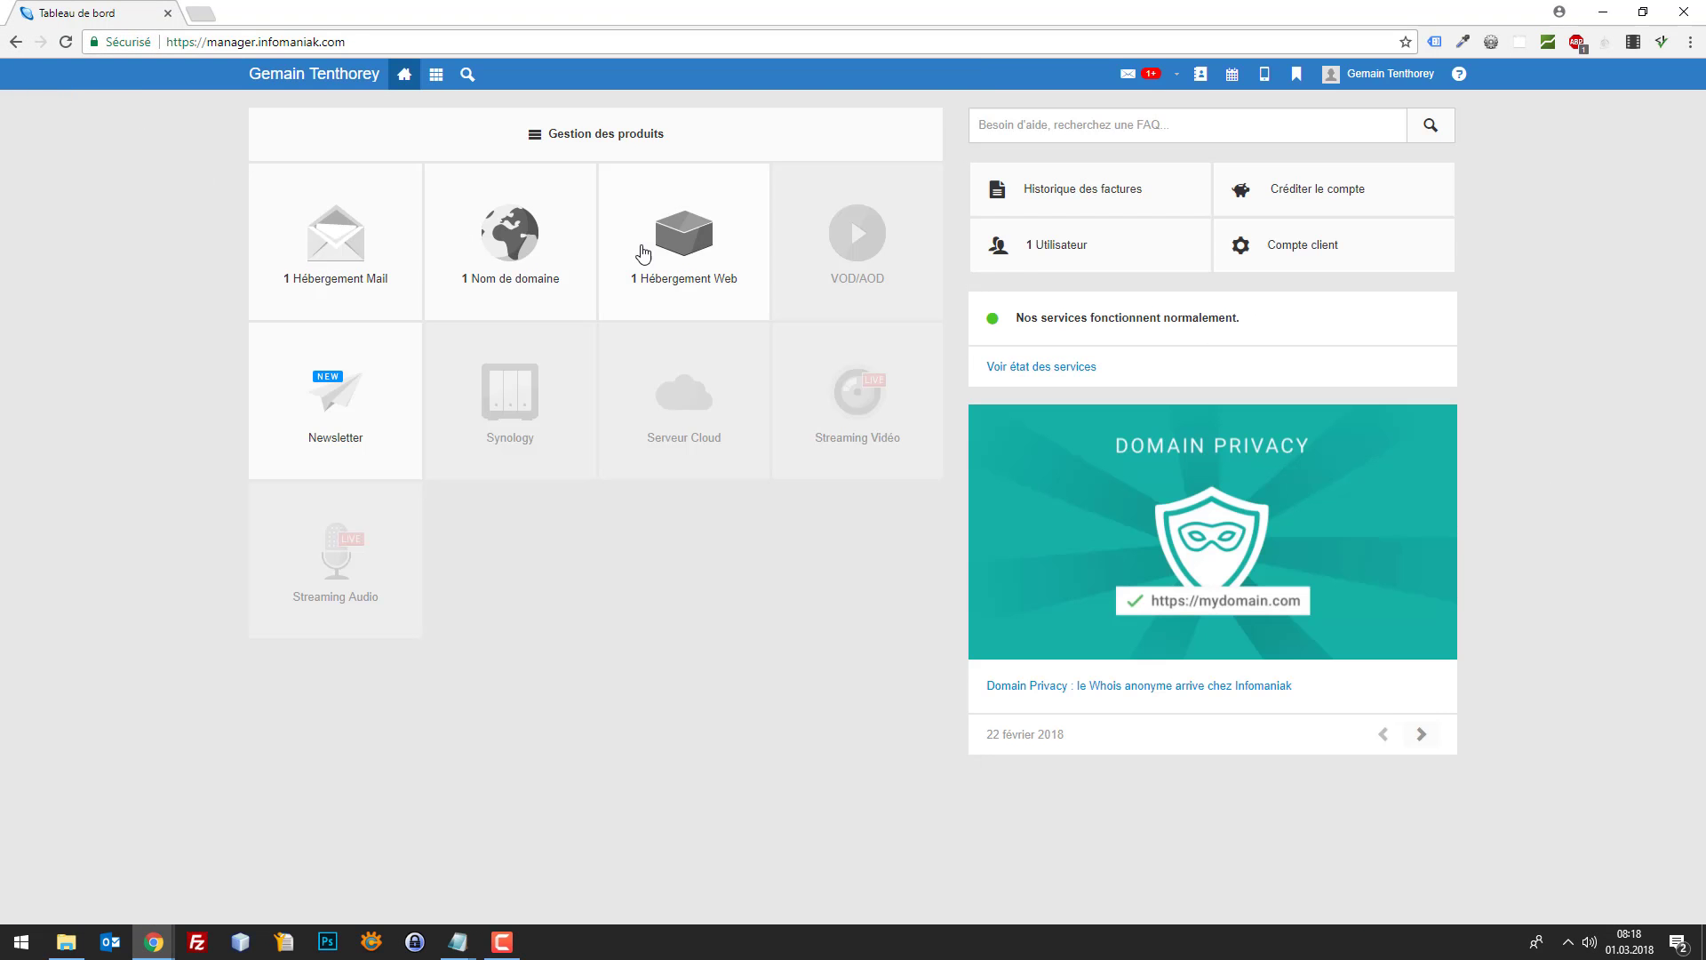
pyautogui.click(658, 246)
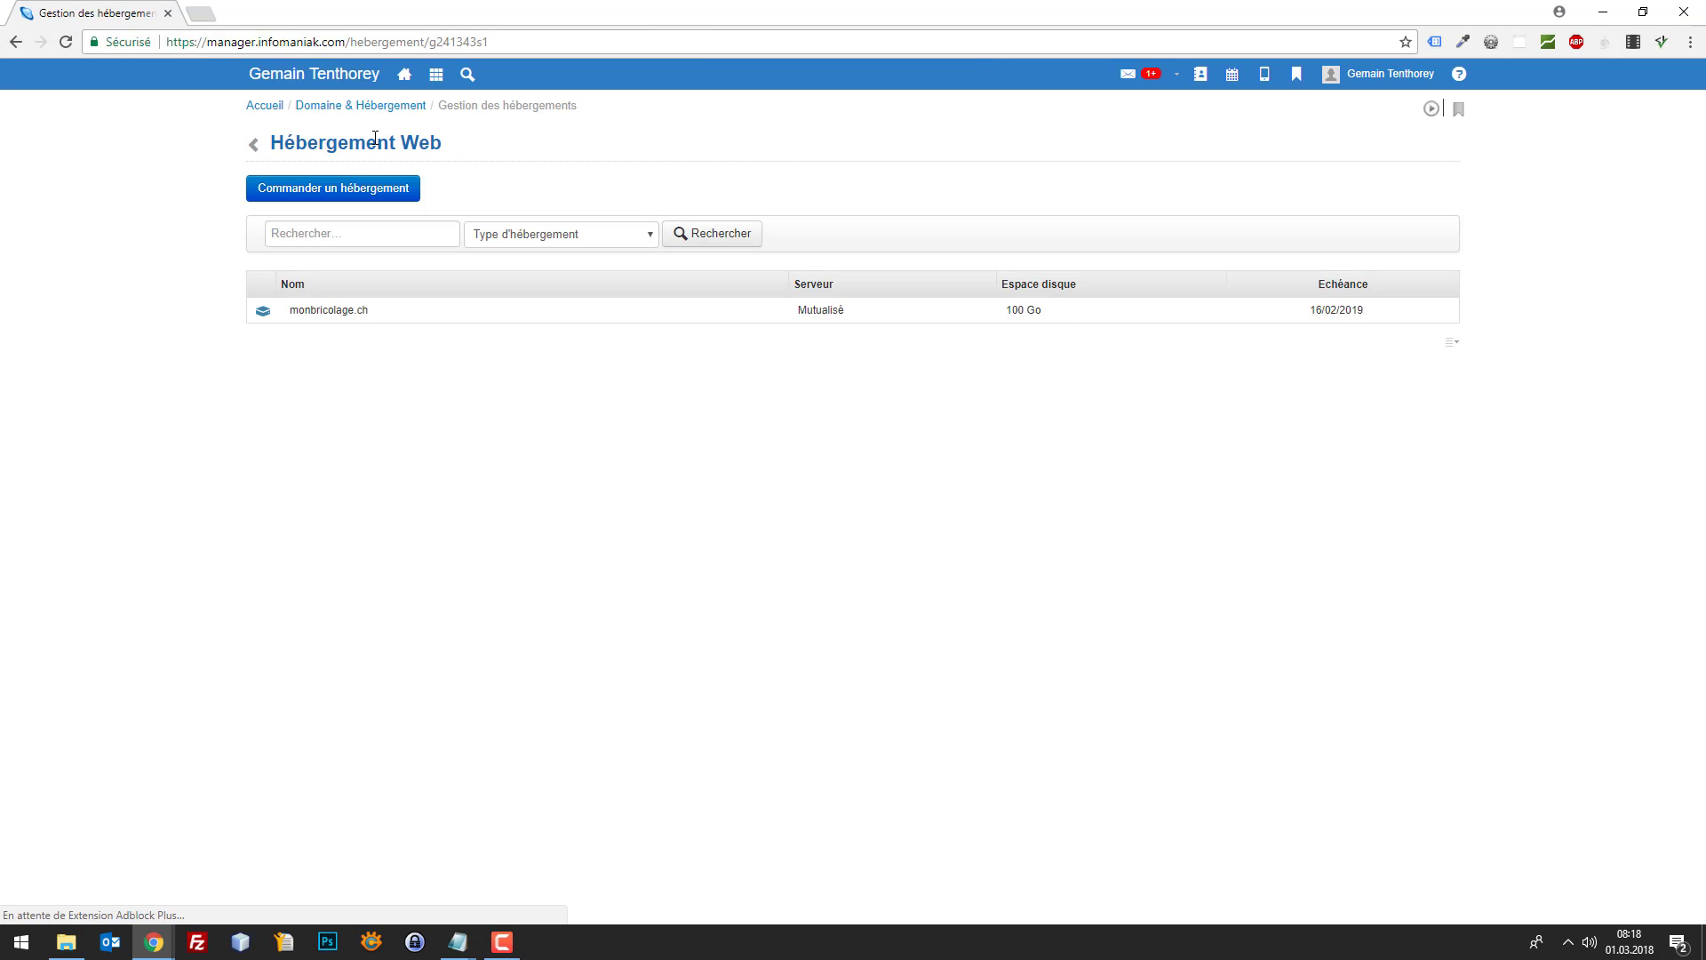
pyautogui.click(257, 147)
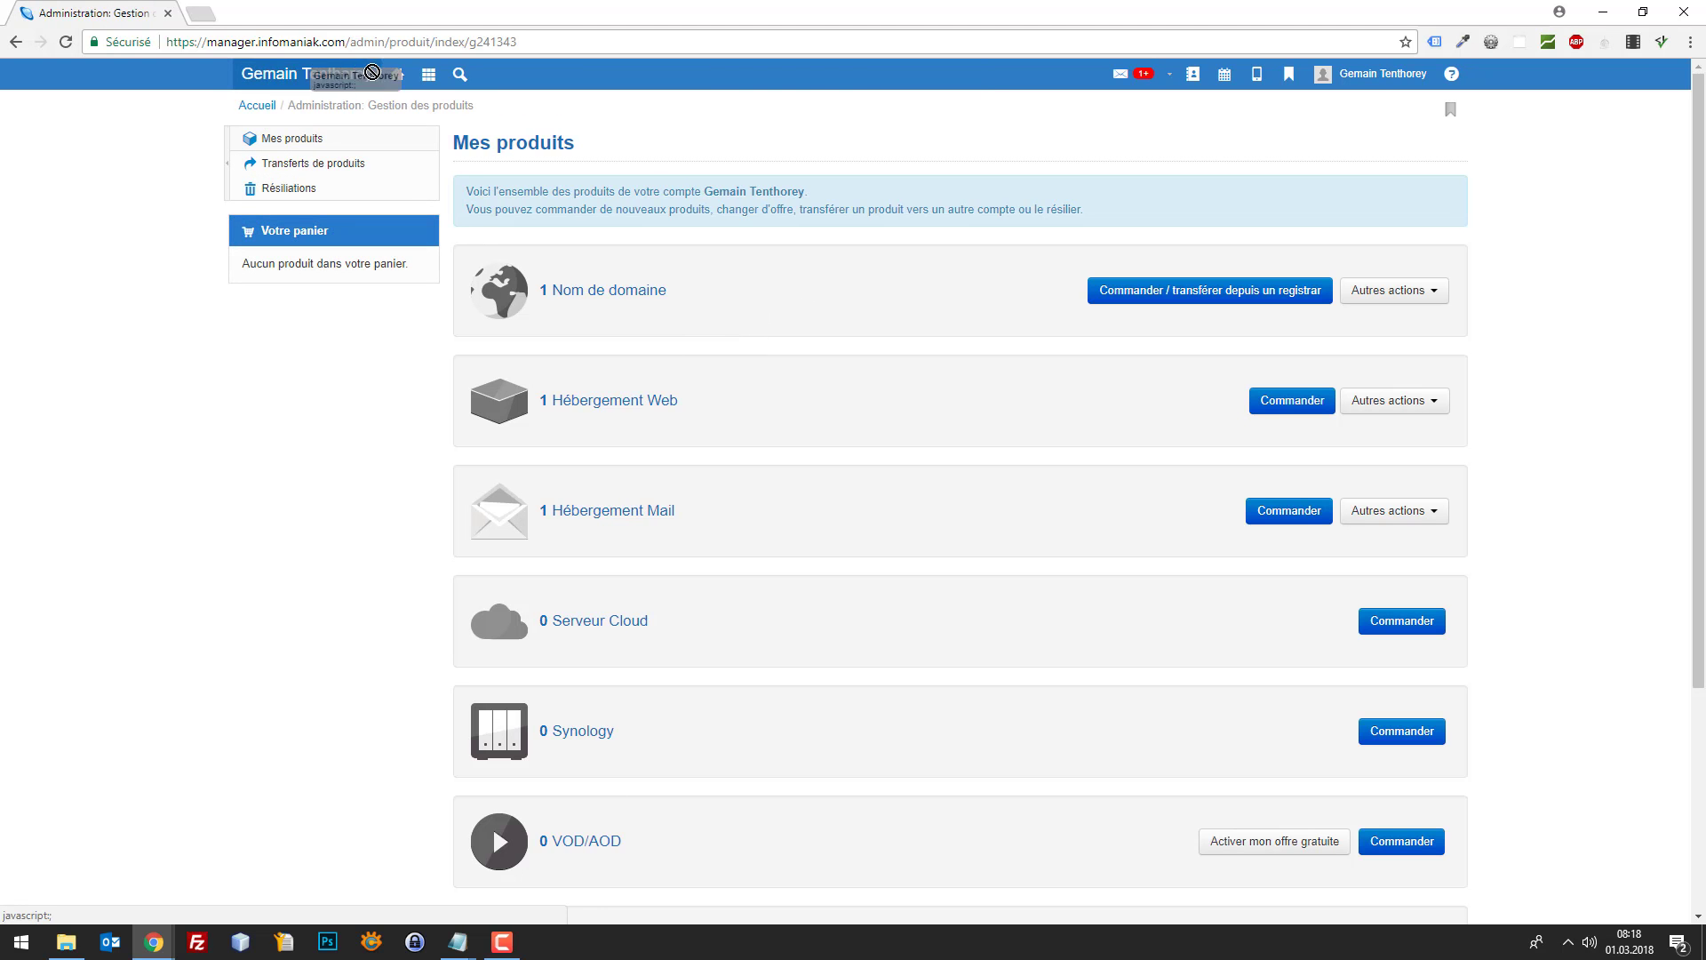
pyautogui.click(396, 76)
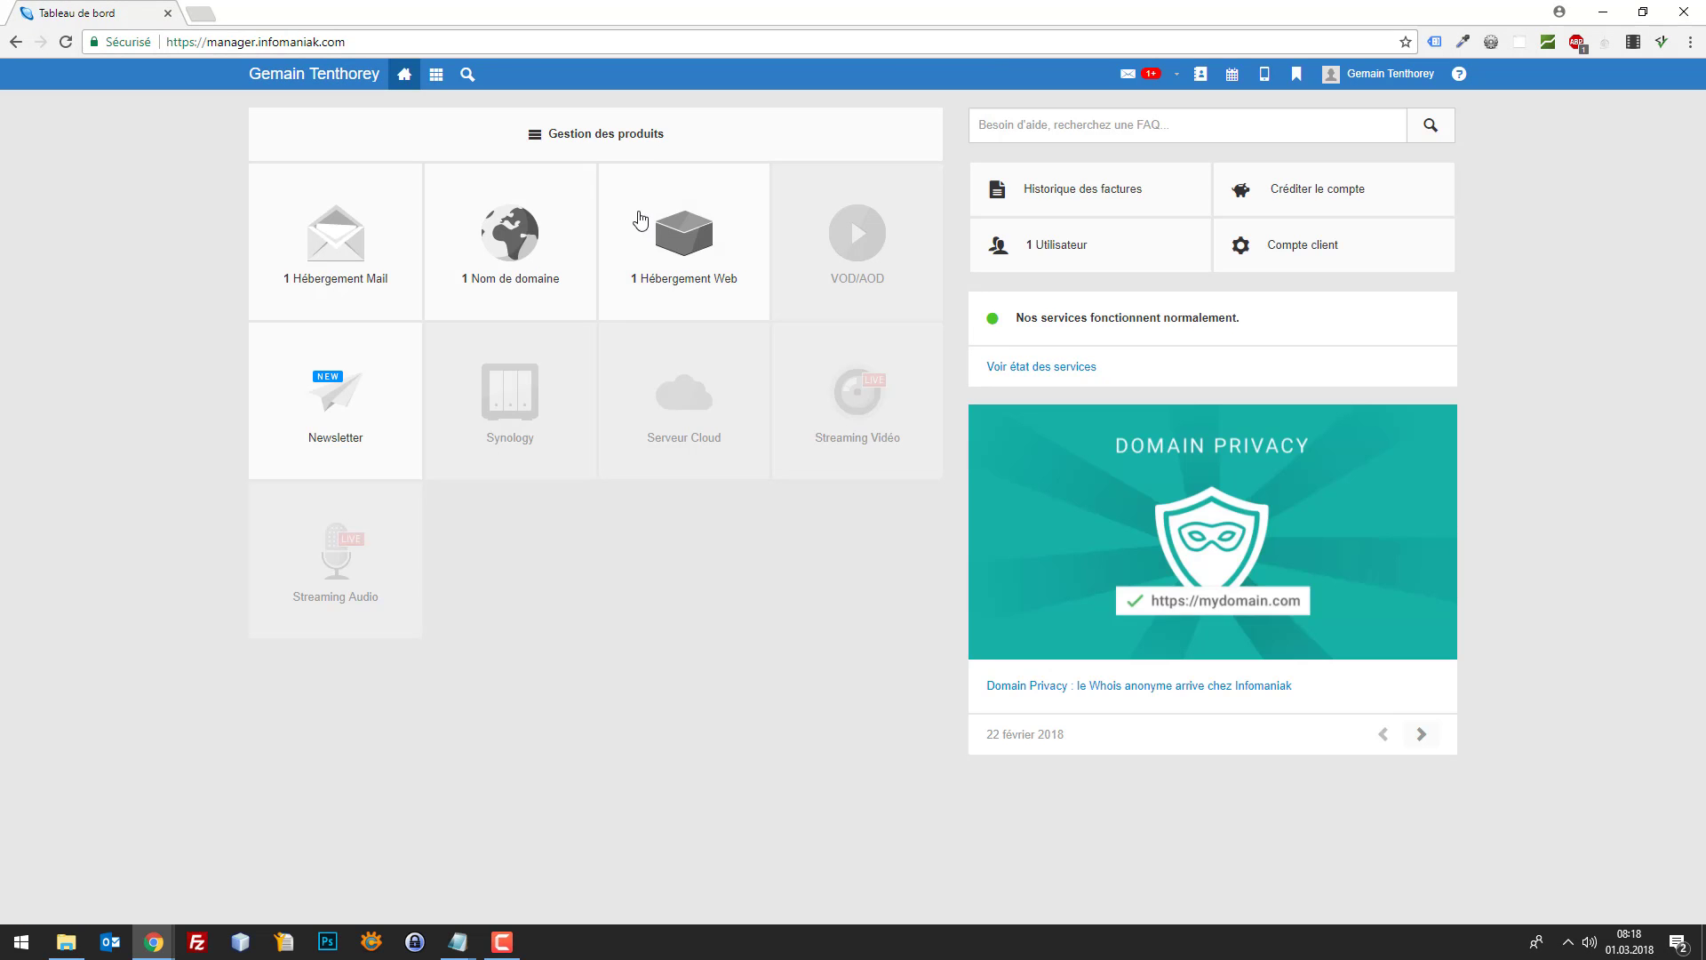
pyautogui.click(695, 252)
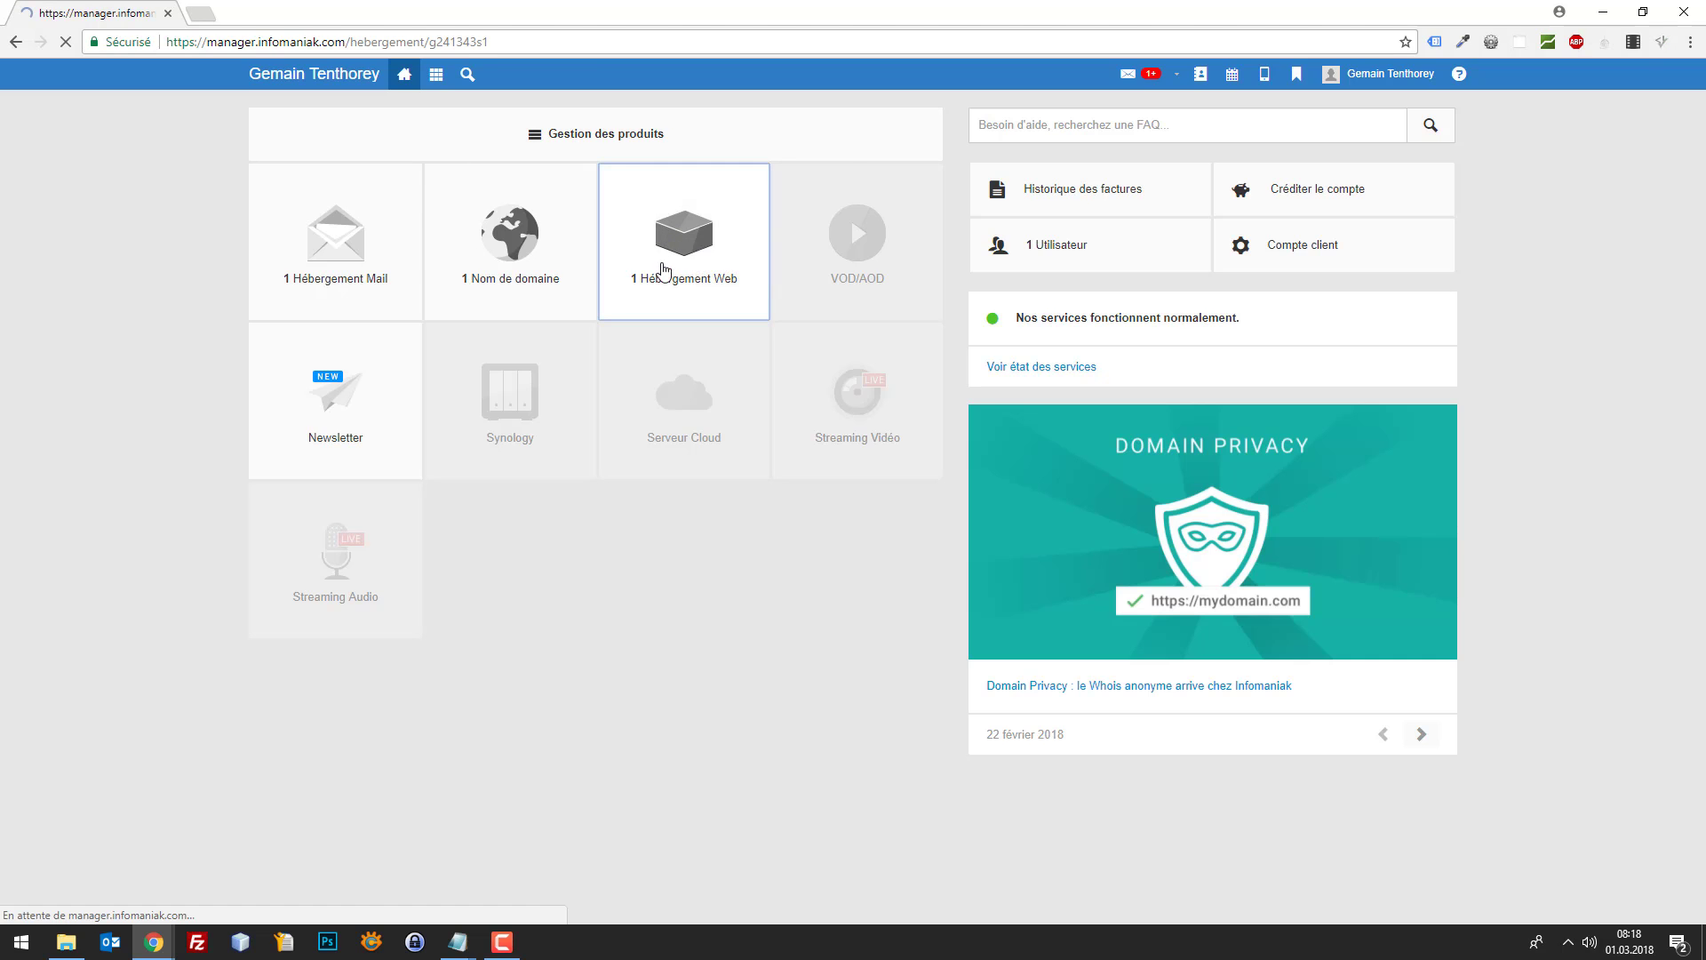
pyautogui.click(339, 307)
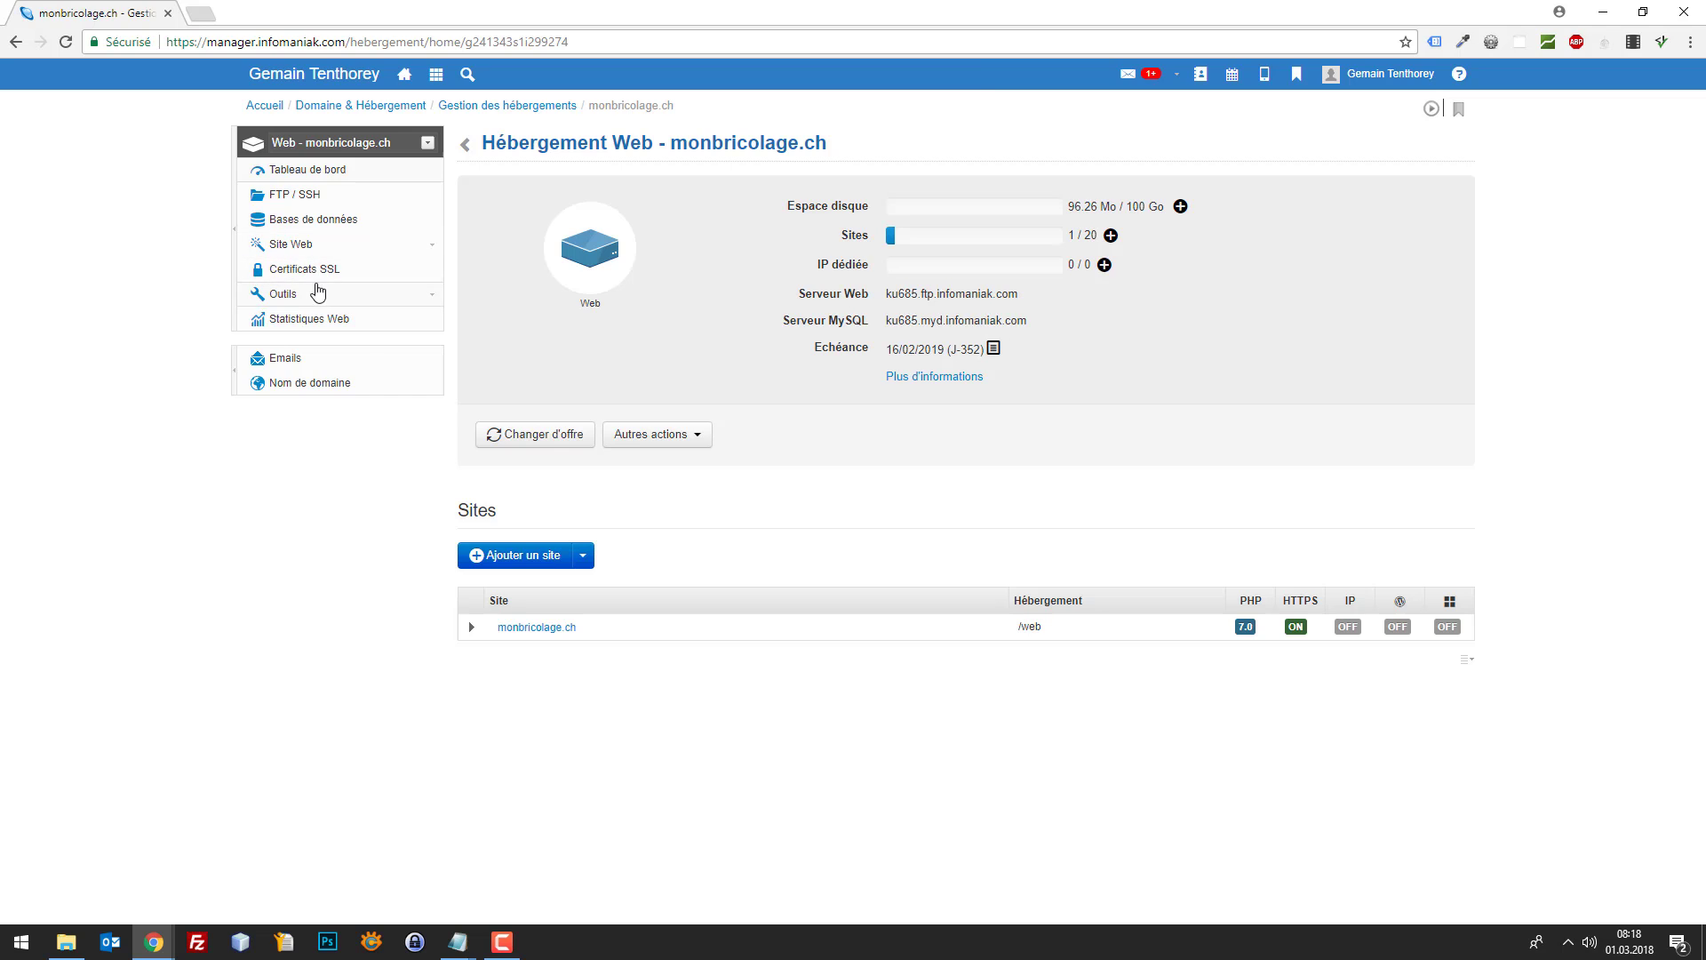
# - In Certificats SSL for monbricolage.ch, change the offer to Pas de chiffrement SSL
pyautogui.click(316, 275)
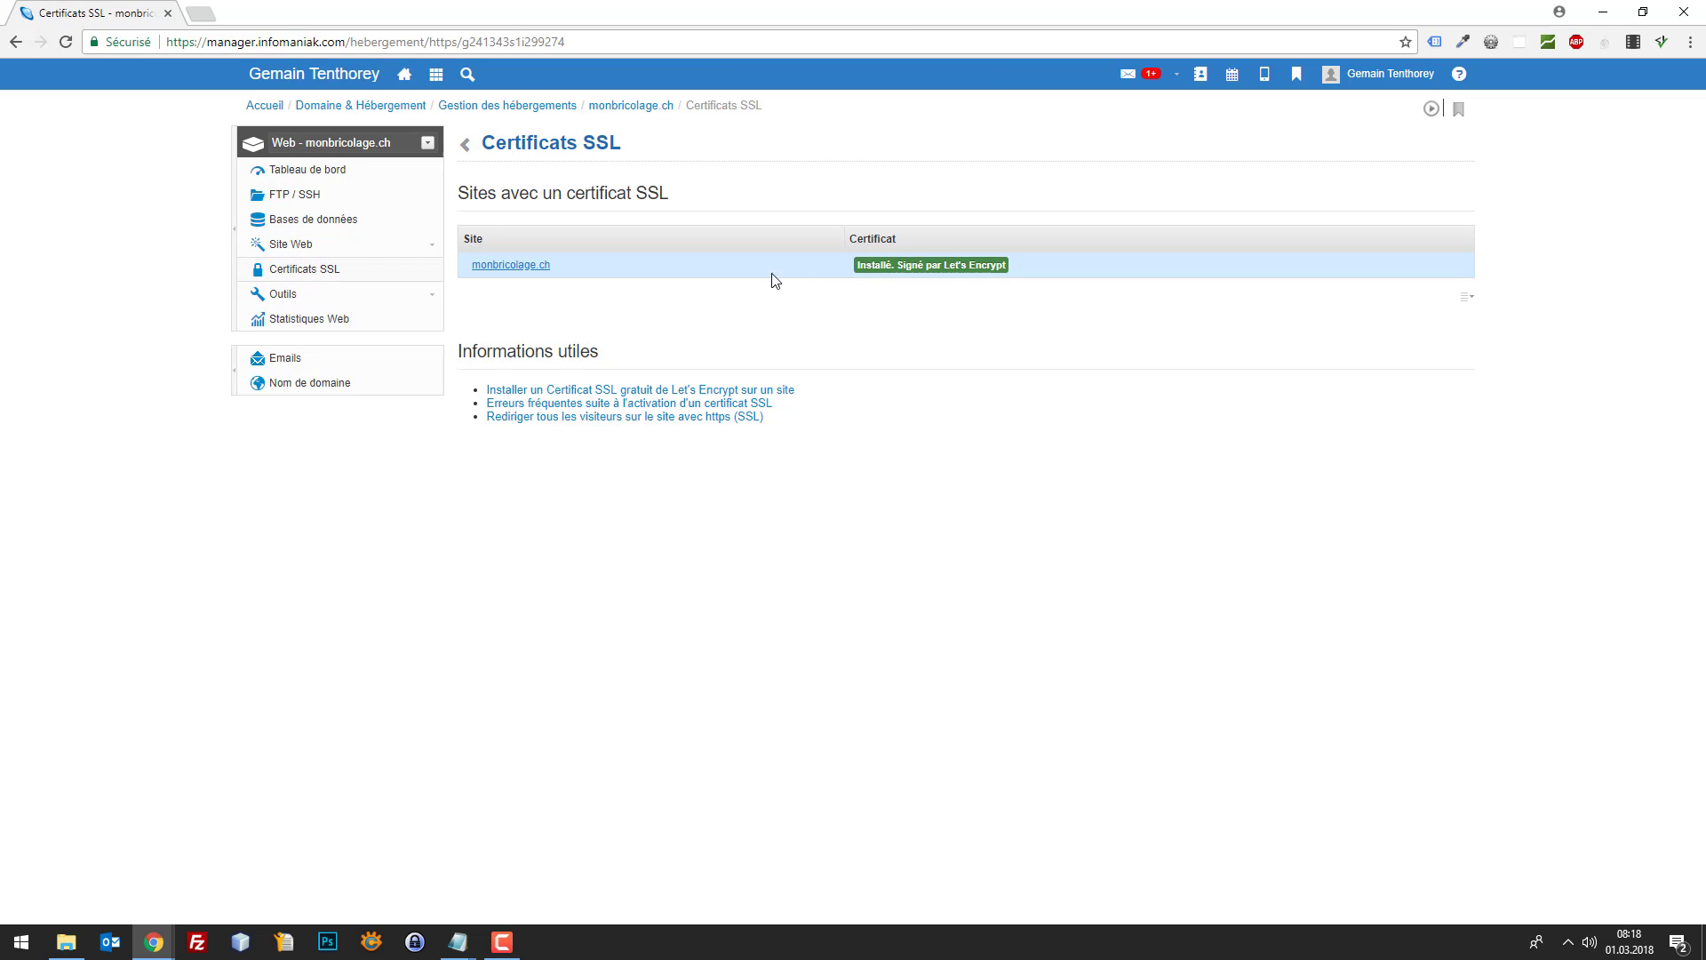
pyautogui.click(511, 271)
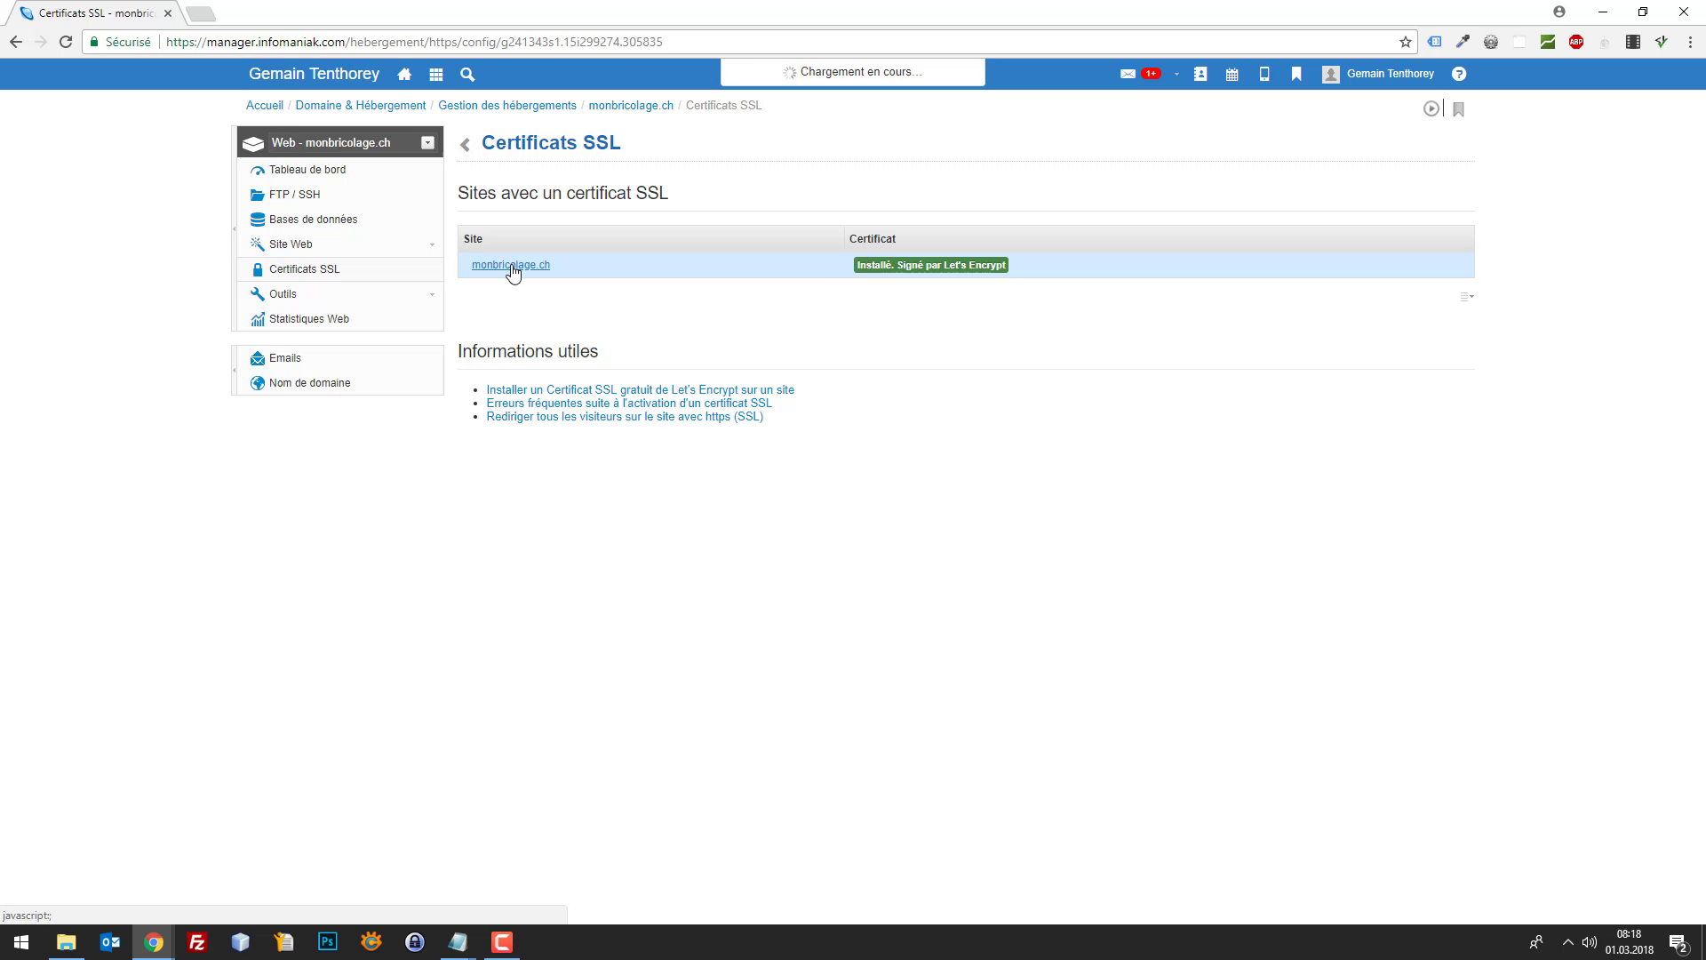
pyautogui.click(522, 356)
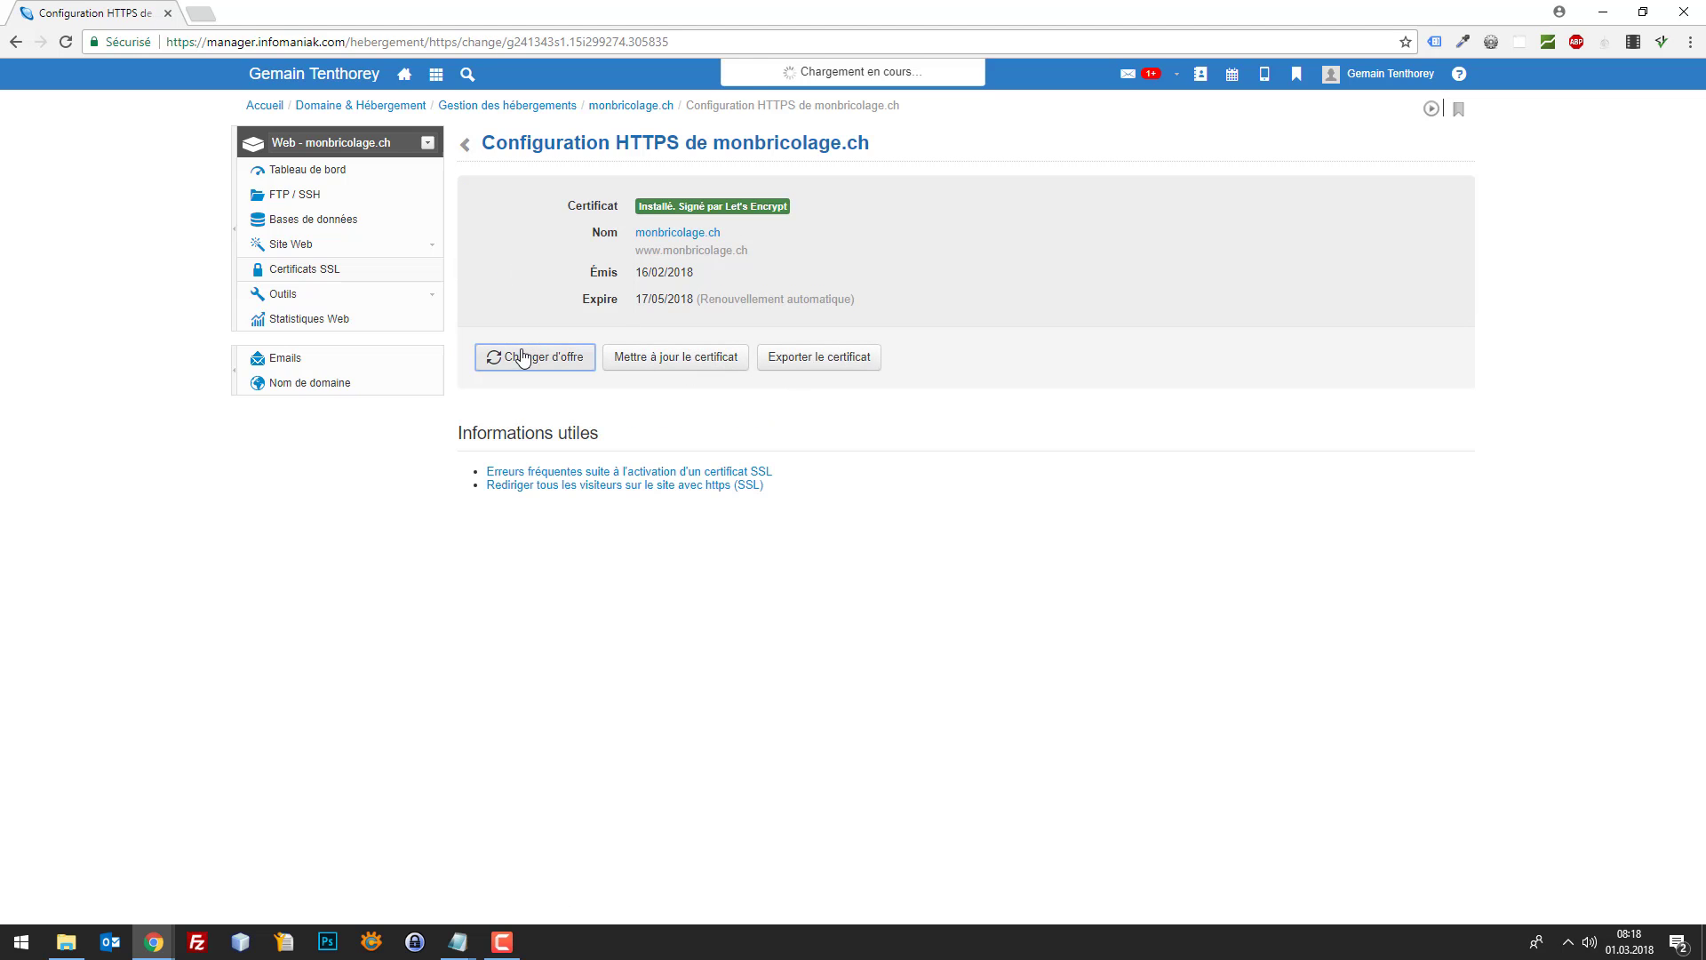
pyautogui.click(483, 205)
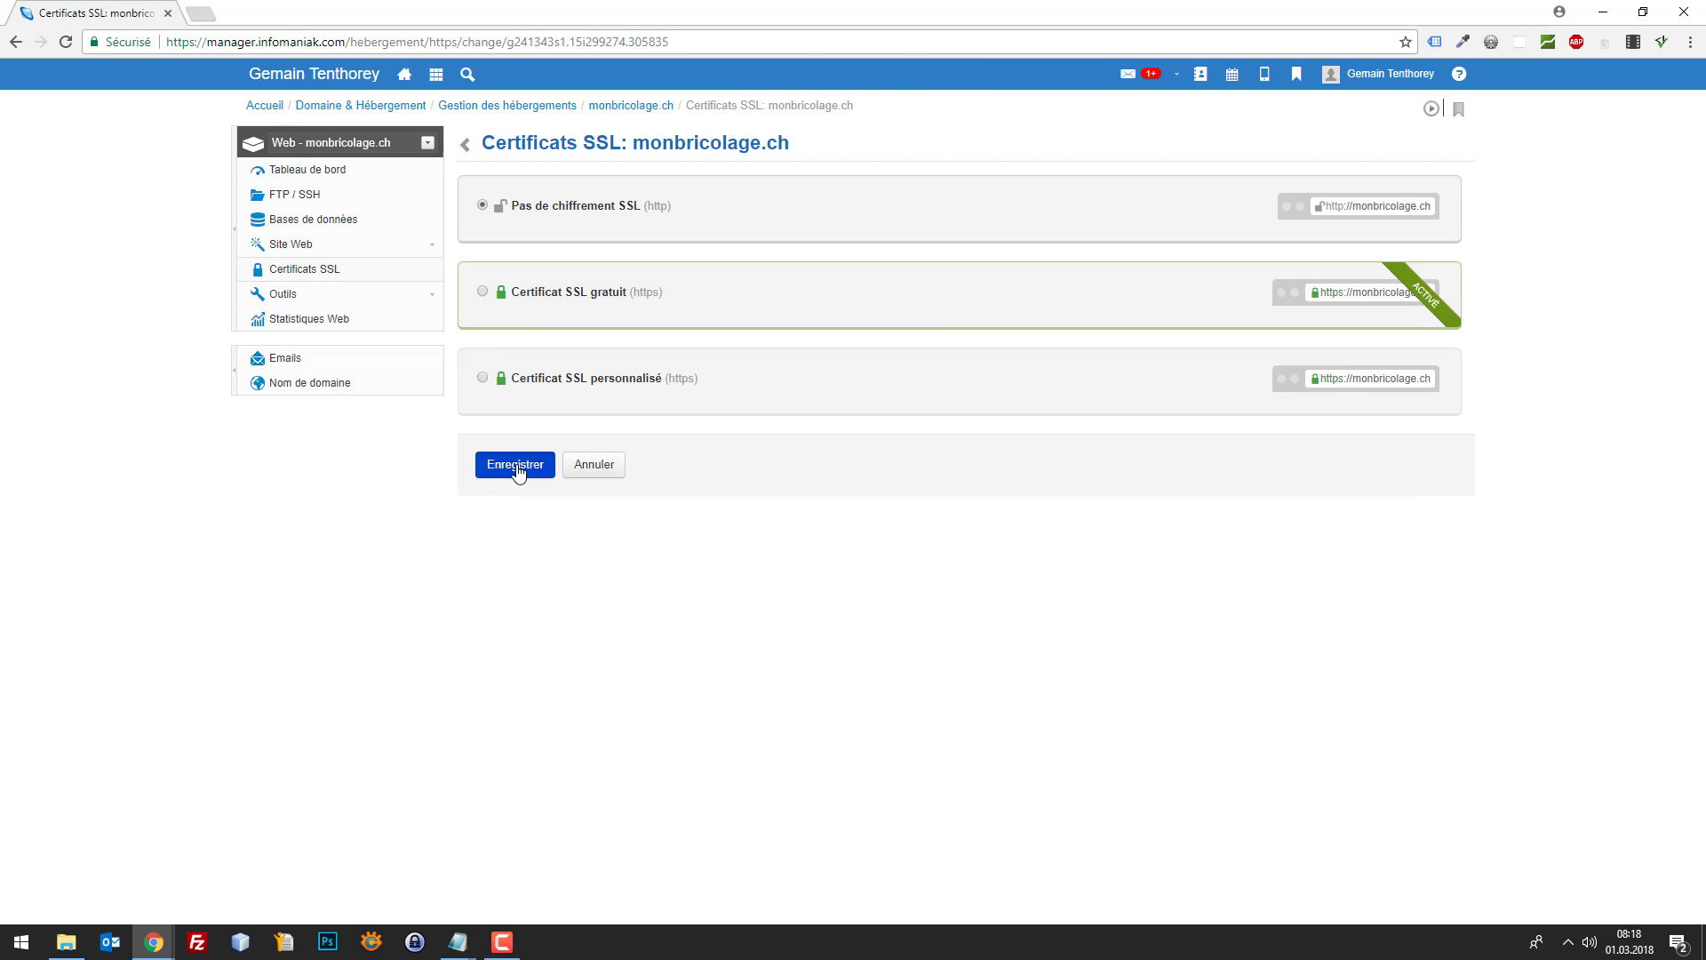
# - Save the no-SSL choice and reload Certificats SSL until the Installer option appears
pyautogui.click(518, 468)
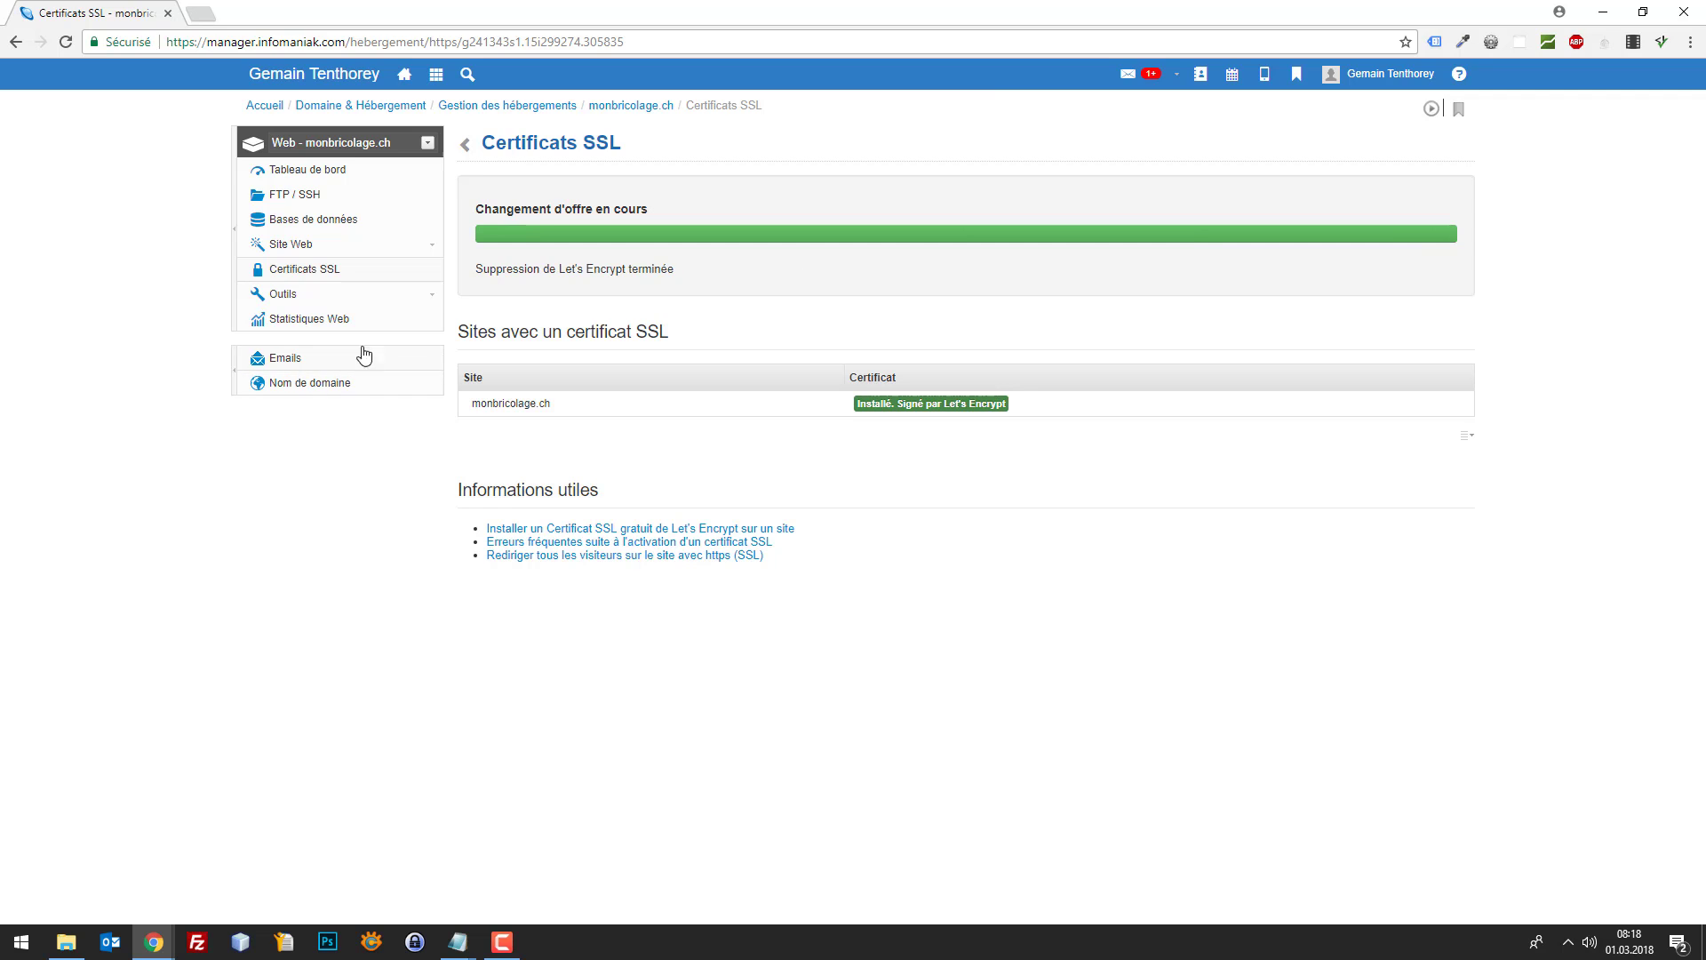
pyautogui.click(320, 280)
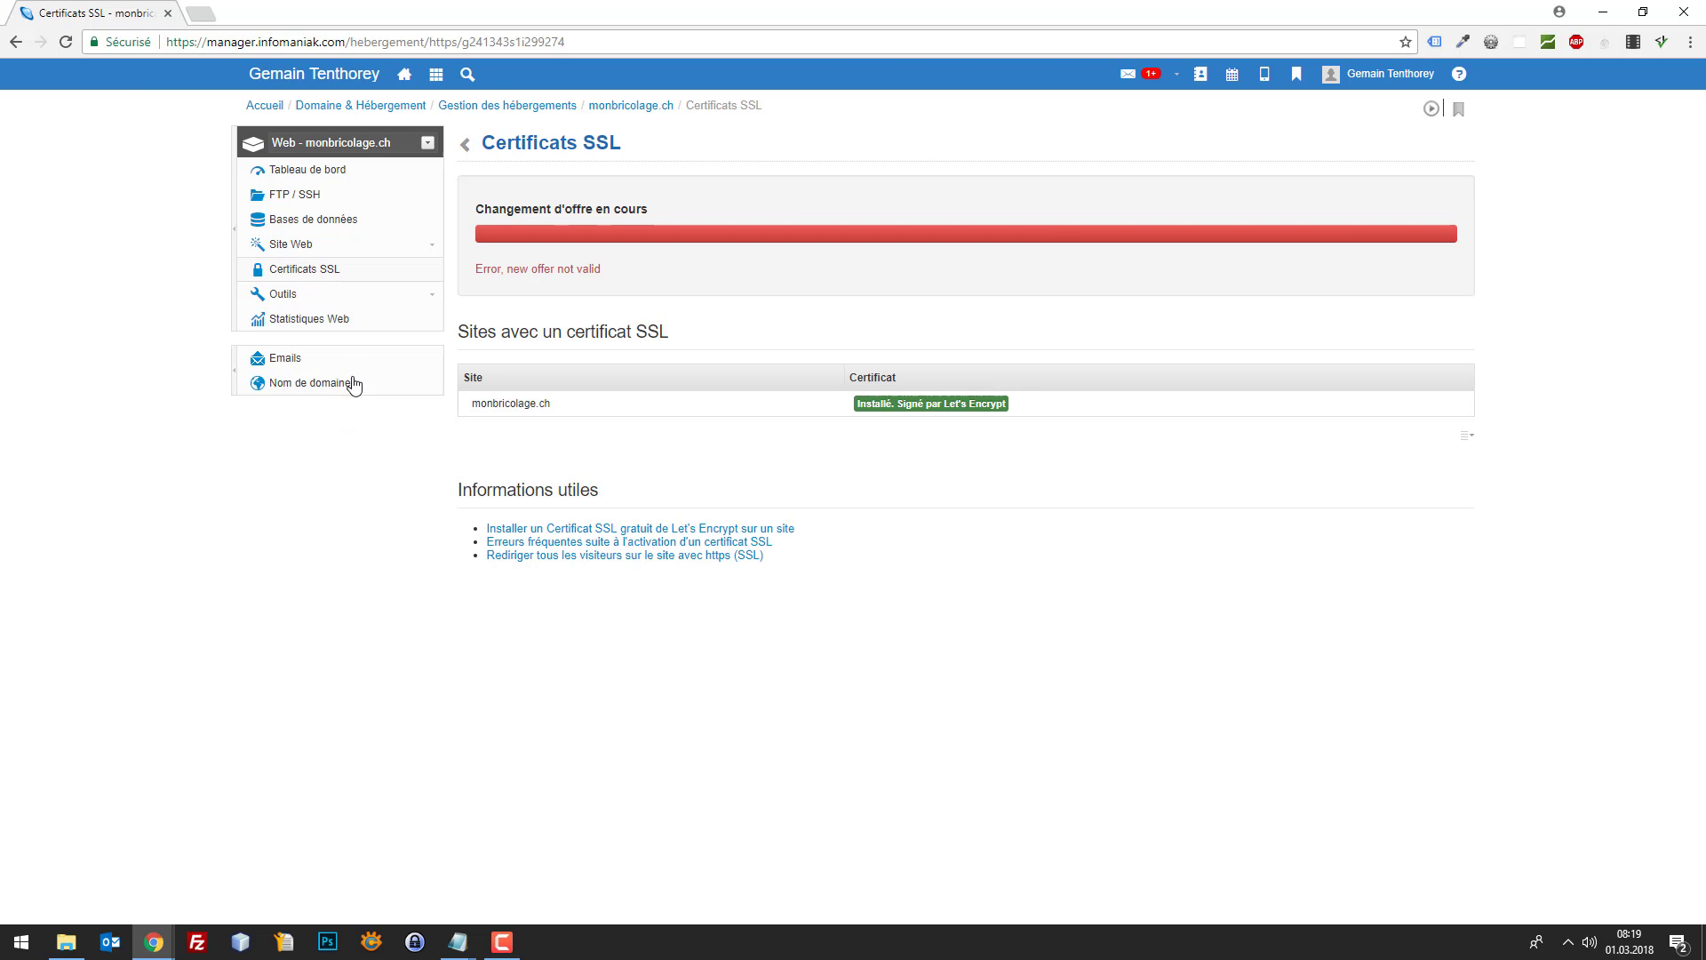
pyautogui.click(315, 277)
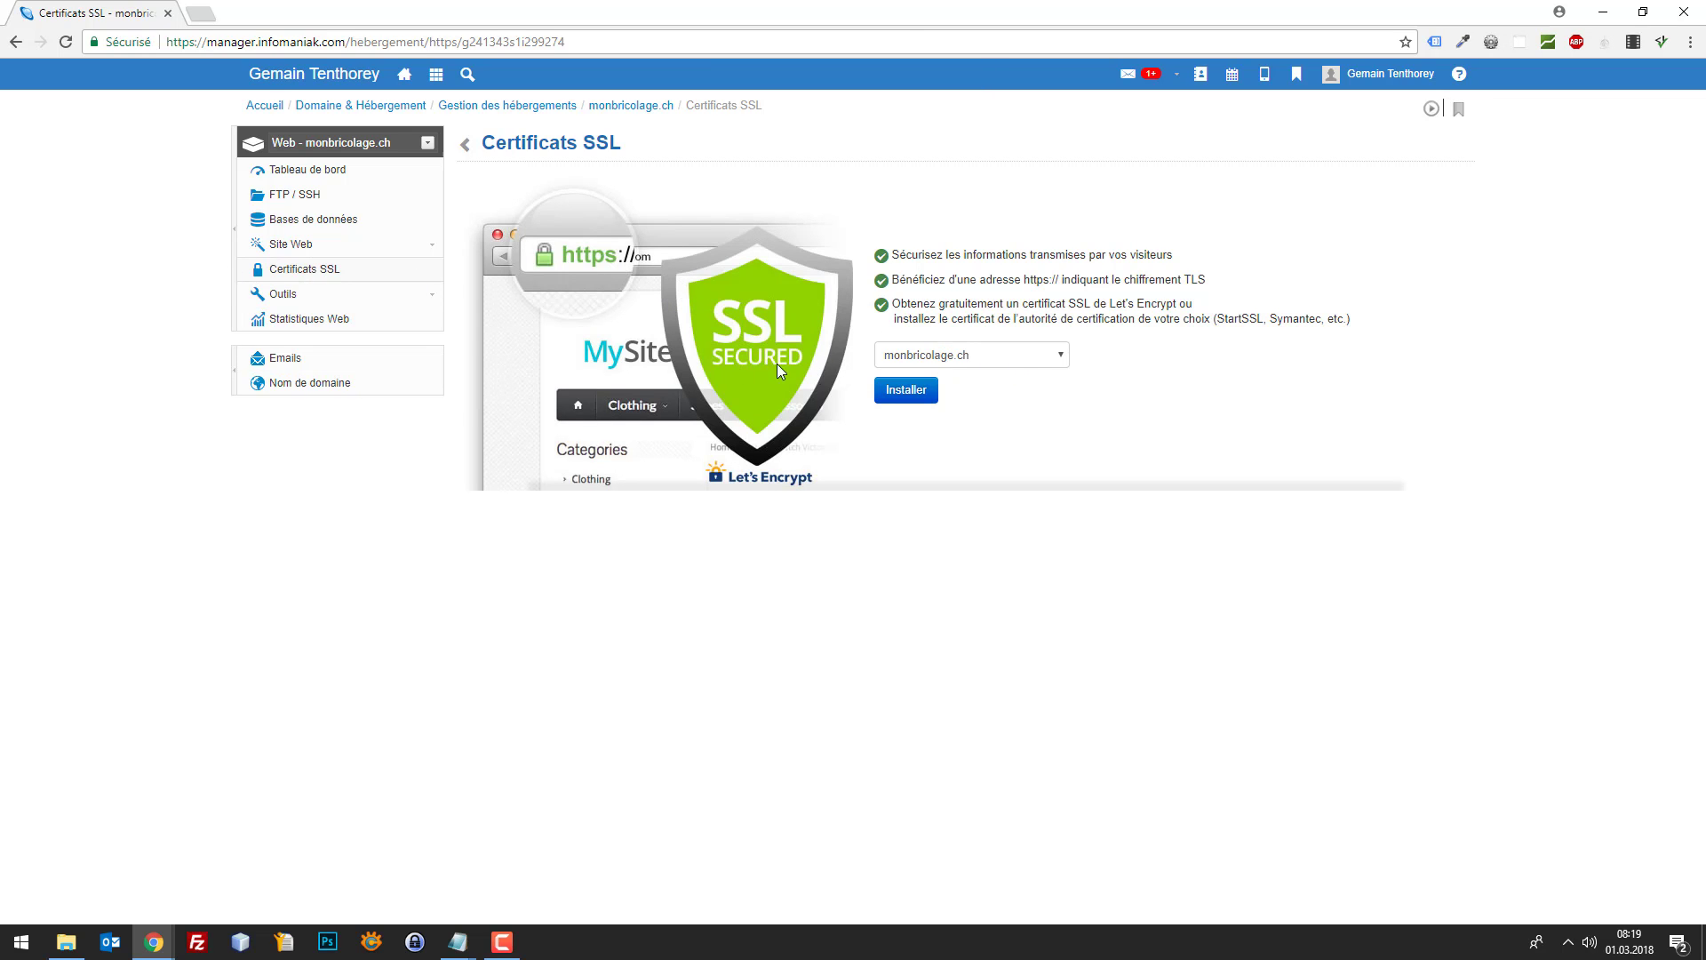
# - Reinstall the free Let's Encrypt certificate on monbricolage.ch (expires 30/05/2018), then return to web hostings
pyautogui.click(903, 391)
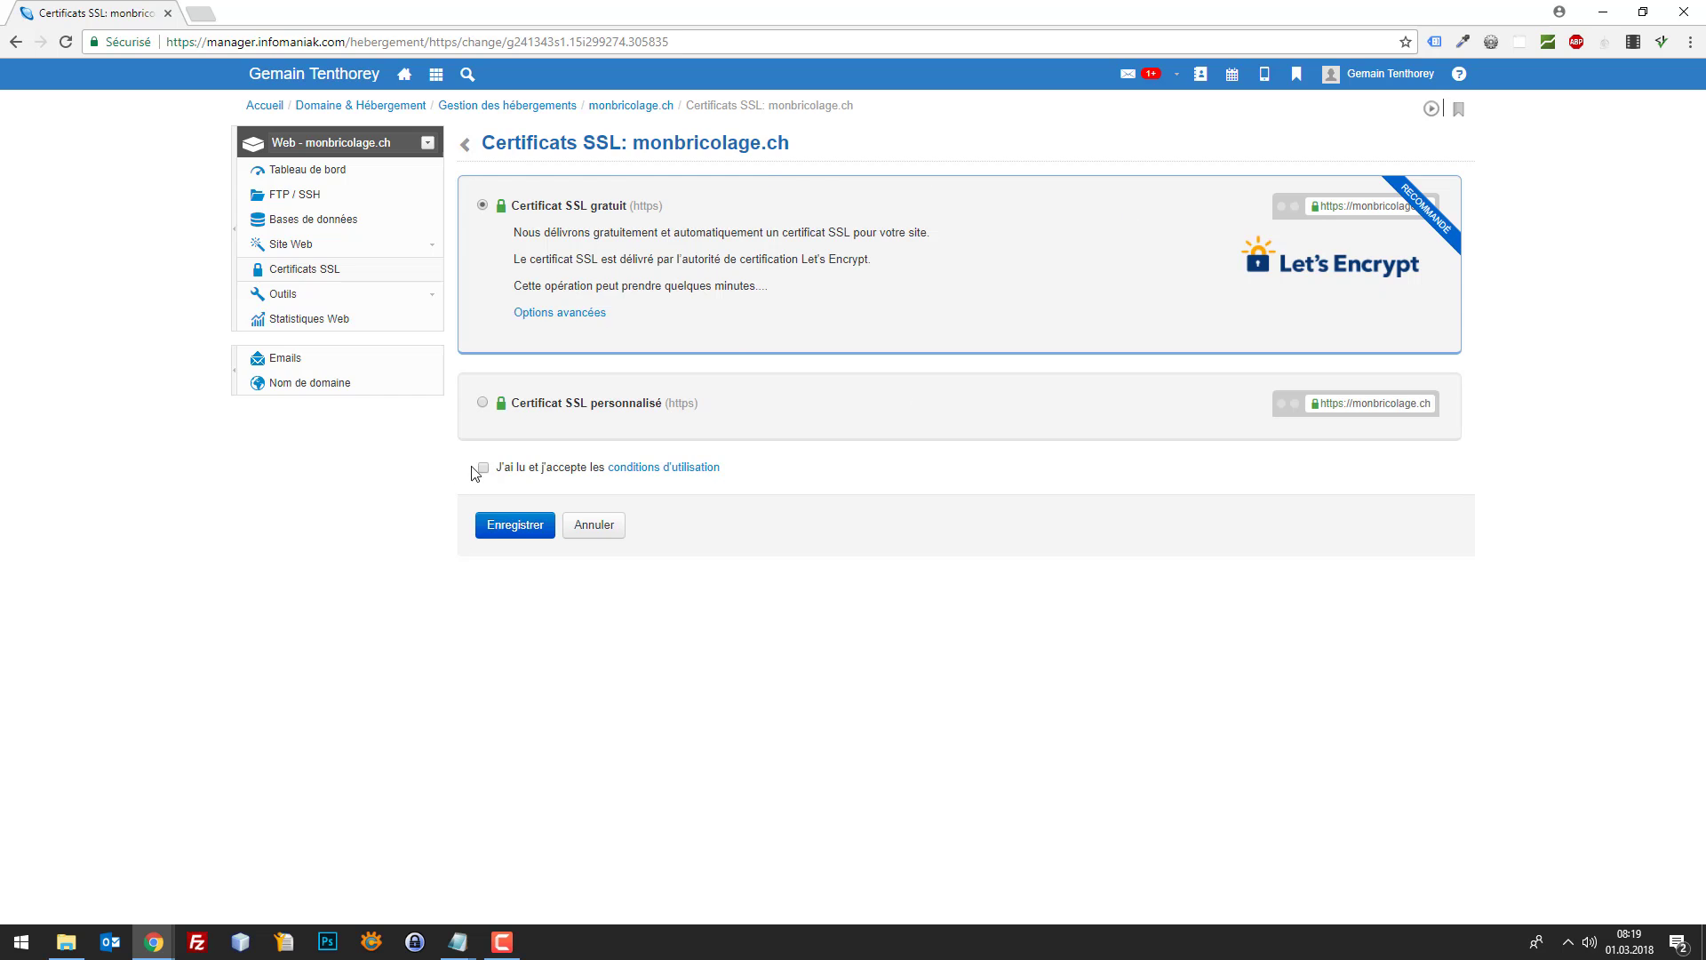
pyautogui.click(524, 528)
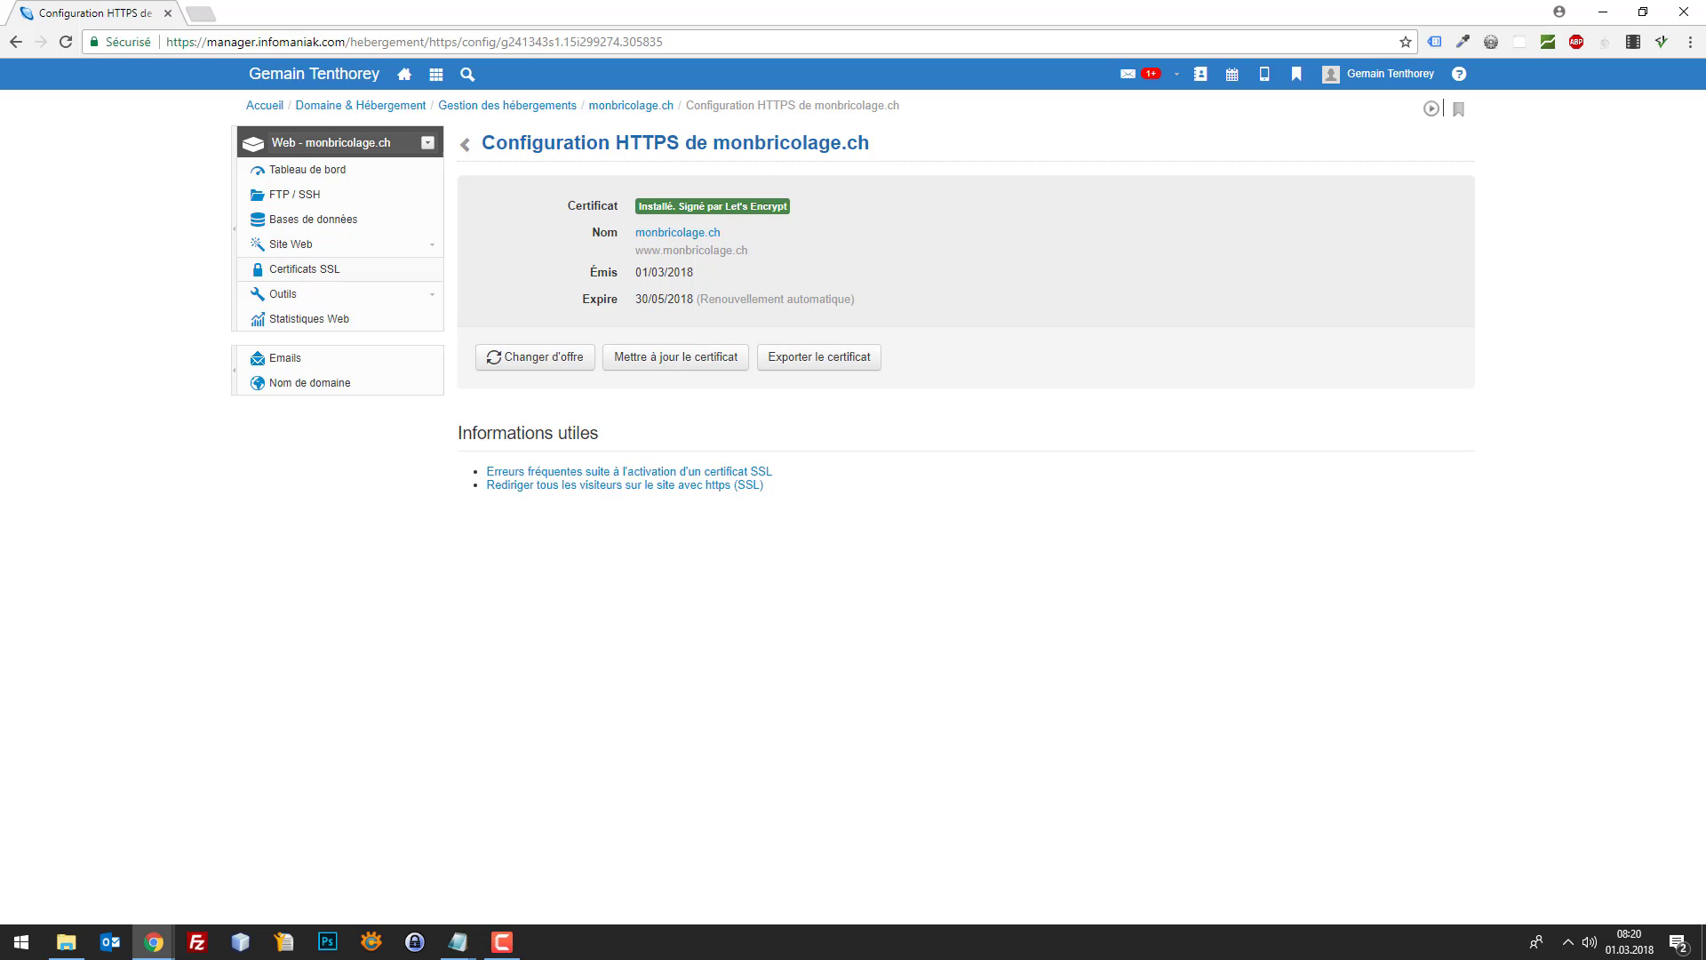
pyautogui.click(481, 107)
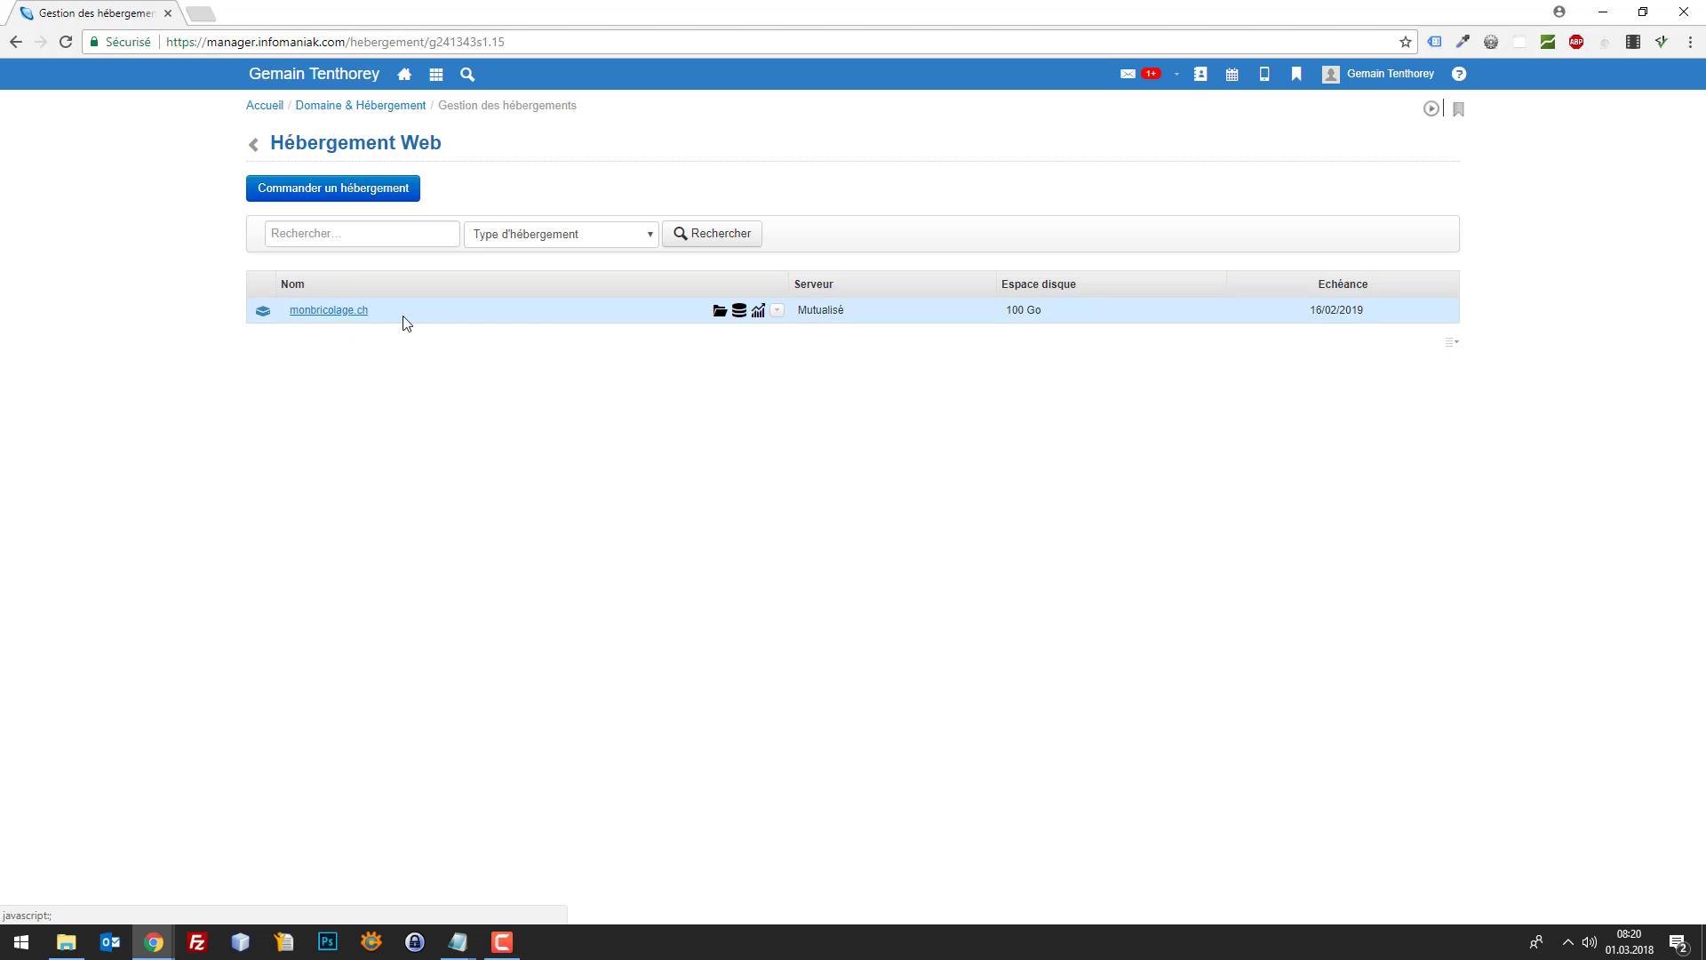
# - Open the monbricolage.ch site settings showing PHP 7.0, 640 Mo memory and 300 Mo uploads
pyautogui.click(332, 311)
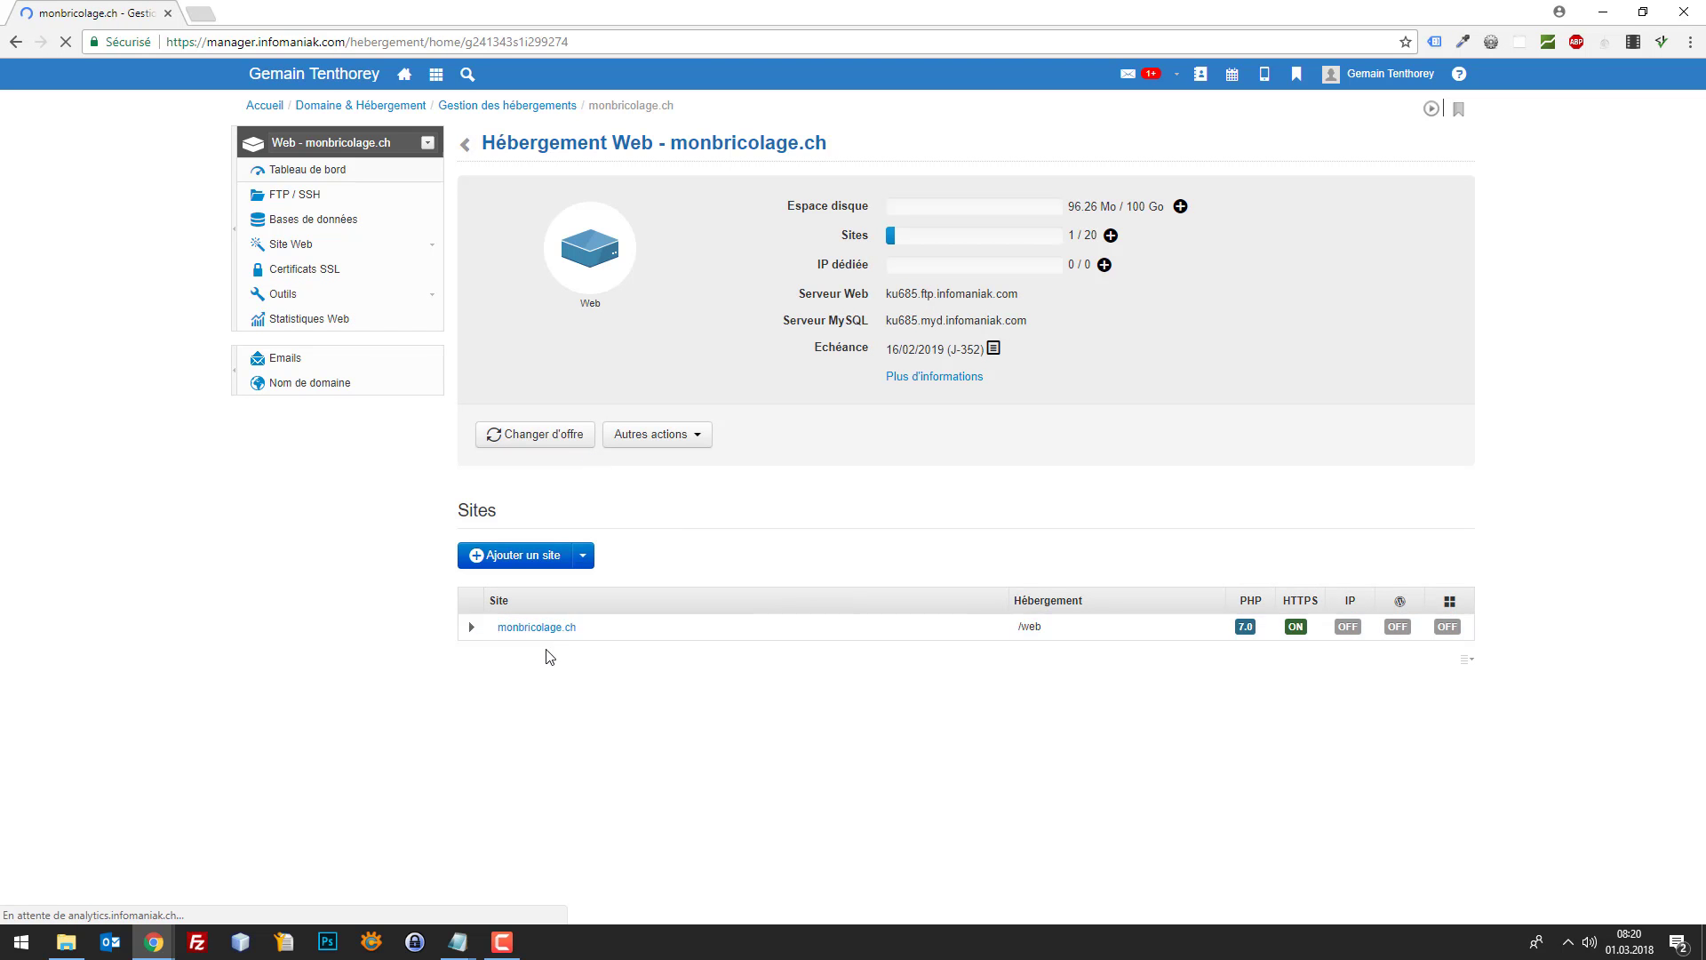
pyautogui.click(525, 632)
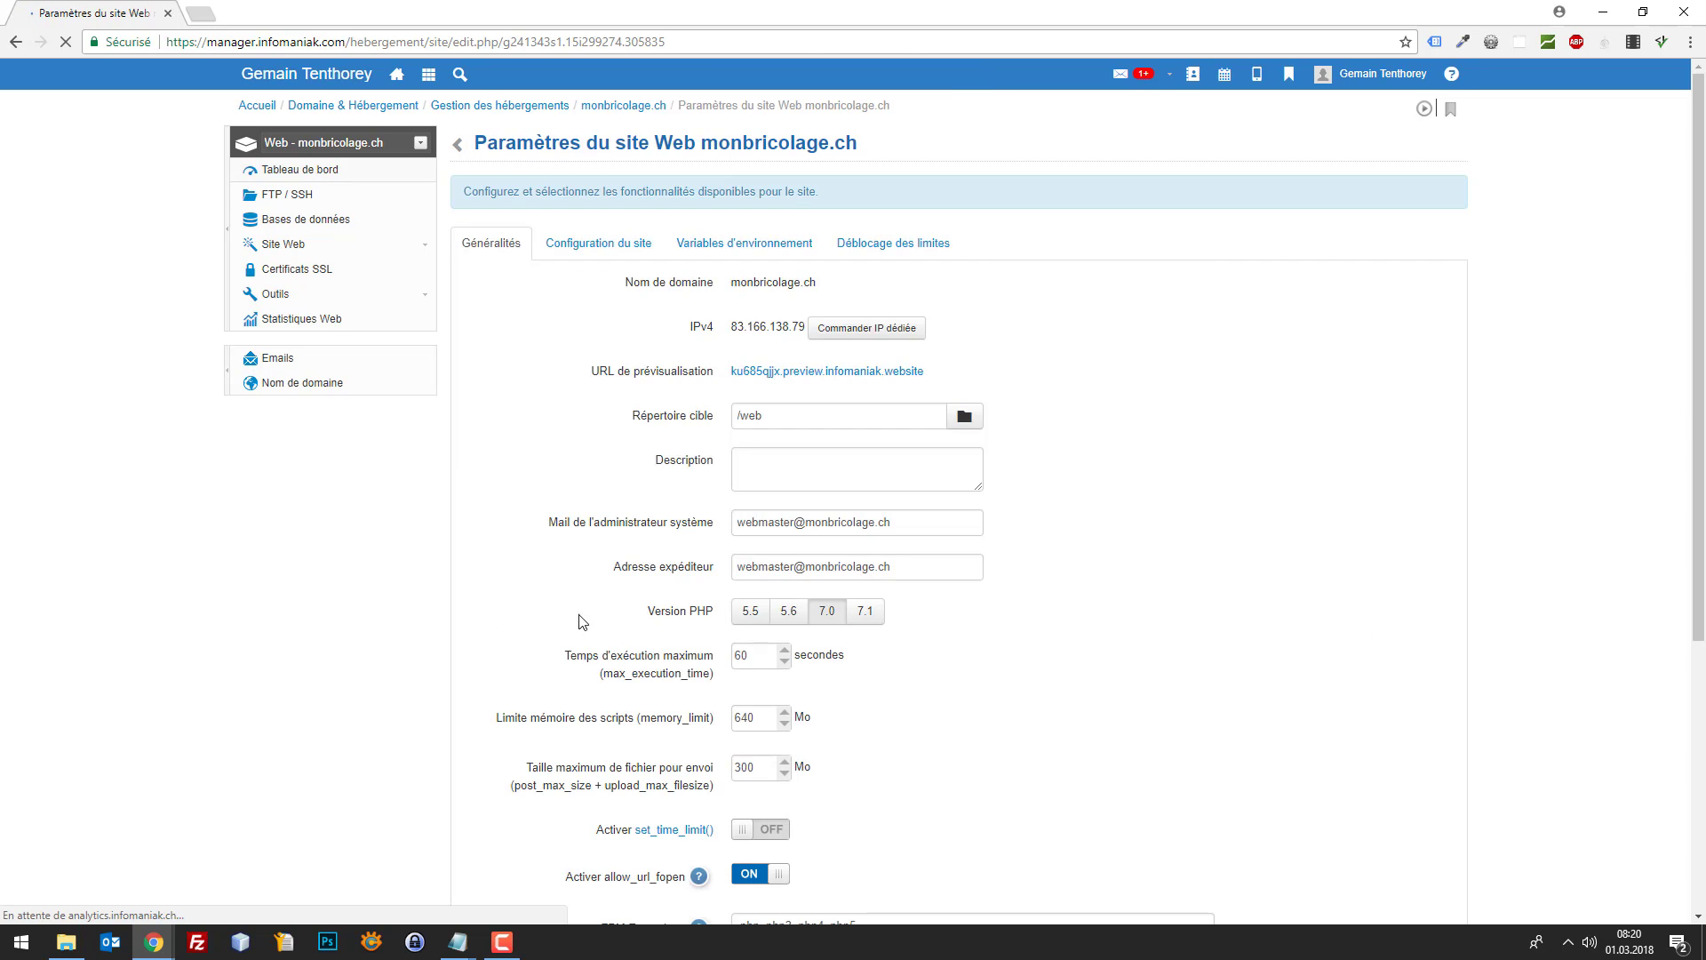
pyautogui.scroll(-2, 858, 657)
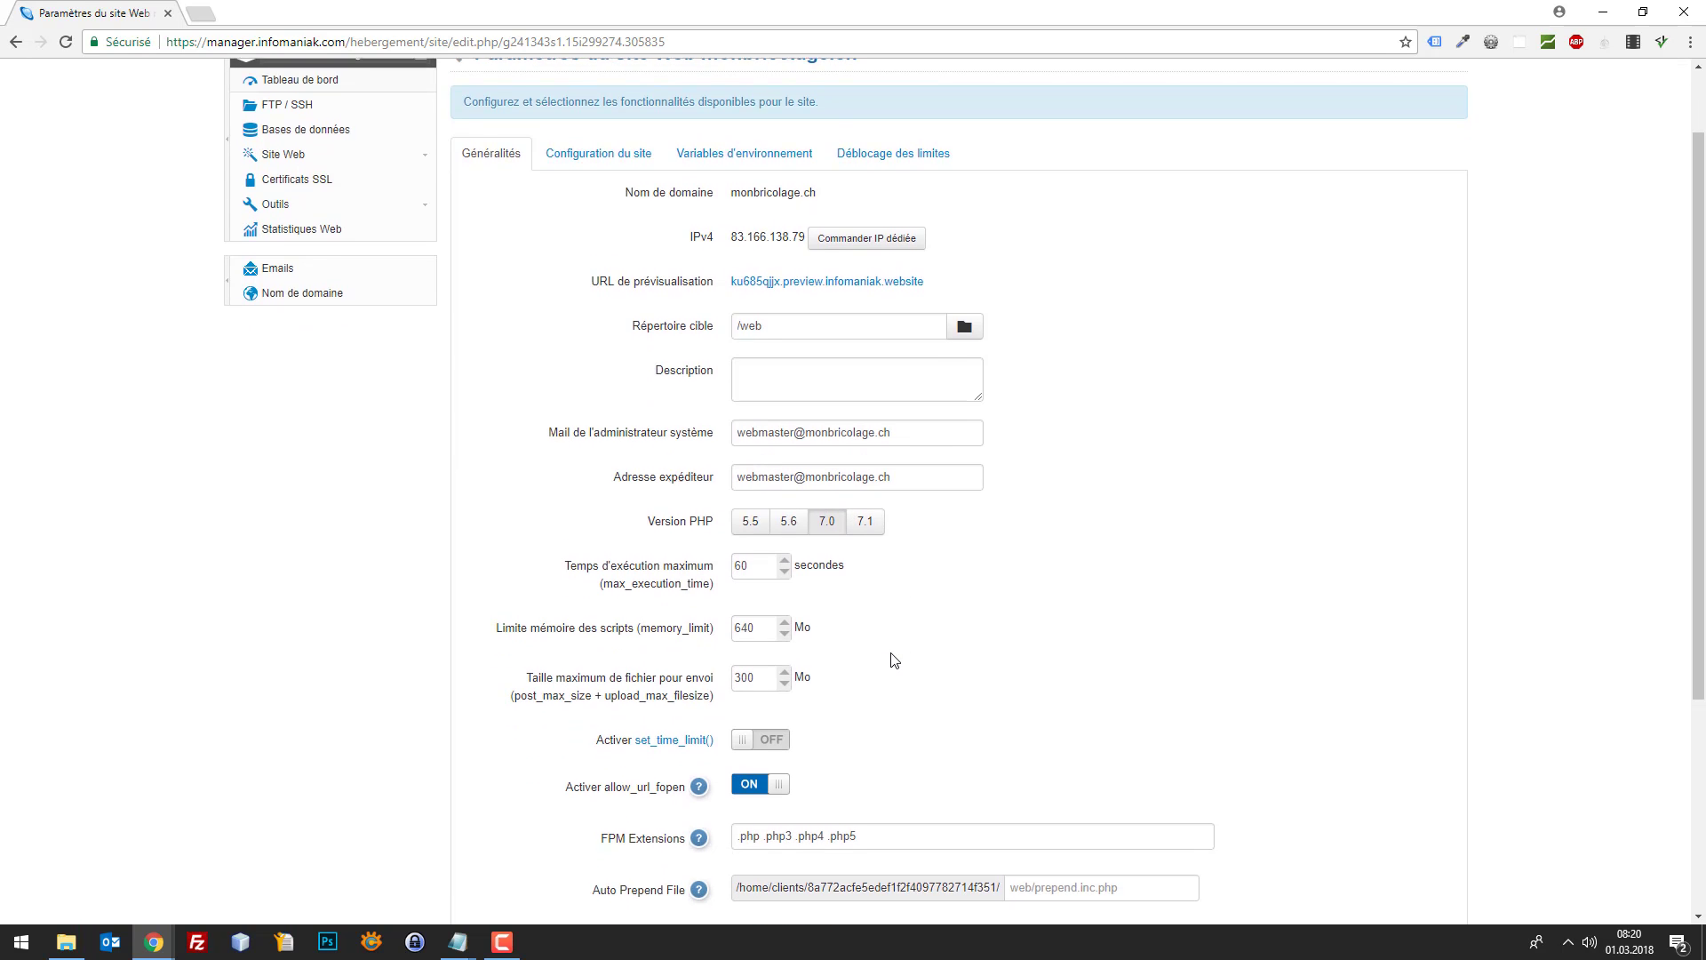
pyautogui.scroll(-1, 855, 663)
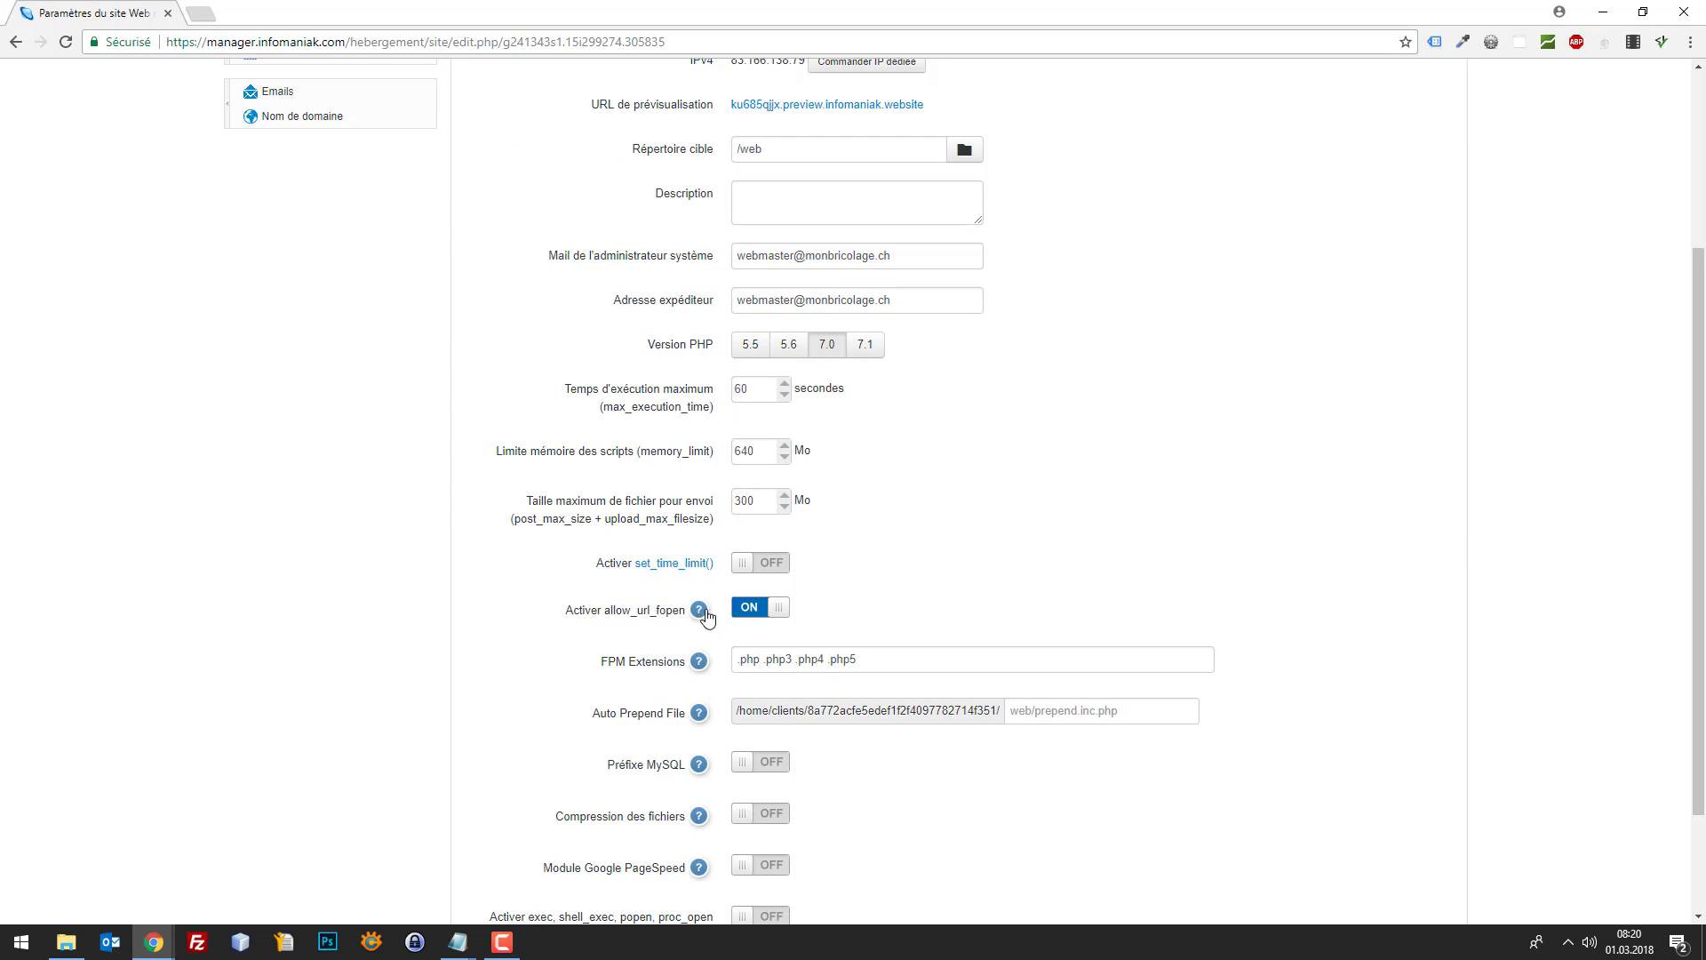
# - Confirm the allow_url_fopen setting is ON, then switch to the notes window
pyautogui.moveTo(539, 611); pyautogui.dragTo(691, 608)
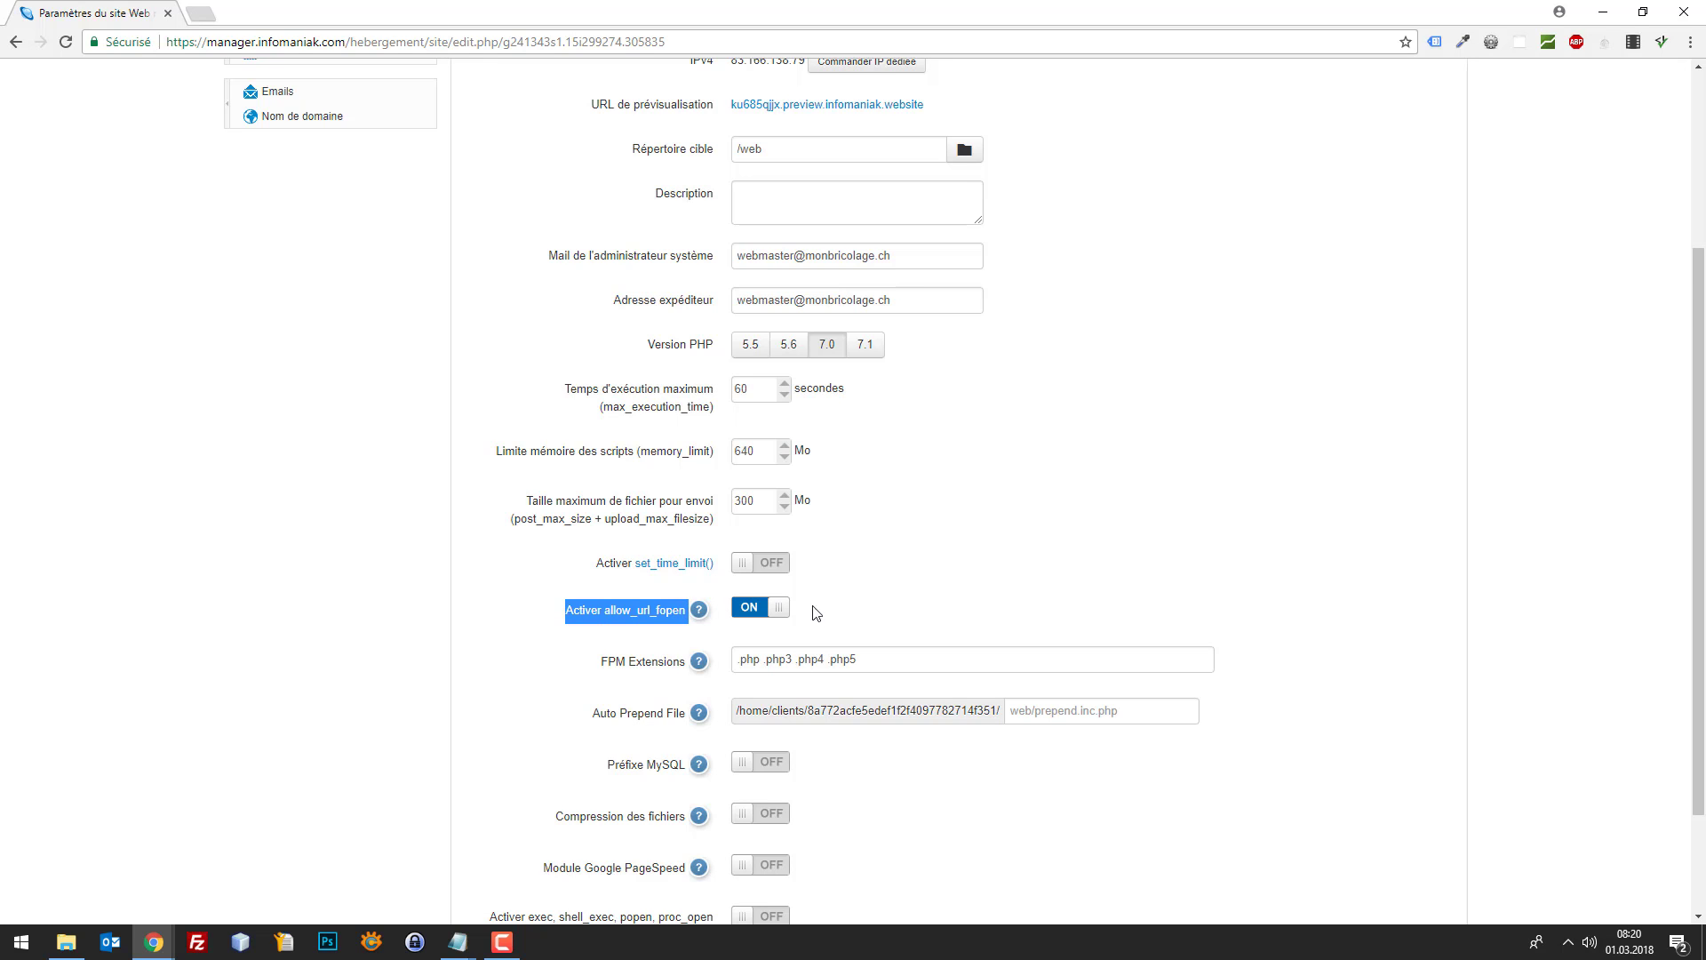
pyautogui.scroll(-1, 858, 588)
pyautogui.scroll(-1, 860, 591)
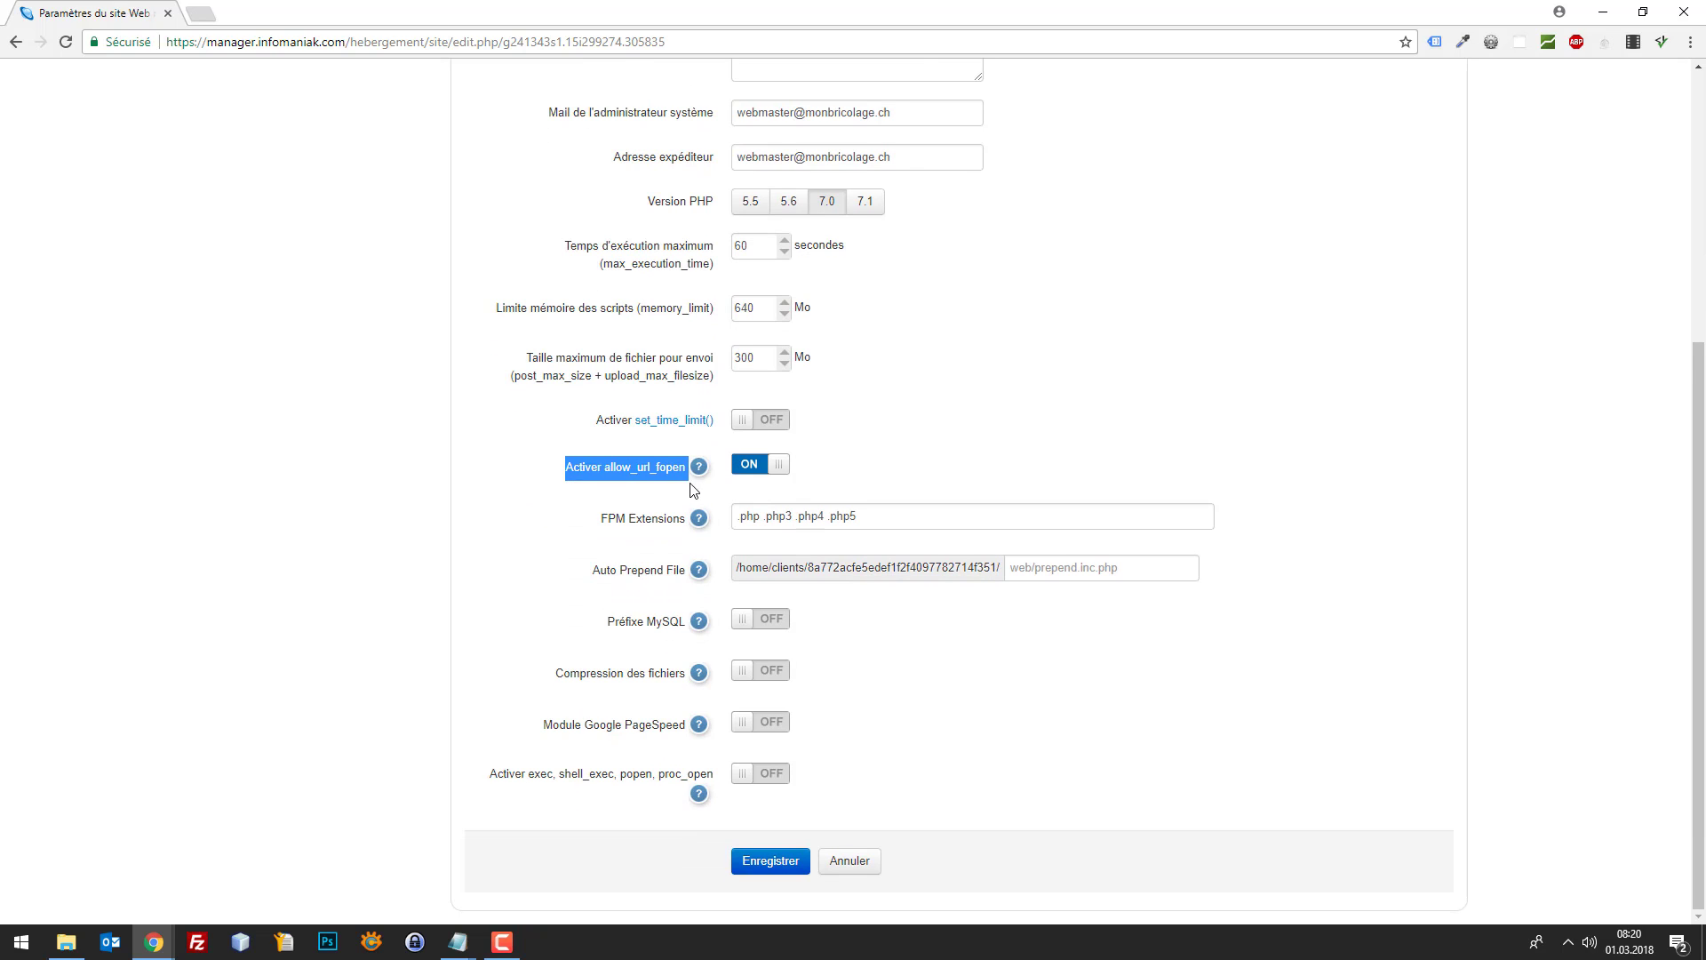
pyautogui.click(471, 457)
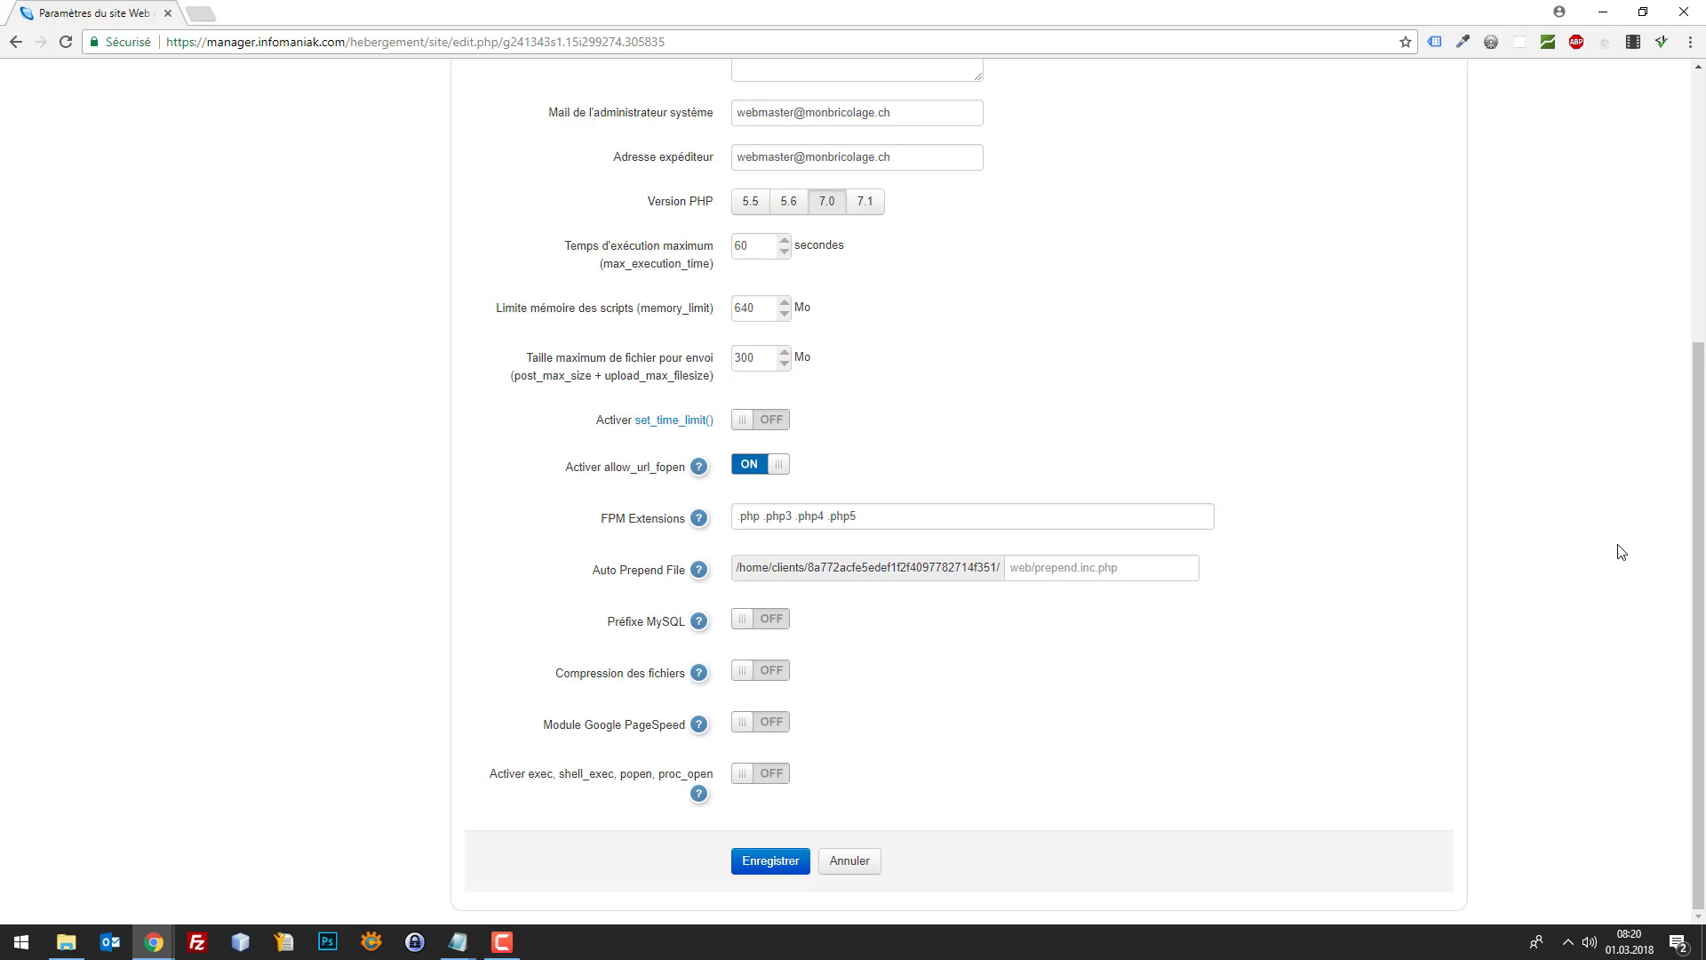
pyautogui.hotkey('alt', 'Tab')
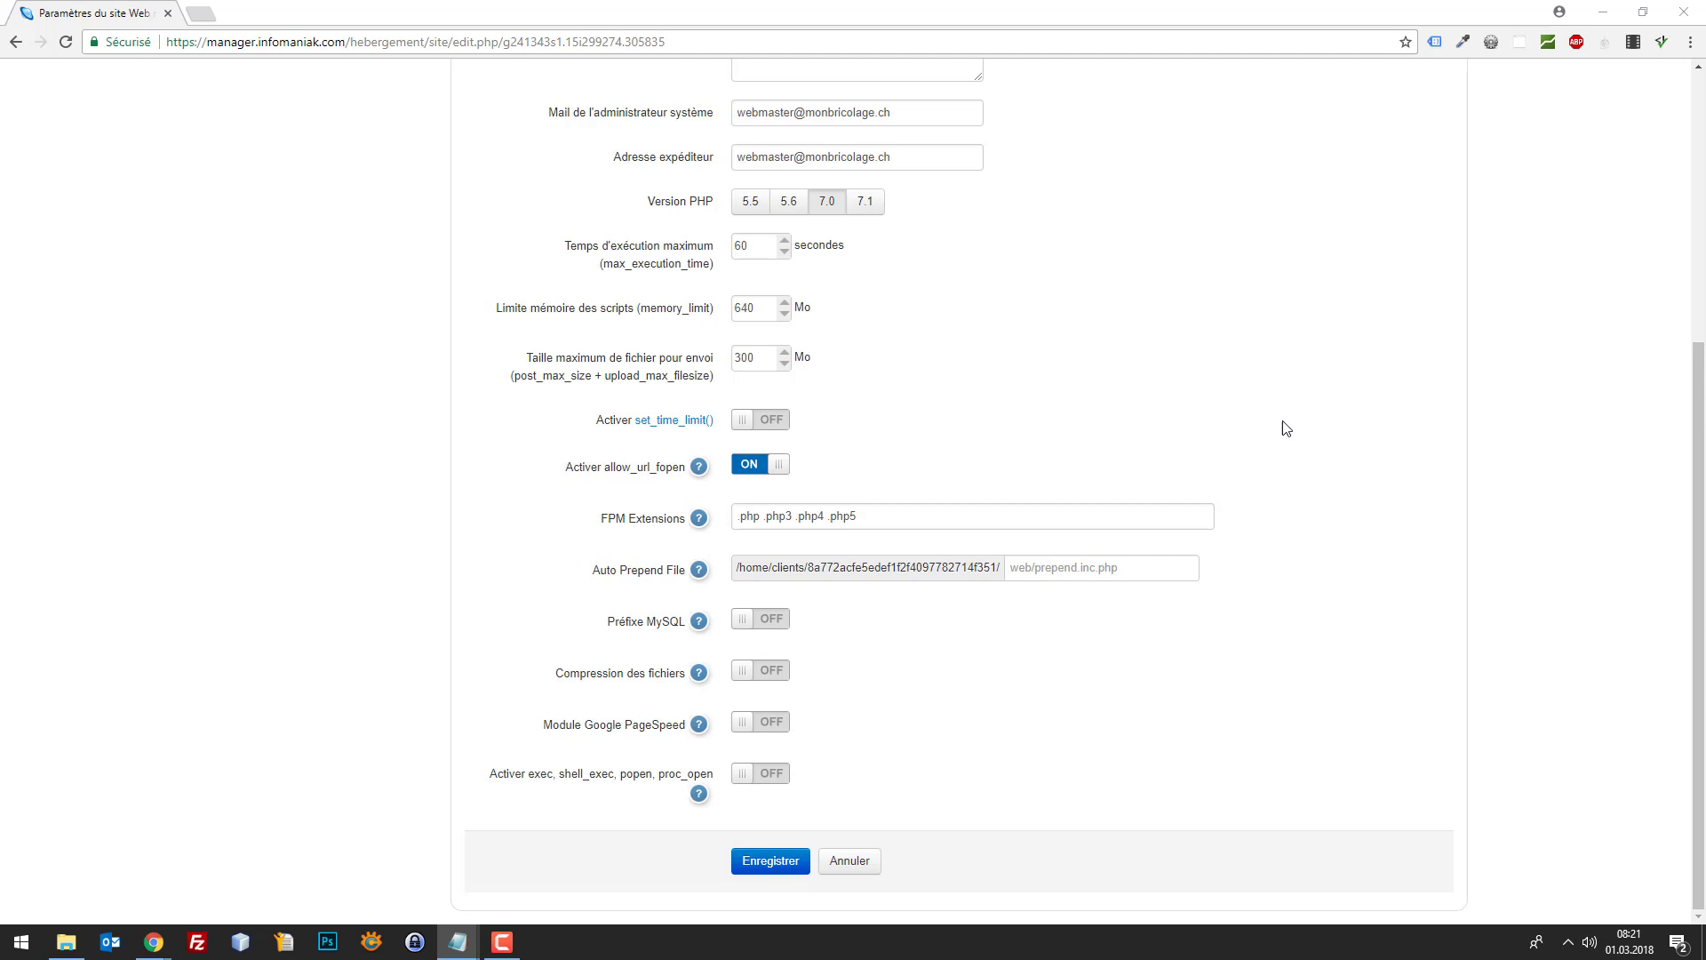
pyautogui.scroll(5, 8, 210)
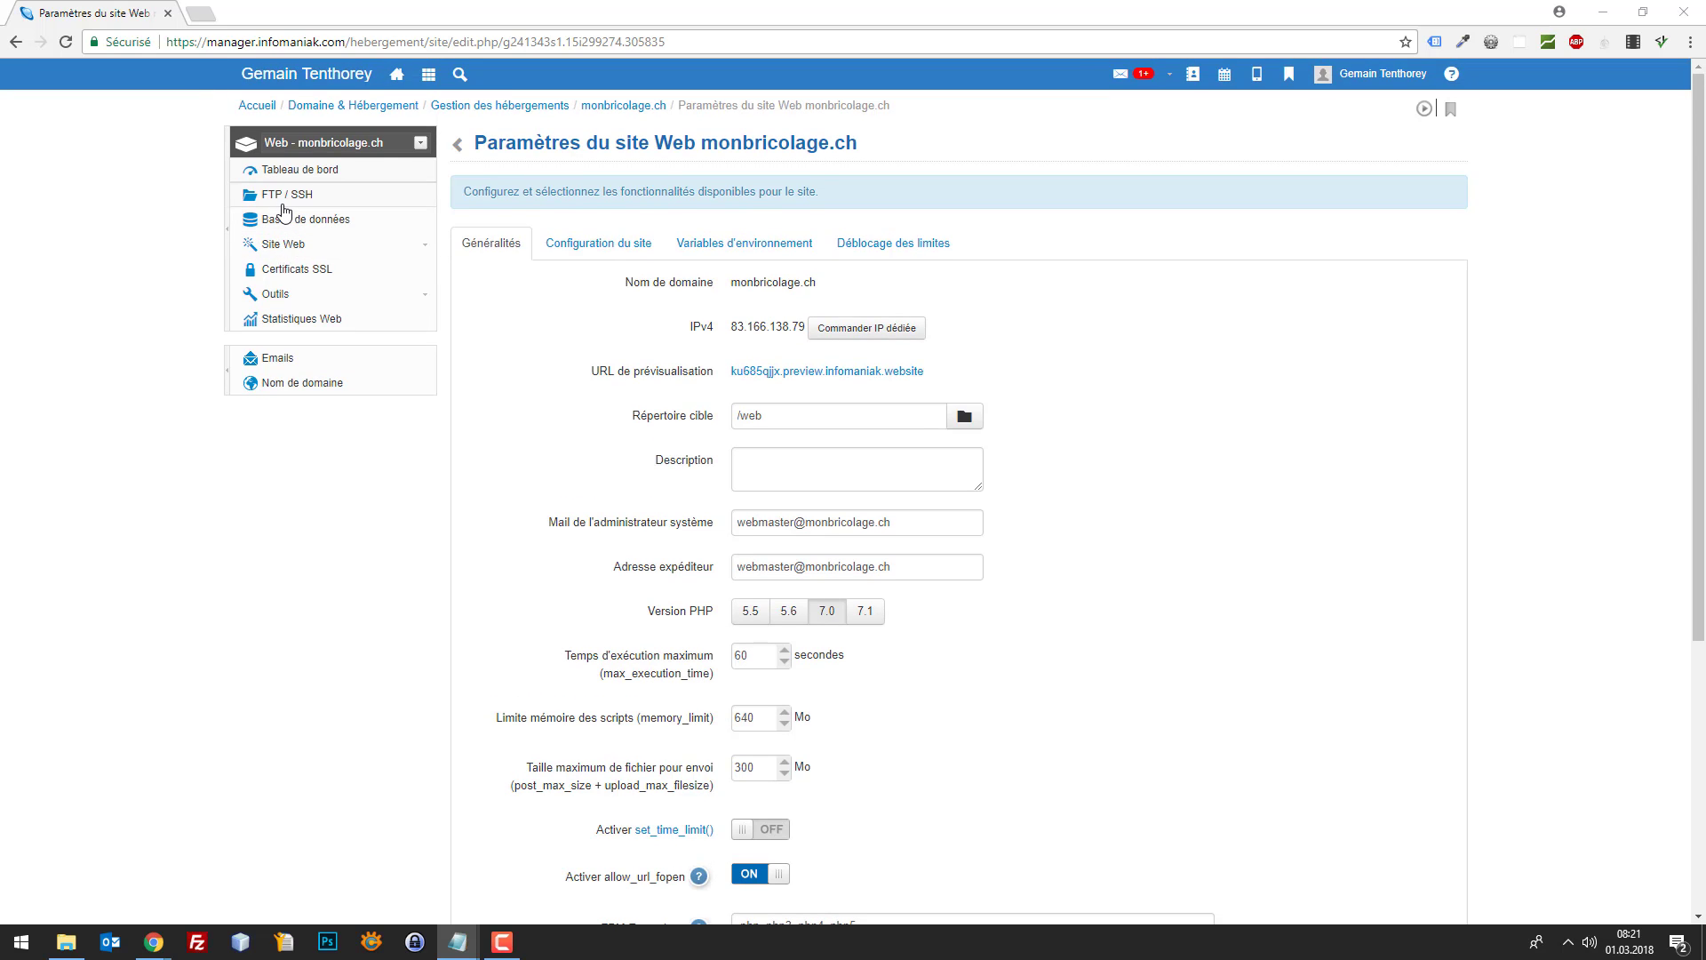
# - Open the FTP / SSH page and copy the host ku685.ftp.infomaniak.com
pyautogui.click(283, 203)
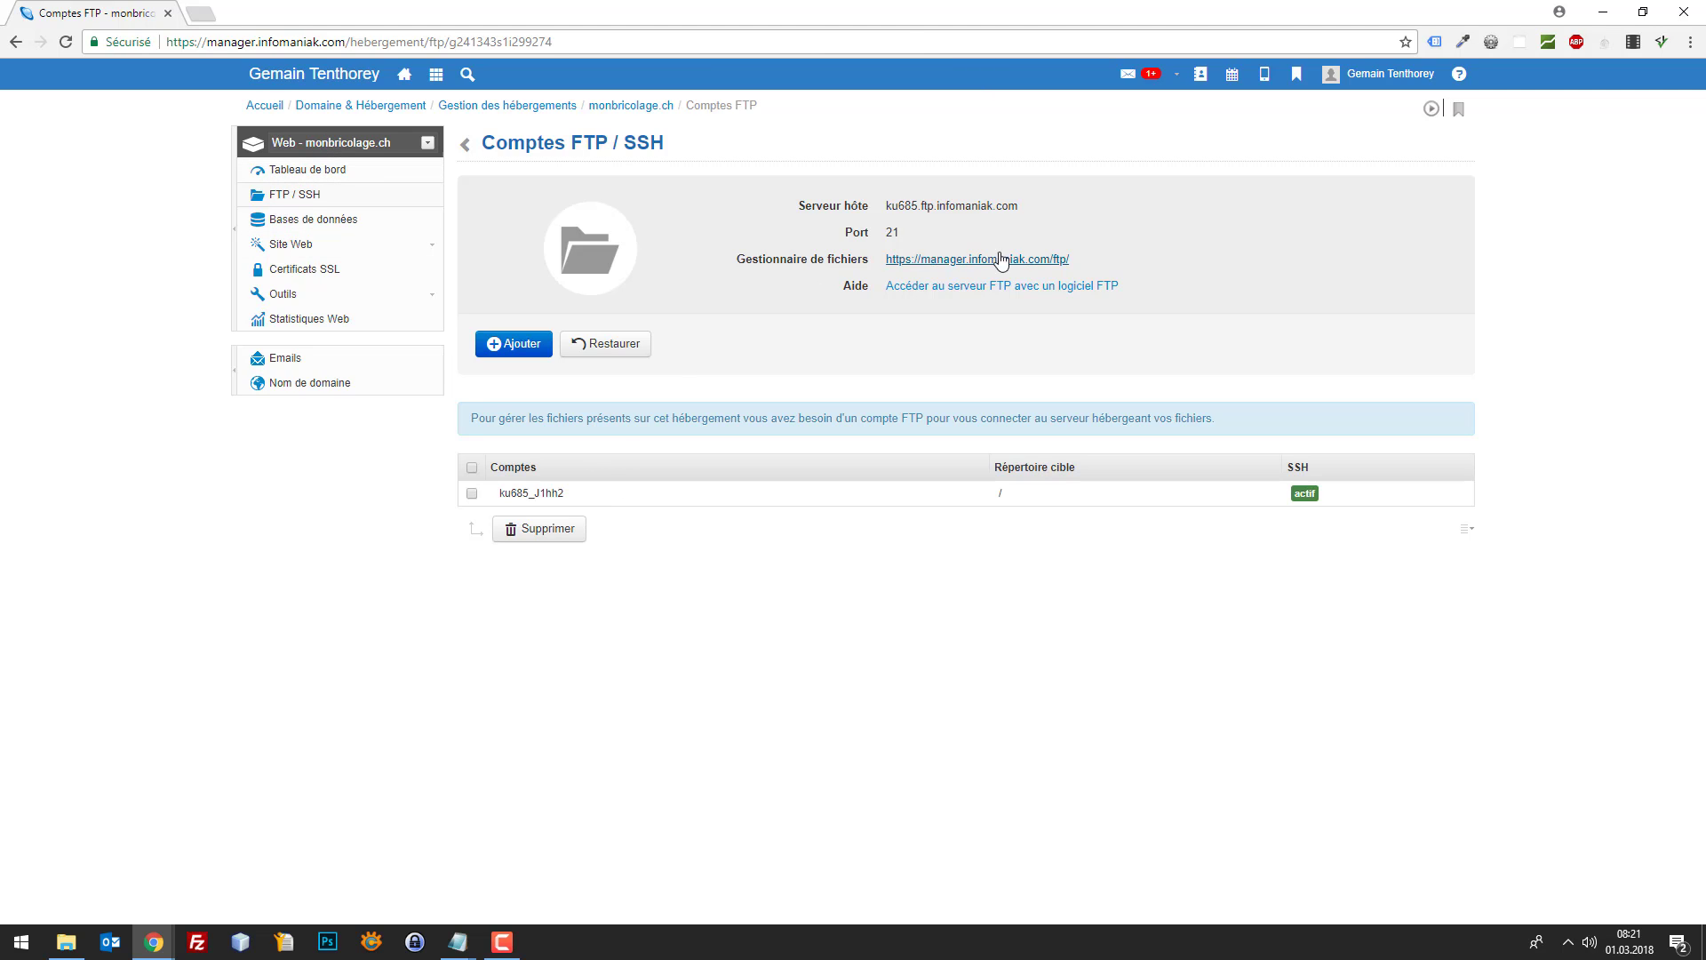
pyautogui.moveTo(1034, 205); pyautogui.dragTo(864, 207)
pyautogui.click(1036, 203)
pyautogui.moveTo(1036, 206); pyautogui.dragTo(883, 200)
pyautogui.hotkey('ctrl', 'c')
# - Note the FTP host in Notepad under an FTP heading with a dashed separator and 's :' label
pyautogui.moveTo(466, 944)
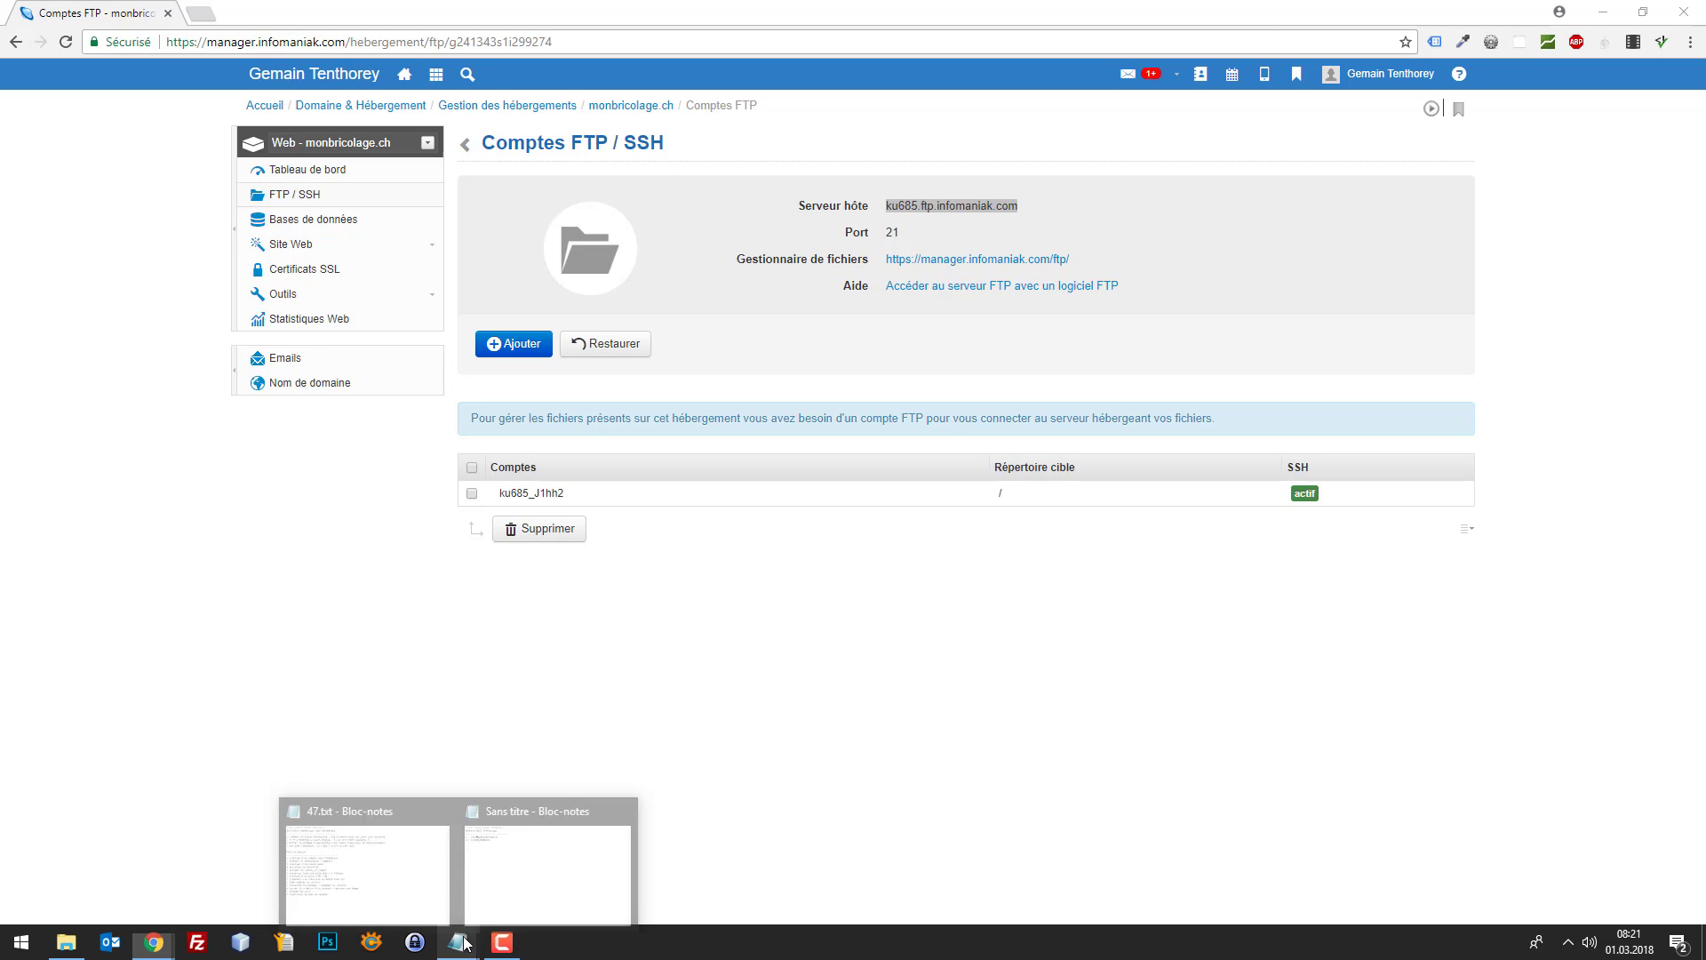
pyautogui.click(516, 882)
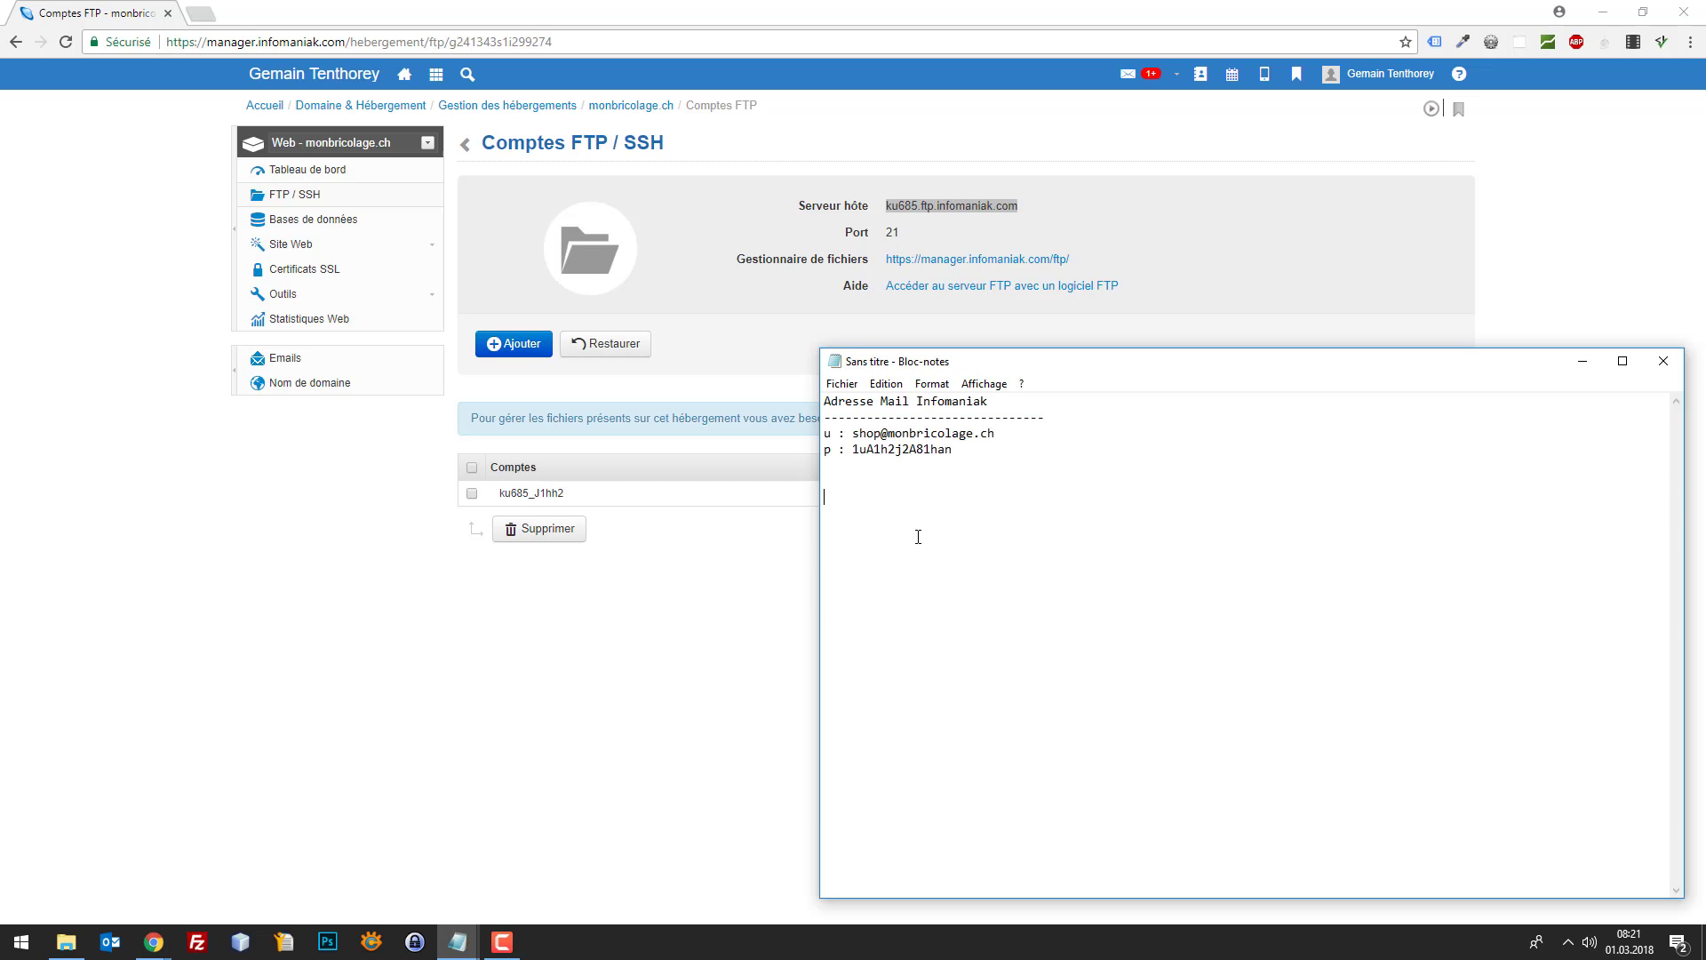
pyautogui.write('FTP')
pyautogui.press('Return')
pyautogui.press('Return')
pyautogui.hotkey('ctrl', 'v')
pyautogui.doubleClick(1041, 416)
pyautogui.hotkey('ctrl', 'c')
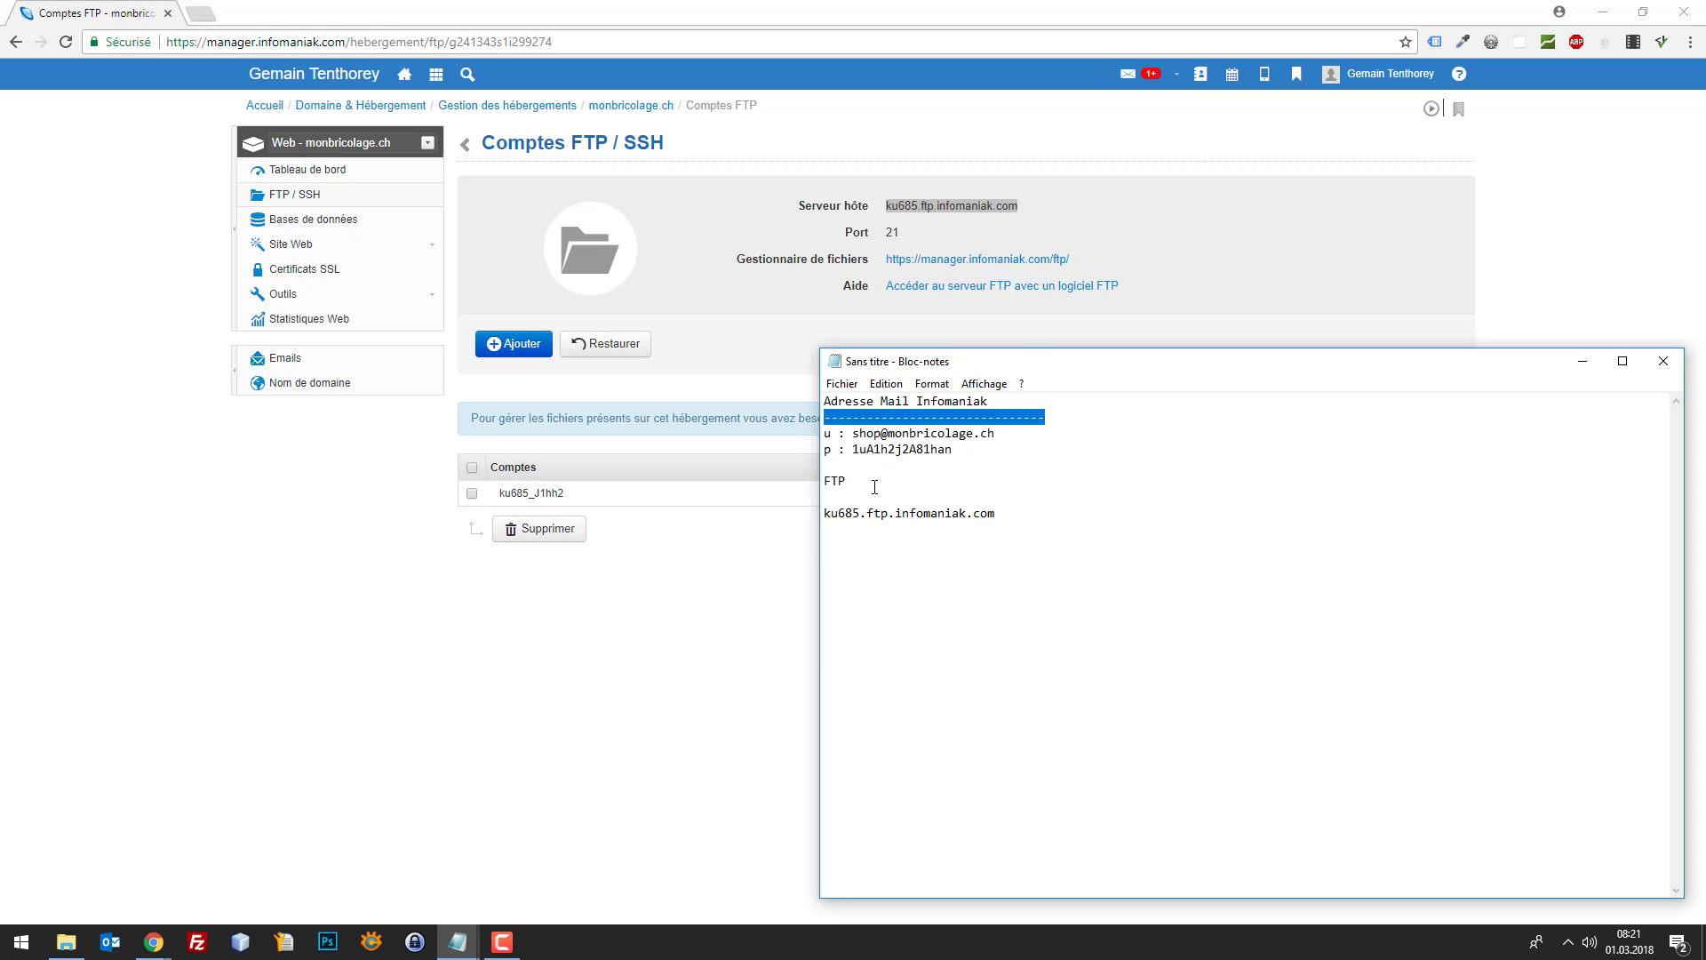
pyautogui.click(874, 487)
pyautogui.click(843, 499)
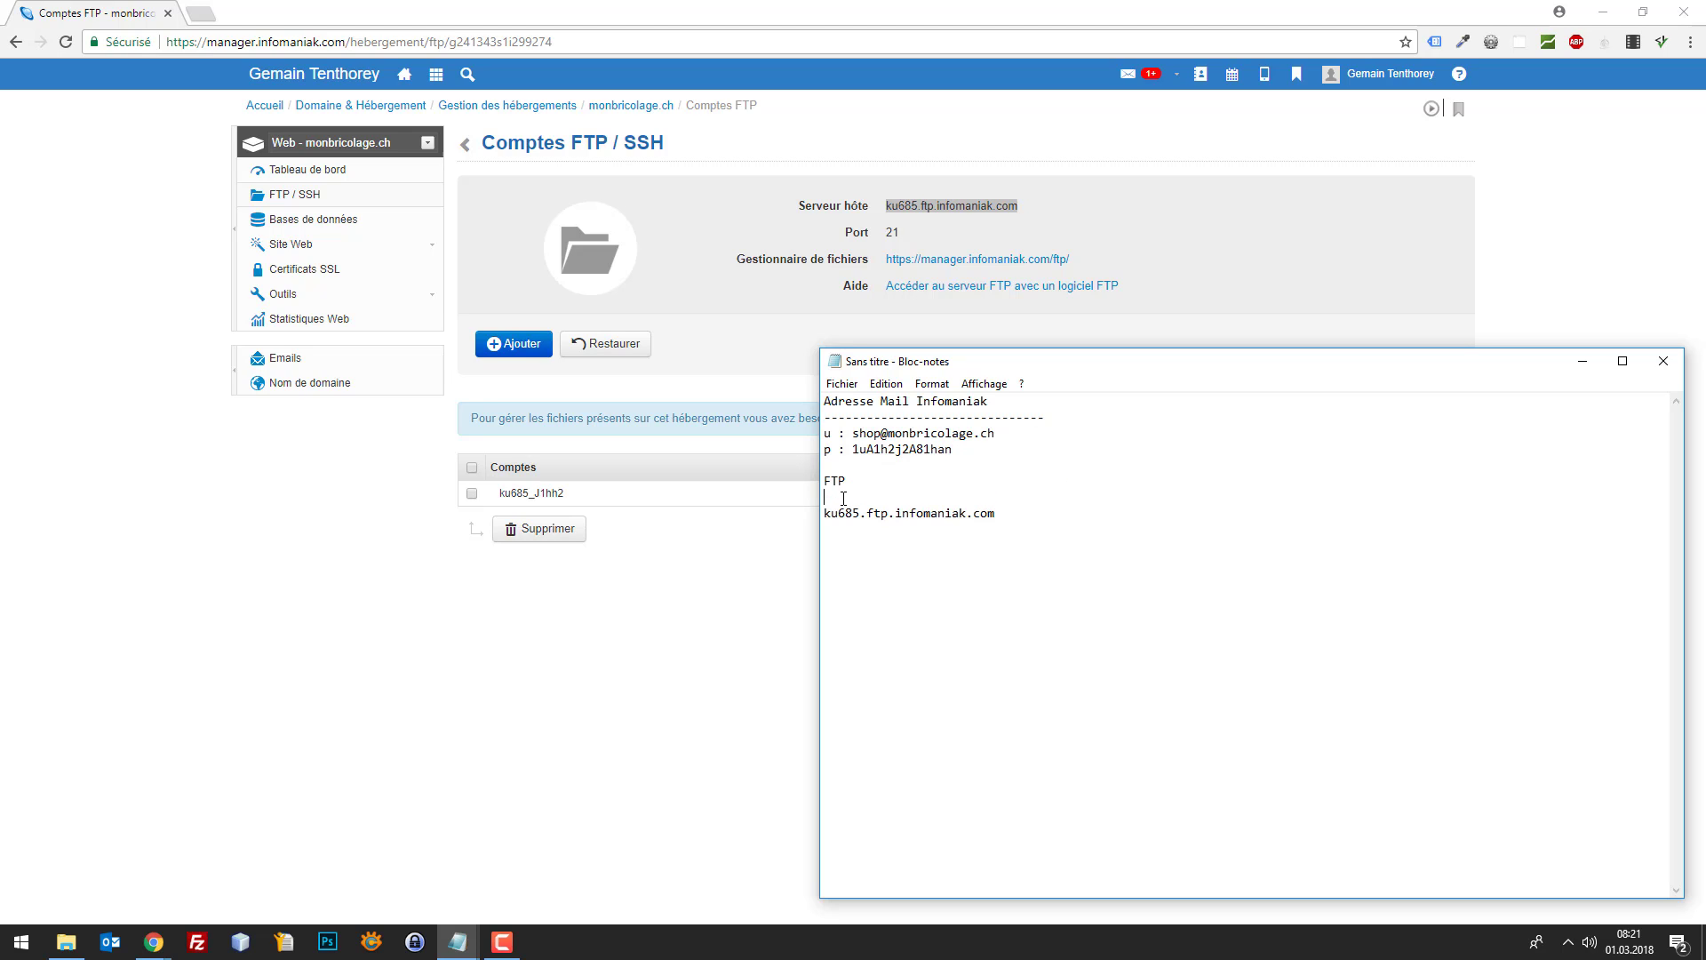
pyautogui.hotkey('ctrl', 'v')
pyautogui.write('s :')
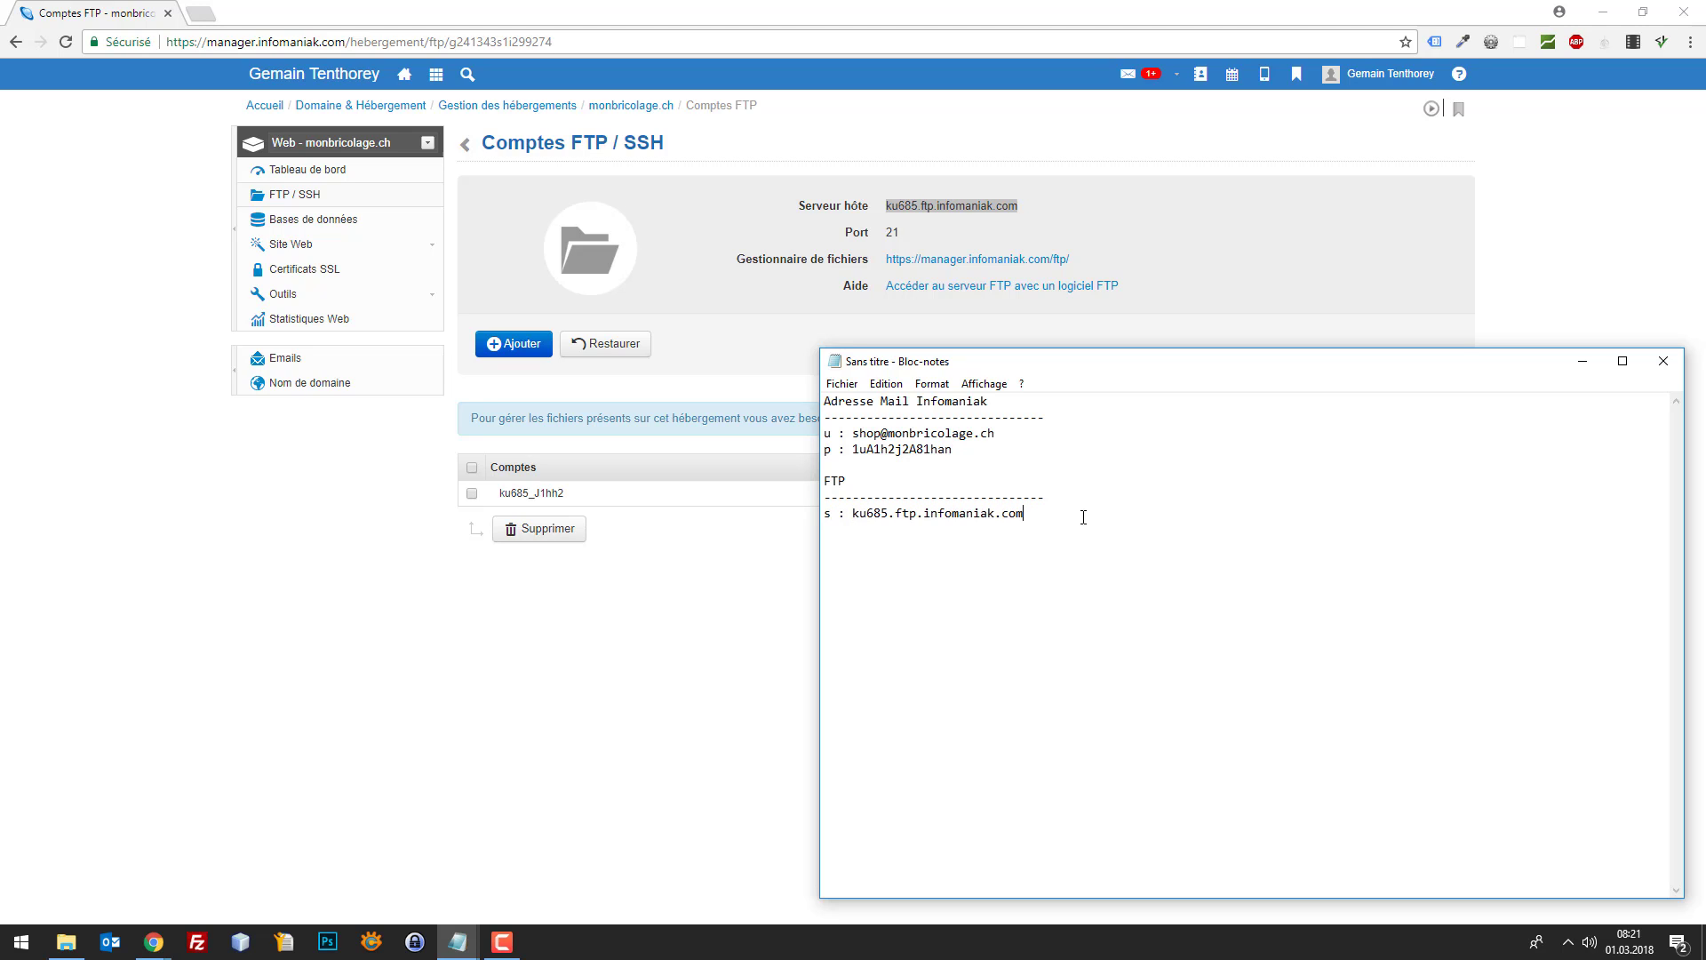
pyautogui.click(363, 646)
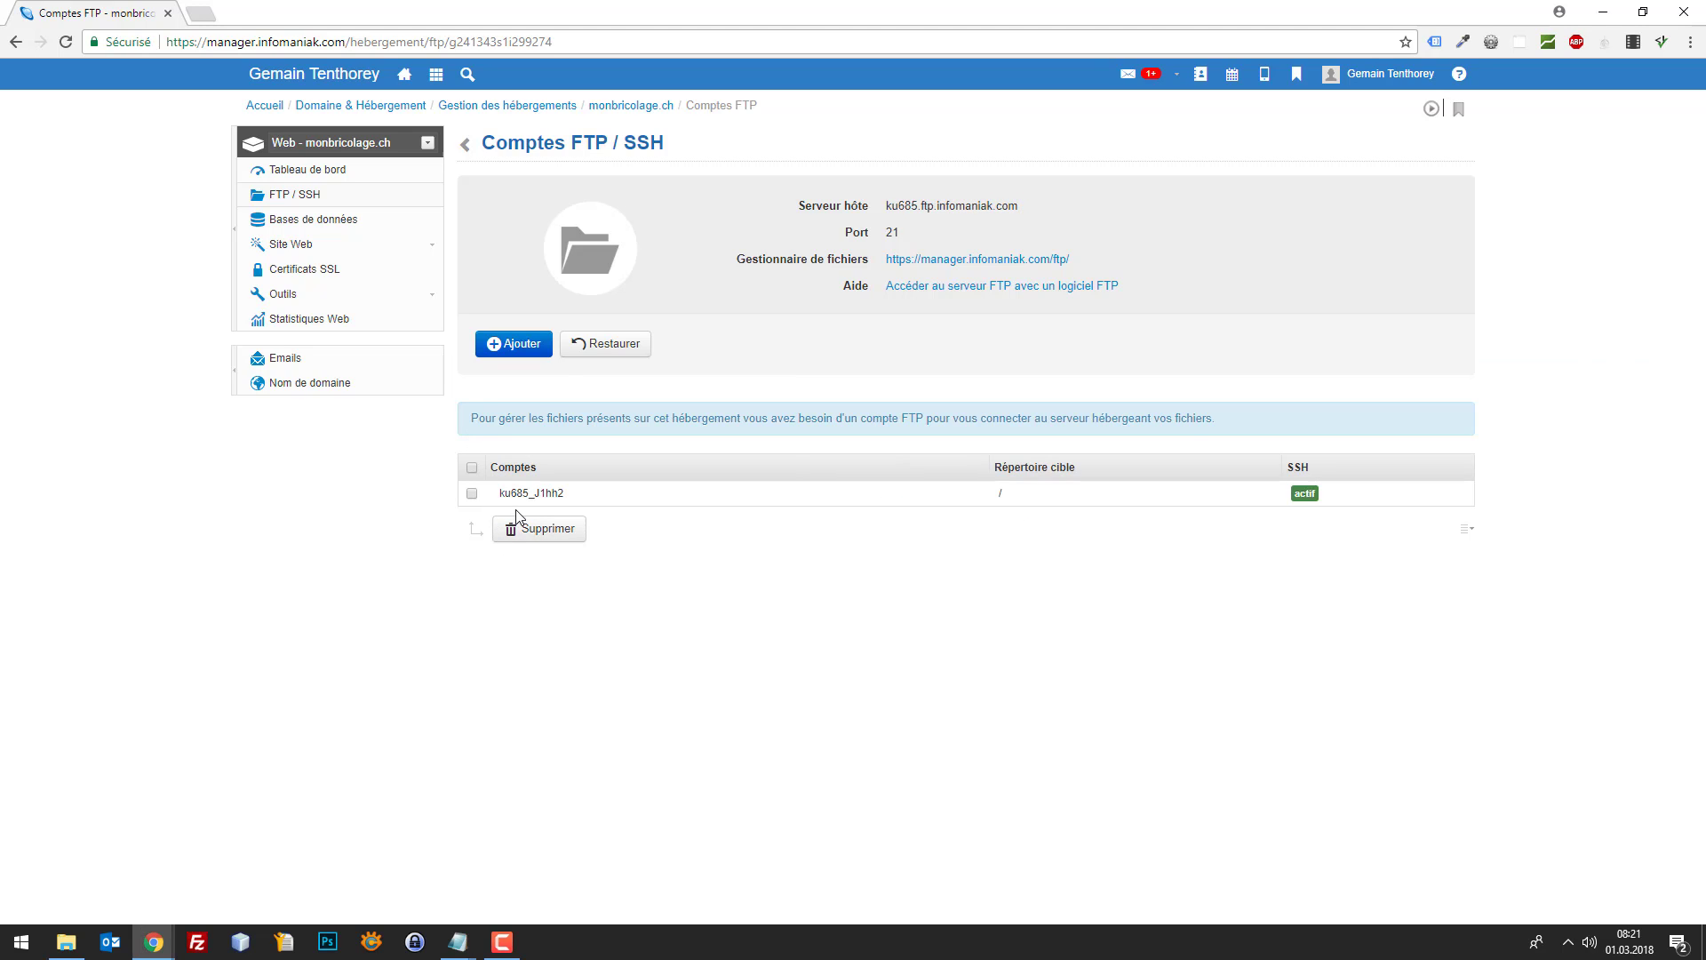
# - Start a new FTP + SSH account named tuto
pyautogui.click(519, 344)
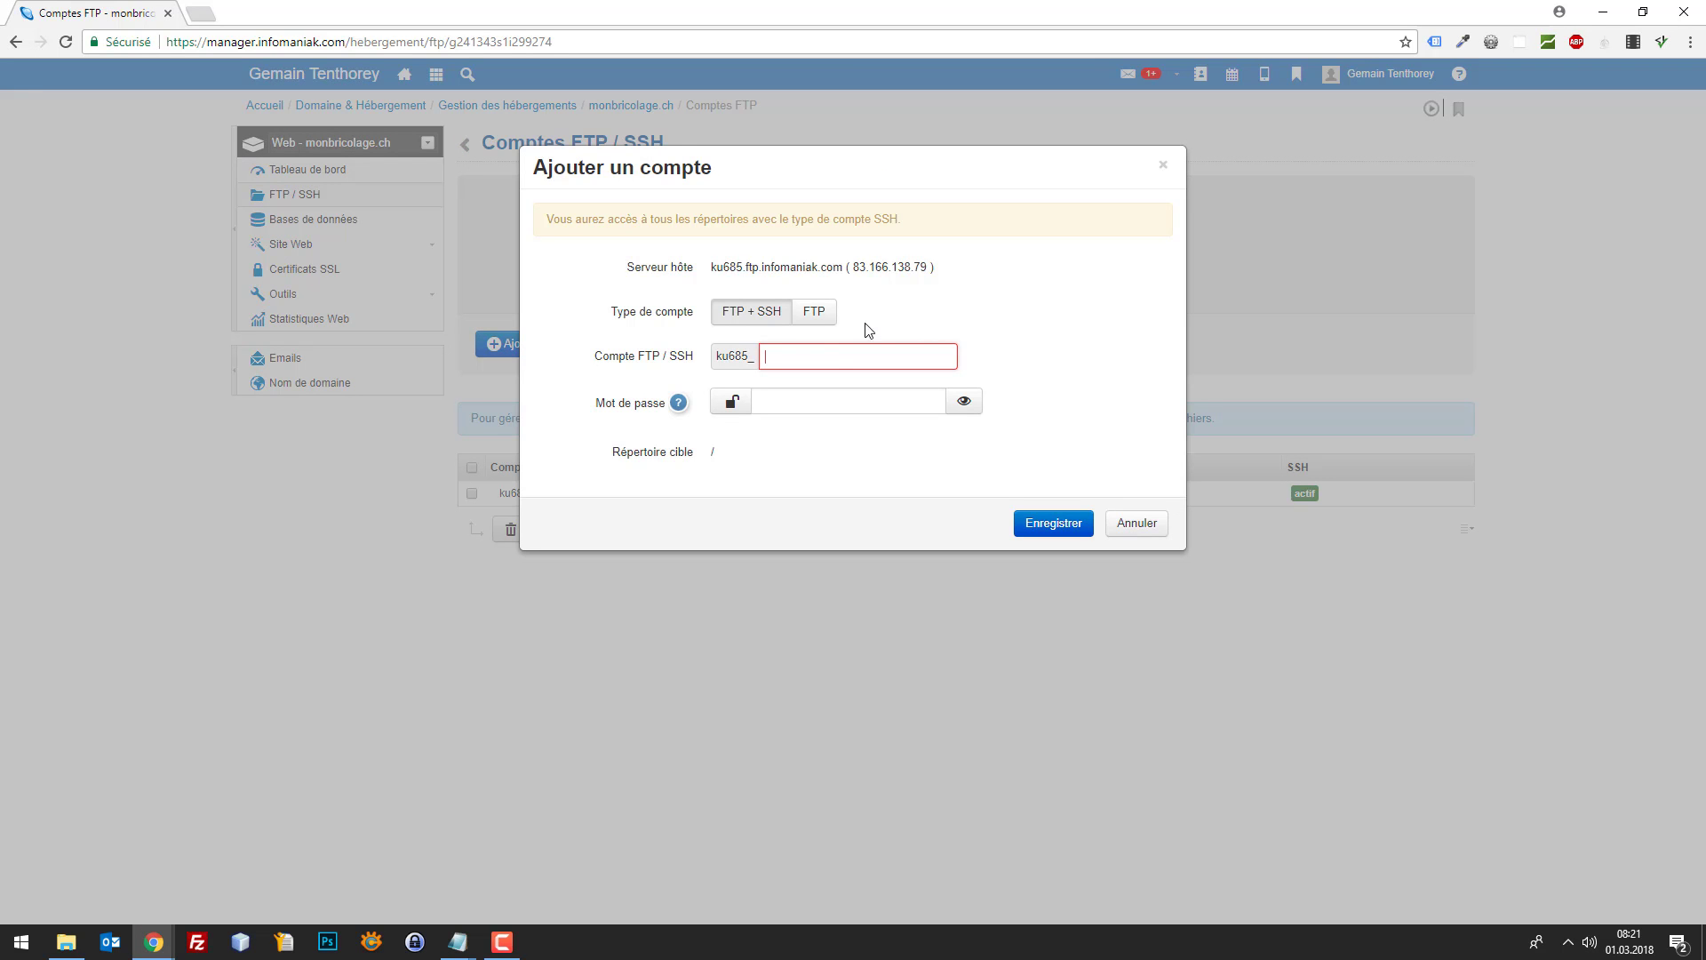
pyautogui.doubleClick(738, 361)
pyautogui.click(822, 362)
pyautogui.write('tuto')
# - Record the tuto account's user name and password in Notepad
pyautogui.doubleClick(734, 356)
pyautogui.hotkey('ctrl', 'c')
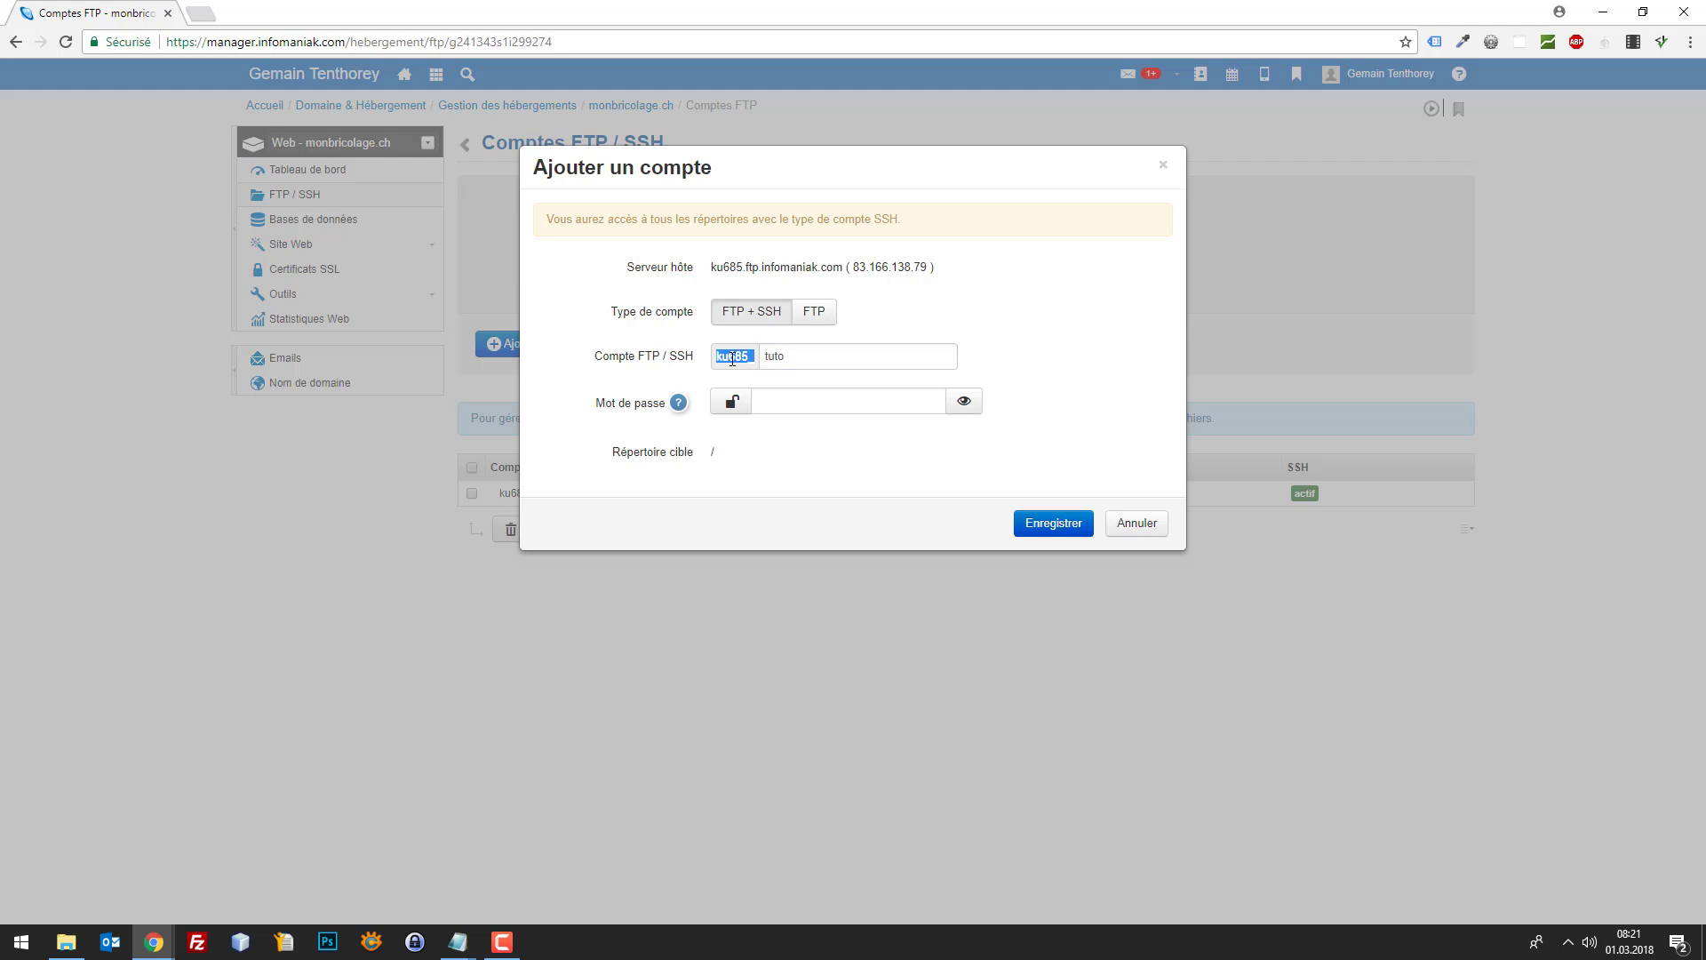
pyautogui.click(458, 942)
pyautogui.click(550, 899)
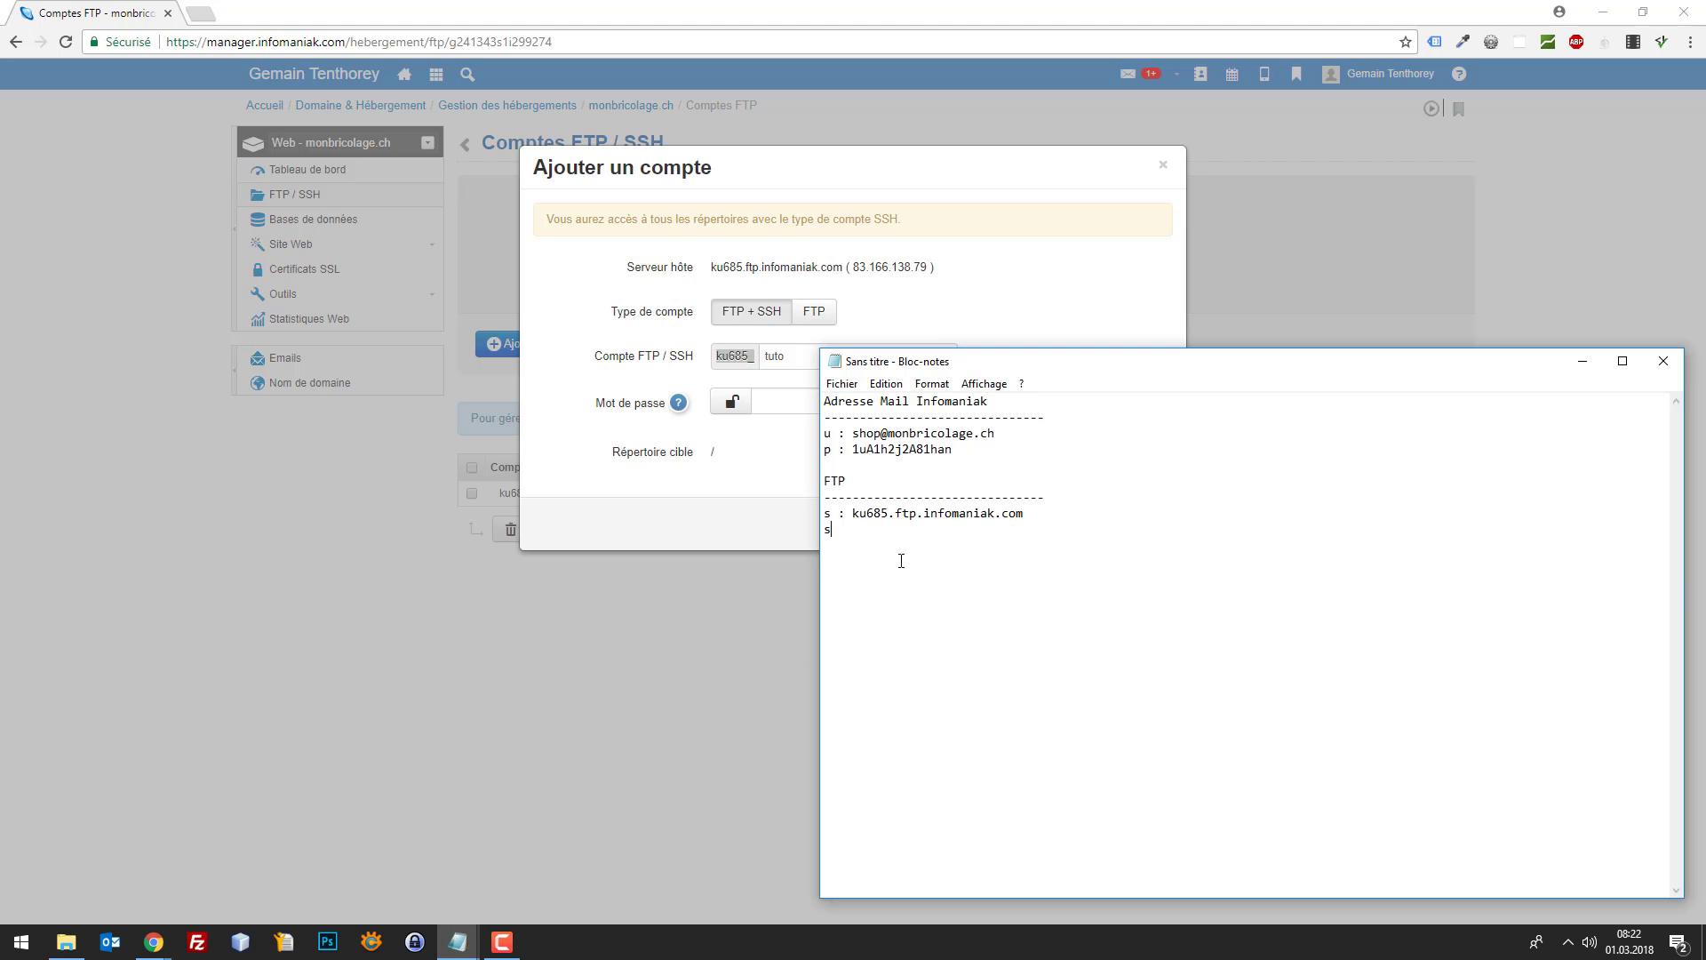
pyautogui.press('BackSpace')
pyautogui.write('u :')
pyautogui.hotkey('ctrl', 'v')
pyautogui.write('tuto ')
# - Paste the noted password into the new account and save it
pyautogui.doubleClick(918, 544)
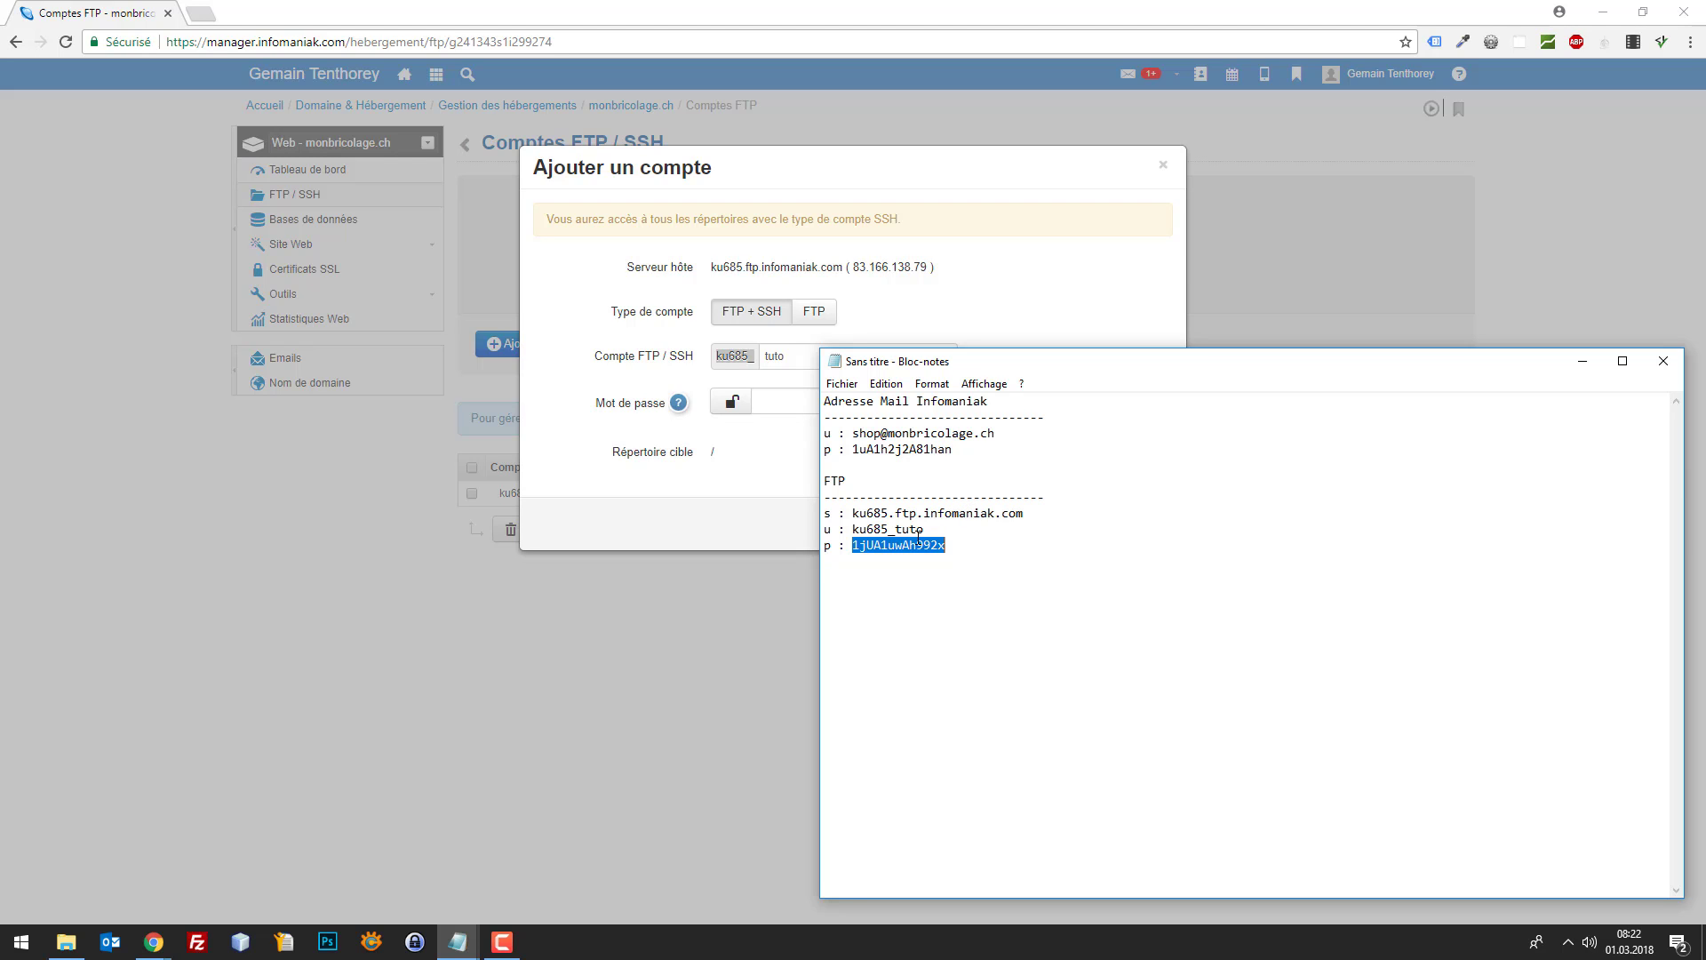
pyautogui.hotkey('ctrl', 'c')
pyautogui.click(790, 405)
pyautogui.hotkey('ctrl', 'v')
pyautogui.click(963, 405)
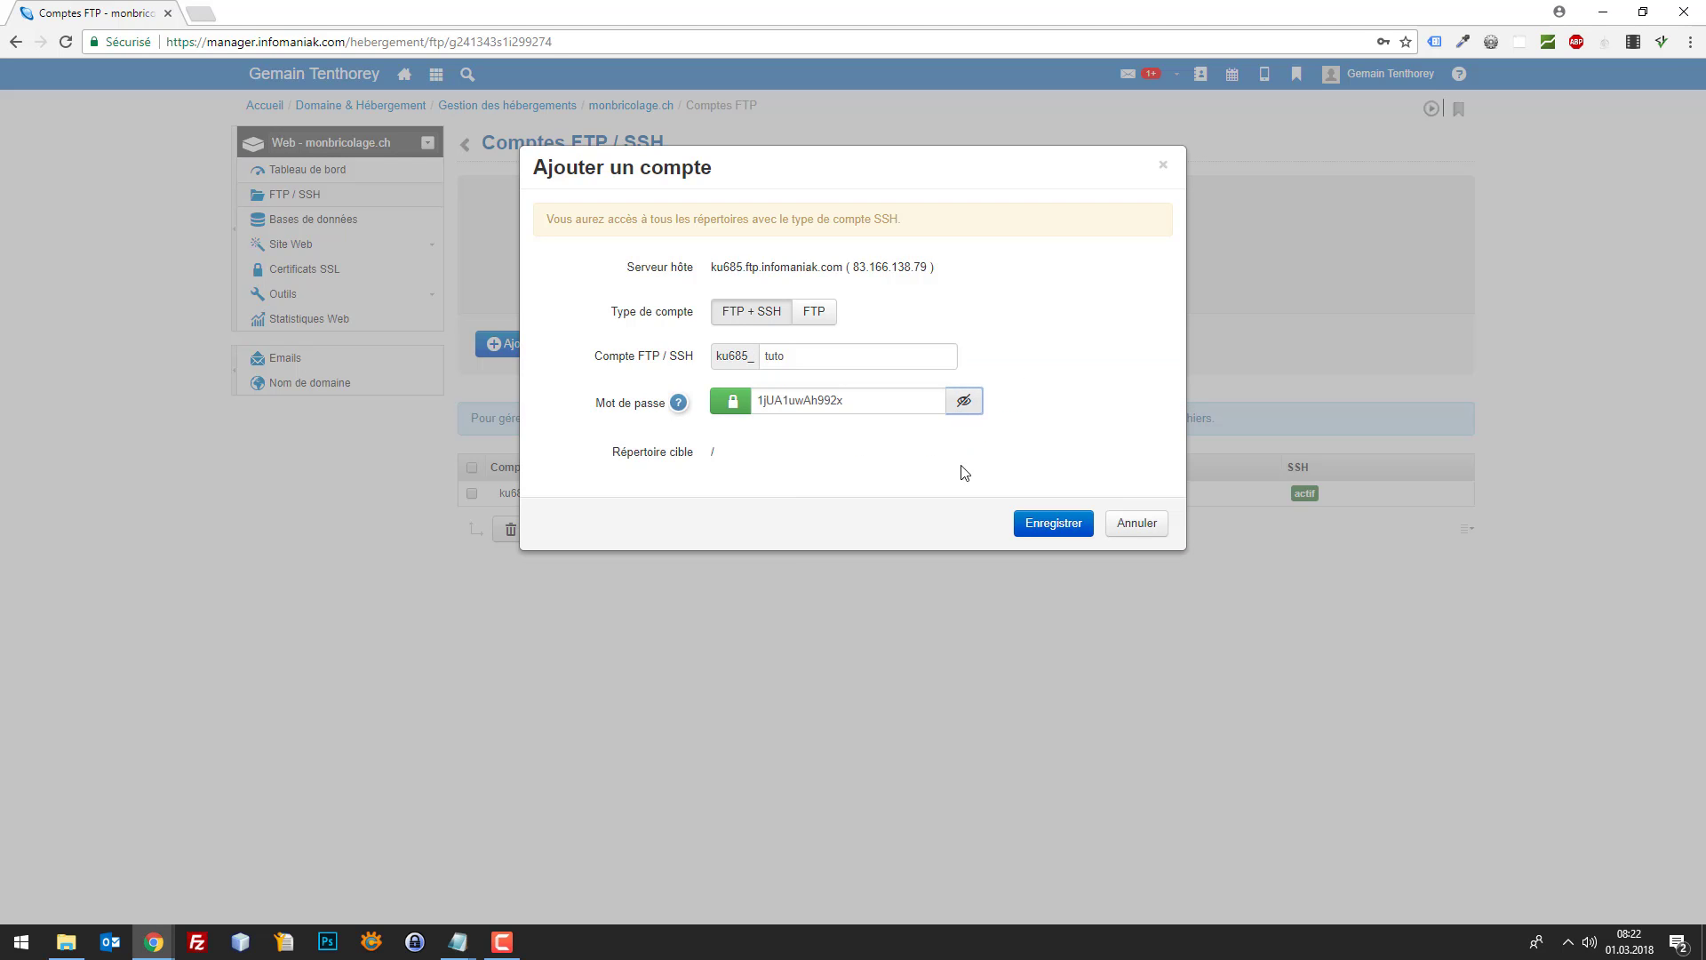
pyautogui.click(1027, 523)
# - Add a DB heading to the notes below the FTP section
pyautogui.moveTo(457, 942)
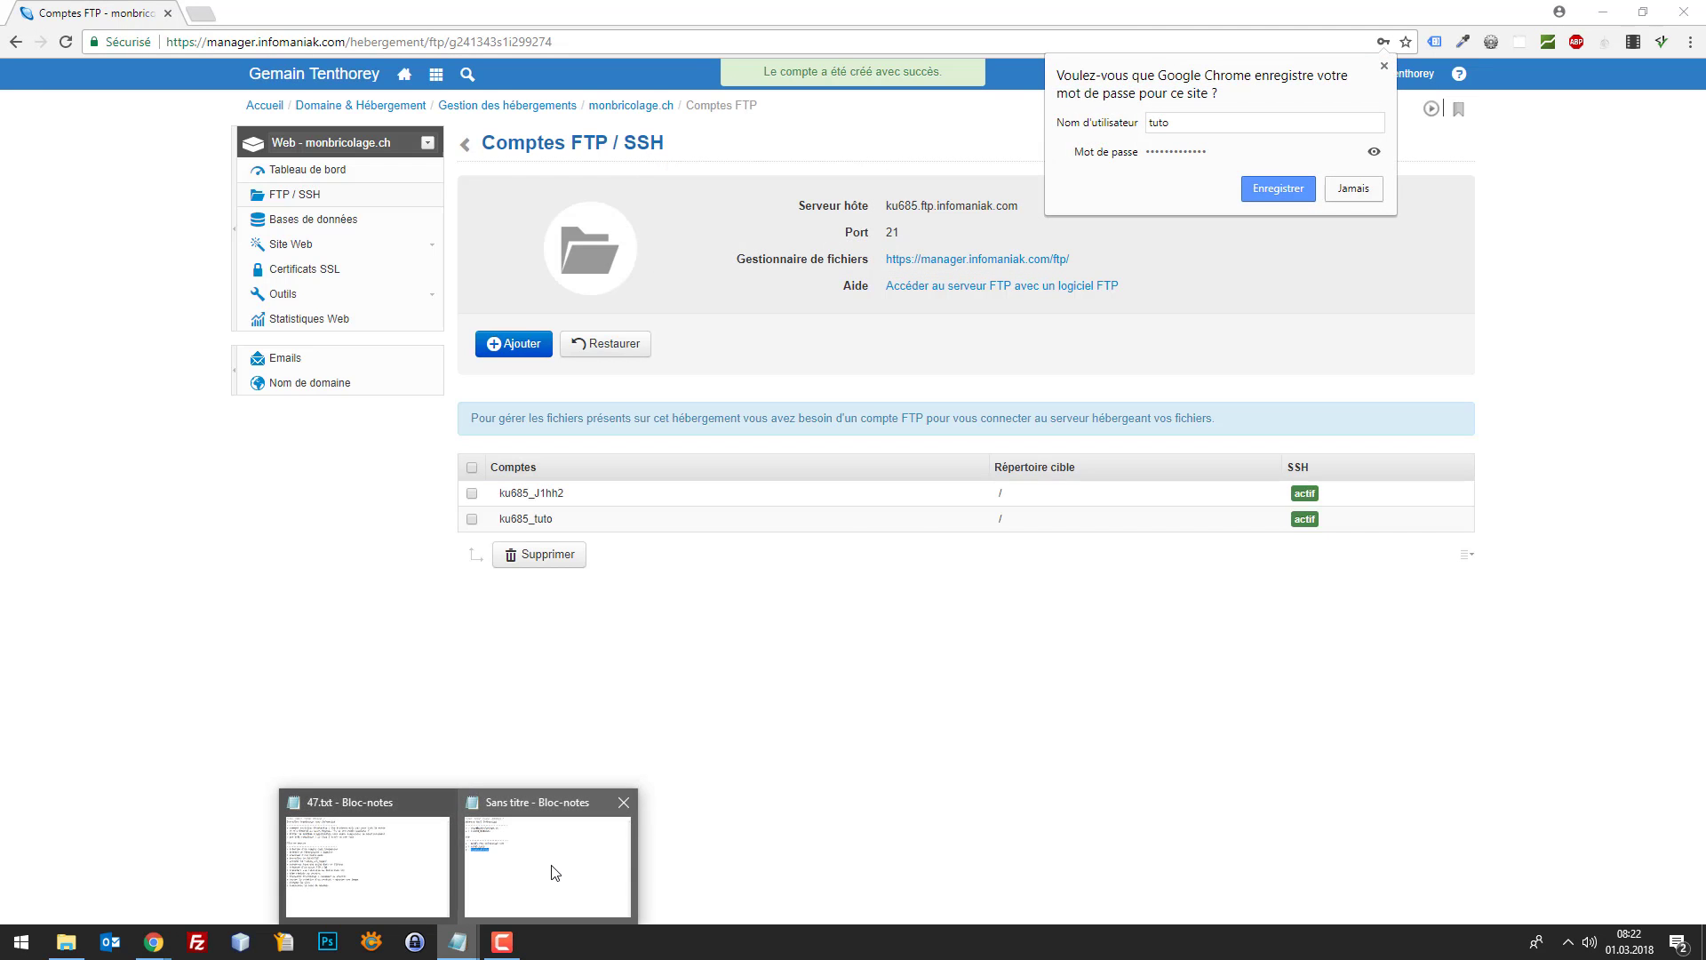
pyautogui.click(553, 868)
pyautogui.click(988, 540)
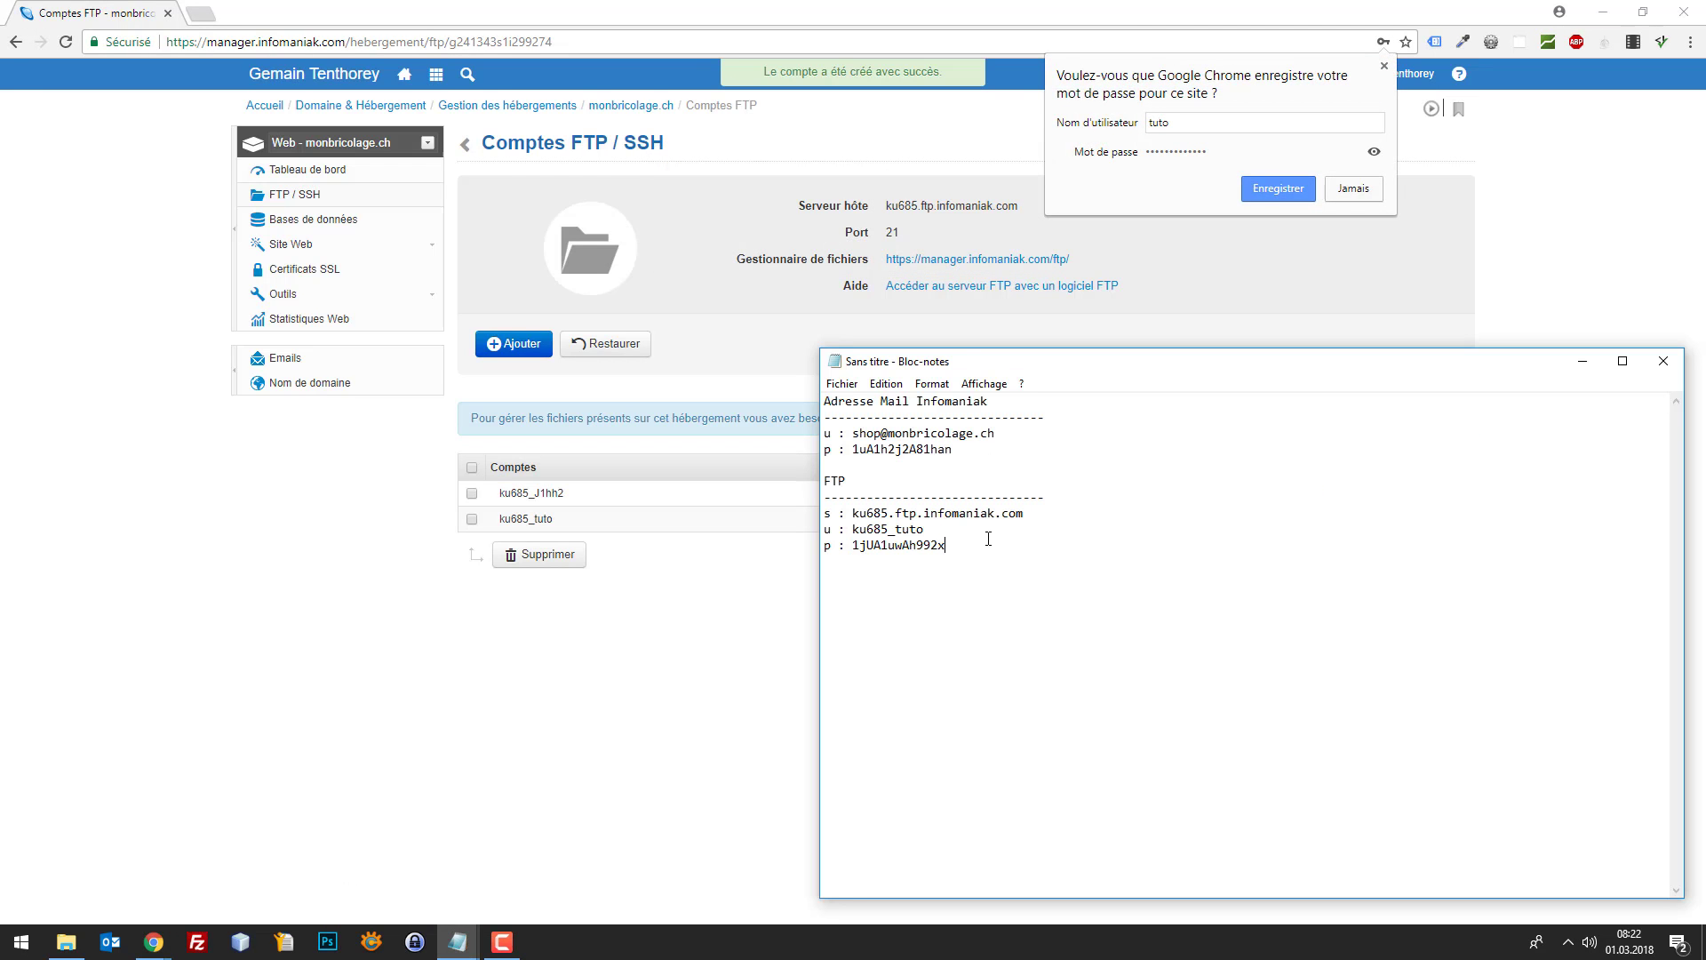
pyautogui.press('Return')
pyautogui.write('DB')
pyautogui.doubleClick(979, 485)
pyautogui.doubleClick(986, 496)
pyautogui.click(937, 583)
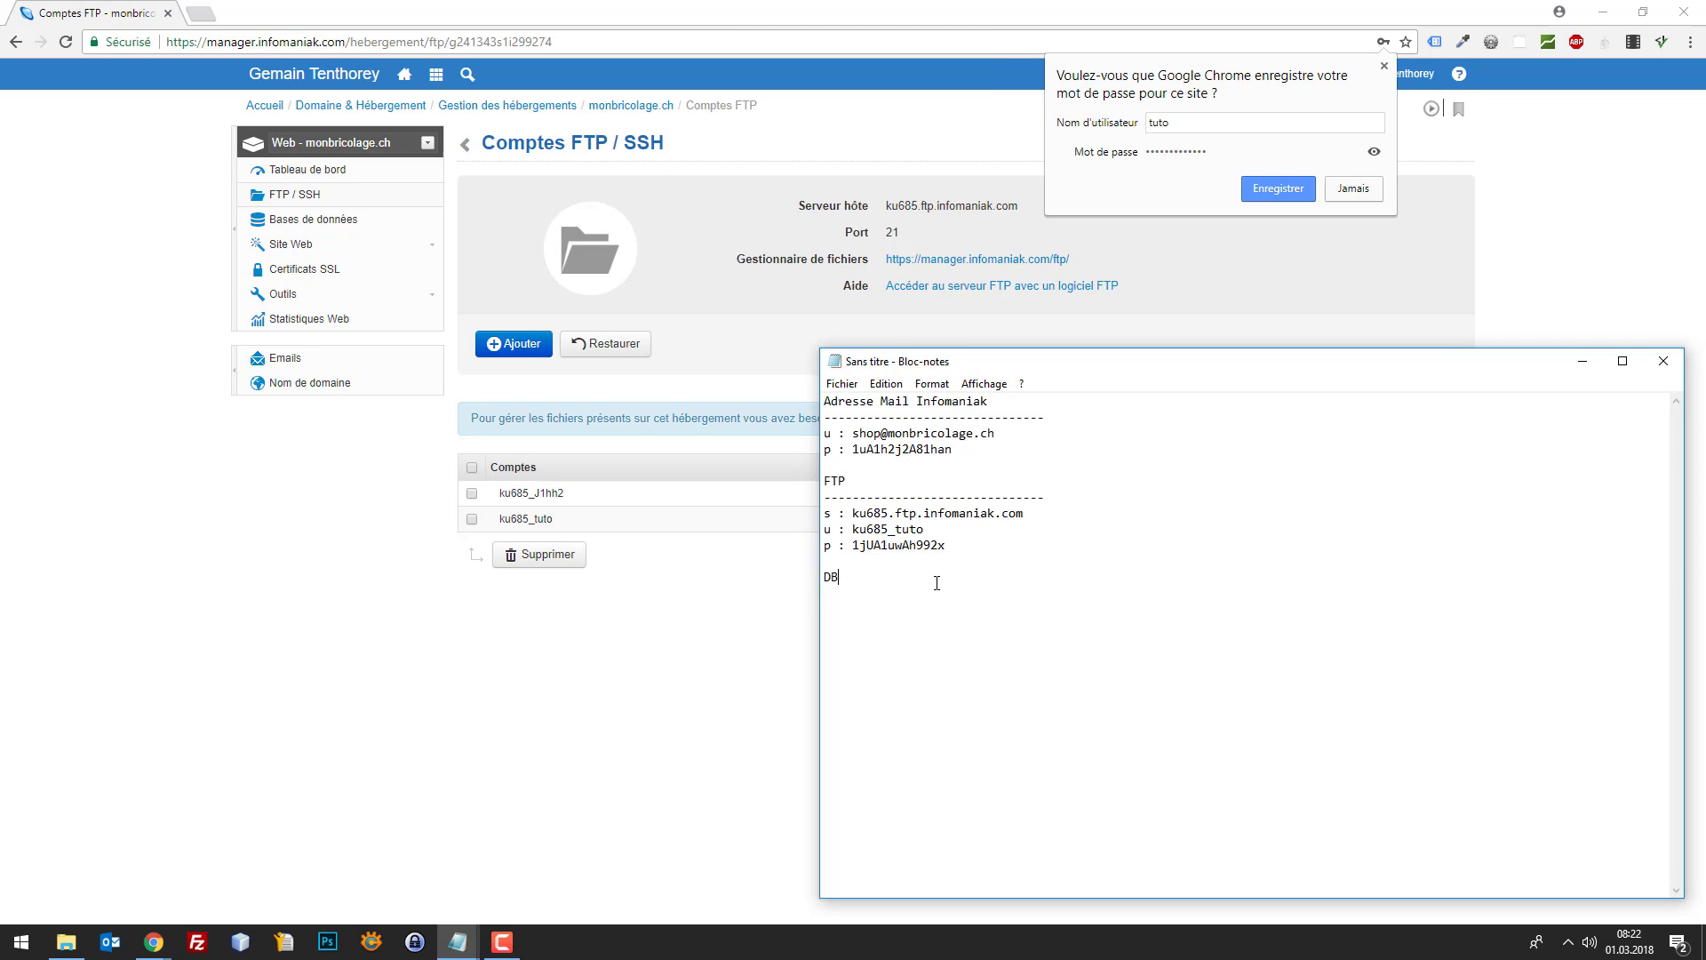
pyautogui.click(634, 646)
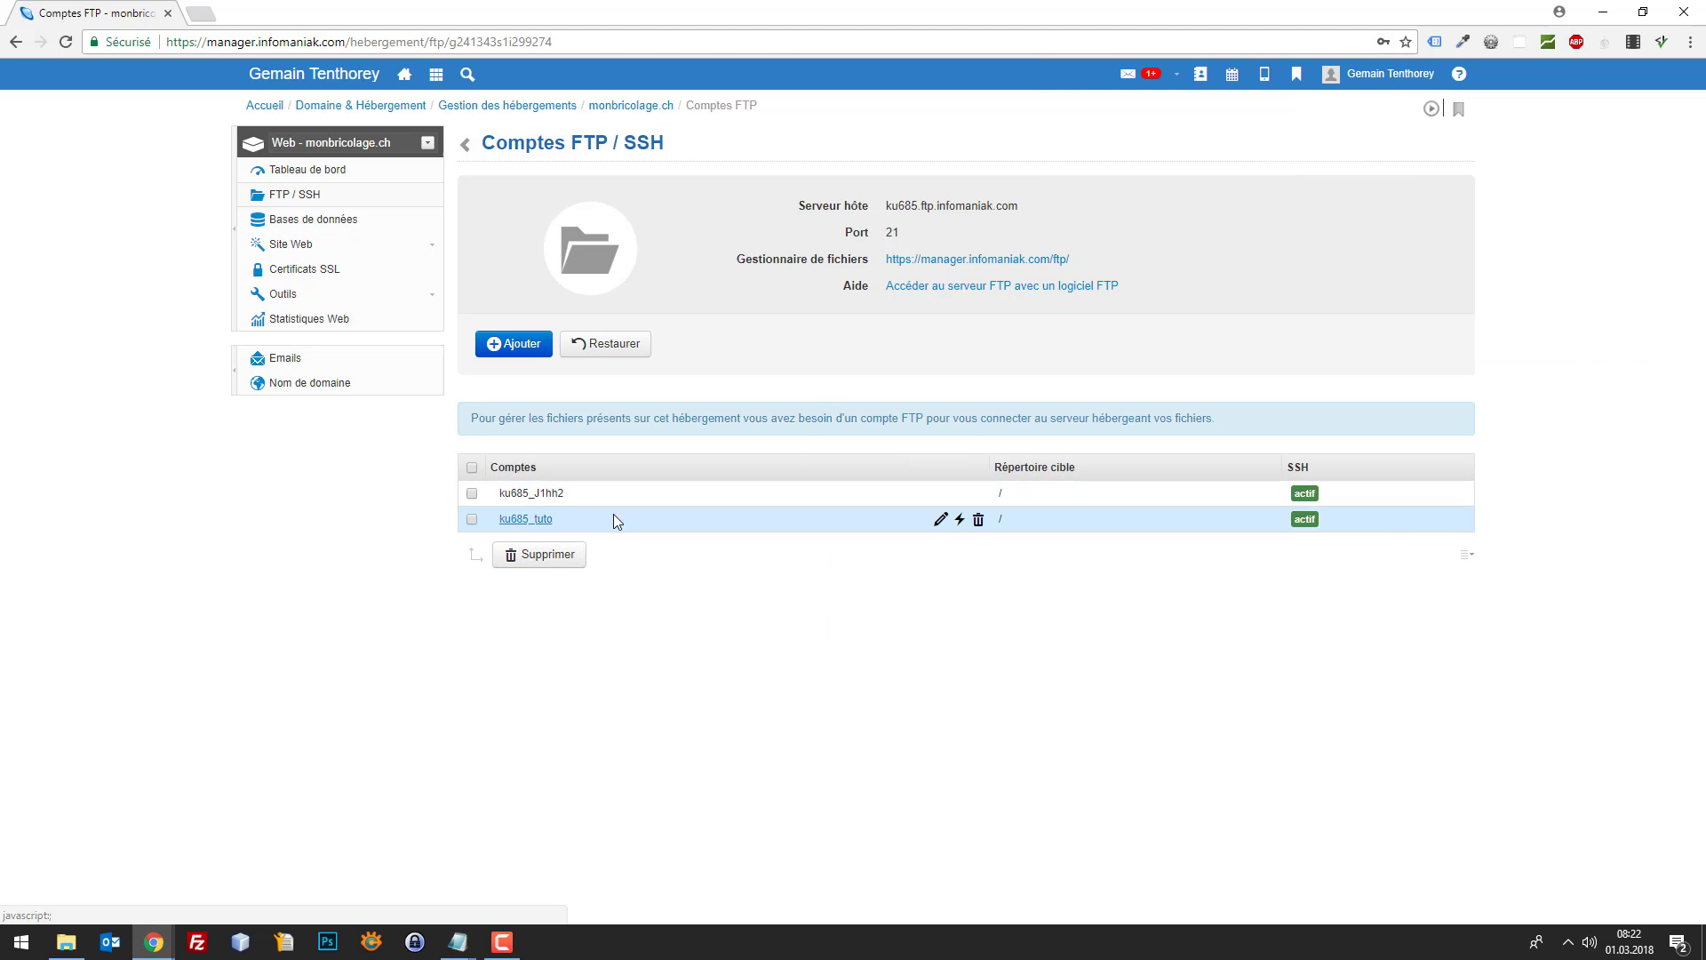
# - Open the new-database form and enter dbtuto as the name
pyautogui.click(314, 221)
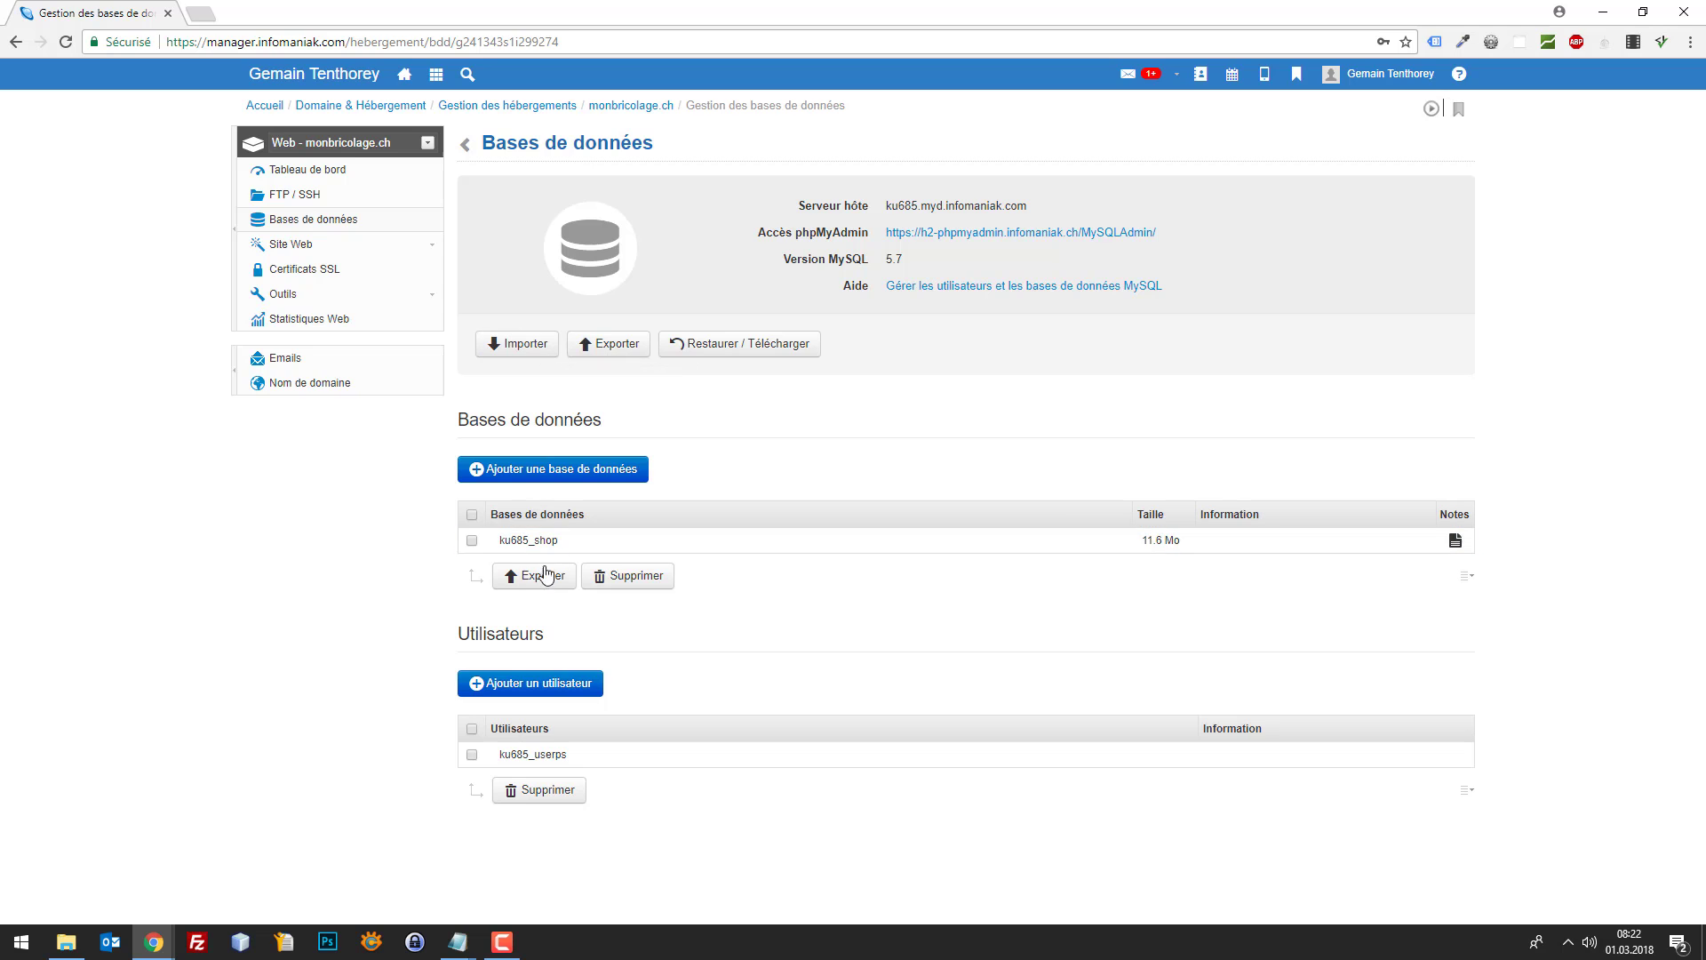
pyautogui.click(558, 471)
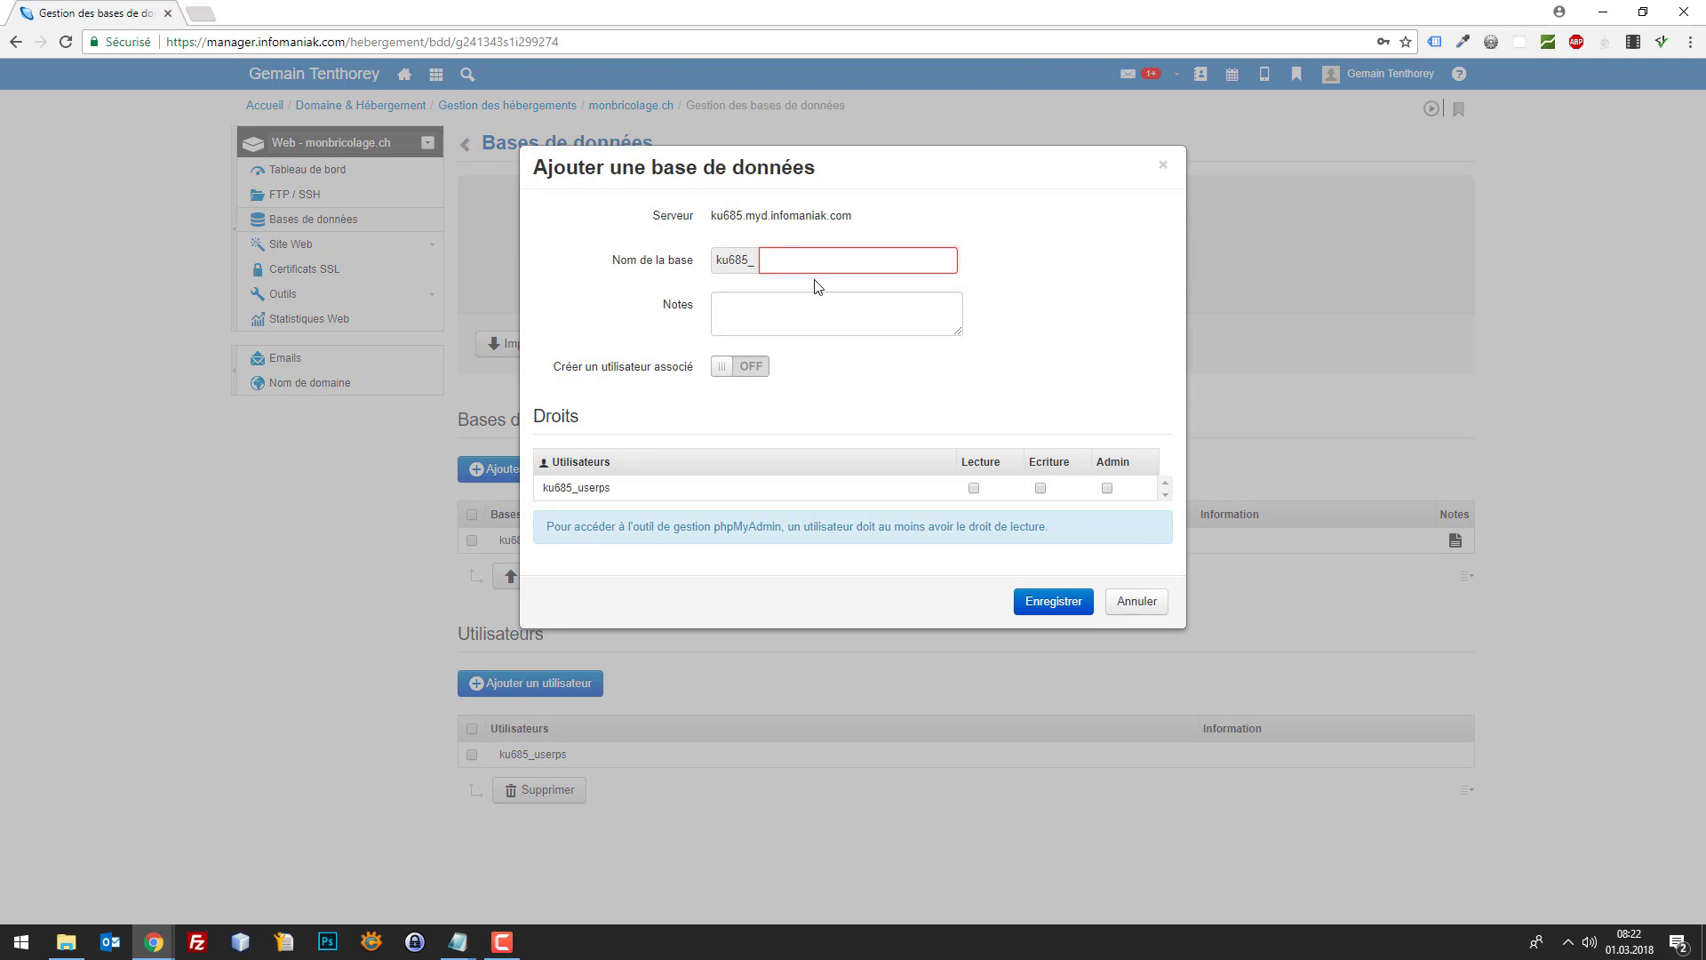
pyautogui.doubleClick(755, 258)
pyautogui.write('dbtuto')
pyautogui.doubleClick(728, 260)
# - Note 'db : ku685_dbtuto' in Notepad's DB section with a password line
pyautogui.moveTo(484, 940)
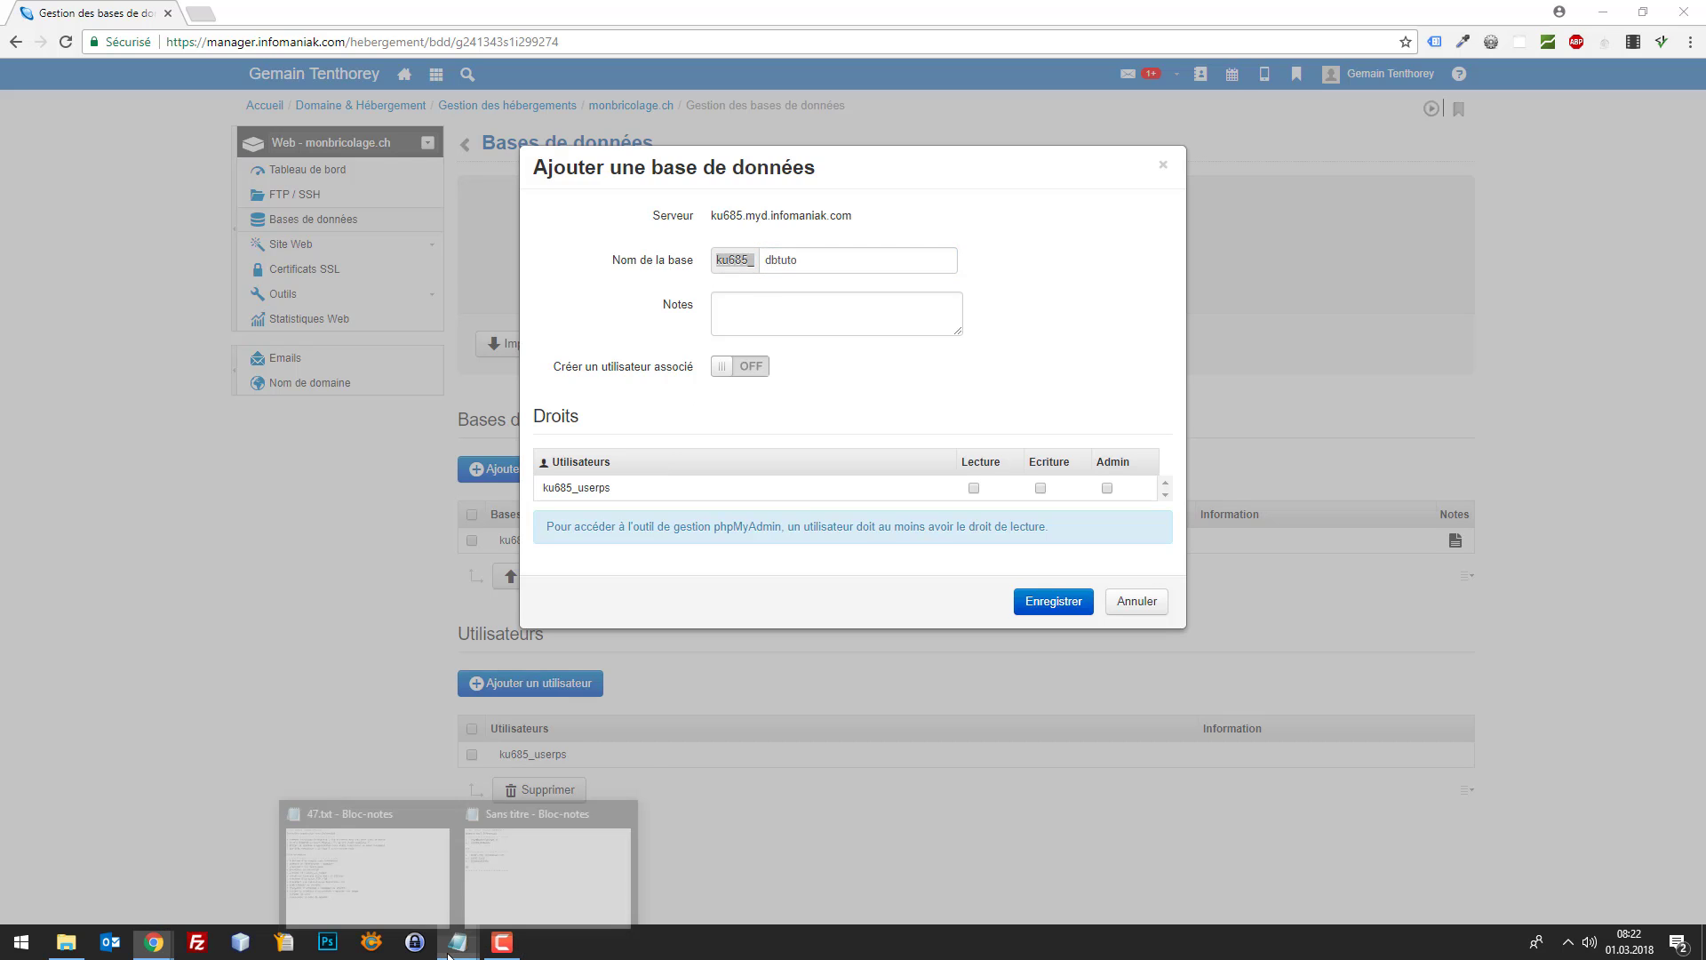
pyautogui.click(515, 902)
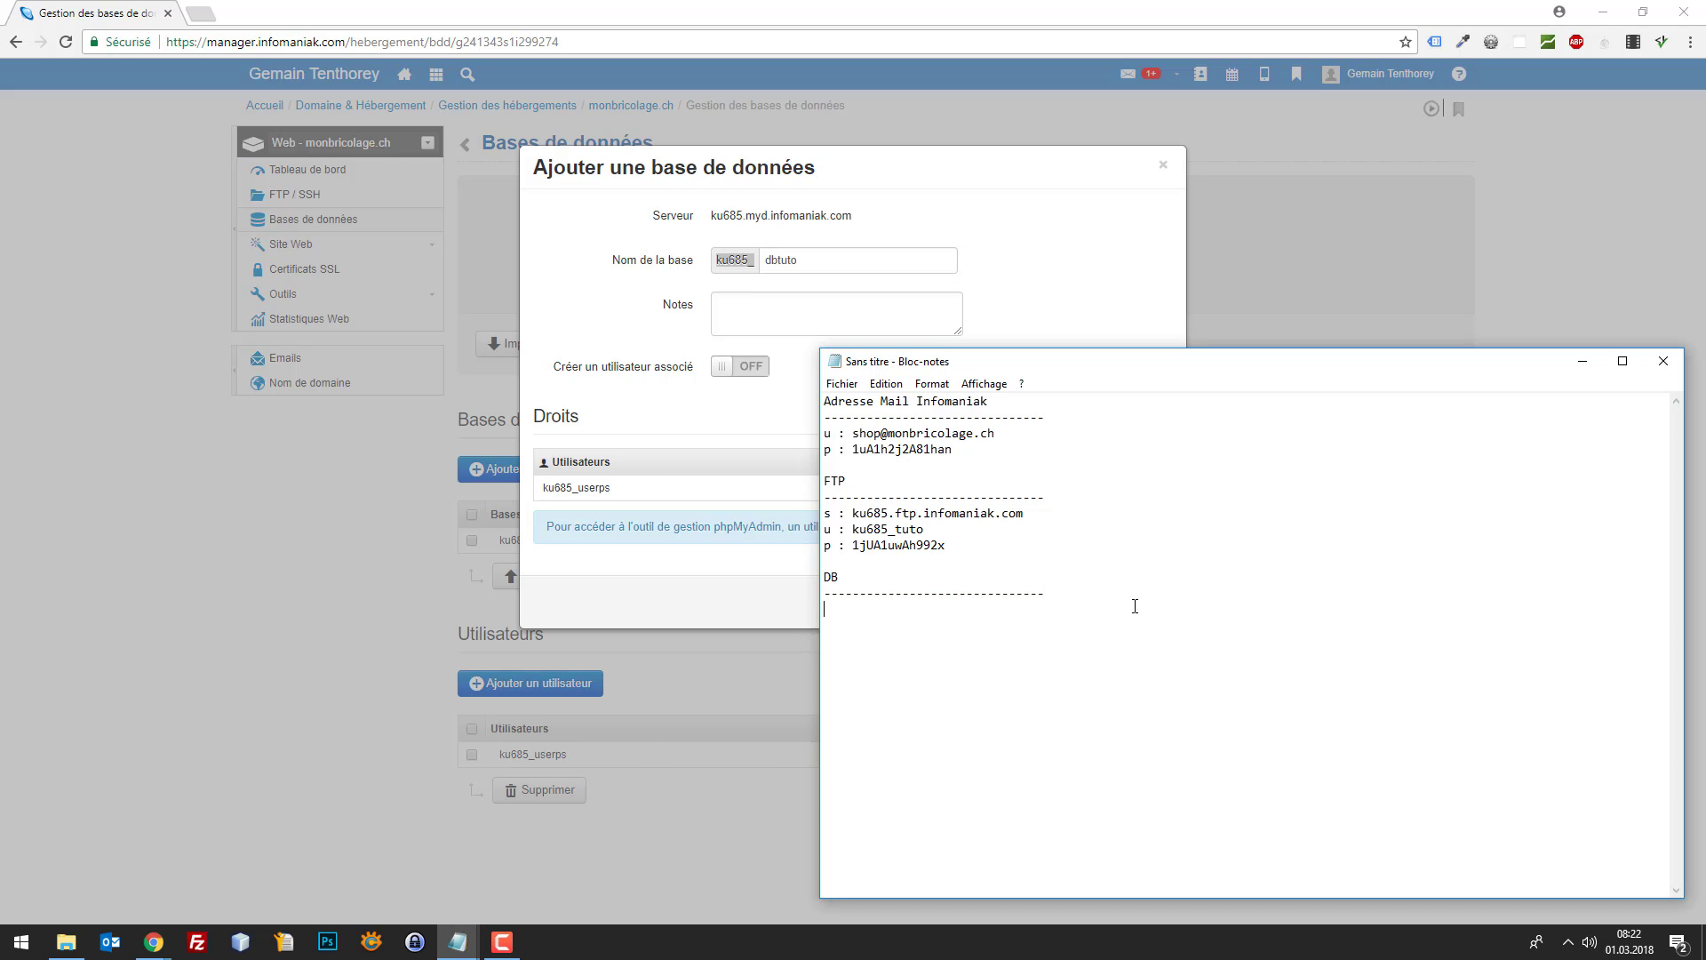
pyautogui.press('BackSpace')
pyautogui.press('BackSpace')
pyautogui.write('db : ku685_dbtuto')
pyautogui.press('Return')
pyautogui.write('p')
# - Copy the server host ku685.myd.infomaniak.com into the notes as 's :'
pyautogui.moveTo(863, 222); pyautogui.dragTo(713, 201)
pyautogui.click(457, 942)
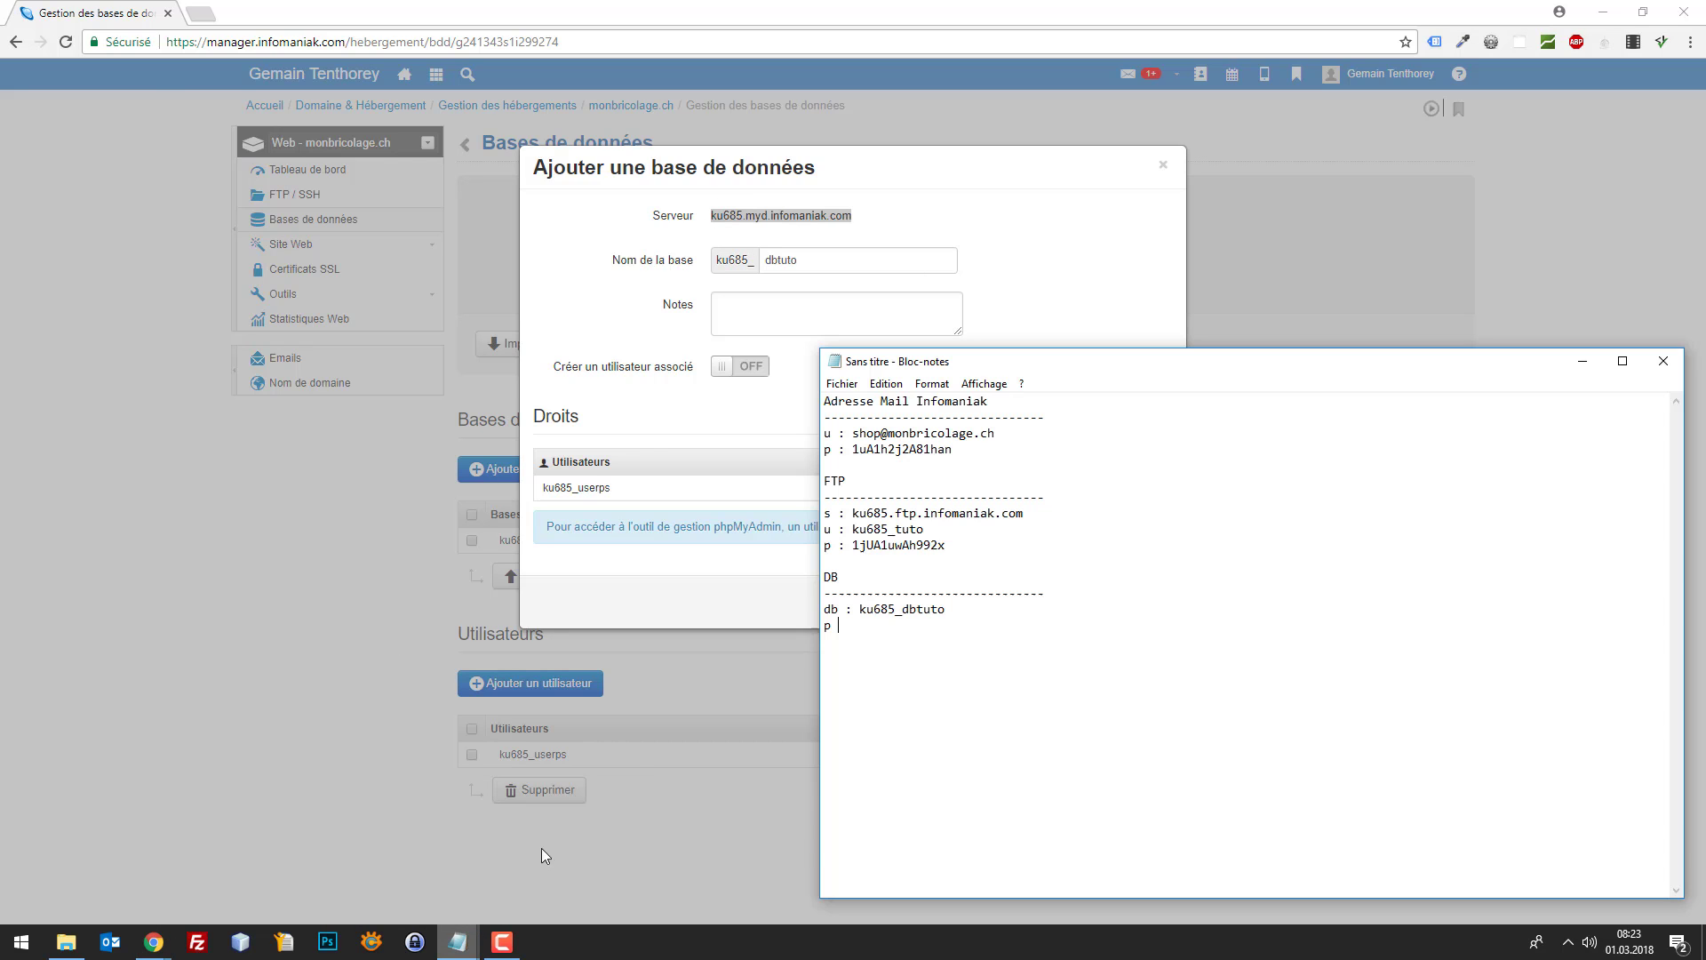
pyautogui.press('Return')
pyautogui.write('s :')
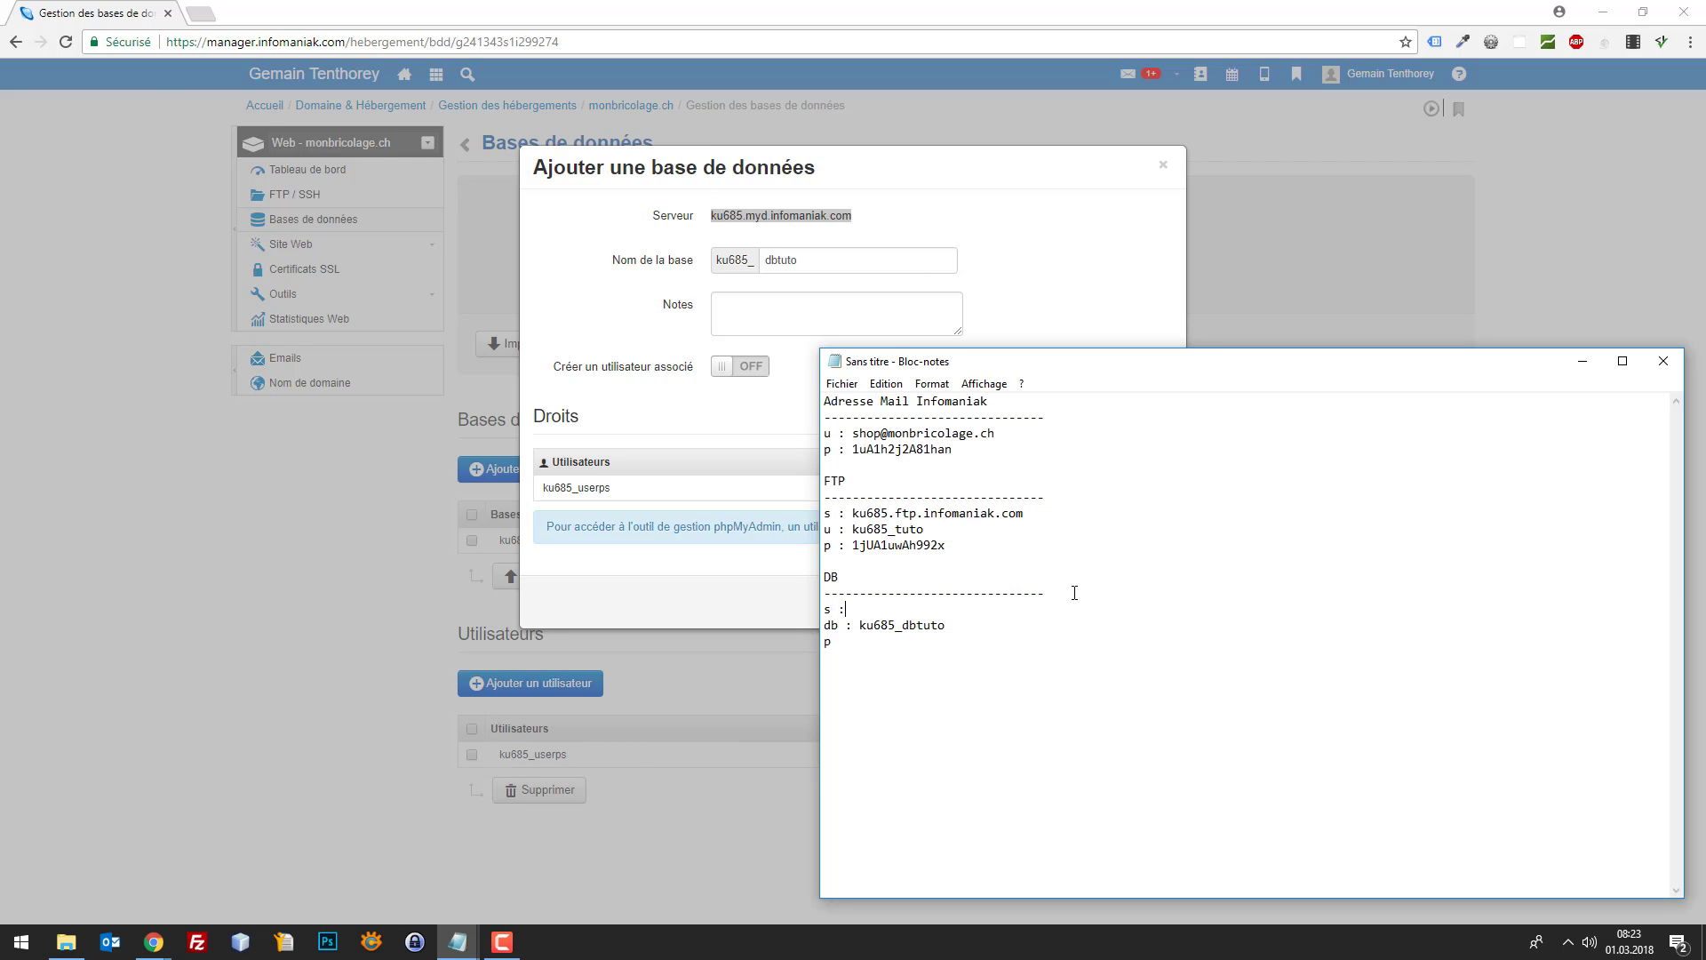
pyautogui.hotkey('ctrl', 'v')
pyautogui.click(964, 637)
# - Give the database a 'Boutique Prestashop Demo' note and enable creating an associated user
pyautogui.click(754, 321)
pyautogui.write('Base de')
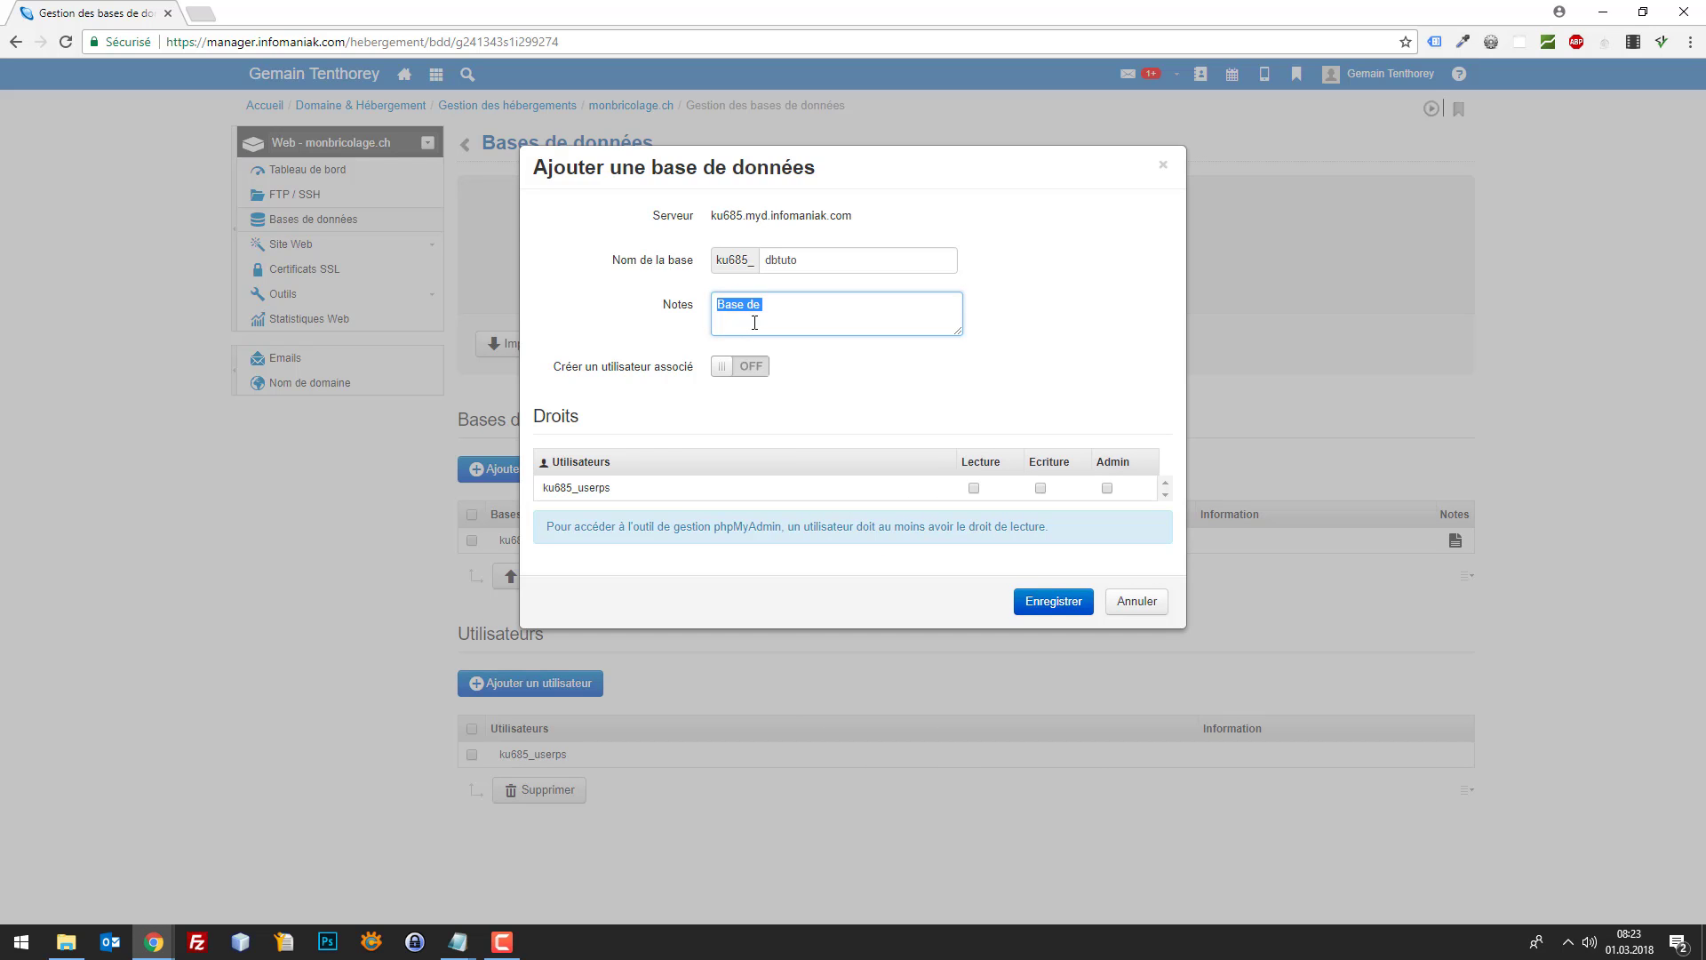
pyautogui.write('Boutique Prestashop Demo YouTUBE')
pyautogui.click(749, 373)
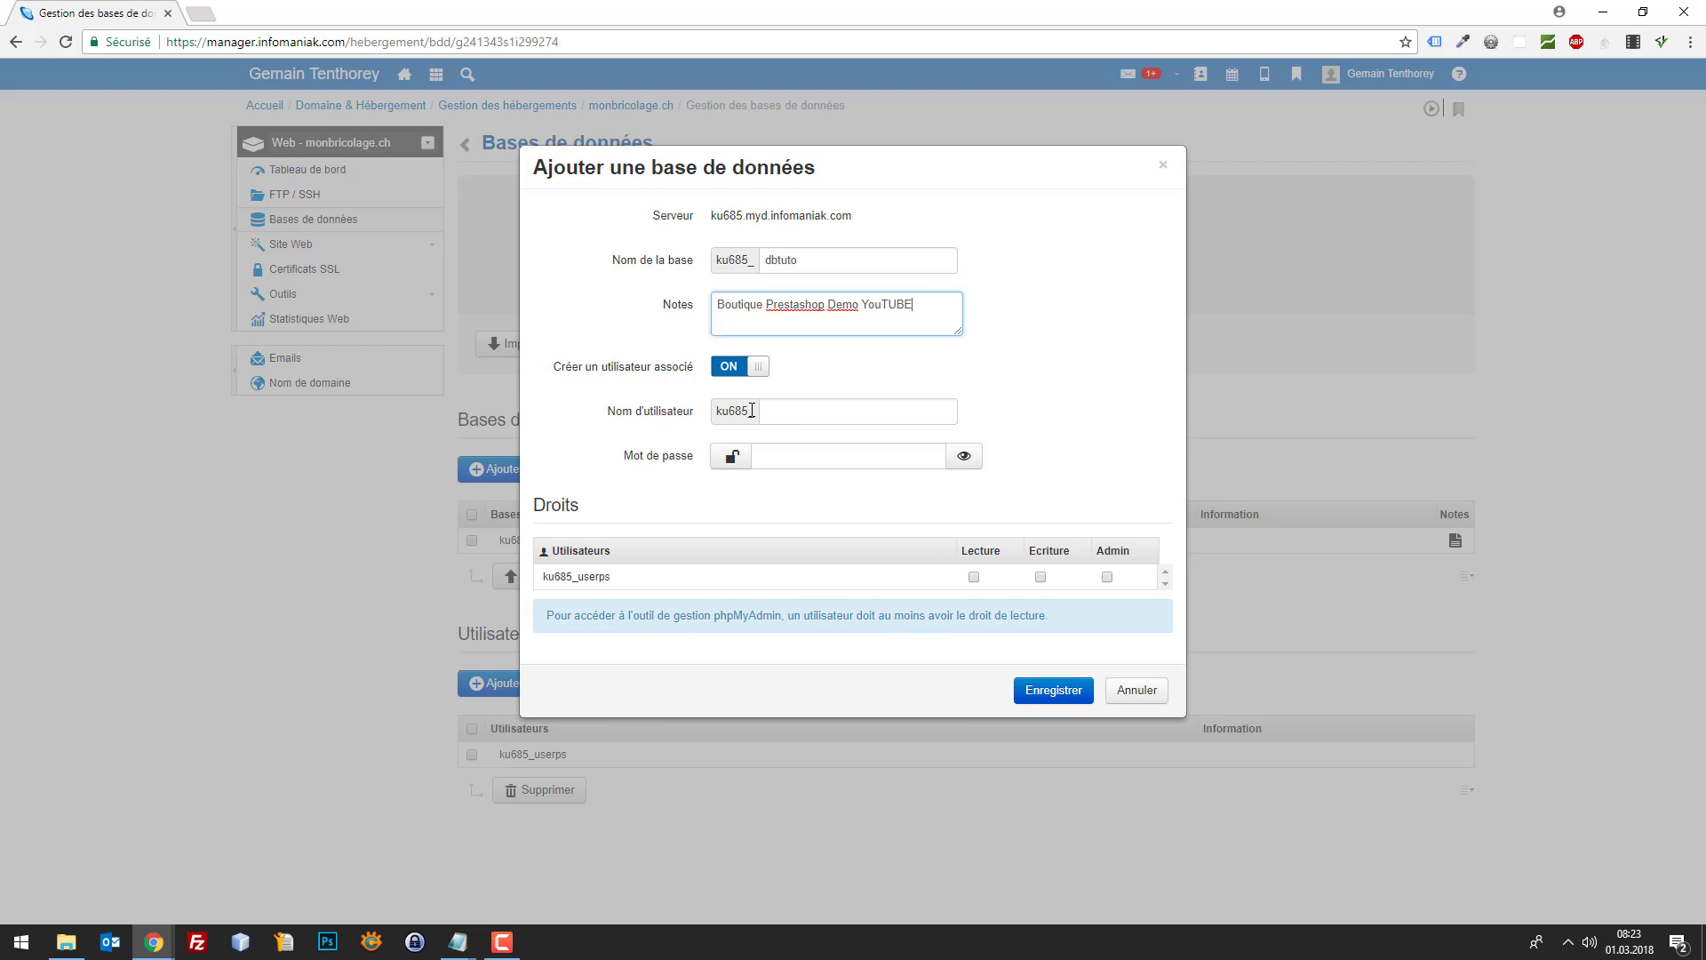
# - Compose the user name ku685_usrtuto in Notepad and paste it into the form
pyautogui.doubleClick(751, 410)
pyautogui.click(456, 938)
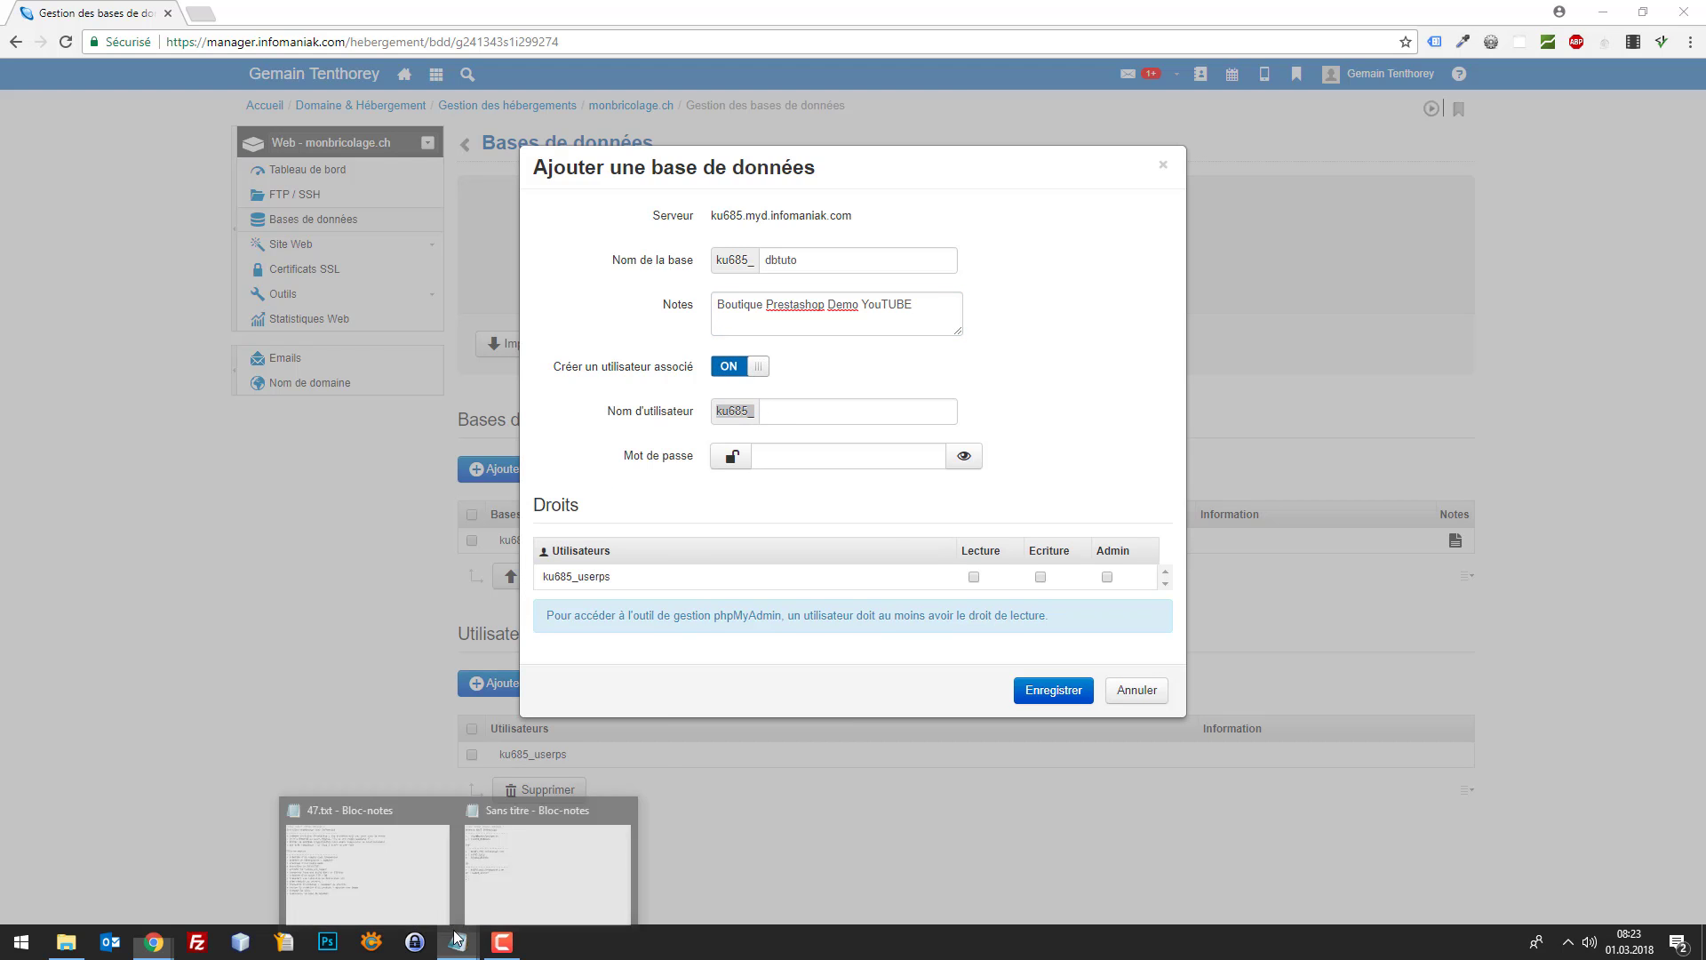
pyautogui.click(514, 880)
pyautogui.hotkey('ctrl', 'v')
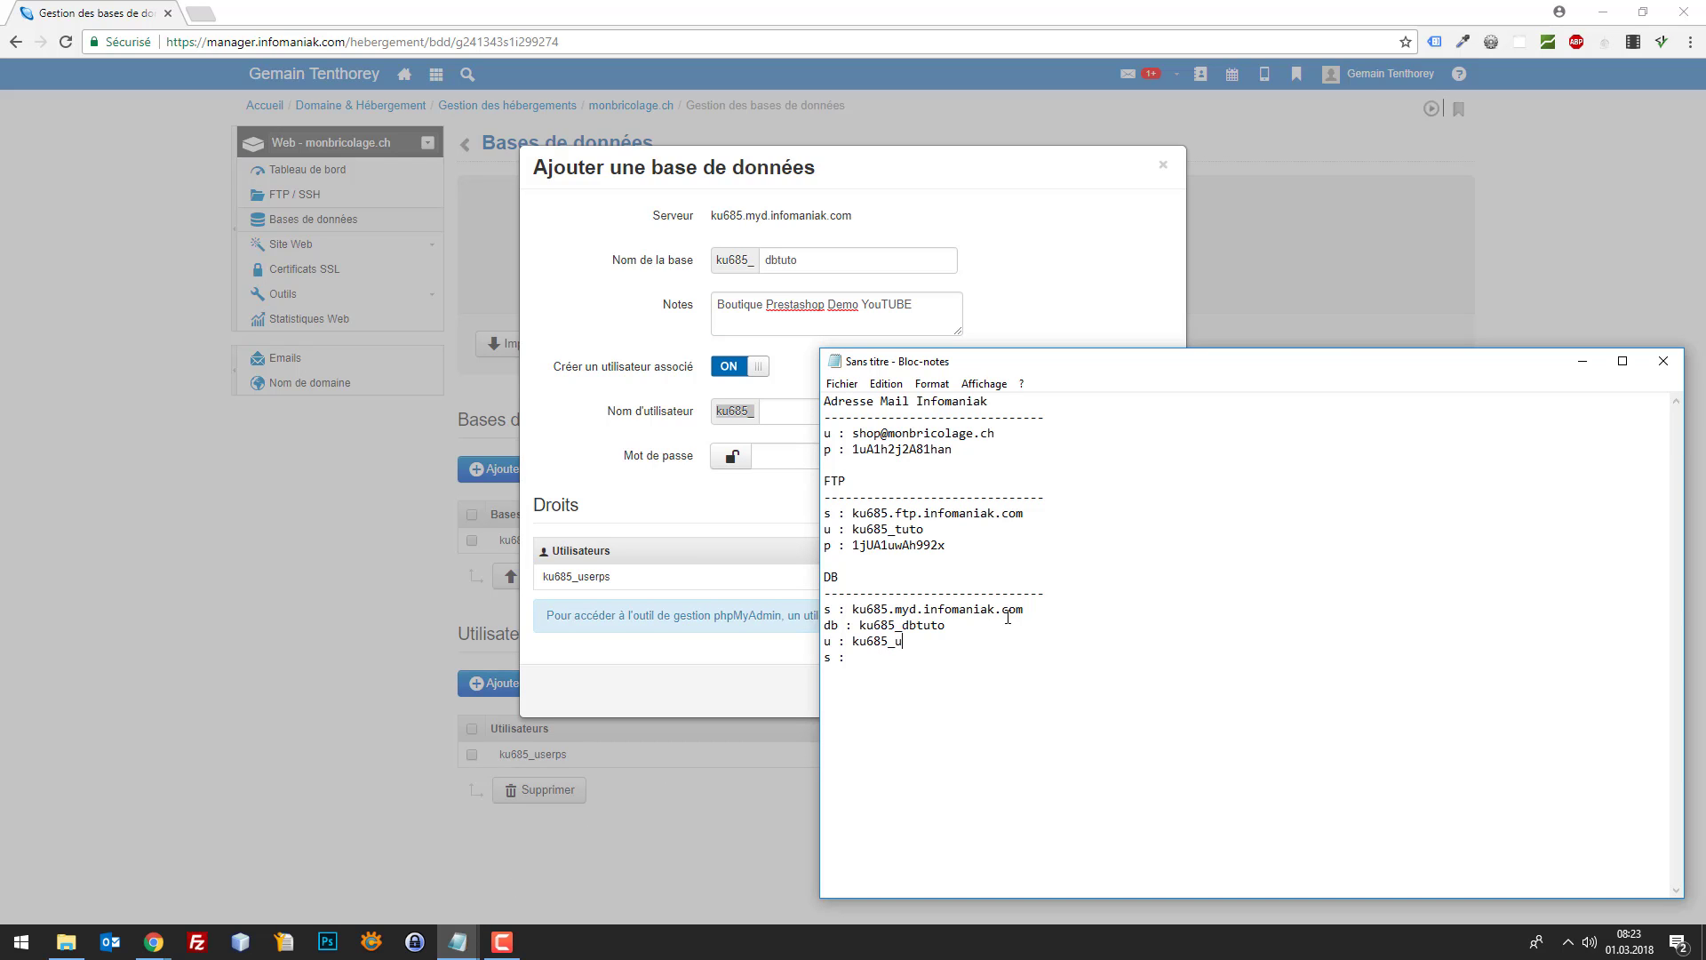
pyautogui.write('usrtuto')
pyautogui.moveTo(943, 646); pyautogui.dragTo(894, 644)
pyautogui.click(769, 413)
pyautogui.hotkey('ctrl', 'v')
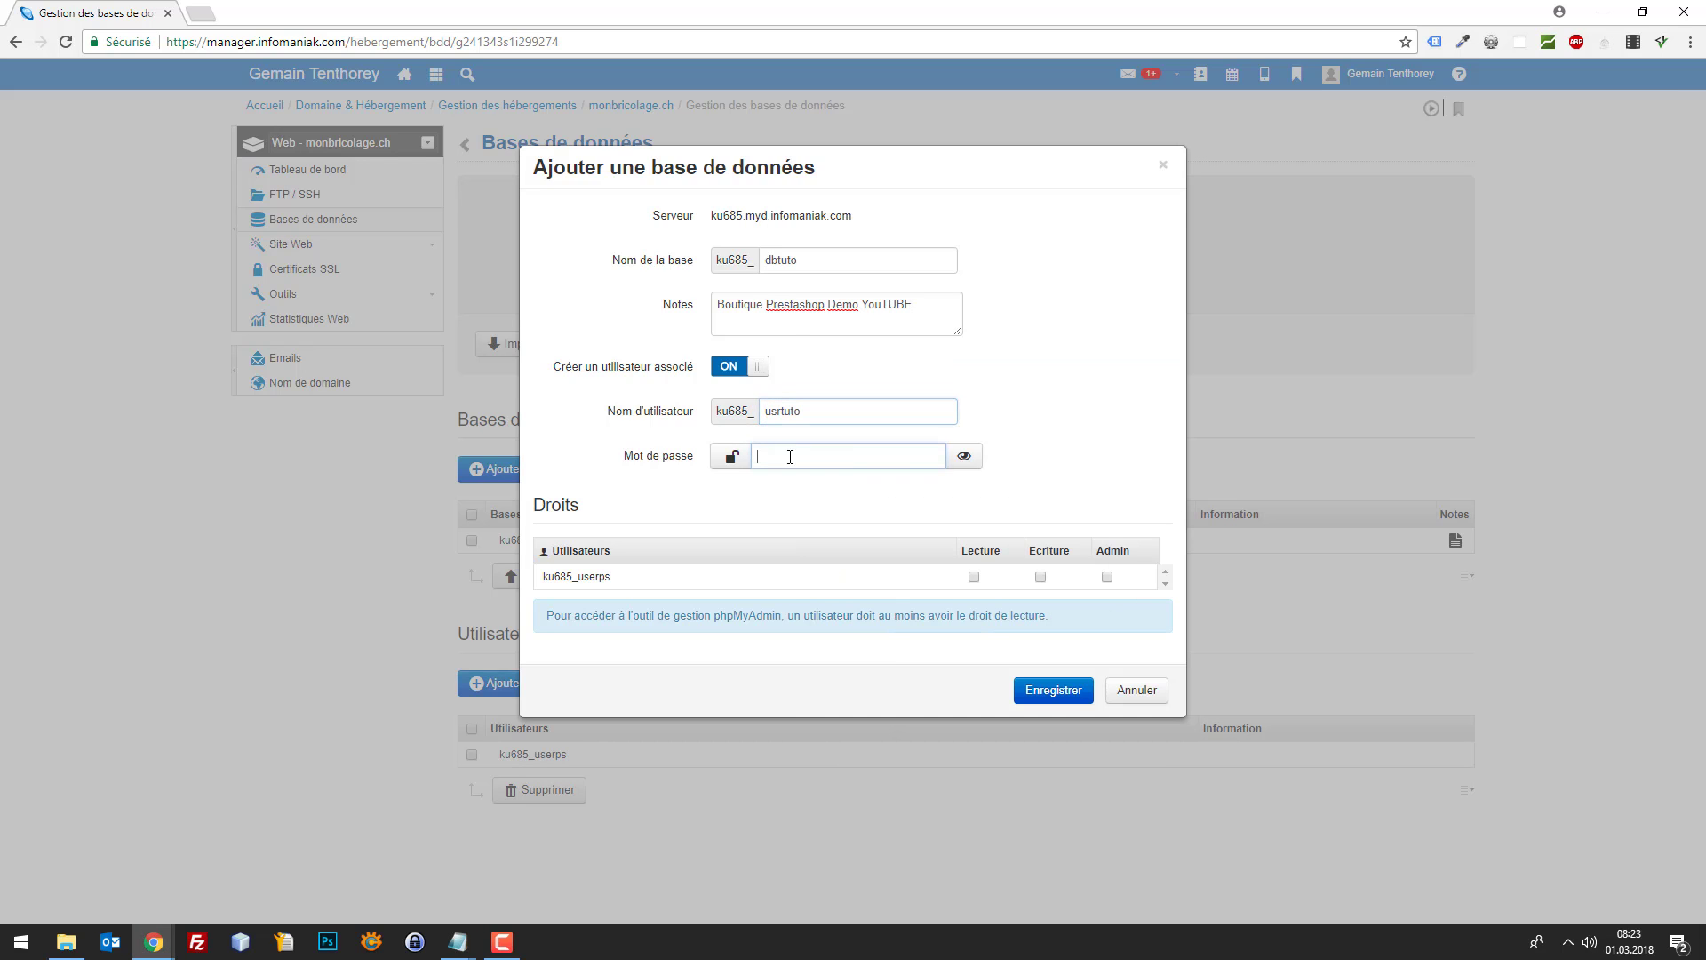
# - Set the database user's password and record it in Notepad's DB section
pyautogui.click(788, 456)
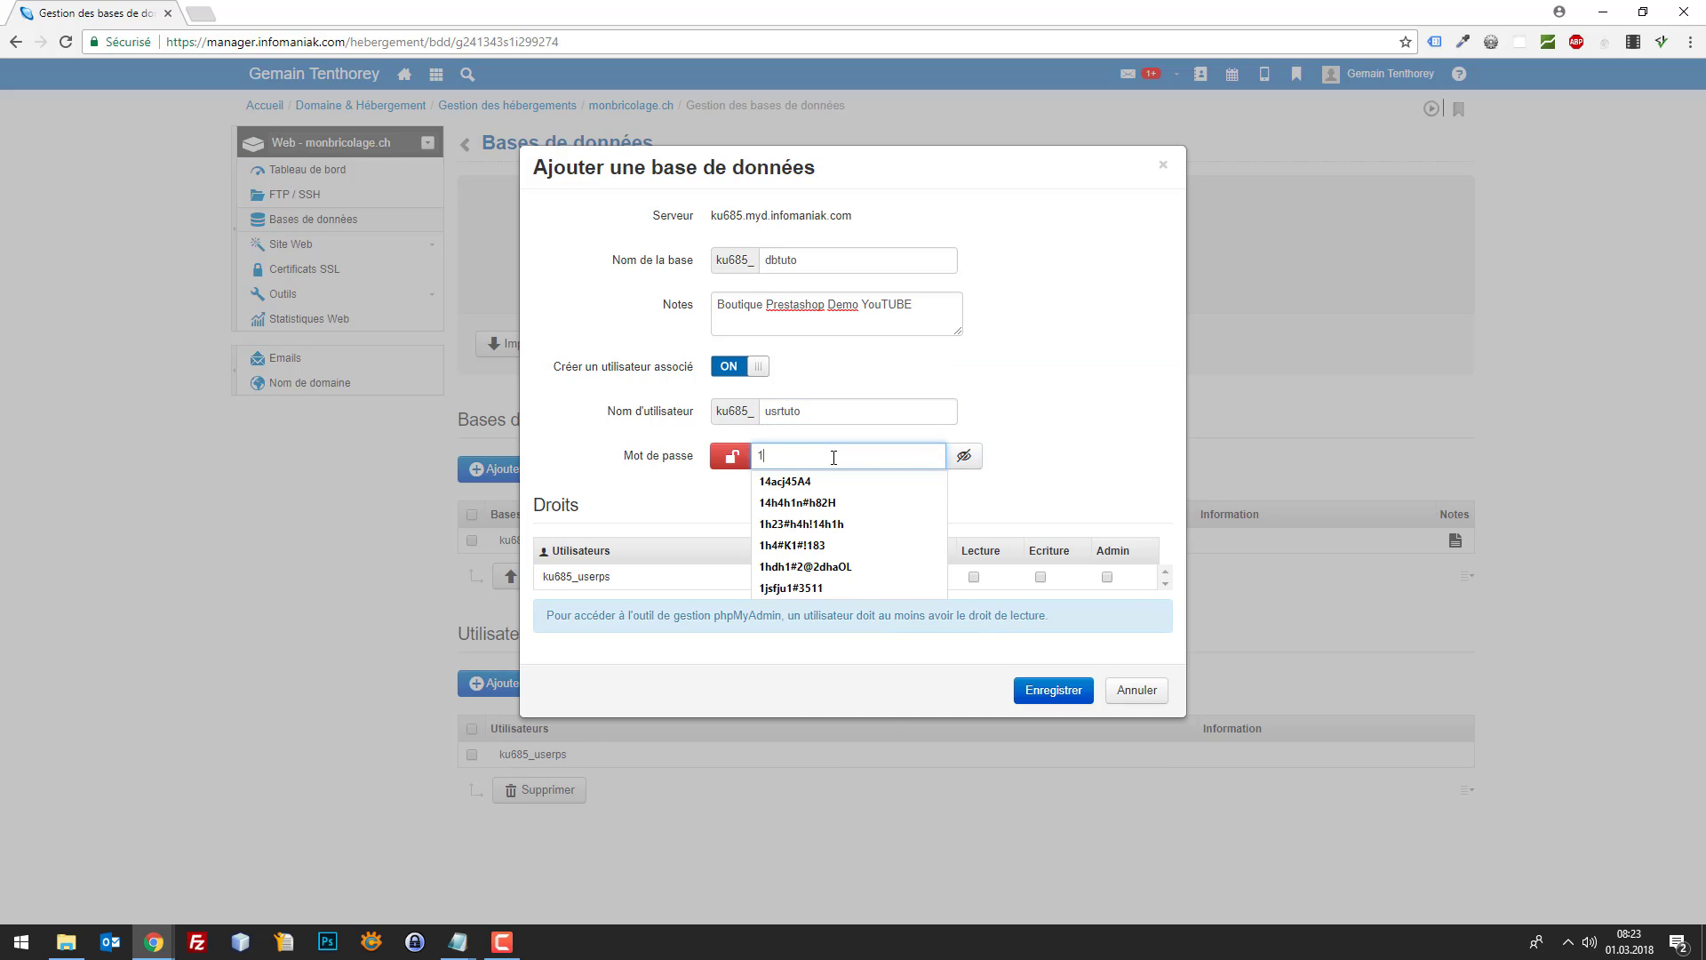
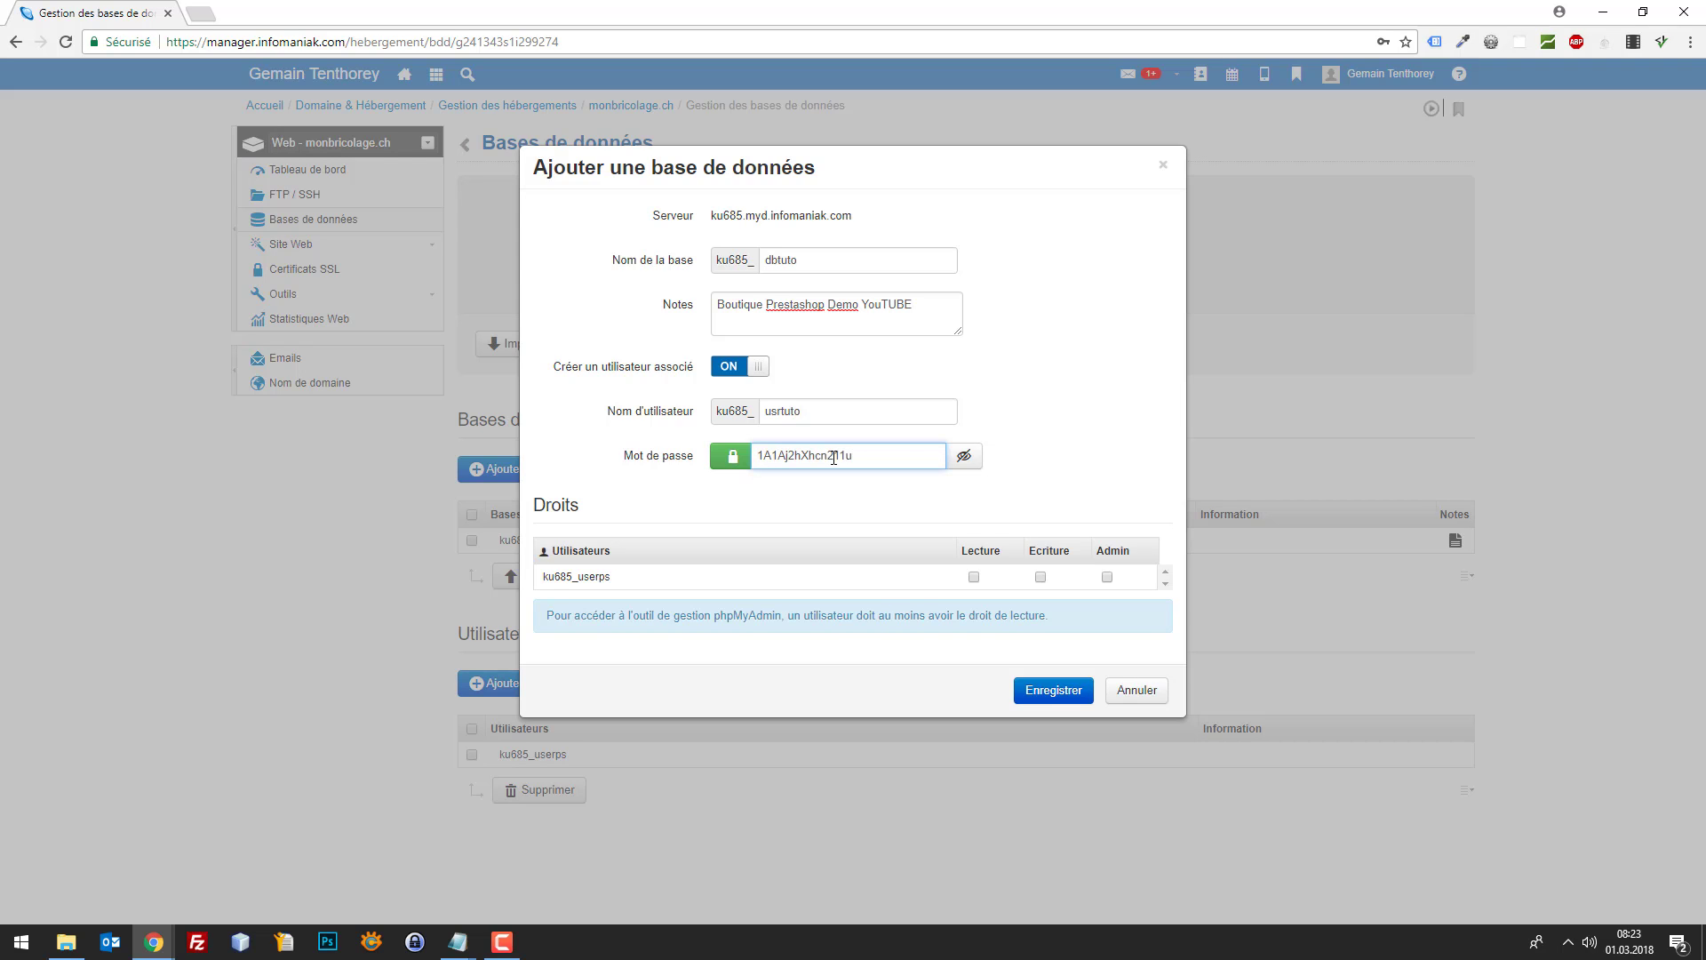
pyautogui.doubleClick(833, 457)
pyautogui.click(813, 455)
pyautogui.doubleClick(813, 455)
pyautogui.hotkey('ctrl', 'c')
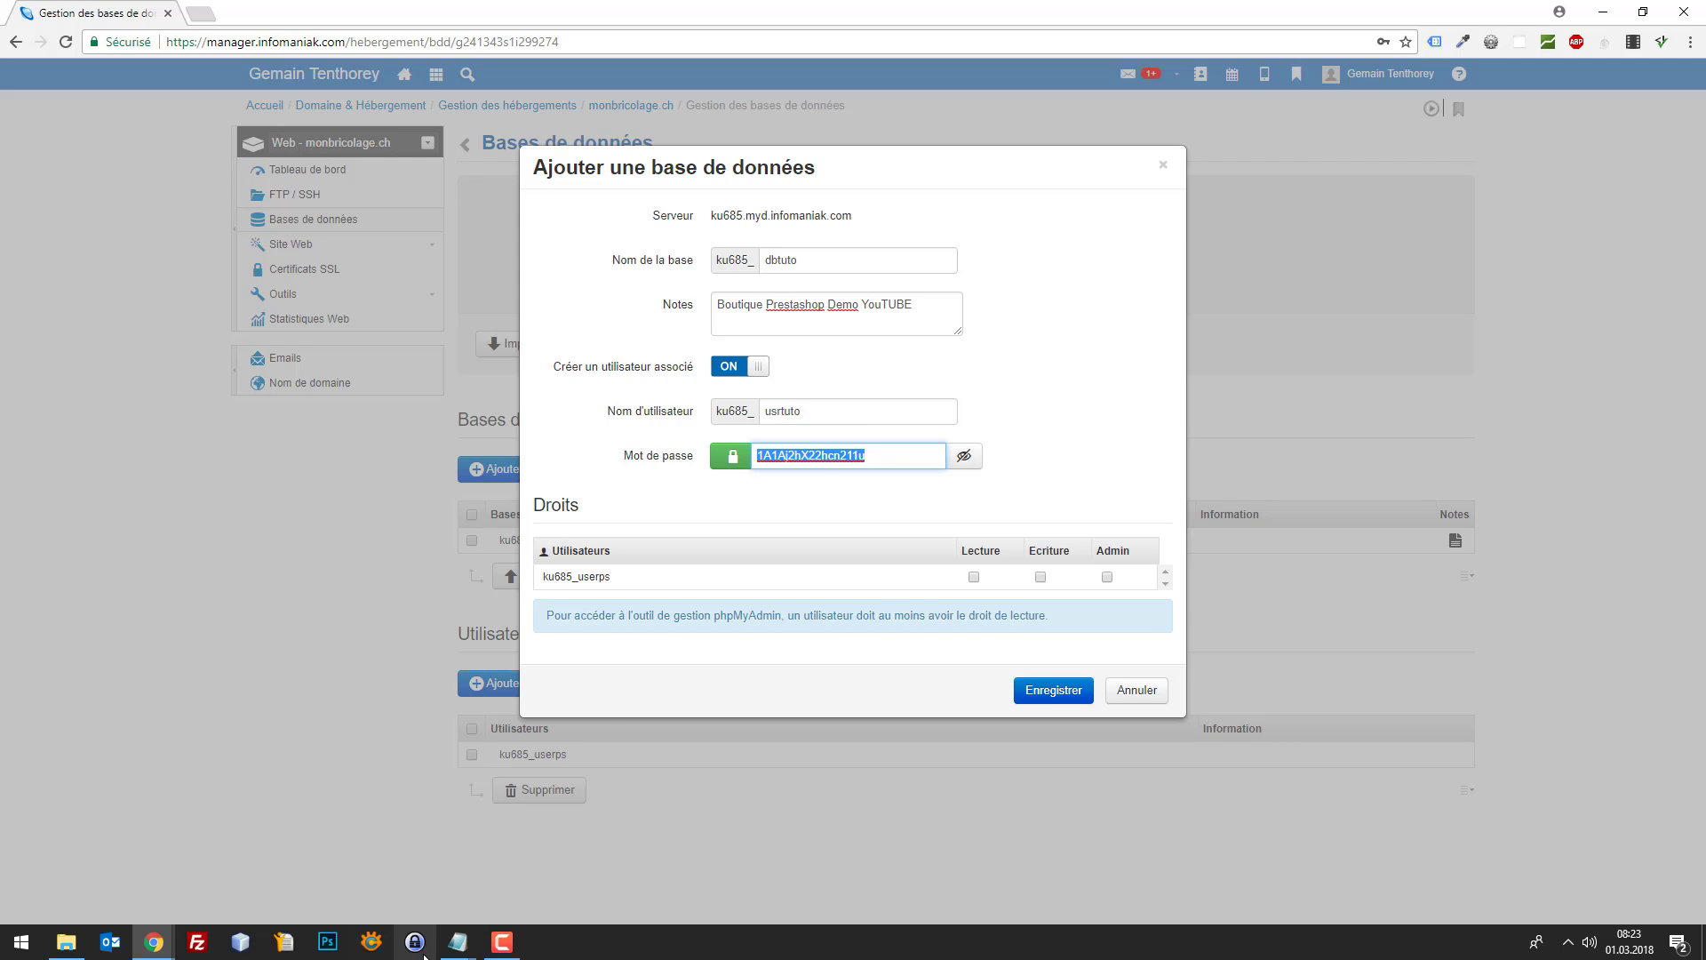
pyautogui.click(460, 942)
pyautogui.click(484, 899)
pyautogui.press('BackSpace')
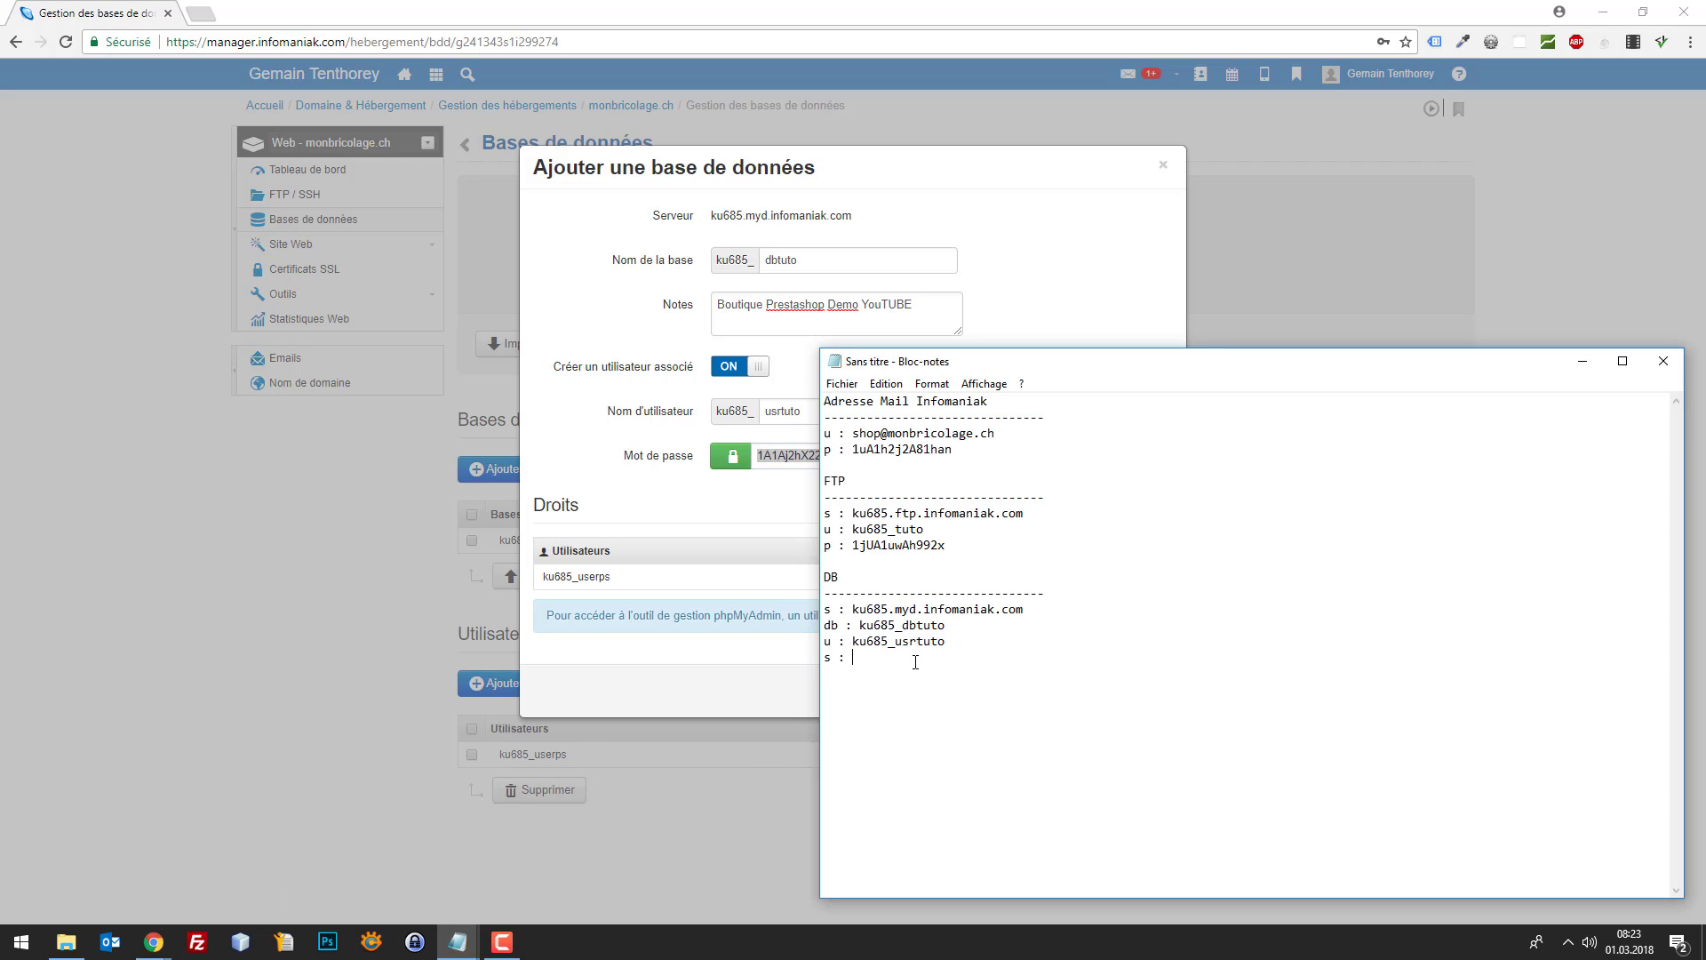
pyautogui.hotkey('ctrl', 'v')
# - Compare the noted passwords, then save the database and user
pyautogui.moveTo(859, 449); pyautogui.dragTo(852, 450)
pyautogui.moveTo(851, 544); pyautogui.dragTo(859, 546)
pyautogui.moveTo(853, 657); pyautogui.dragTo(860, 658)
pyautogui.click(758, 514)
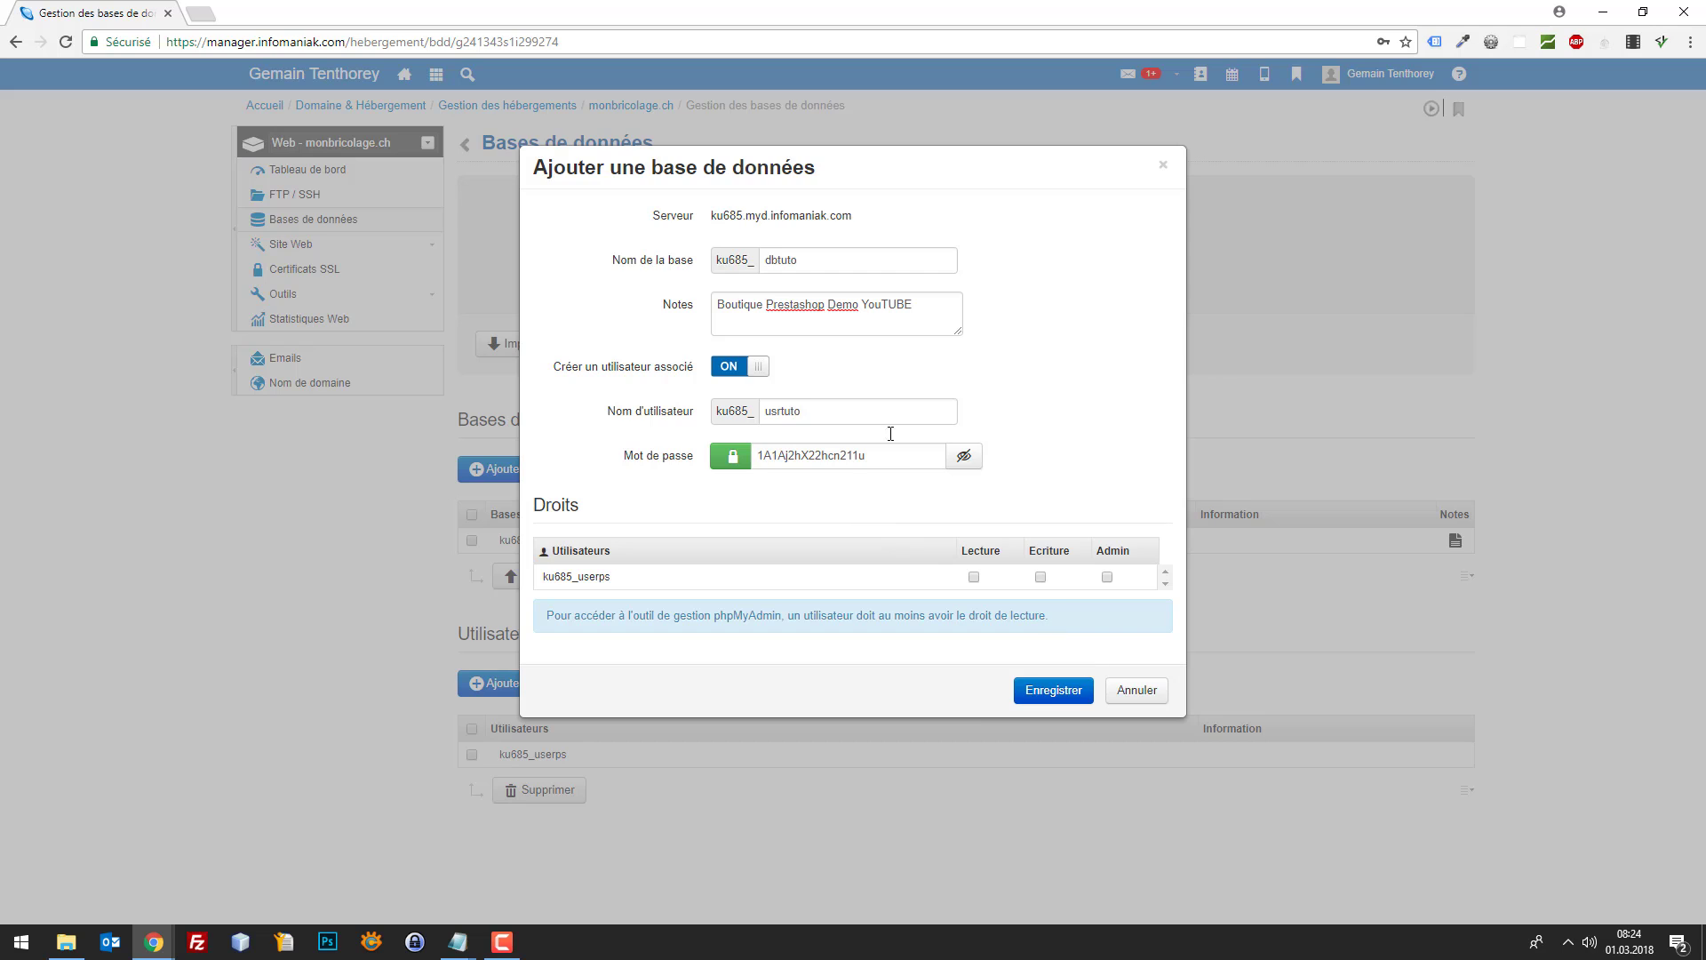
pyautogui.click(1054, 696)
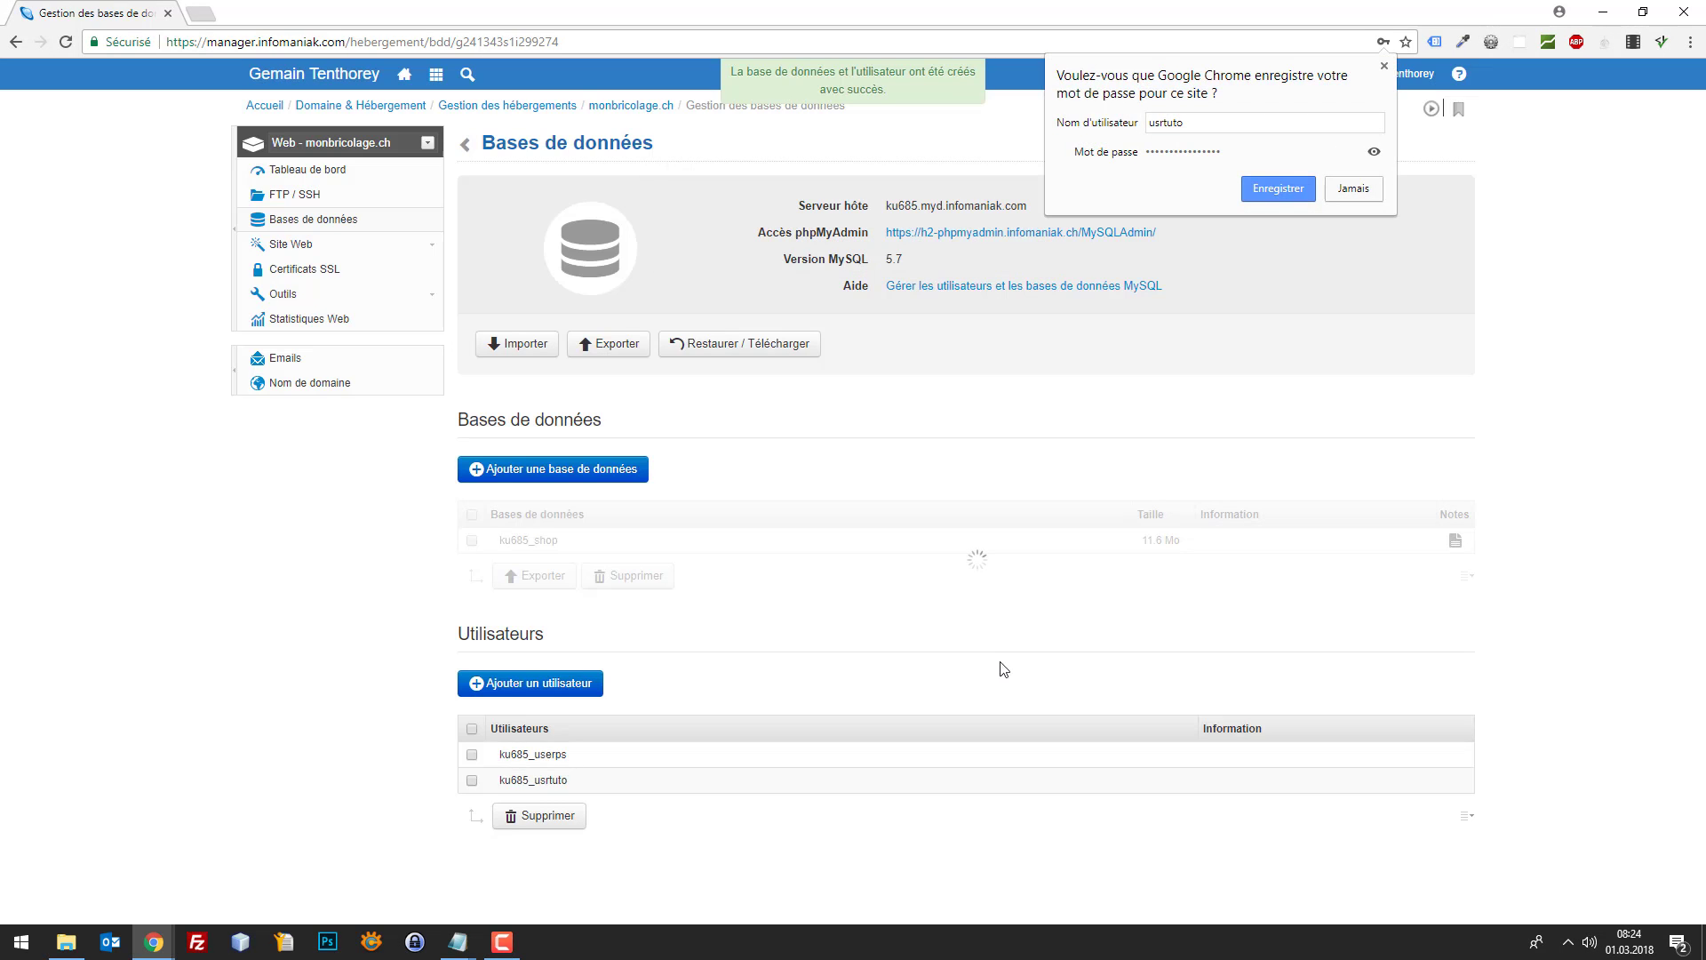
pyautogui.moveTo(458, 942)
pyautogui.click(519, 868)
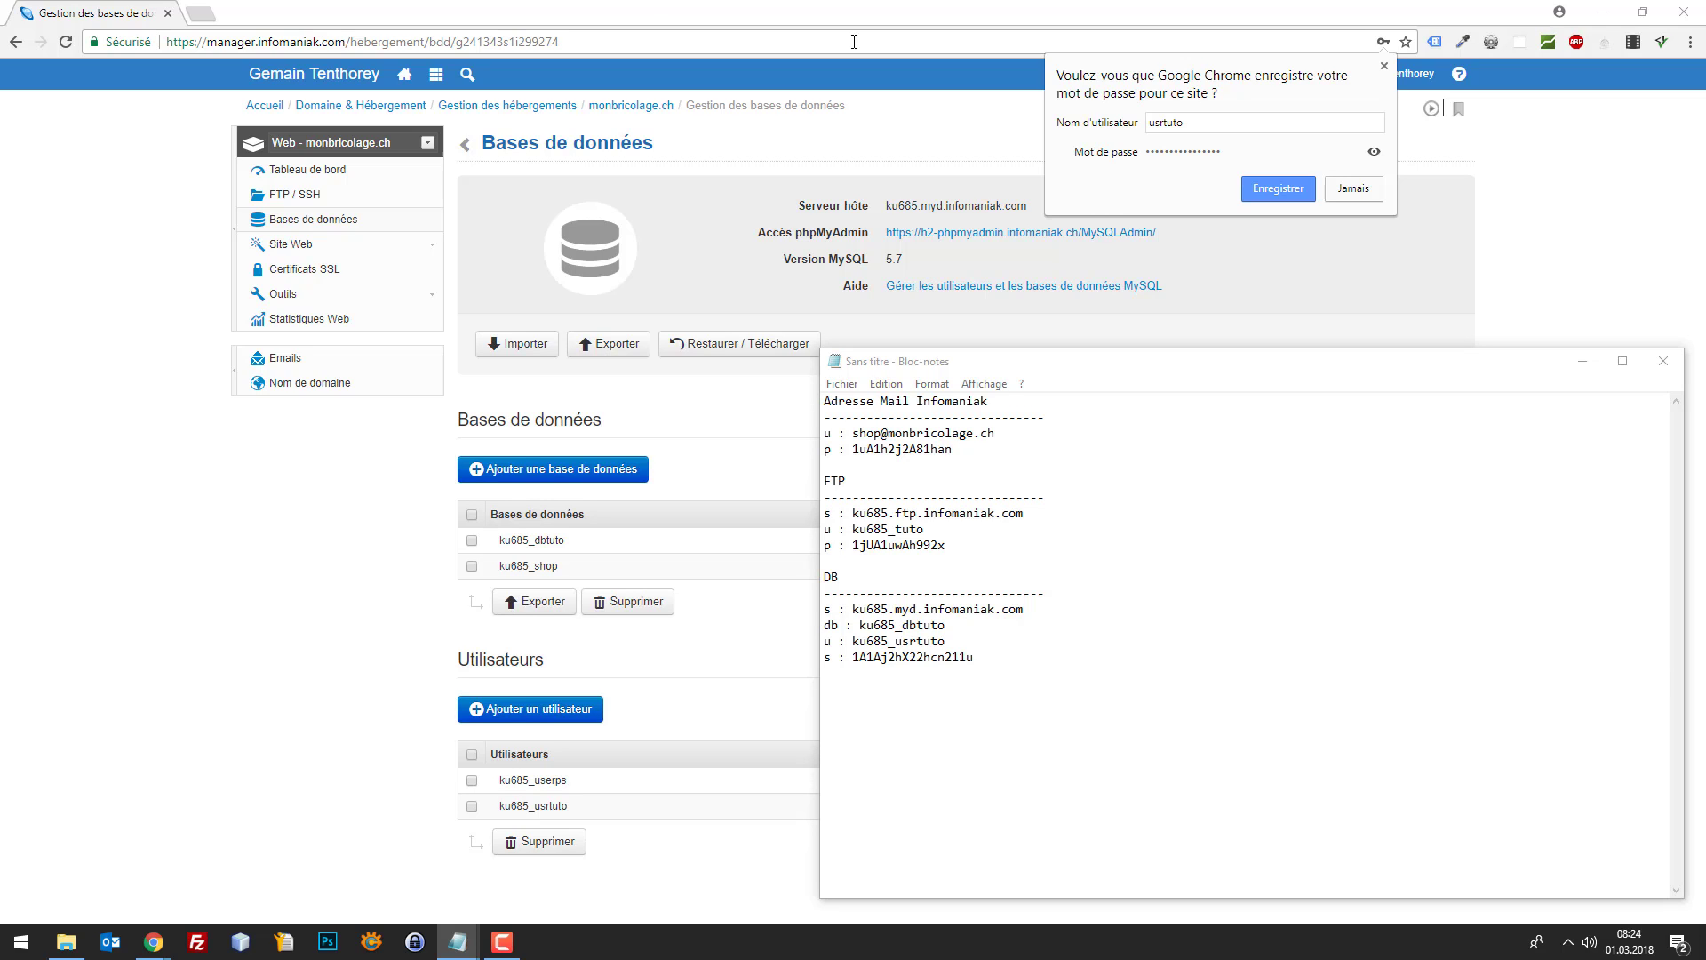
# - Load prestashop.com in a new browser tab
pyautogui.click(200, 15)
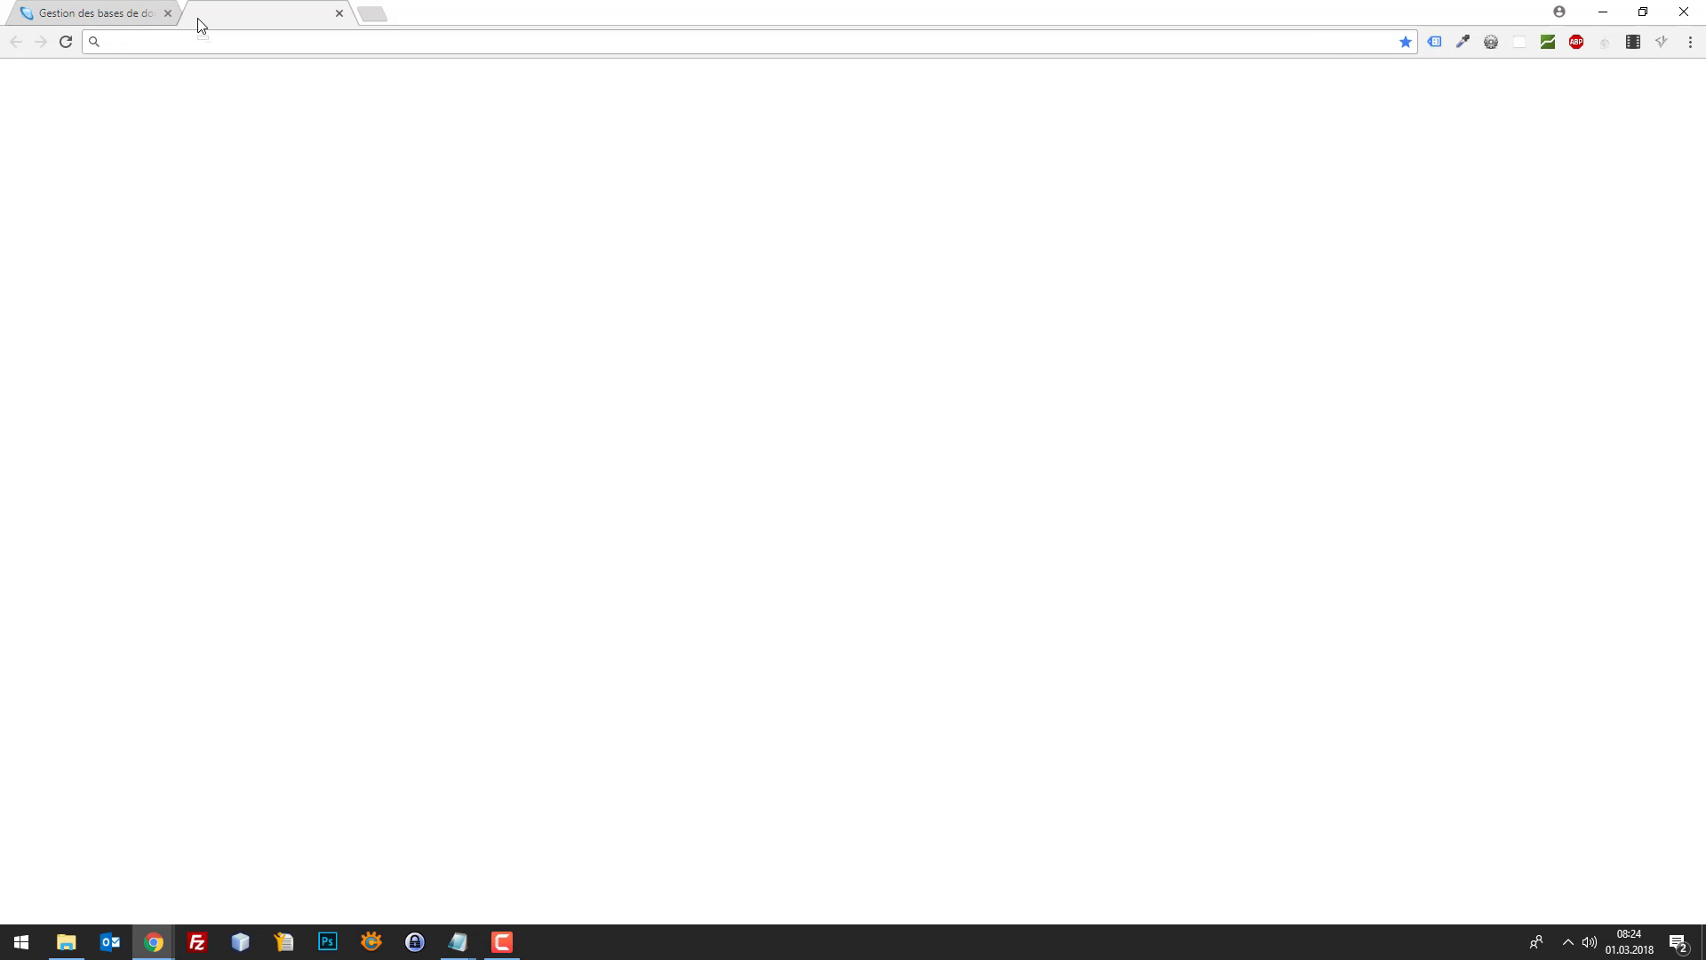
pyautogui.write('prestahsop.com')
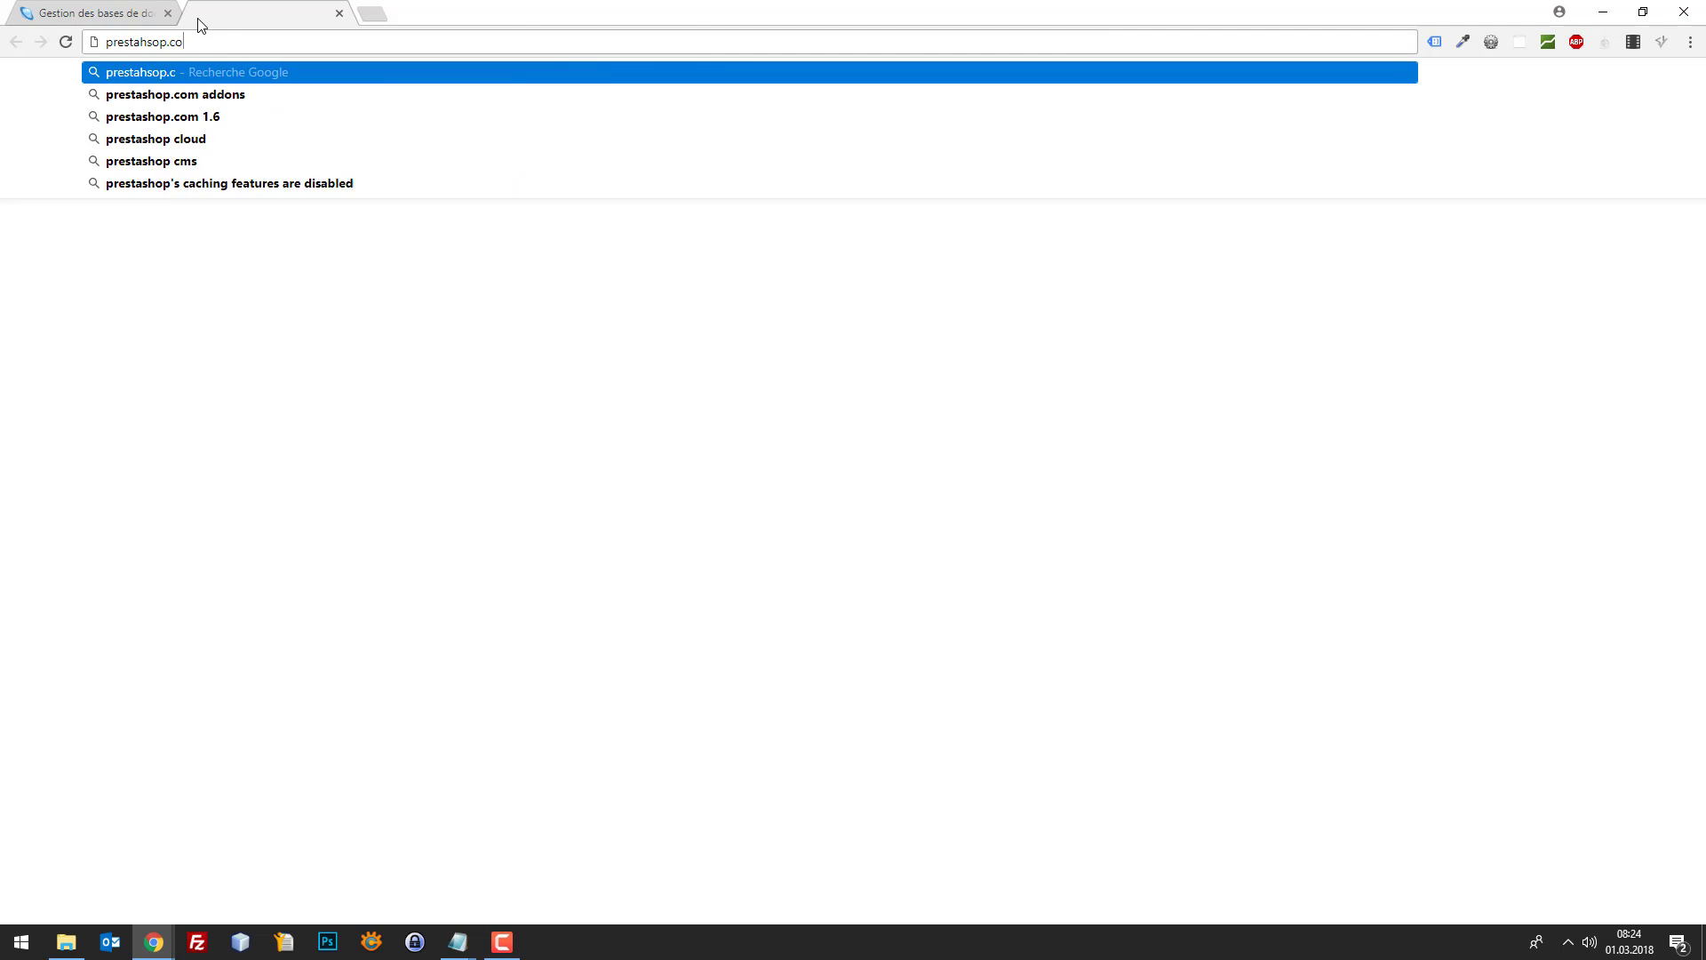
pyautogui.press('Return')
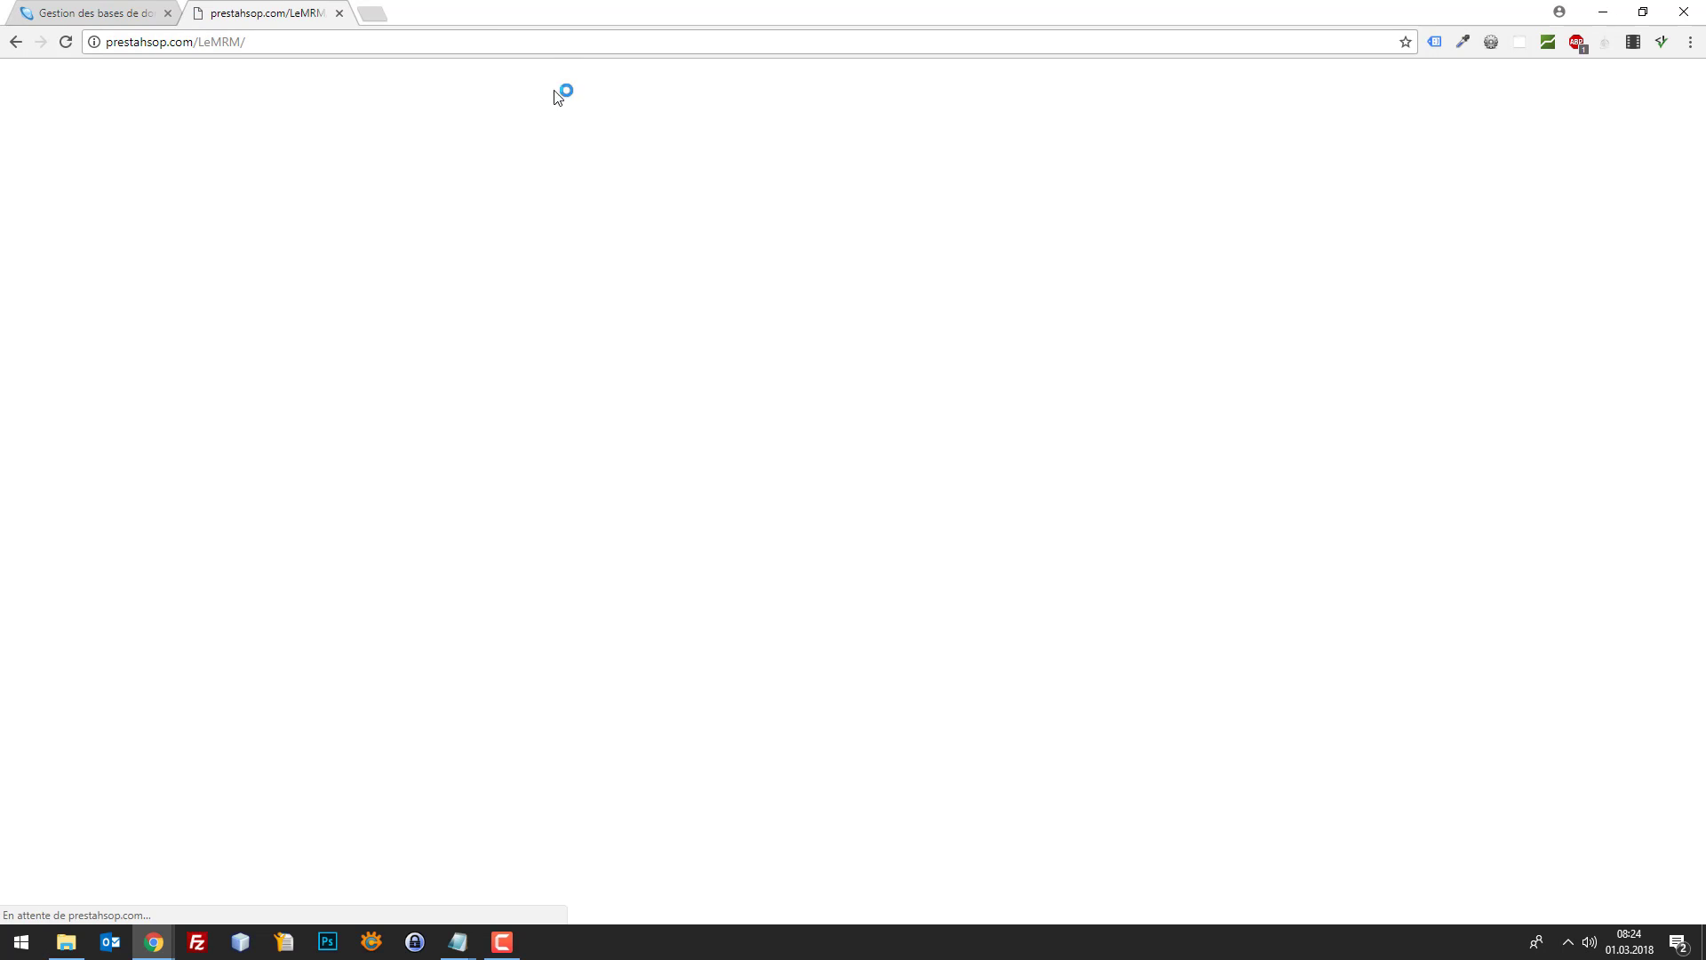
pyautogui.click(193, 42)
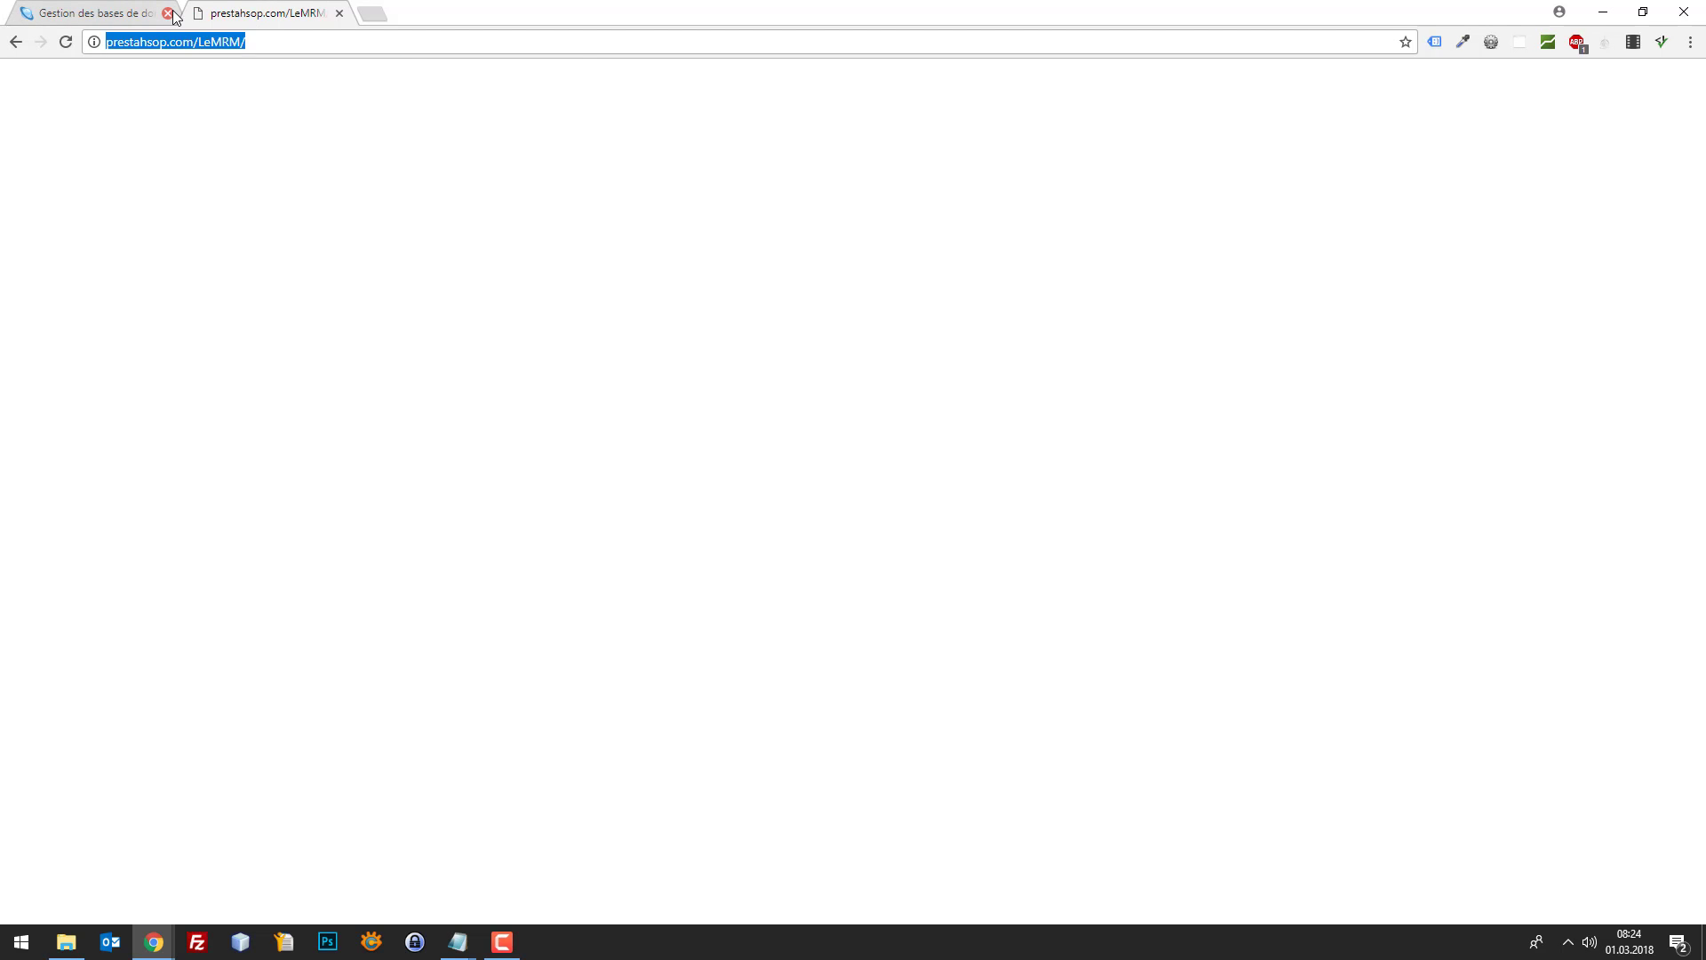
pyautogui.write('prestashop.com')
pyautogui.press('Return')
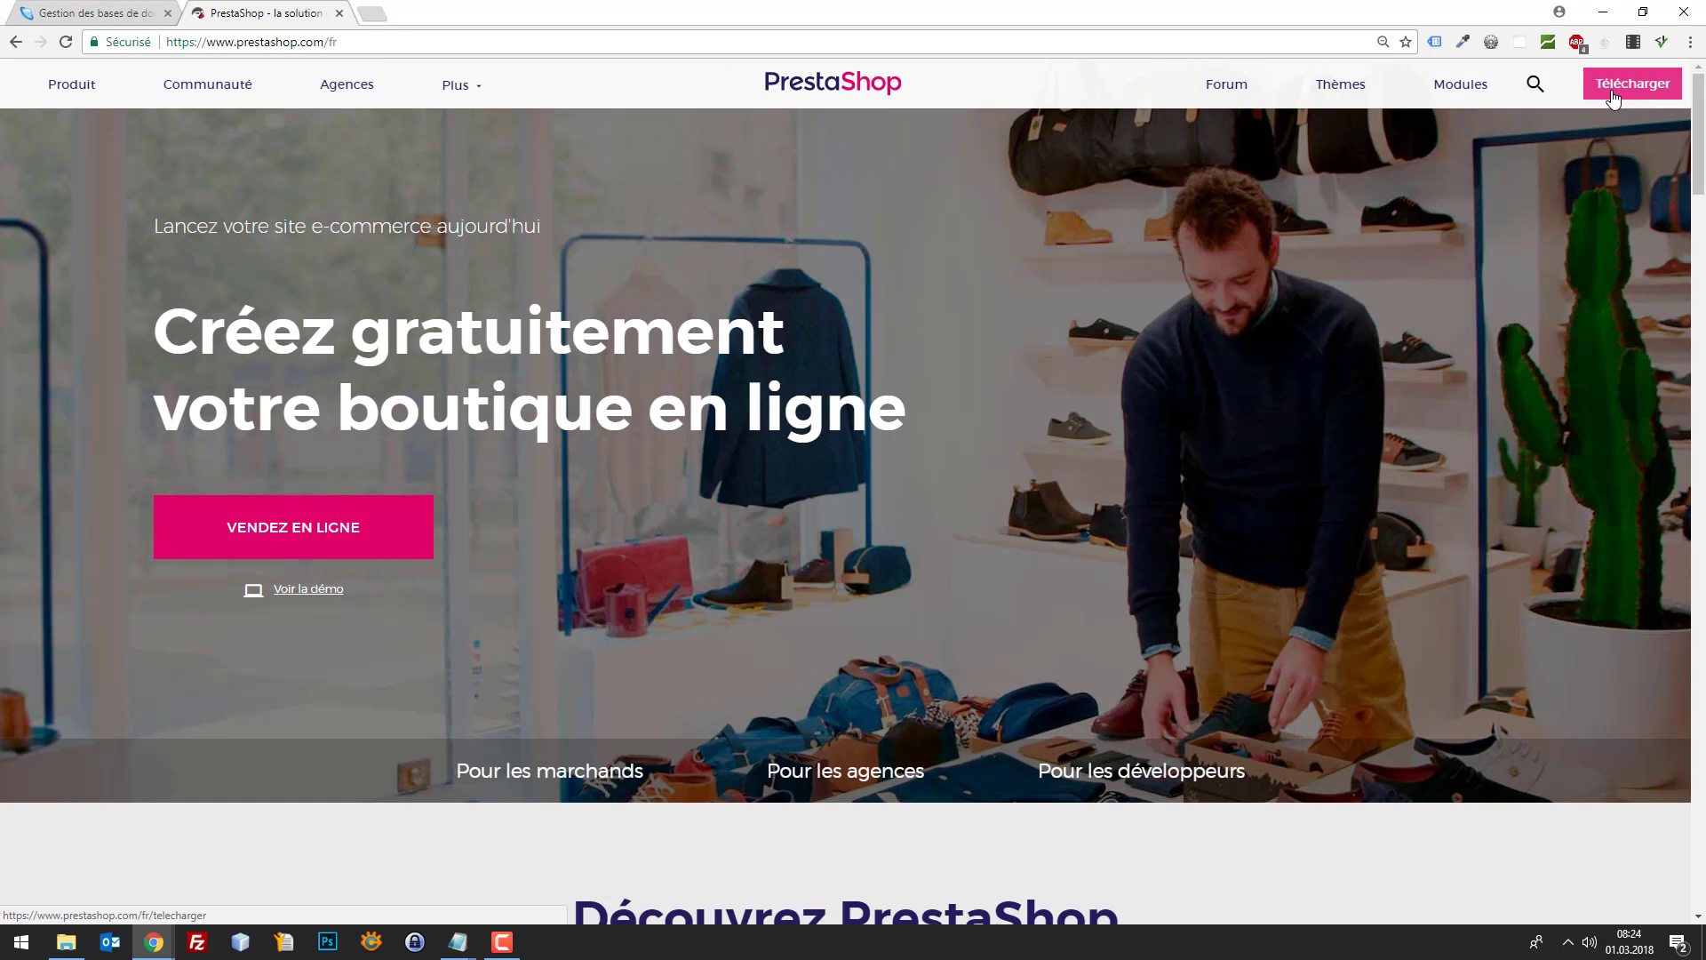
# - Bring up the PrestaShop 1.7.3.0 download form and open older versions in a new tab
pyautogui.click(1614, 90)
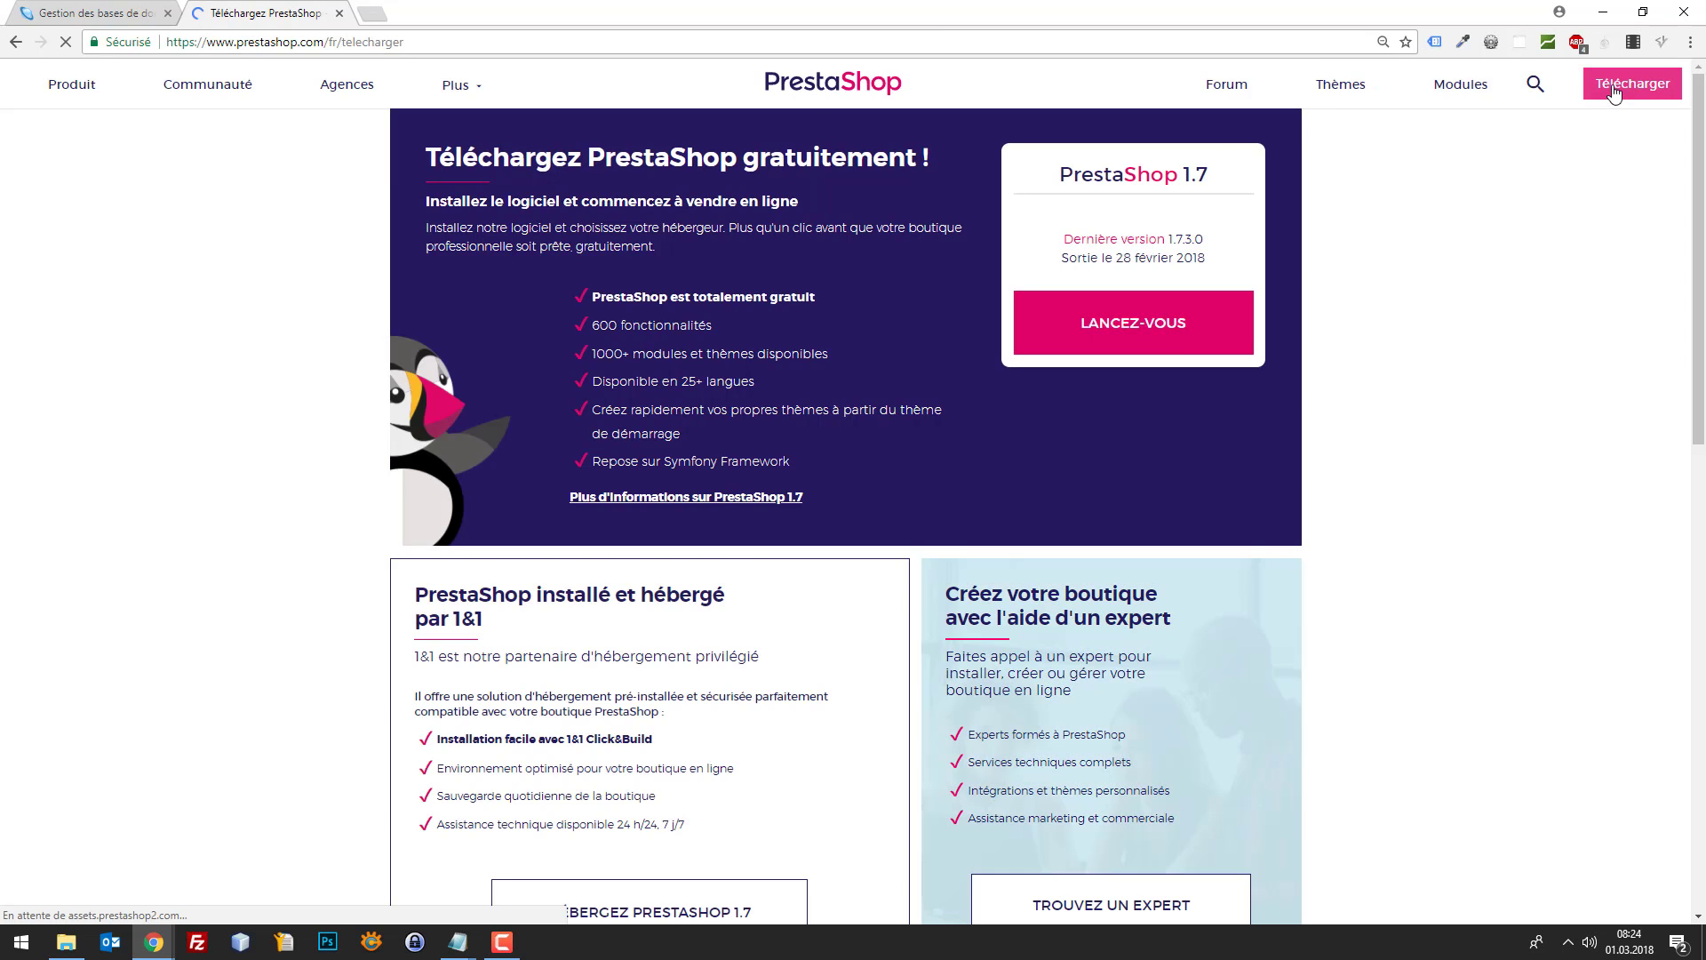
pyautogui.scroll(-4, 1142, 387)
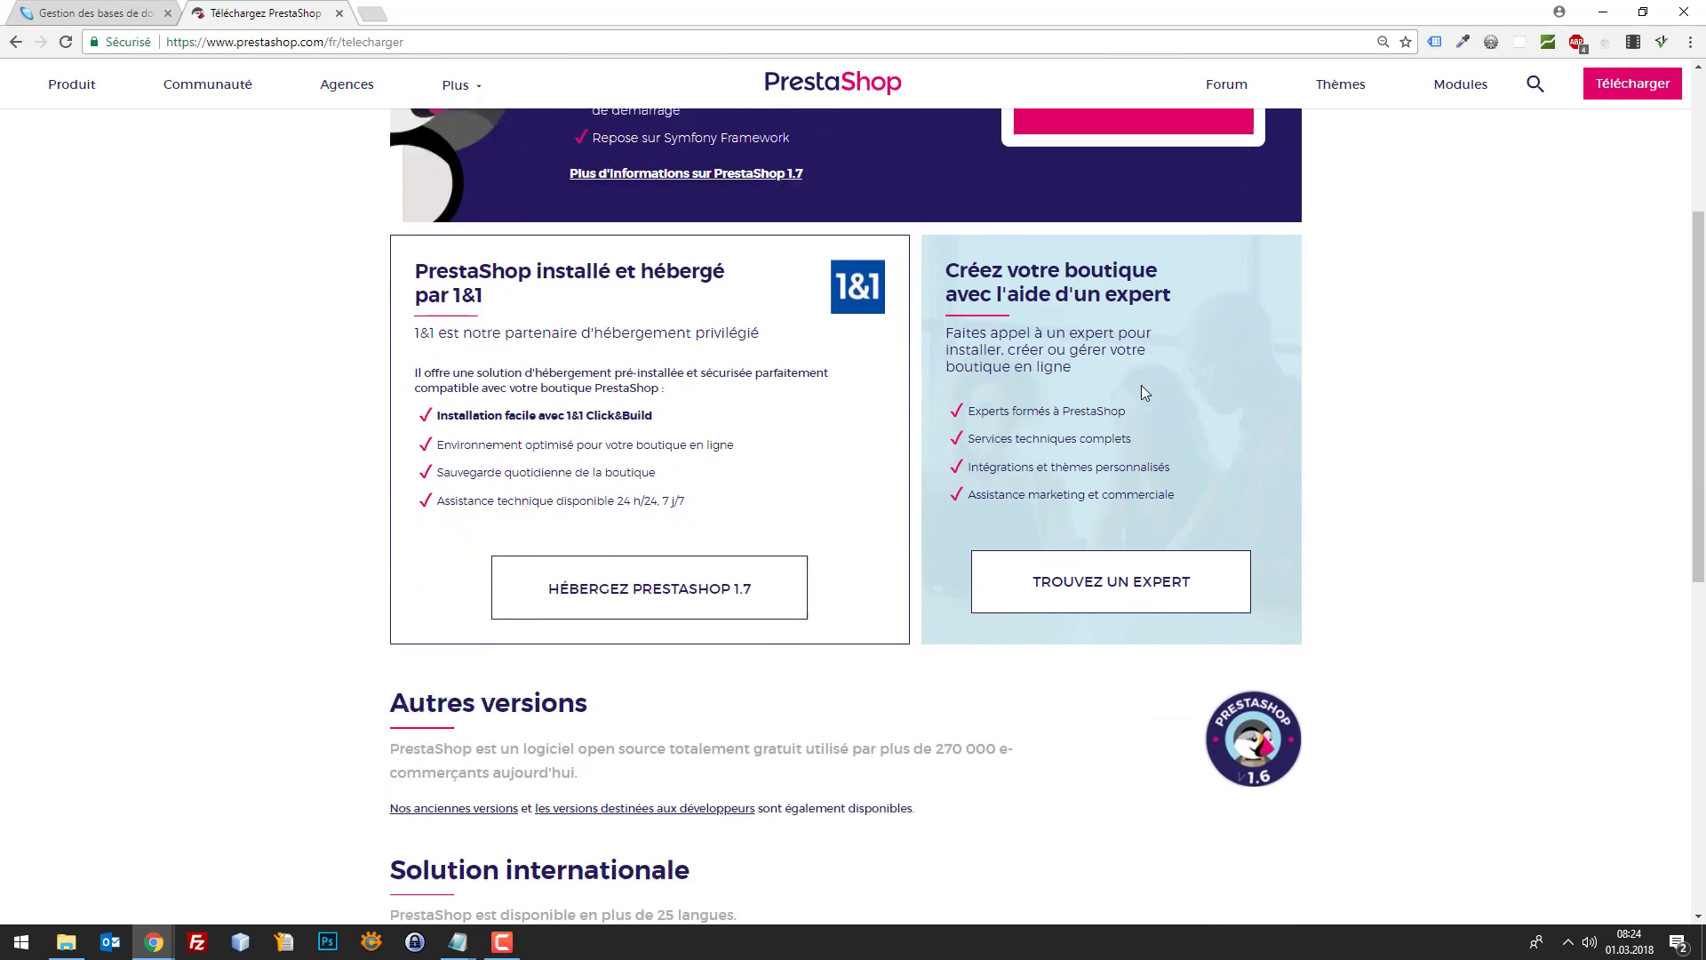
pyautogui.scroll(-4, 743, 484)
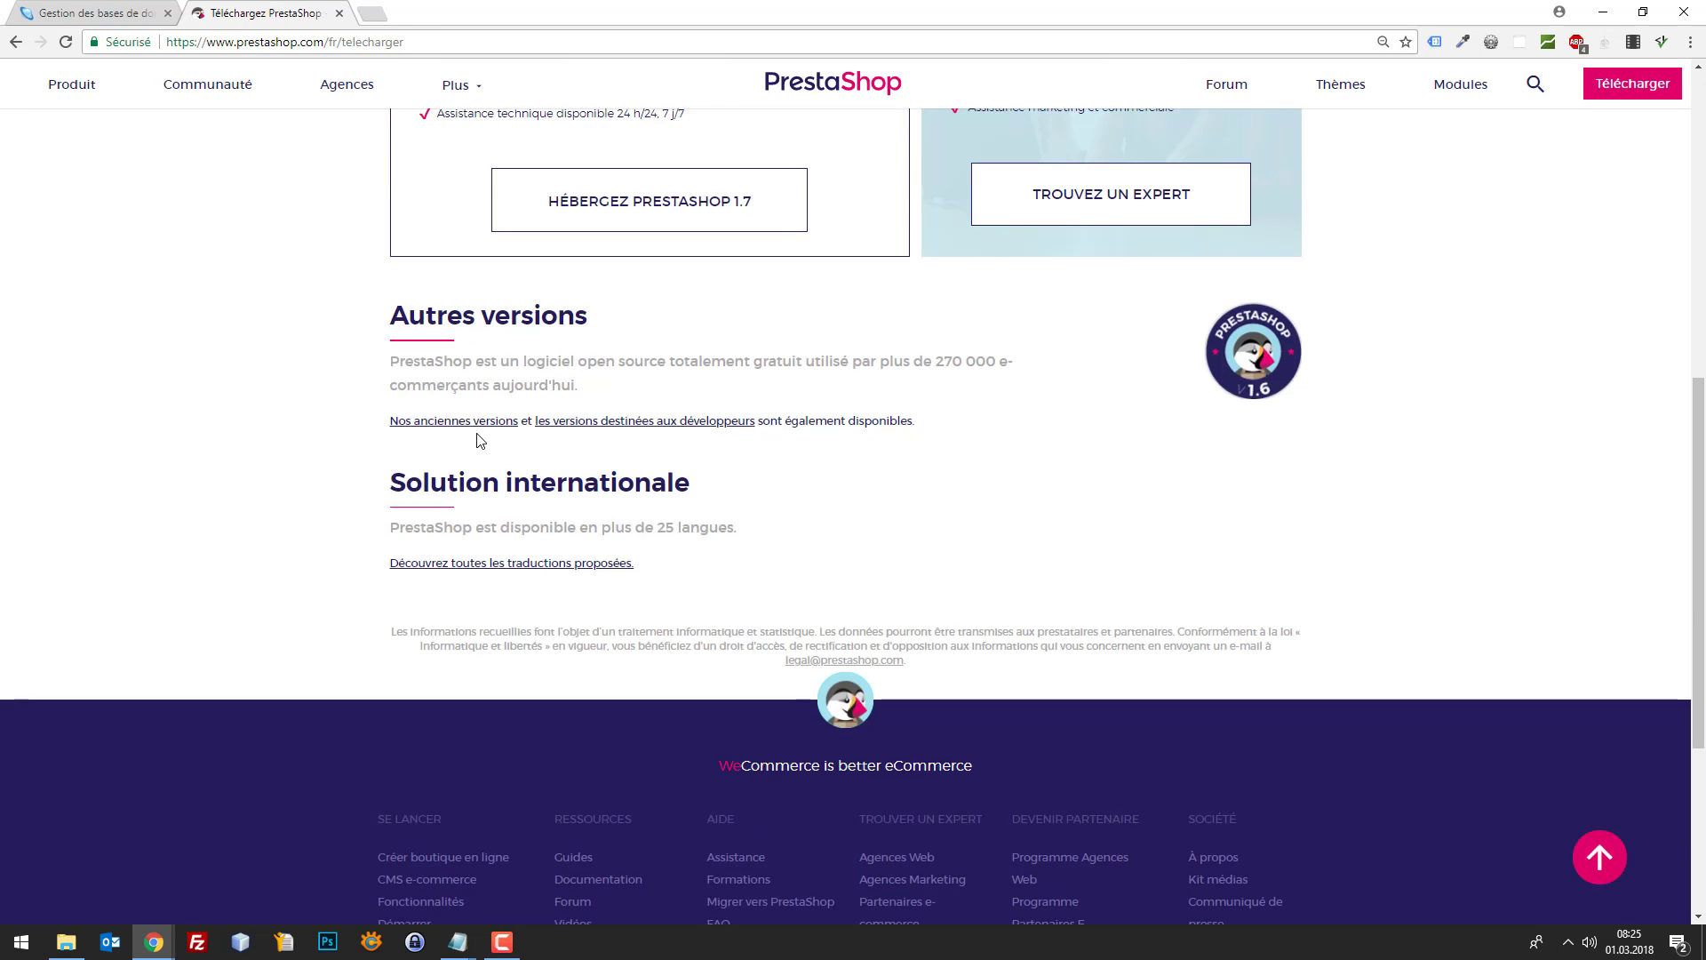
pyautogui.scroll(8, 1357, 487)
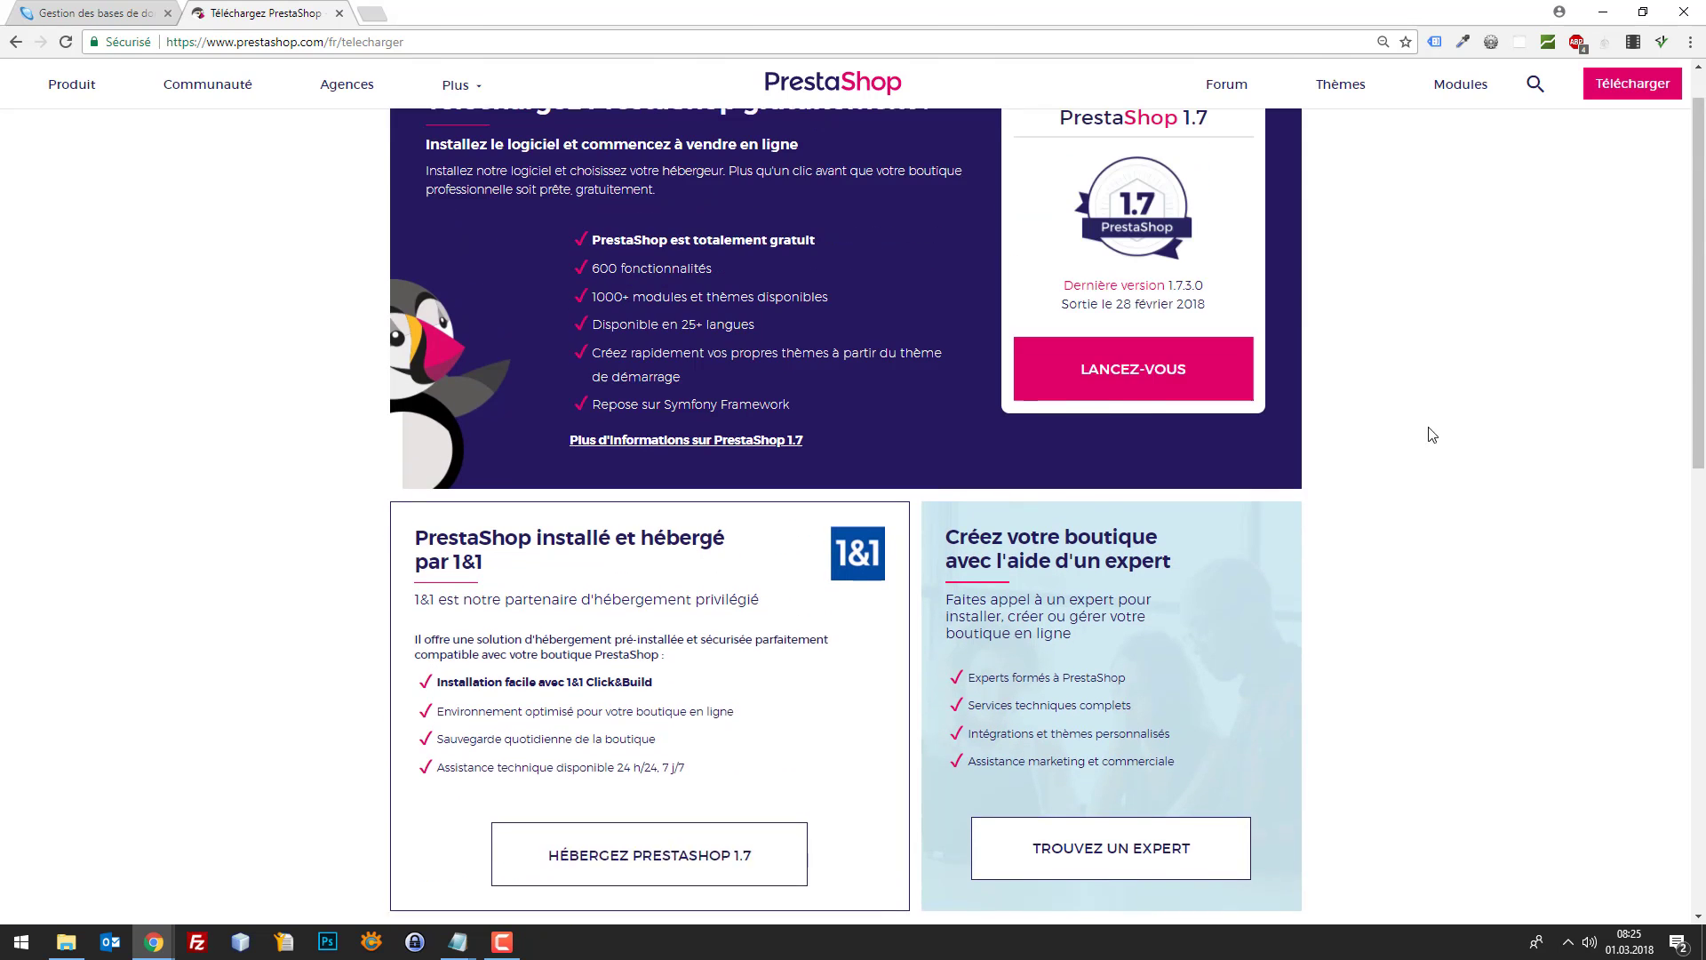
pyautogui.click(1144, 435)
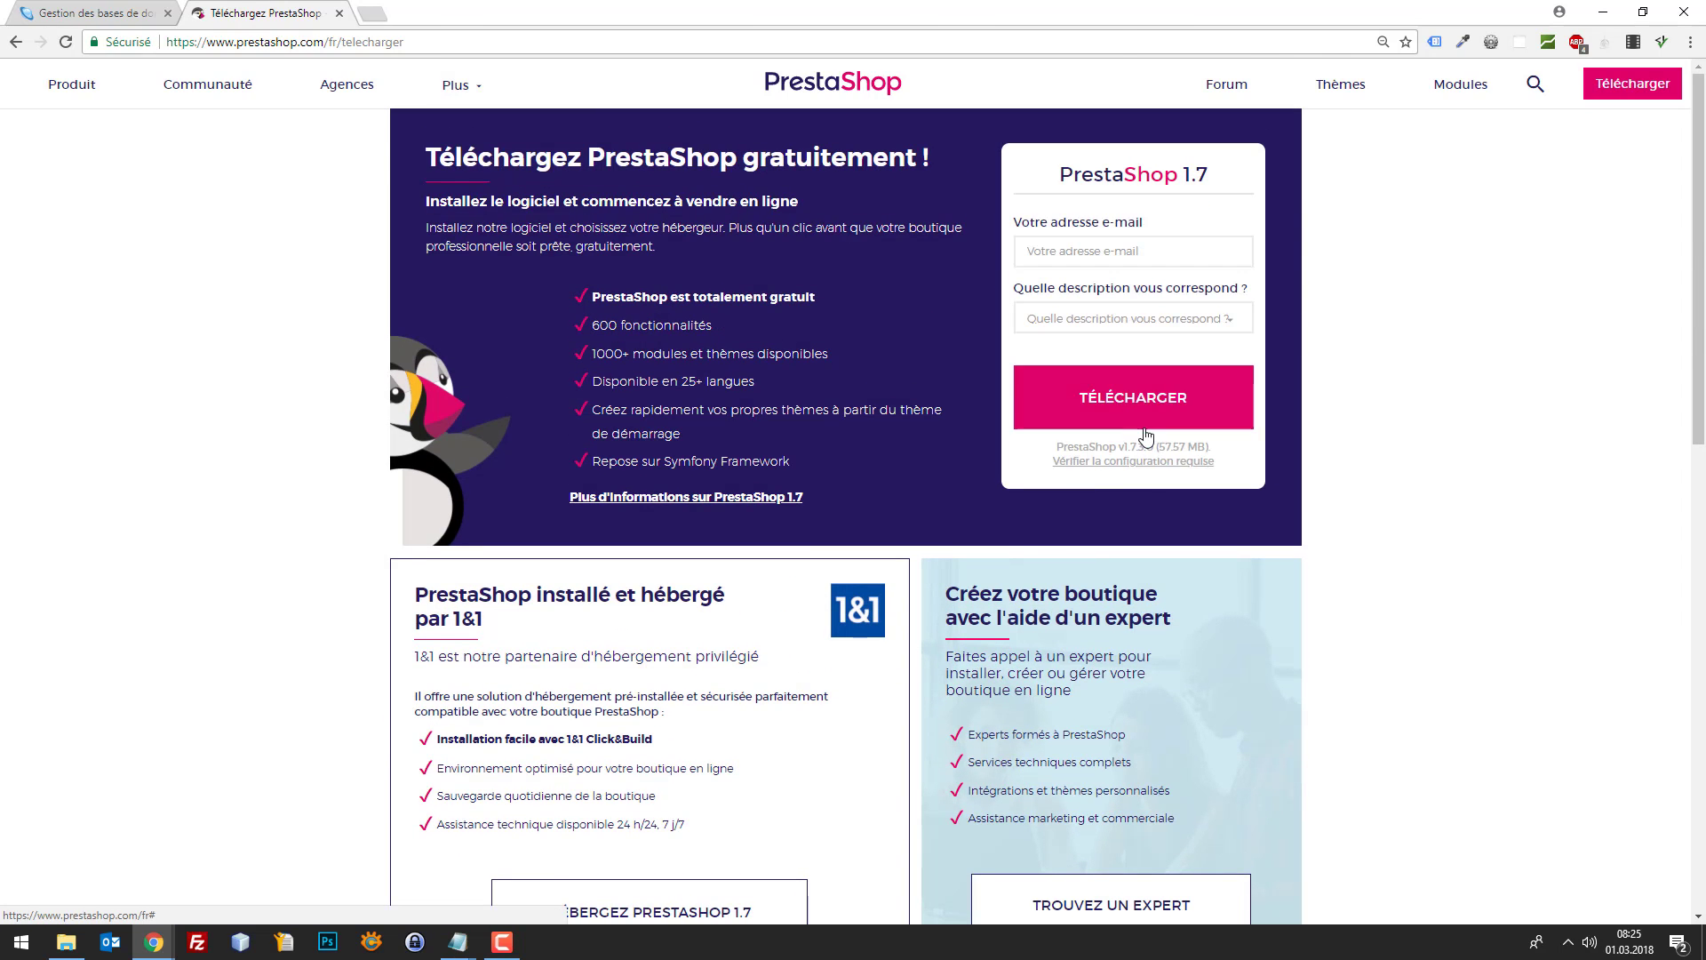
pyautogui.scroll(-6, 1133, 418)
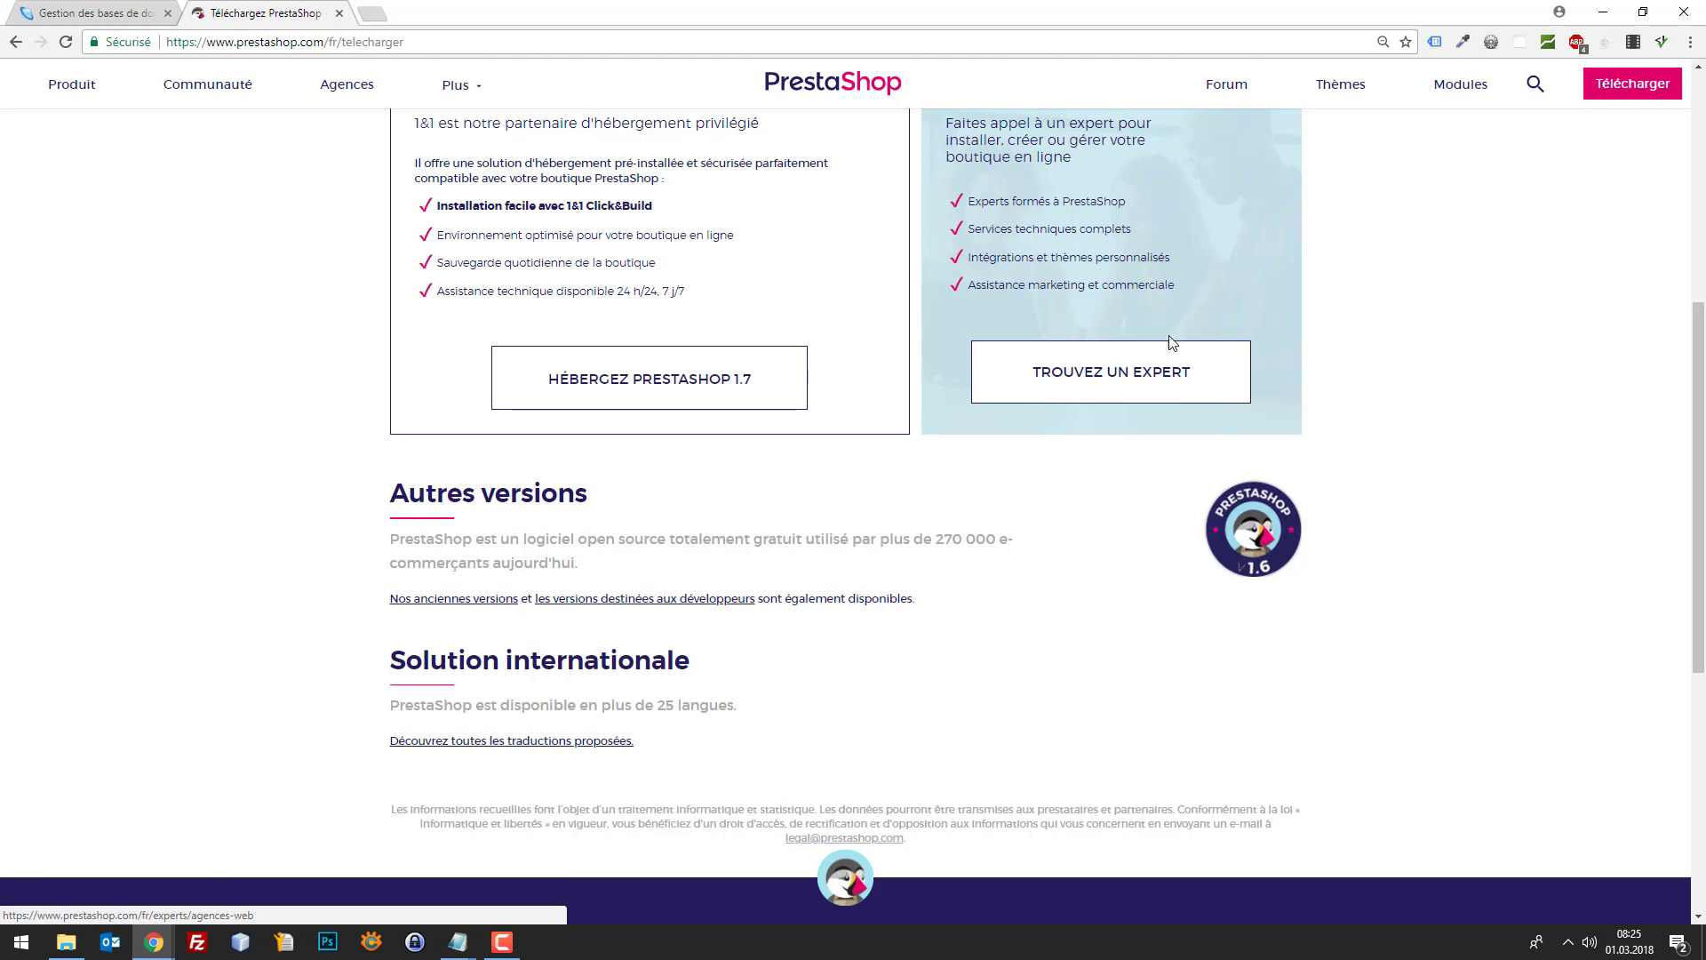
pyautogui.scroll(6, 1109, 368)
pyautogui.scroll(-4, 1069, 433)
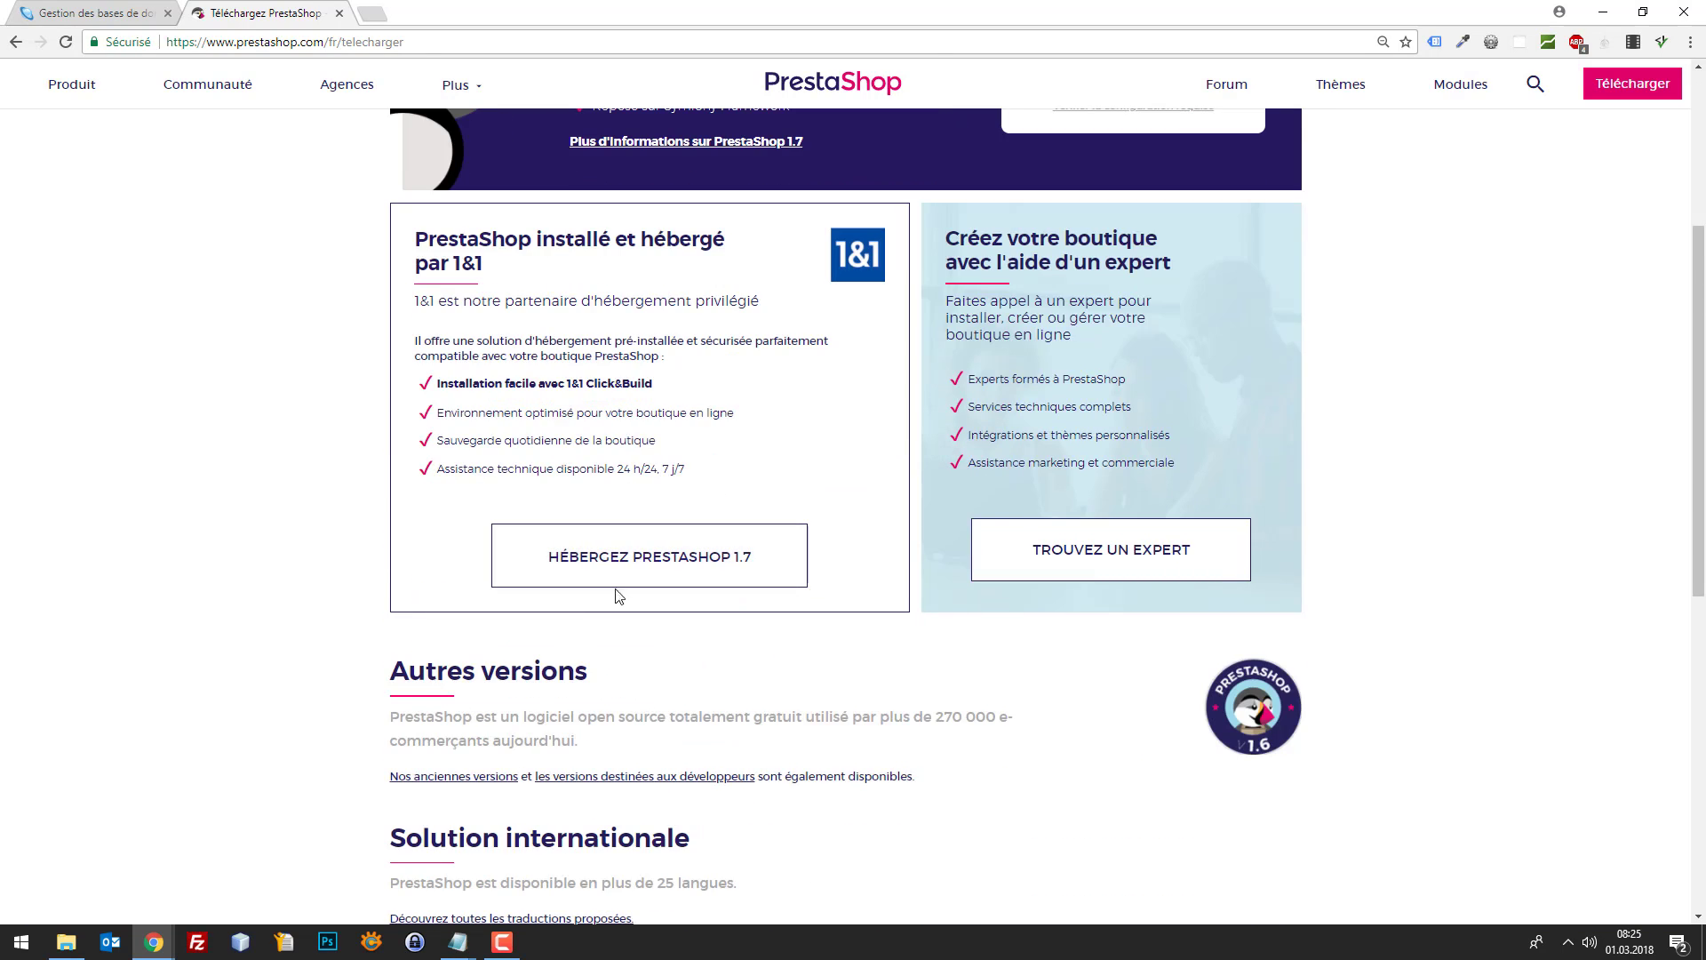
pyautogui.rightClick(429, 781)
pyautogui.click(497, 634)
# - Show the V1.6 releases on the previous-versions tab, topped by v1.6.1.18 Stable
pyautogui.click(436, 12)
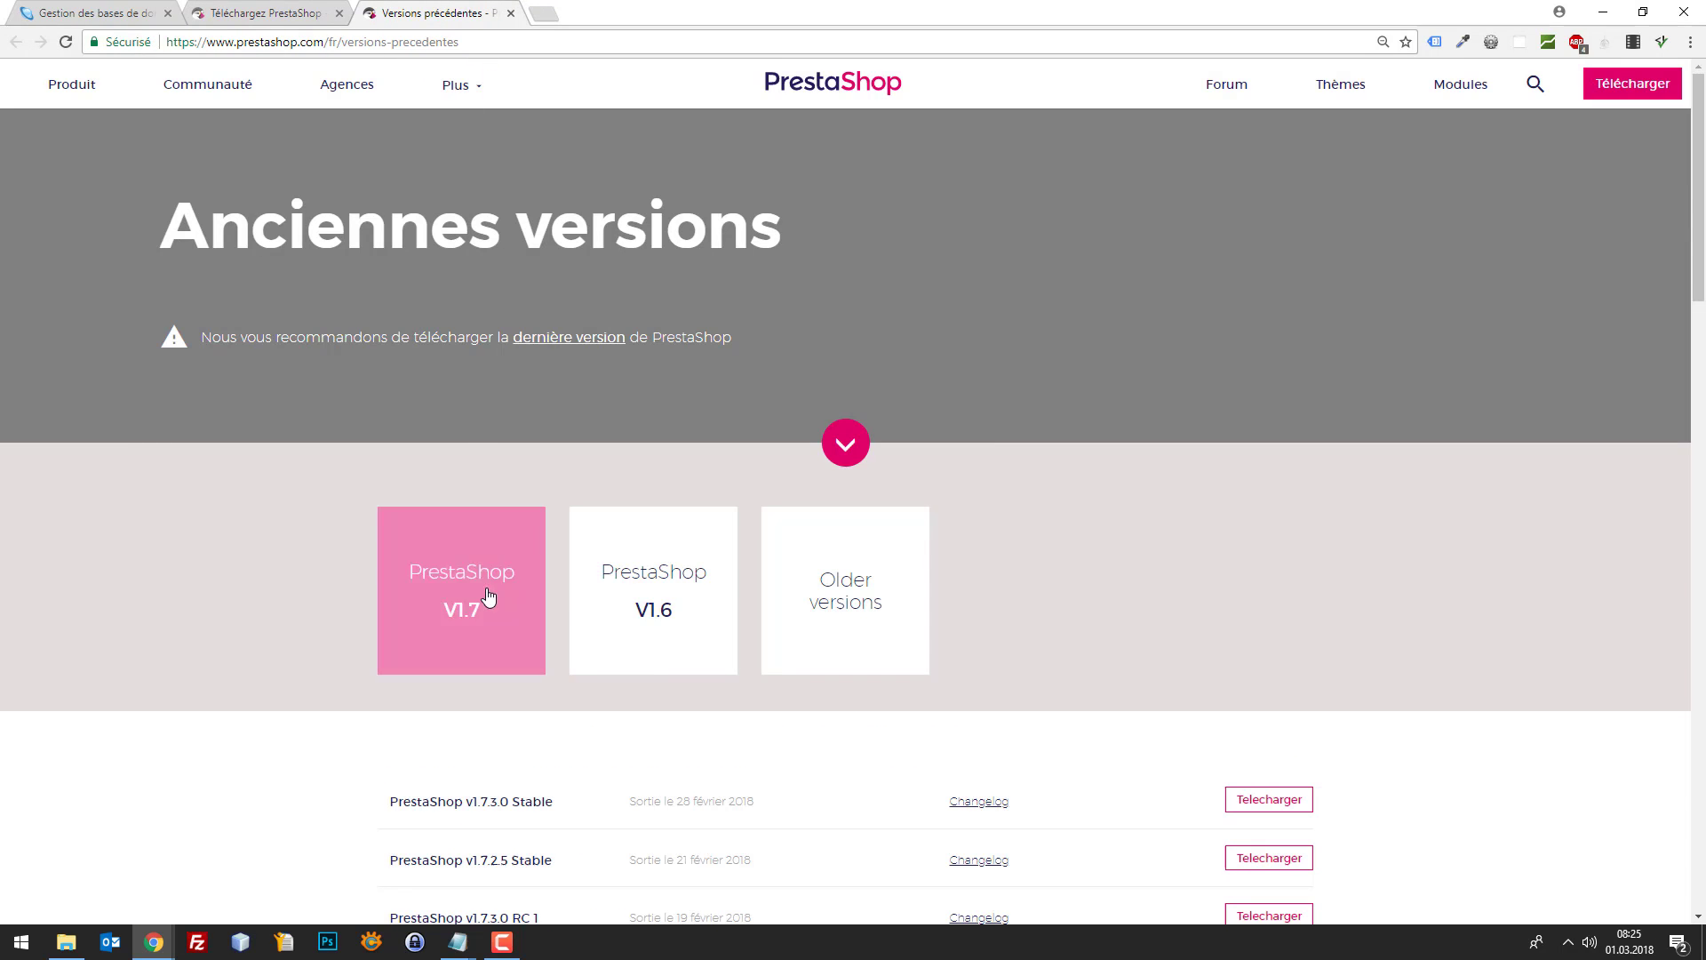
pyautogui.click(647, 591)
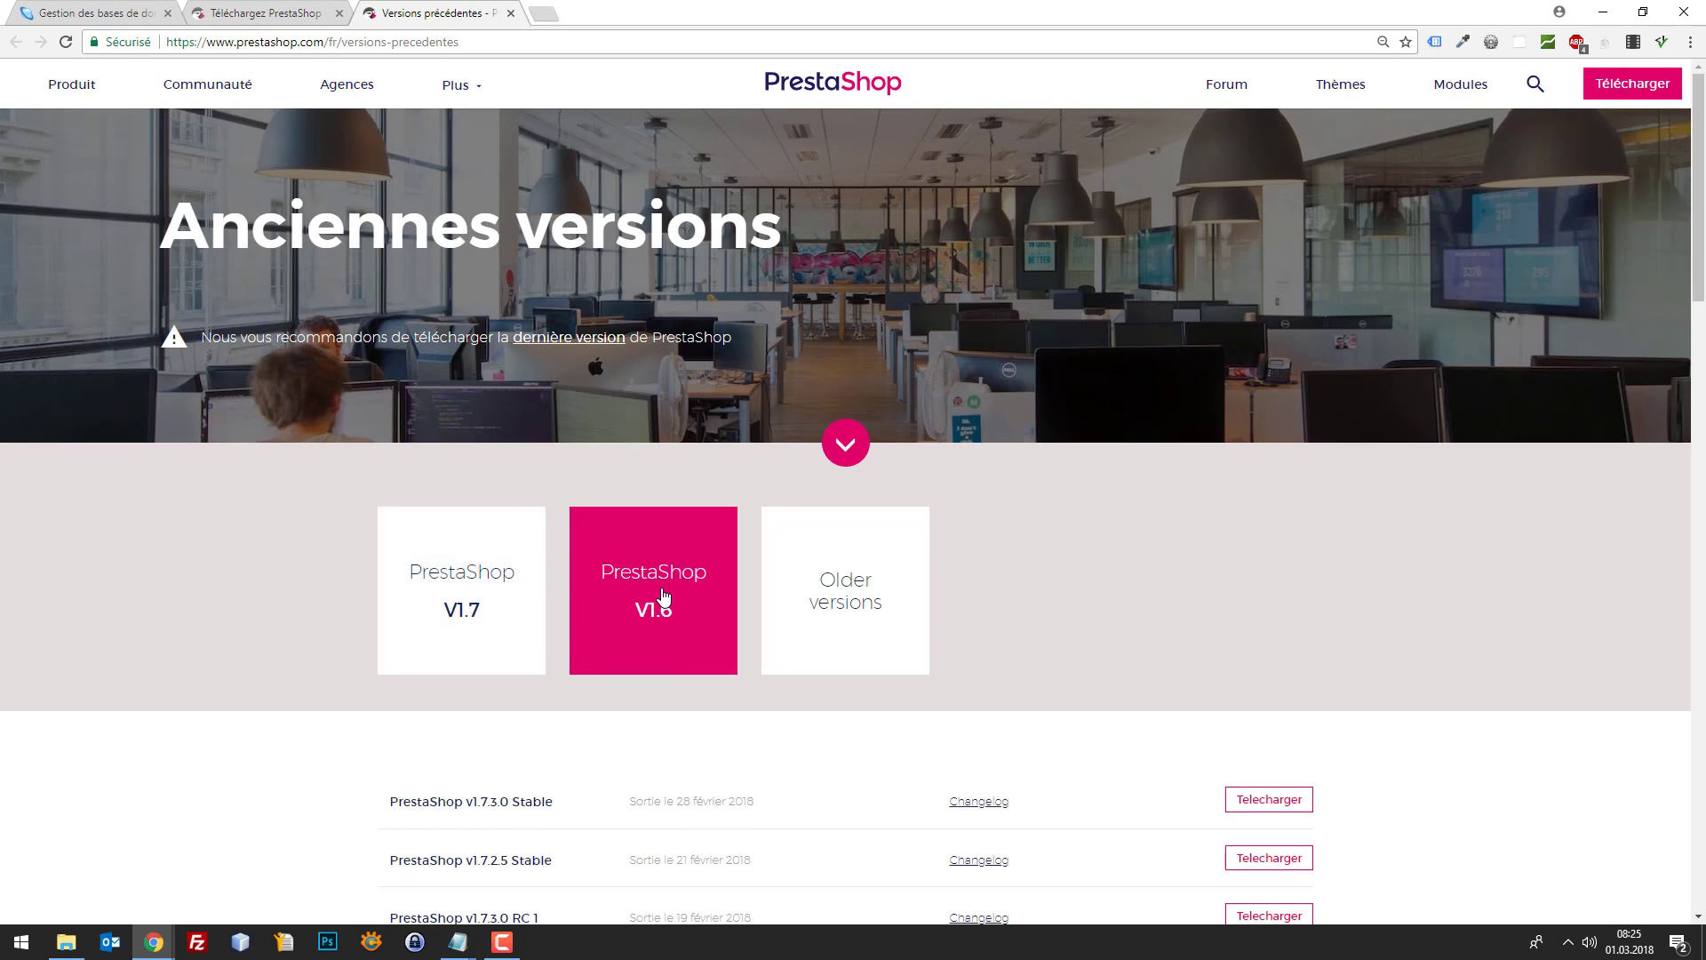
pyautogui.scroll(-2, 578, 622)
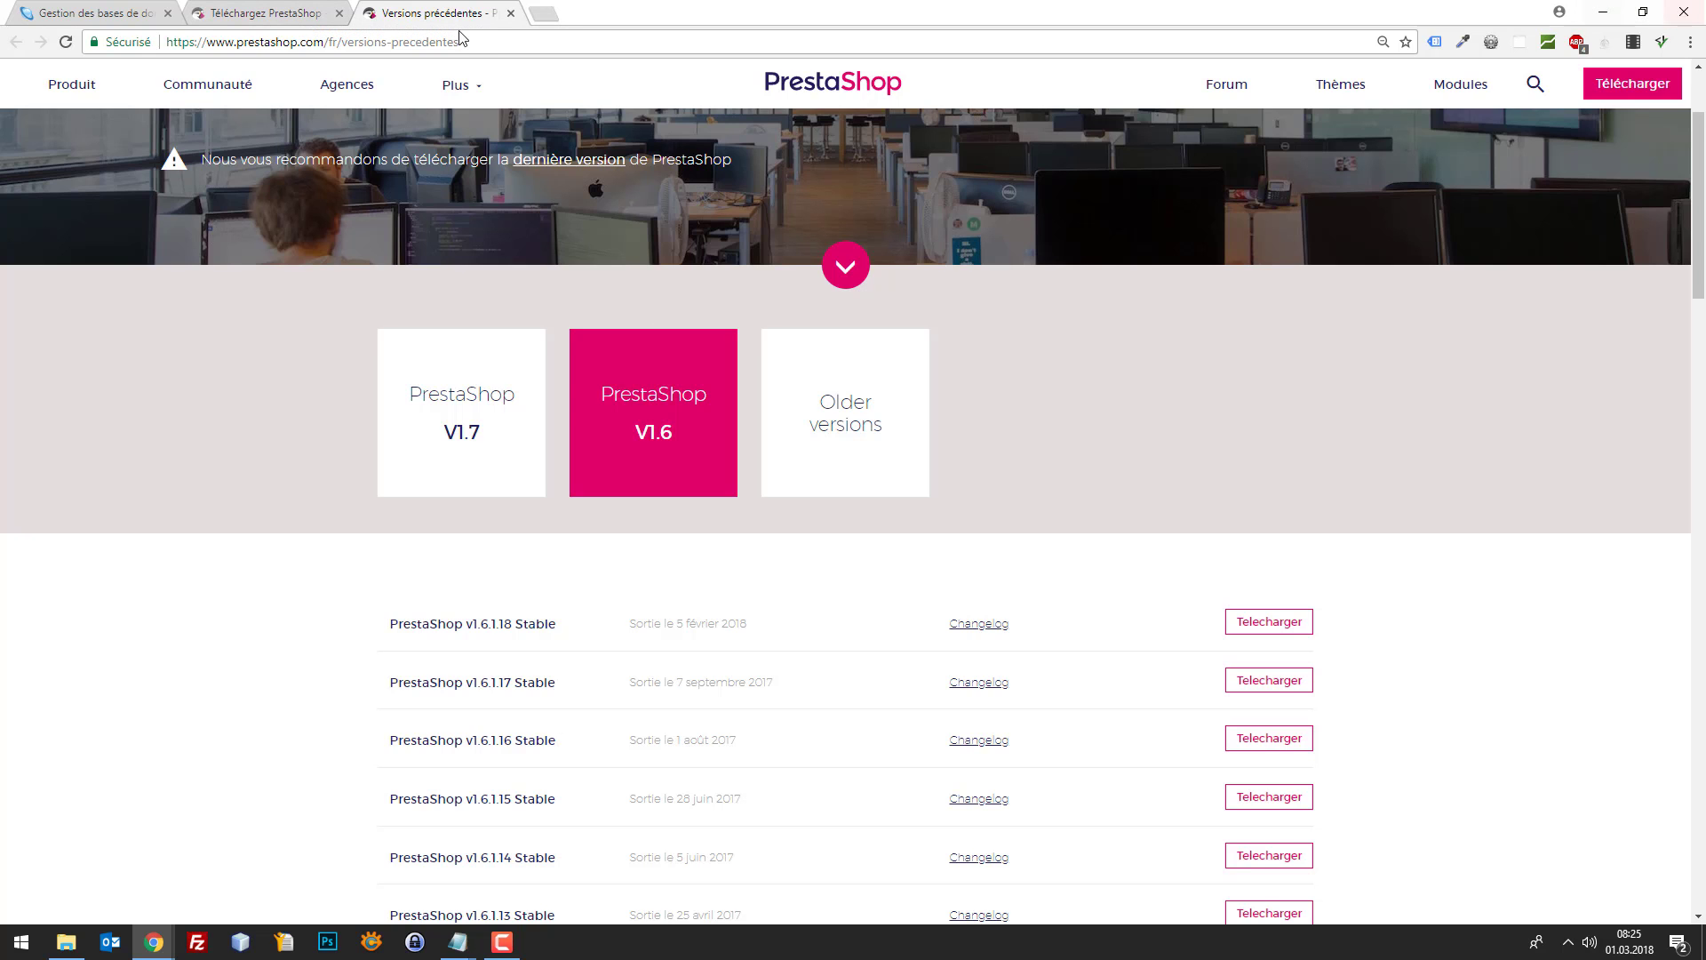
# - Download prestashop_1.7.3.0.zip from the download page
pyautogui.click(240, 12)
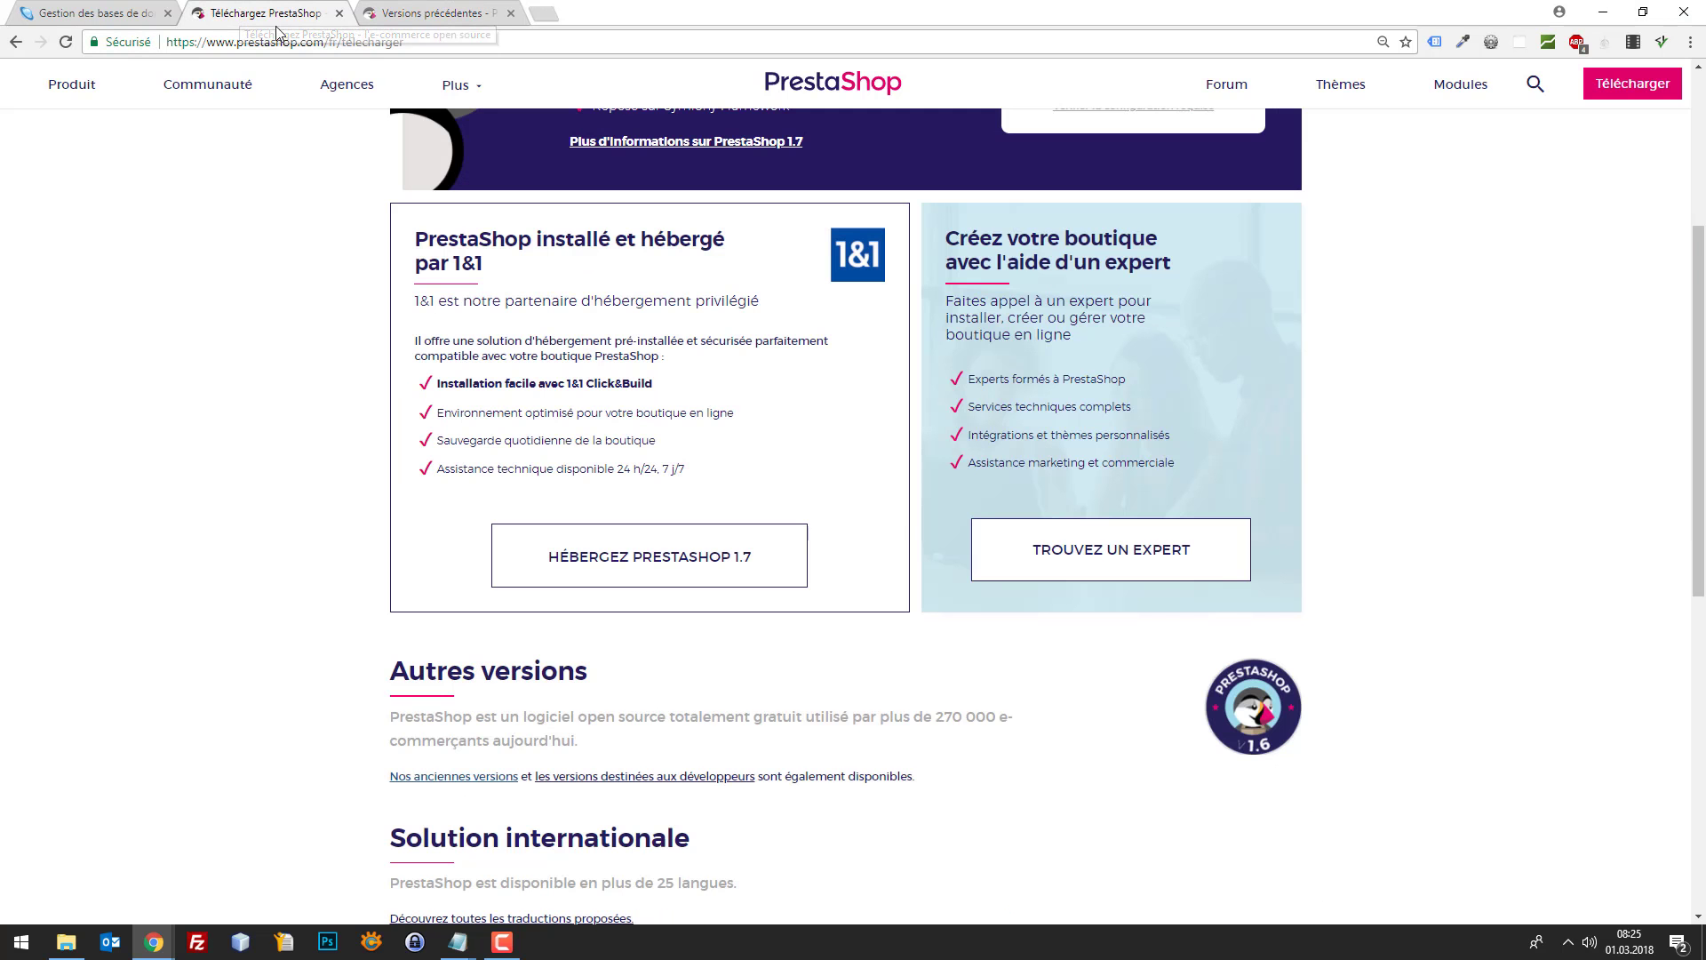
pyautogui.scroll(1, 1012, 539)
pyautogui.scroll(1, 1015, 543)
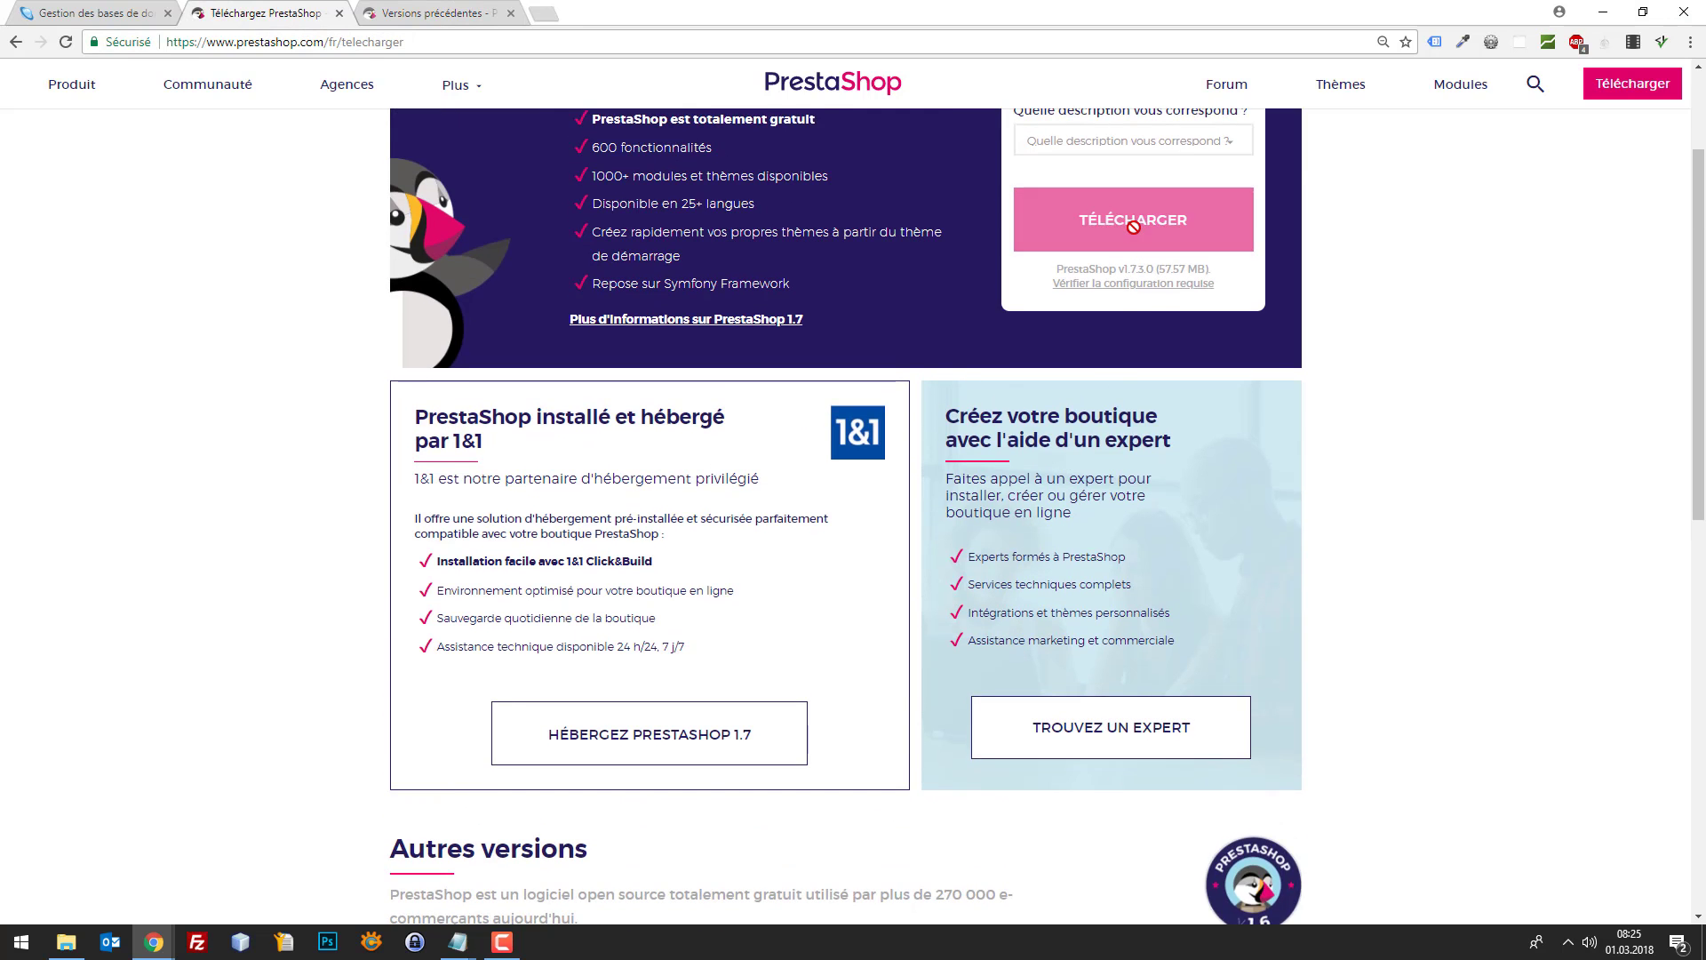
pyautogui.click(1127, 224)
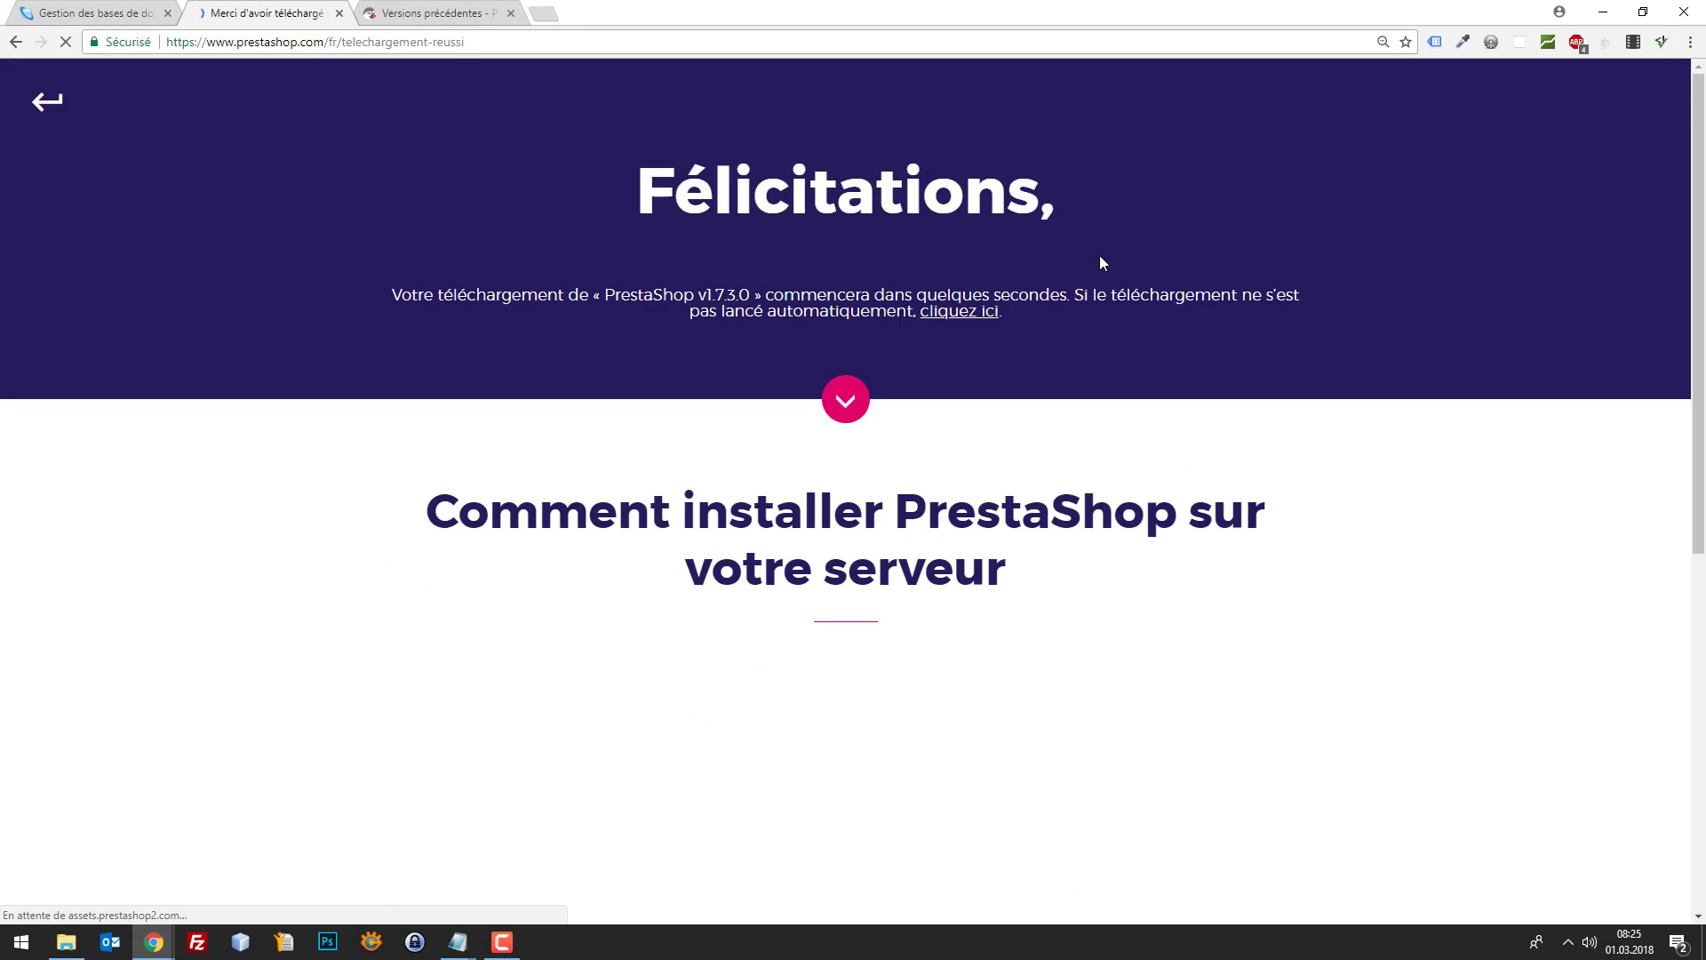
# - Open the PrestaShop installation video in a new tab
pyautogui.scroll(-1, 983, 552)
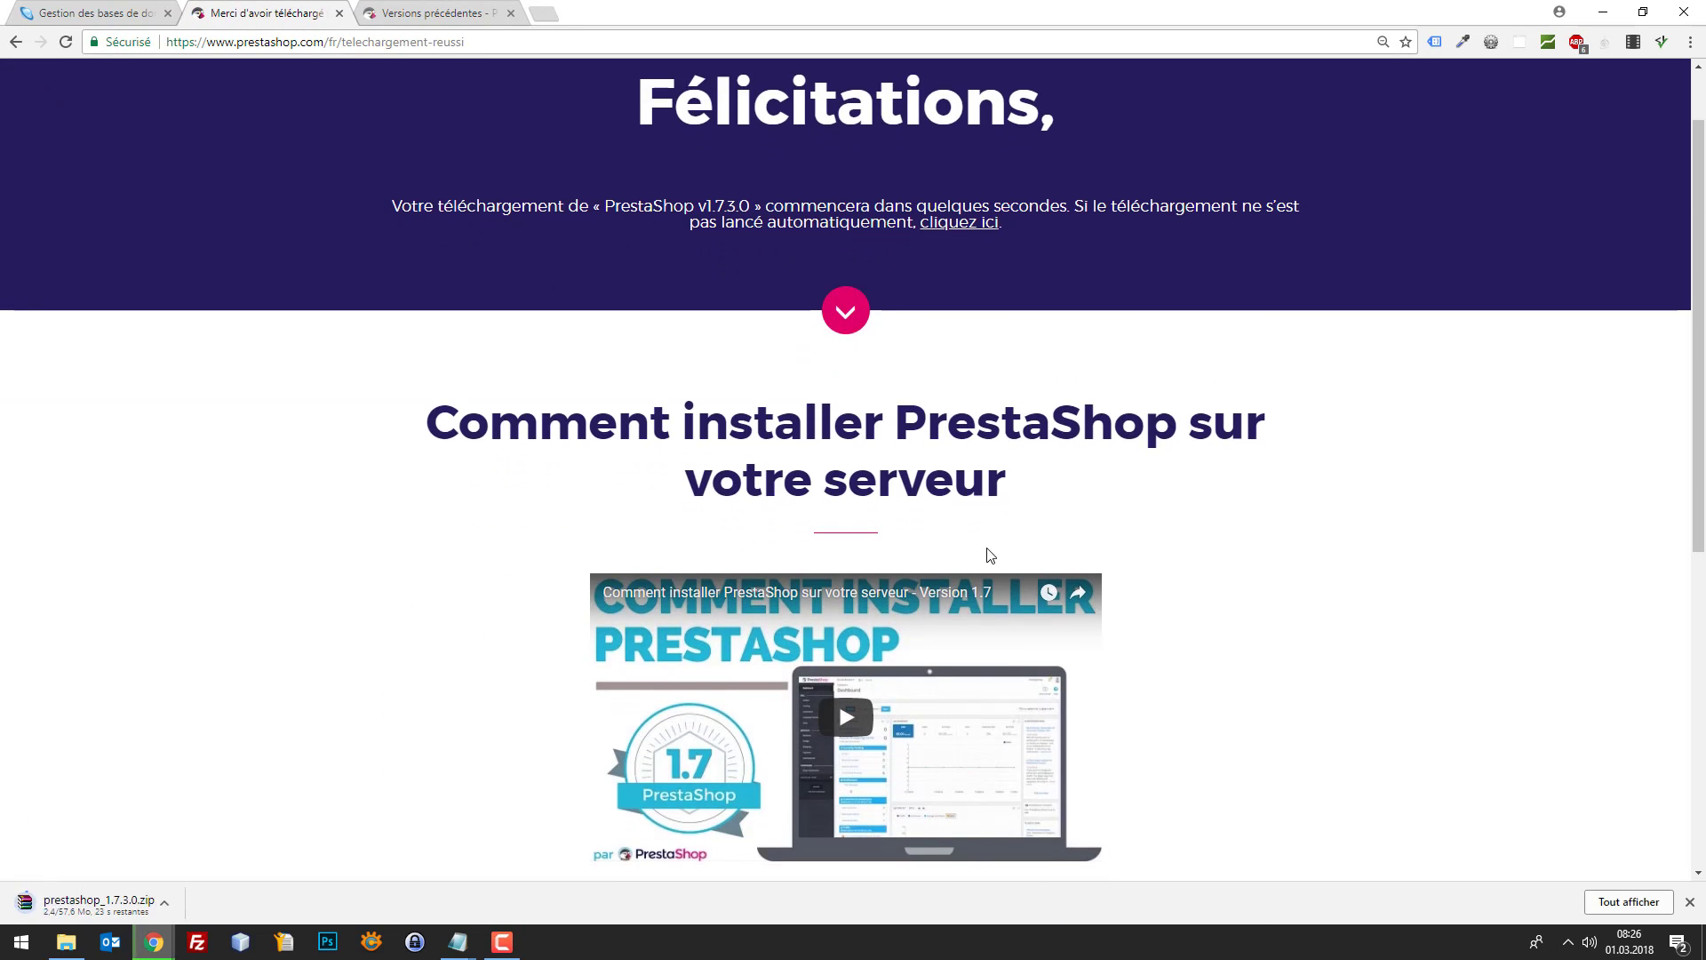
pyautogui.rightClick(772, 600)
pyautogui.click(835, 611)
pyautogui.click(613, 13)
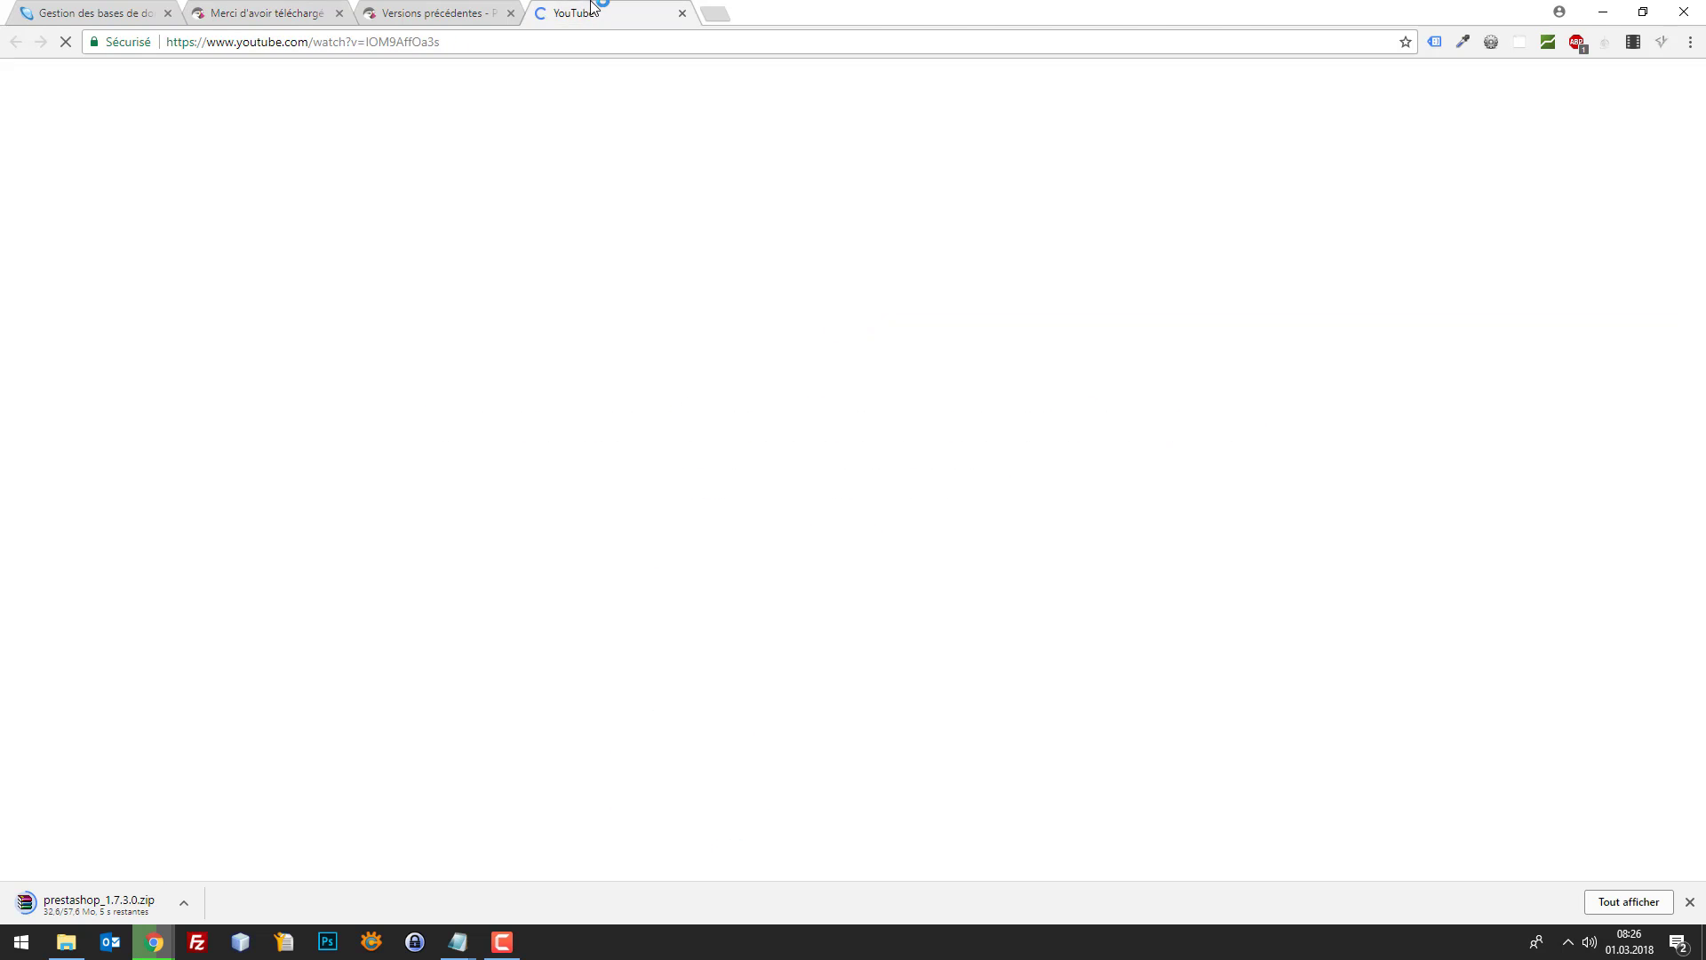
# - Pause the tutorial, skip ahead to about 7:00, and close the YouTube tab
pyautogui.click(315, 542)
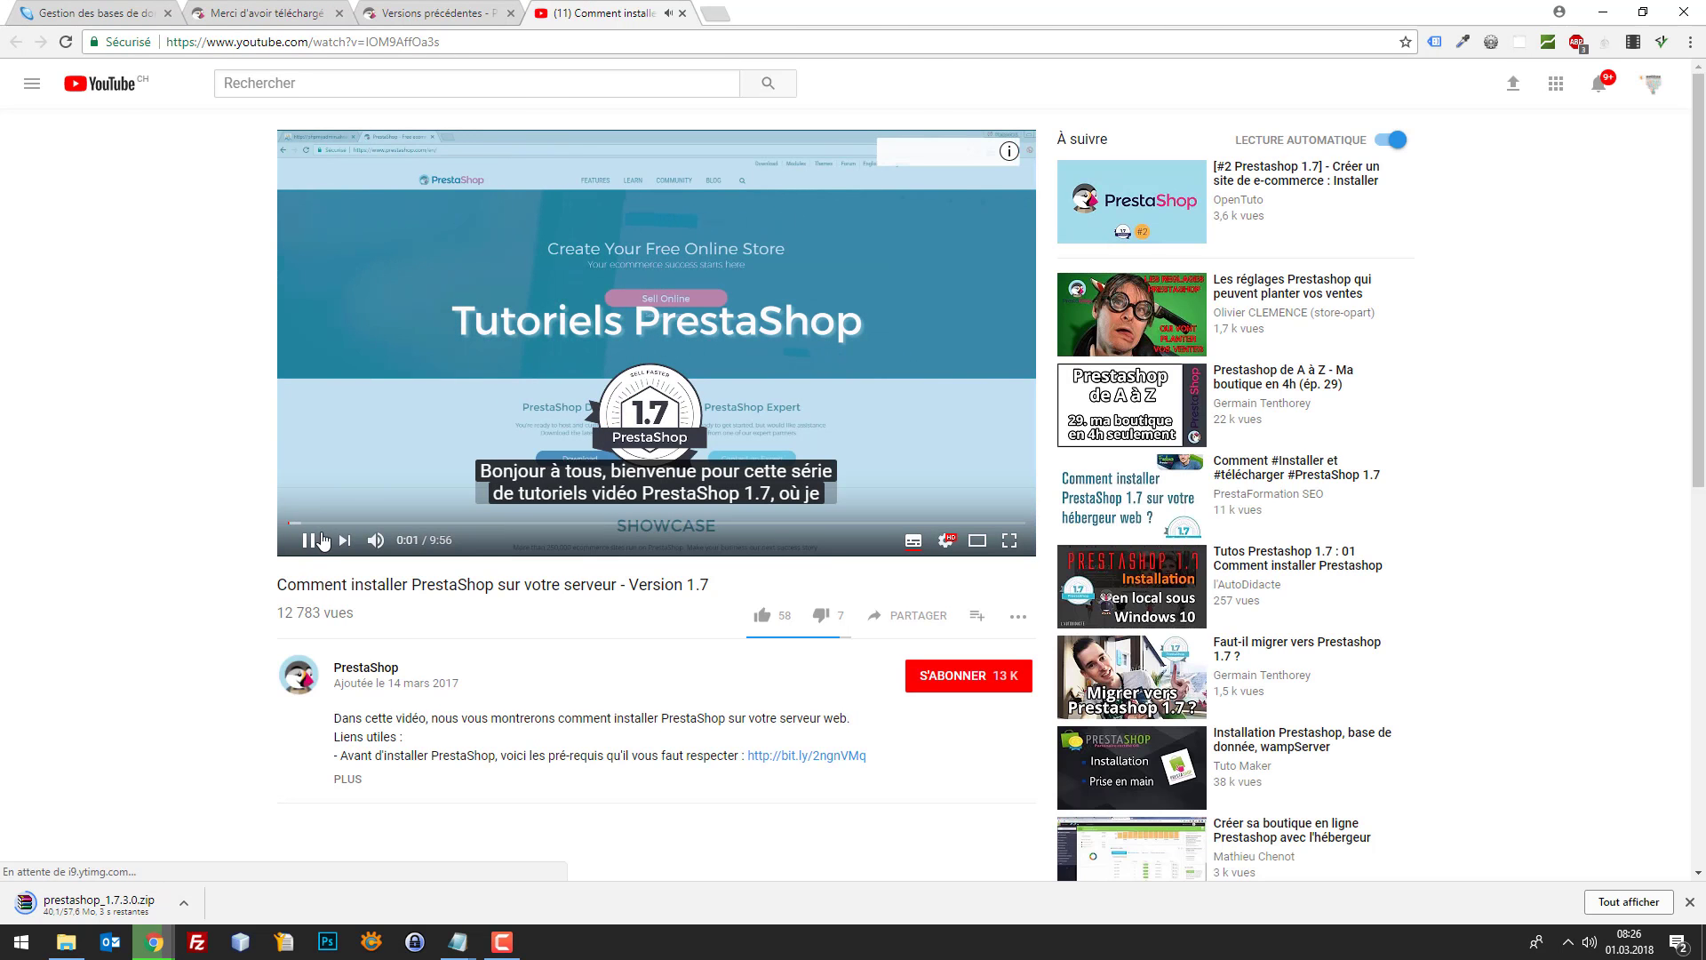
pyautogui.click(726, 523)
pyautogui.click(808, 524)
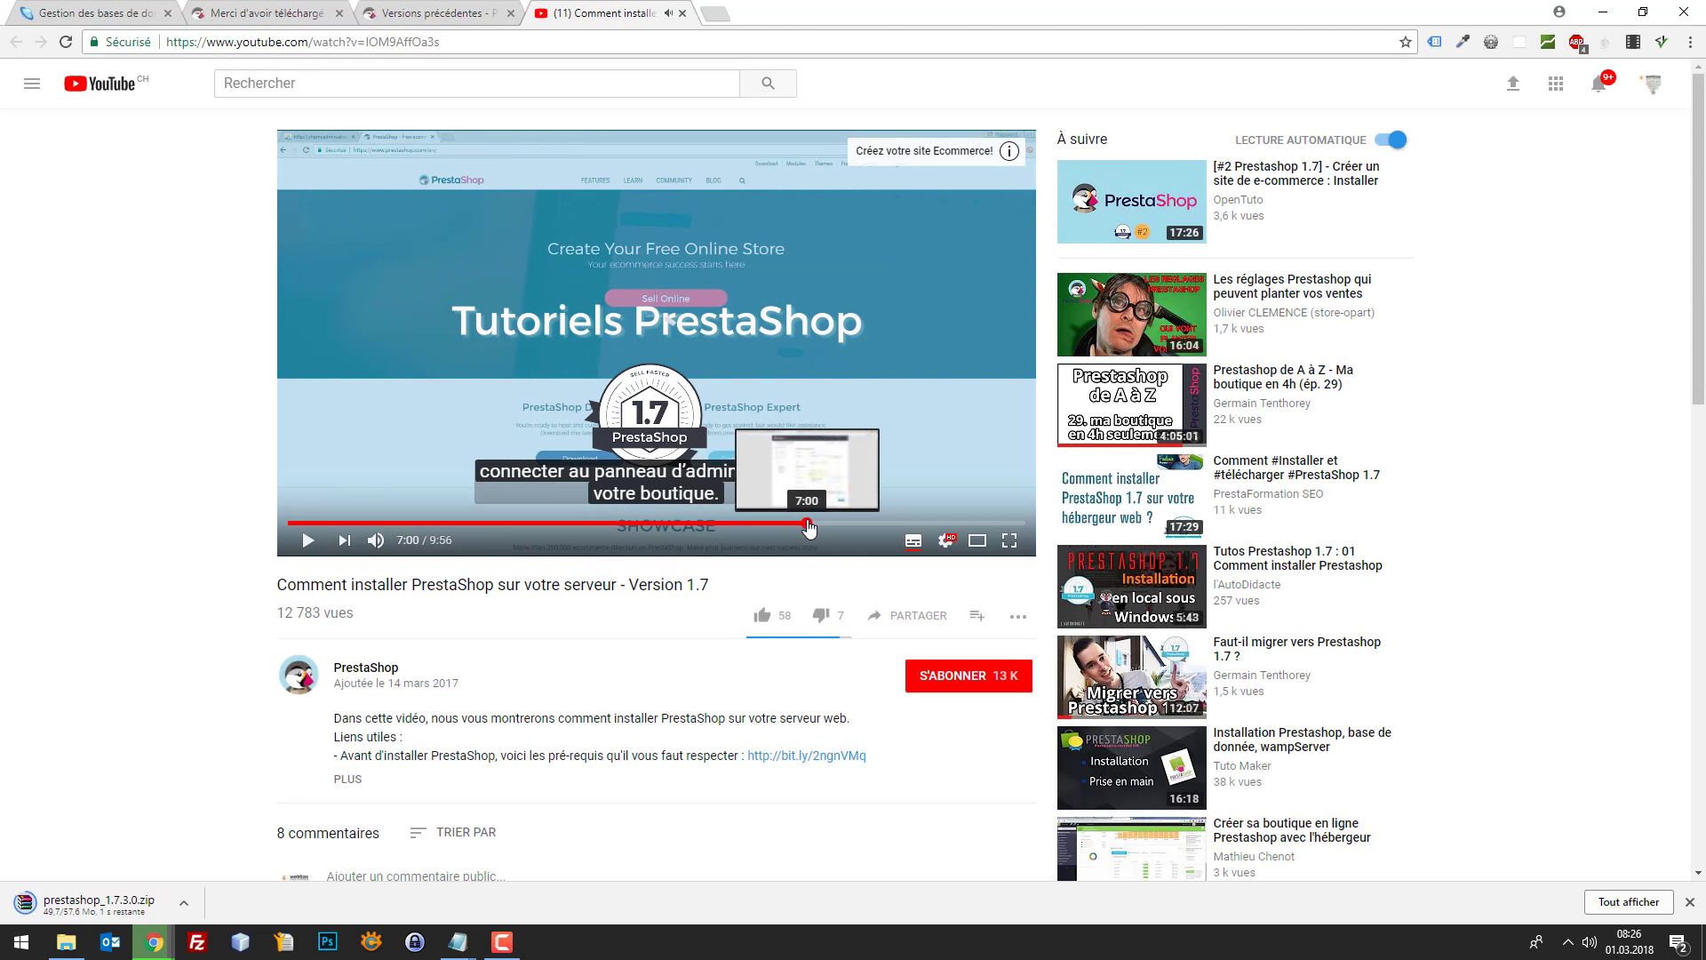
pyautogui.click(681, 15)
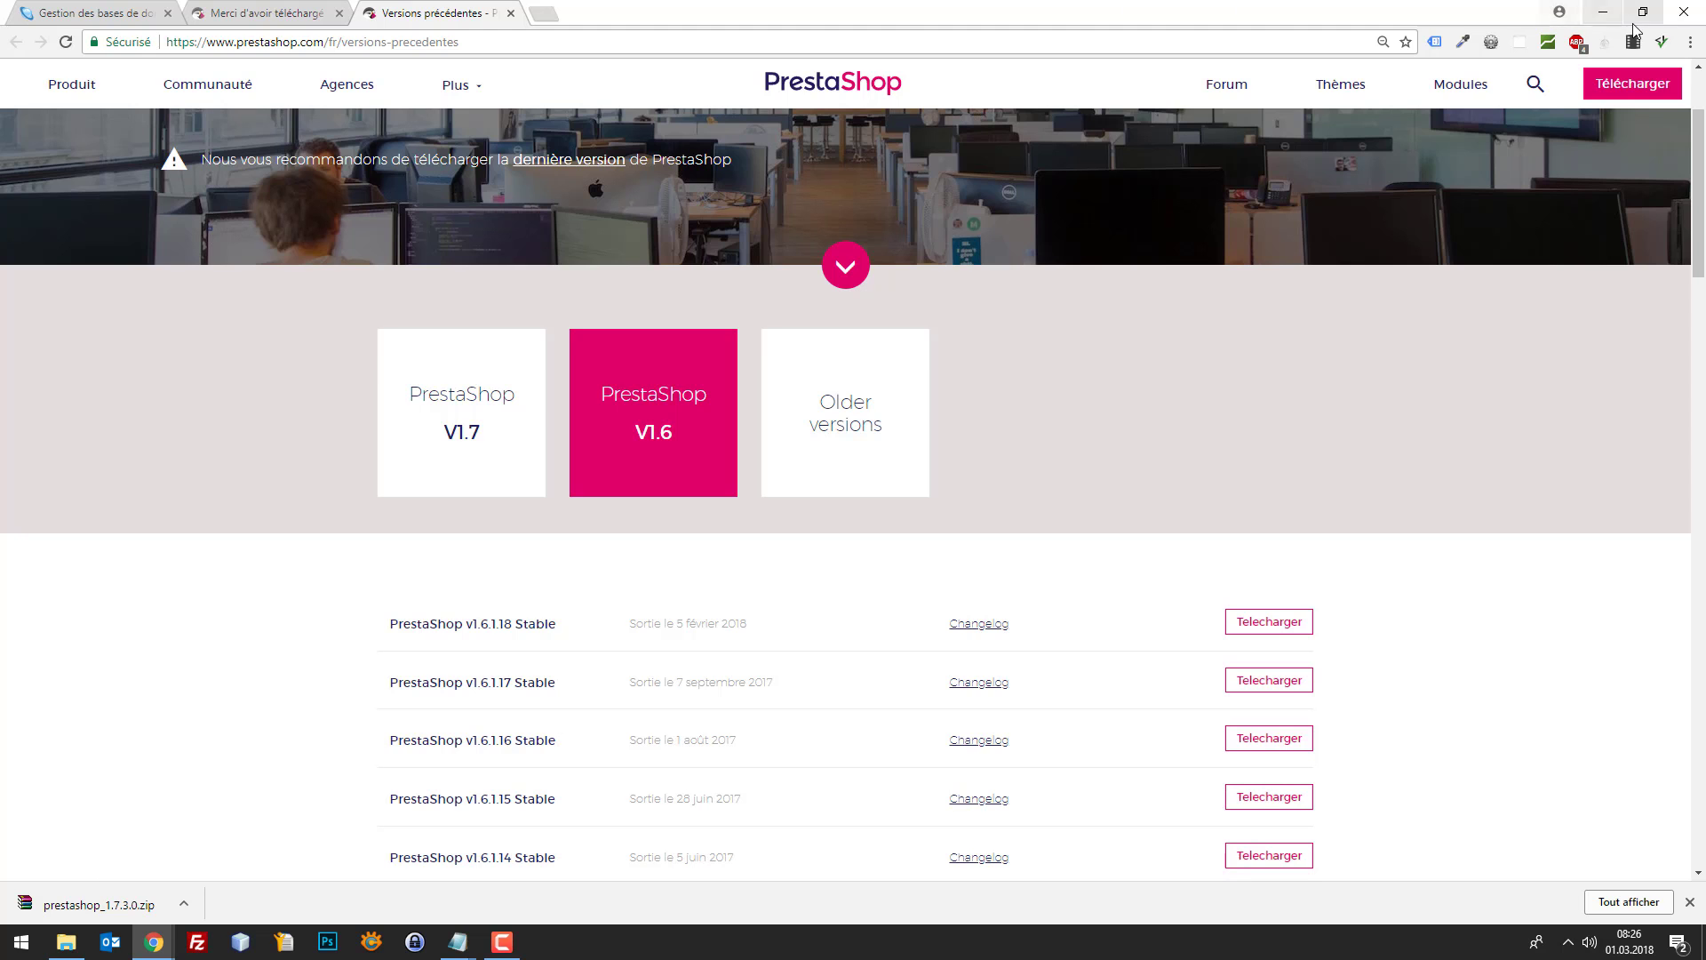
# - Place prestashop_1.7.3.0.zip on the desktop and minimize Chrome
pyautogui.moveTo(1367, 7); pyautogui.dragTo(1486, 19)
pyautogui.moveTo(220, 905); pyautogui.dragTo(30, 579)
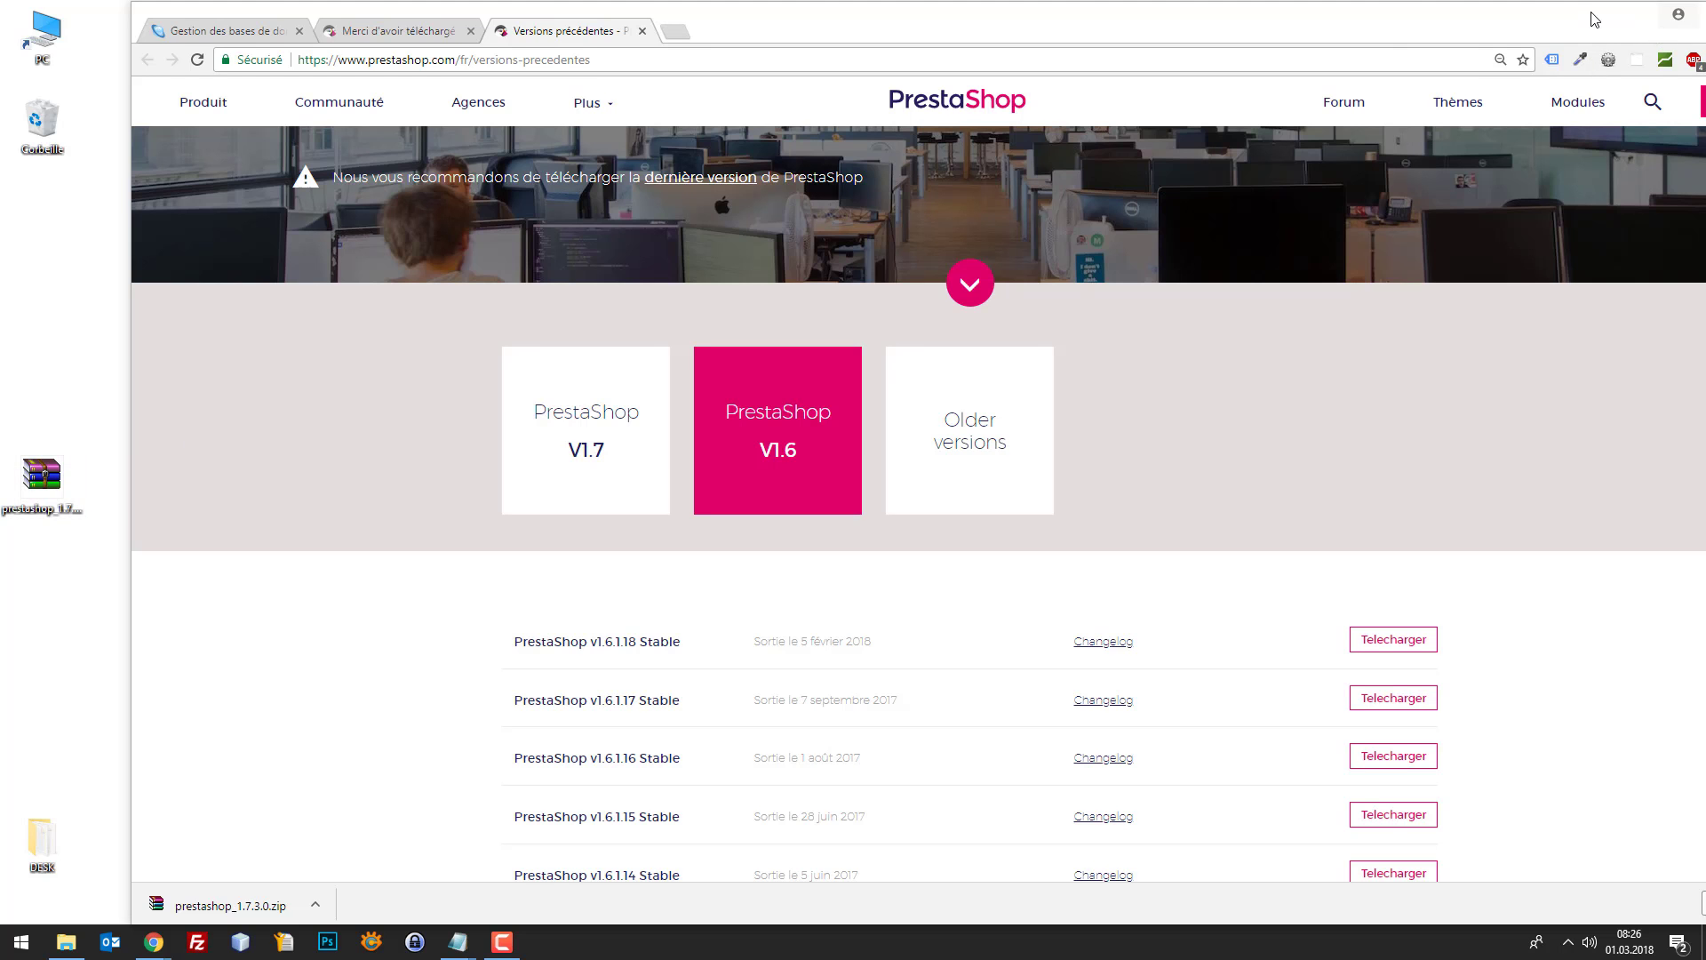
pyautogui.moveTo(1595, 20); pyautogui.dragTo(1525, 22)
pyautogui.click(1655, 19)
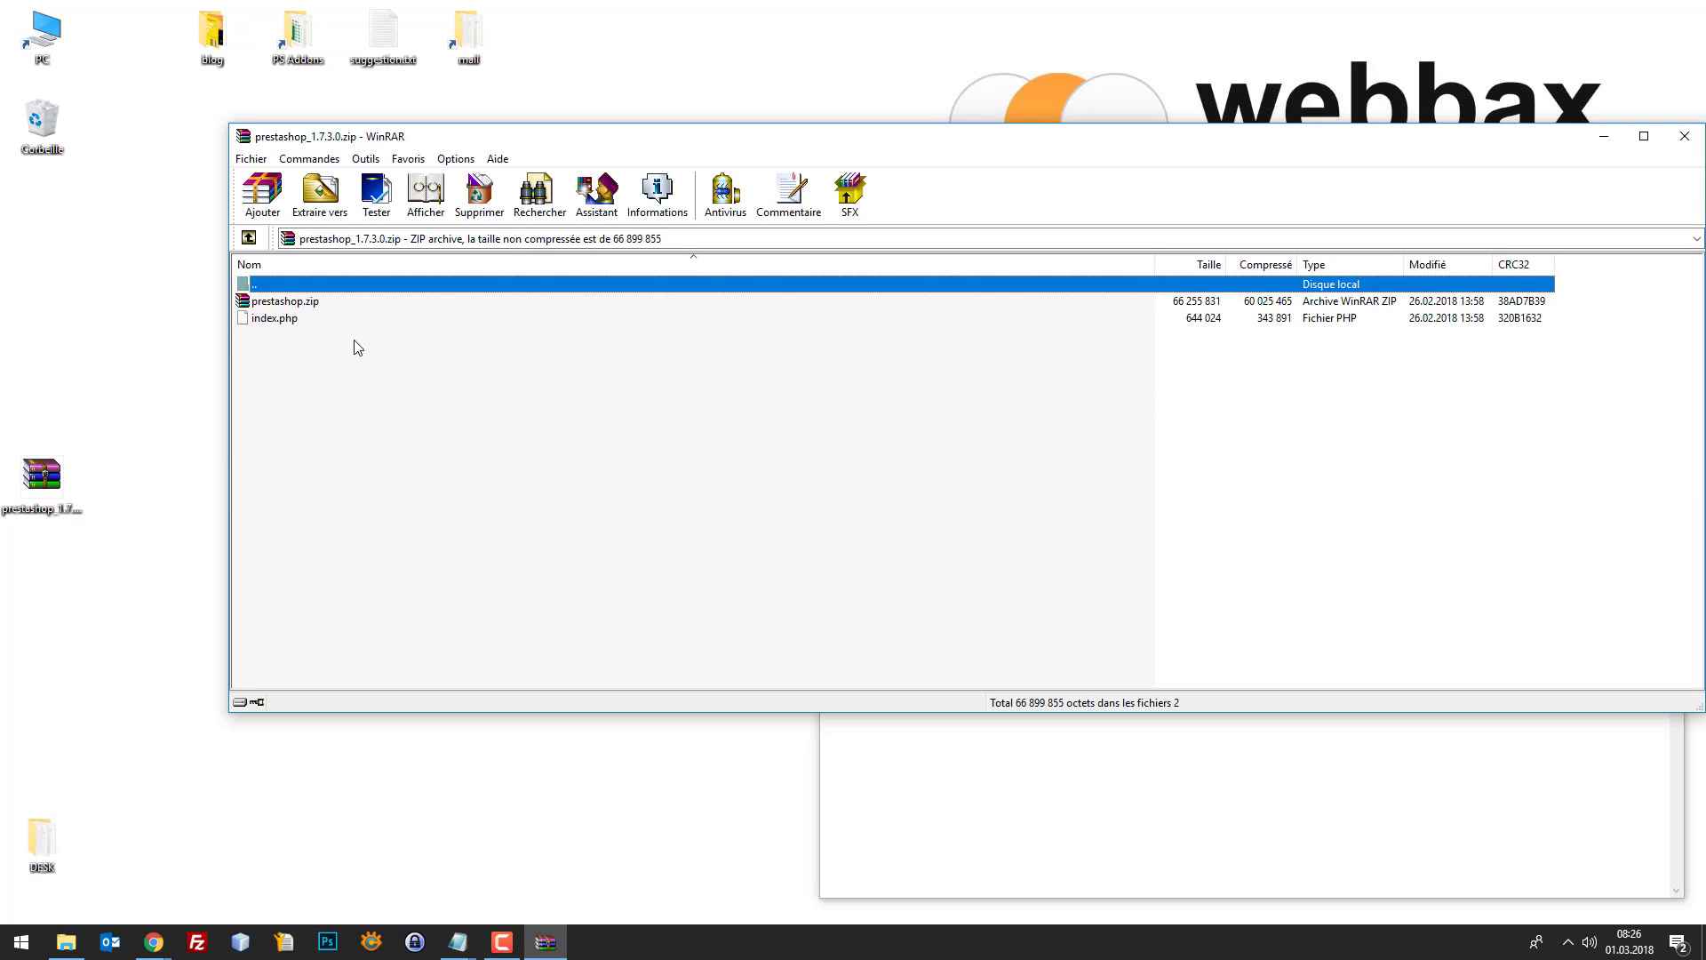
# - Open the nested prestashop.zip and create a new desktop folder named 'prestashop'
pyautogui.click(311, 306)
pyautogui.doubleClick(310, 303)
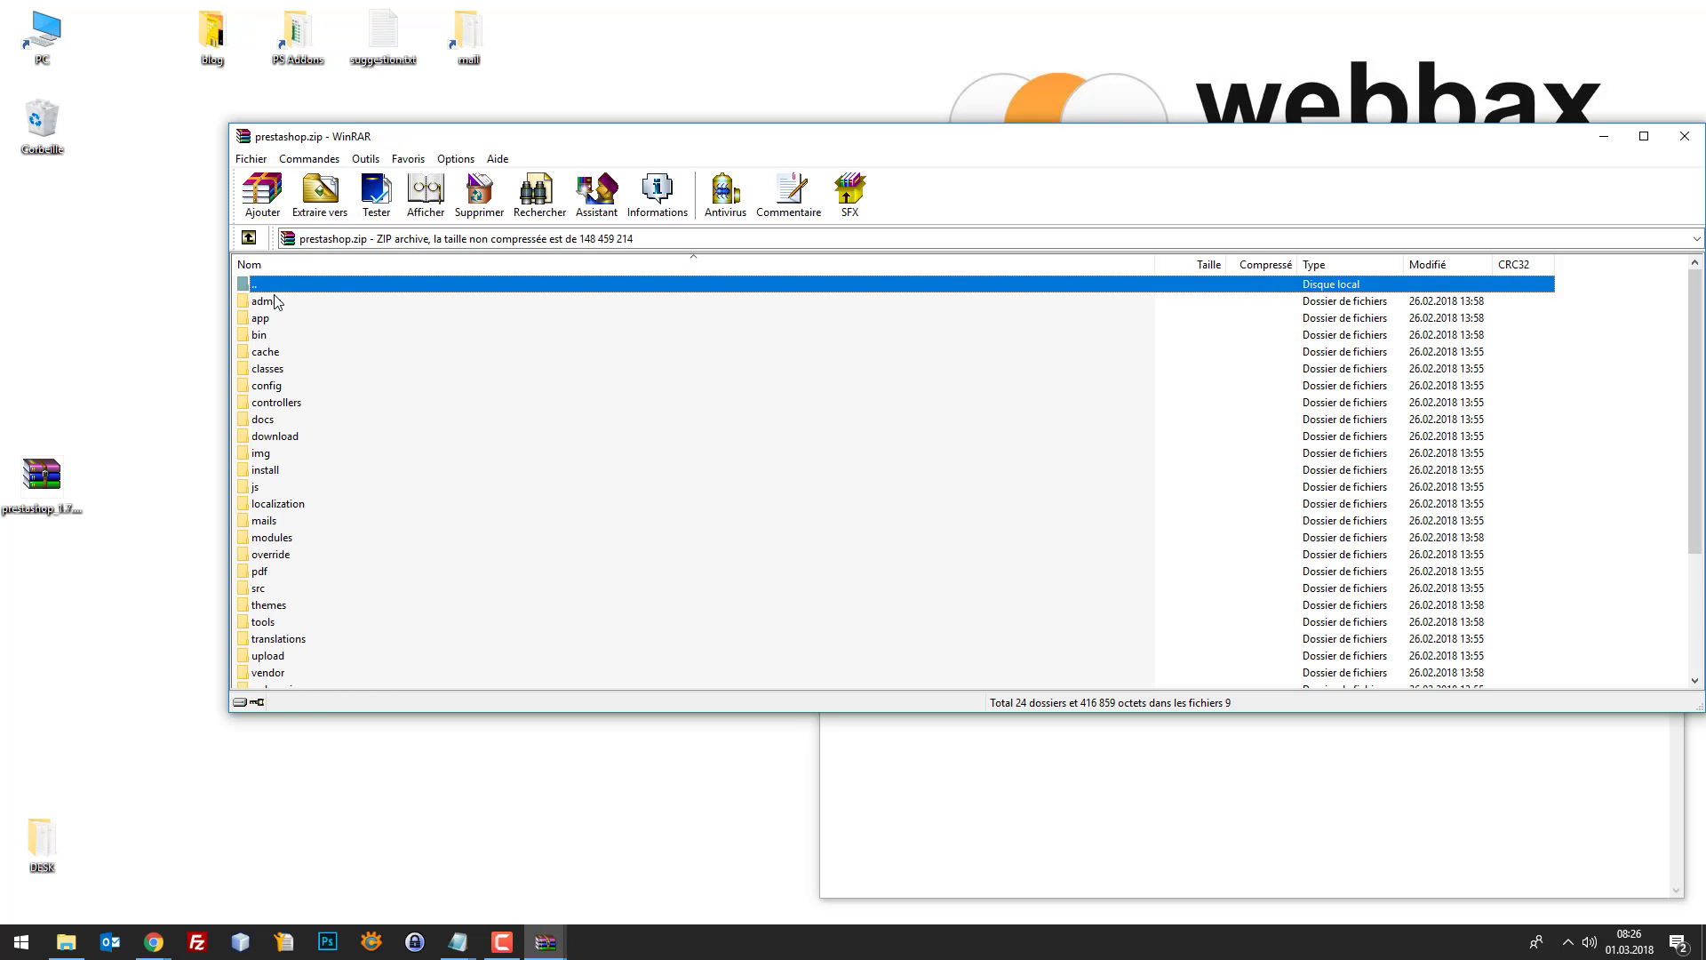
pyautogui.rightClick(49, 601)
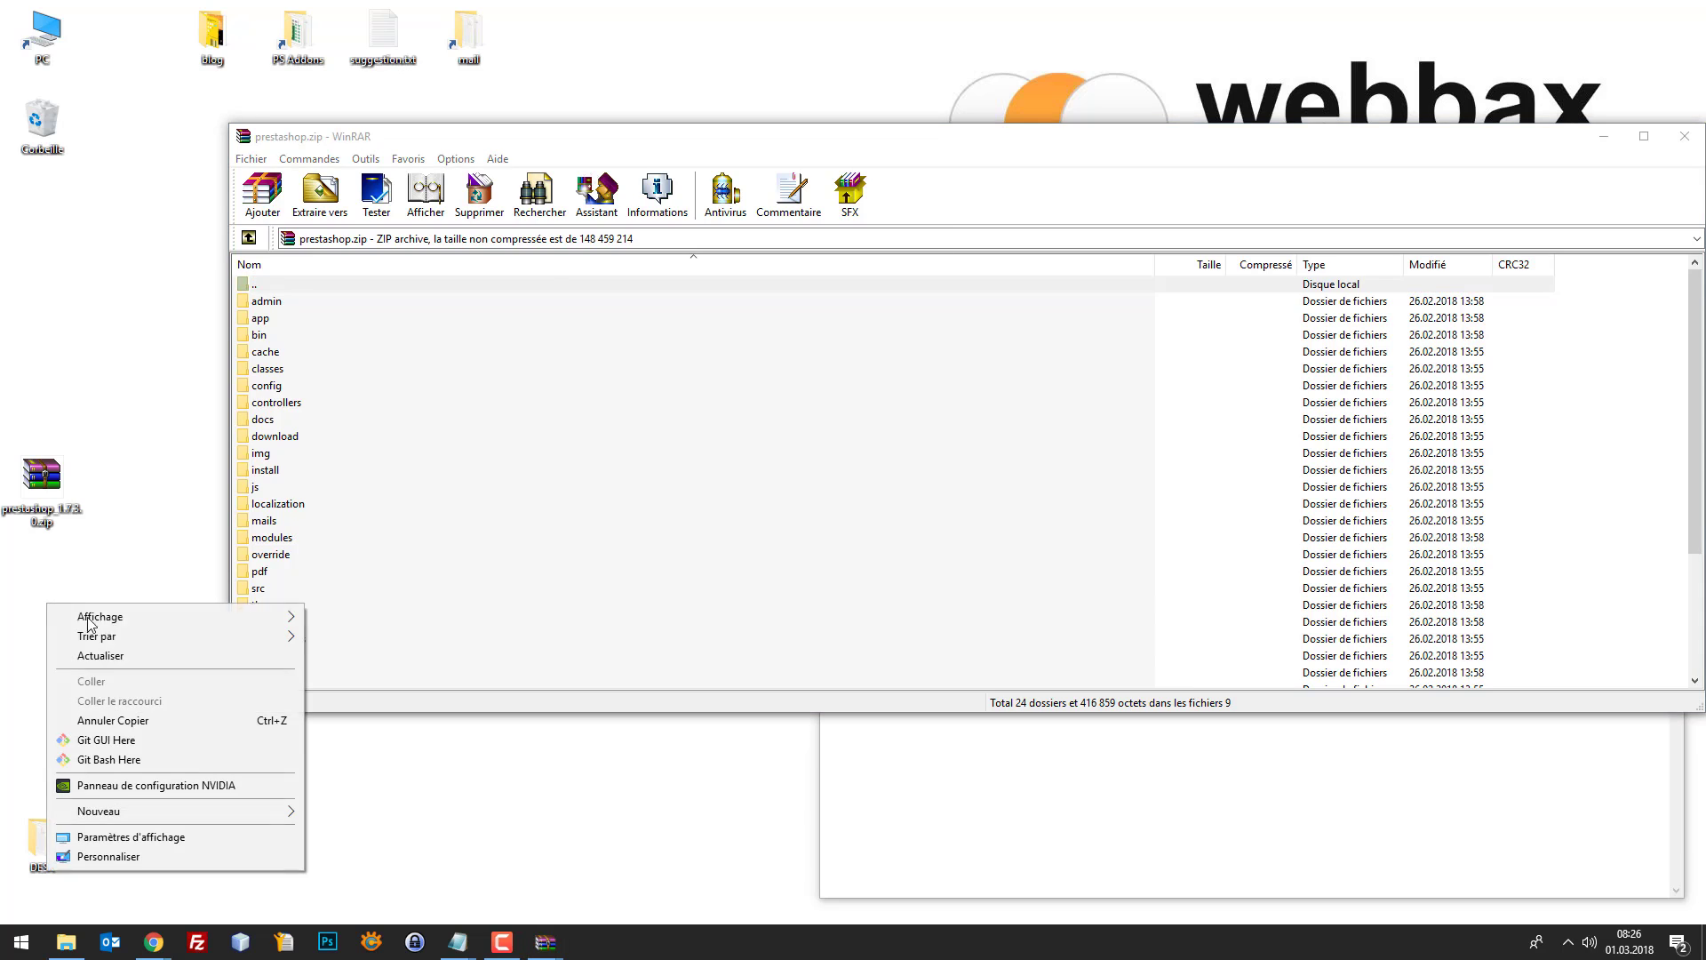
pyautogui.moveTo(224, 811)
pyautogui.click(361, 573)
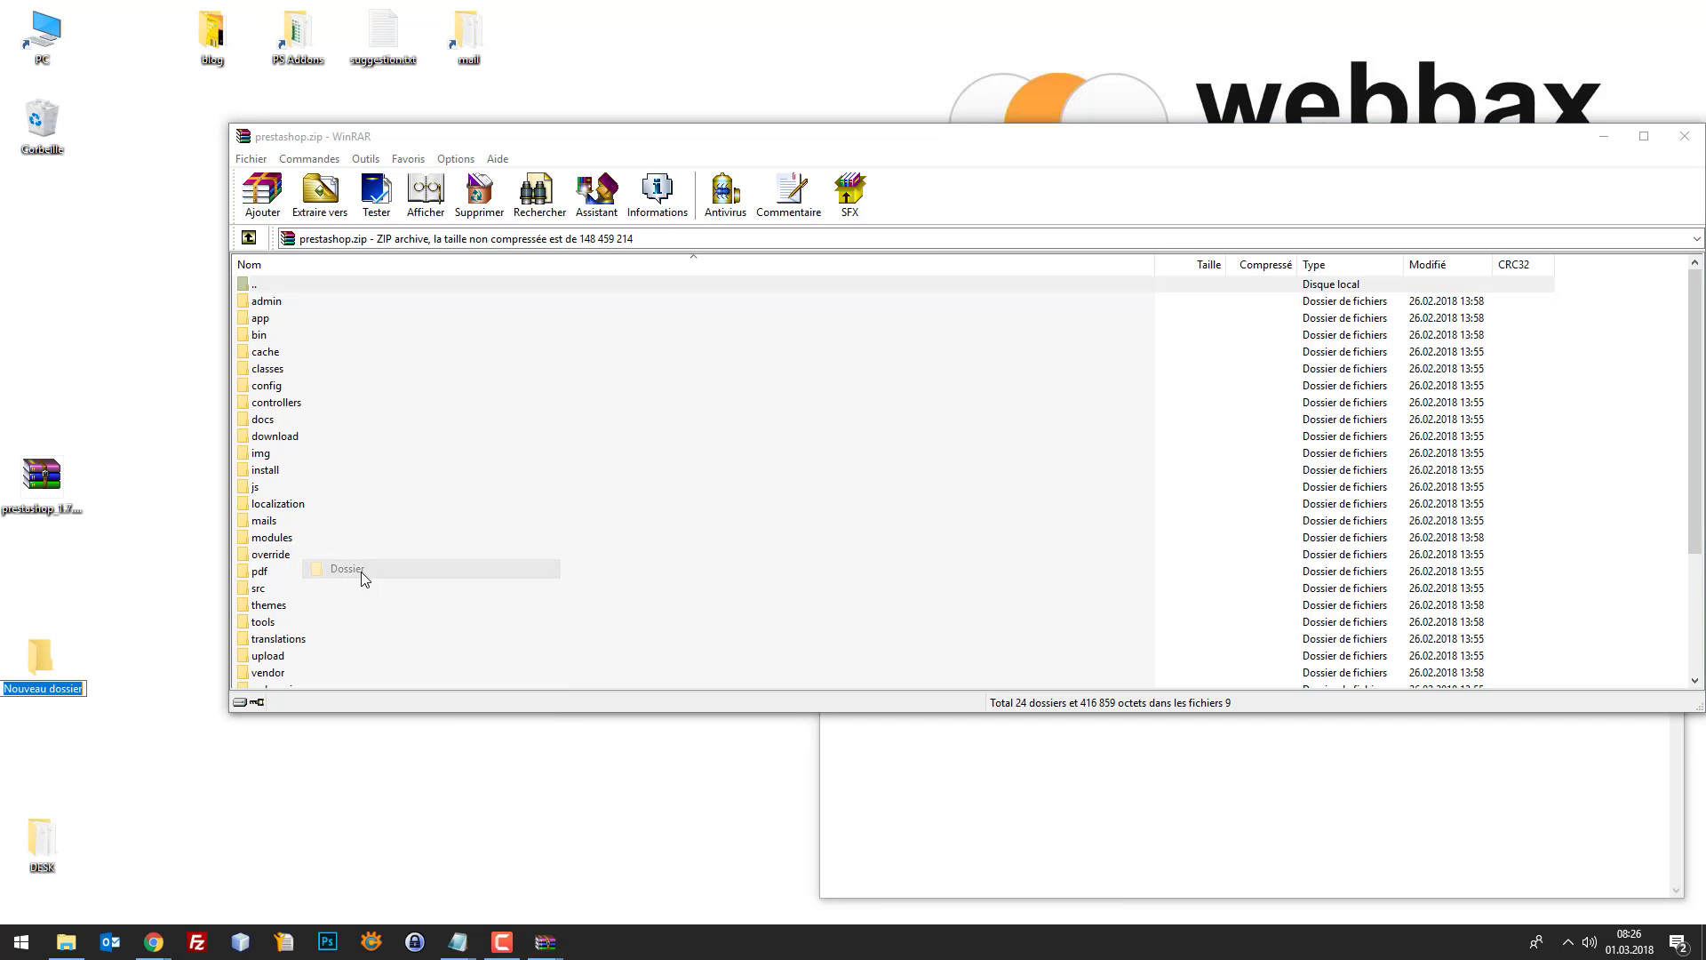
pyautogui.write('prestashop')
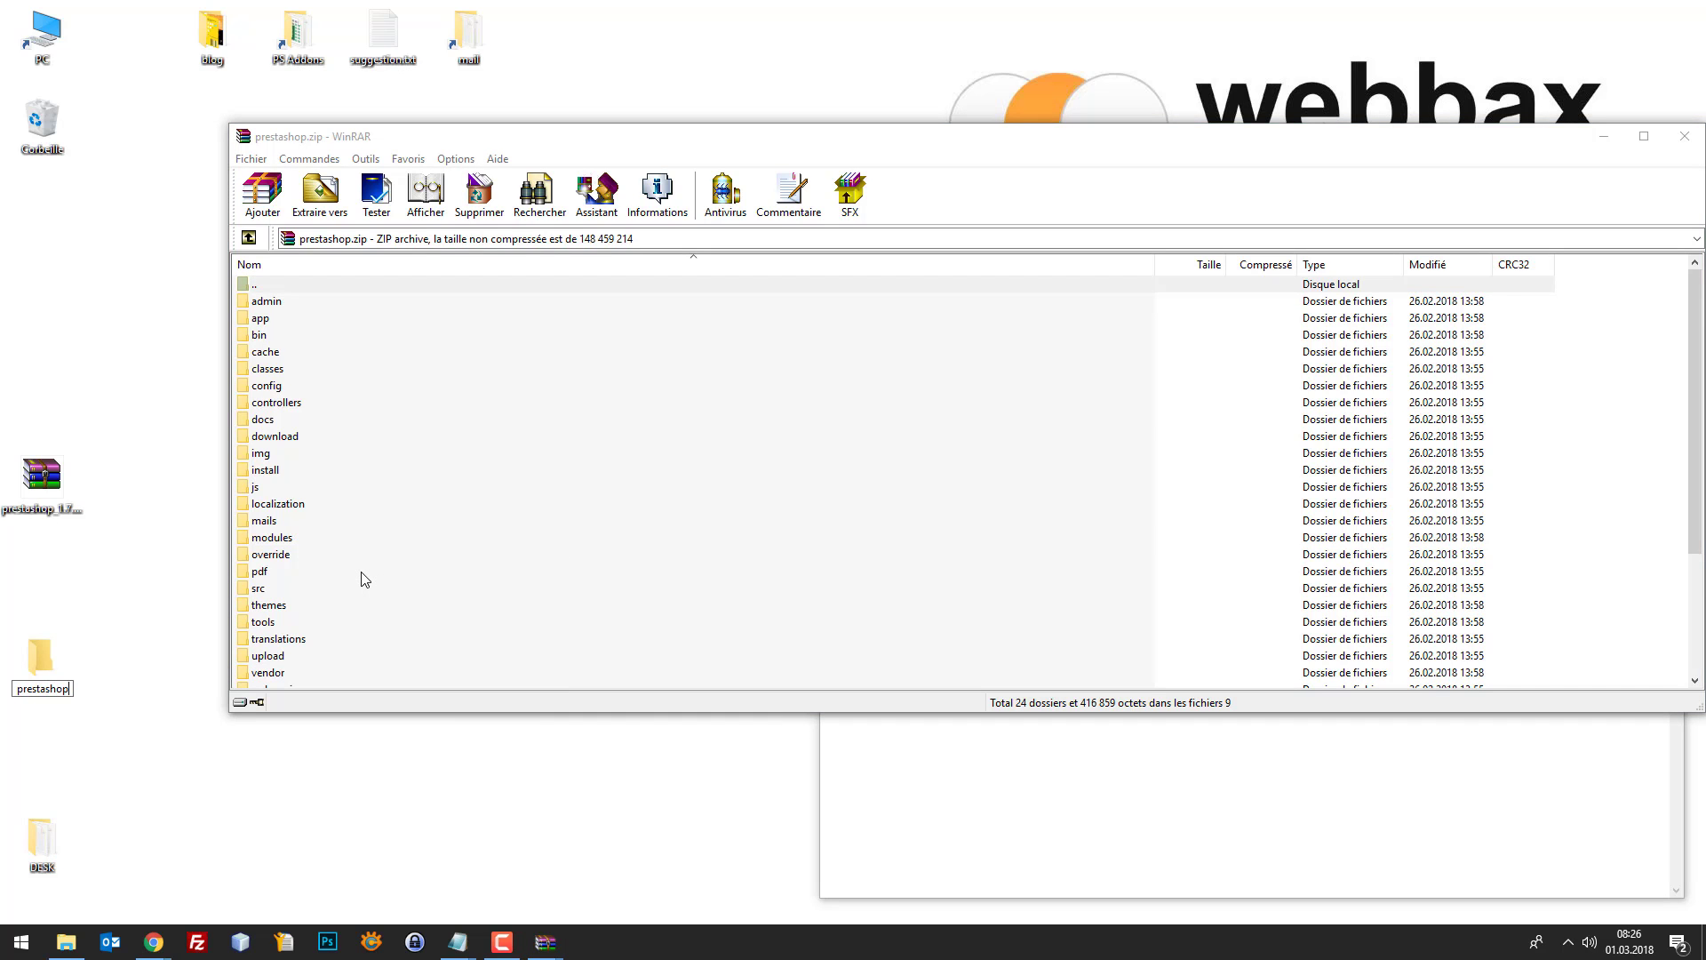
pyautogui.press('Return')
# - Extract all prestashop.zip entries into the desktop prestashop folder and return to the PrestaShop versions page
pyautogui.click(369, 526)
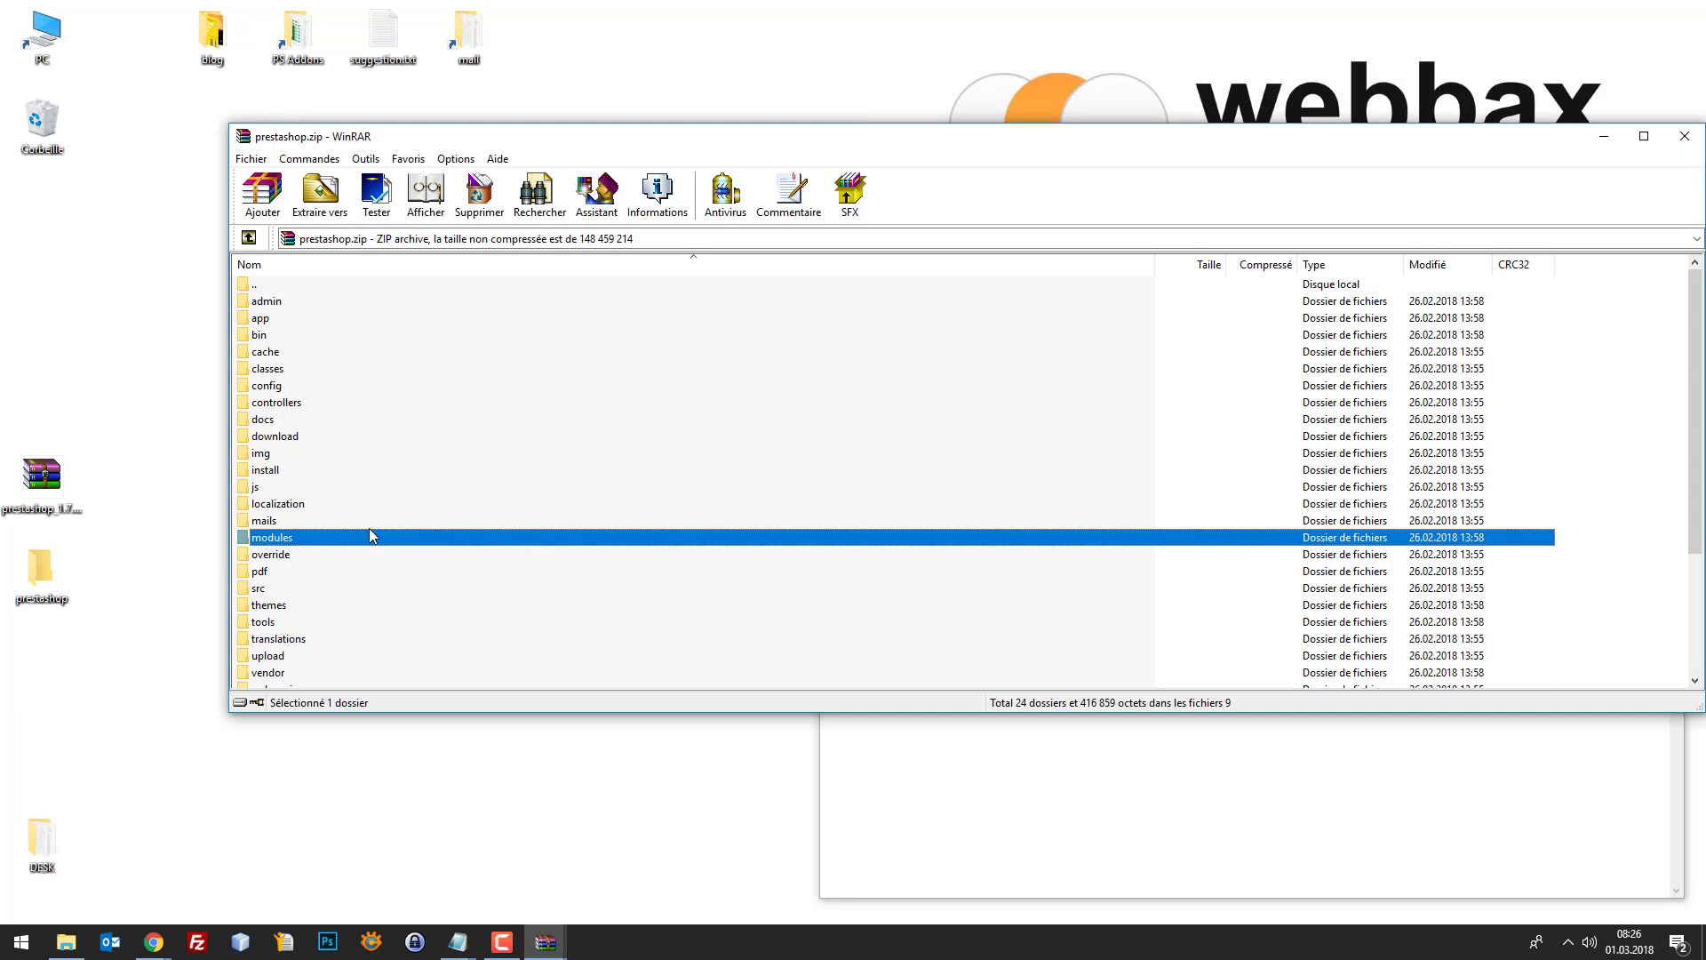
pyautogui.hotkey('ctrl', 'a')
pyautogui.moveTo(370, 526); pyautogui.dragTo(37, 577)
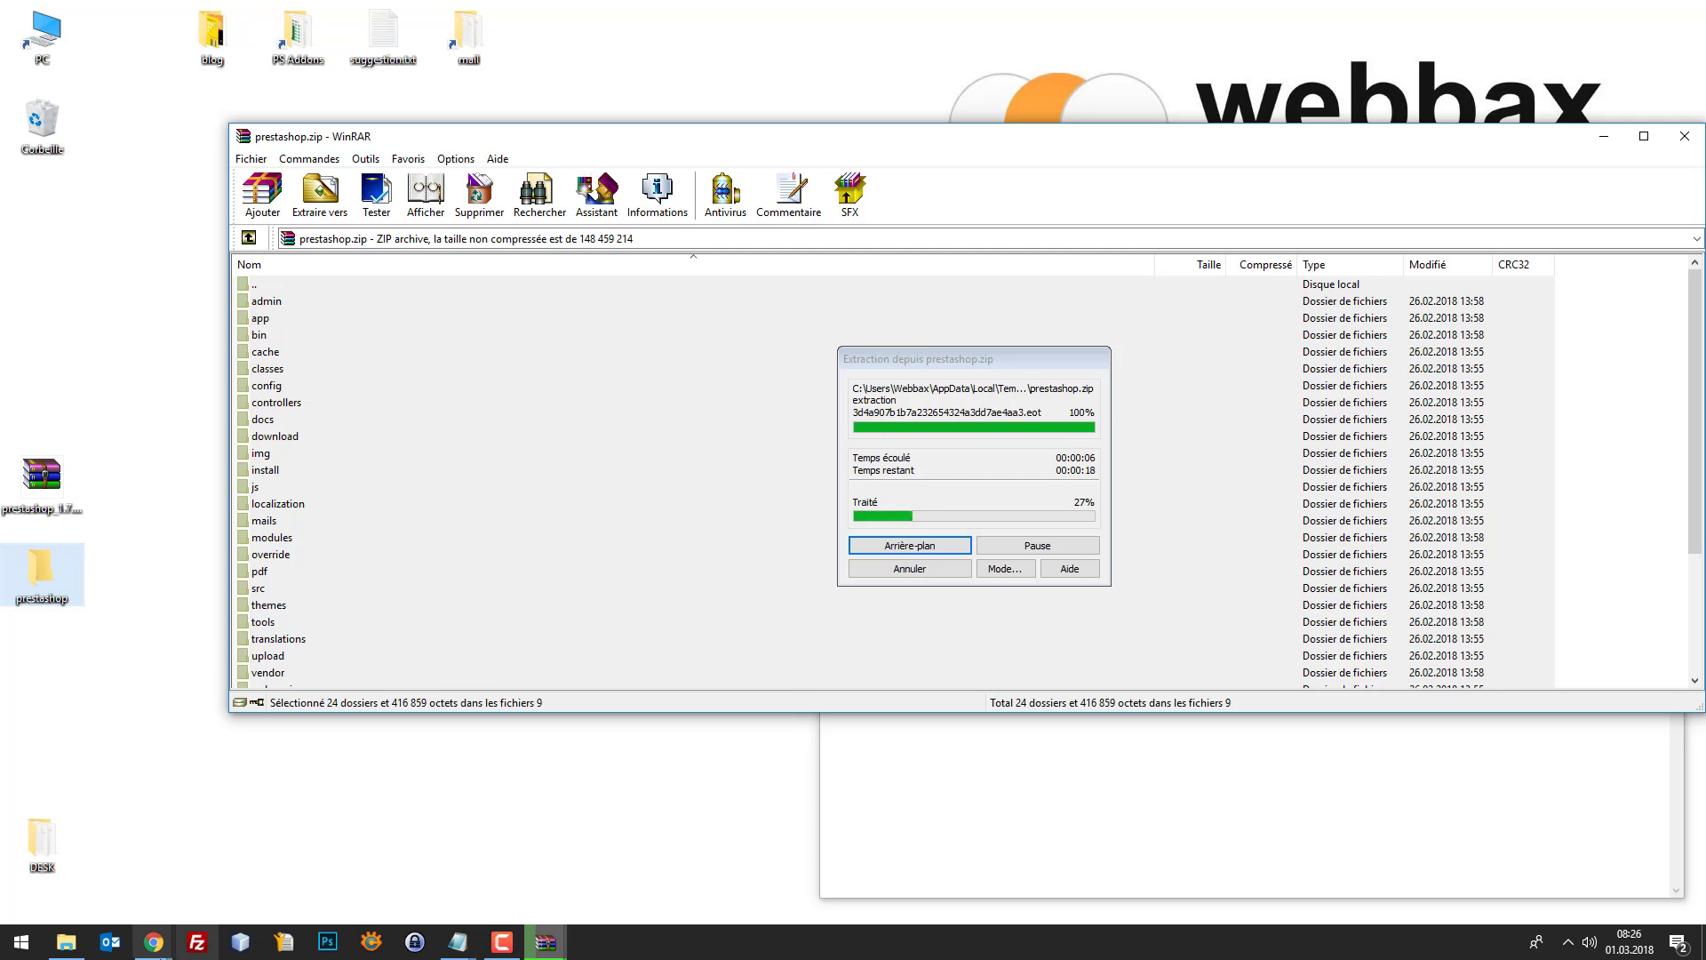
pyautogui.click(154, 941)
pyautogui.click(169, 889)
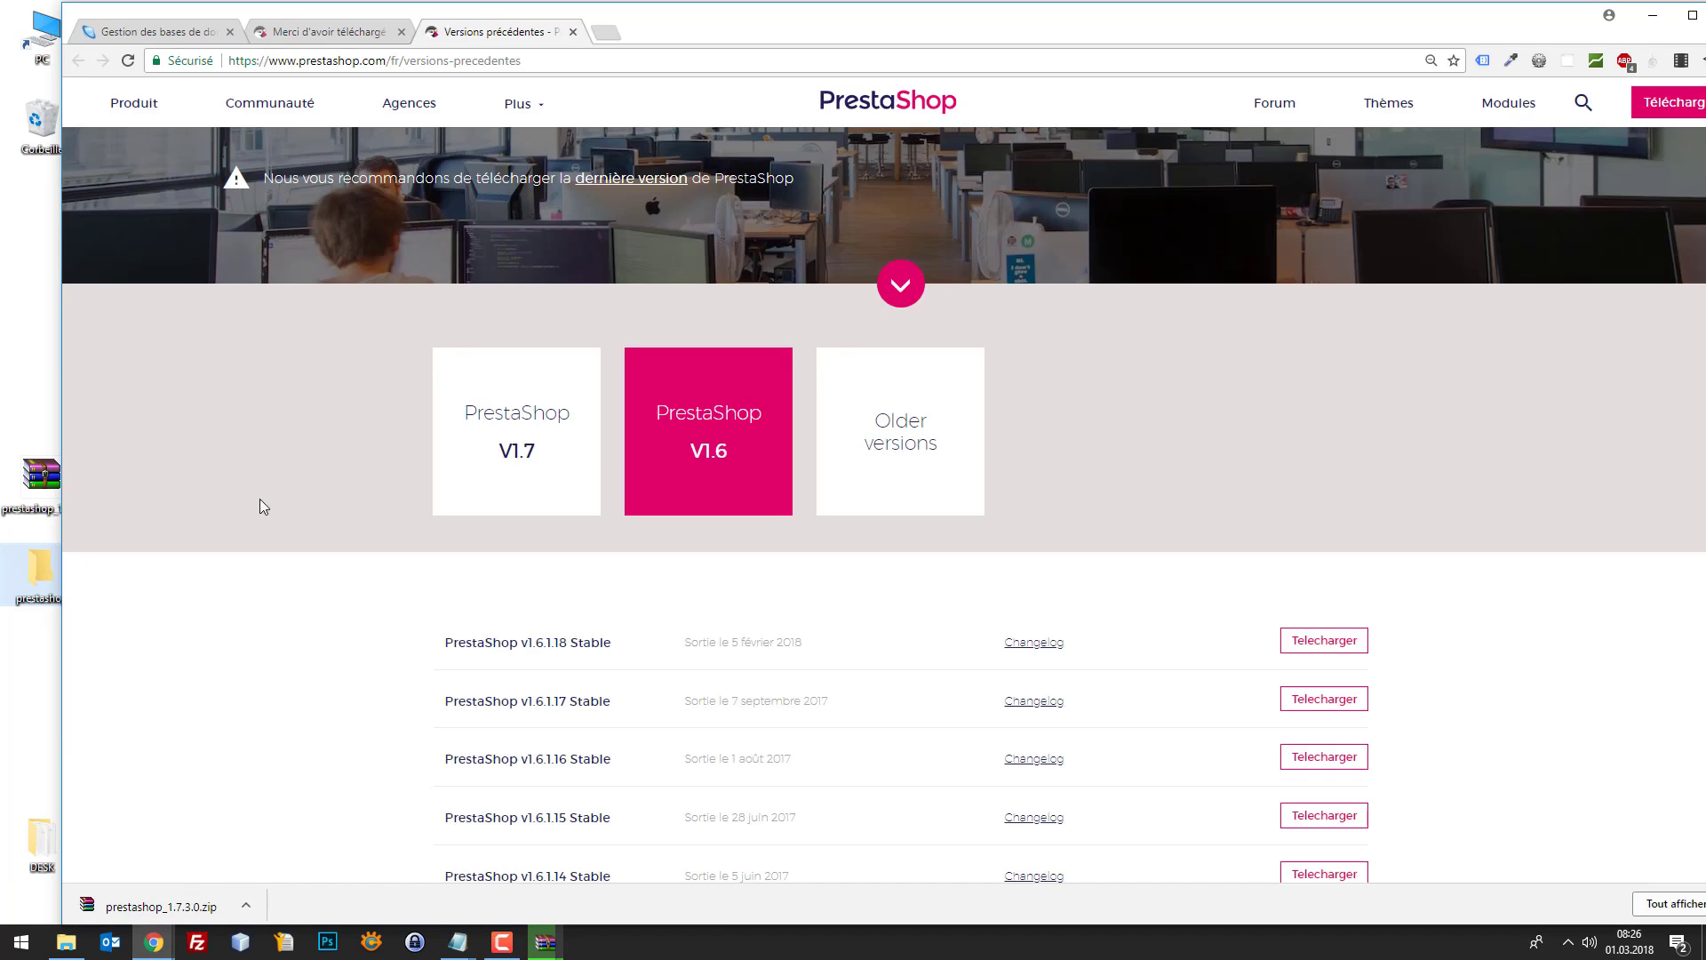
# - Search Google for 'filezilla' in a new browser tab
pyautogui.click(606, 33)
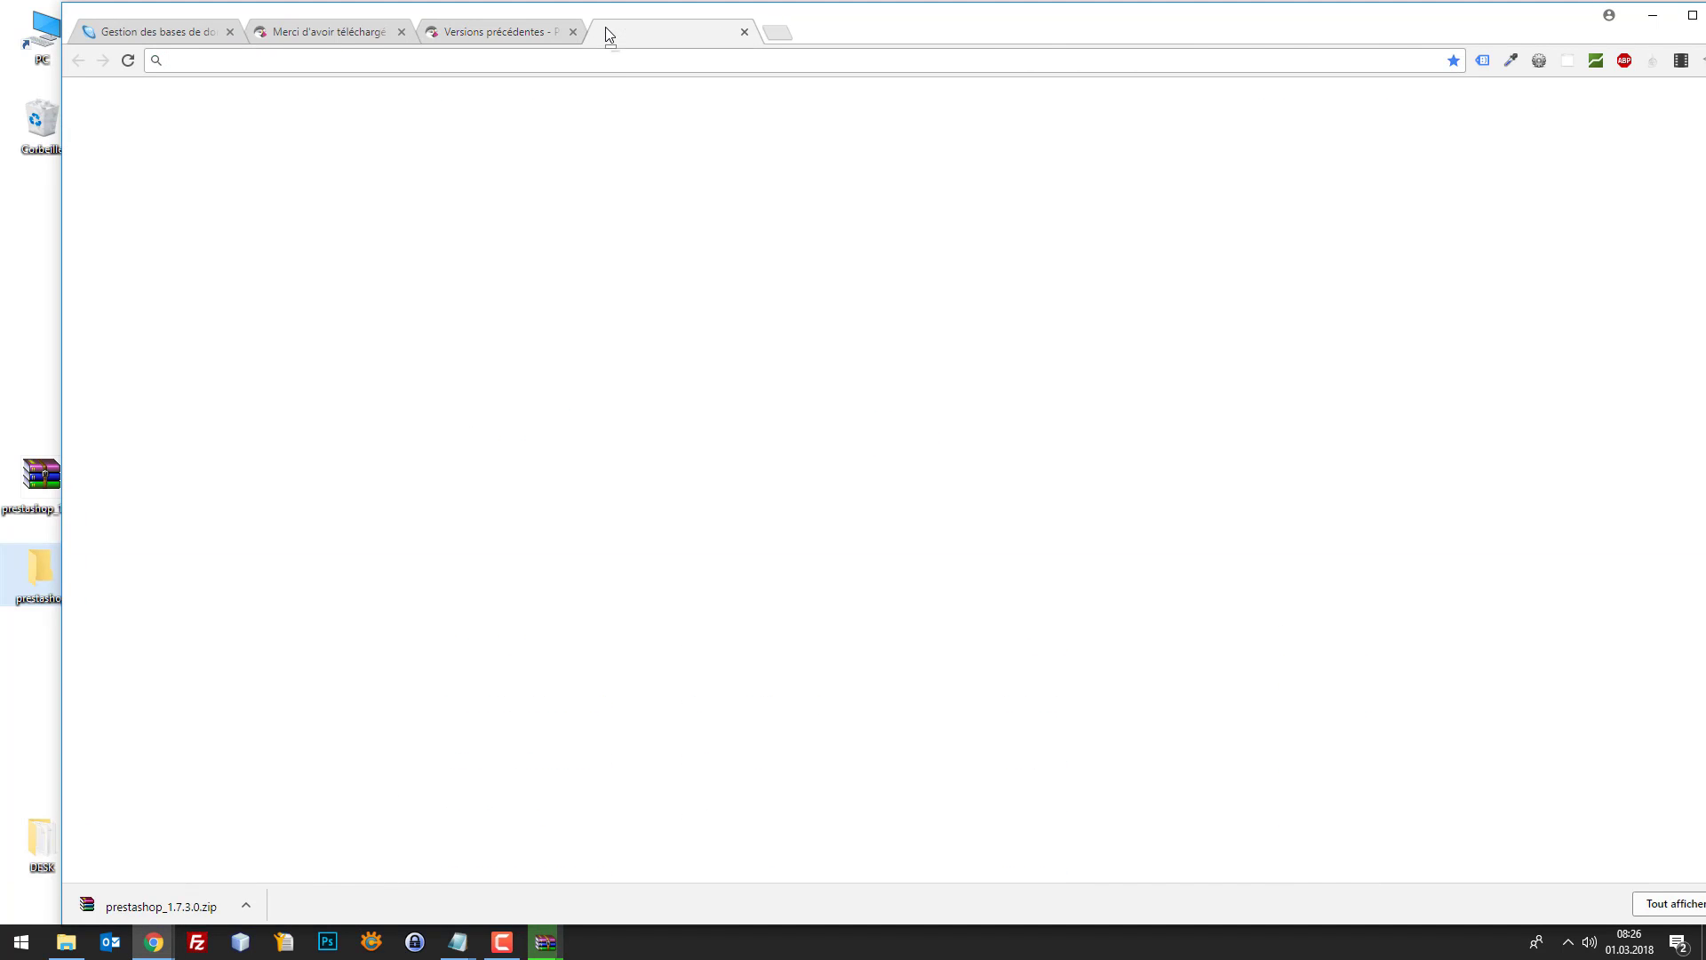
pyautogui.write('file')
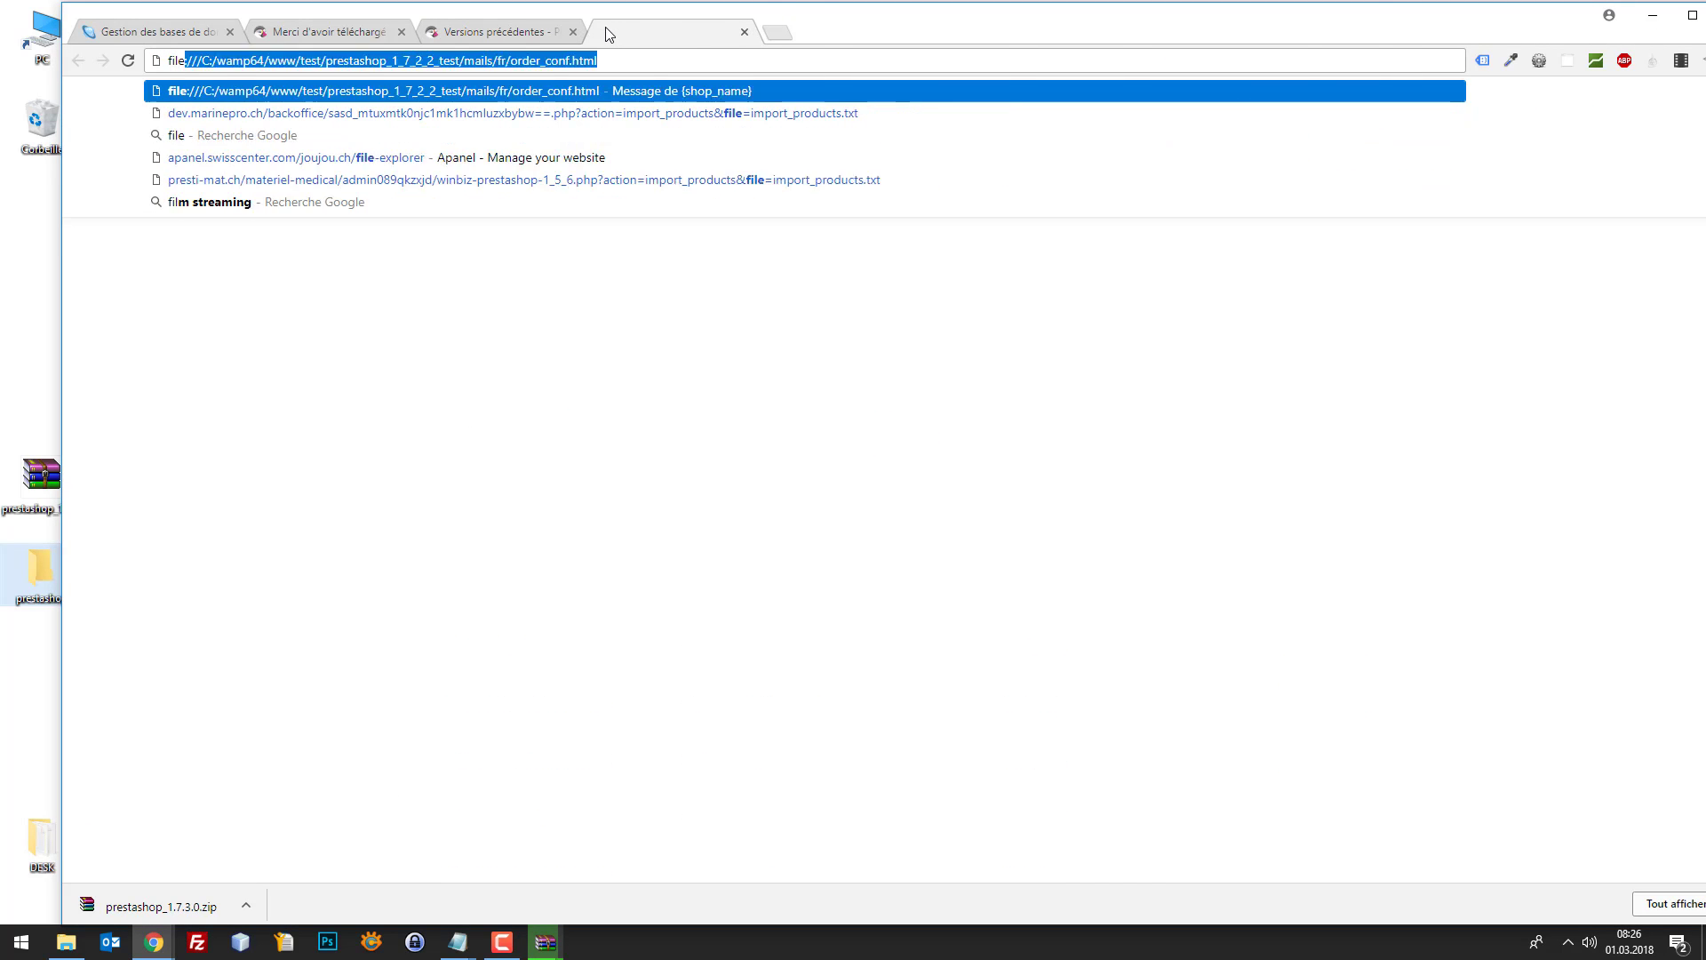
pyautogui.write('zilla')
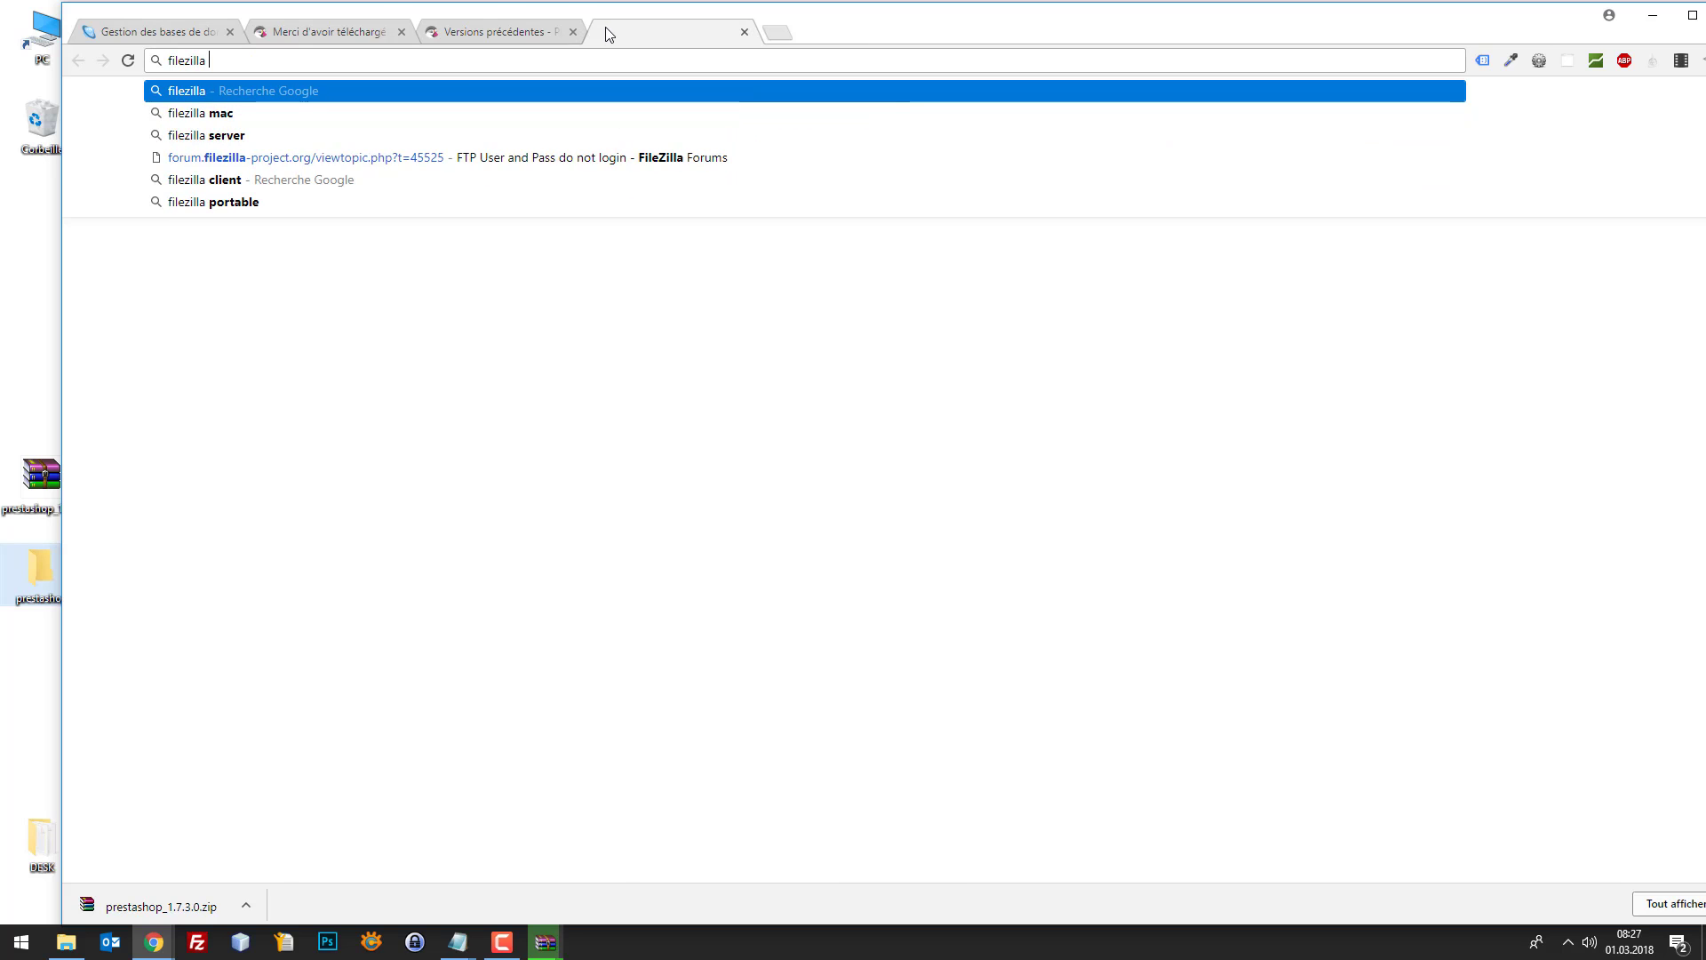
pyautogui.press('Return')
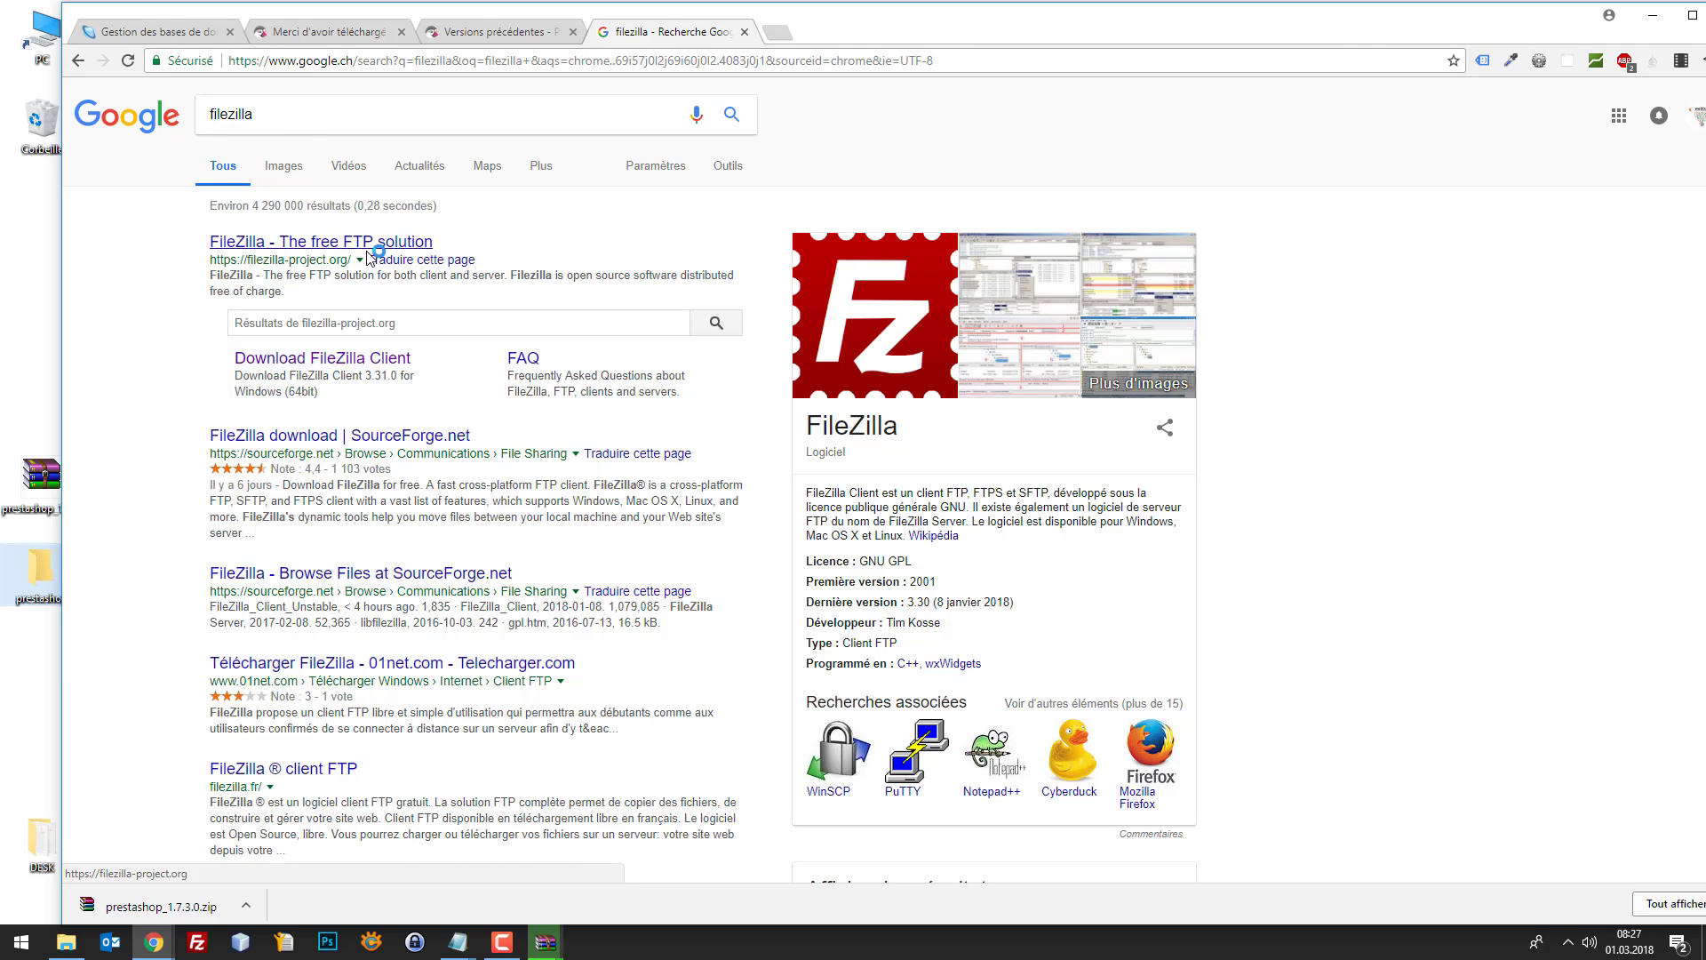
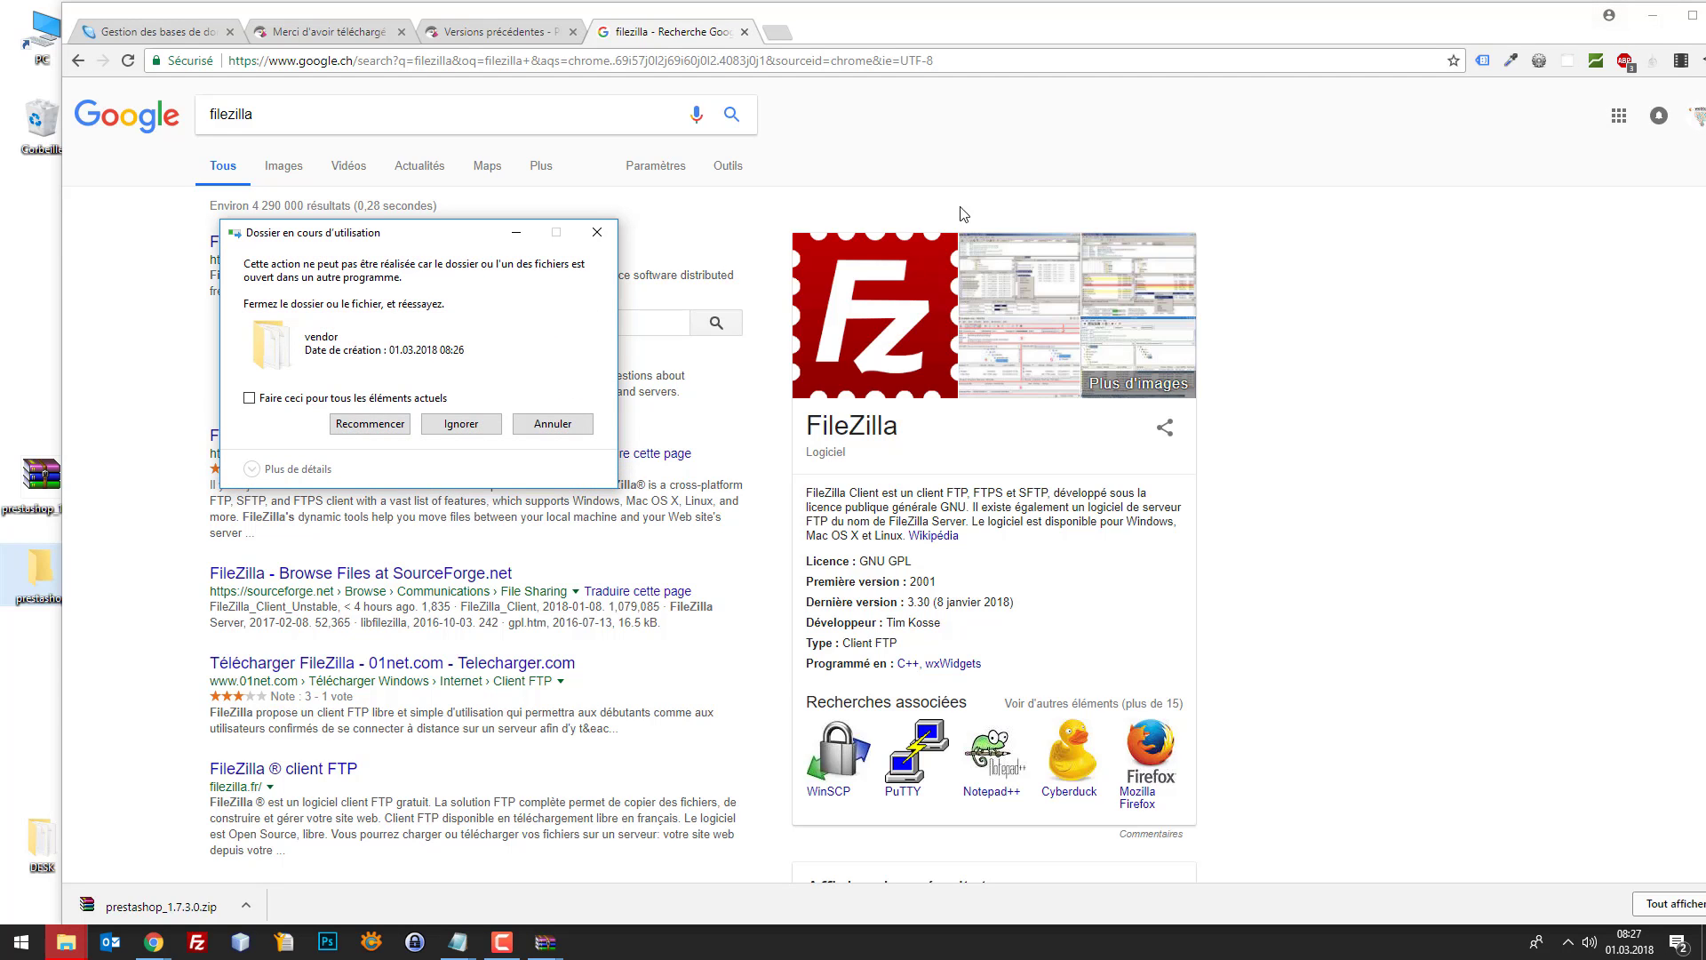
# - Retry the blocked file move and close the outer prestashop_1.7.3.0.zip archive window
pyautogui.click(365, 430)
pyautogui.click(377, 424)
pyautogui.moveTo(558, 947)
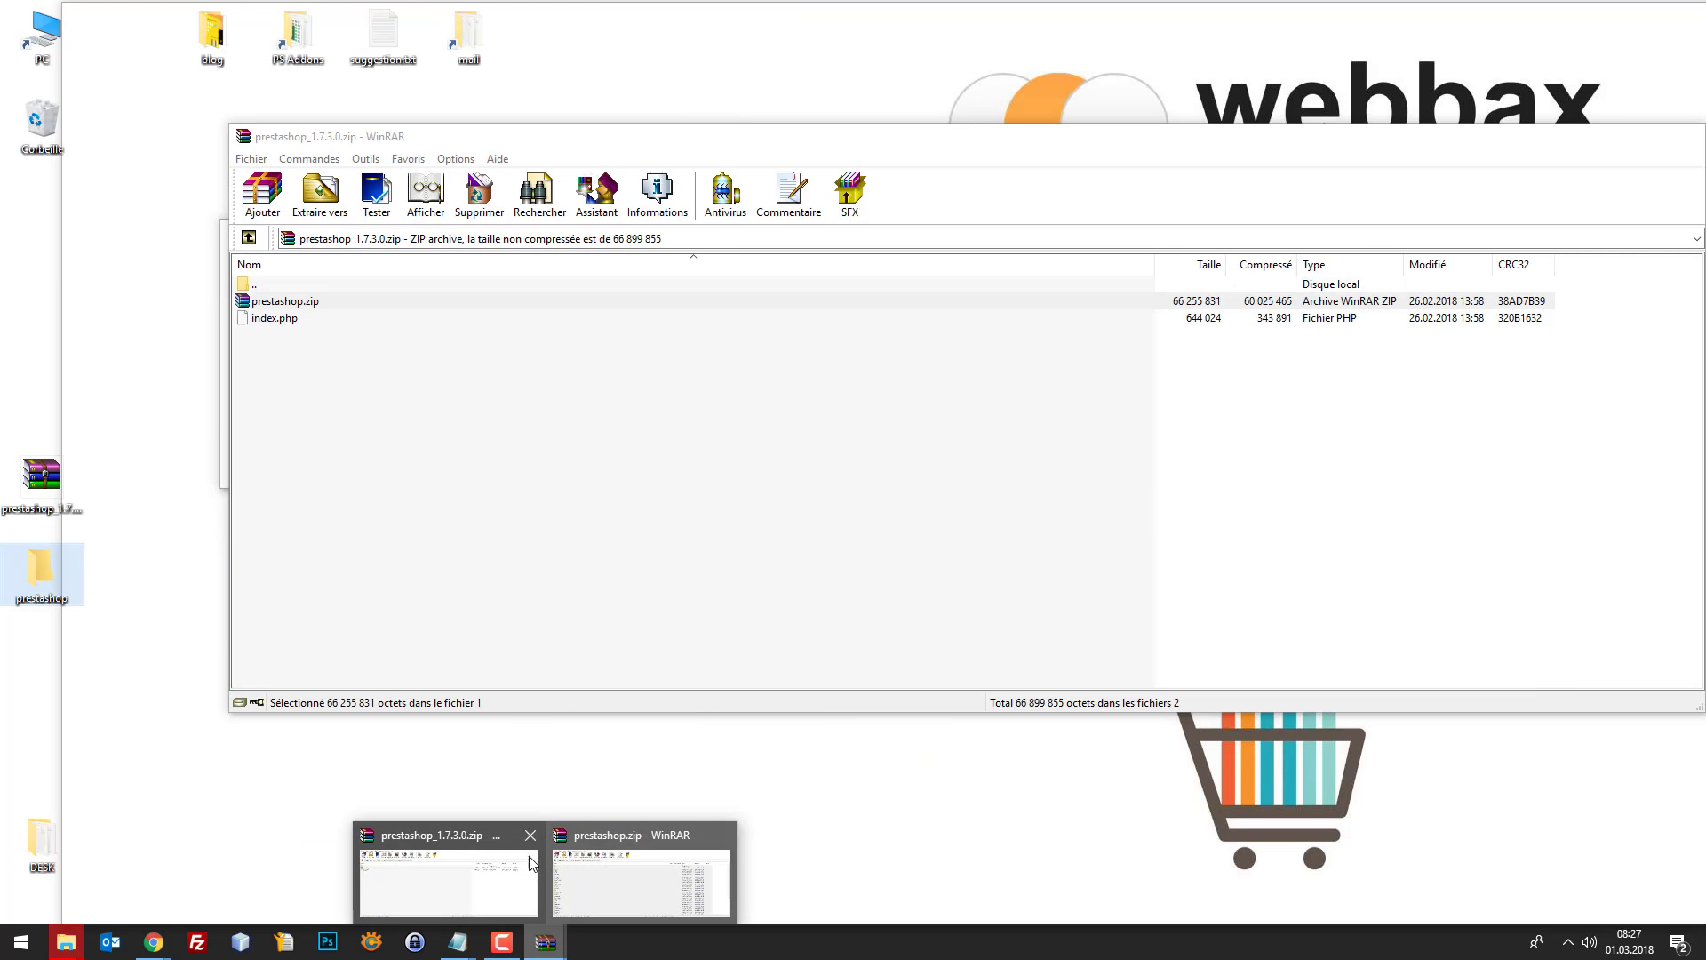
pyautogui.click(449, 880)
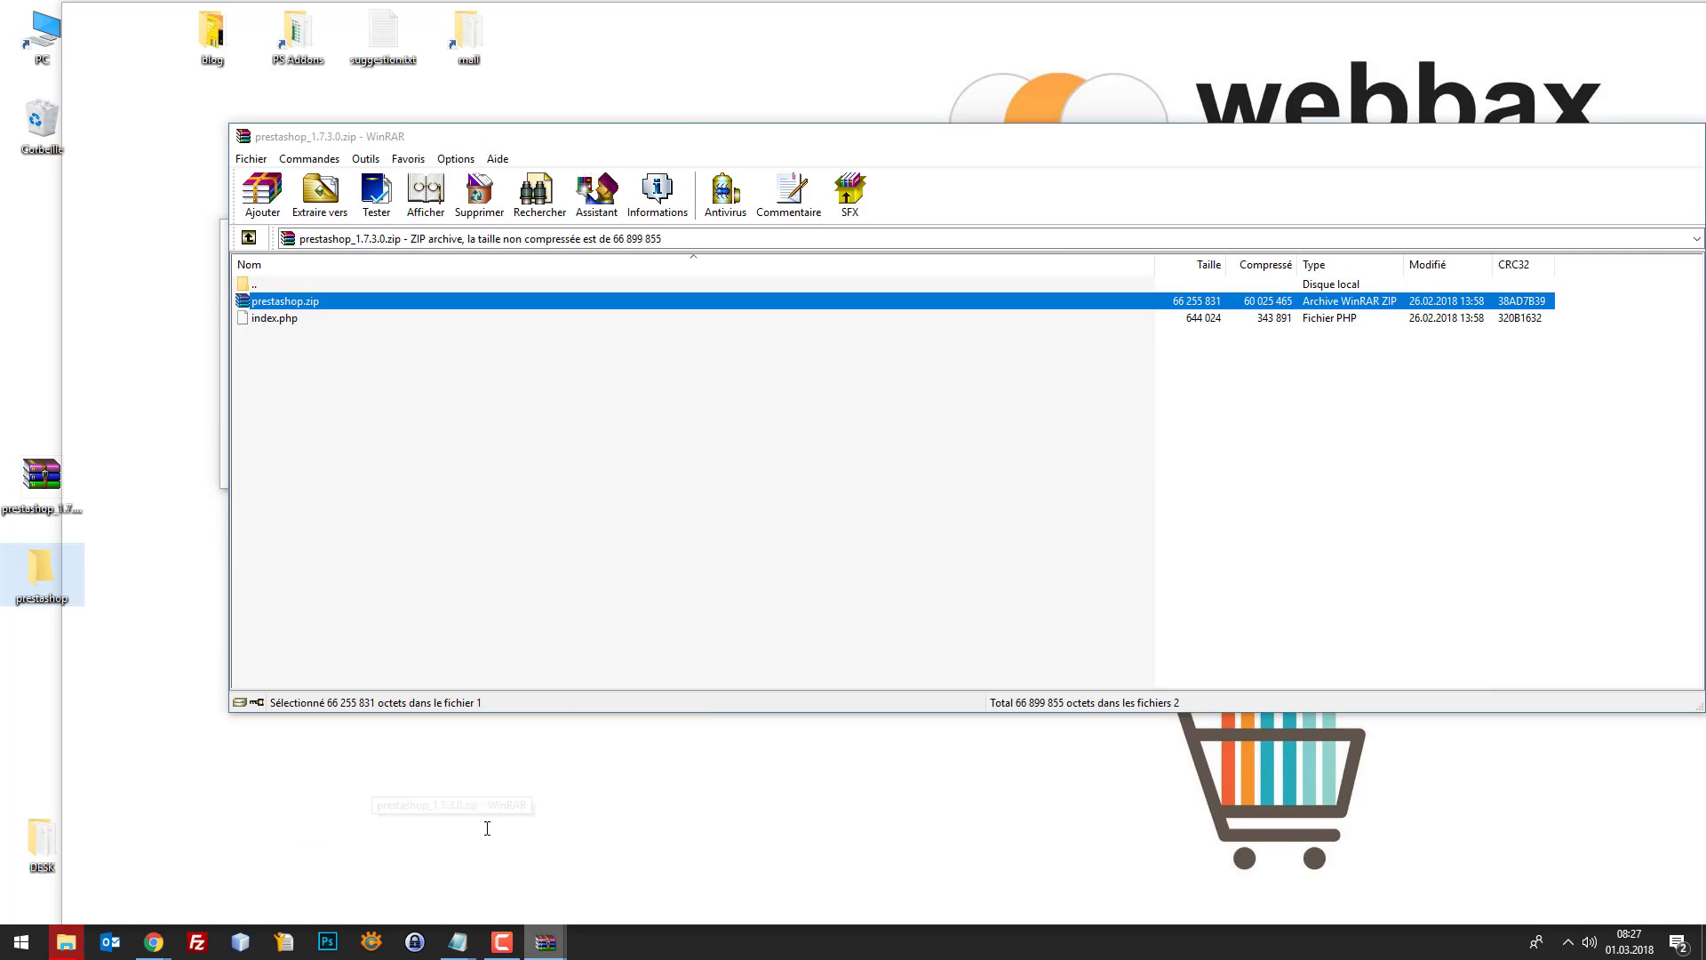
pyautogui.click(1684, 136)
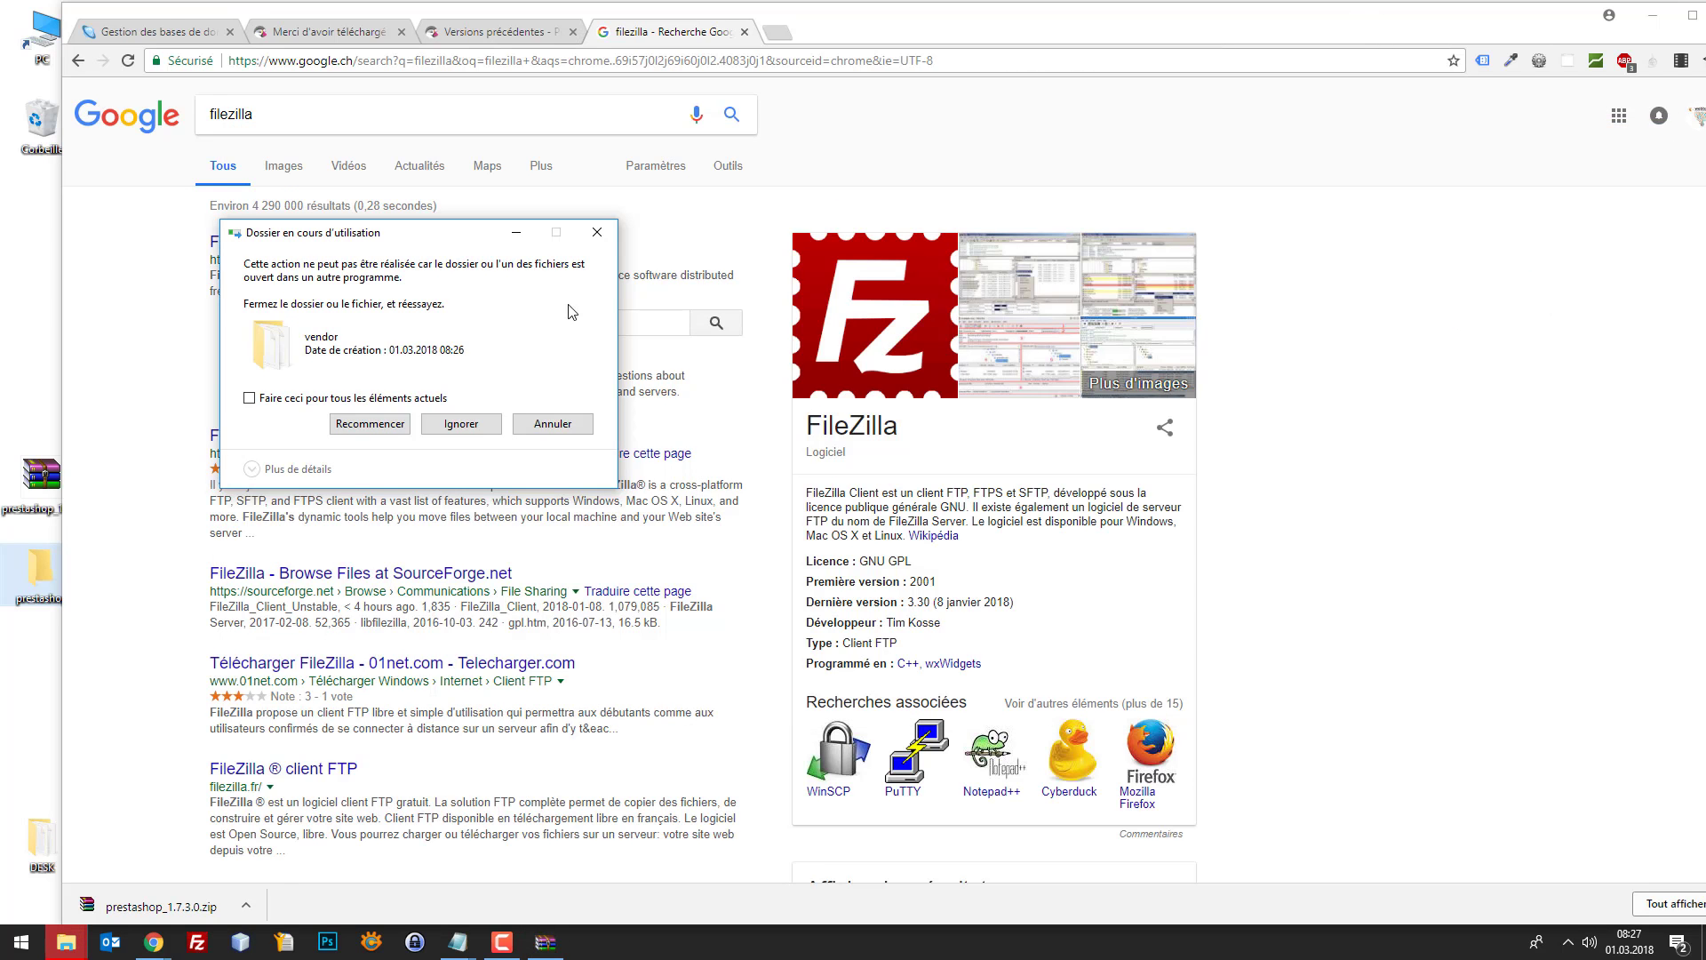
pyautogui.click(391, 427)
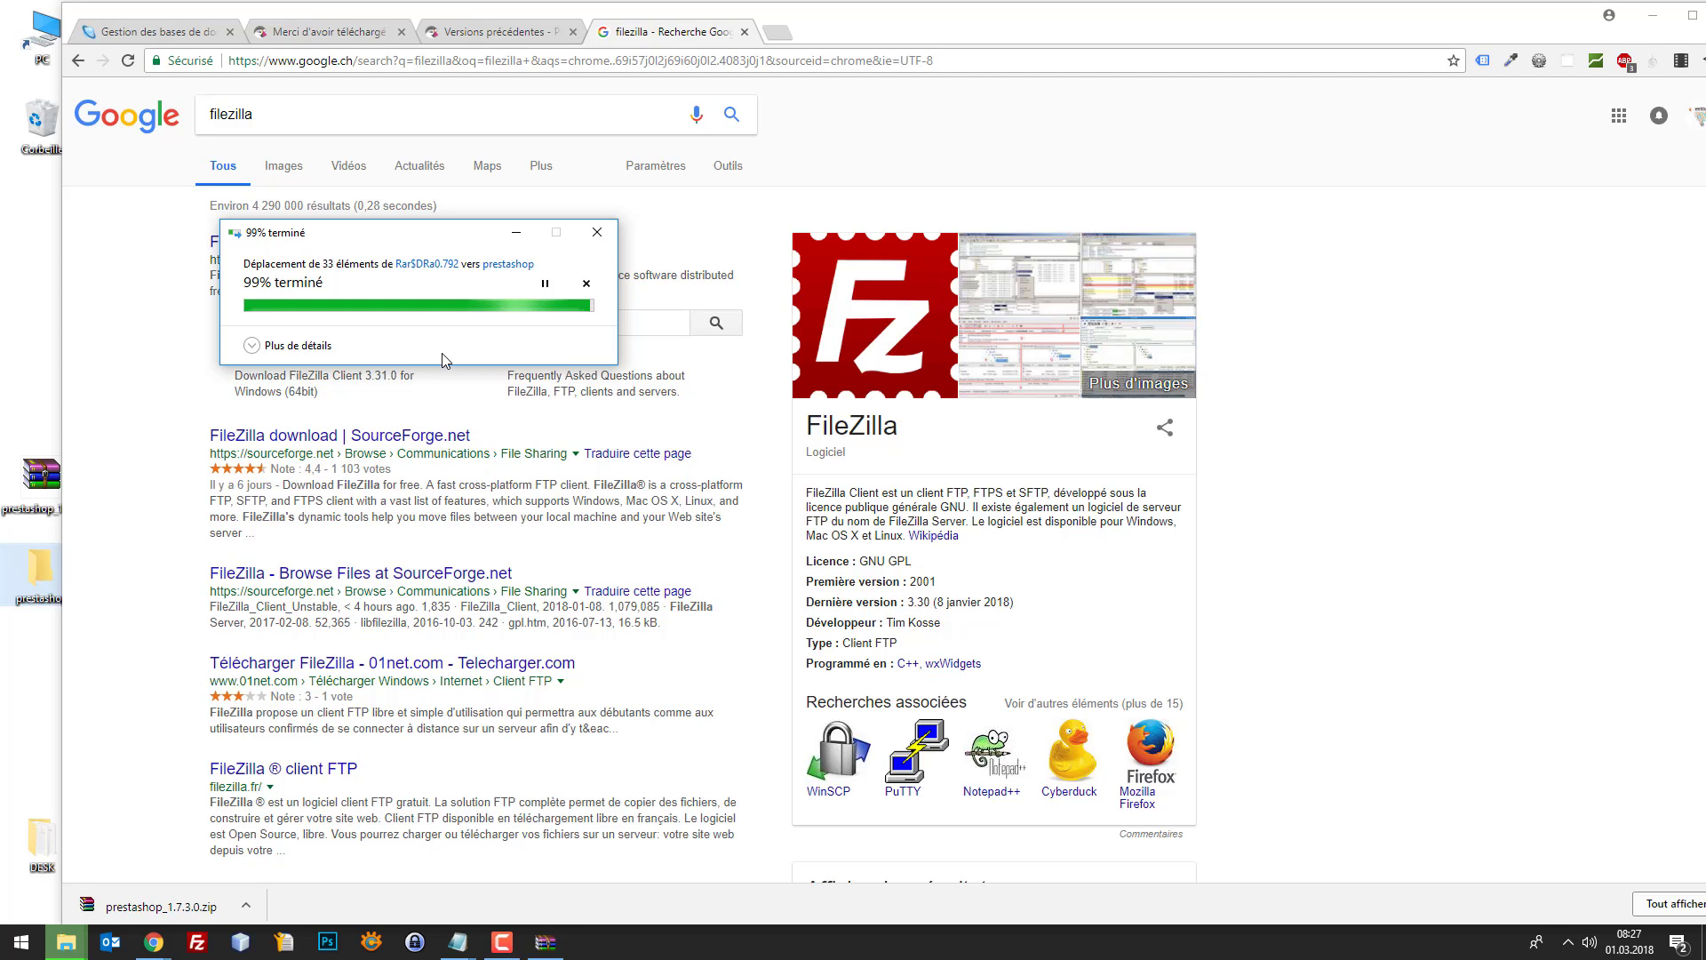
# - Check that all 33 items finished moving, then close the inner prestashop.zip archive window
pyautogui.moveTo(329, 242); pyautogui.dragTo(135, 238)
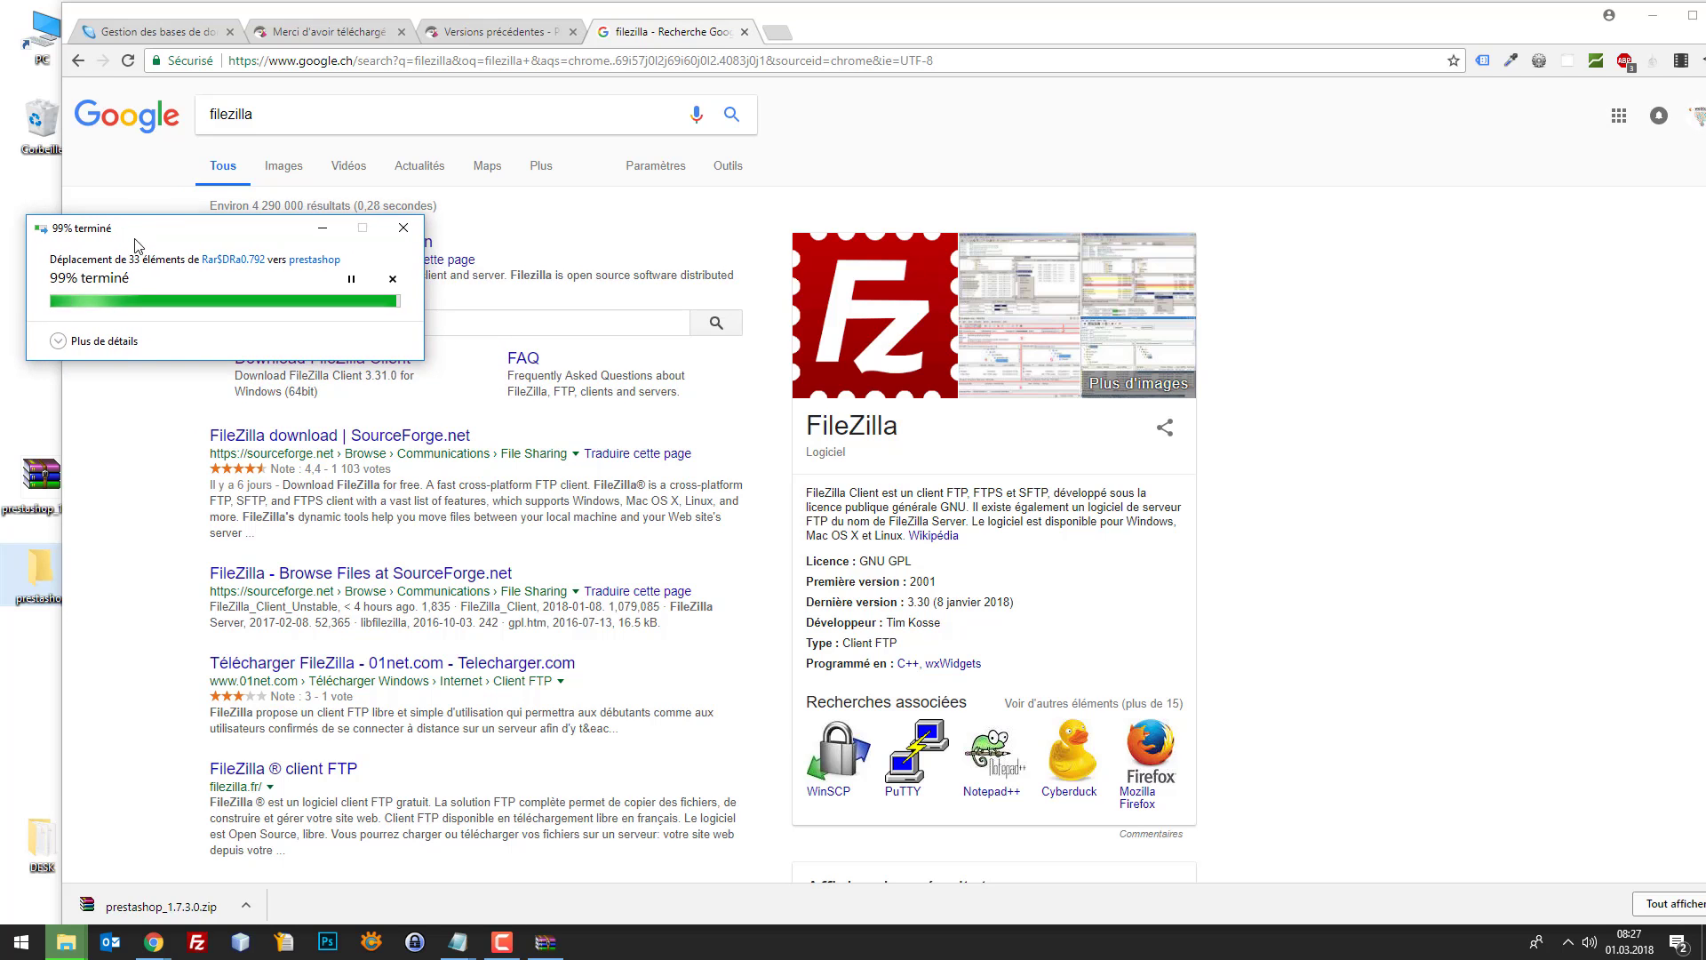
pyautogui.click(546, 942)
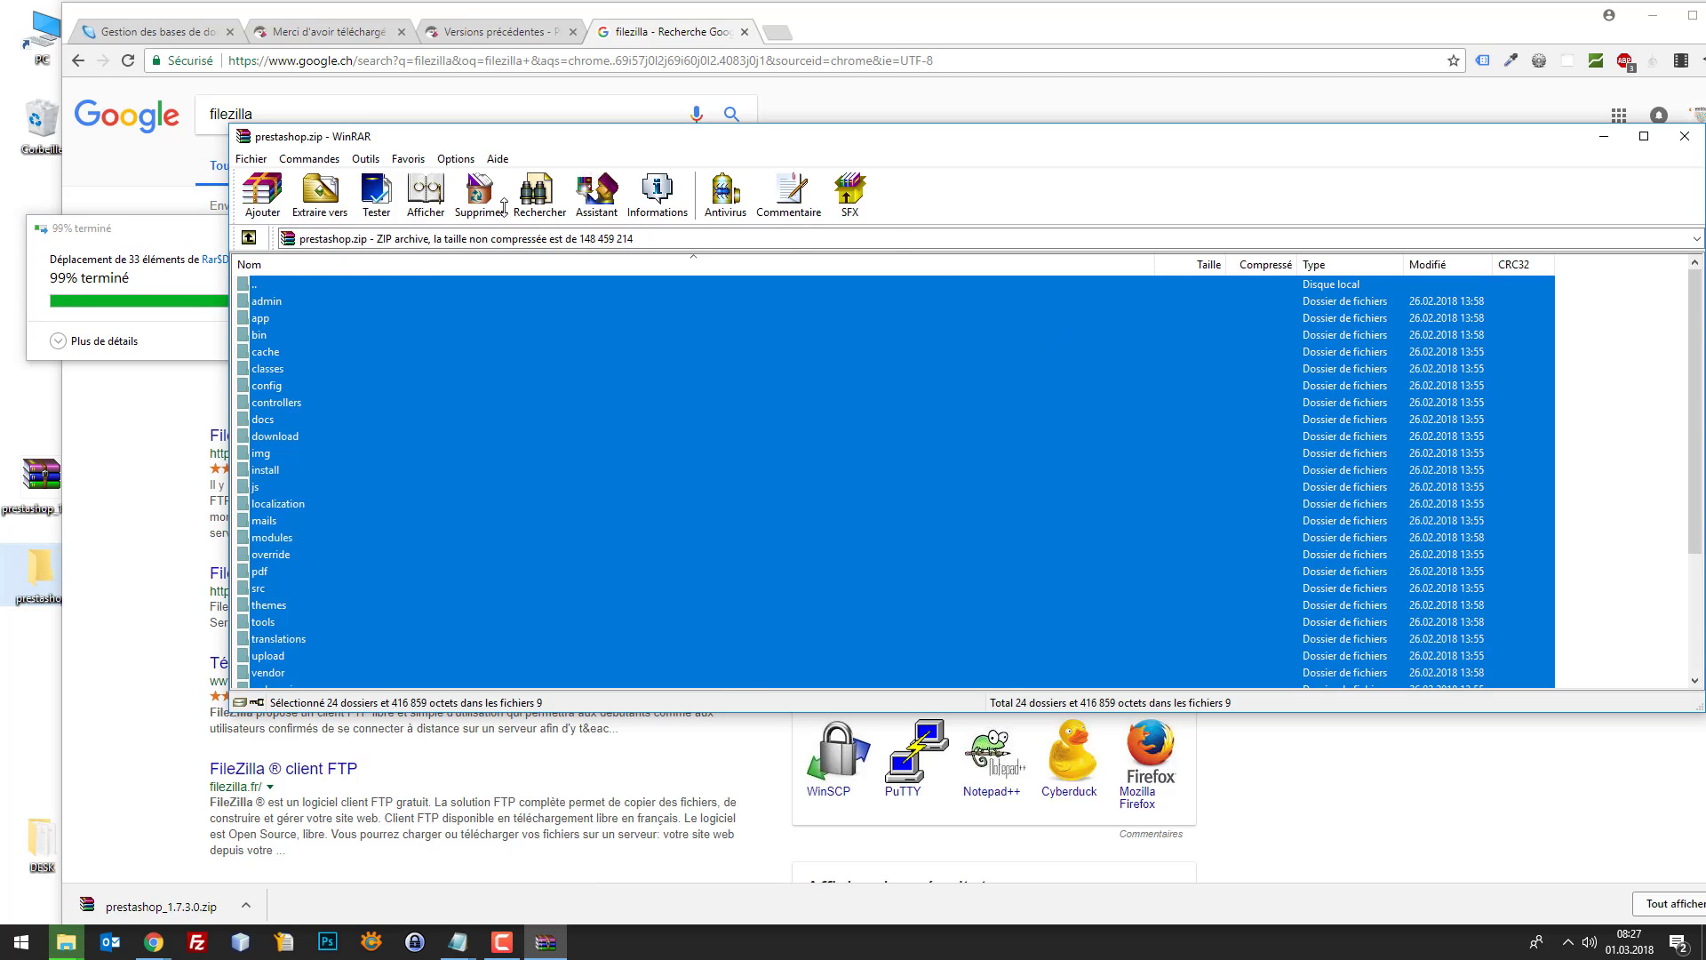
pyautogui.click(122, 233)
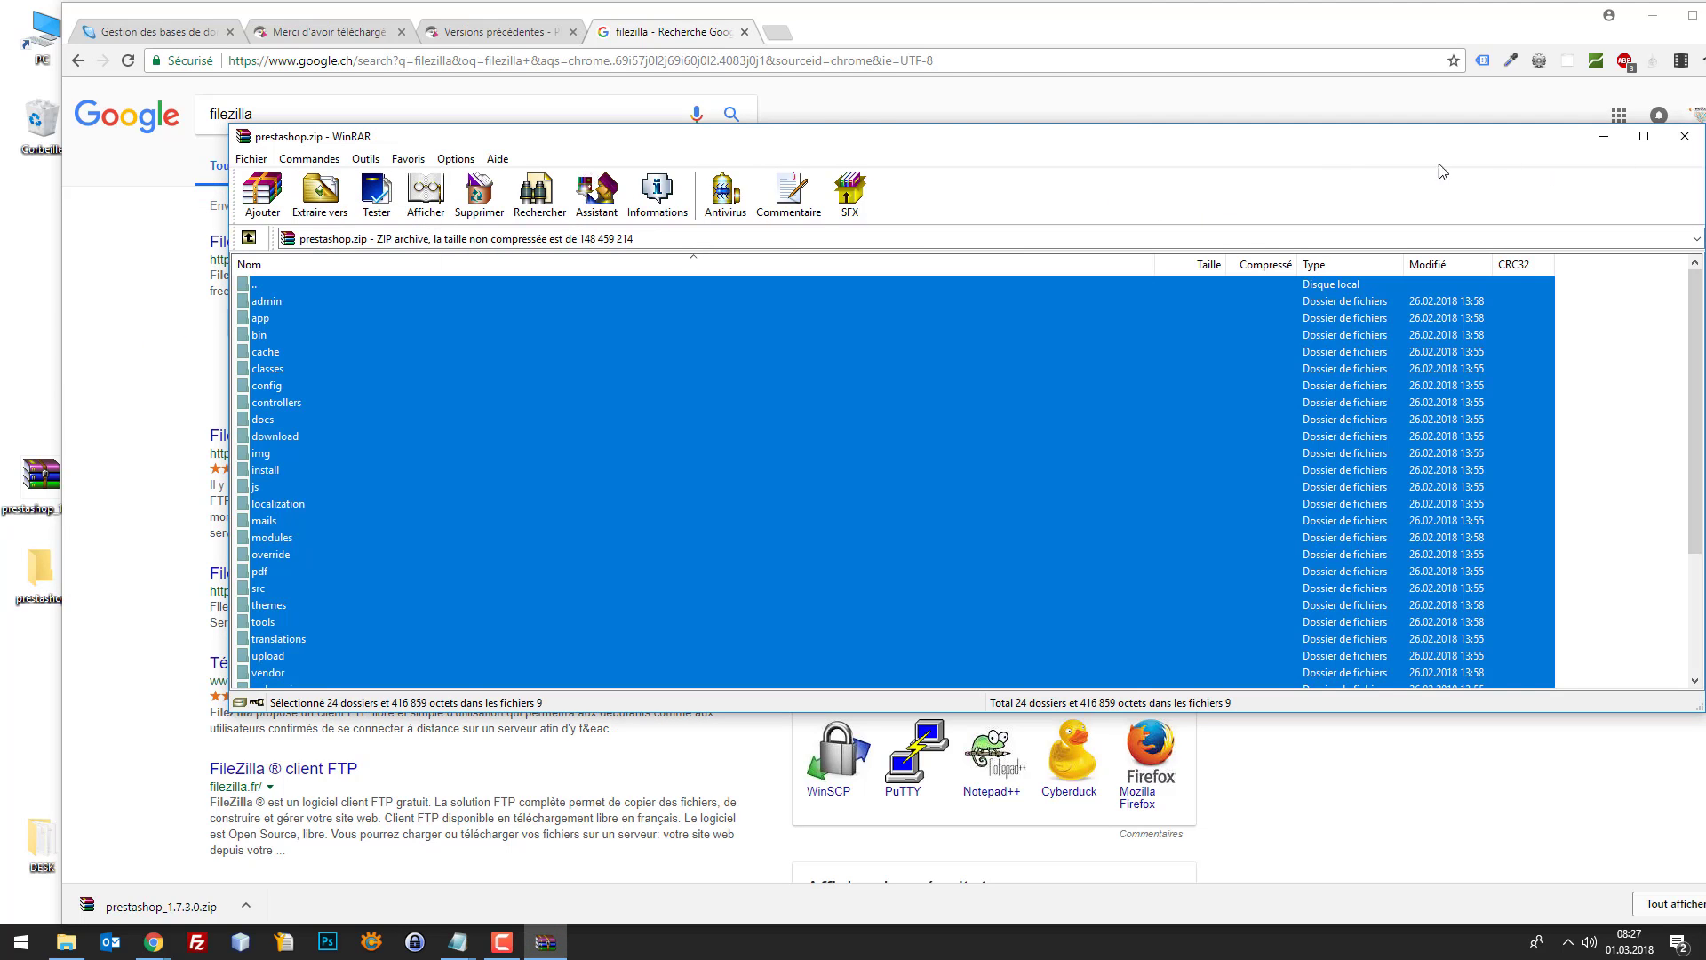
pyautogui.click(1678, 142)
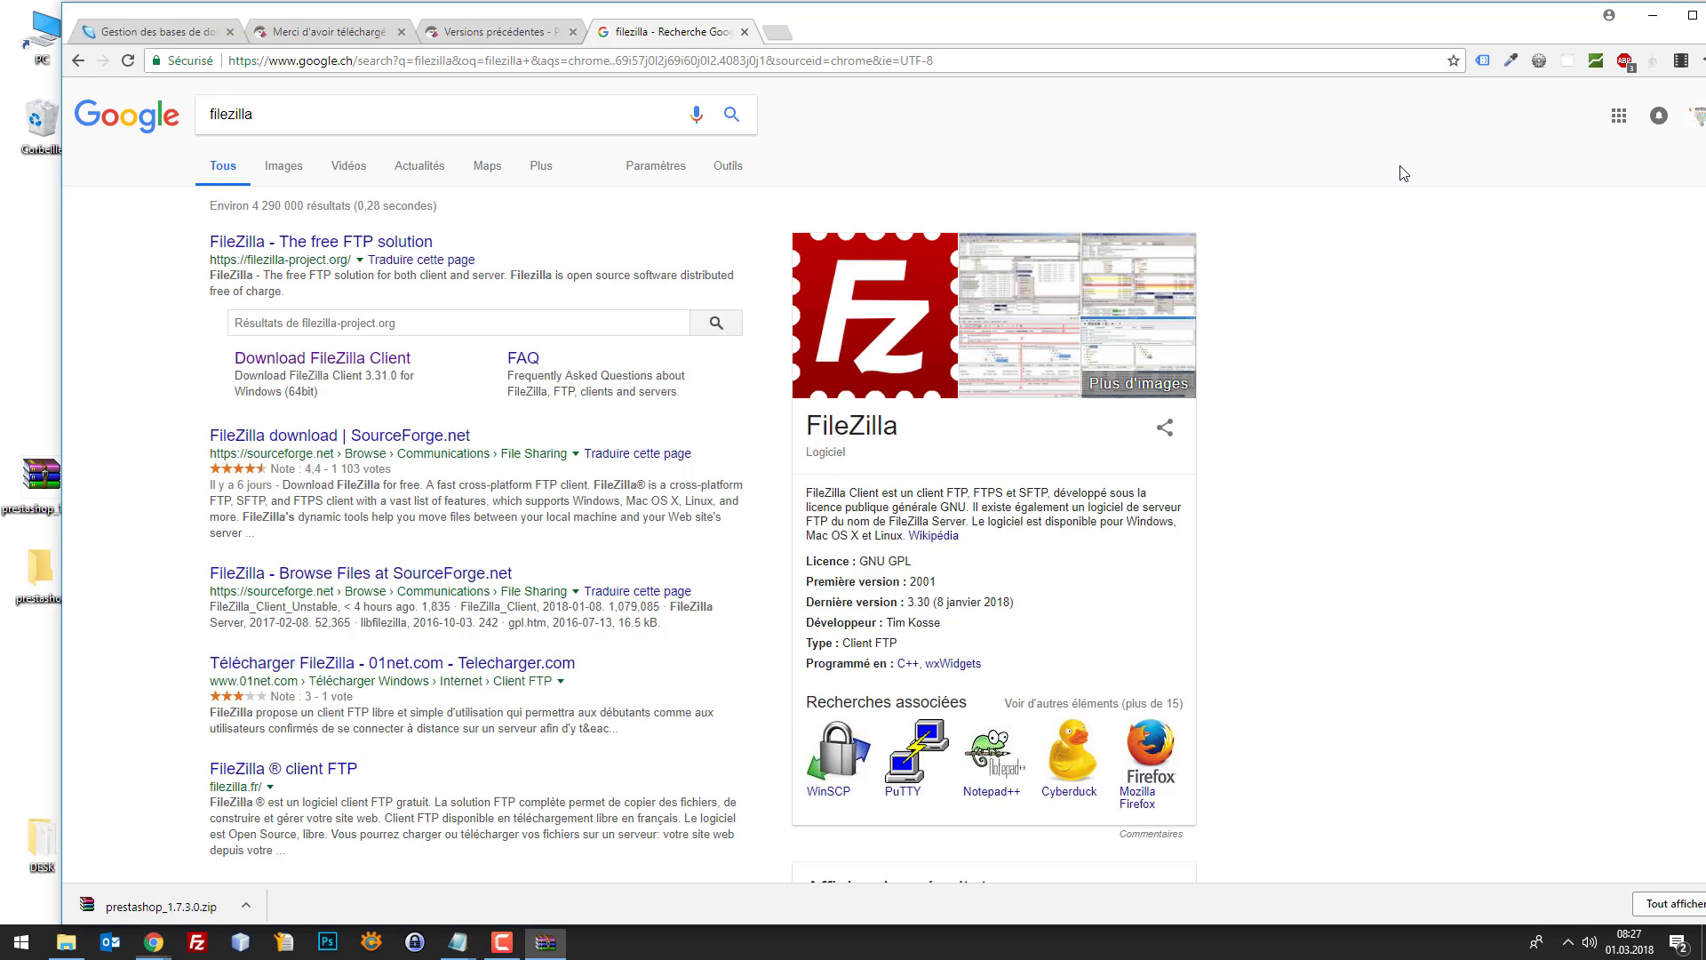
# - Open and close the extracted prestashop folder, then search Google for 'filezilla portable'
pyautogui.doubleClick(40, 569)
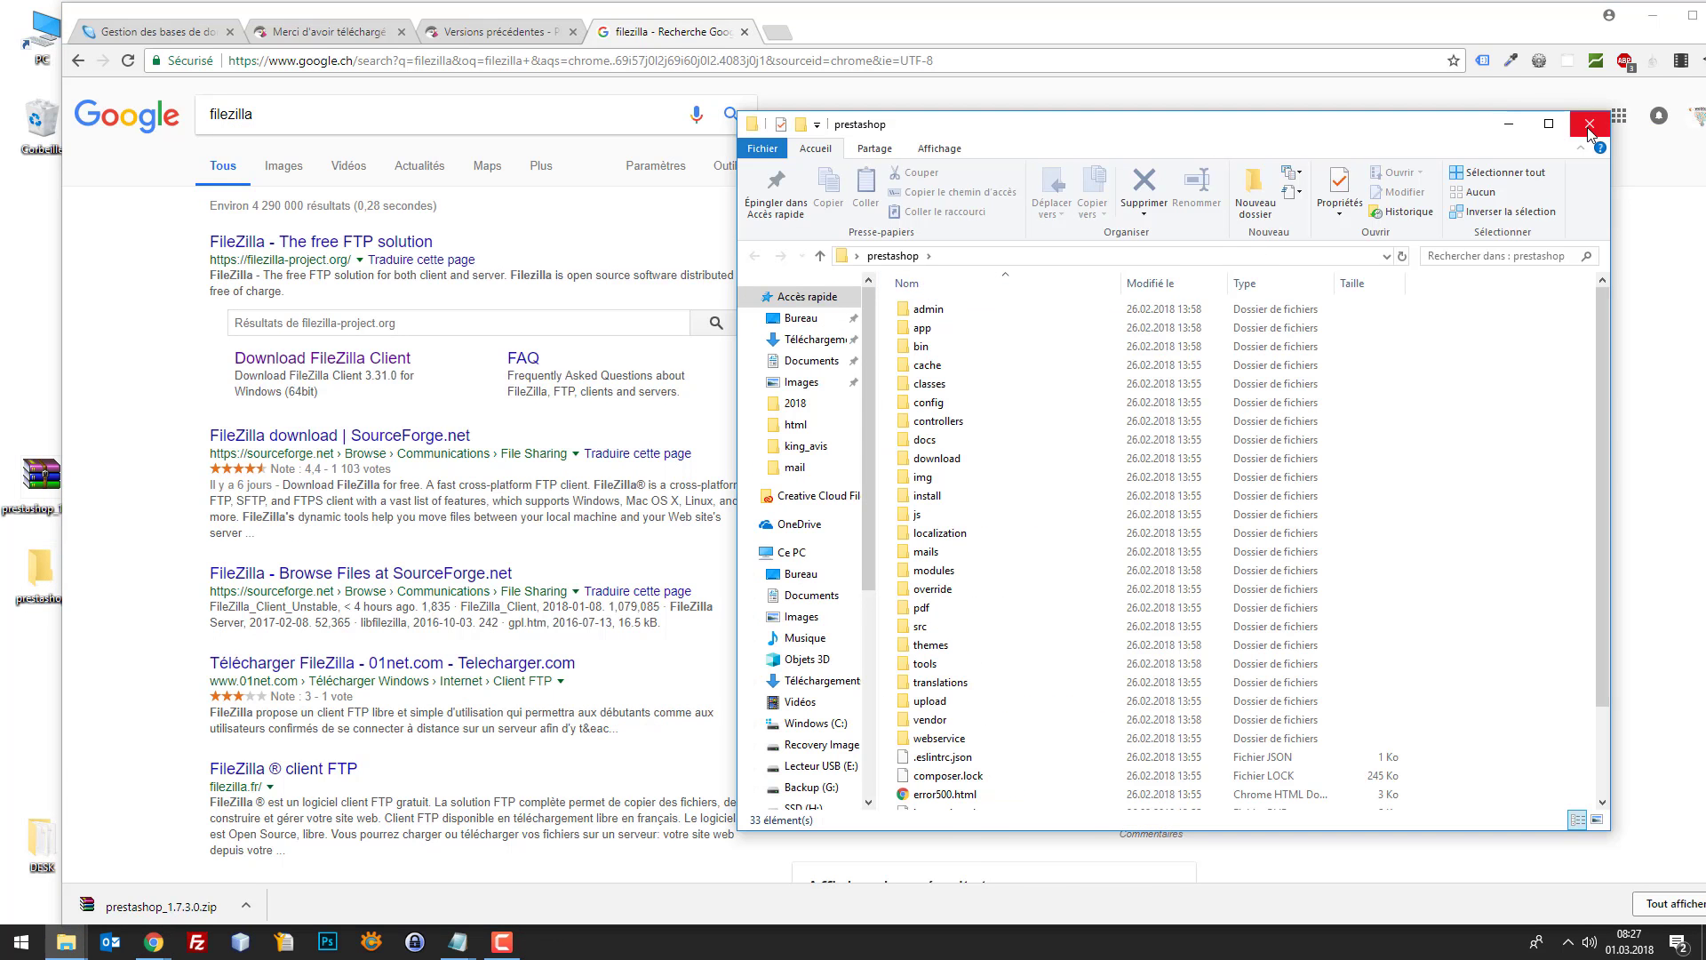
pyautogui.click(1589, 124)
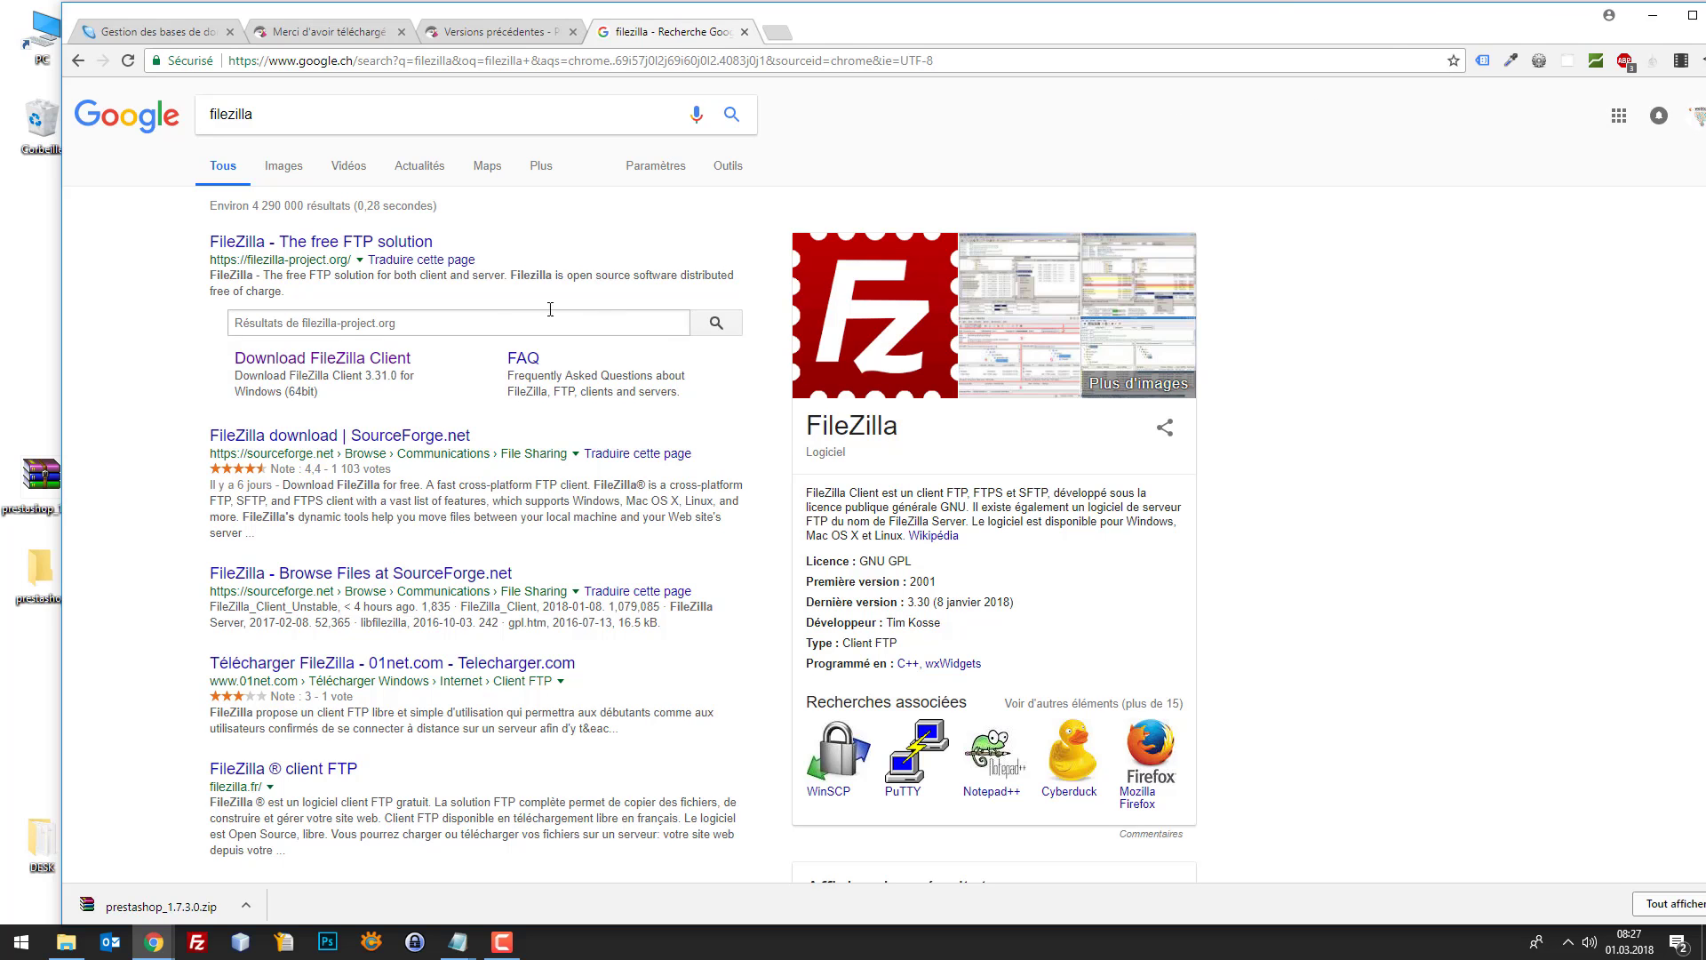
pyautogui.click(294, 118)
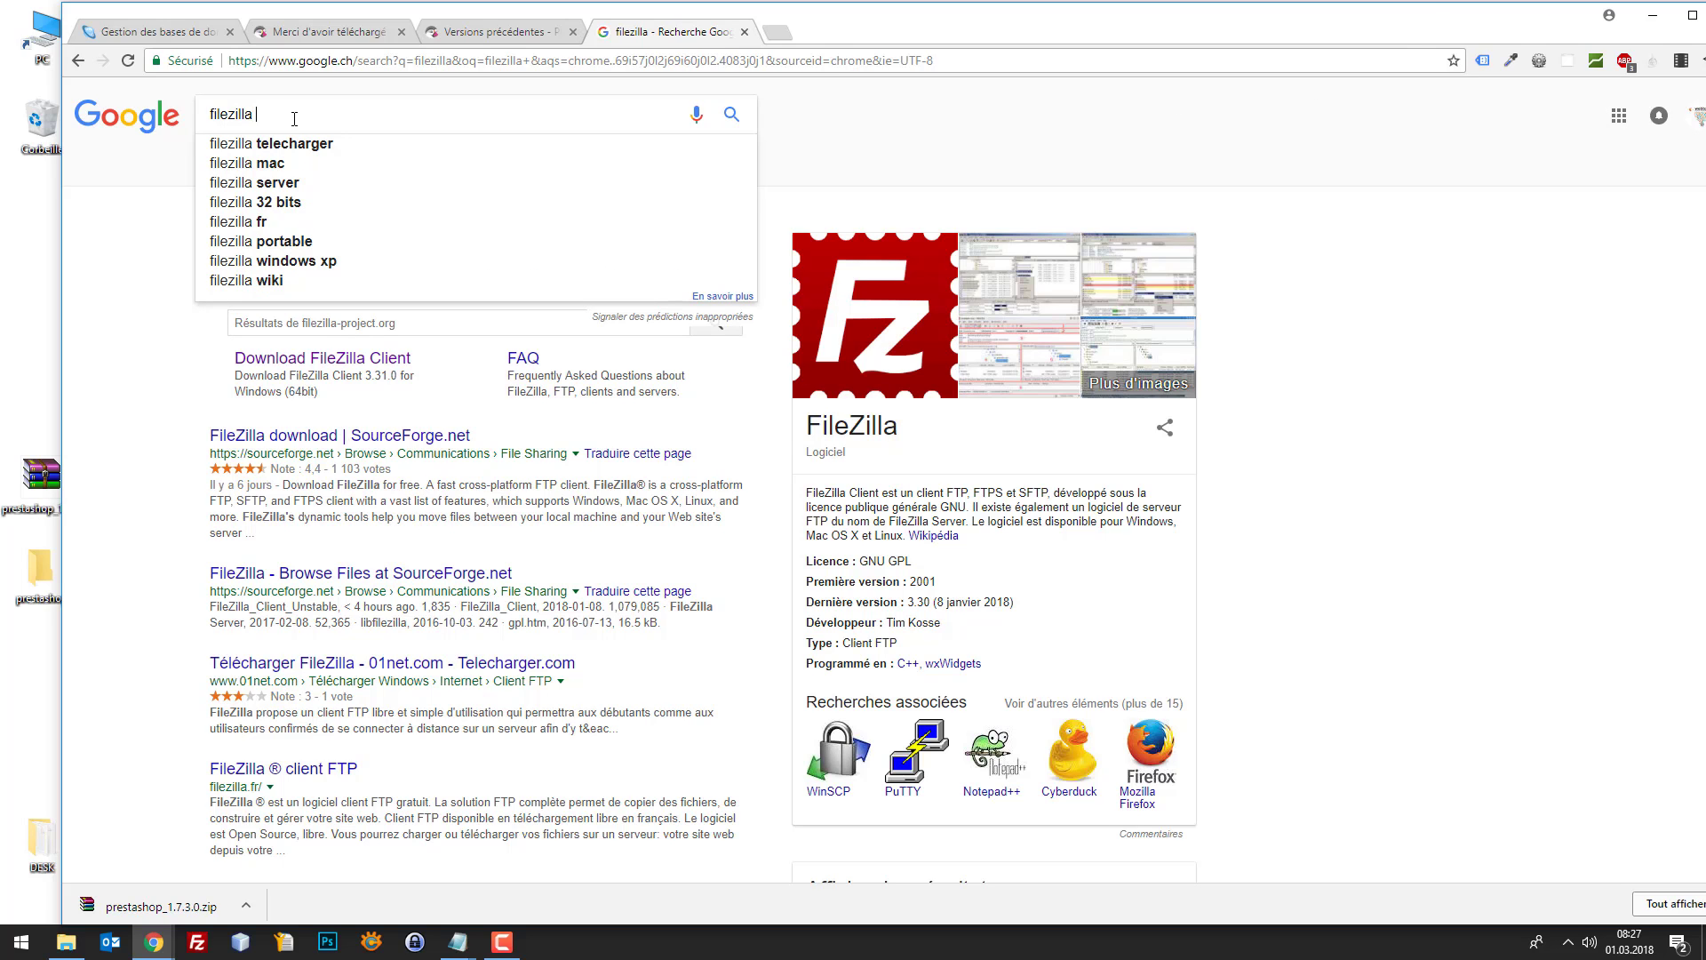
pyautogui.write('poi')
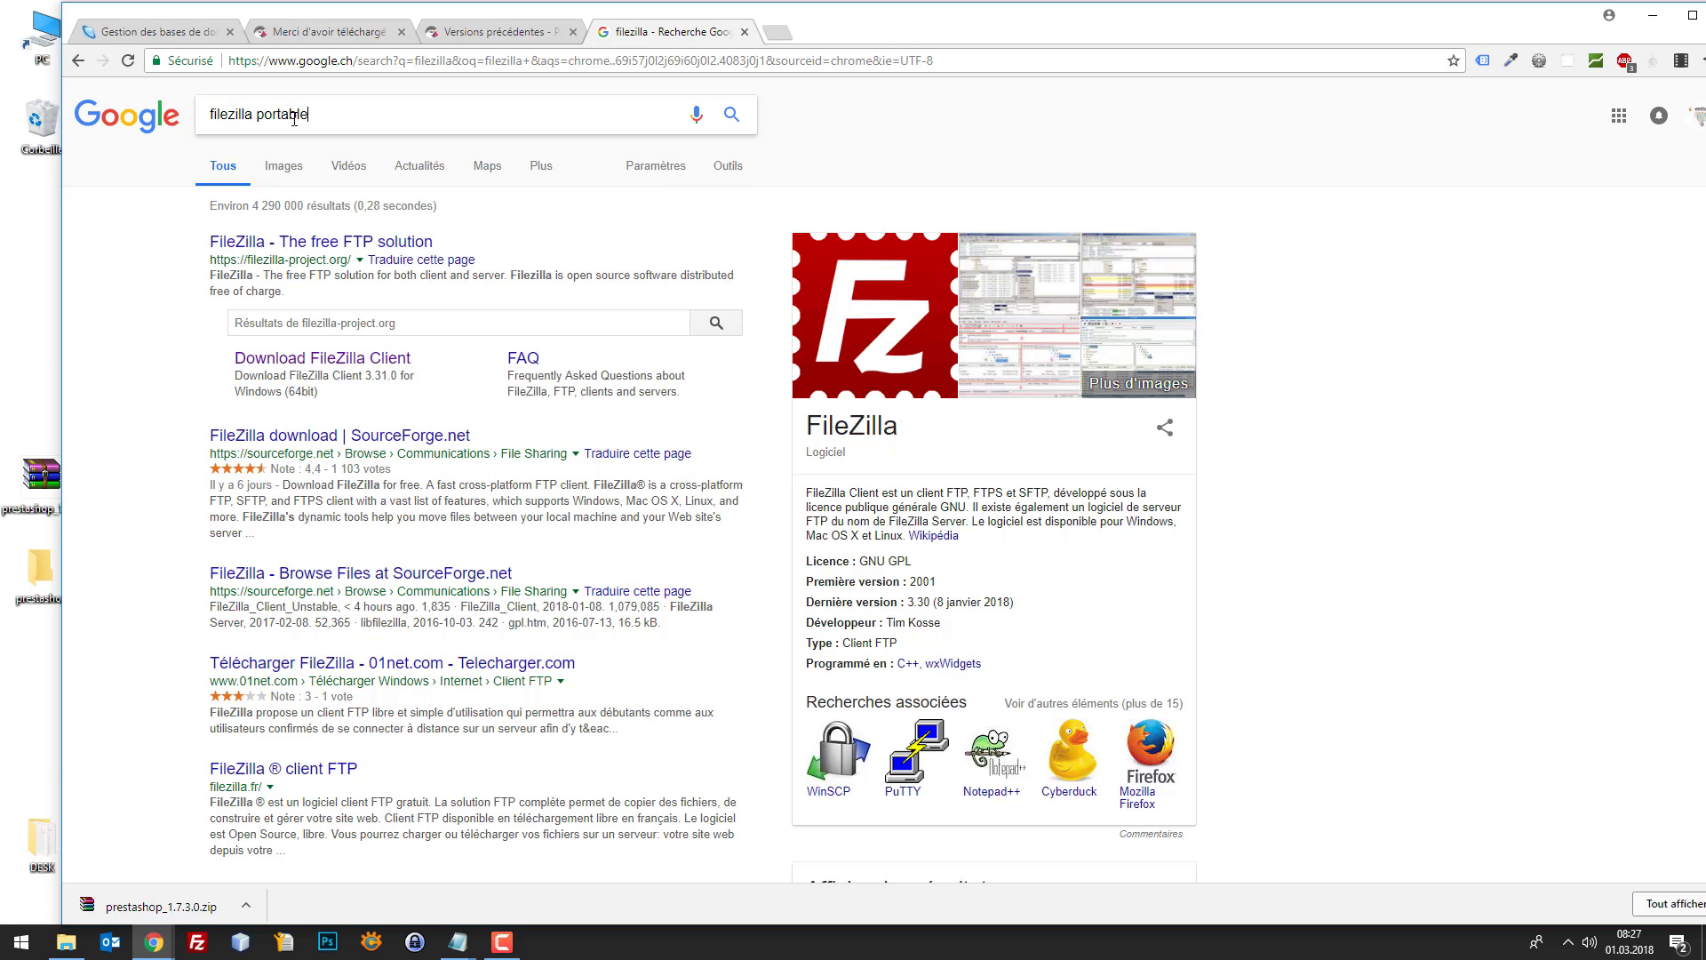
pyautogui.press('Return')
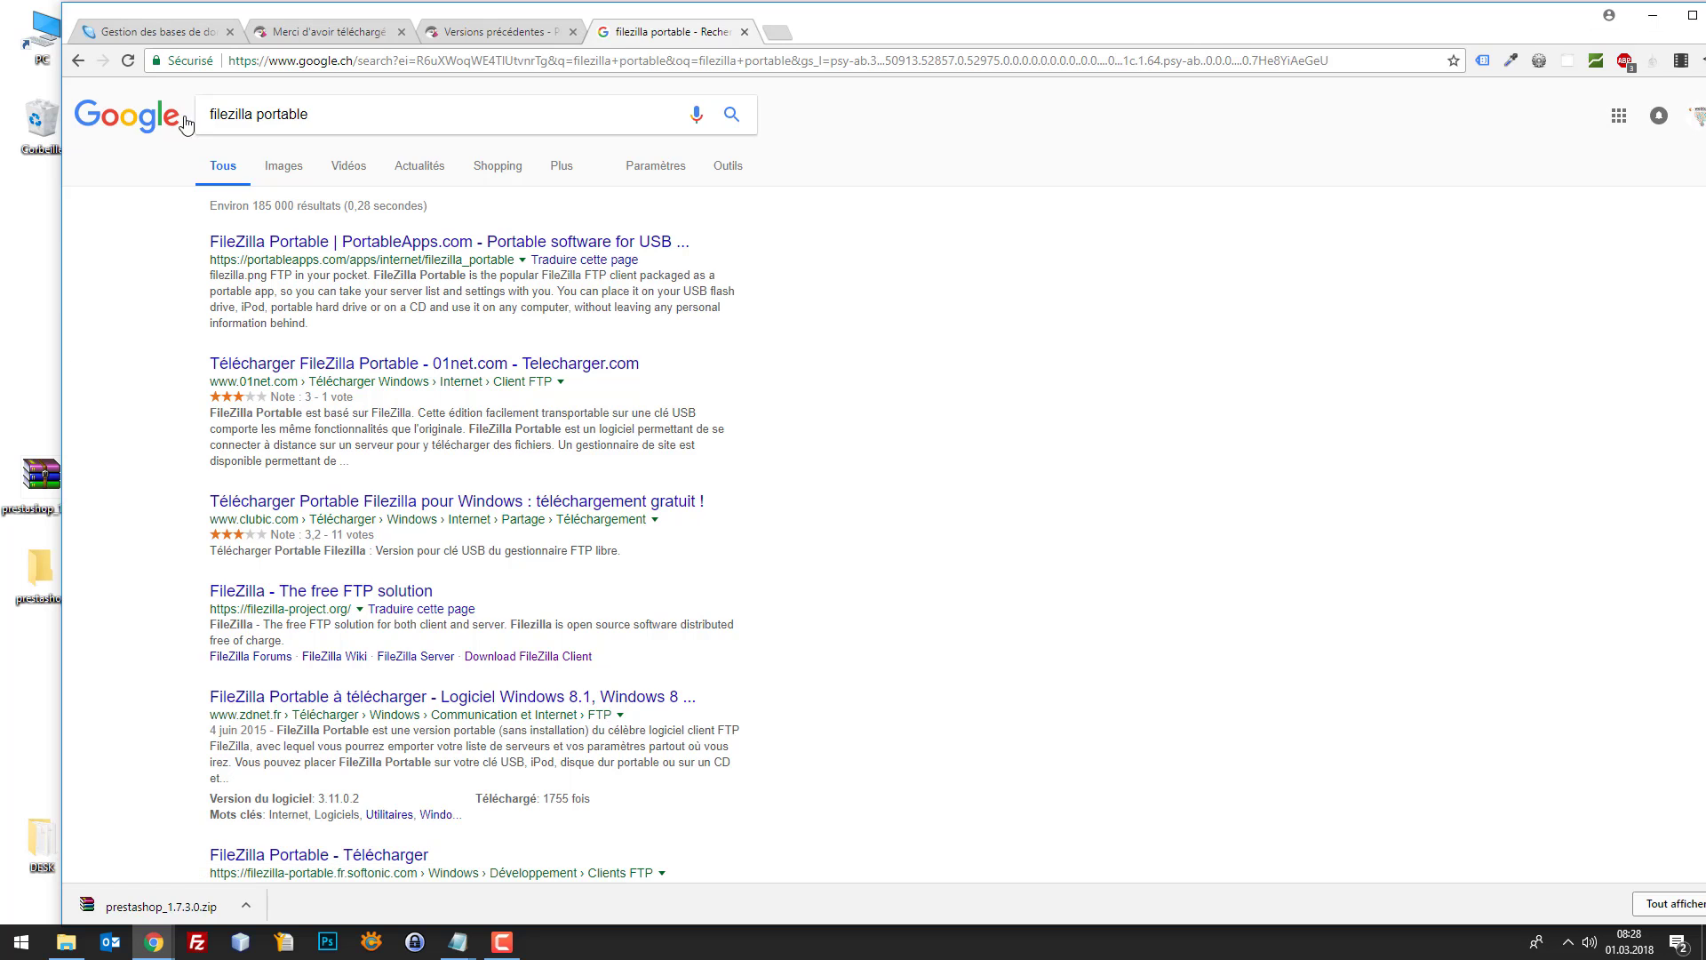
# - Search for plain 'filezilla' again and minimize the browser to show the desktop notes
pyautogui.doubleClick(287, 113)
pyautogui.press('BackSpace')
pyautogui.press('Return')
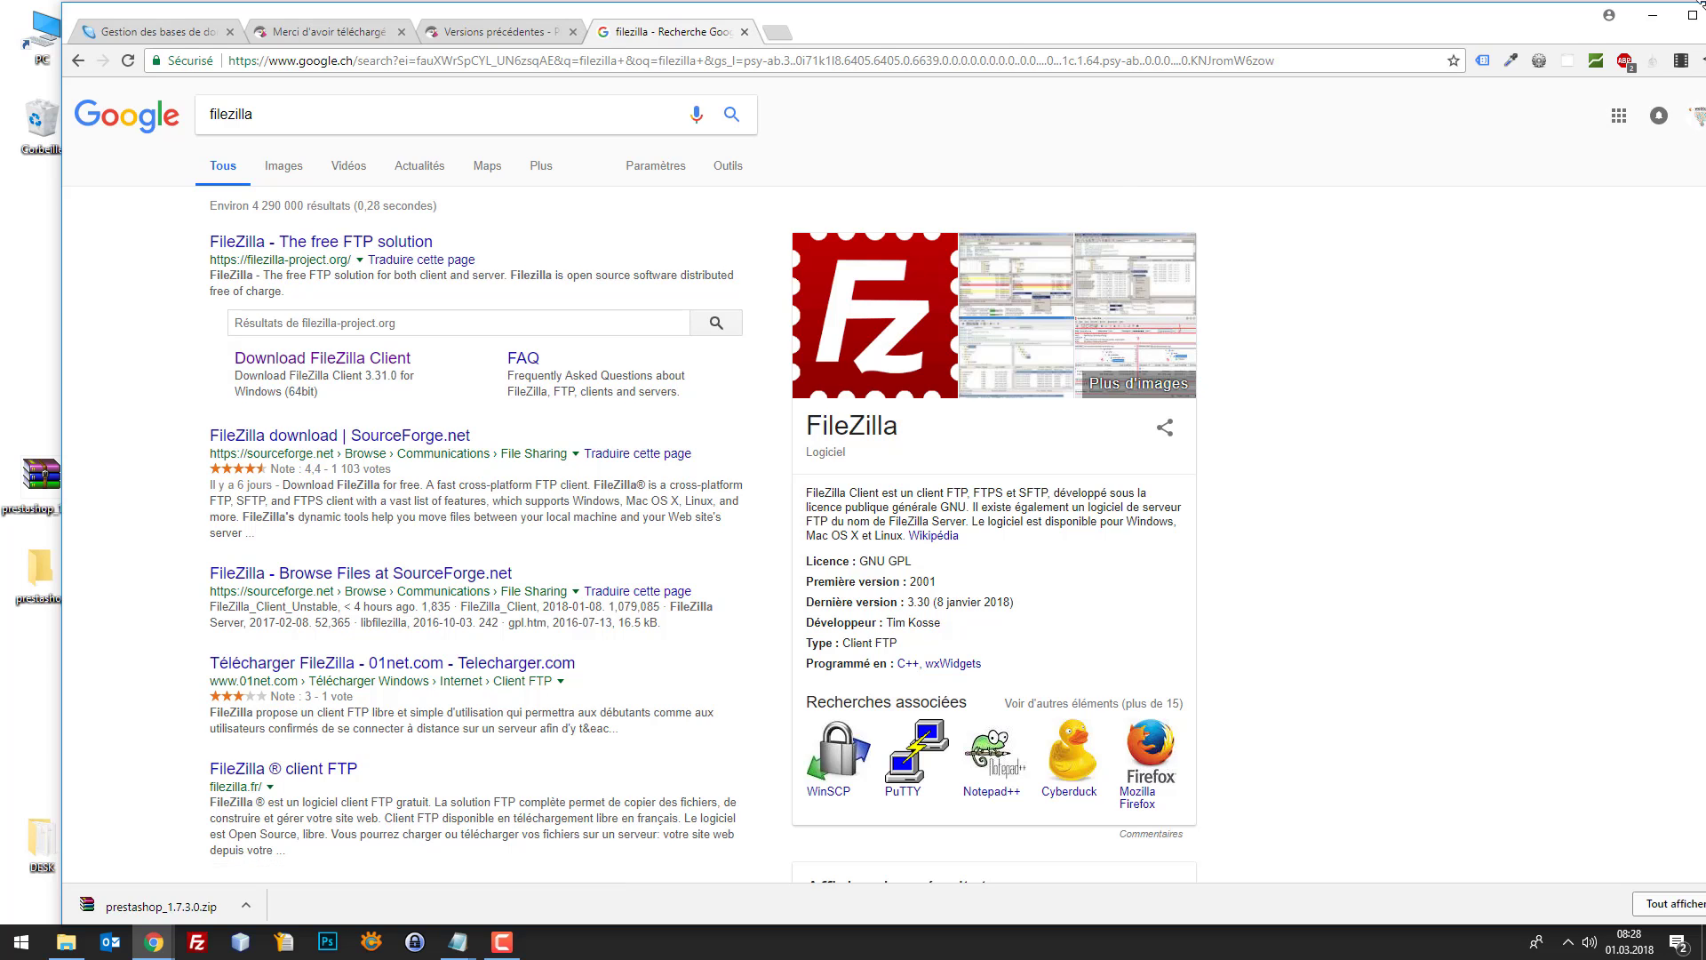
pyautogui.click(1651, 17)
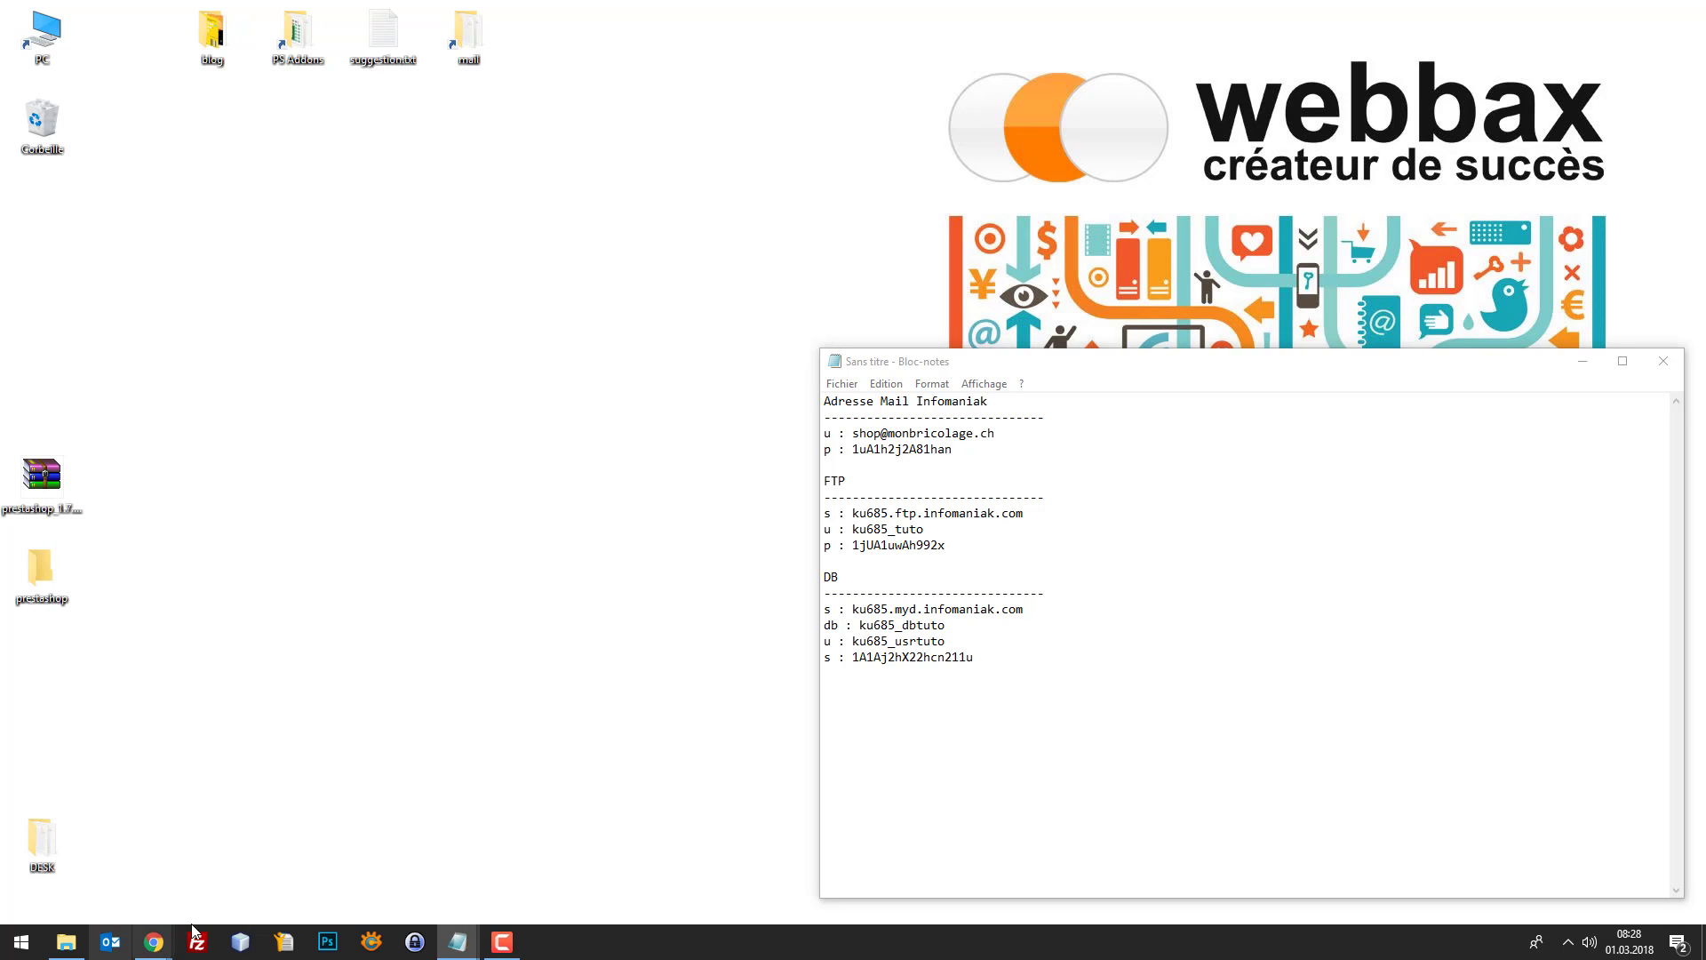
# - Launch FileZillaPortable.exe from the 2018 › FileZilla › FileZillaPortable folder
pyautogui.moveTo(1062, 364); pyautogui.dragTo(1065, 348)
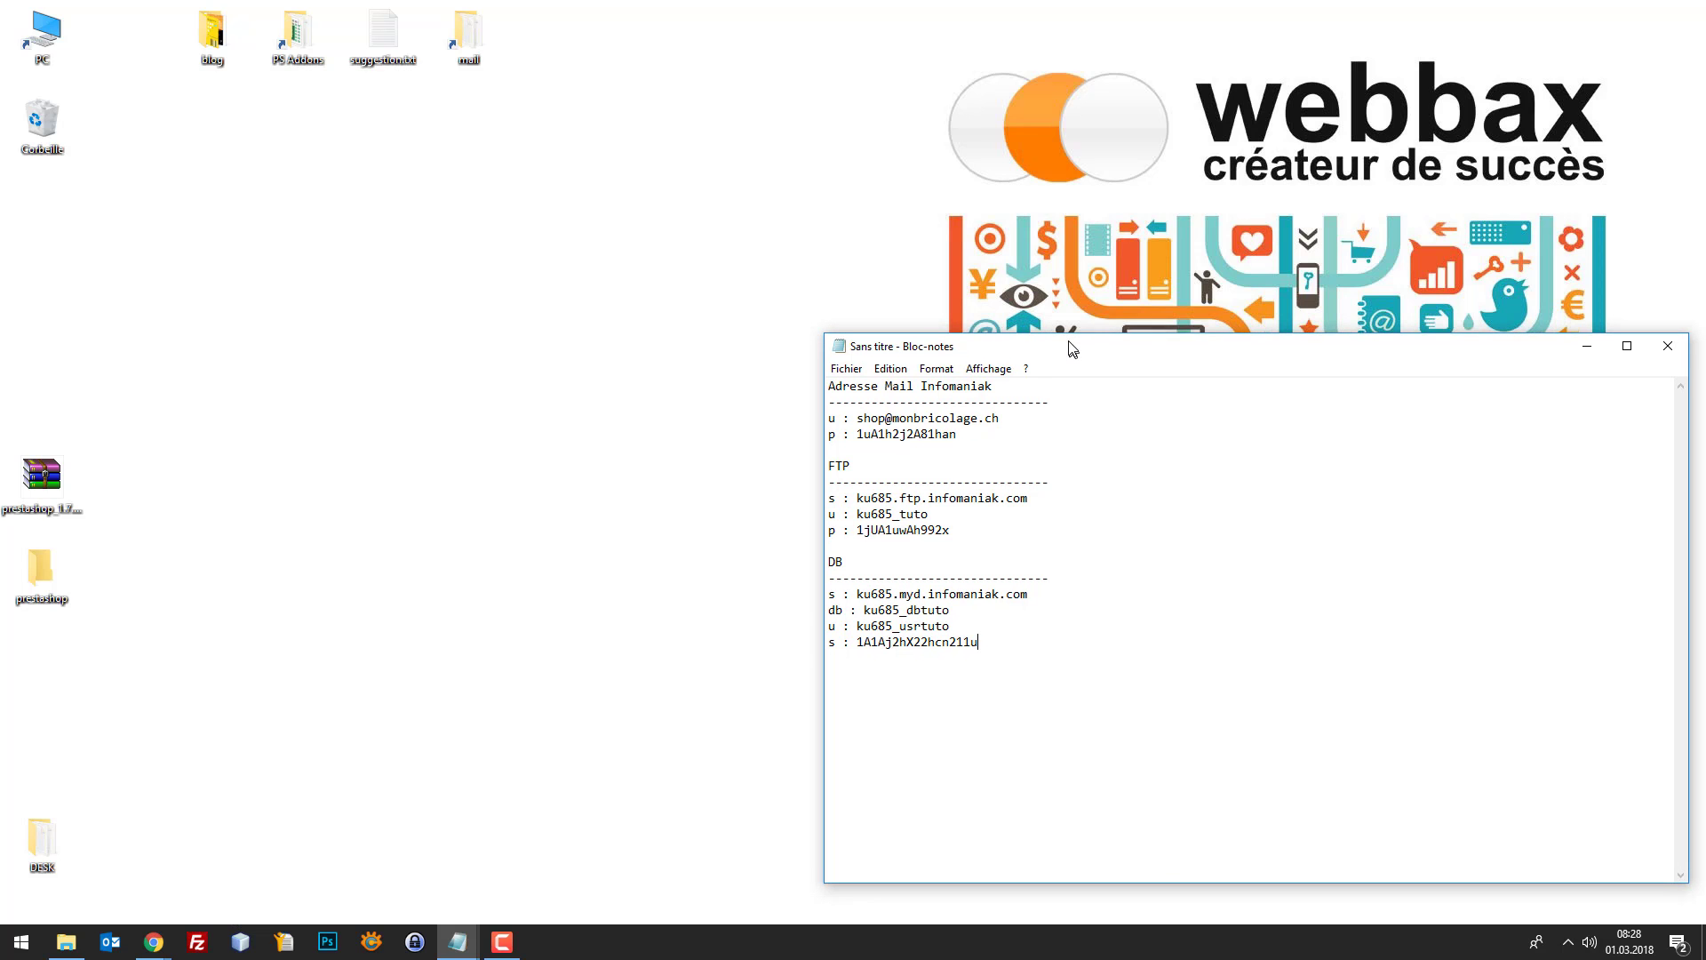
pyautogui.click(78, 935)
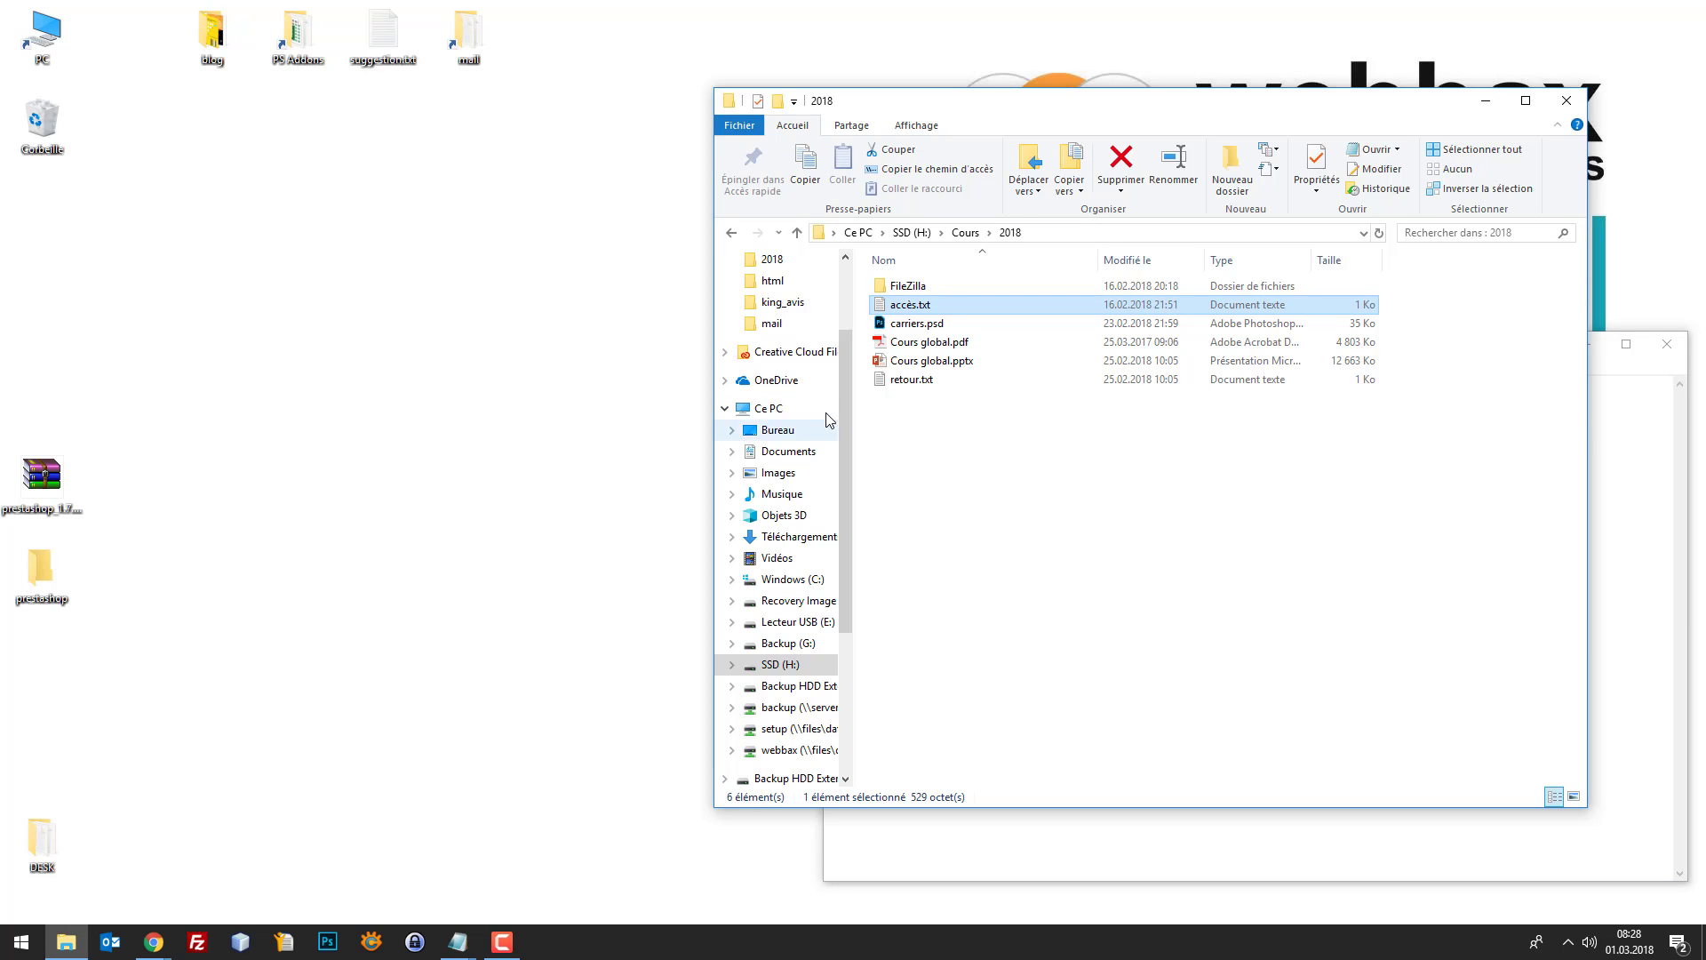
pyautogui.doubleClick(924, 285)
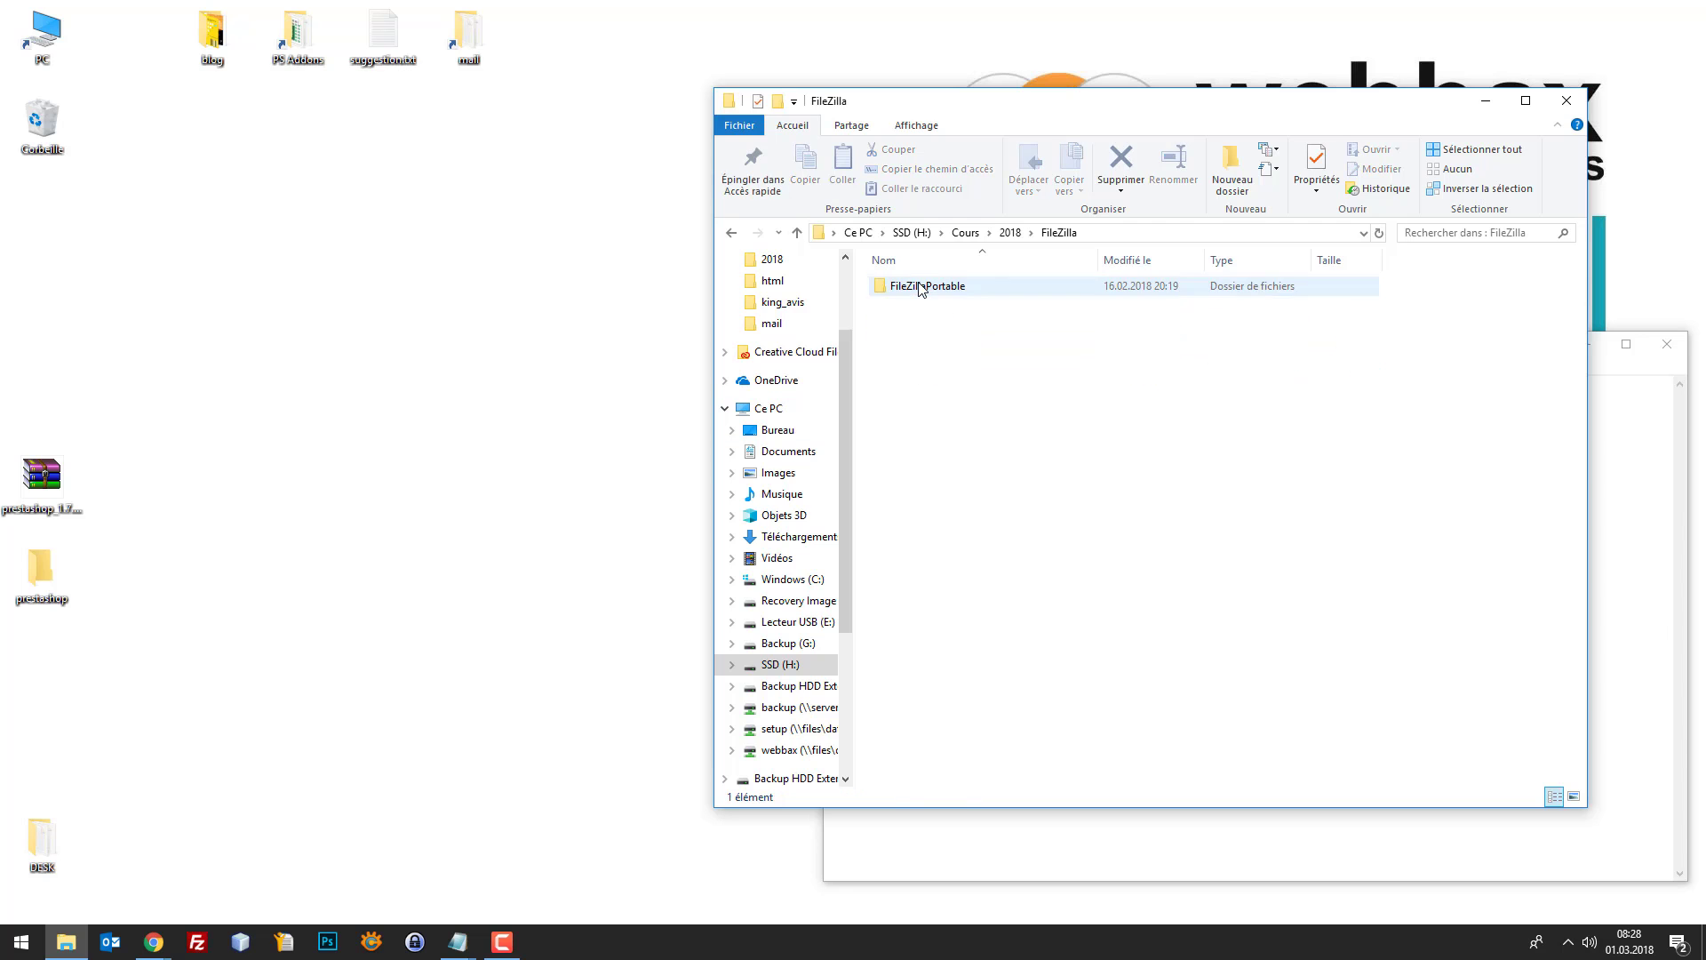
pyautogui.doubleClick(924, 285)
pyautogui.doubleClick(938, 341)
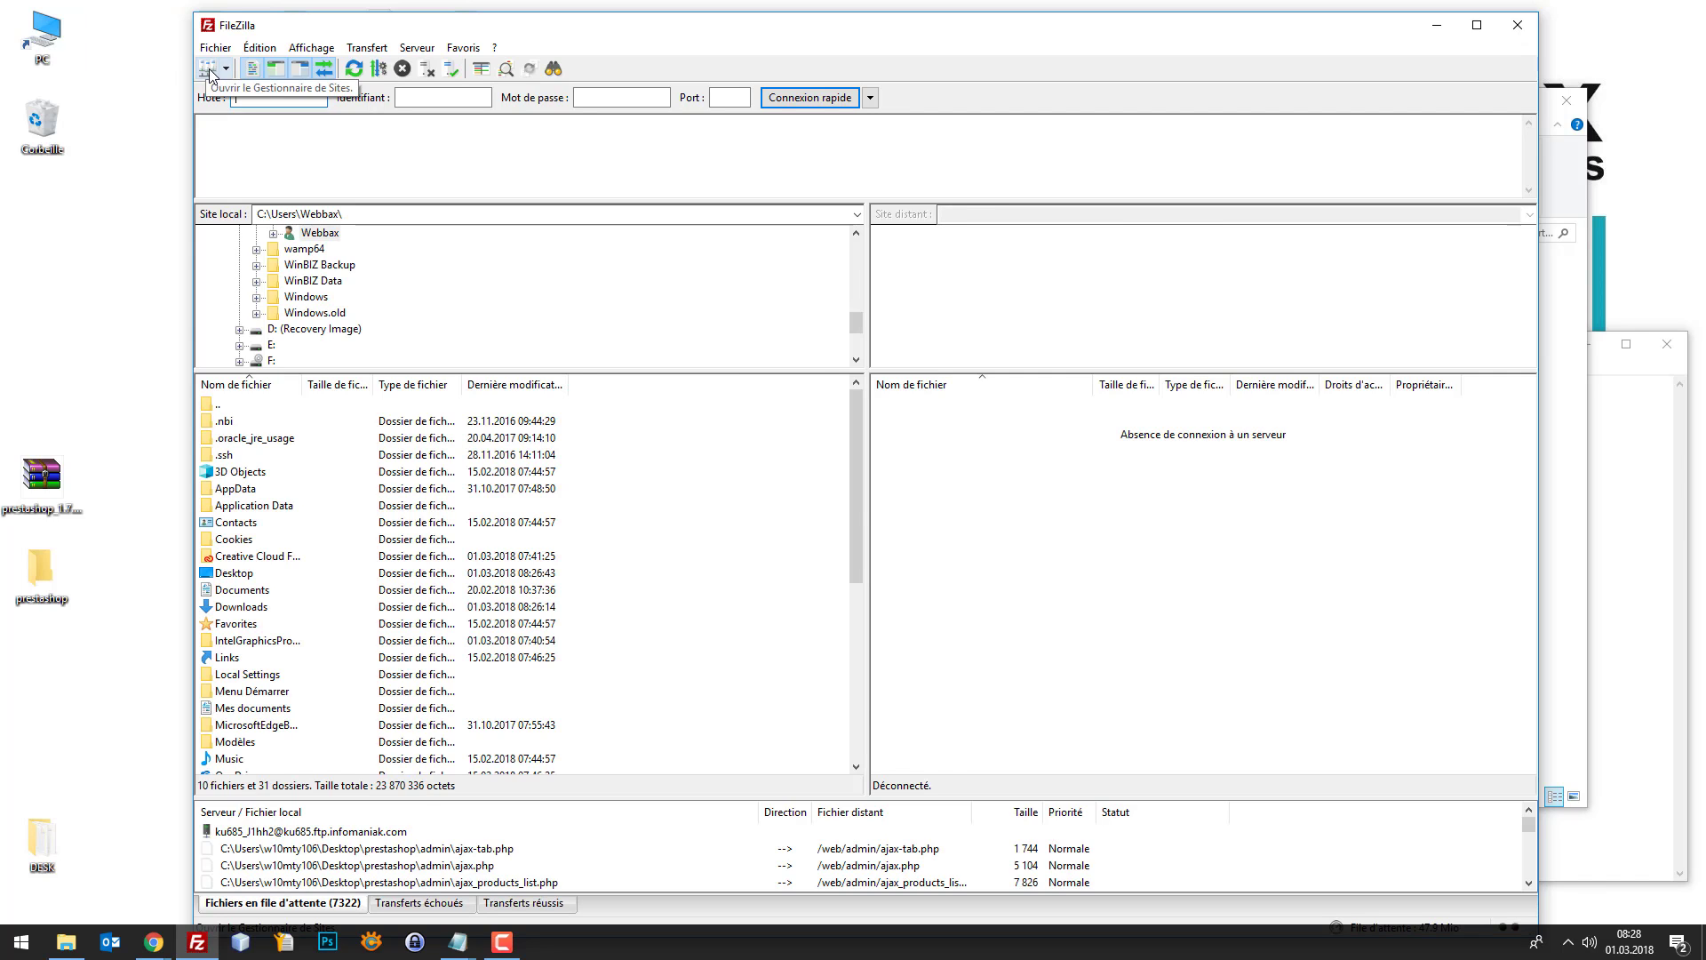
# - Create a new Site Manager entry named monbricolageTUTO
pyautogui.click(210, 70)
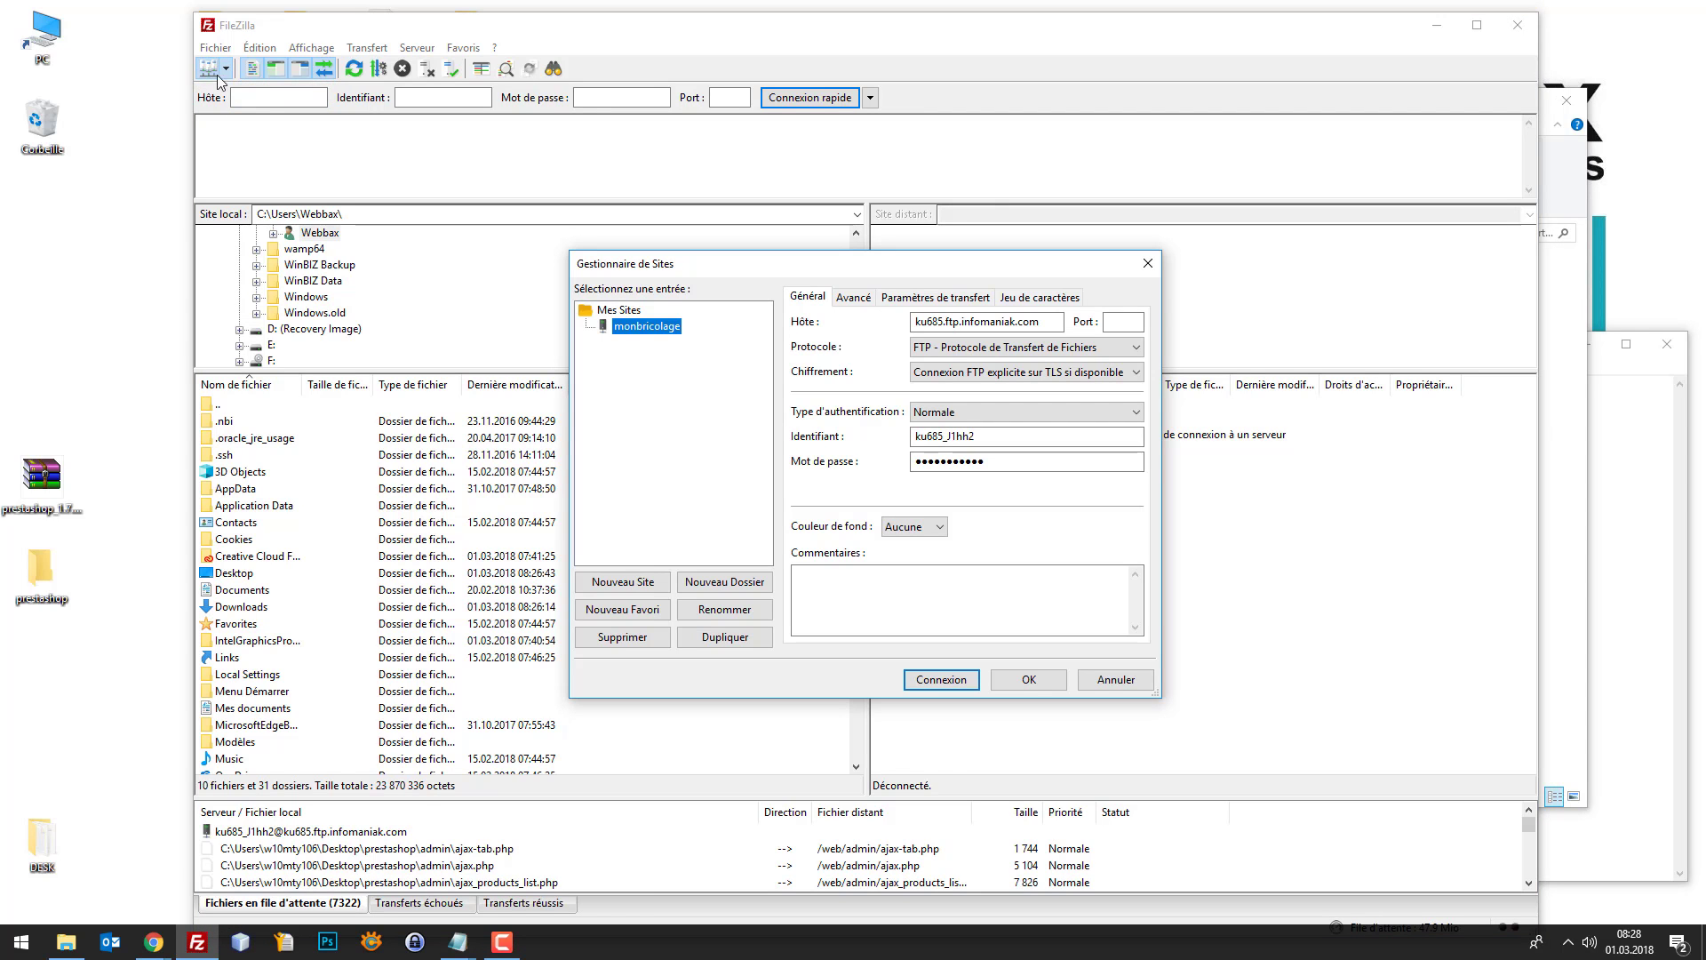
pyautogui.click(648, 587)
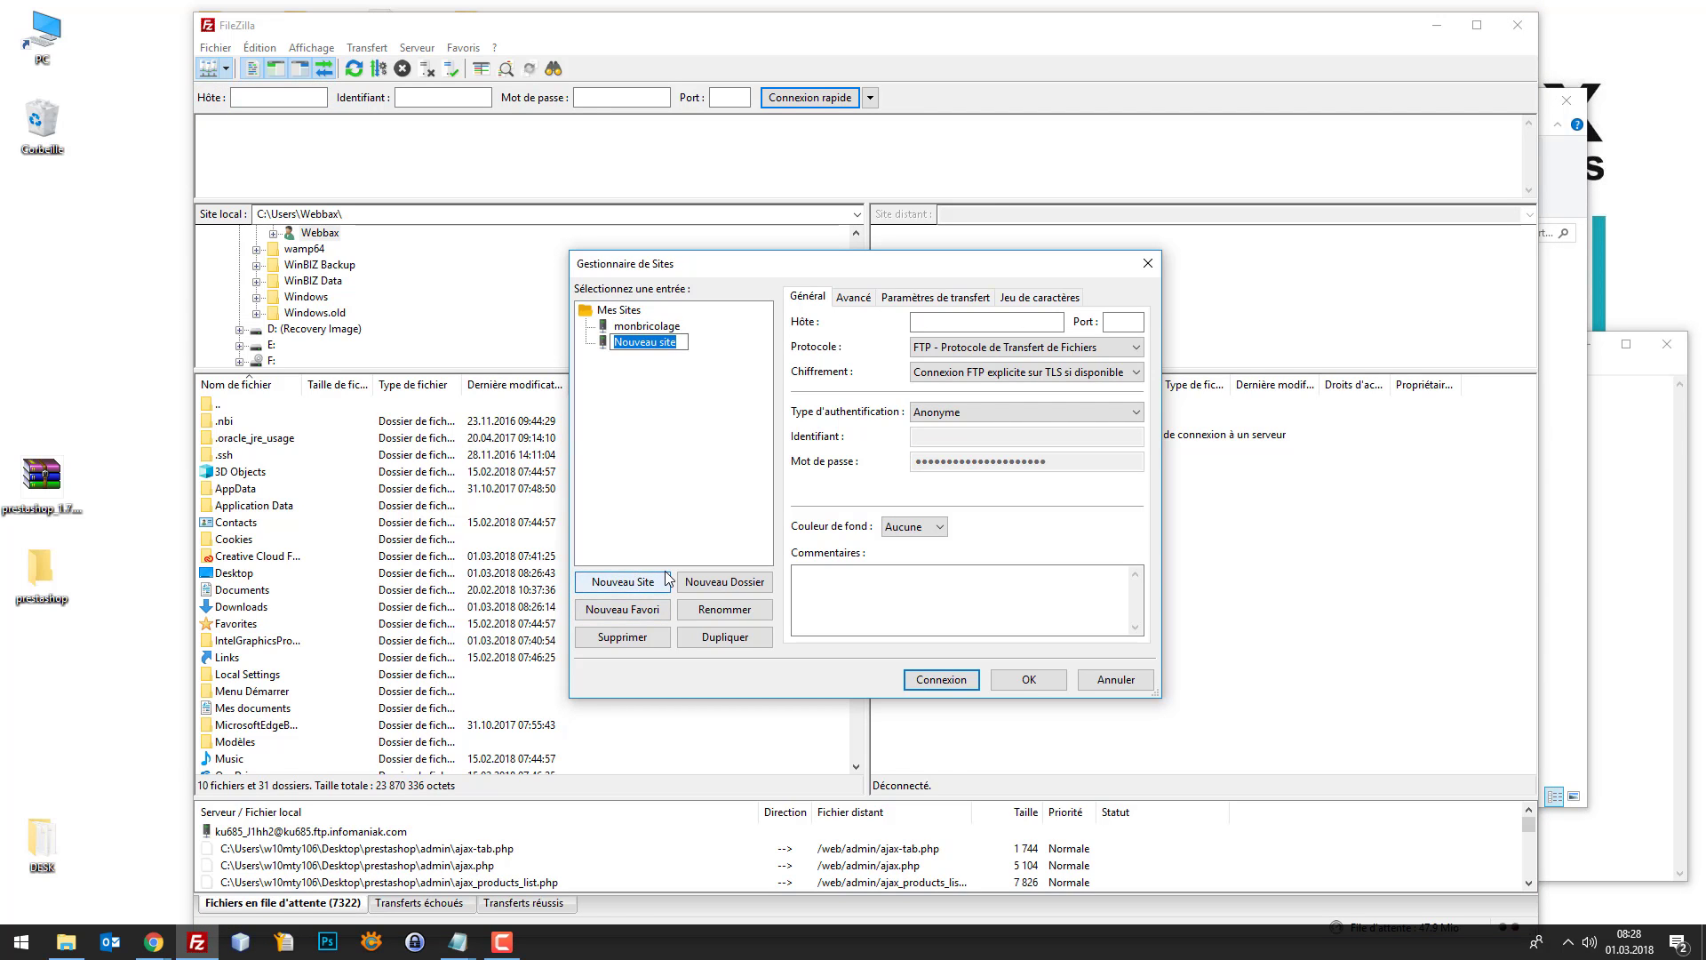
pyautogui.write('monbricolageTUTO')
pyautogui.press('Return')
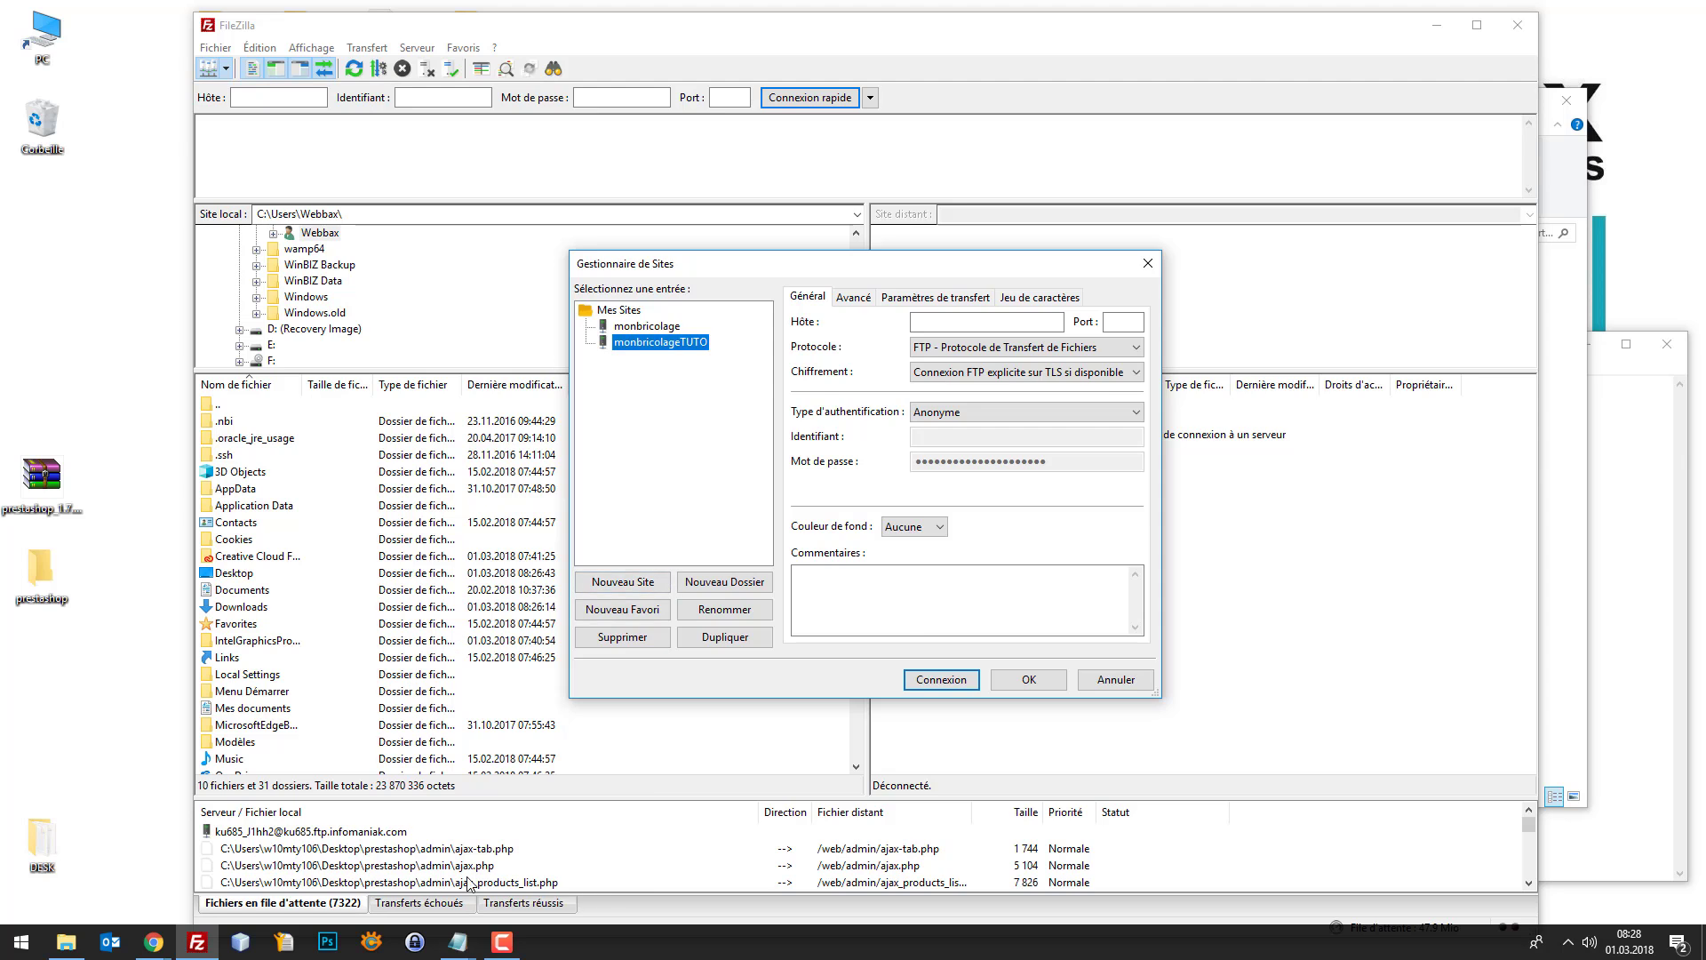
# - Paste the FTP server address from the notes as host and choose normal login
pyautogui.click(458, 942)
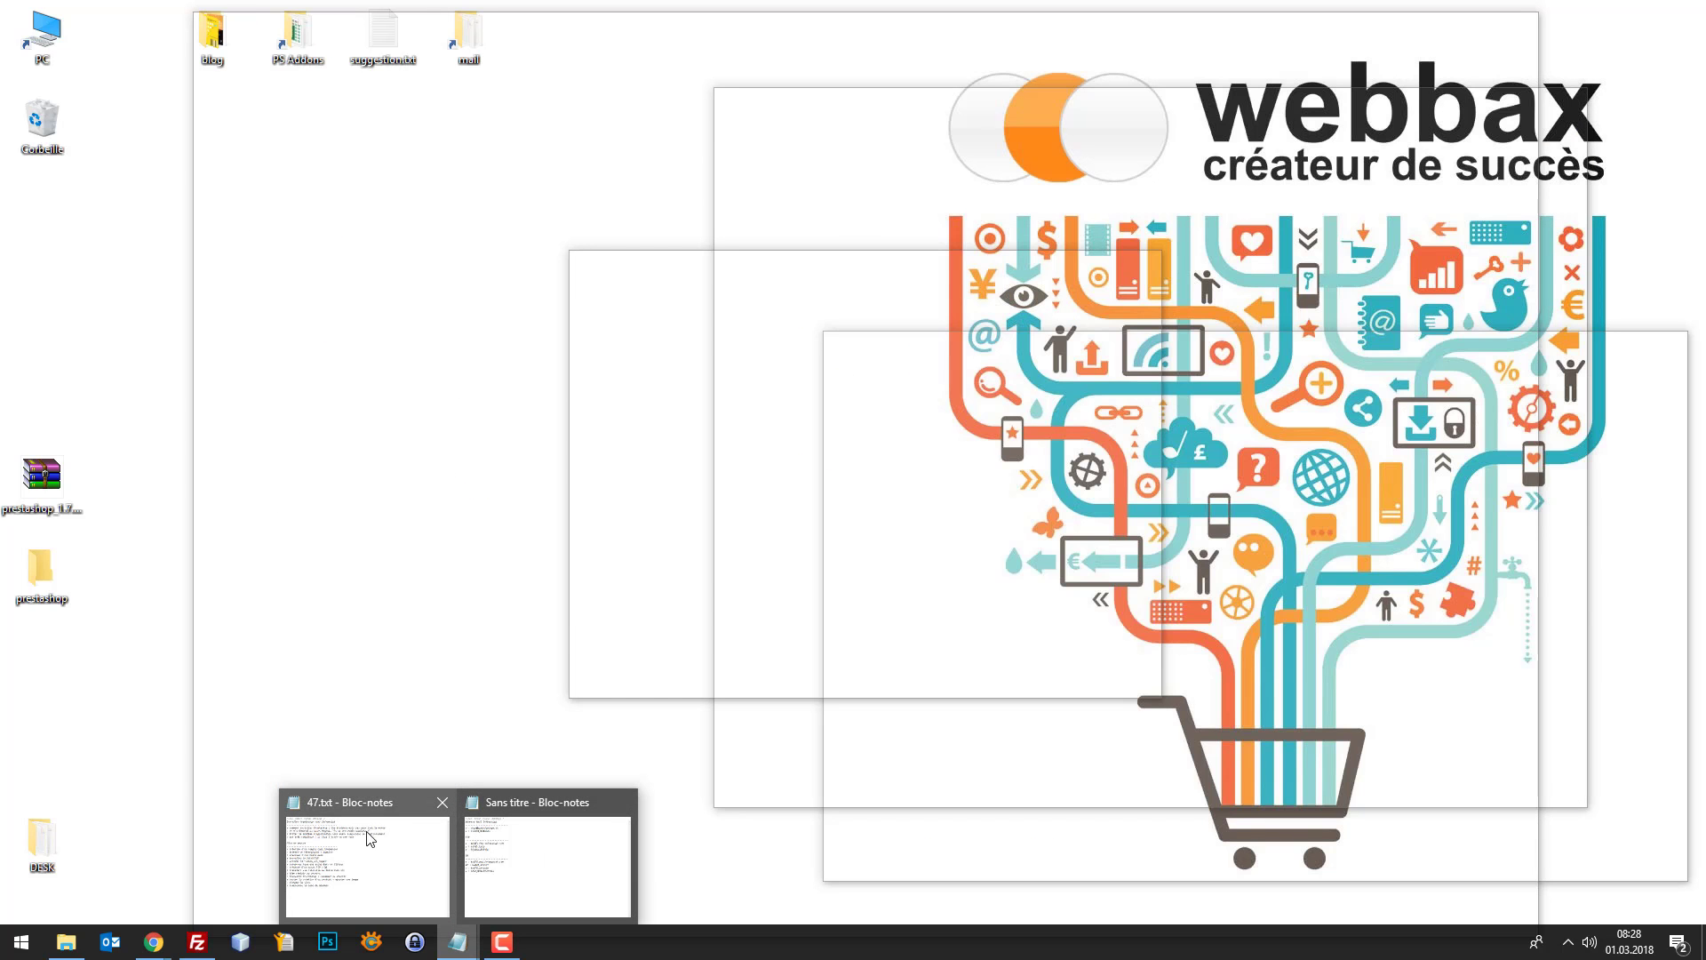
pyautogui.click(546, 862)
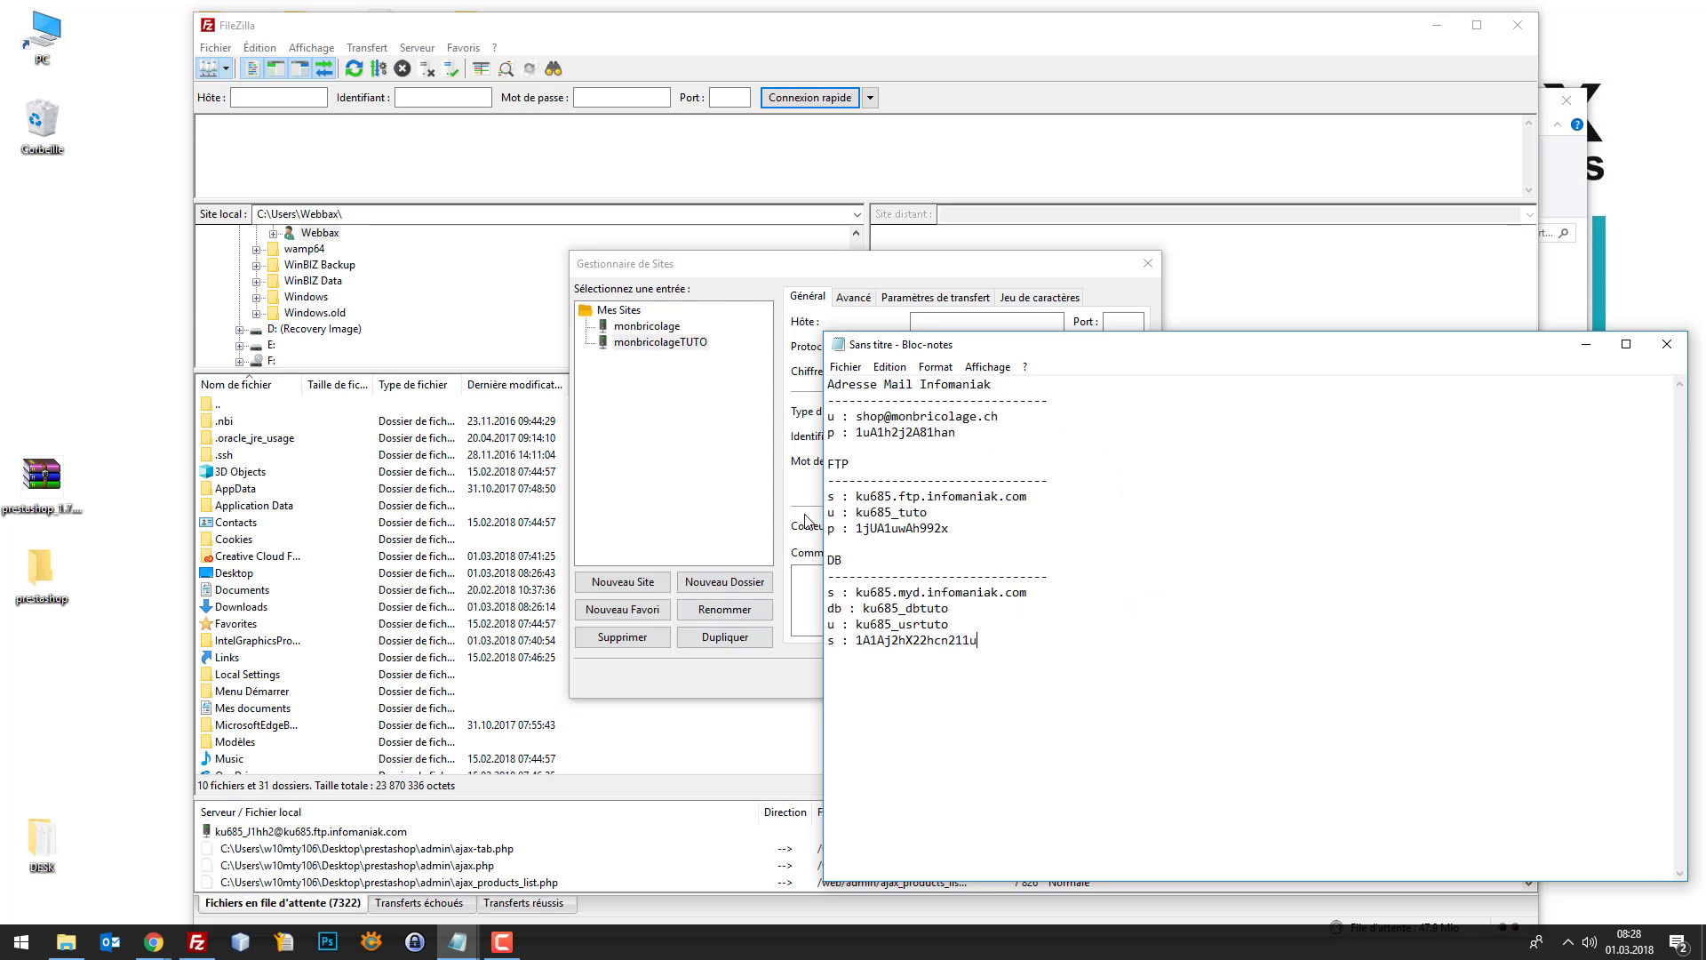
pyautogui.moveTo(1027, 356); pyautogui.dragTo(288, 313)
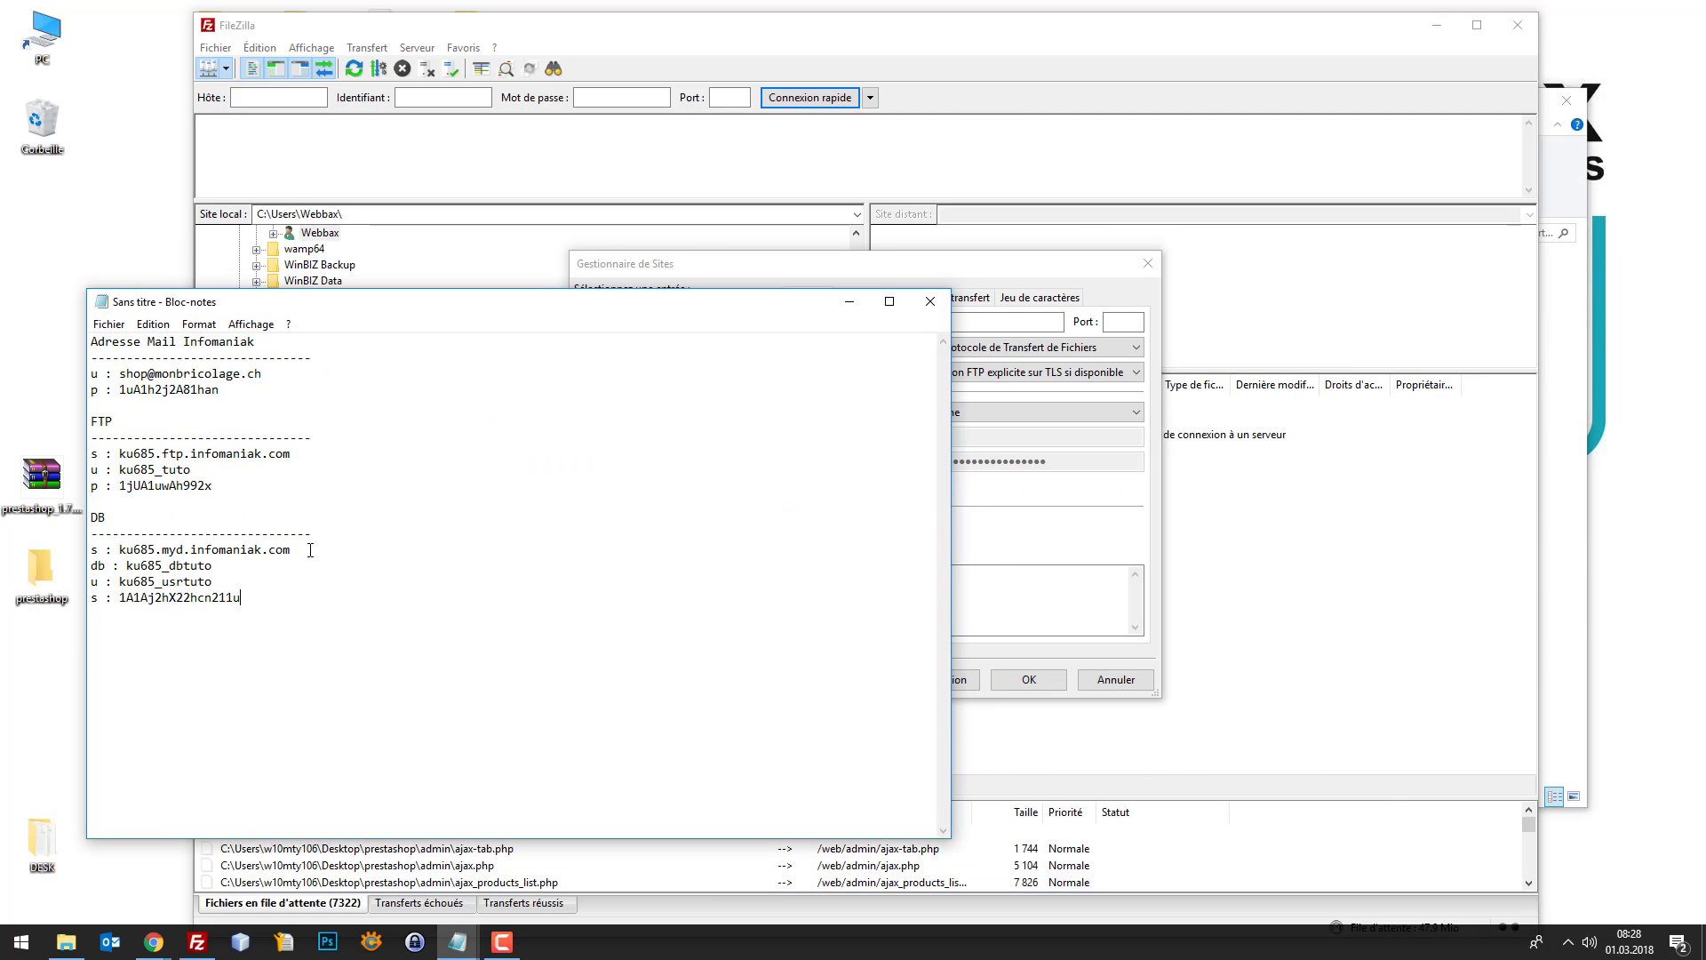
pyautogui.moveTo(310, 550); pyautogui.dragTo(120, 549)
pyautogui.click(261, 430)
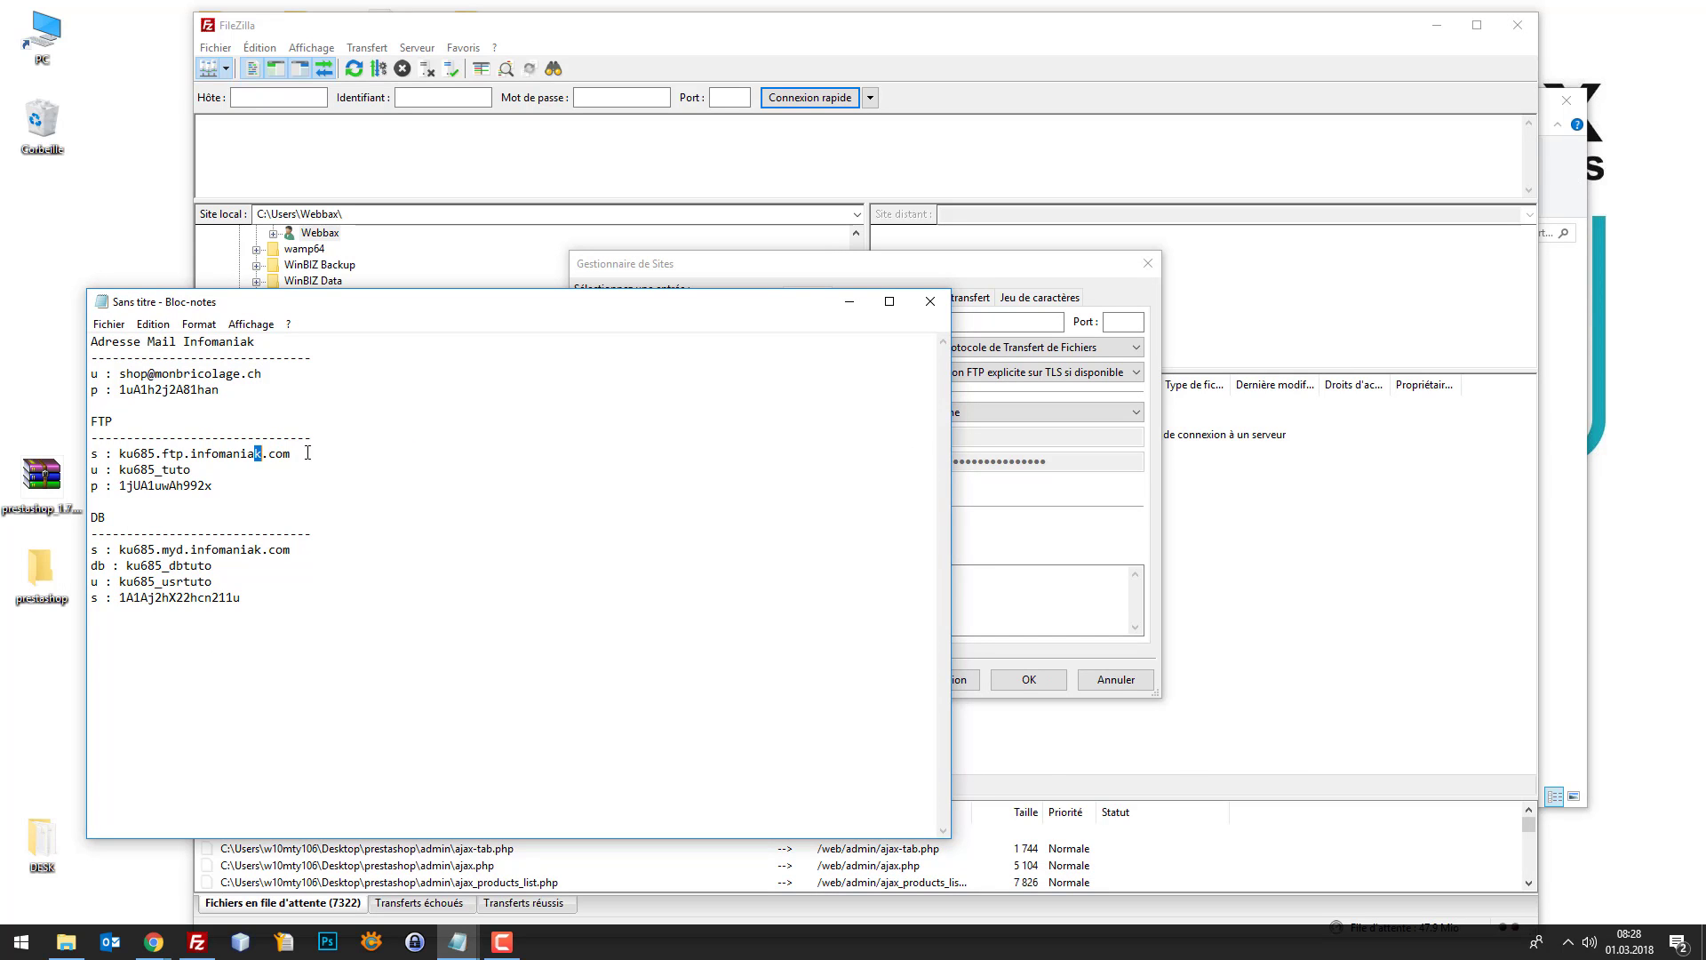
pyautogui.moveTo(291, 454); pyautogui.dragTo(143, 454)
pyautogui.hotkey('ctrl', 'c')
pyautogui.click(987, 322)
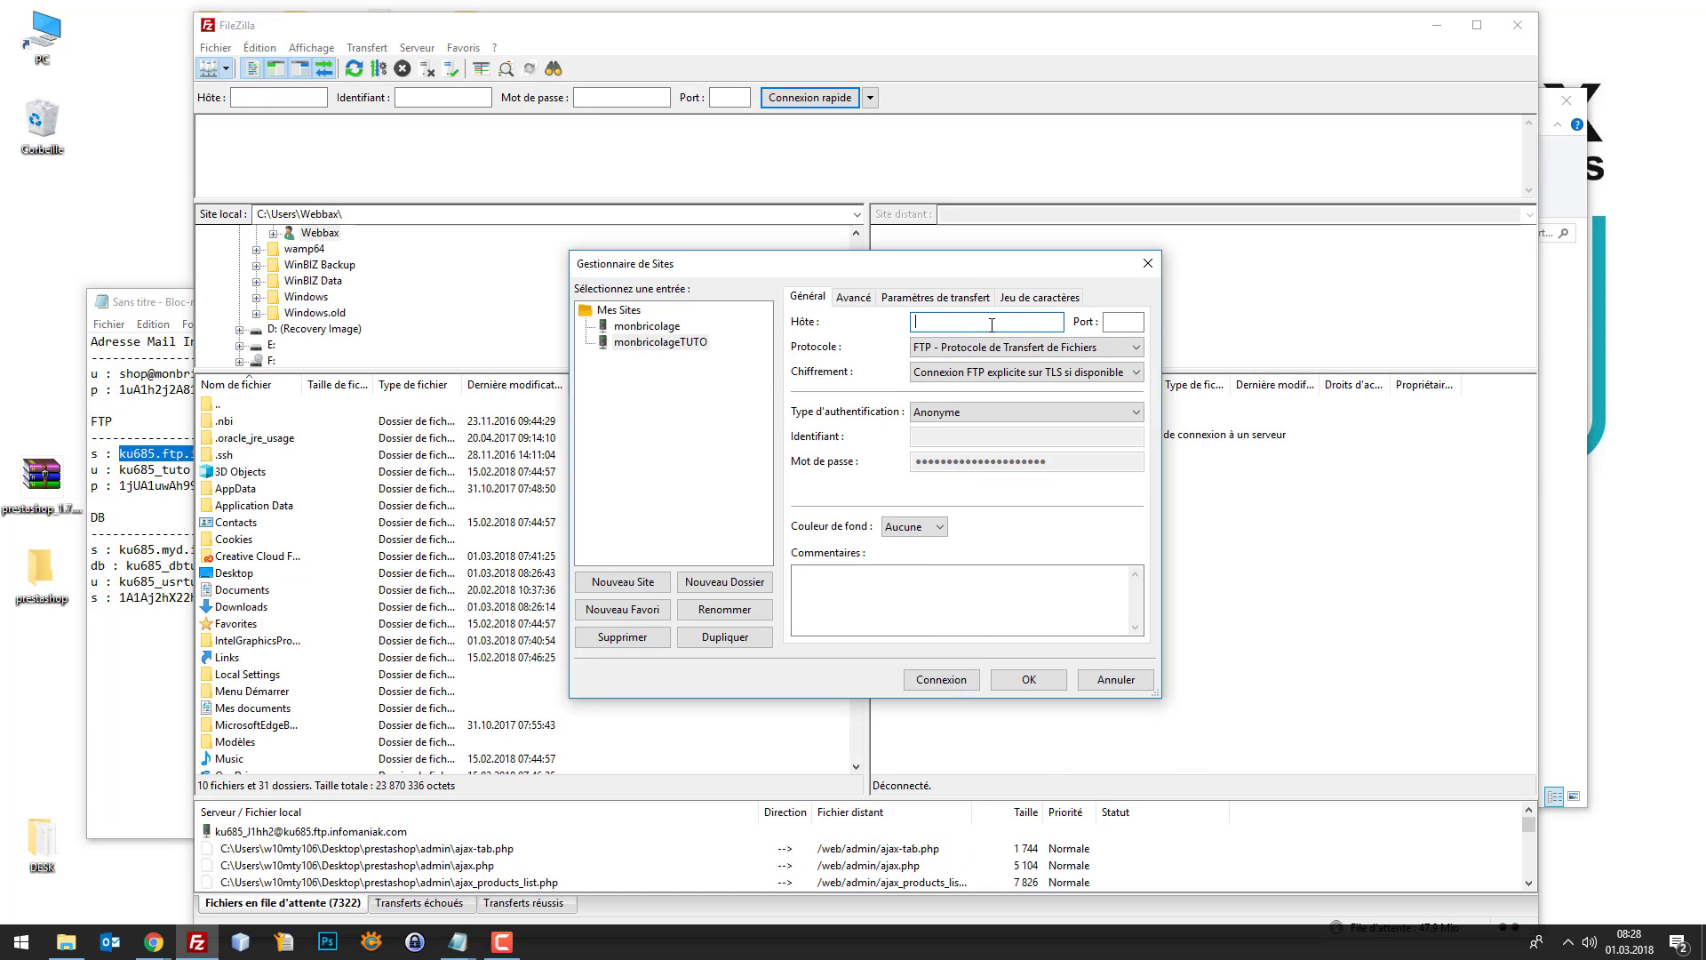
pyautogui.hotkey('ctrl', 'v')
pyautogui.click(944, 413)
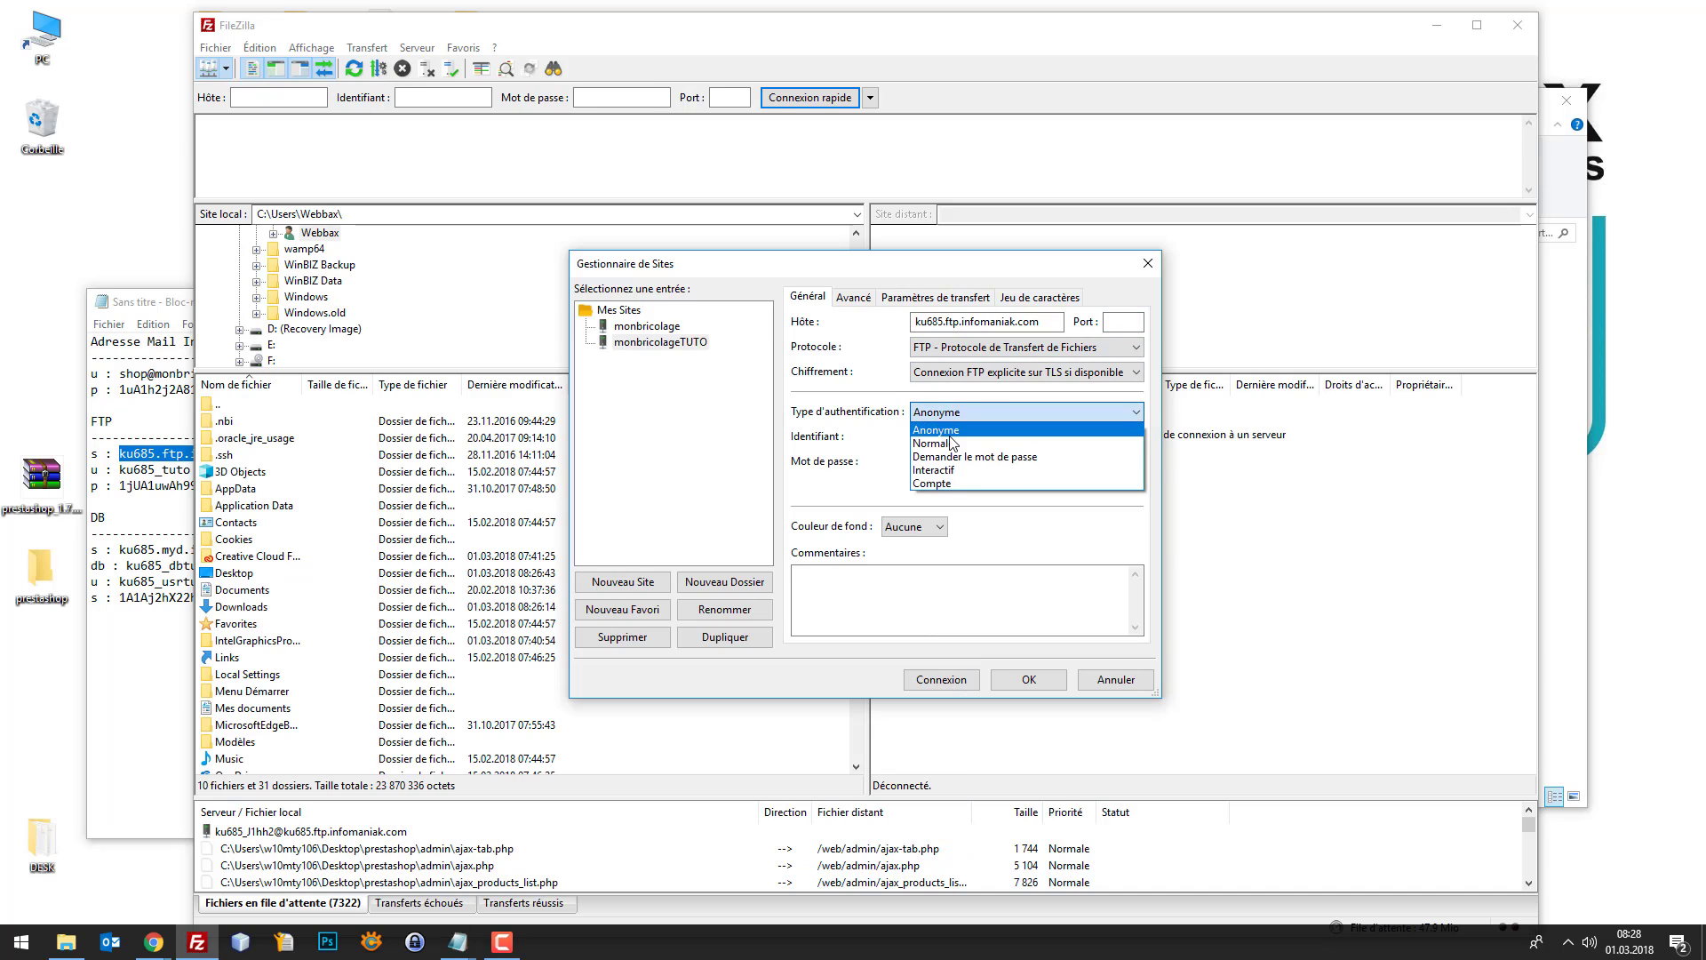
pyautogui.click(943, 433)
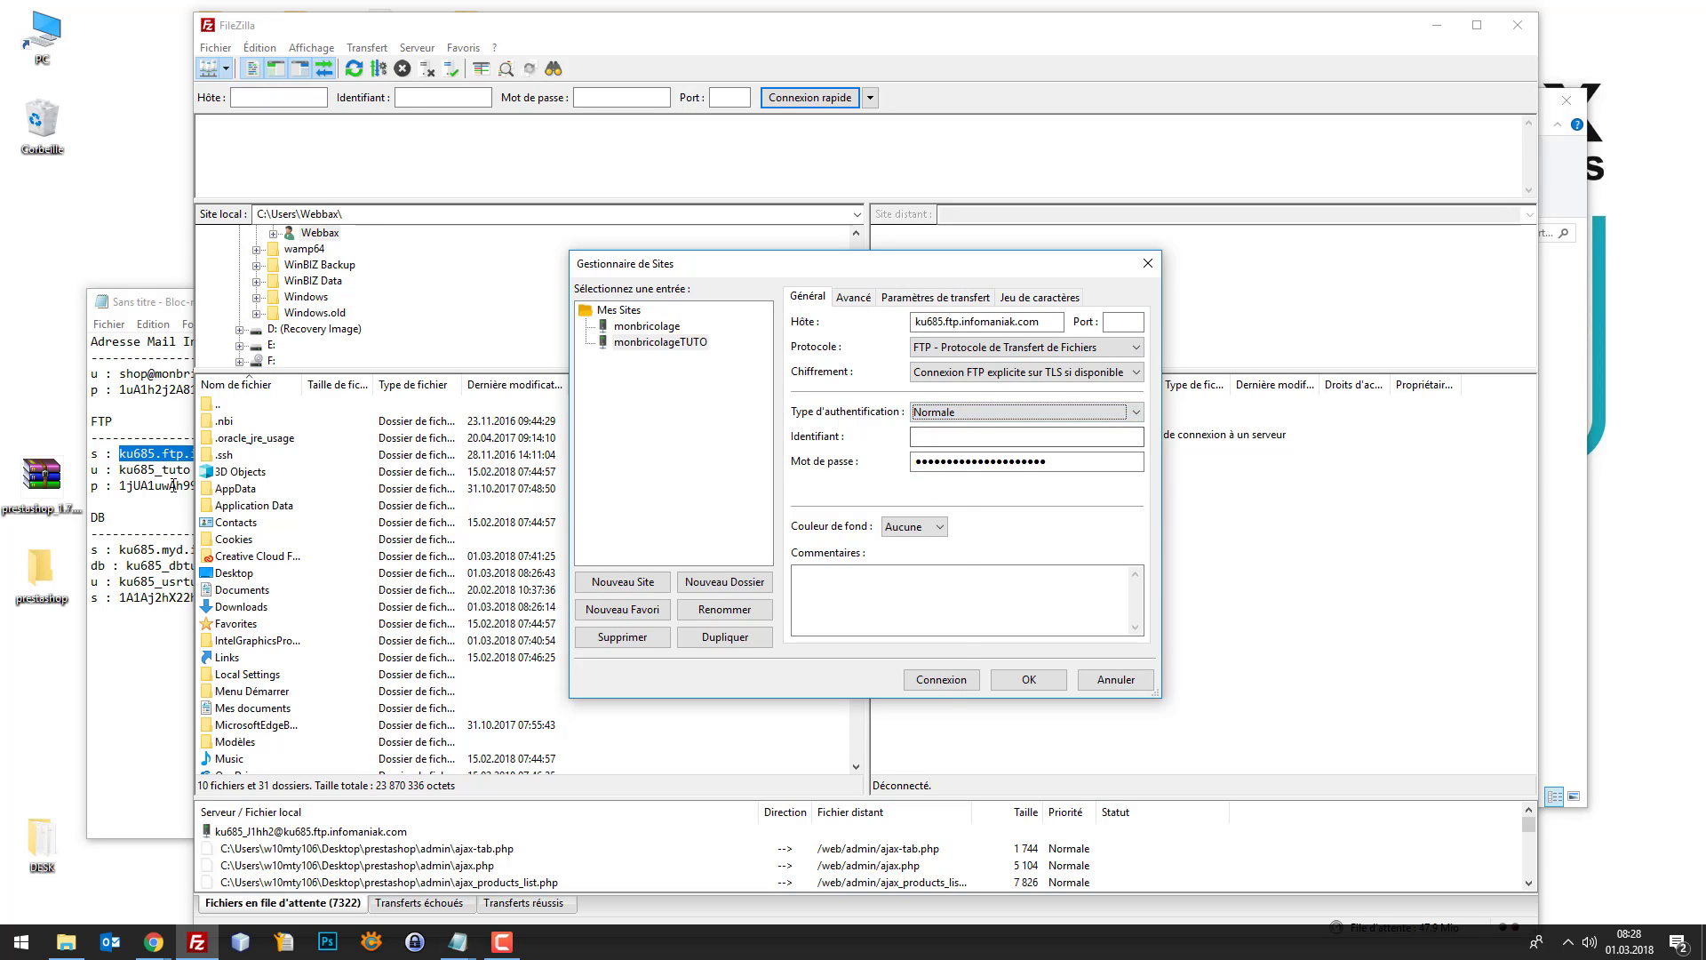
# - Paste the FTP username and password from the notes, then connect
pyautogui.moveTo(176, 469); pyautogui.dragTo(124, 471)
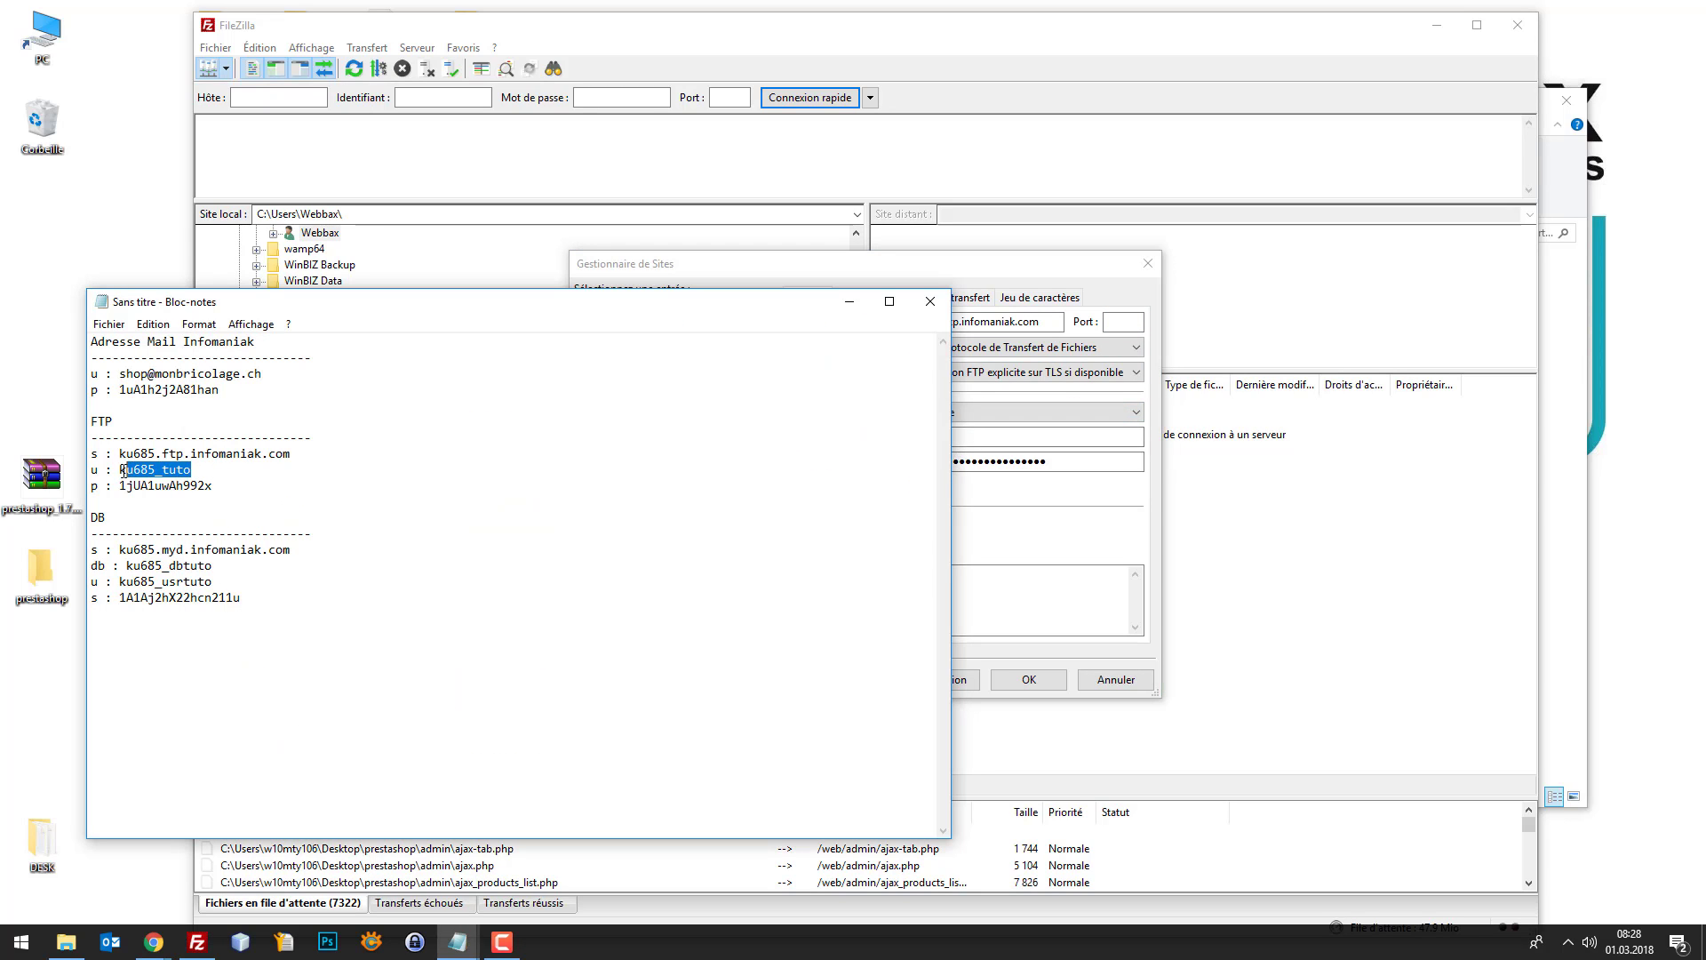
pyautogui.click(1009, 439)
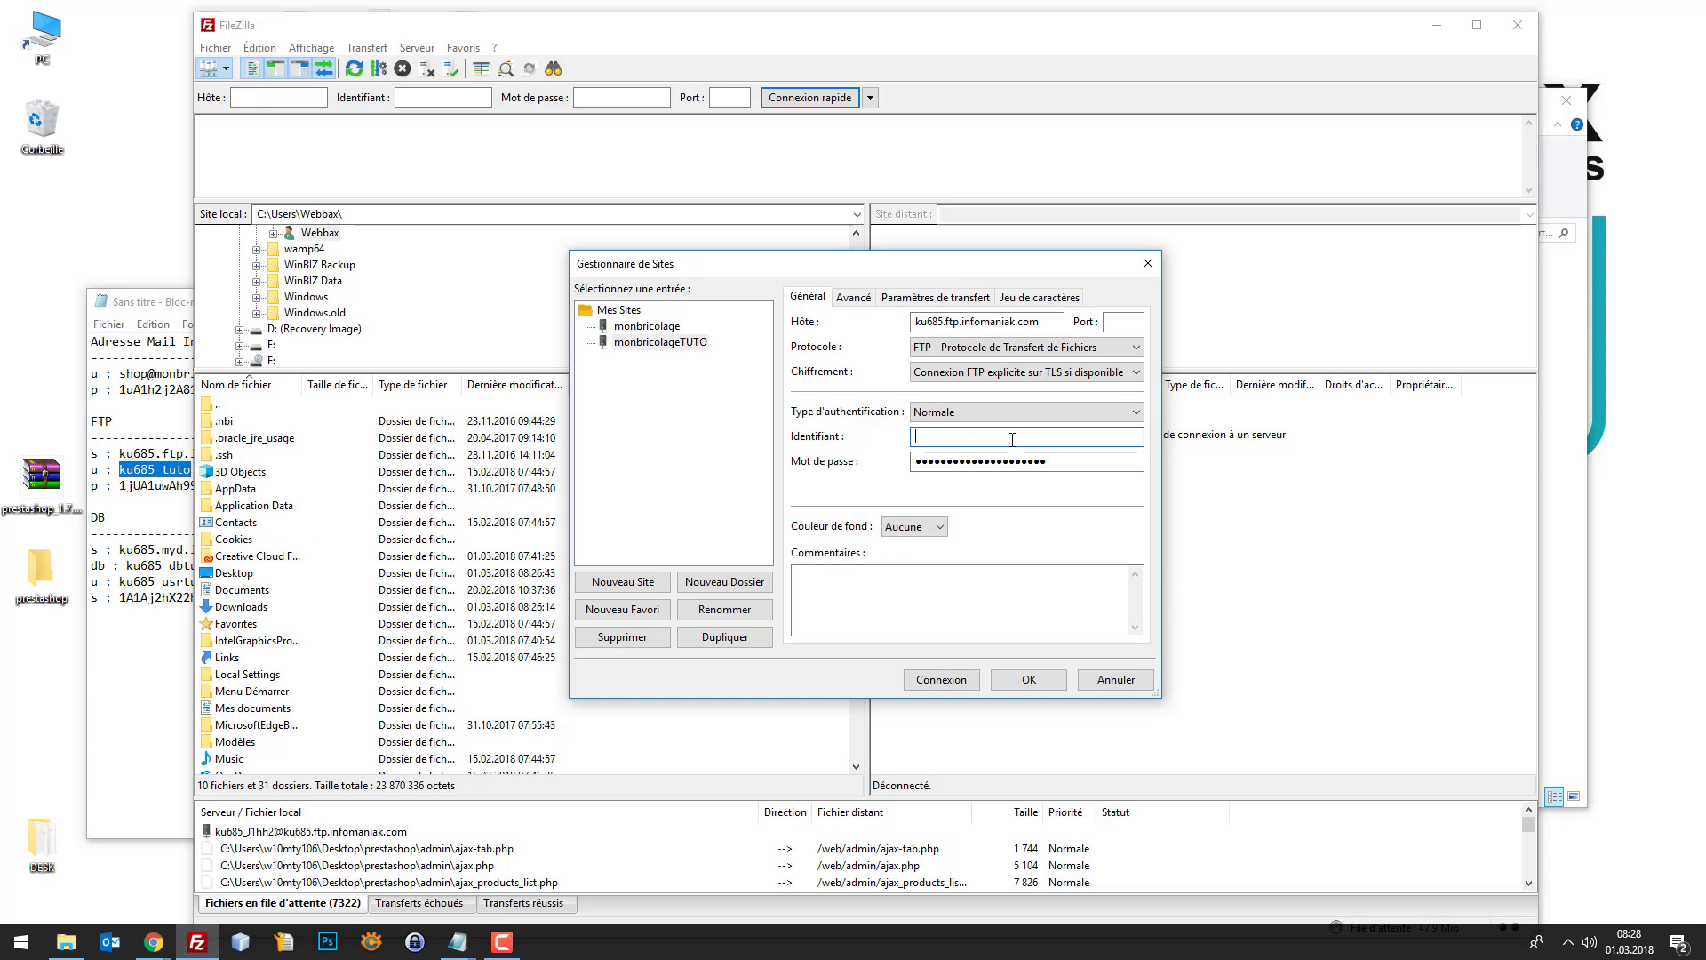
pyautogui.write('ku685_tuto')
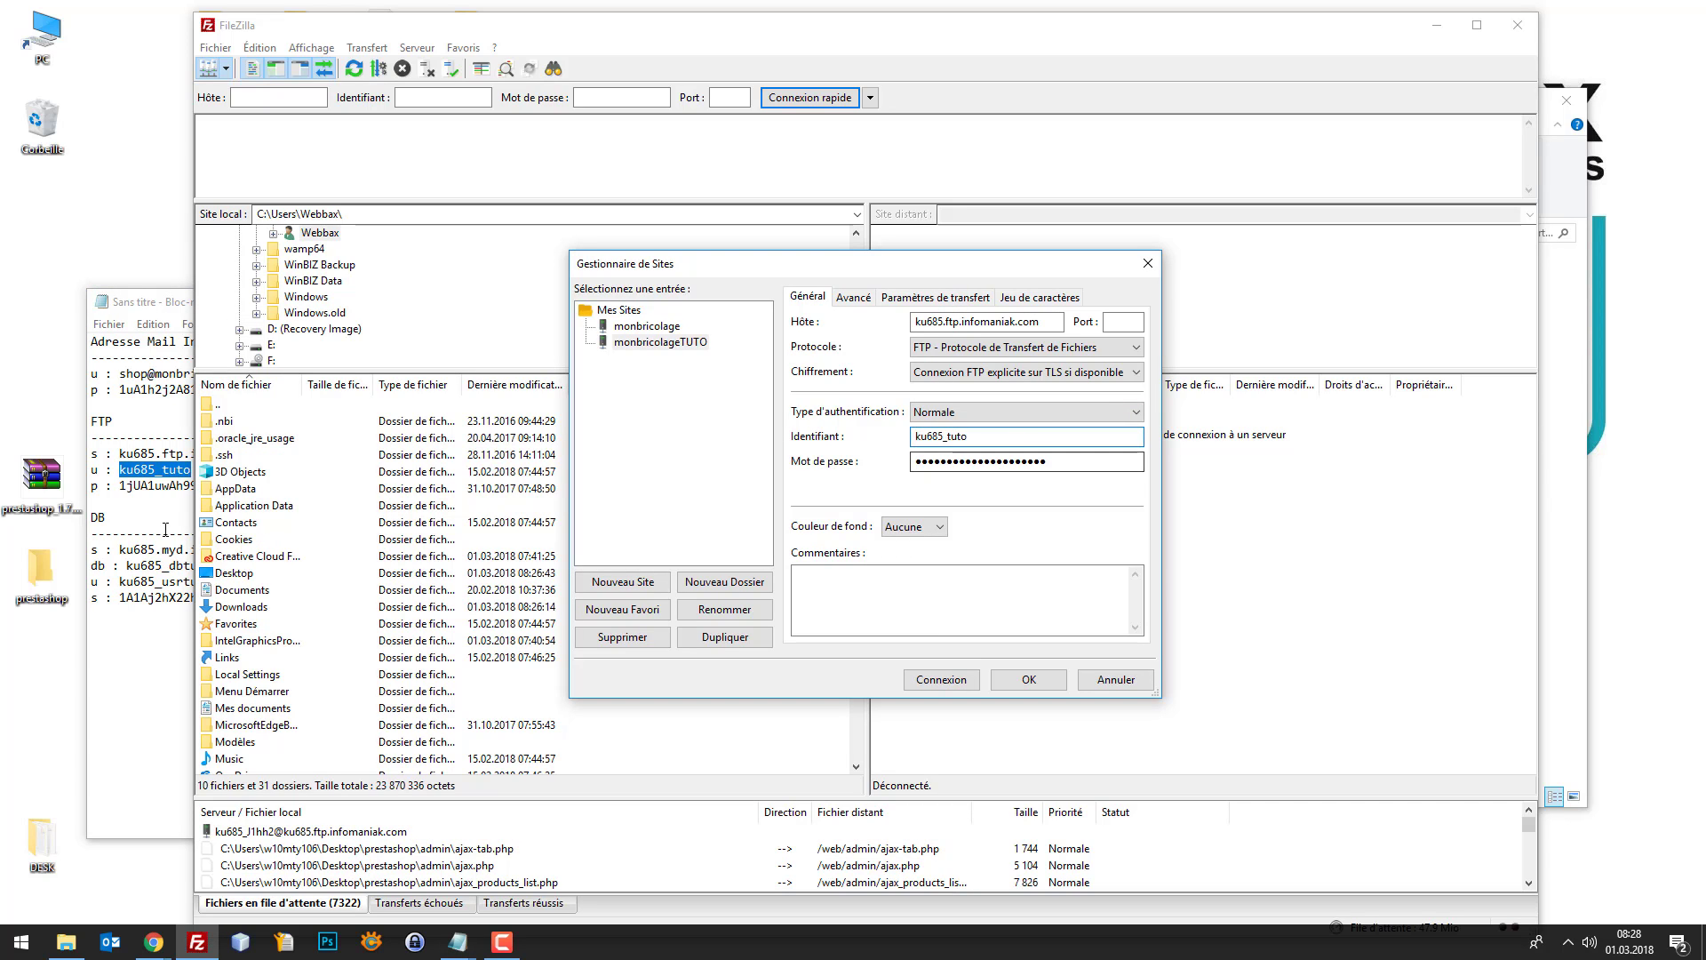
pyautogui.doubleClick(137, 487)
pyautogui.doubleClick(1078, 460)
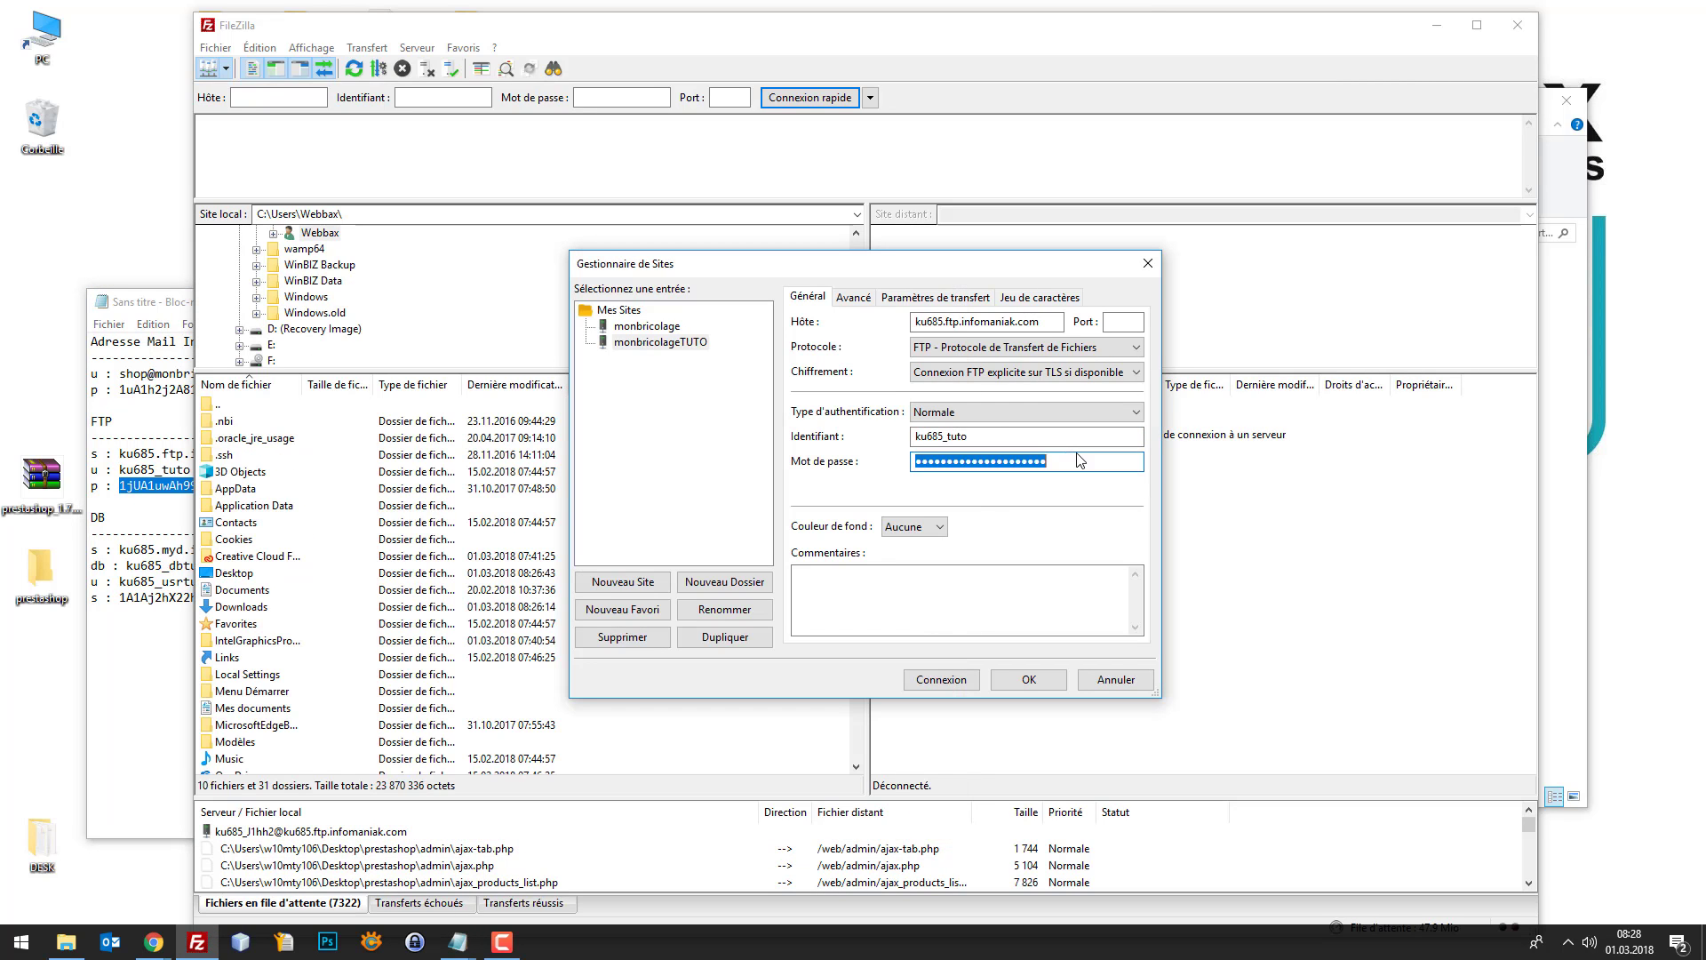
pyautogui.hotkey('ctrl', 'v')
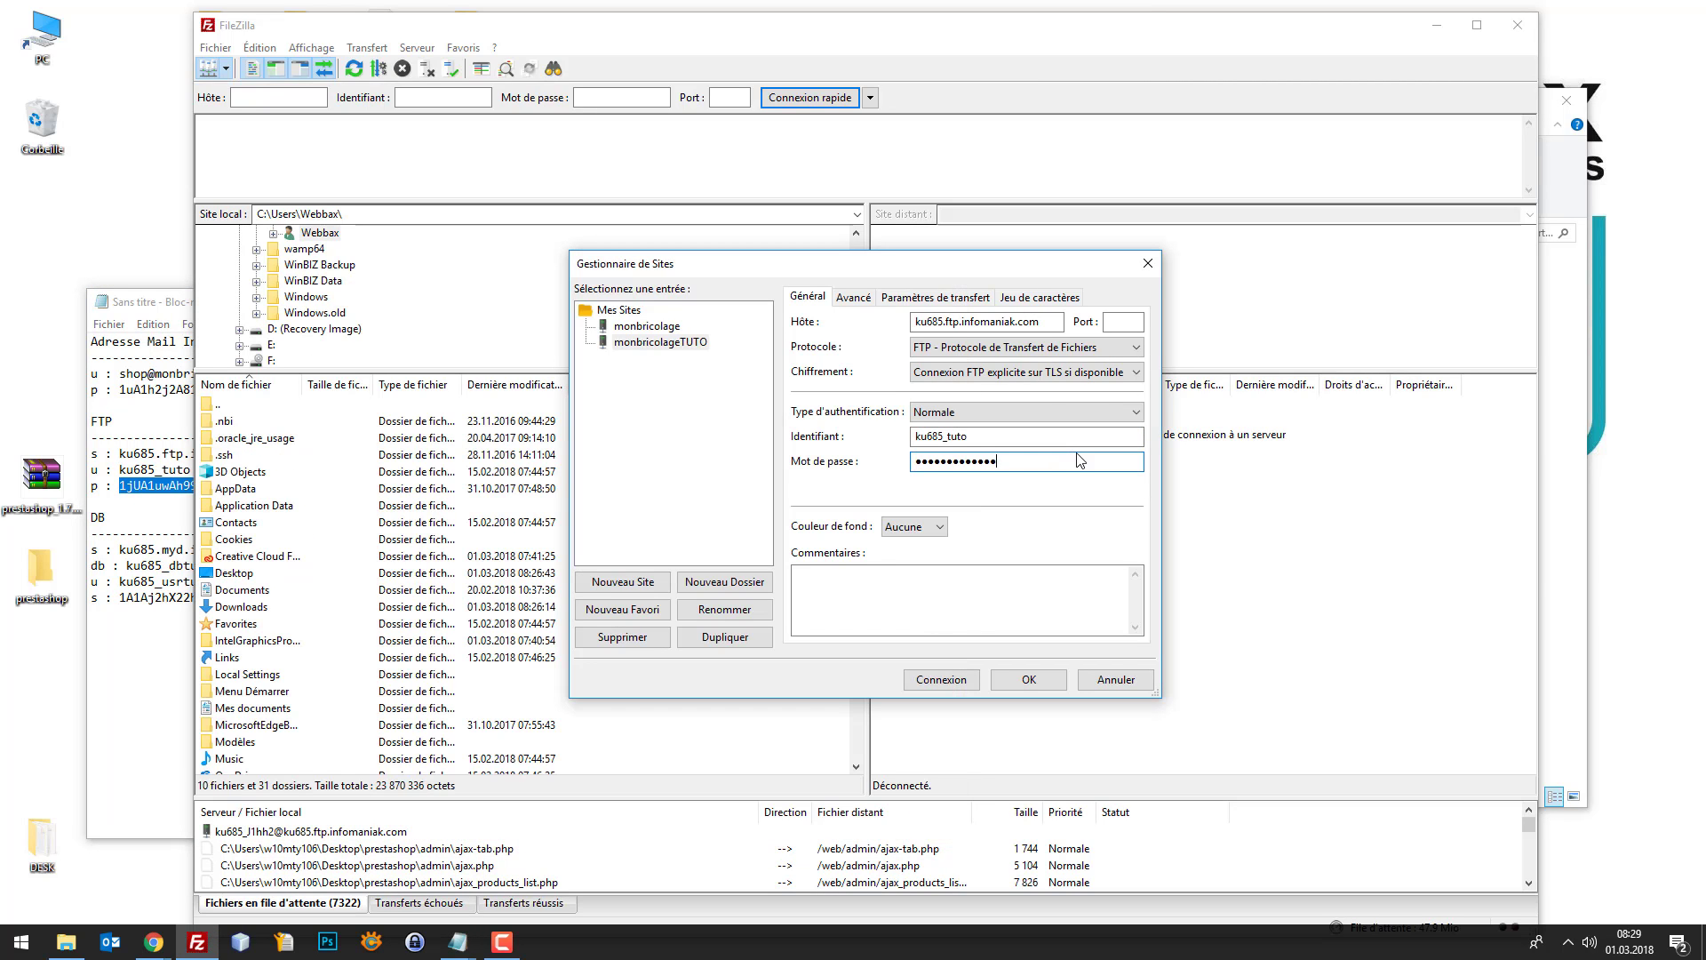
pyautogui.press('Return')
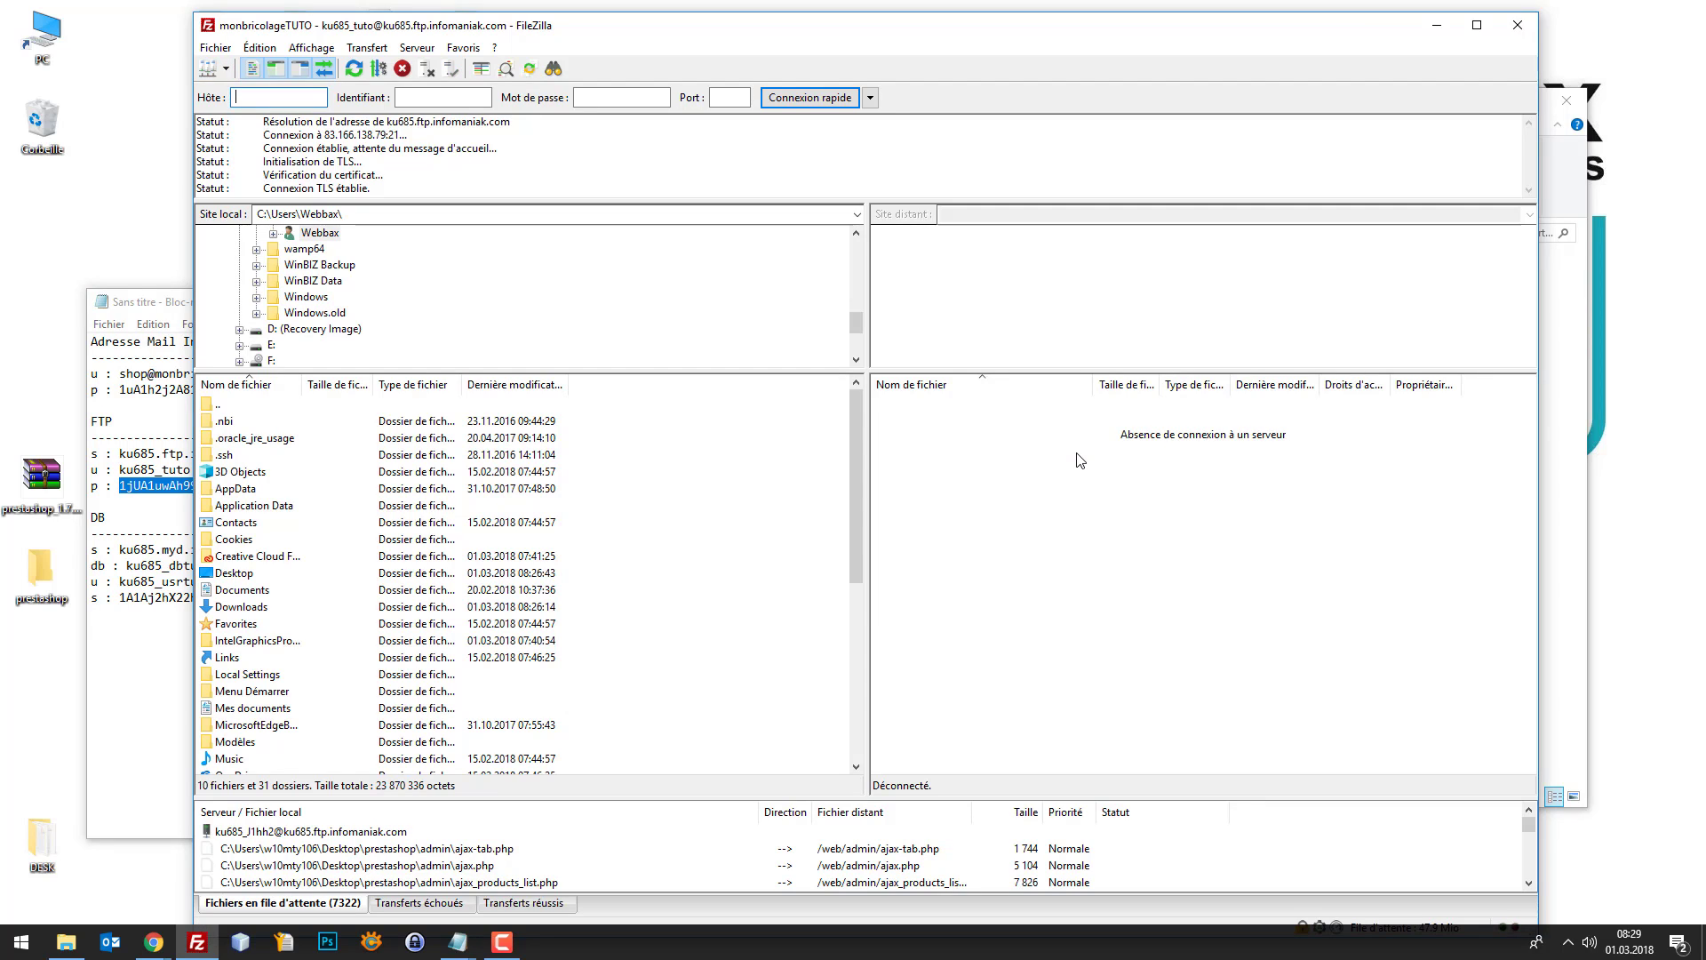
# - Open monbricolageTUTO in a new FileZilla tab and look inside the web folder
pyautogui.click(226, 69)
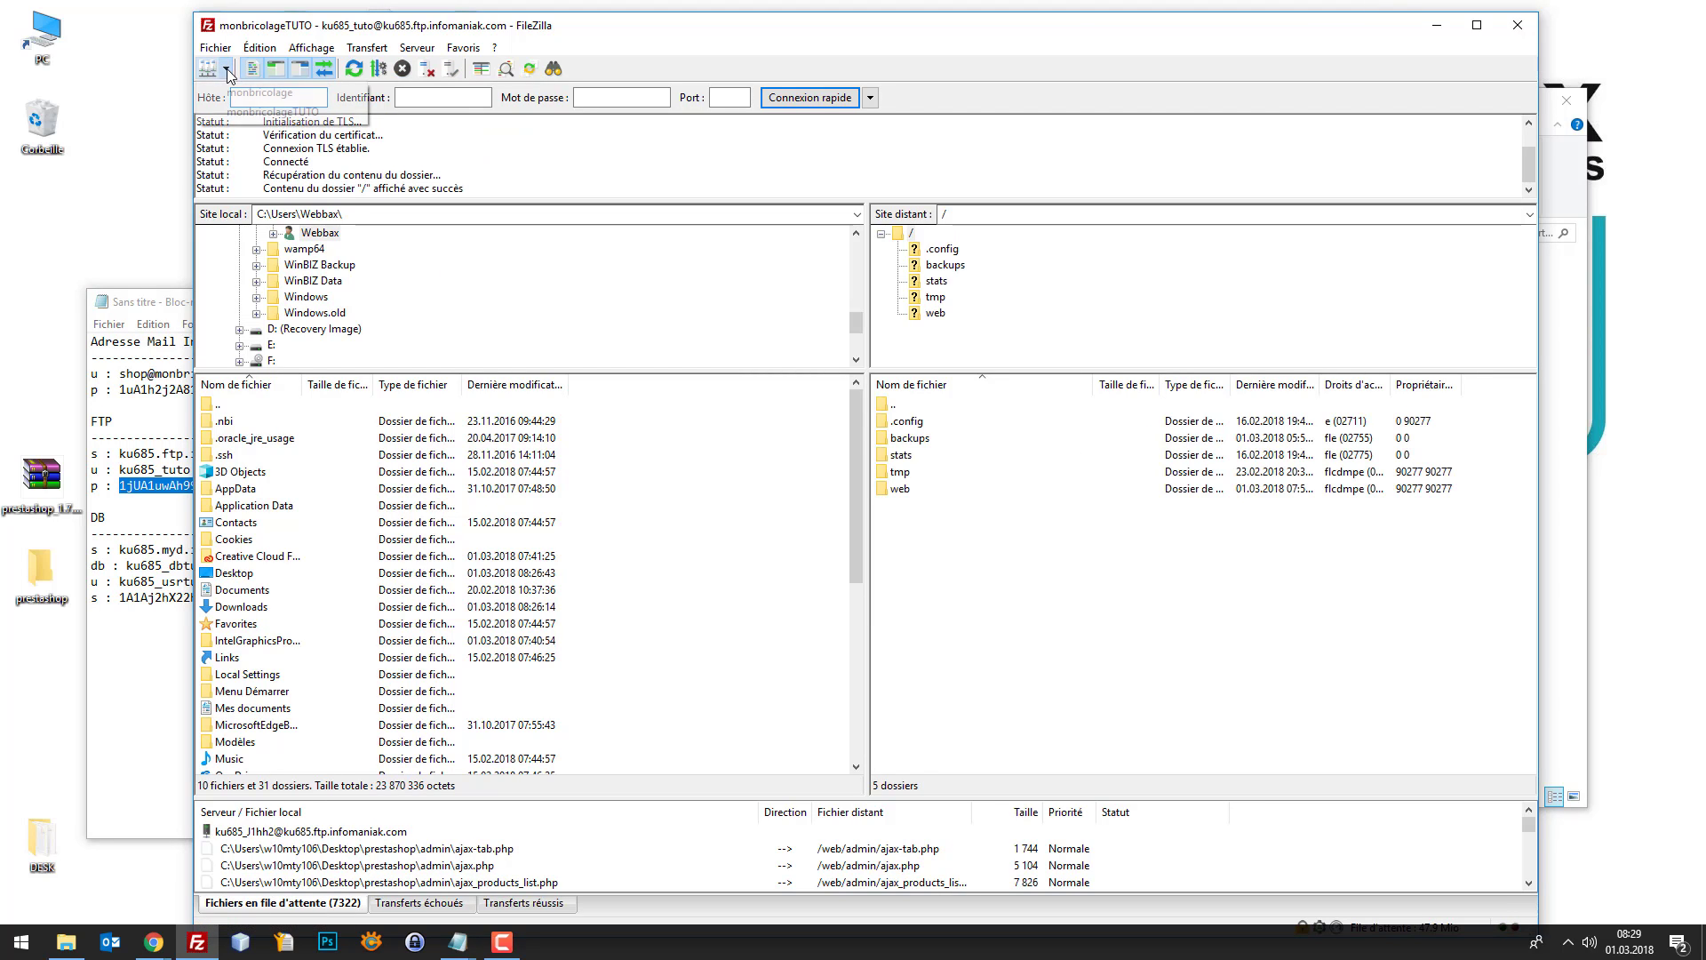
pyautogui.click(256, 113)
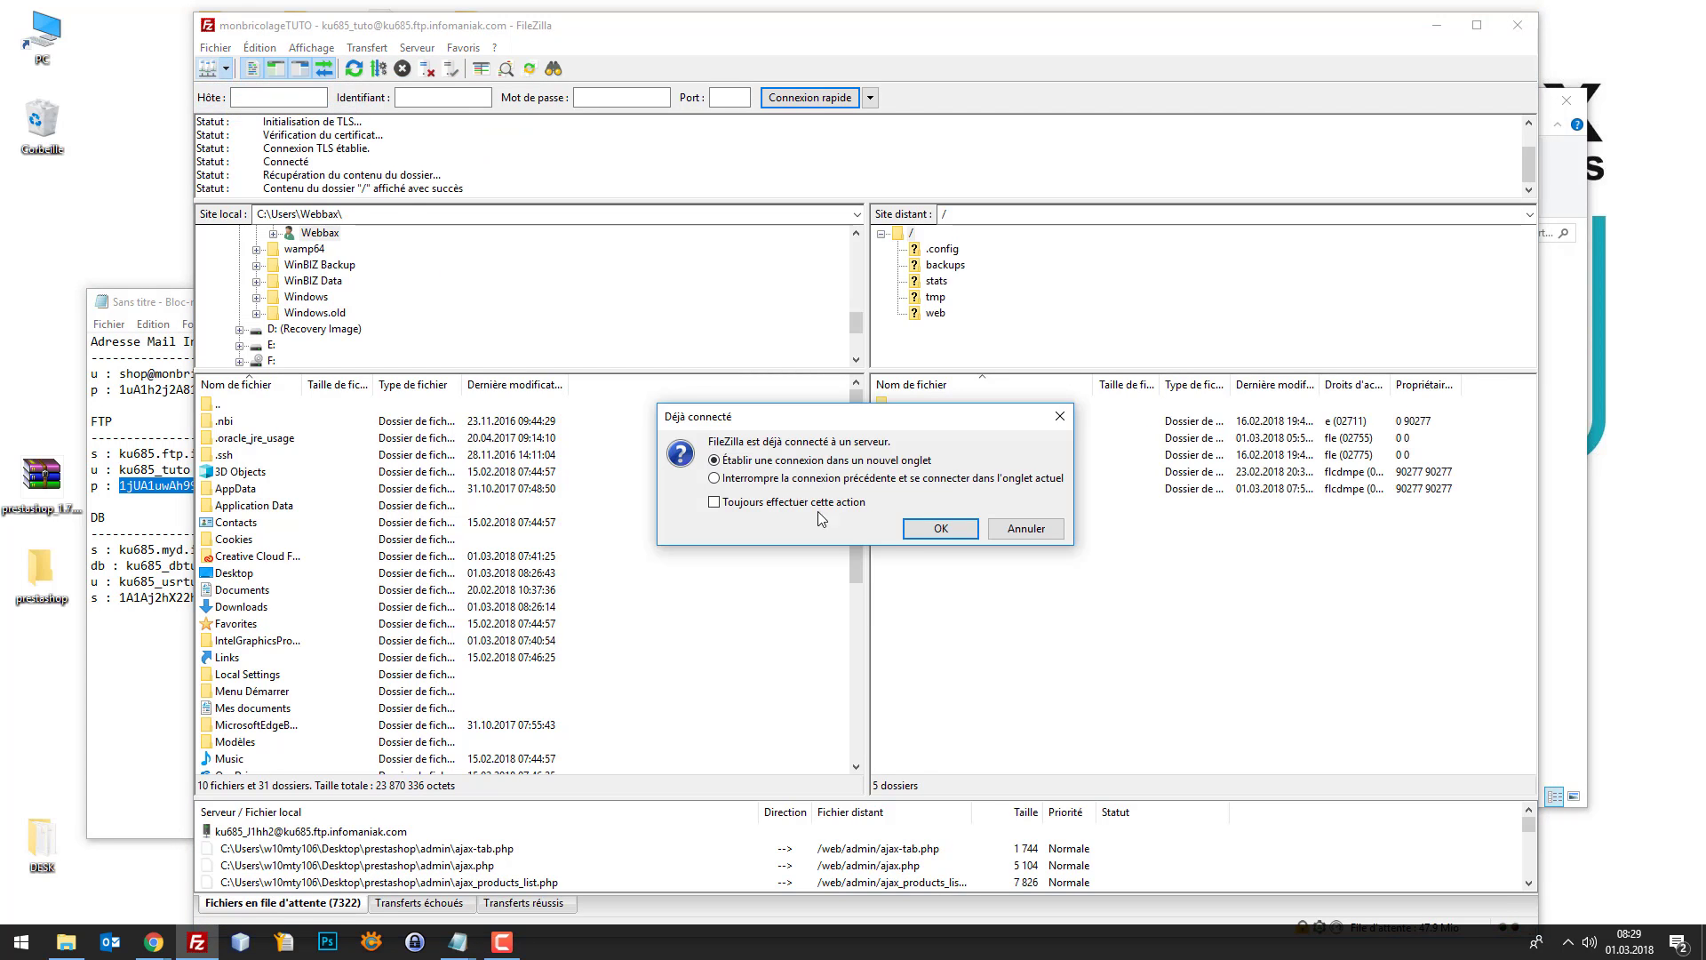
pyautogui.click(938, 531)
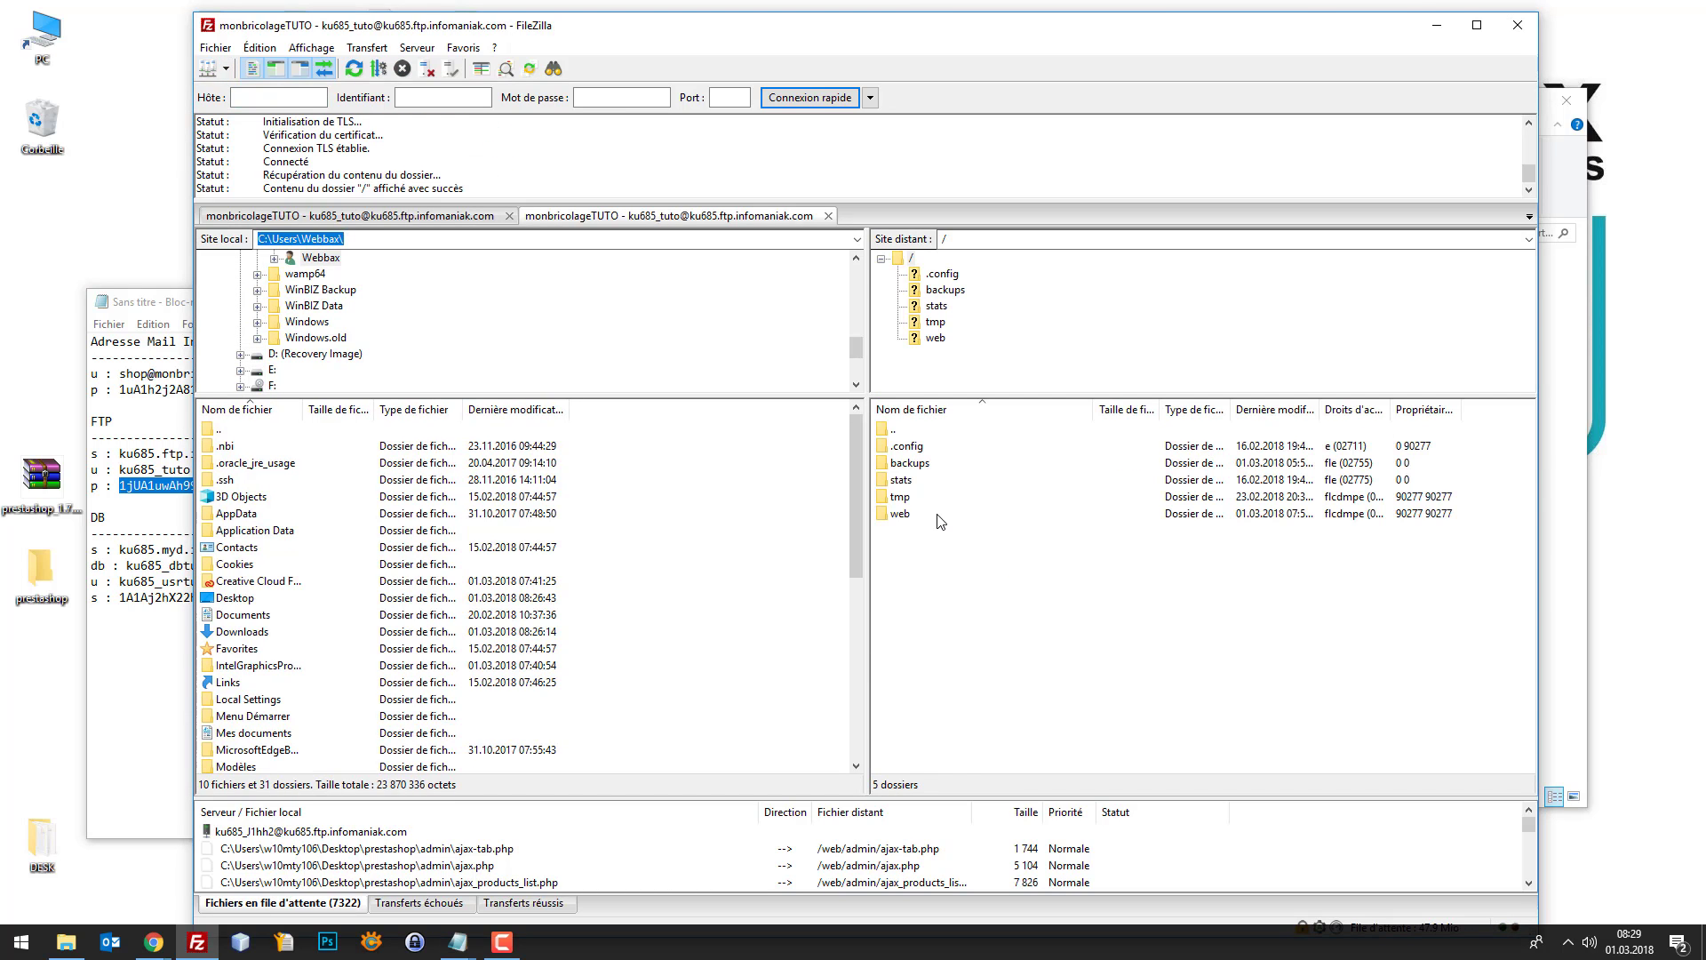
pyautogui.click(938, 515)
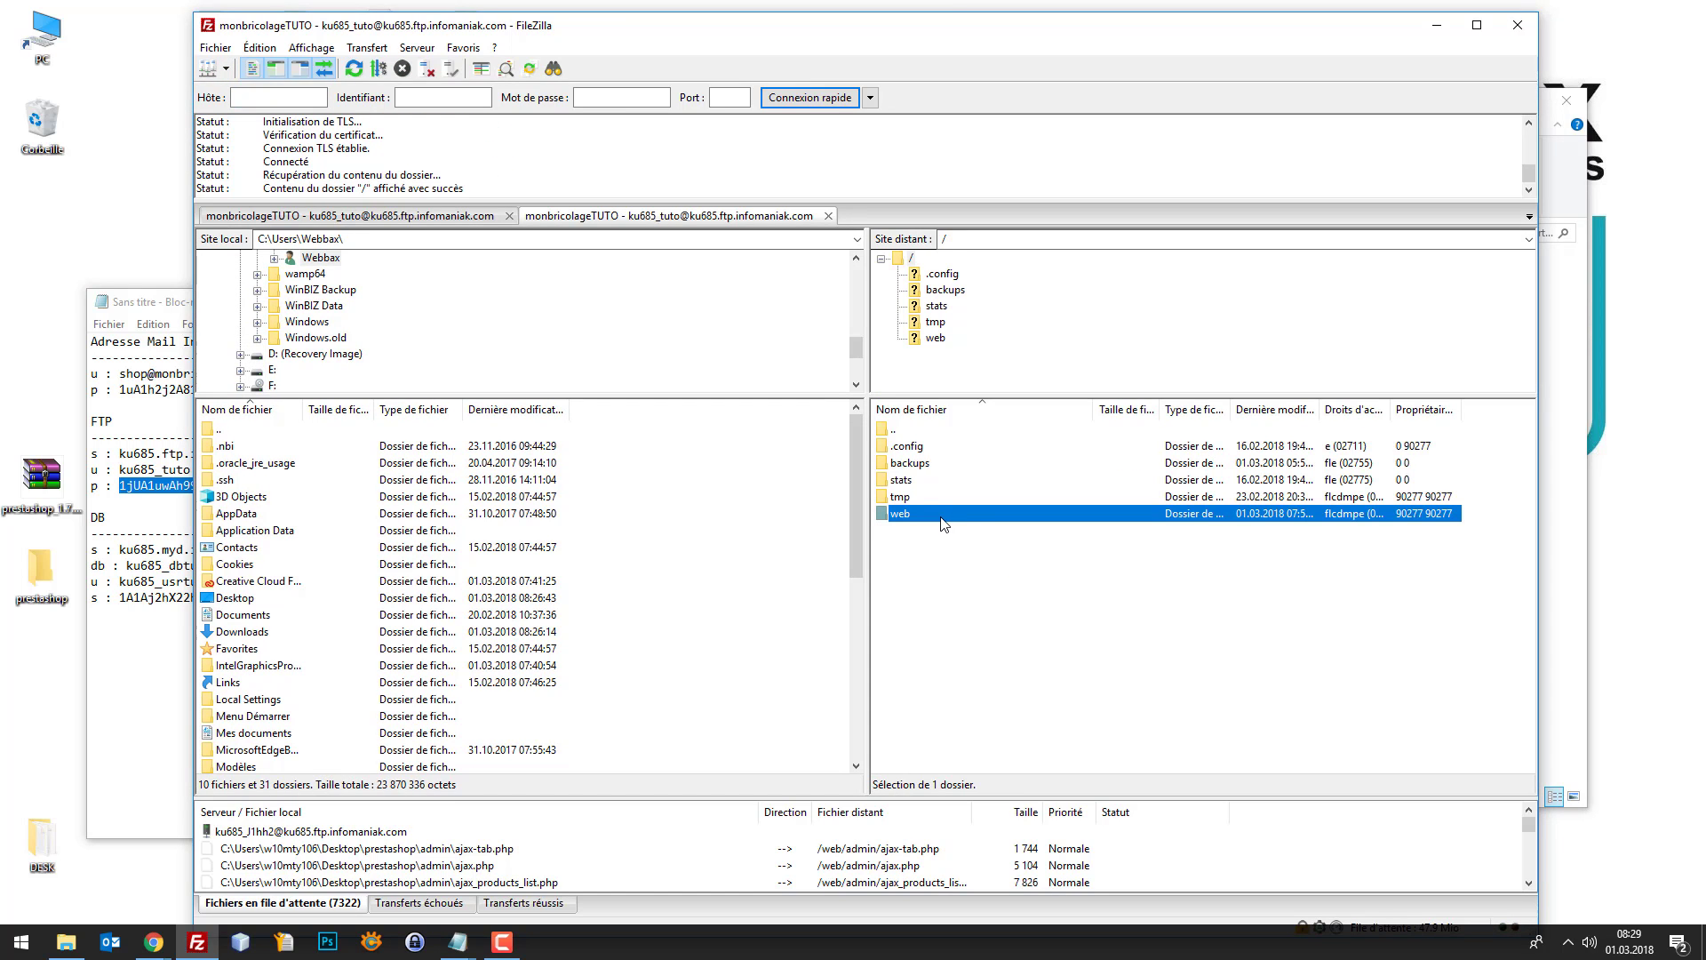
pyautogui.click(975, 567)
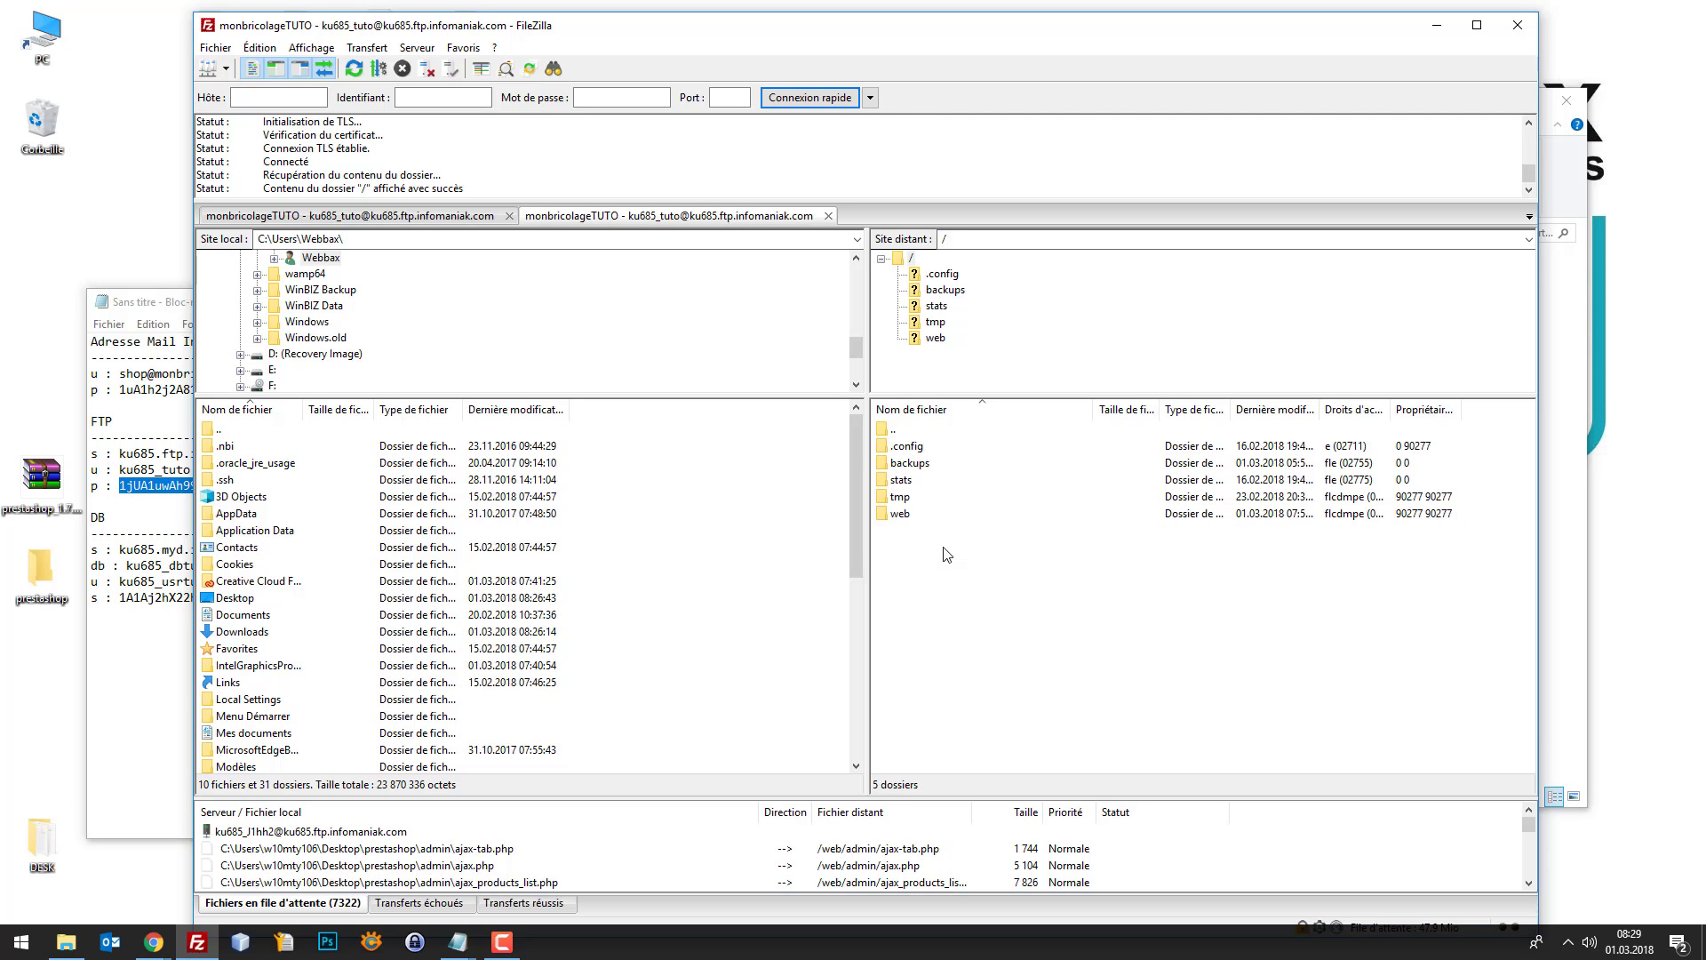
pyautogui.click(930, 521)
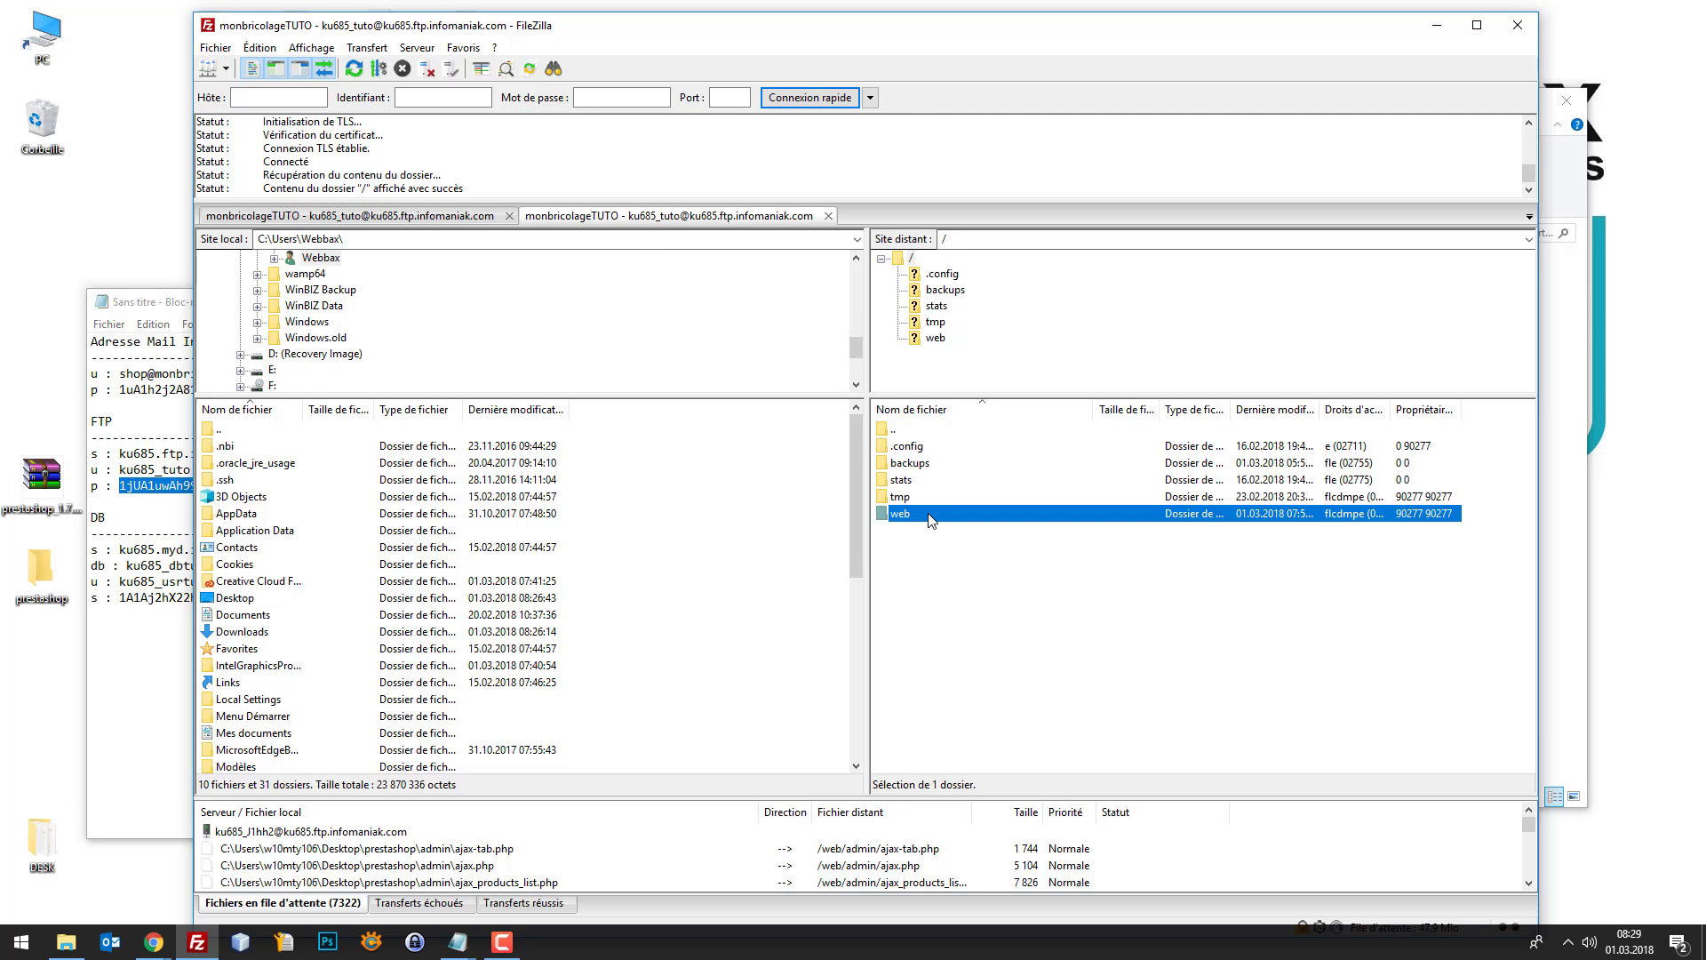
pyautogui.doubleClick(930, 517)
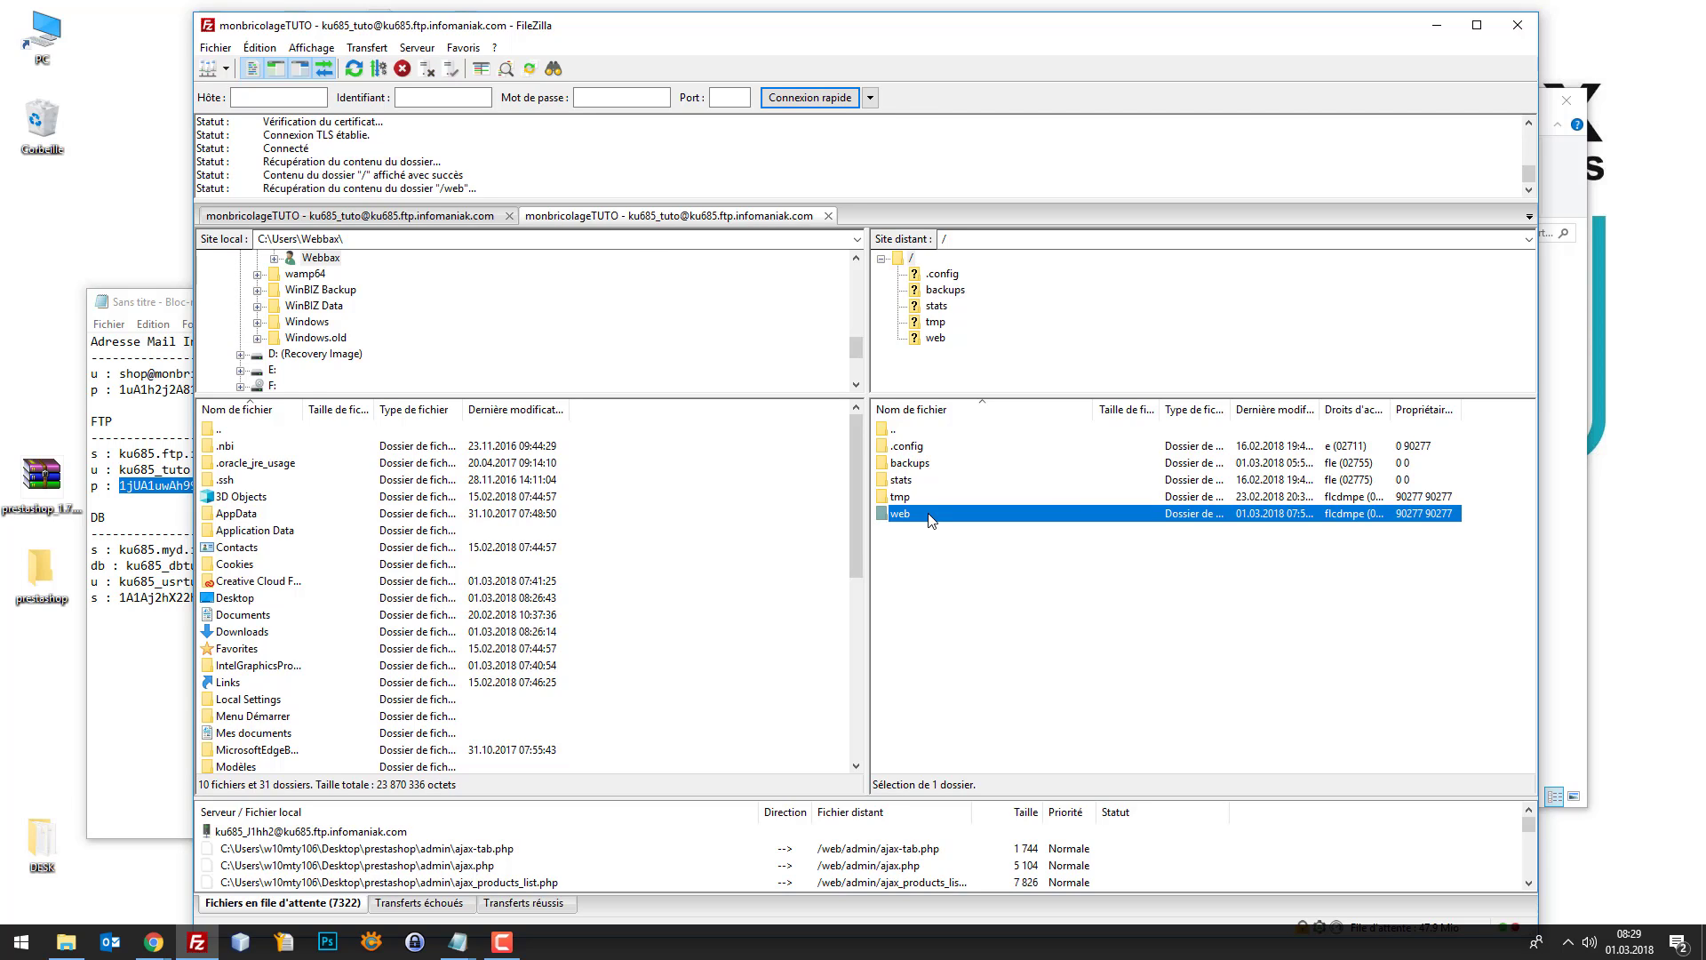
pyautogui.click(918, 430)
pyautogui.doubleClick(918, 432)
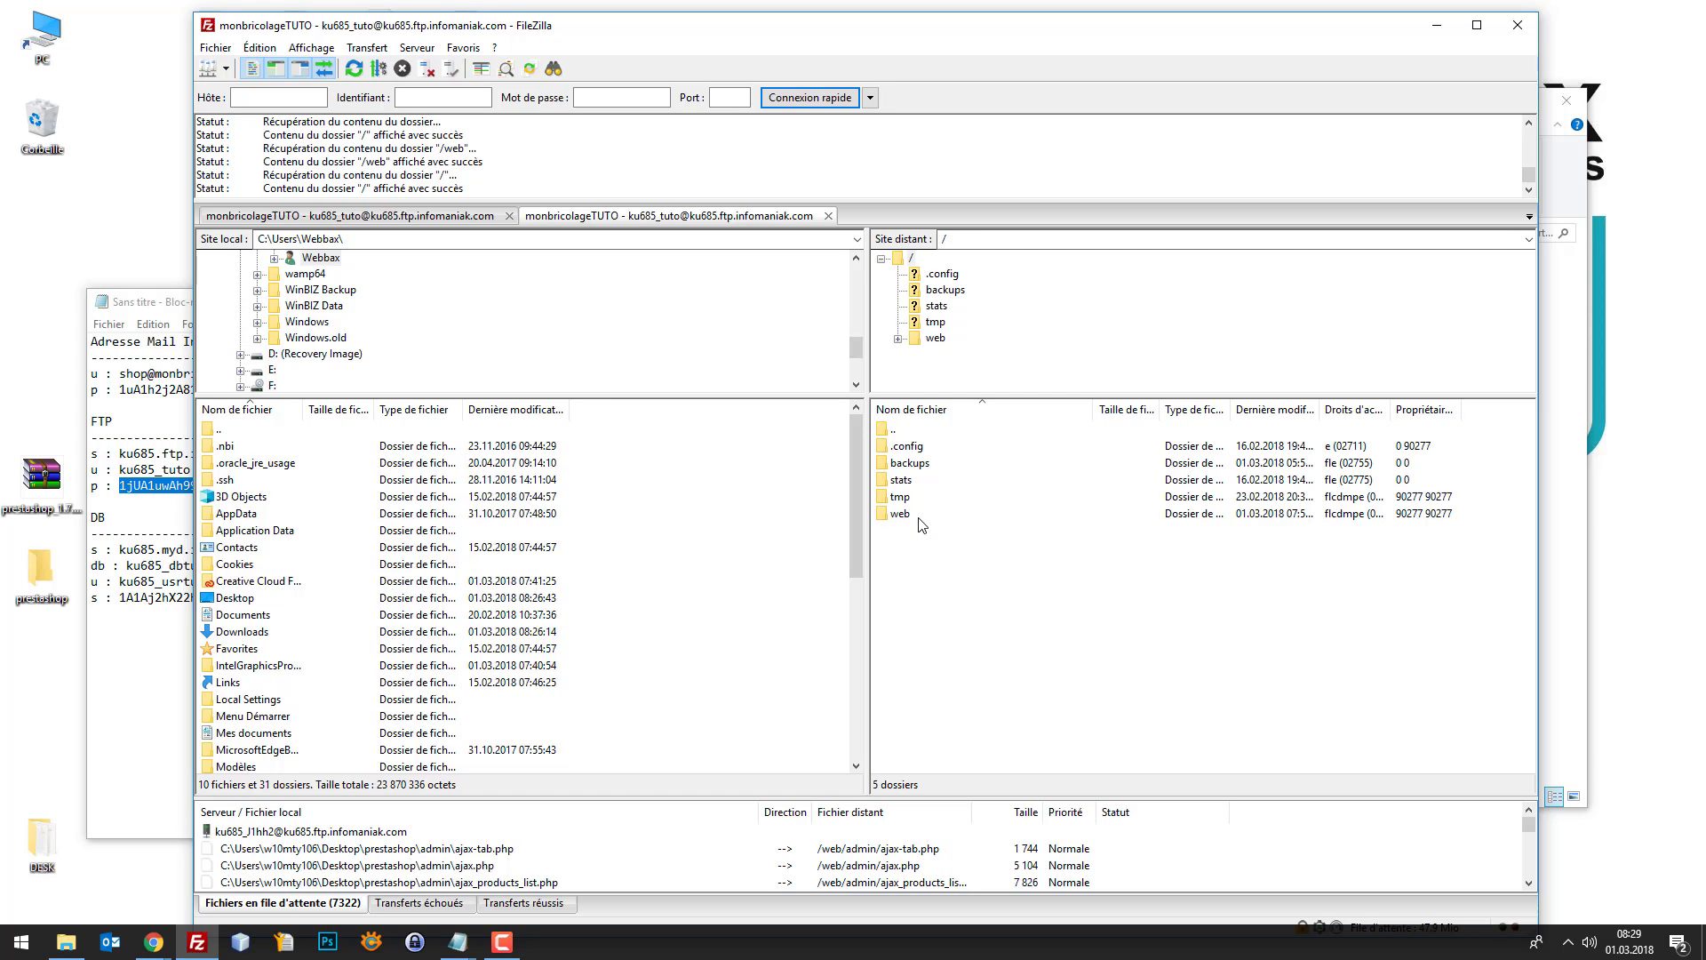
# - Look inside the backups and stats folders on the server
pyautogui.click(910, 518)
pyautogui.click(913, 467)
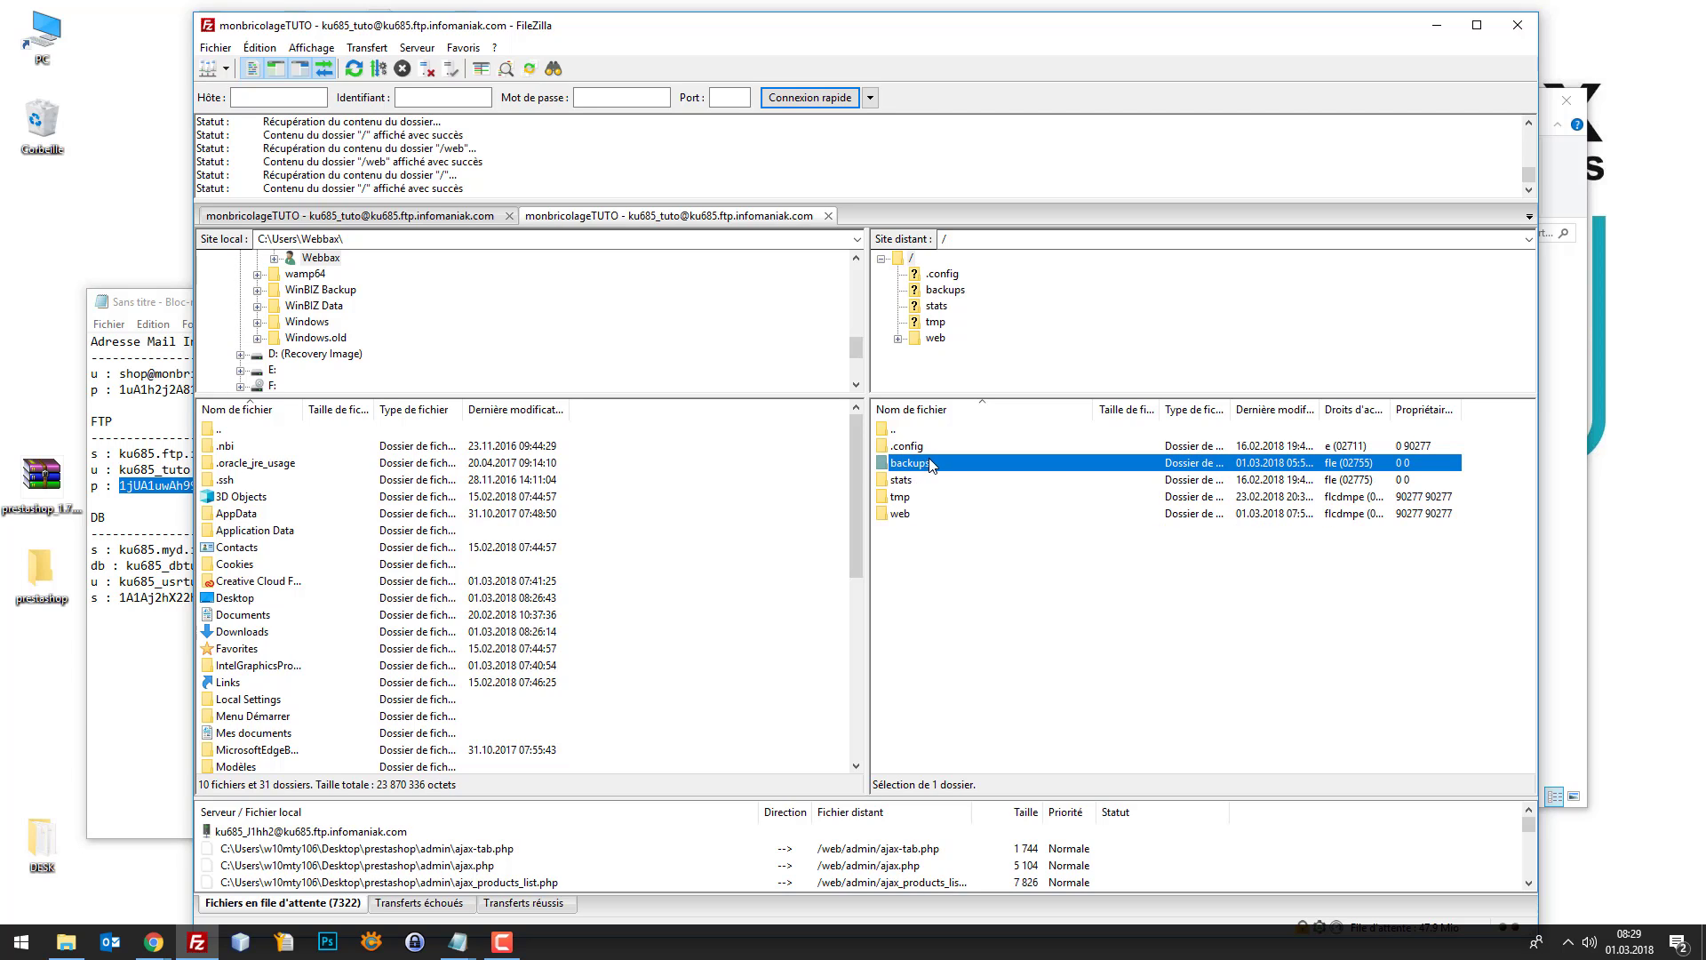
pyautogui.doubleClick(943, 467)
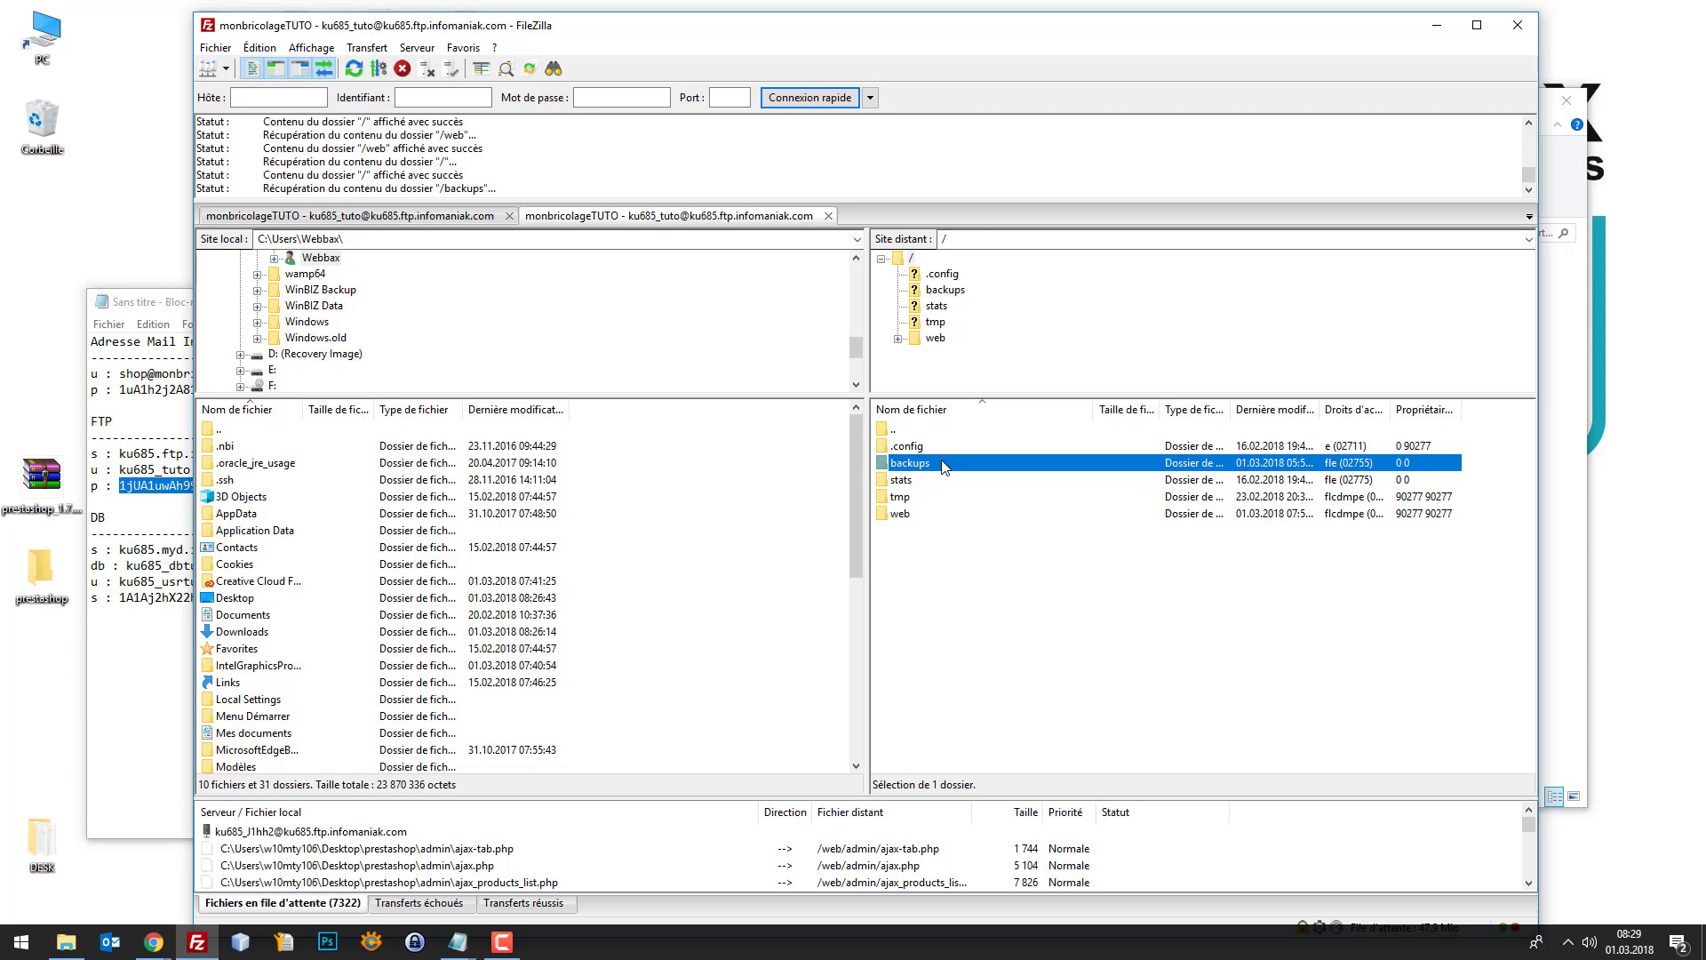
pyautogui.doubleClick(933, 433)
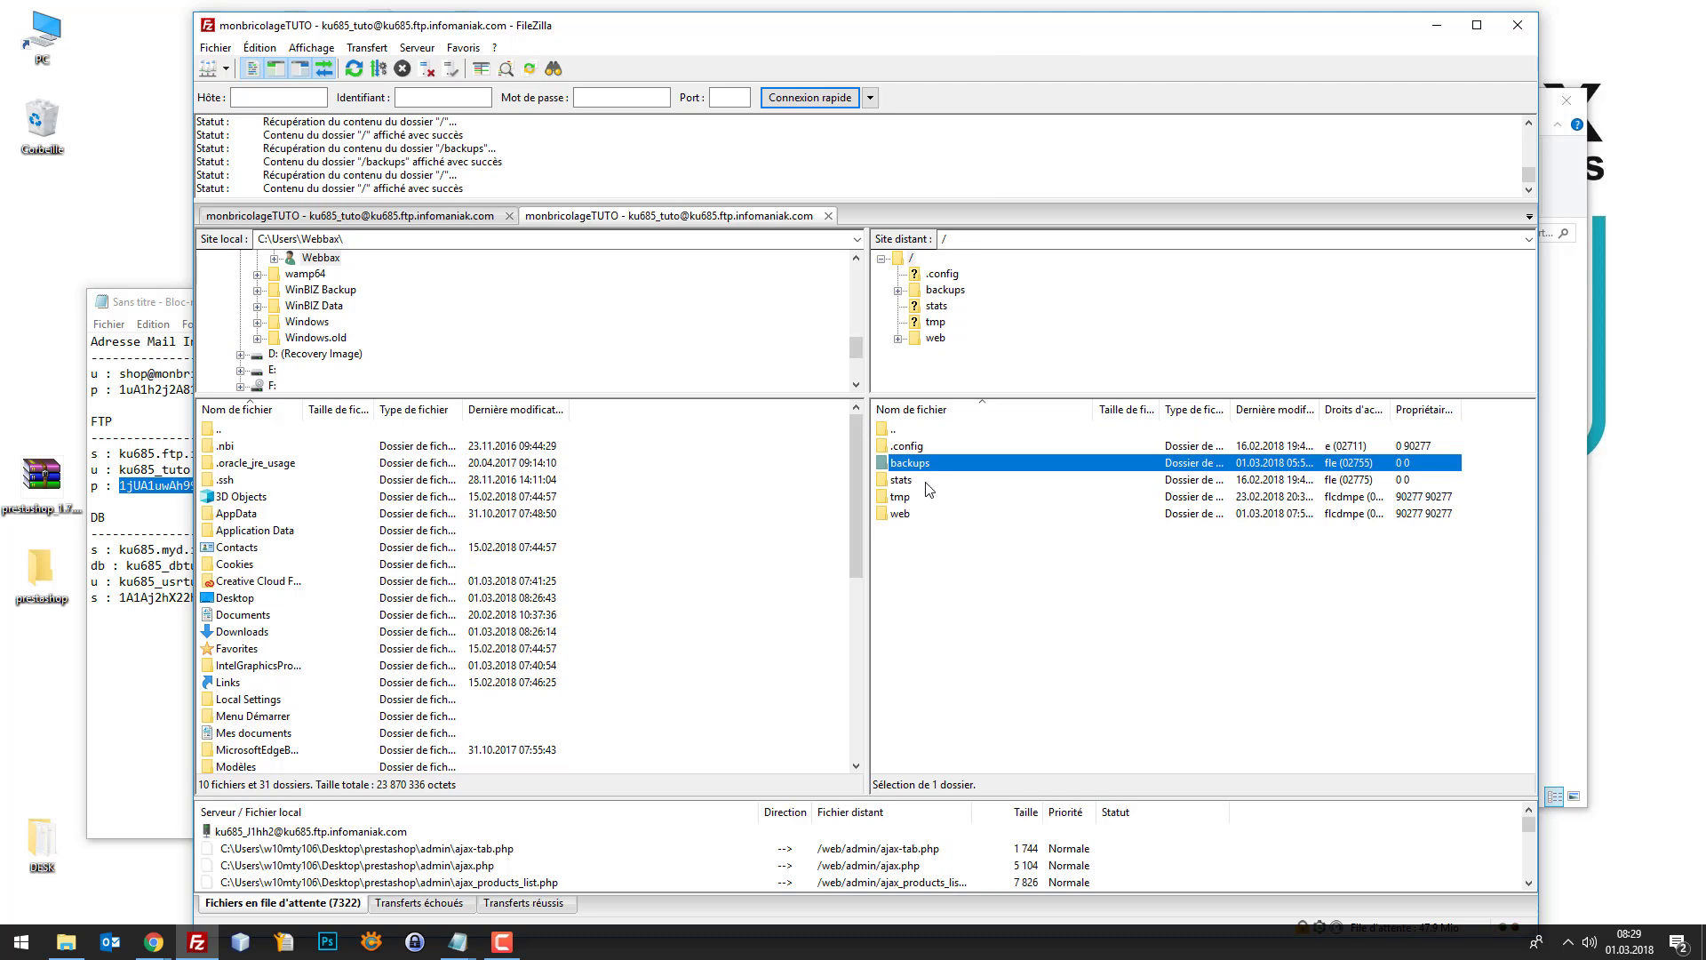
pyautogui.click(928, 484)
pyautogui.doubleClick(926, 485)
pyautogui.doubleClick(929, 433)
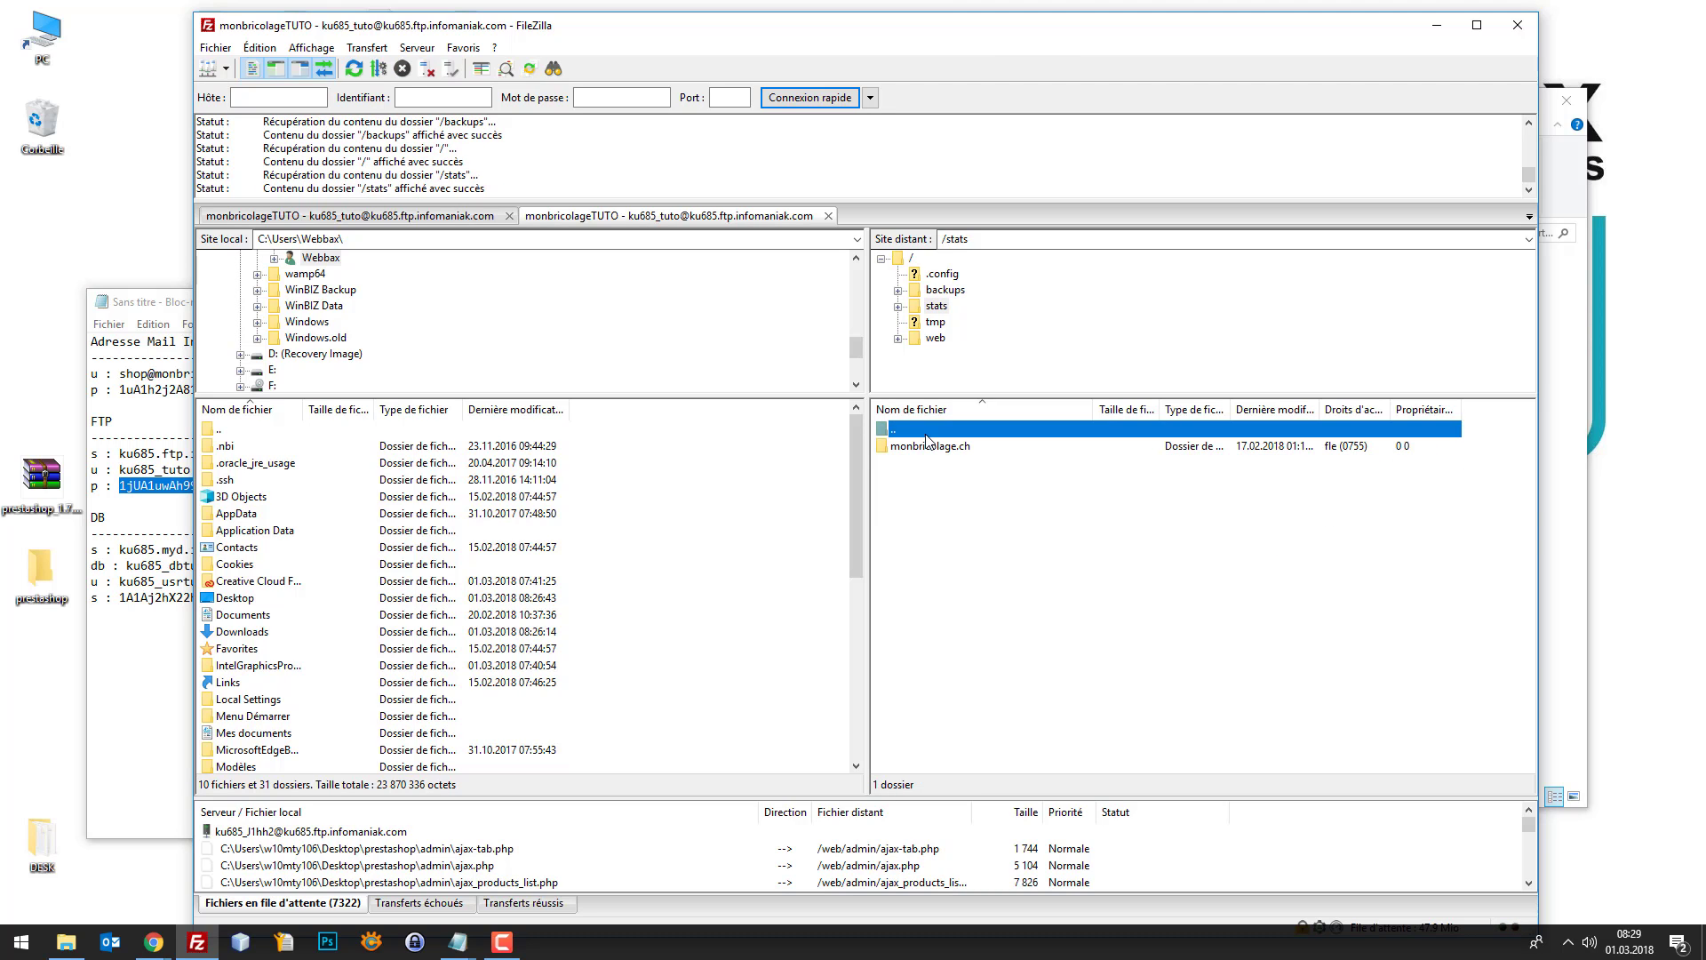
# - Open the server's web folder and confirm it holds only the OLD folder
pyautogui.click(912, 525)
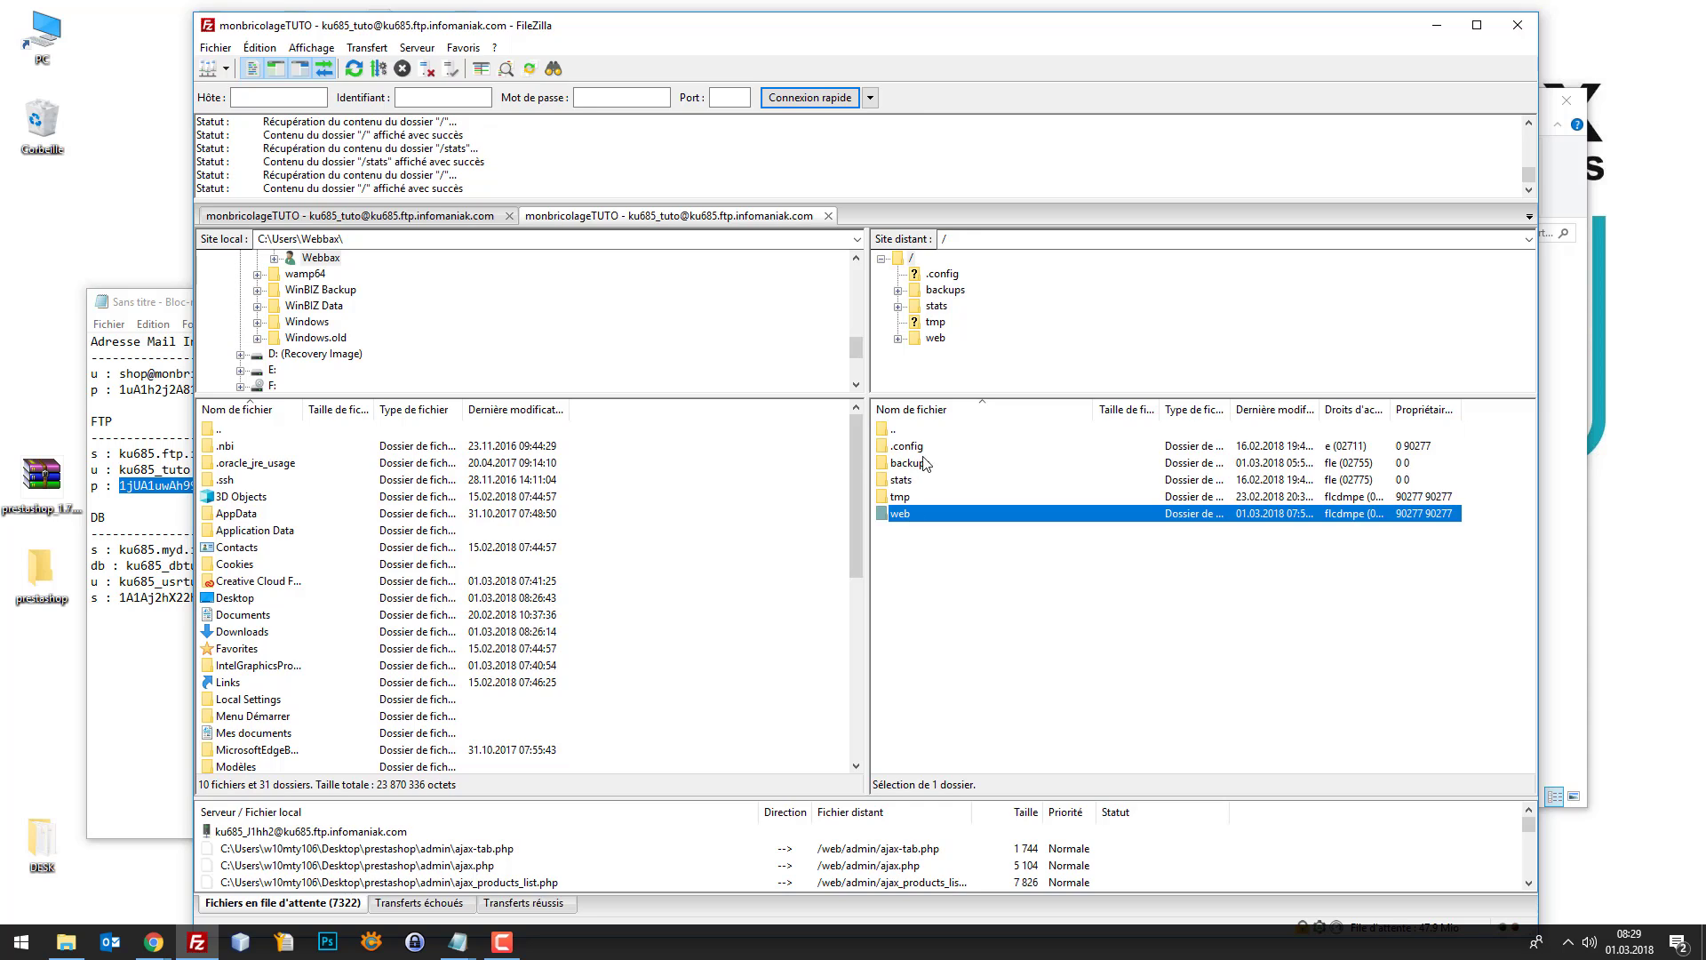
pyautogui.click(932, 474)
pyautogui.doubleClick(905, 516)
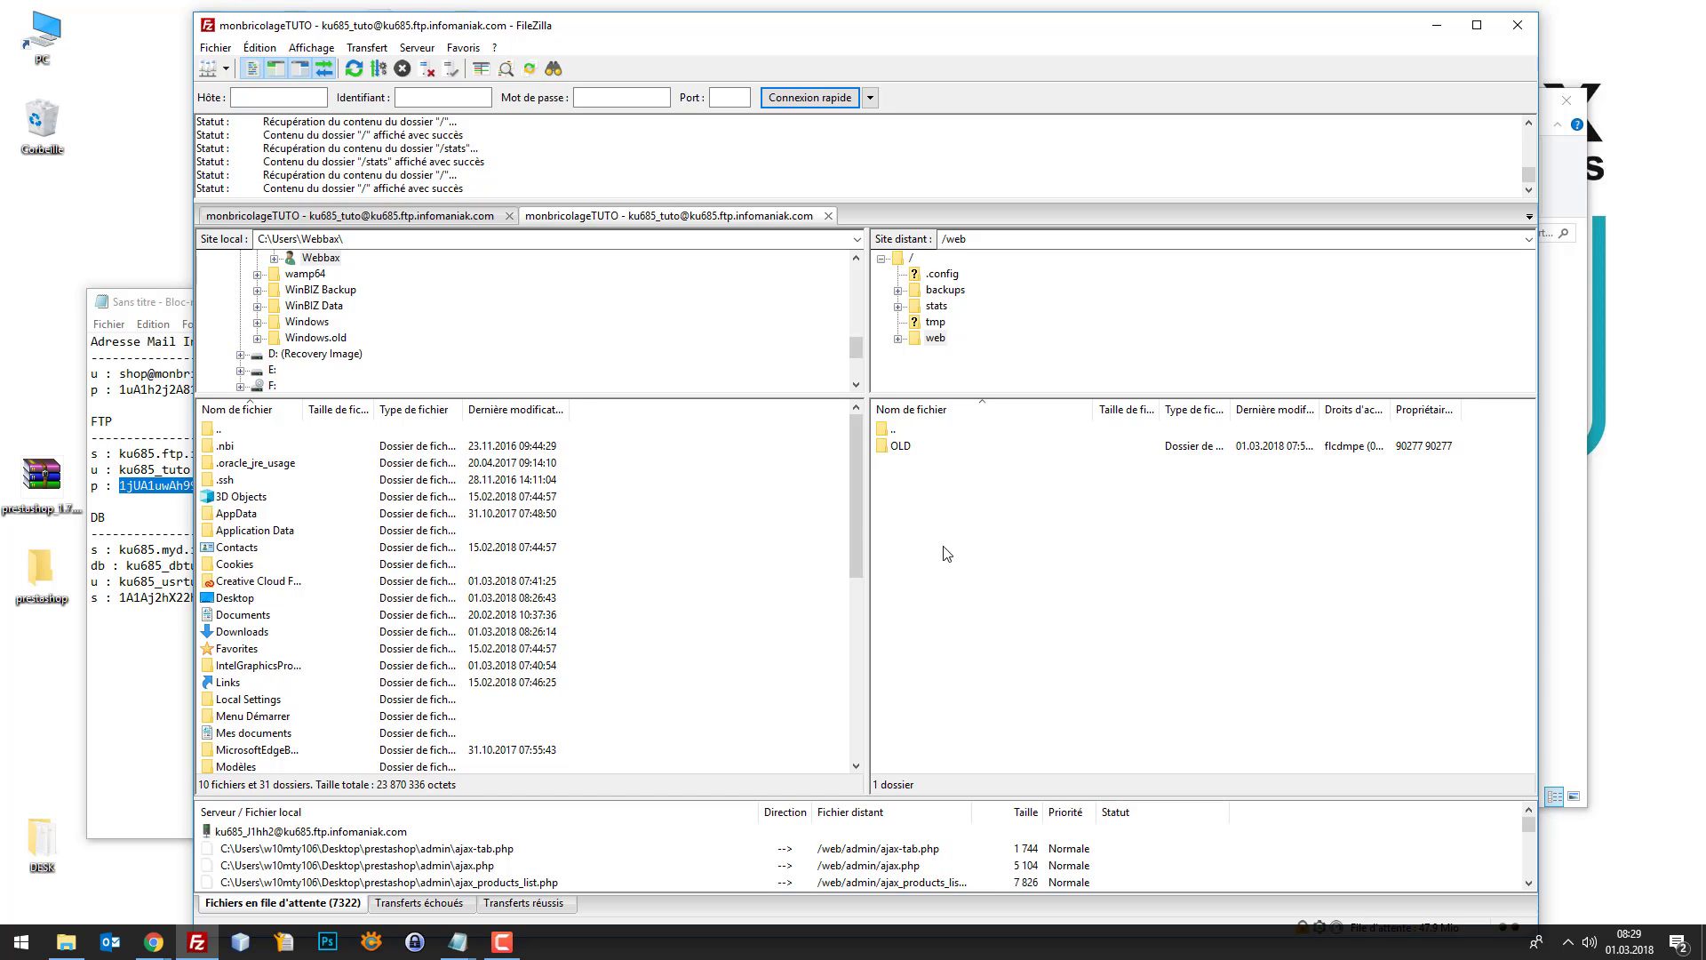
pyautogui.click(154, 942)
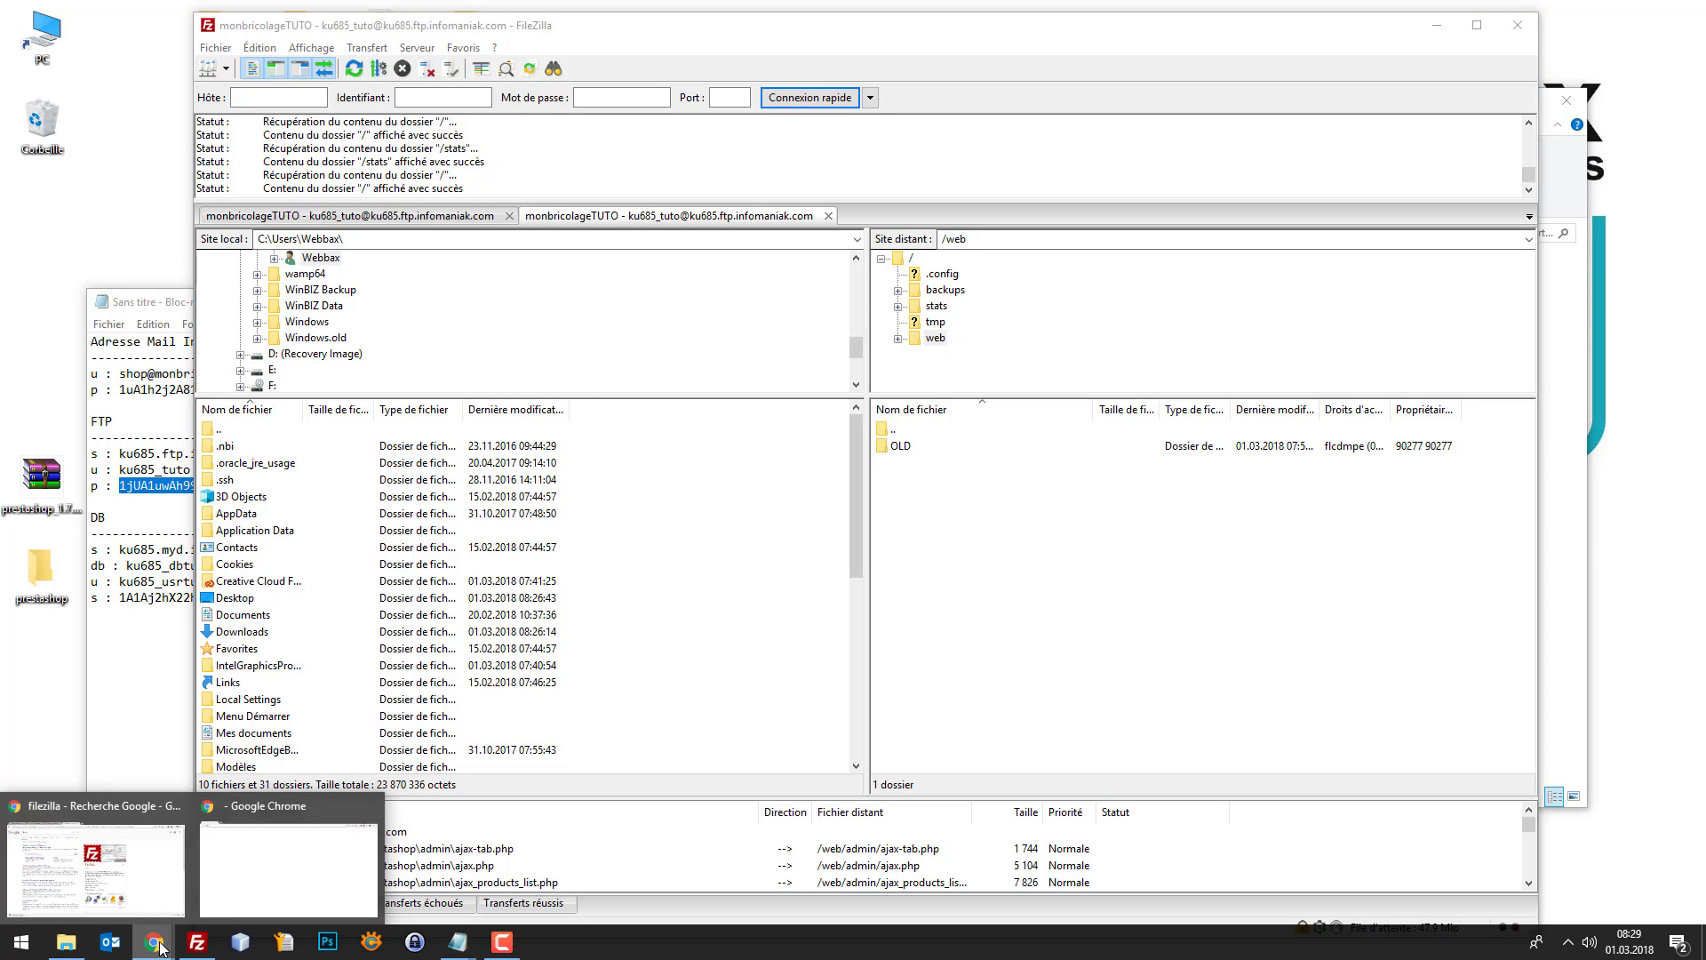
pyautogui.click(1077, 519)
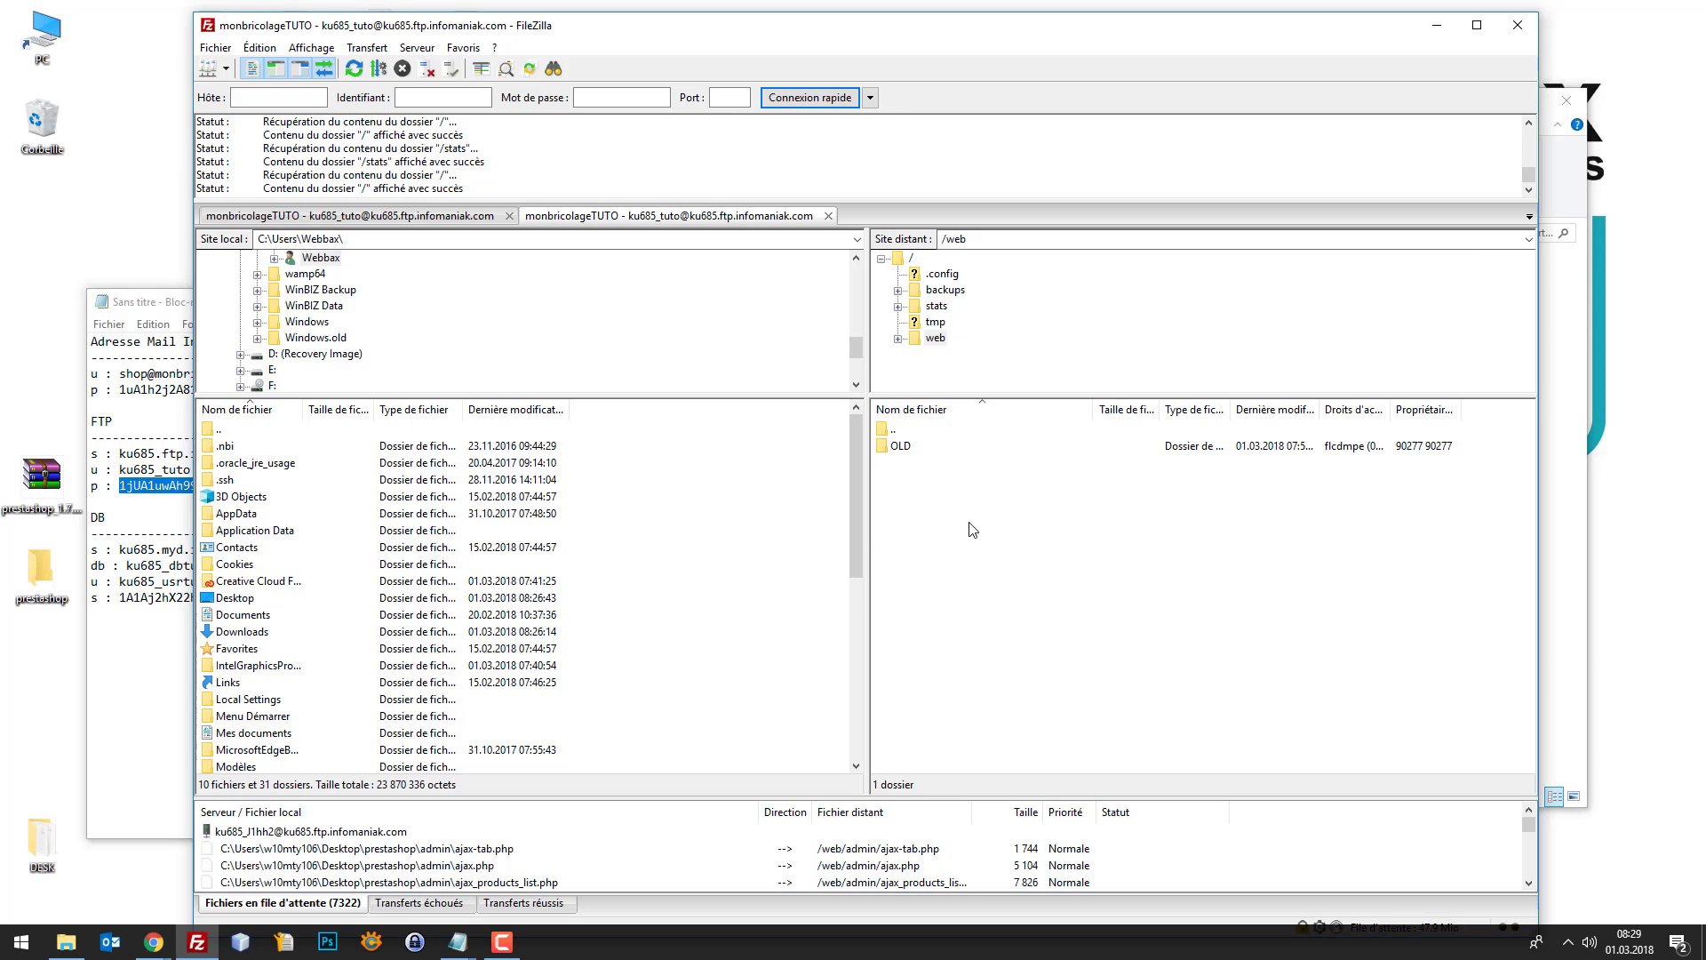
pyautogui.moveTo(1097, 576); pyautogui.dragTo(925, 456)
pyautogui.click(922, 450)
pyautogui.click(979, 550)
# - Check the Google filezilla and Infomaniak databases browser pages, then minimize Chrome
pyautogui.moveTo(152, 942)
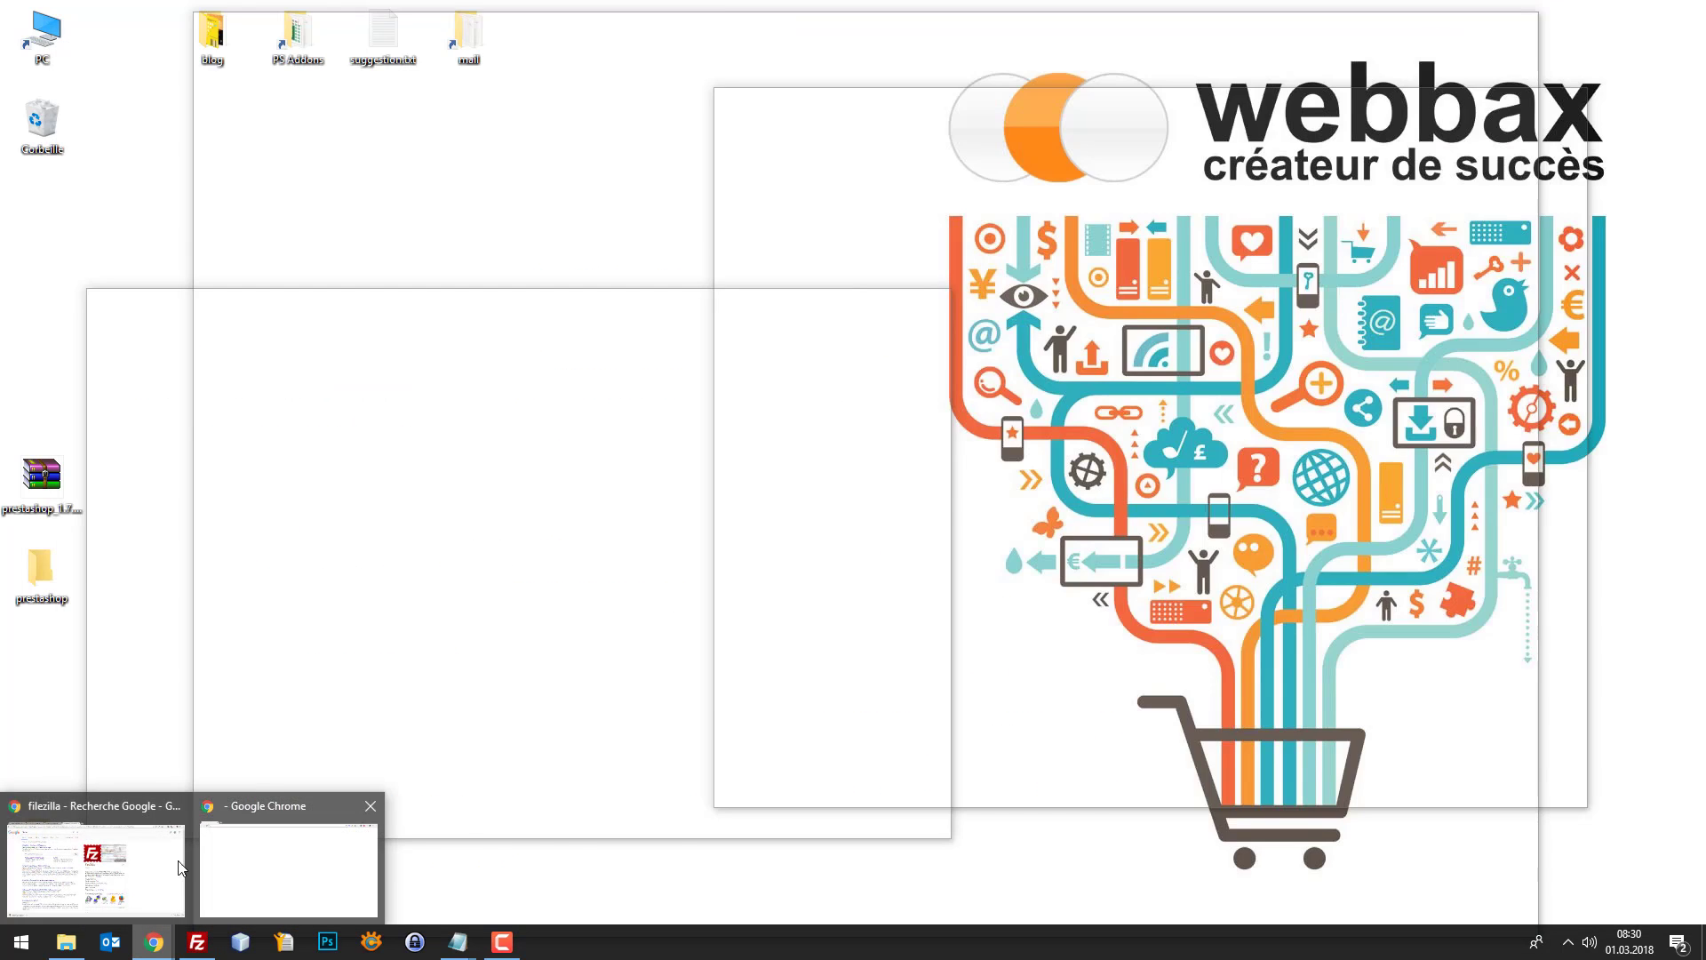
pyautogui.click(133, 880)
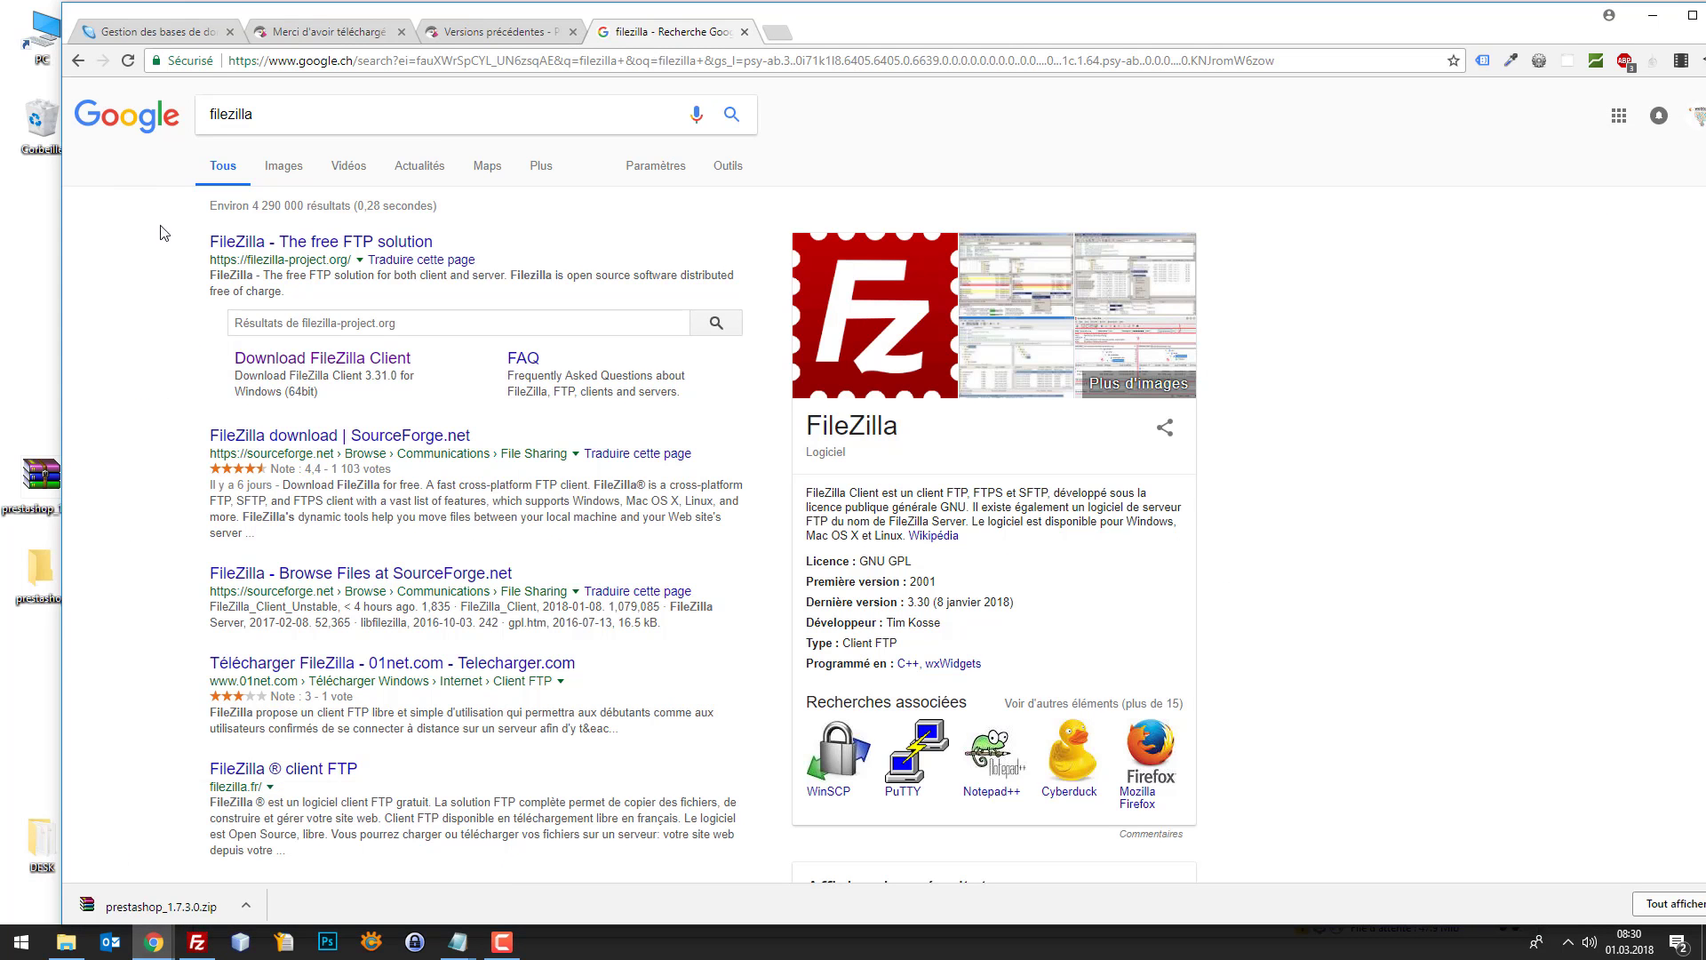
pyautogui.click(194, 35)
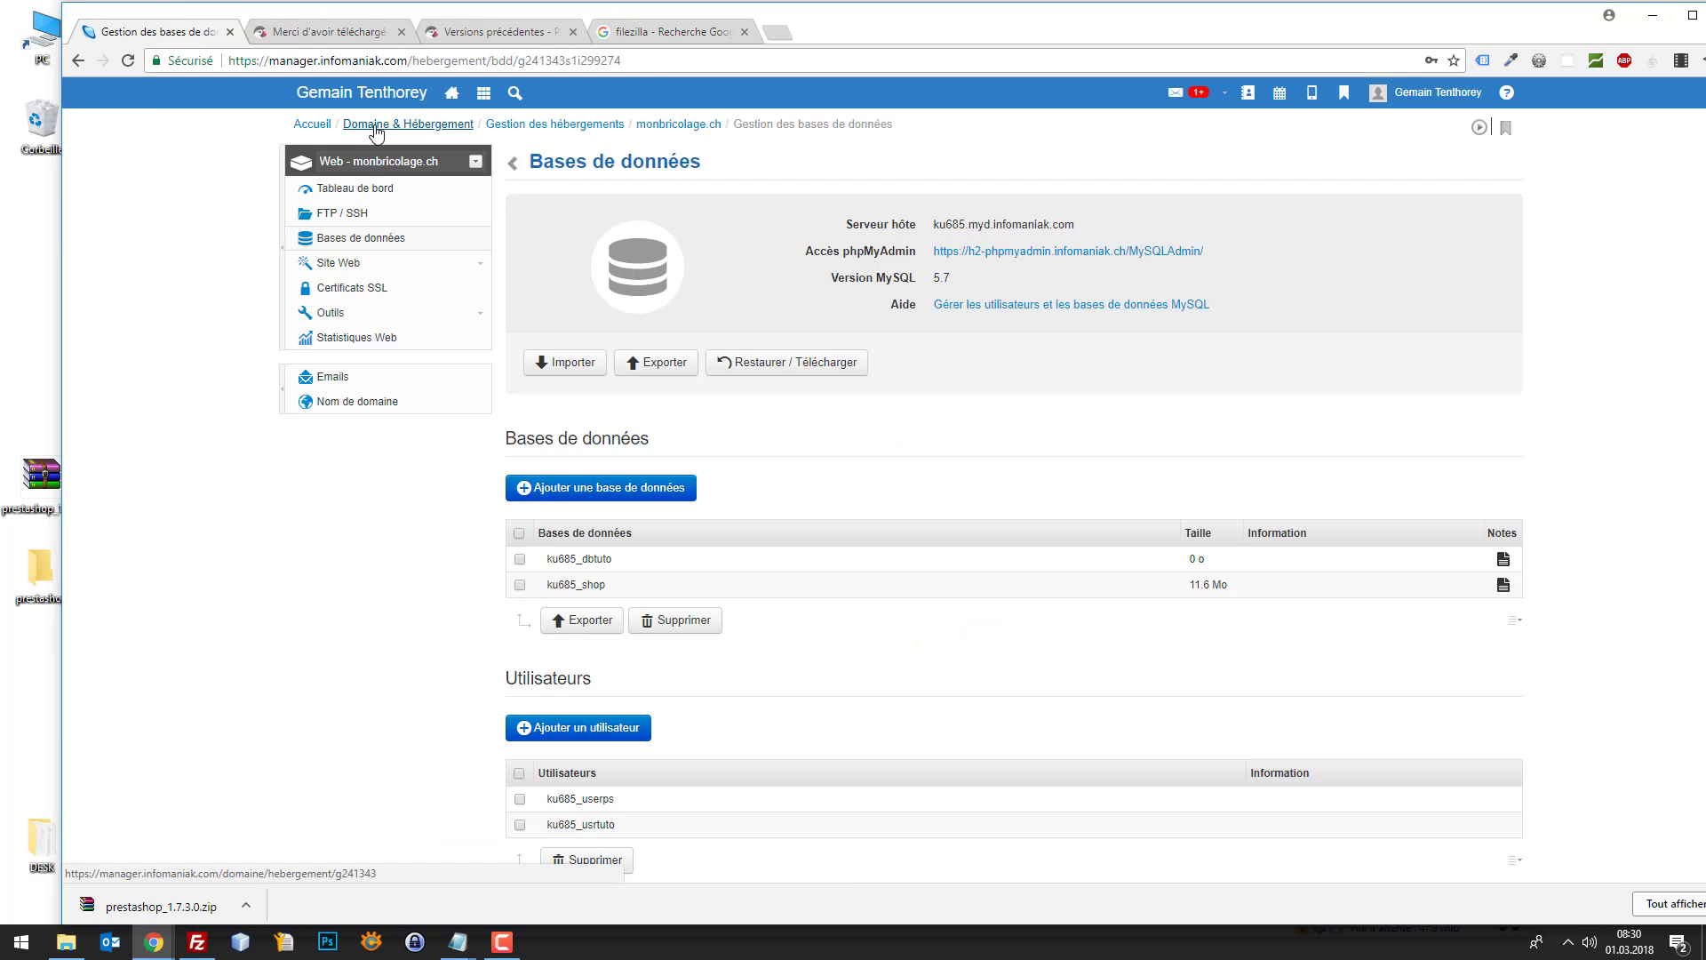
pyautogui.moveTo(390, 121); pyautogui.dragTo(397, 119)
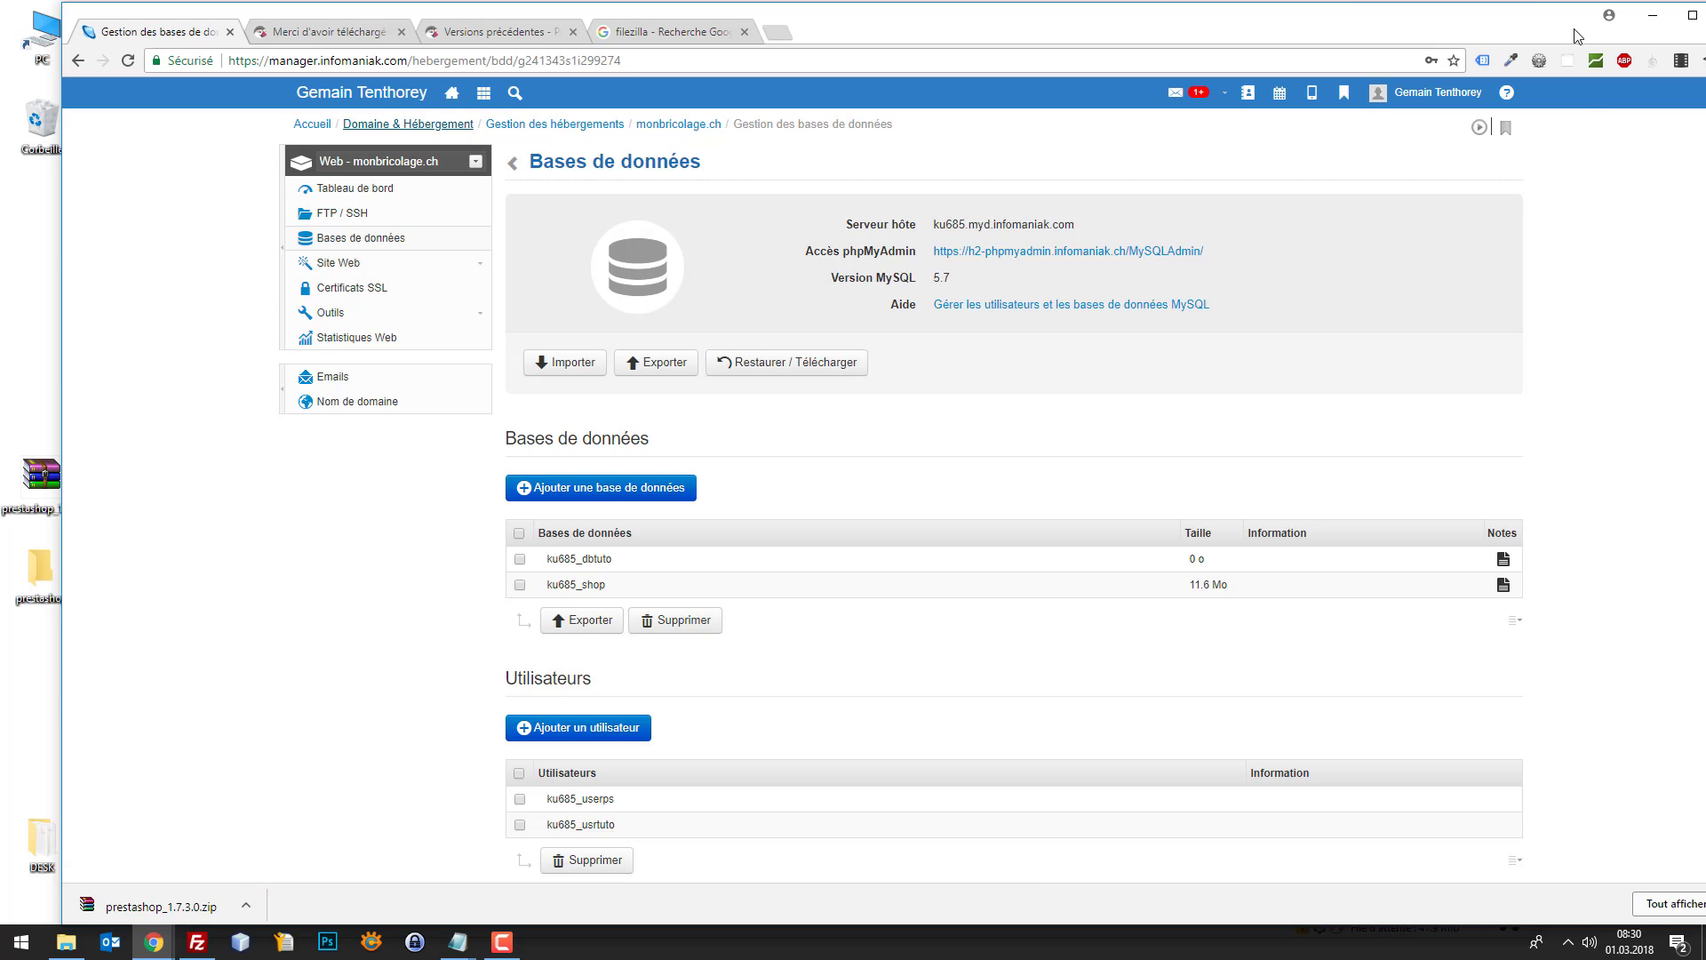
pyautogui.click(1653, 15)
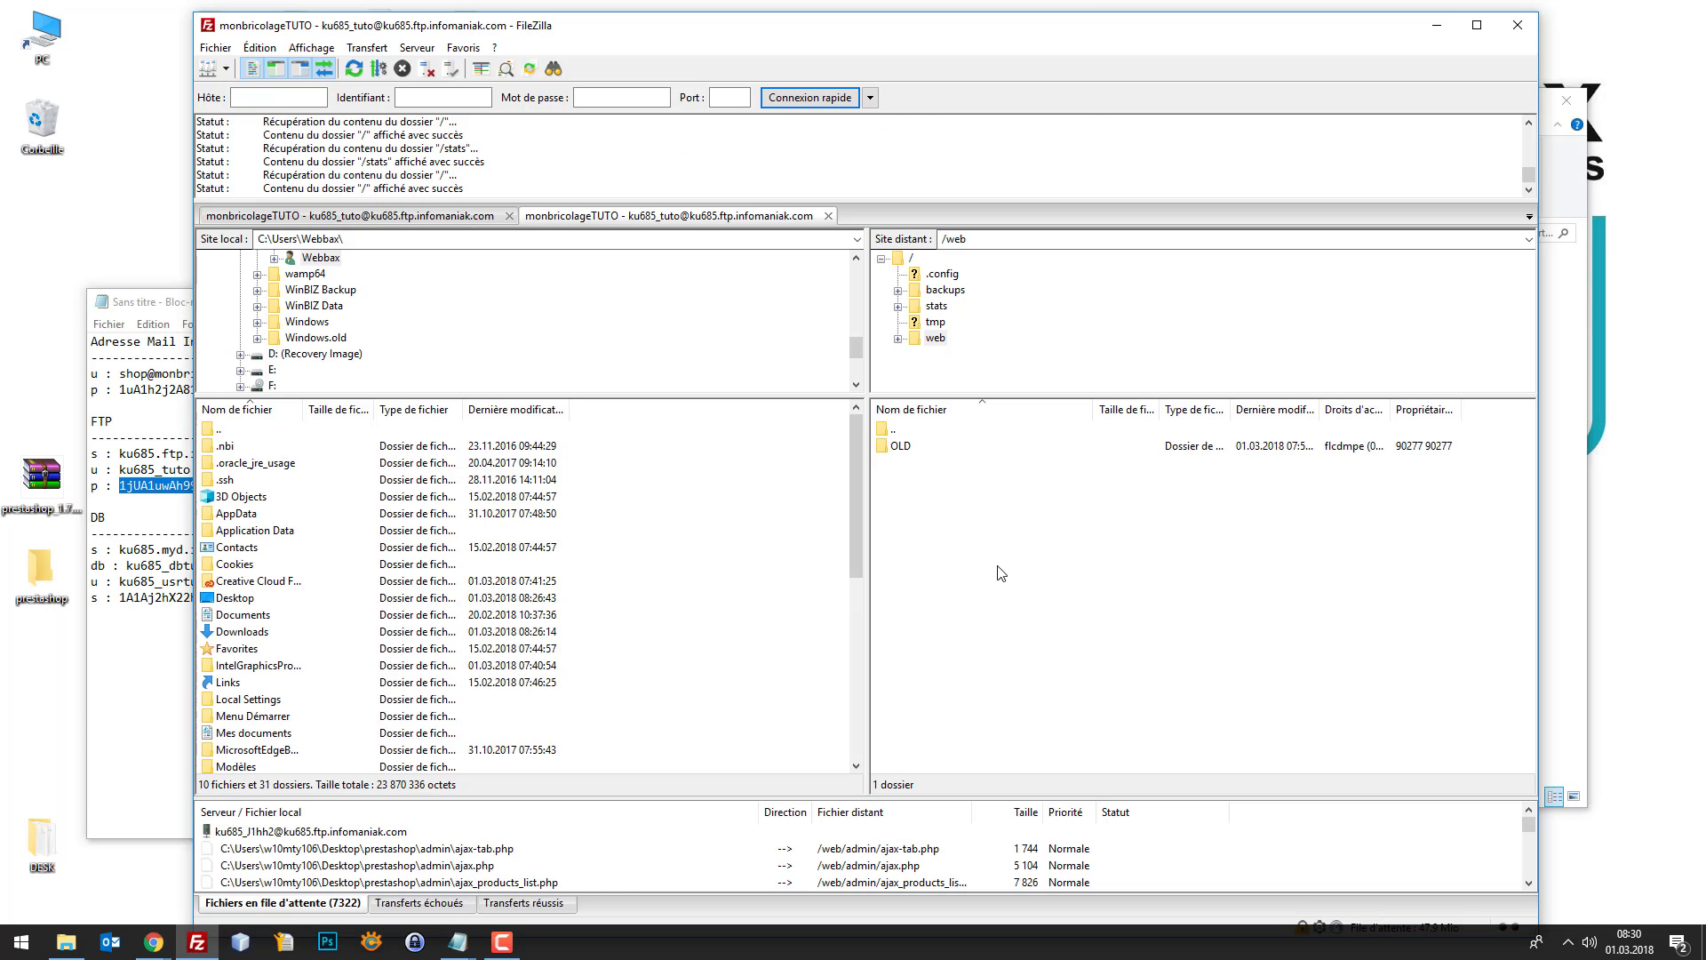
# - Load monbricolage.ch, which shows a 403 Accès interdit page, then minimize the browser
pyautogui.moveTo(1705, 27); pyautogui.dragTo(535, 132)
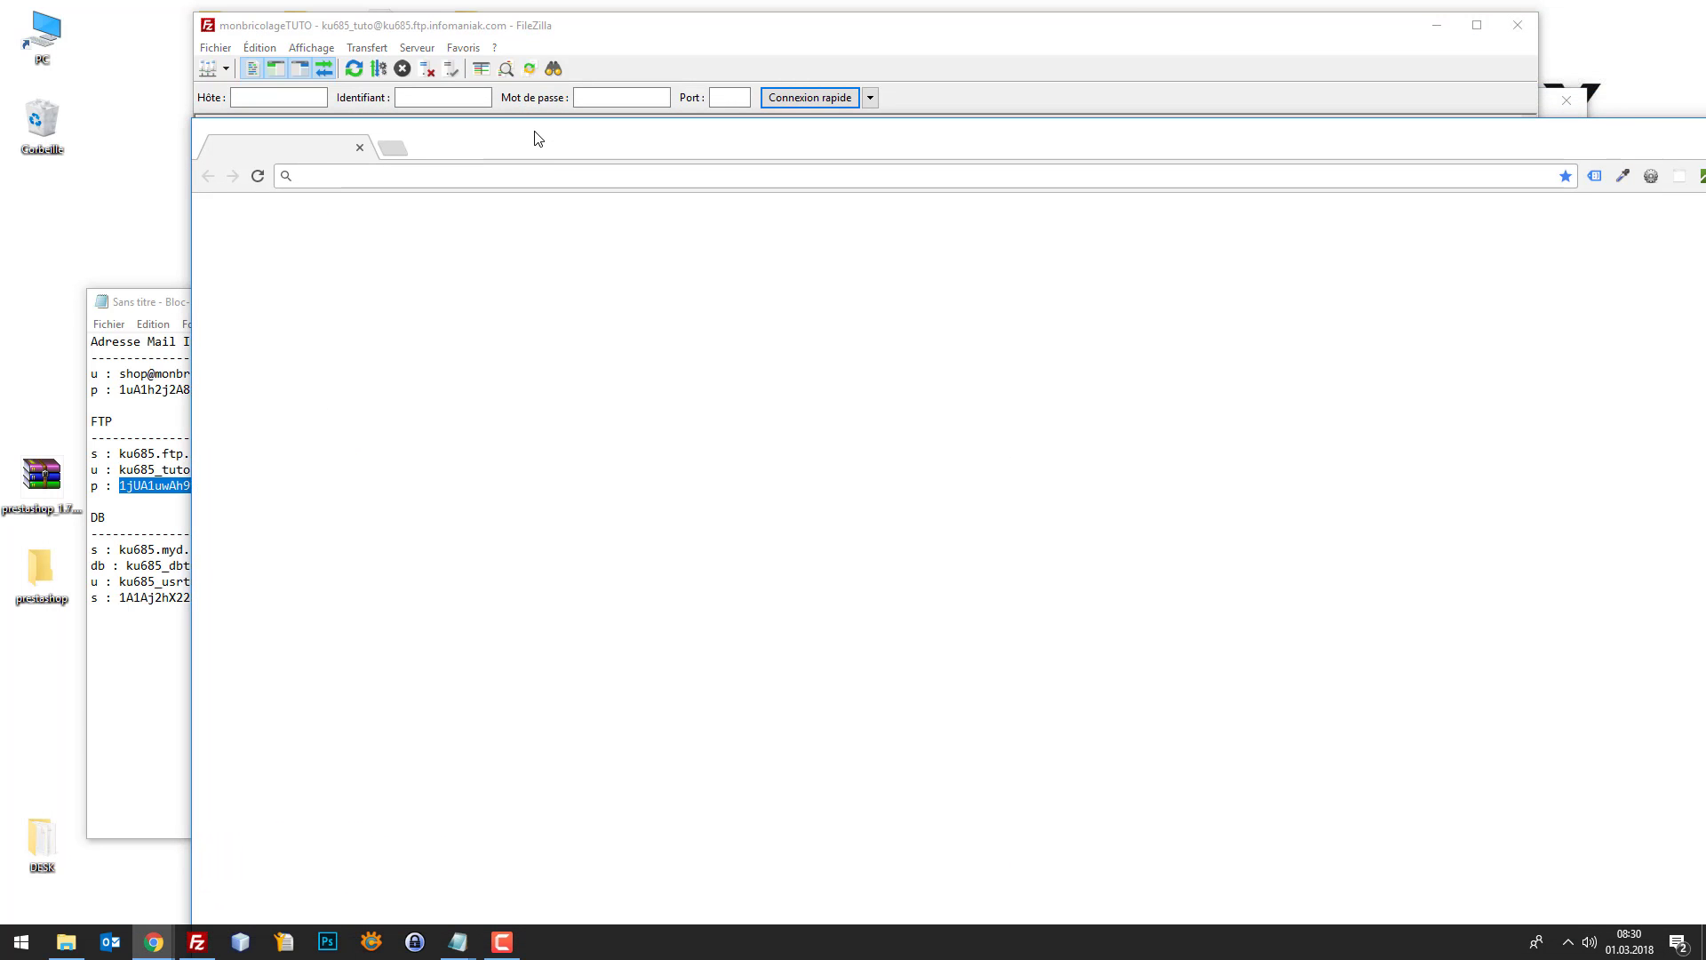
pyautogui.doubleClick(535, 132)
pyautogui.write('monbr')
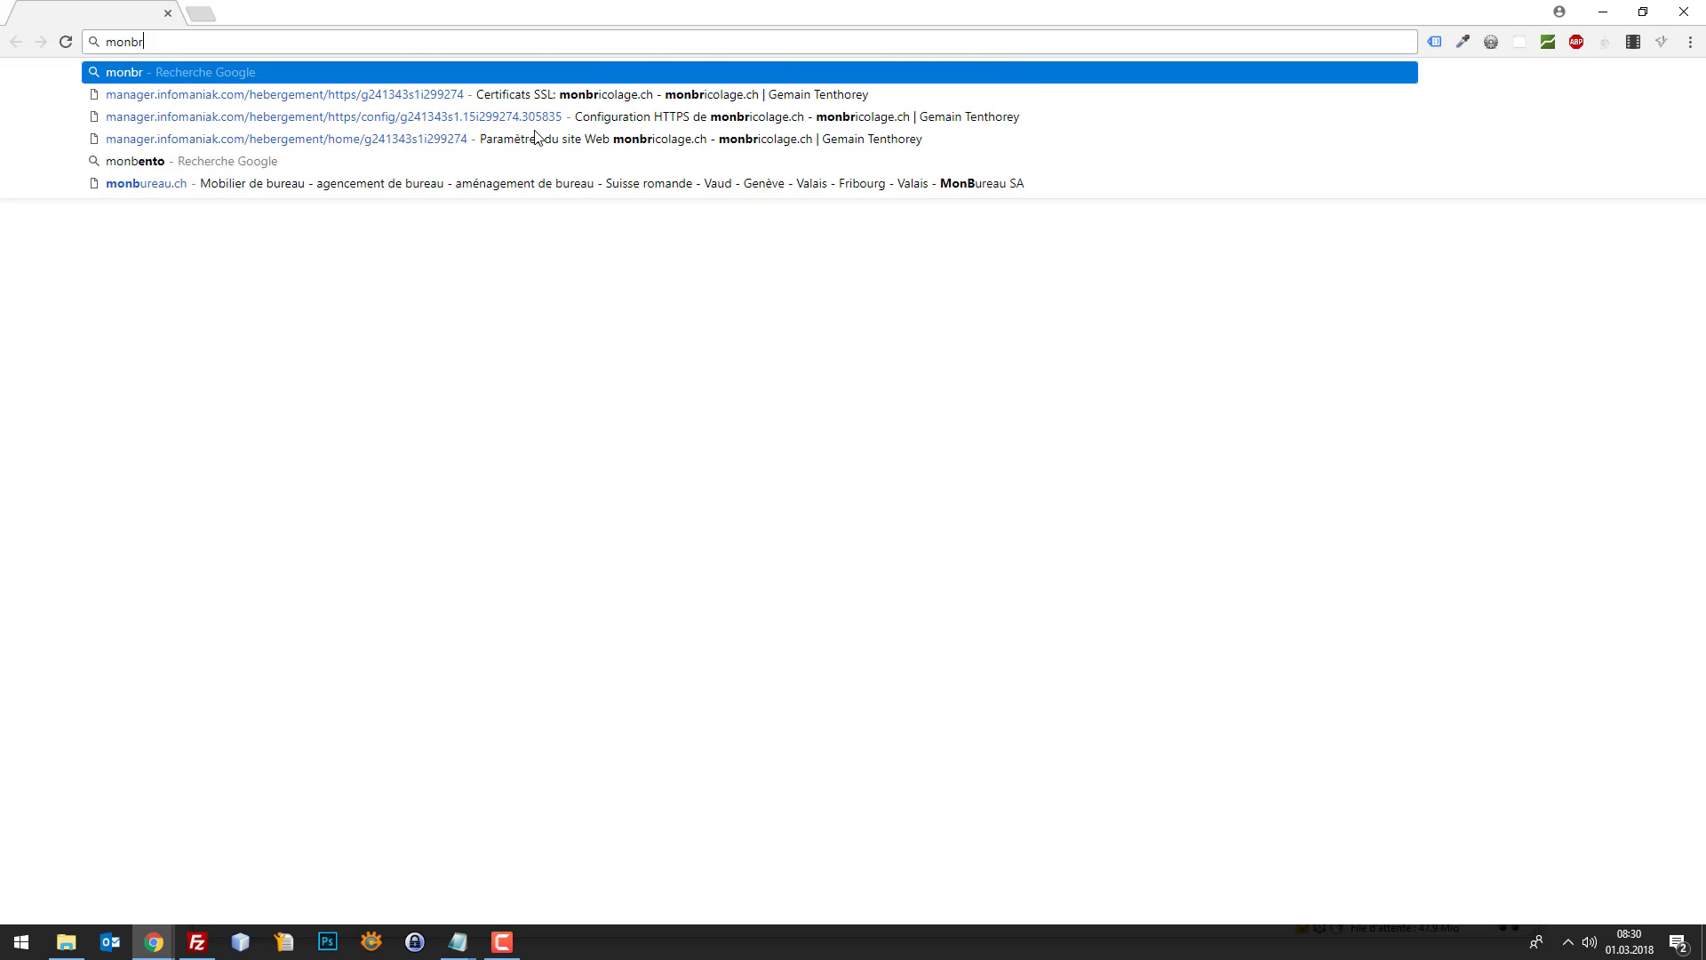
pyautogui.write('icolage.ch')
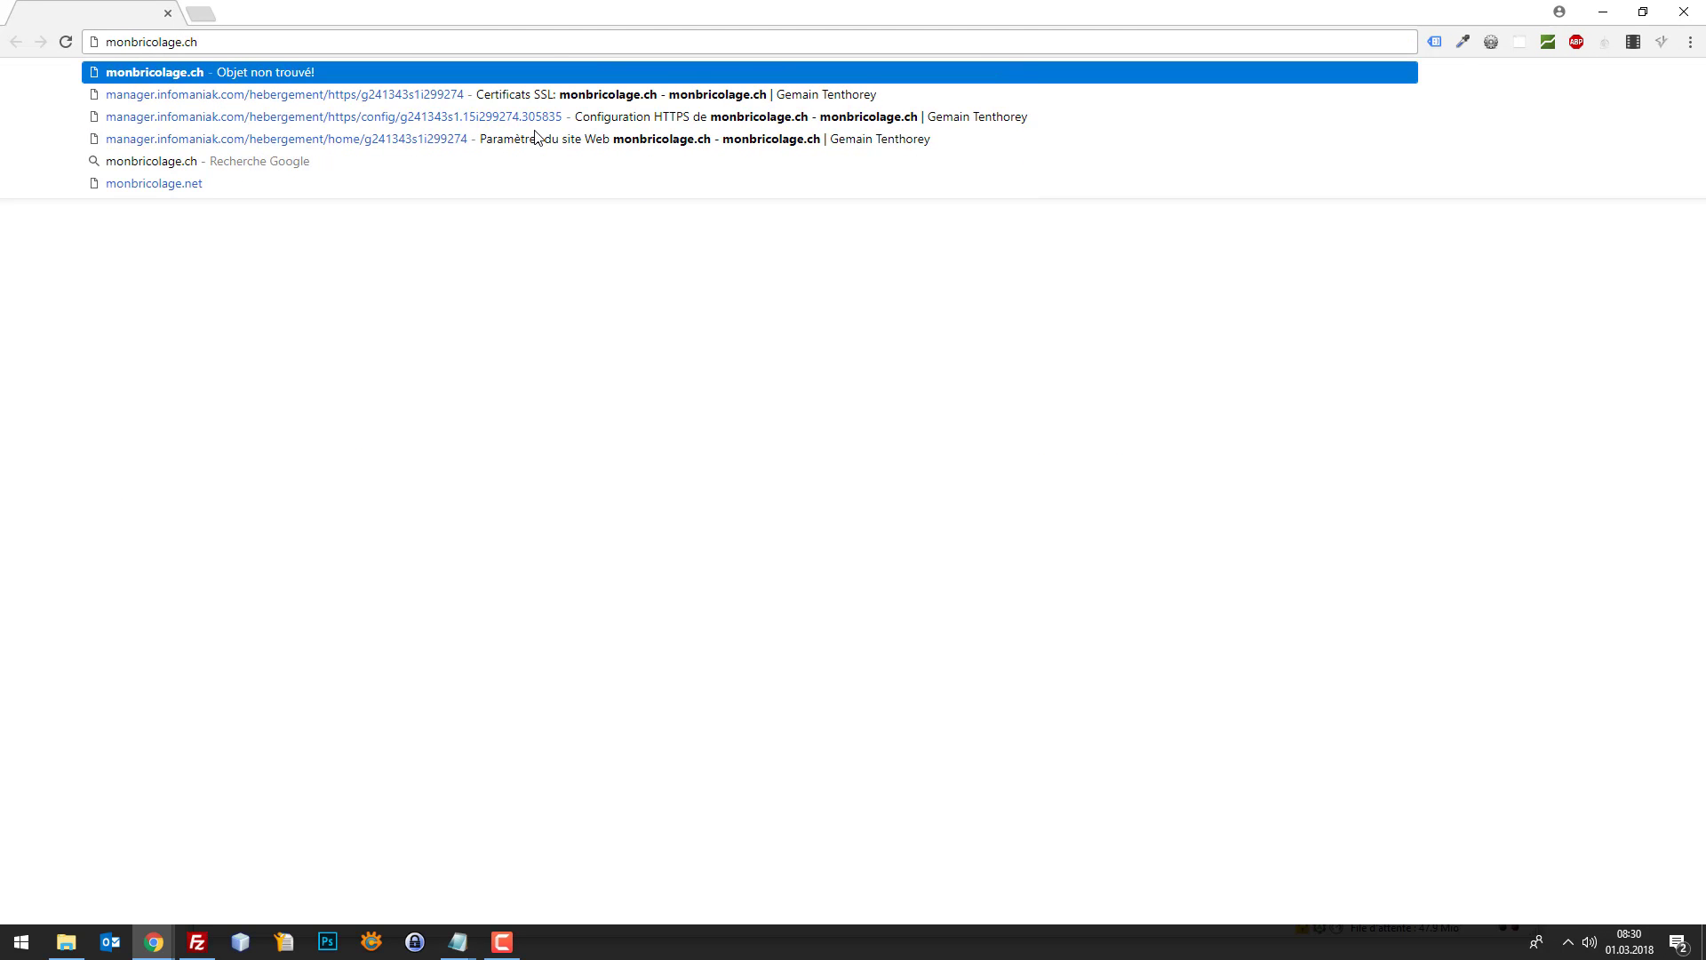
pyautogui.press('Return')
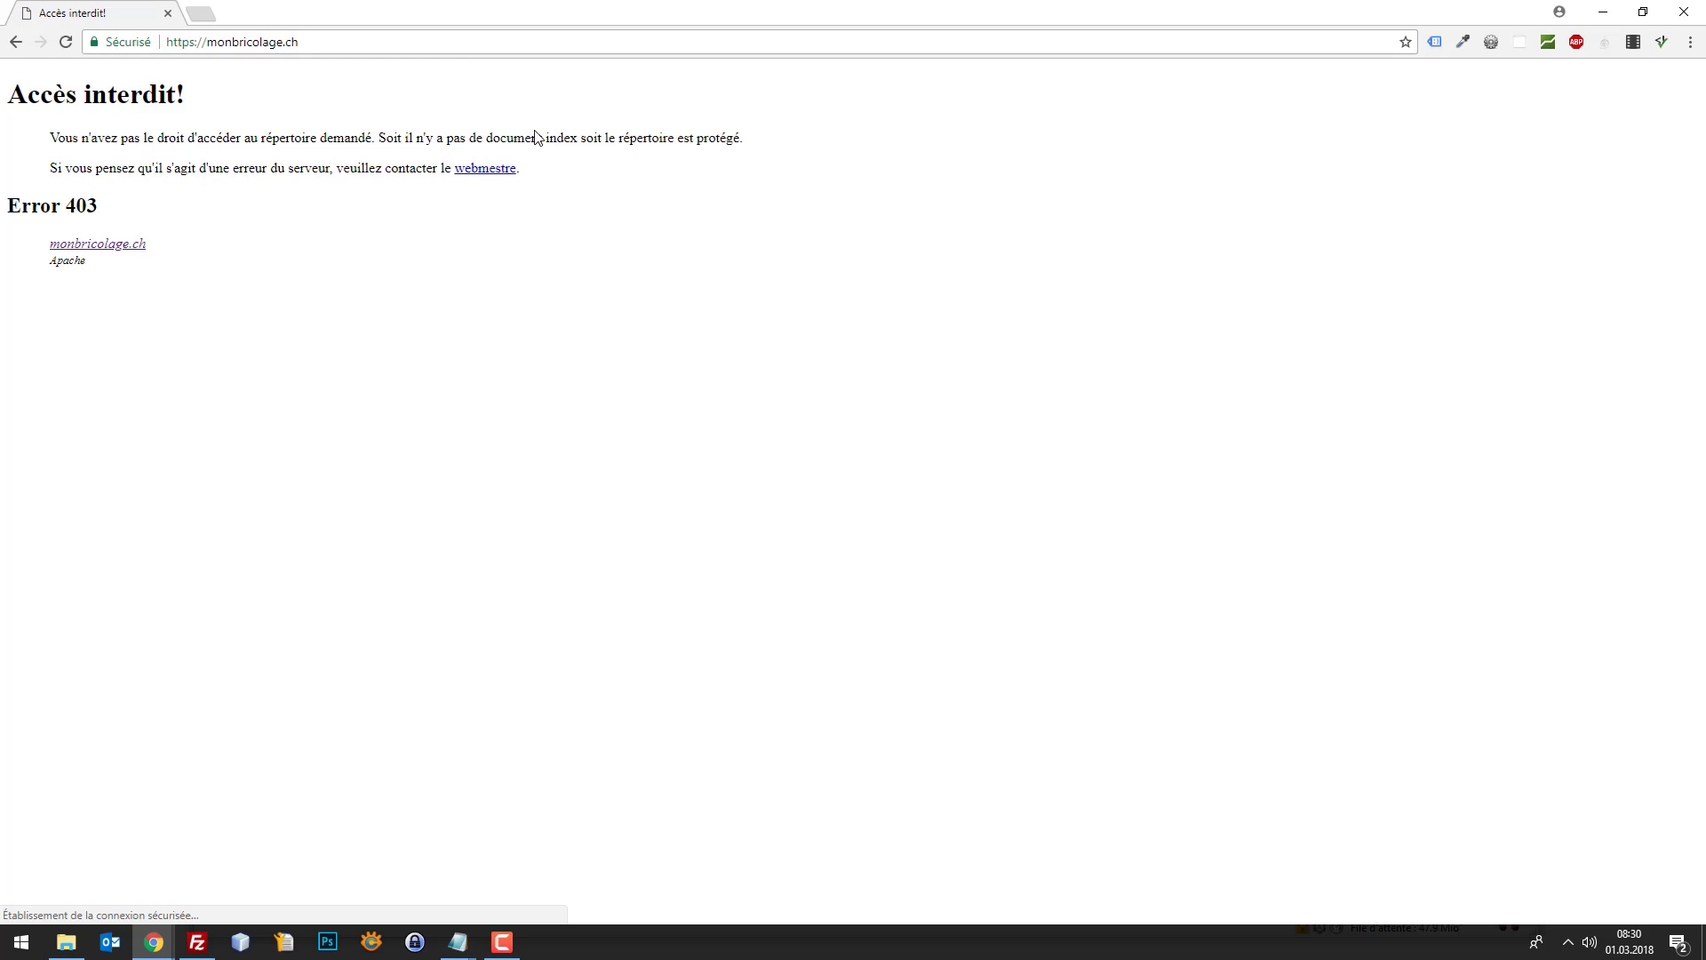
pyautogui.click(1609, 12)
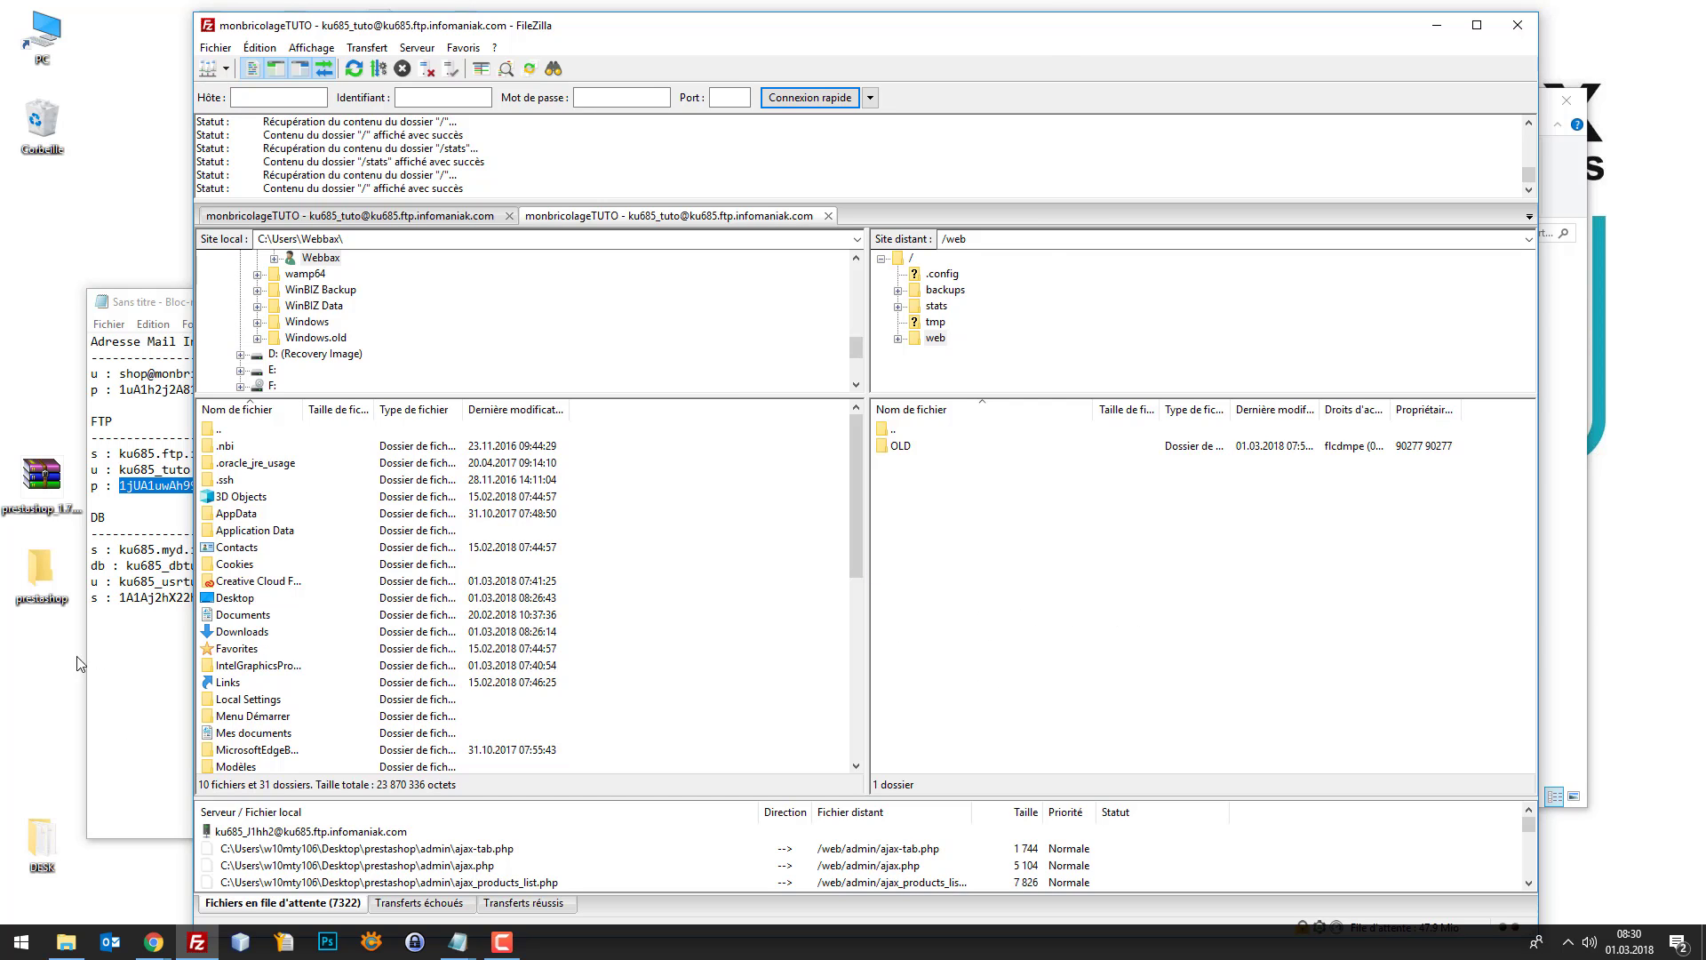
# - Select all 33 items in the local prestashop folder and drag them into FileZilla's /web
pyautogui.doubleClick(40, 569)
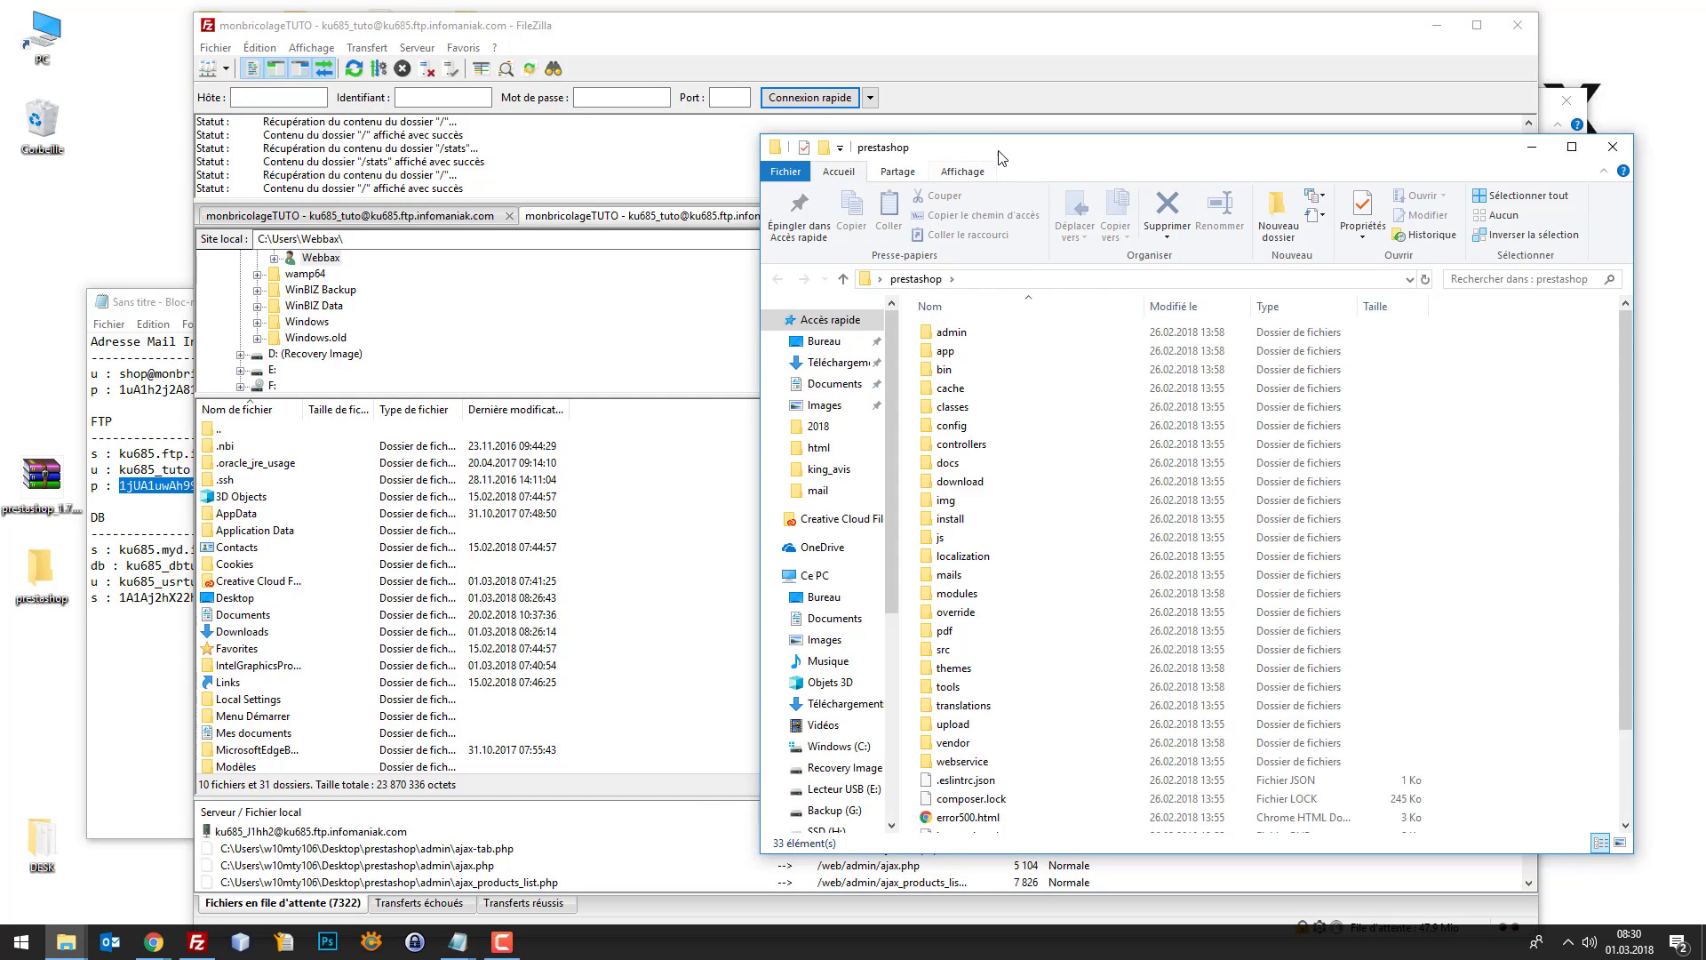
pyautogui.moveTo(1000, 157); pyautogui.dragTo(219, 81)
pyautogui.hotkey('ctrl', 'a')
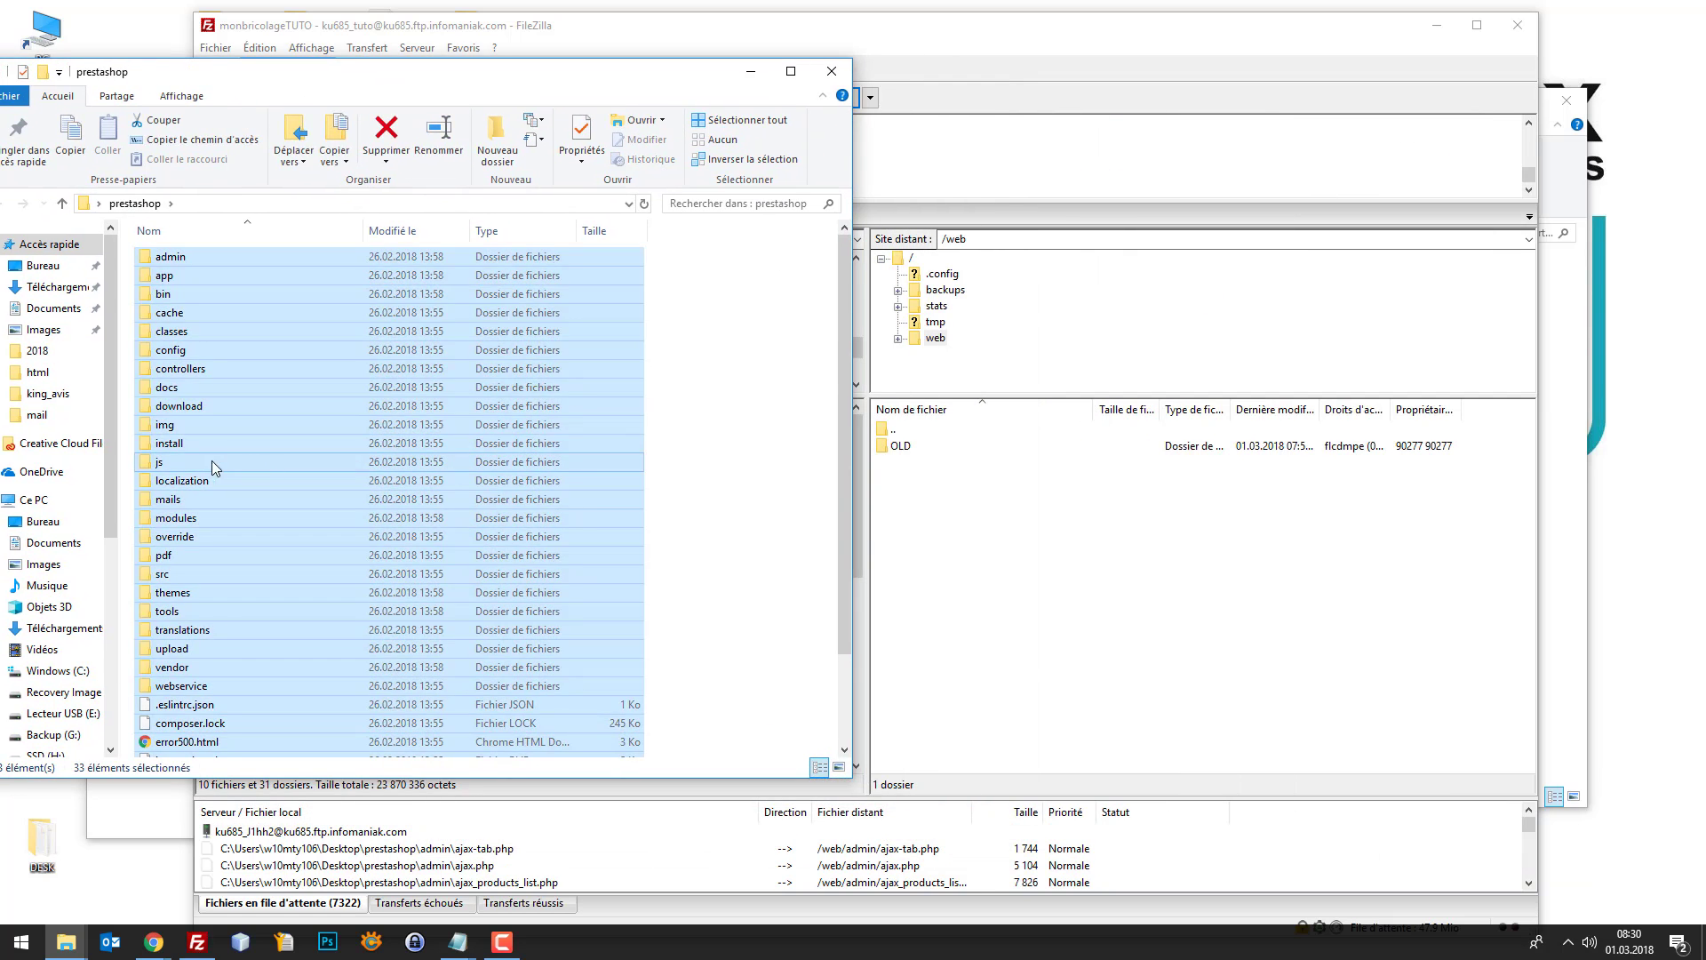
pyautogui.moveTo(216, 468); pyautogui.dragTo(1064, 574)
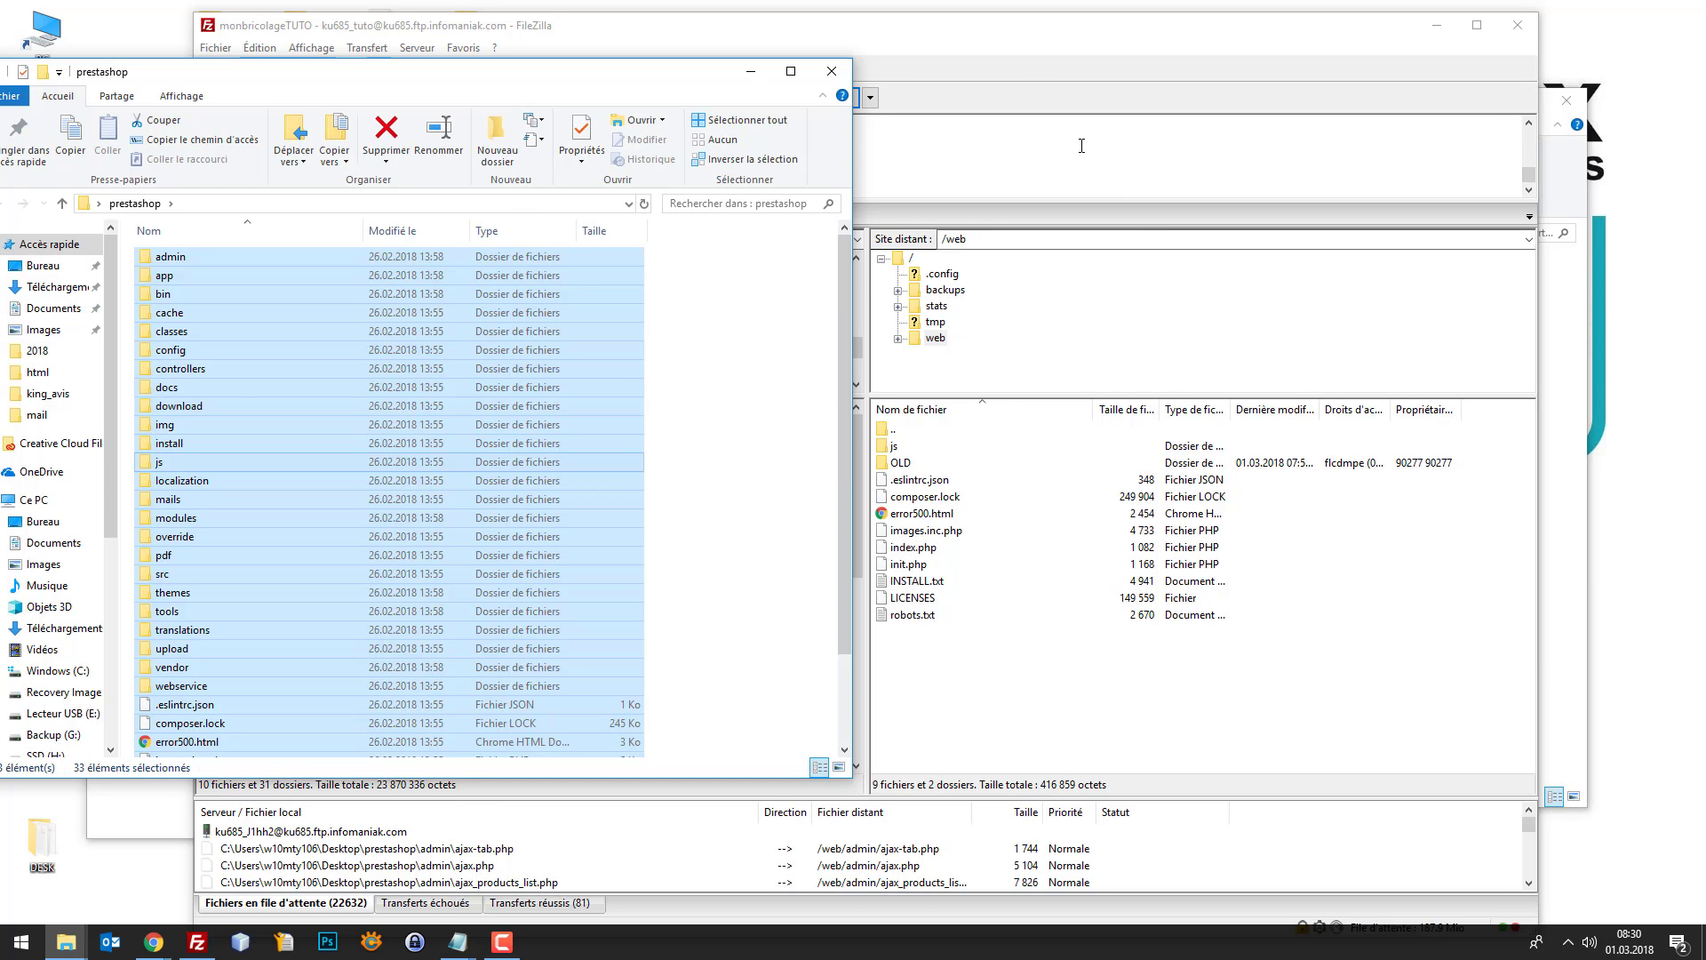
pyautogui.moveTo(1022, 38); pyautogui.dragTo(1082, 28)
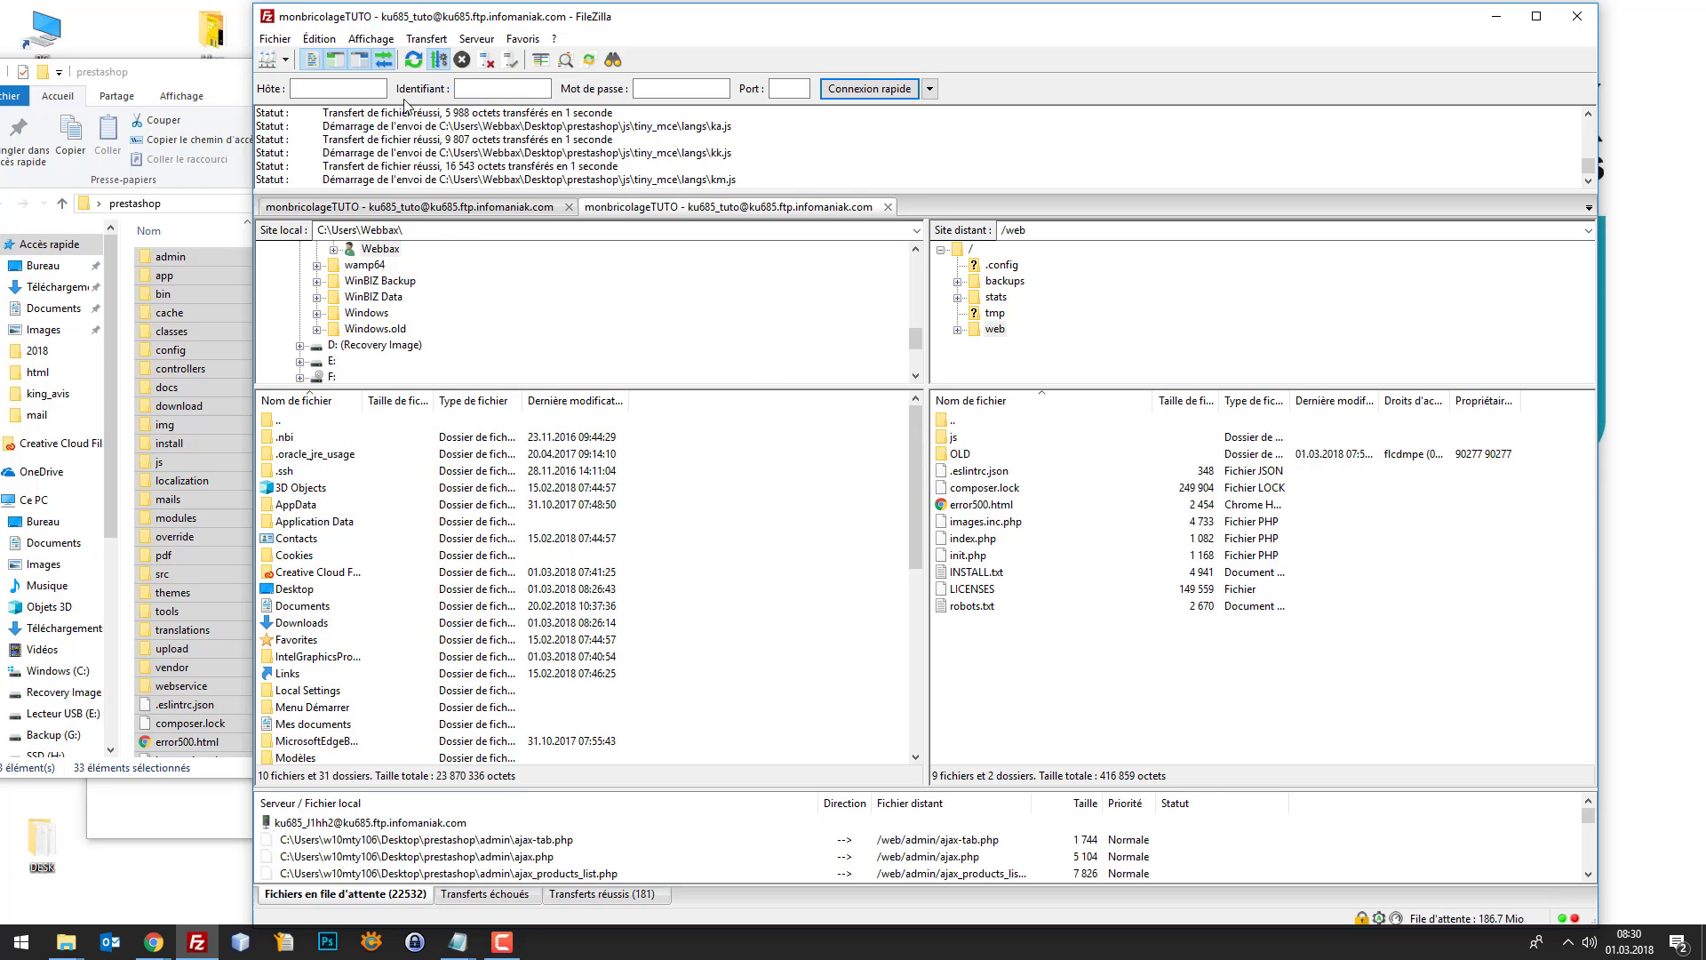
# - Disconnect from the server and clear all pending uploads from the queue
pyautogui.click(486, 62)
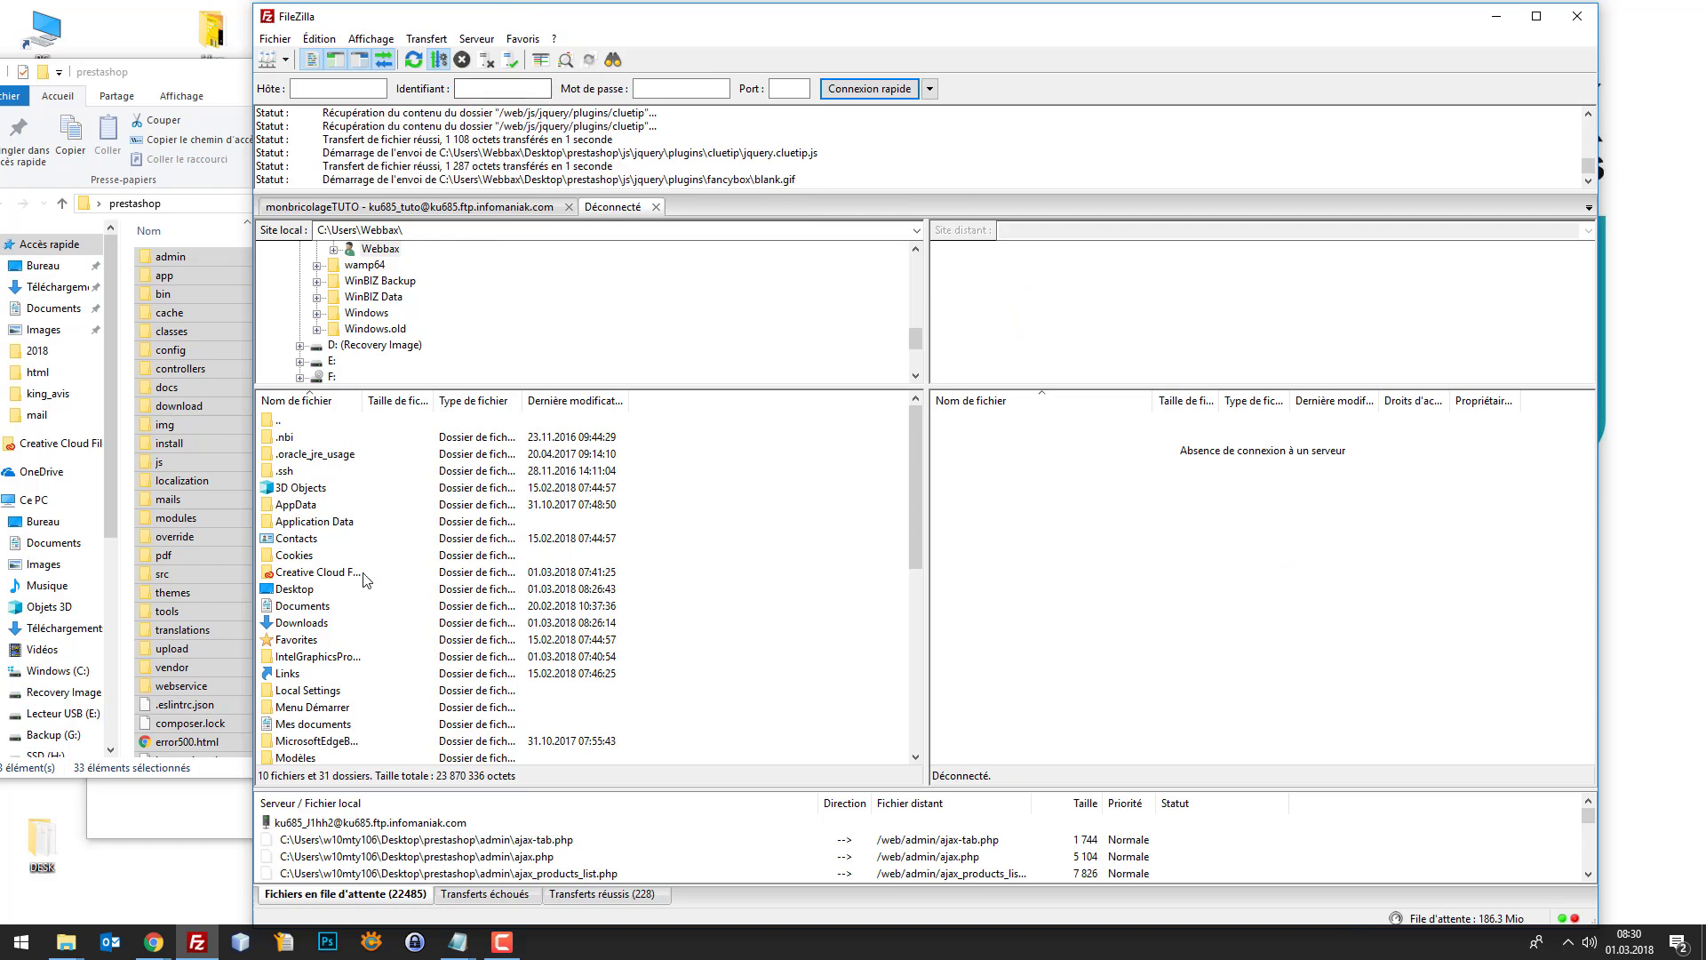
pyautogui.click(425, 857)
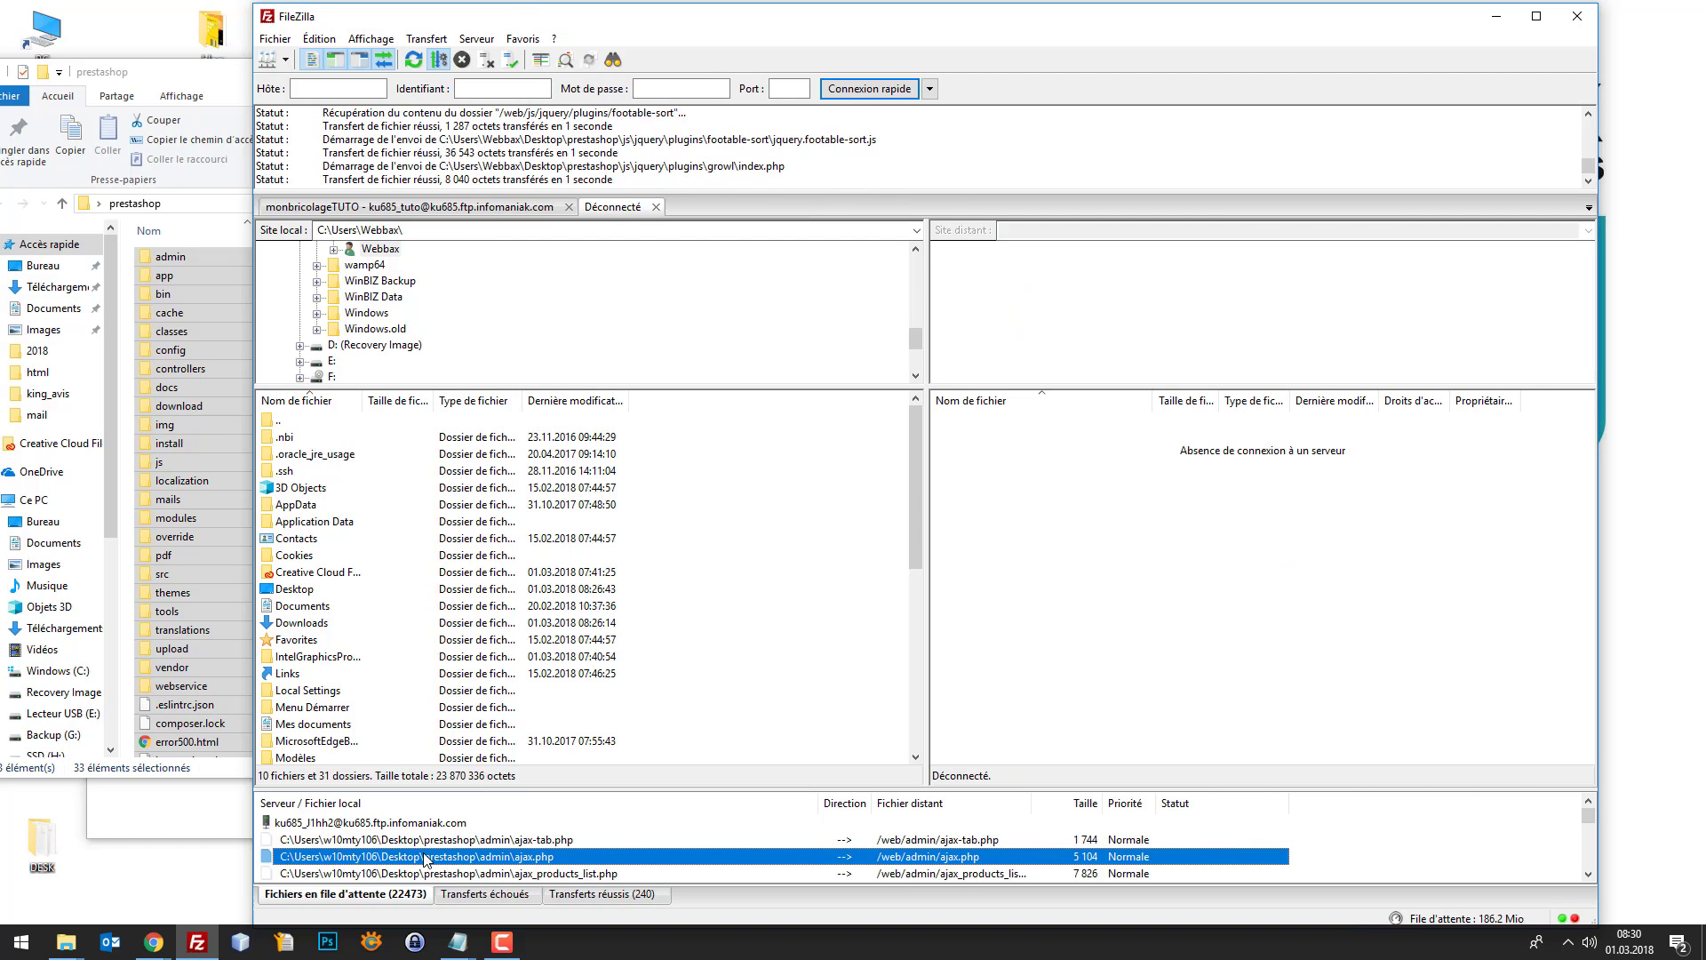
pyautogui.hotkey('ctrl', 'a')
pyautogui.press('Delete')
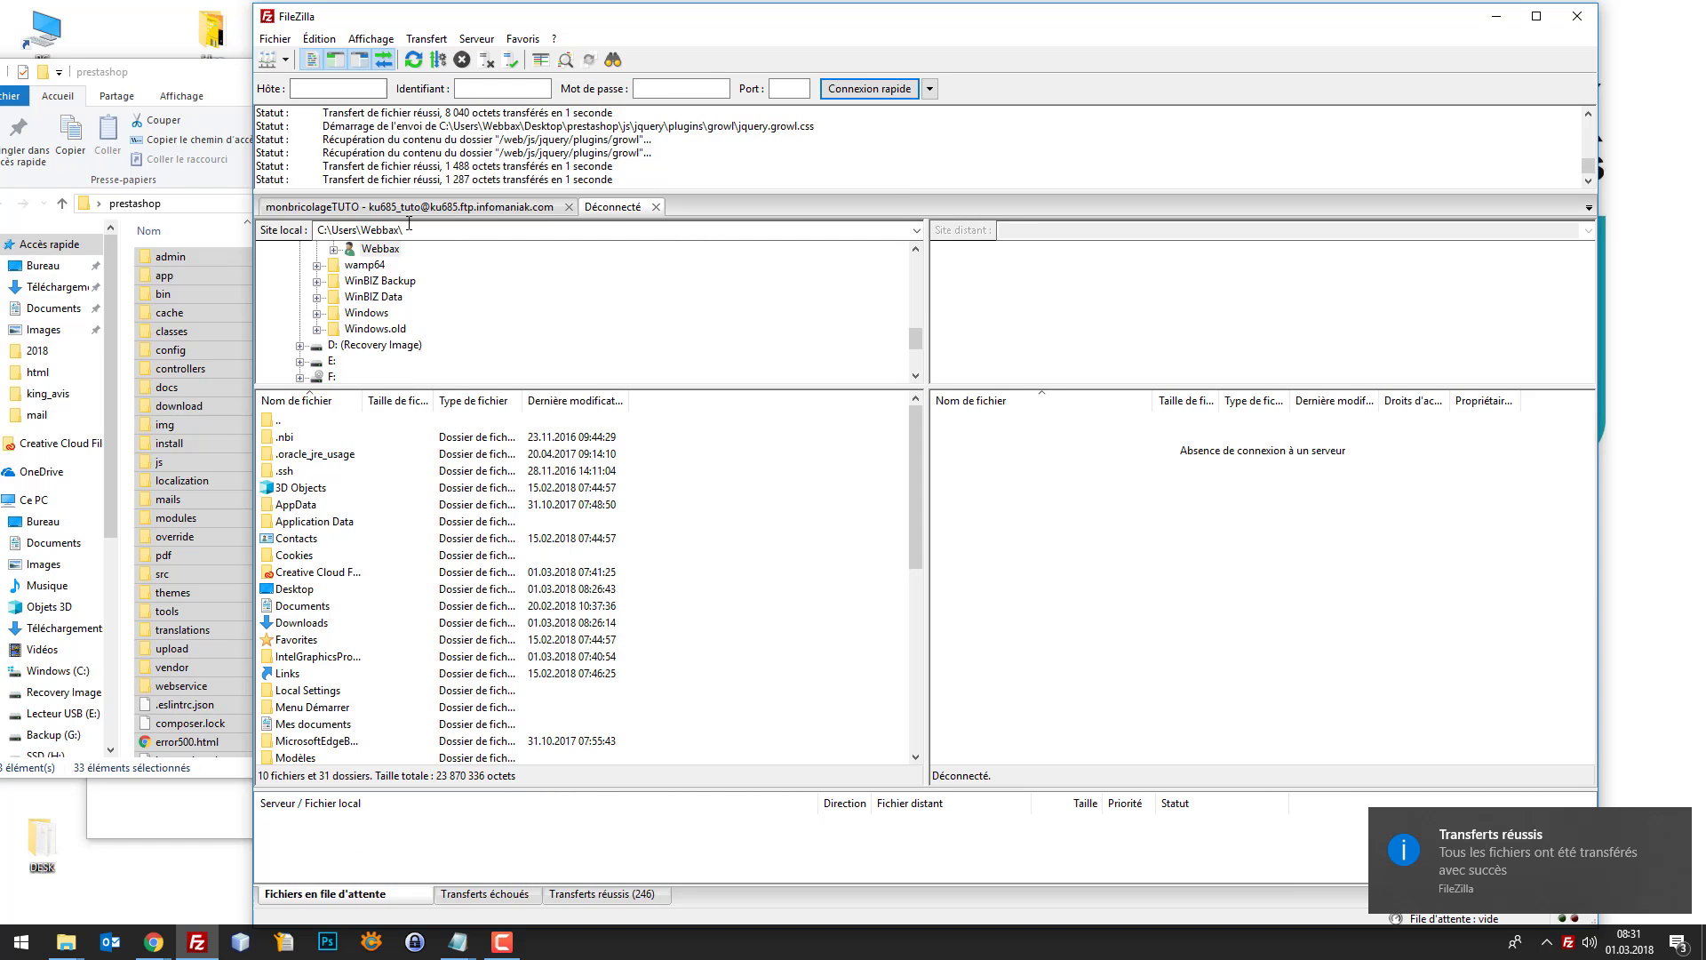
# - Reconnect to monbricolageTUTO and delete everything in /web except the OLD folder
pyautogui.click(285, 59)
pyautogui.click(332, 103)
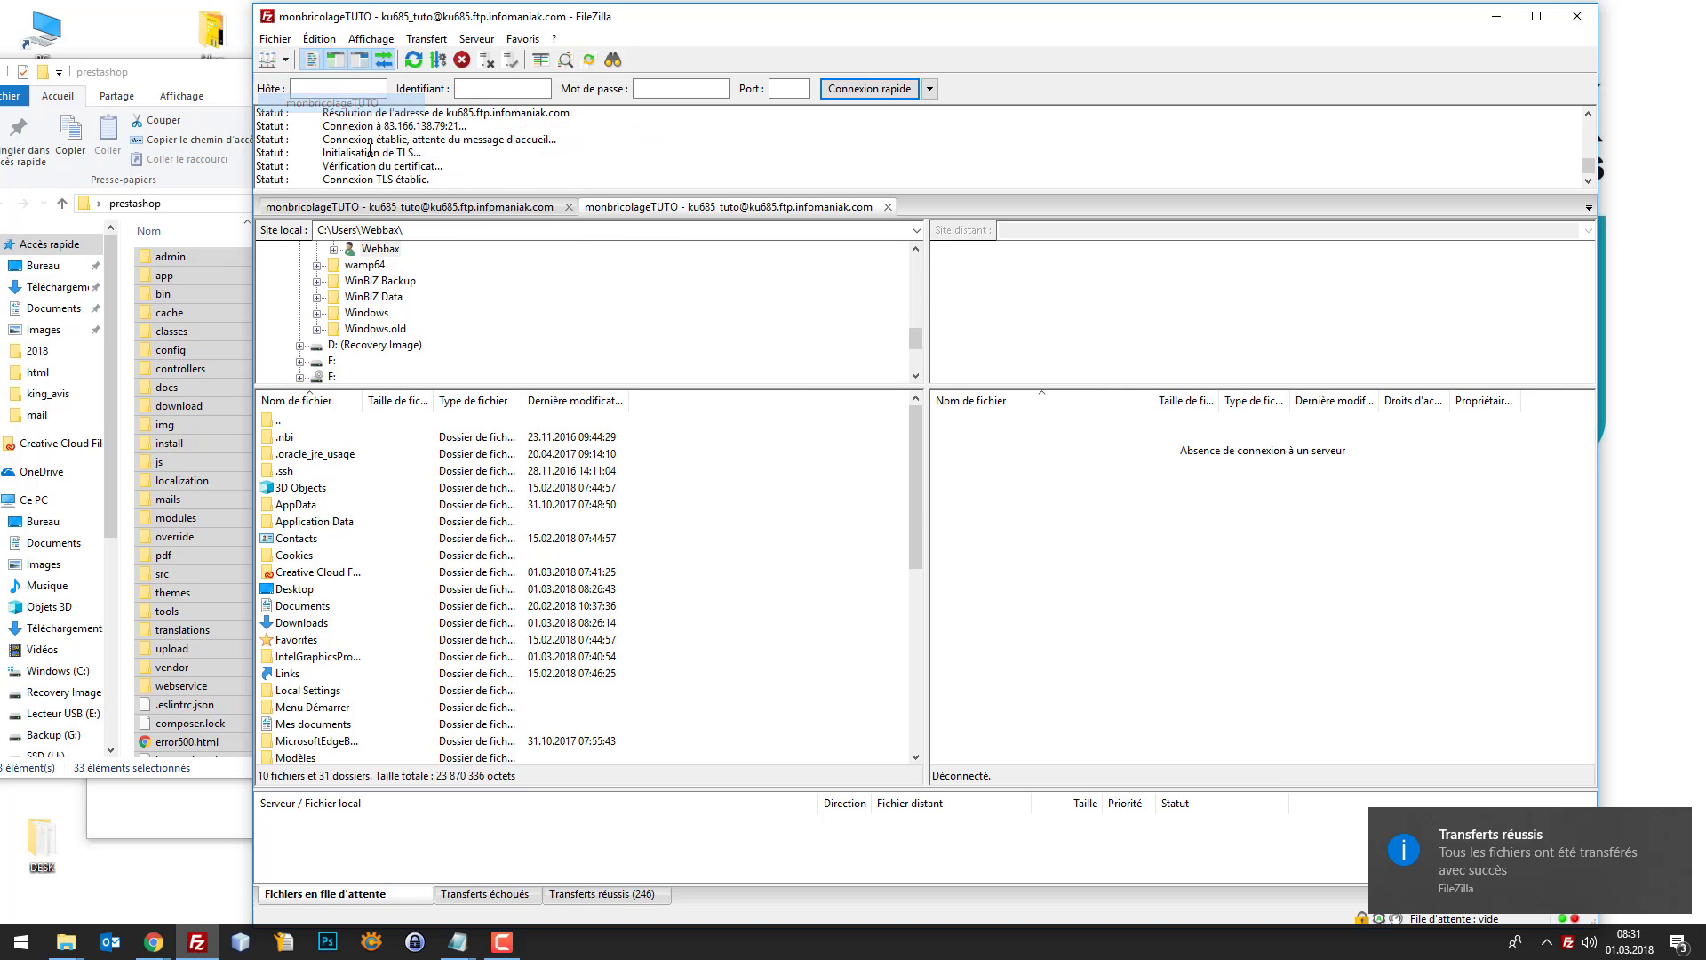
pyautogui.doubleClick(990, 508)
pyautogui.click(1007, 524)
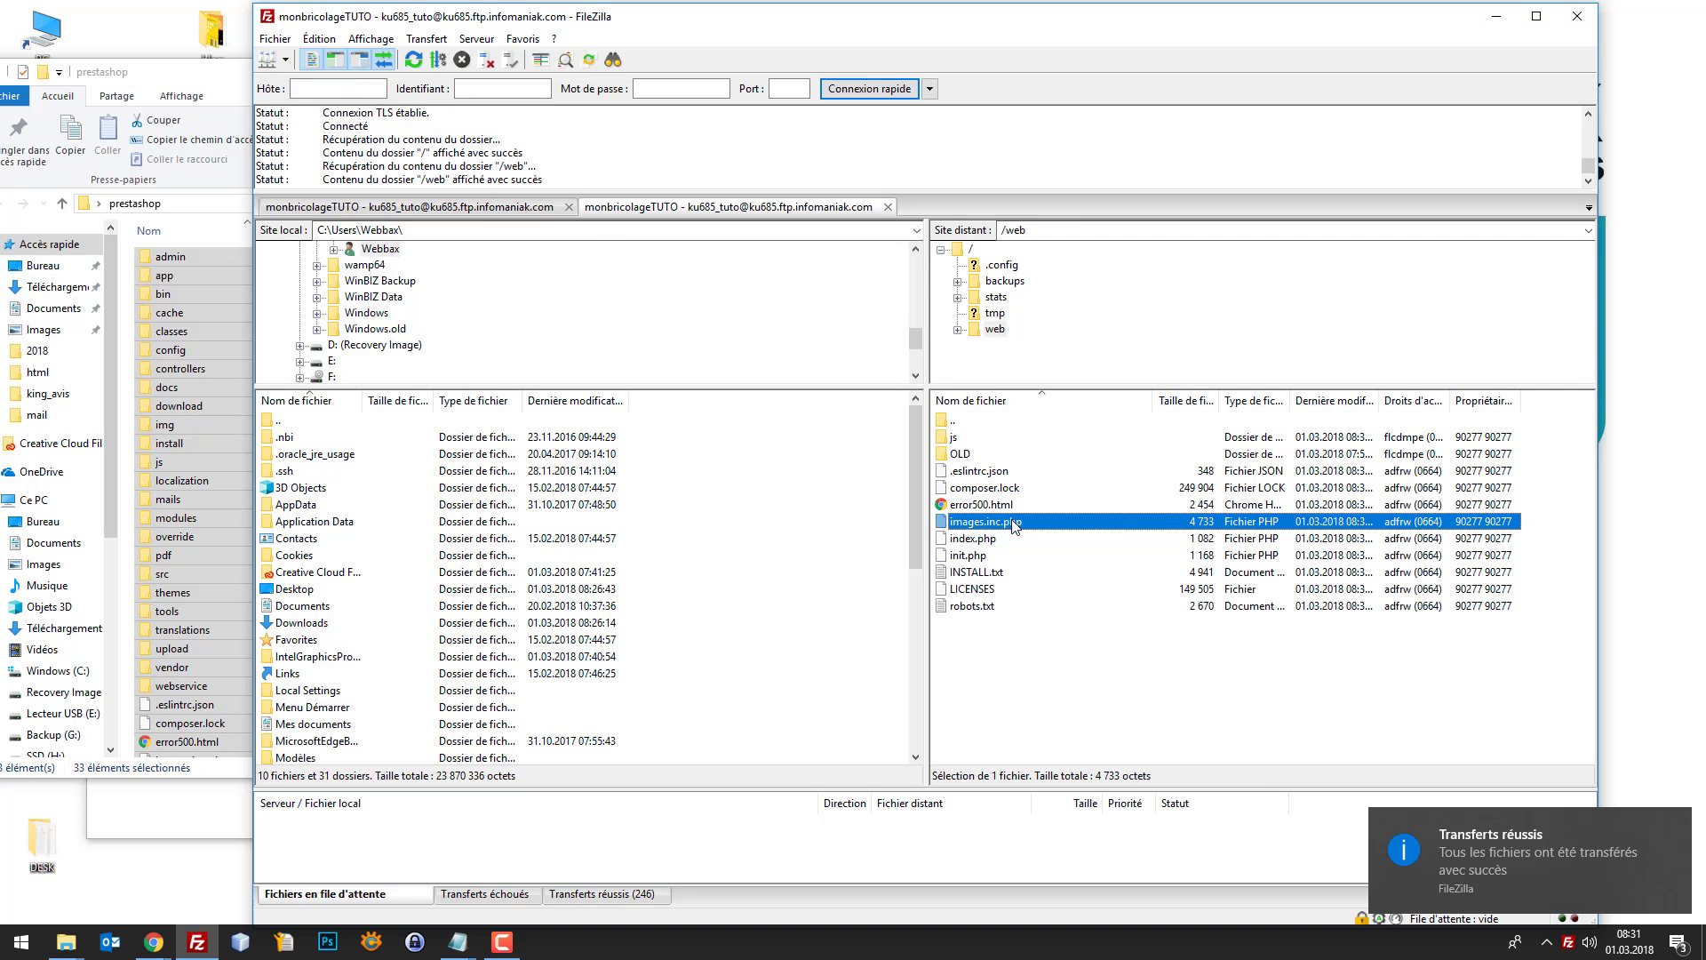
pyautogui.hotkey('ctrl', 'a')
pyautogui.keyDown('ctrl'); pyautogui.click(978, 451); pyautogui.keyUp('ctrl')
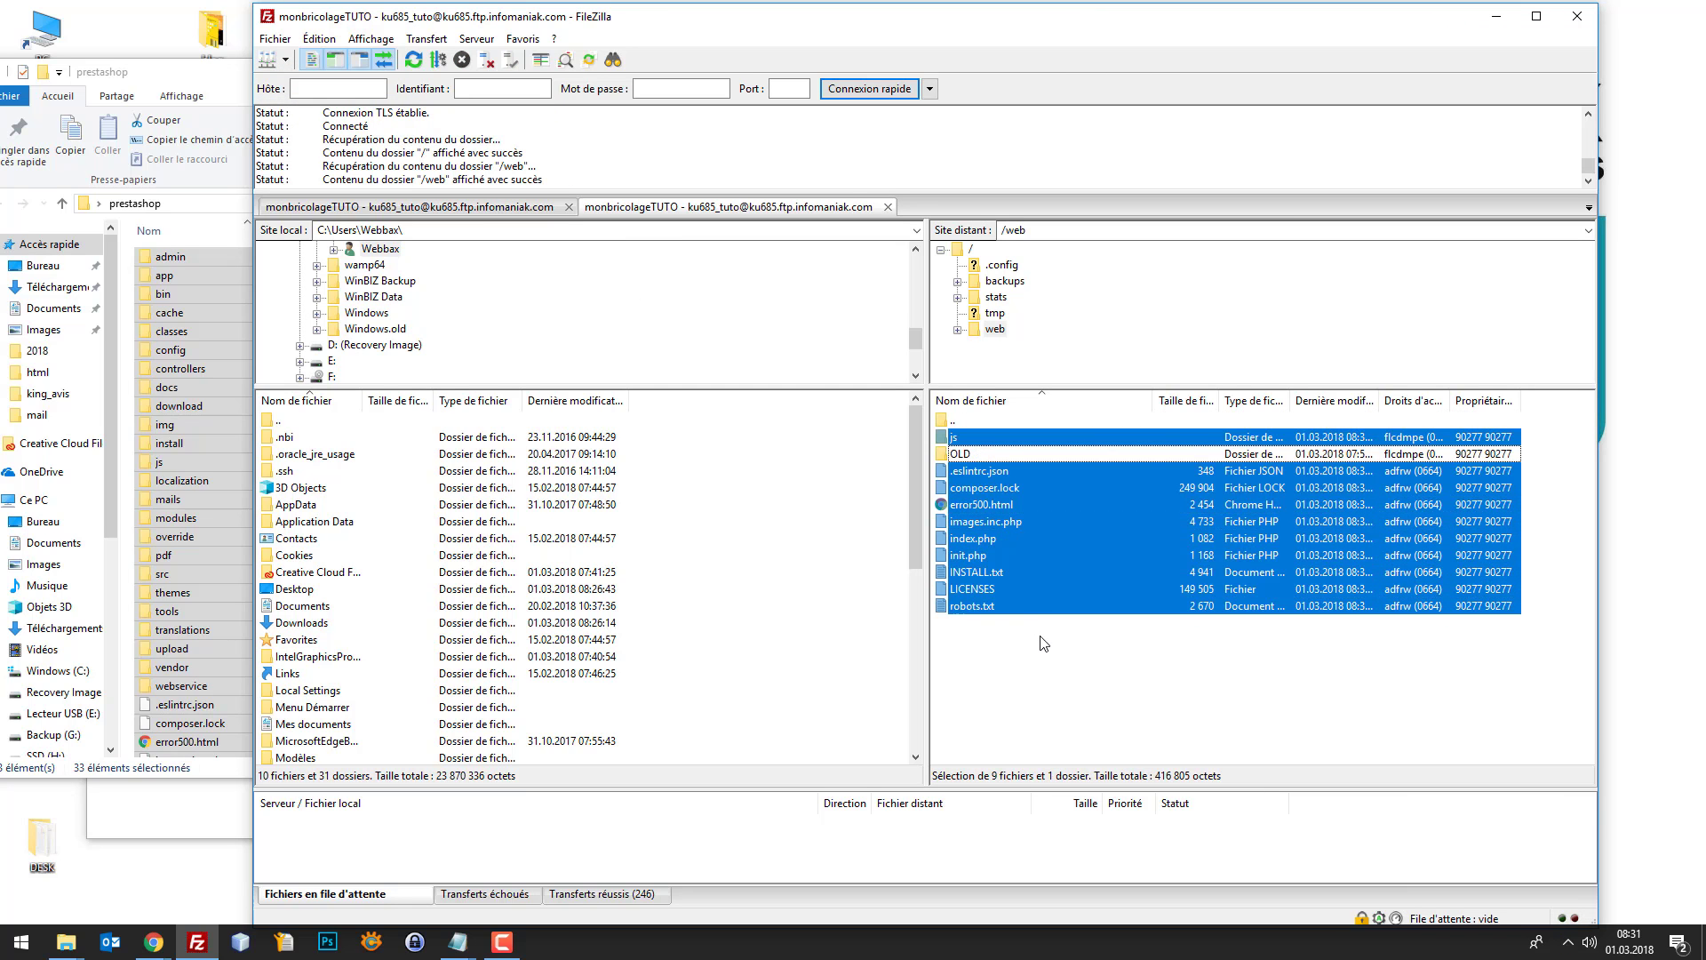
pyautogui.press('Delete')
pyautogui.press('Return')
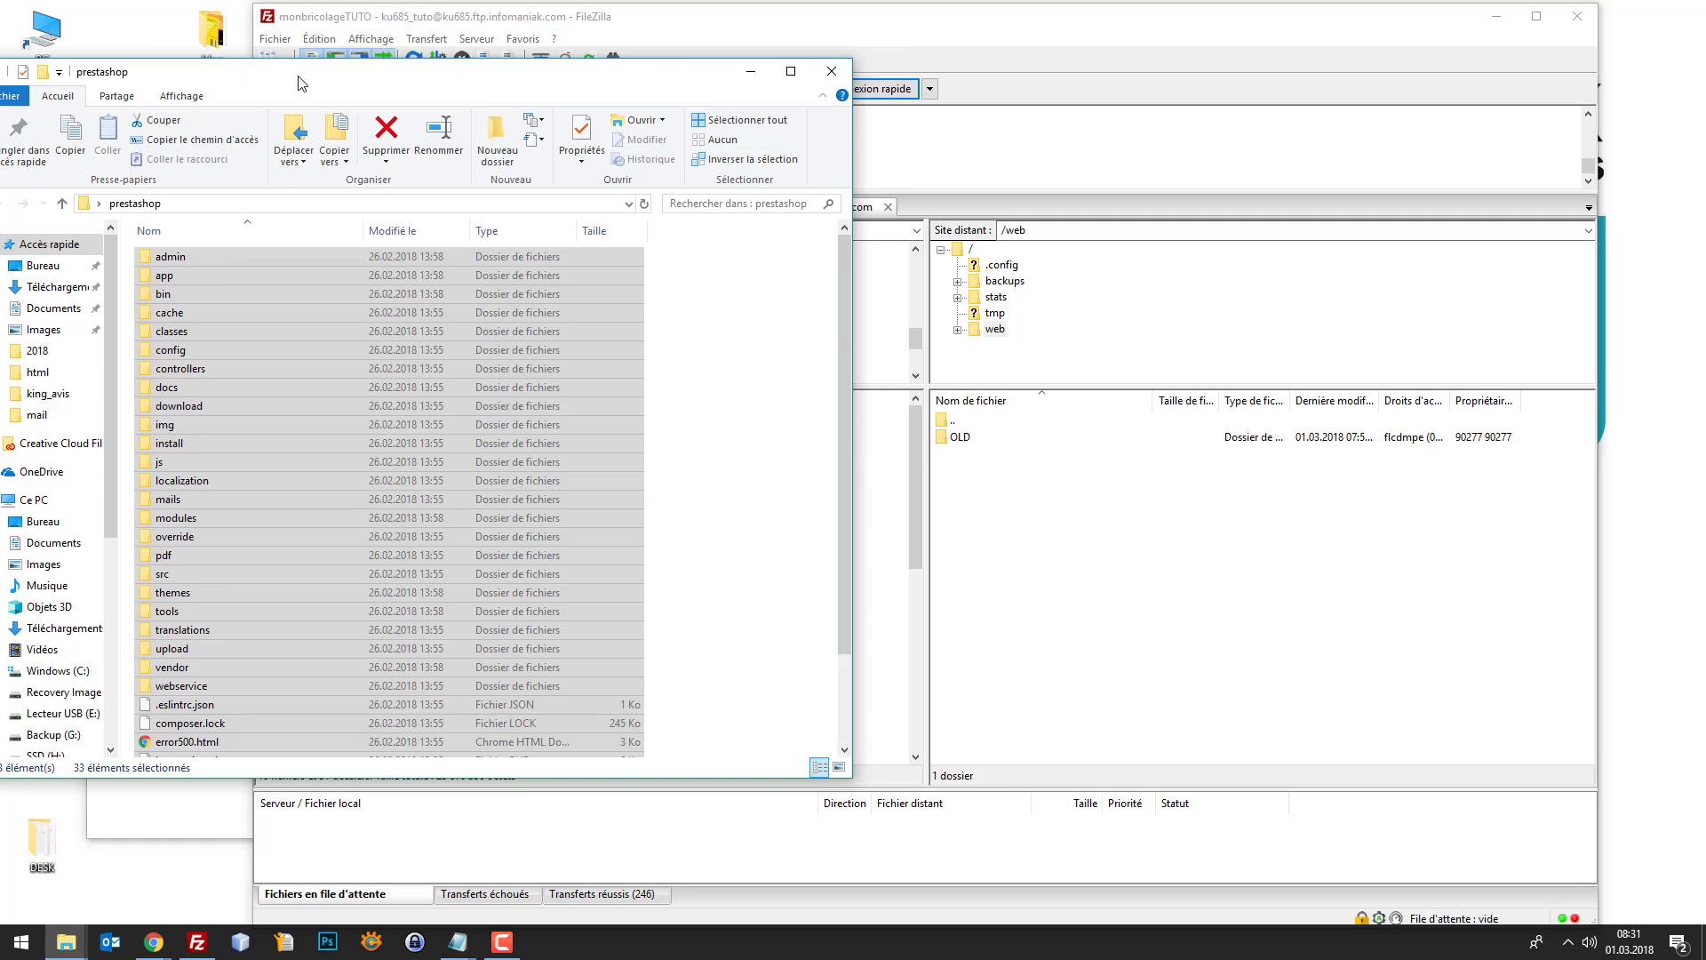
pyautogui.hotkey('ctrl', 'a')
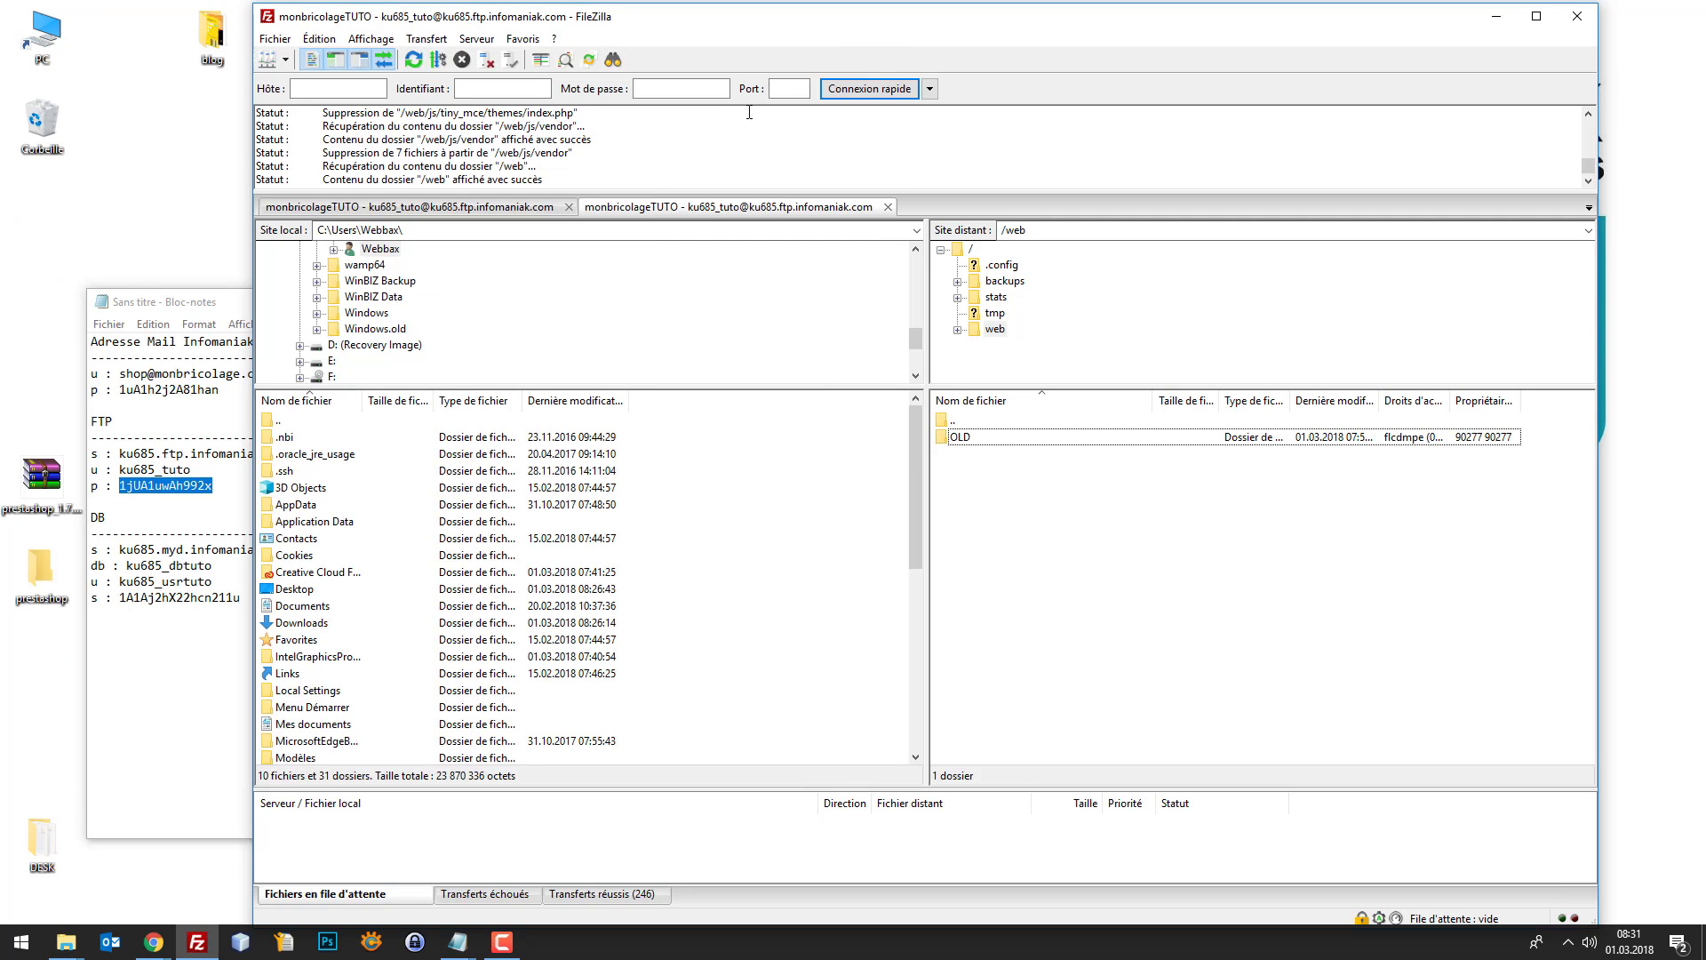
# - Go to the FTP / SSH page in Infomaniak Manager and launch the web FTP file manager
pyautogui.click(154, 942)
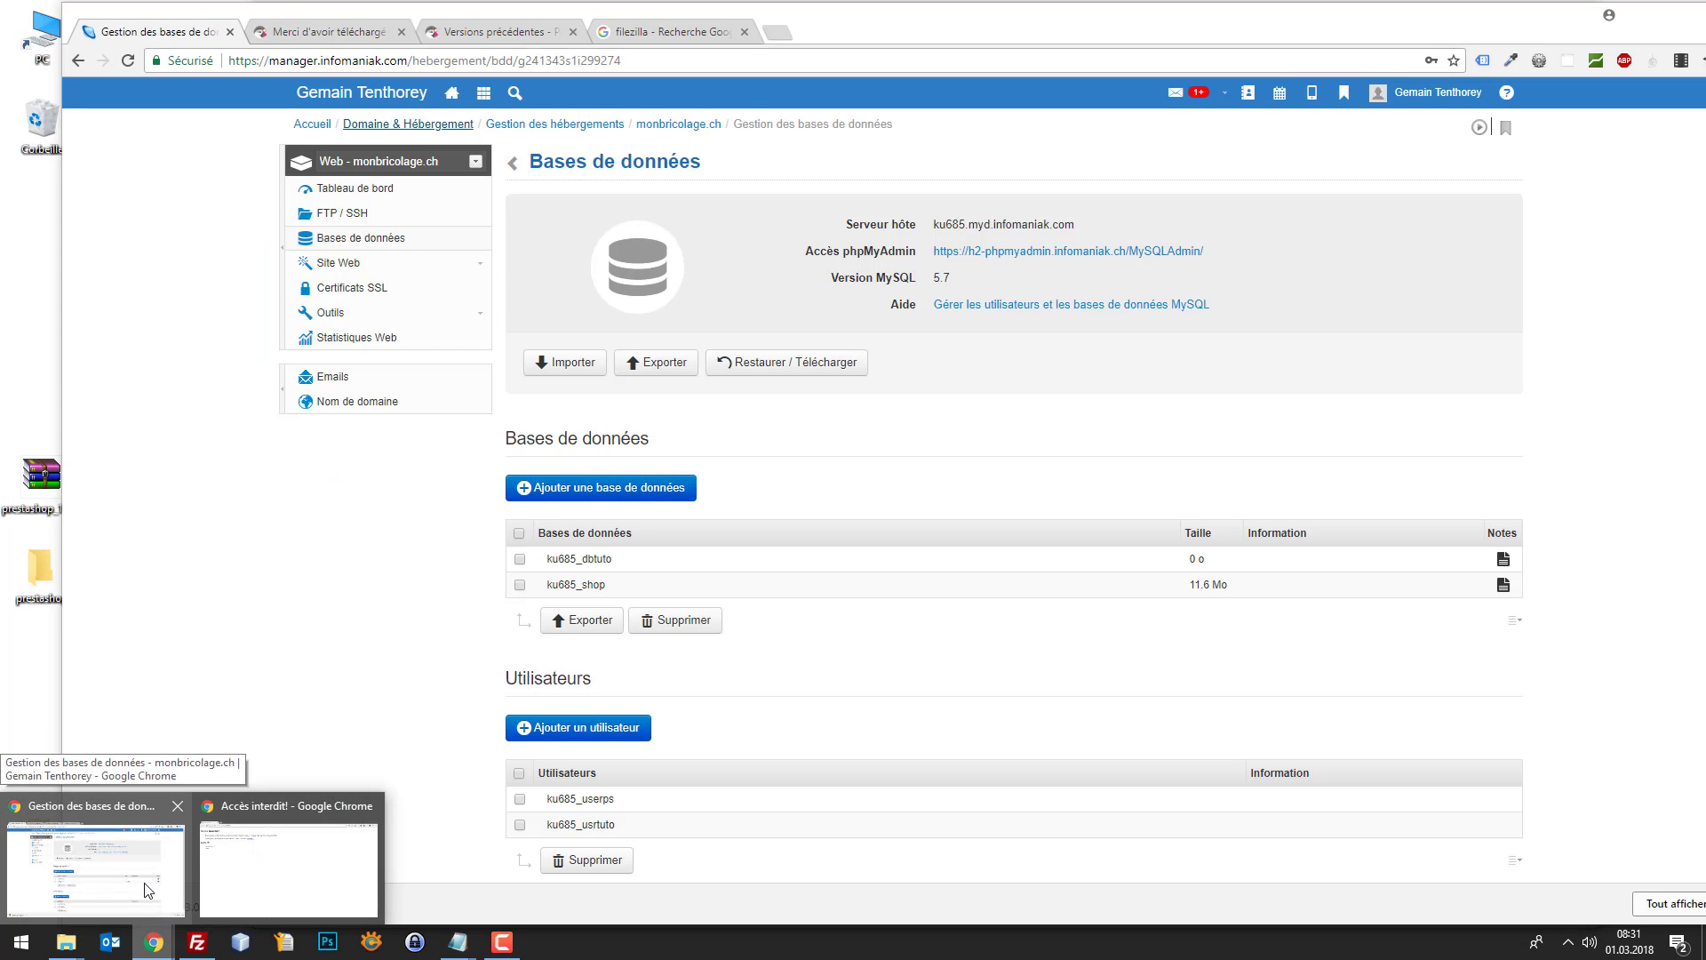
pyautogui.click(147, 889)
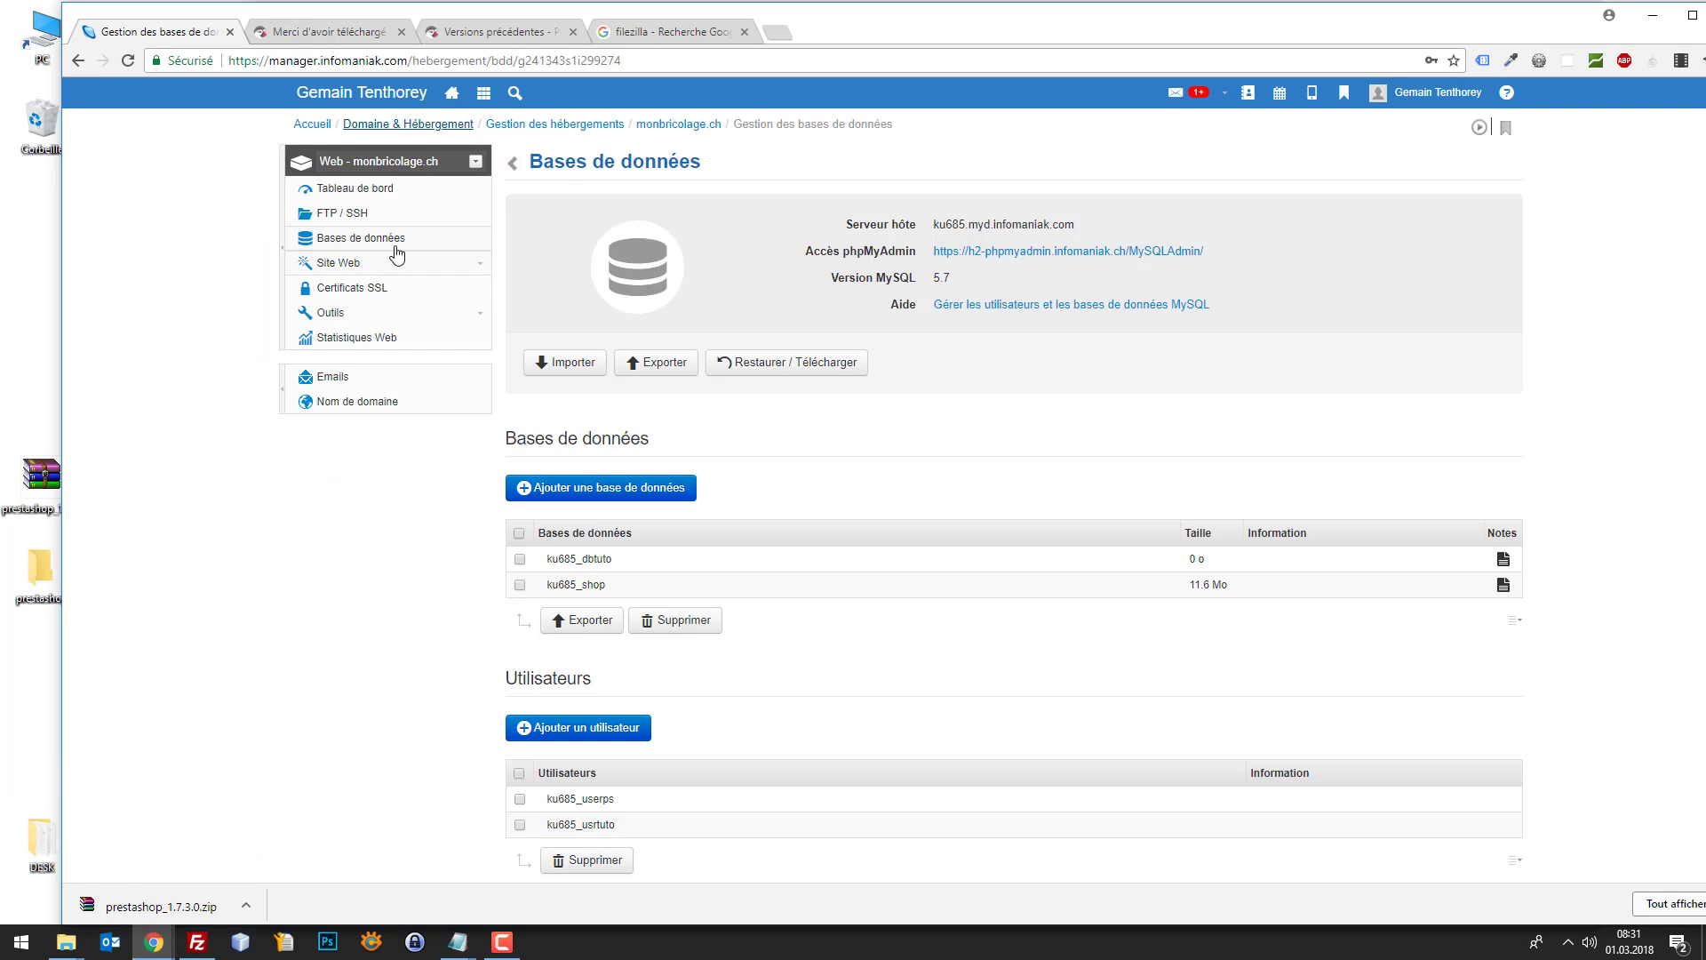
pyautogui.click(356, 214)
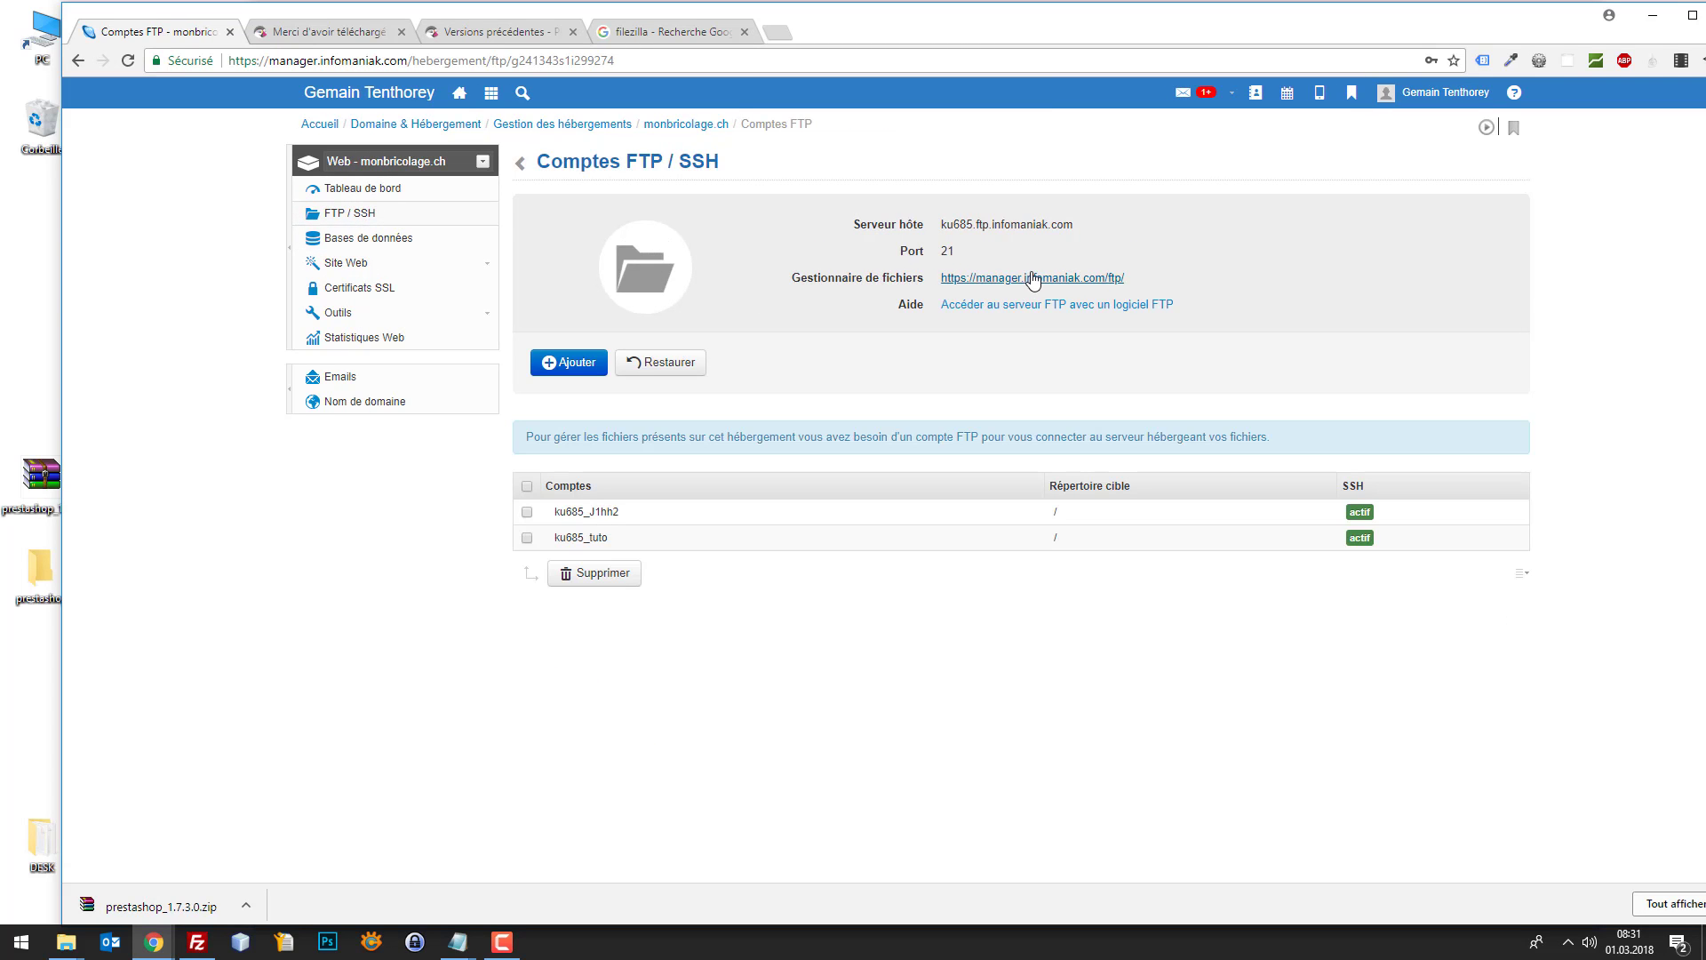
pyautogui.click(1033, 278)
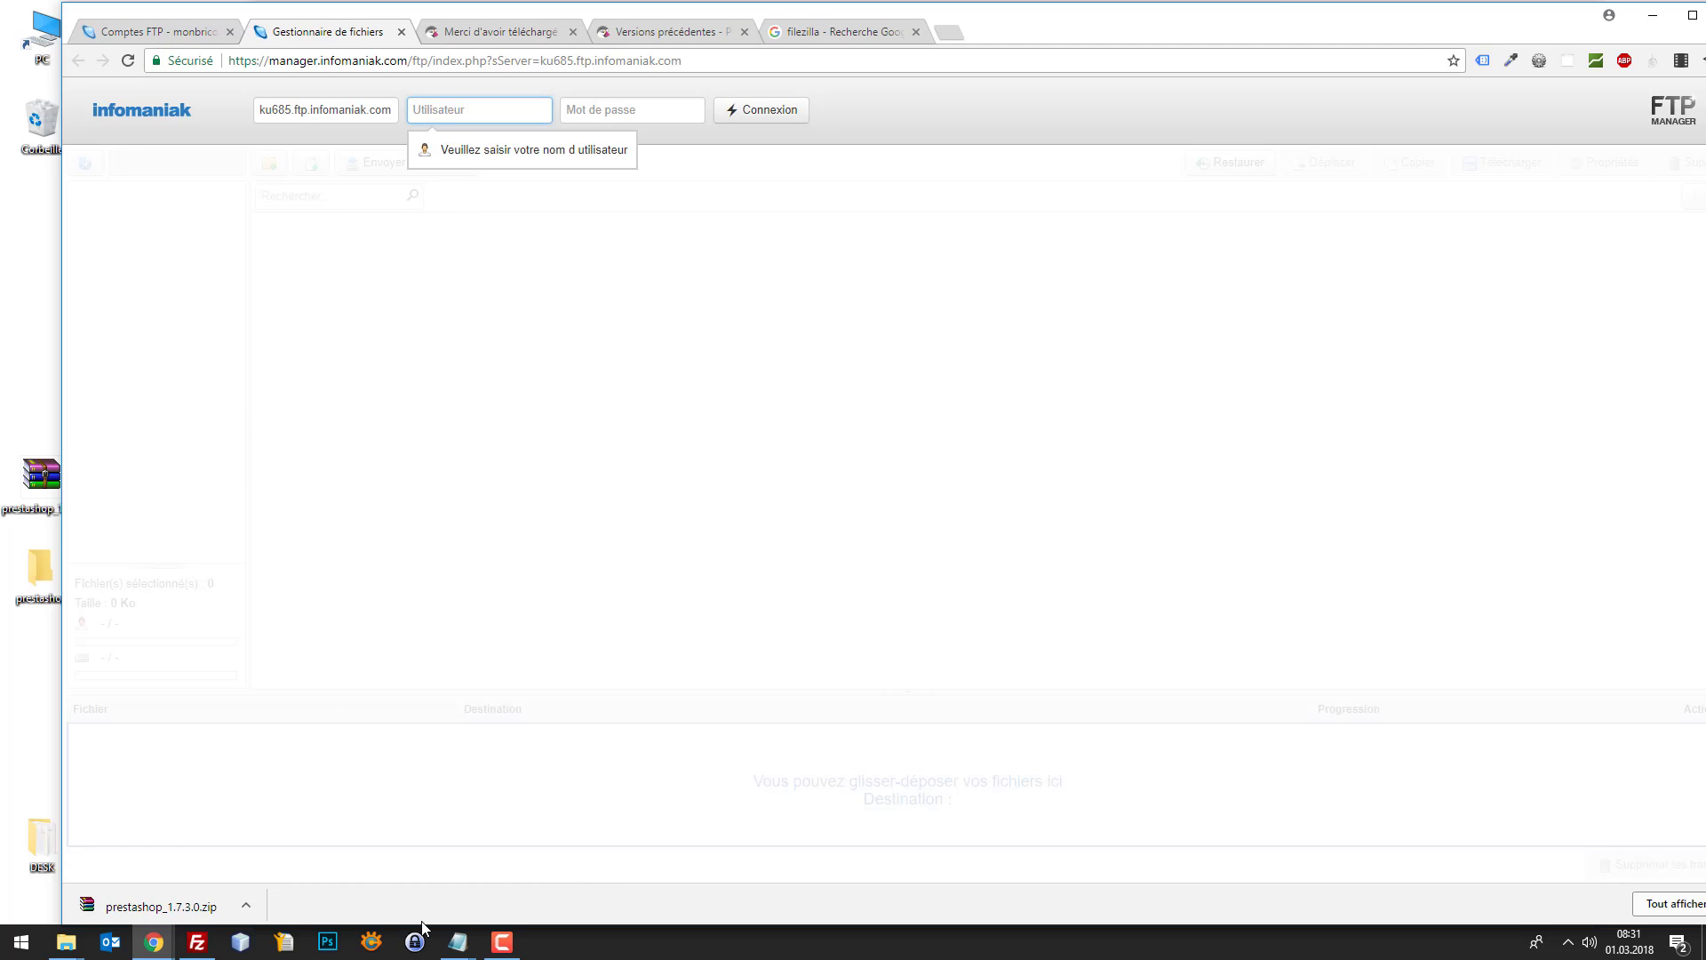
# - Enter the FTP username and password from the notes into the file manager login
pyautogui.moveTo(459, 933)
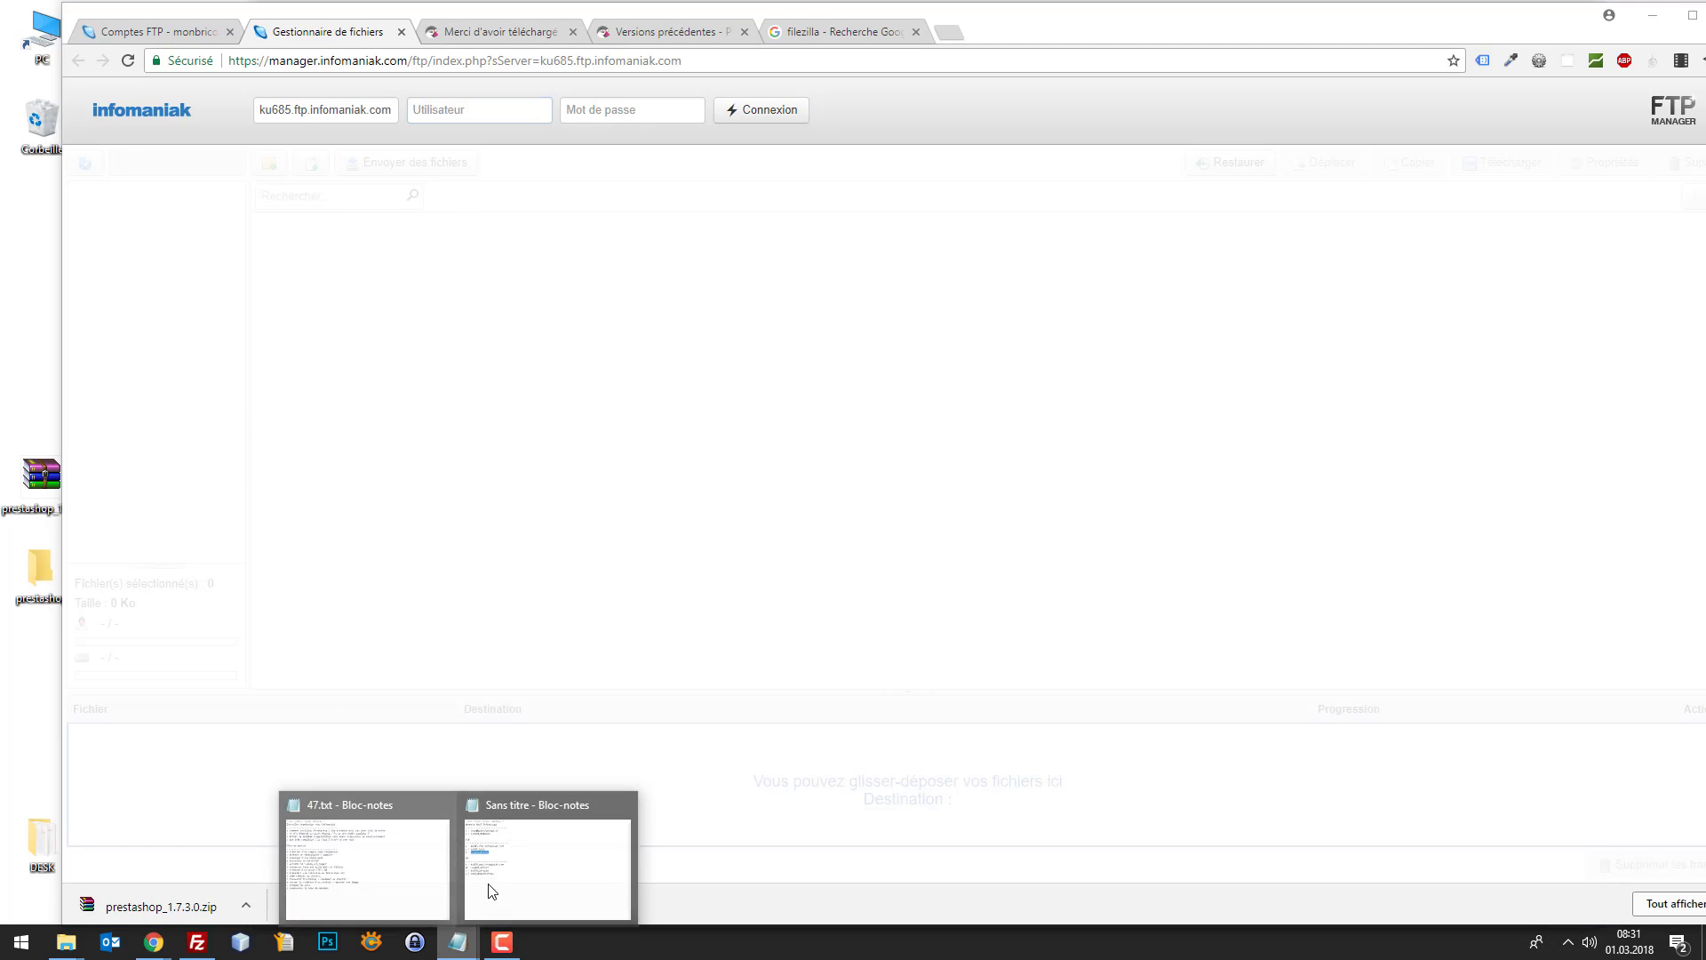
pyautogui.click(535, 859)
pyautogui.click(178, 455)
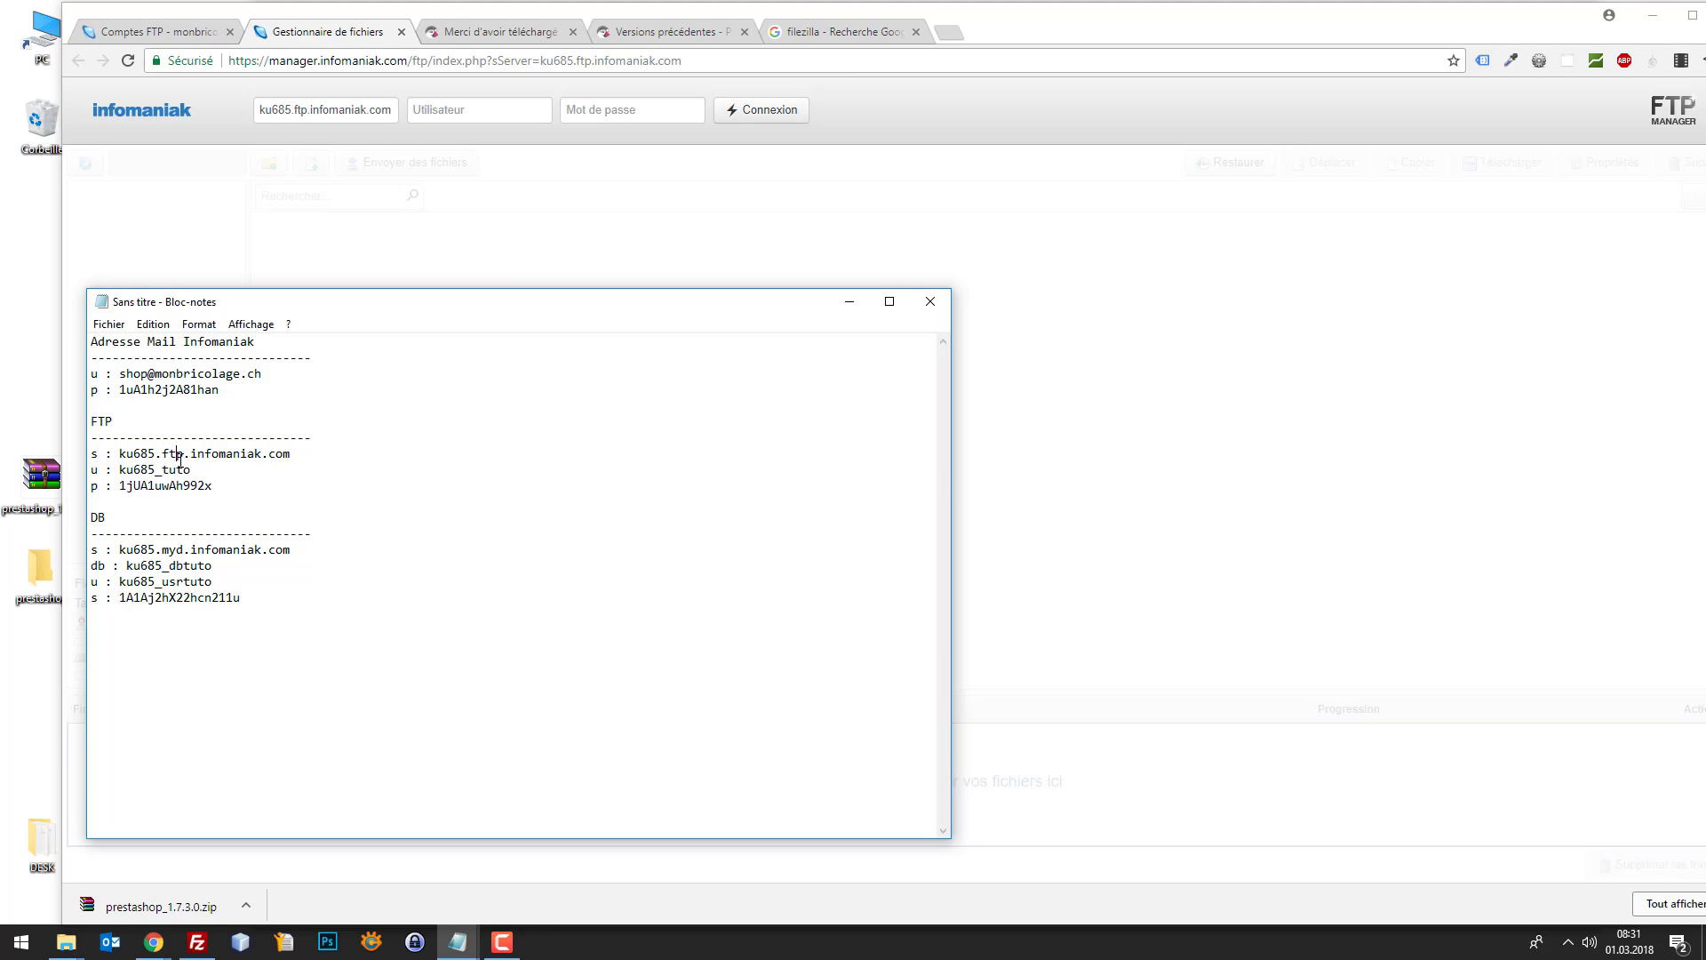
pyautogui.moveTo(196, 469); pyautogui.dragTo(127, 468)
pyautogui.moveTo(204, 304); pyautogui.dragTo(158, 305)
pyautogui.click(479, 105)
pyautogui.write('ku685_tuto')
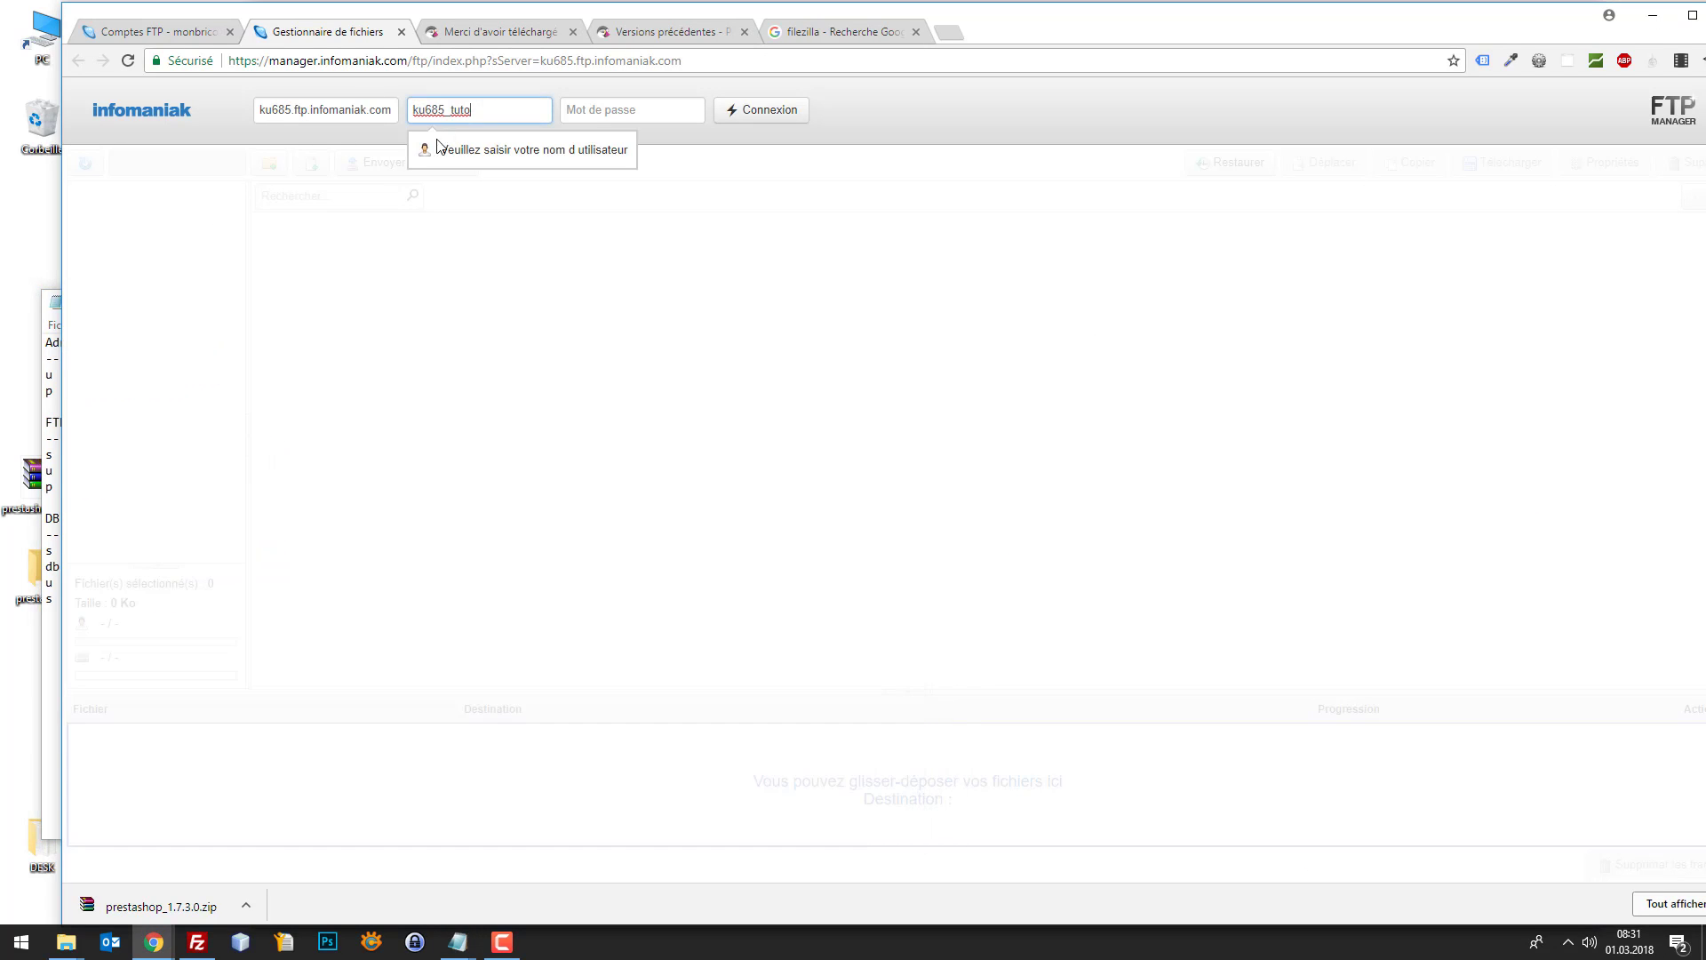
pyautogui.click(67, 500)
pyautogui.doubleClick(106, 487)
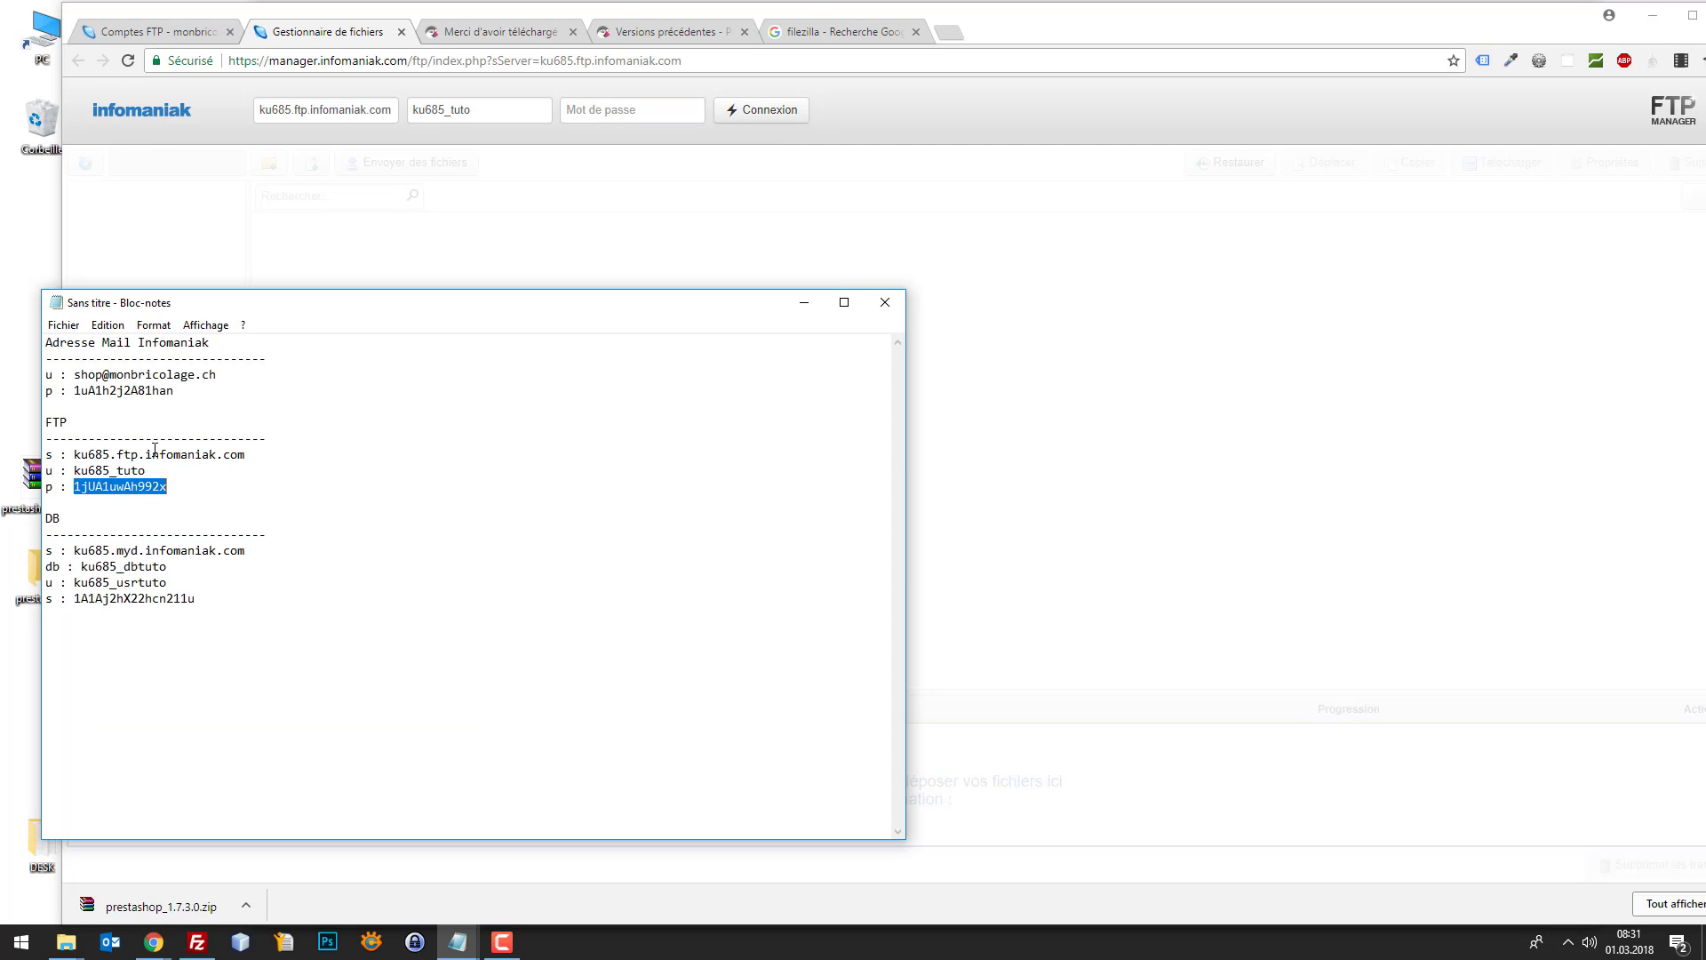
pyautogui.hotkey('ctrl', 'c')
pyautogui.click(627, 109)
pyautogui.hotkey('ctrl', 'v')
pyautogui.click(768, 114)
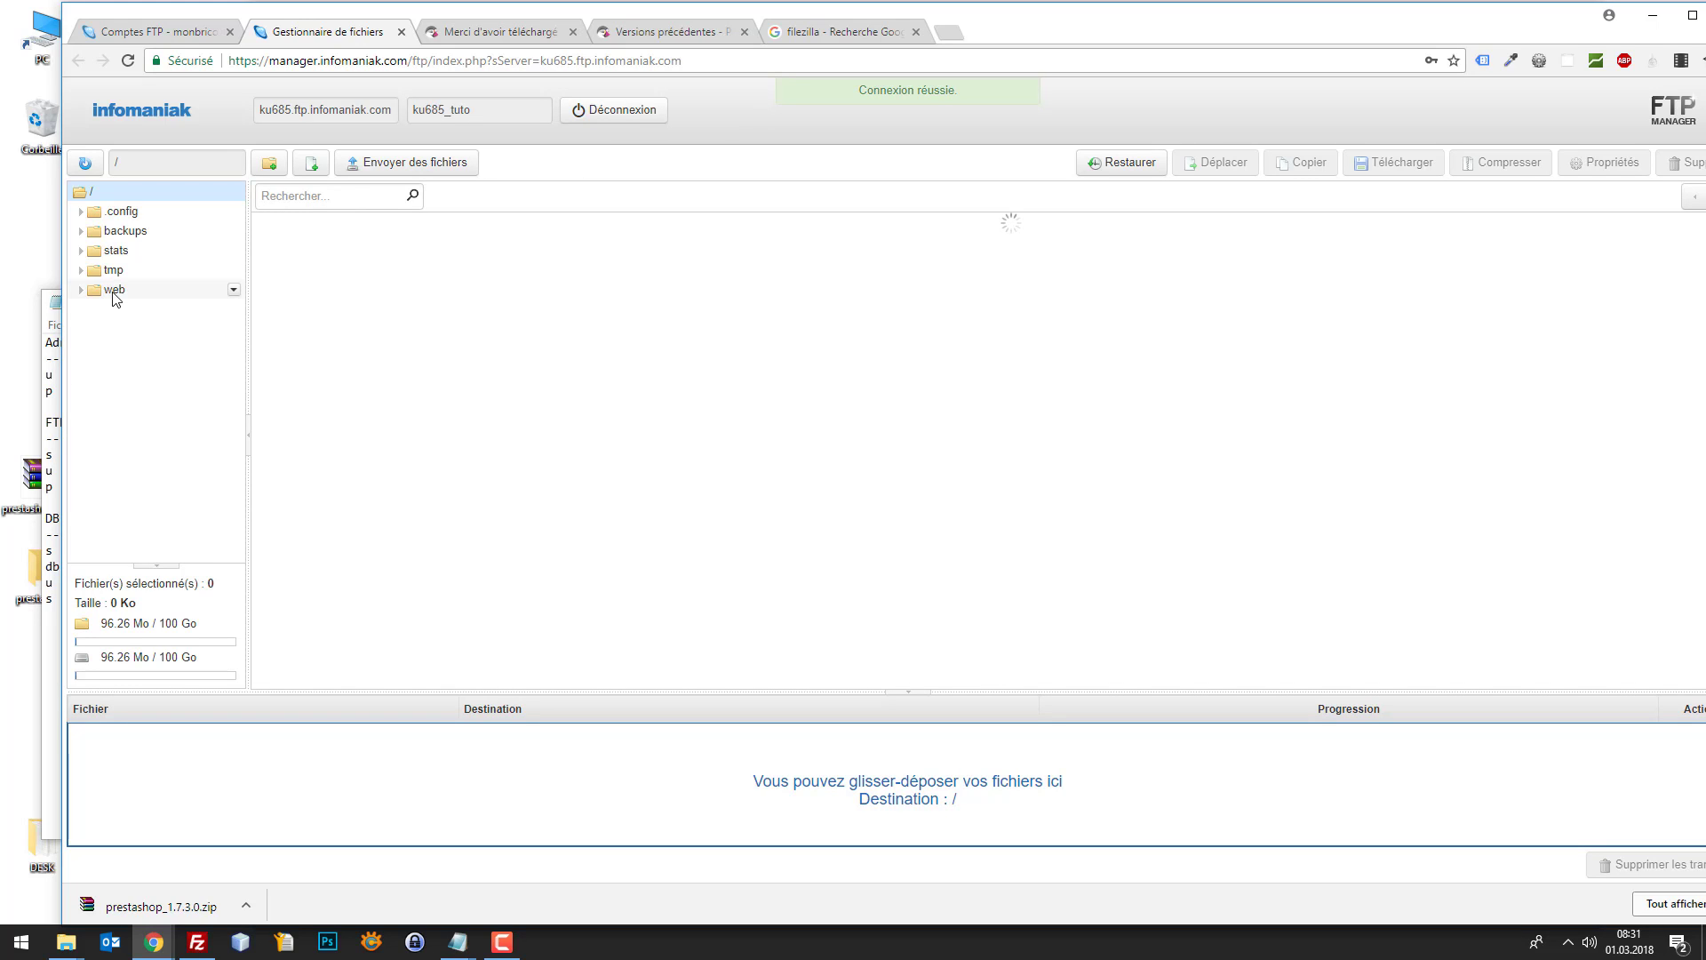
# - Try uploading prestashop_1.7.3.0.zip to /web, which is rejected as over 48 MB
pyautogui.click(115, 292)
pyautogui.click(404, 165)
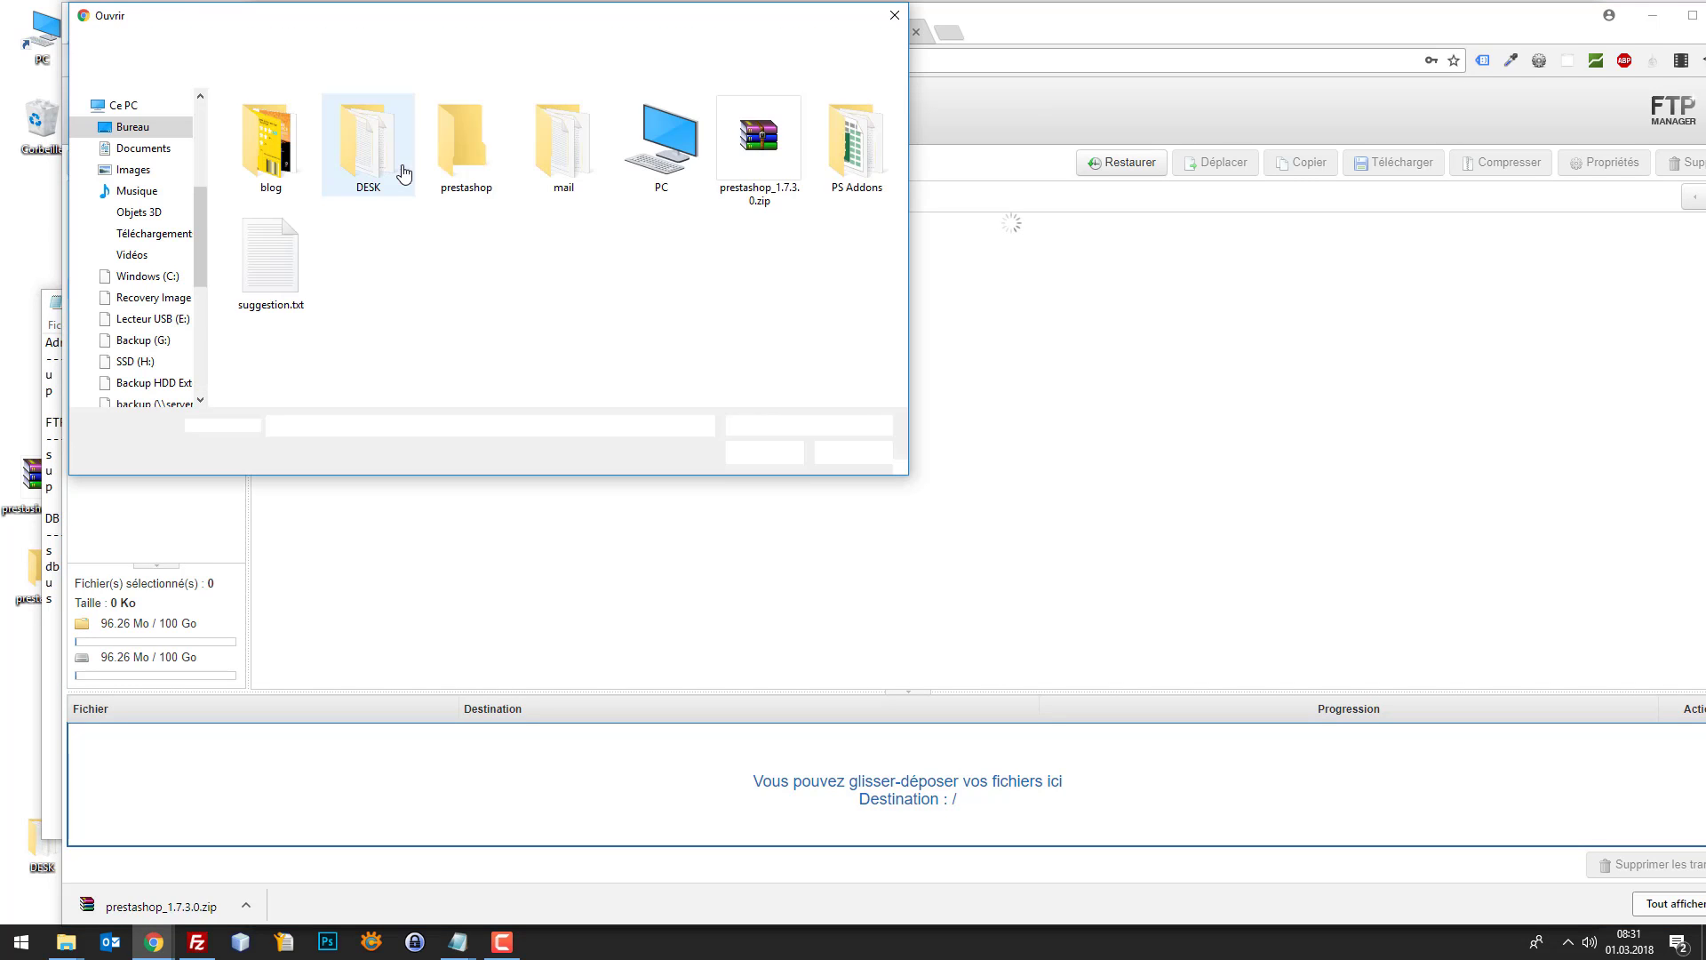
pyautogui.click(762, 151)
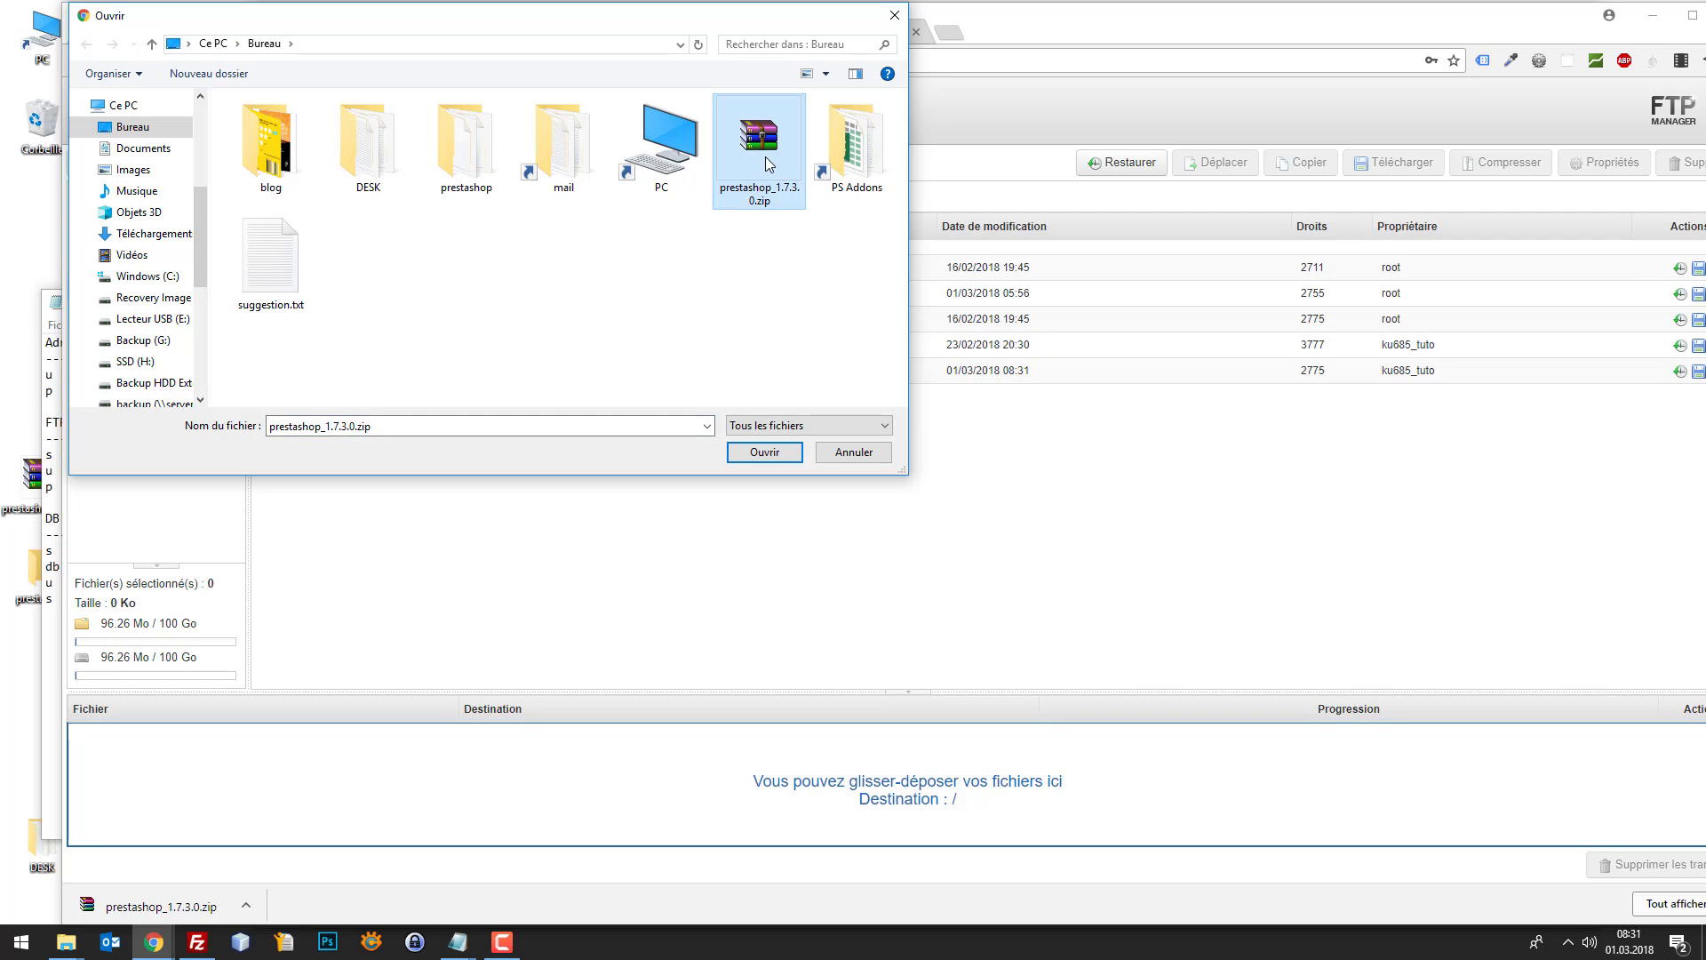
pyautogui.doubleClick(766, 154)
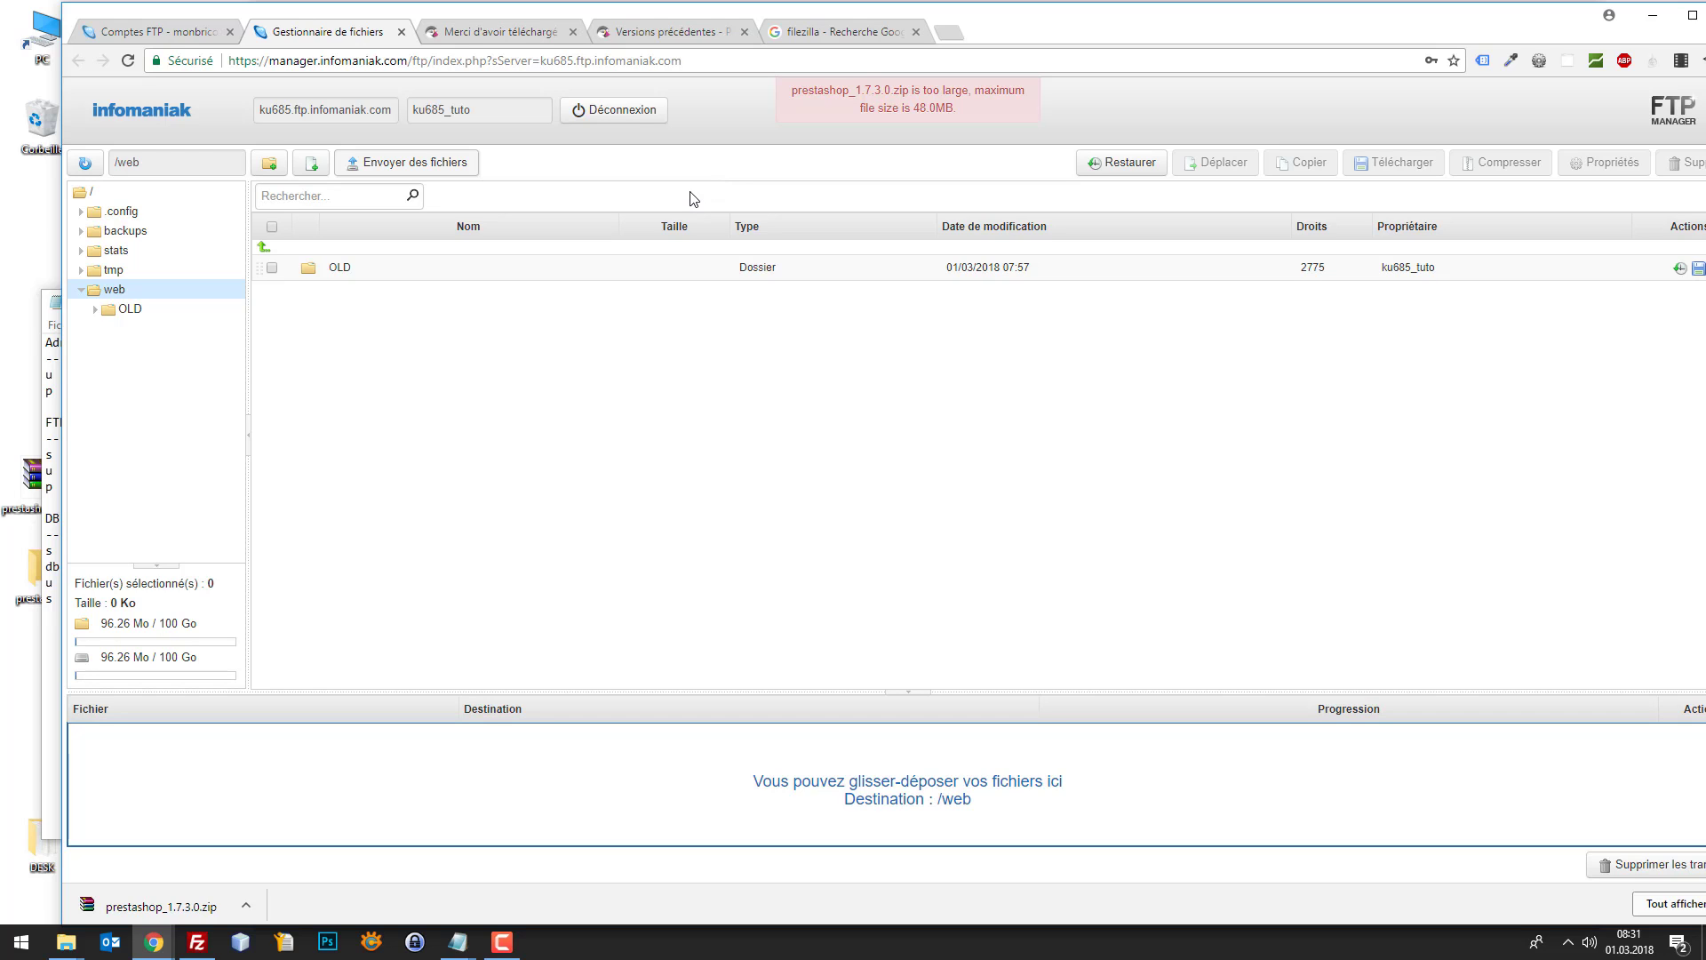
# - Retry the upload once, then drag the zip into FileZilla's /web pane instead
pyautogui.click(420, 169)
pyautogui.doubleClick(752, 158)
pyautogui.click(214, 939)
pyautogui.moveTo(32, 480); pyautogui.dragTo(1204, 627)
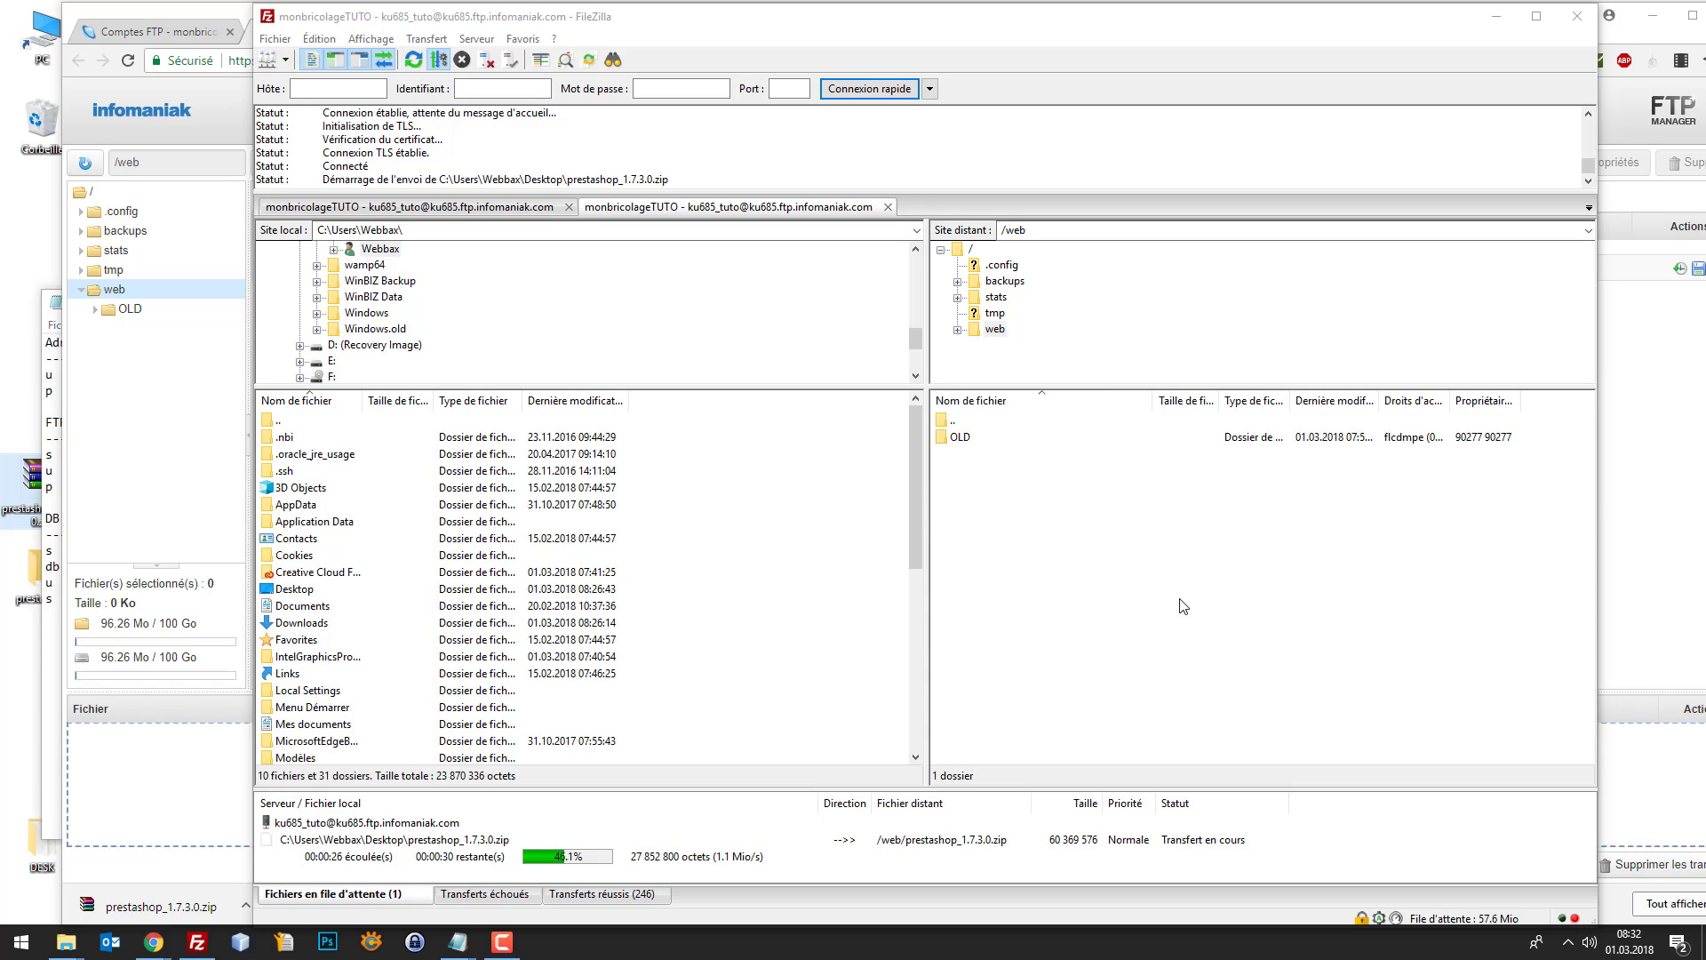
# - Check the local prestashop folder's size in its Properties, then return to the browser's FTP manager
pyautogui.click(24, 606)
pyautogui.rightClick(24, 606)
pyautogui.click(40, 609)
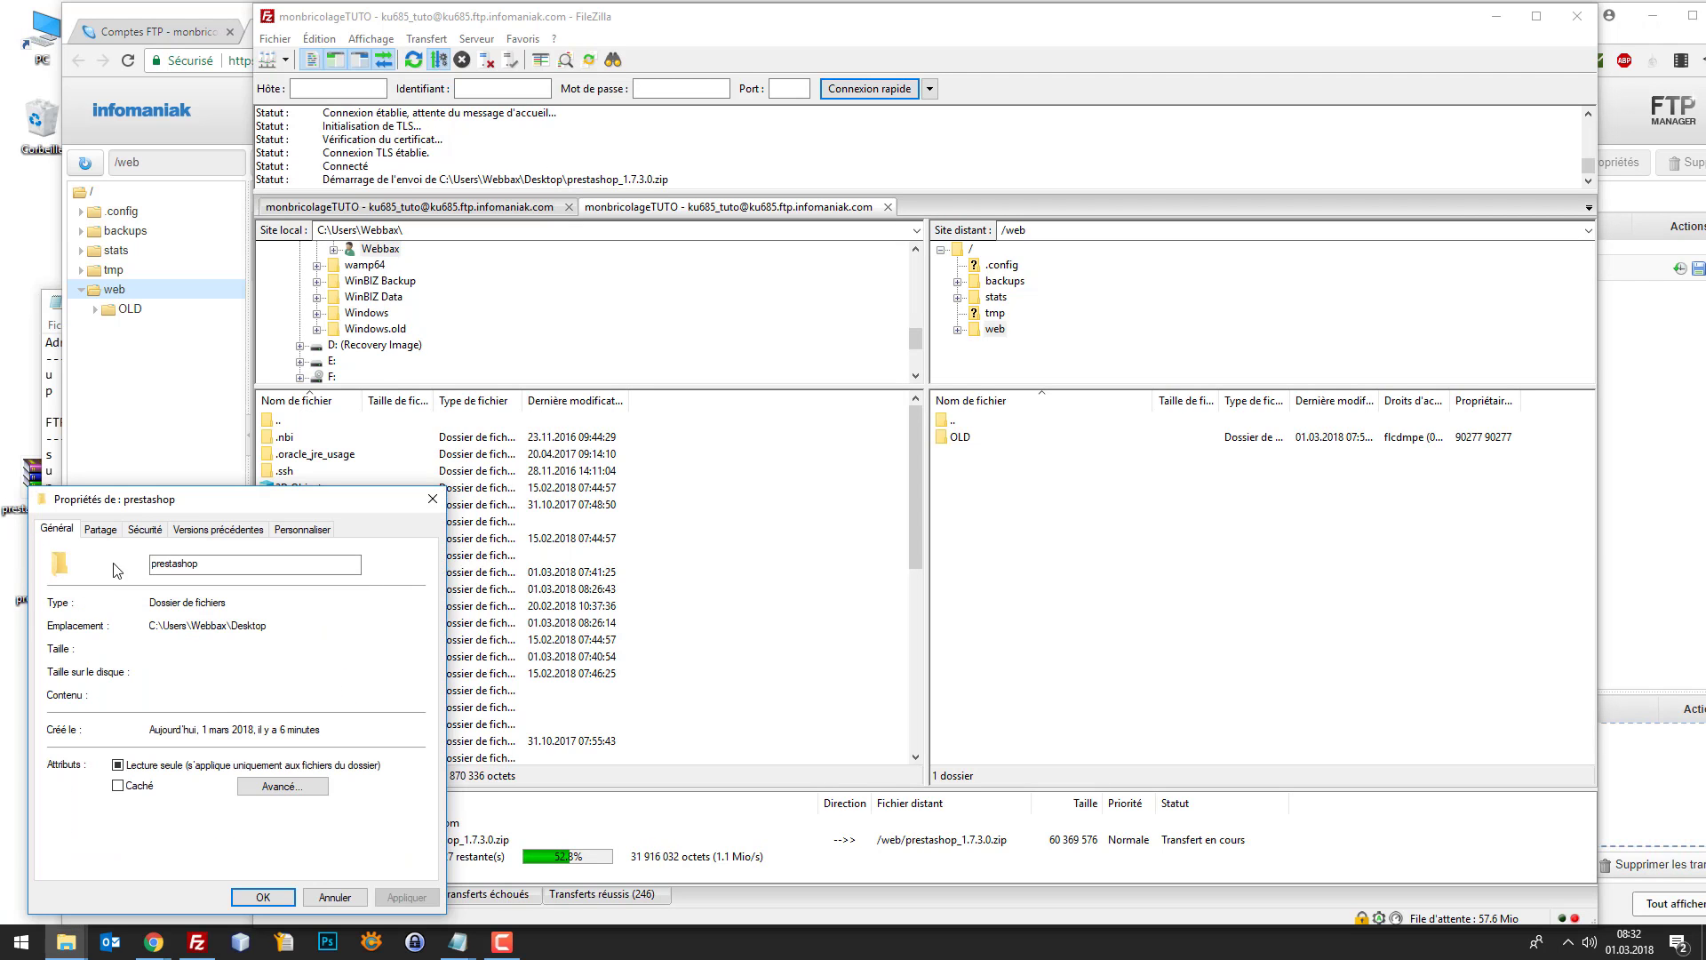
pyautogui.click(118, 530)
pyautogui.click(58, 530)
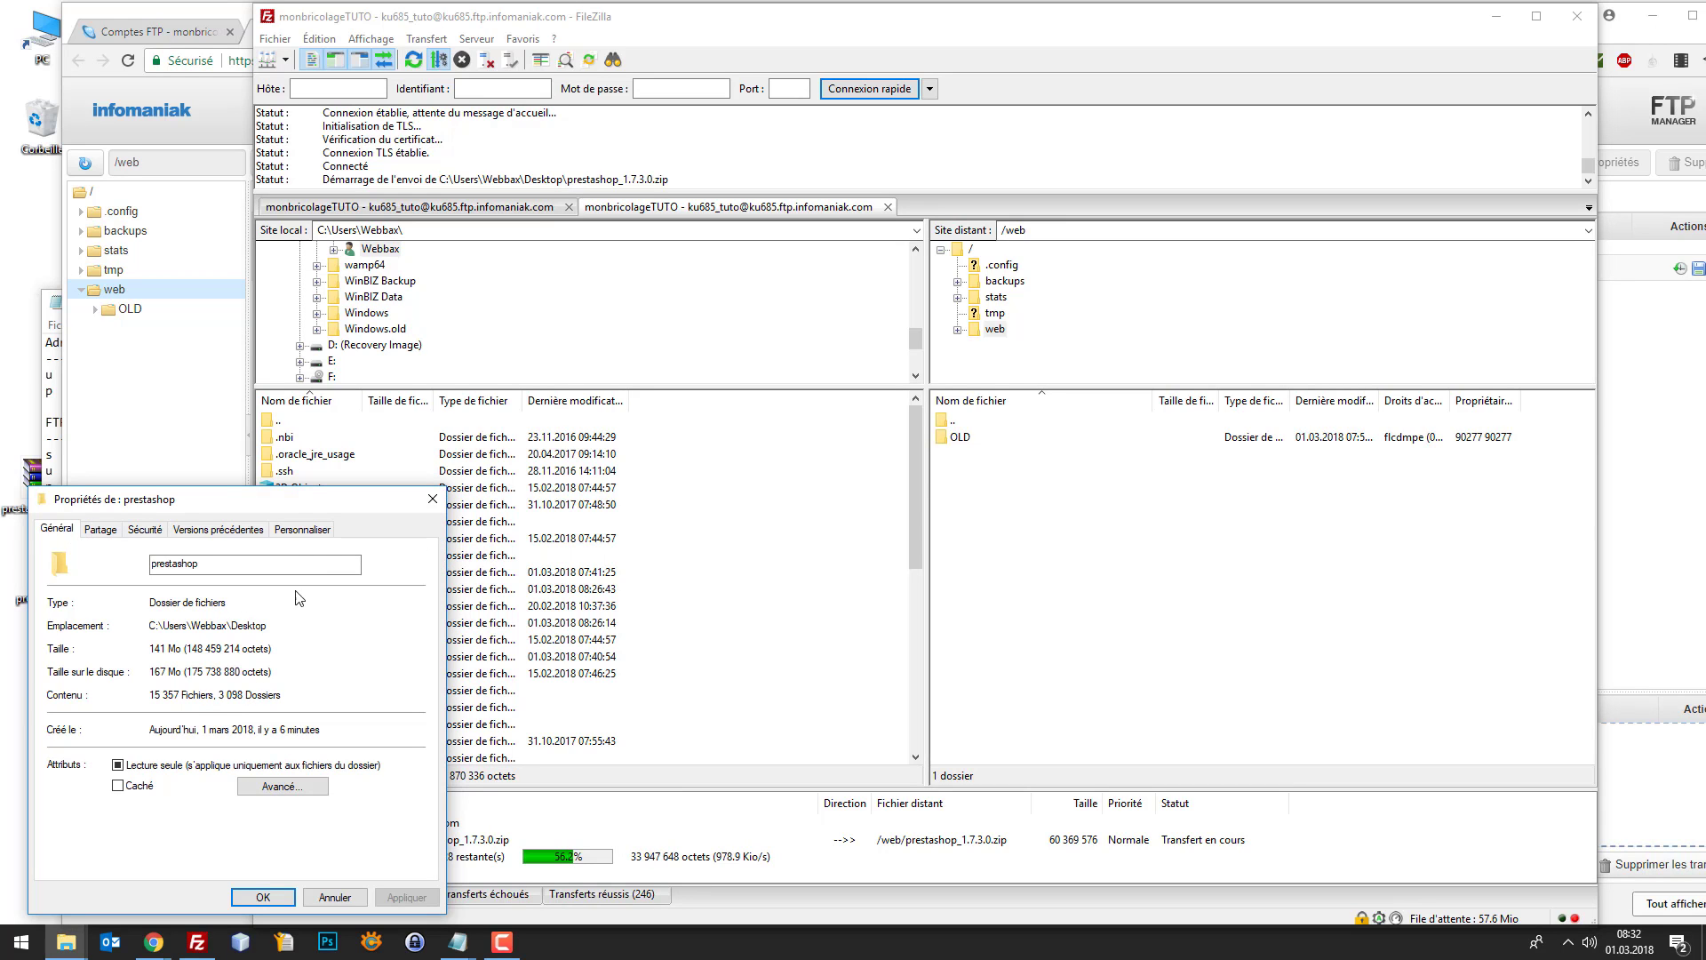
pyautogui.click(433, 499)
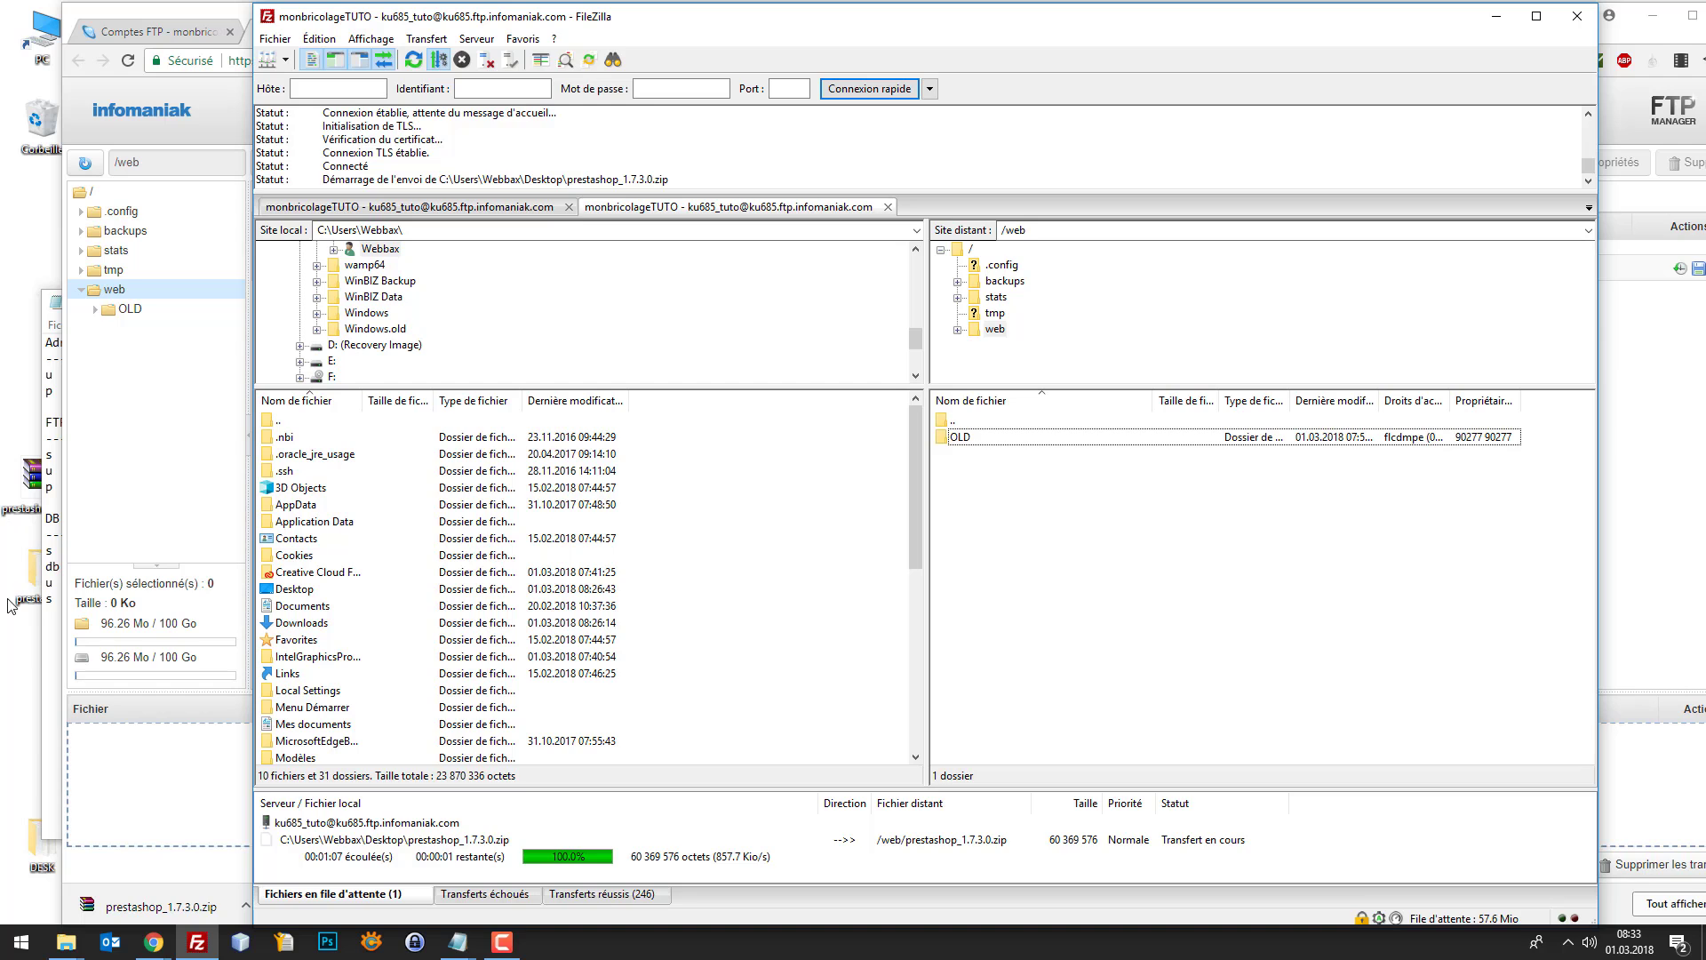
pyautogui.click(211, 16)
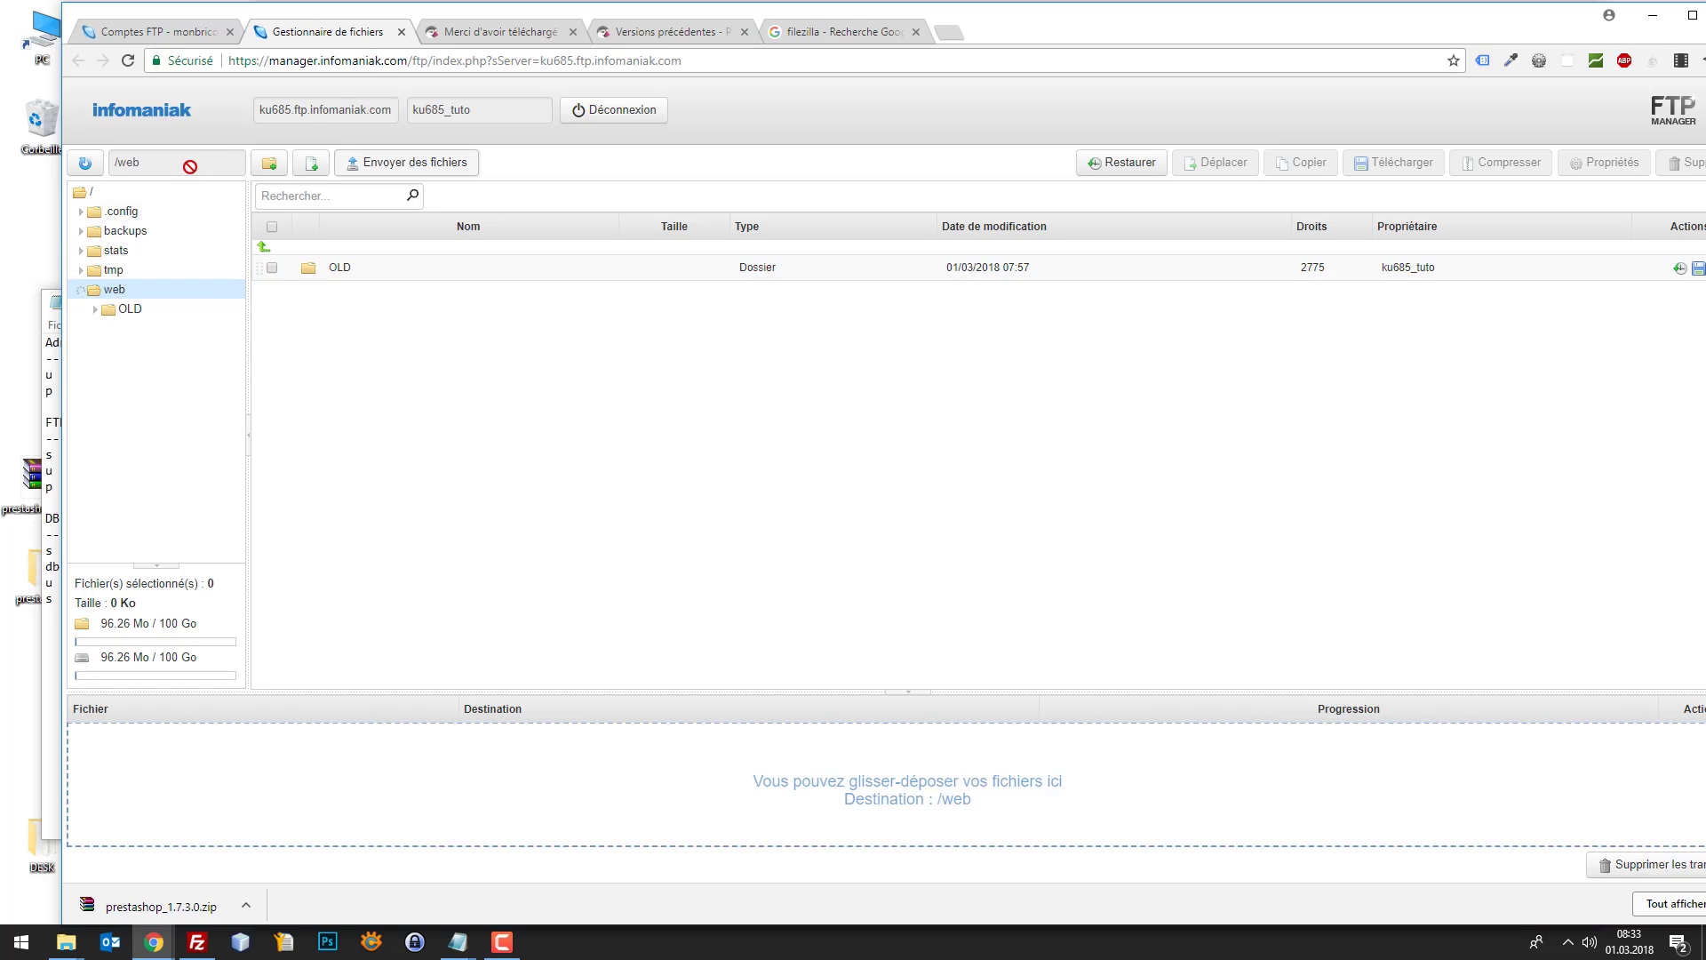
# - Reload the file manager and reopen /web to show prestashop_1.7.3.0.zip (57.57 Mo) beside OLD
pyautogui.click(382, 61)
pyautogui.press('Return')
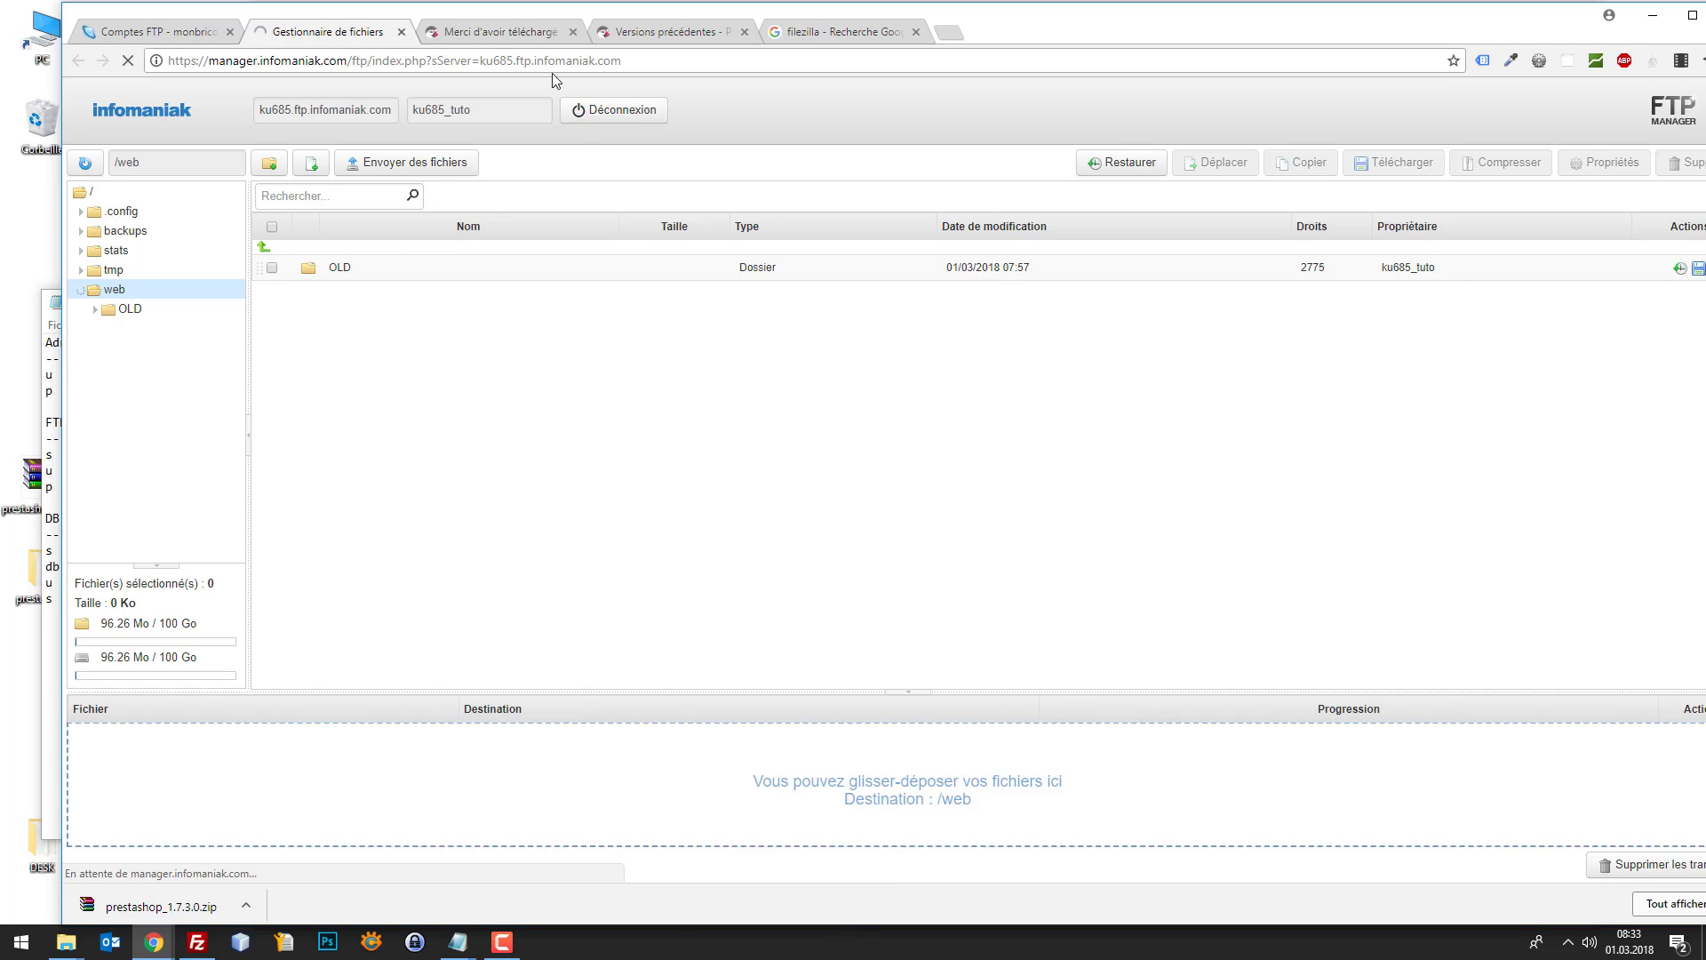
pyautogui.click(139, 31)
pyautogui.click(991, 283)
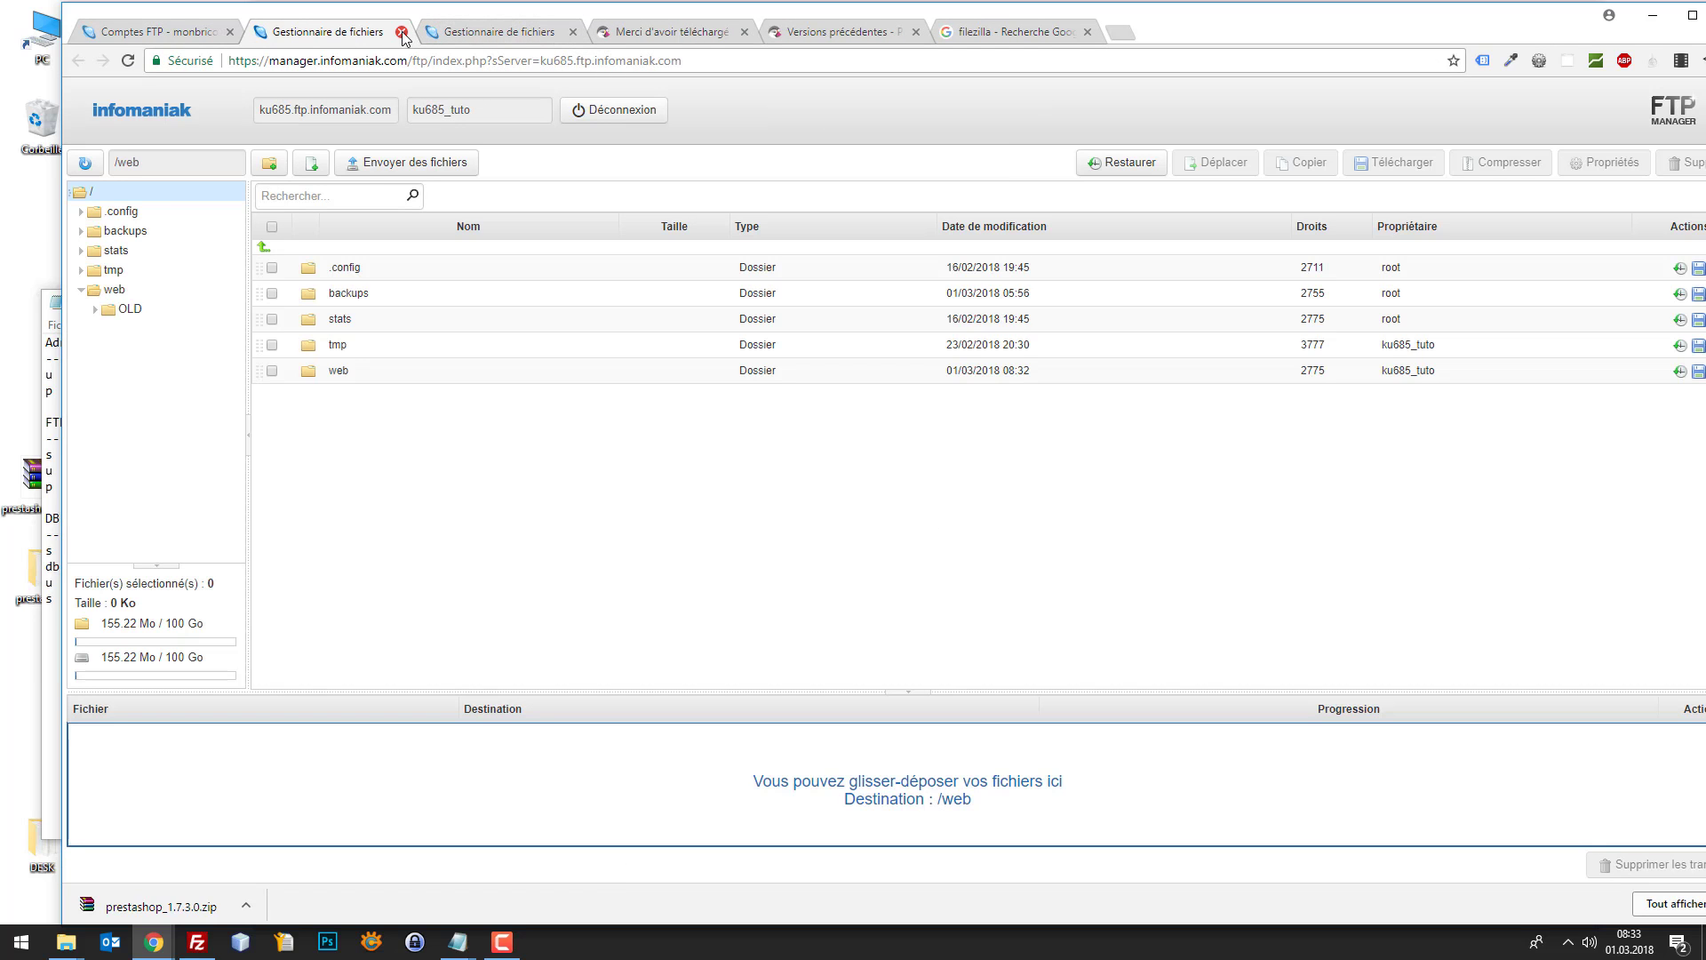
pyautogui.click(339, 371)
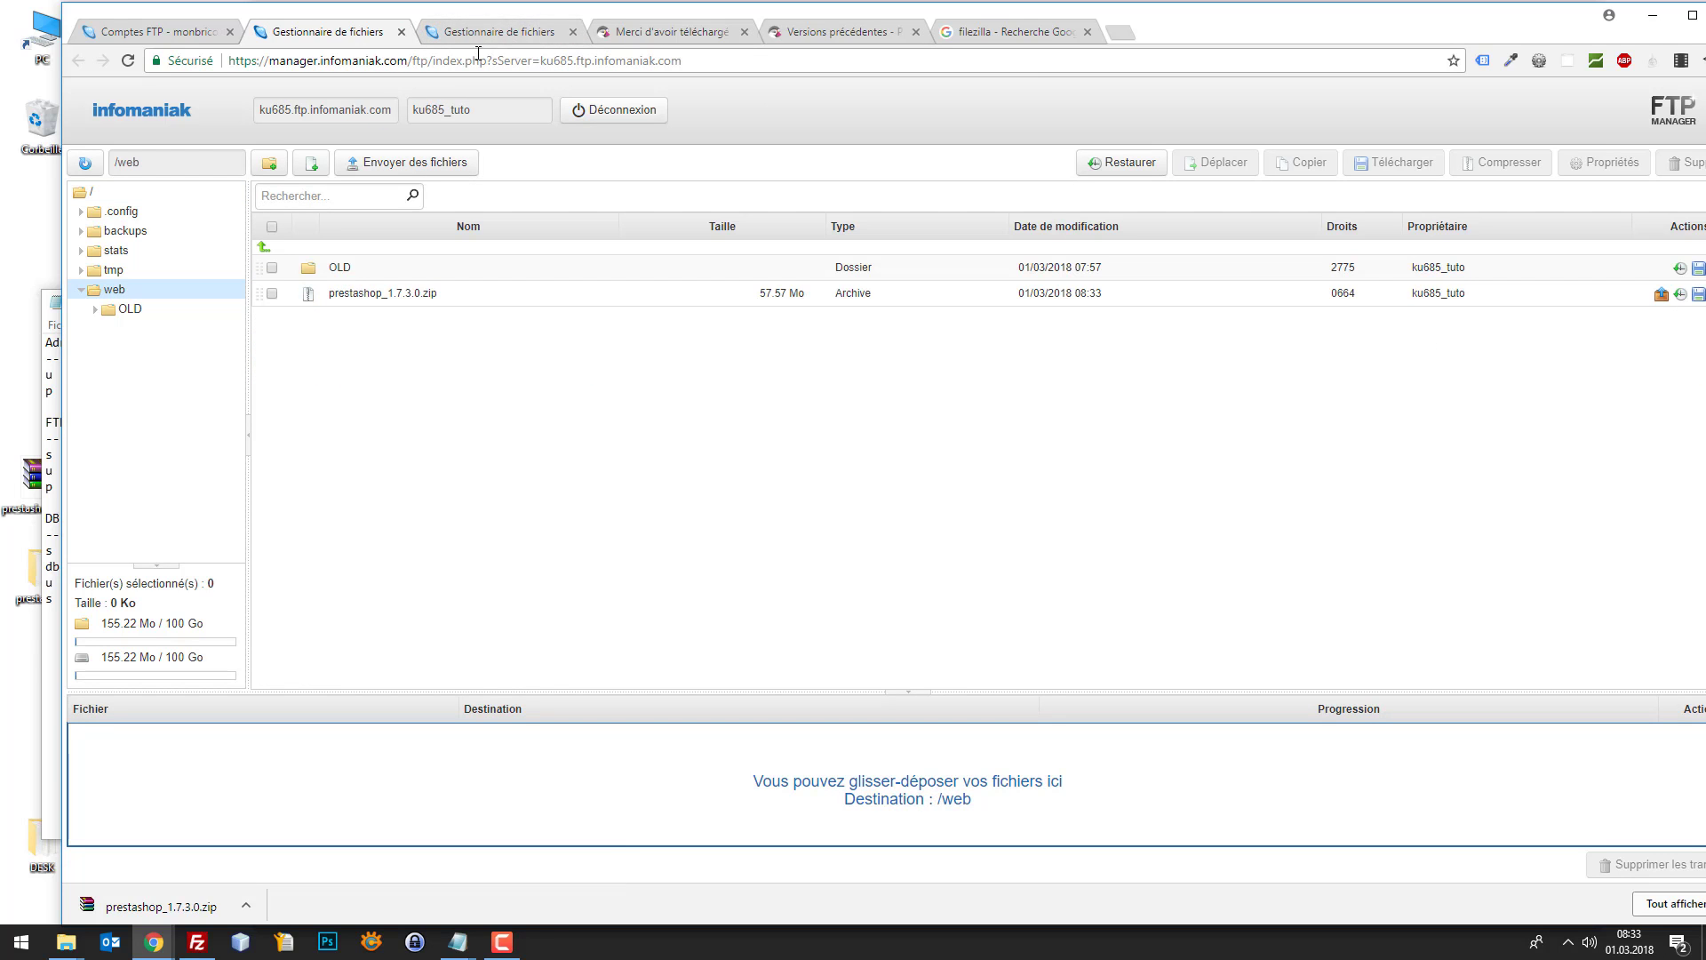
pyautogui.click(572, 32)
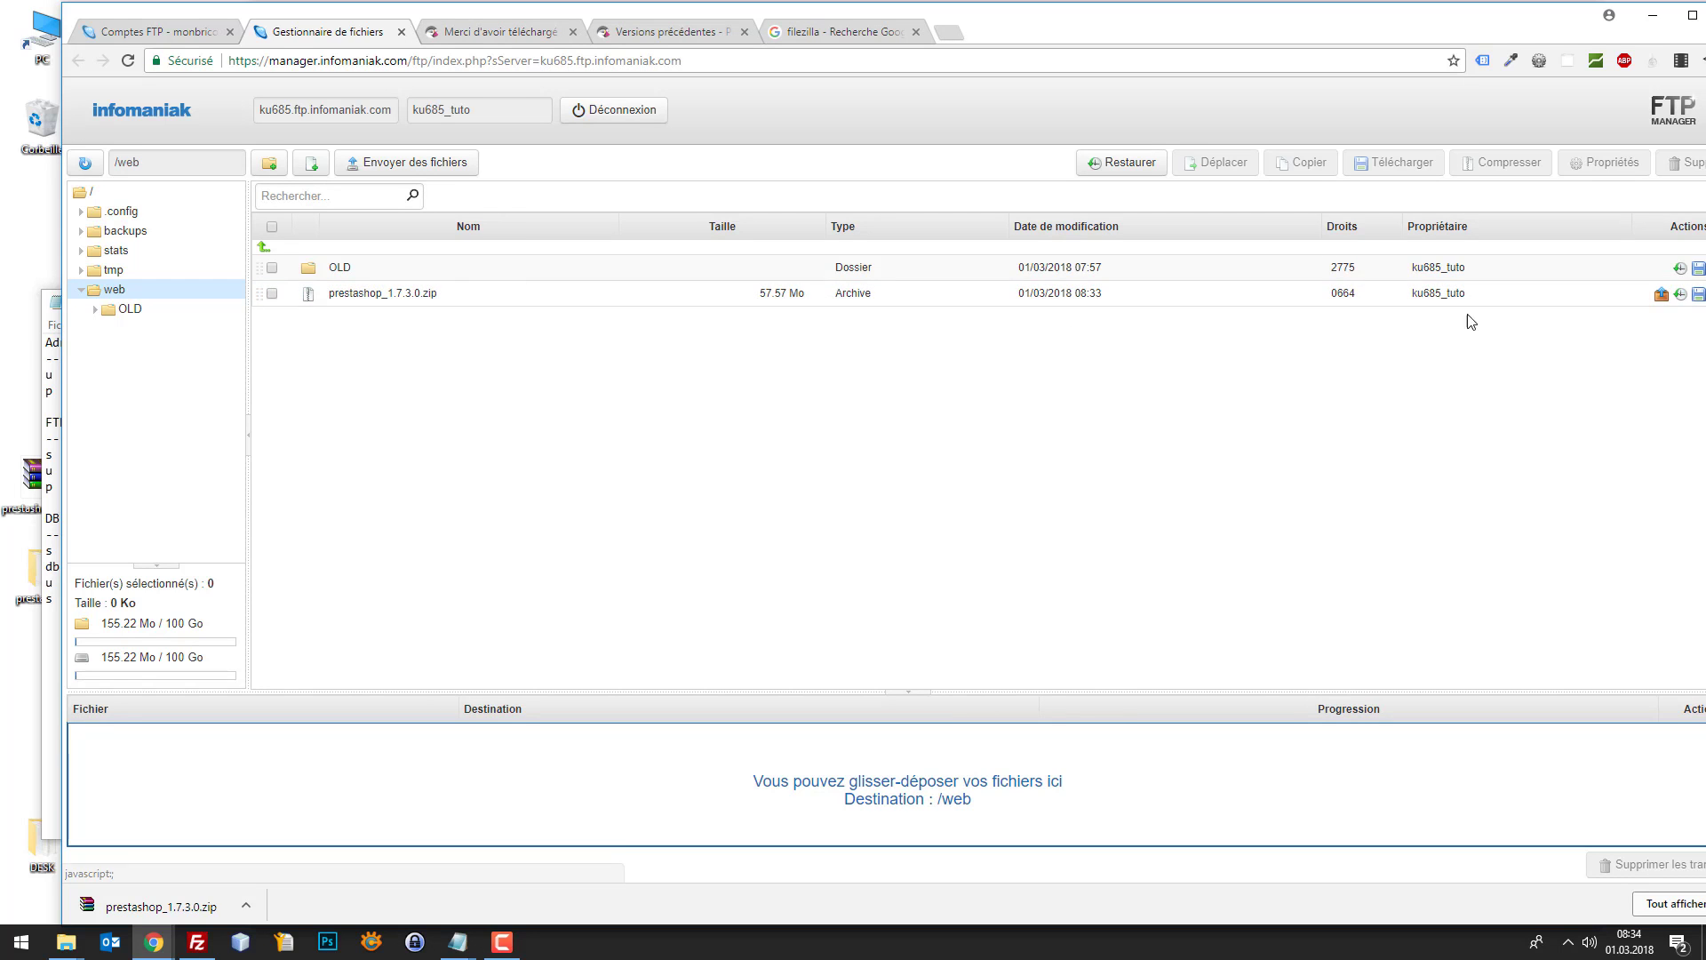
# - Extract prestashop_1.7.3.0.zip, then the inner prestashop.zip, into /web and refresh the listing
pyautogui.doubleClick(1389, 27)
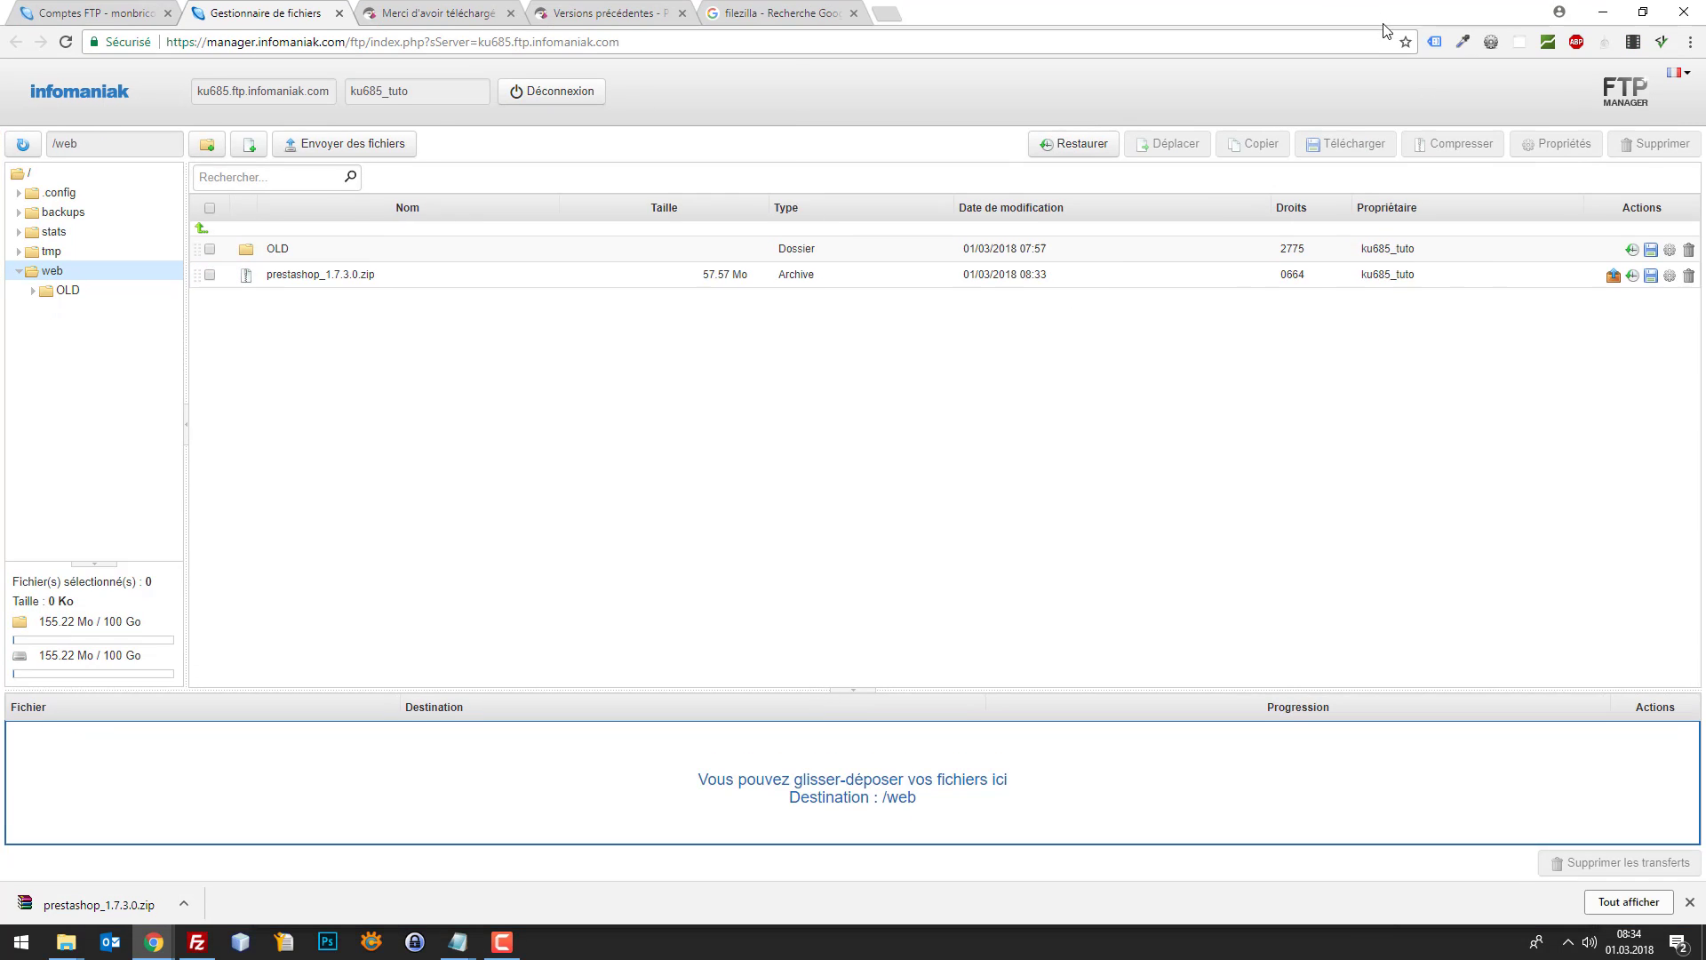
pyautogui.click(1611, 275)
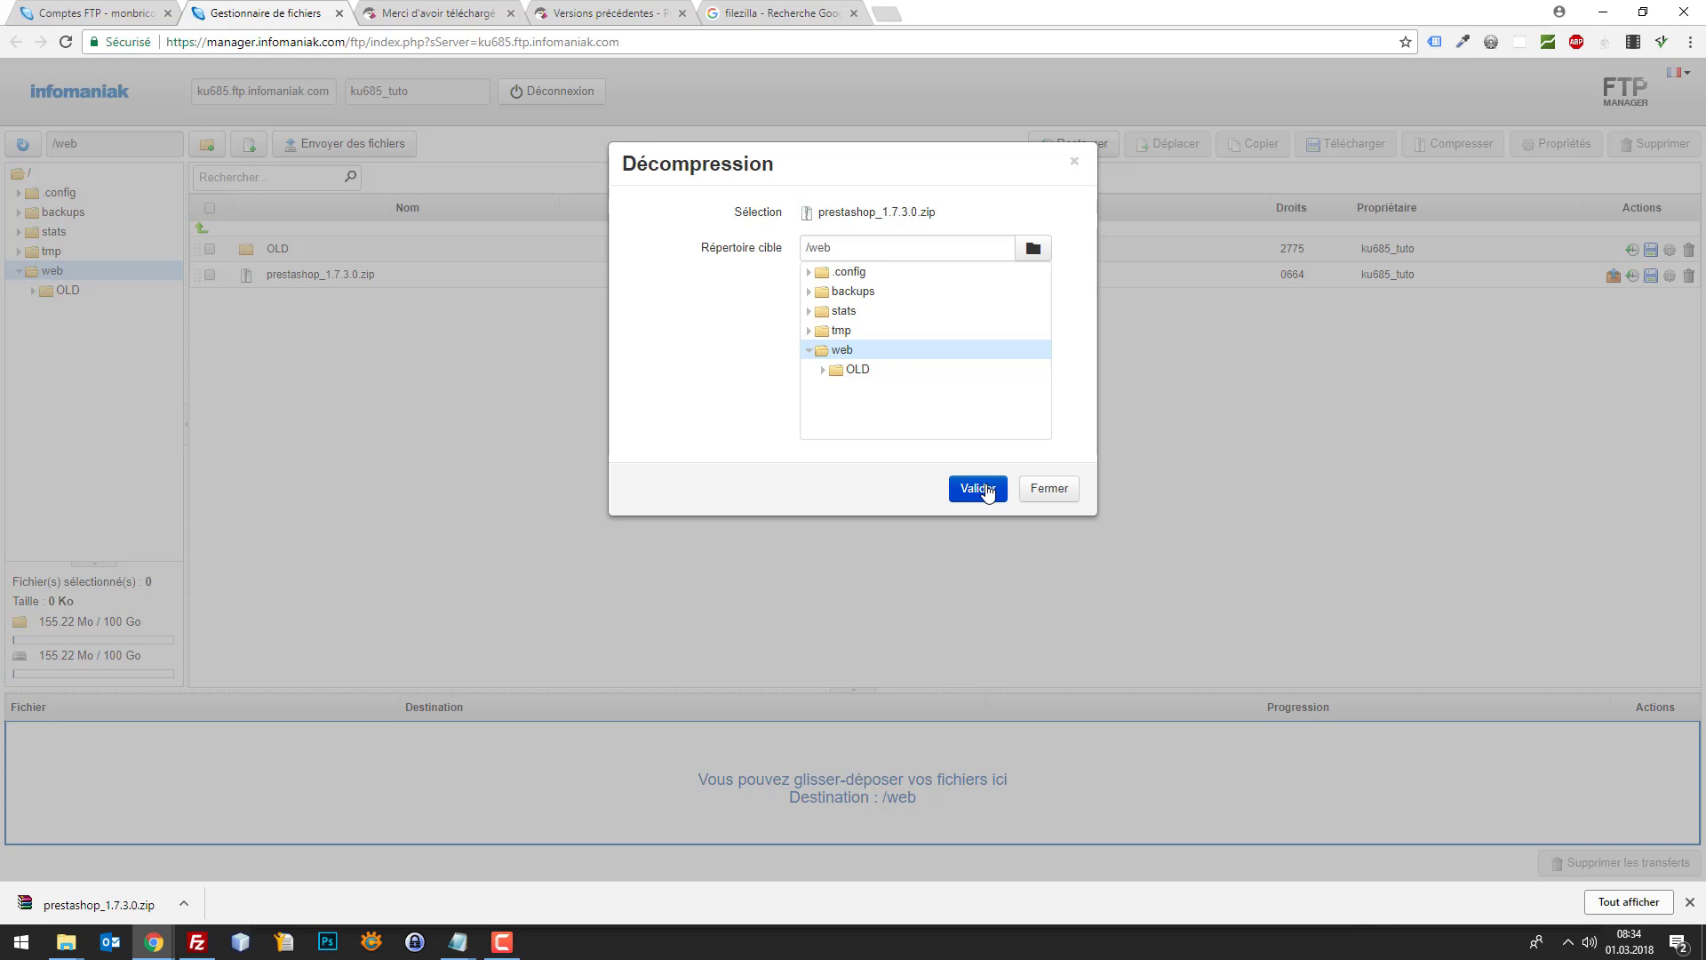
pyautogui.click(977, 488)
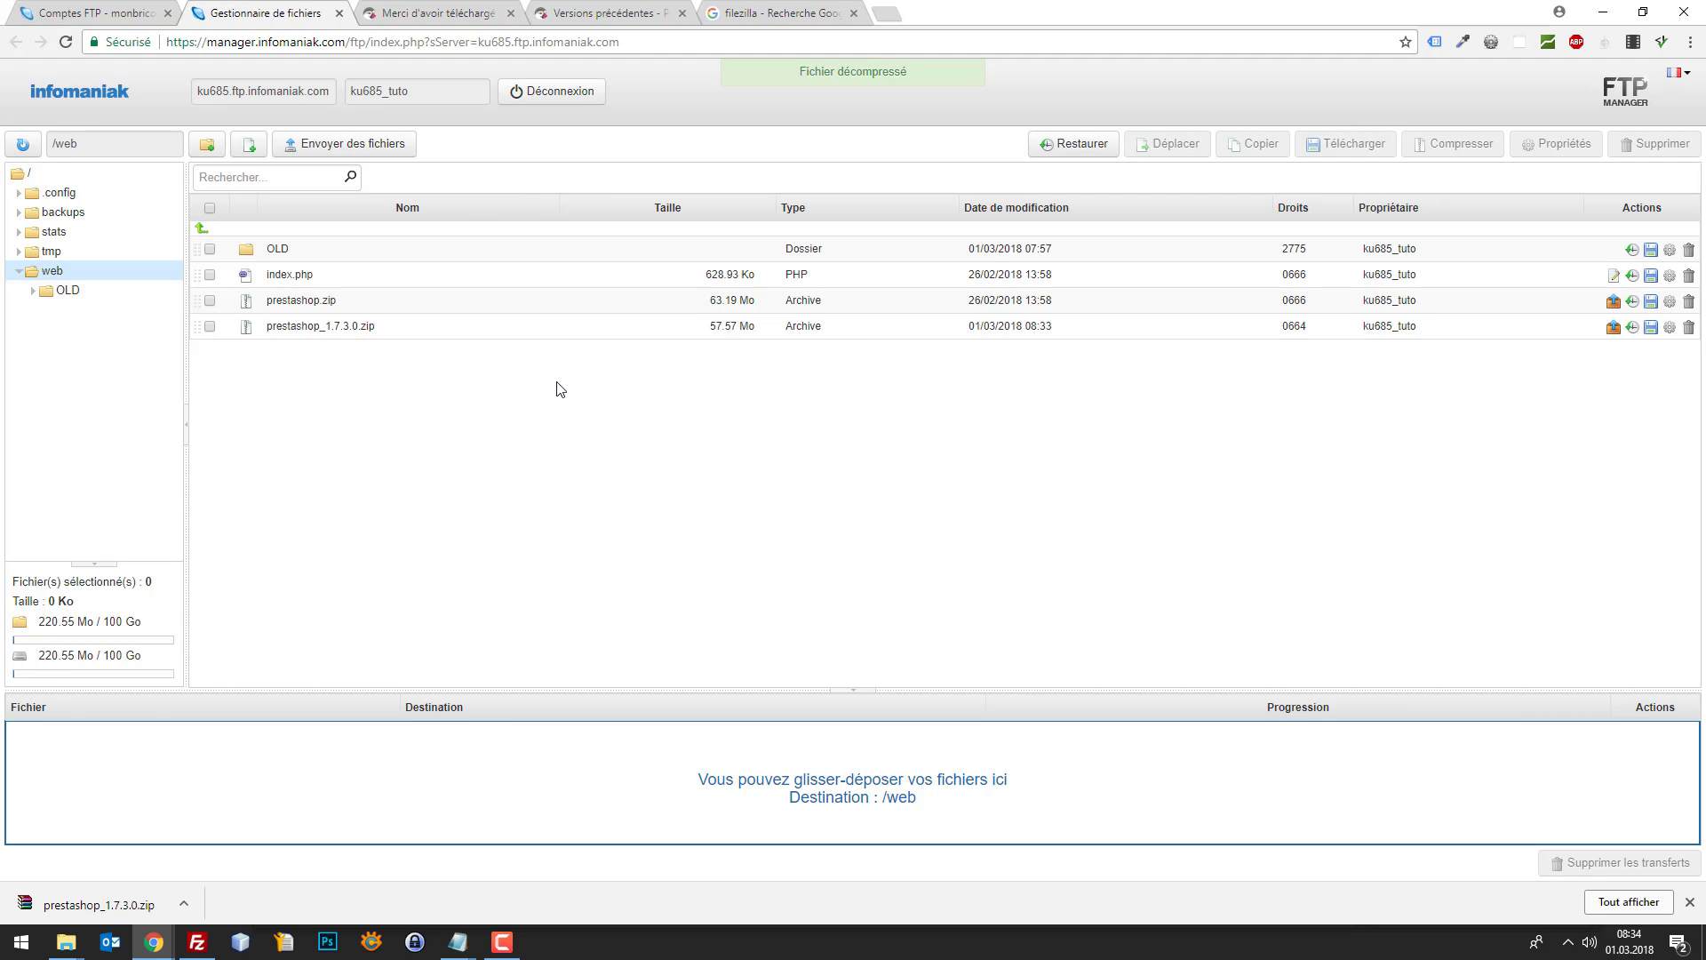
pyautogui.click(1613, 303)
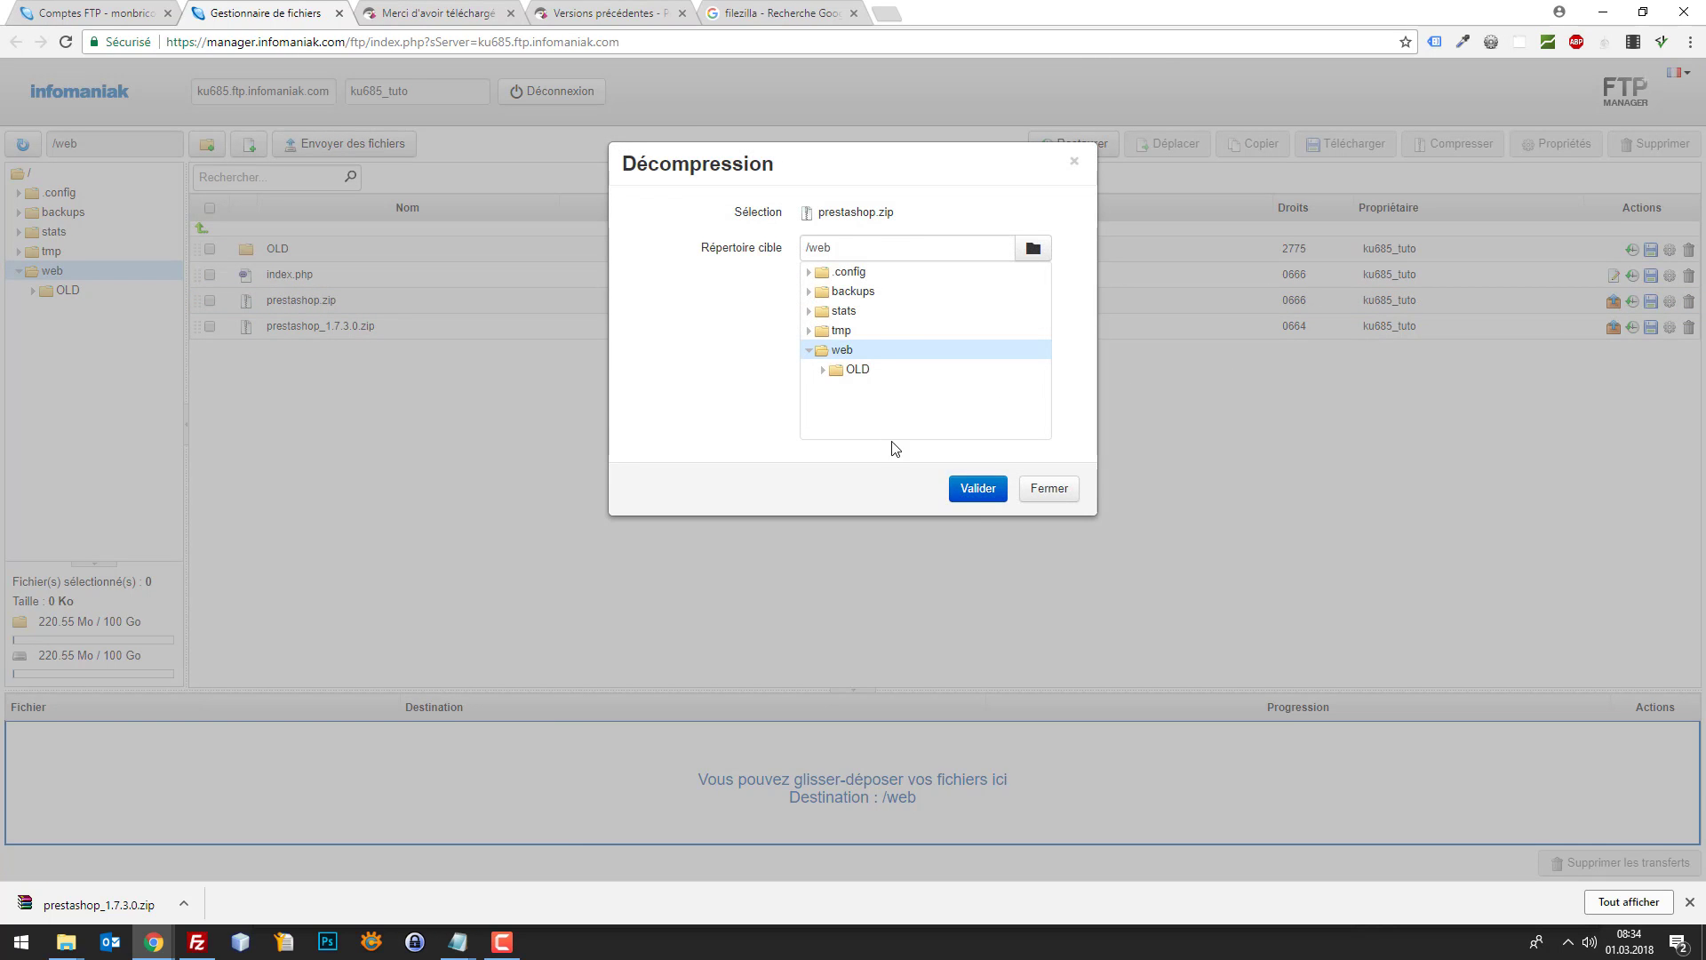
pyautogui.click(981, 490)
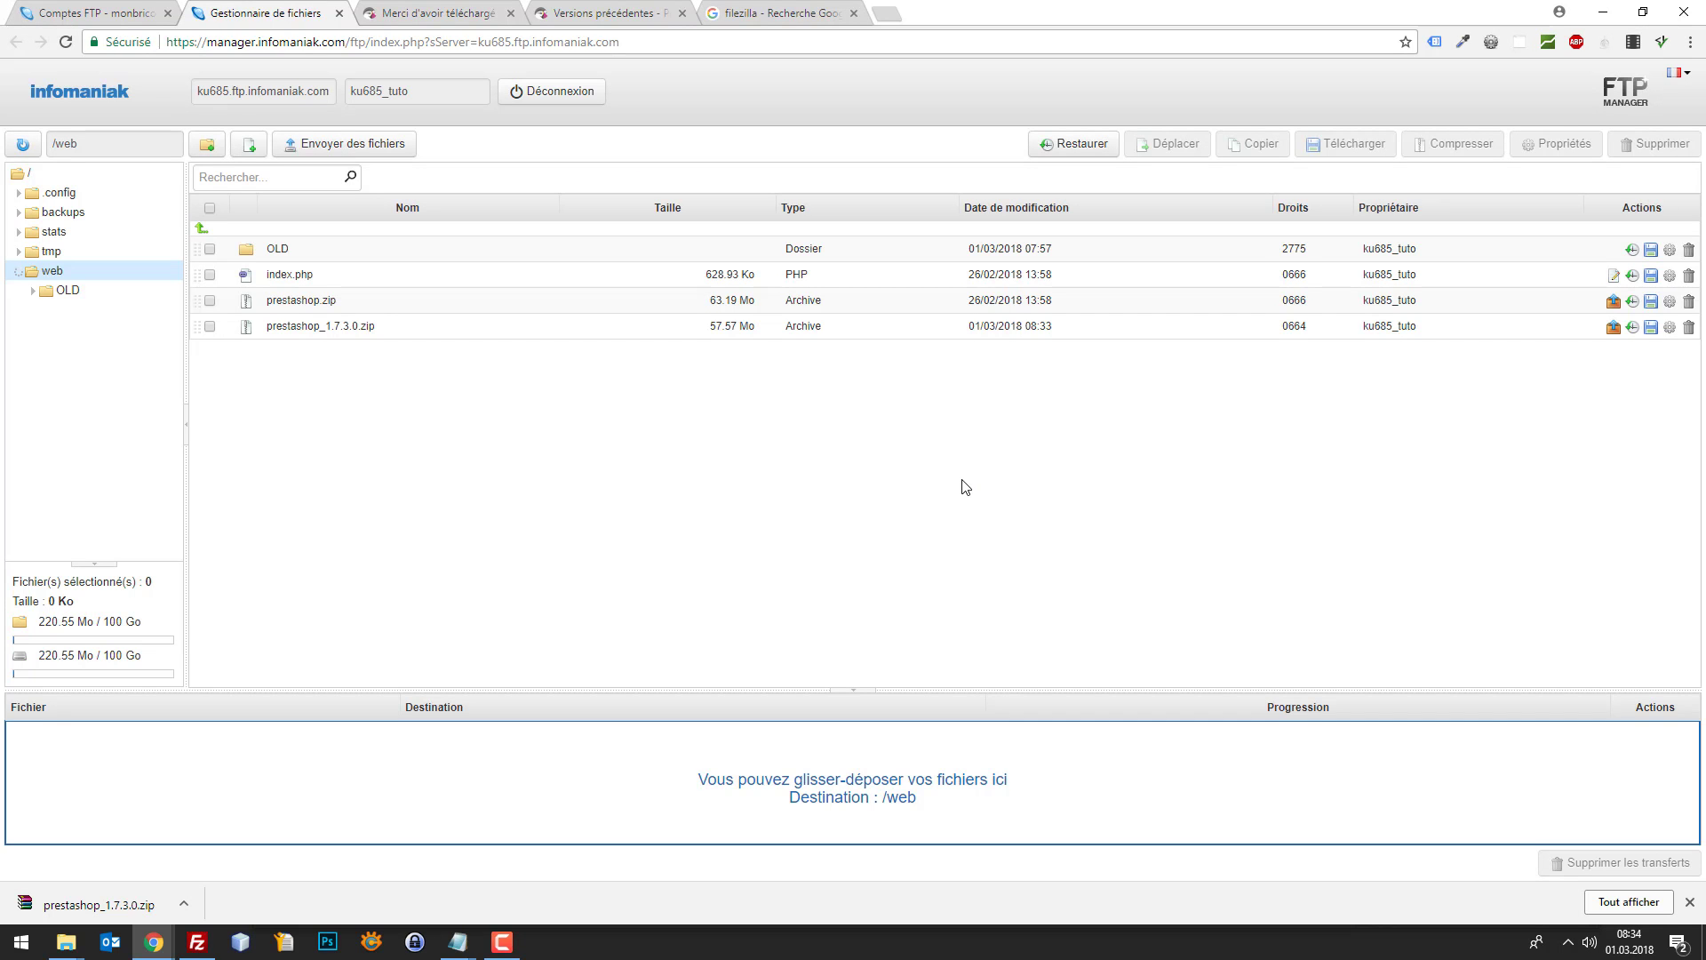
pyautogui.press('F5')
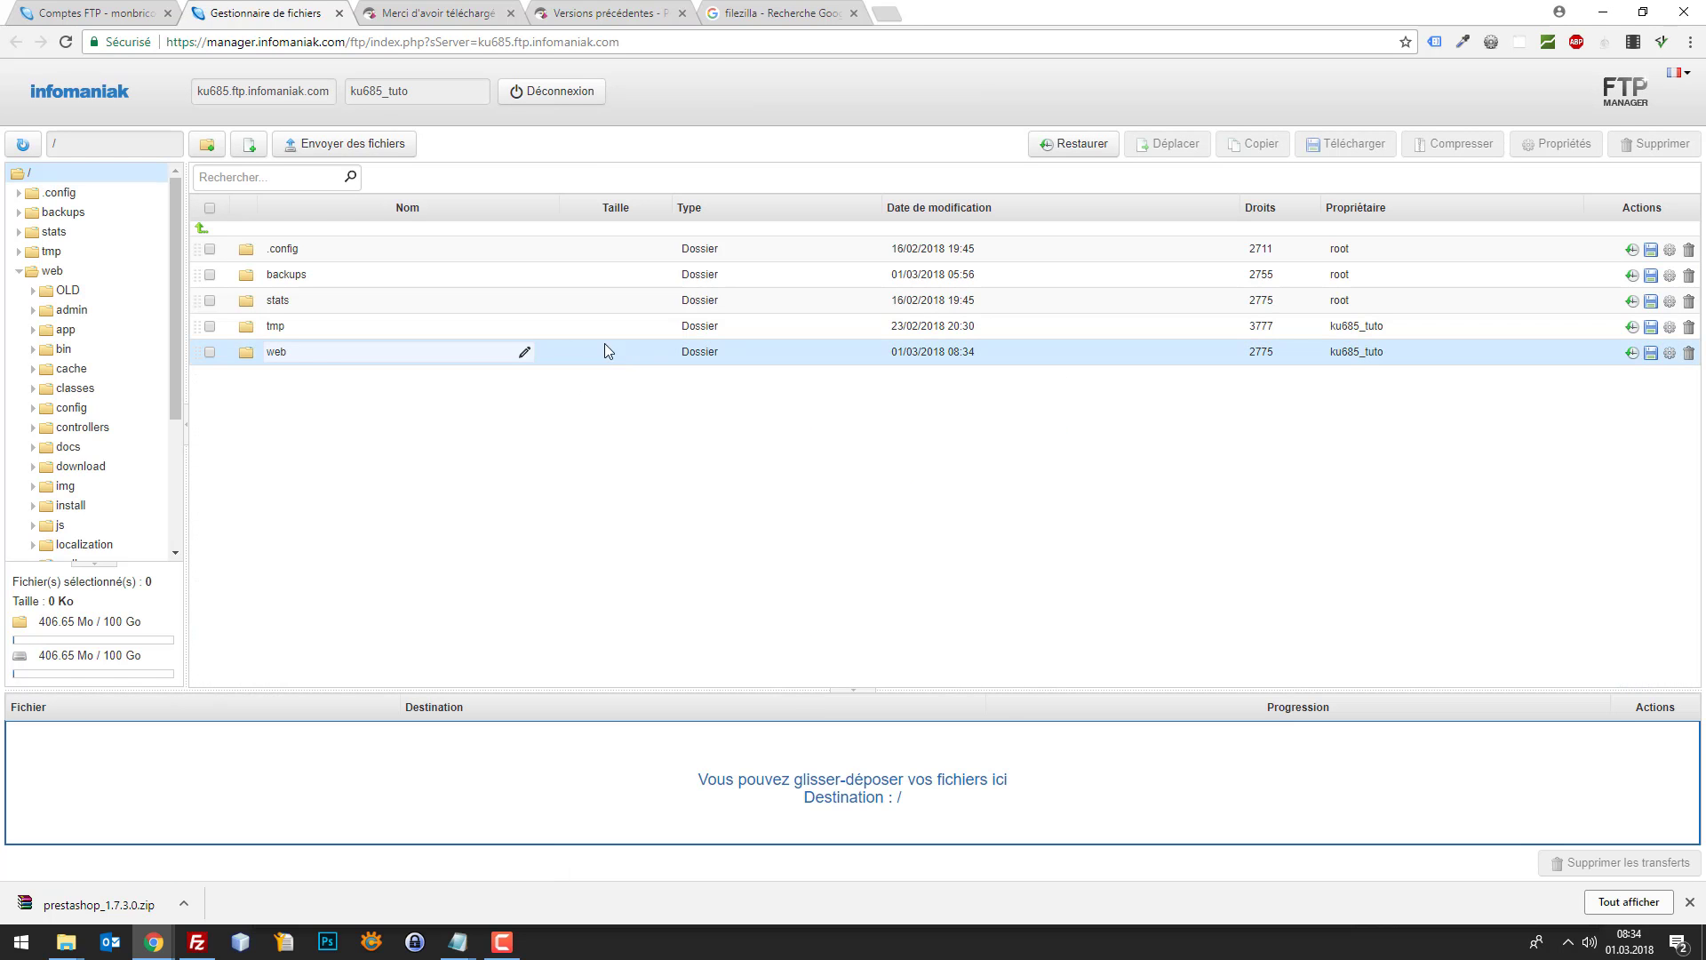
# - Verify the extracted PrestaShop folders in /web in both the file manager and FileZilla
pyautogui.click(276, 354)
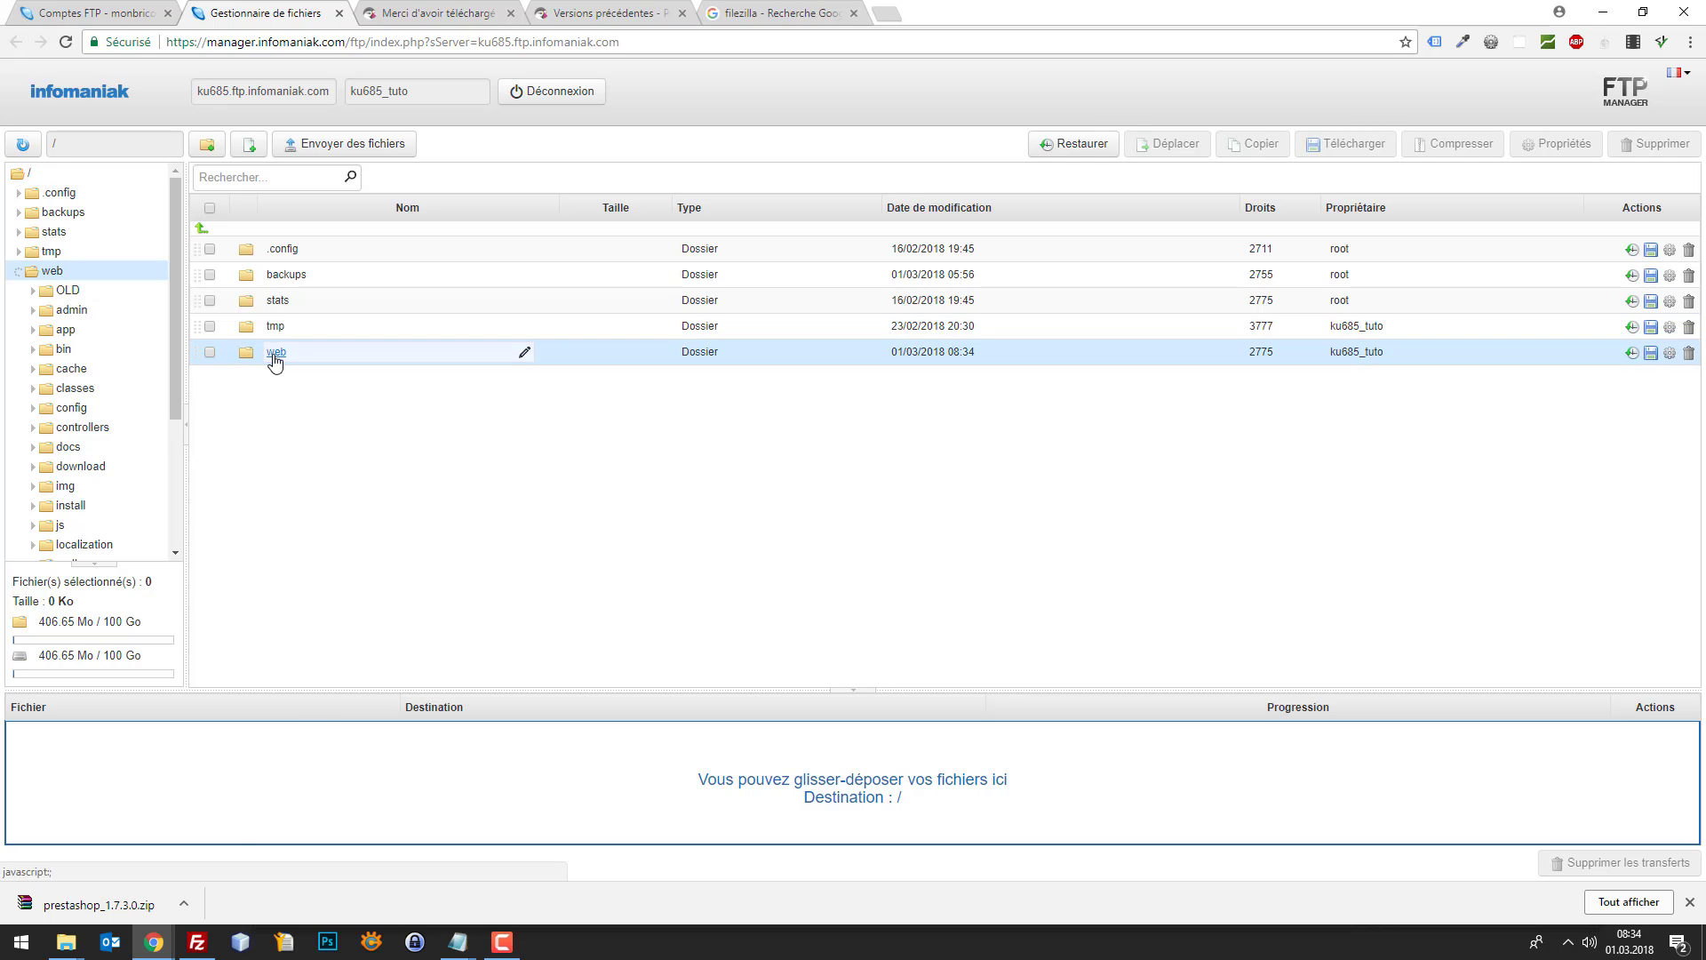
pyautogui.click(197, 942)
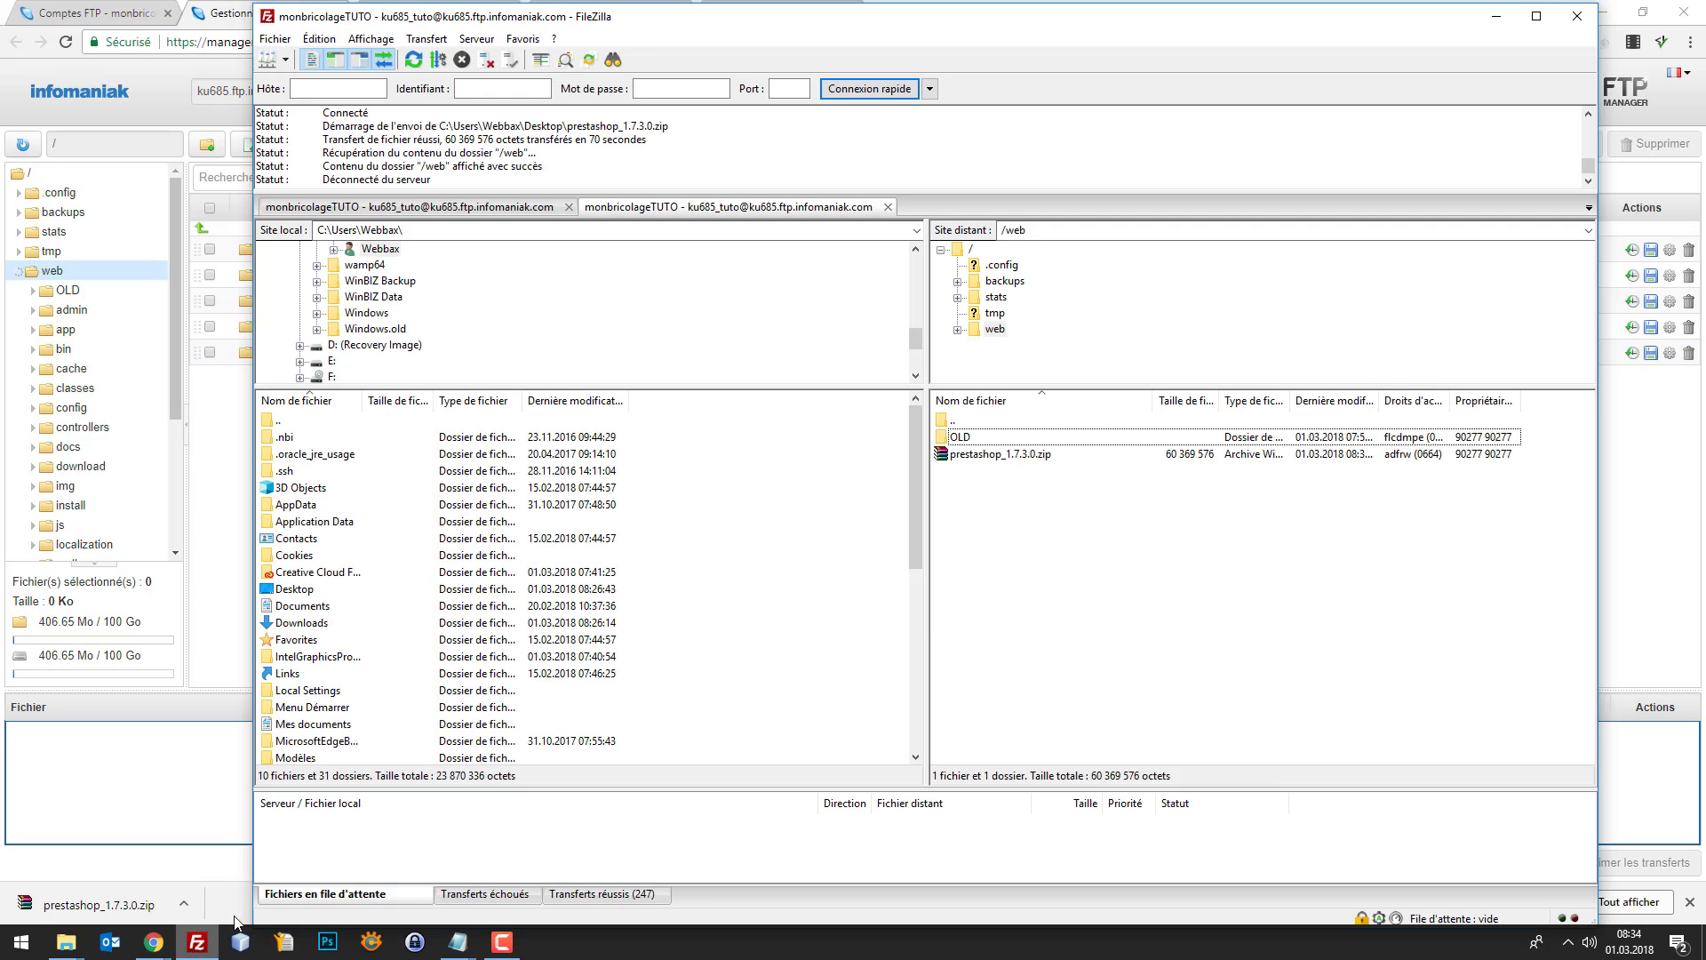
pyautogui.press('F5')
pyautogui.press('F5')
pyautogui.press('F5')
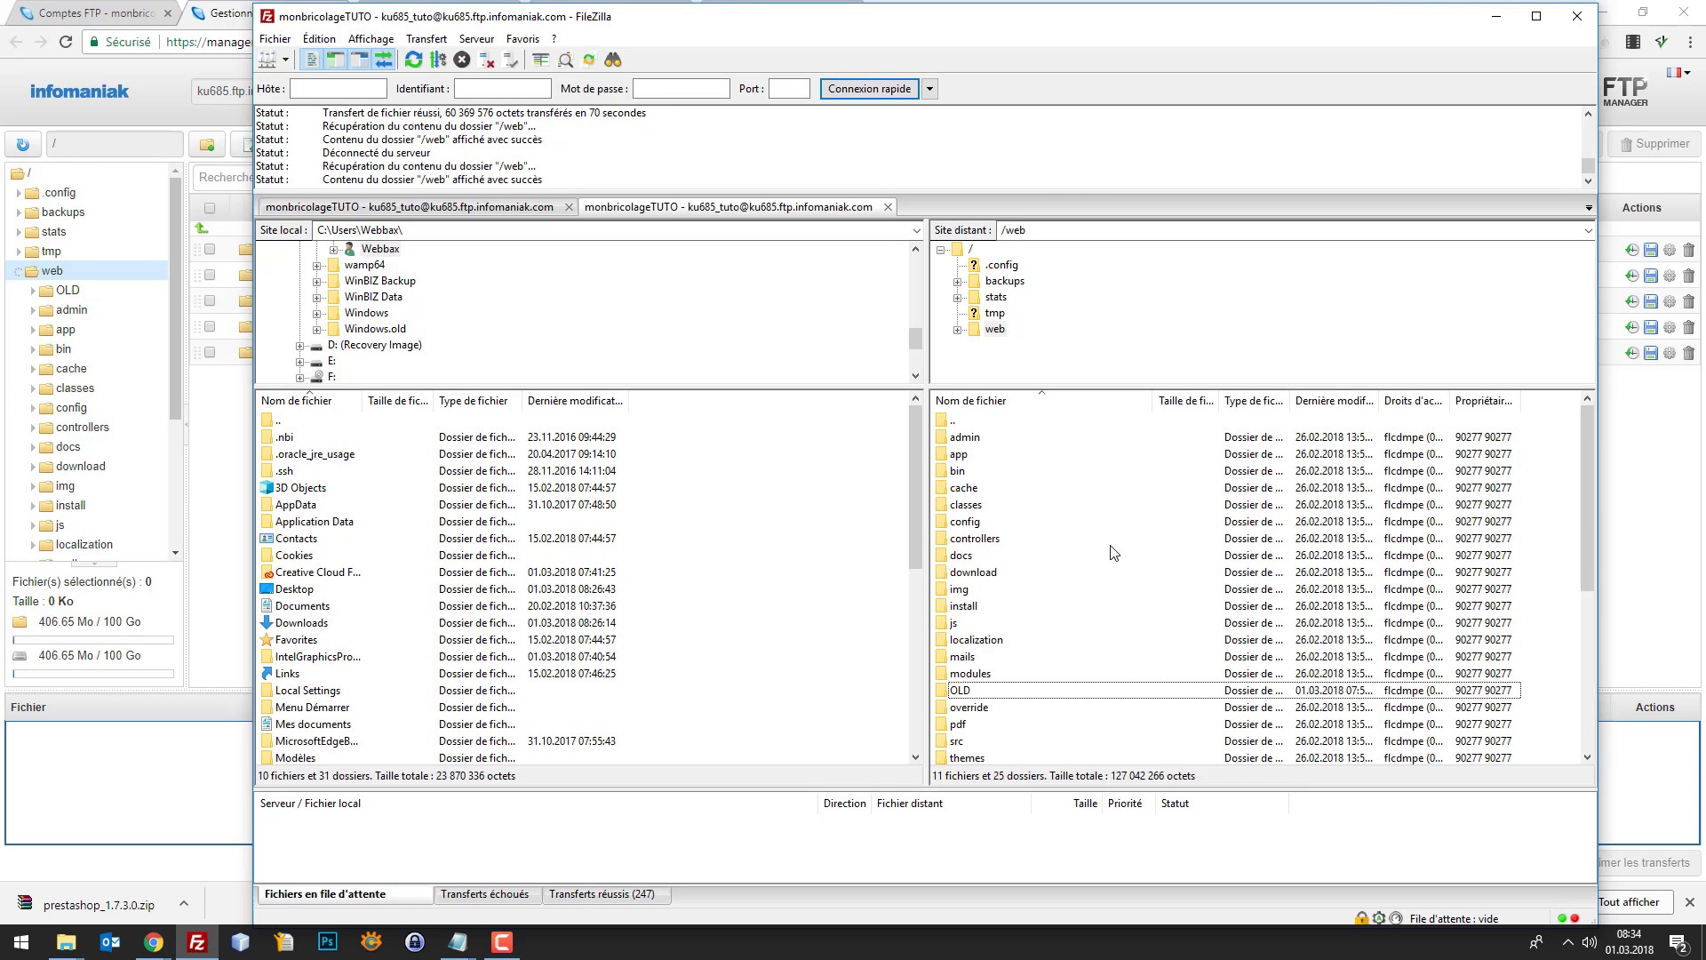
pyautogui.scroll(-4, 1116, 539)
pyautogui.scroll(4, 1127, 528)
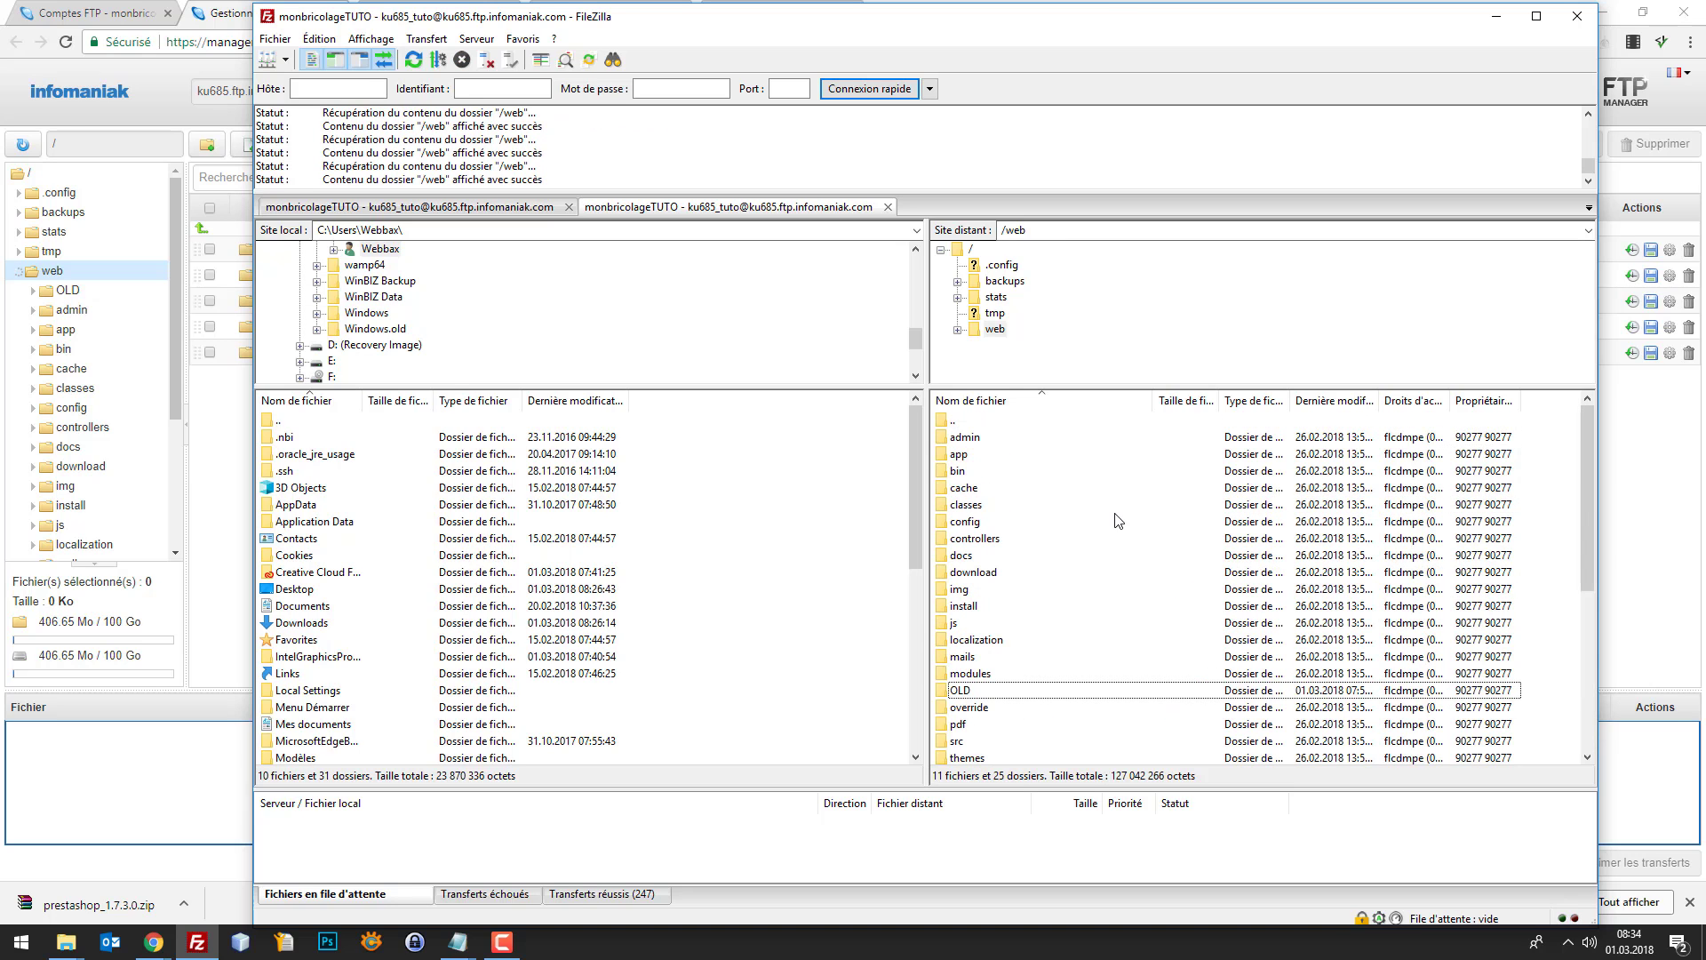
pyautogui.click(224, 7)
pyautogui.click(409, 7)
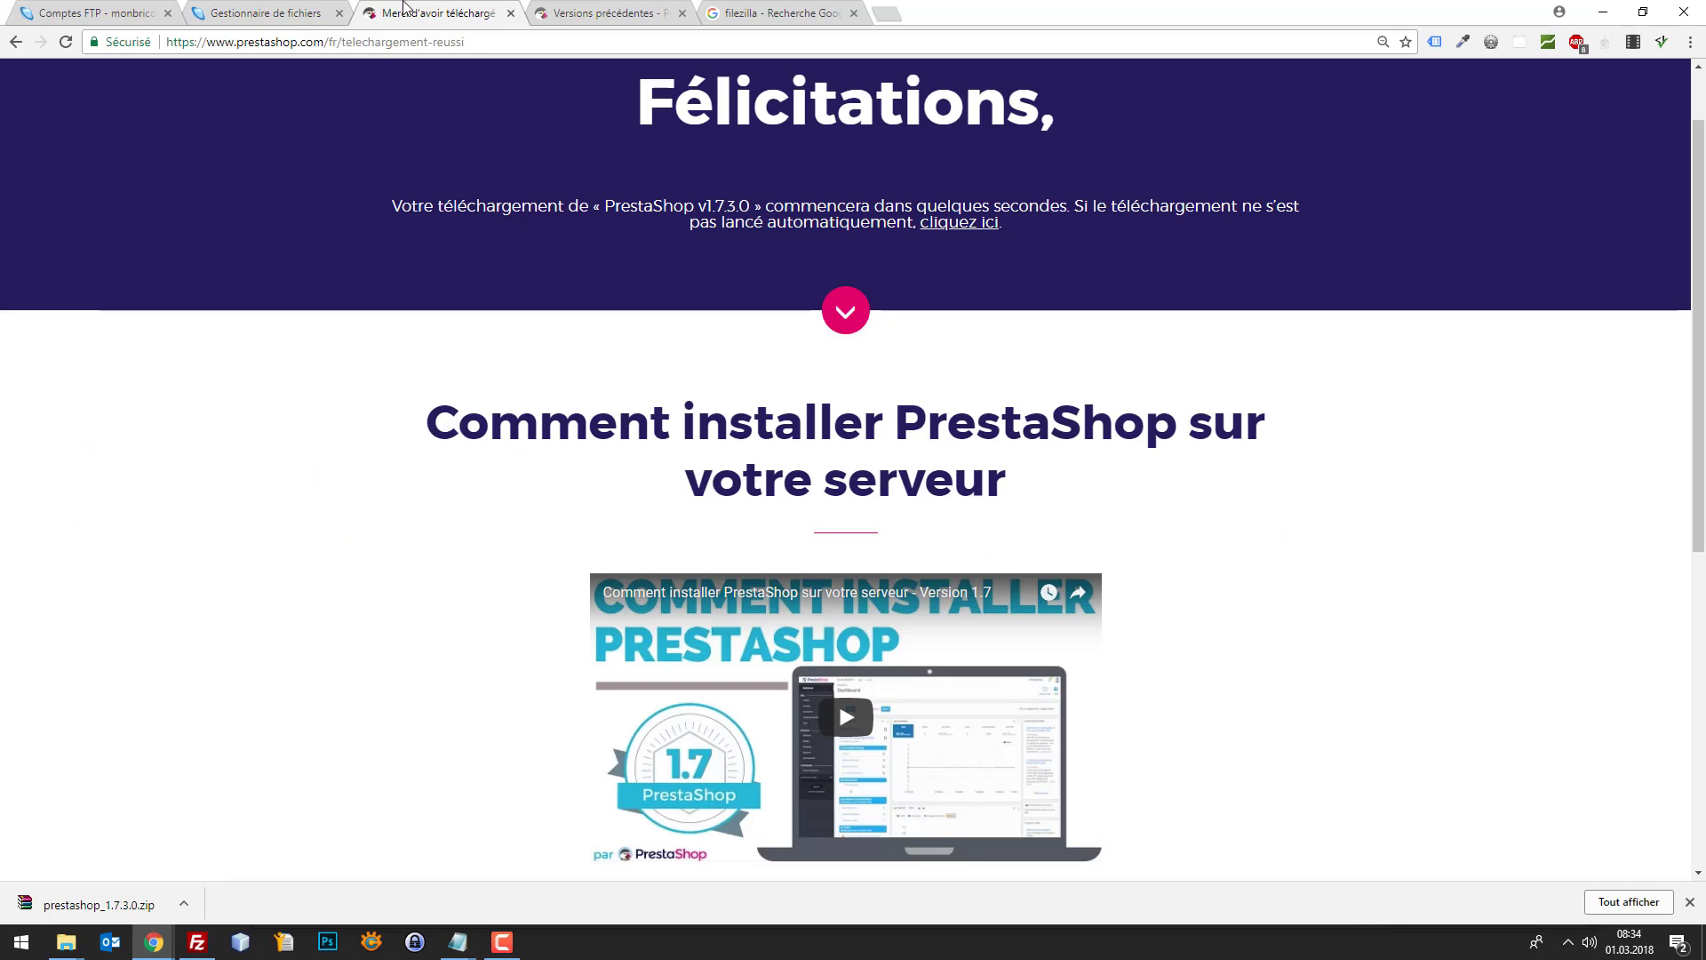
# - Open monbricolage.ch in a new browser tab to launch the installer
pyautogui.click(613, 11)
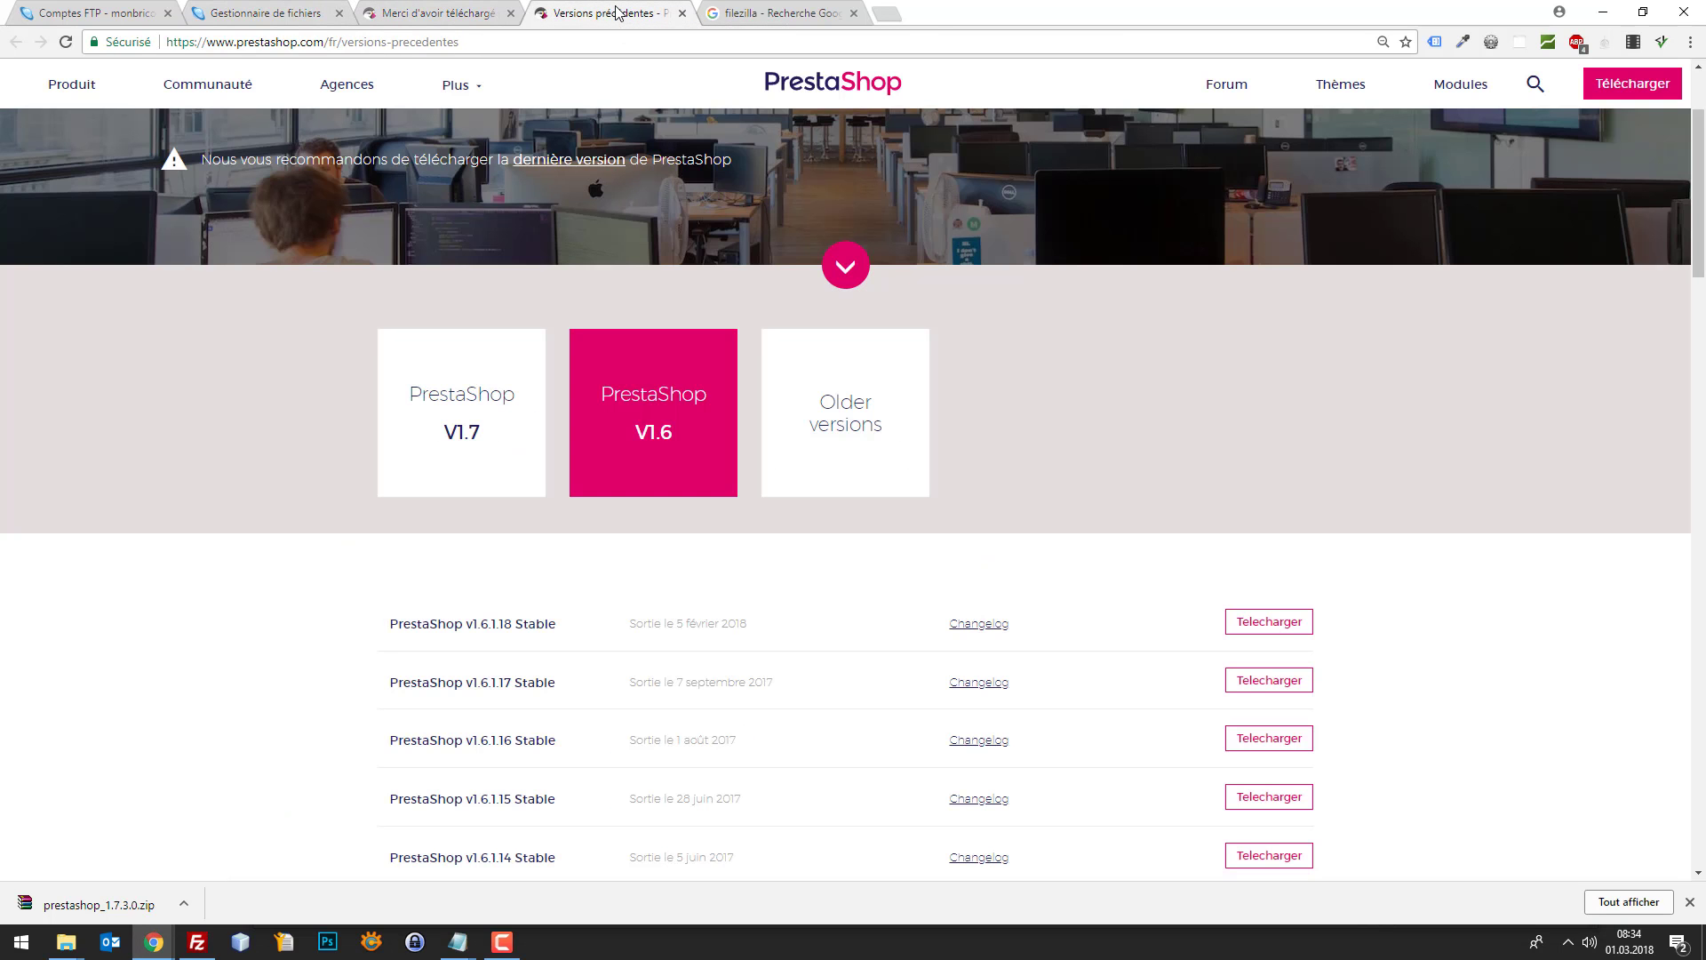
pyautogui.hotkey('ctrl', 't')
pyautogui.write('monbrico')
pyautogui.press('Delete')
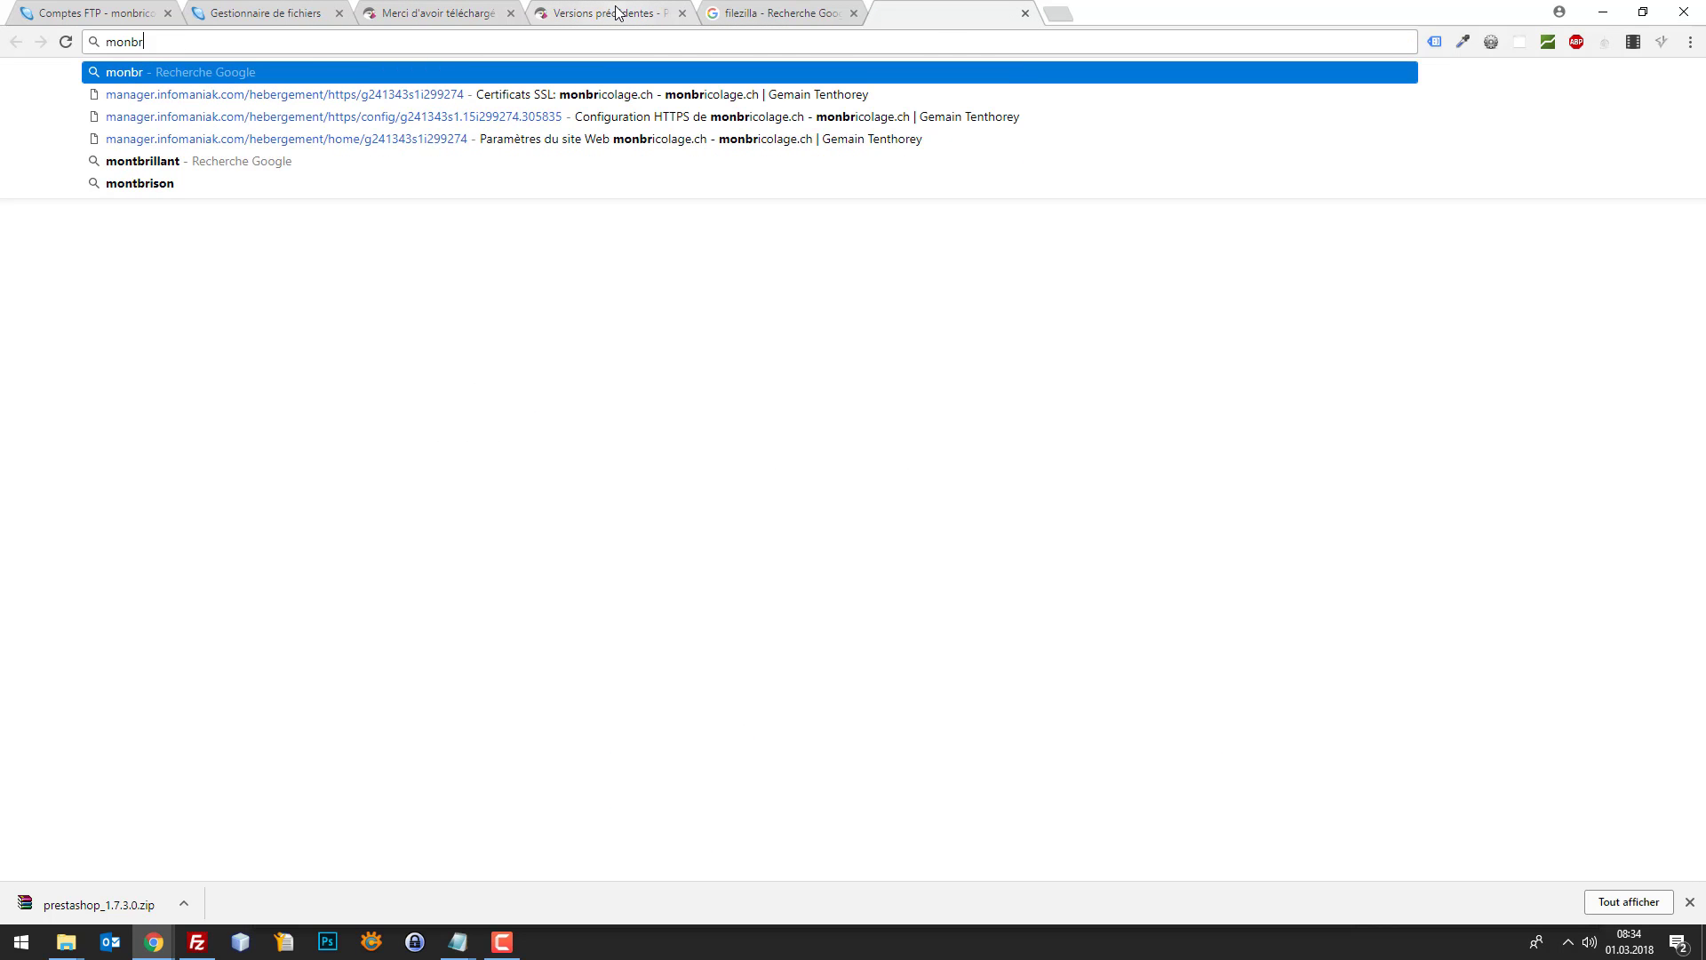
pyautogui.write('lage.ch')
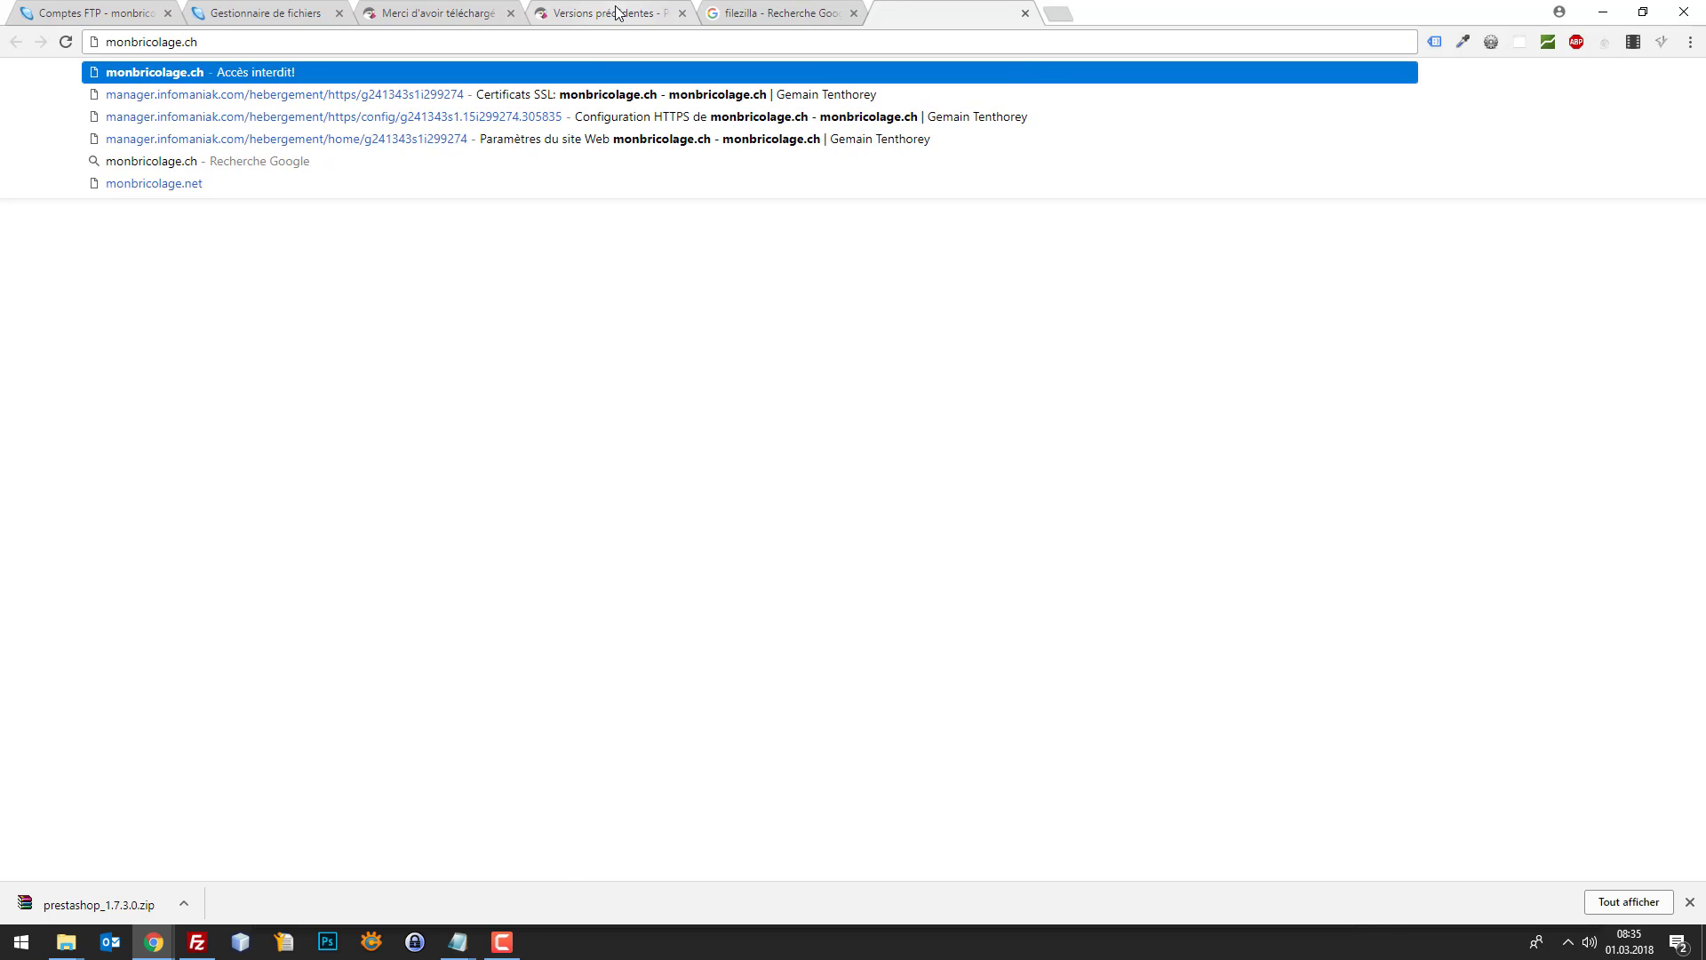
pyautogui.press('Return')
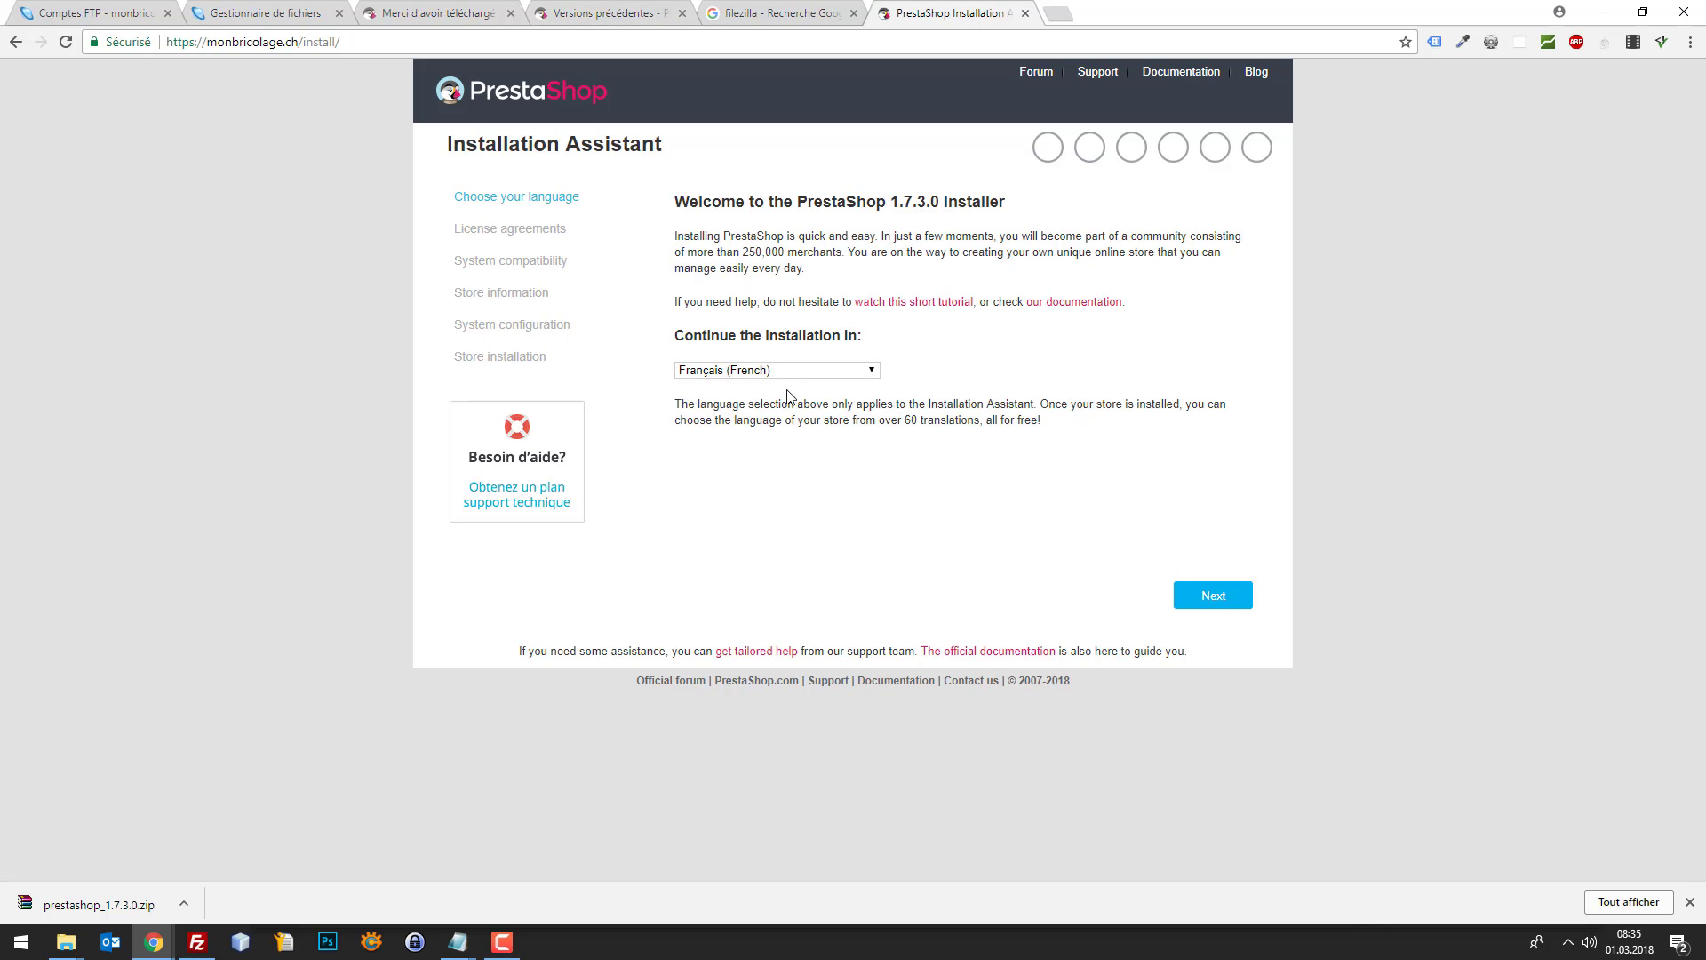
# - Choose French, accept the licence terms and pass the compatibility check
pyautogui.click(1213, 595)
pyautogui.click(911, 497)
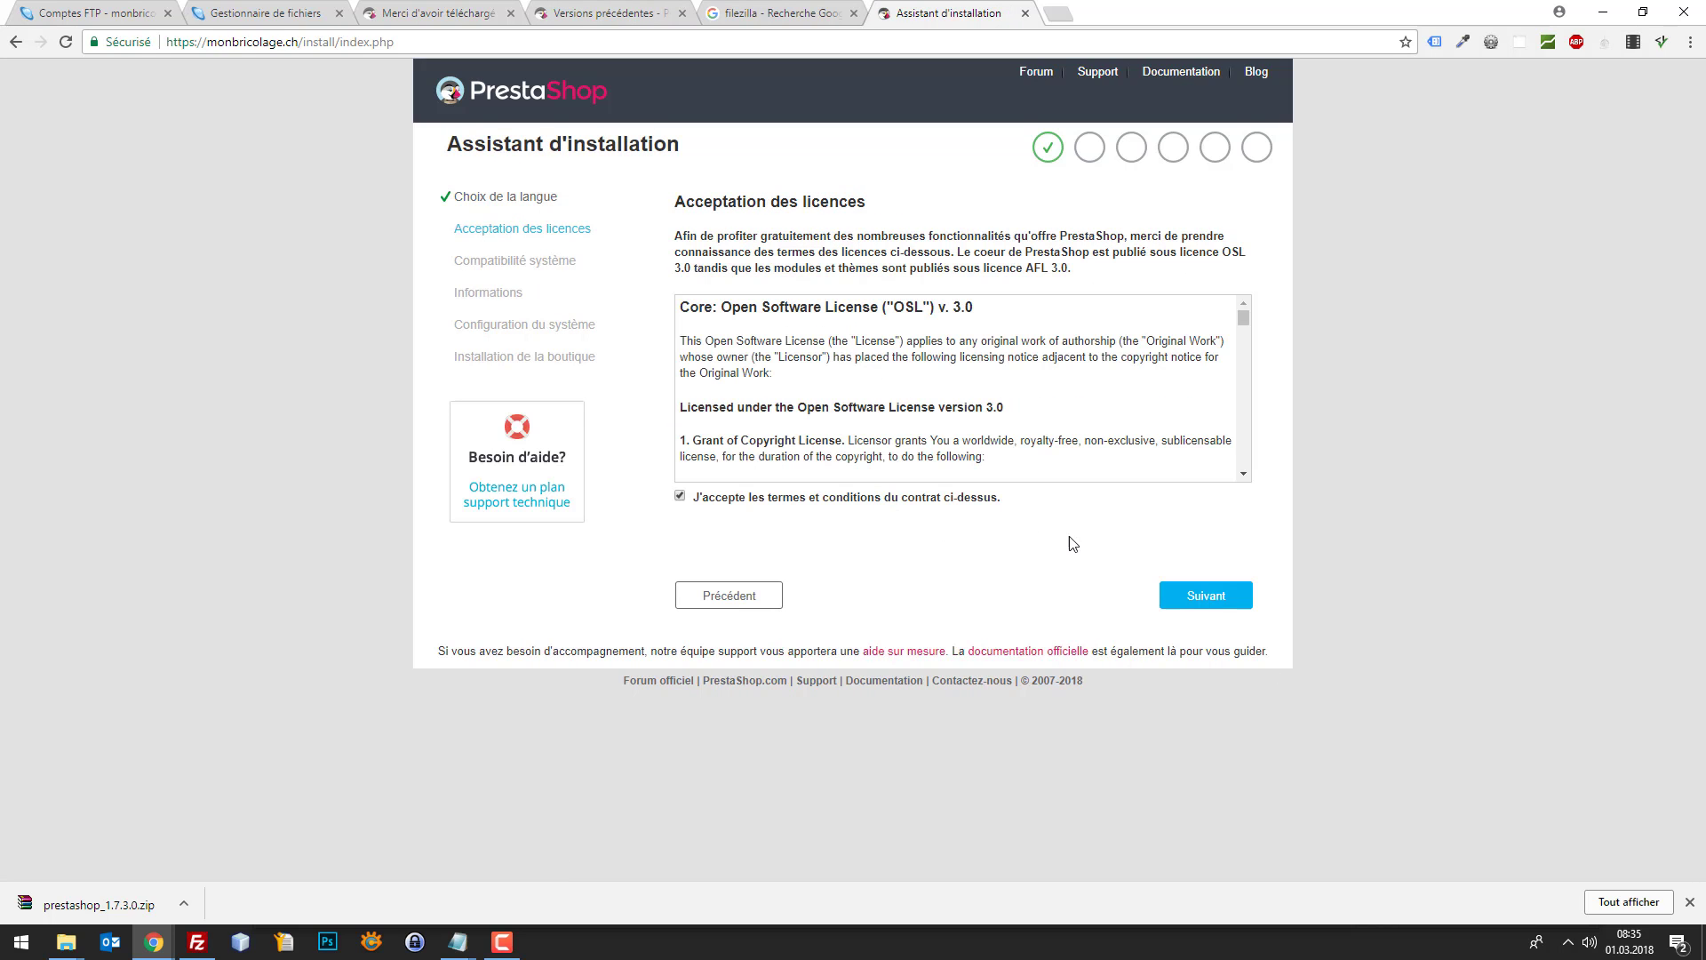
pyautogui.click(1199, 595)
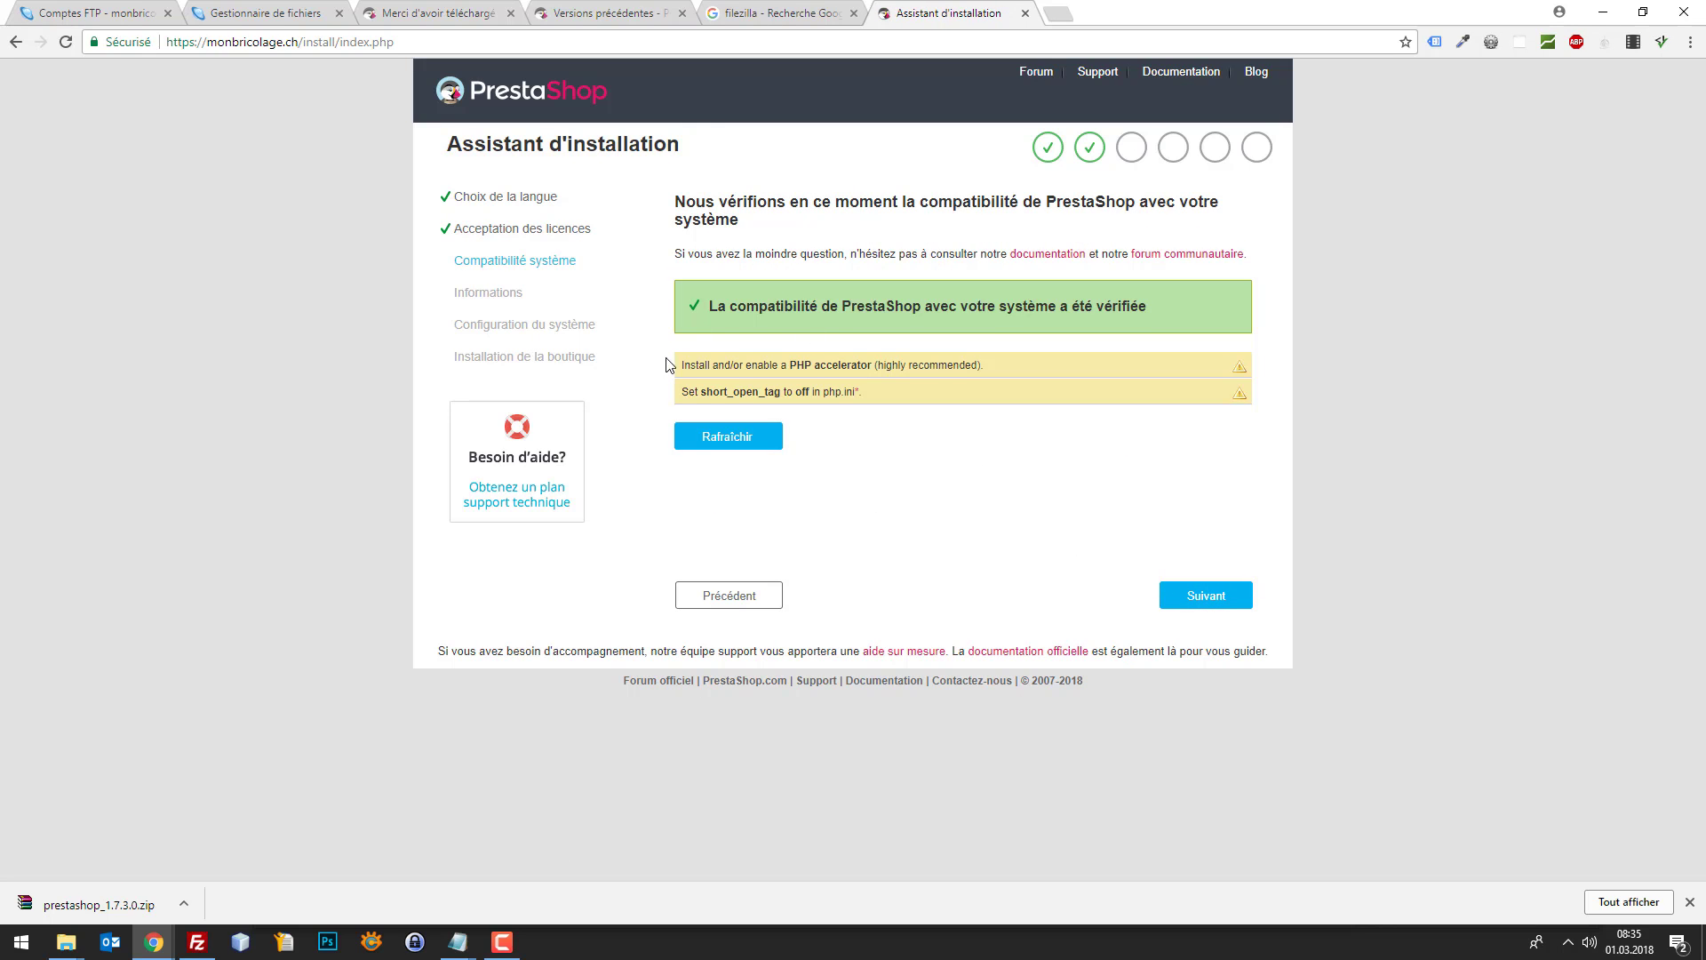
pyautogui.moveTo(679, 365); pyautogui.dragTo(1028, 400)
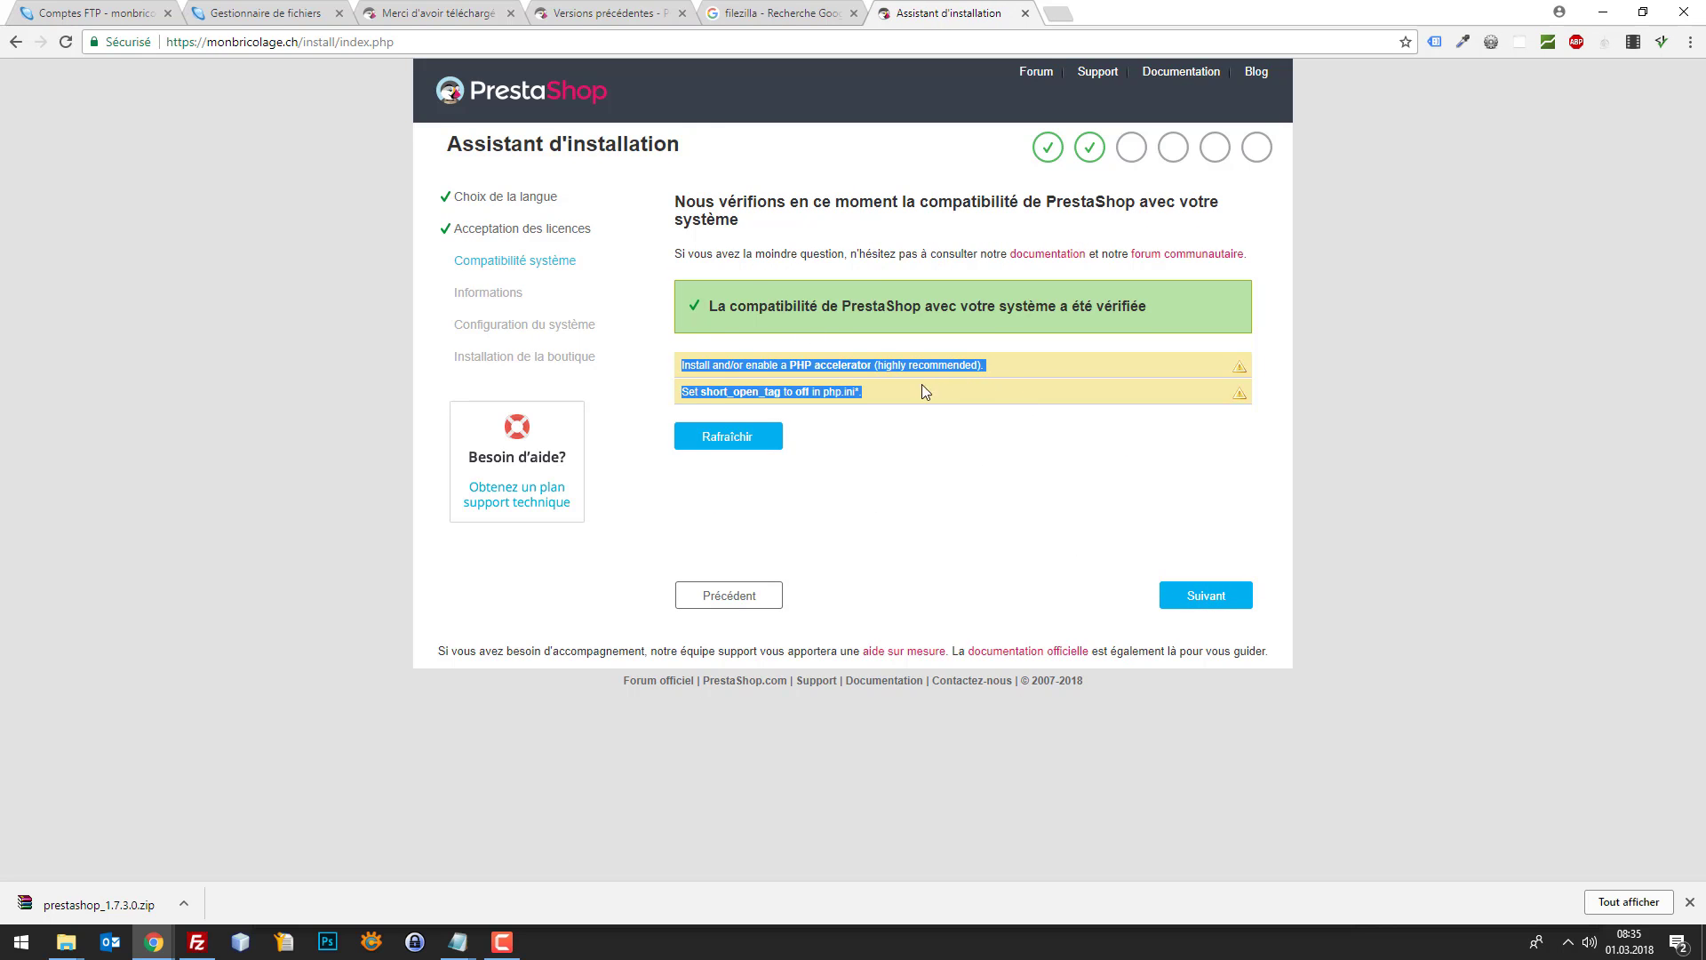
pyautogui.click(798, 374)
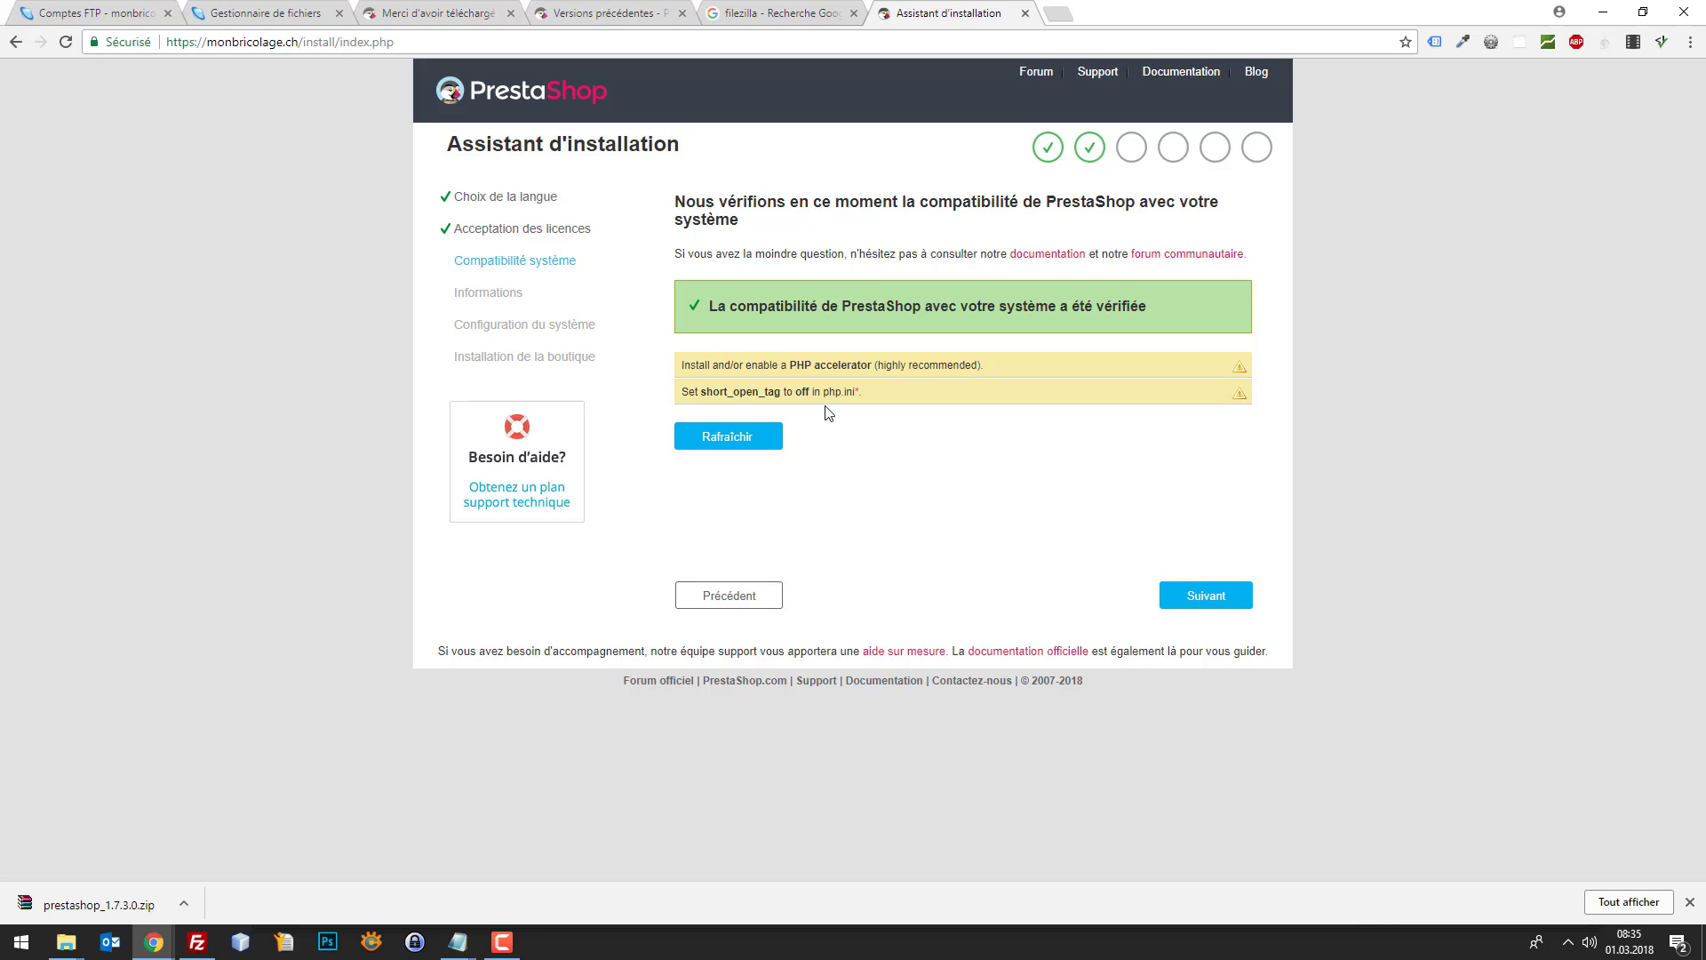
pyautogui.click(1202, 594)
pyautogui.click(918, 258)
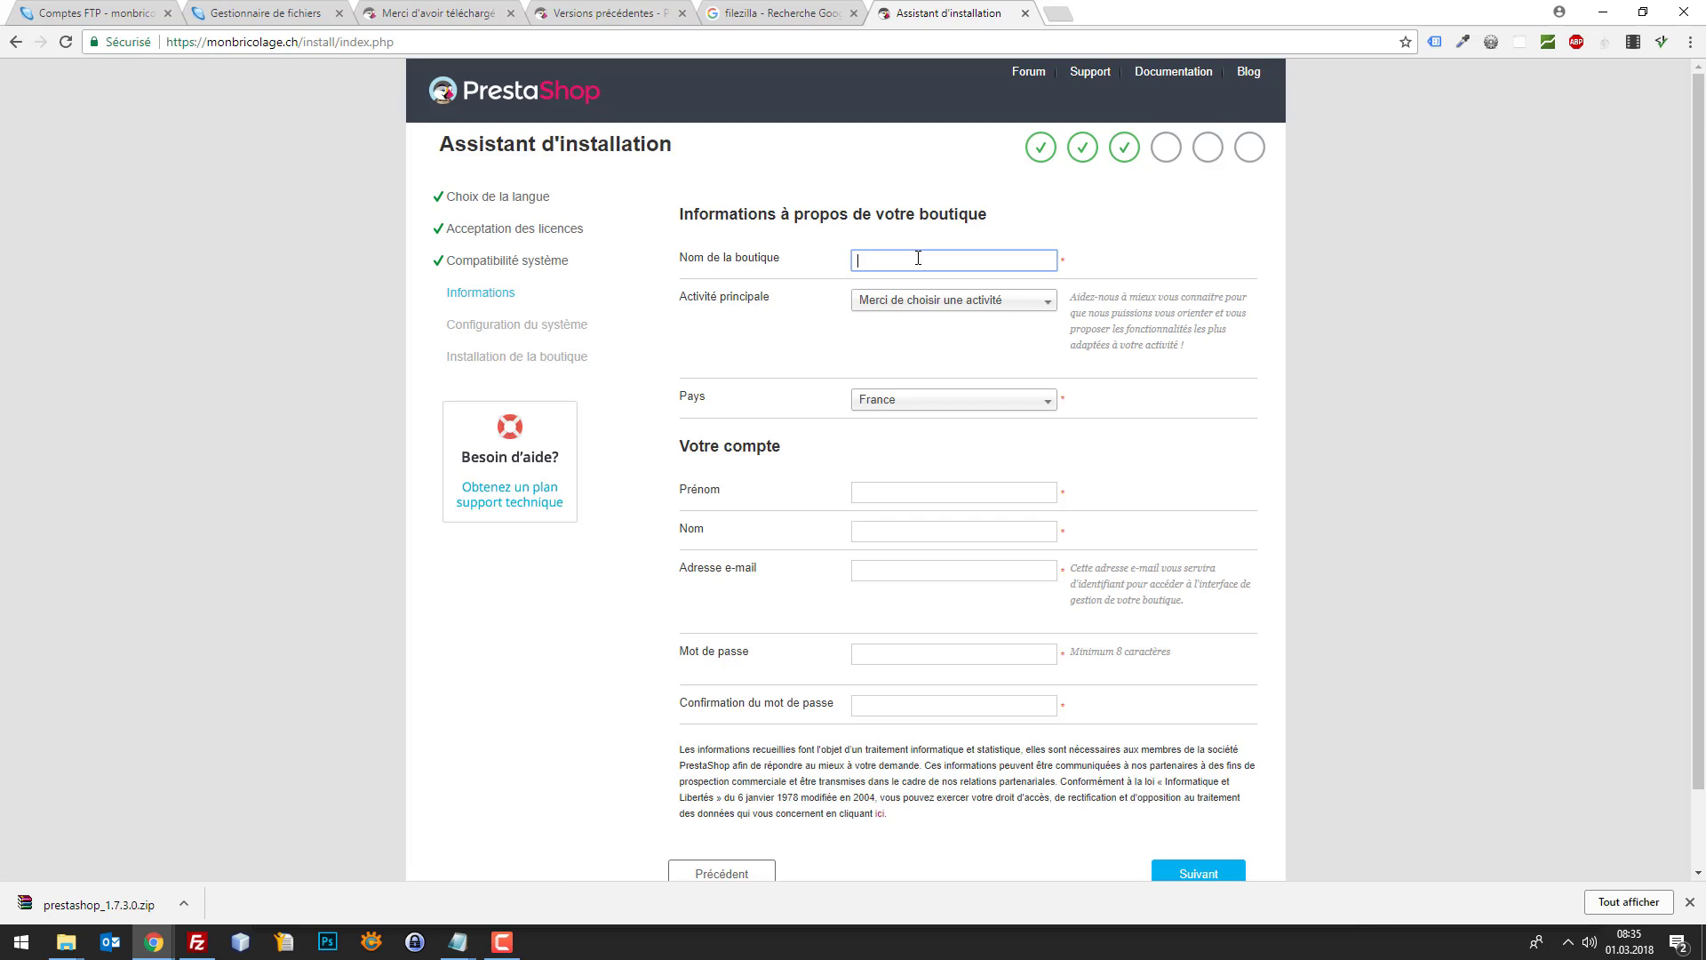
# - Name the shop 'Demo' and set its country to Switzerland
pyautogui.write('Demo')
pyautogui.press('Tab')
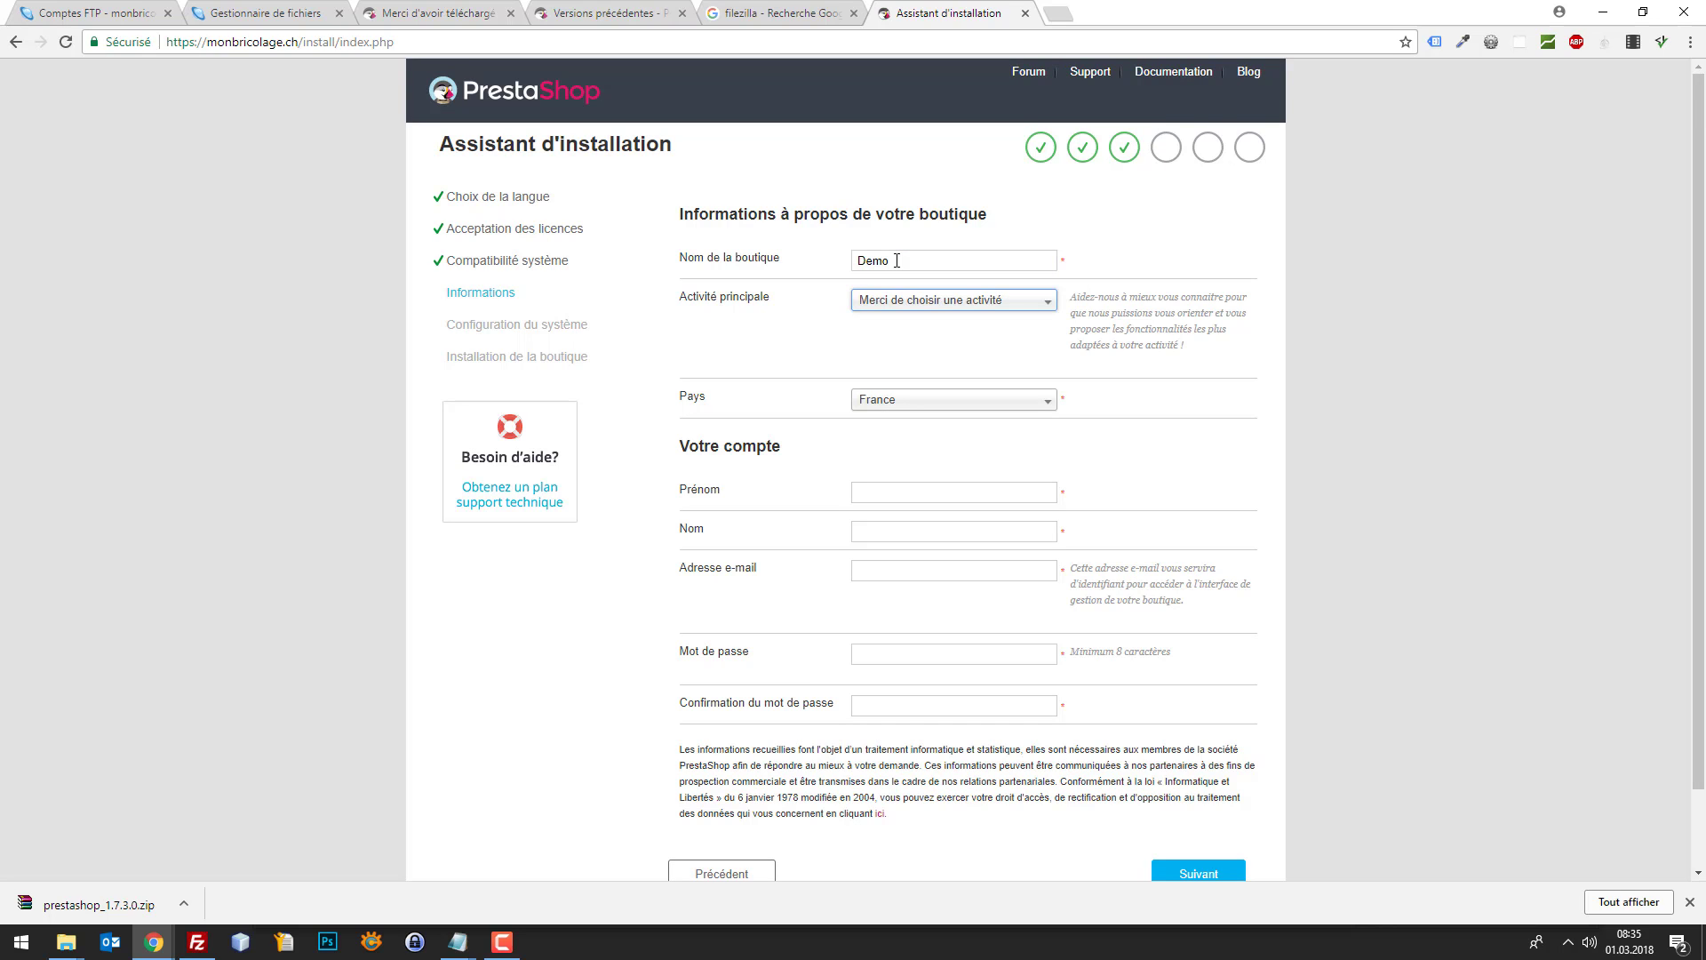
pyautogui.press('Tab')
pyautogui.write('suis')
pyautogui.press('BackSpace')
pyautogui.press('BackSpace')
pyautogui.press('BackSpace')
pyautogui.press('BackSpace')
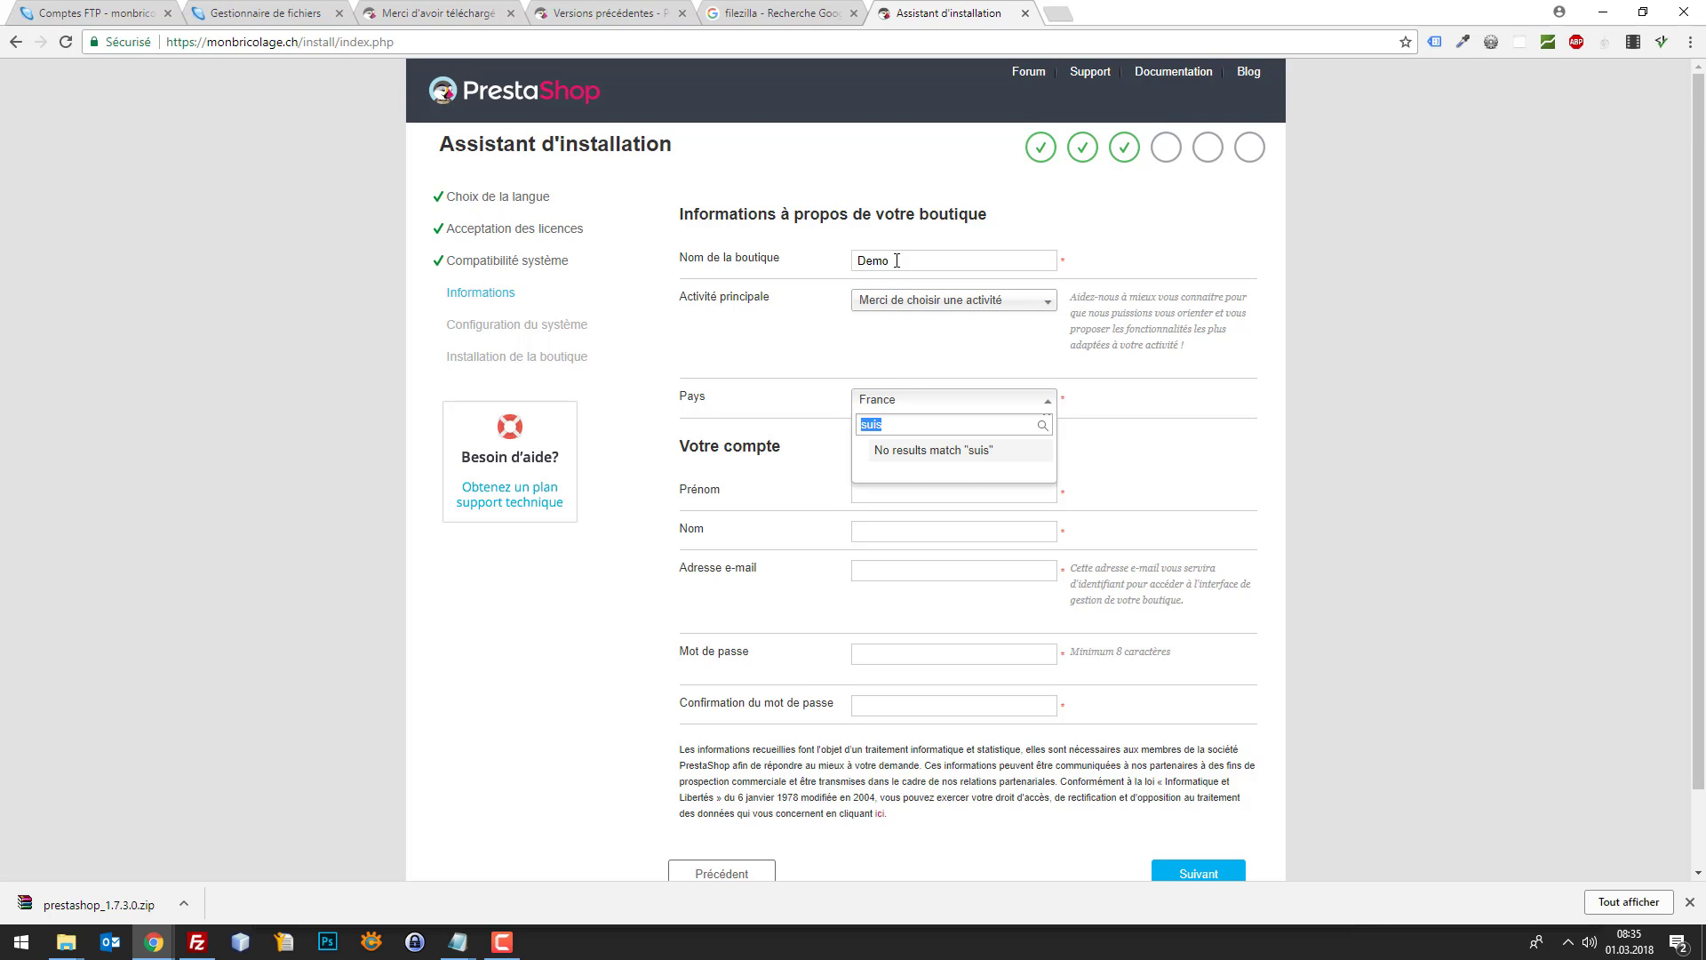
pyautogui.write('swi')
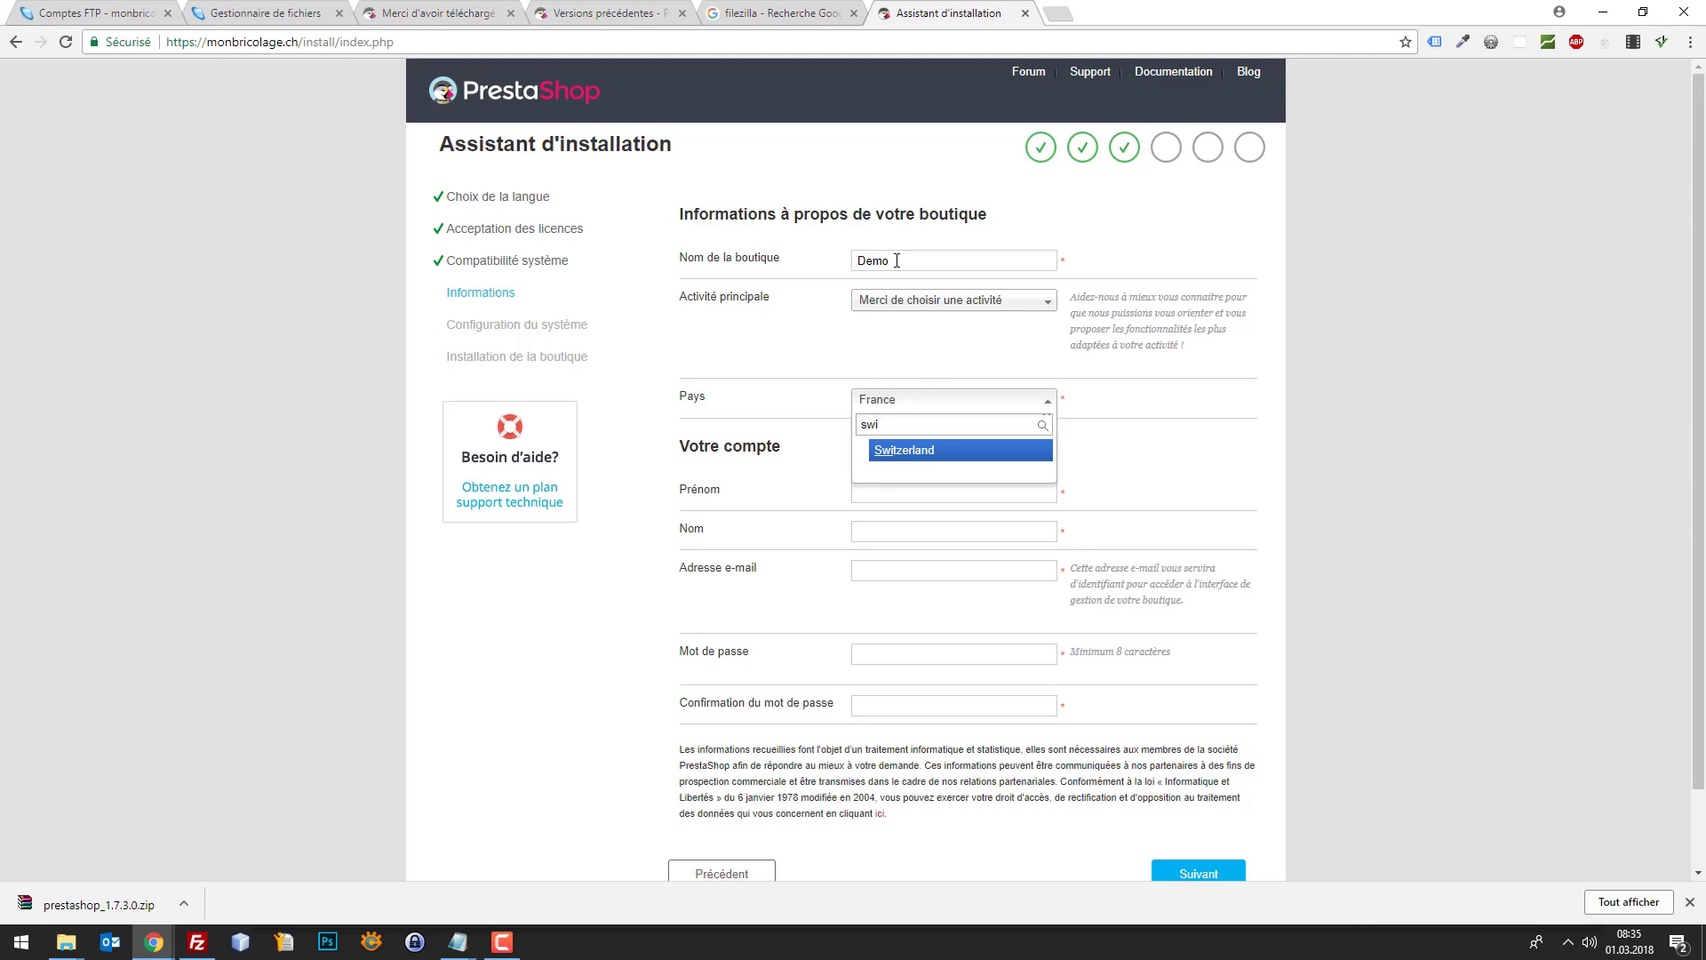
pyautogui.click(932, 454)
# - Enter 'Demo' in the account name fields and clear the e-mail field
pyautogui.click(916, 493)
pyautogui.write('De')
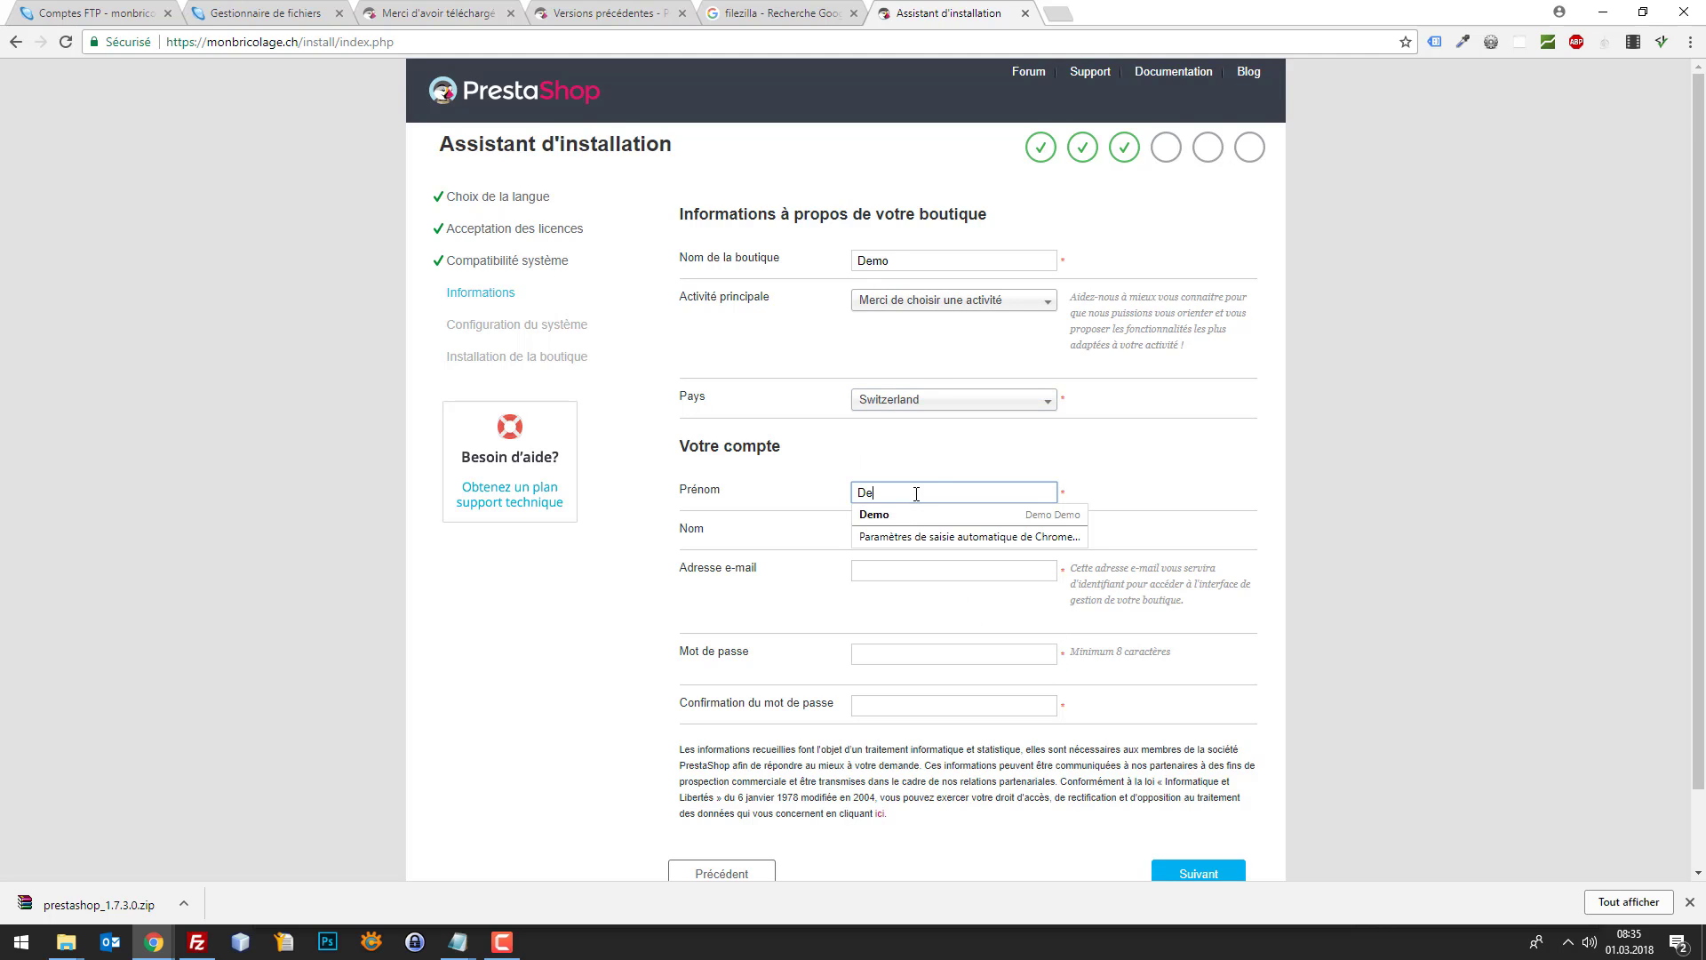
pyautogui.write('mo')
pyautogui.press('Tab')
pyautogui.write('Demo')
pyautogui.press('Tab')
pyautogui.write('de')
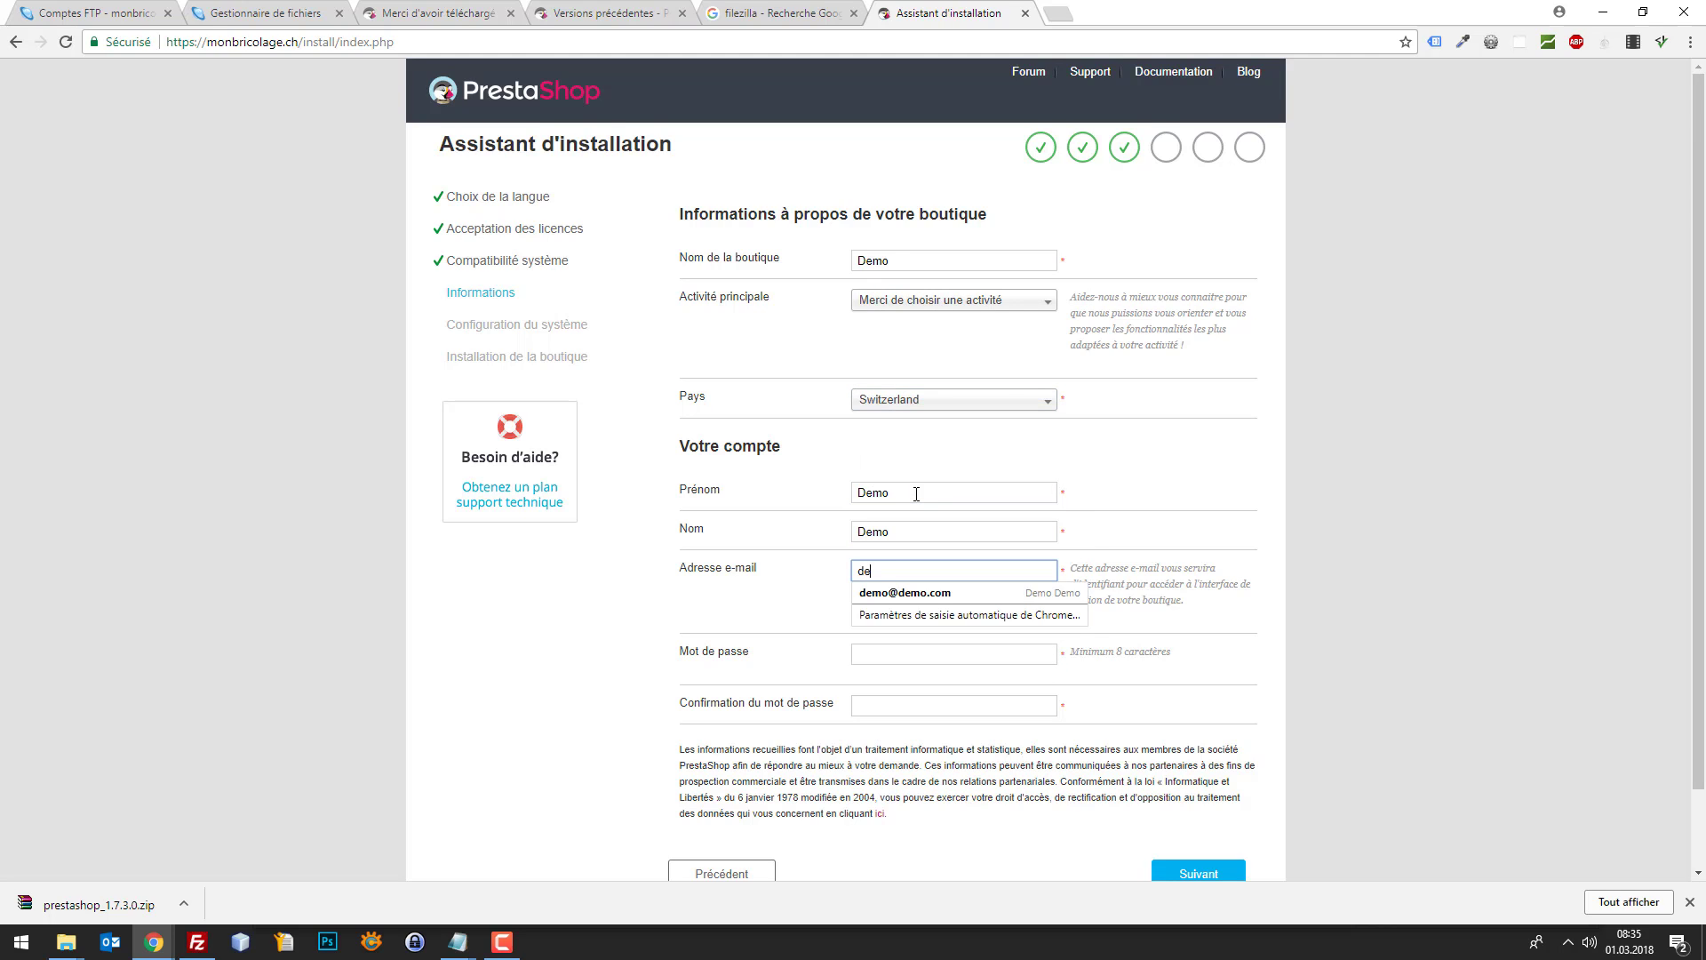
pyautogui.write('mo')
pyautogui.hotkey('ctrl', 'a')
pyautogui.press('BackSpace')
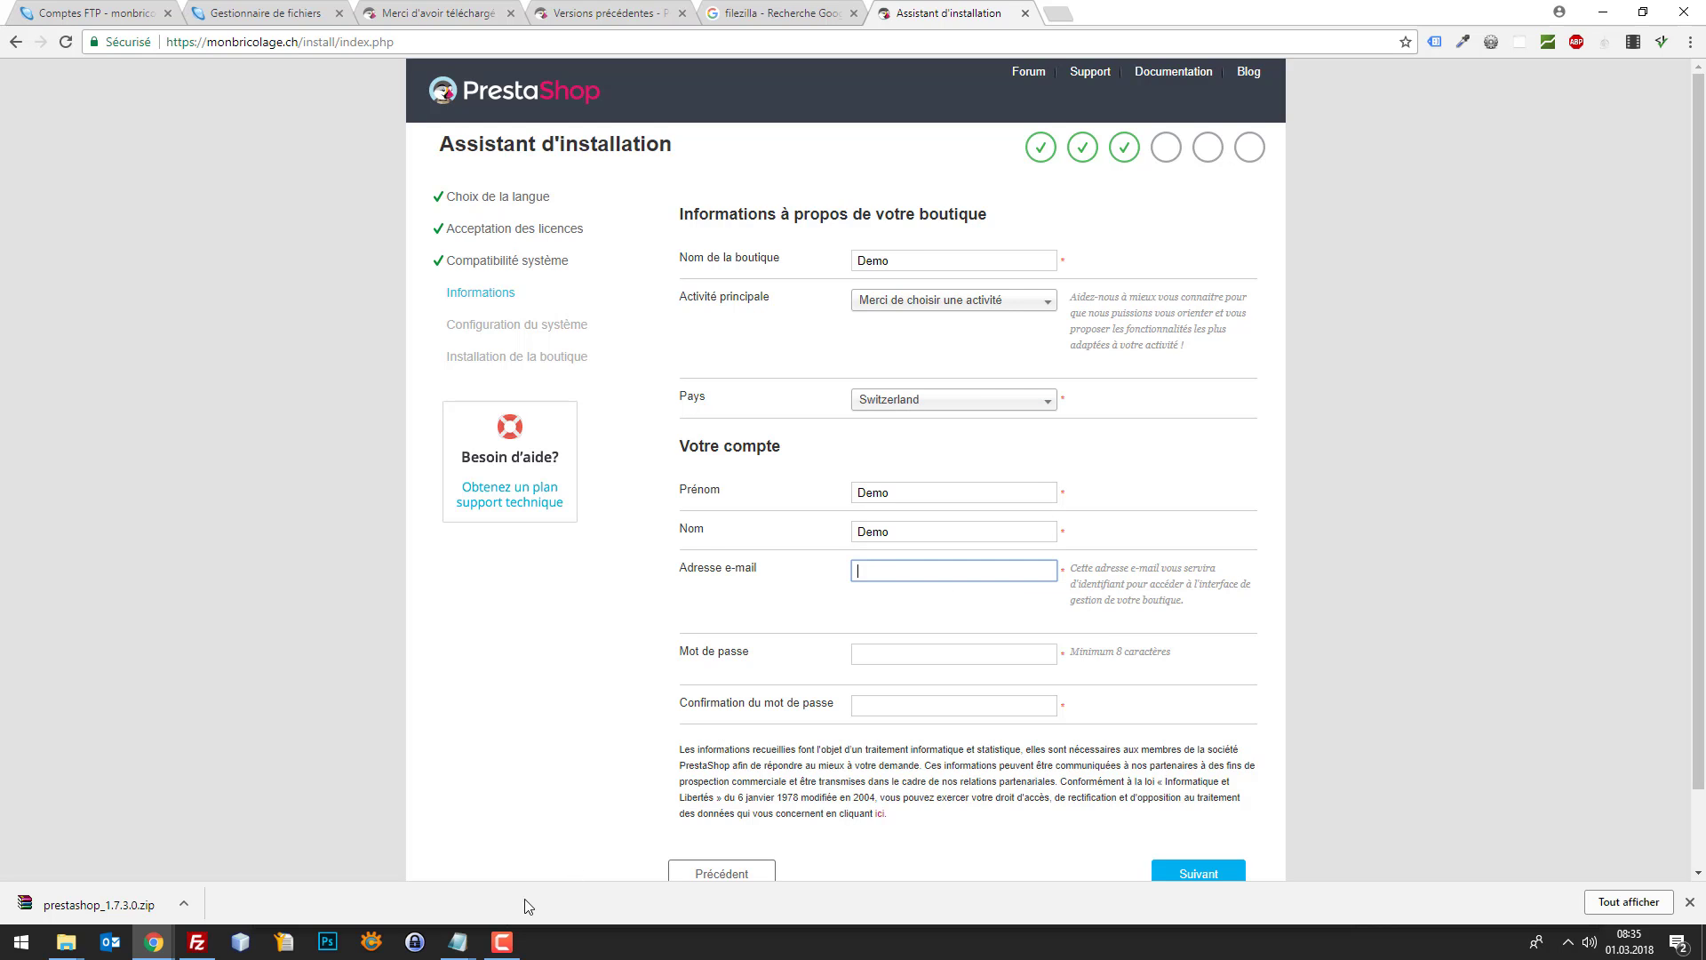
# - Copy the shop e-mail address from the notes into the installer's e-mail field
pyautogui.moveTo(458, 940)
pyautogui.moveTo(534, 901)
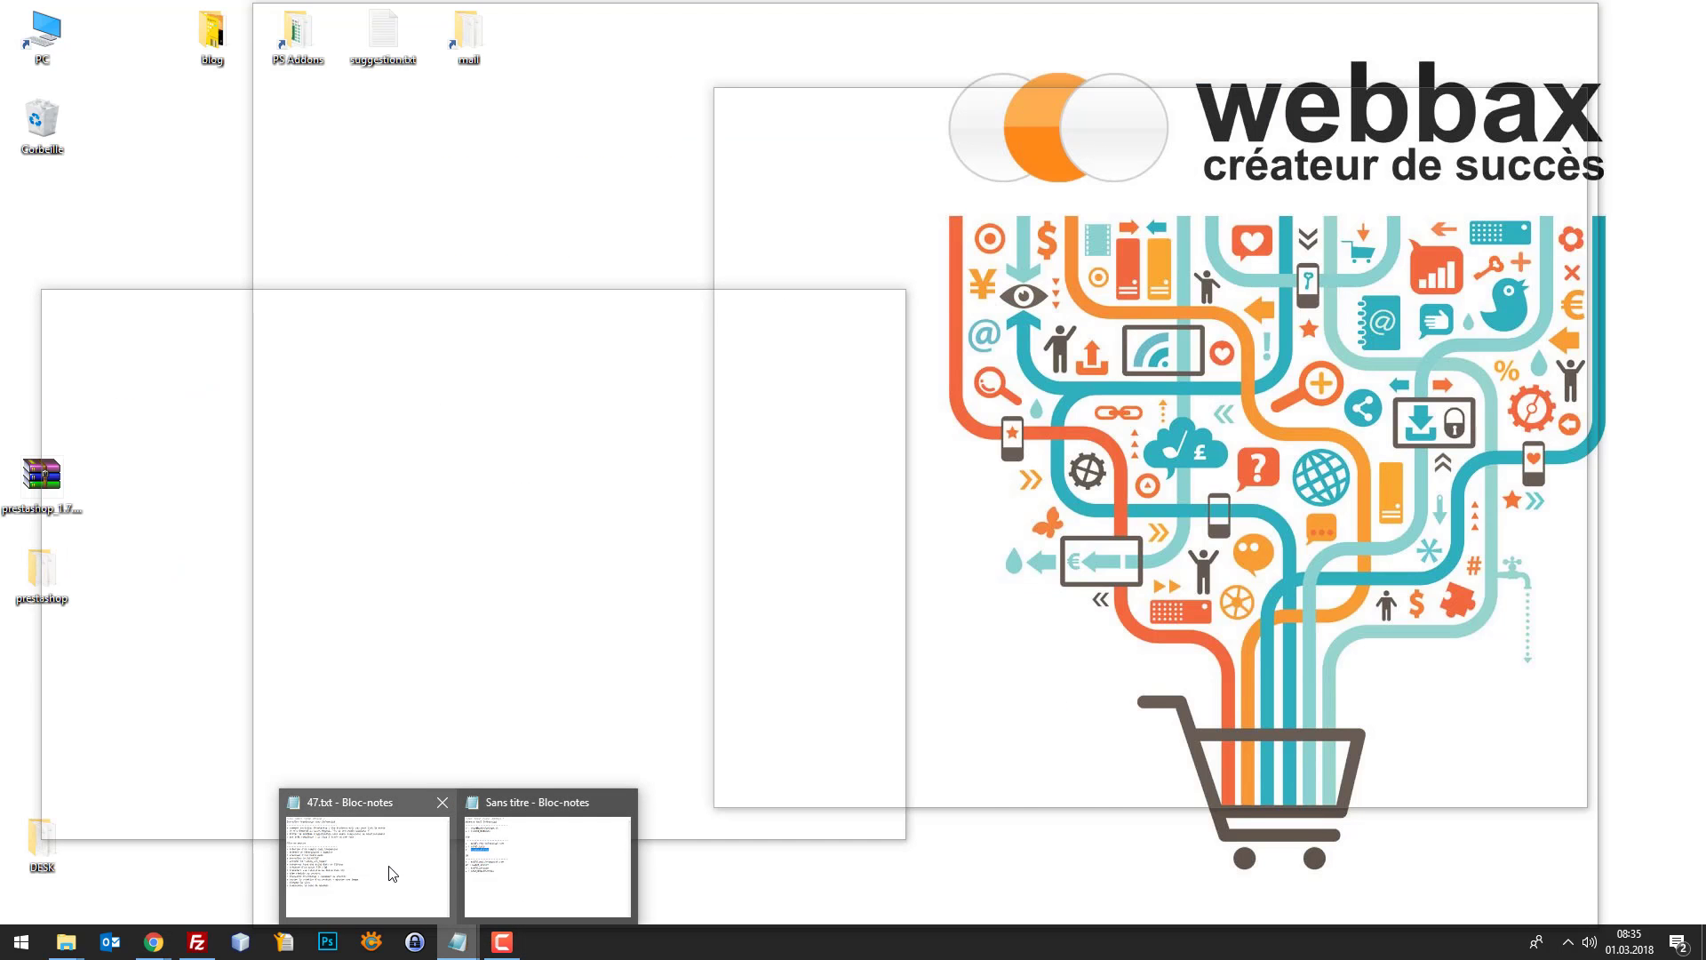
pyautogui.click(555, 866)
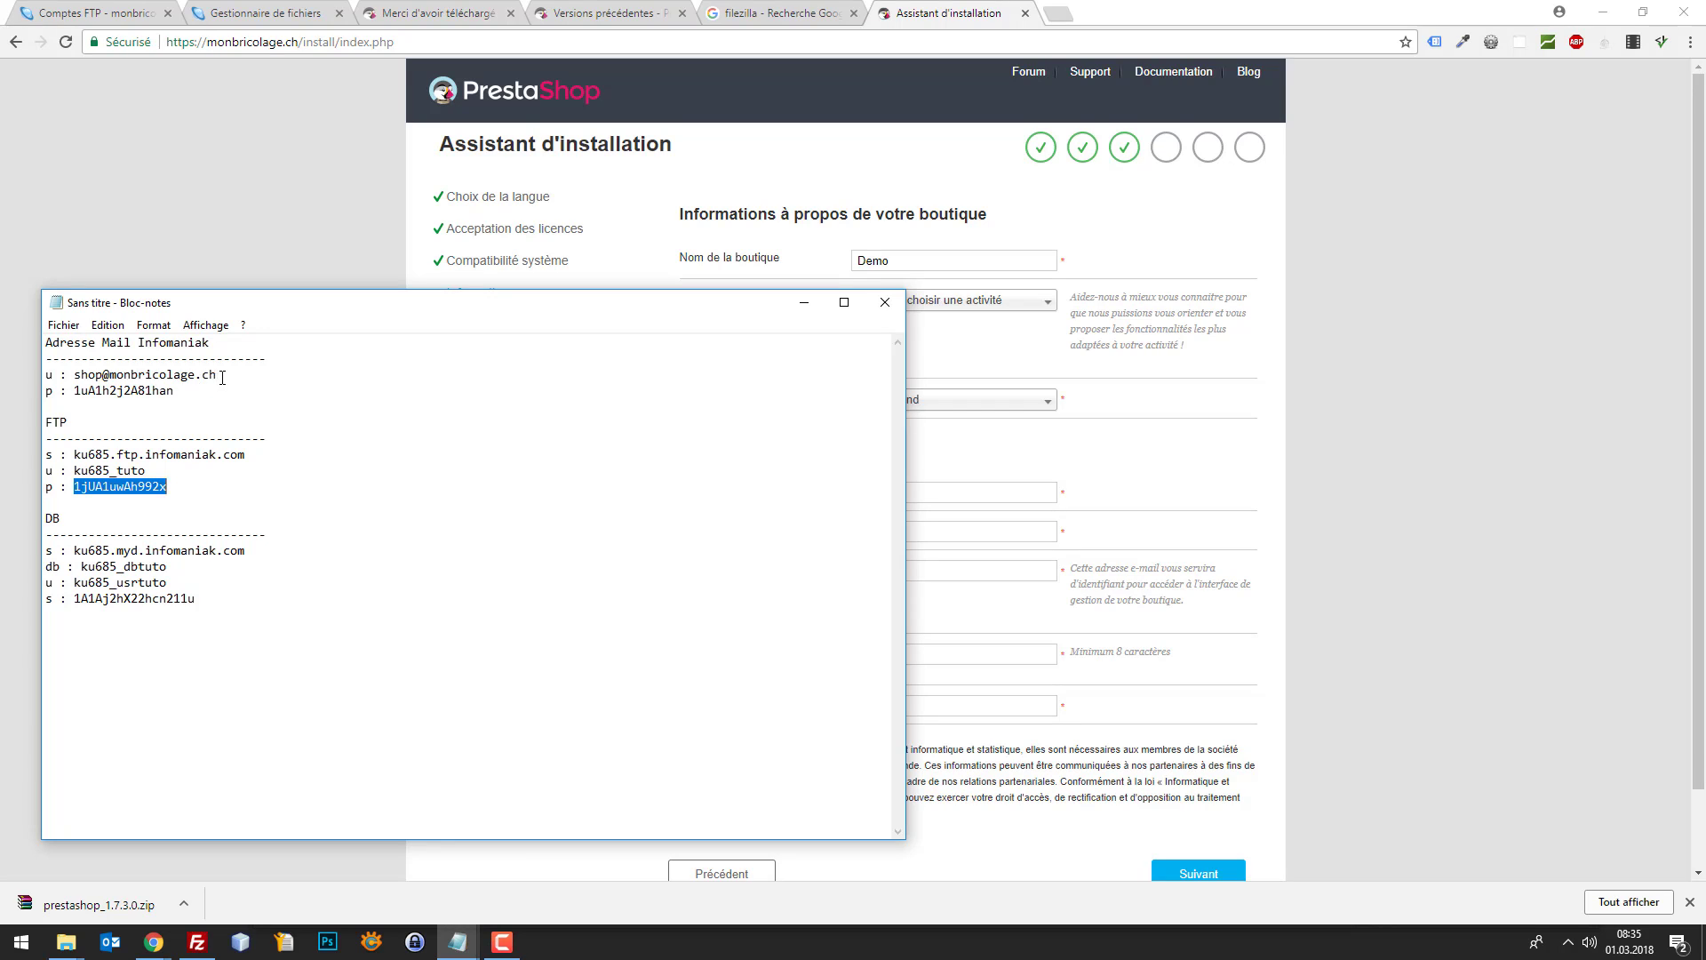
pyautogui.moveTo(222, 376); pyautogui.dragTo(78, 375)
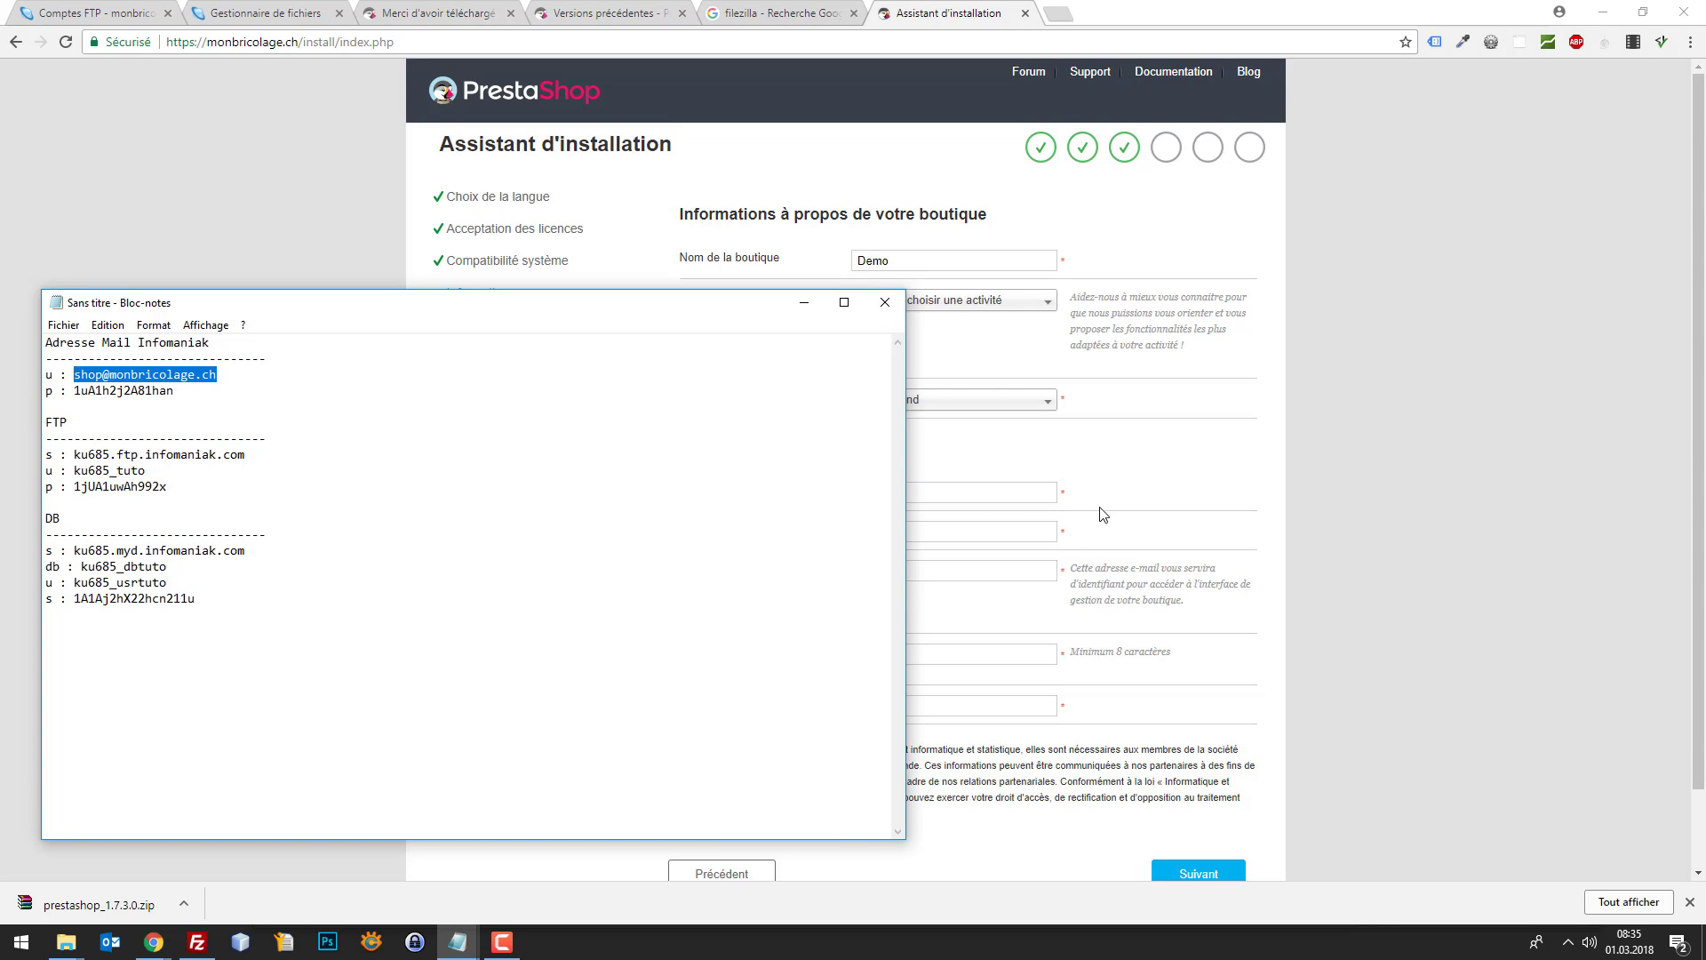
pyautogui.click(990, 490)
pyautogui.click(921, 573)
pyautogui.hotkey('ctrl', 'v')
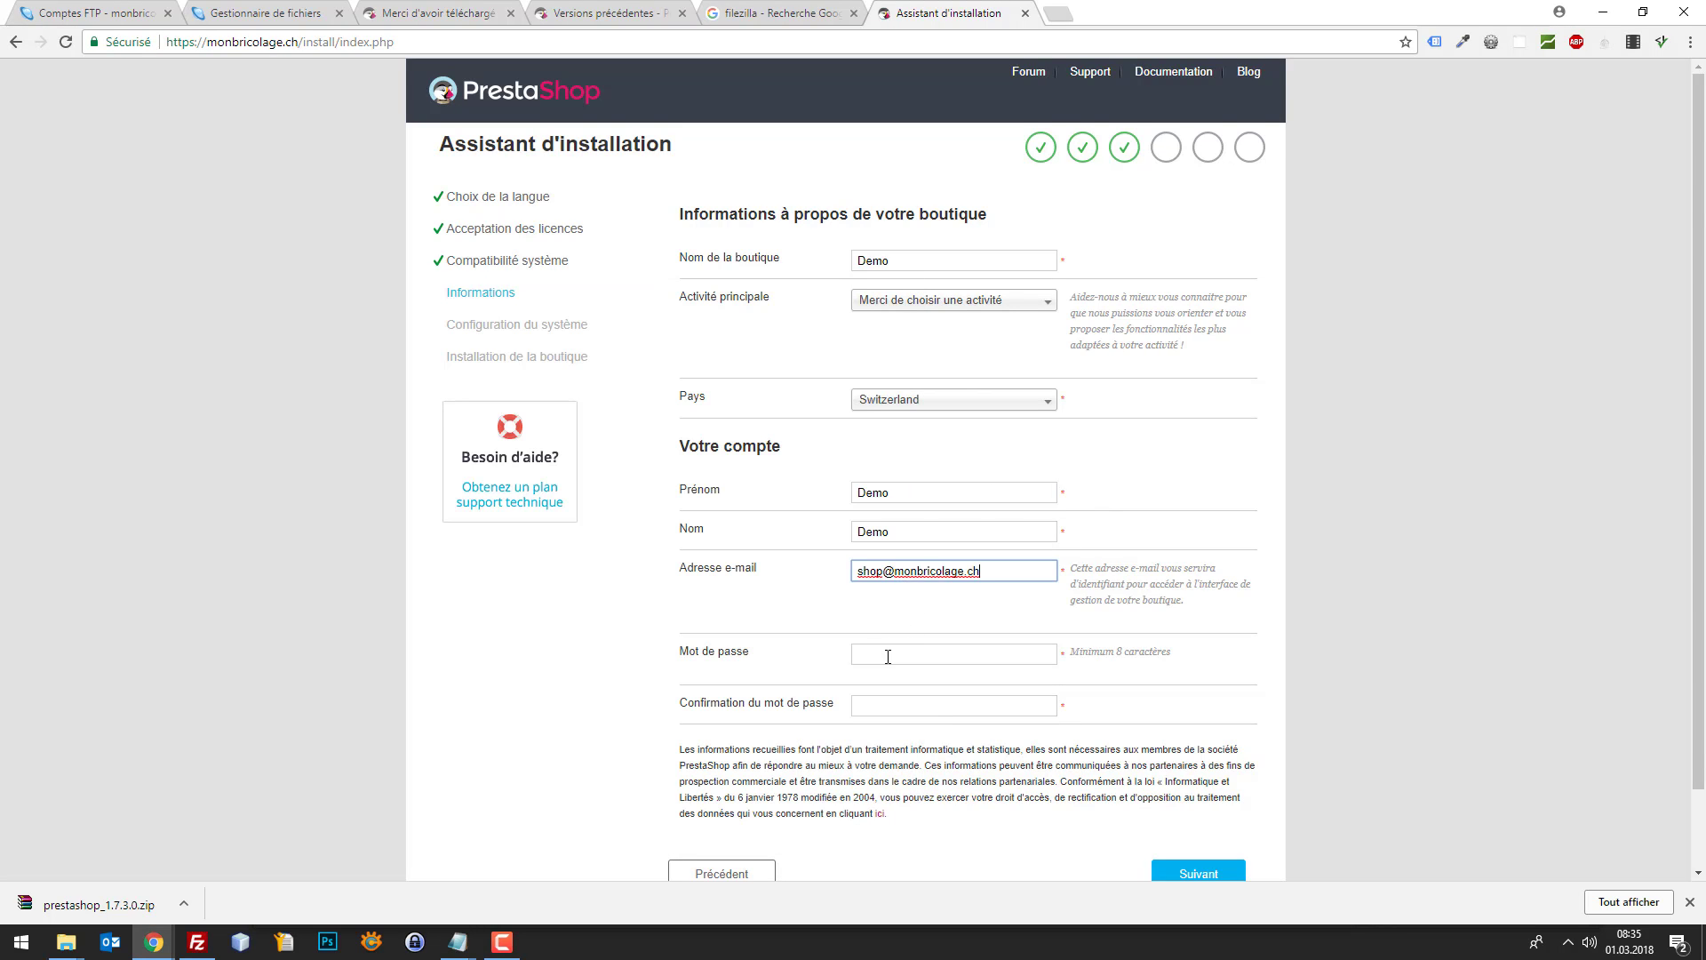
# - Paste the shop e-mail into the notes and duplicate the DB heading as a new section
pyautogui.click(887, 656)
pyautogui.click(458, 942)
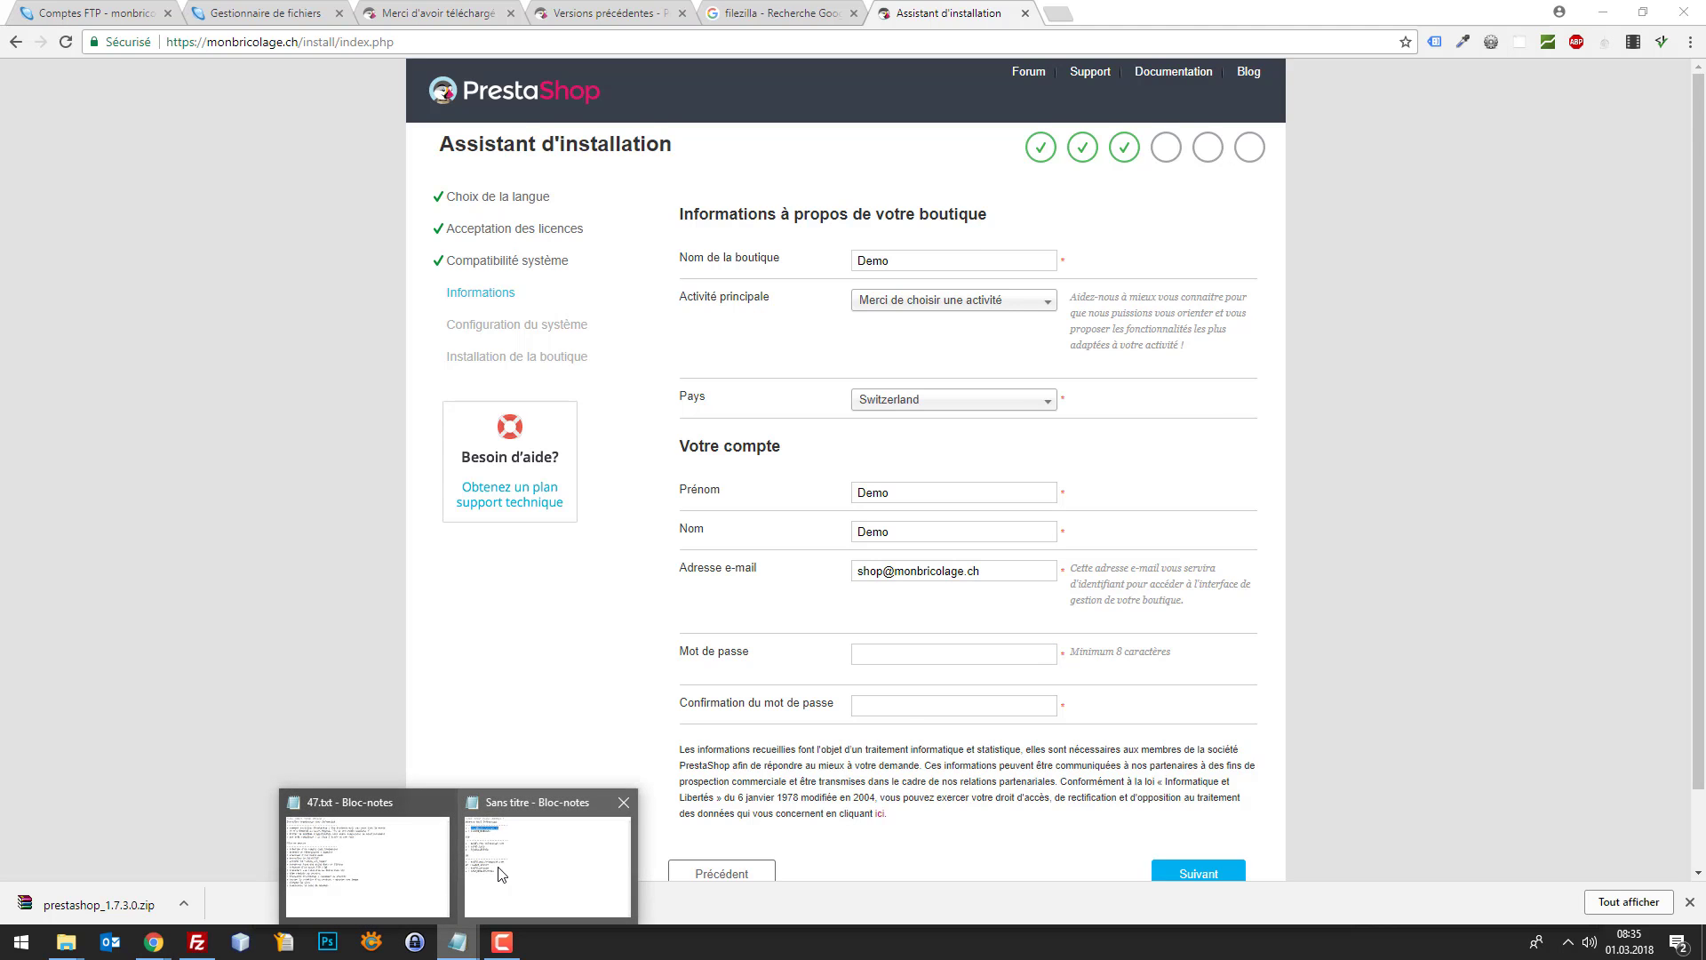
pyautogui.click(500, 874)
pyautogui.click(226, 586)
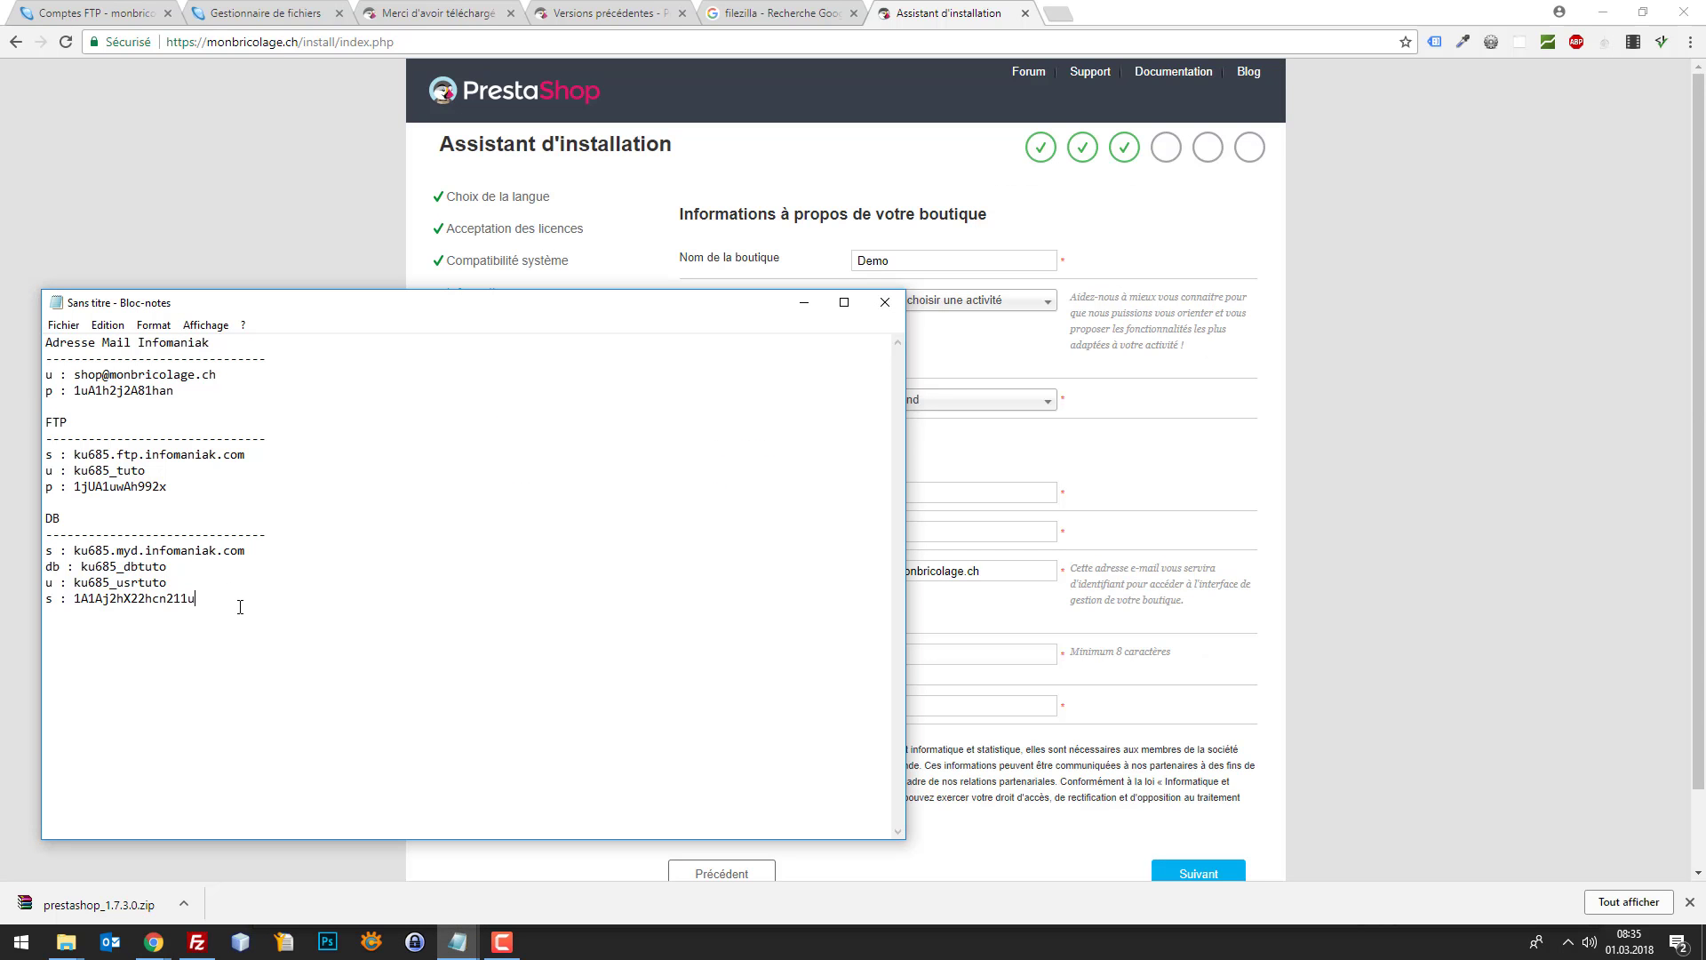
pyautogui.hotkey('ctrl', 'v')
pyautogui.moveTo(295, 531); pyautogui.dragTo(45, 517)
pyautogui.hotkey('ctrl', 'c')
pyautogui.click(73, 613)
pyautogui.press('Return')
pyautogui.hotkey('ctrl', 'v')
# - Retitle the new notes section 'Prestashop' and fix its typos
pyautogui.doubleClick(54, 630)
pyautogui.write('Prestahso')
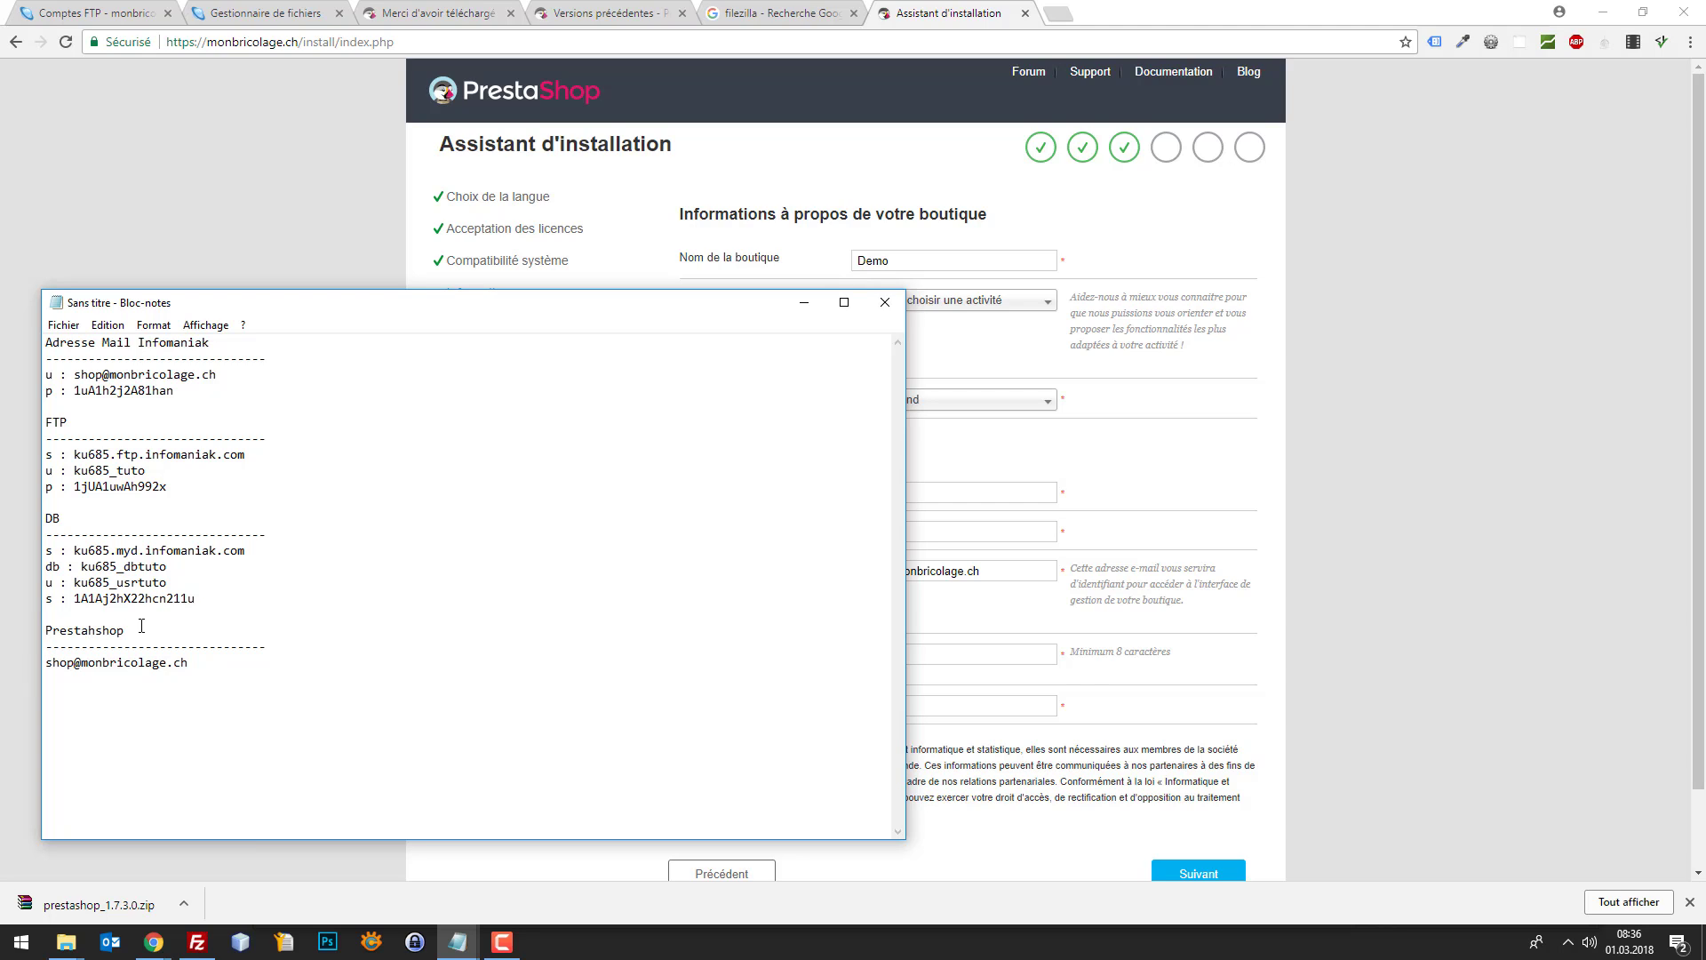
pyautogui.press('BackSpace')
pyautogui.write('shop')
pyautogui.write('u :')
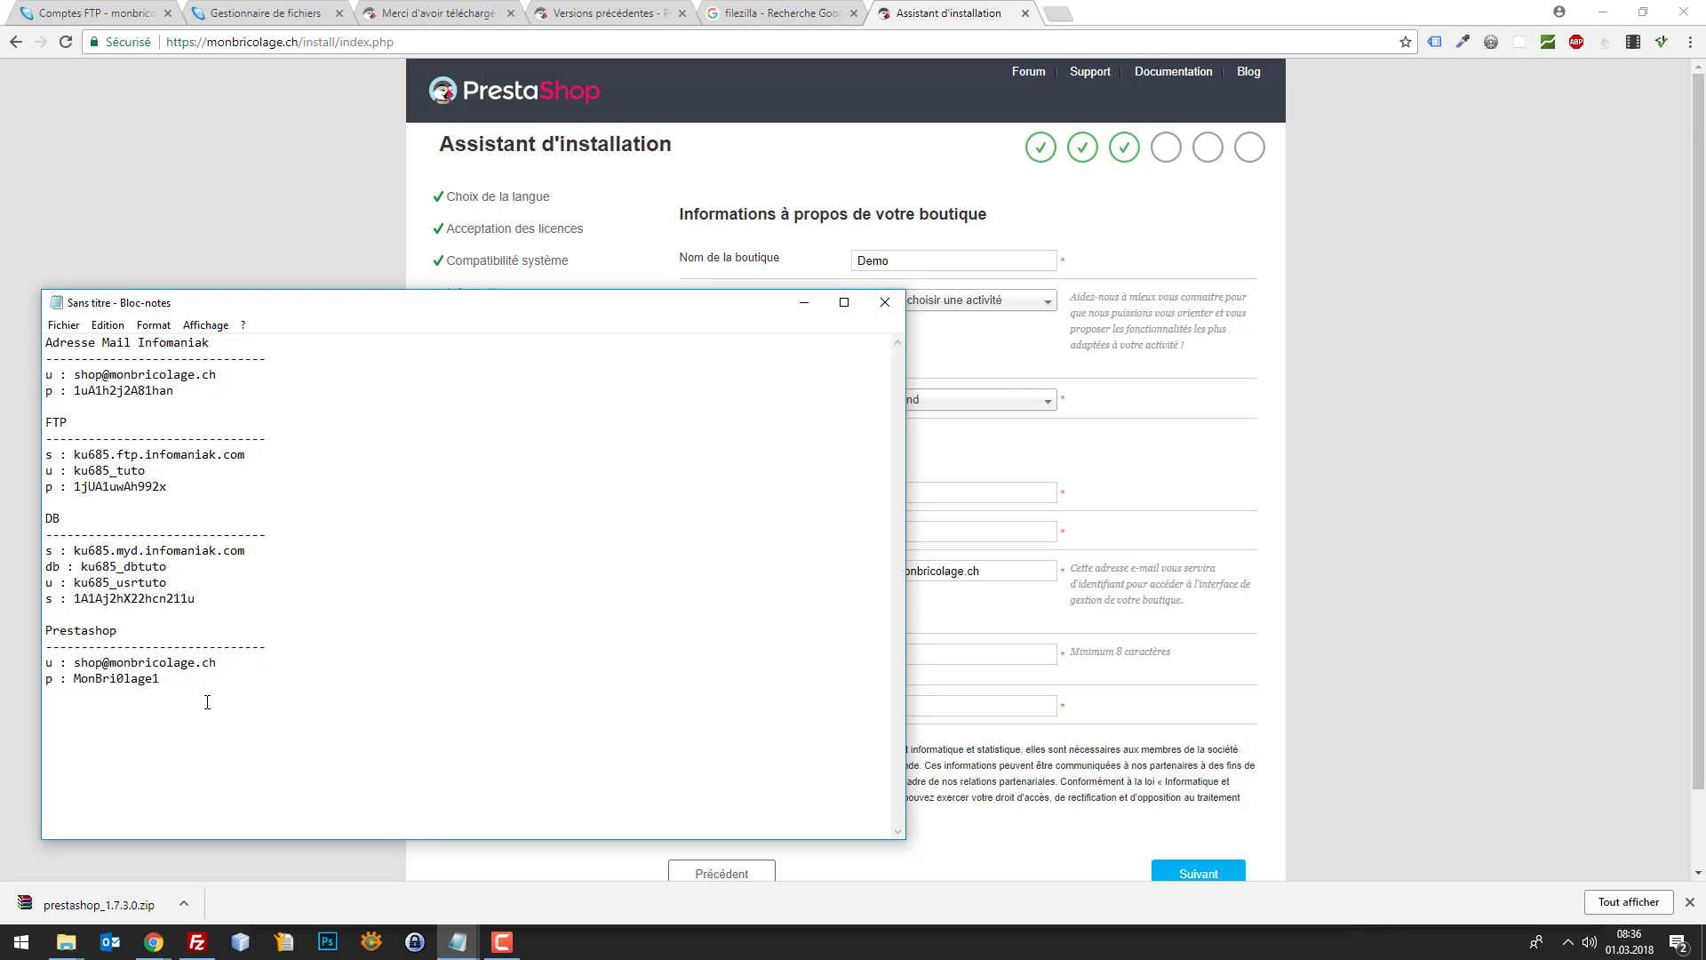
pyautogui.click(120, 678)
pyautogui.write('c')
# - Paste the shop password from the notes into both password fields
pyautogui.doubleClick(154, 681)
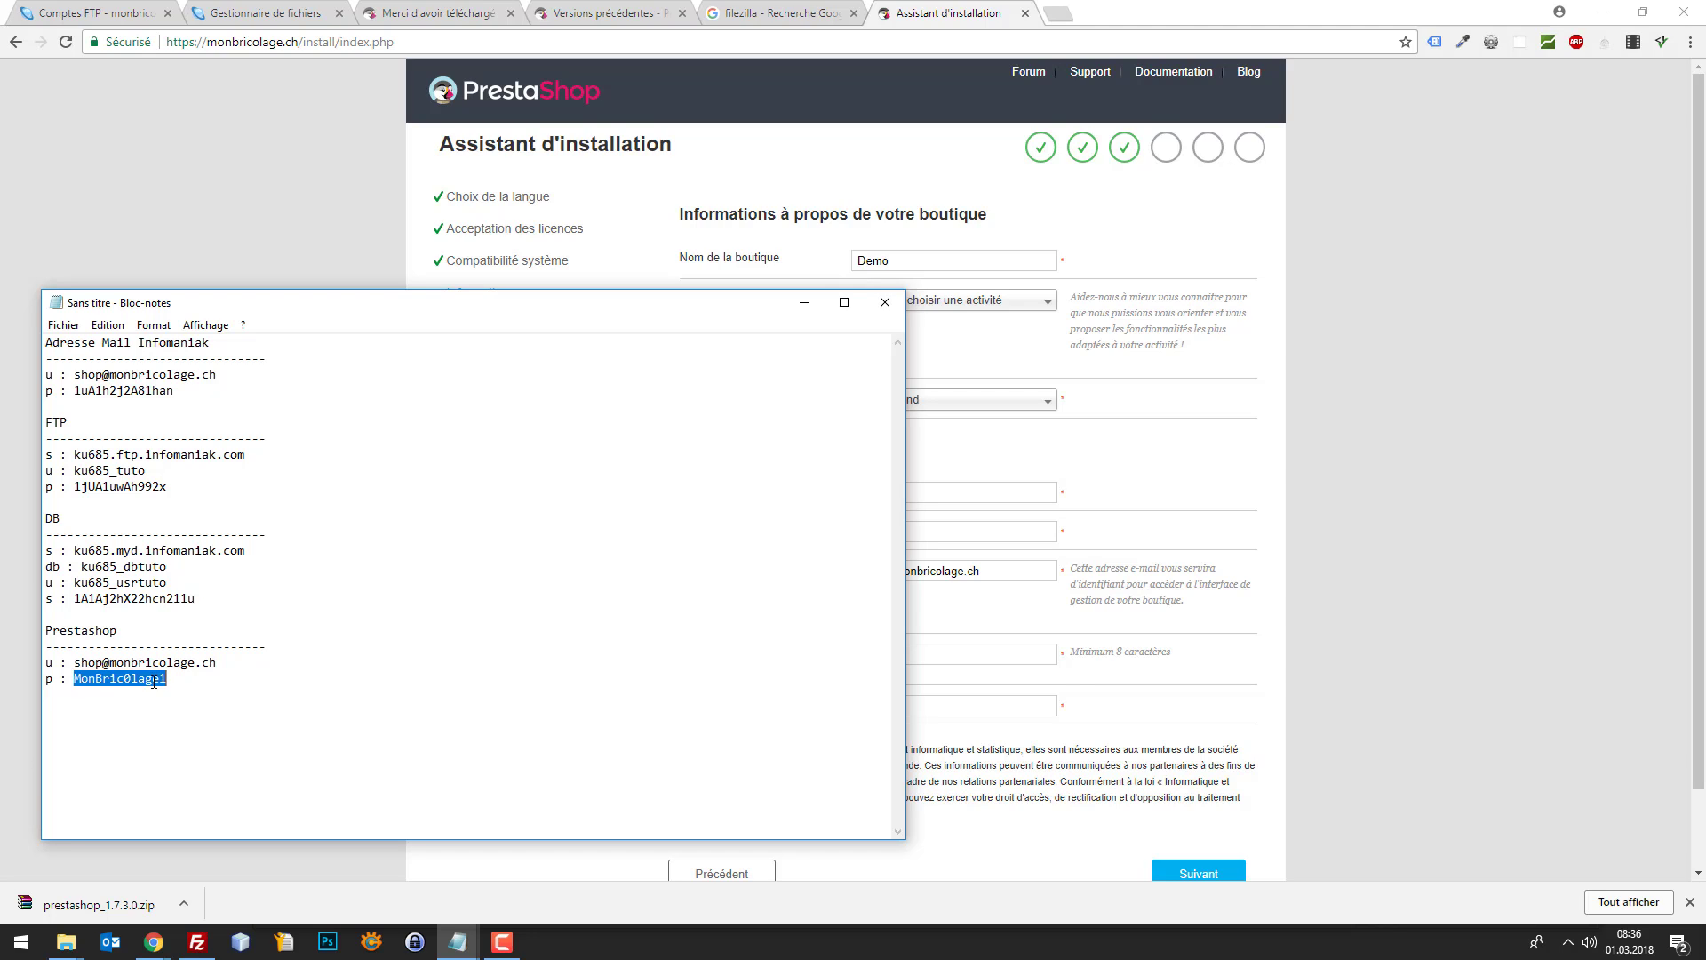
pyautogui.click(947, 665)
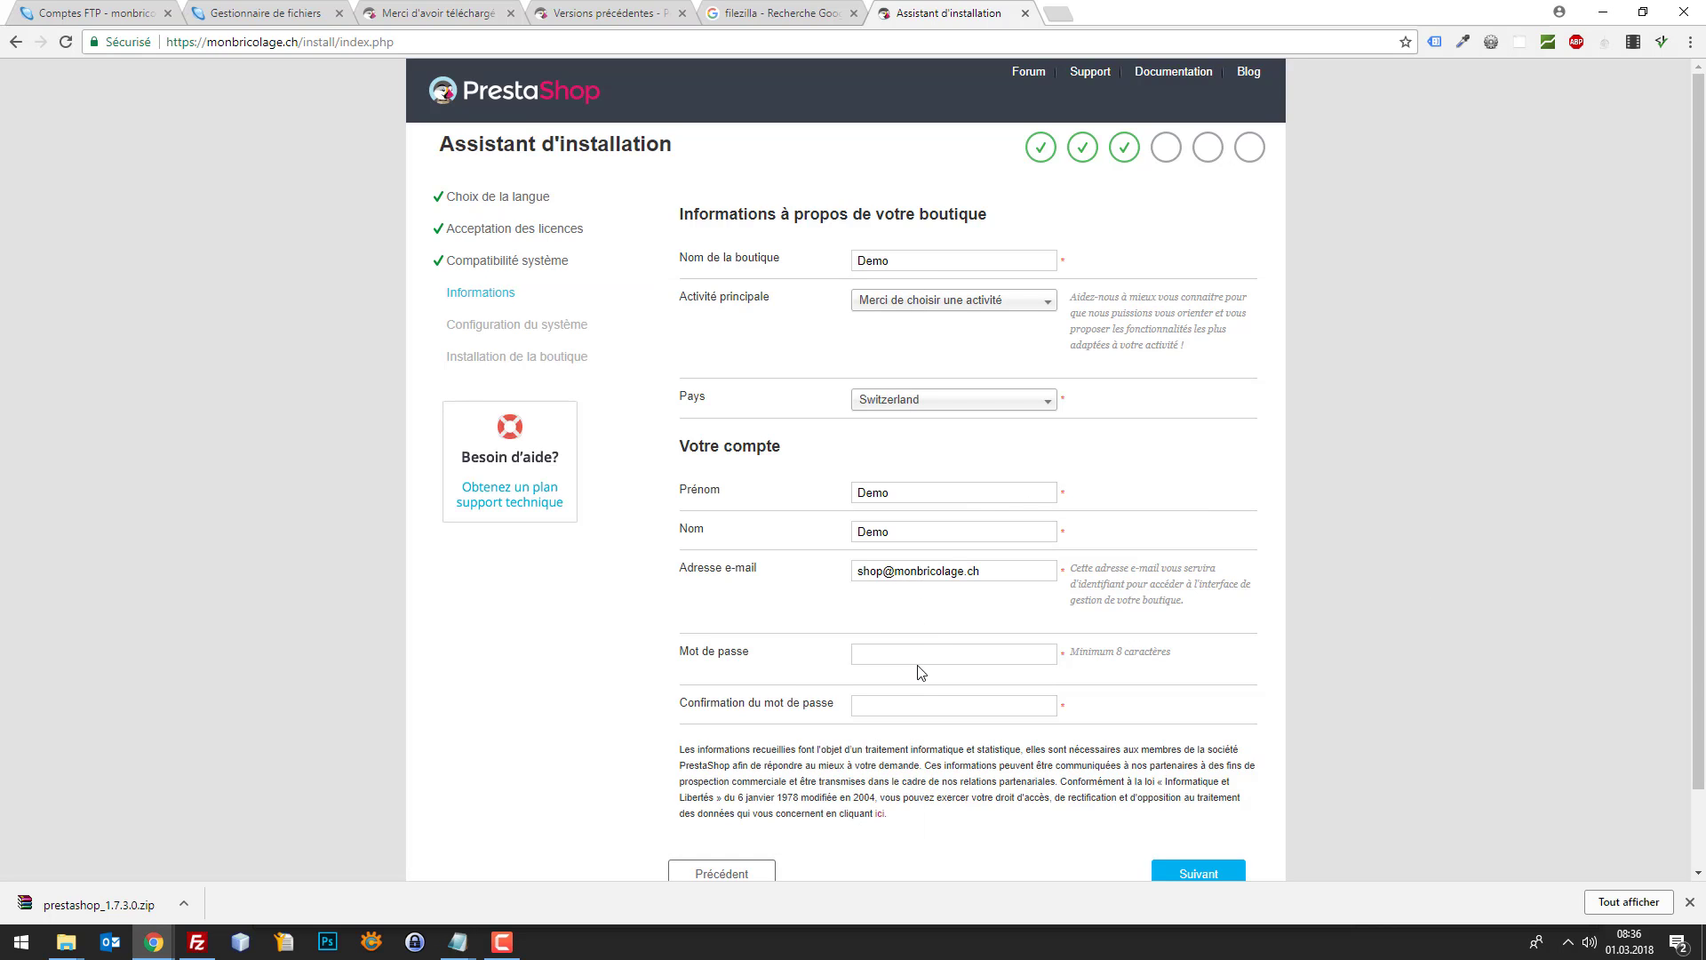
pyautogui.hotkey('ctrl', 'v')
pyautogui.press('Tab')
pyautogui.hotkey('ctrl', 'v')
# - Go to database setup and paste the Infomaniak database server address from the notes
pyautogui.click(1173, 874)
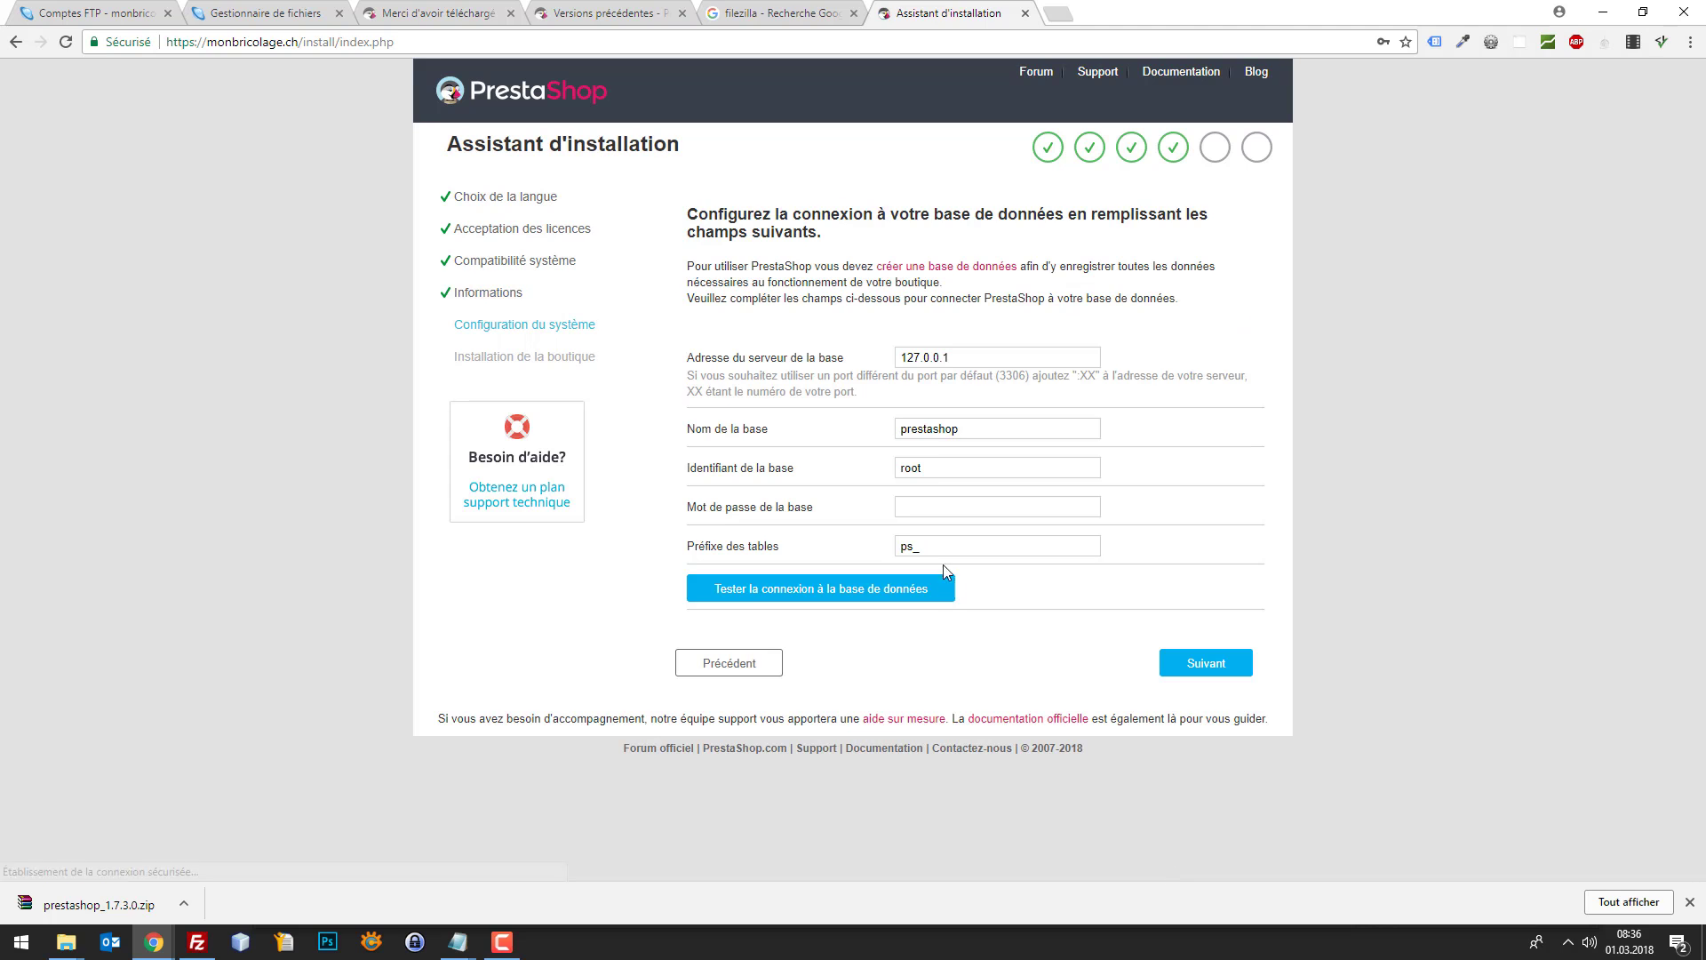
pyautogui.moveTo(455, 942)
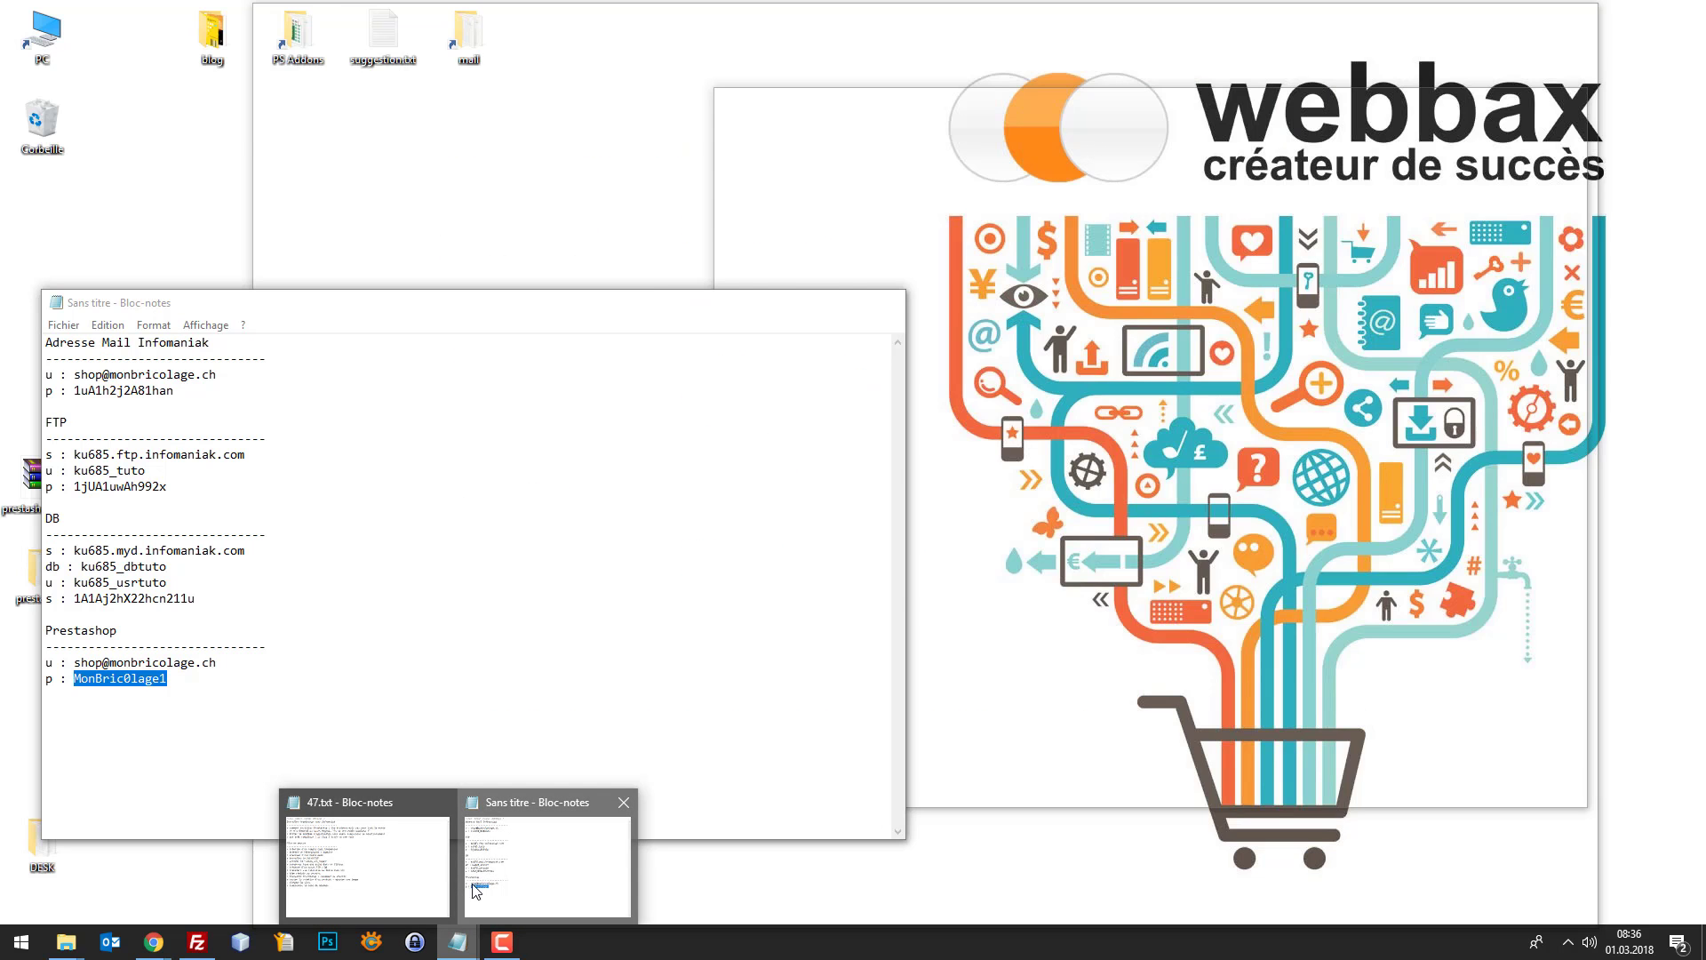
pyautogui.click(476, 889)
pyautogui.moveTo(253, 550); pyautogui.dragTo(70, 544)
pyautogui.hotkey('ctrl', 'c')
pyautogui.click(974, 494)
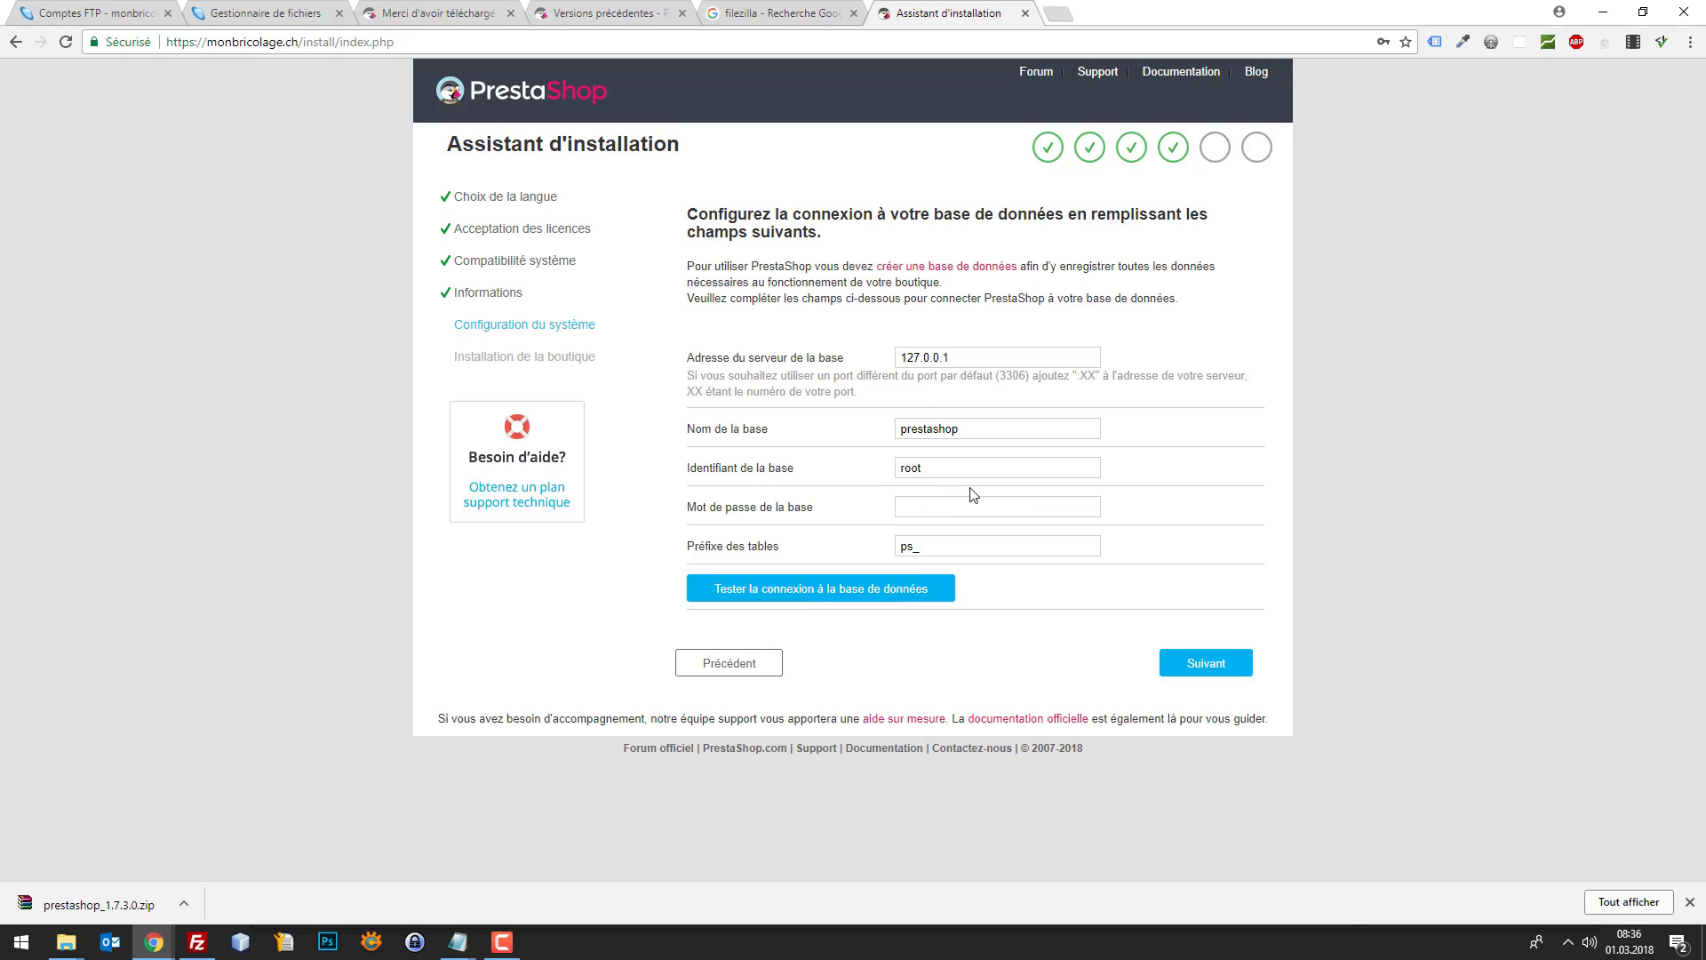
pyautogui.click(978, 427)
pyautogui.doubleClick(978, 428)
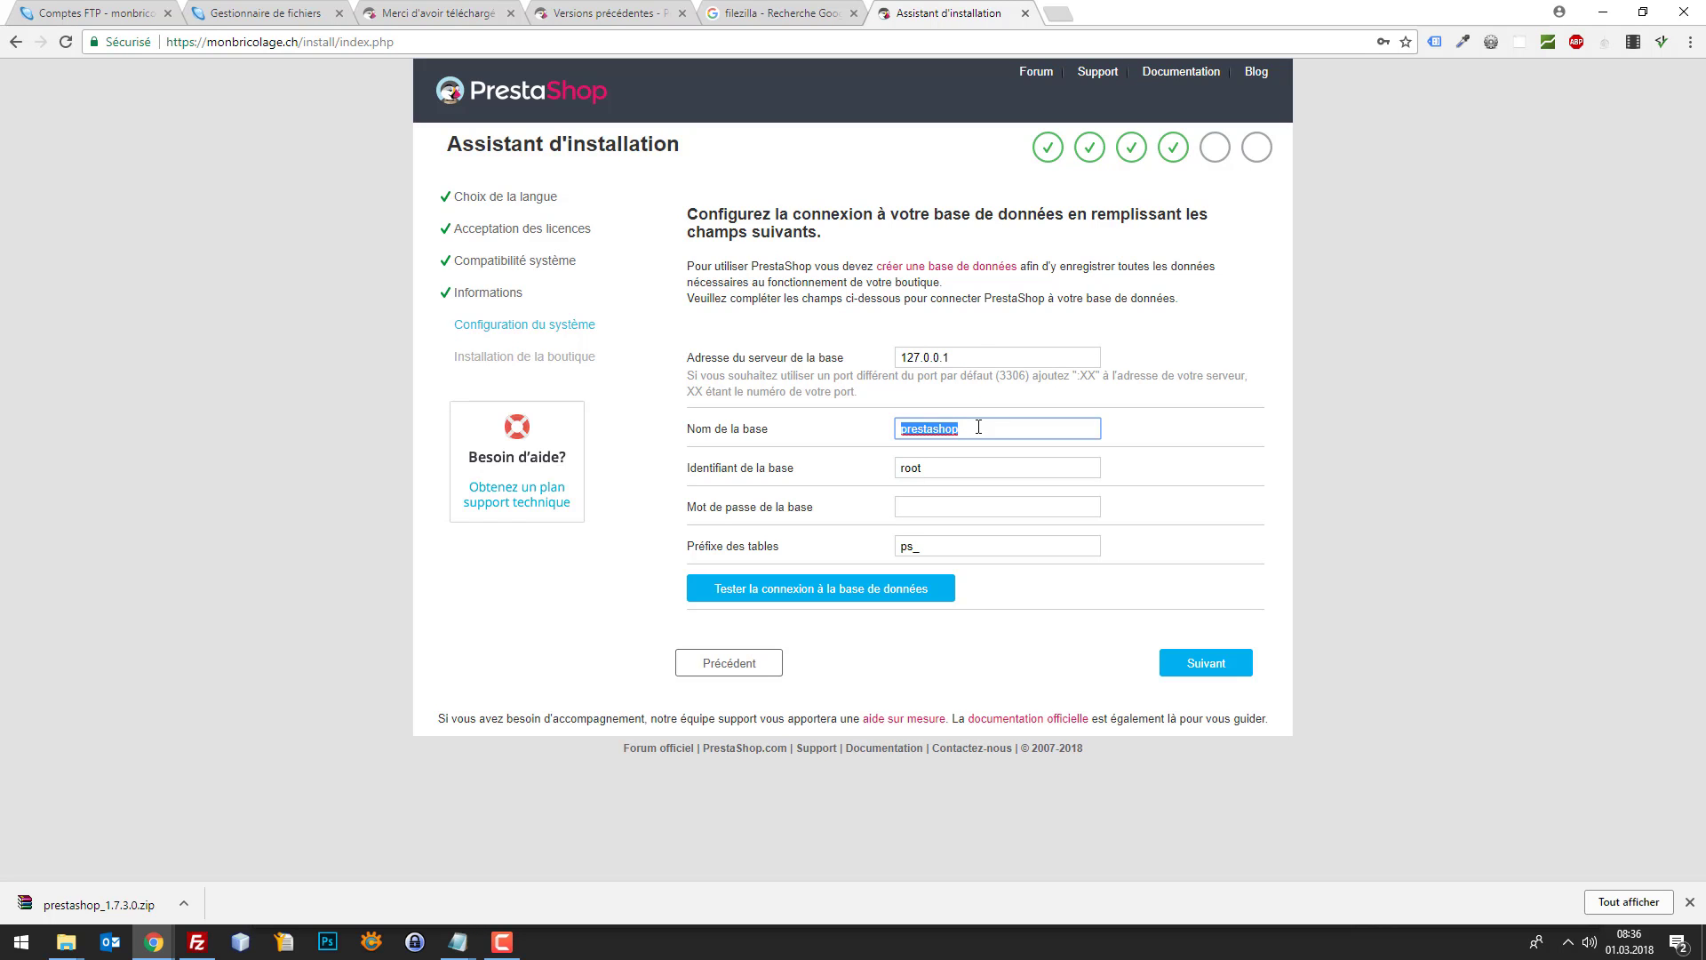
pyautogui.click(982, 357)
pyautogui.hotkey('ctrl', 'a')
pyautogui.hotkey('ctrl', 'v')
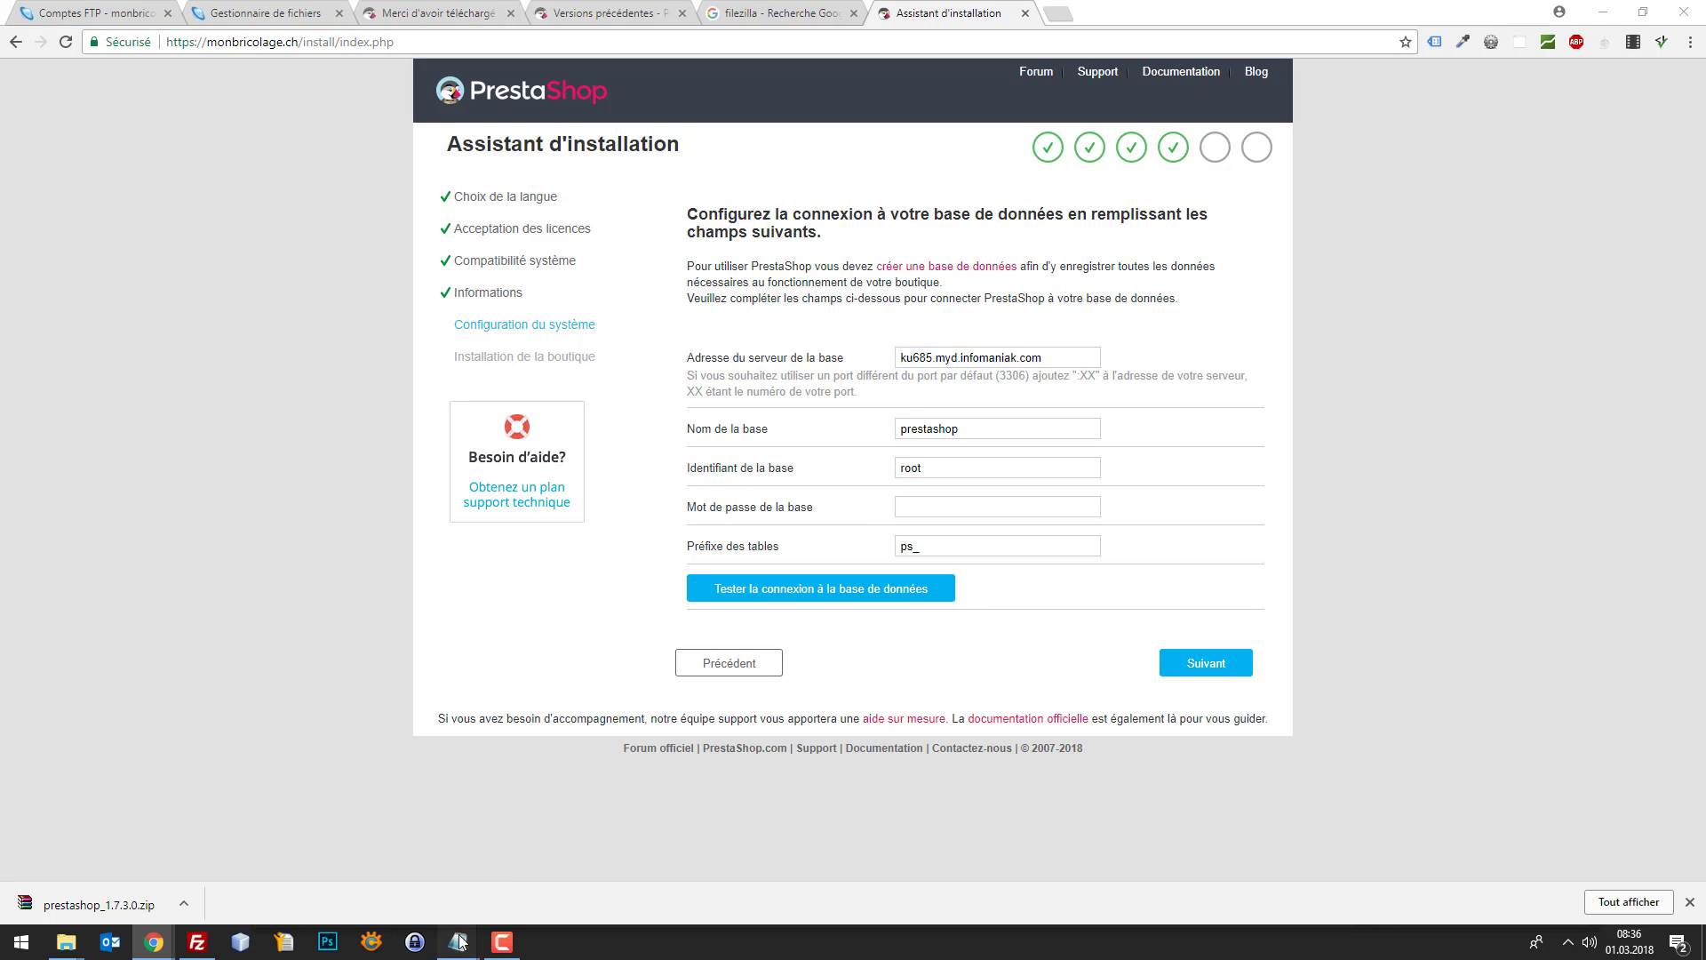
# - Replace the default database name and root user with the Infomaniak values from the notes
pyautogui.moveTo(458, 944)
pyautogui.click(538, 866)
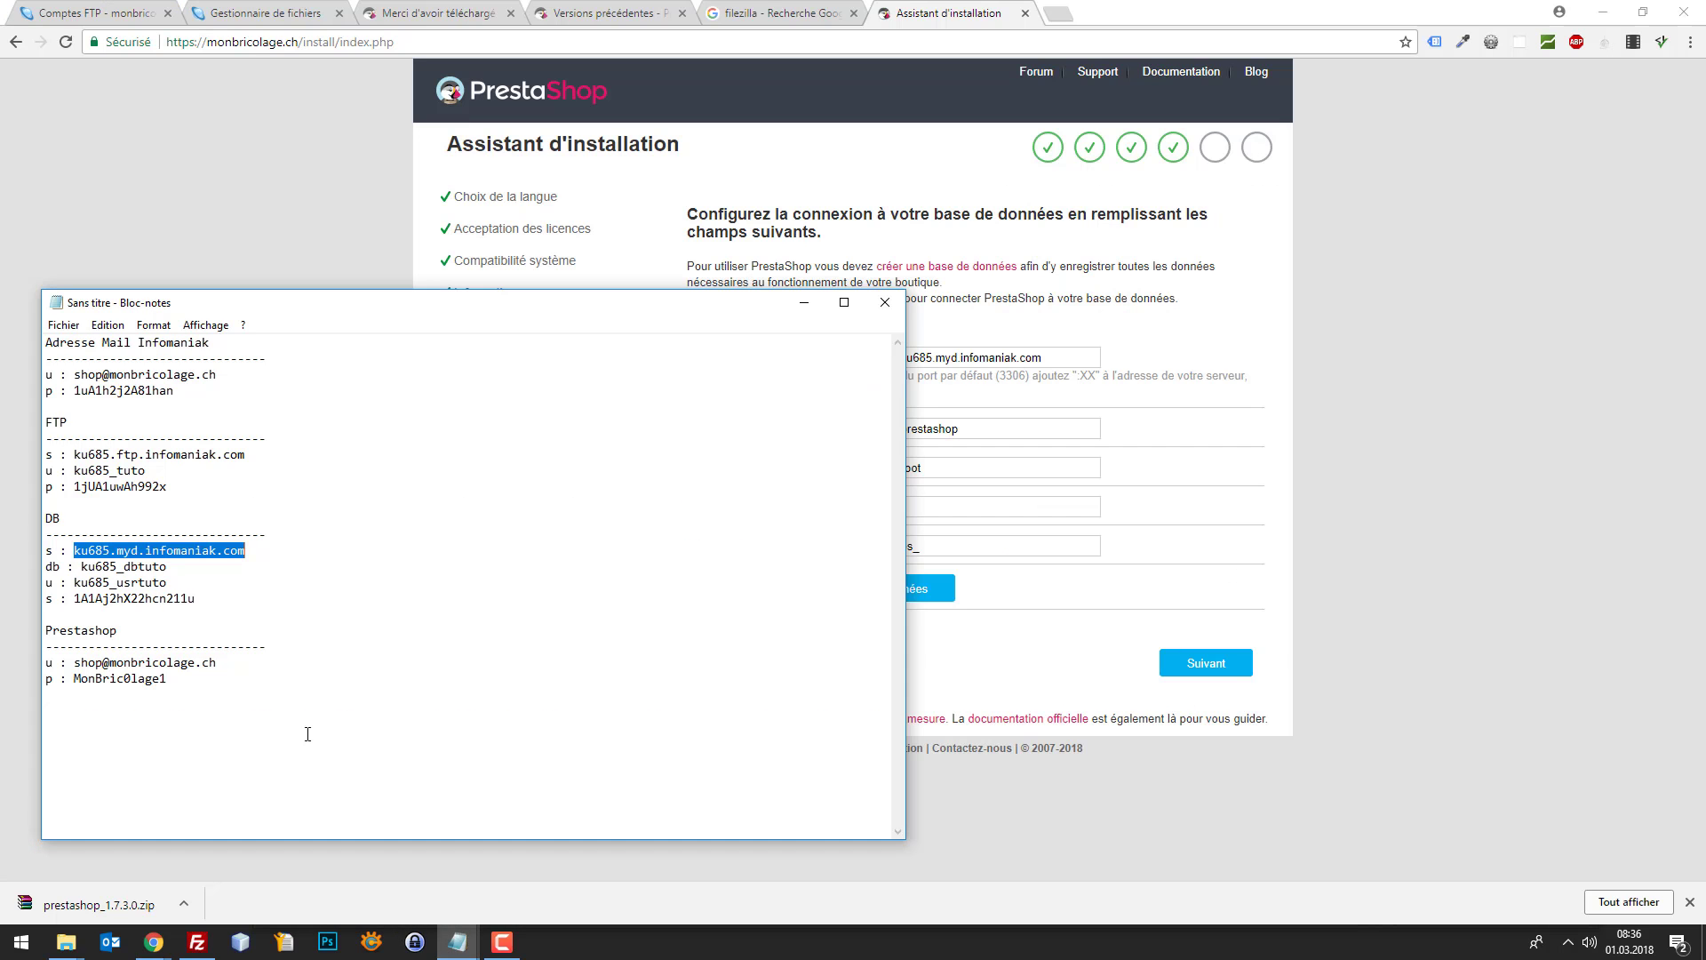
pyautogui.doubleClick(141, 566)
pyautogui.hotkey('ctrl', 'c')
pyautogui.doubleClick(1001, 429)
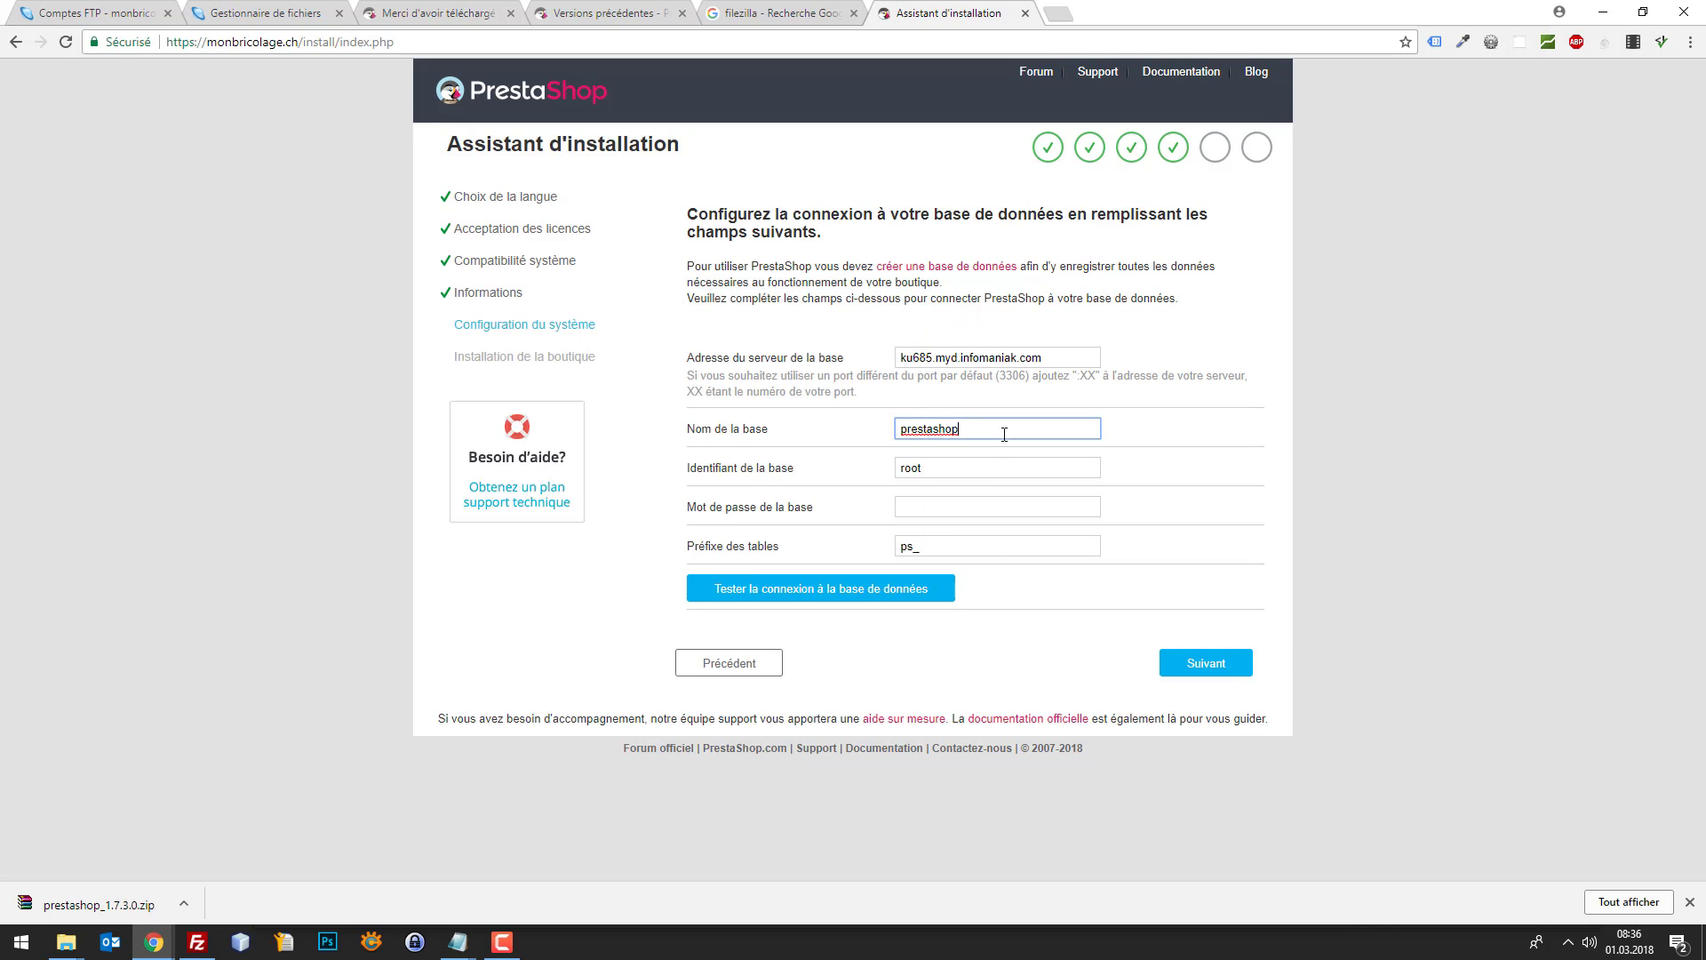
pyautogui.hotkey('ctrl', 'v')
pyautogui.moveTo(458, 942)
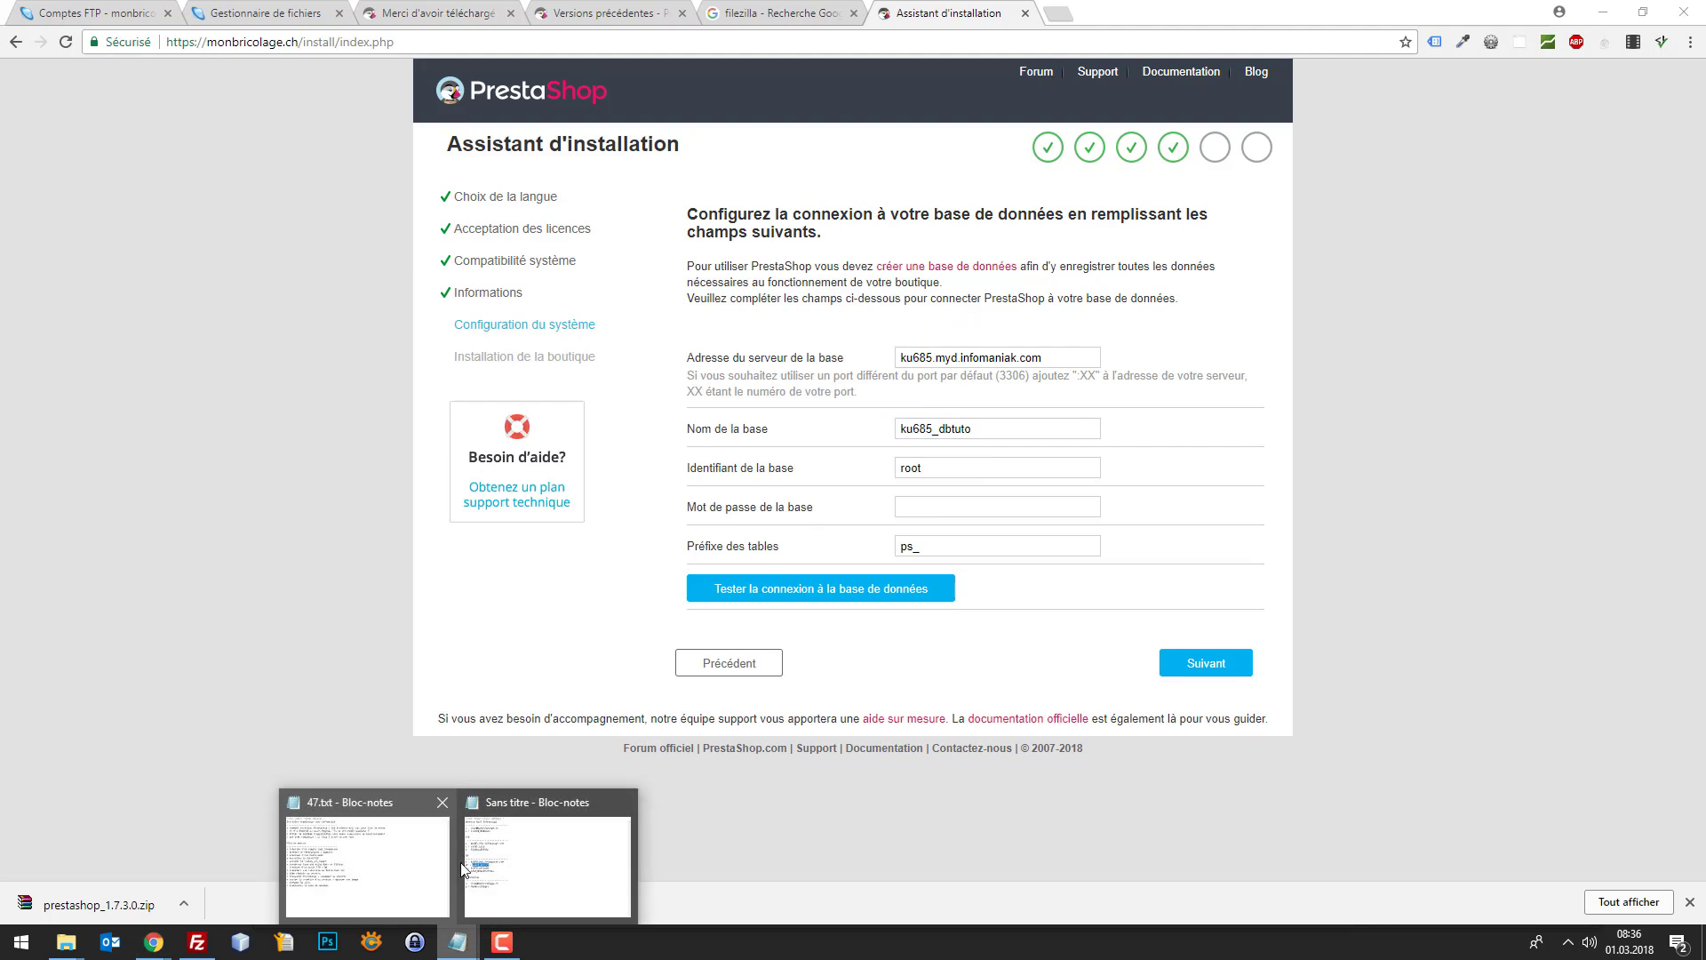
pyautogui.click(496, 853)
pyautogui.doubleClick(164, 582)
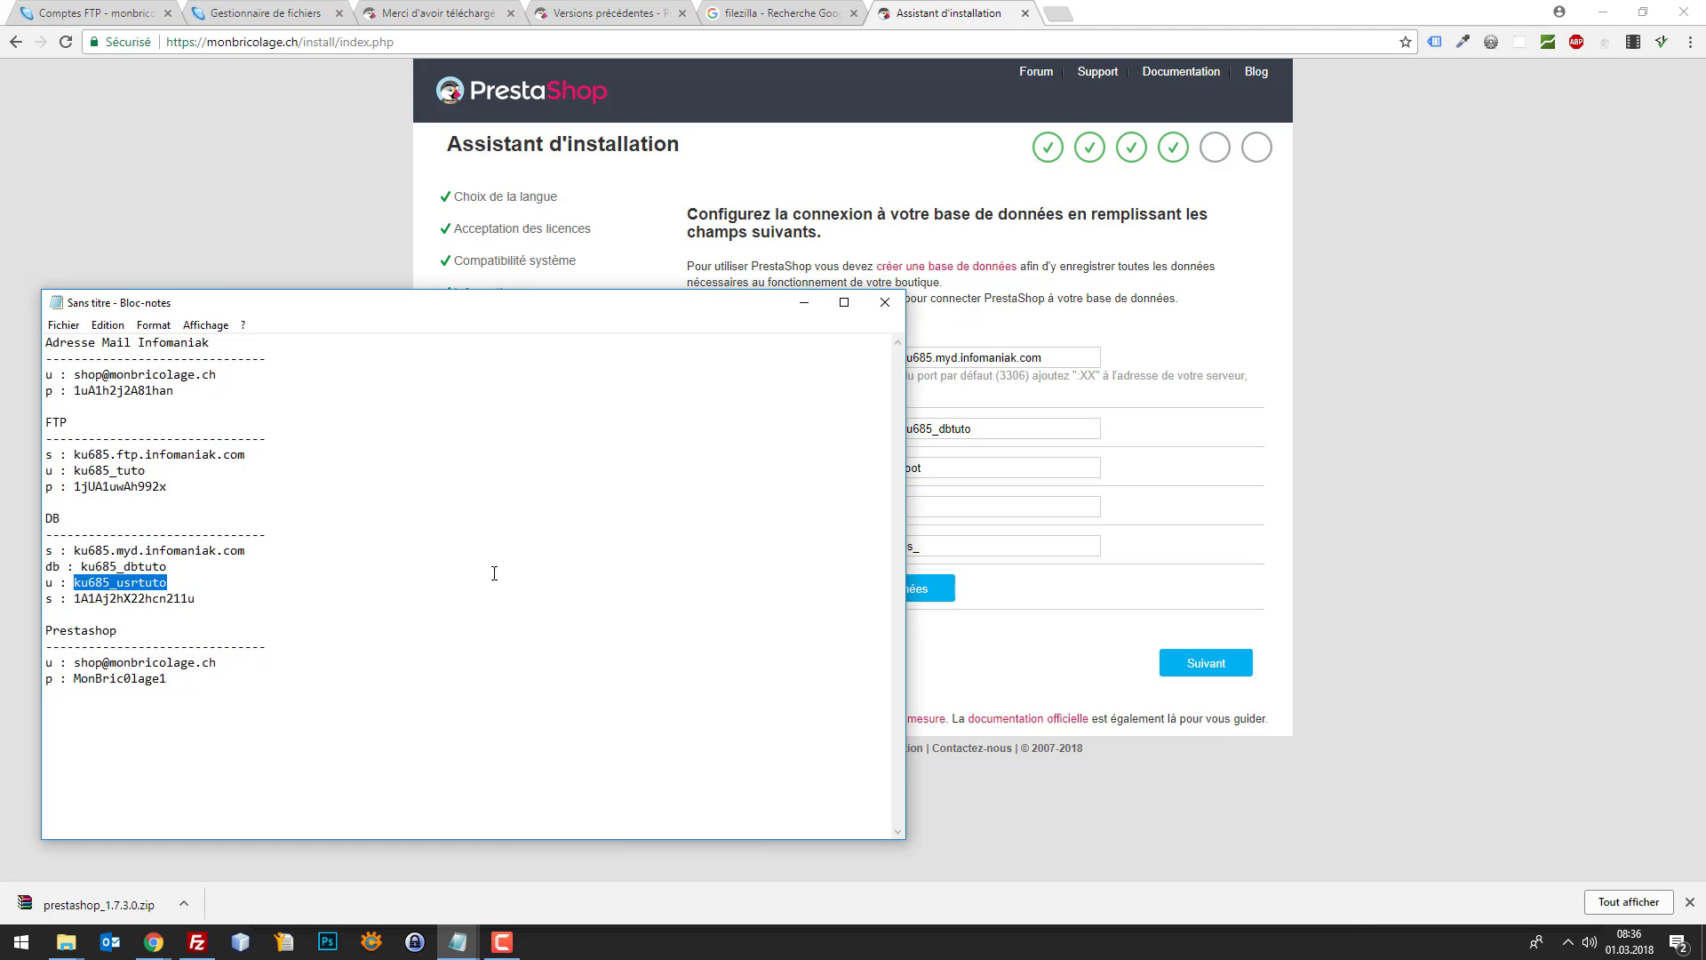
pyautogui.hotkey('ctrl', 'c')
pyautogui.click(981, 467)
pyautogui.doubleClick(981, 467)
pyautogui.hotkey('ctrl', 'v')
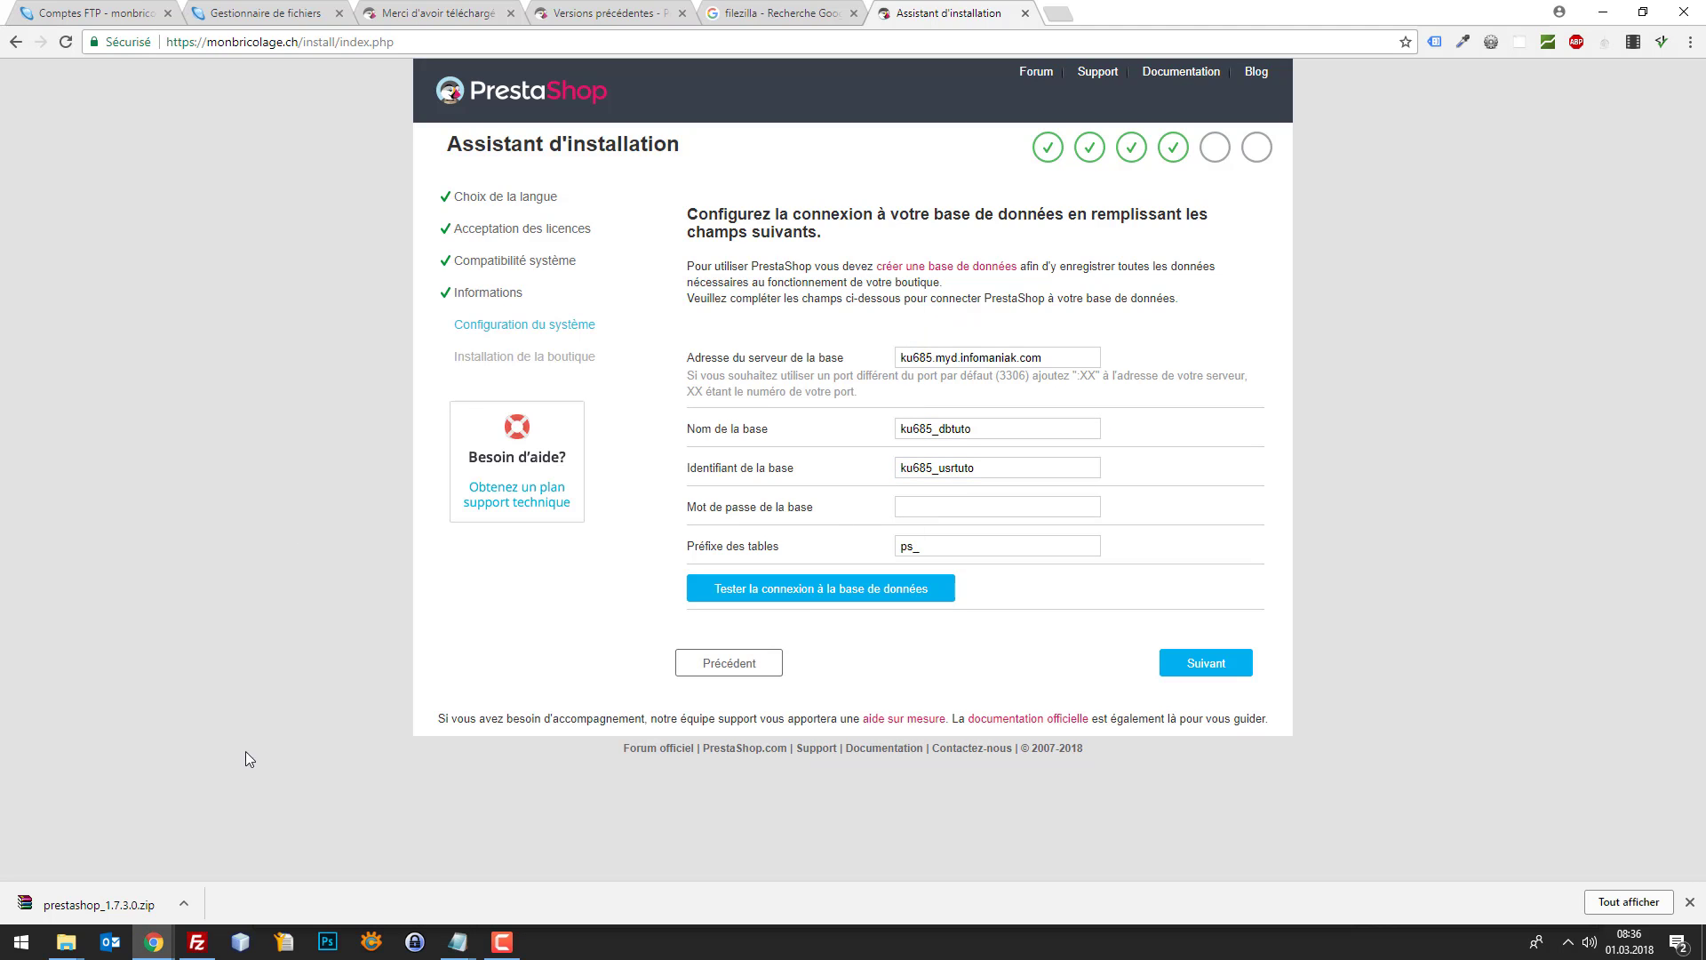
# - Paste the database password from the notes and run the database connection test
pyautogui.moveTo(457, 942)
pyautogui.click(533, 866)
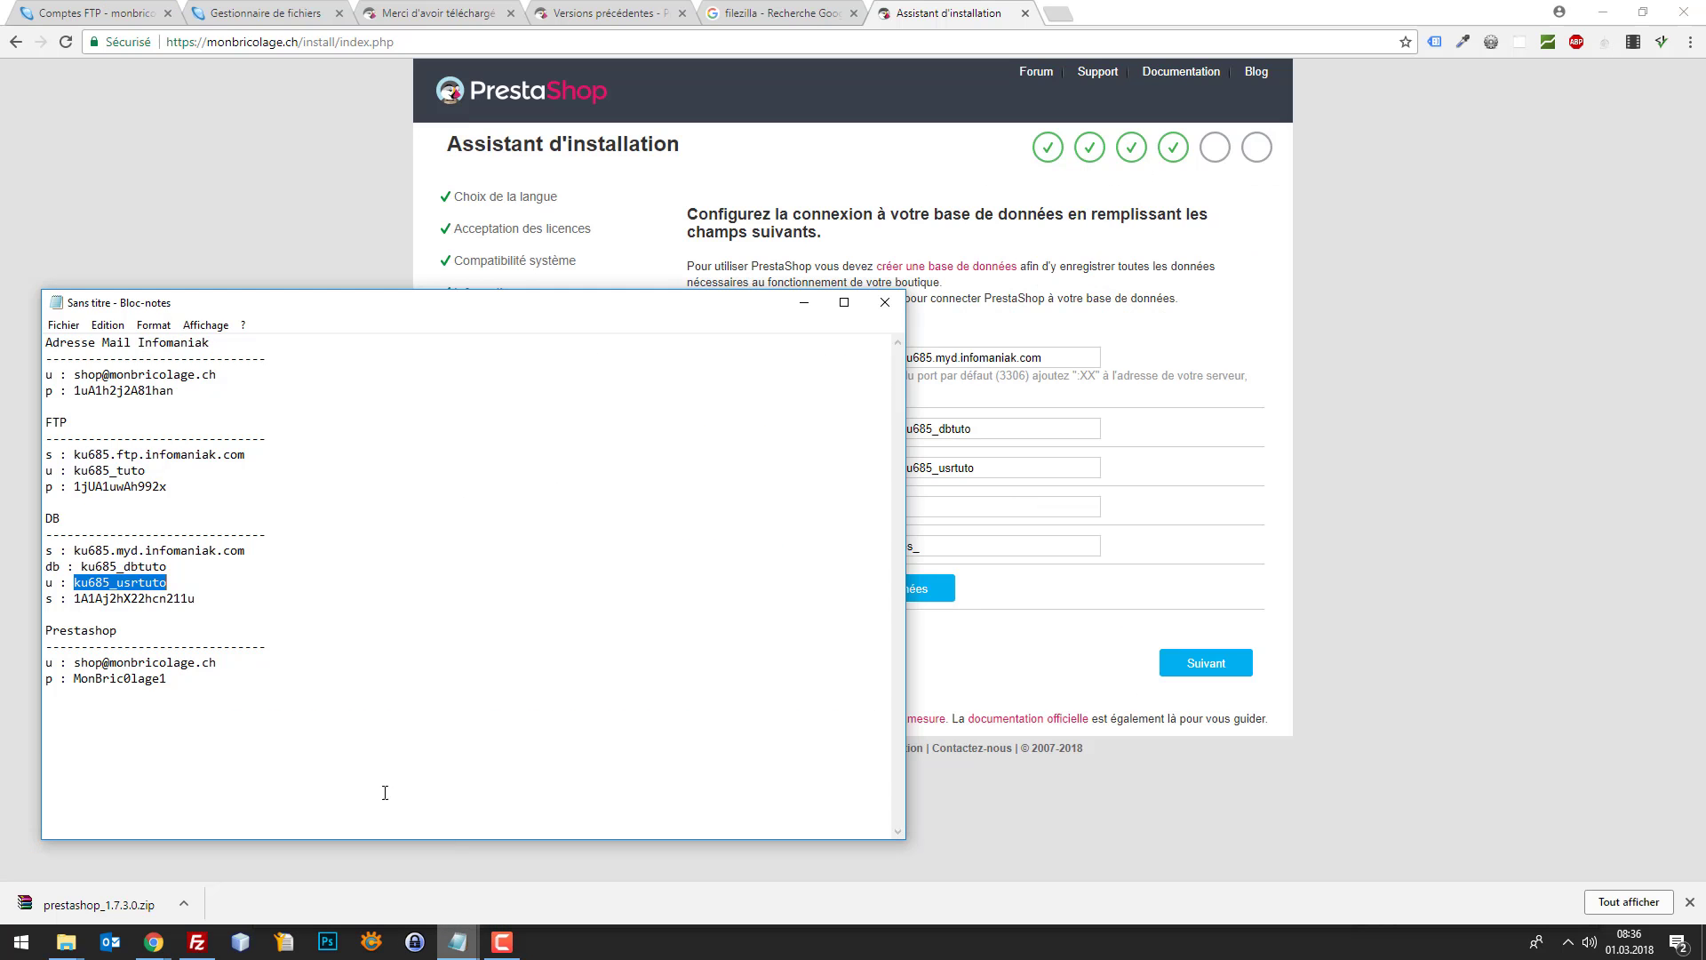
pyautogui.doubleClick(154, 600)
pyautogui.hotkey('ctrl', 'c')
pyautogui.click(999, 507)
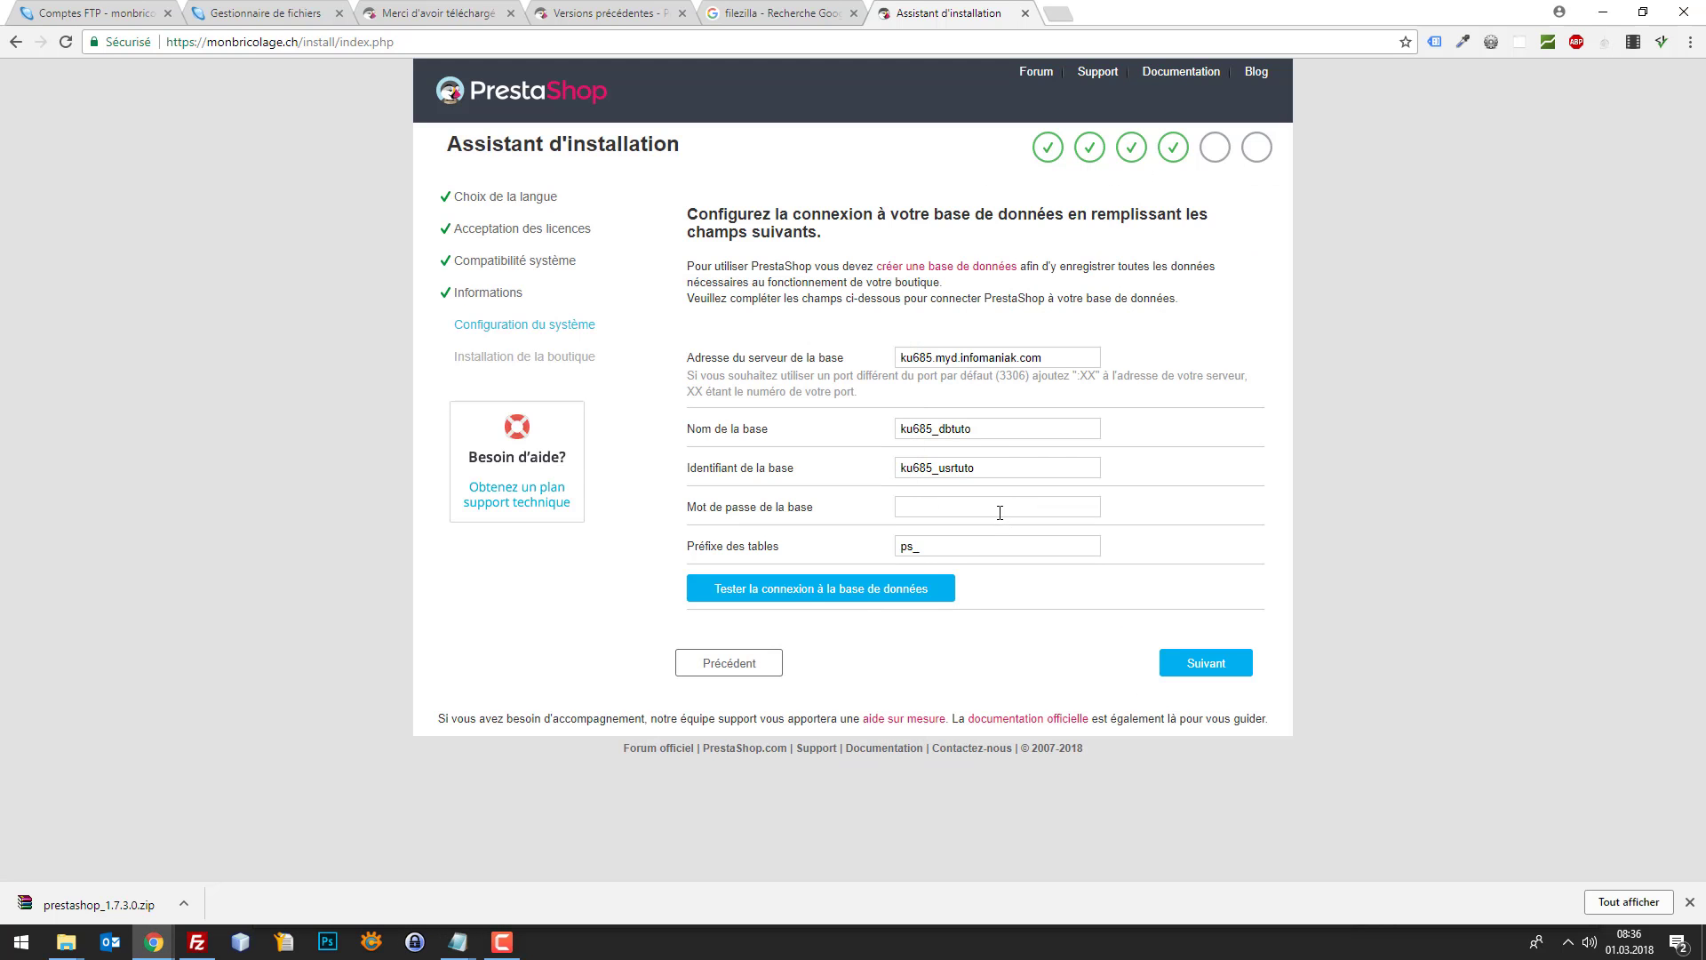
pyautogui.hotkey('ctrl', 'v')
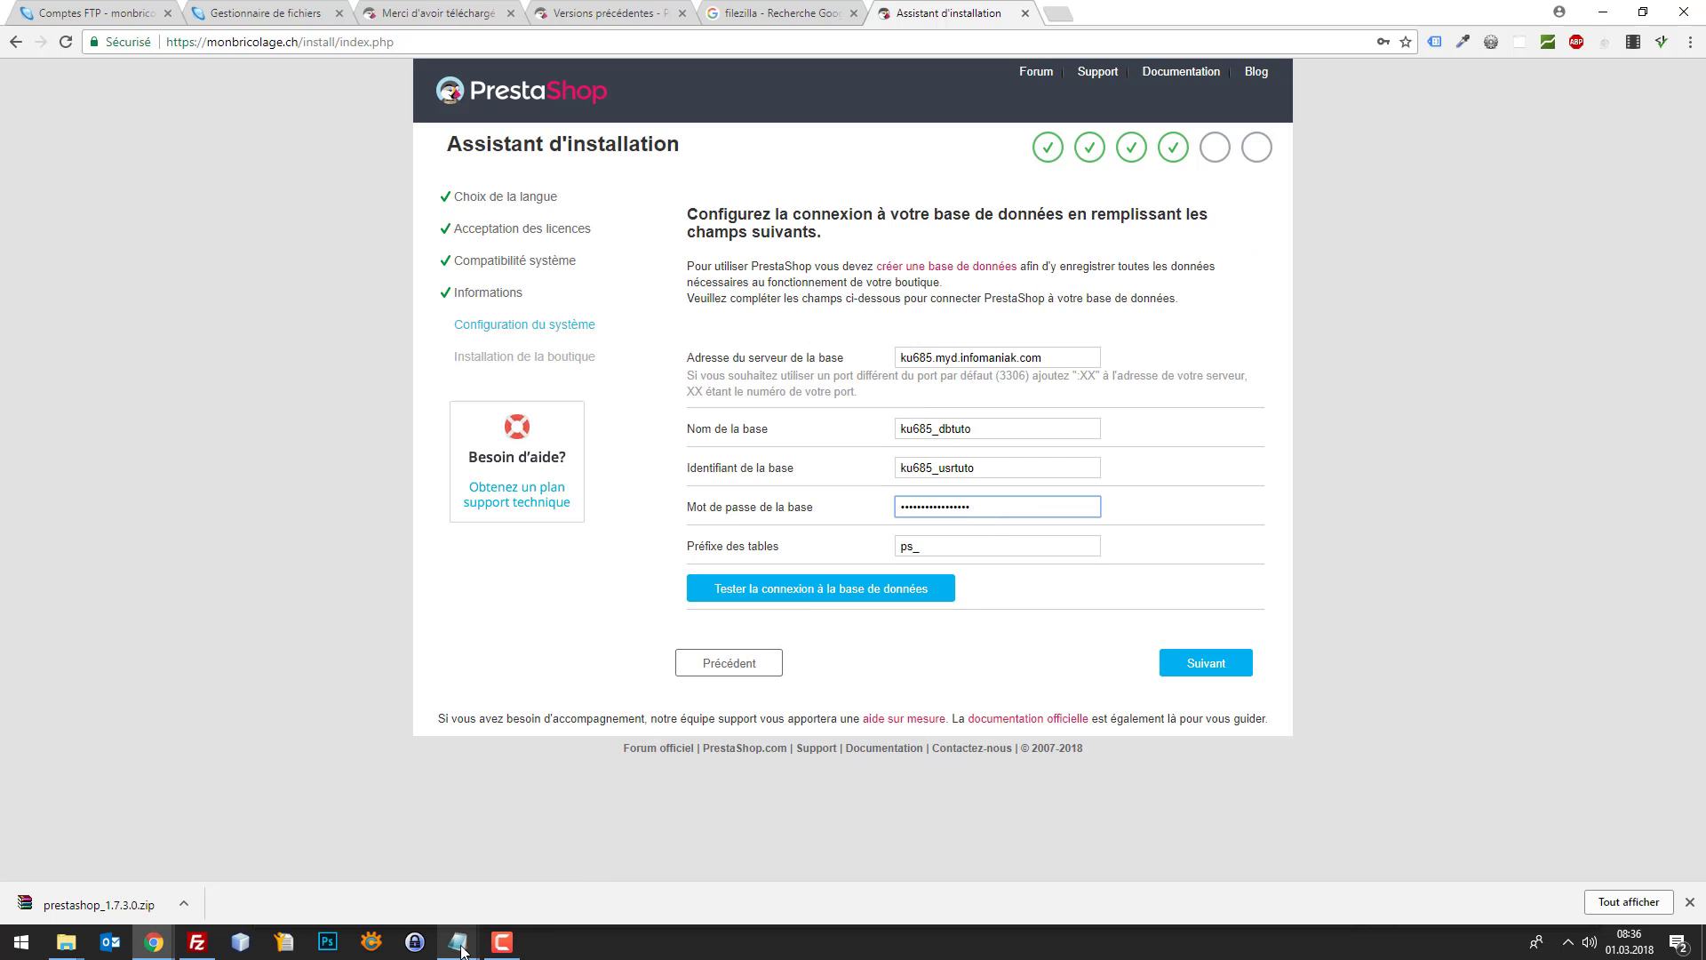
pyautogui.moveTo(457, 942)
pyautogui.click(534, 866)
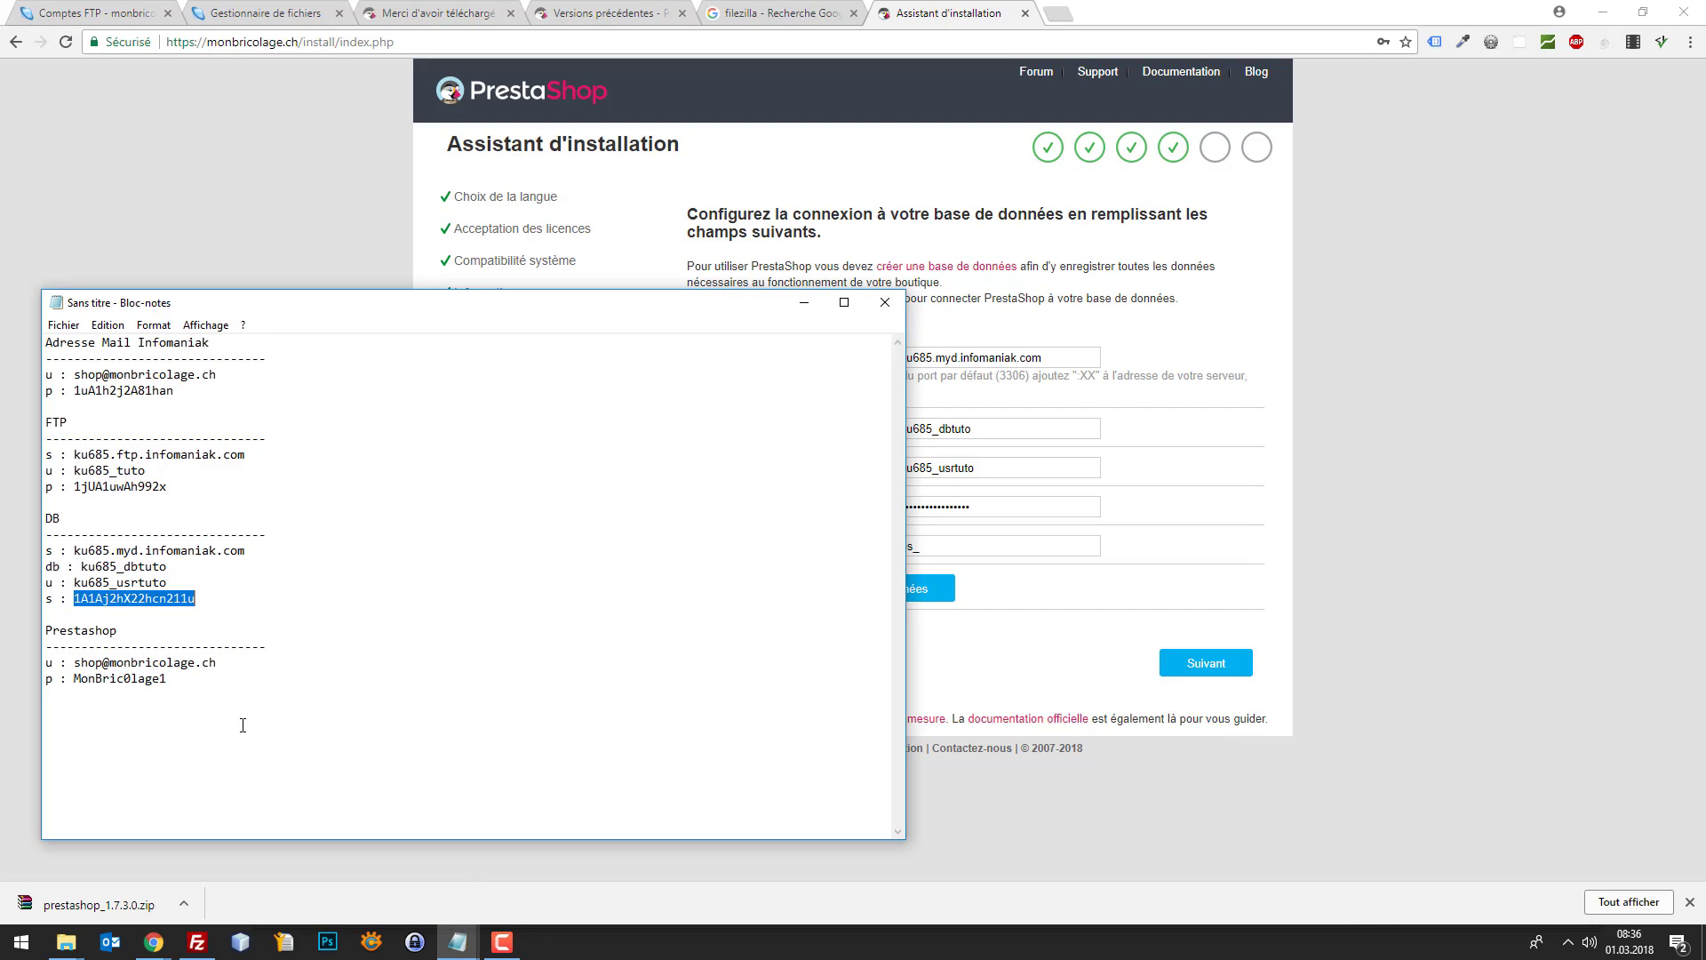
pyautogui.click(54, 602)
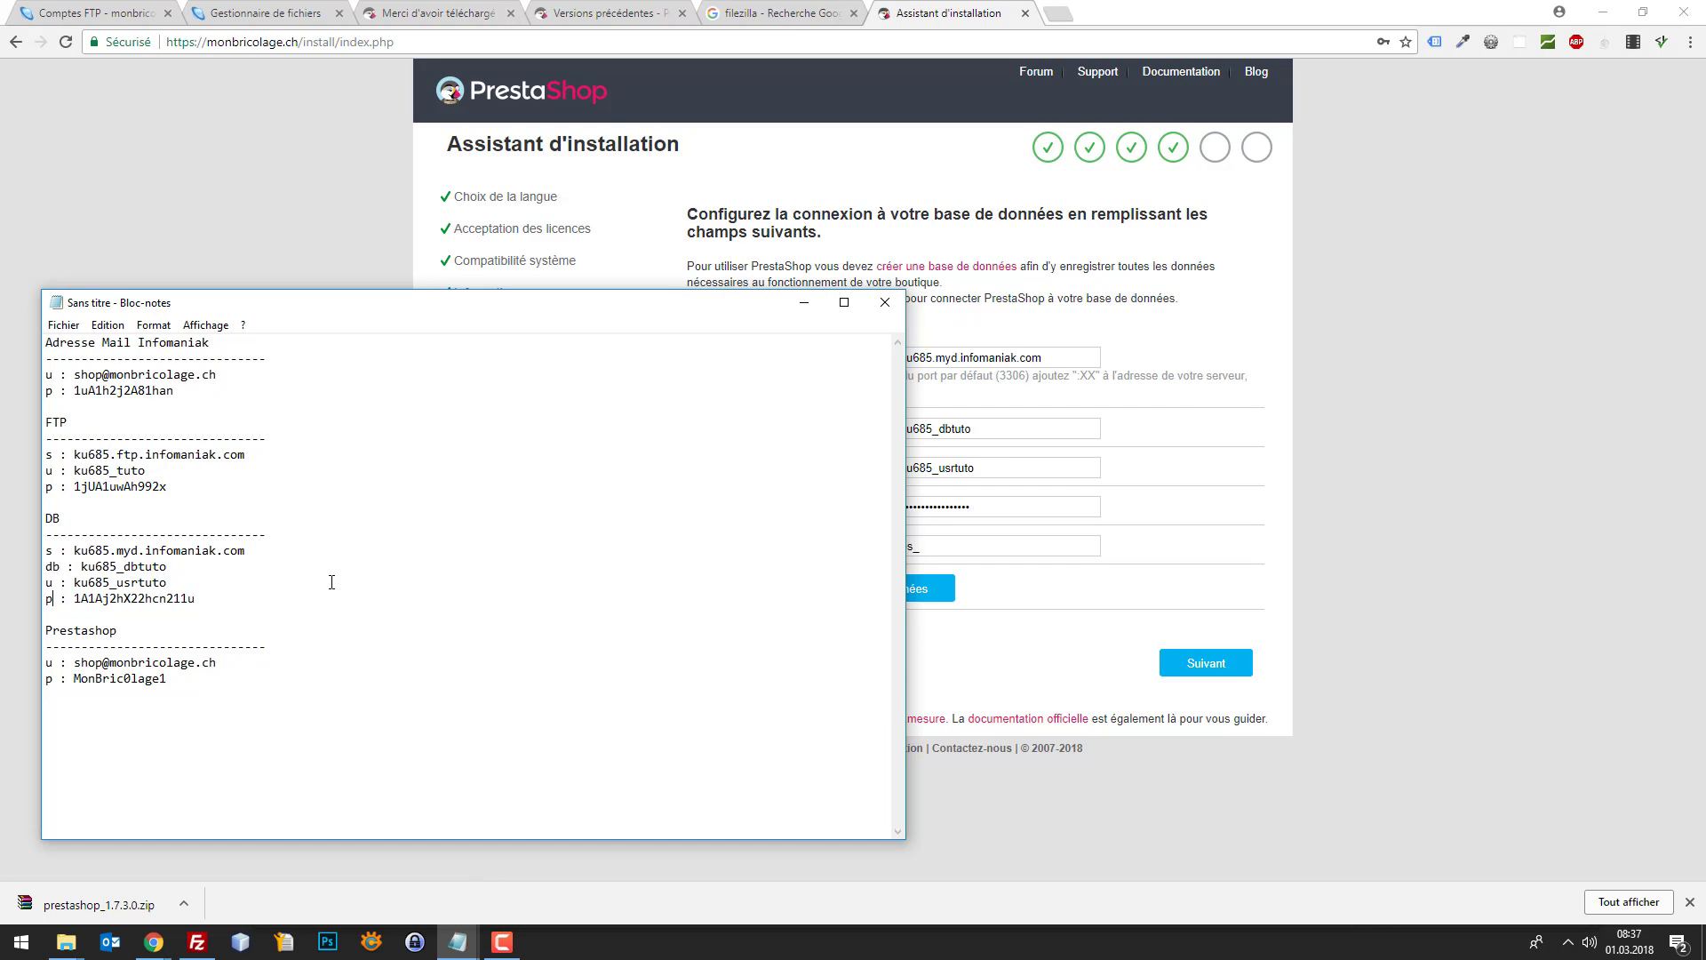
pyautogui.moveTo(1274, 437); pyautogui.dragTo(896, 588)
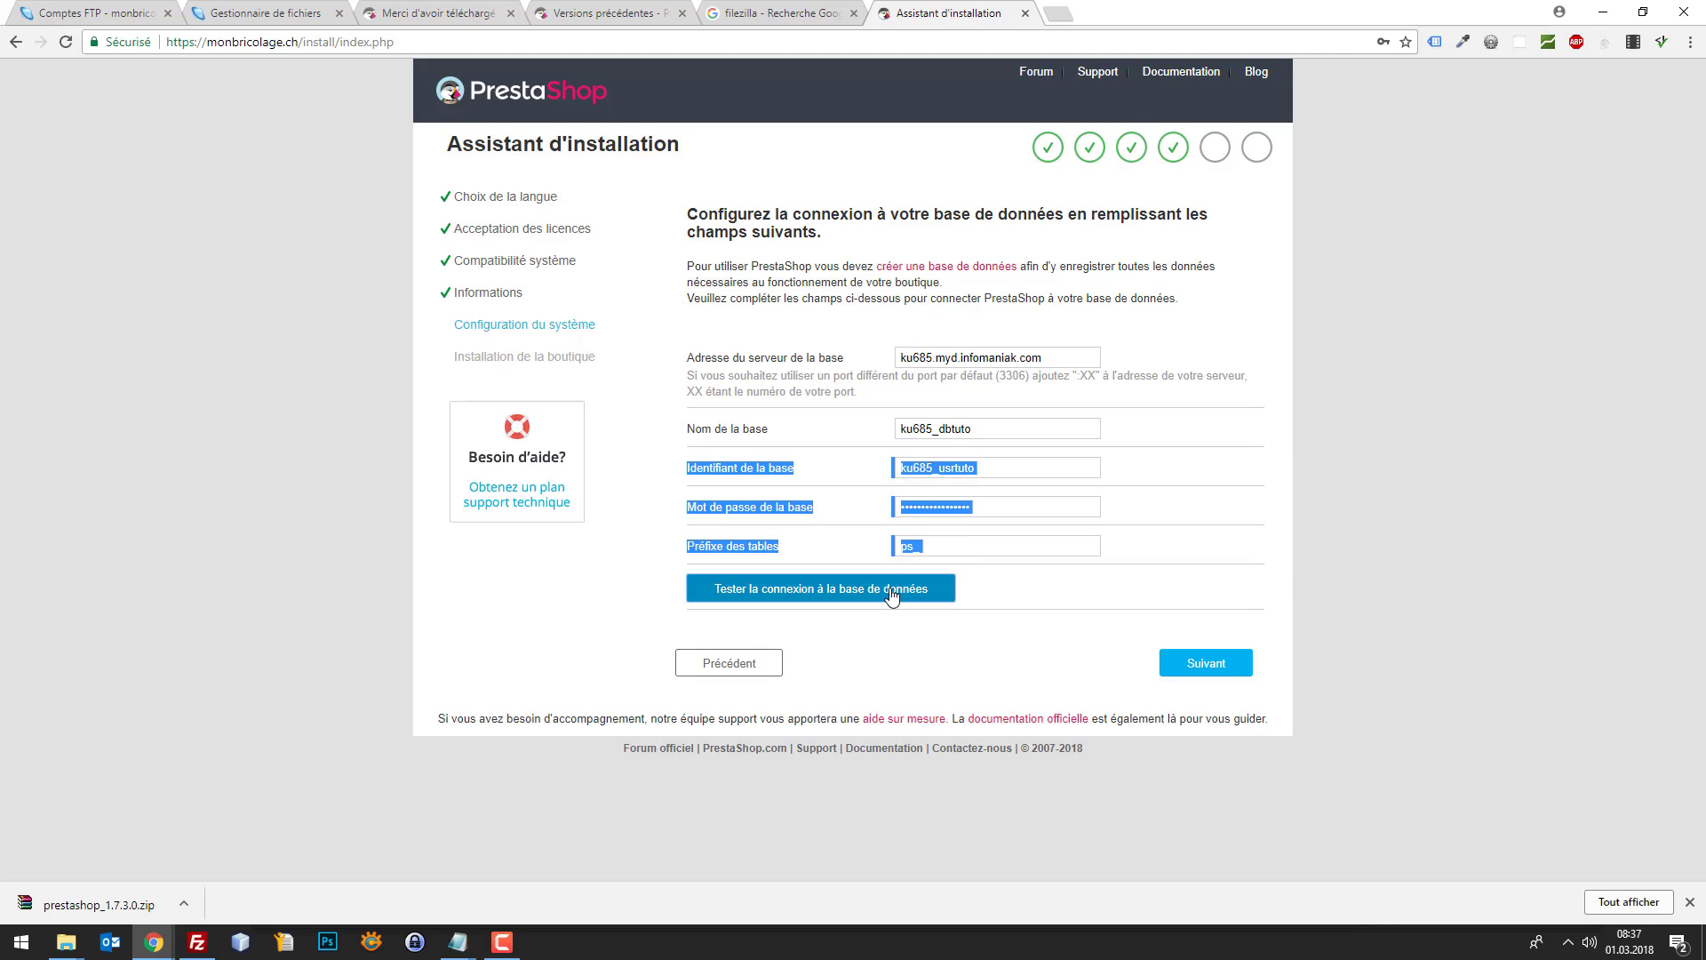
pyautogui.click(892, 593)
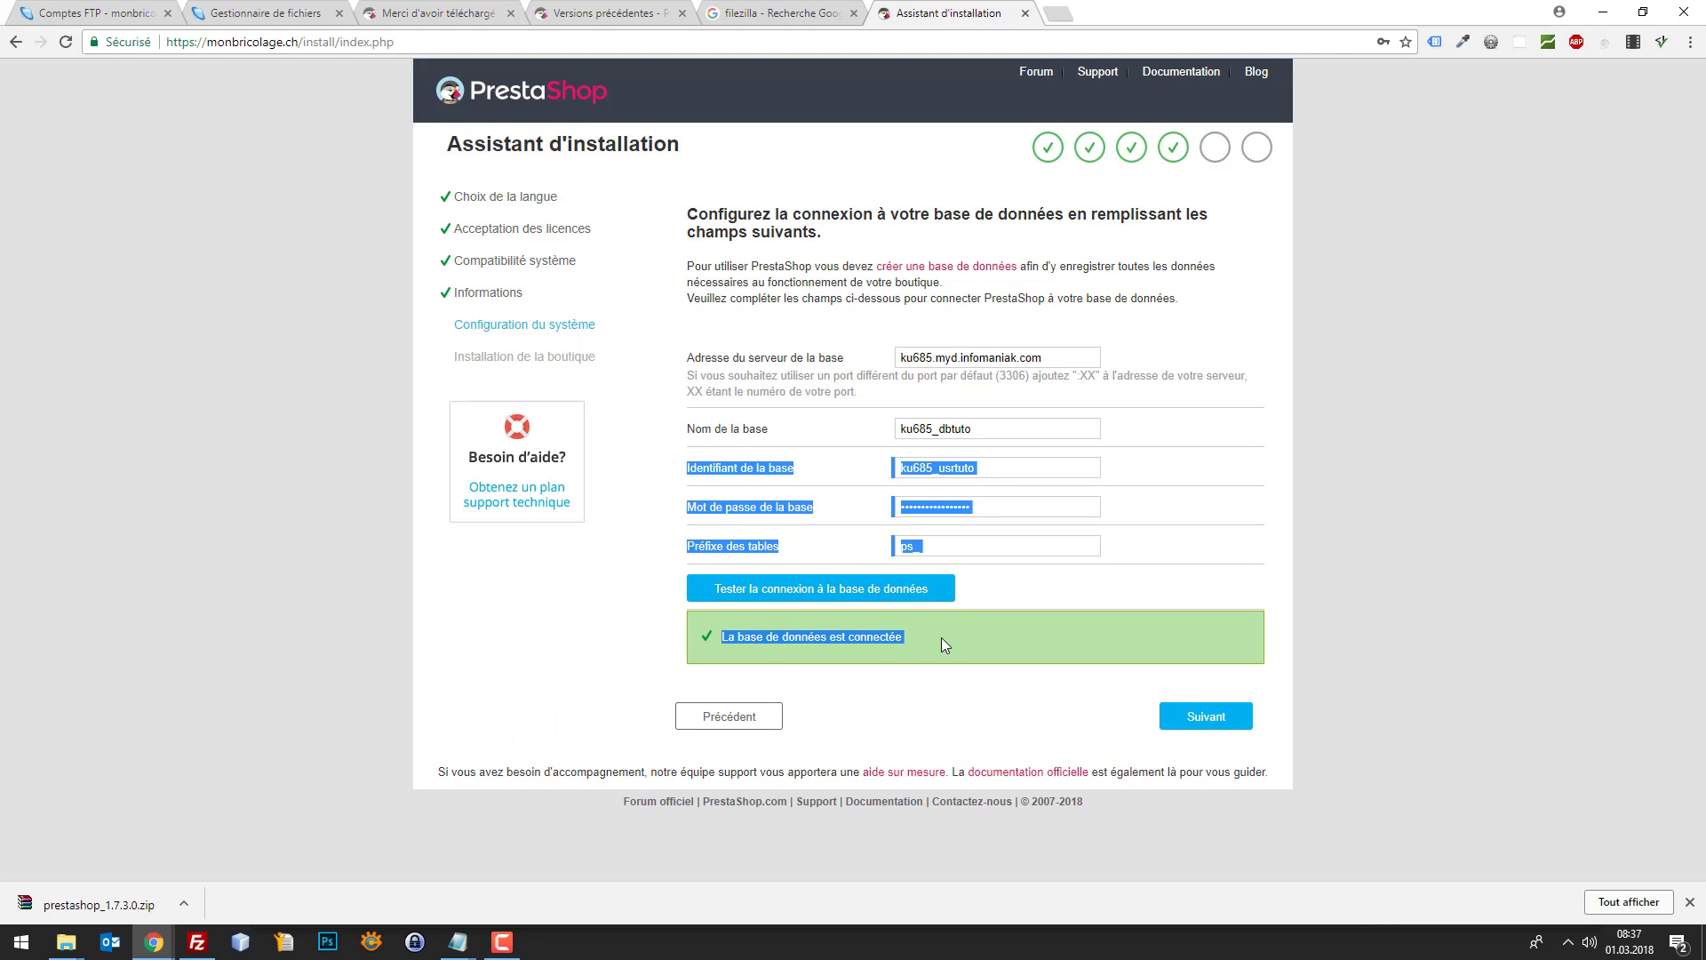
pyautogui.click(940, 643)
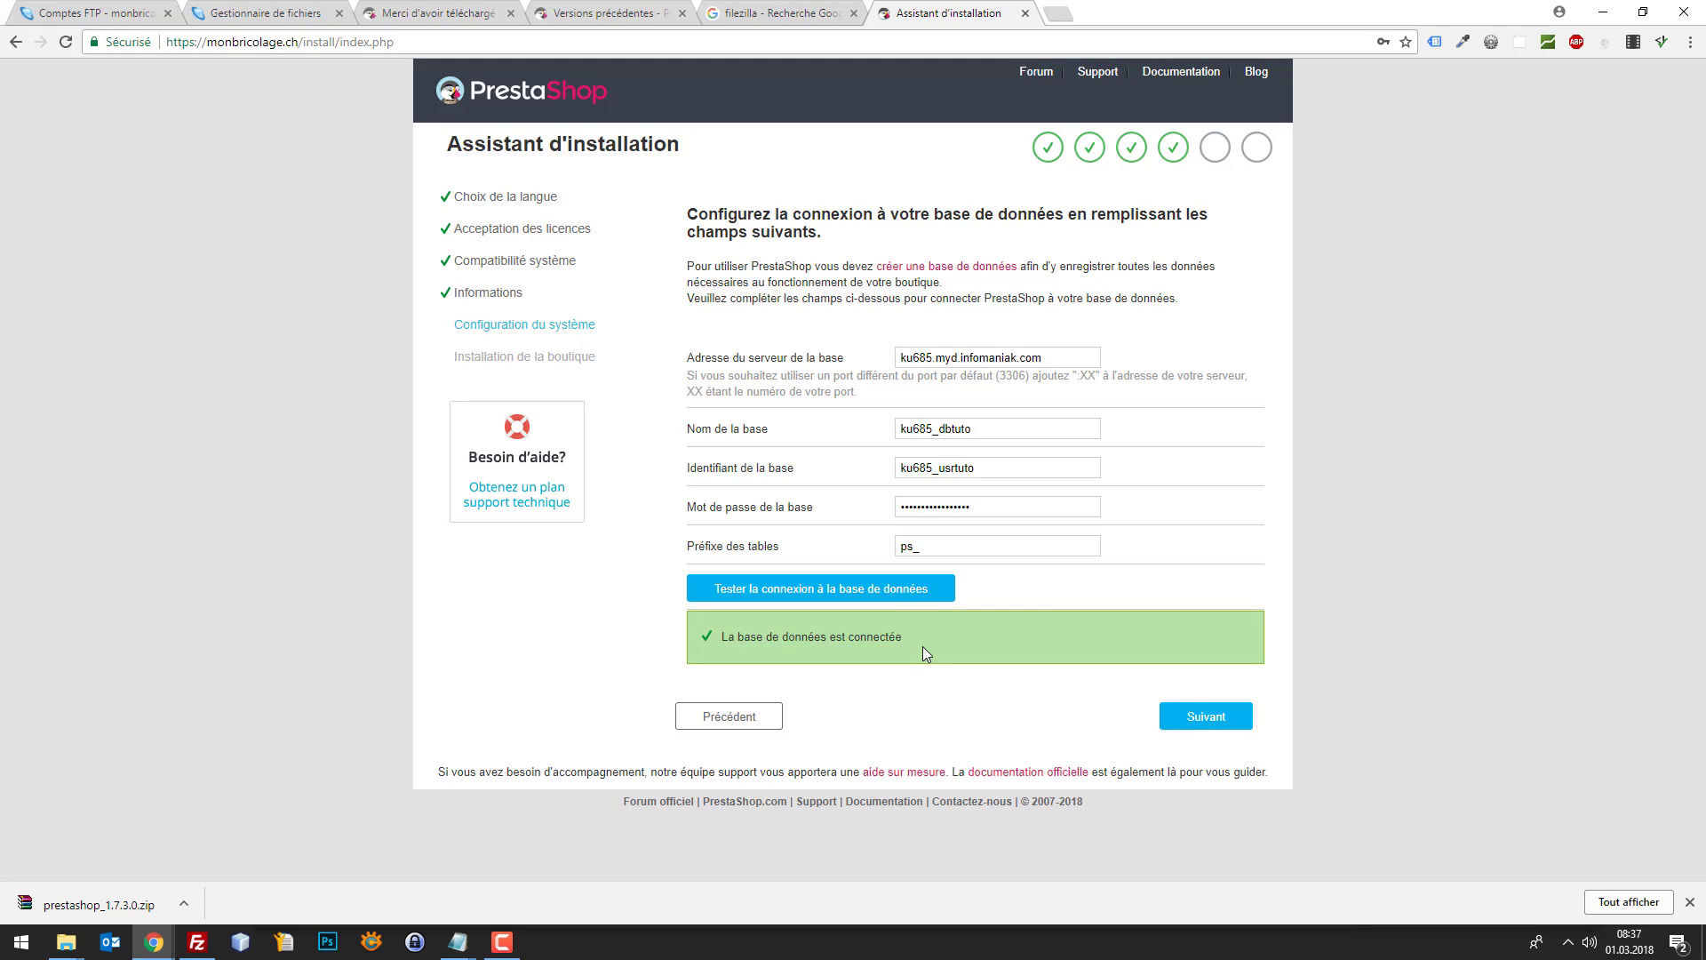
# - Run the shop installation to completion, skip saving the password, and return to the Gestionnaire de fichiers tab
pyautogui.click(1196, 720)
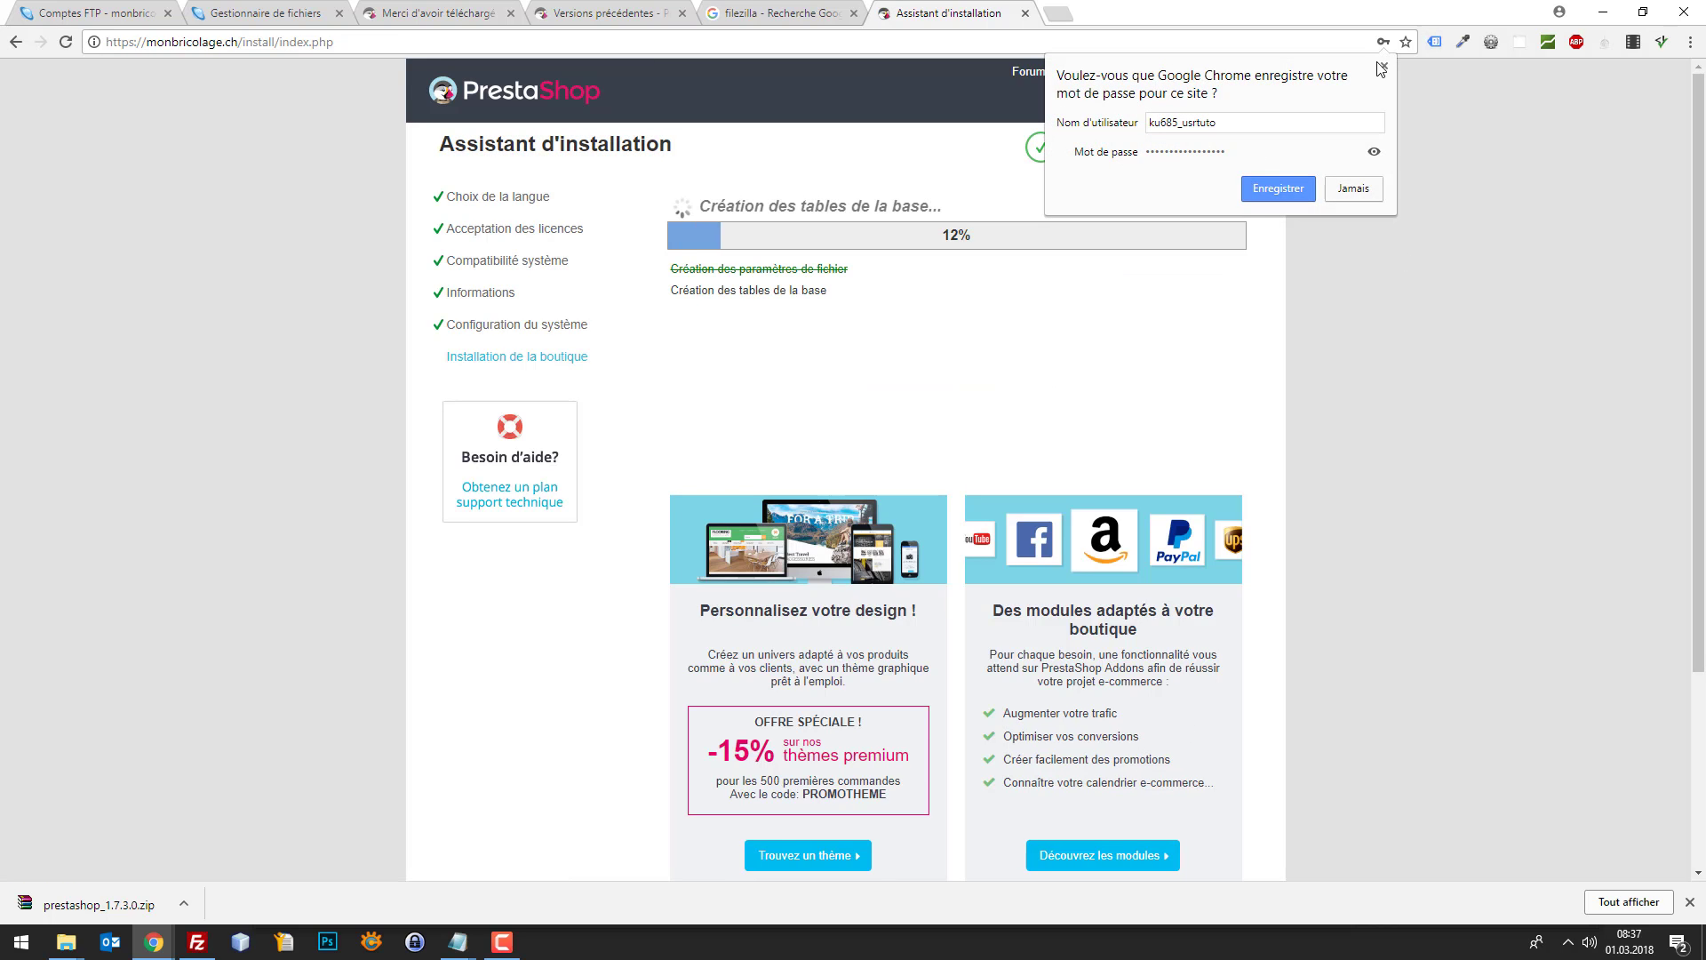
pyautogui.click(1382, 66)
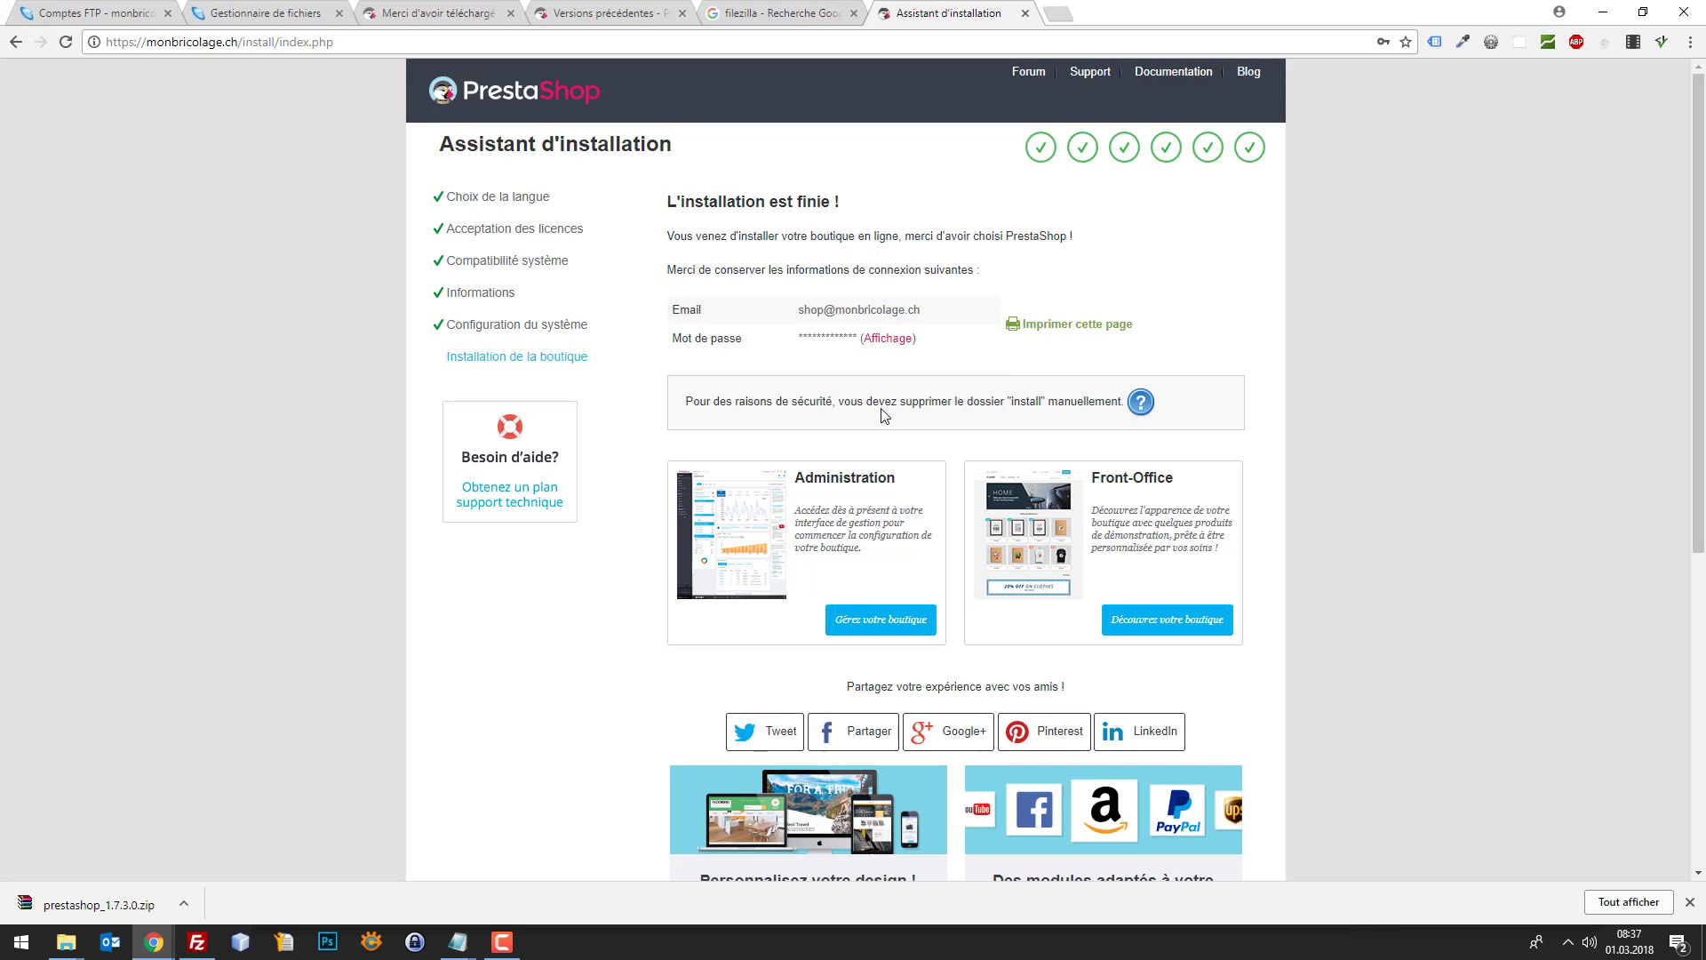
pyautogui.click(331, 13)
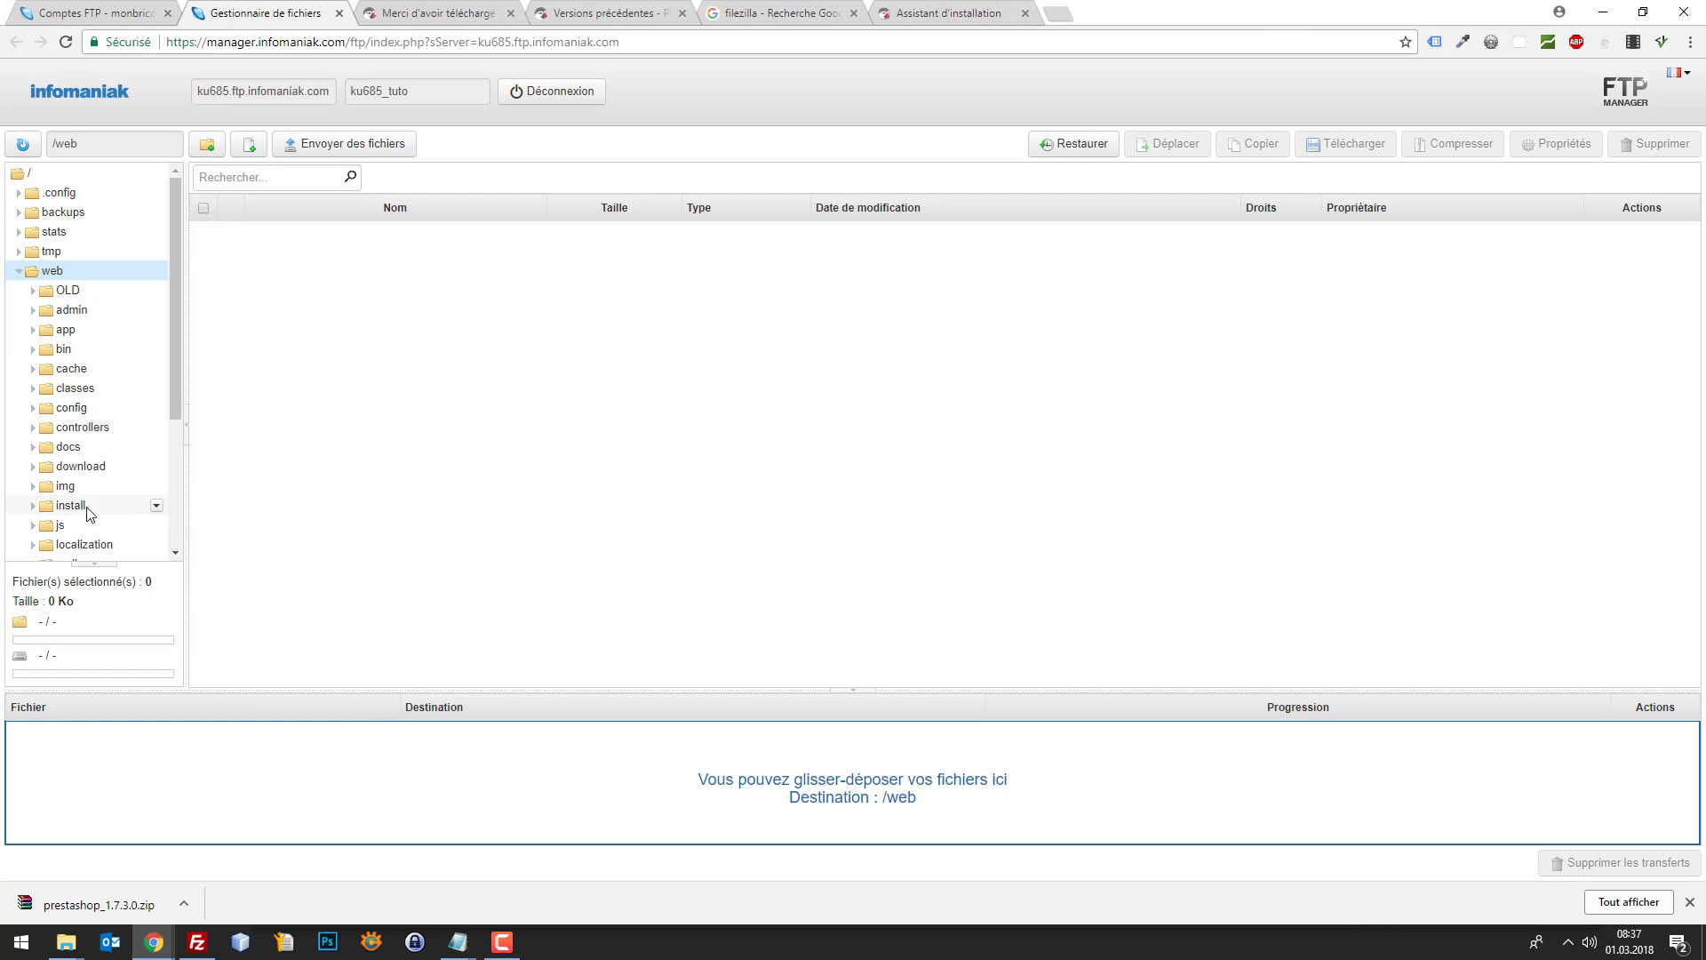
# - Try deleting the install folder with Supprimer from its tree dropdown
pyautogui.click(158, 507)
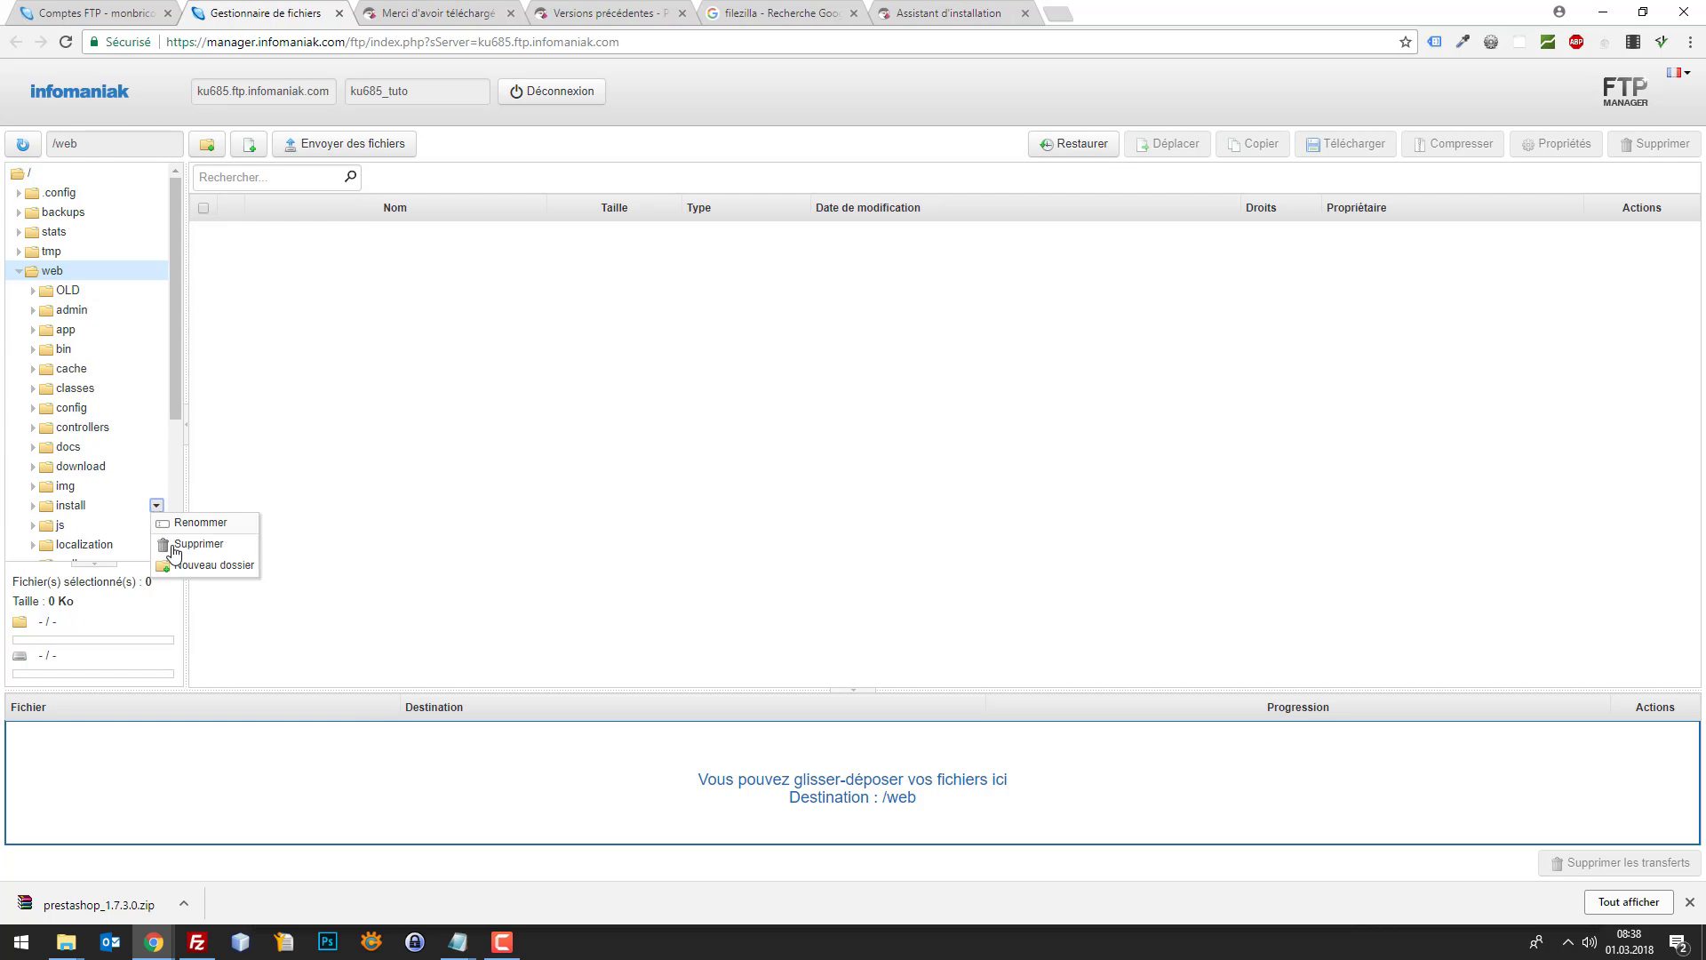
pyautogui.click(157, 504)
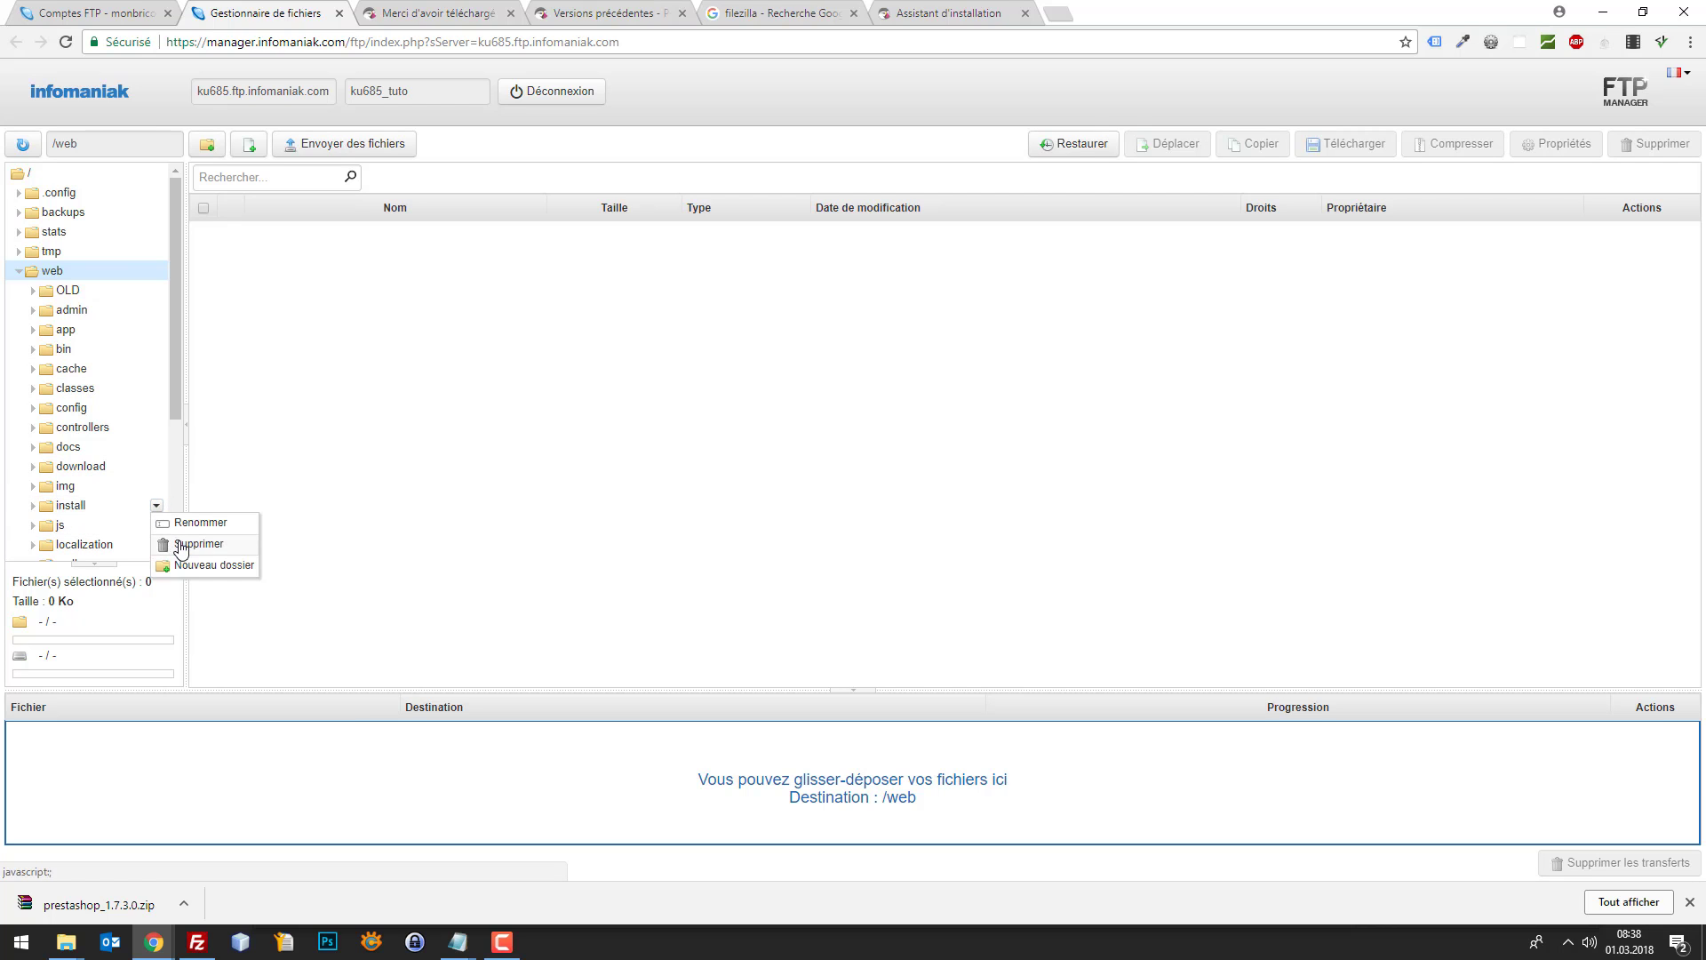
pyautogui.click(182, 544)
pyautogui.click(1031, 514)
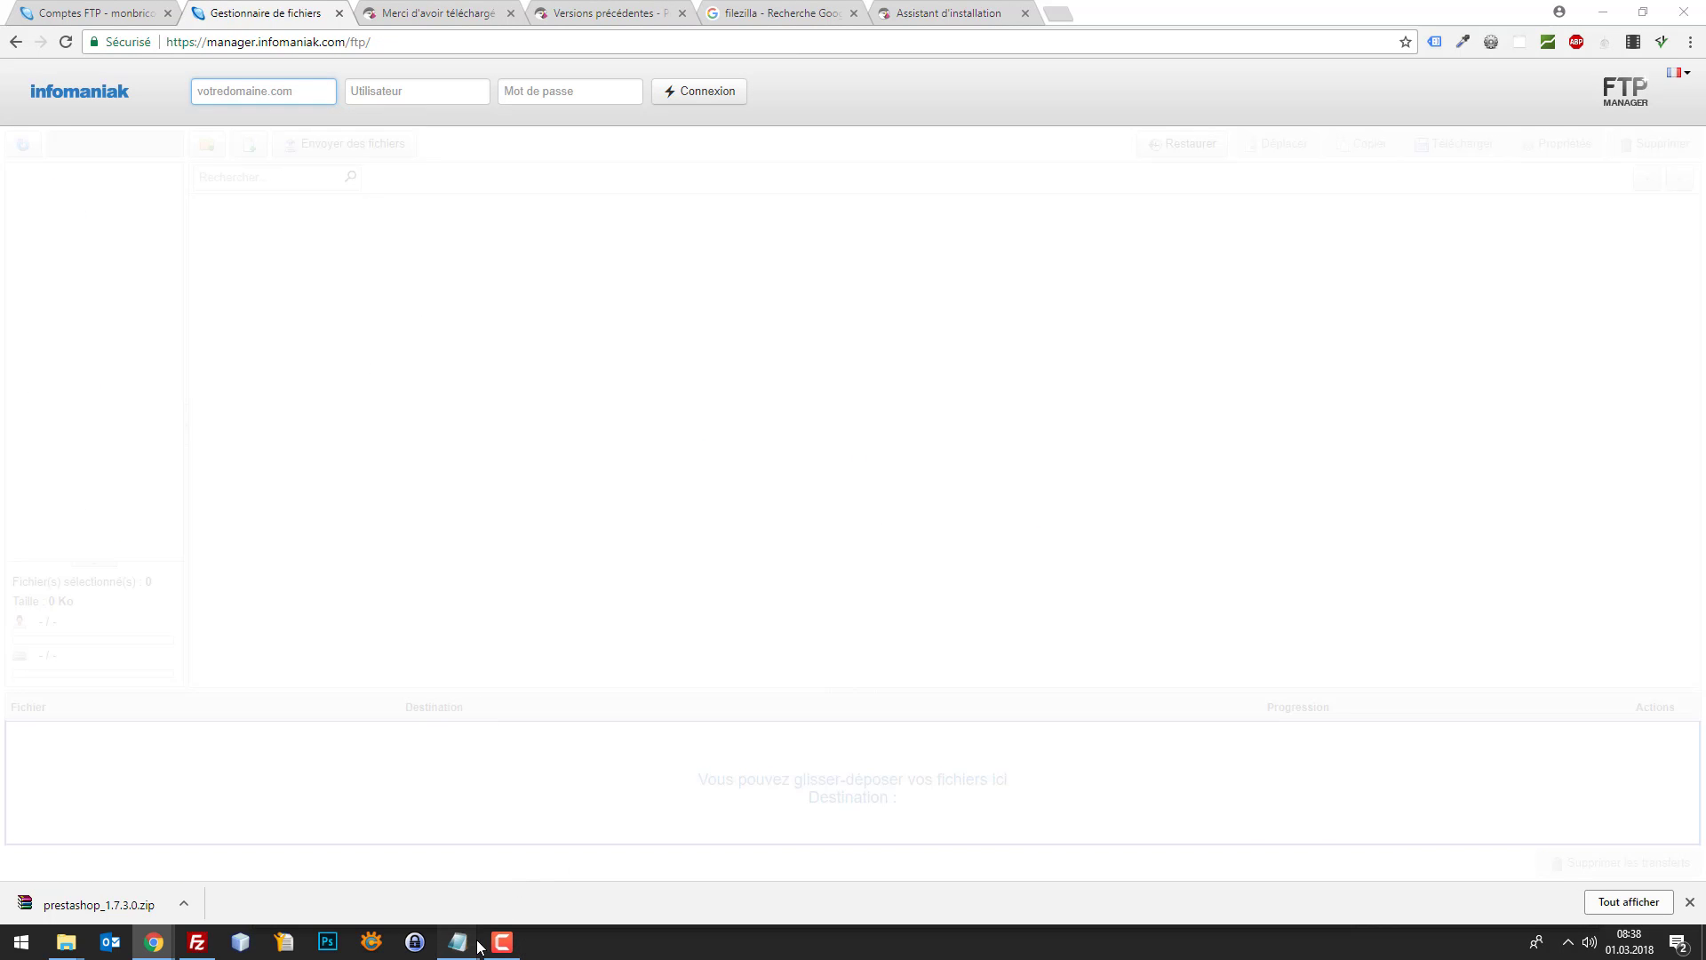
# - Copy the FTP server address and user name from Notepad into the login form
pyautogui.moveTo(457, 940)
pyautogui.click(560, 845)
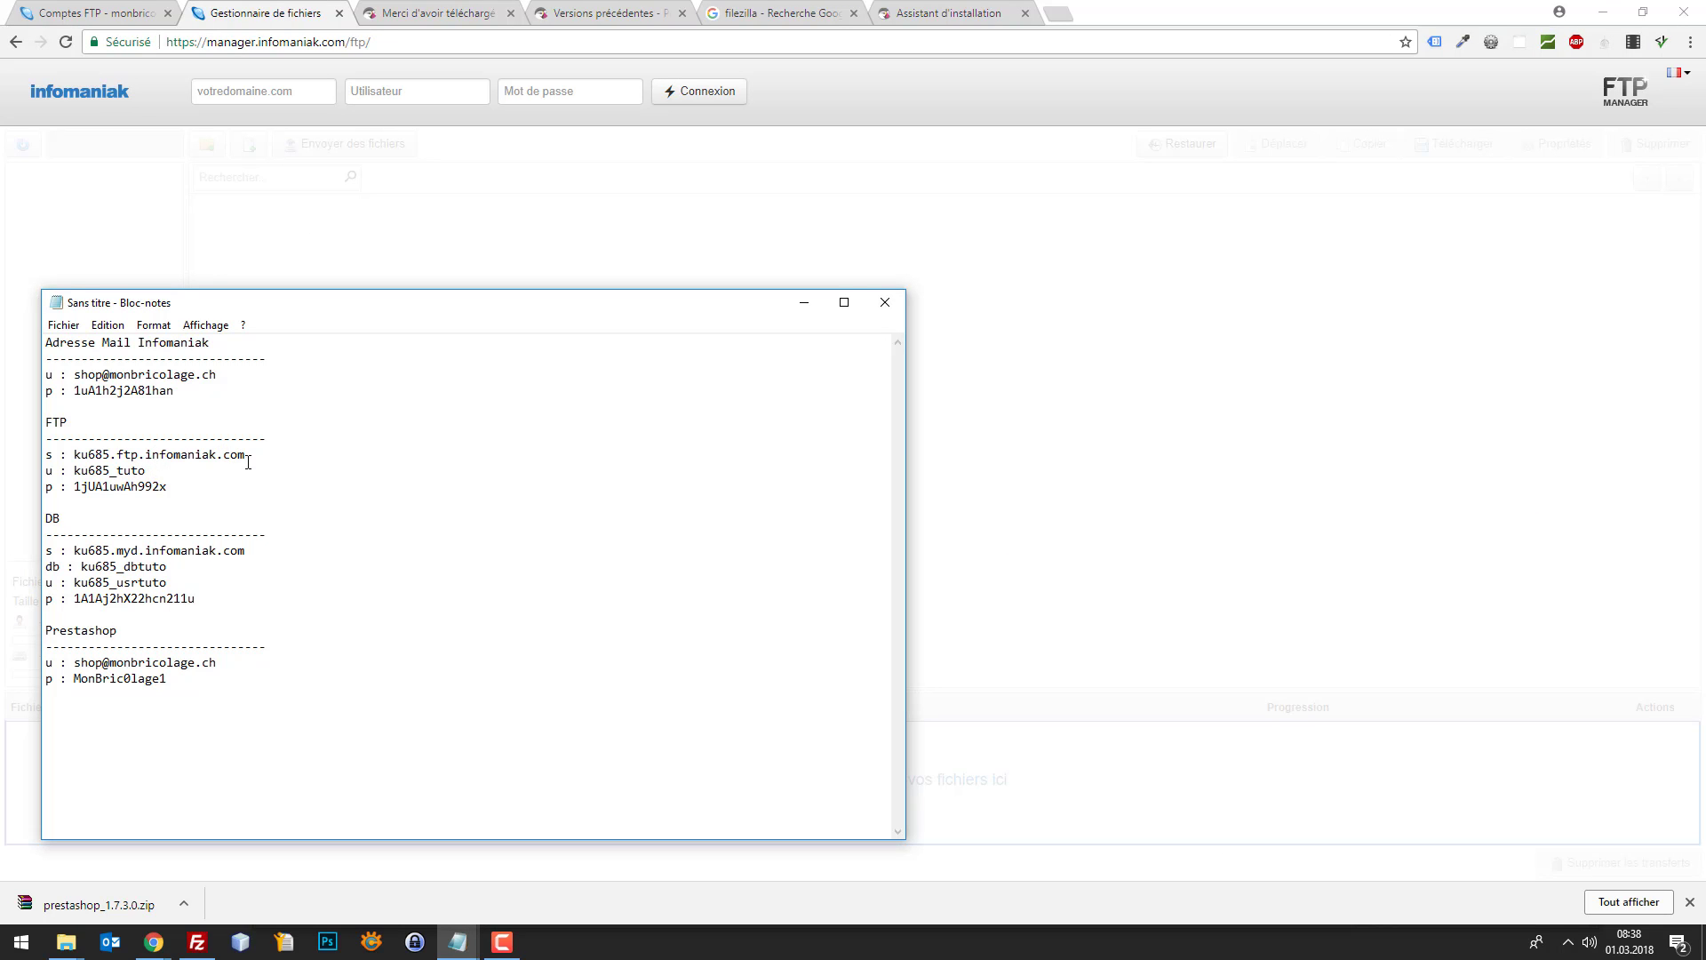
pyautogui.moveTo(248, 462); pyautogui.dragTo(74, 454)
pyautogui.click(266, 90)
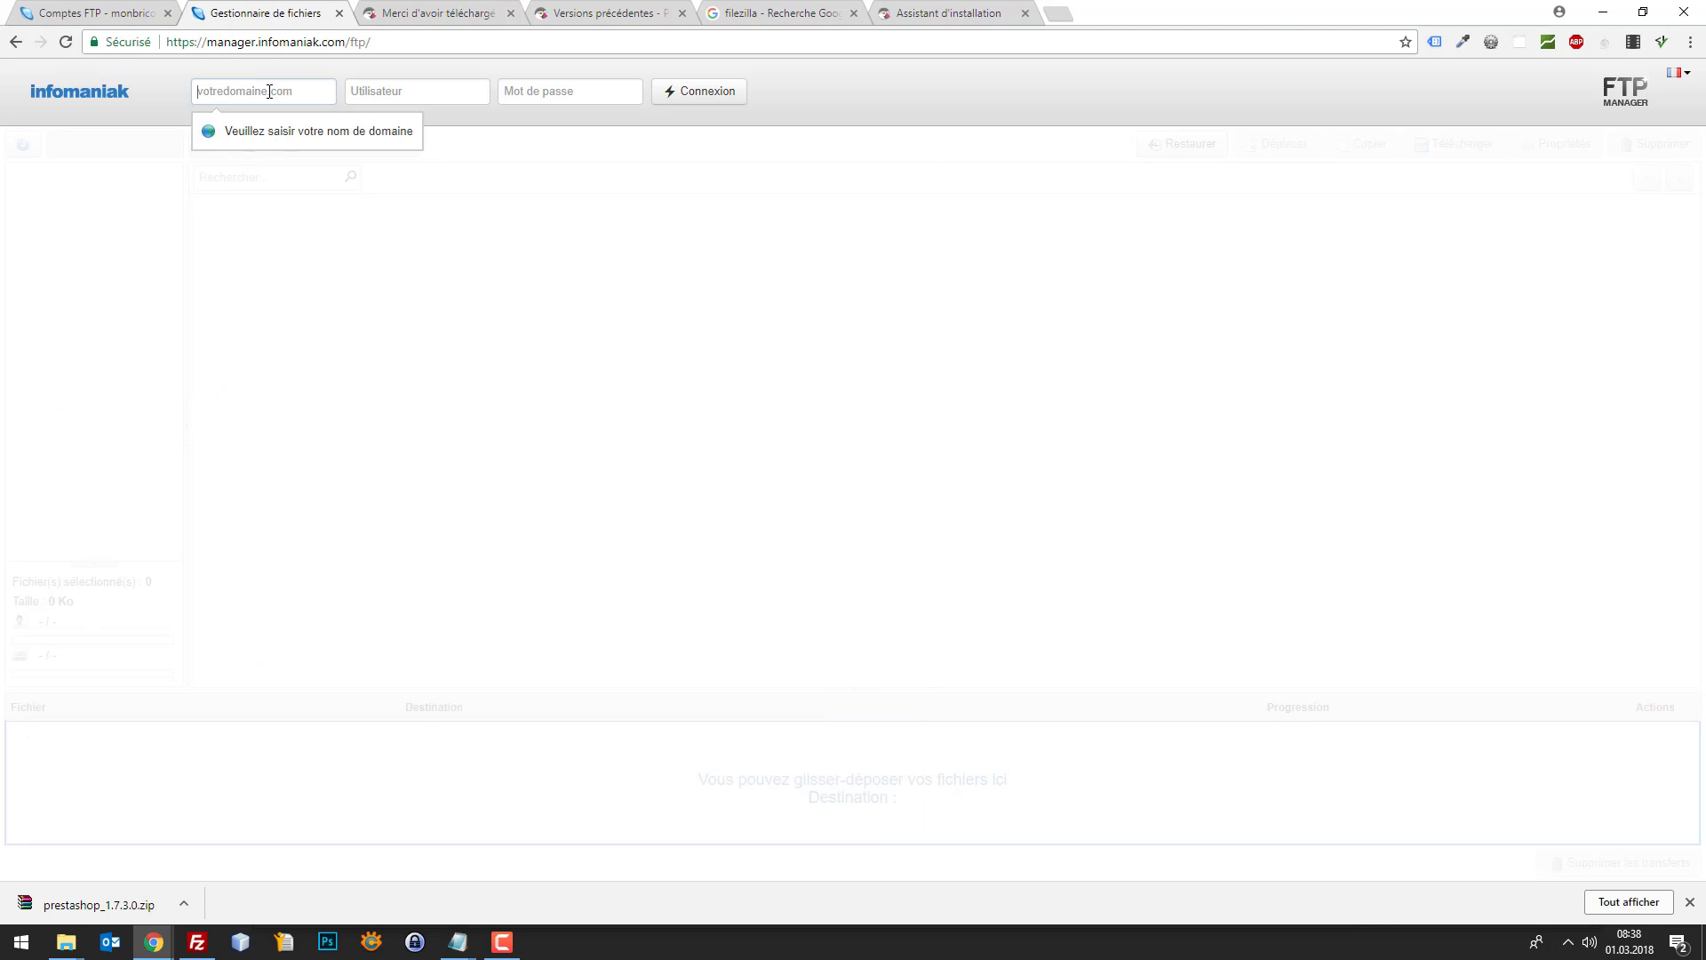
pyautogui.hotkey('ctrl', 'v')
pyautogui.press('Tab')
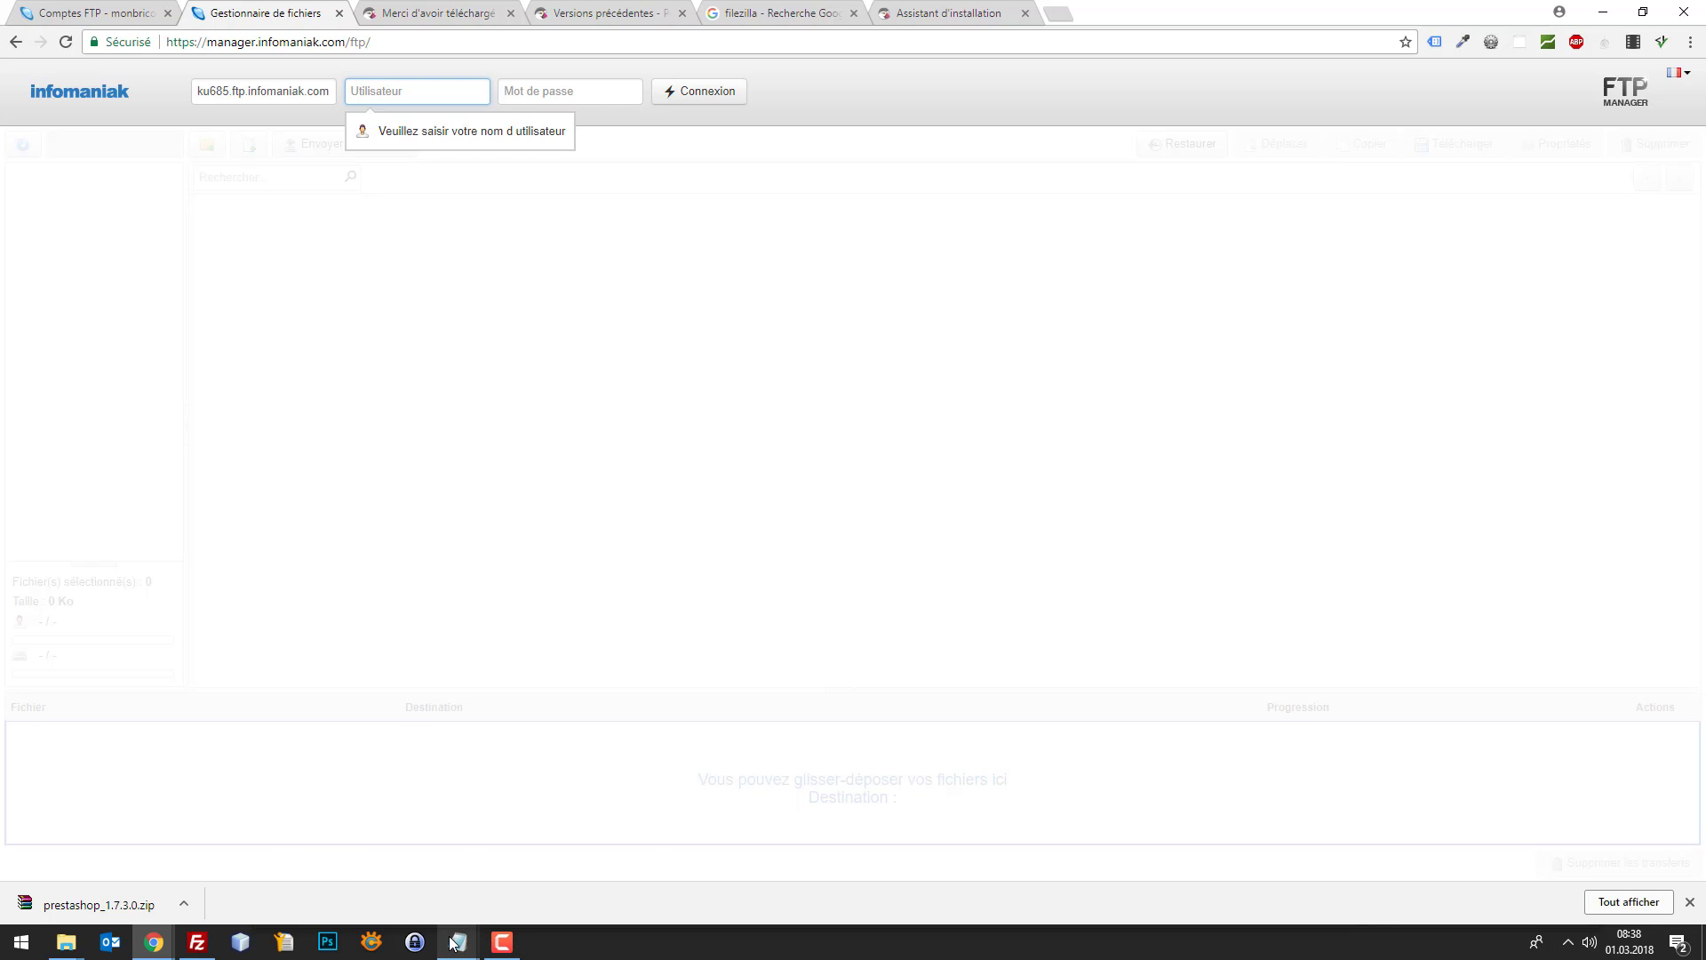
pyautogui.moveTo(459, 942)
pyautogui.click(546, 848)
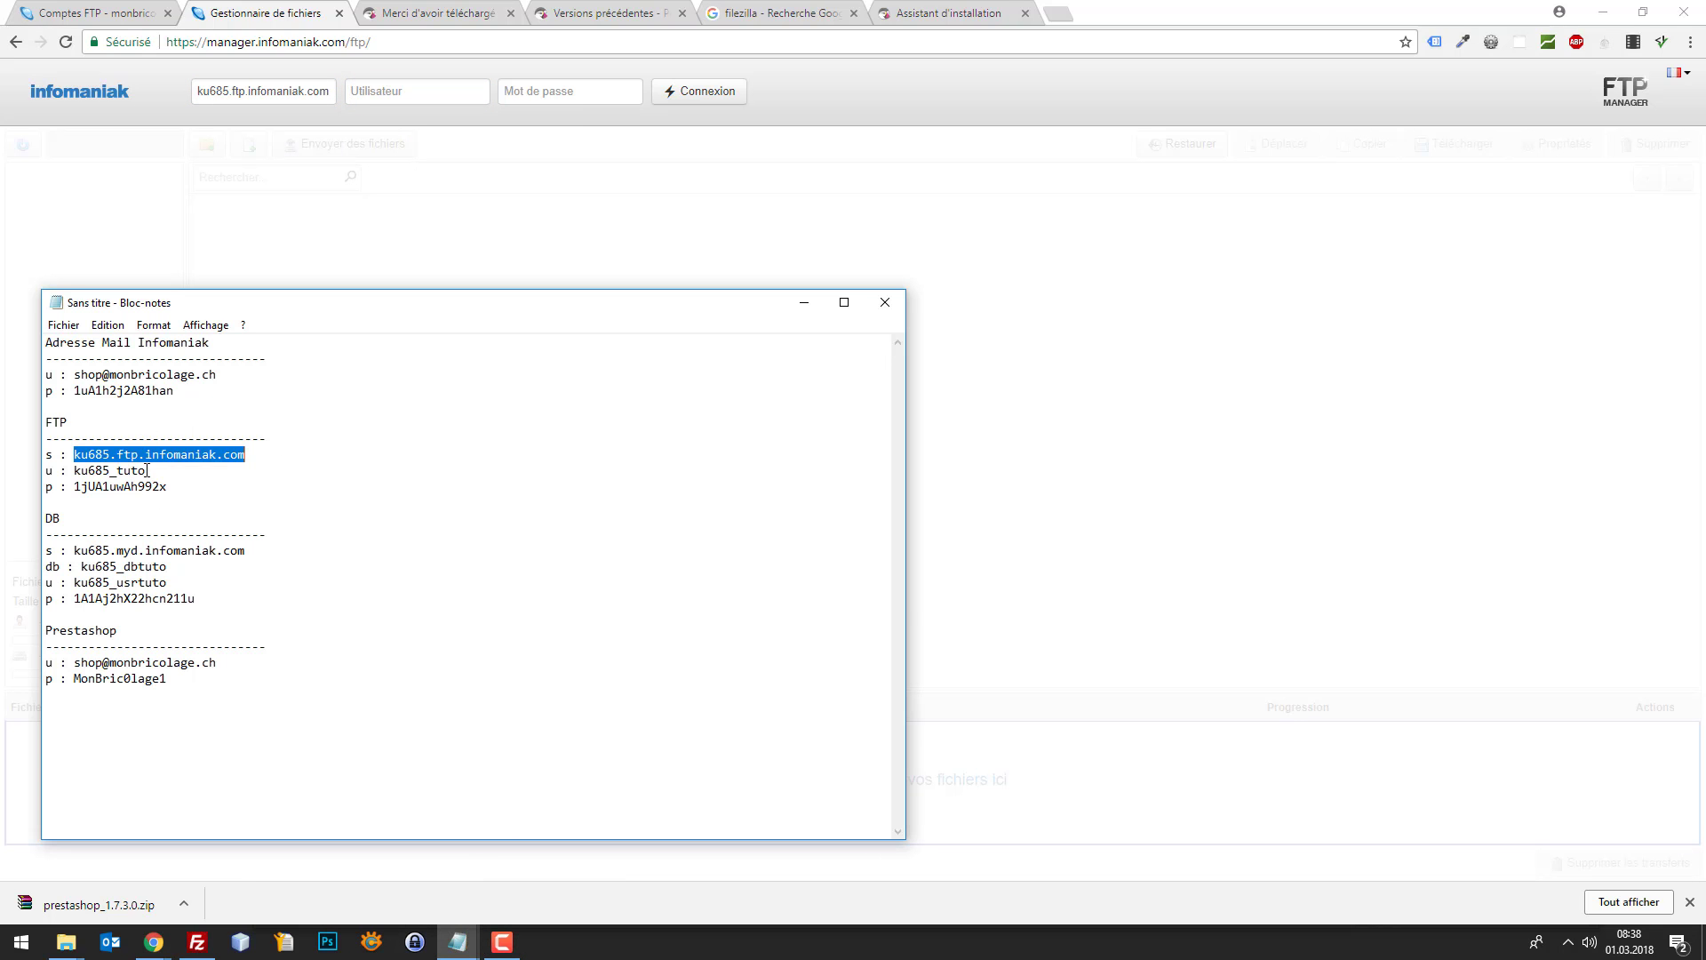
pyautogui.moveTo(147, 470); pyautogui.dragTo(75, 470)
pyautogui.hotkey('ctrl', 'c')
pyautogui.click(409, 93)
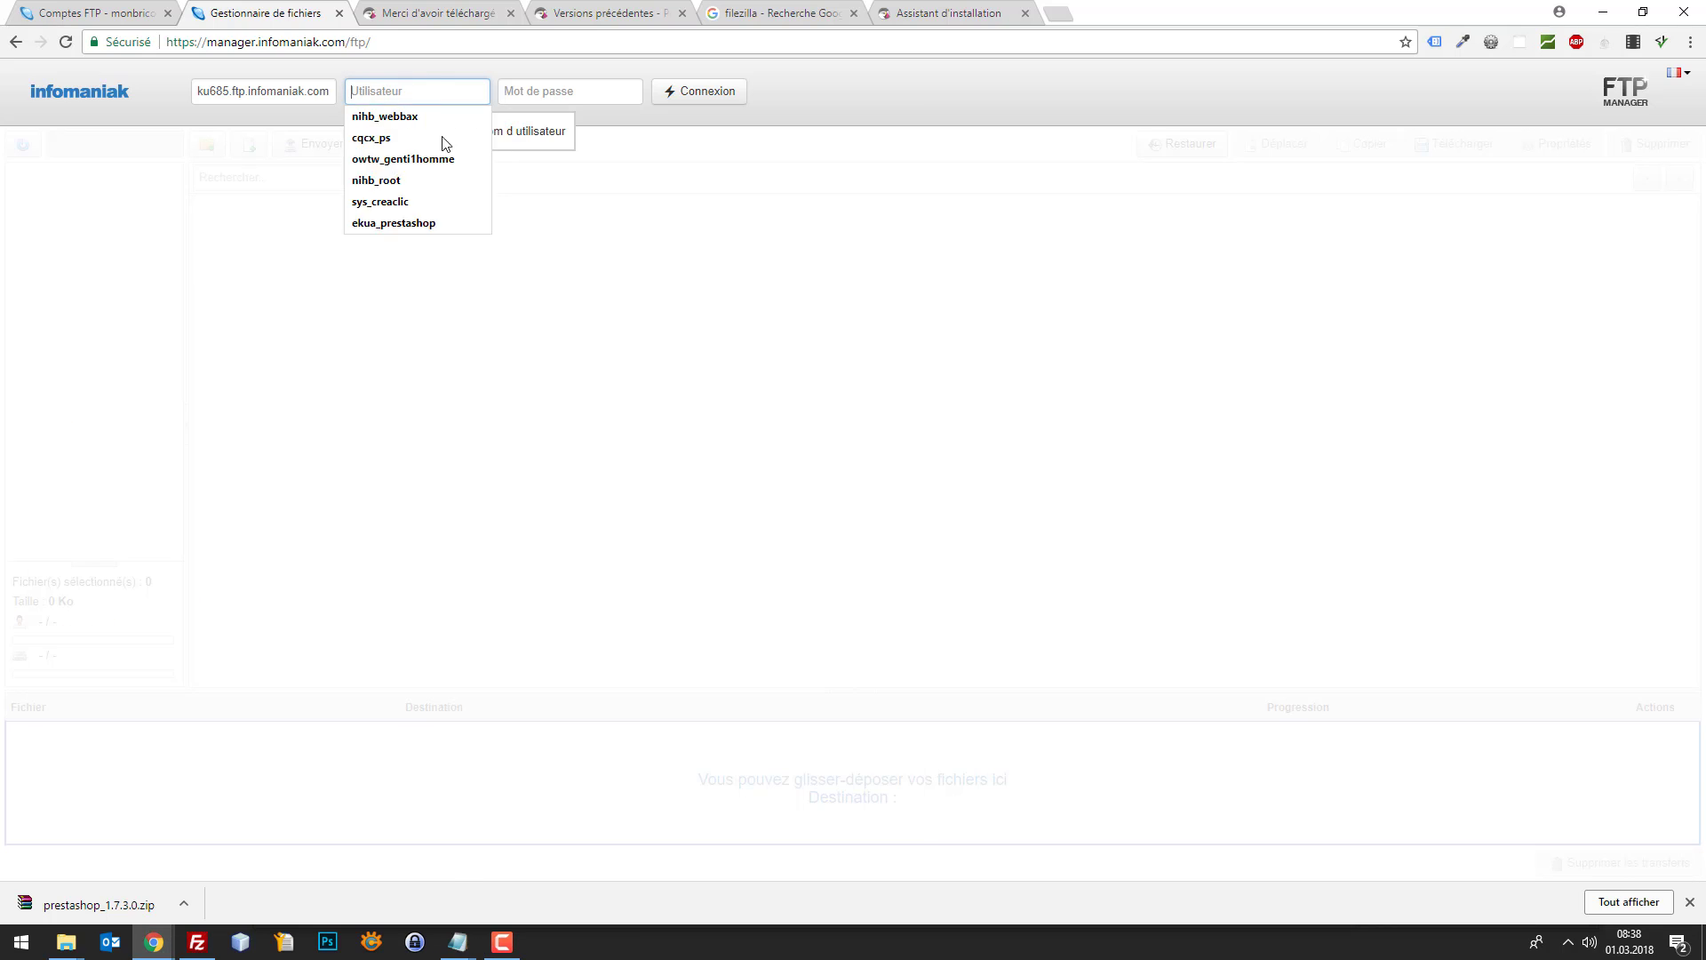
pyautogui.hotkey('ctrl', 'v')
# - Paste the FTP password from Notepad and sign in with Connexion
pyautogui.moveTo(458, 942)
pyautogui.click(507, 856)
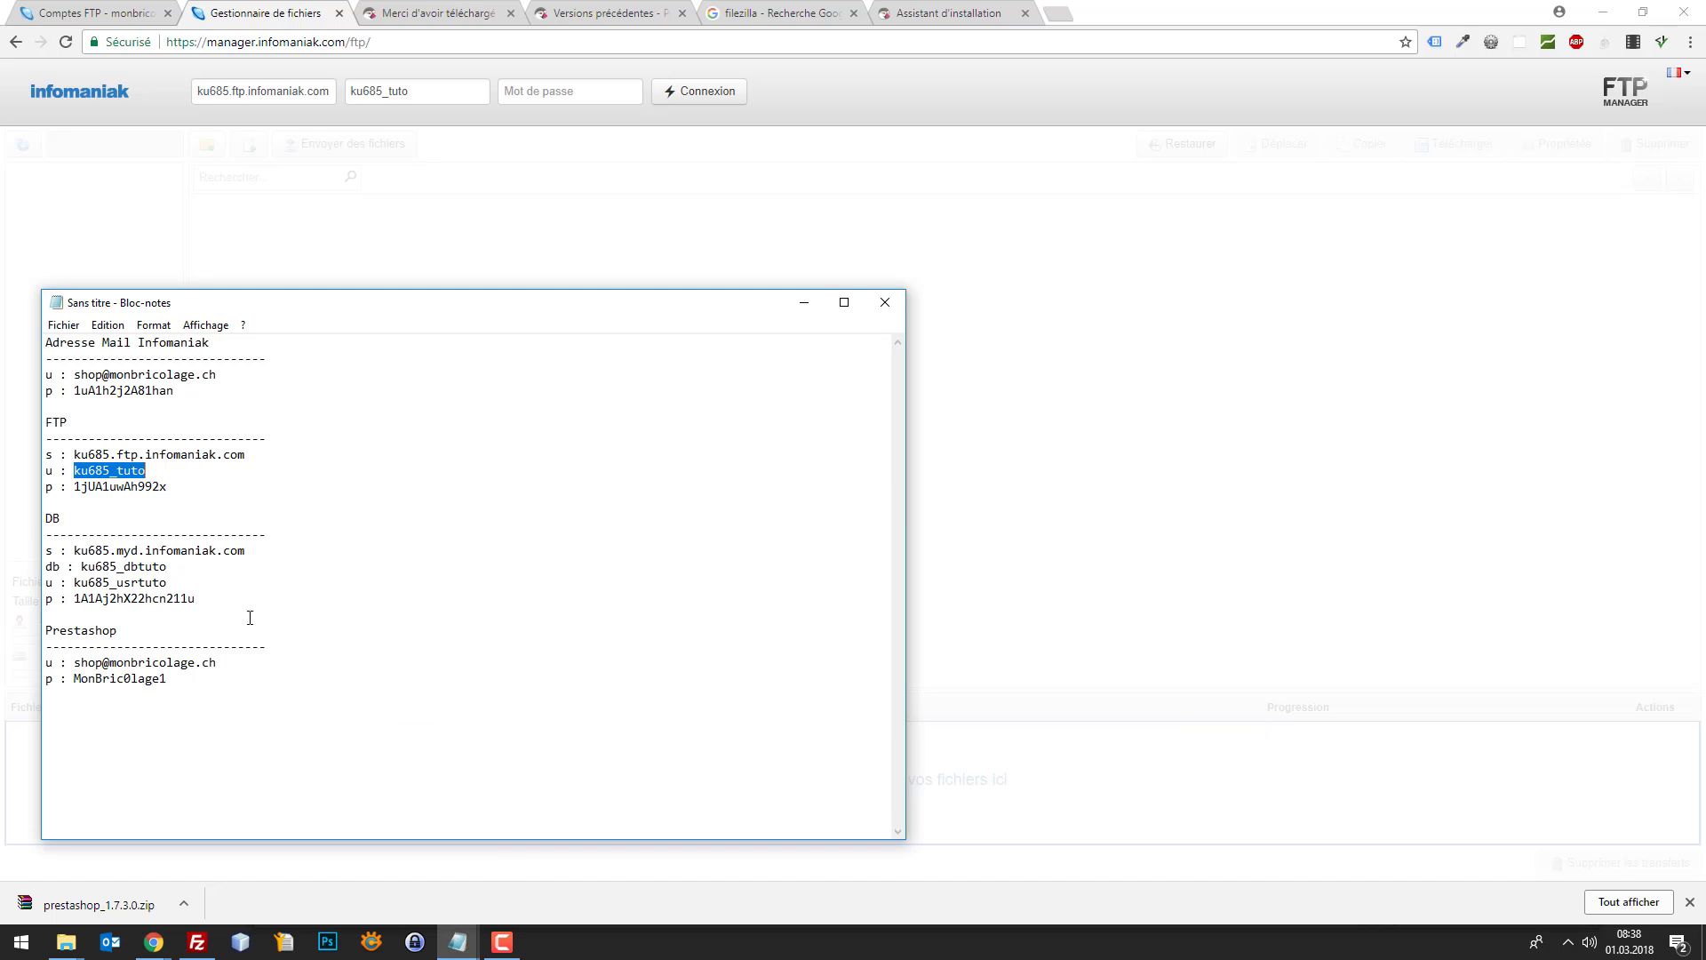
pyautogui.doubleClick(133, 487)
pyautogui.hotkey('ctrl', 'c')
pyautogui.click(539, 91)
pyautogui.hotkey('ctrl', 'v')
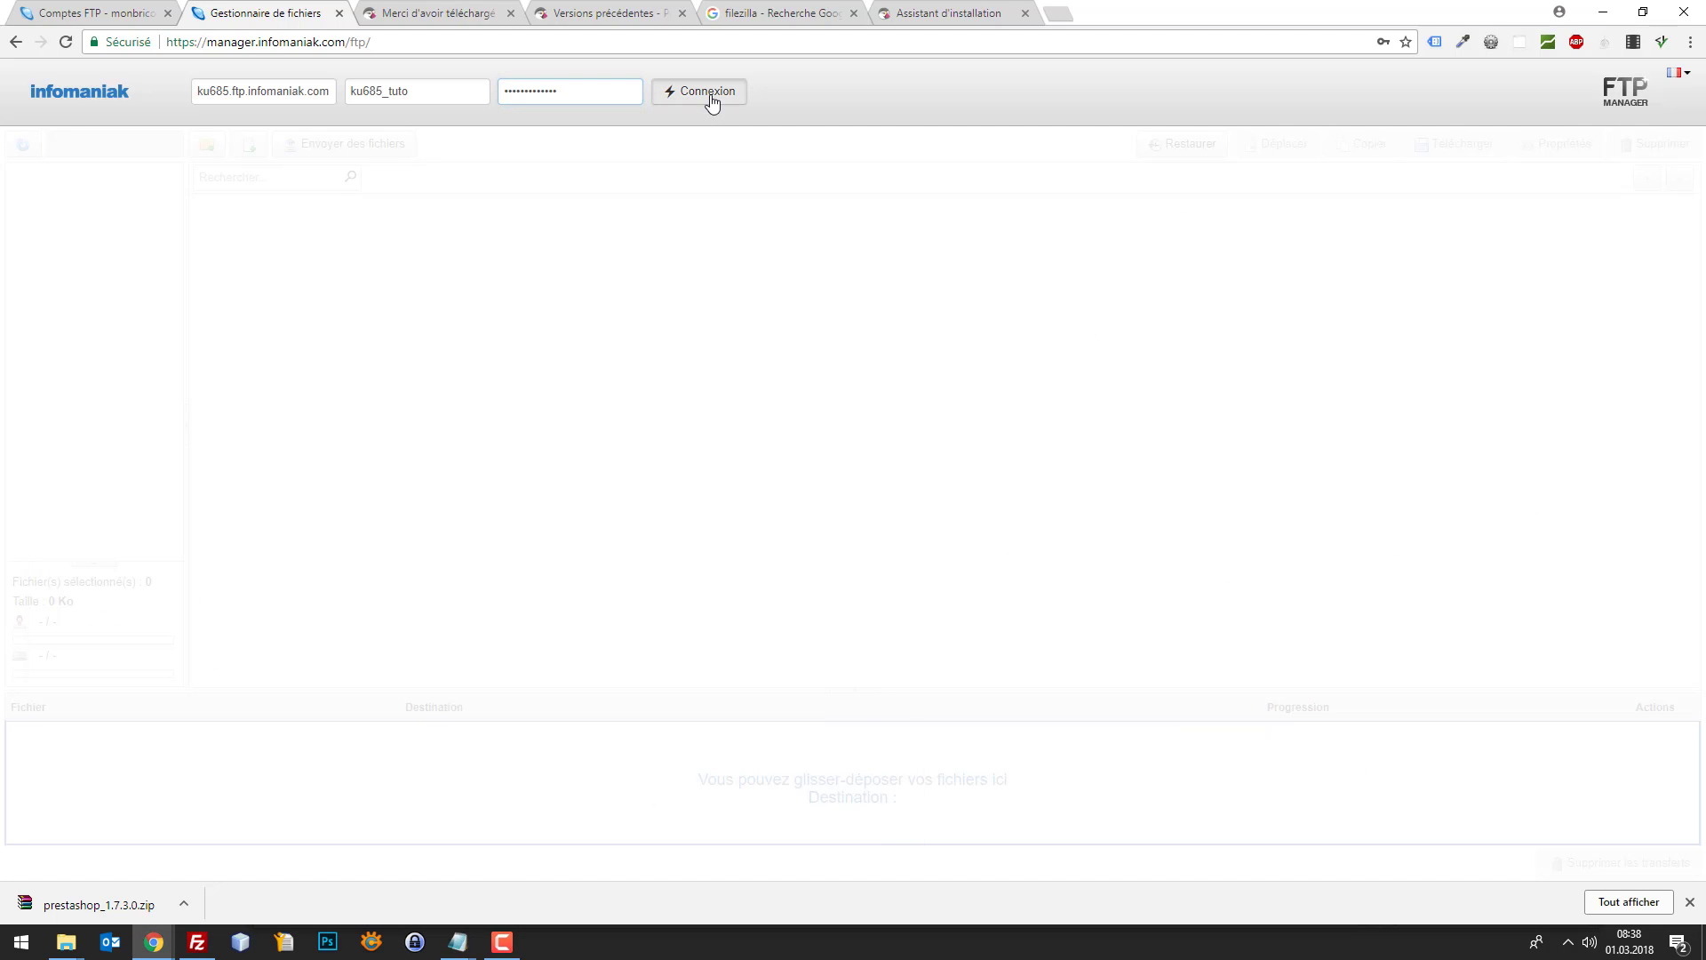
pyautogui.click(709, 98)
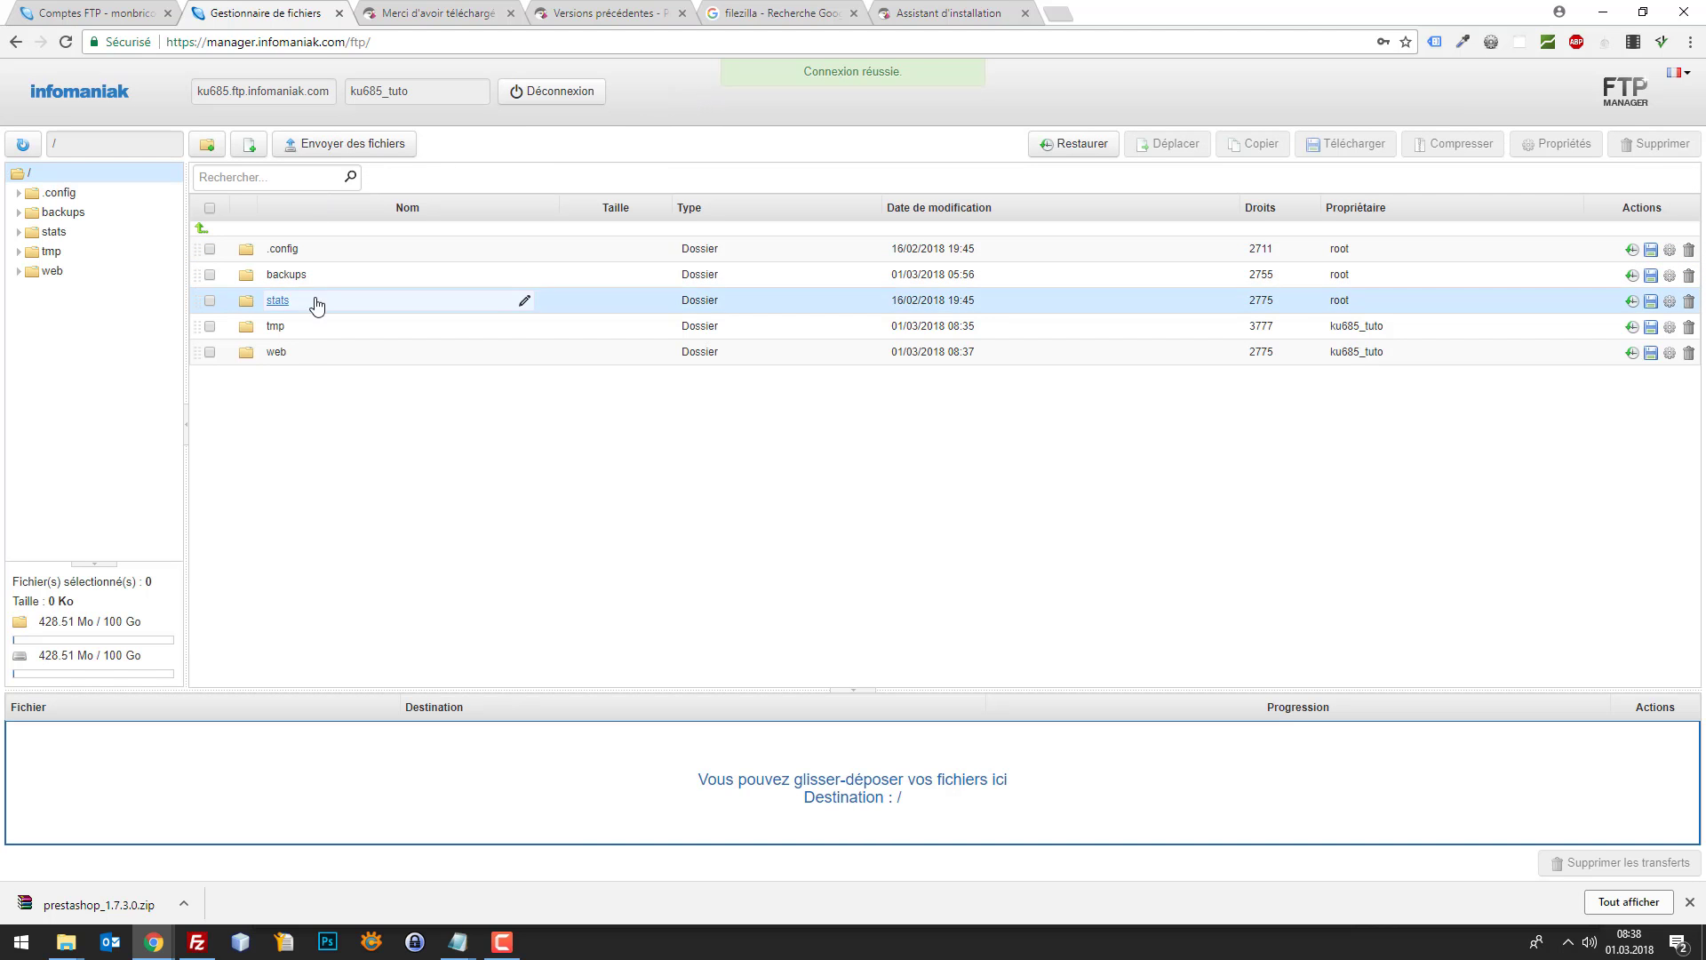
pyautogui.click(274, 352)
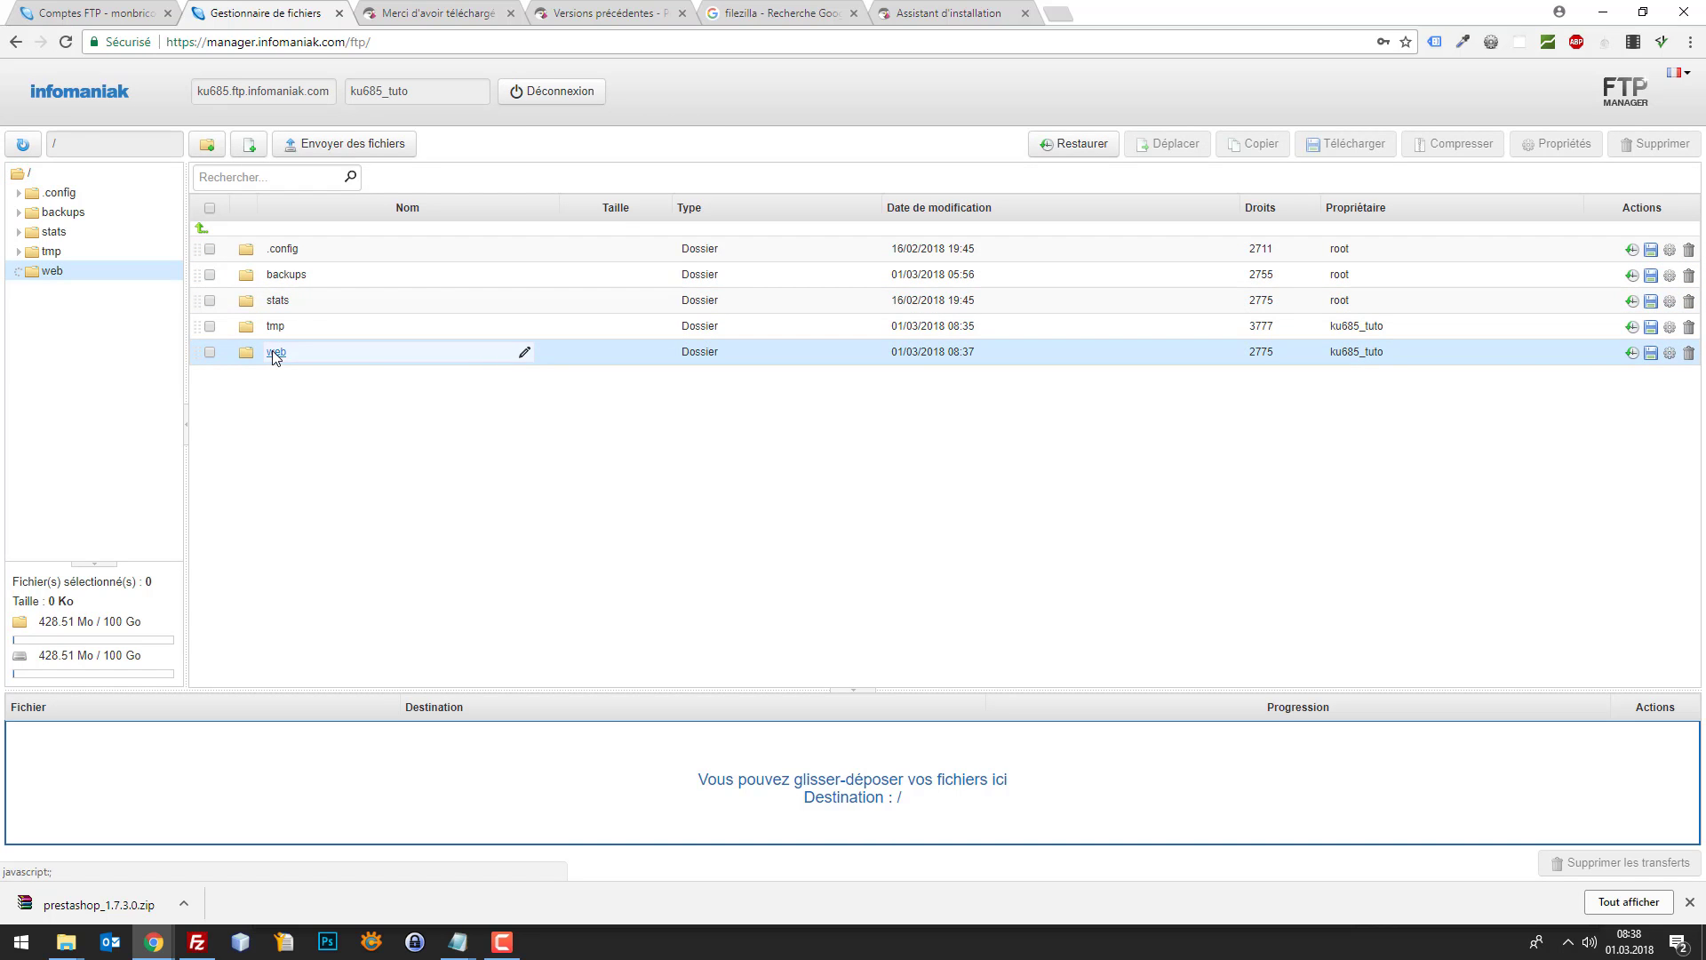
# - Delete the install folder from /web with its trash icon, then bring FileZilla forward
pyautogui.scroll(-3, 730, 453)
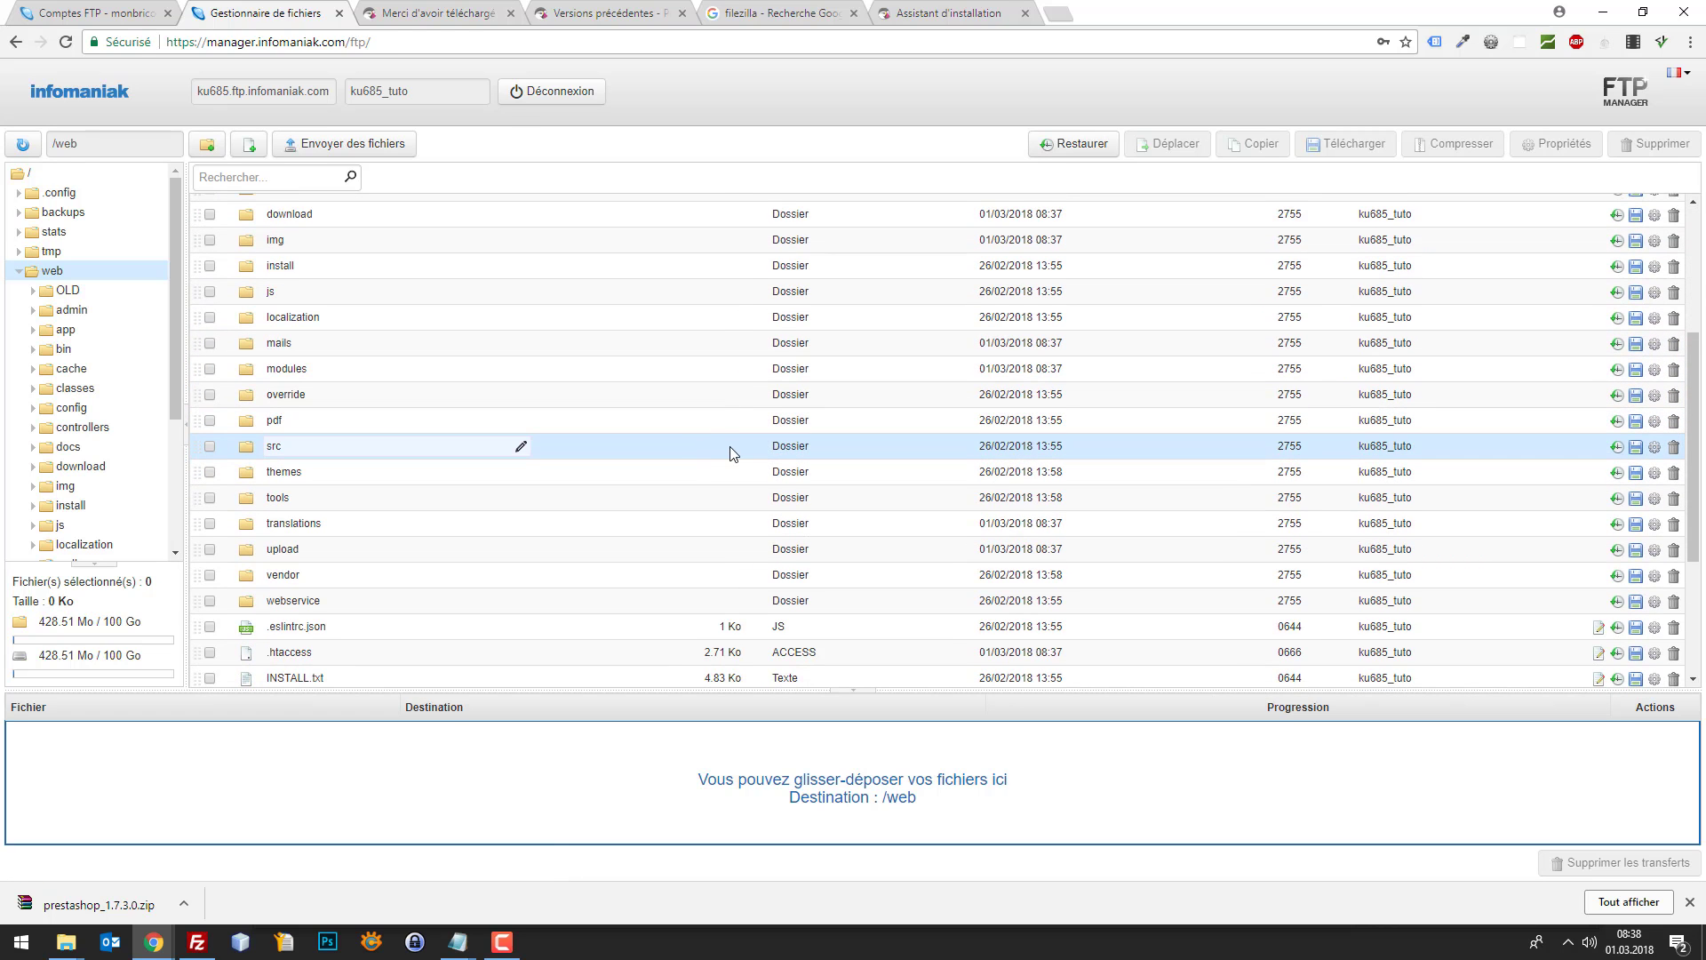
pyautogui.scroll(2, 601, 467)
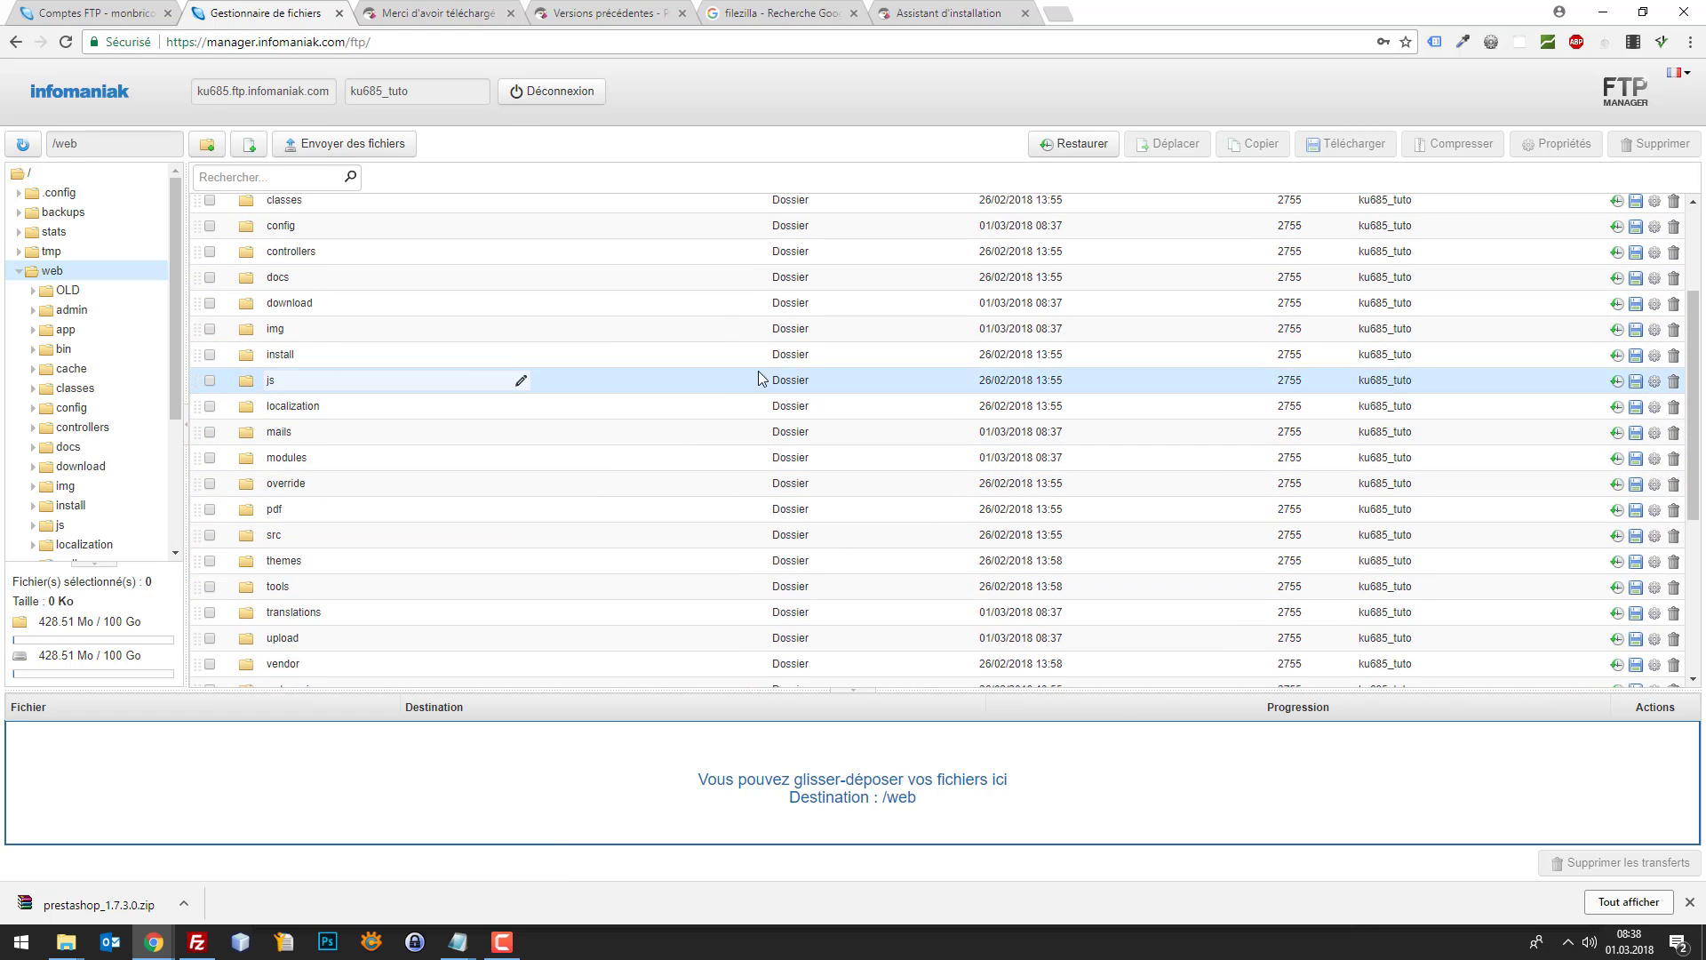
pyautogui.click(1673, 356)
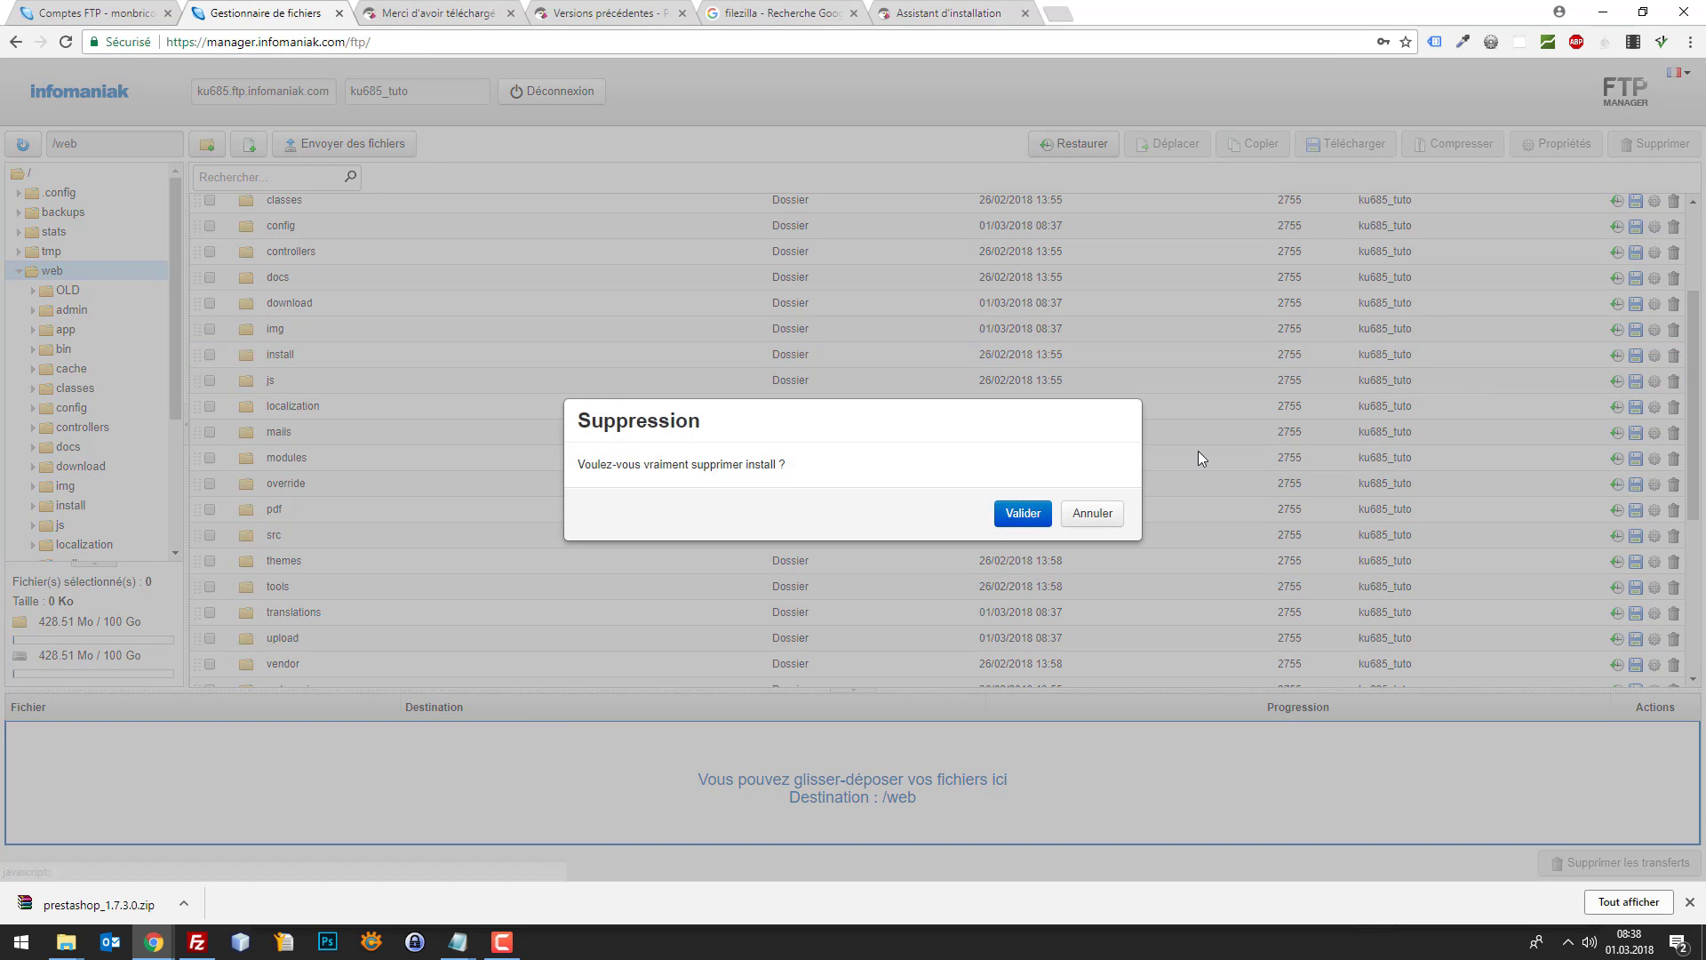
pyautogui.click(1015, 521)
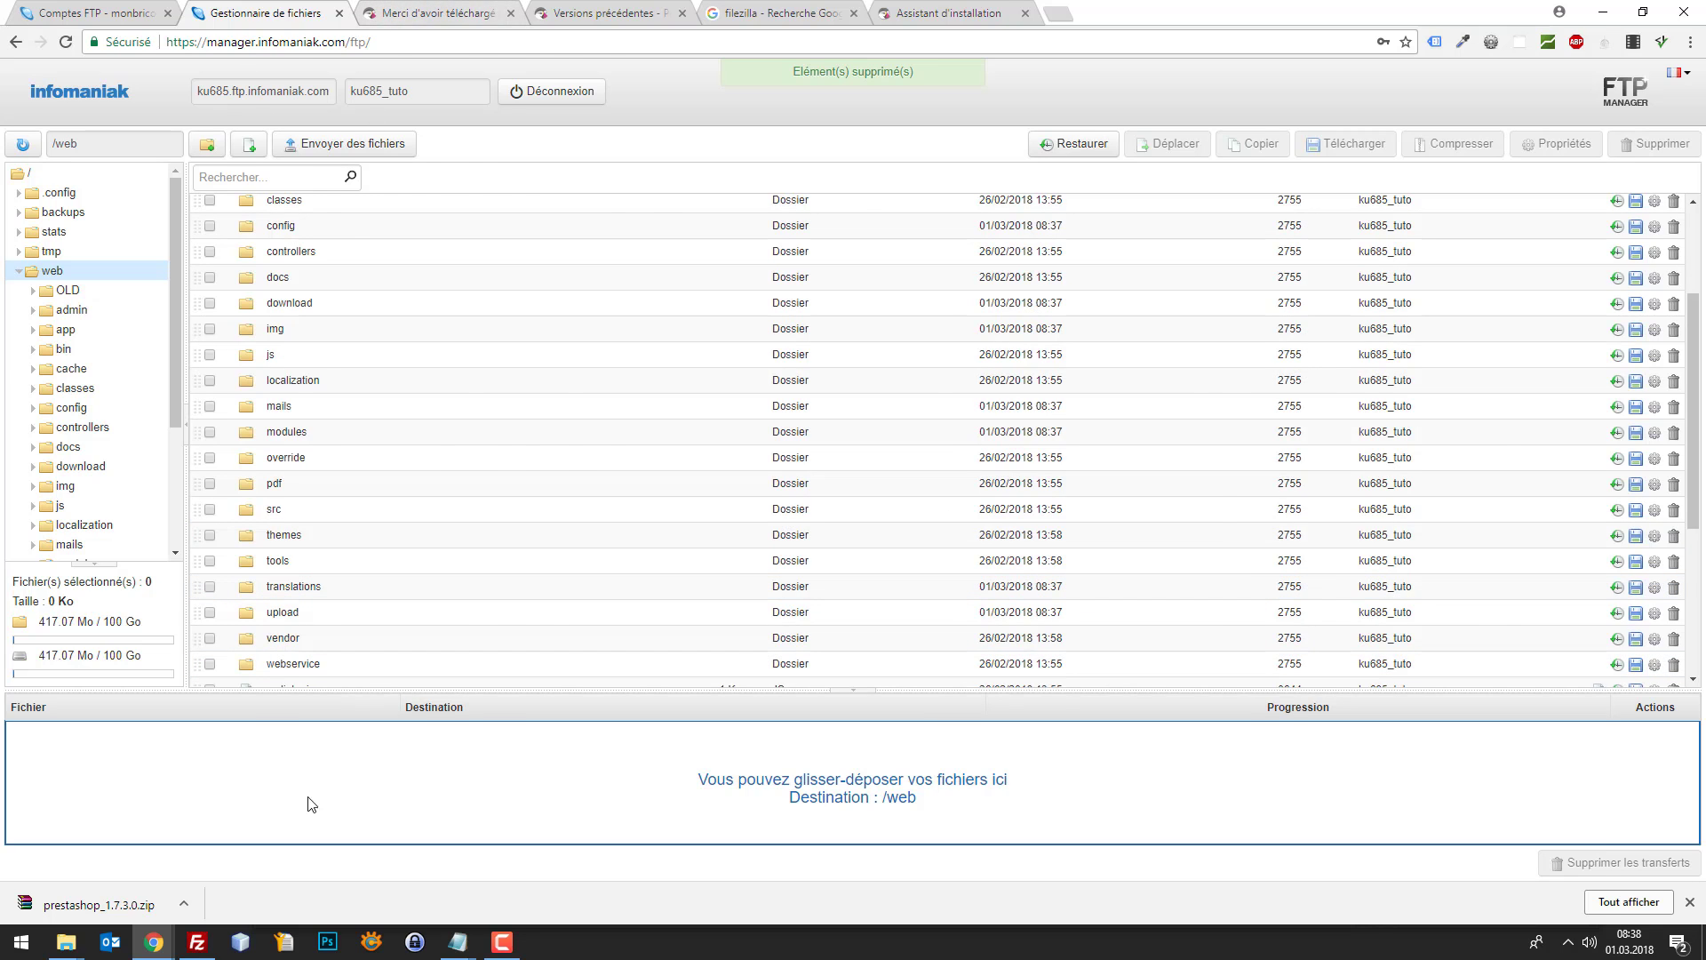
pyautogui.click(198, 942)
pyautogui.click(952, 594)
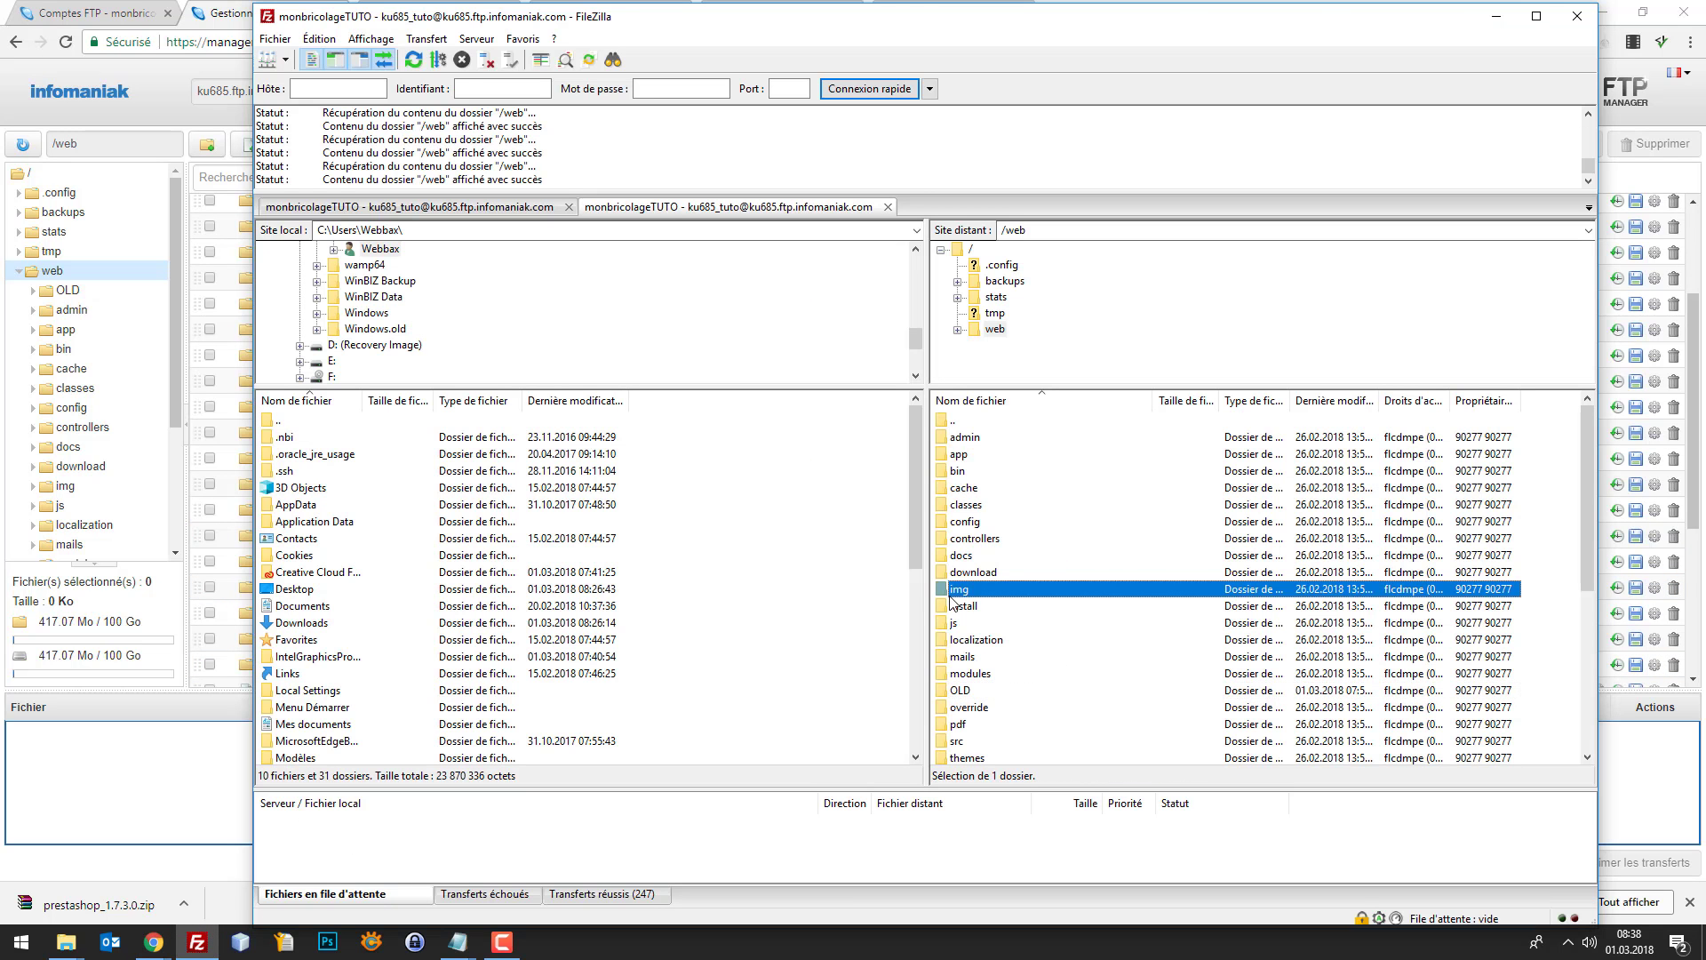
# - Rename the remote /web/admin folder to administration in FileZilla
pyautogui.click(992, 444)
pyautogui.rightClick(989, 439)
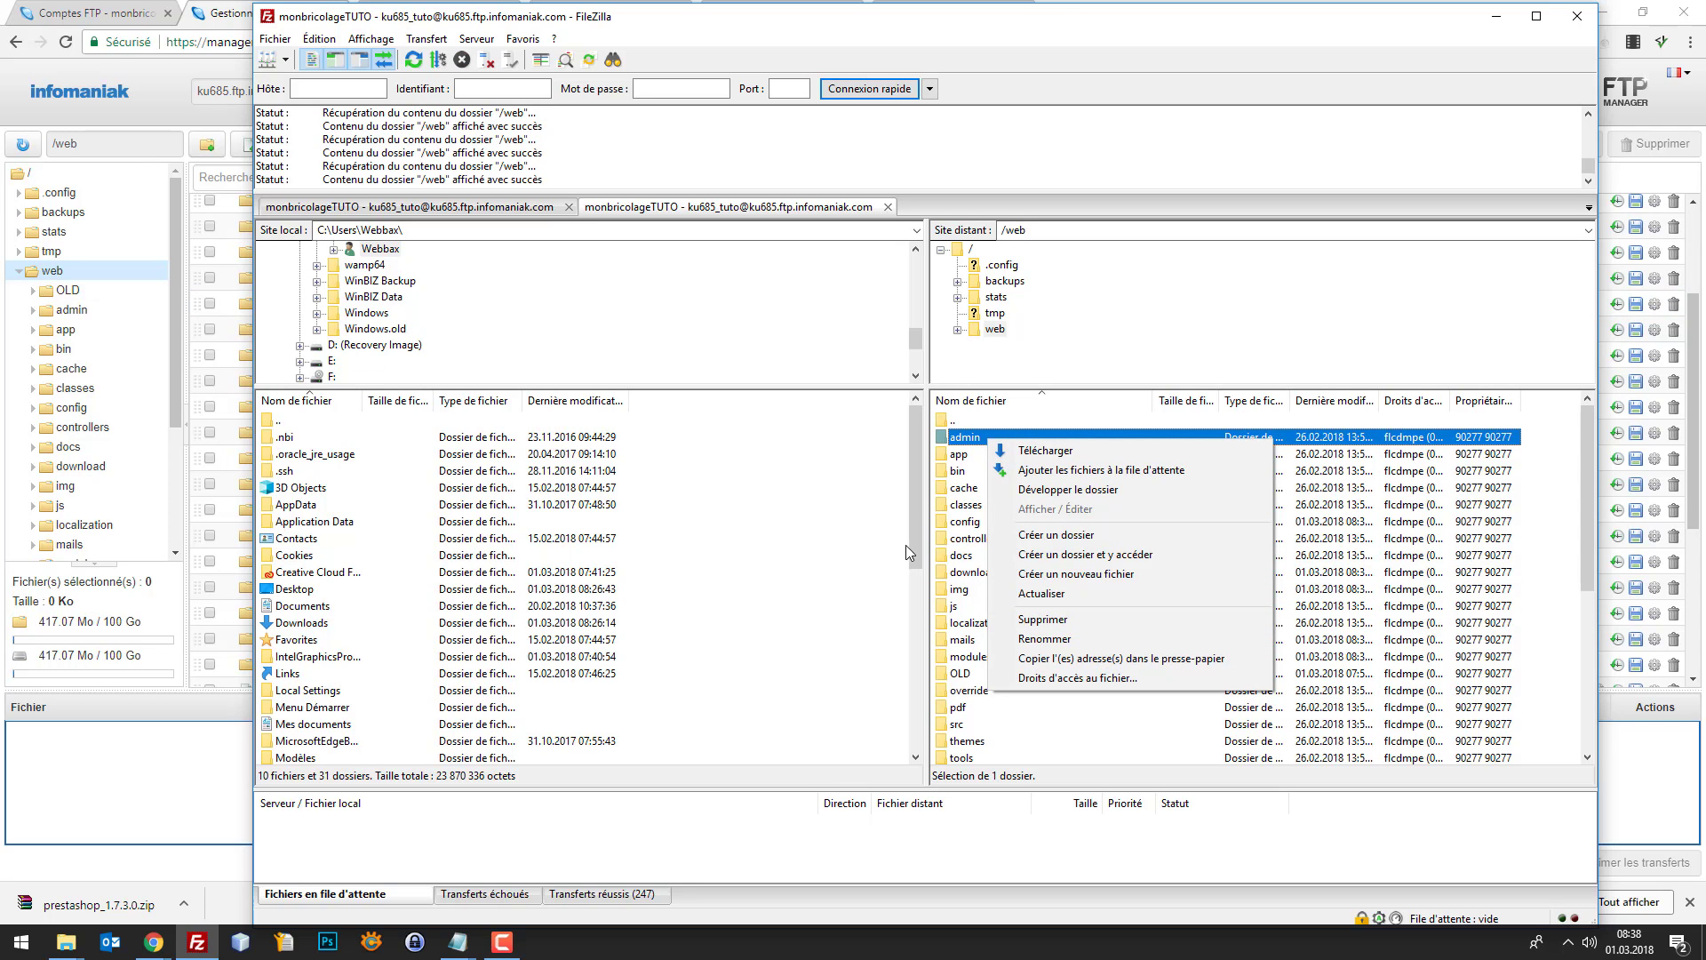
pyautogui.click(1087, 638)
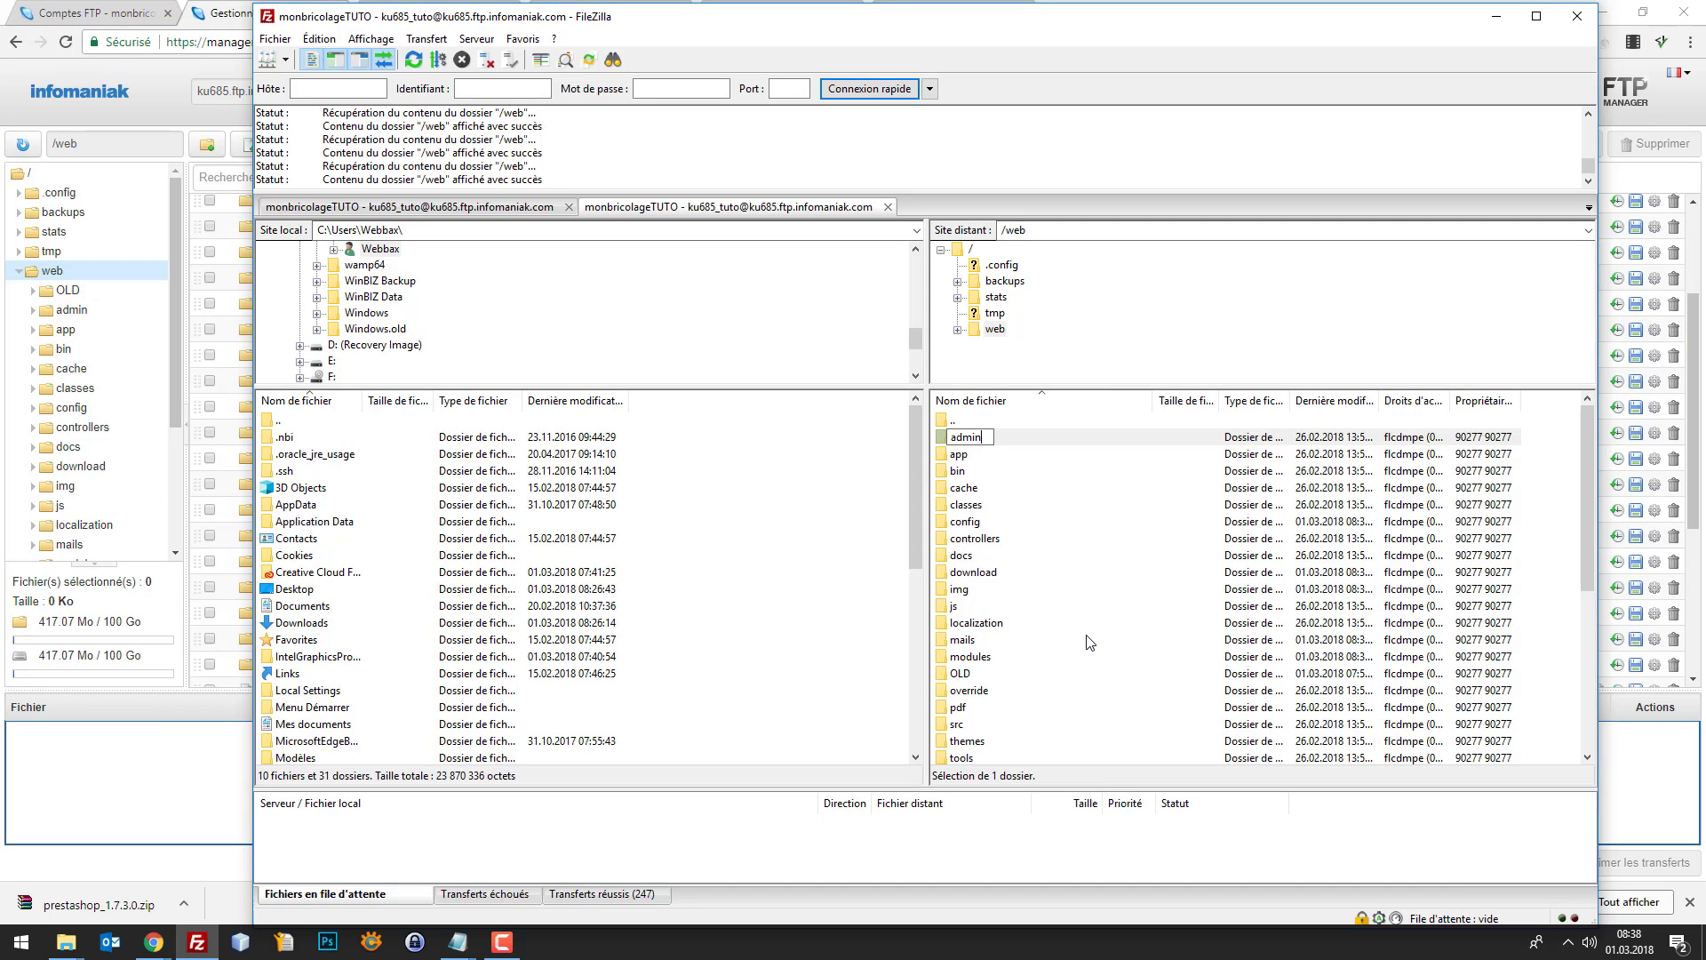
pyautogui.write('istrateur')
pyautogui.press('BackSpace')
pyautogui.press('BackSpace')
pyautogui.write('ion')
pyautogui.press('Return')
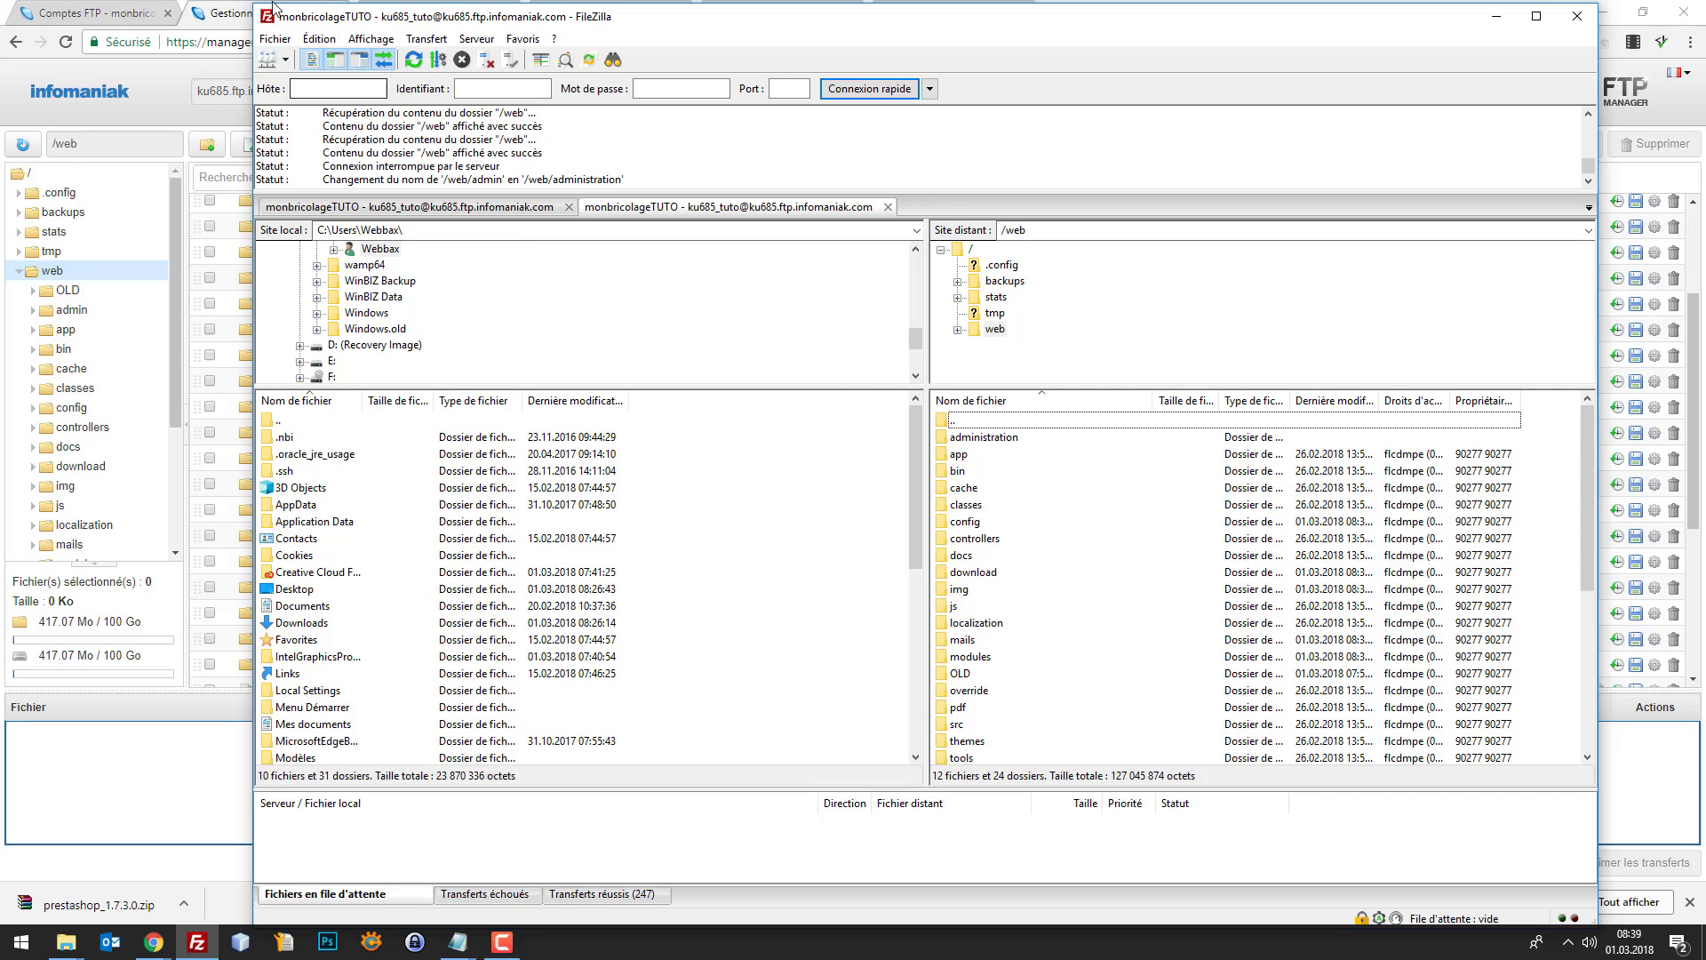
pyautogui.click(222, 7)
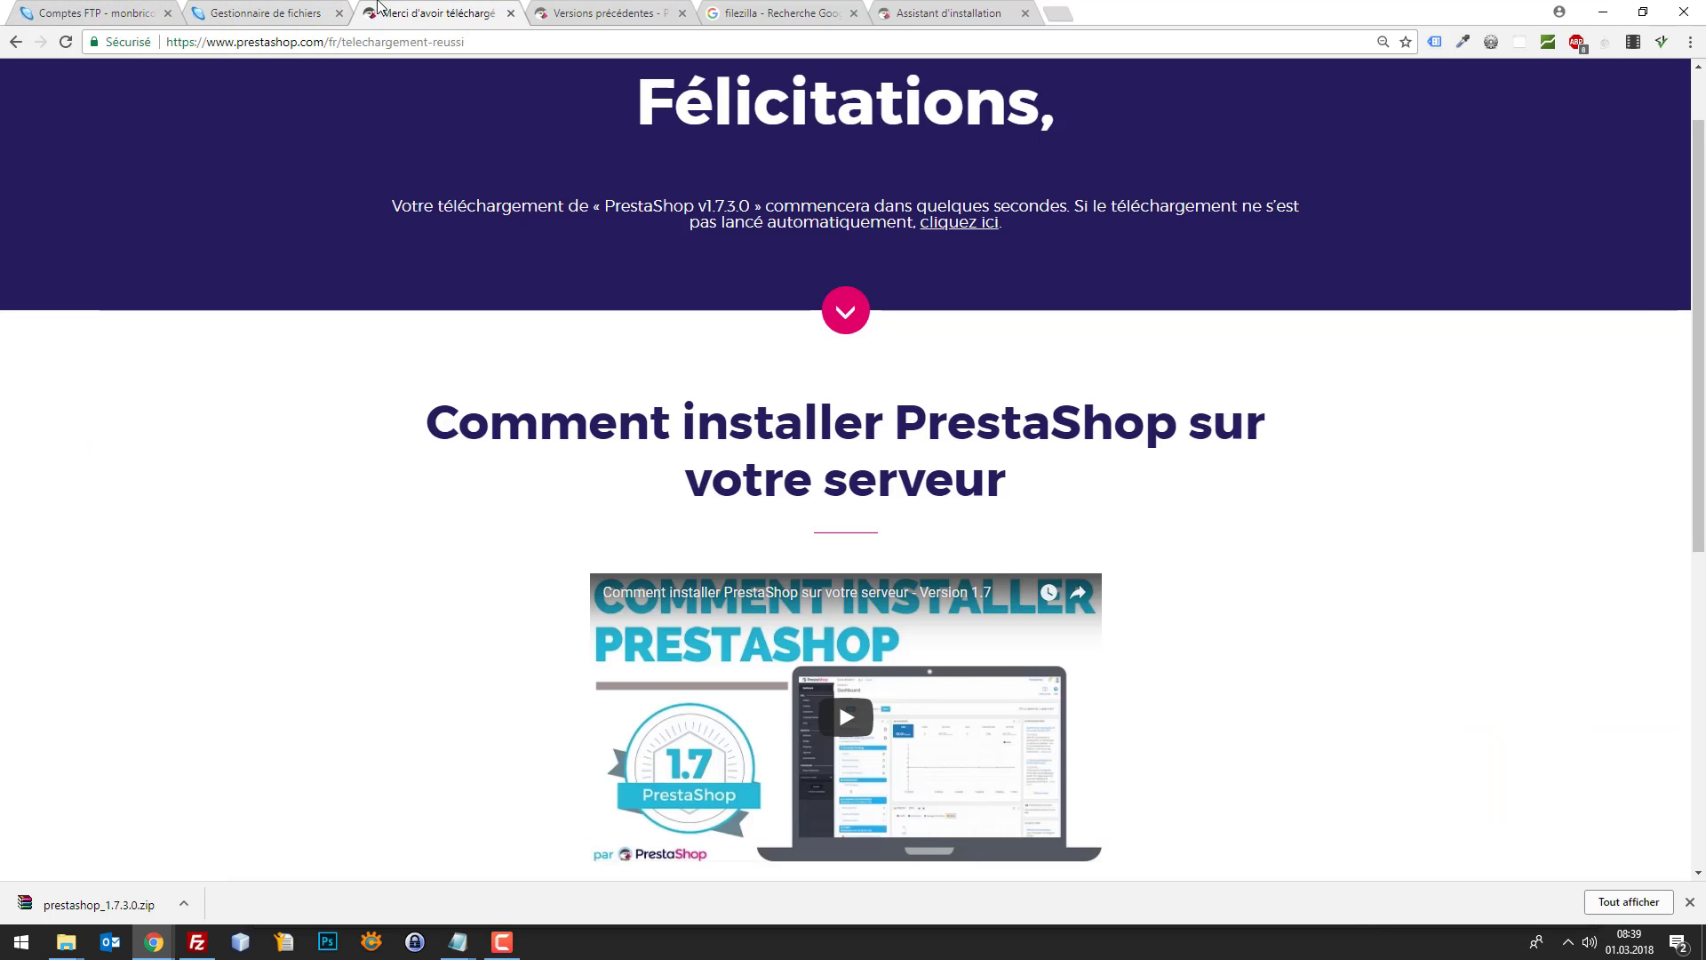
# - Remove /install/index.php from the installer page address to load the shop's home page
pyautogui.click(378, 11)
pyautogui.click(532, 13)
pyautogui.click(929, 13)
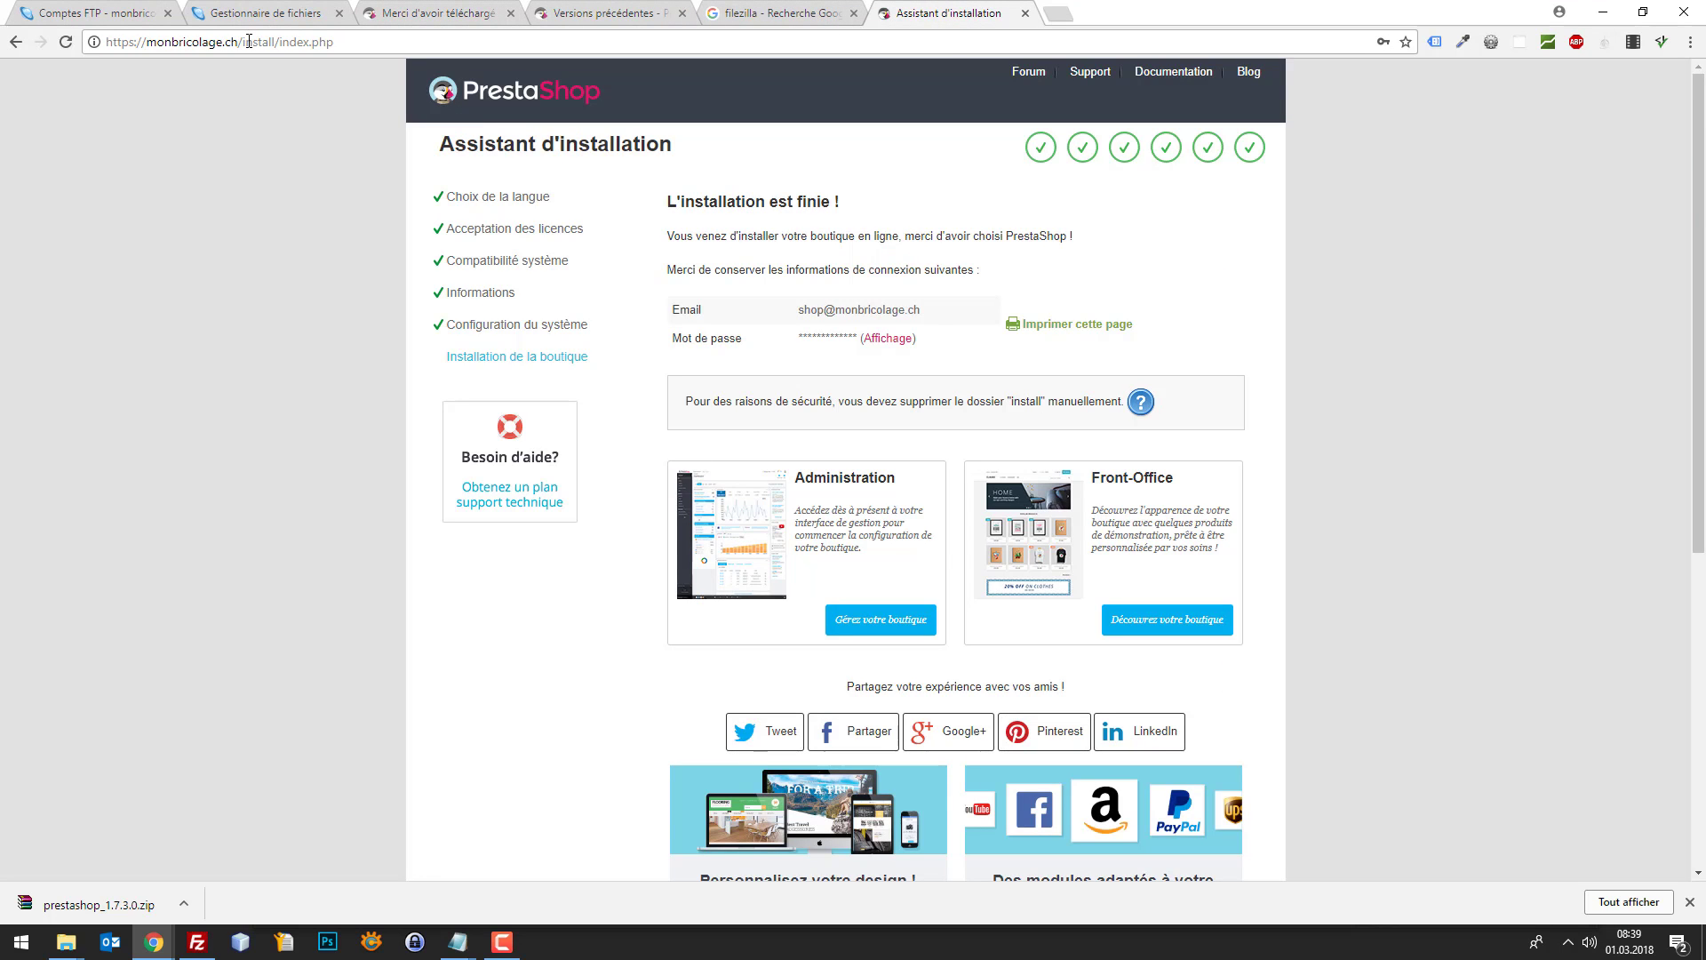
pyautogui.moveTo(243, 42); pyautogui.dragTo(21, 36)
pyautogui.click(267, 42)
pyautogui.moveTo(243, 40); pyautogui.dragTo(386, 55)
pyautogui.press('BackSpace')
pyautogui.press('Return')
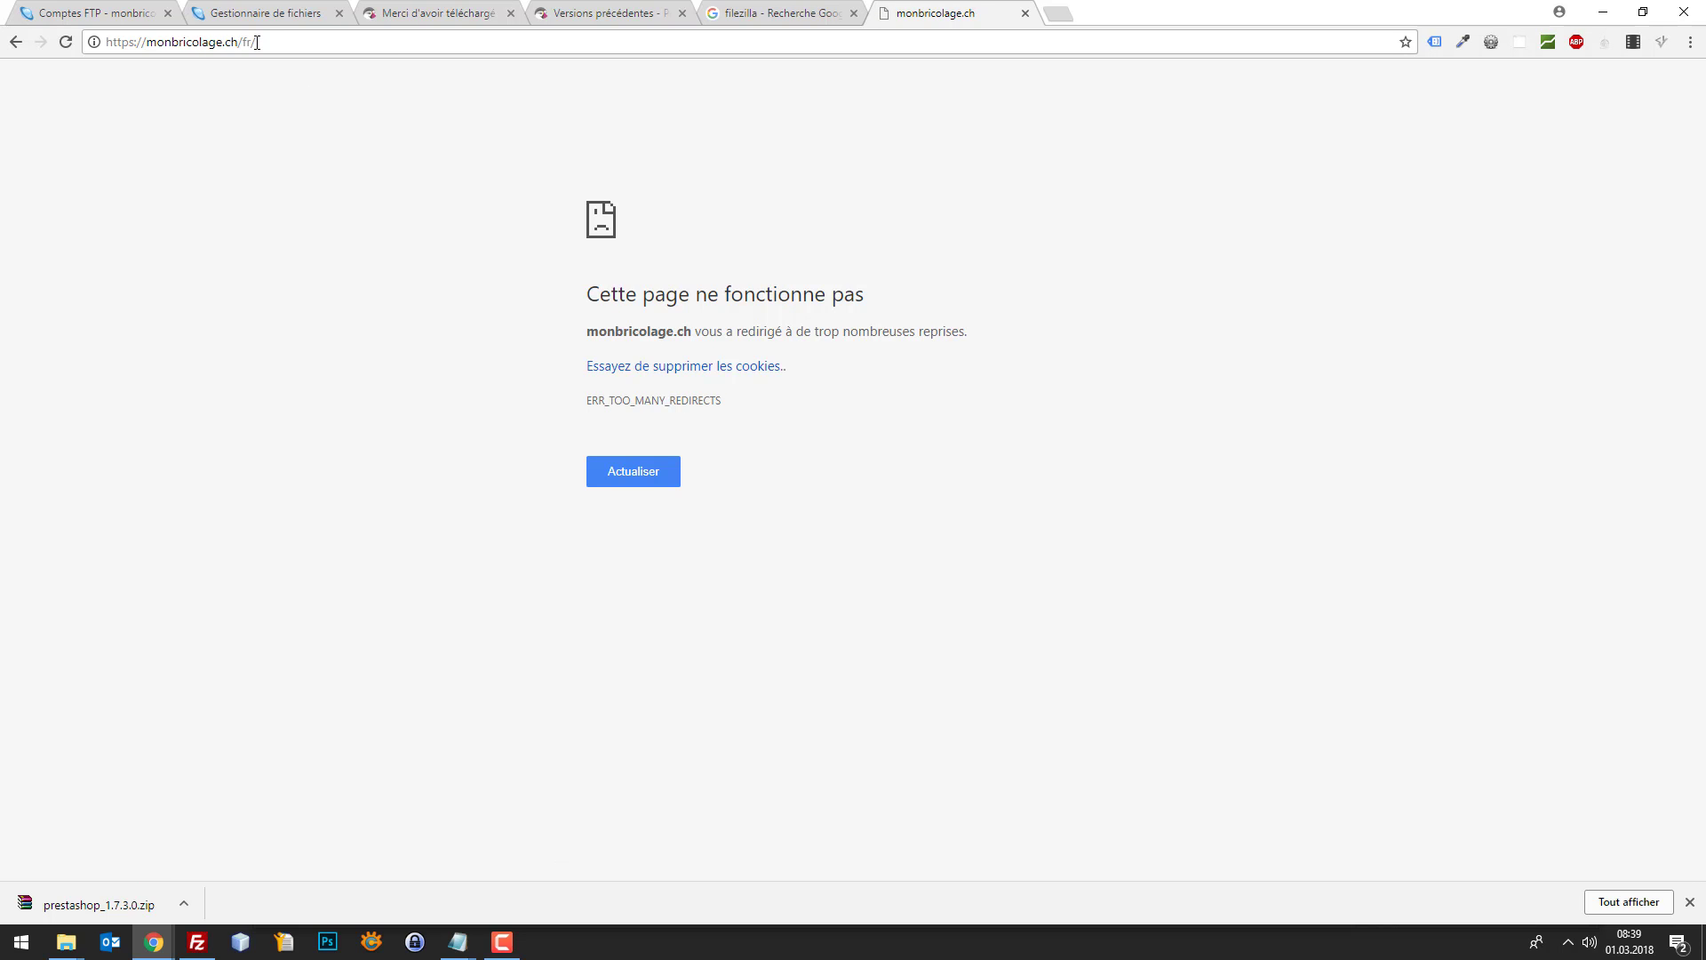
# - Open the site address plus /administration in a new tab
pyautogui.click(257, 42)
pyautogui.hotkey('ctrl', 't')
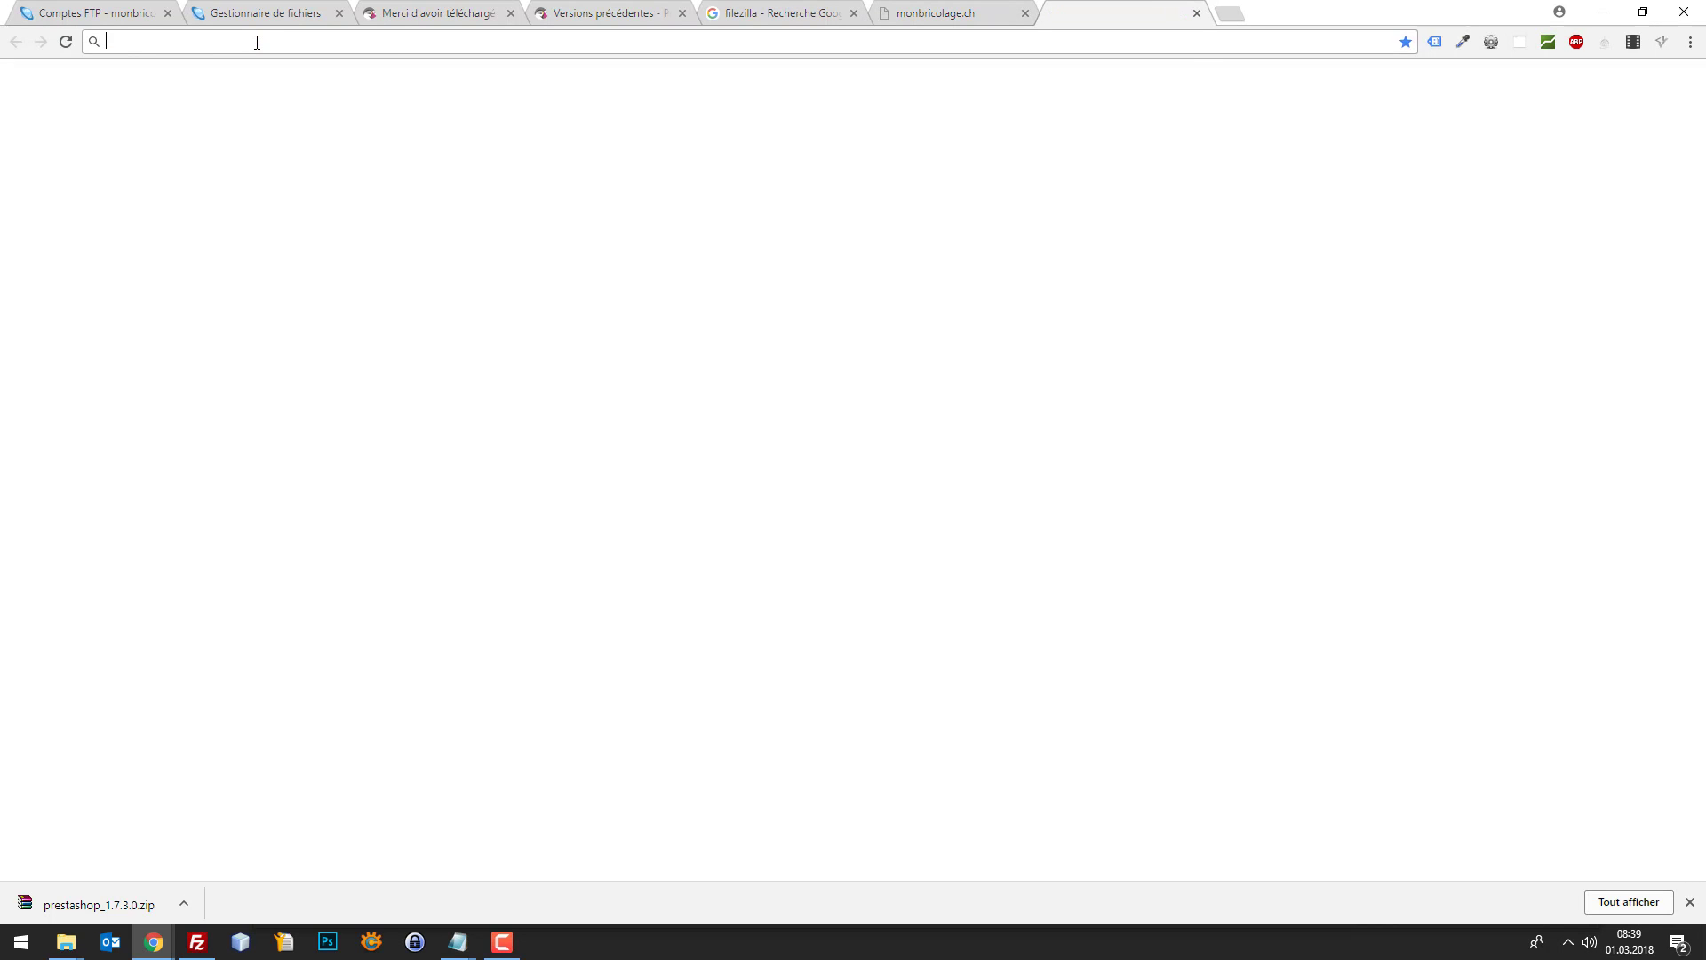
pyautogui.hotkey('ctrl', 'v')
pyautogui.write('/administratio')
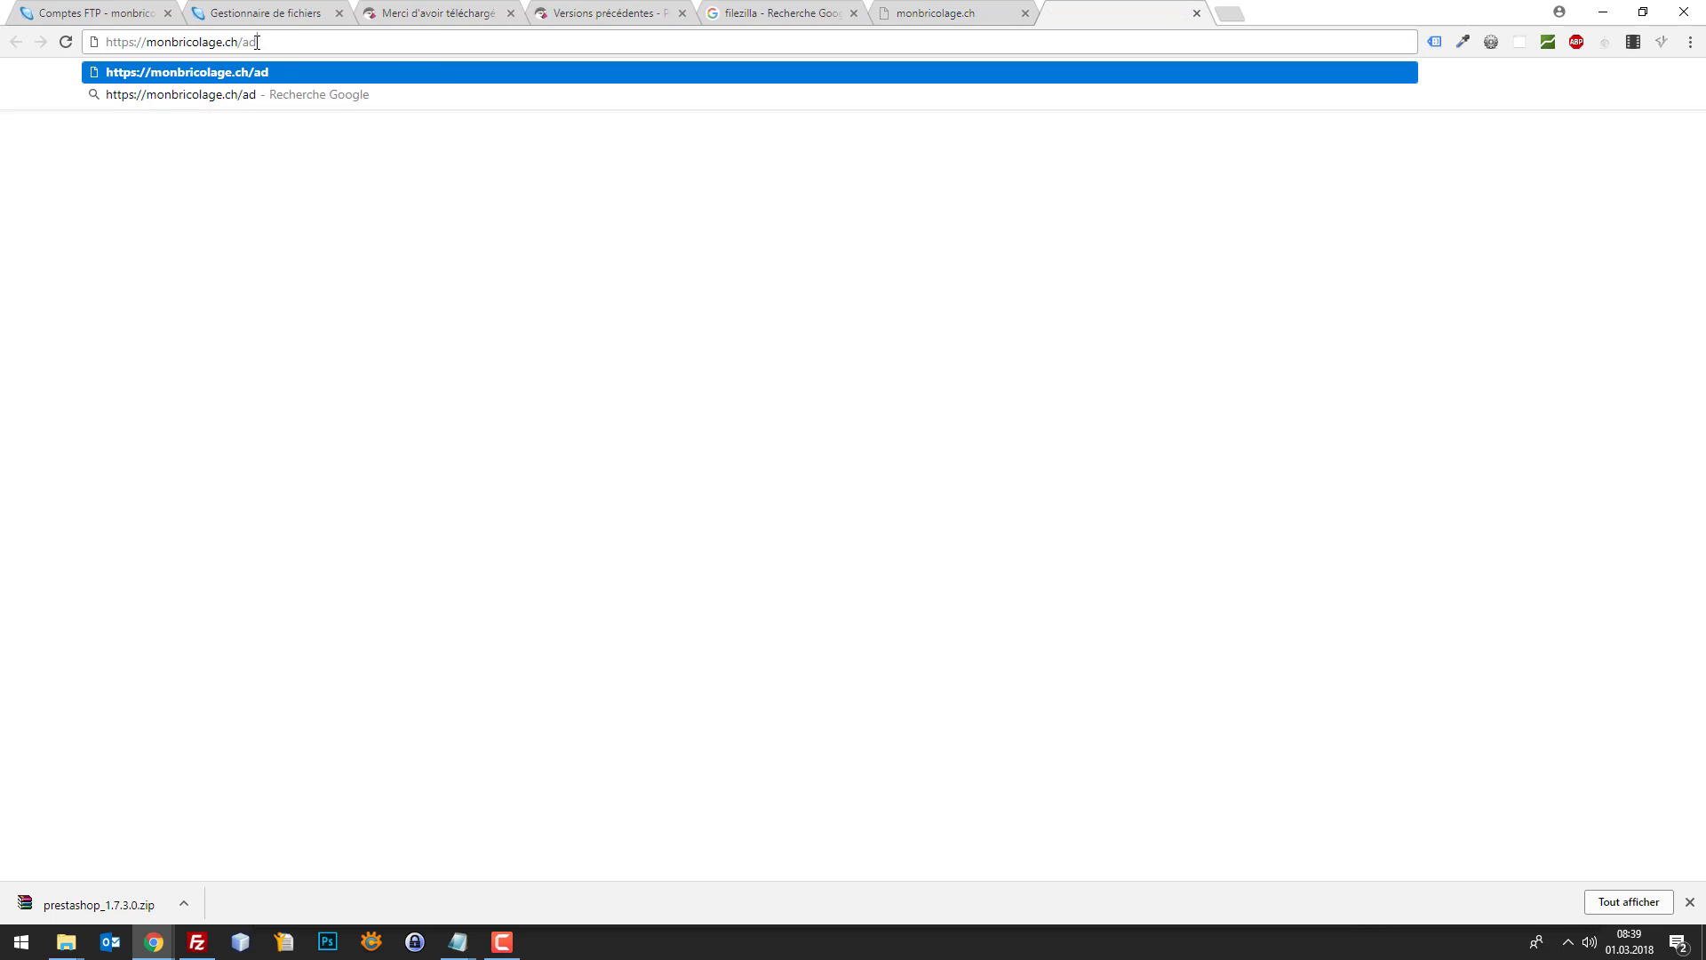
pyautogui.write('n')
pyautogui.press('Return')
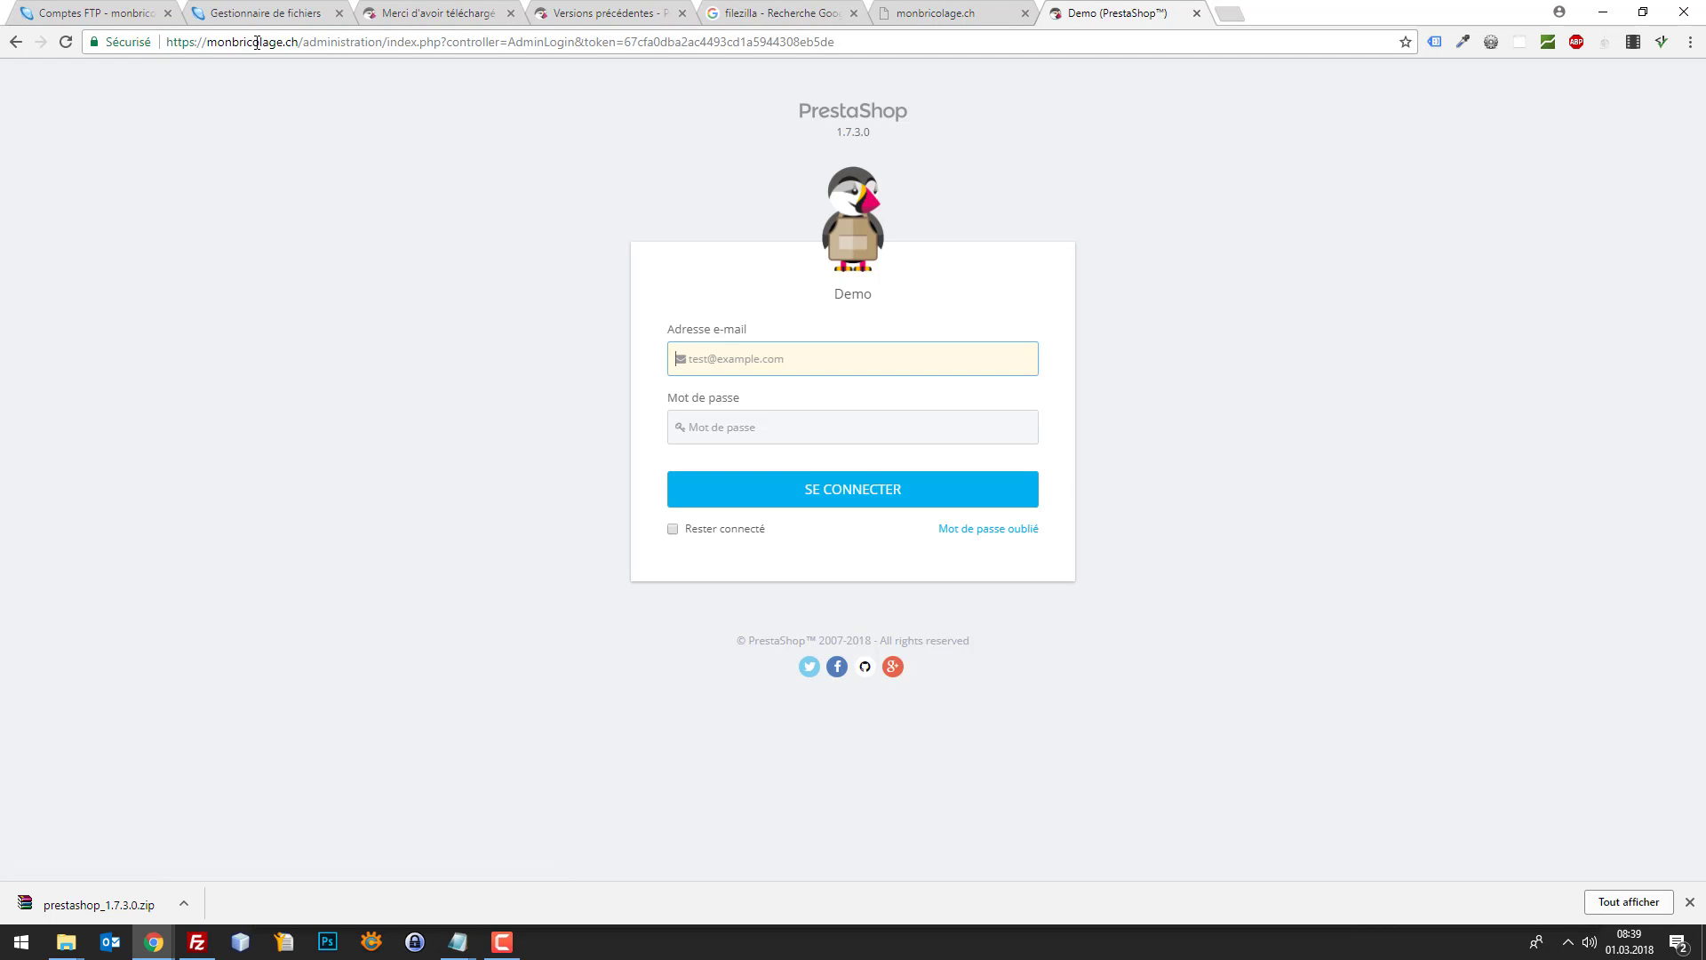
# - Paste the shop admin e-mail from Notepad into the back-office login form
pyautogui.click(982, 11)
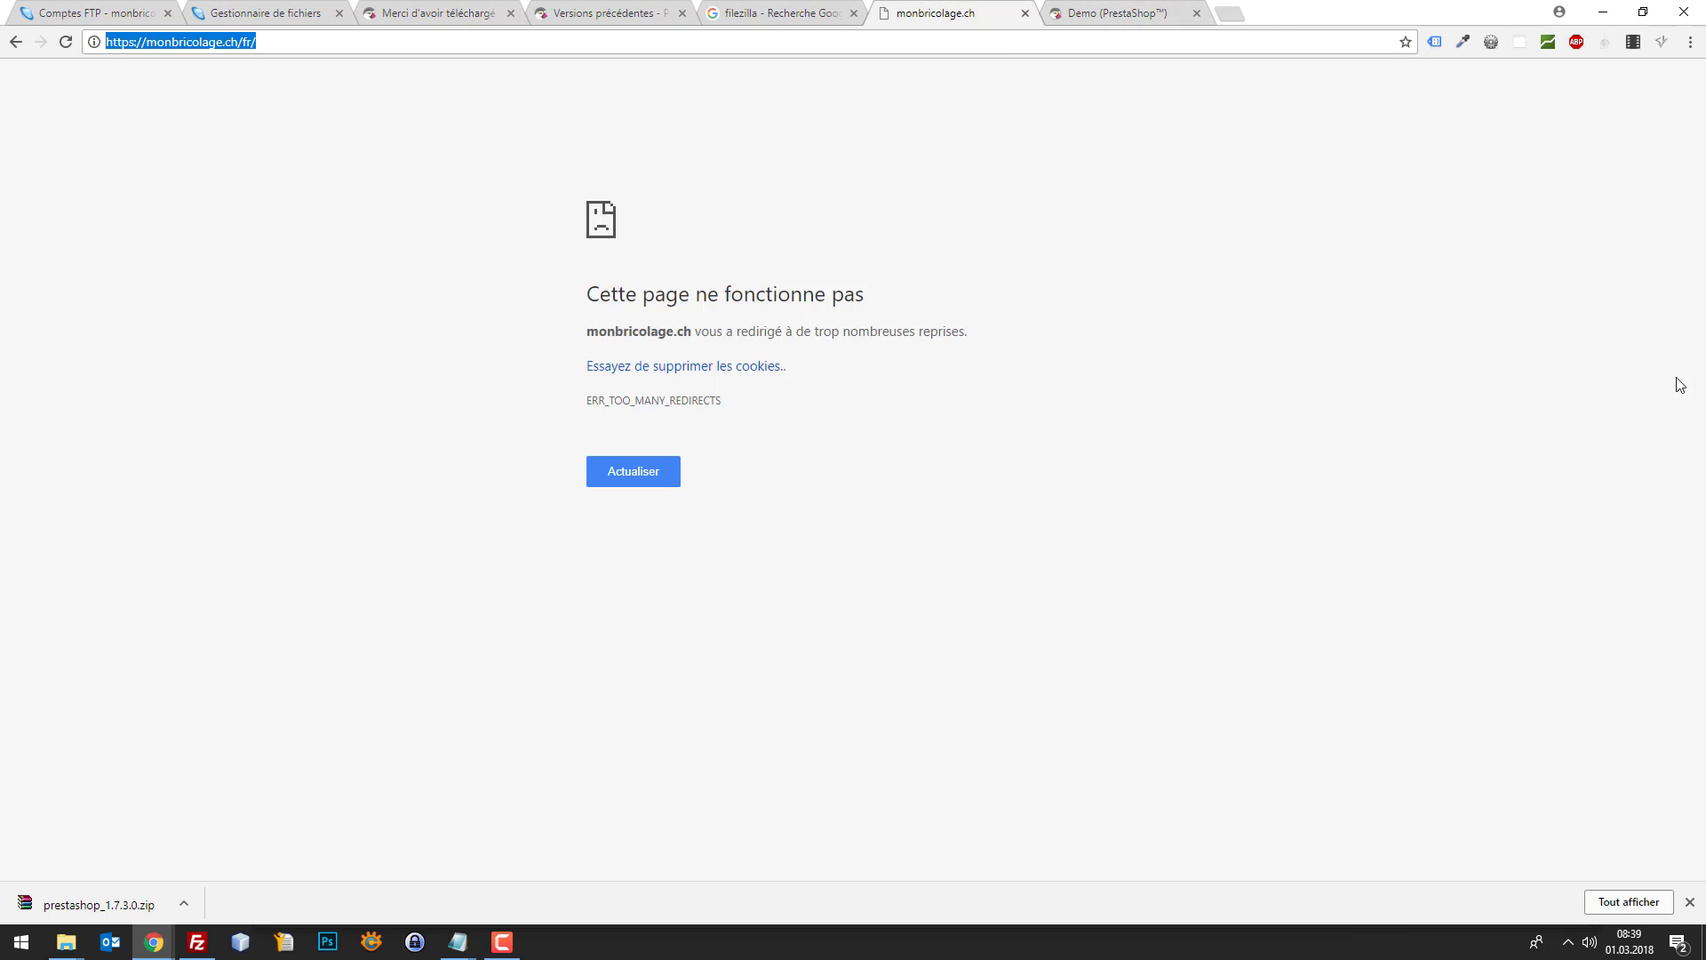
pyautogui.click(457, 941)
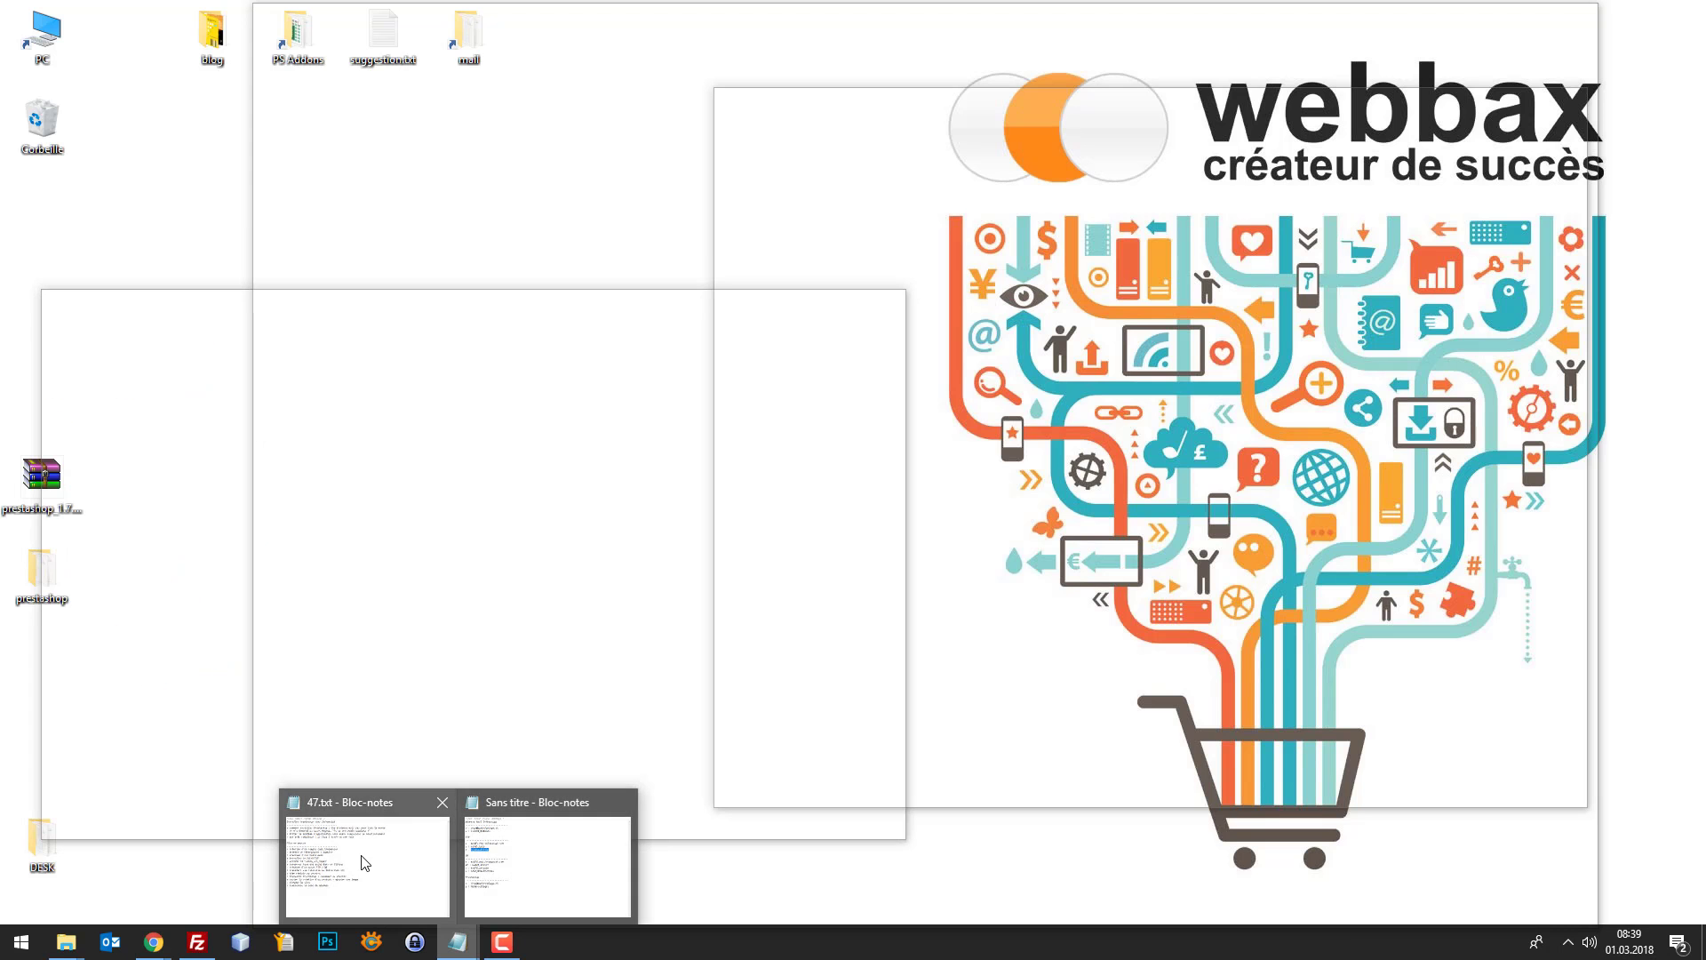
pyautogui.click(536, 882)
pyautogui.click(232, 661)
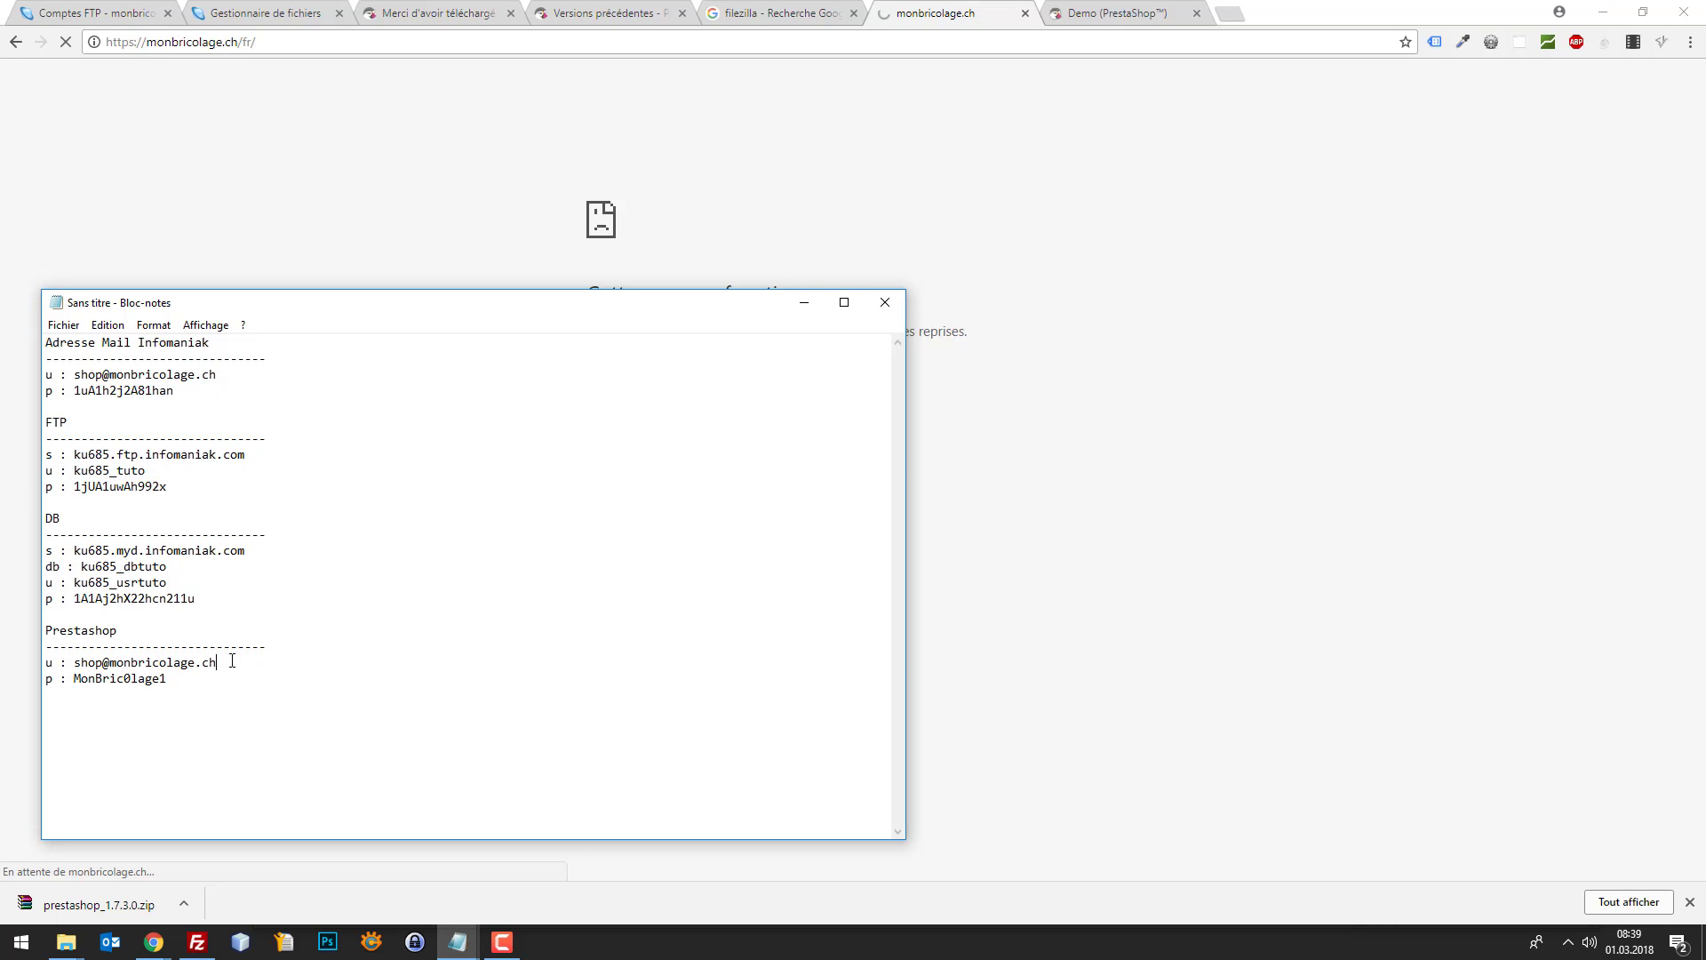
pyautogui.moveTo(236, 661); pyautogui.dragTo(73, 662)
pyautogui.hotkey('ctrl', 'c')
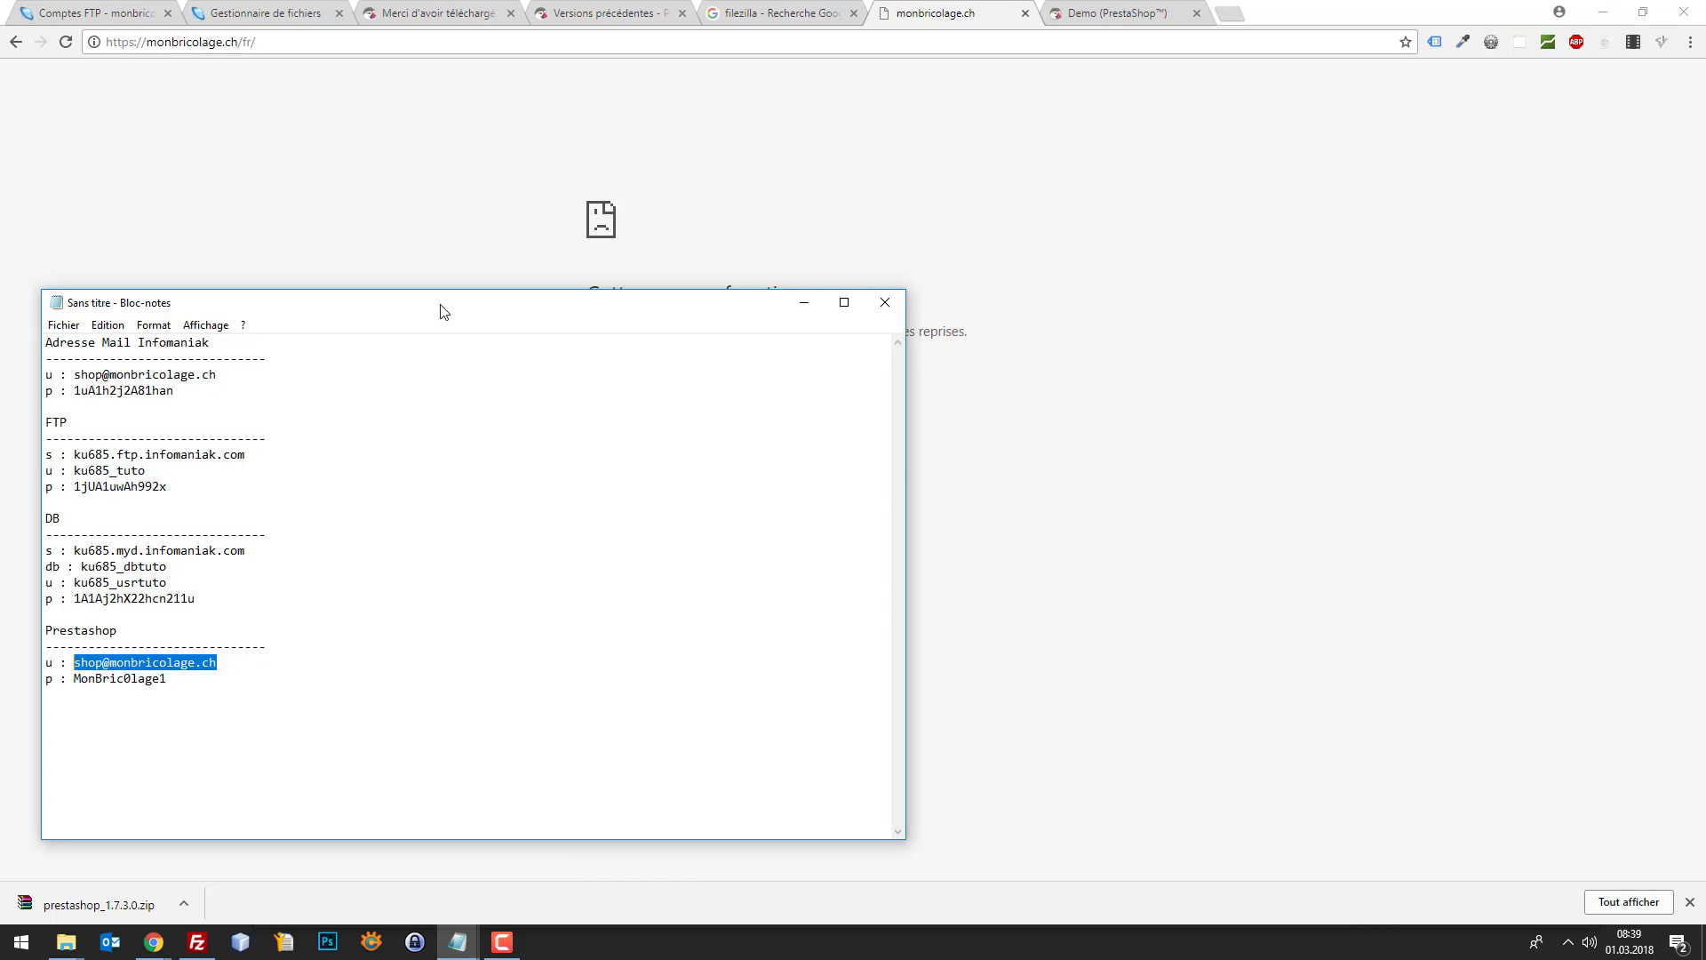
pyautogui.click(1118, 13)
pyautogui.hotkey('ctrl', 'v')
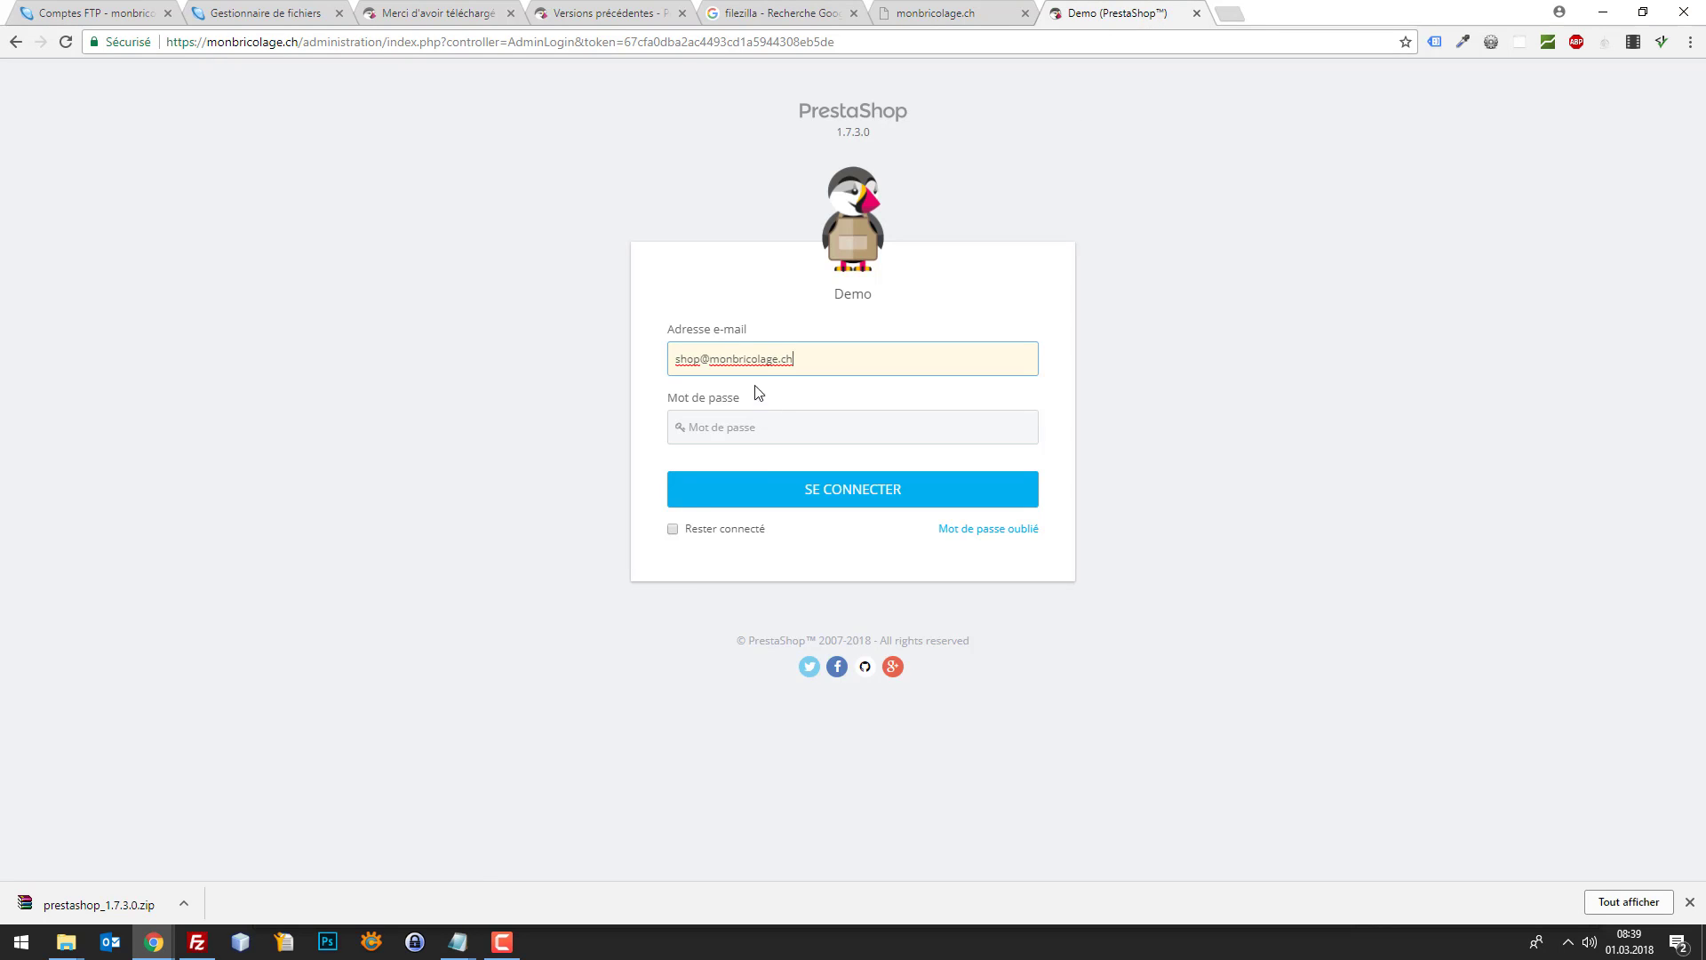
pyautogui.press('Tab')
# - Enter the admin password, tick Rester connecté, sign in, and postpone the welcome tour
pyautogui.moveTo(459, 940)
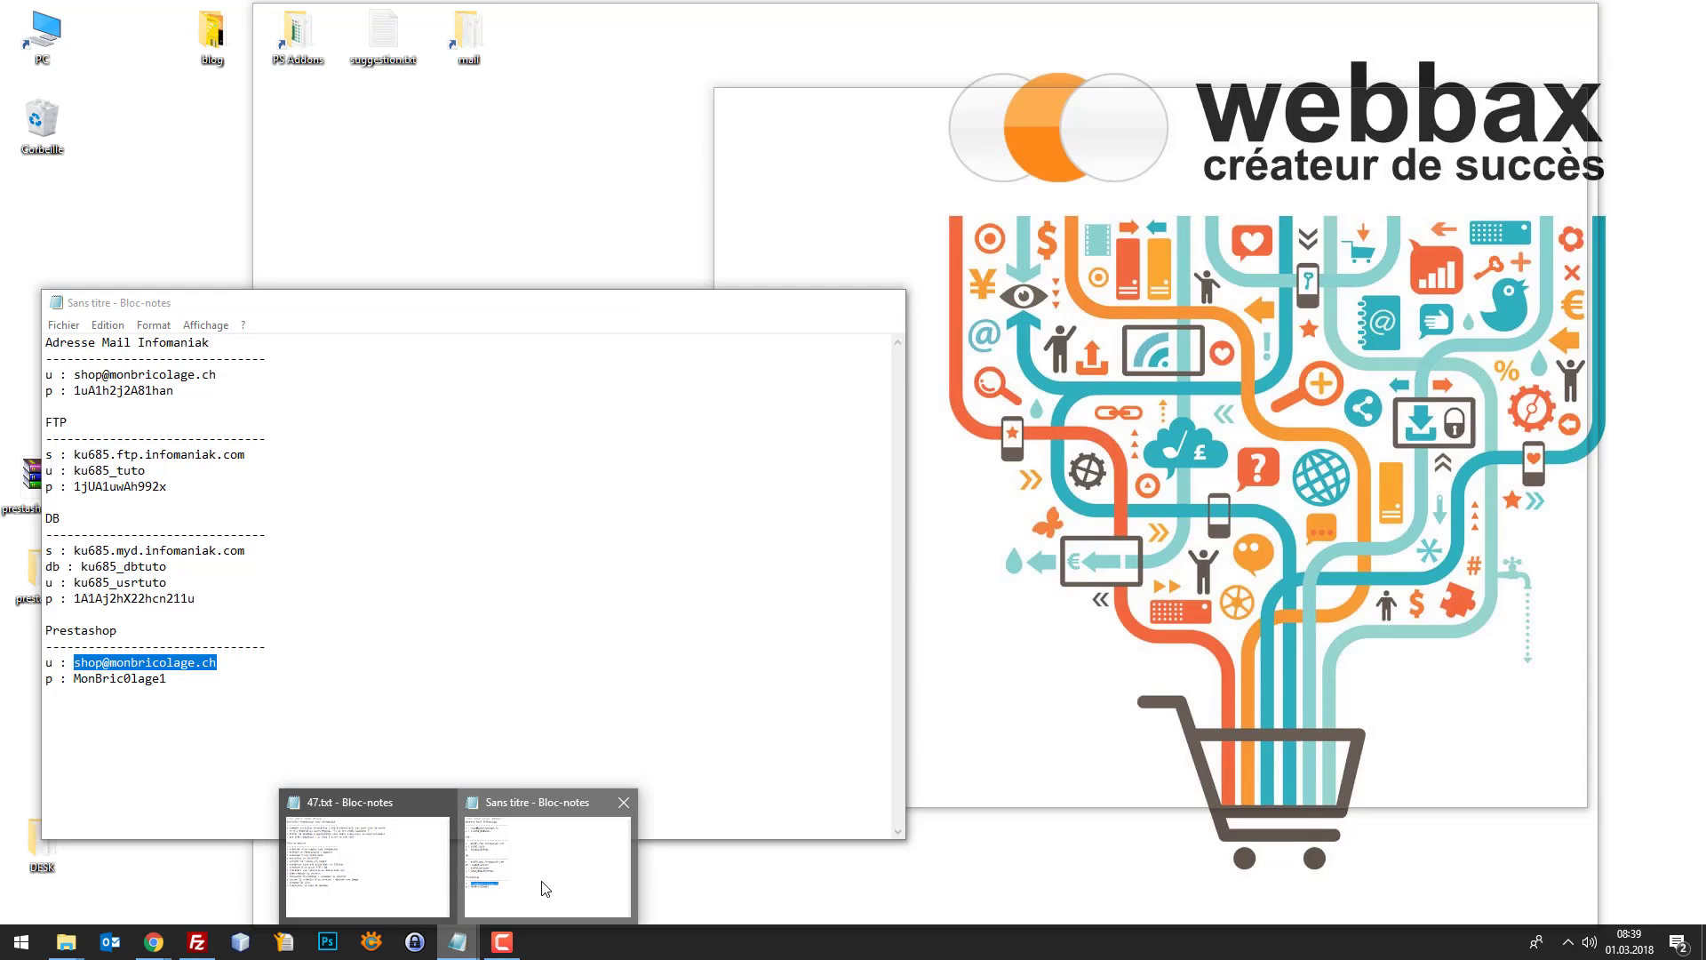
pyautogui.click(542, 883)
pyautogui.moveTo(190, 682); pyautogui.dragTo(72, 680)
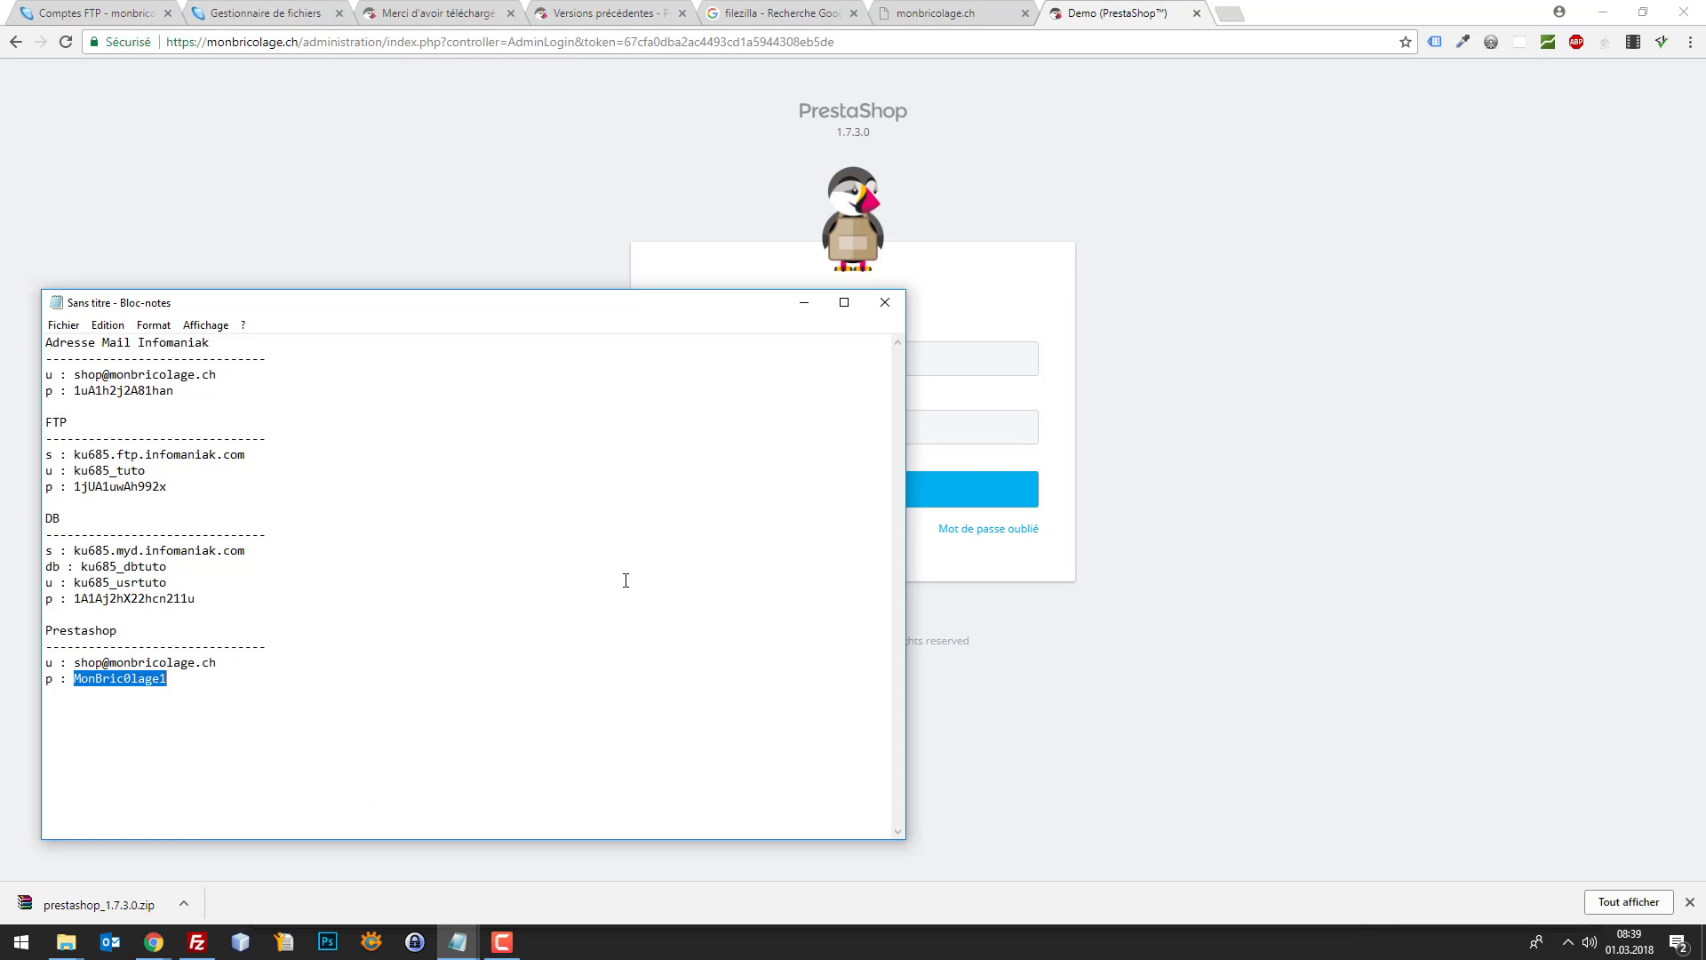
pyautogui.click(944, 417)
pyautogui.hotkey('ctrl', 'v')
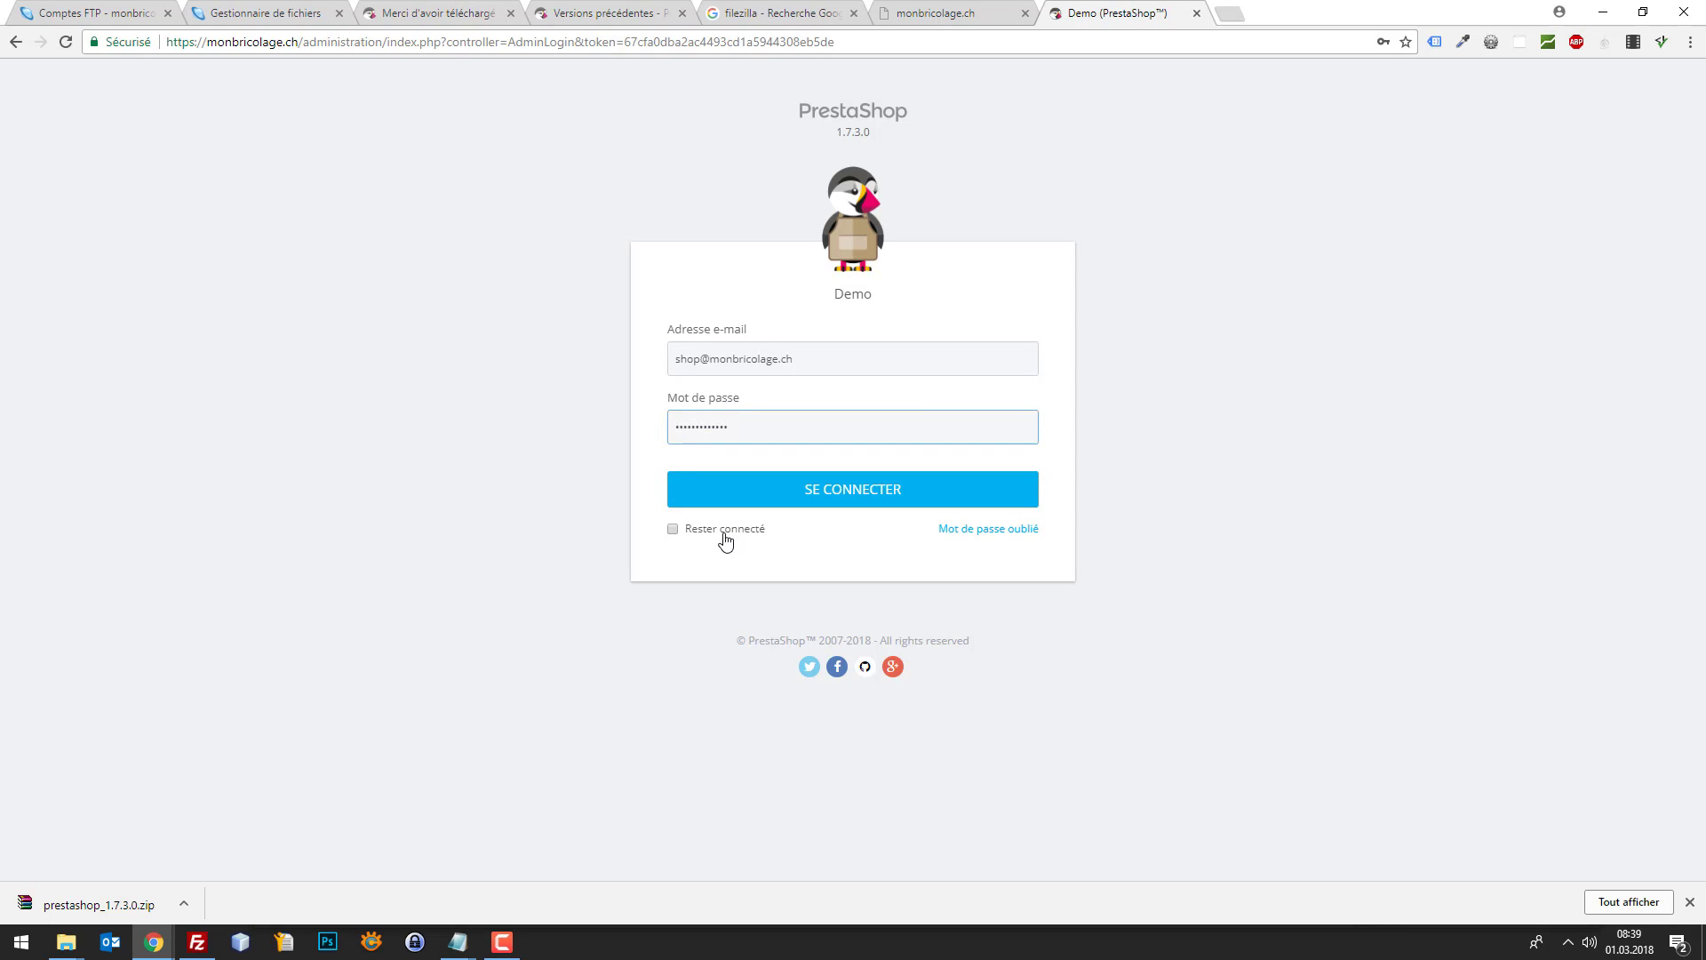
pyautogui.click(724, 531)
pyautogui.click(818, 490)
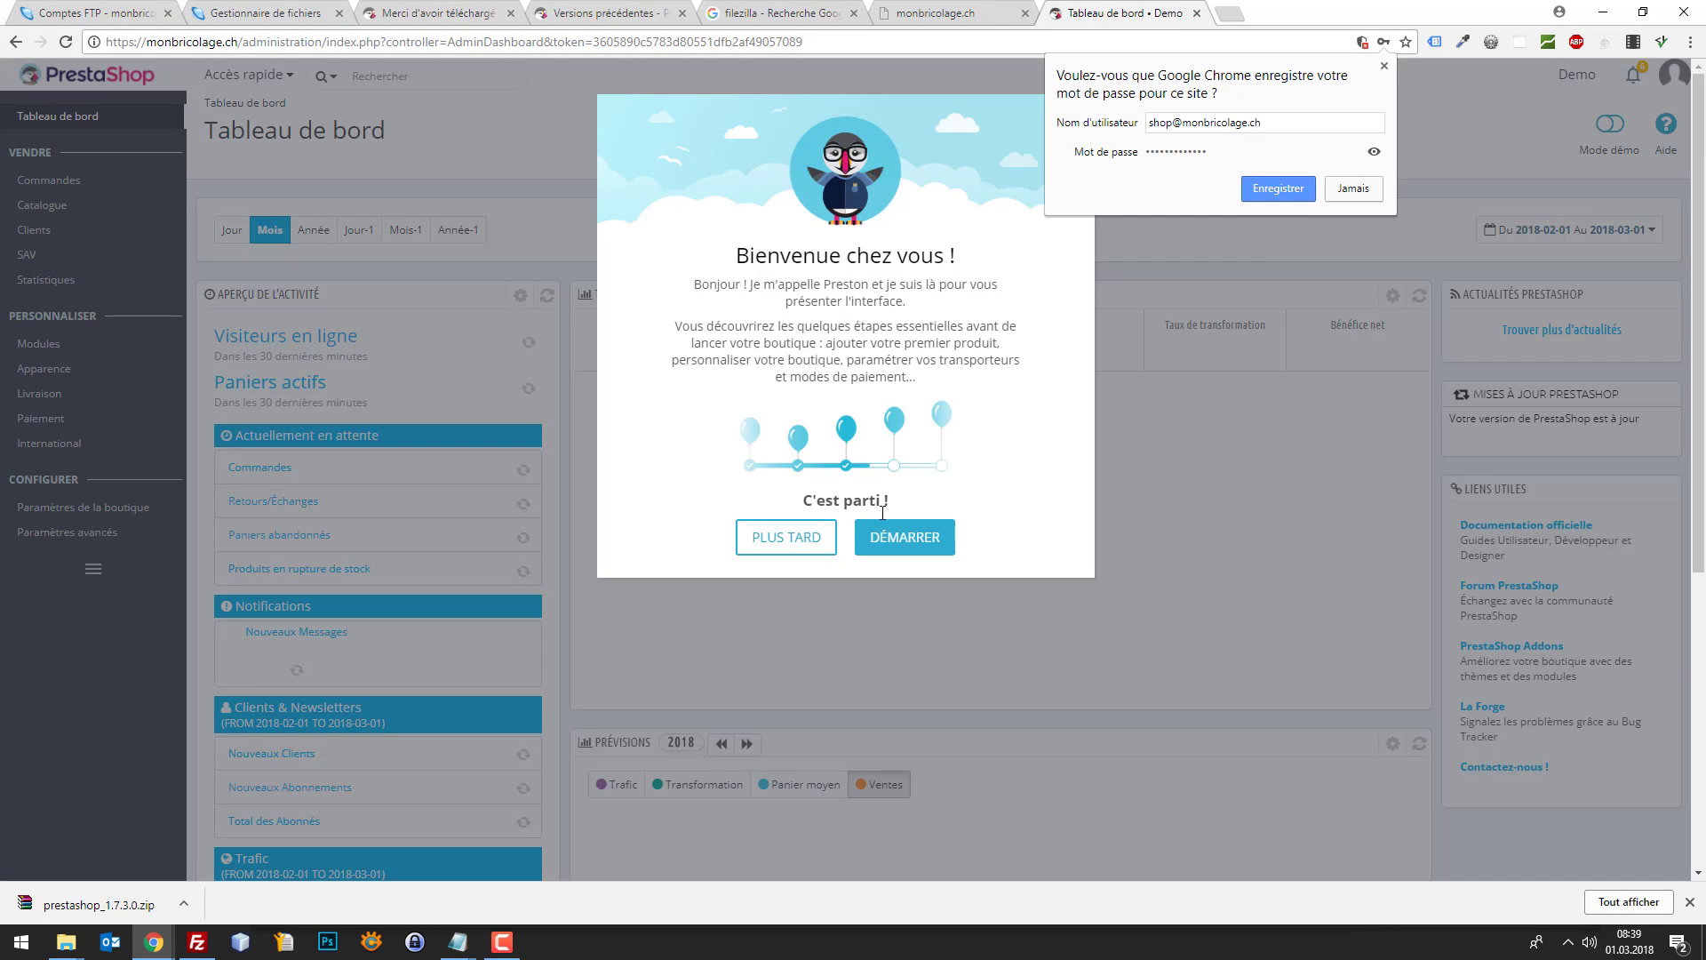
pyautogui.click(1382, 67)
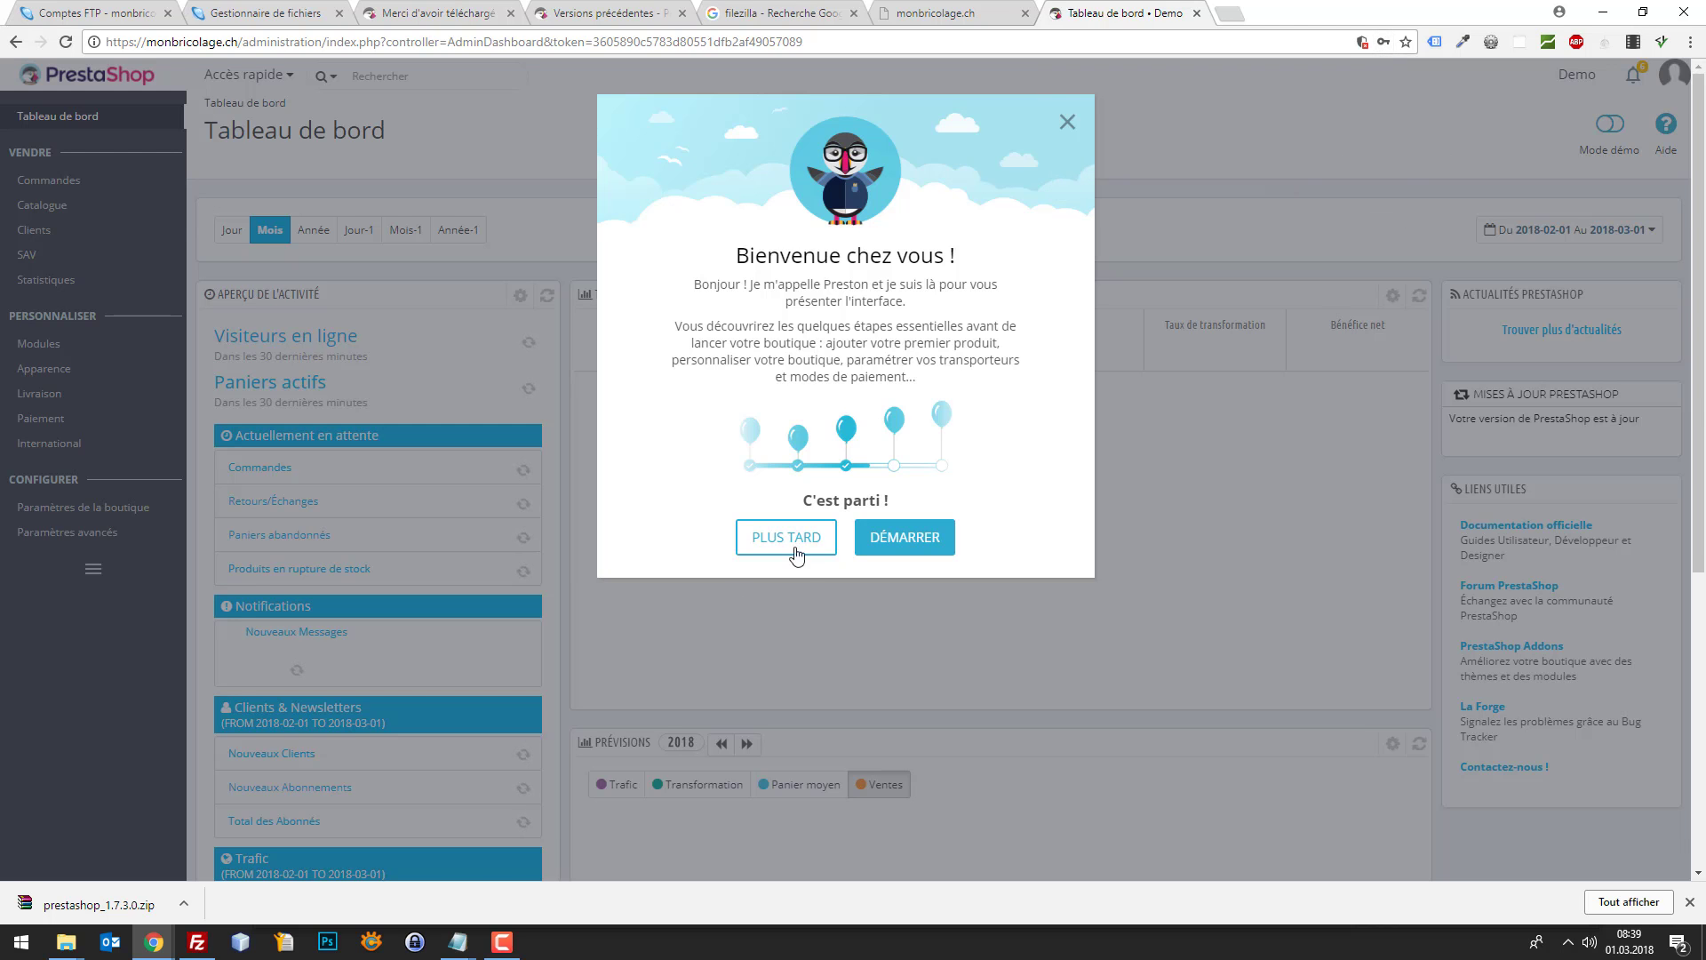
pyautogui.click(795, 542)
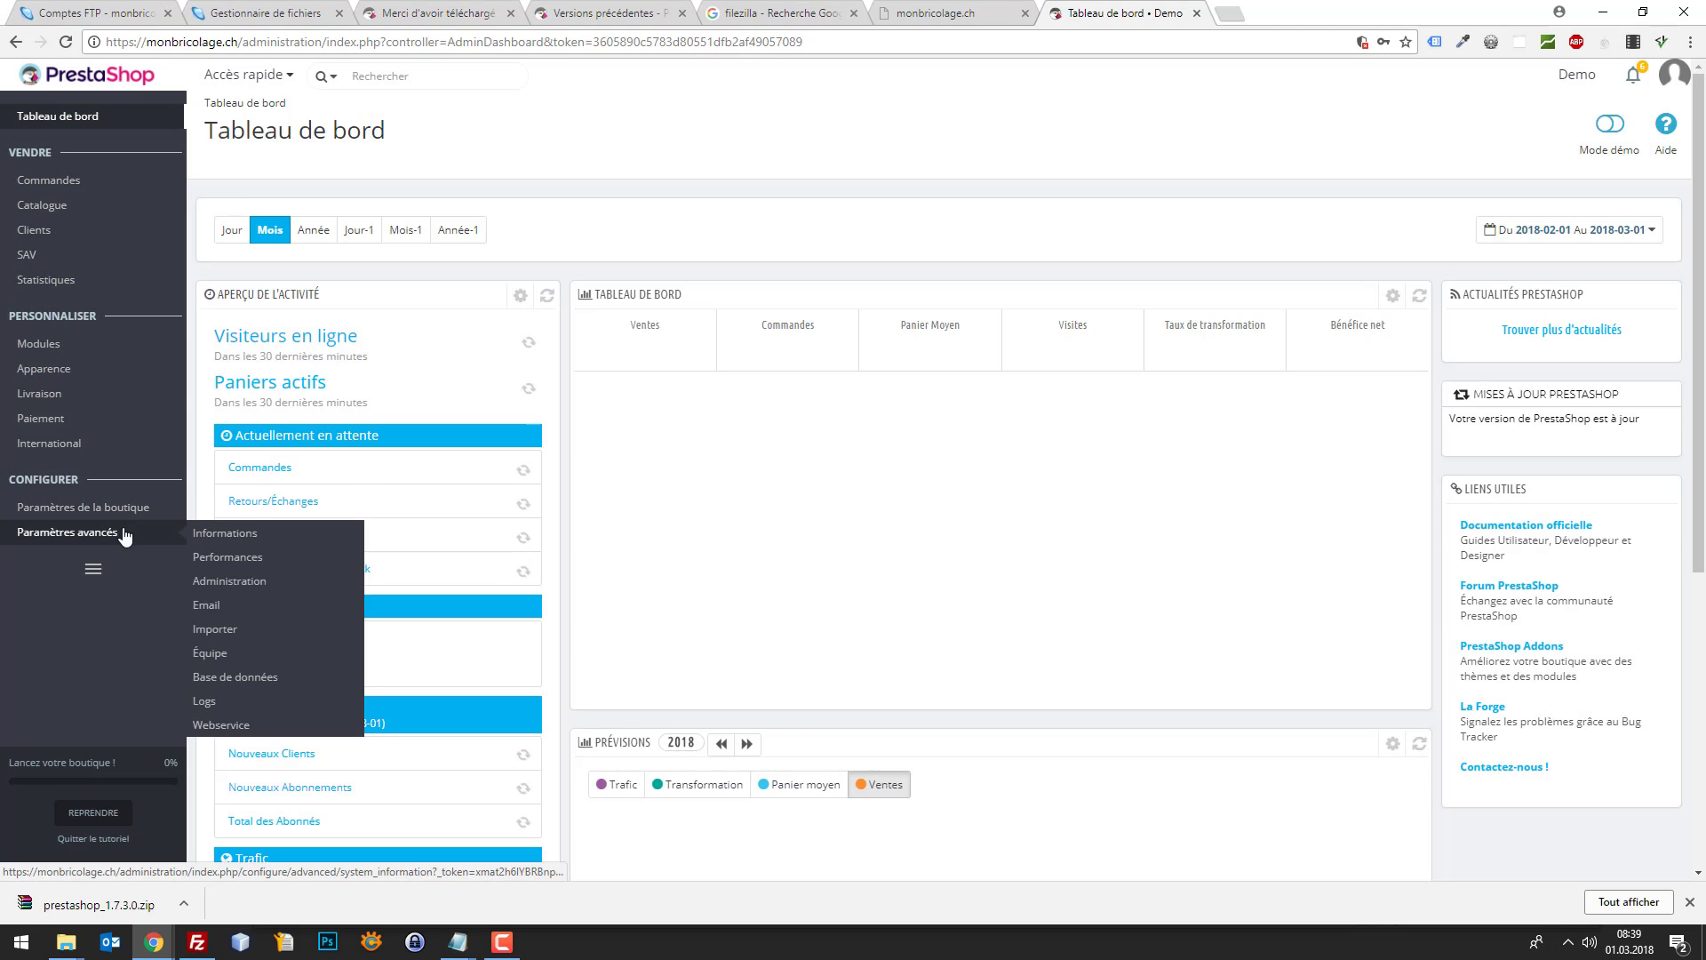
# - Set Activer le SSL to OUI in Paramètres généraux and save
pyautogui.moveTo(124, 508)
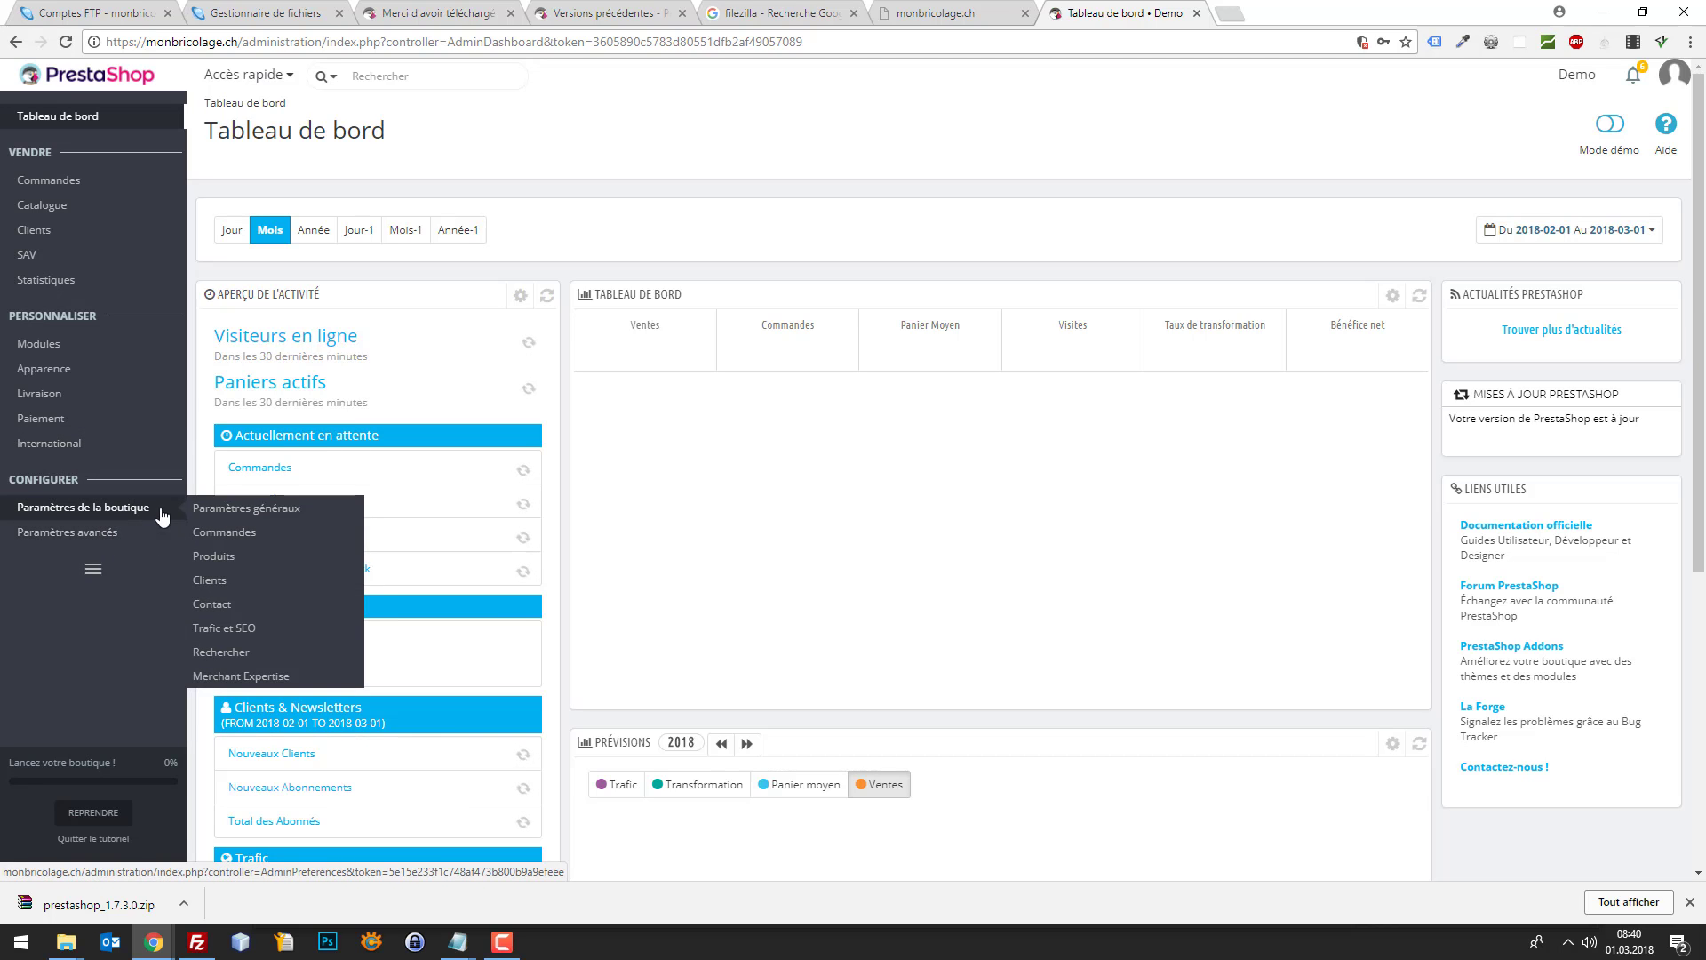
pyautogui.click(239, 509)
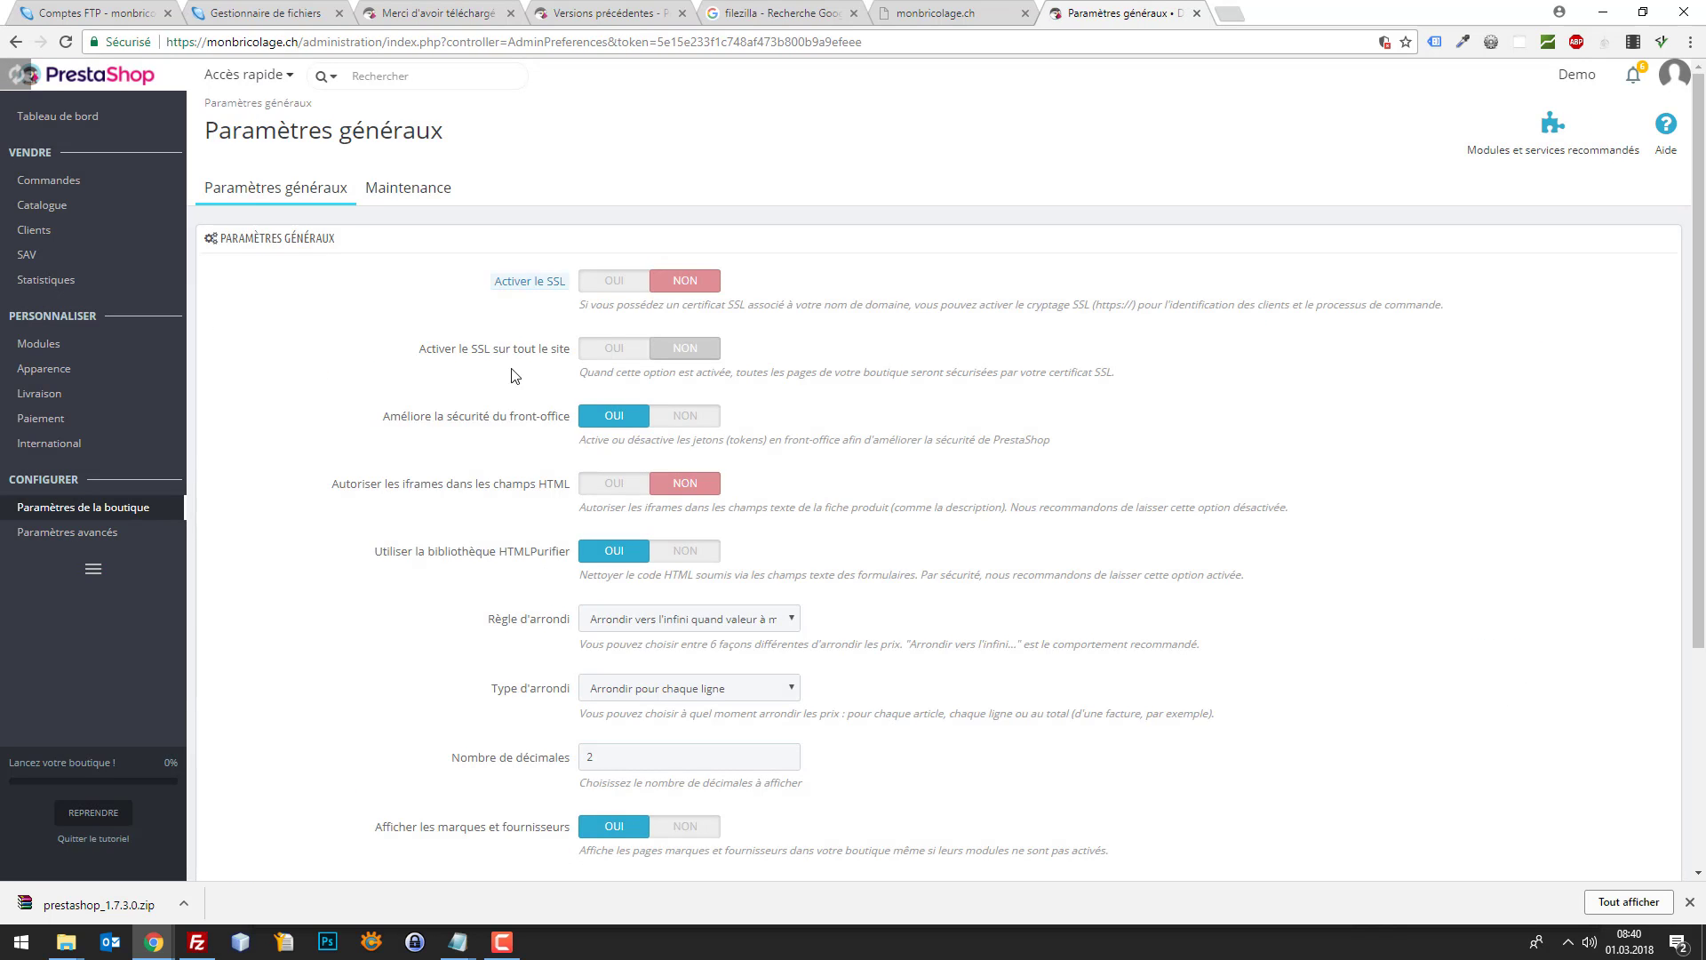
pyautogui.click(613, 281)
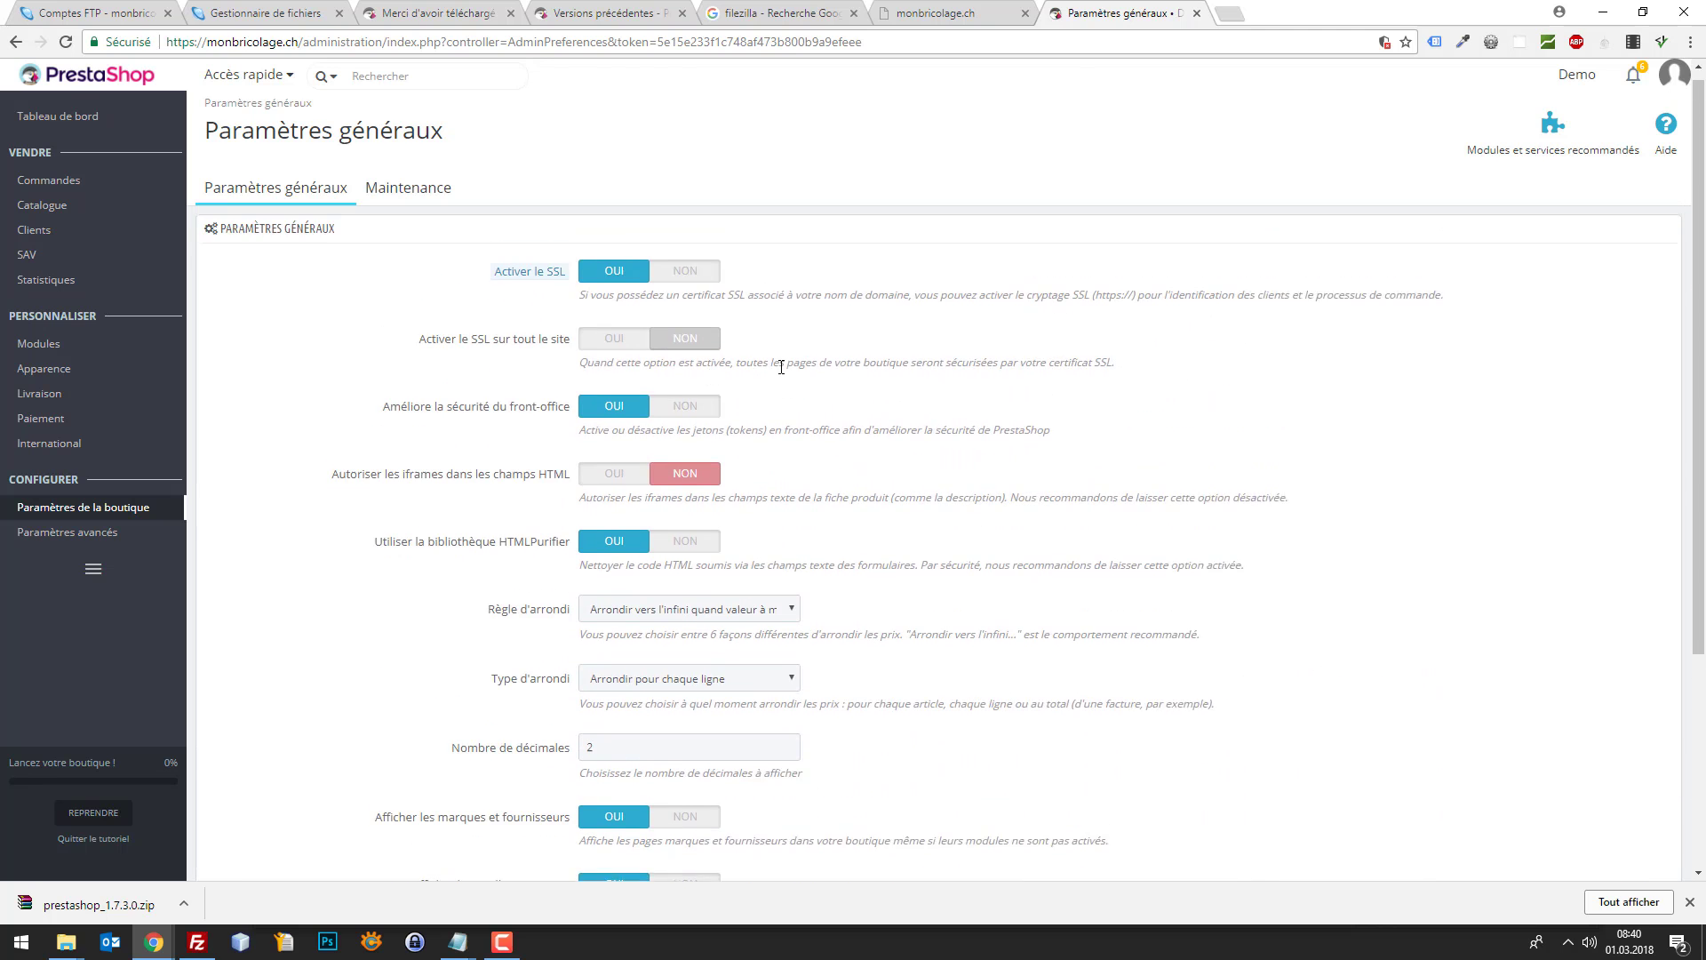
pyautogui.scroll(-5, 1669, 755)
pyautogui.click(1631, 787)
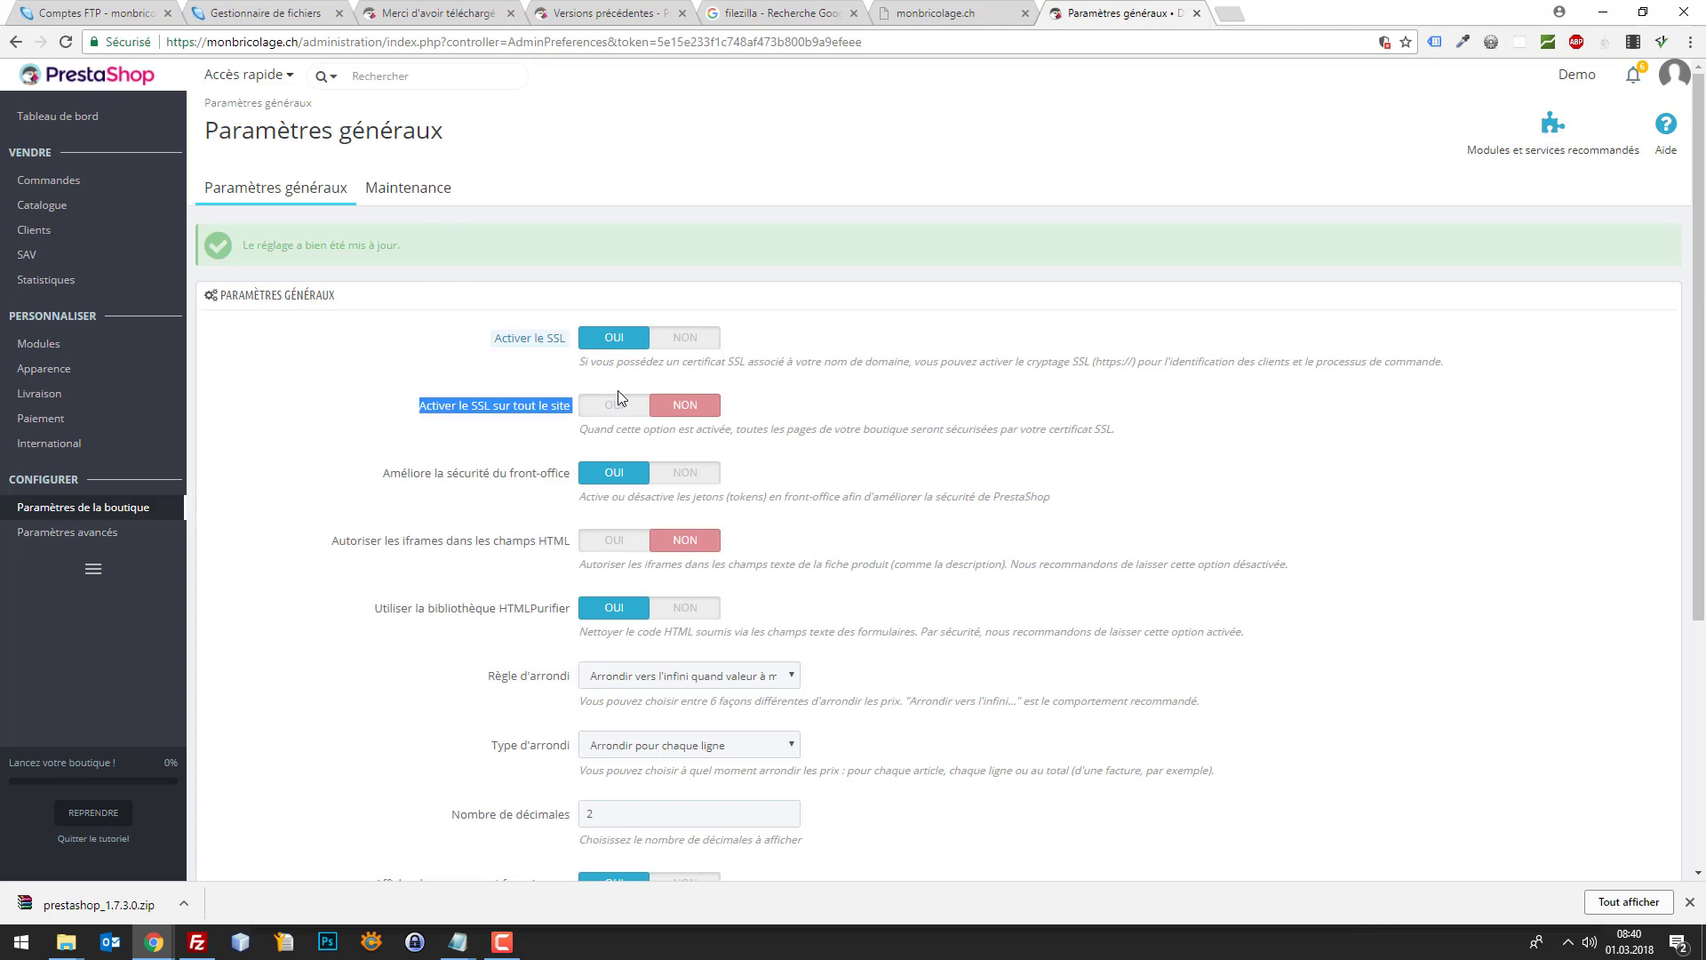
# - Set Activer le SSL sur tout le site to OUI, save, and reload the storefront
pyautogui.click(618, 406)
pyautogui.scroll(-5, 1306, 579)
pyautogui.click(1632, 784)
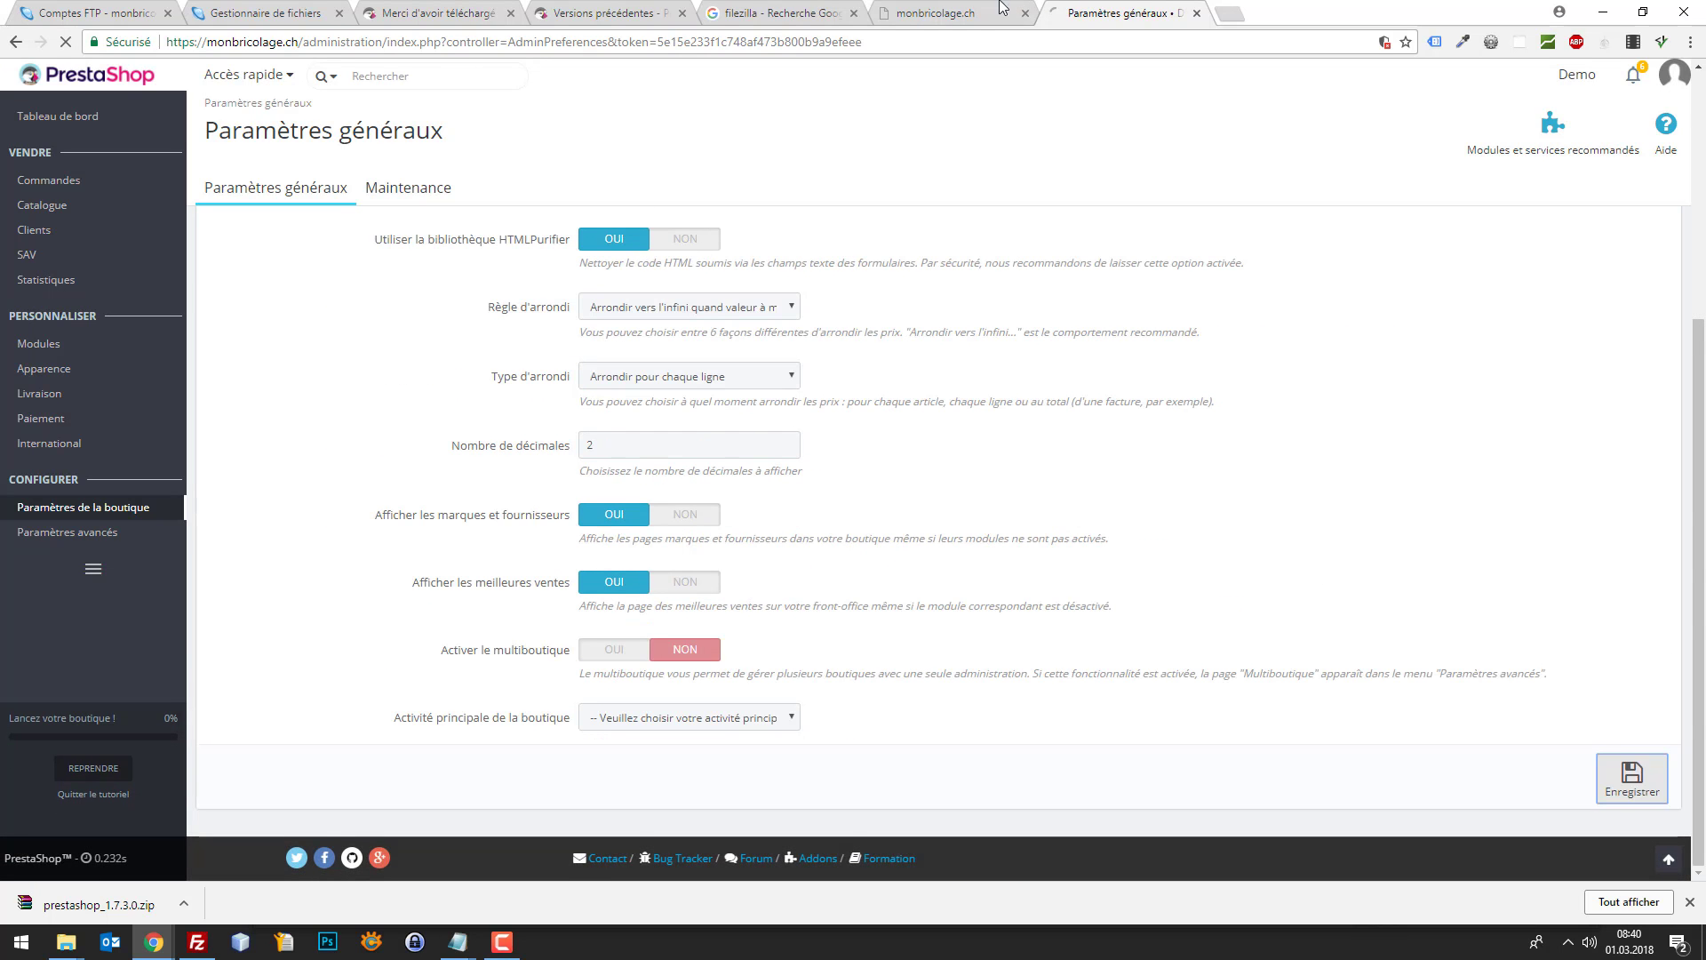
pyautogui.click(981, 9)
pyautogui.press('Return')
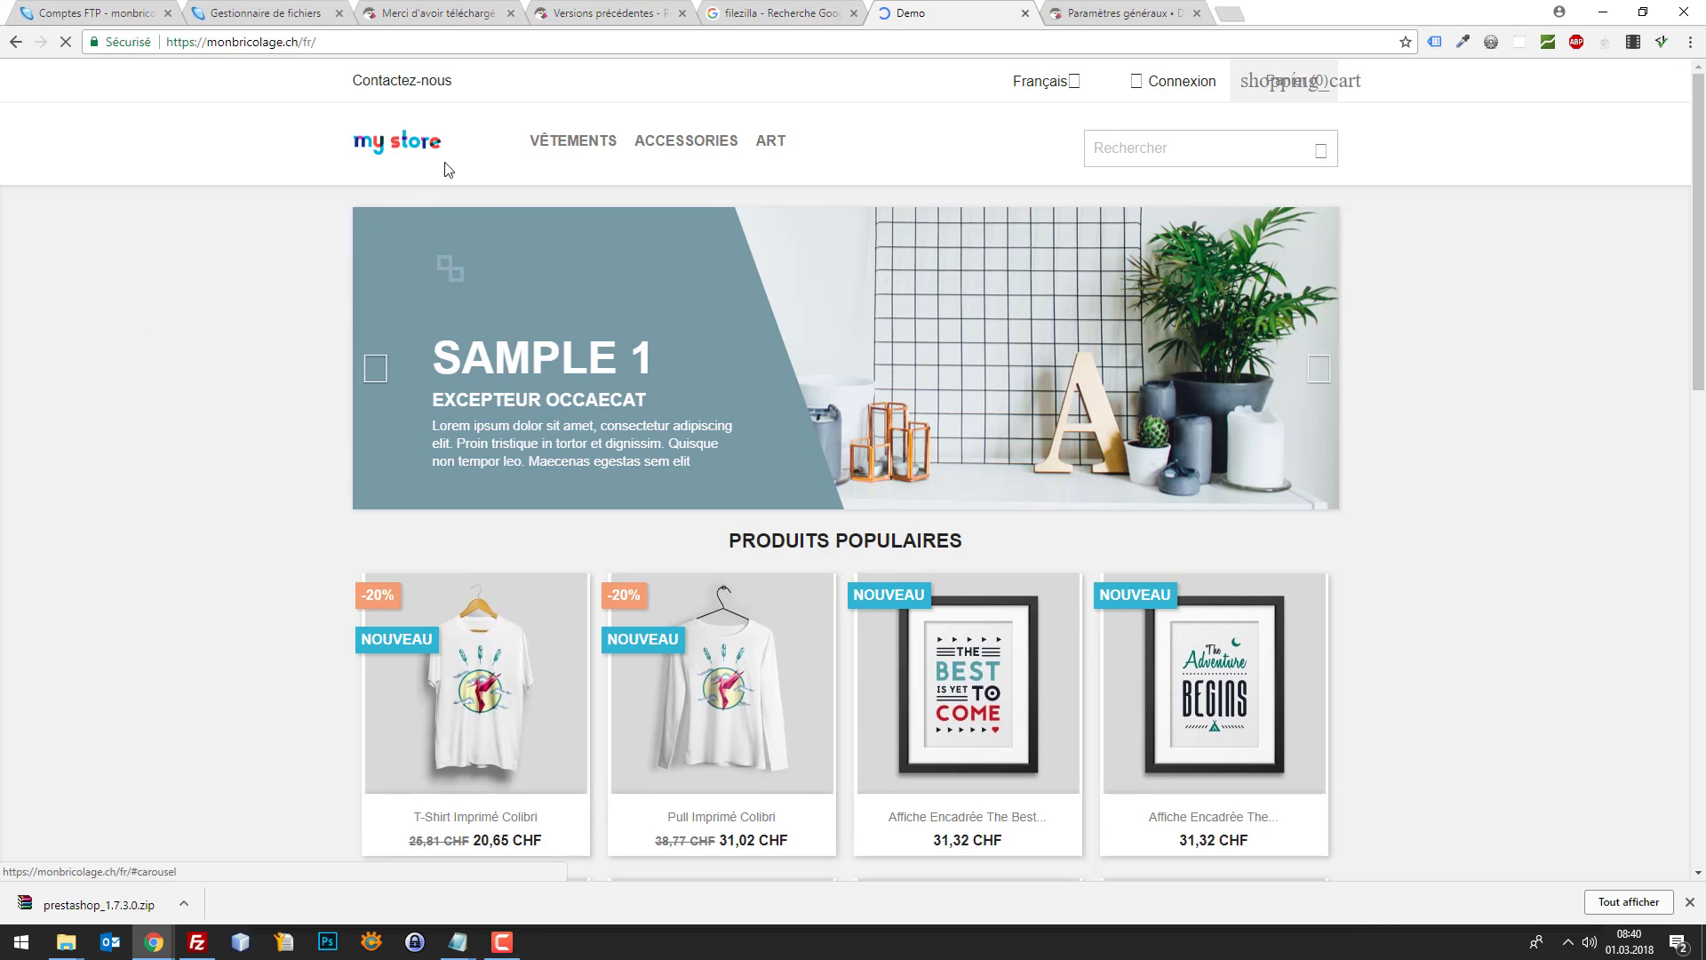
# - Scroll through the storefront homepage now served over https
pyautogui.scroll(-8, 442, 244)
pyautogui.scroll(8, 542, 234)
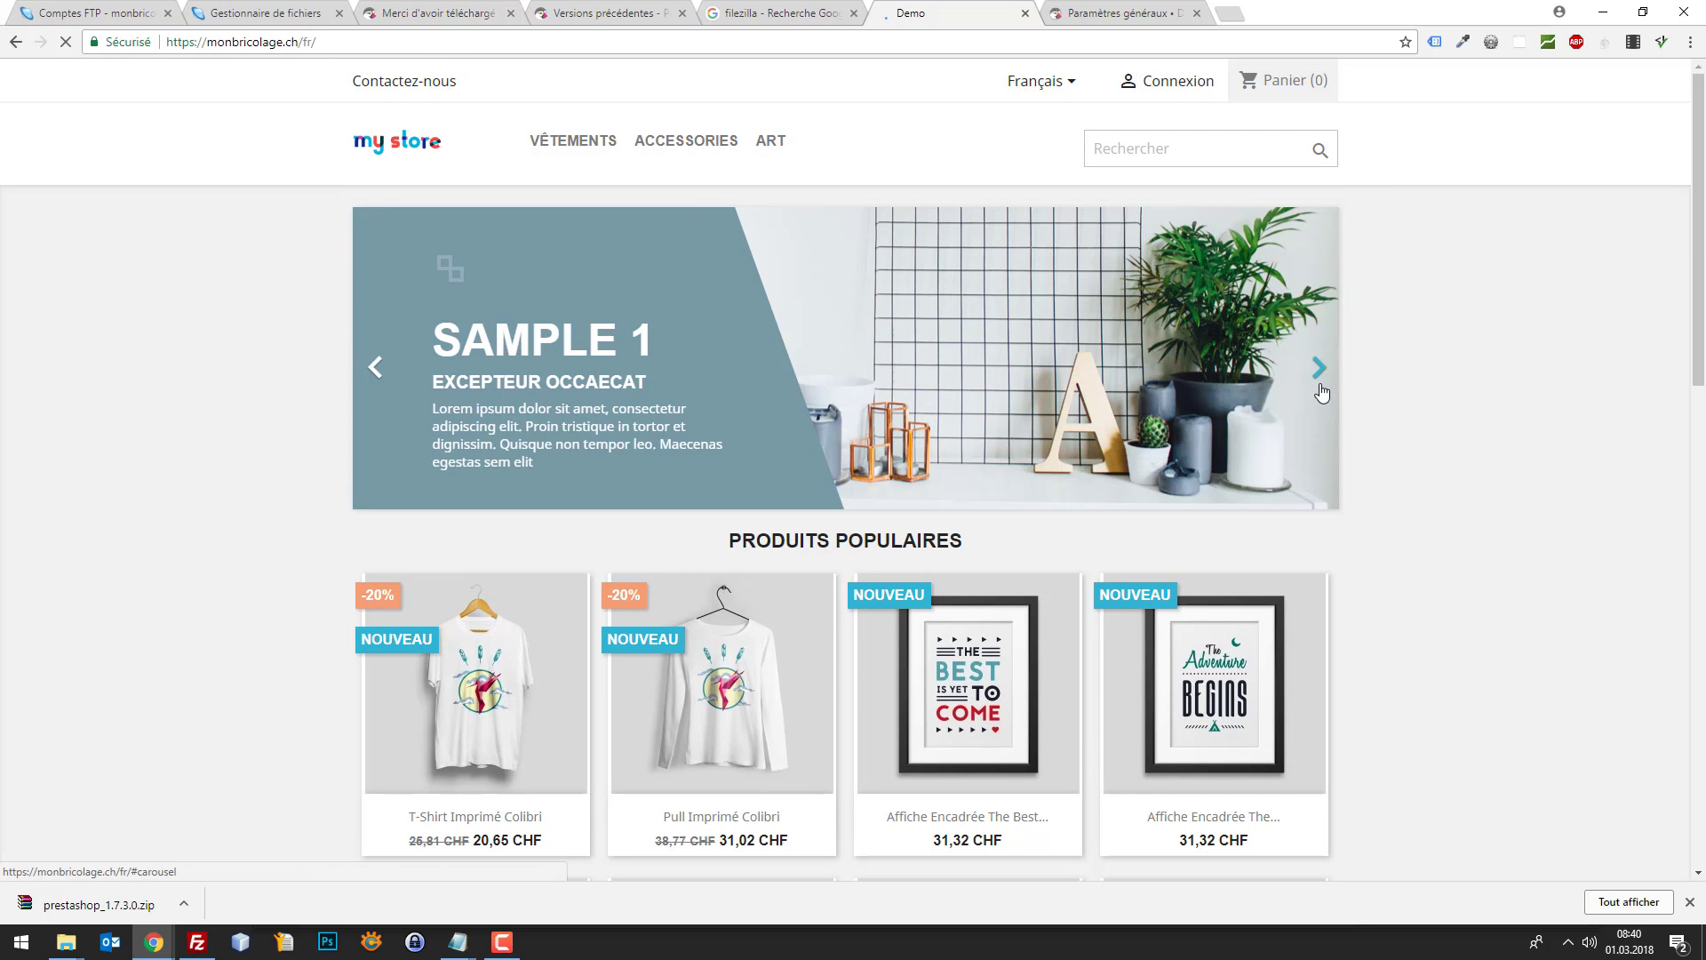
pyautogui.scroll(-9, 773, 355)
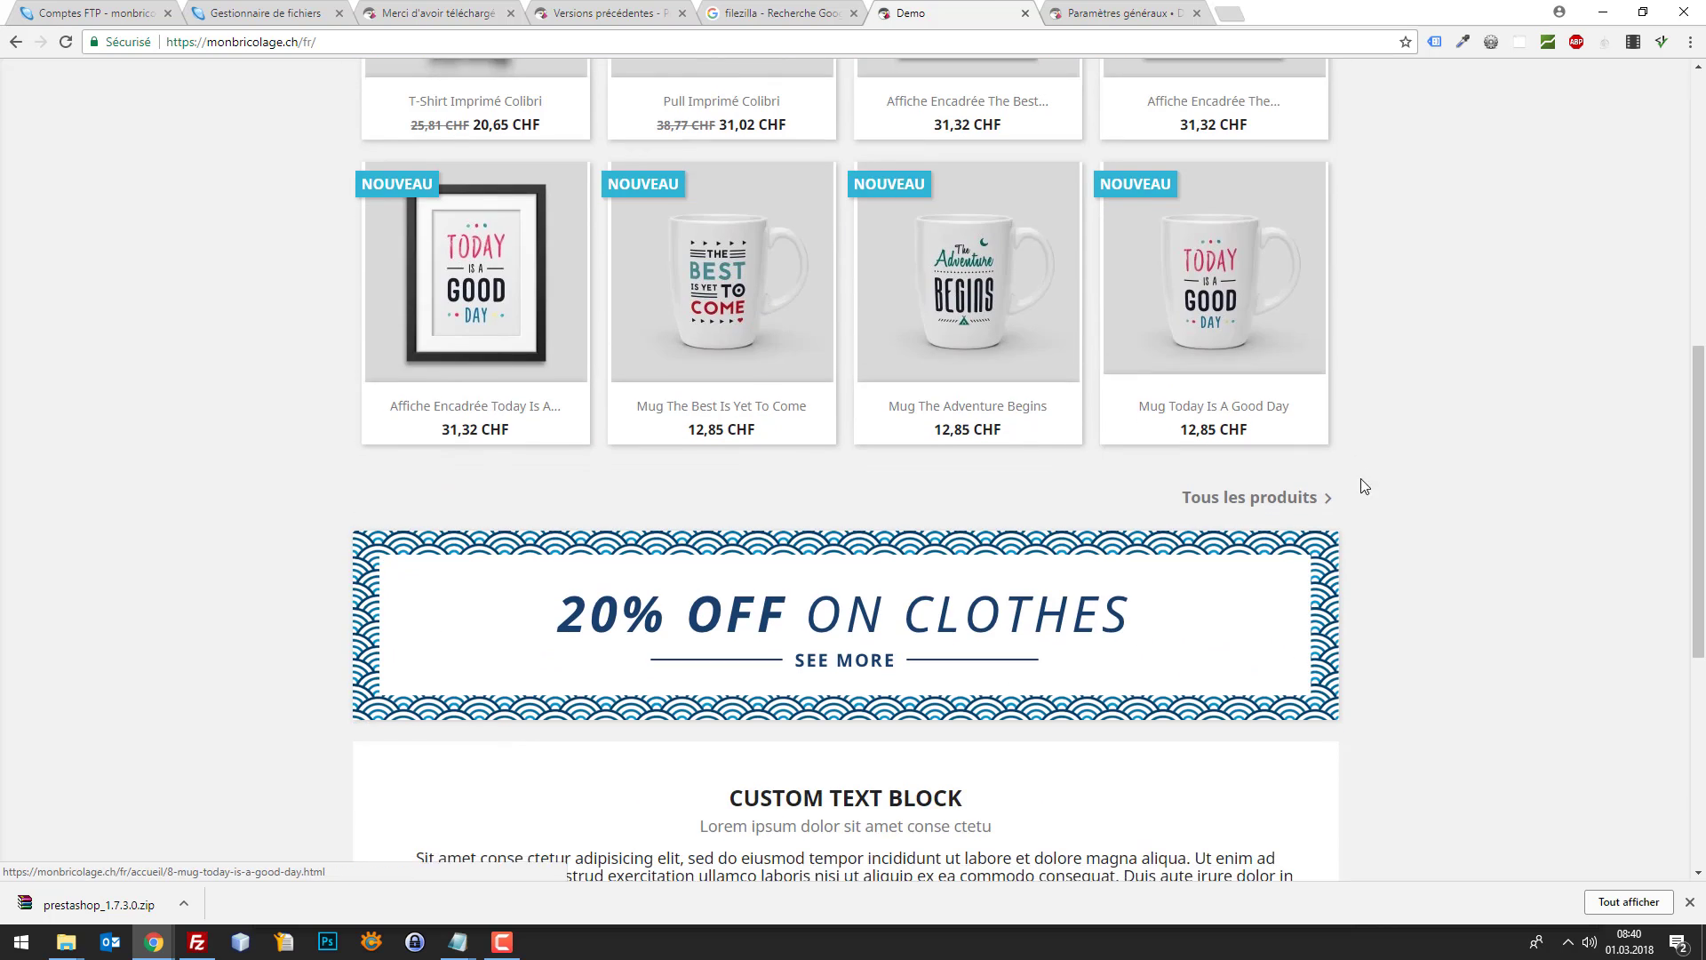
pyautogui.scroll(-6, 1257, 463)
pyautogui.scroll(15, 1258, 463)
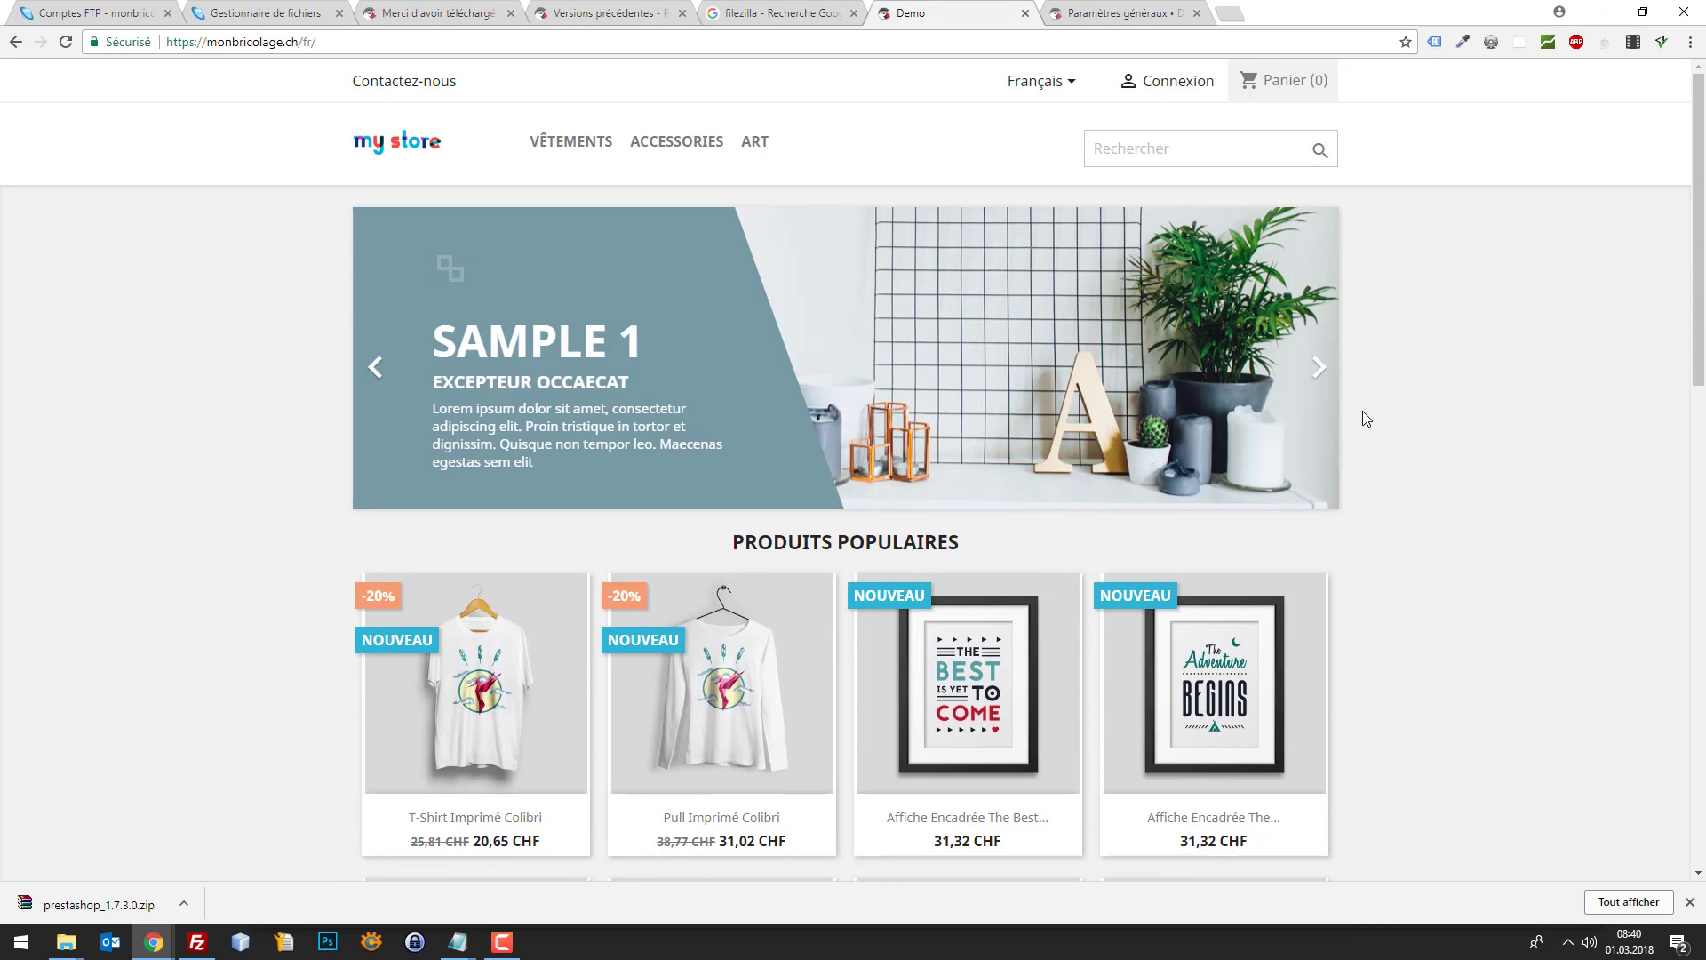
# - Cycle through the homepage carousel slides and go back to the Paramètres généraux admin page
pyautogui.click(1322, 366)
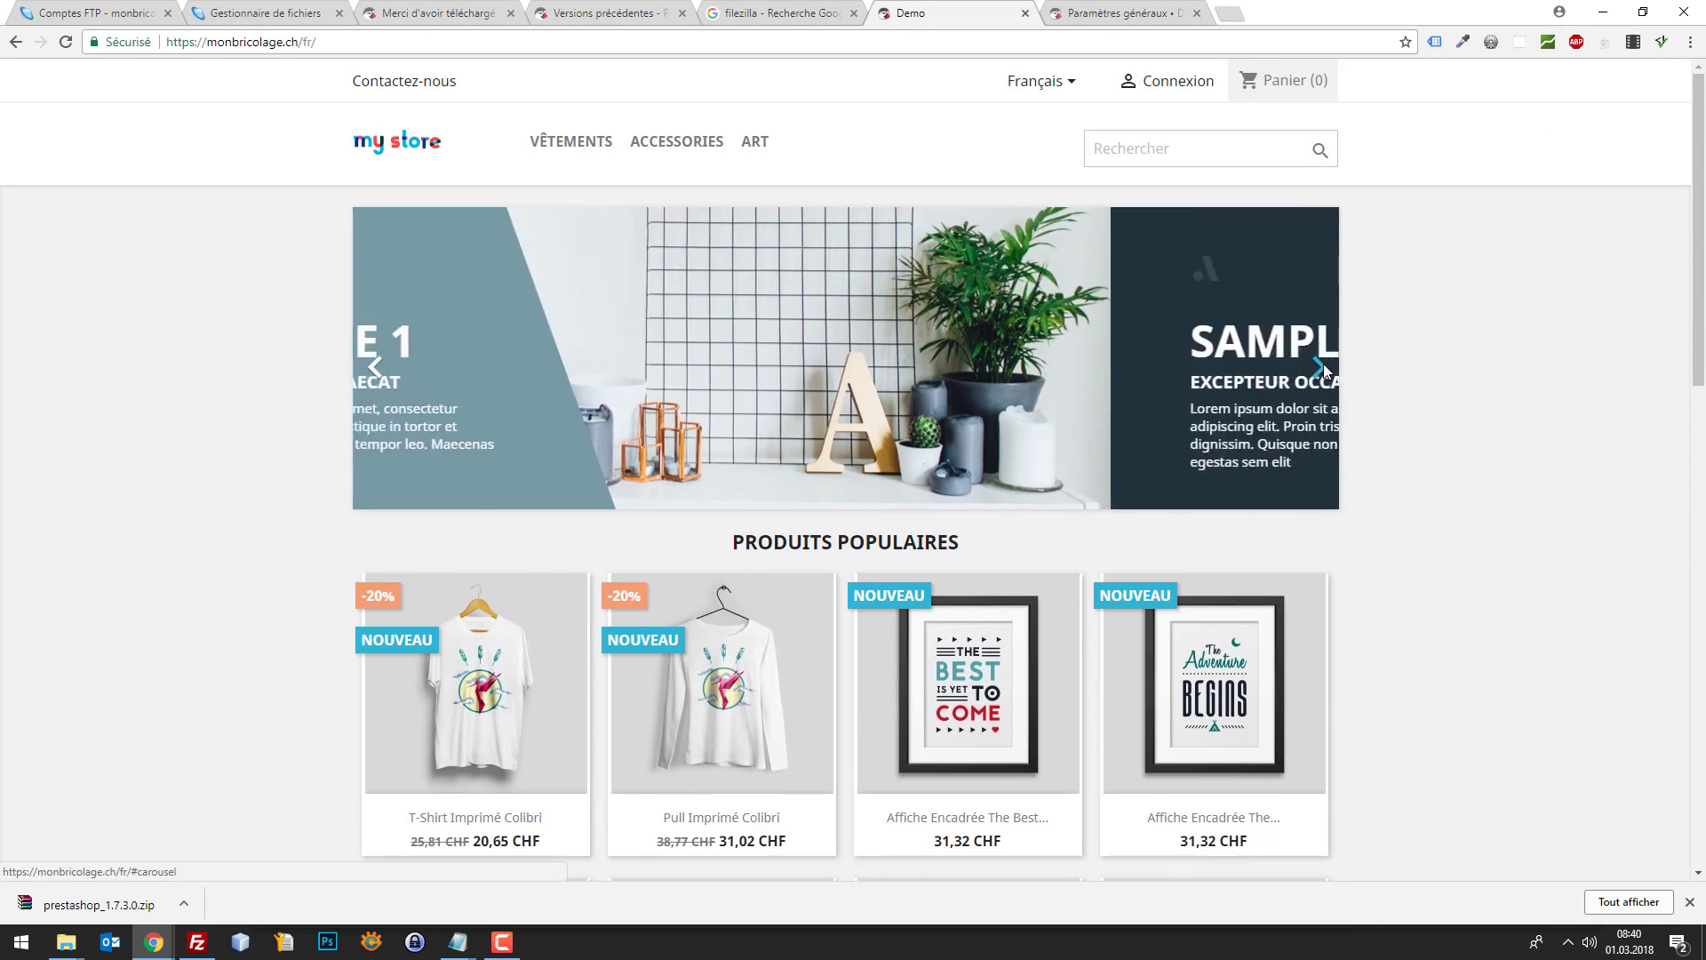
pyautogui.click(1324, 370)
pyautogui.click(1324, 370)
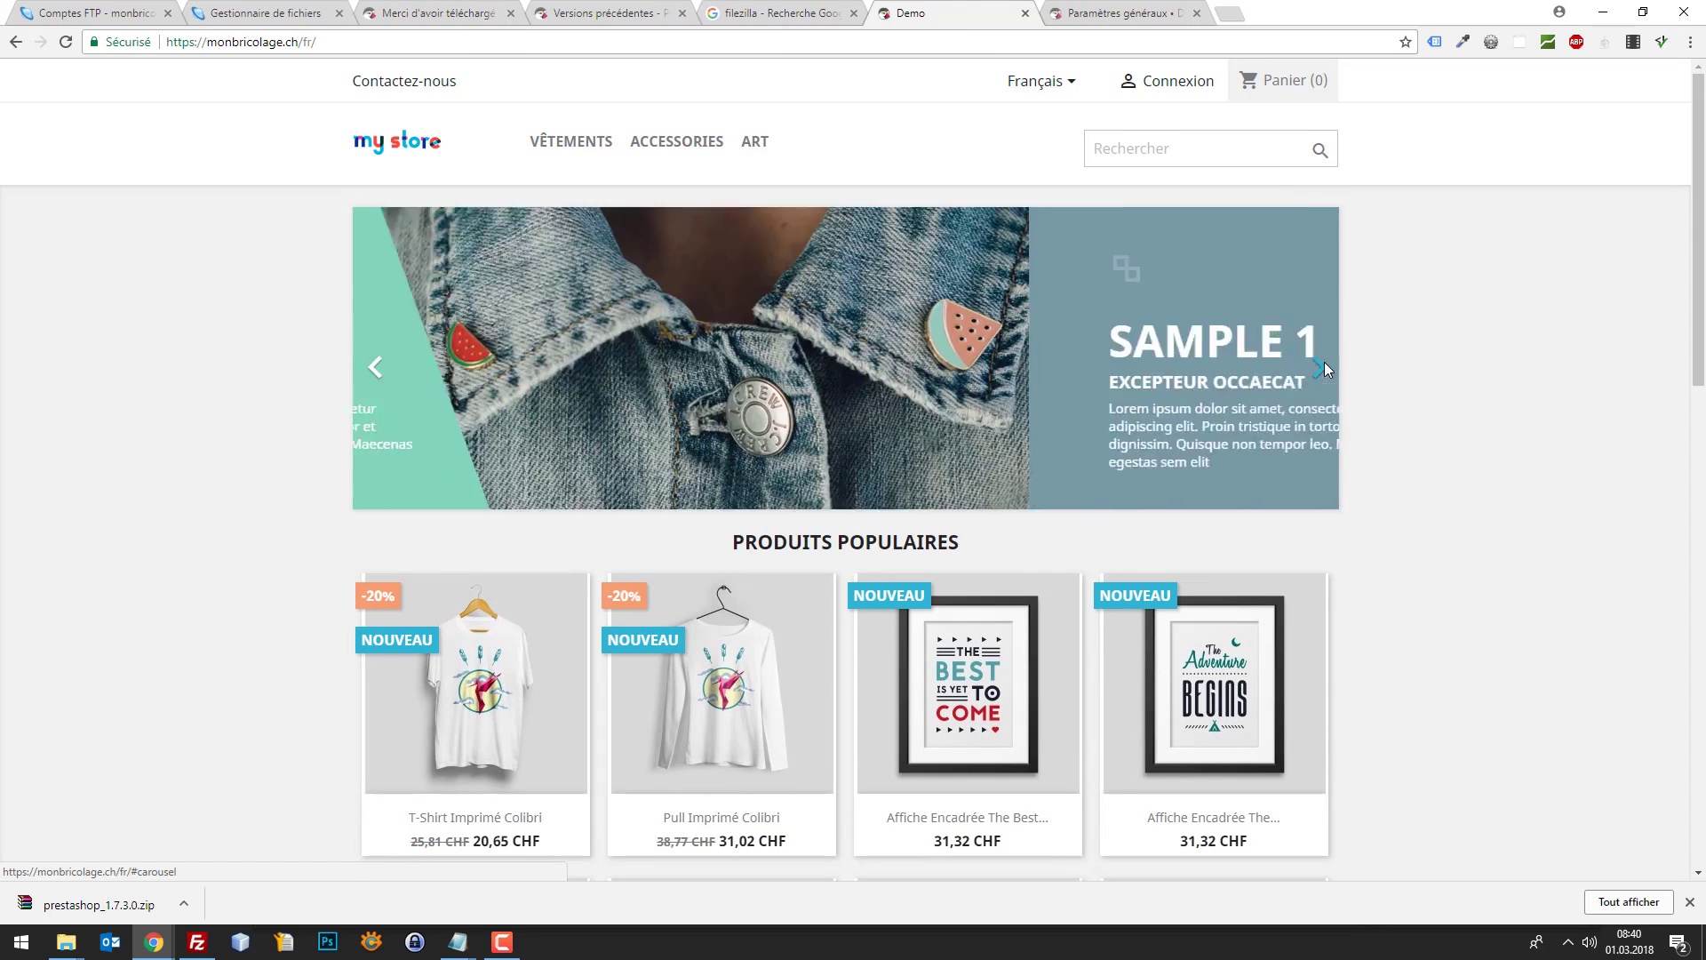
pyautogui.scroll(-1, 1141, 461)
pyautogui.scroll(-7, 1141, 460)
pyautogui.scroll(8, 840, 264)
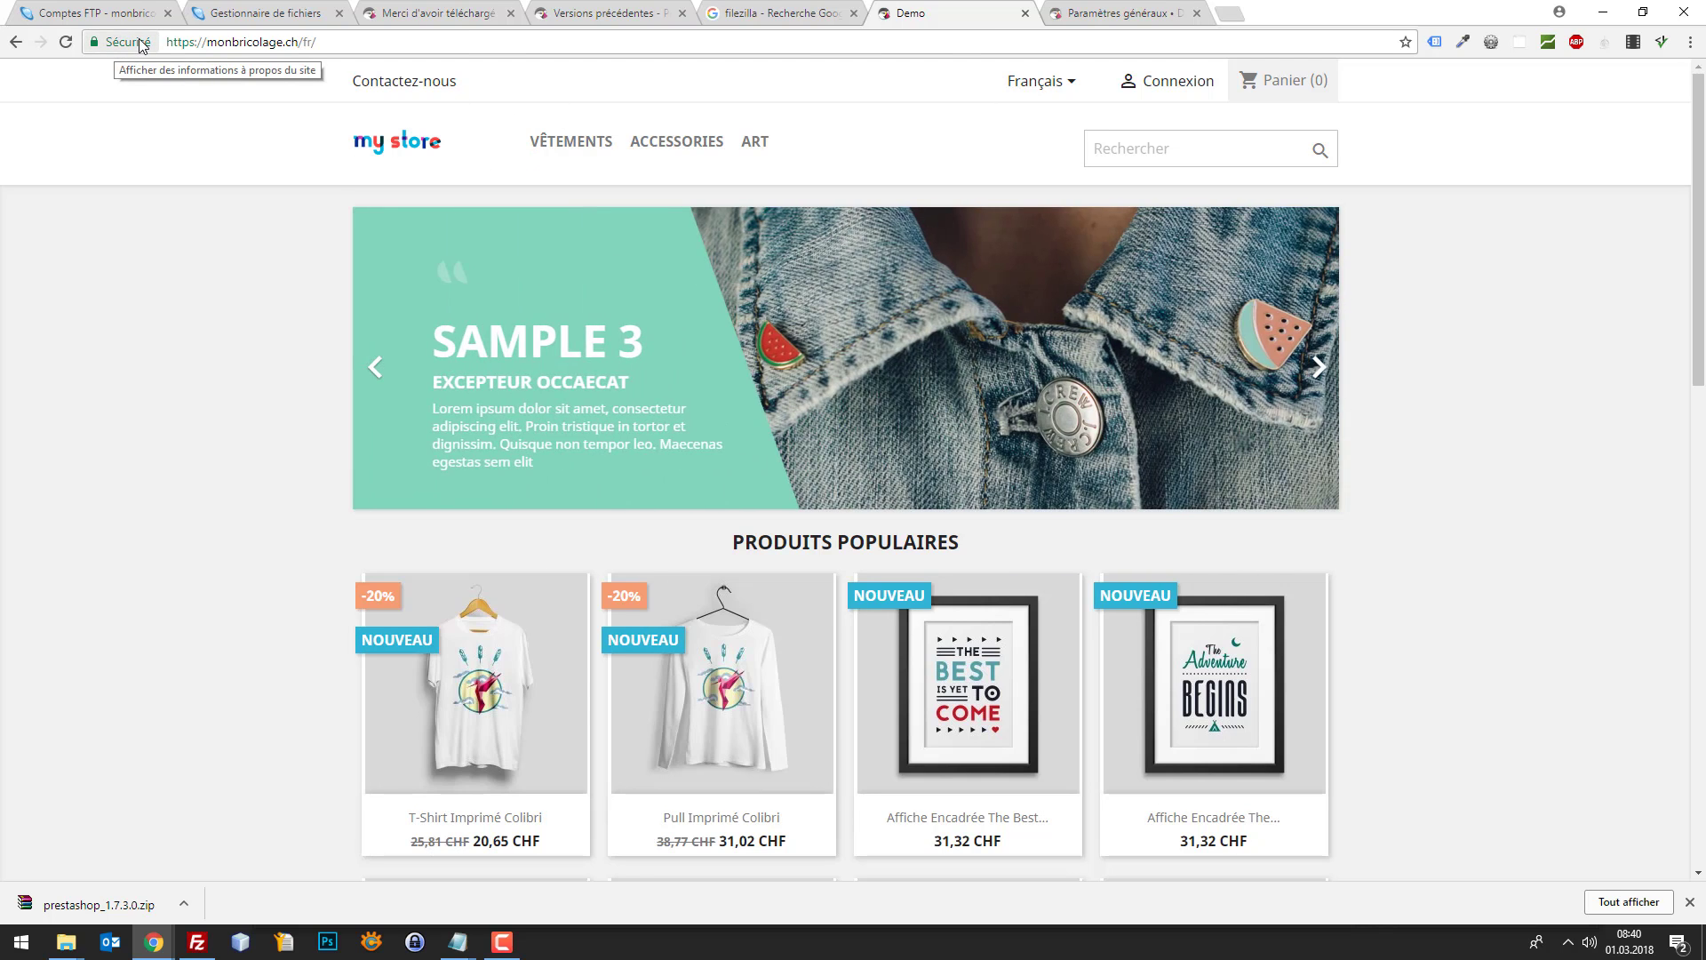
pyautogui.click(1100, 14)
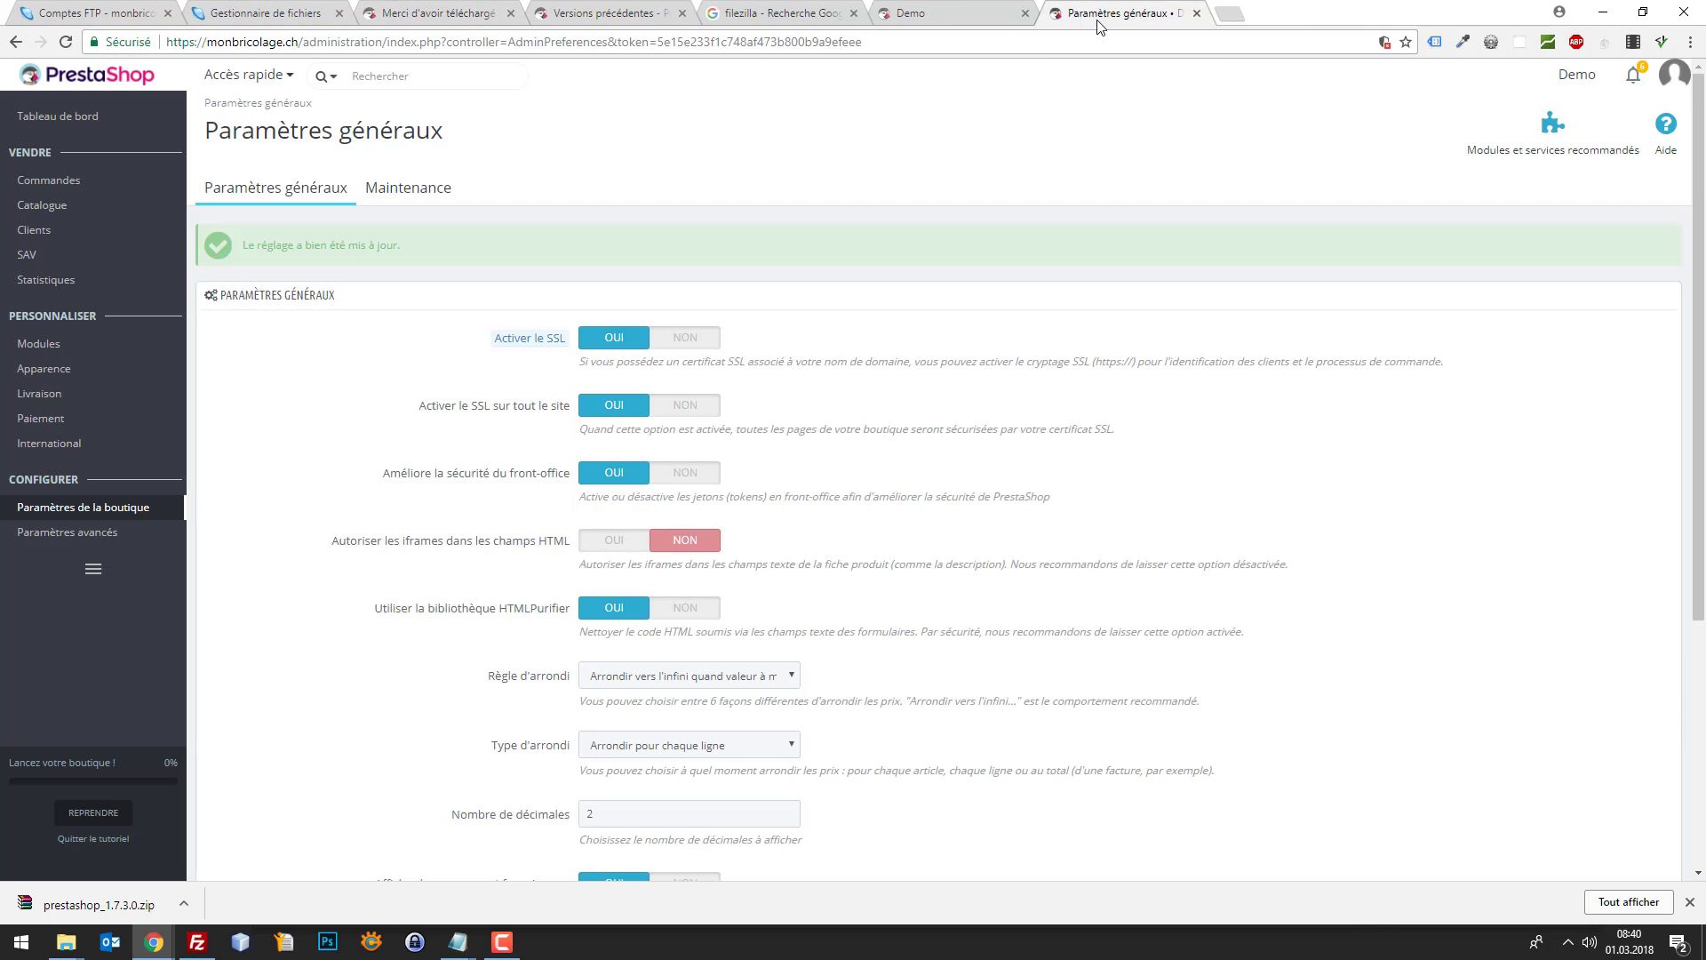
pyautogui.click(967, 8)
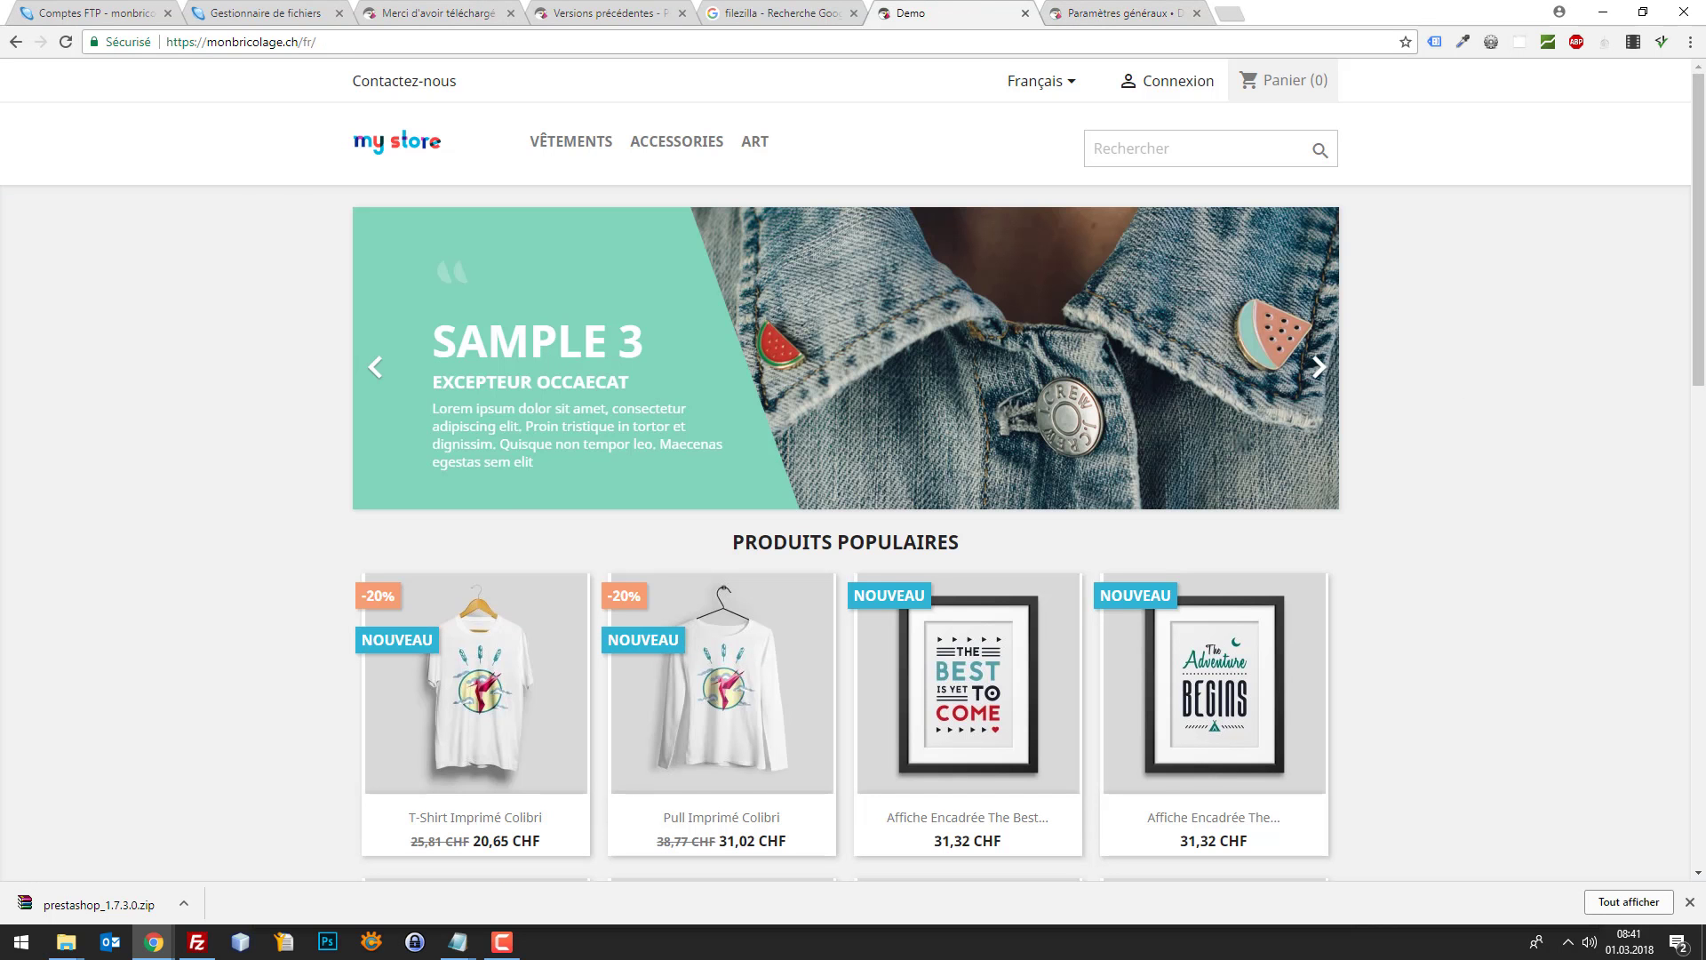
pyautogui.click(1065, 9)
# - Add a new product named Test from Catalogue > Produits and save it
pyautogui.moveTo(169, 208)
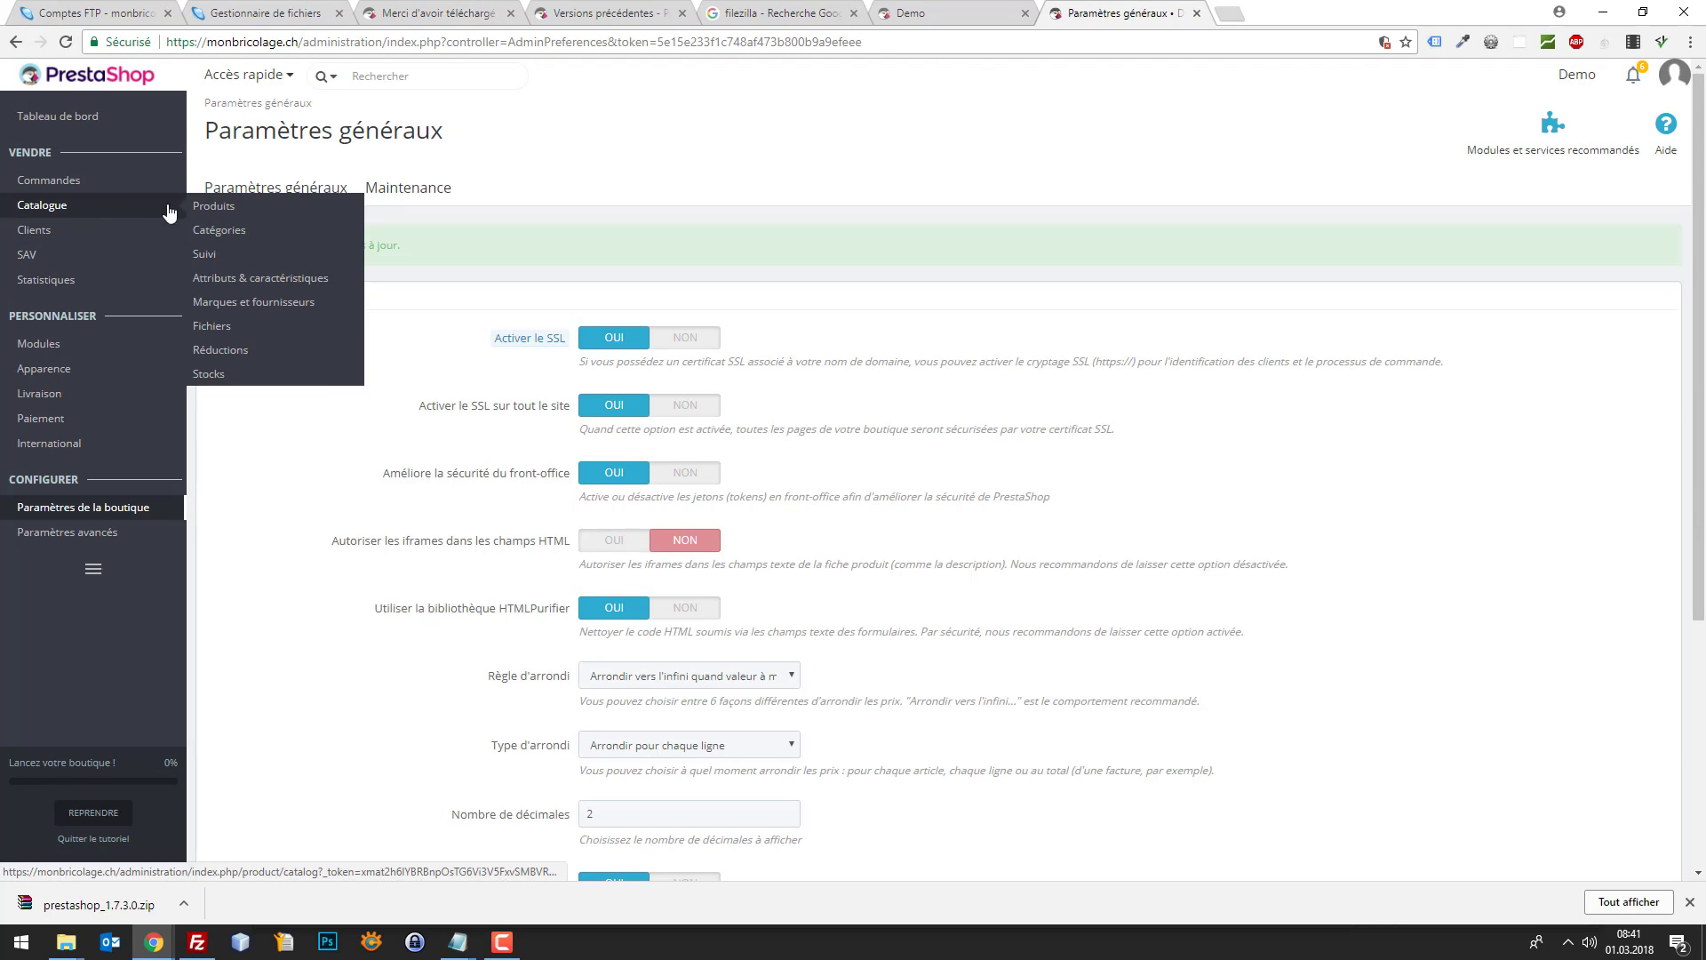
pyautogui.click(220, 206)
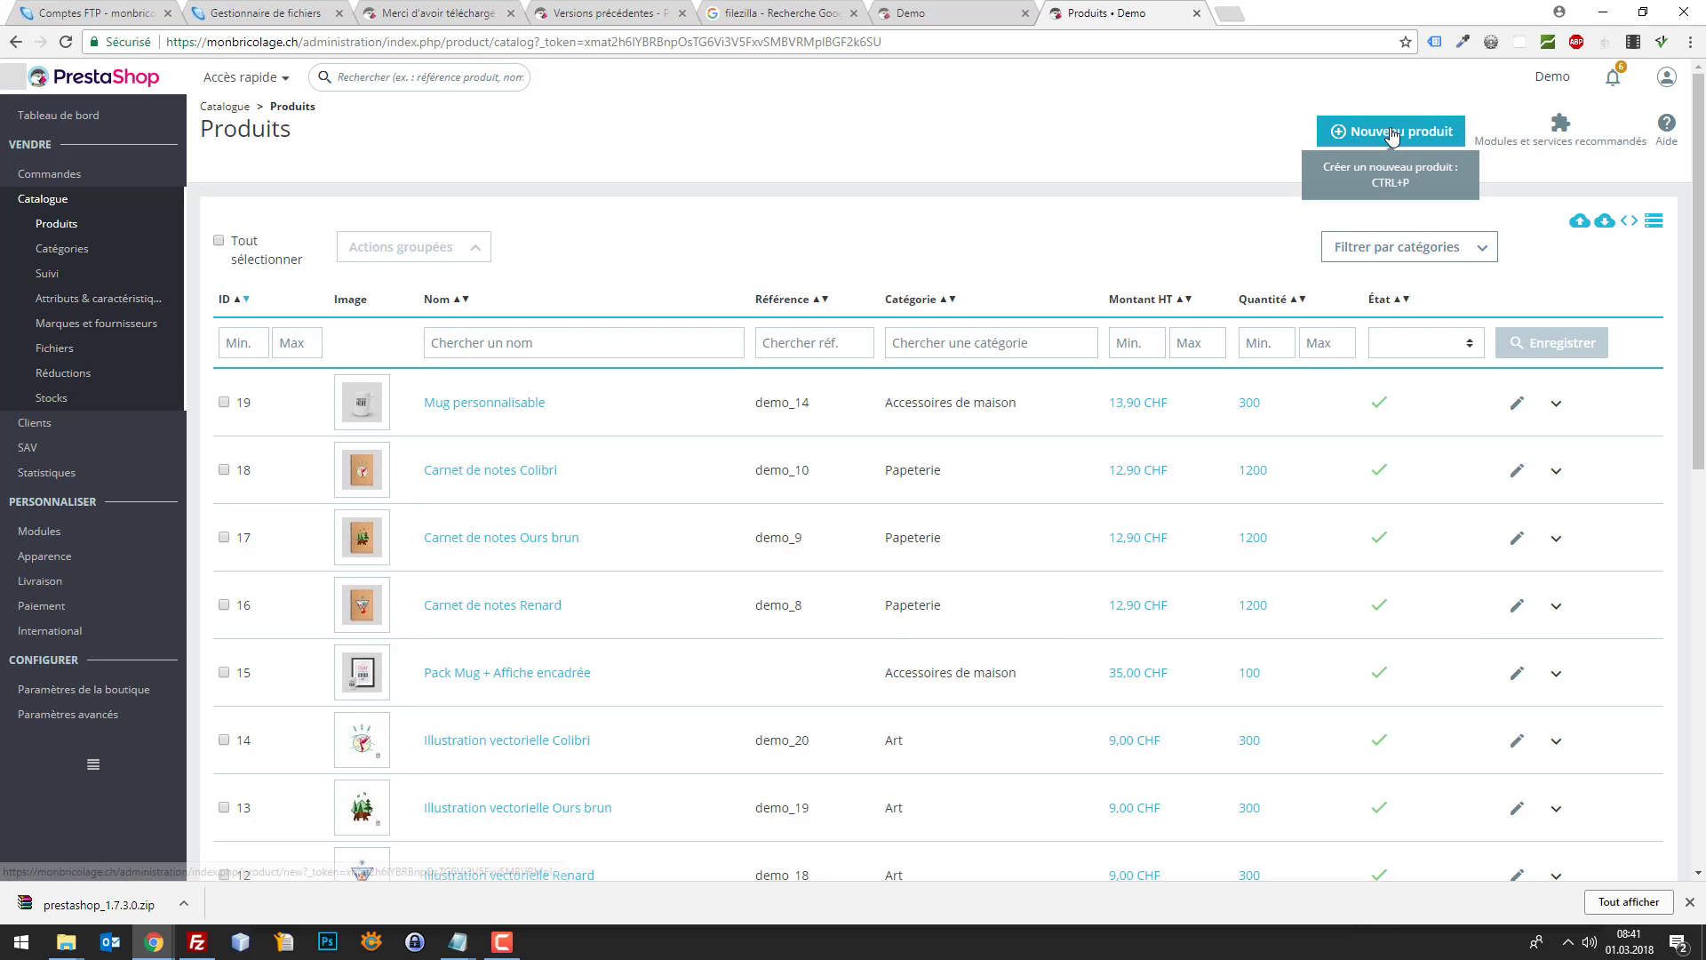
pyautogui.click(1385, 147)
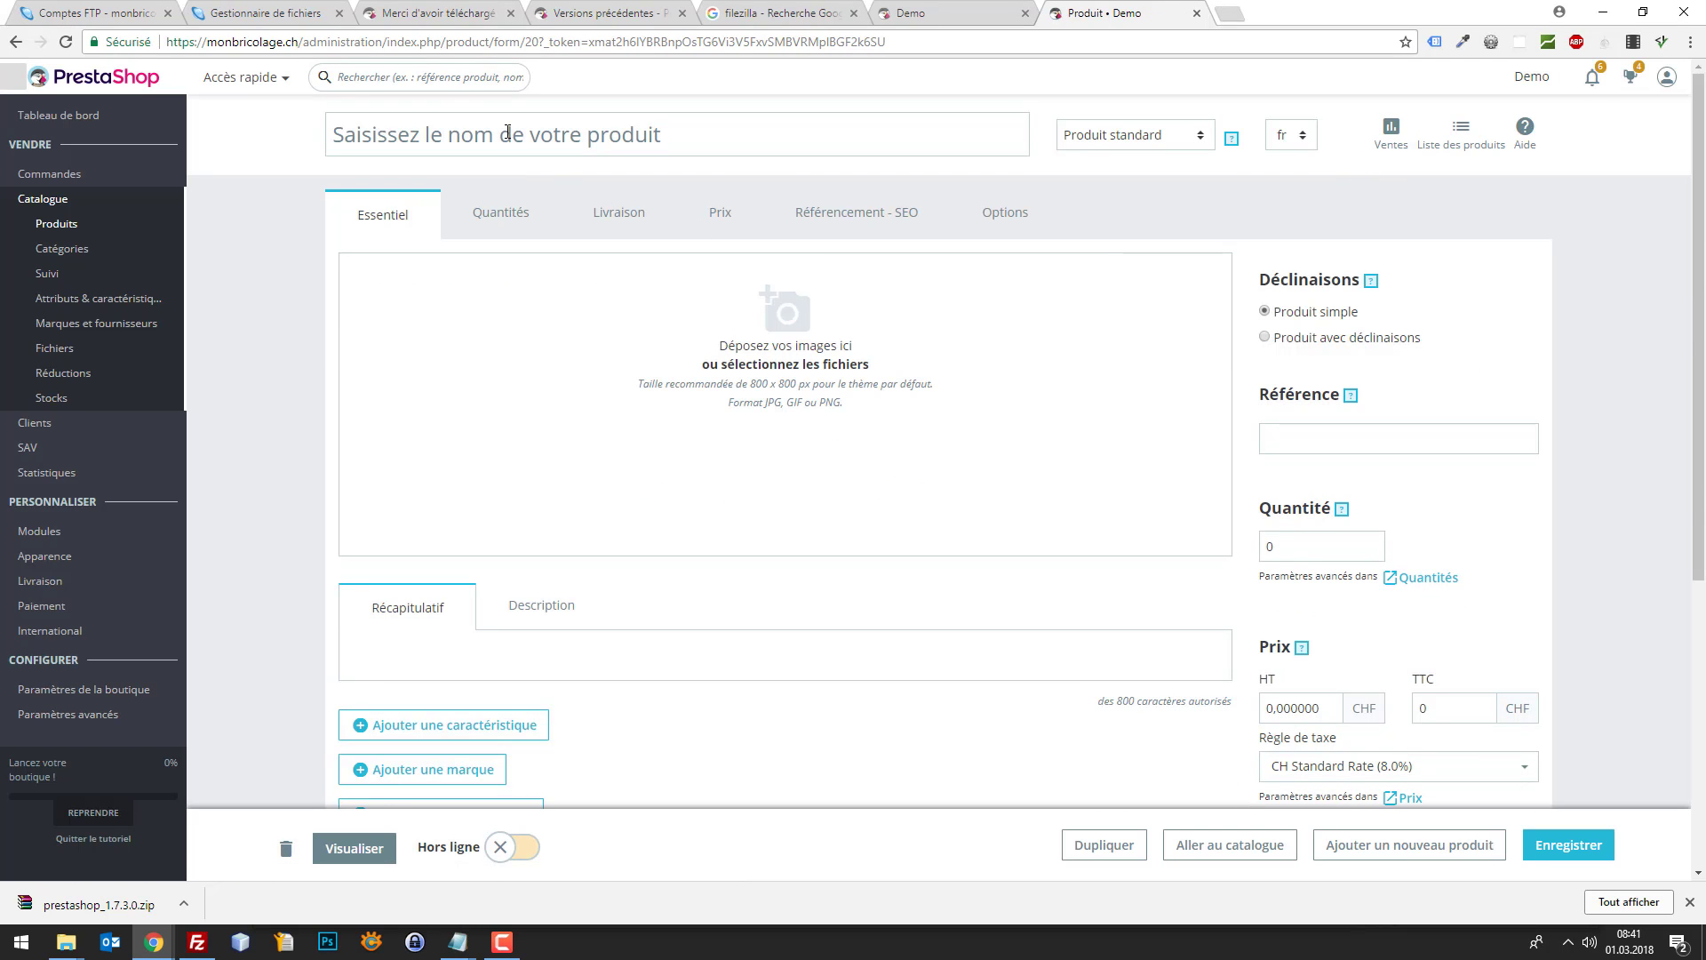
pyautogui.click(507, 131)
pyautogui.write('Test')
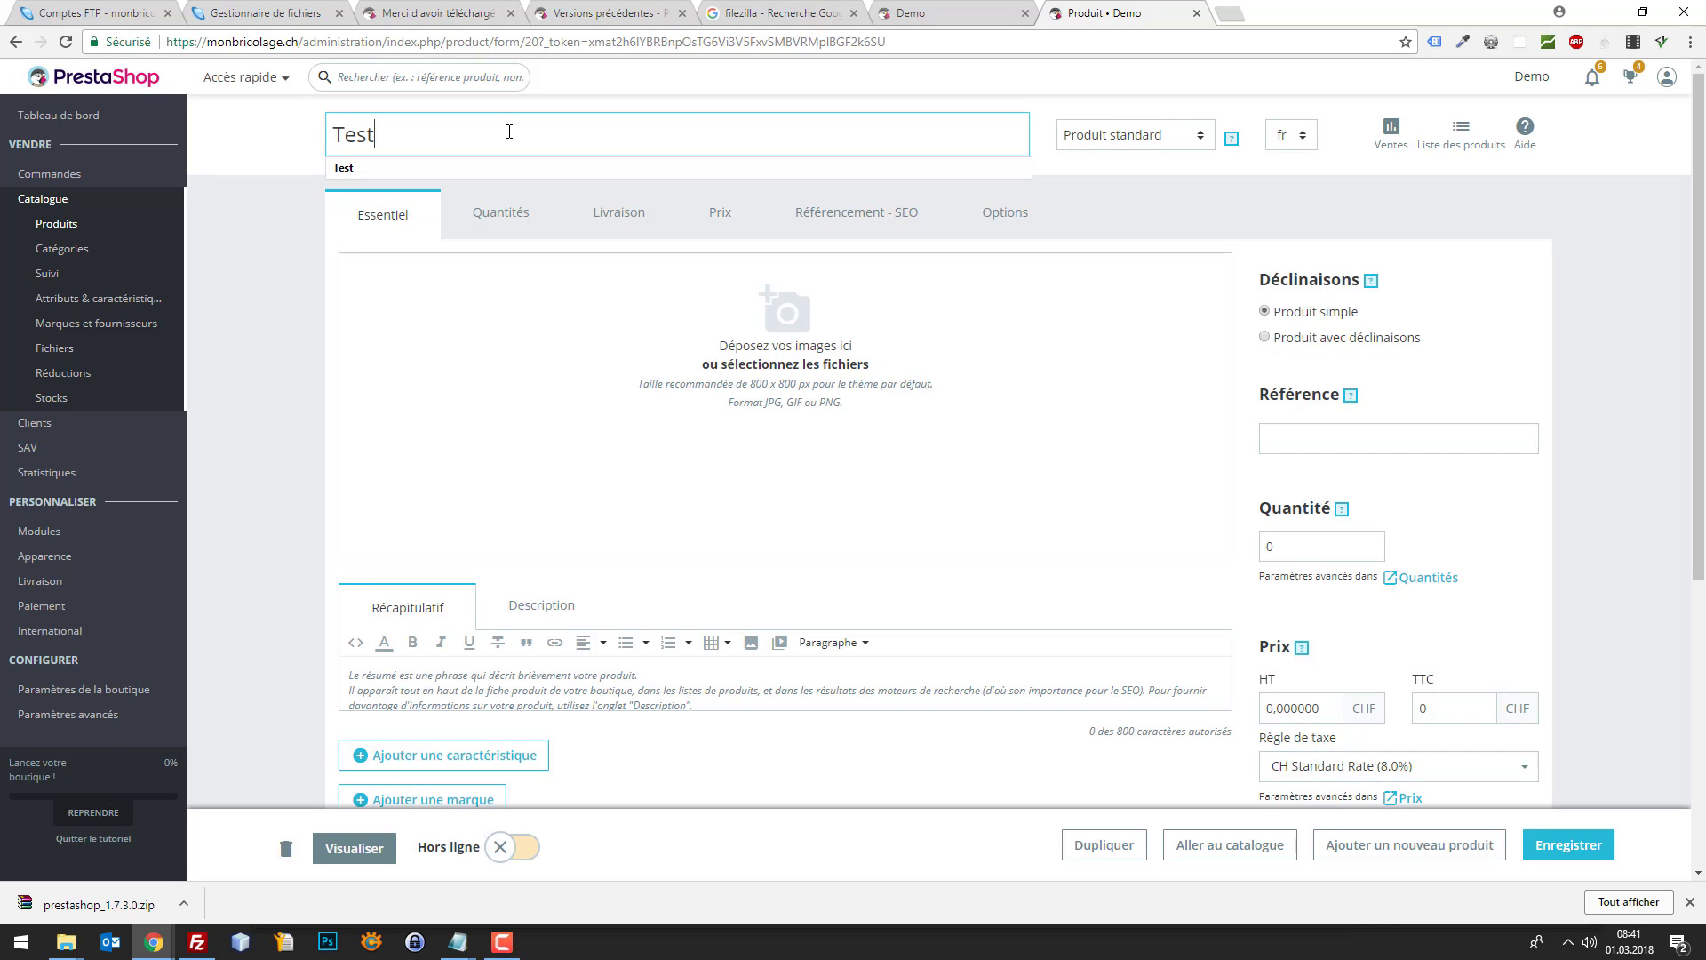
pyautogui.press('Tab')
pyautogui.click(1561, 841)
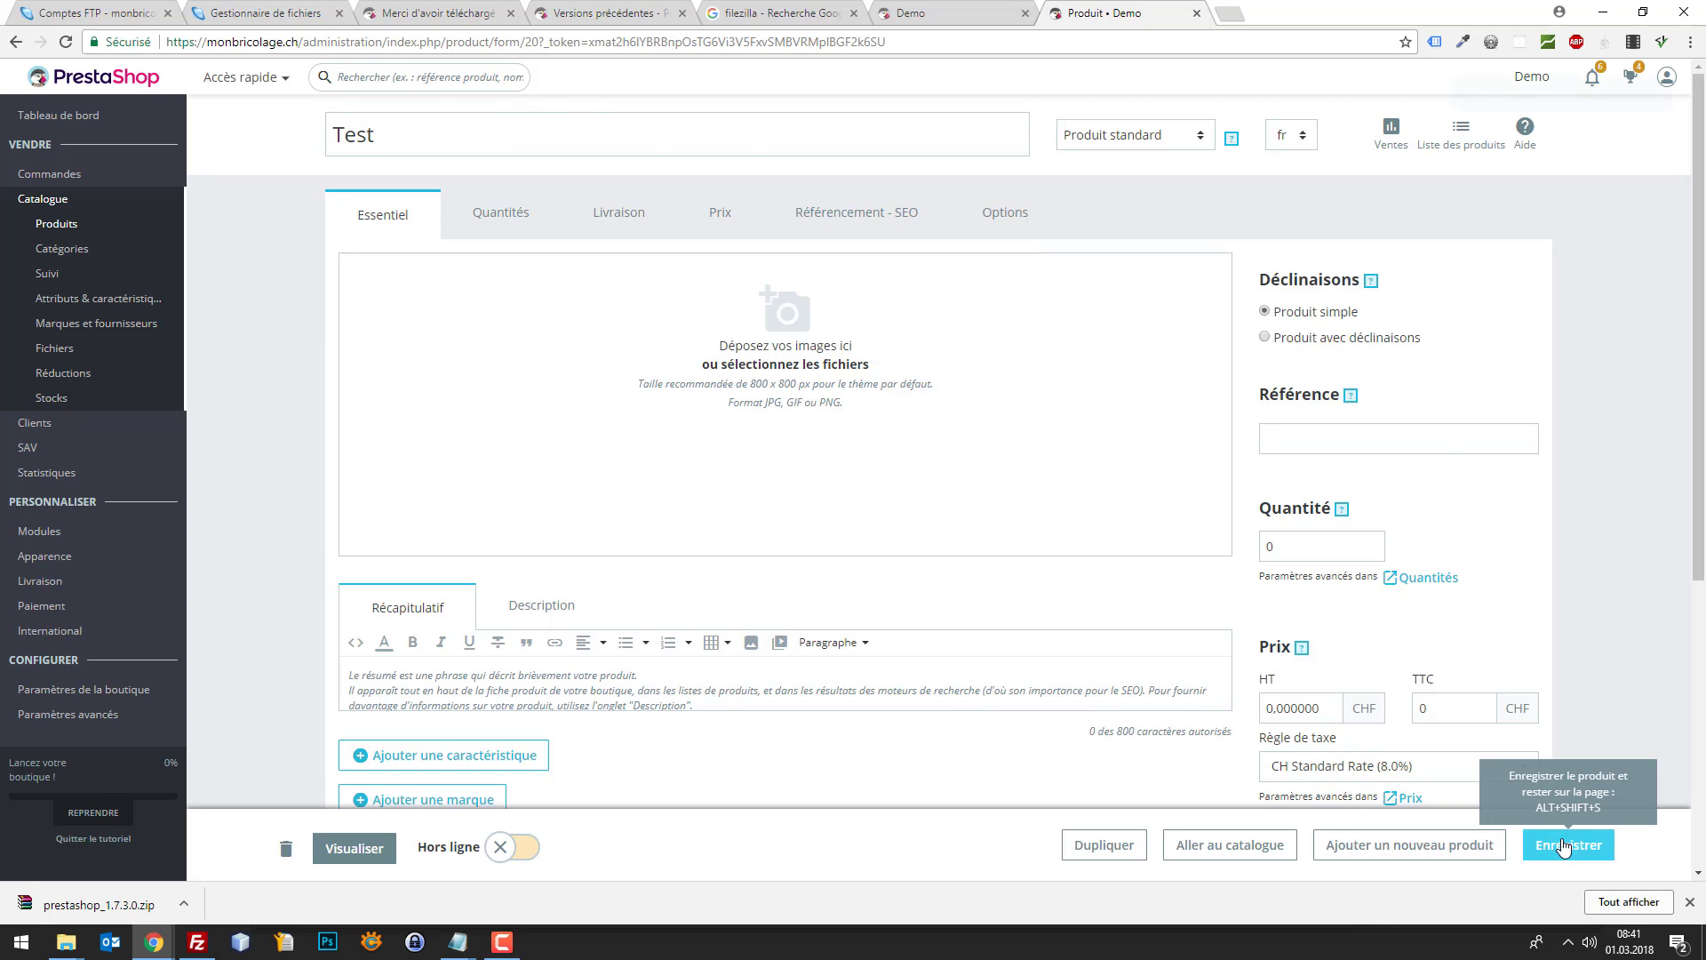
pyautogui.click(1229, 13)
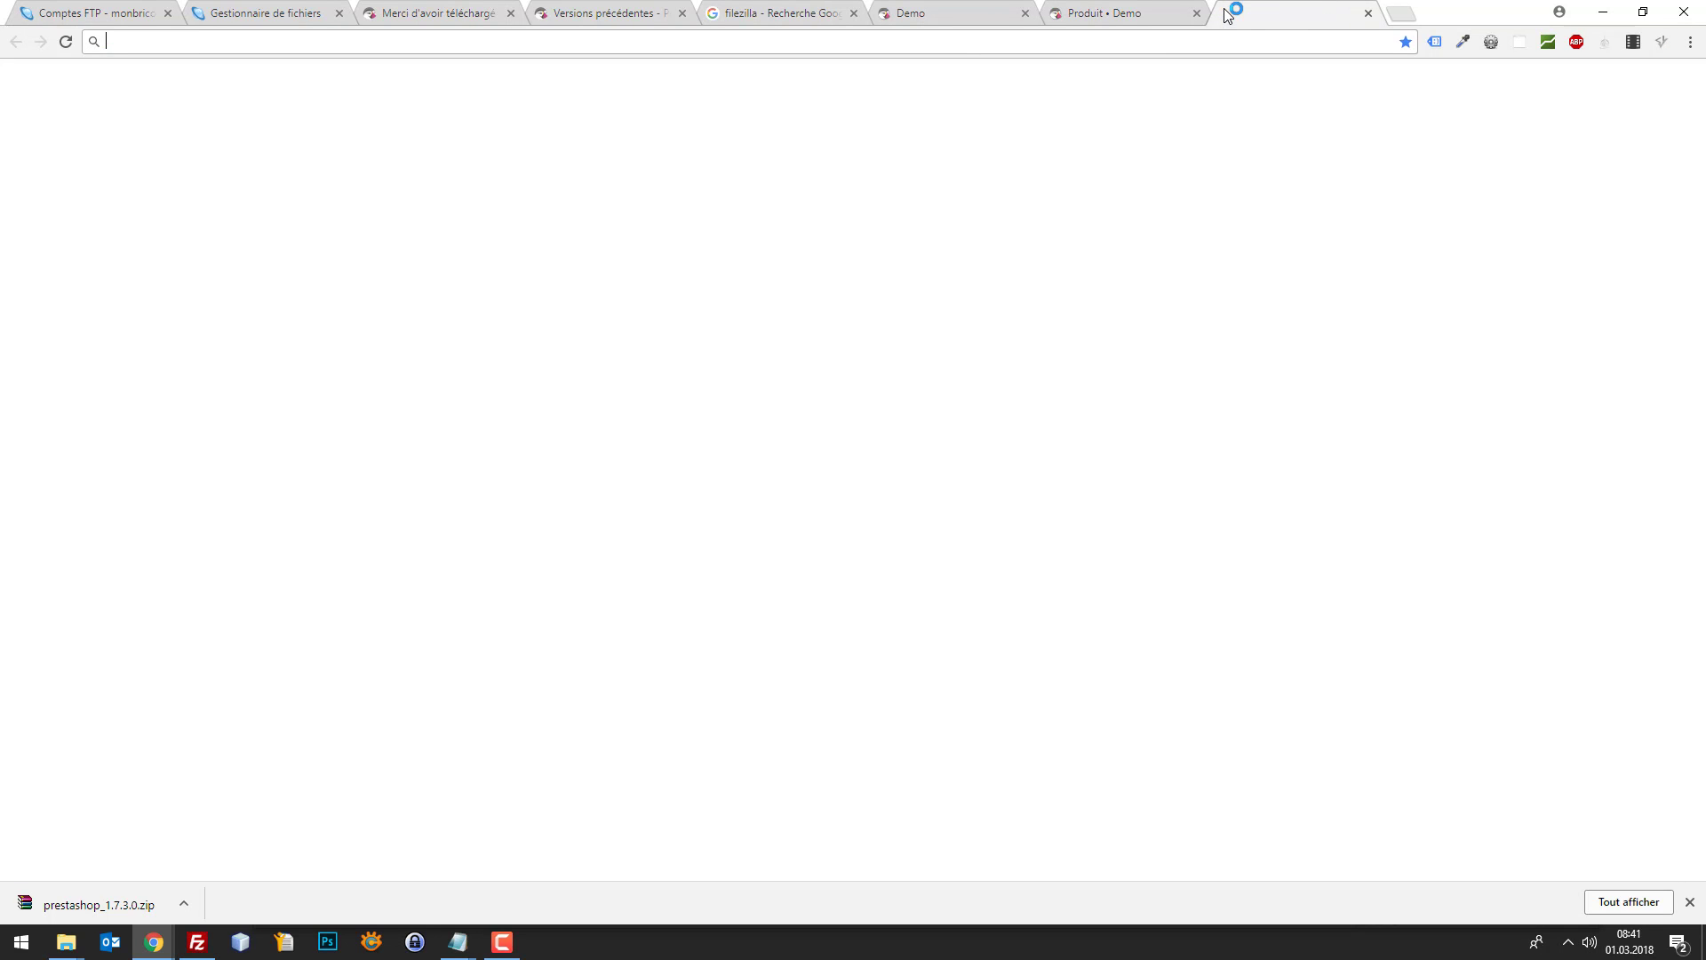
# - Search Google Images for 'basket chaussure'
pyautogui.write('bask')
pyautogui.write('et')
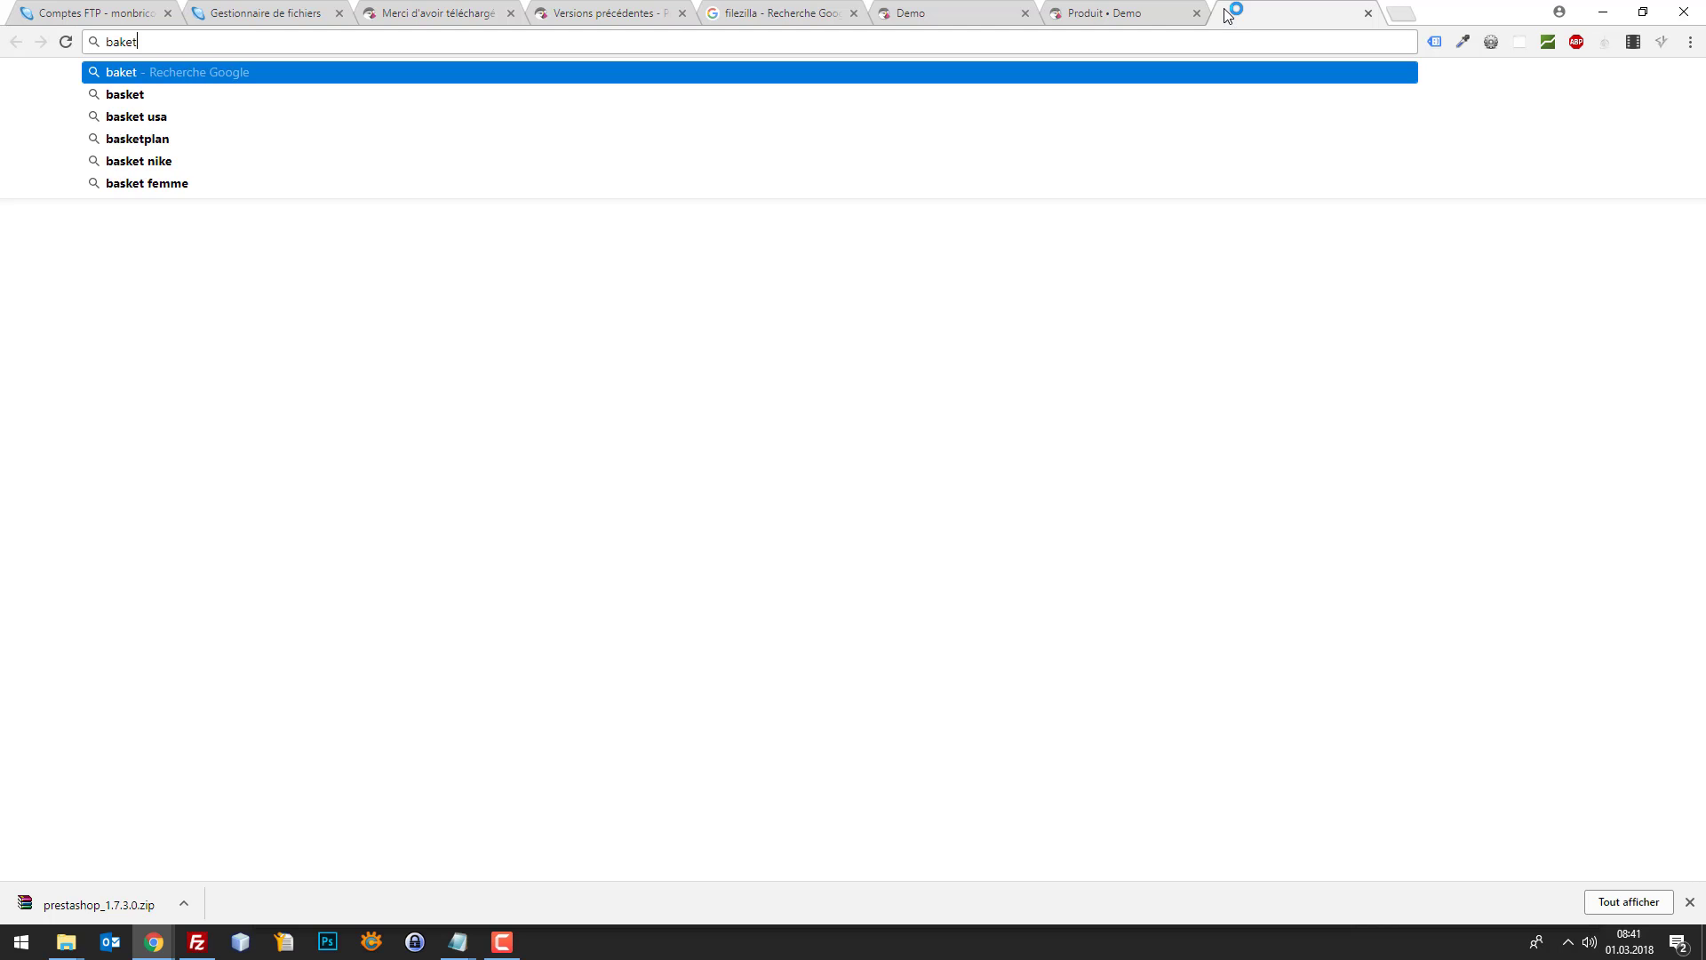
pyautogui.press('BackSpace')
pyautogui.press('BackSpace')
pyautogui.press('BackSpace')
pyautogui.write('sket')
pyautogui.press('Return')
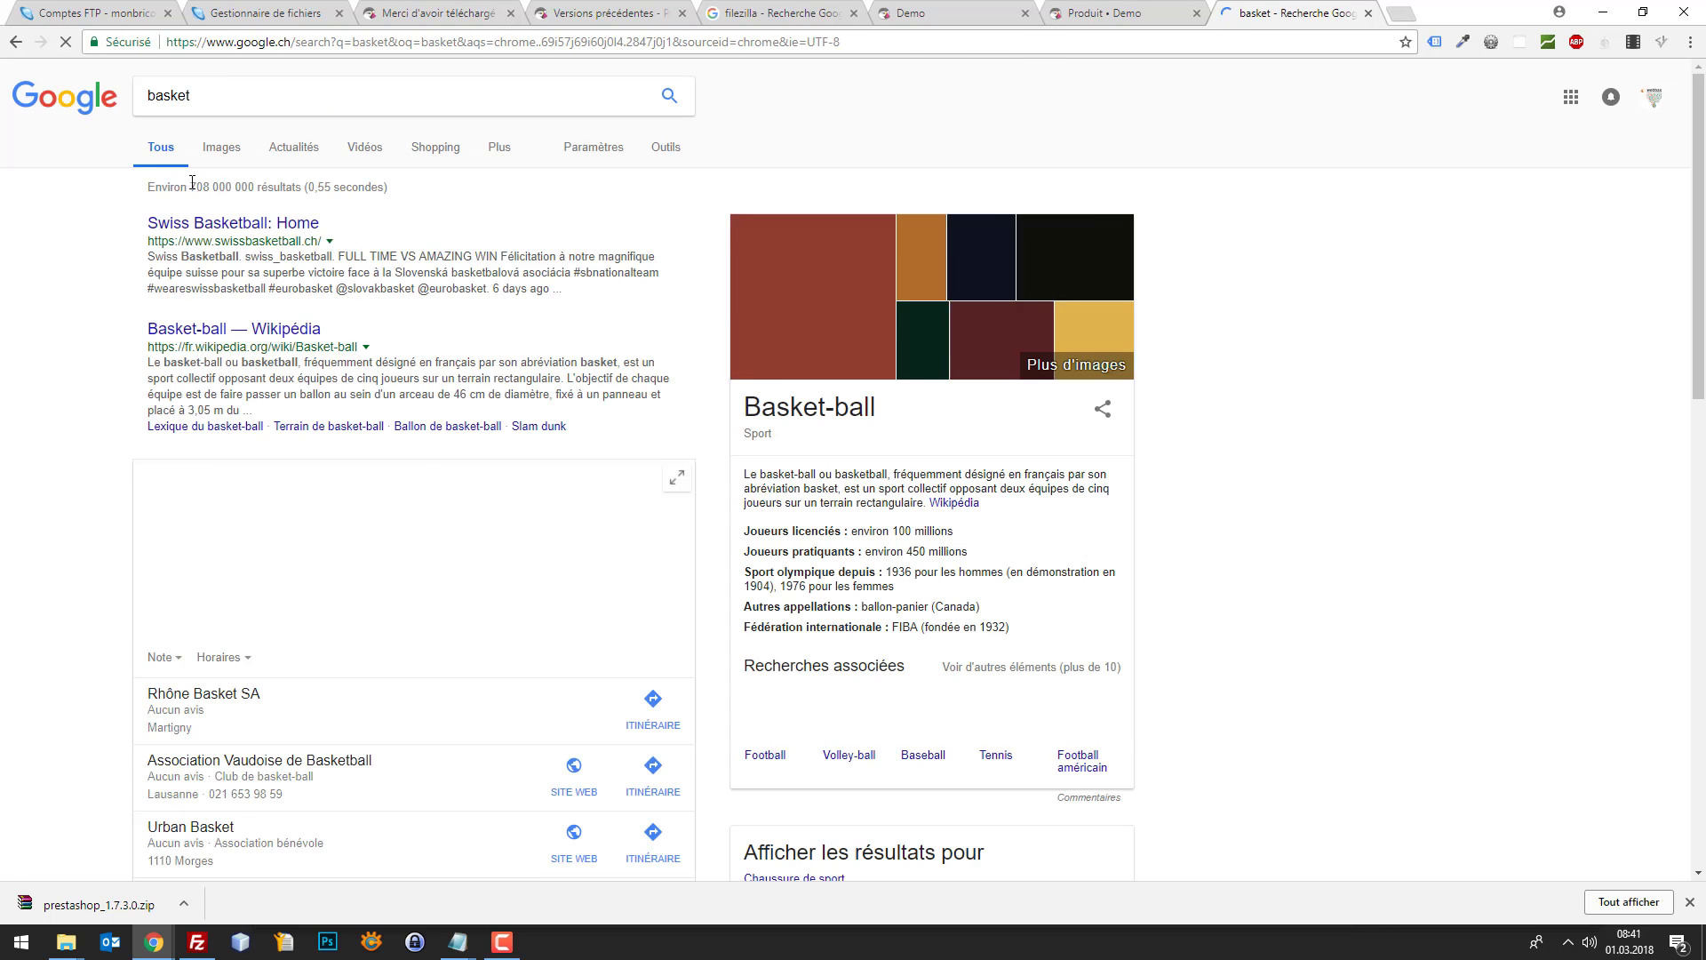
pyautogui.click(245, 149)
pyautogui.click(248, 105)
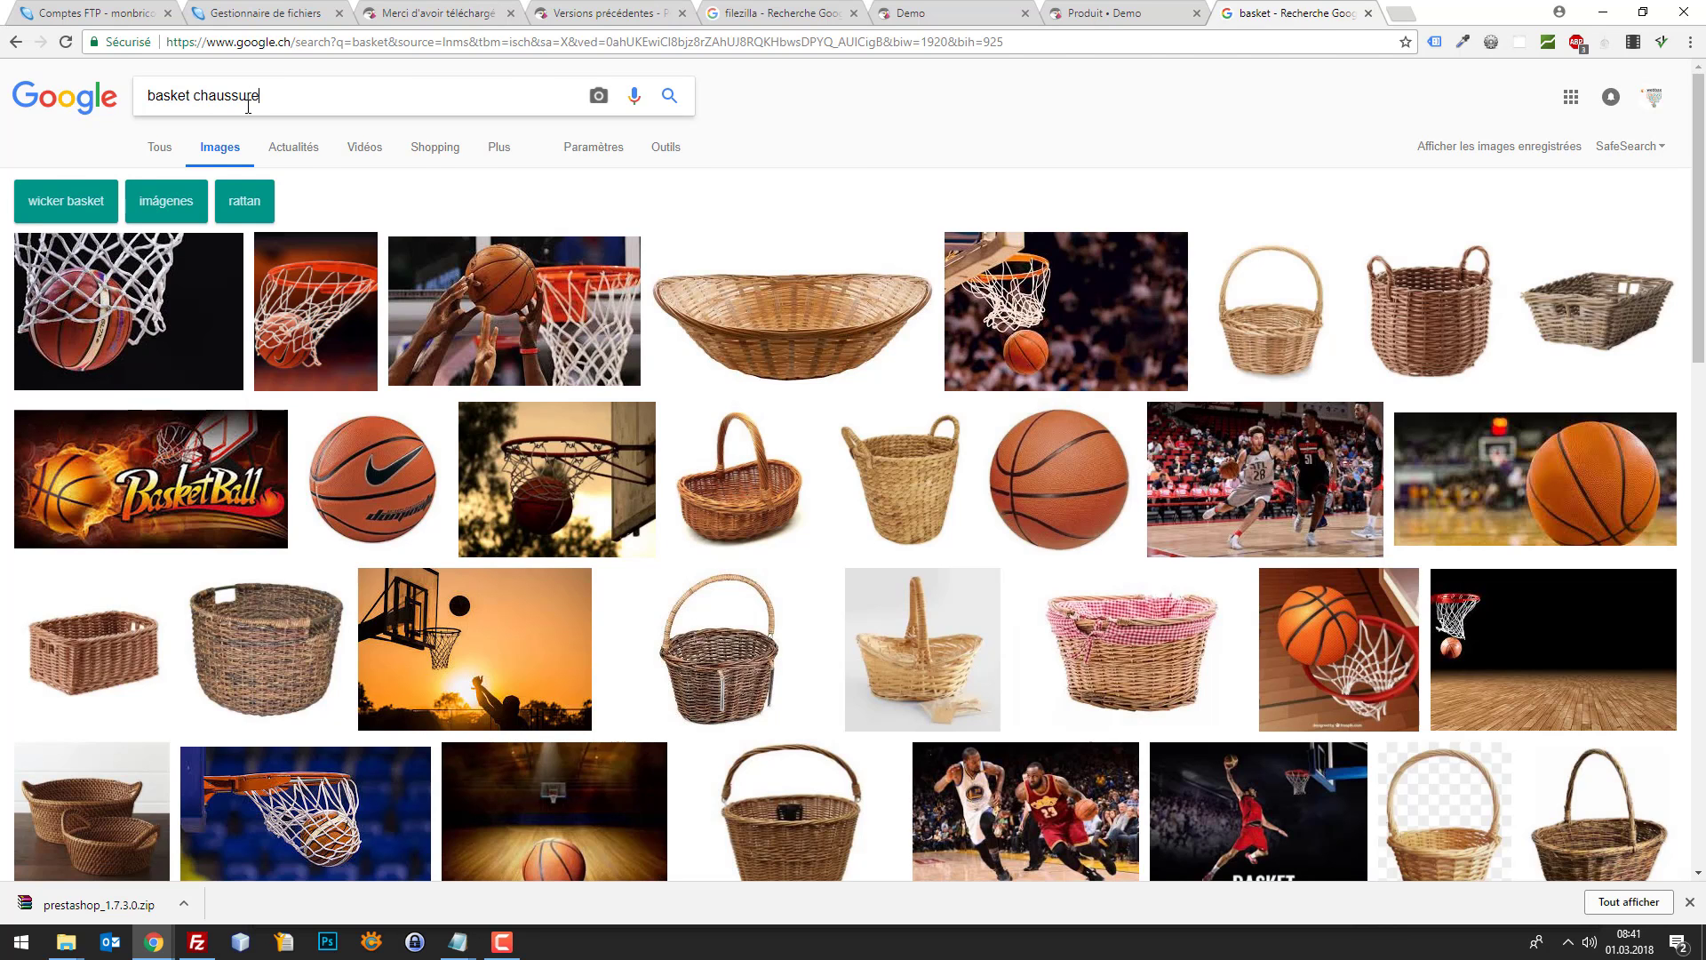
pyautogui.press('Return')
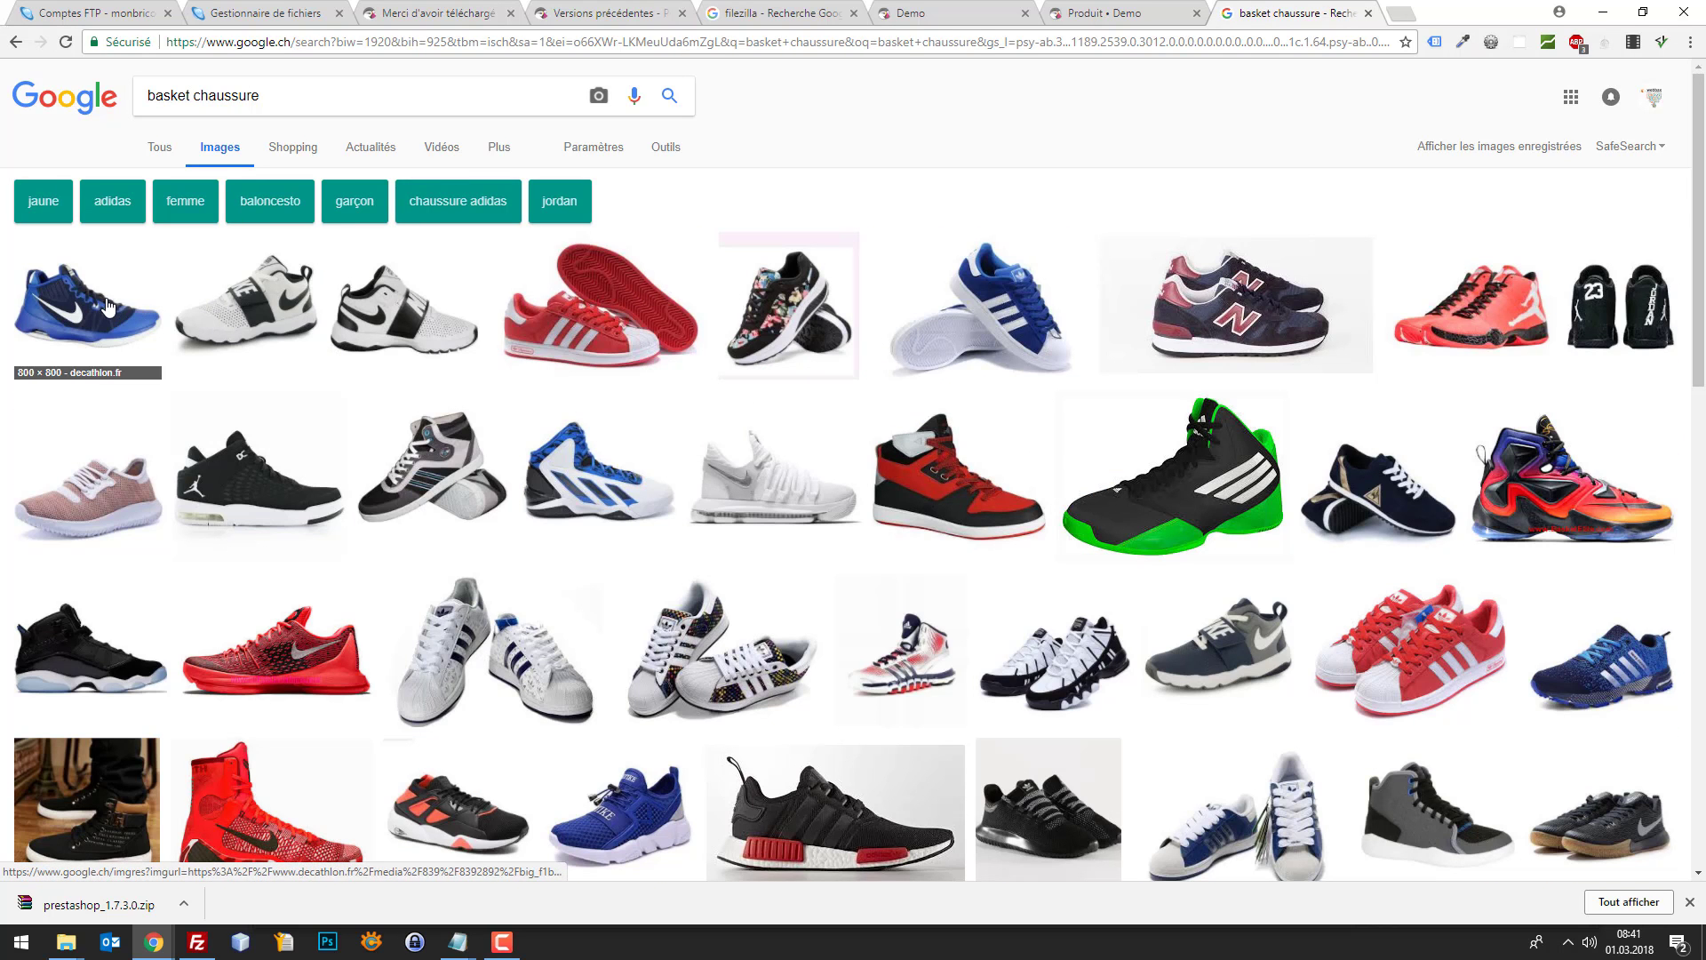
# - Save the Adidas shoe picture to the computer as images.jpg
pyautogui.click(266, 647)
pyautogui.rightClick(649, 482)
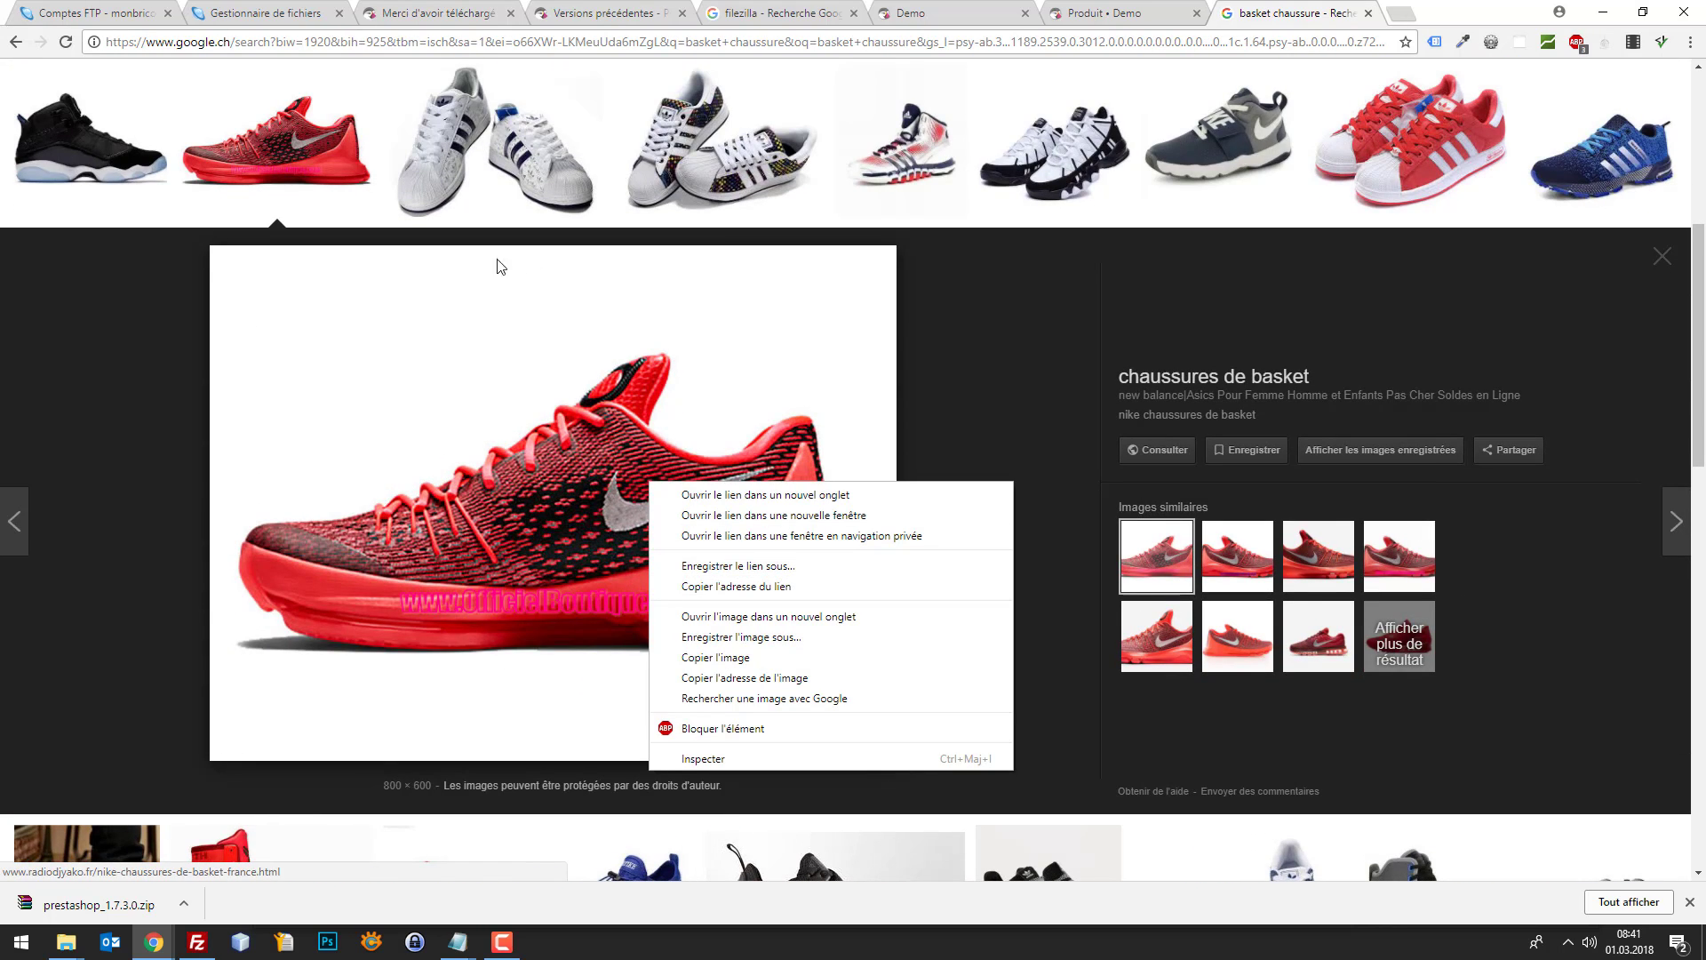
pyautogui.click(886, 151)
pyautogui.rightClick(453, 447)
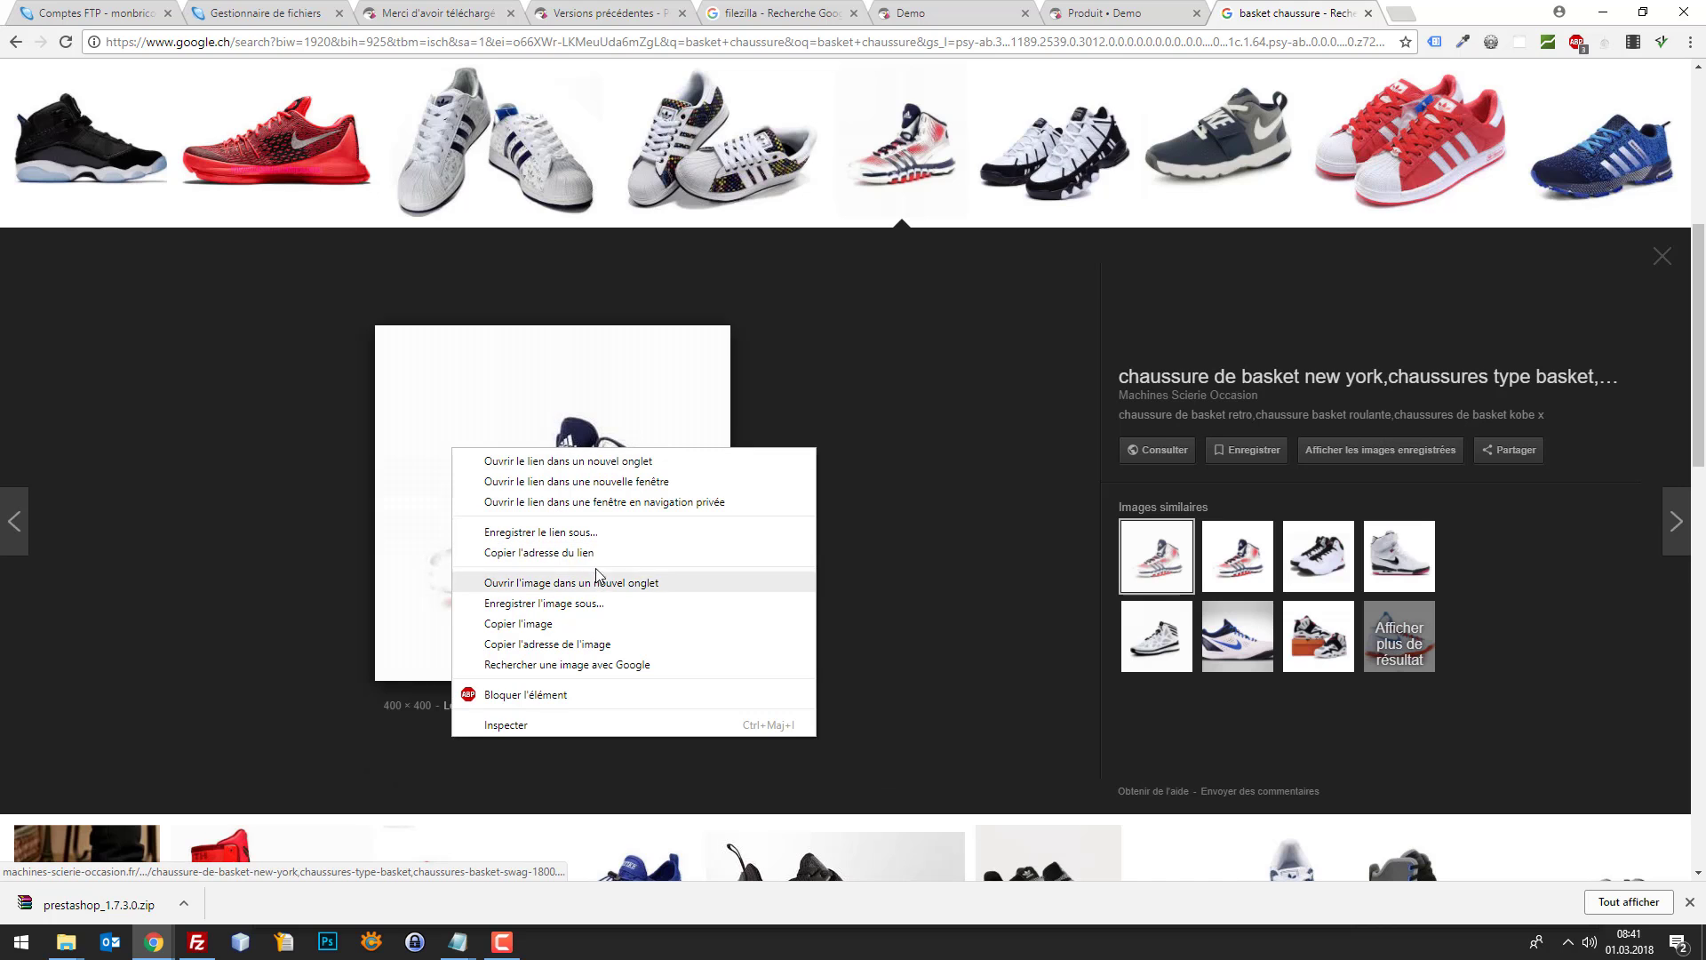
pyautogui.click(542, 604)
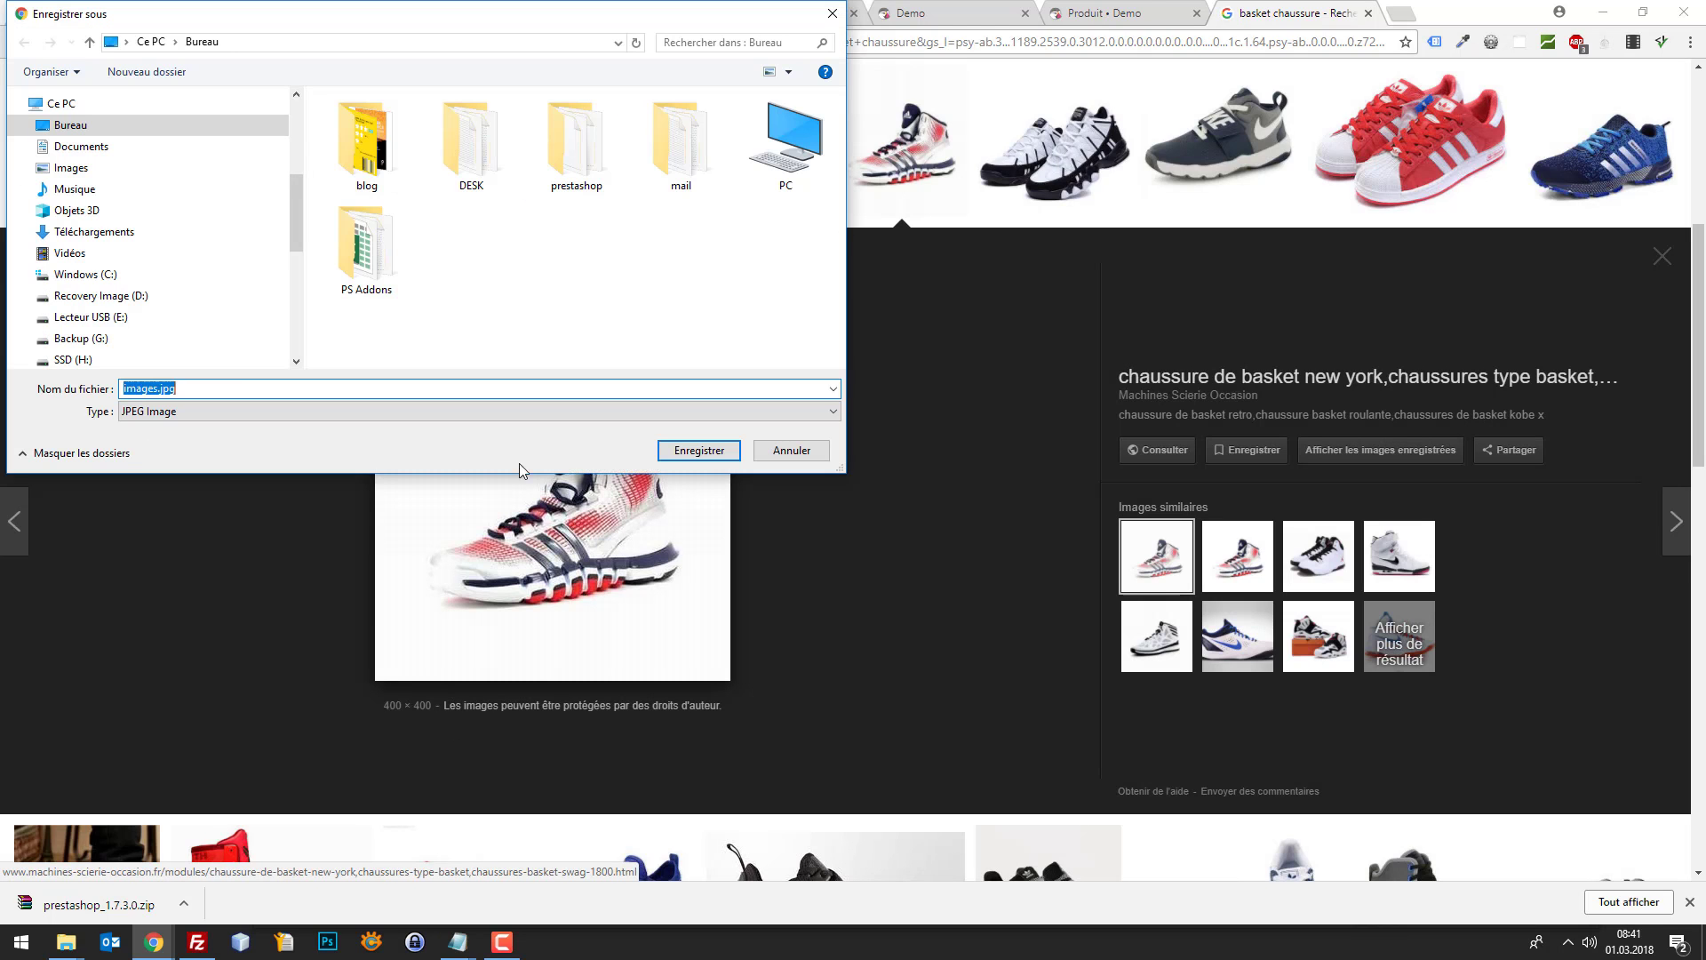
pyautogui.click(680, 451)
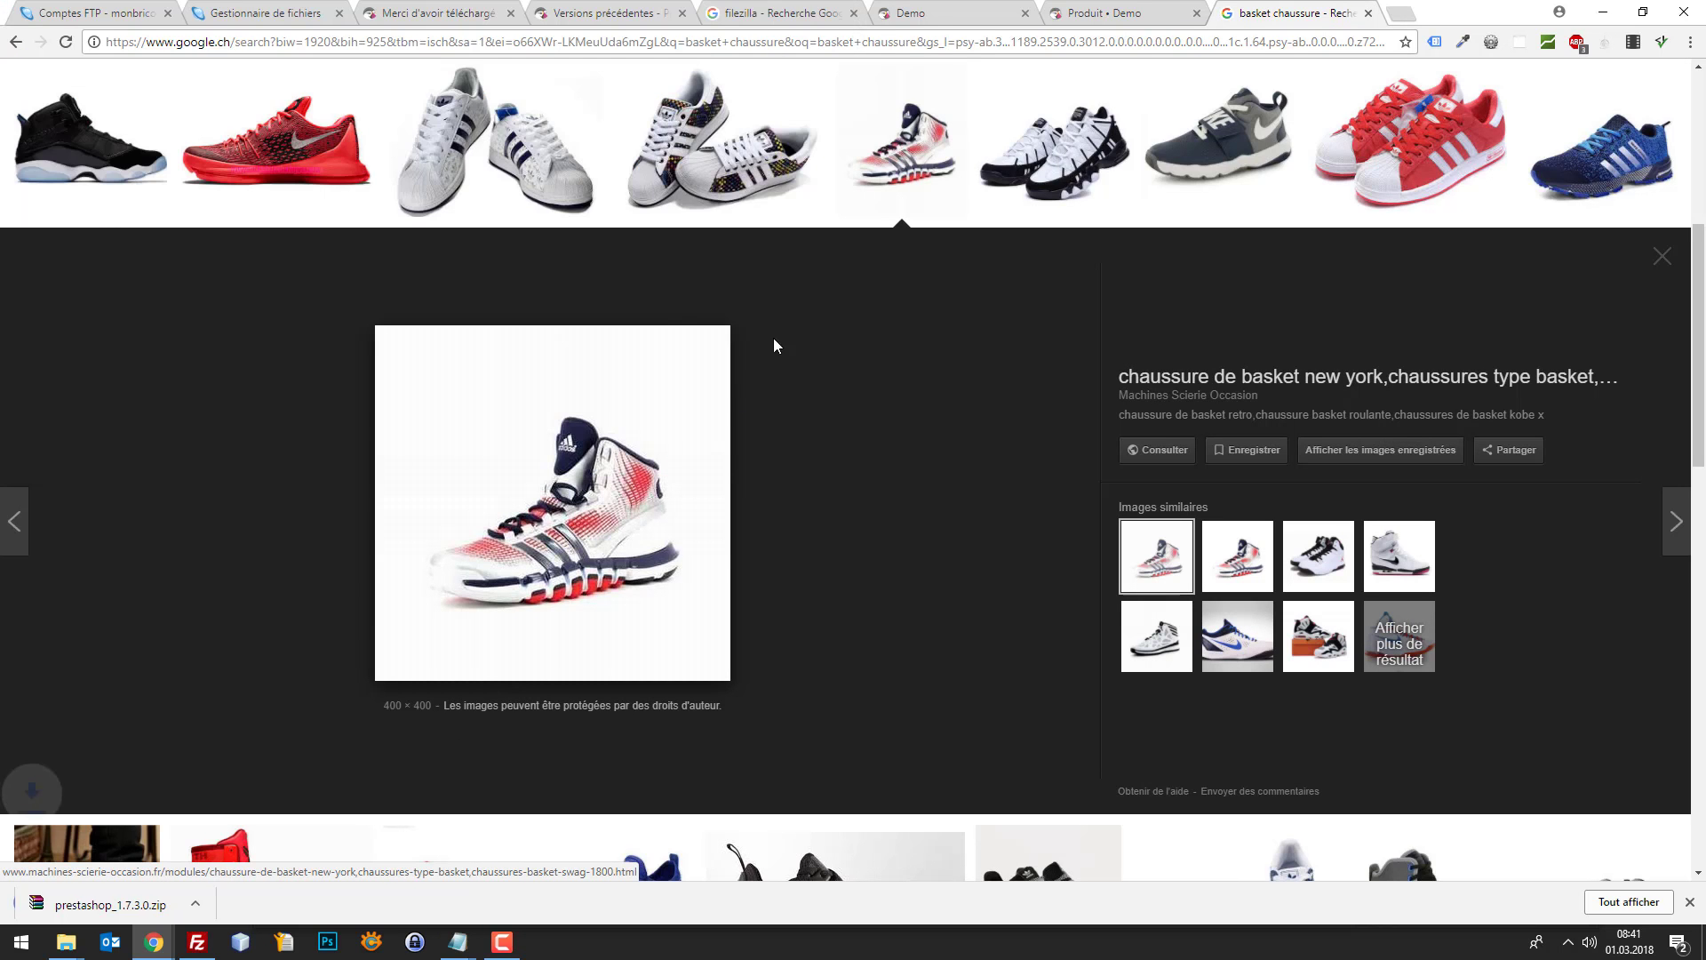
pyautogui.click(1109, 10)
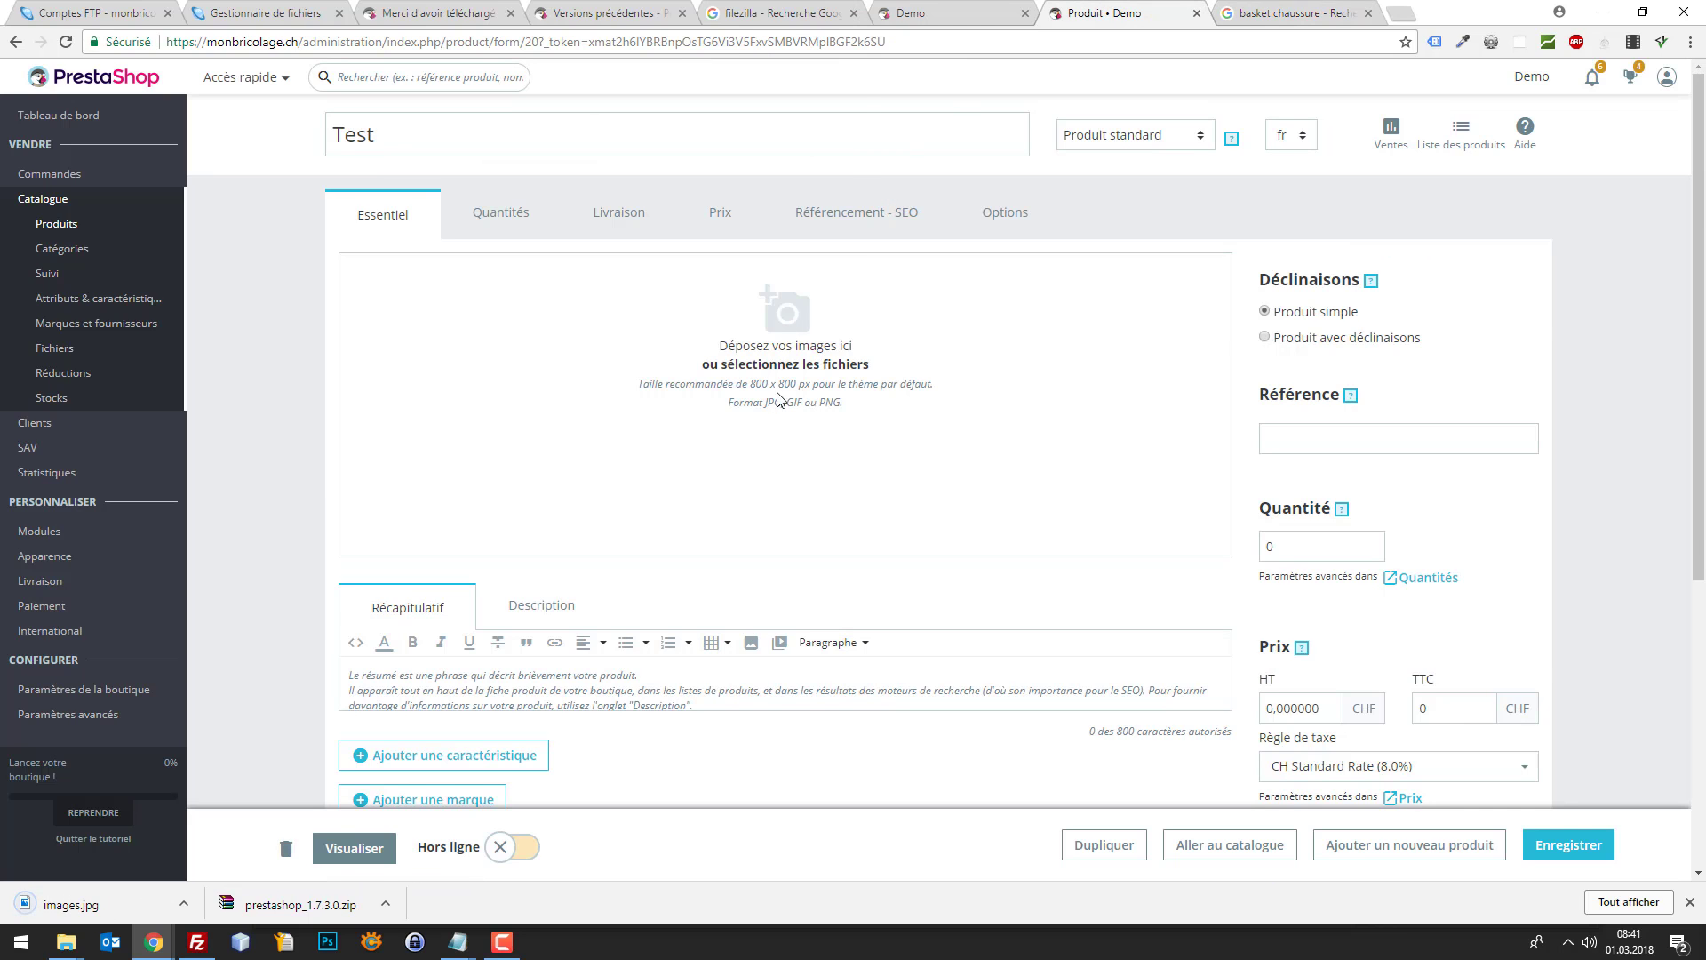
# - Upload images.jpg as the Test product's picture, switch it to En ligne, and save
pyautogui.click(781, 368)
pyautogui.doubleClick(537, 171)
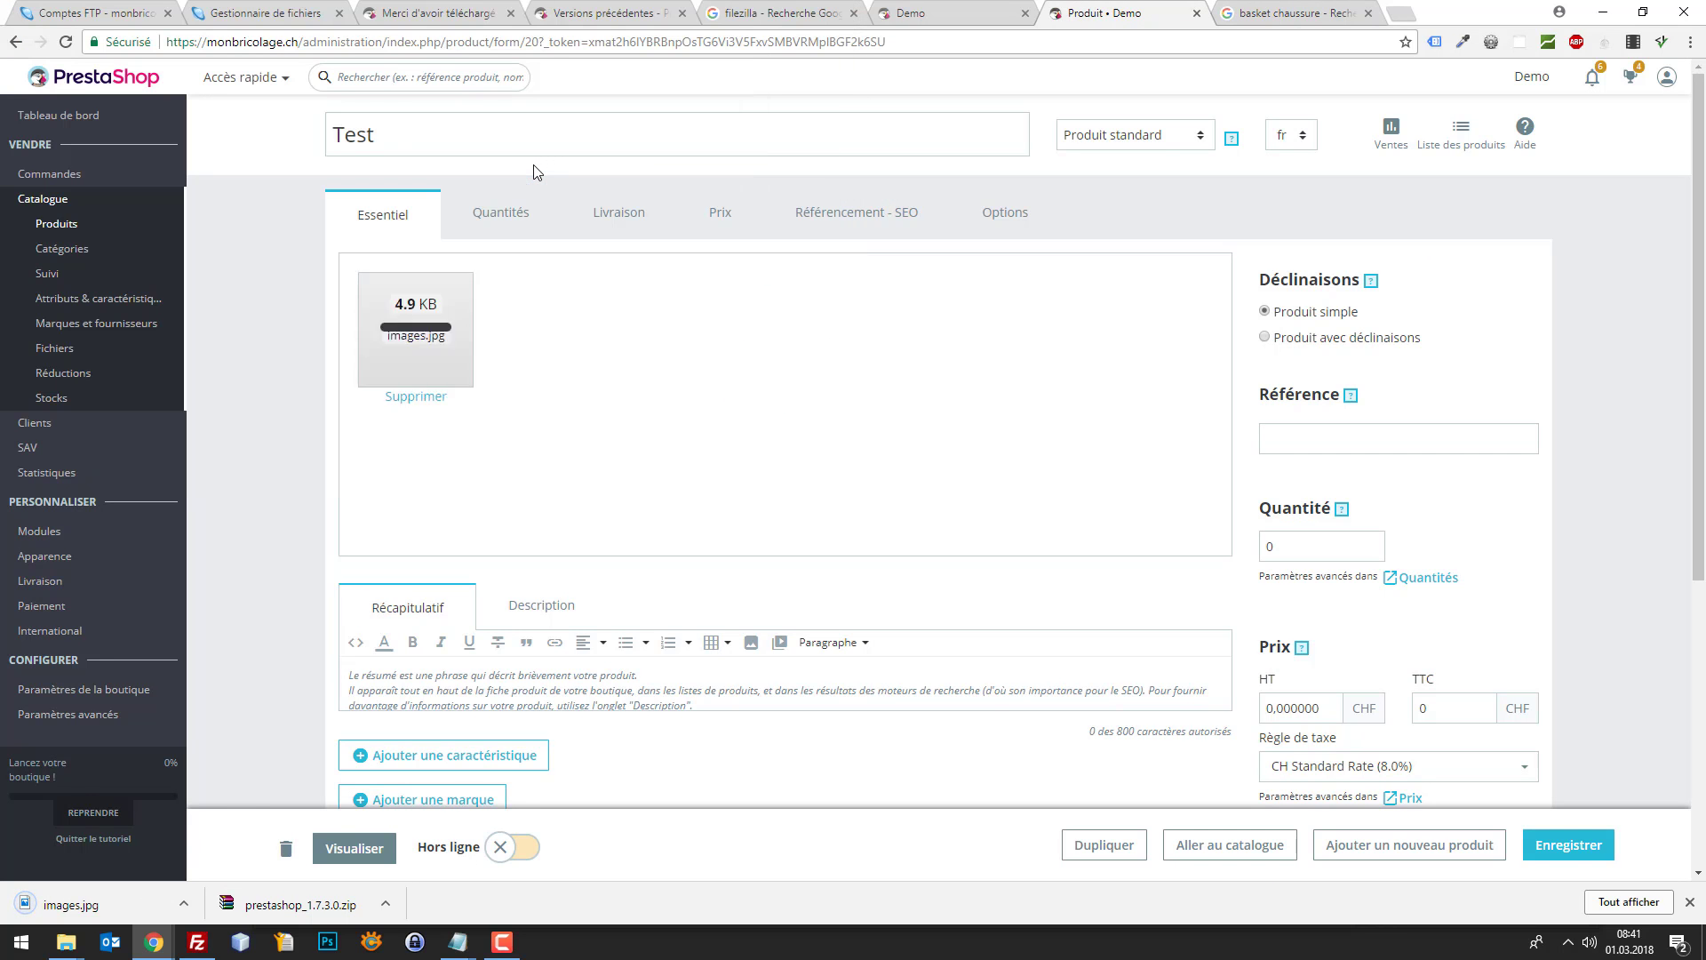
pyautogui.click(1566, 845)
pyautogui.scroll(-5, 800, 684)
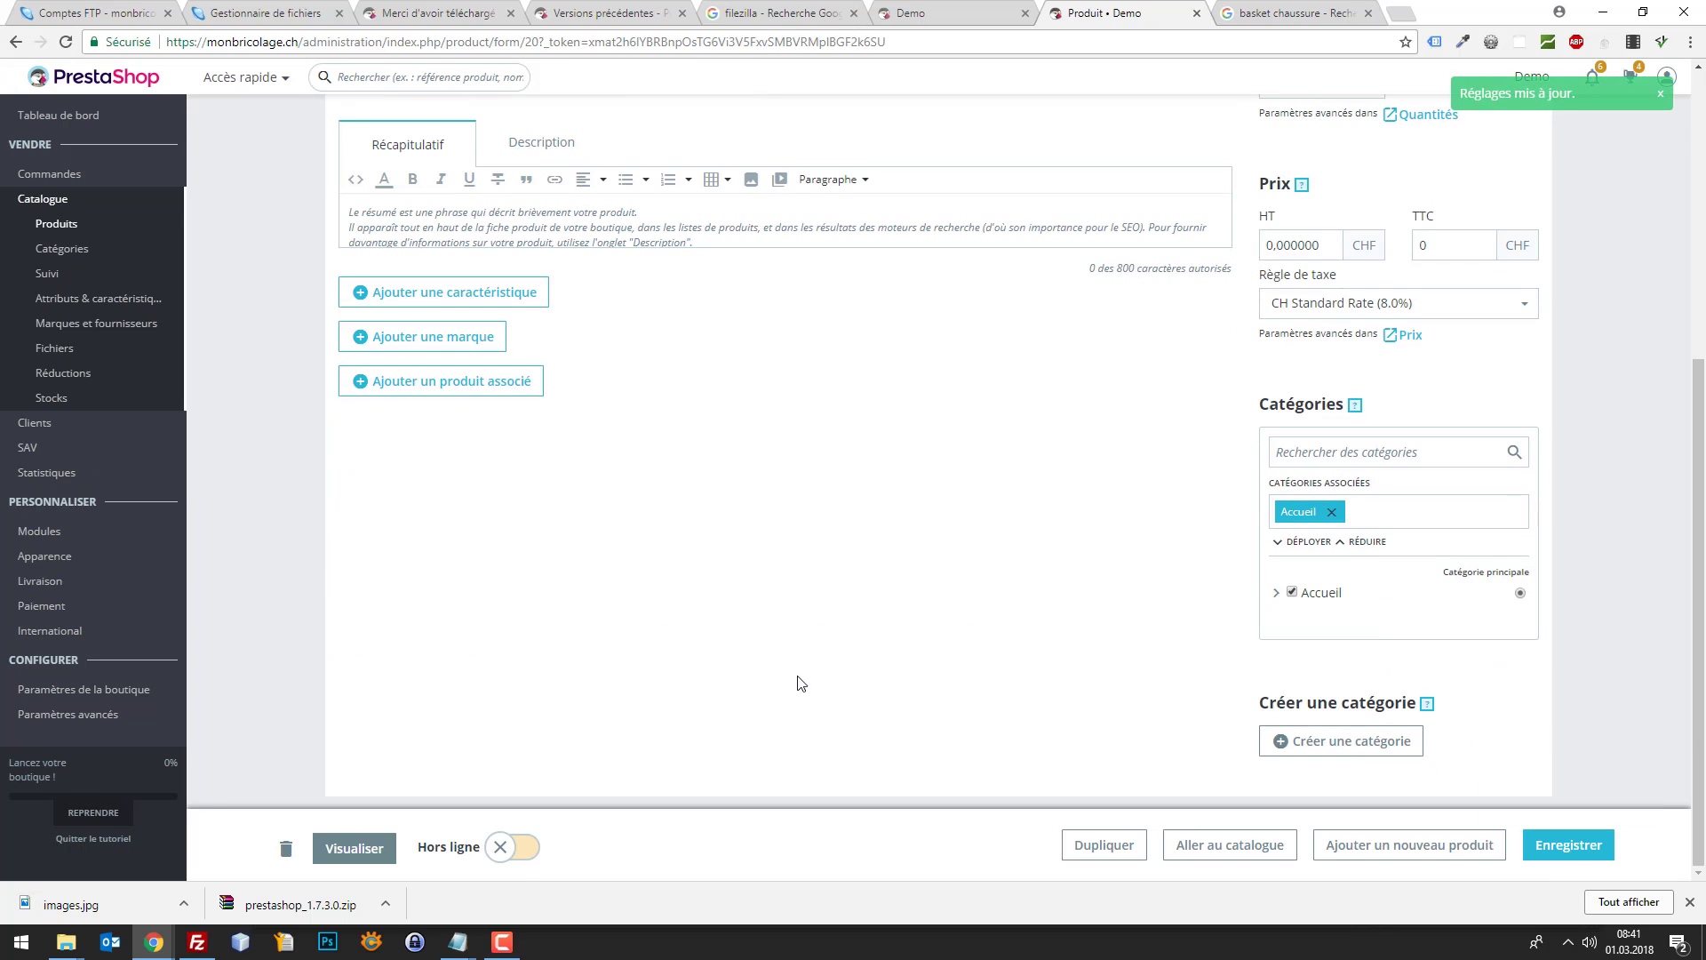
pyautogui.click(511, 847)
pyautogui.click(1565, 845)
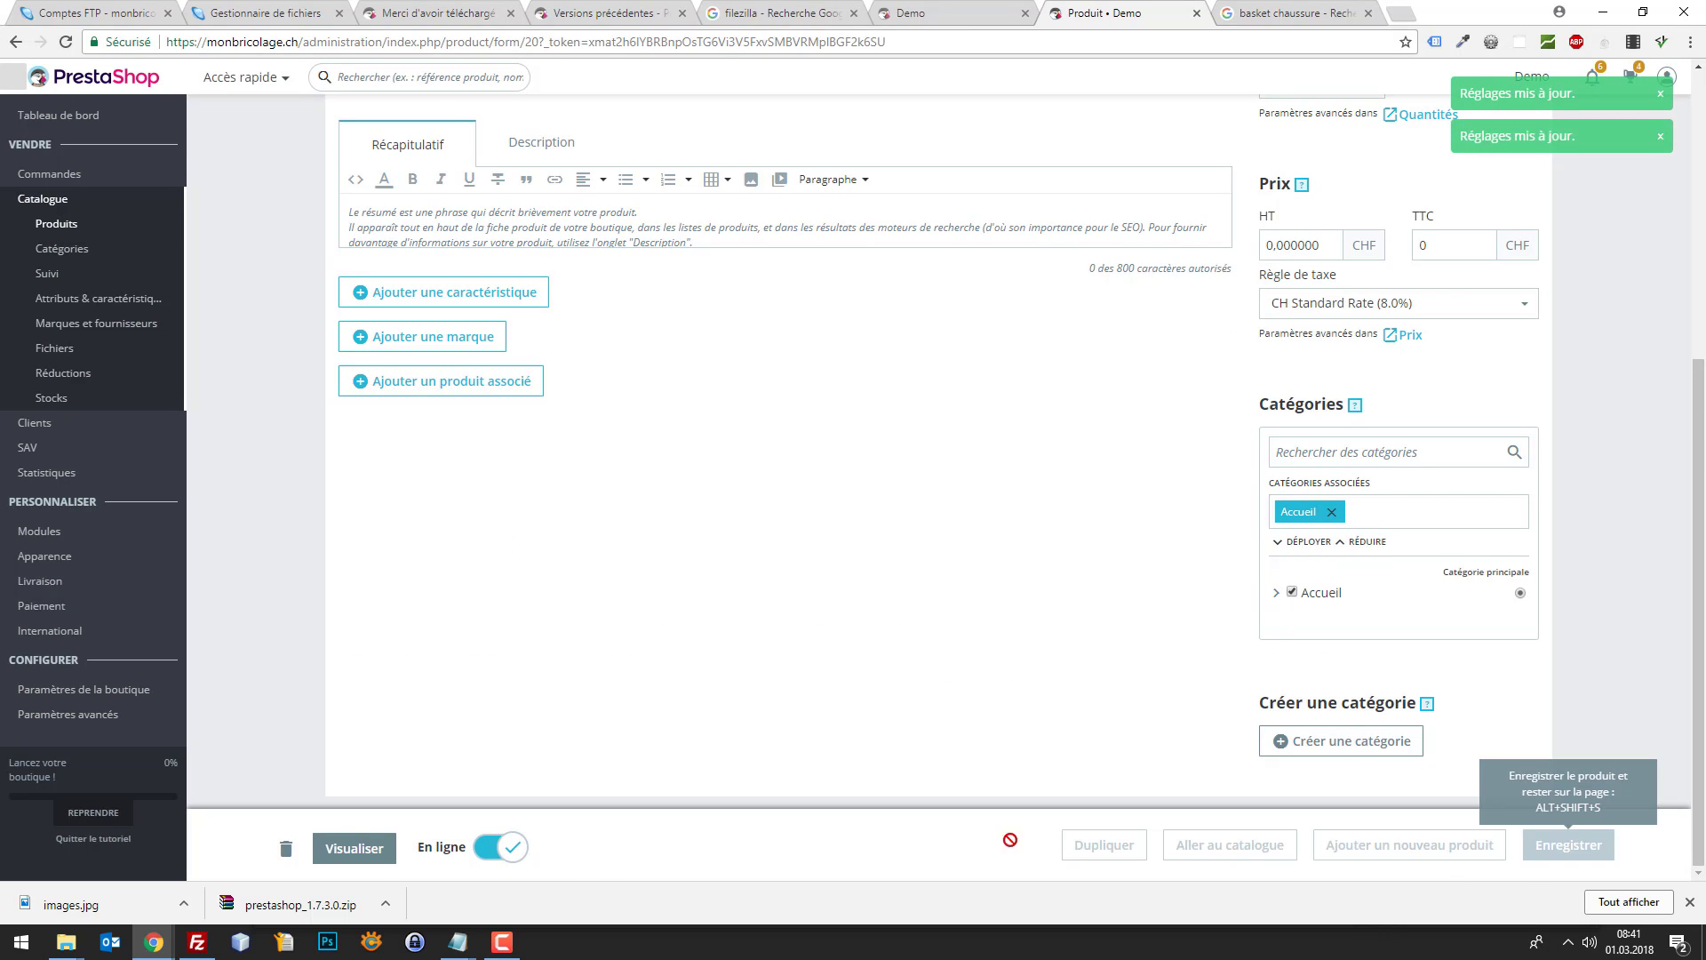
# - Preview the Test product's shop page and enlarge its shoe photo
pyautogui.click(355, 847)
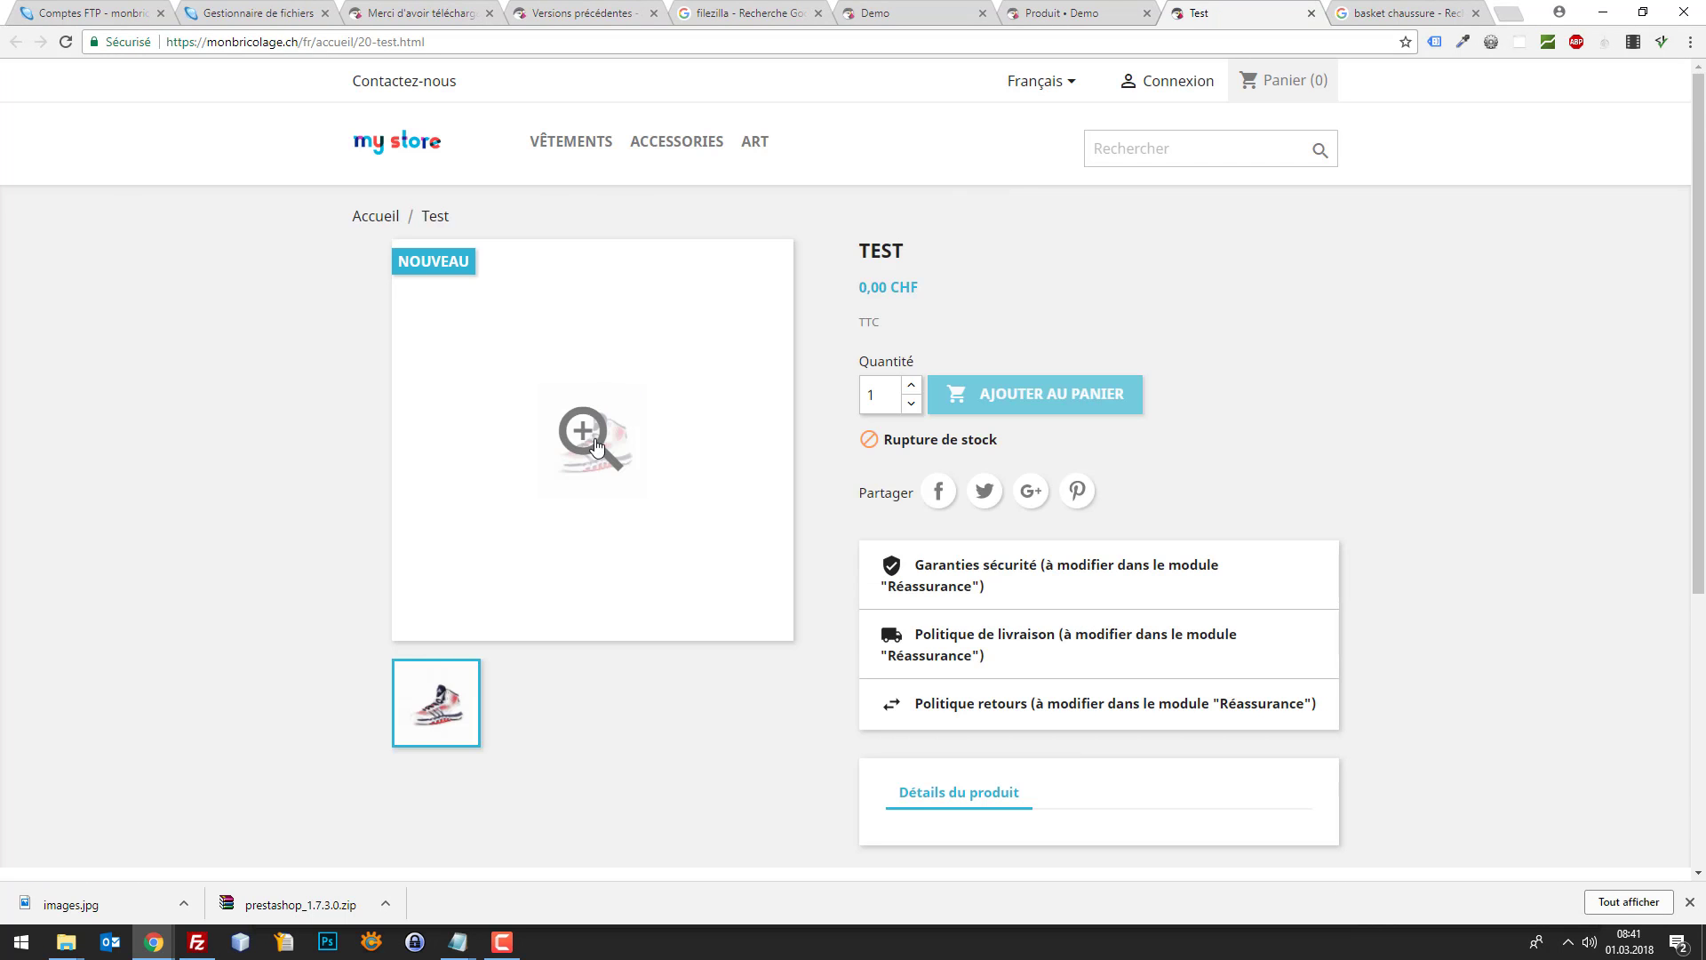
pyautogui.click(602, 442)
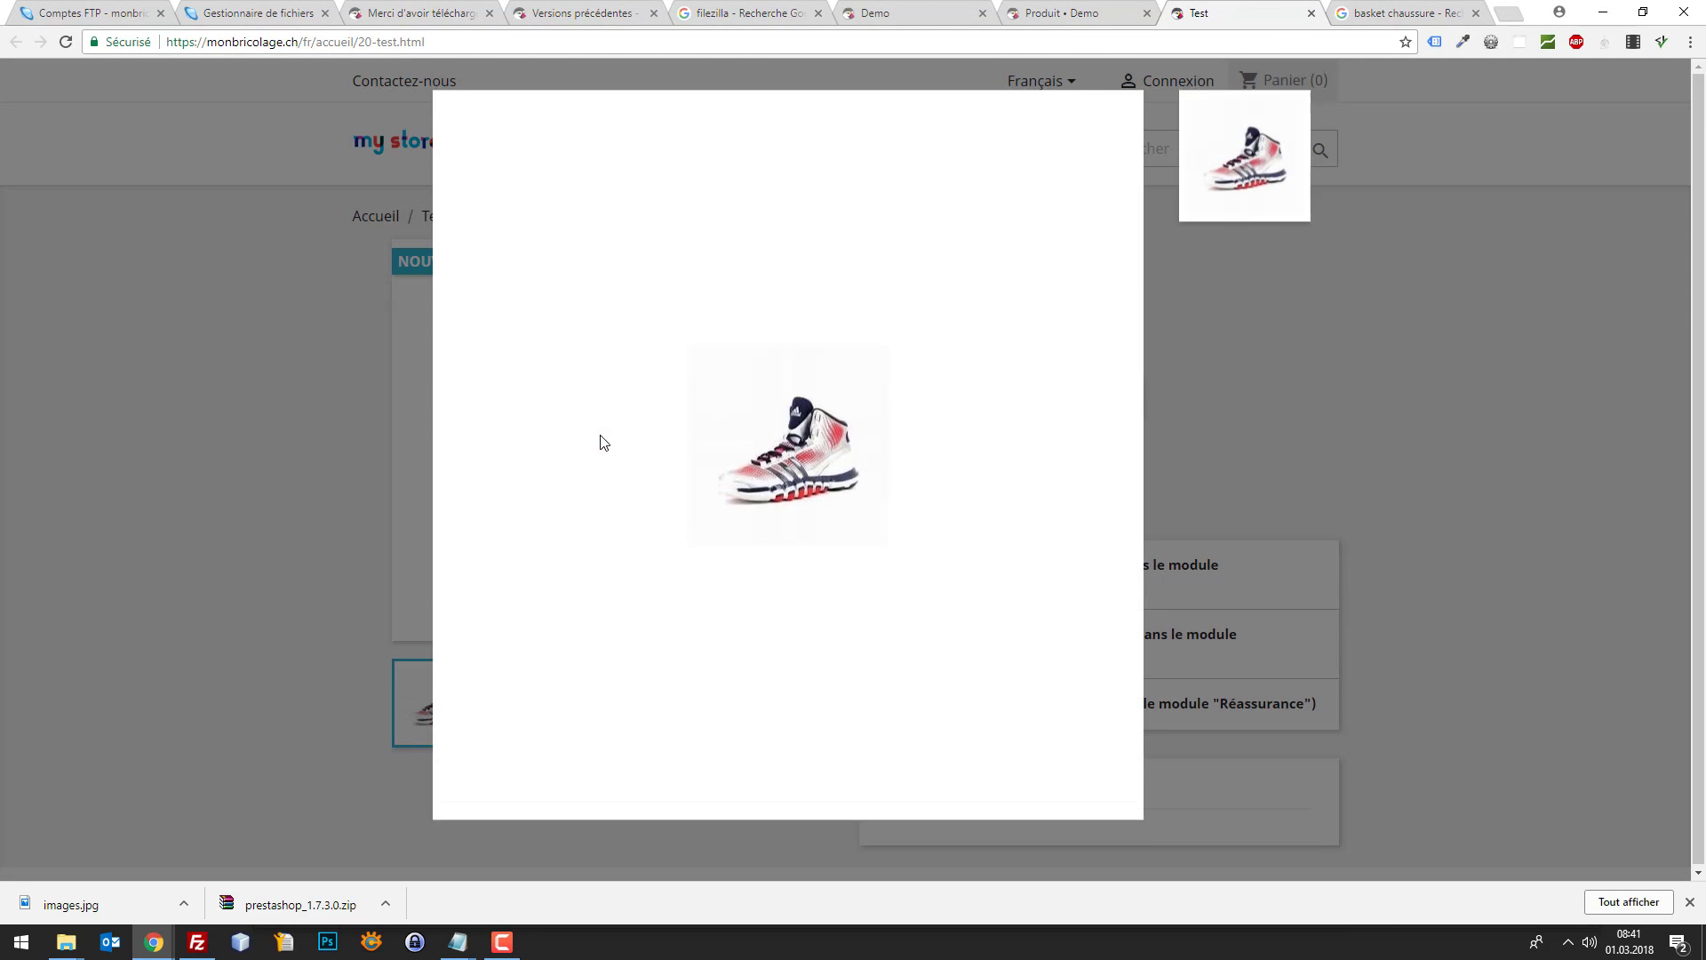
pyautogui.click(314, 428)
pyautogui.click(1062, 13)
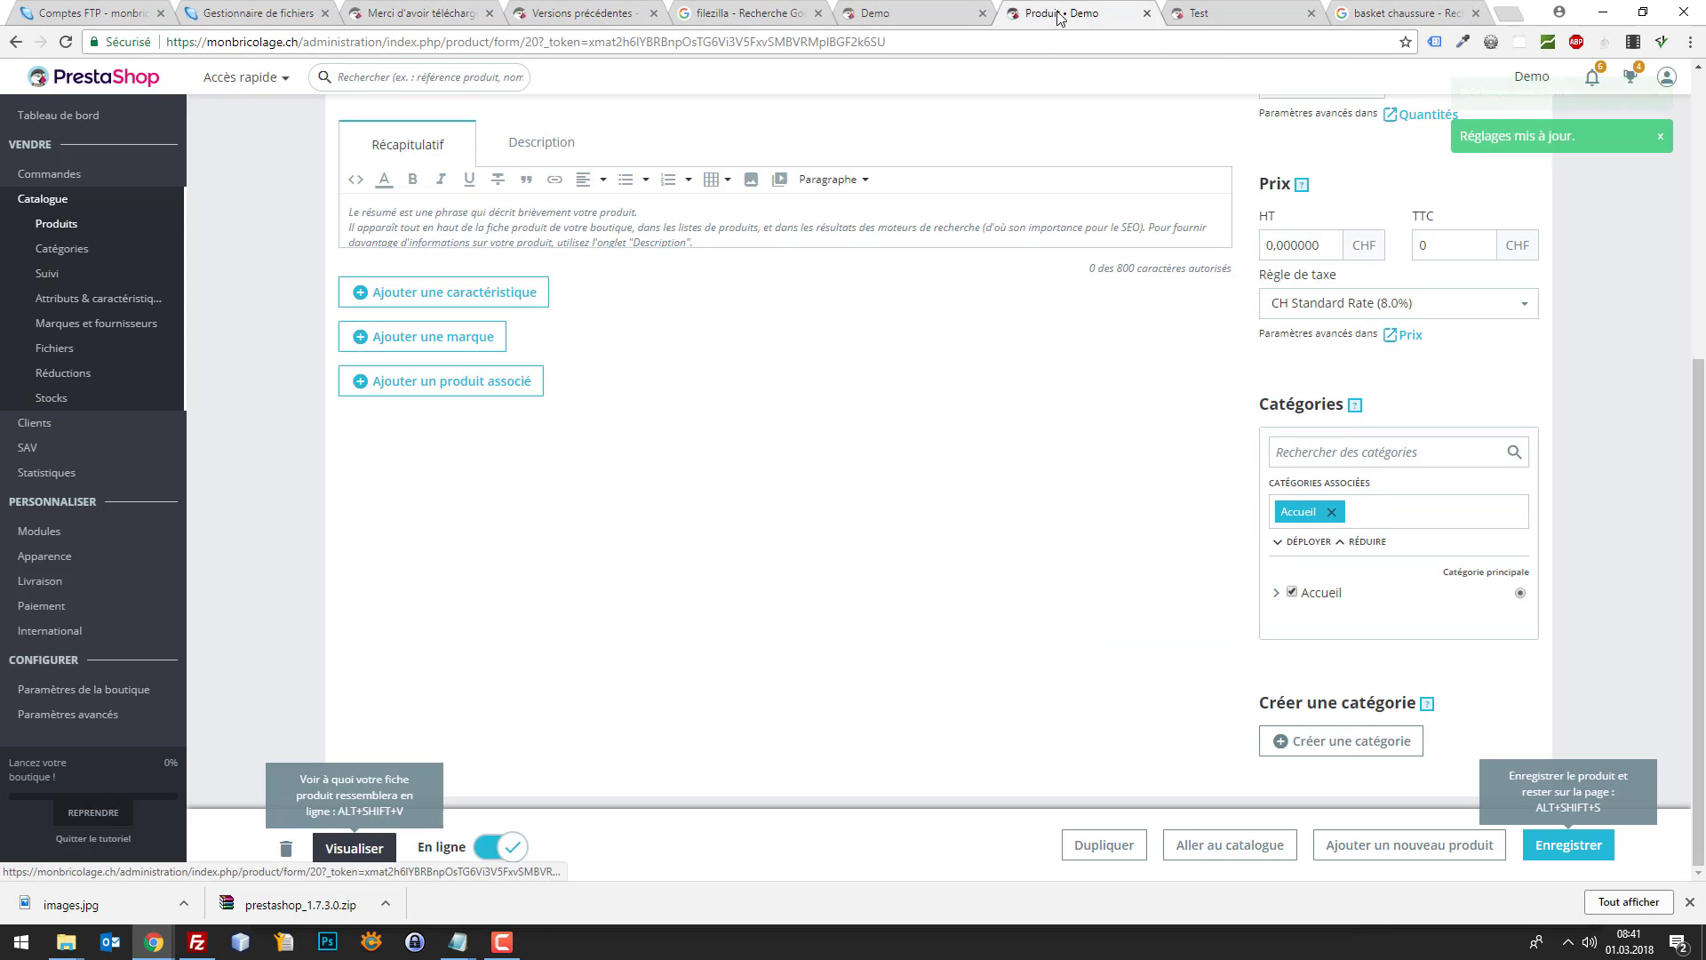
pyautogui.scroll(5, 1077, 107)
pyautogui.scroll(1, 1062, 112)
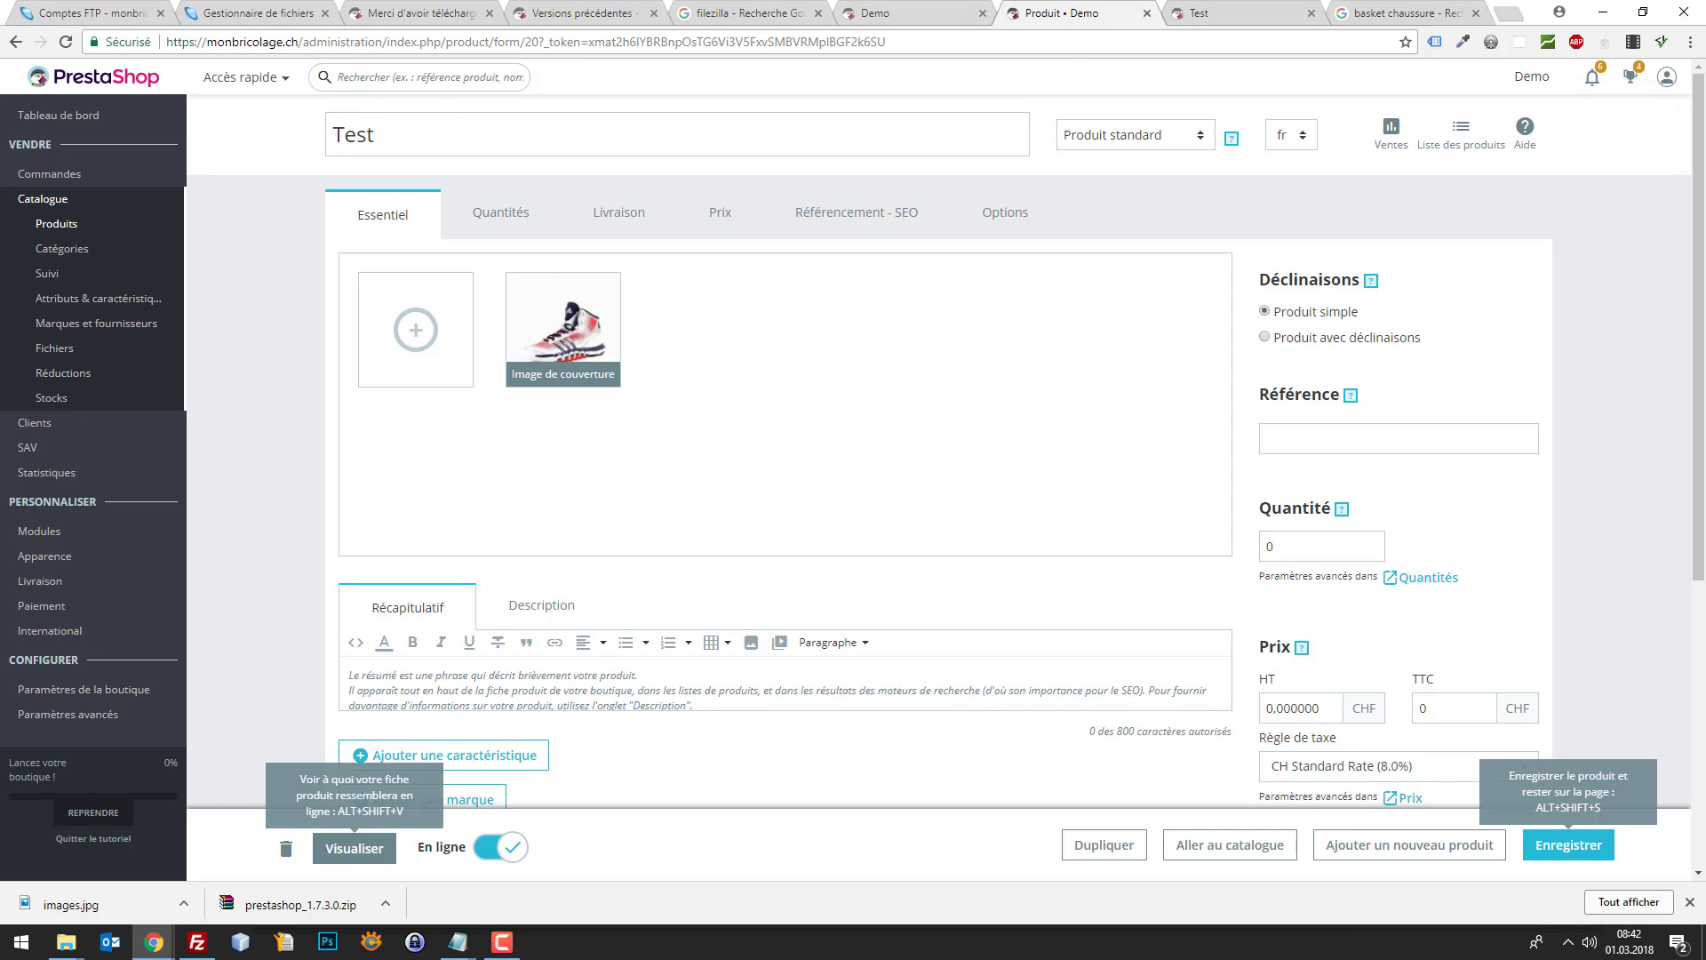
pyautogui.hotkey('alt', 'Tab')
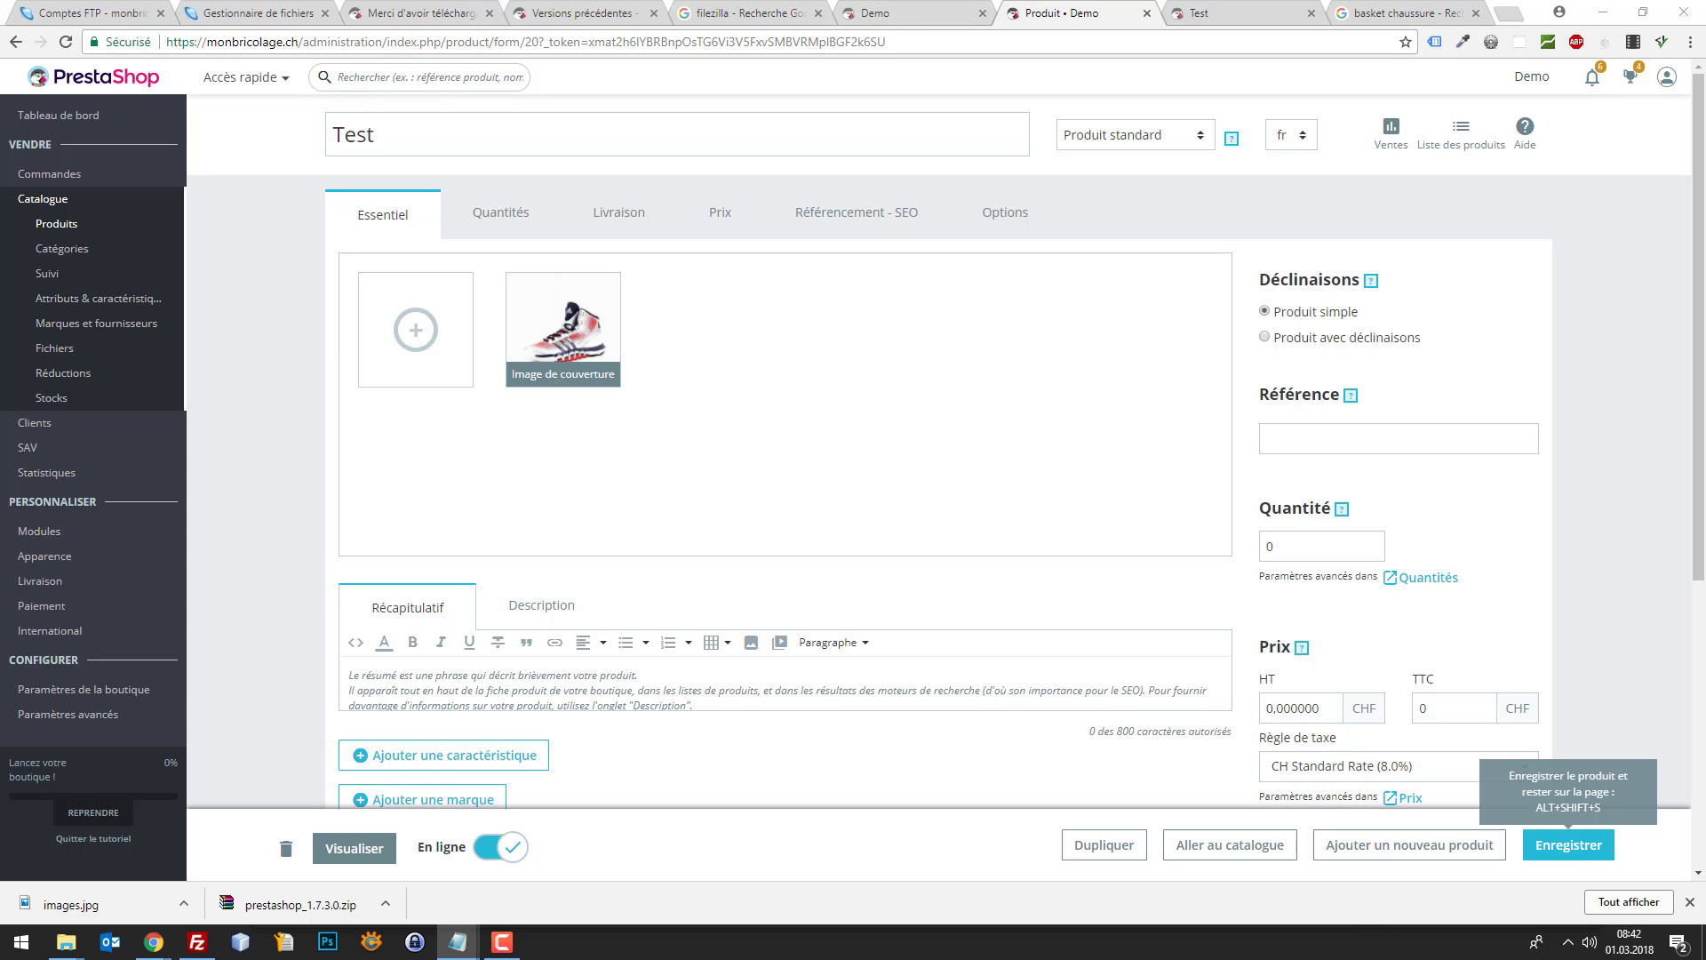
# - Go to the shop's maintenance settings under Paramètres de la boutique in the back office
pyautogui.click(893, 12)
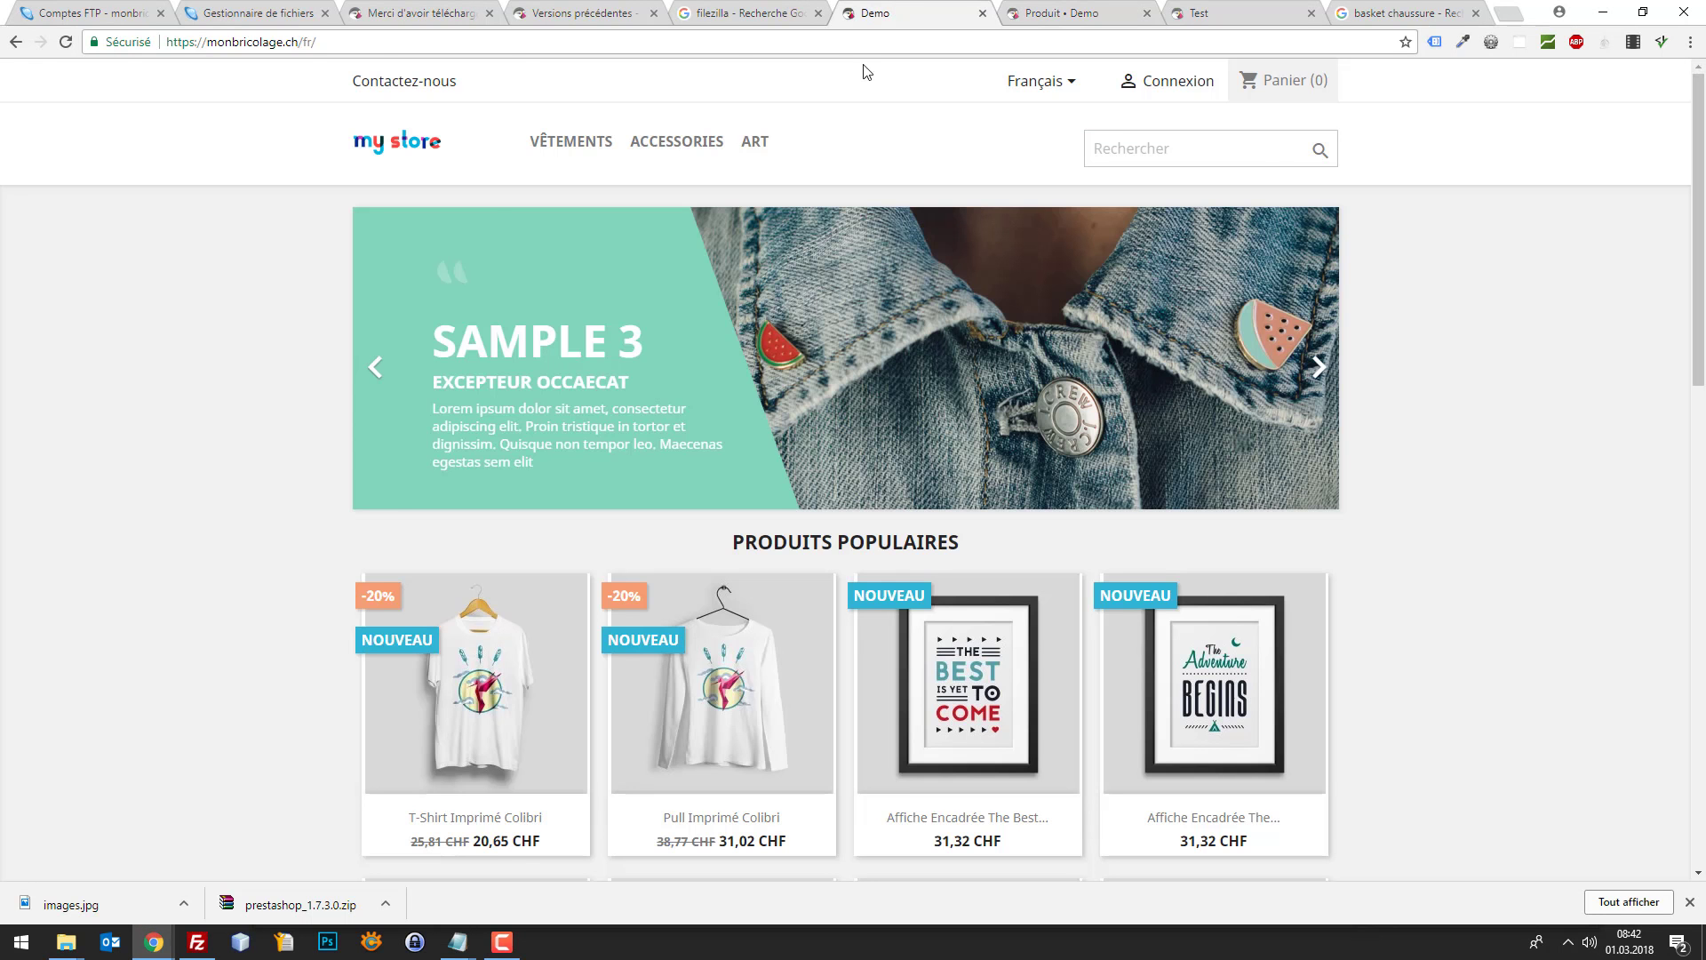
pyautogui.click(1035, 8)
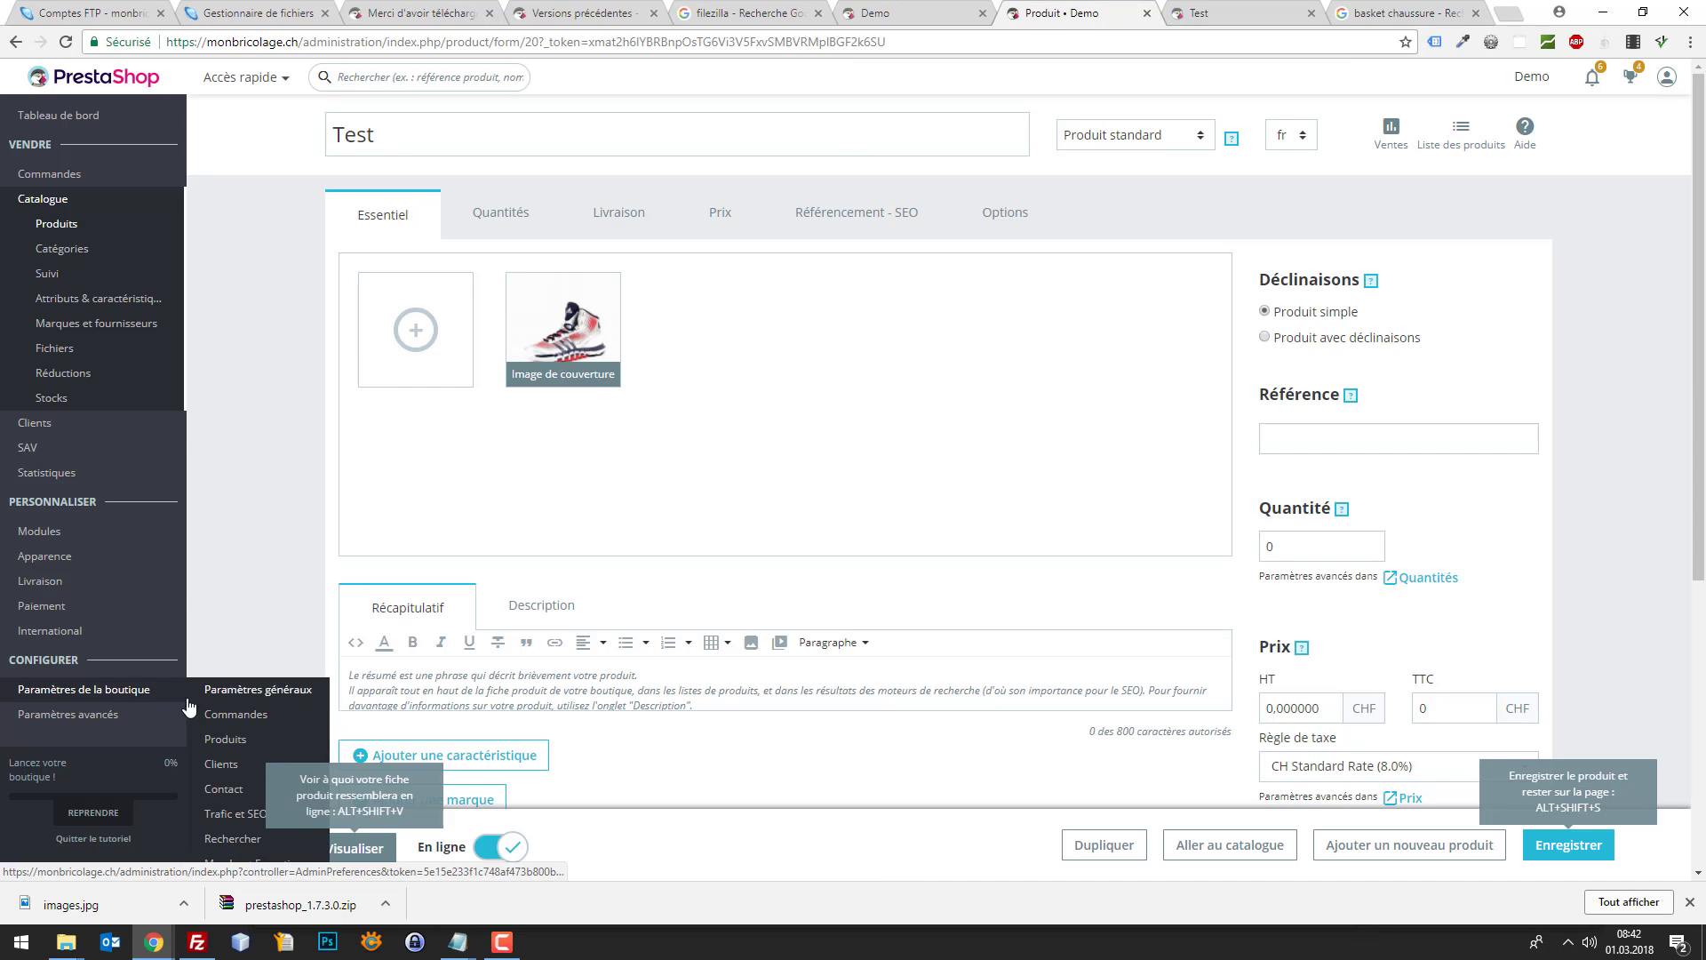
pyautogui.moveTo(160, 715)
pyautogui.click(245, 770)
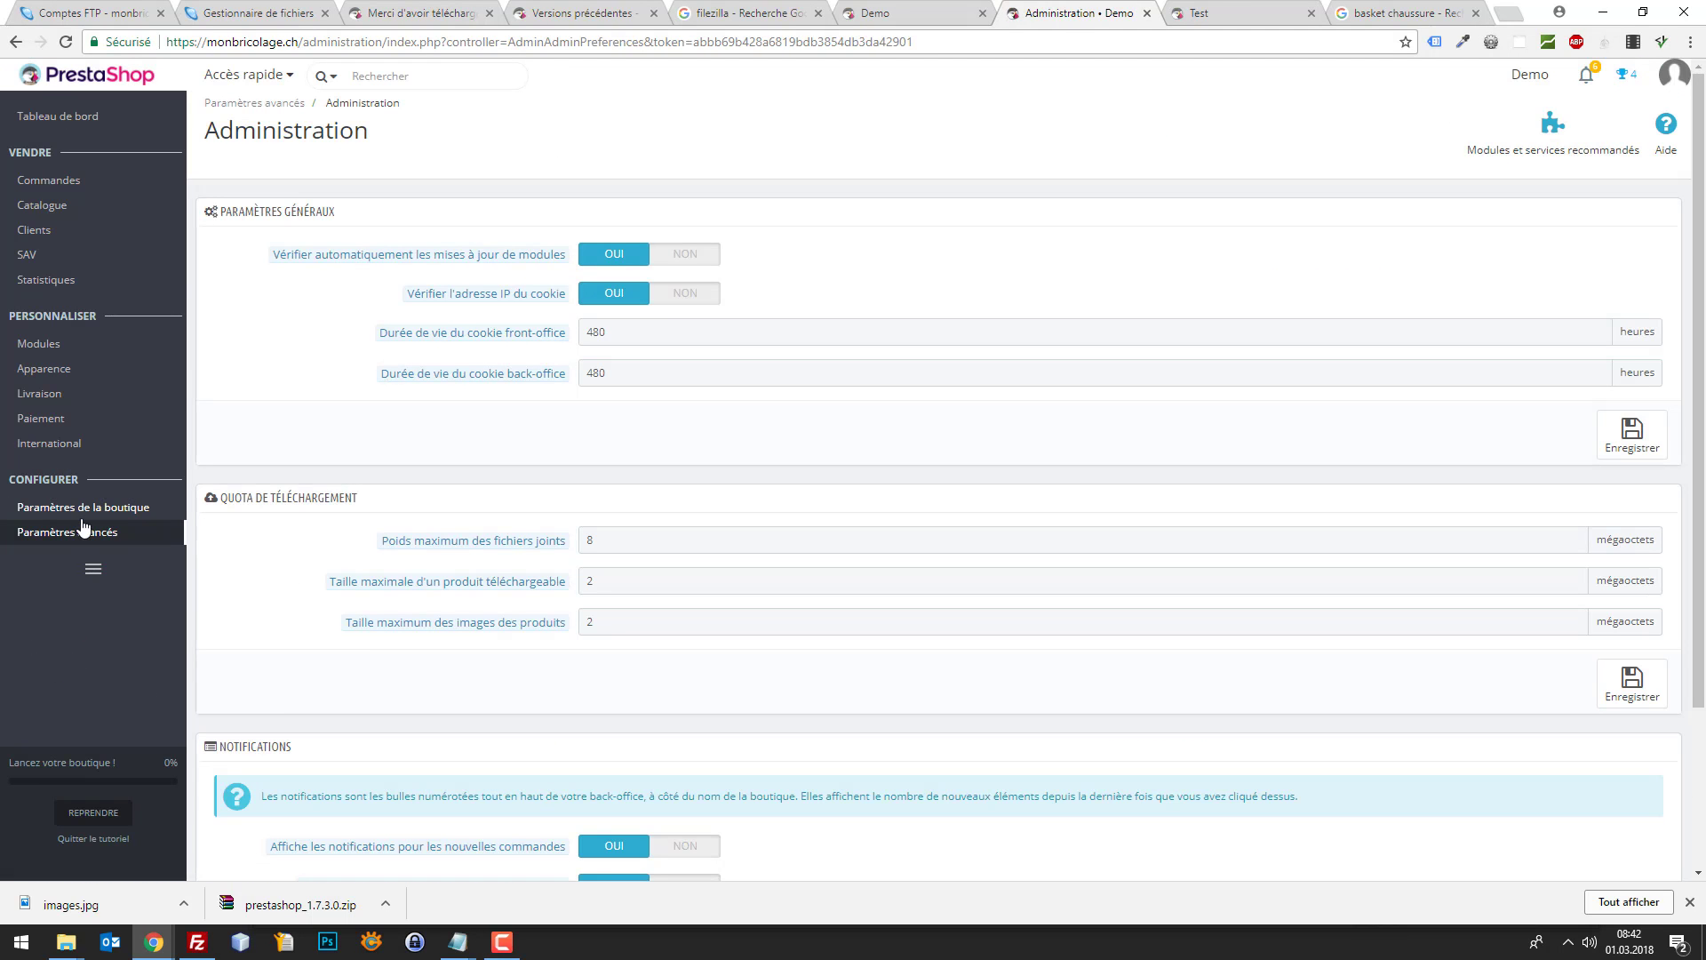
pyautogui.moveTo(133, 507)
pyautogui.click(278, 512)
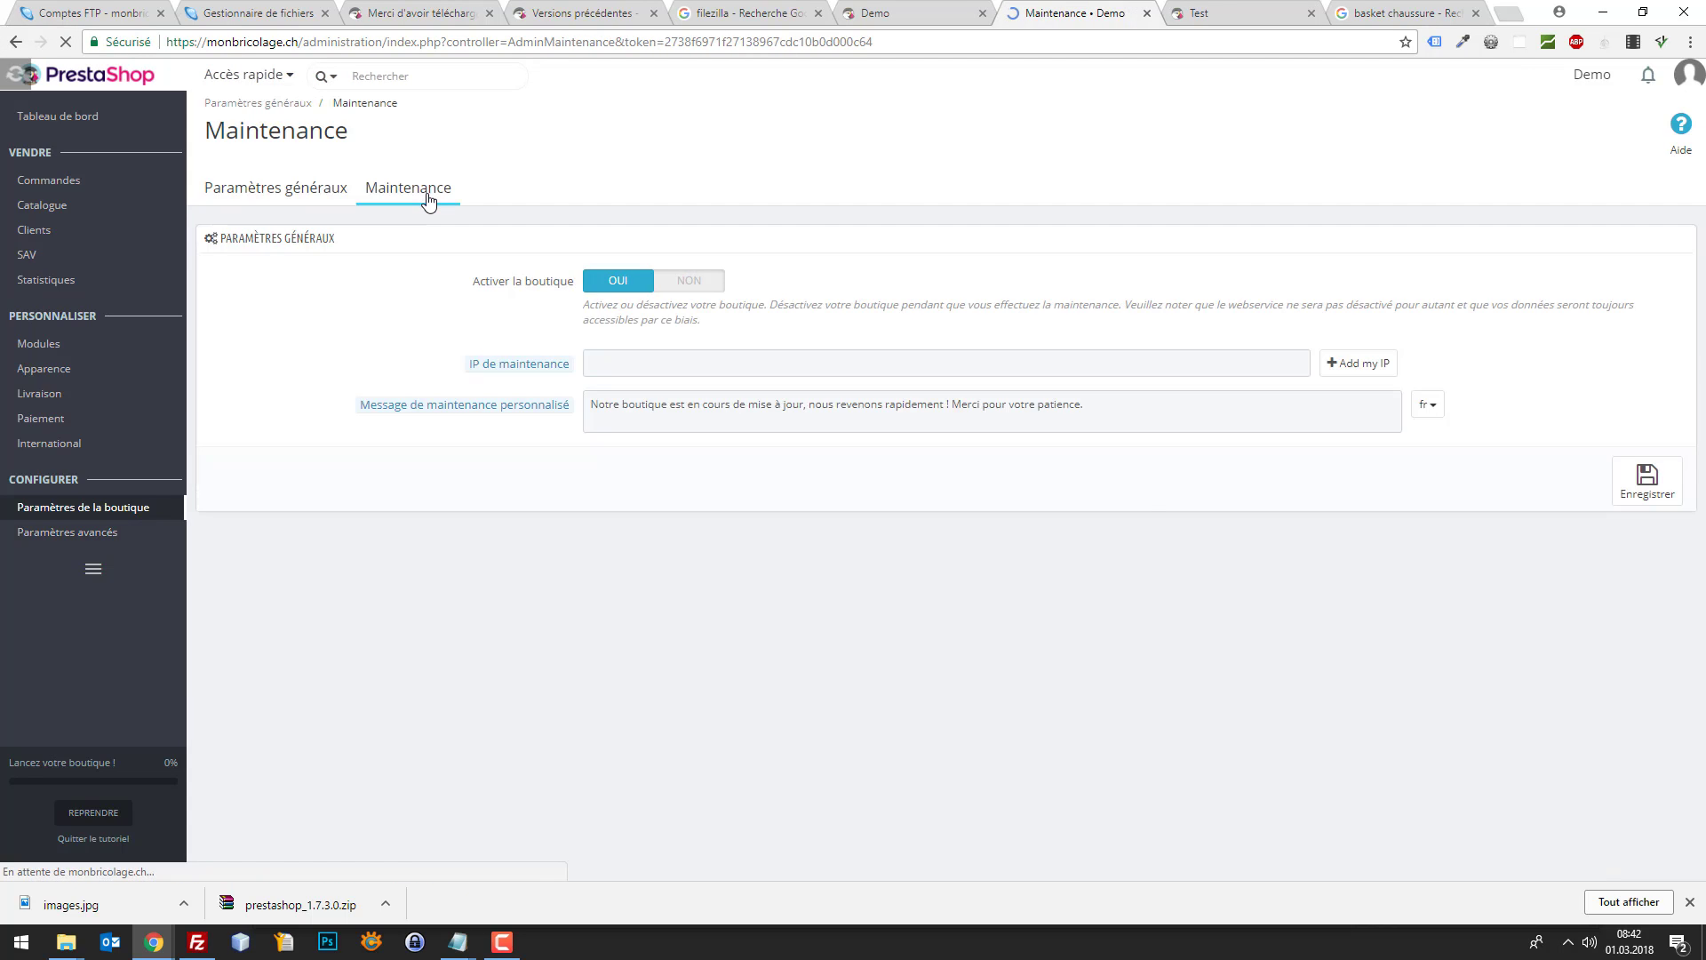
# - Set Activer la boutique to NON, save, and check the storefront's maintenance page
pyautogui.click(684, 281)
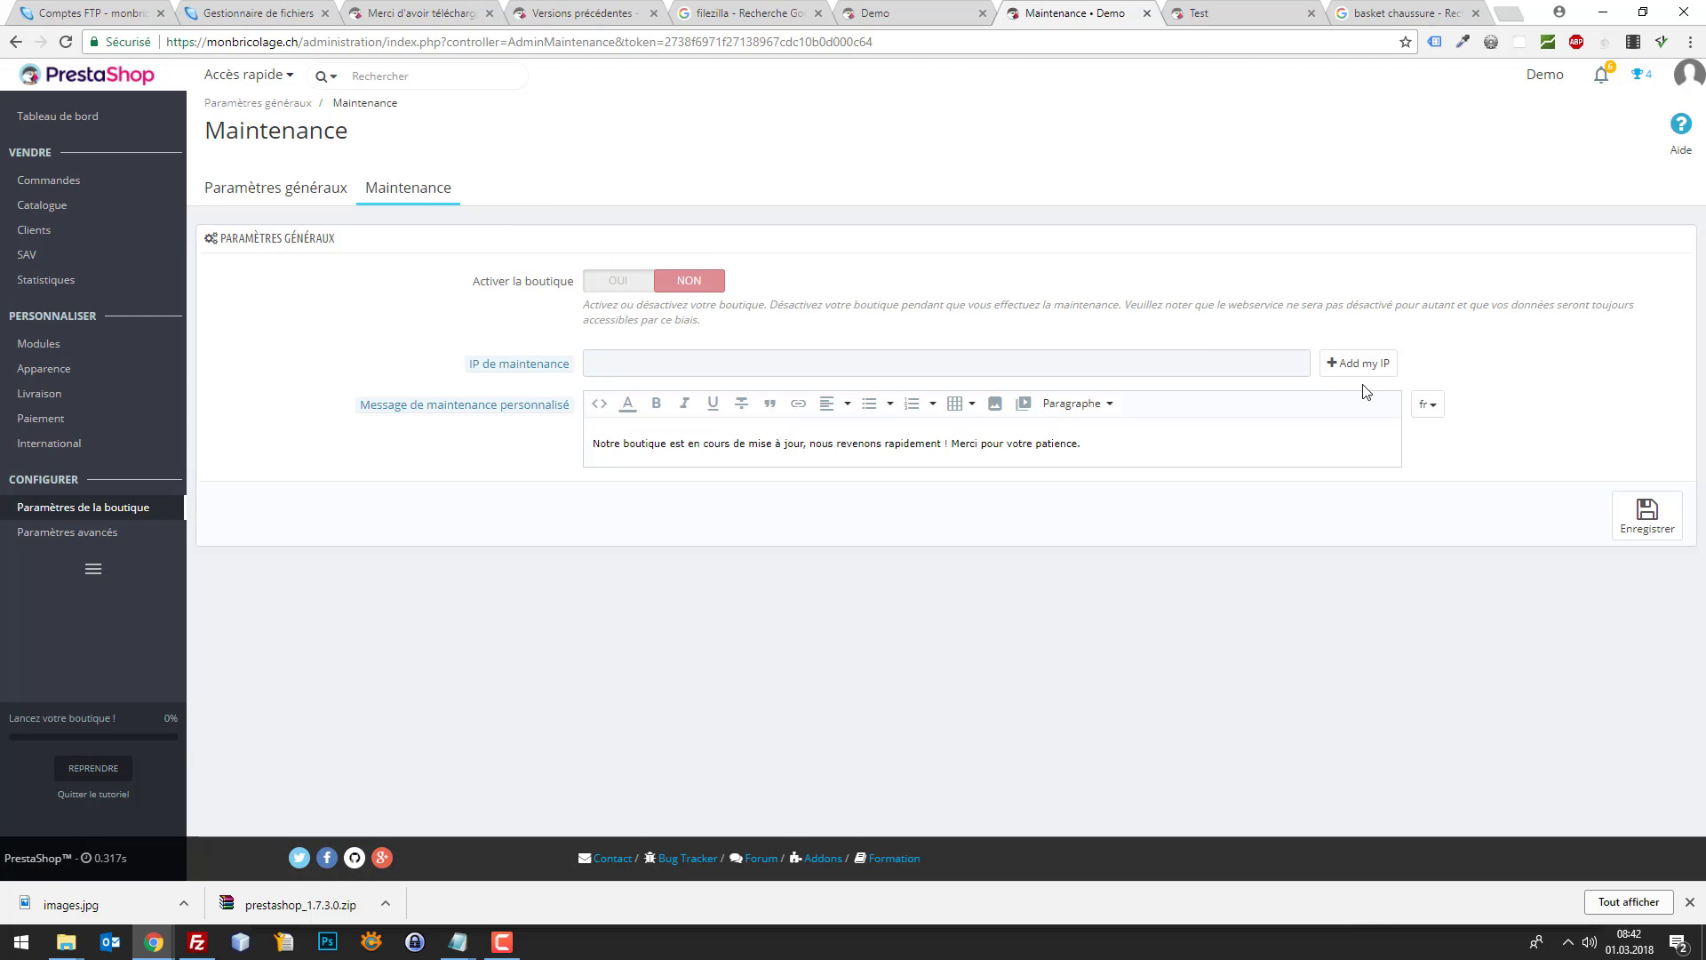
pyautogui.click(1621, 504)
pyautogui.click(942, 8)
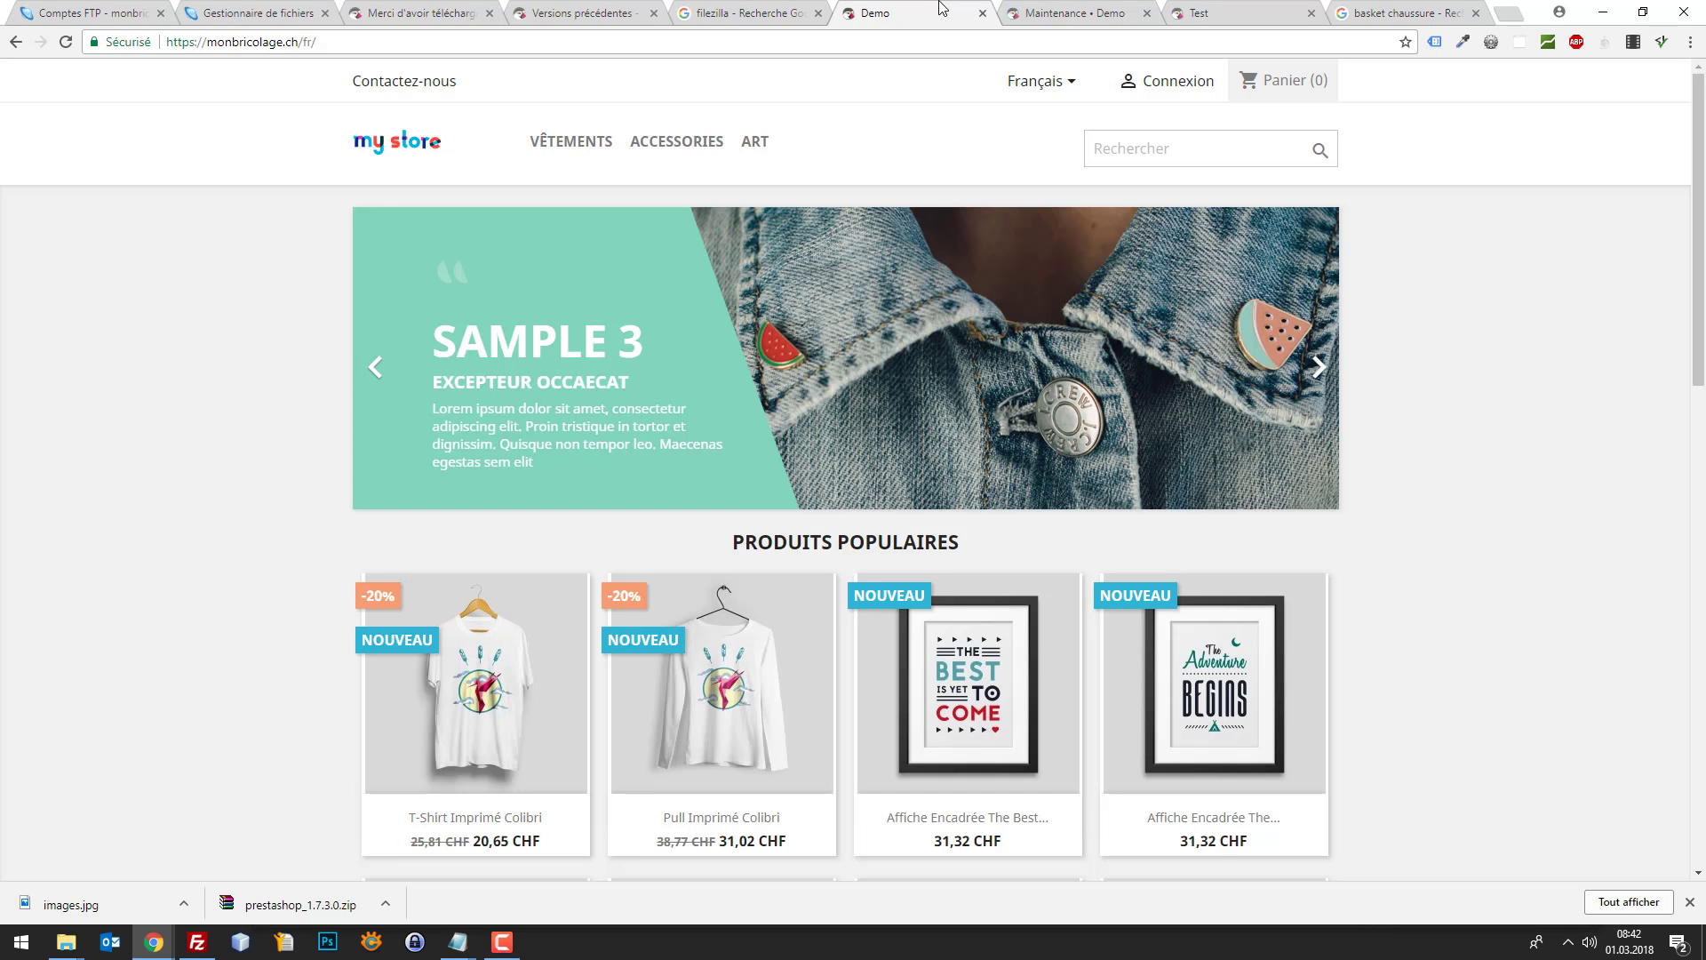
pyautogui.hotkey('ctrl', 'l')
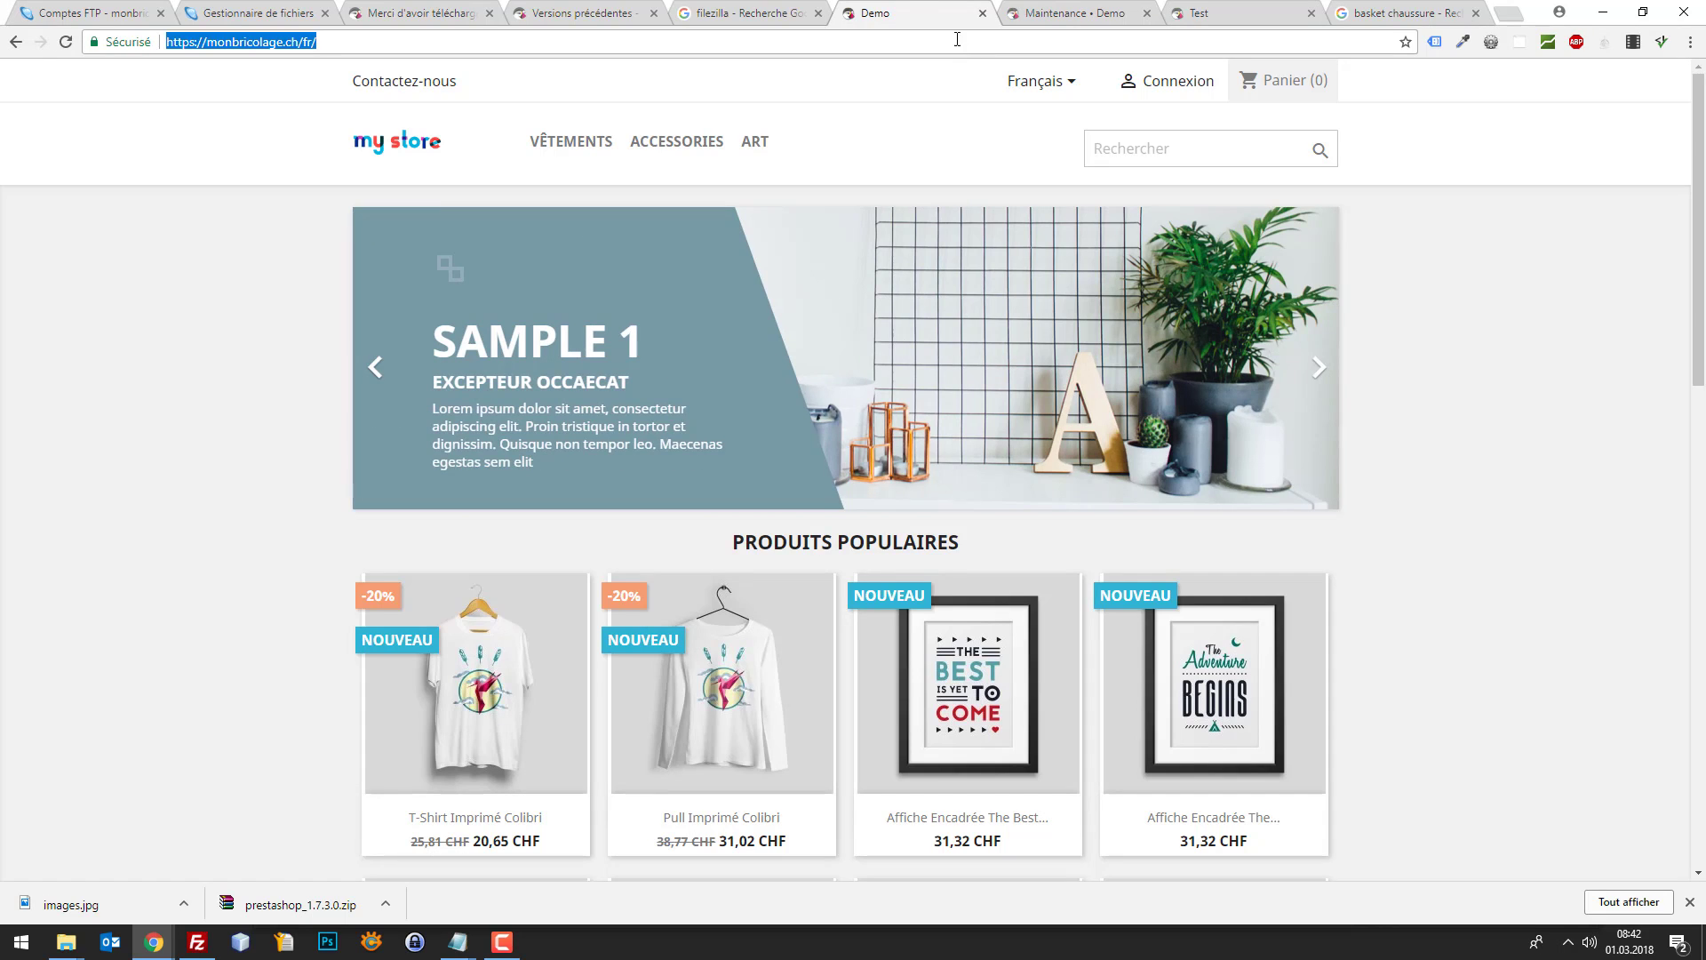
pyautogui.press('Return')
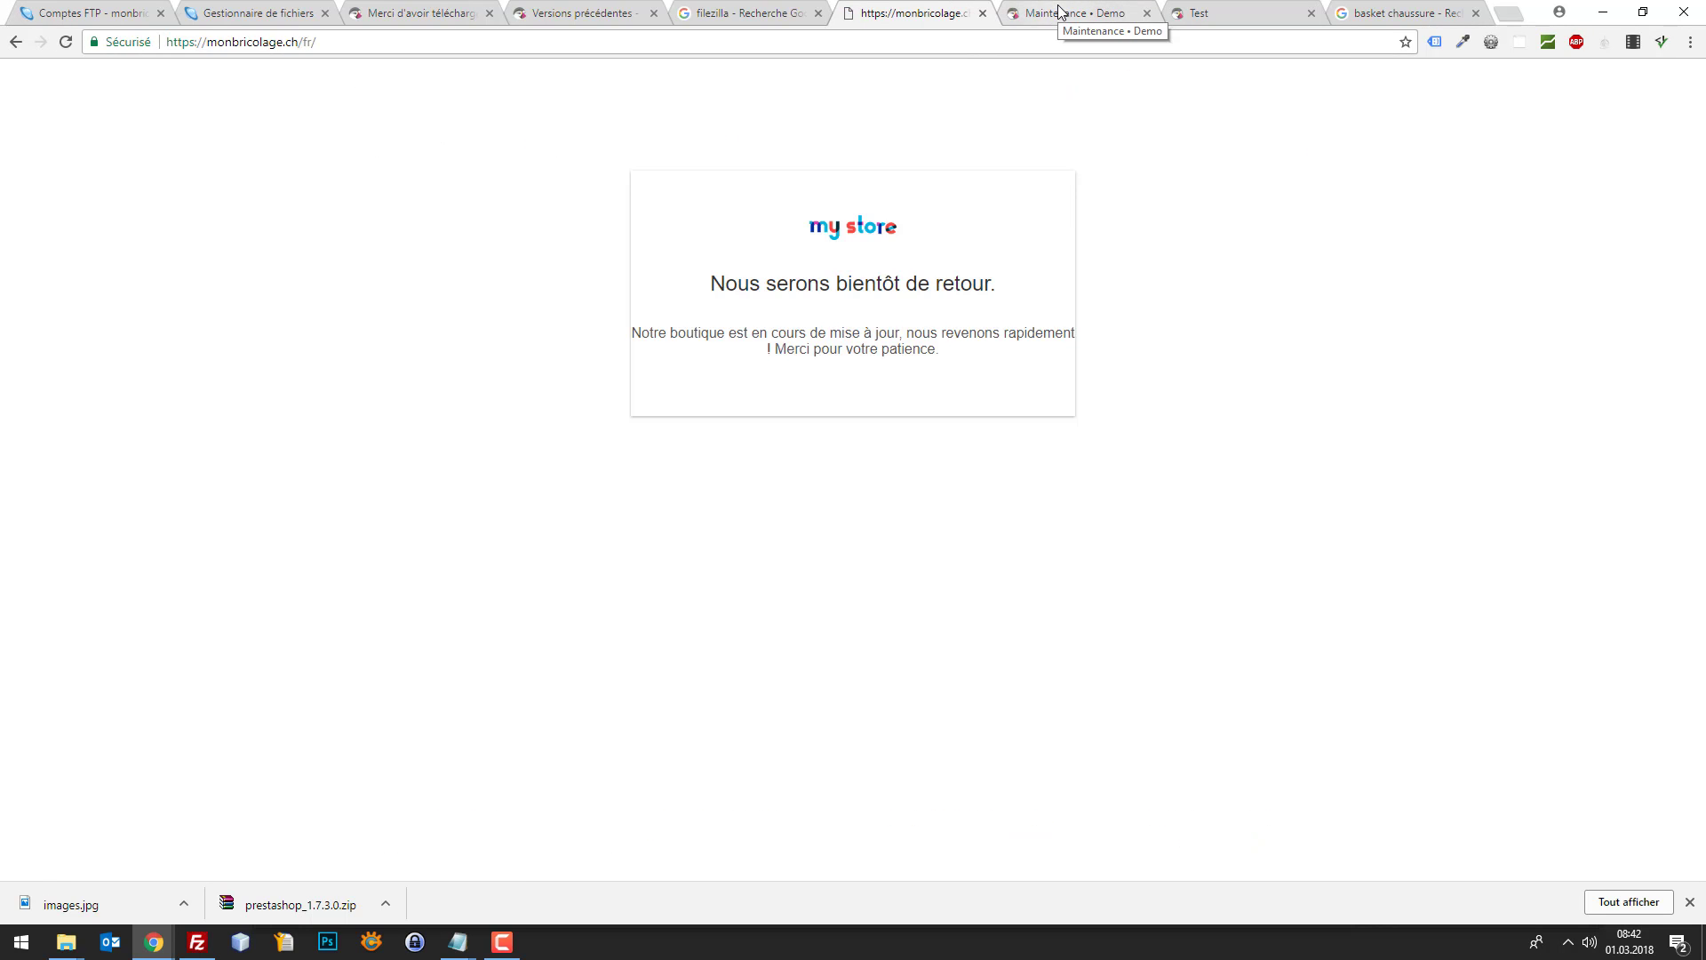
pyautogui.click(1057, 13)
pyautogui.click(938, 11)
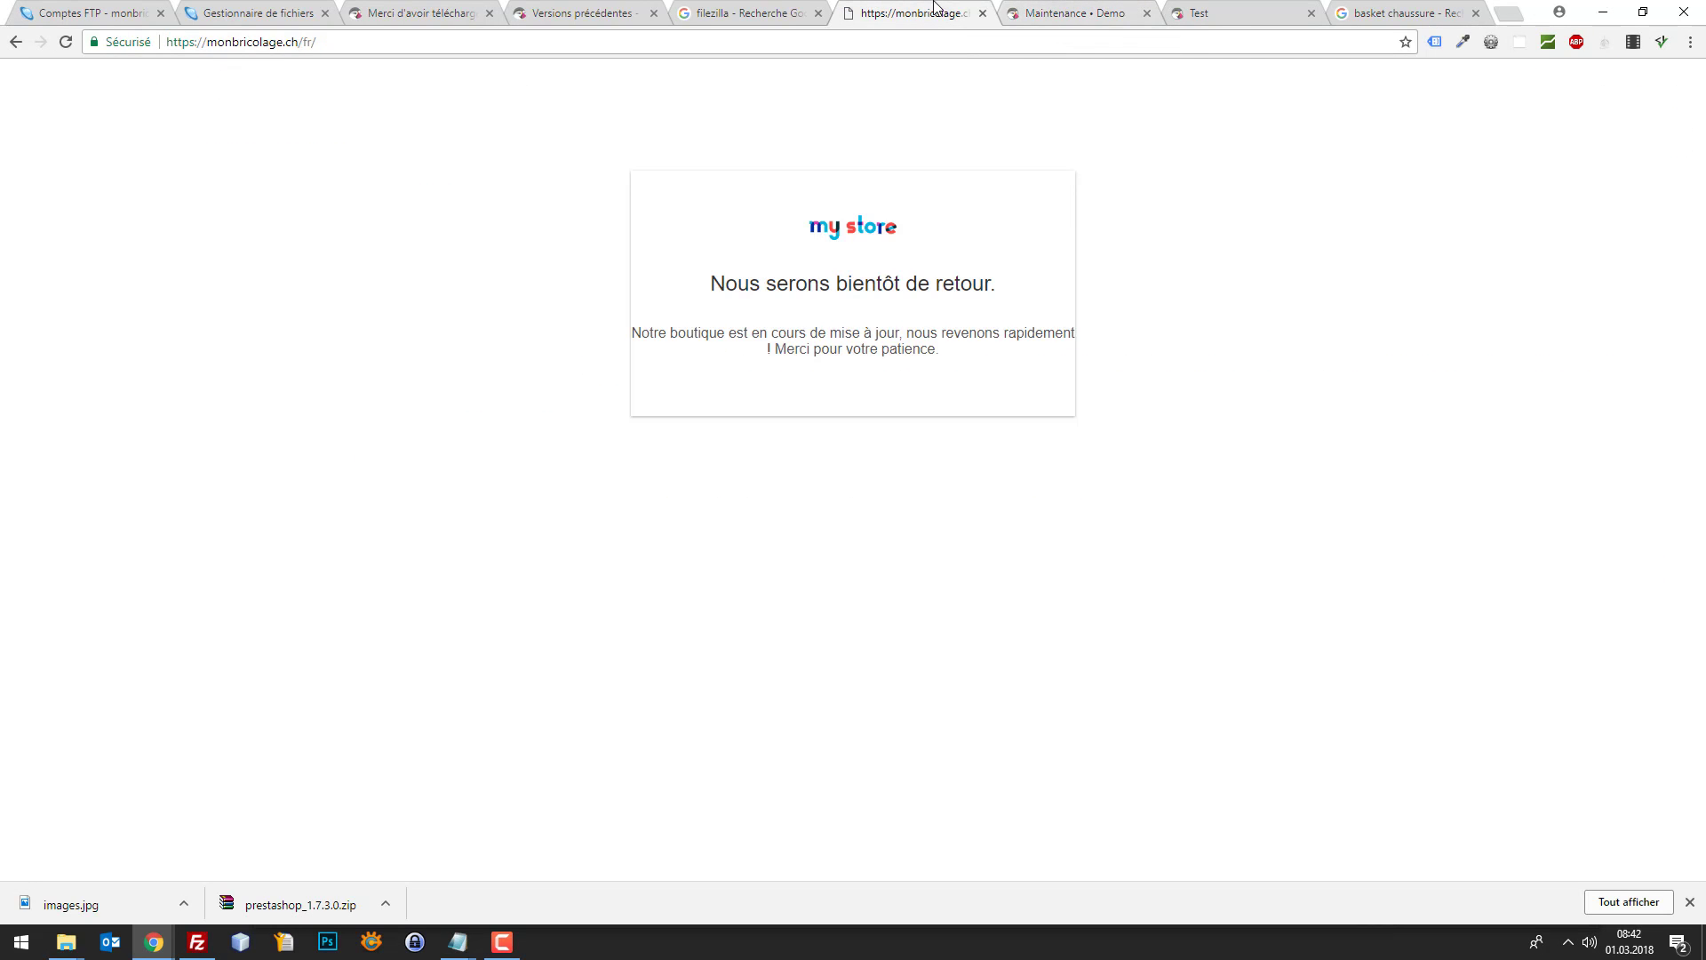
# - Add your own IP to the maintenance exceptions, save, and confirm the storefront homepage loads
pyautogui.click(1129, 11)
pyautogui.click(1371, 426)
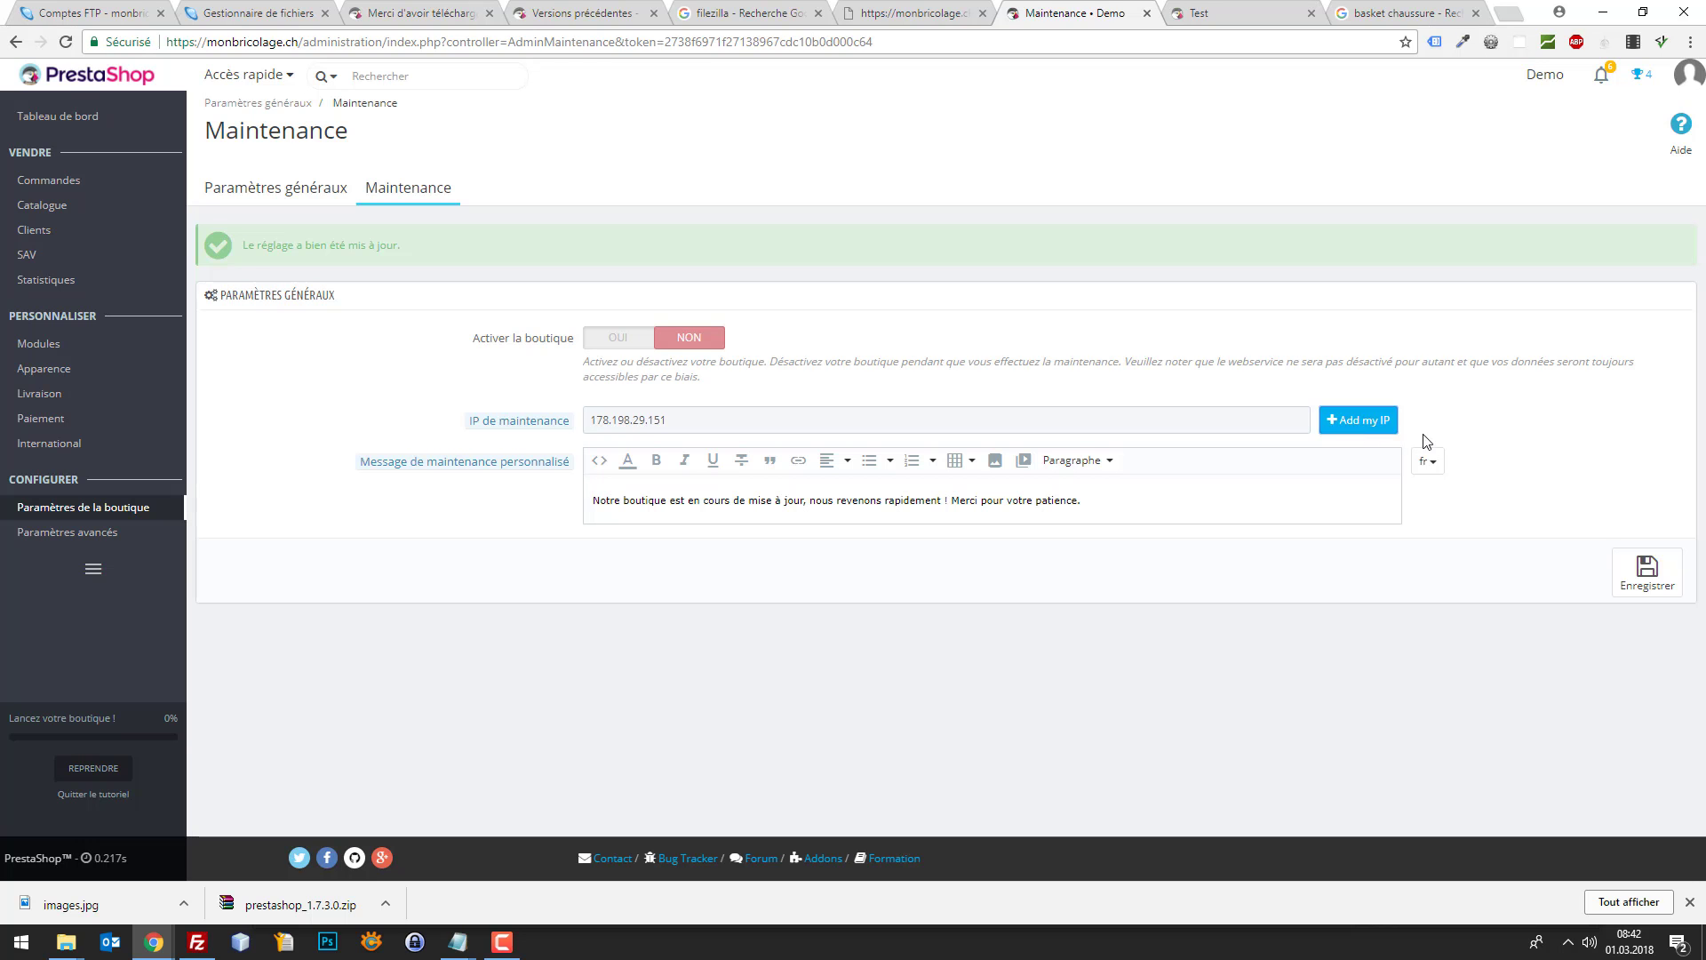
pyautogui.click(1647, 573)
pyautogui.click(934, 10)
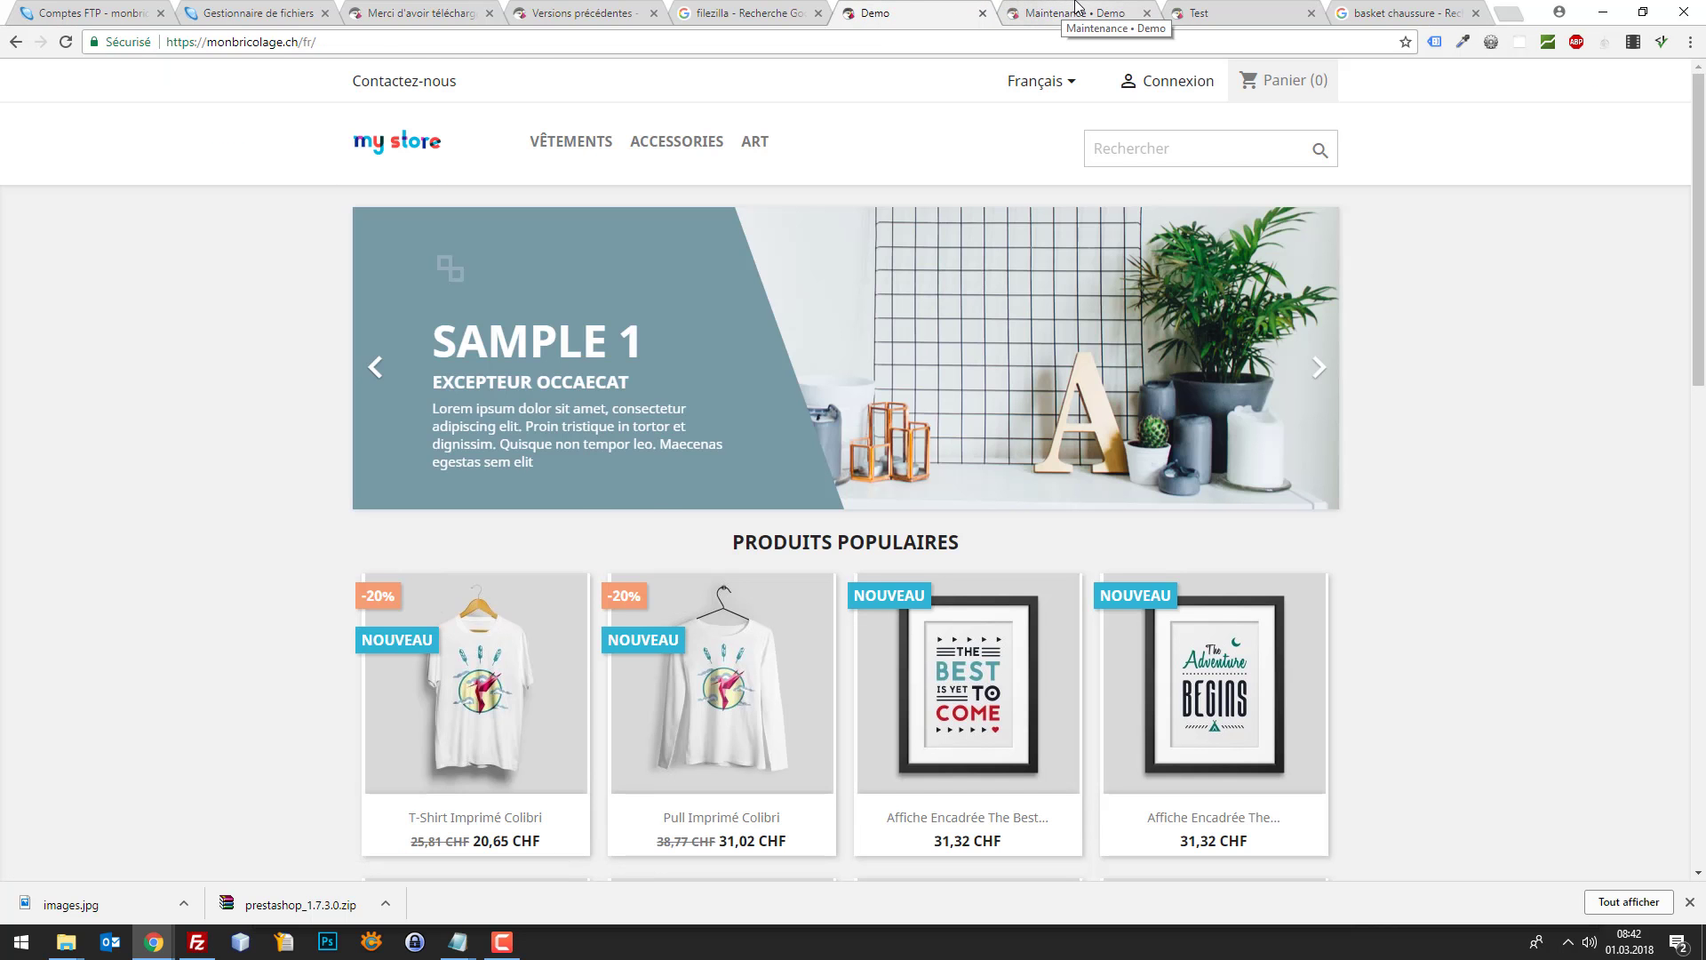
pyautogui.click(1075, 13)
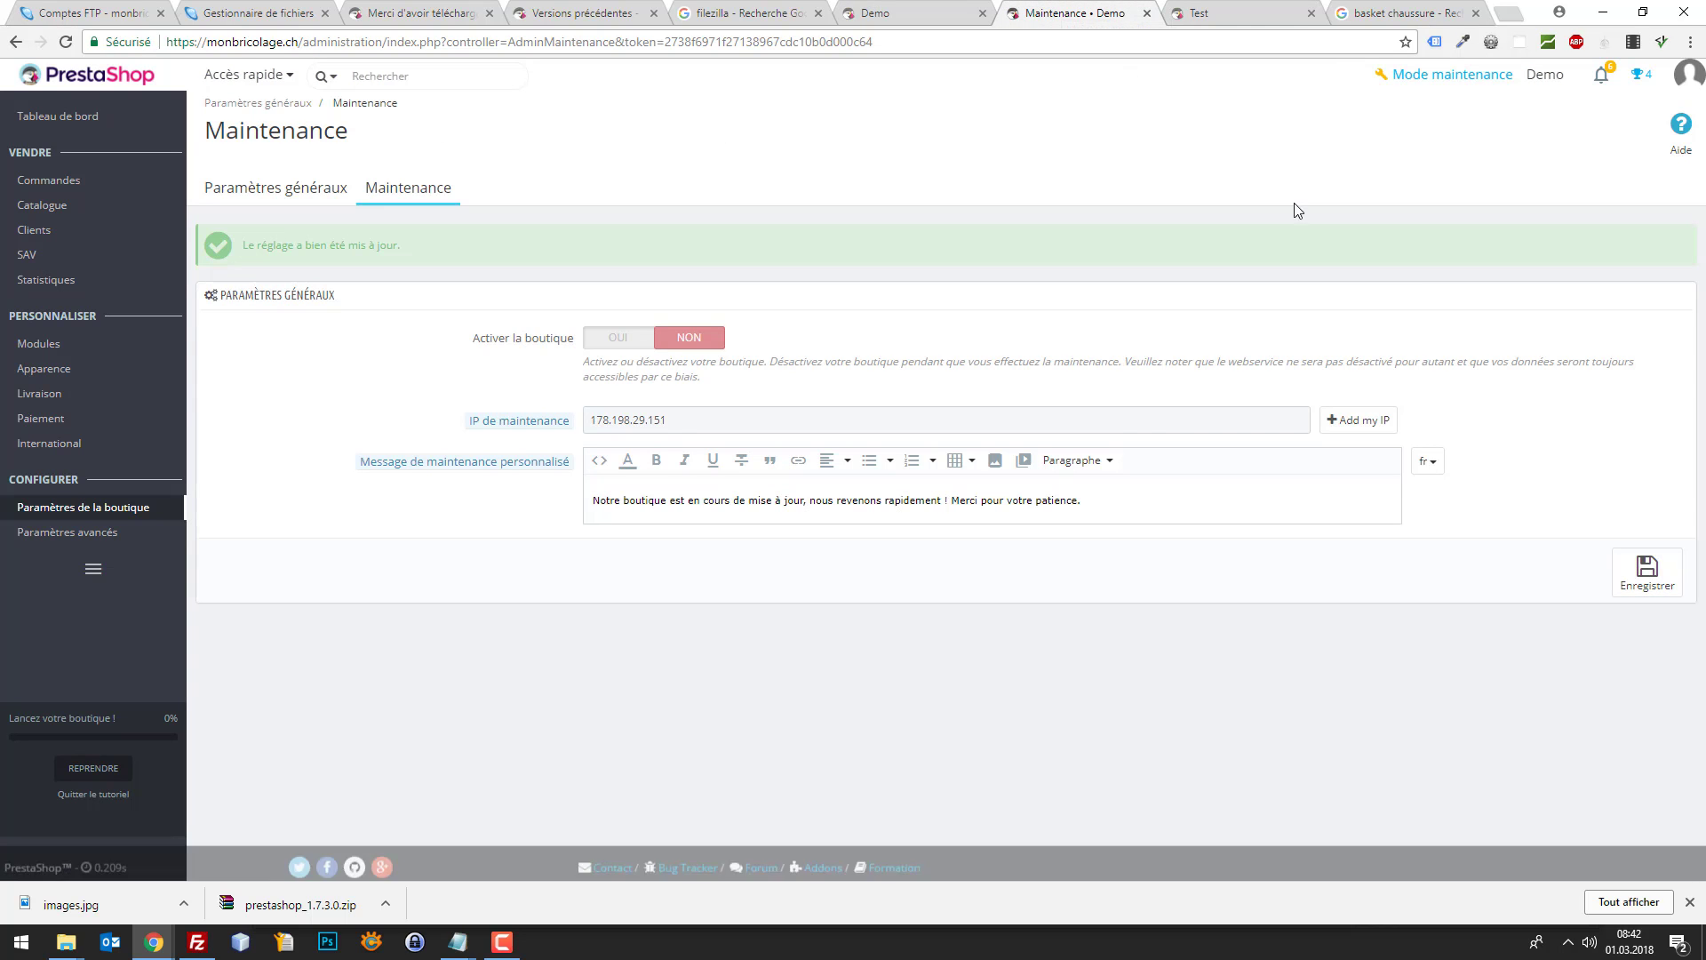
pyautogui.click(868, 9)
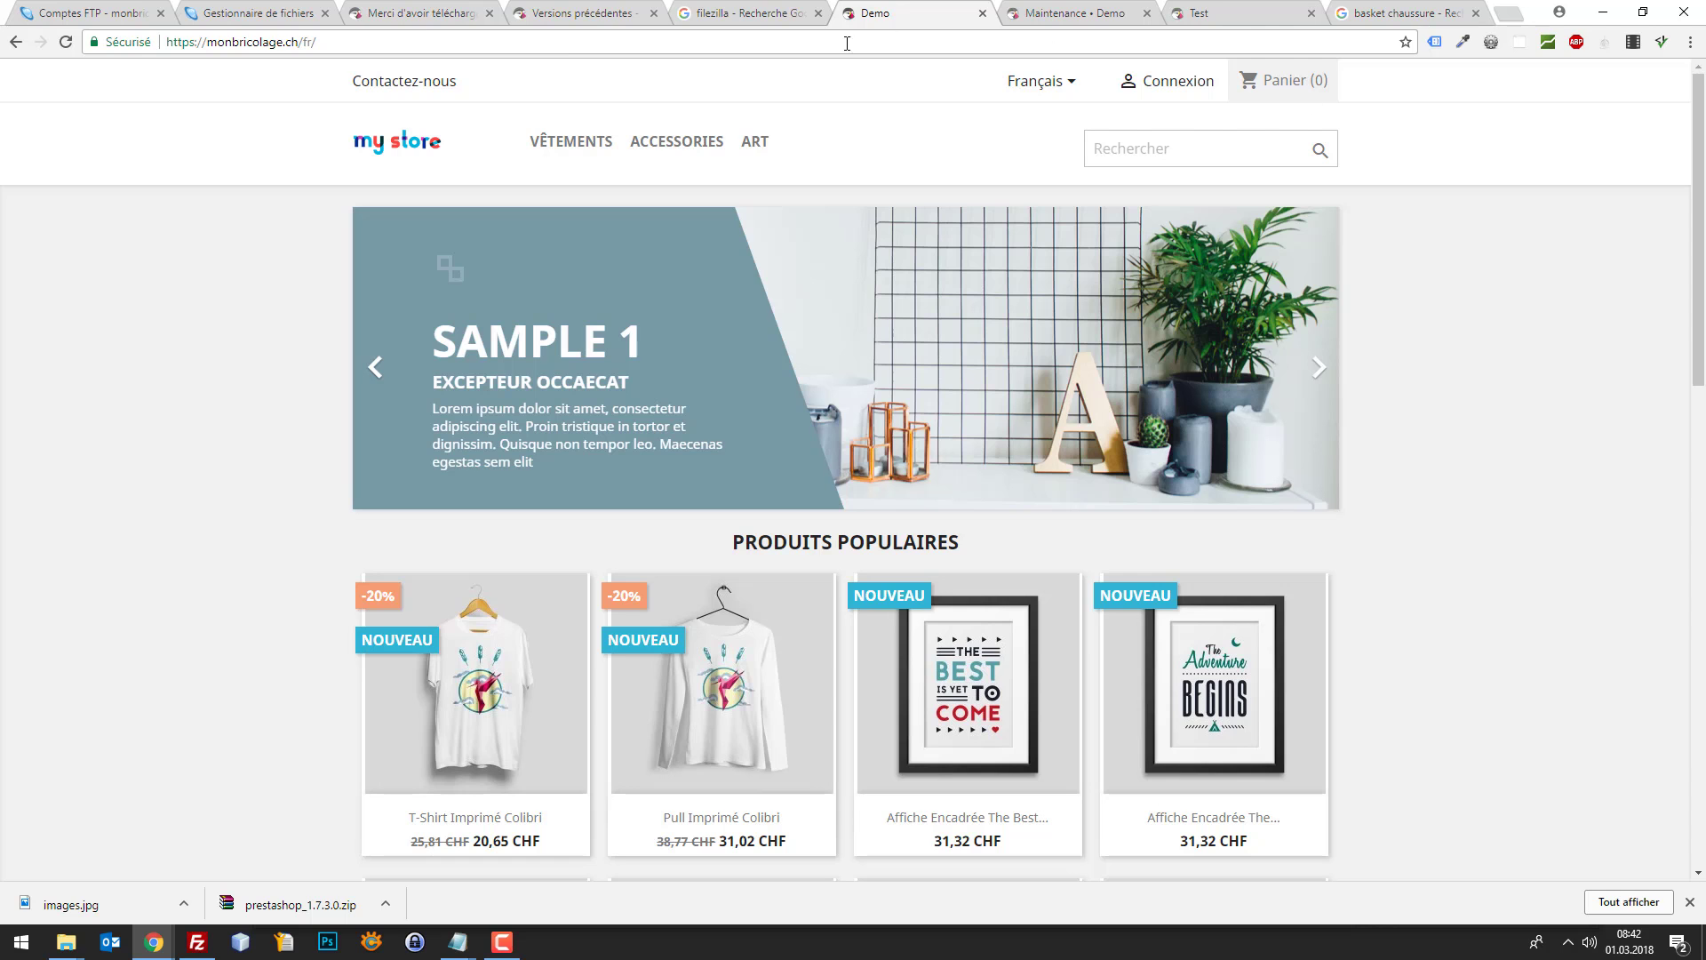
# - Go to the hosting's Bases de données page and follow the 'Accès phpMyAdmin' link
pyautogui.click(276, 7)
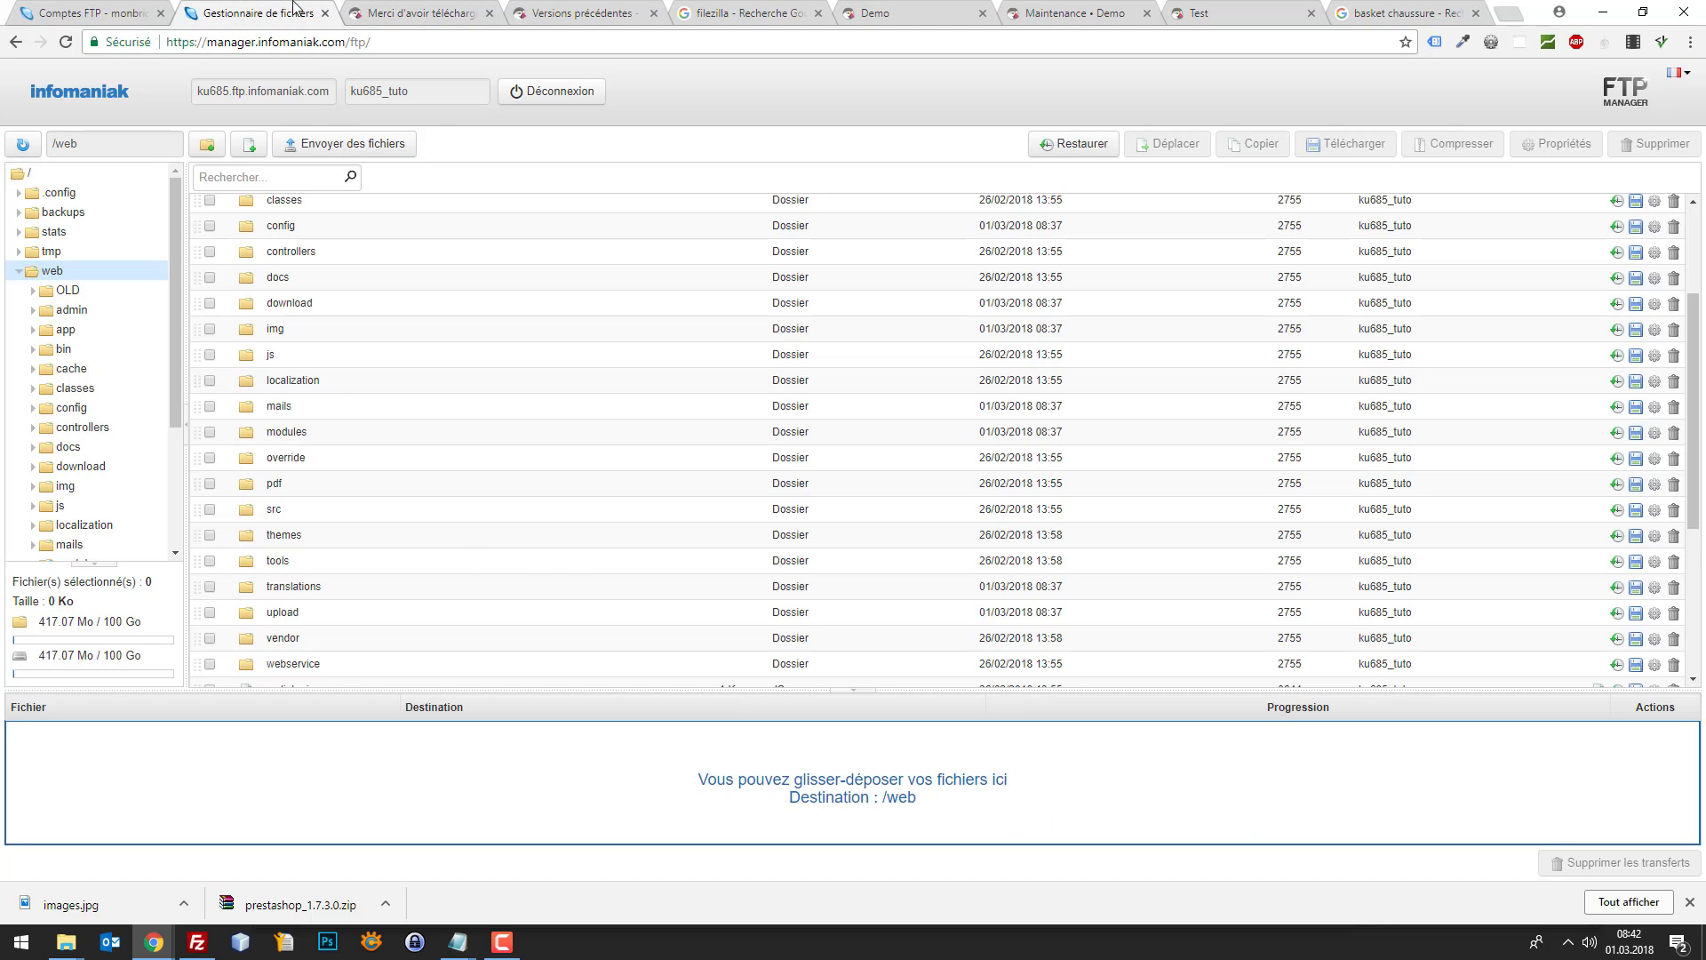
pyautogui.click(107, 10)
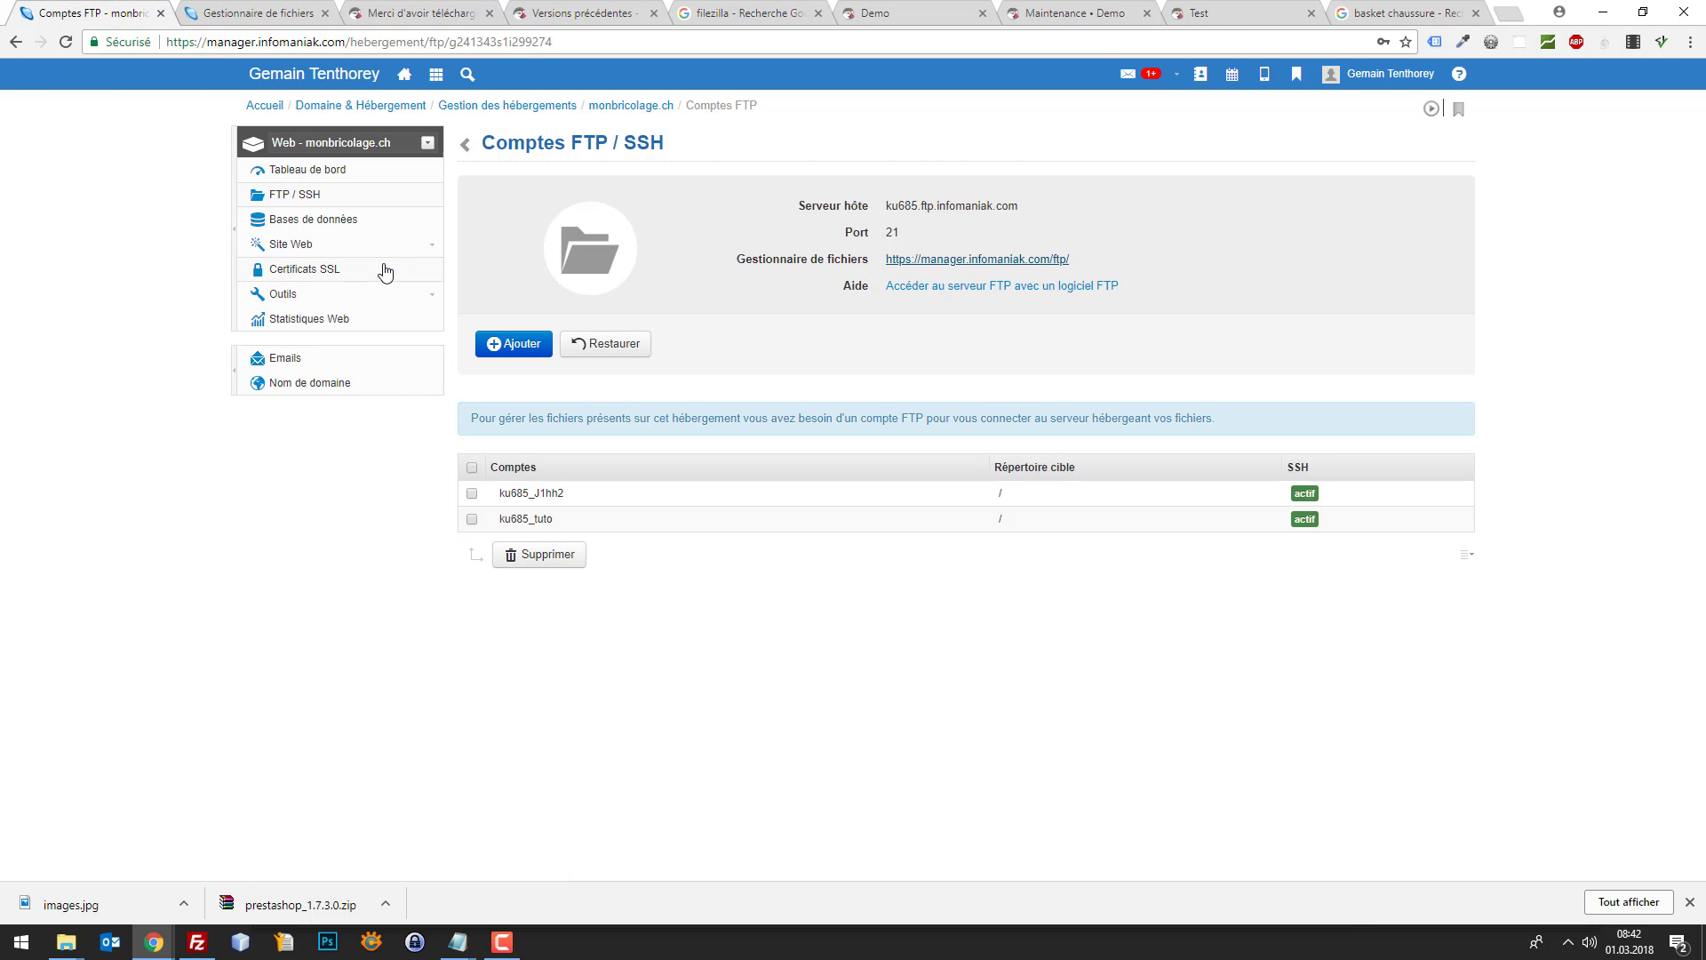
pyautogui.click(333, 224)
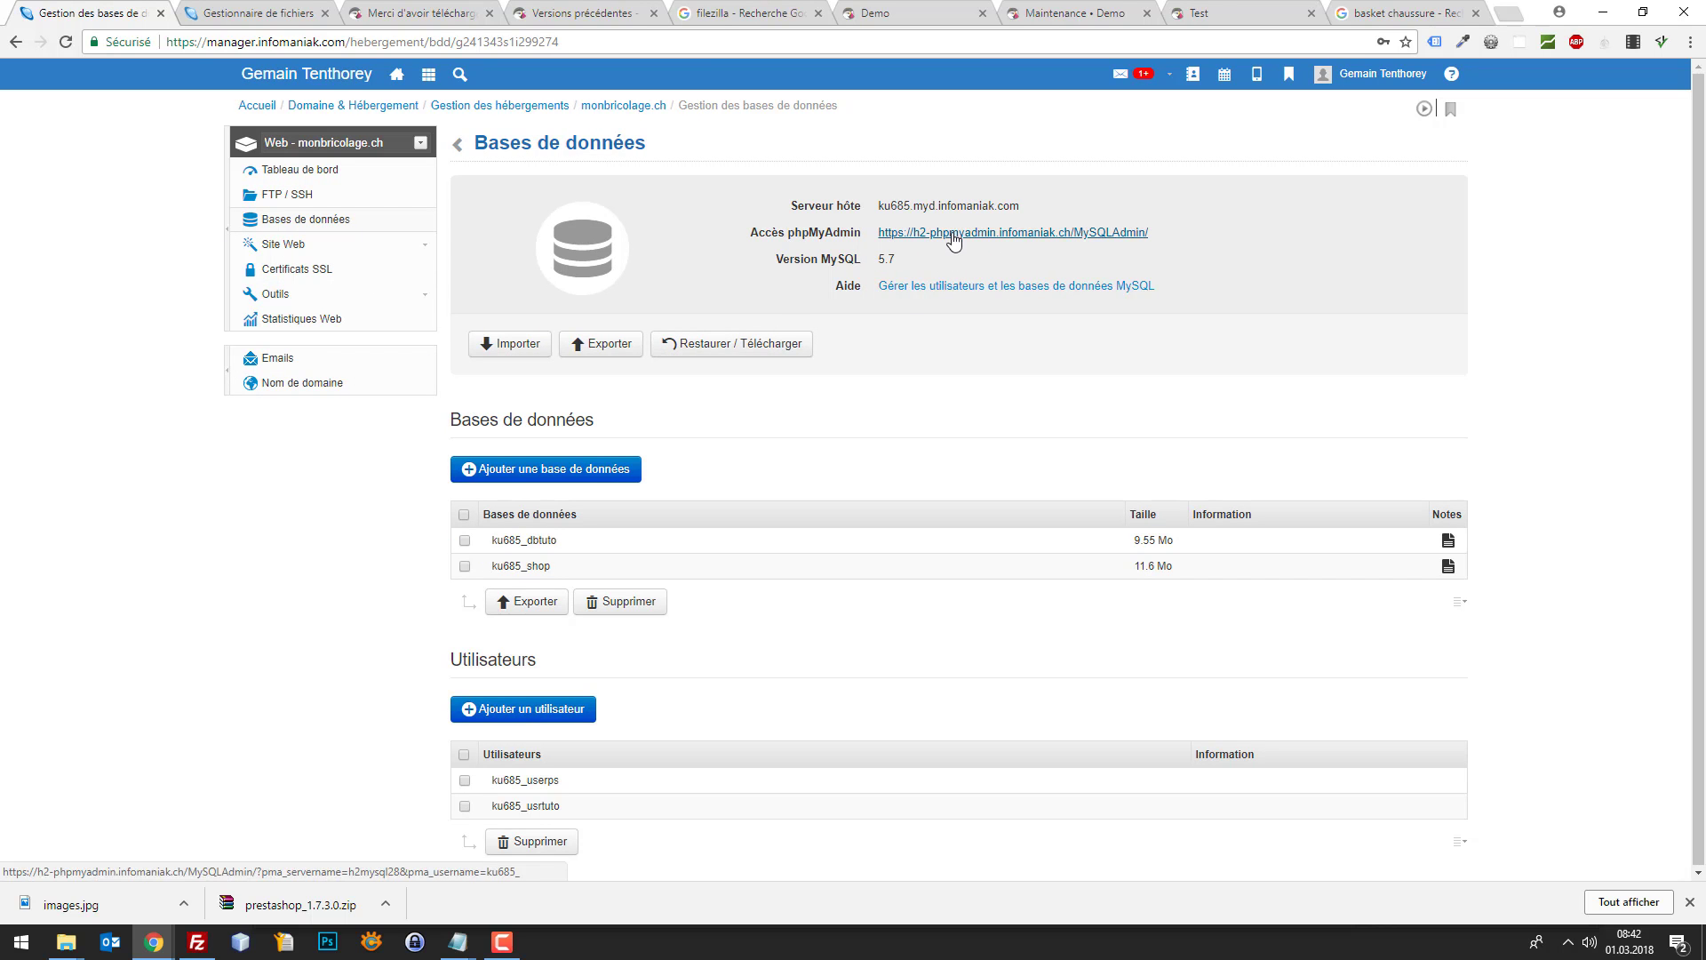
pyautogui.moveTo(1236, 228); pyautogui.dragTo(971, 233)
pyautogui.click(1179, 234)
pyautogui.click(1074, 244)
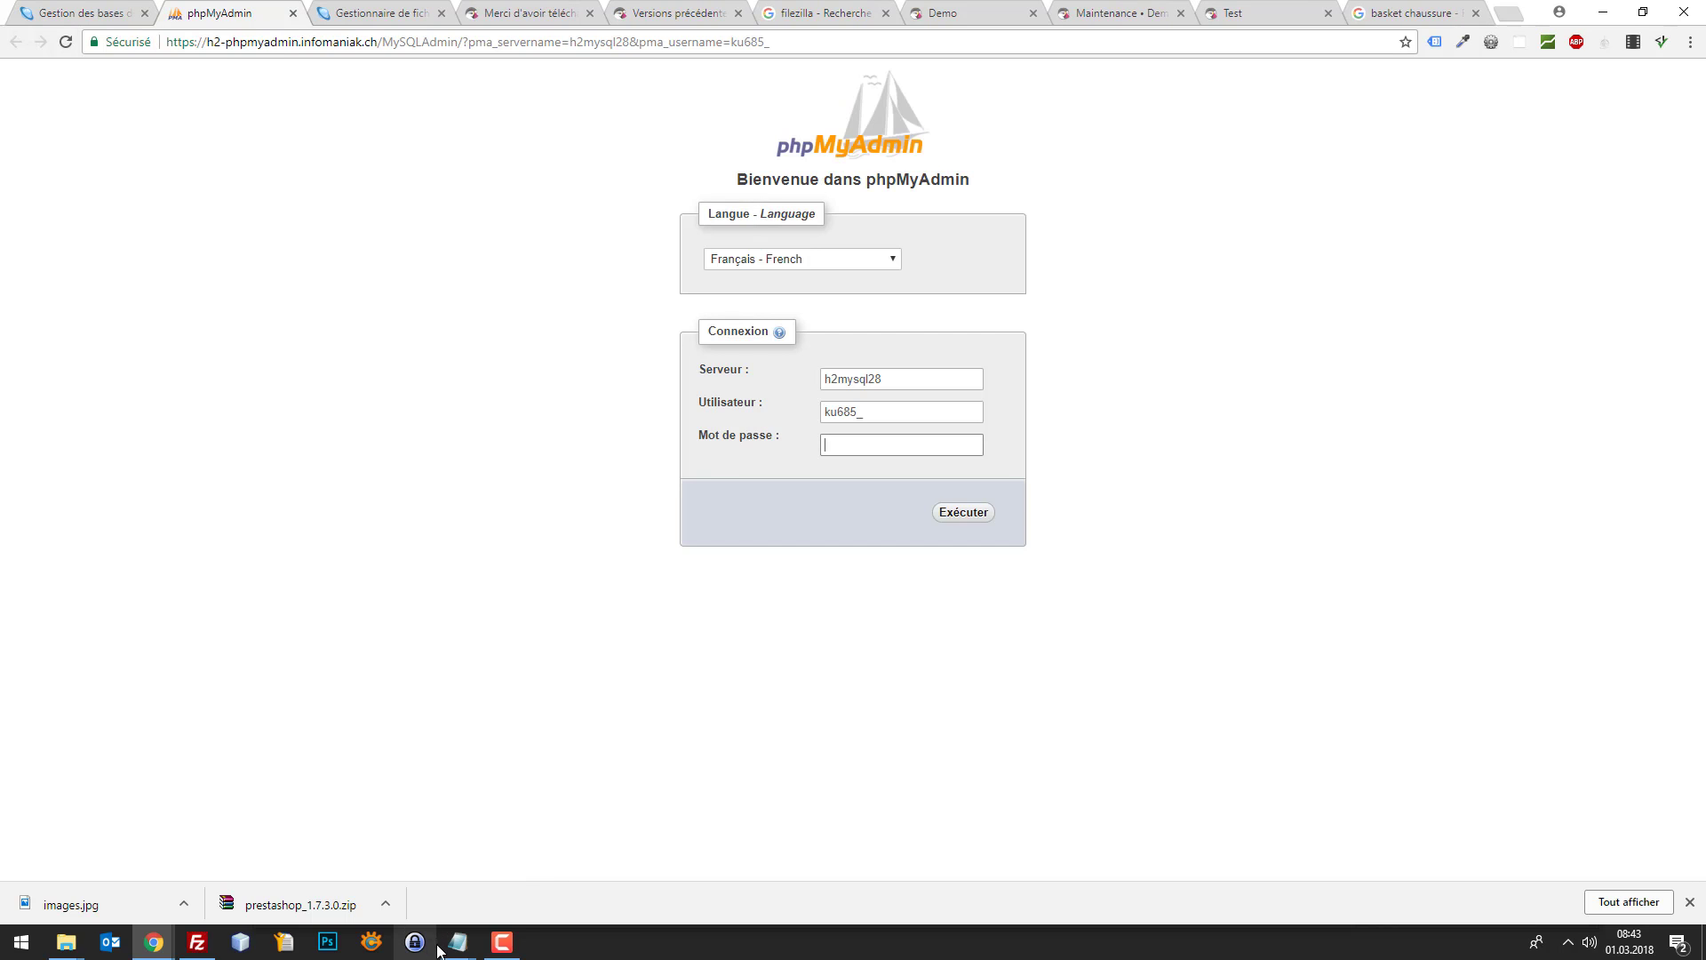
# - Copy the database user name from the Notepad notes into the Utilisateur field
pyautogui.moveTo(458, 940)
pyautogui.click(519, 894)
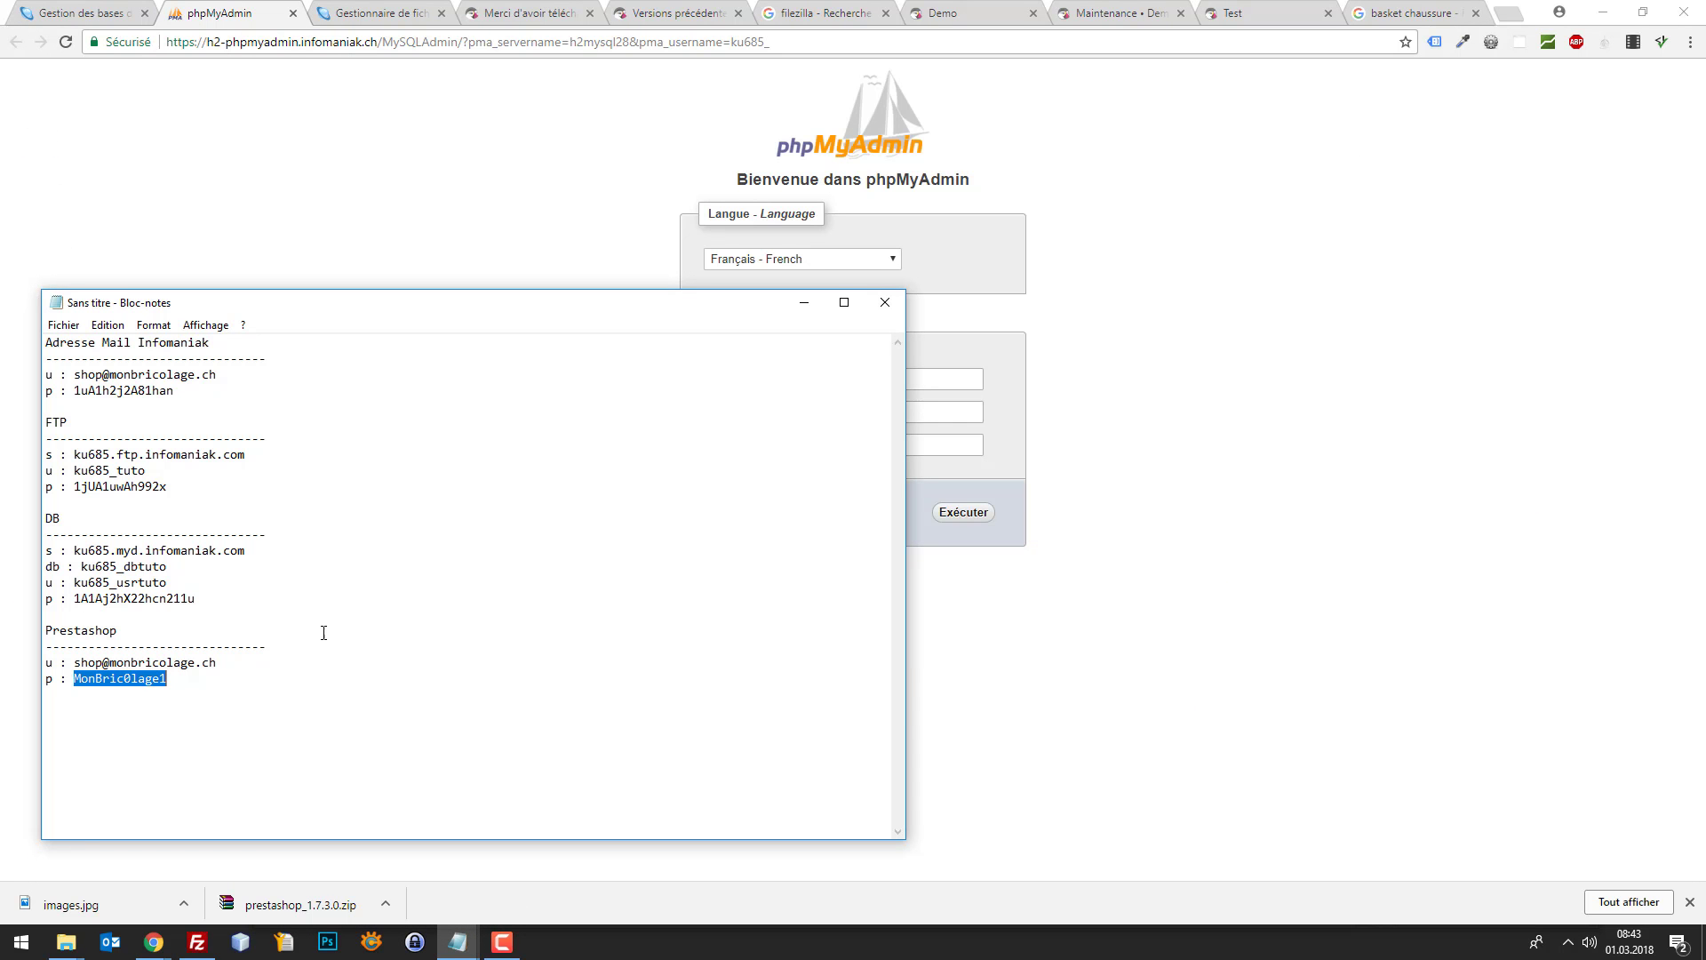
pyautogui.click(230, 648)
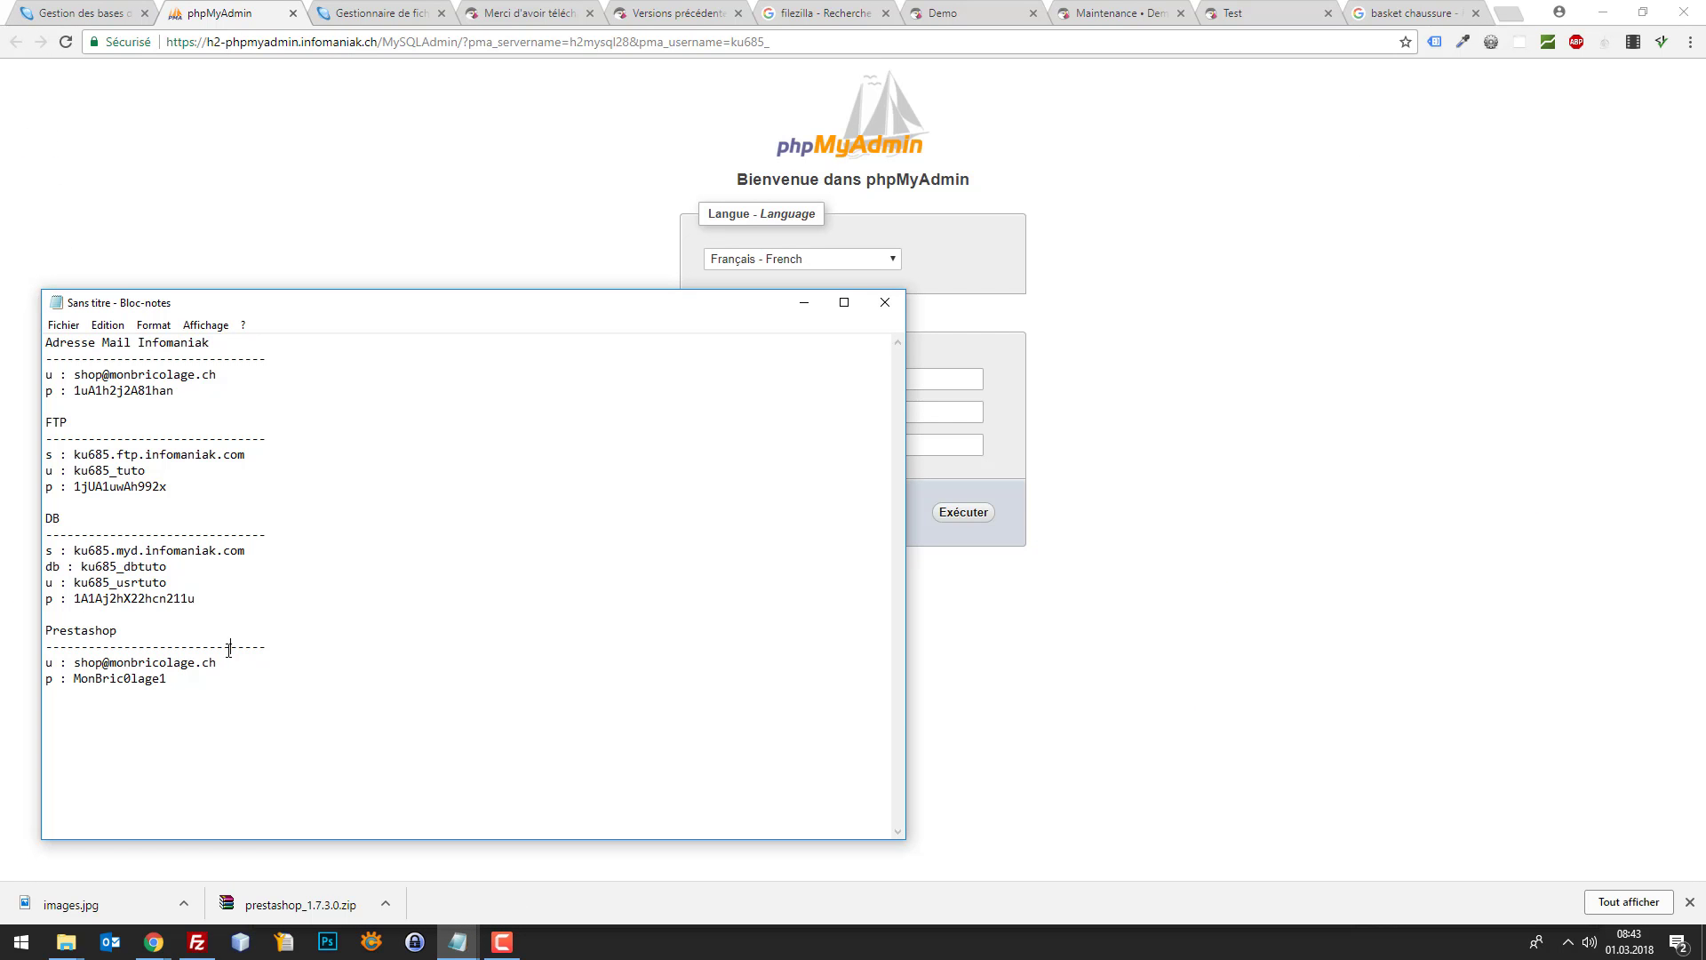
pyautogui.doubleClick(153, 582)
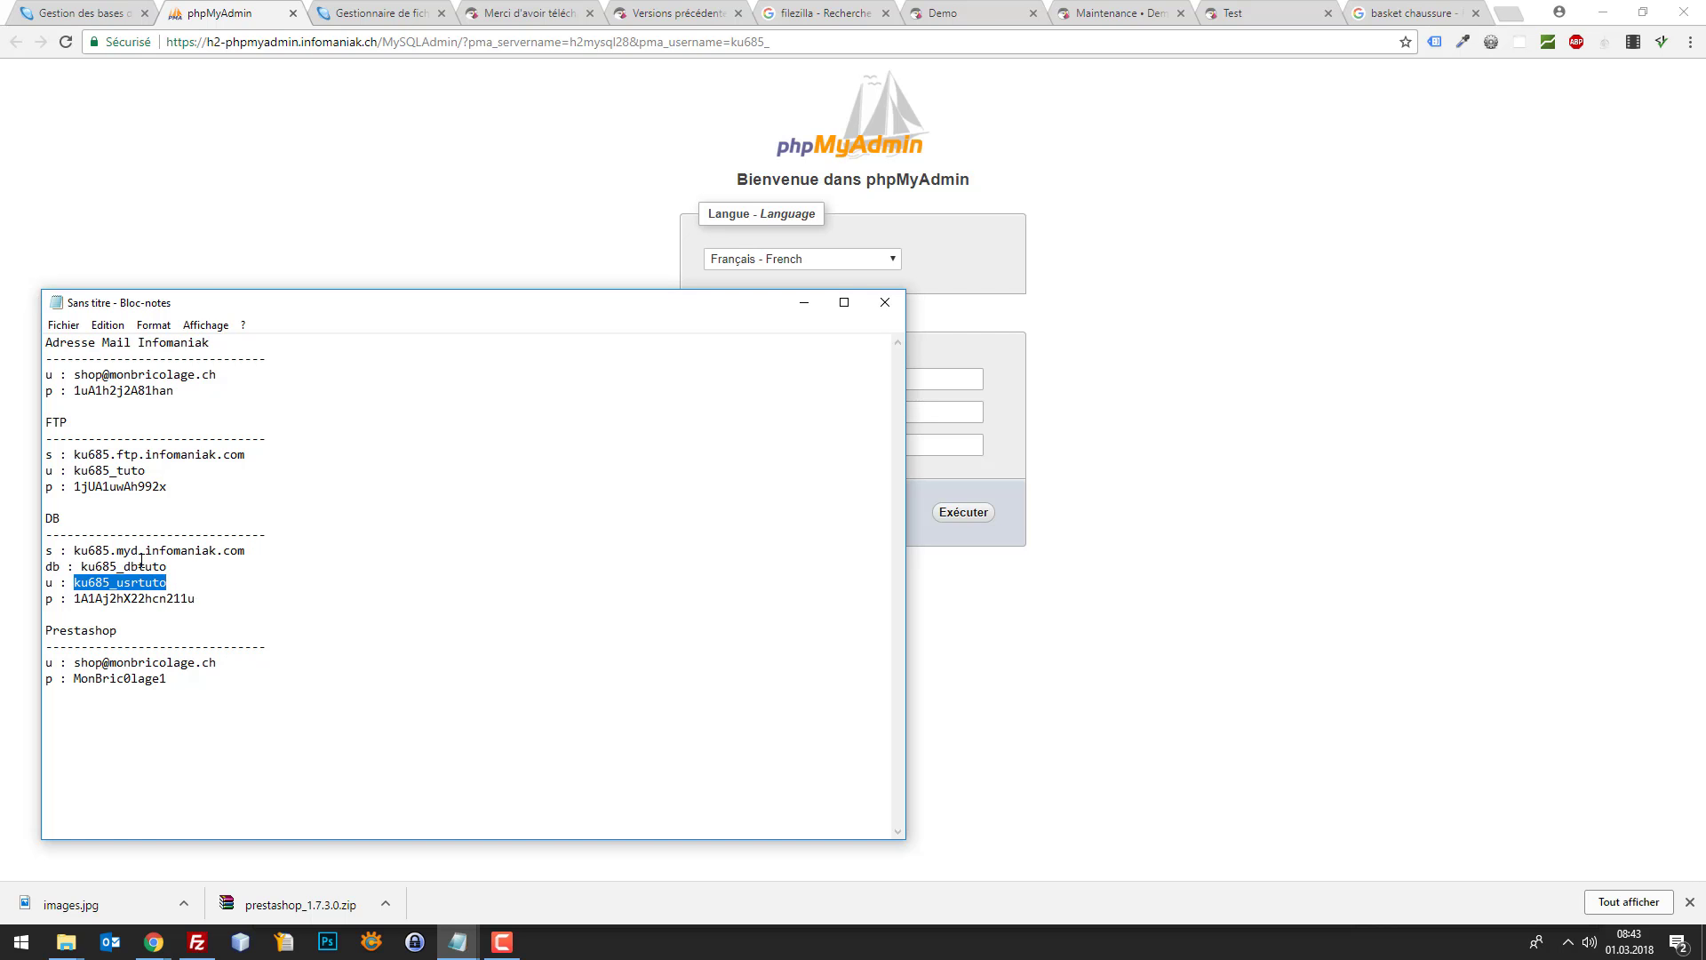
pyautogui.doubleClick(146, 566)
pyautogui.moveTo(579, 317); pyautogui.dragTo(1454, 244)
pyautogui.doubleClick(1031, 515)
pyautogui.hotkey('ctrl', 'c')
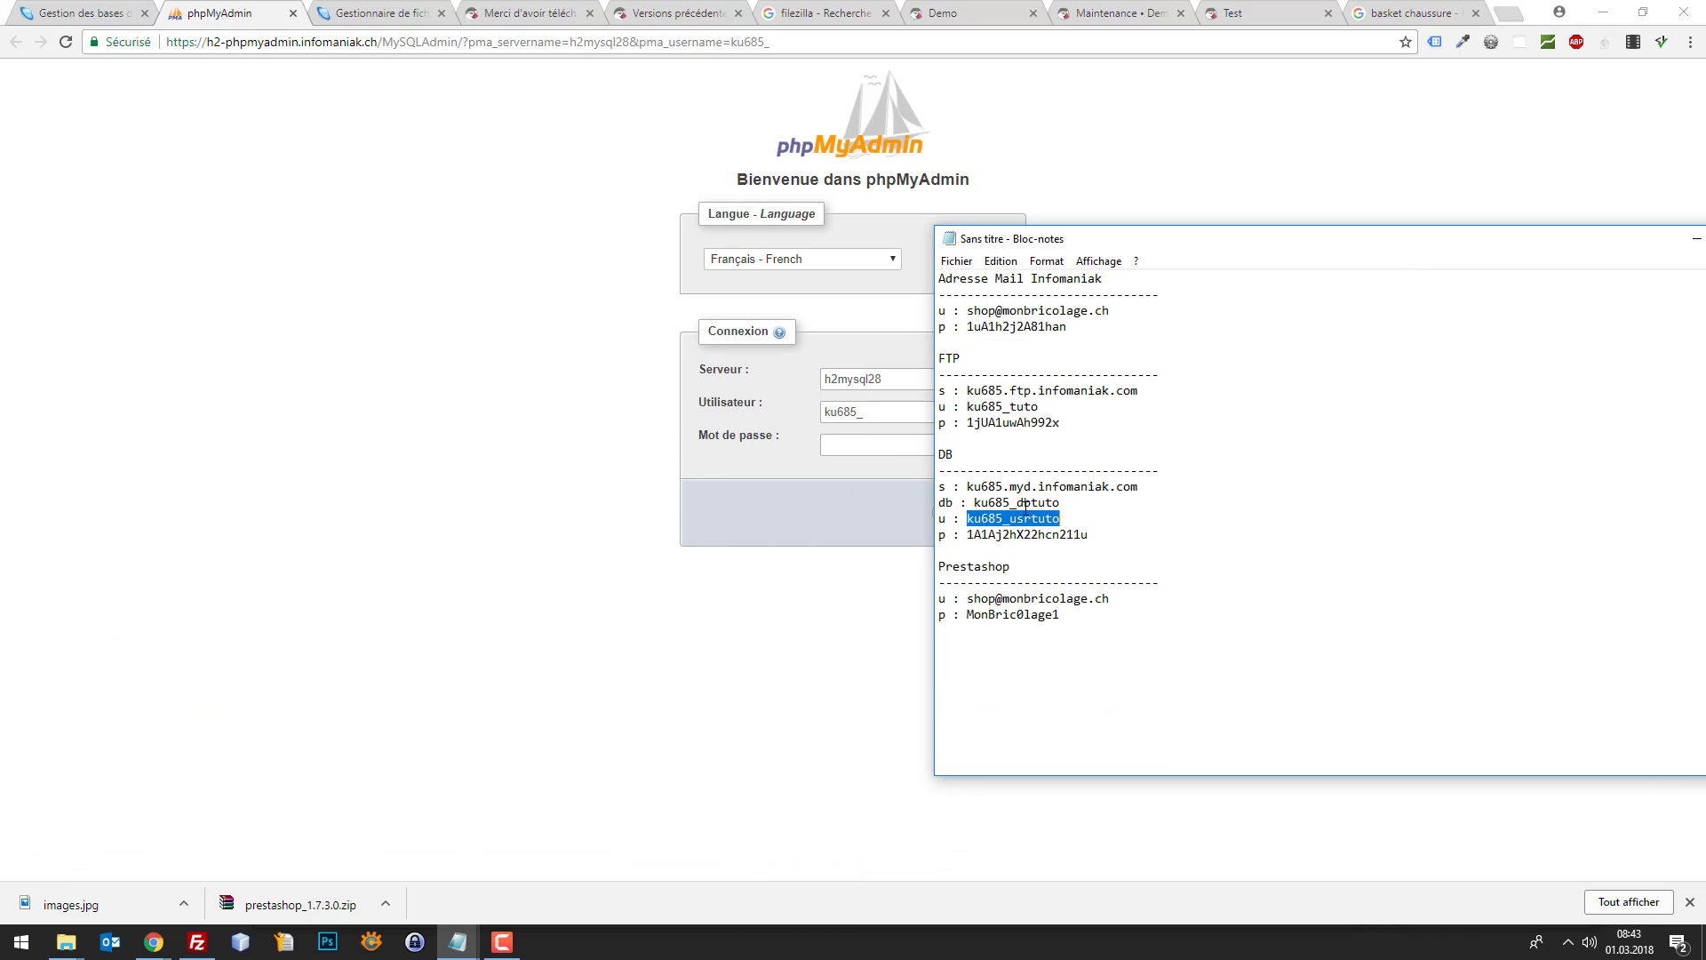
pyautogui.doubleClick(882, 416)
pyautogui.hotkey('ctrl', 'v')
# - Paste the database password into Mot de passe and submit with Exécuter
pyautogui.moveTo(454, 938)
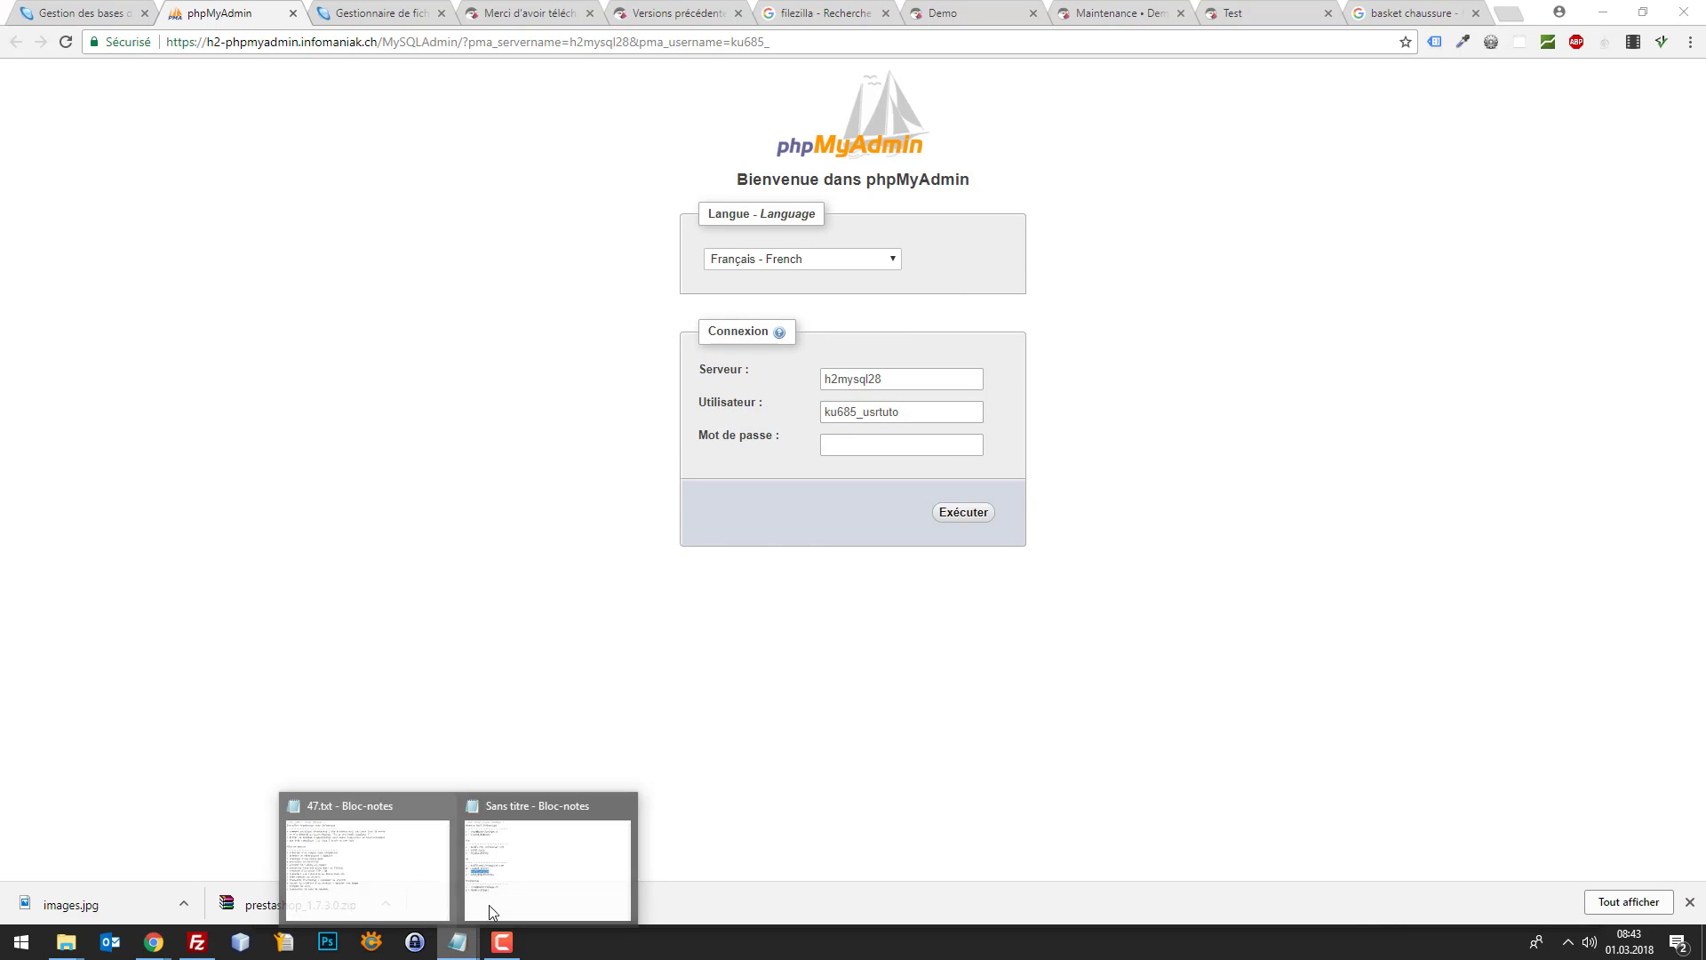
pyautogui.click(542, 871)
pyautogui.doubleClick(1022, 534)
pyautogui.click(883, 444)
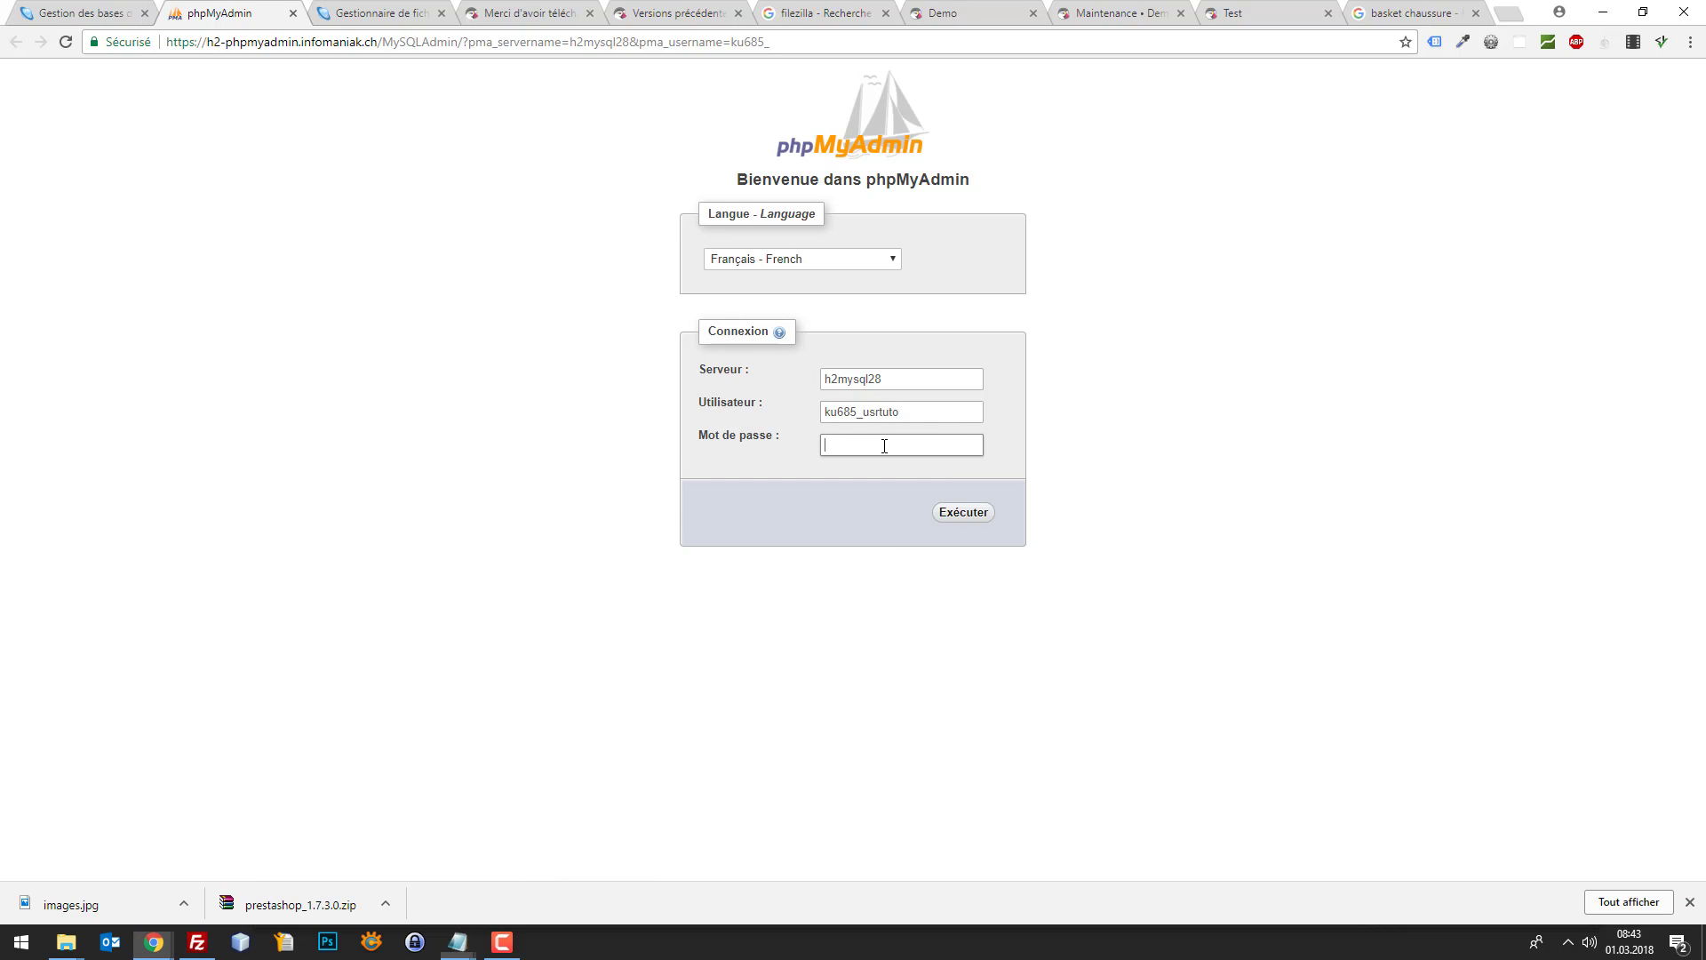
pyautogui.hotkey('ctrl', 'v')
pyautogui.click(966, 513)
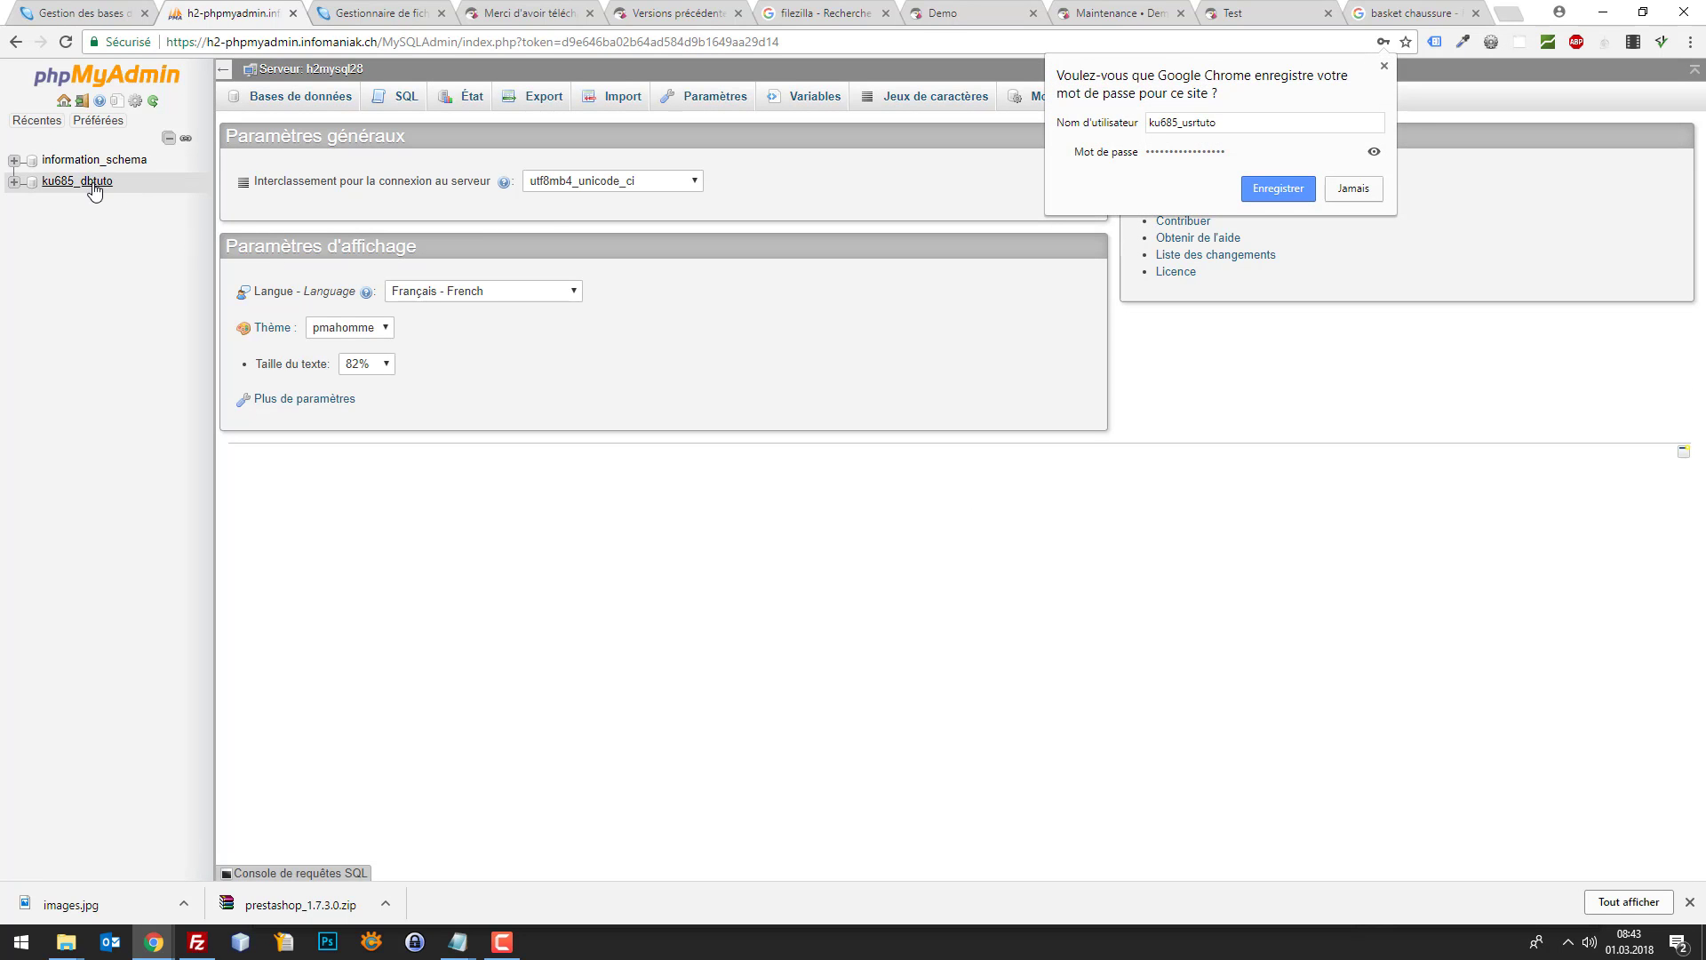
# - Open the shop database, scroll through its 250 PrestaShop tables, then return to the storefront
pyautogui.click(92, 187)
pyautogui.click(93, 184)
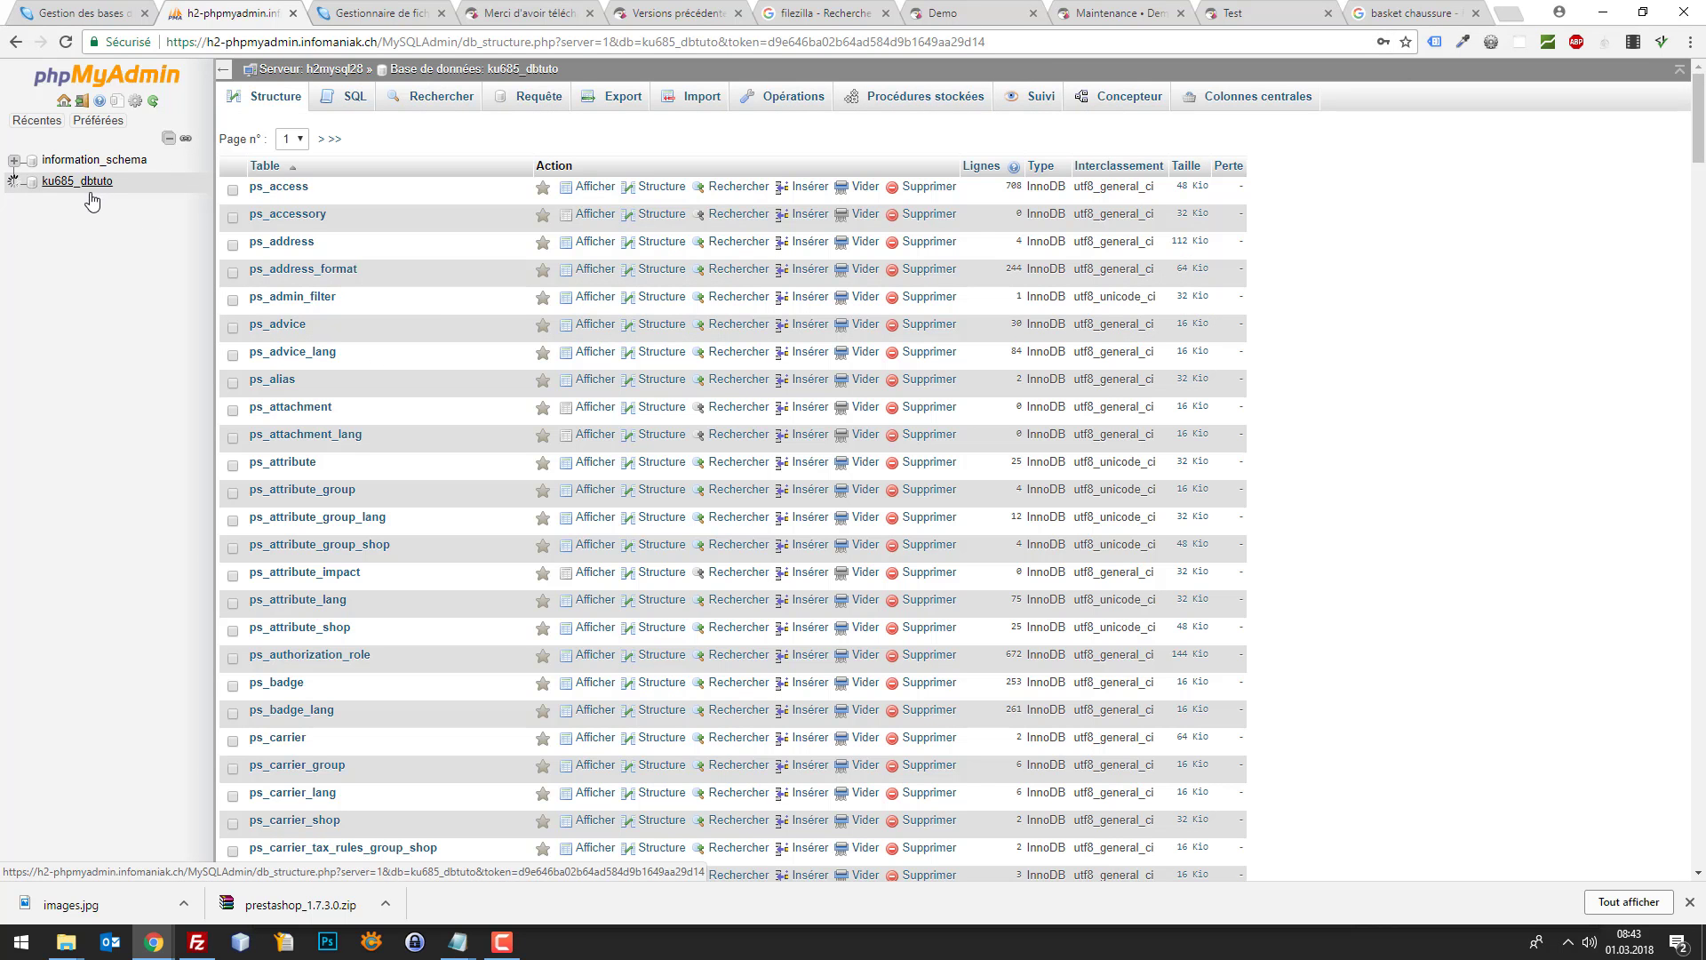
pyautogui.scroll(-2, 143, 516)
pyautogui.scroll(-3, 143, 517)
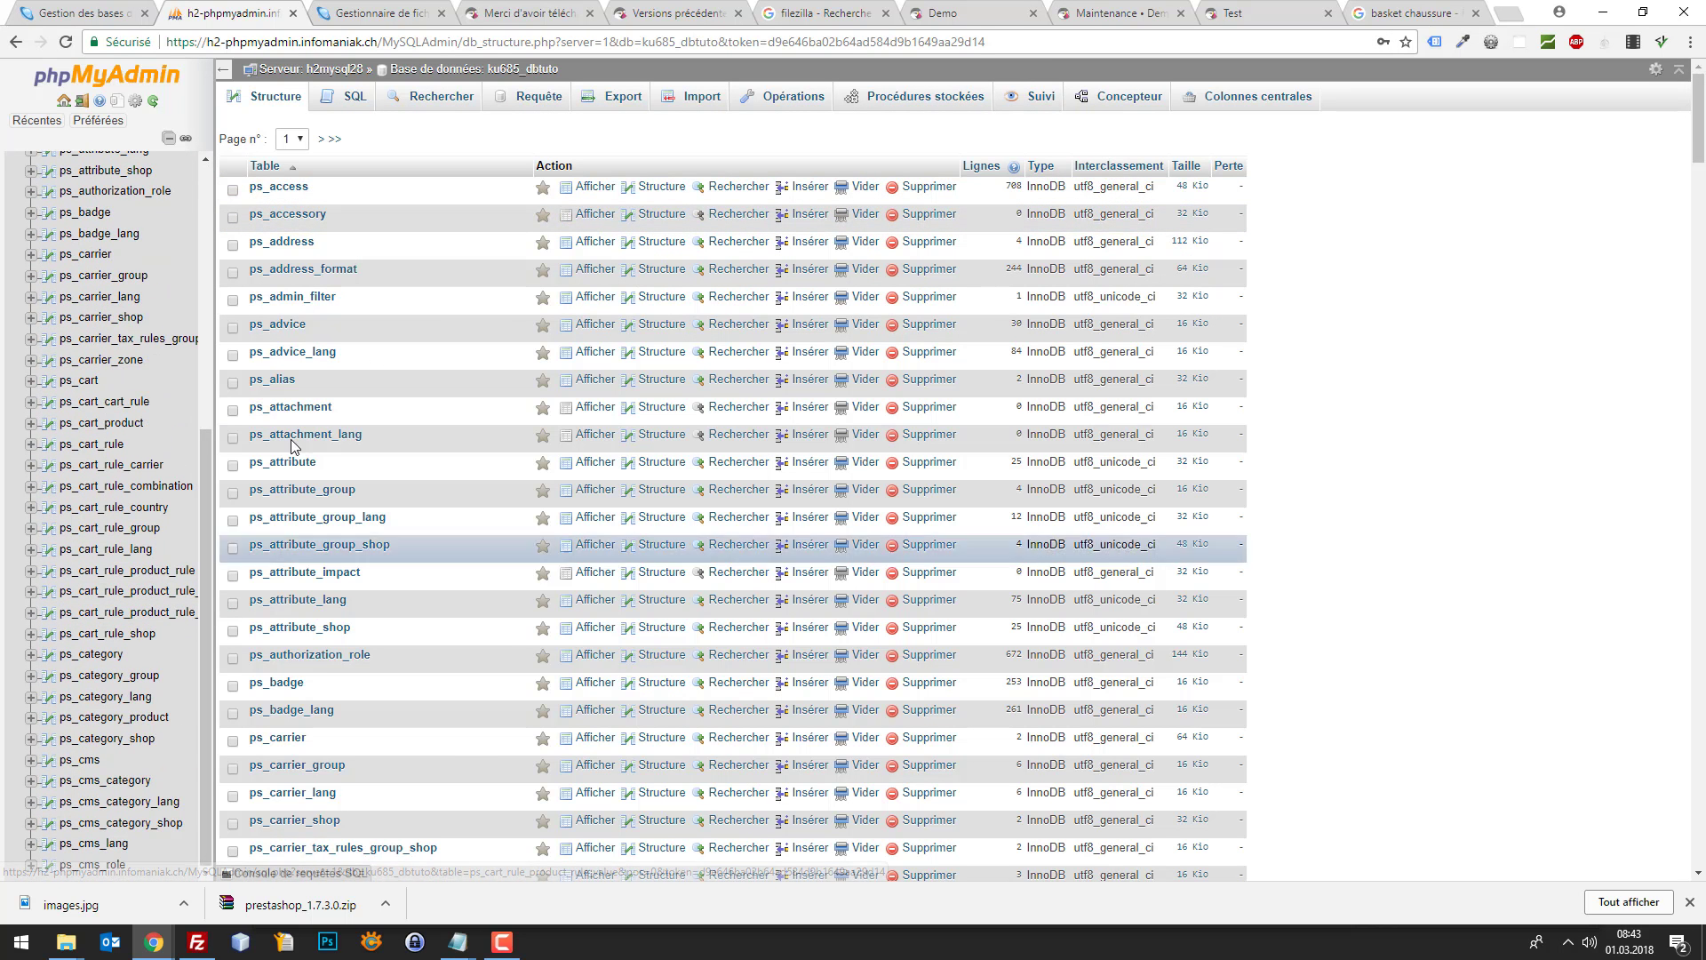
pyautogui.scroll(-10, 1266, 382)
pyautogui.scroll(-20, 1263, 429)
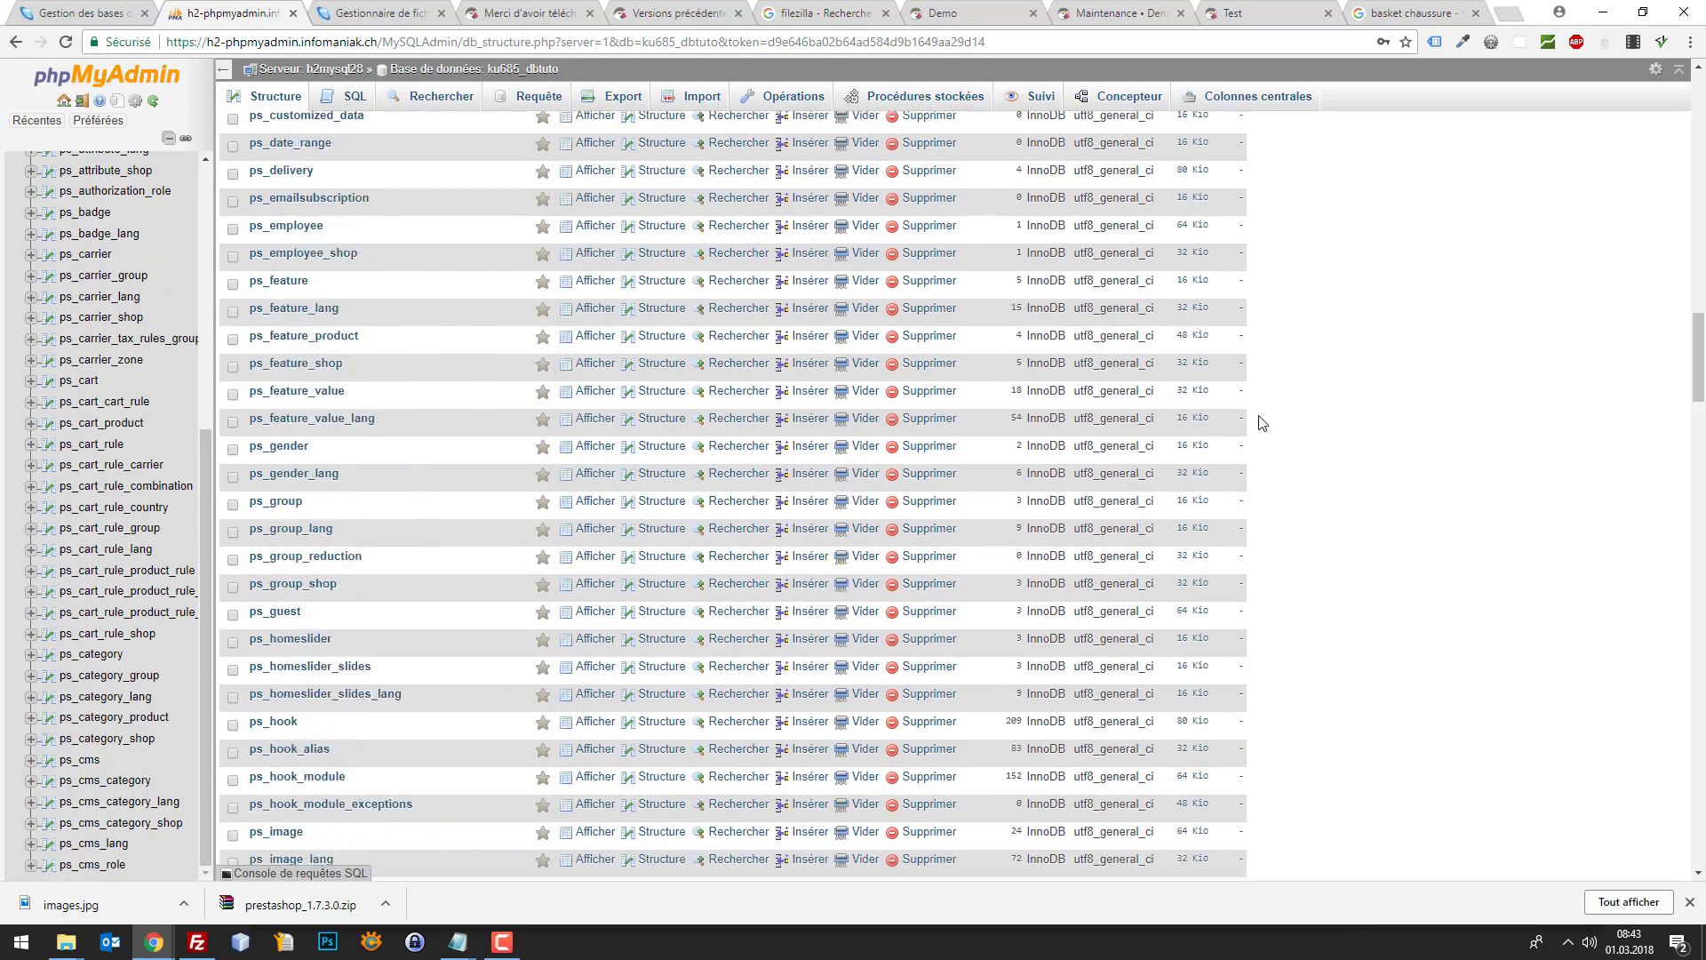
pyautogui.scroll(-20, 1181, 406)
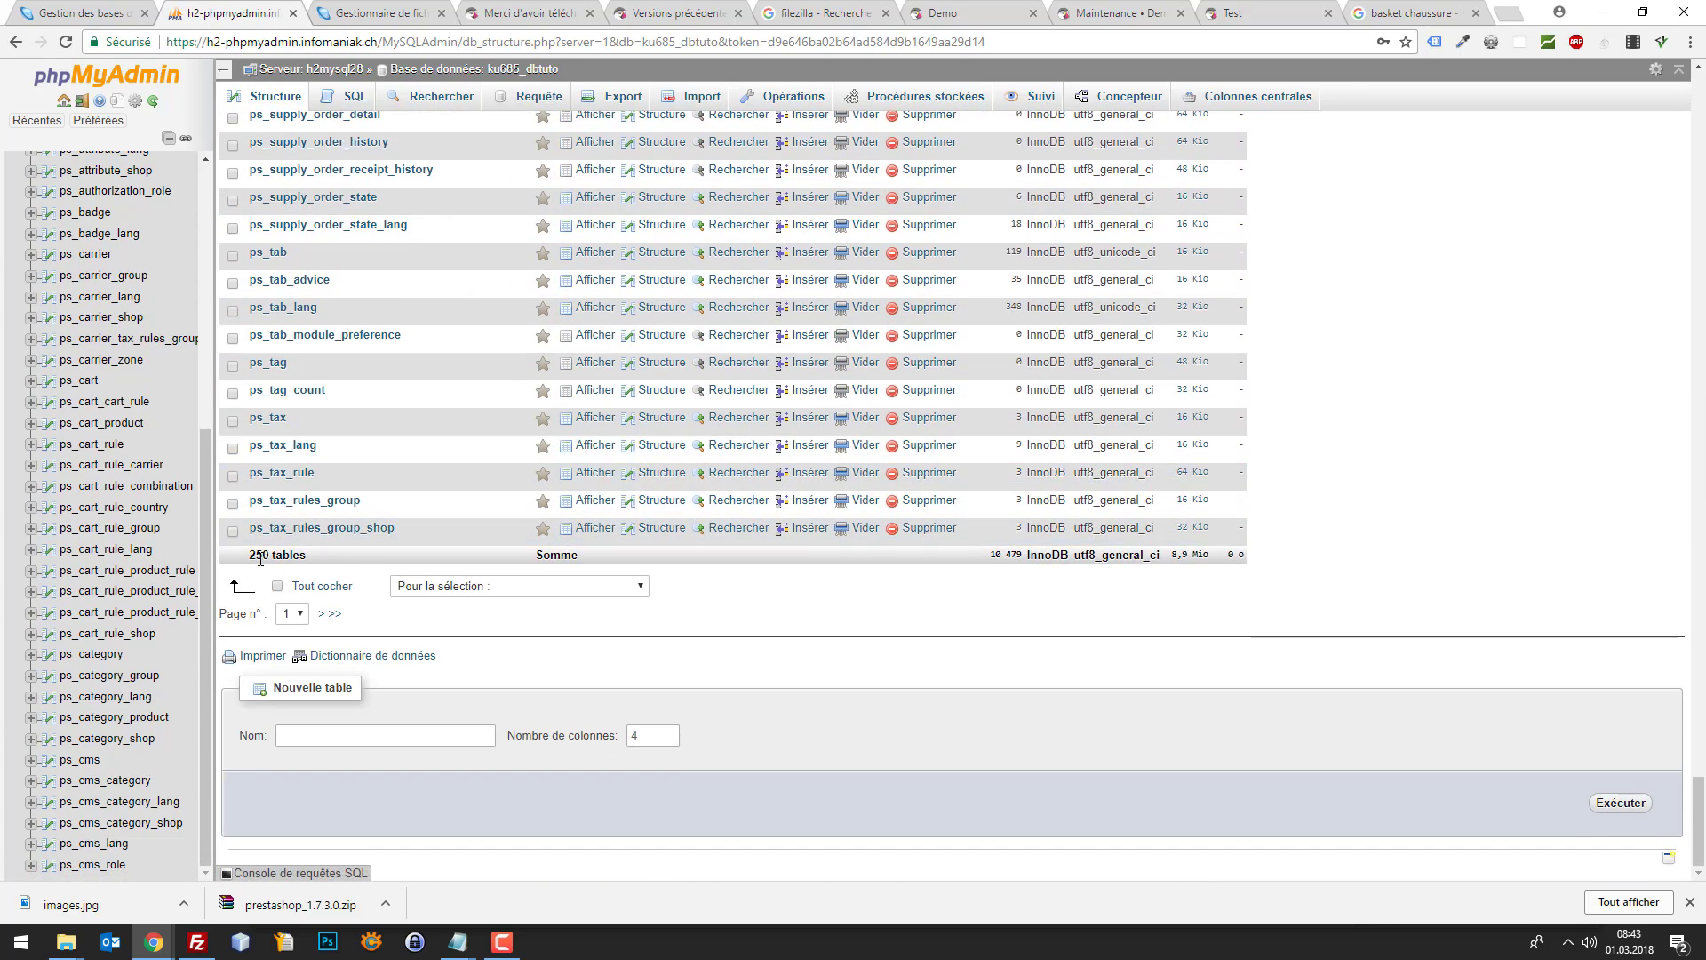
pyautogui.scroll(1, 1404, 601)
pyautogui.scroll(7, 1511, 658)
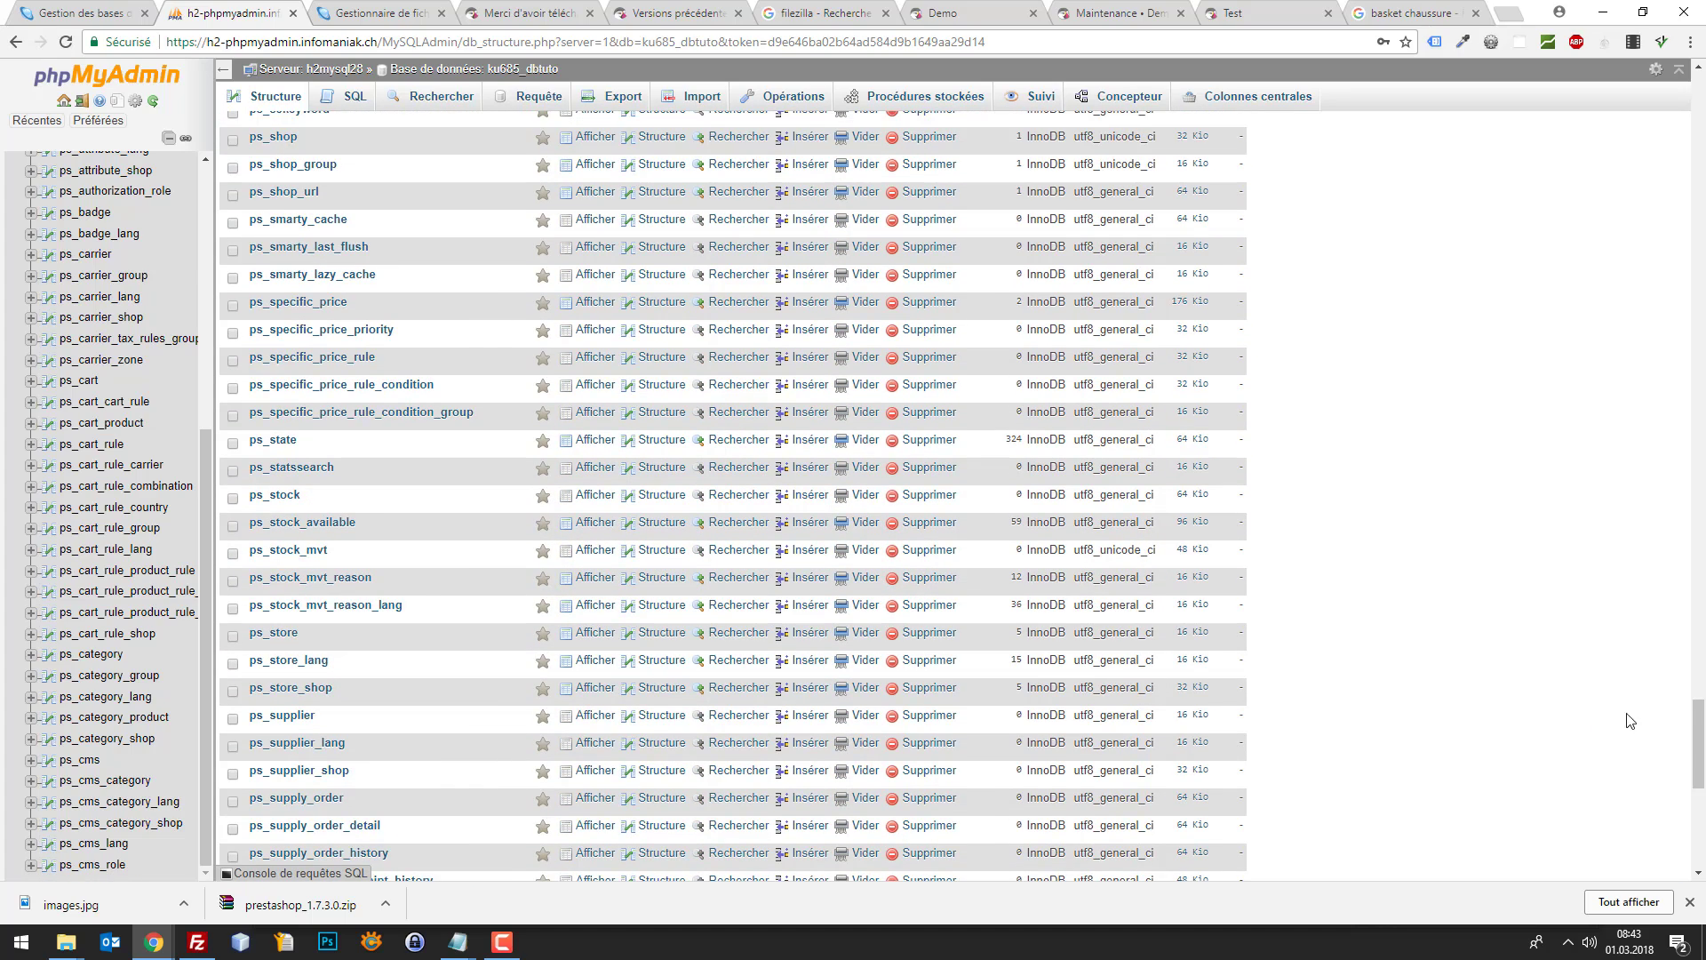
pyautogui.moveTo(1699, 742); pyautogui.dragTo(1698, 107)
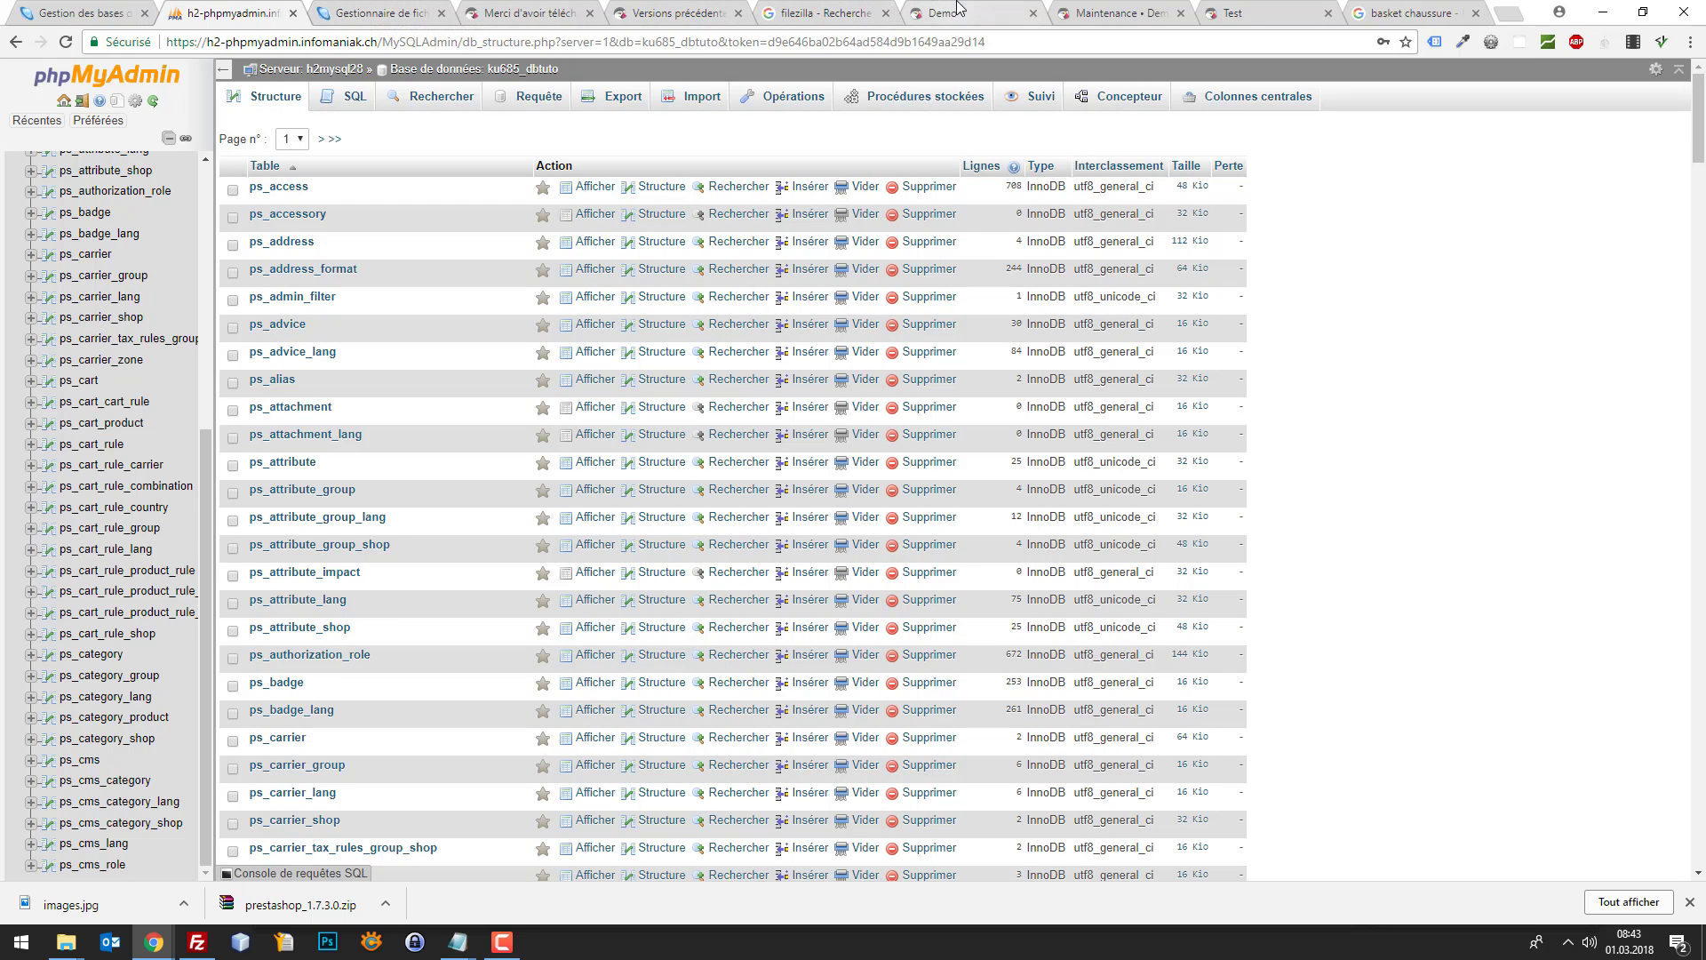
pyautogui.click(1028, 11)
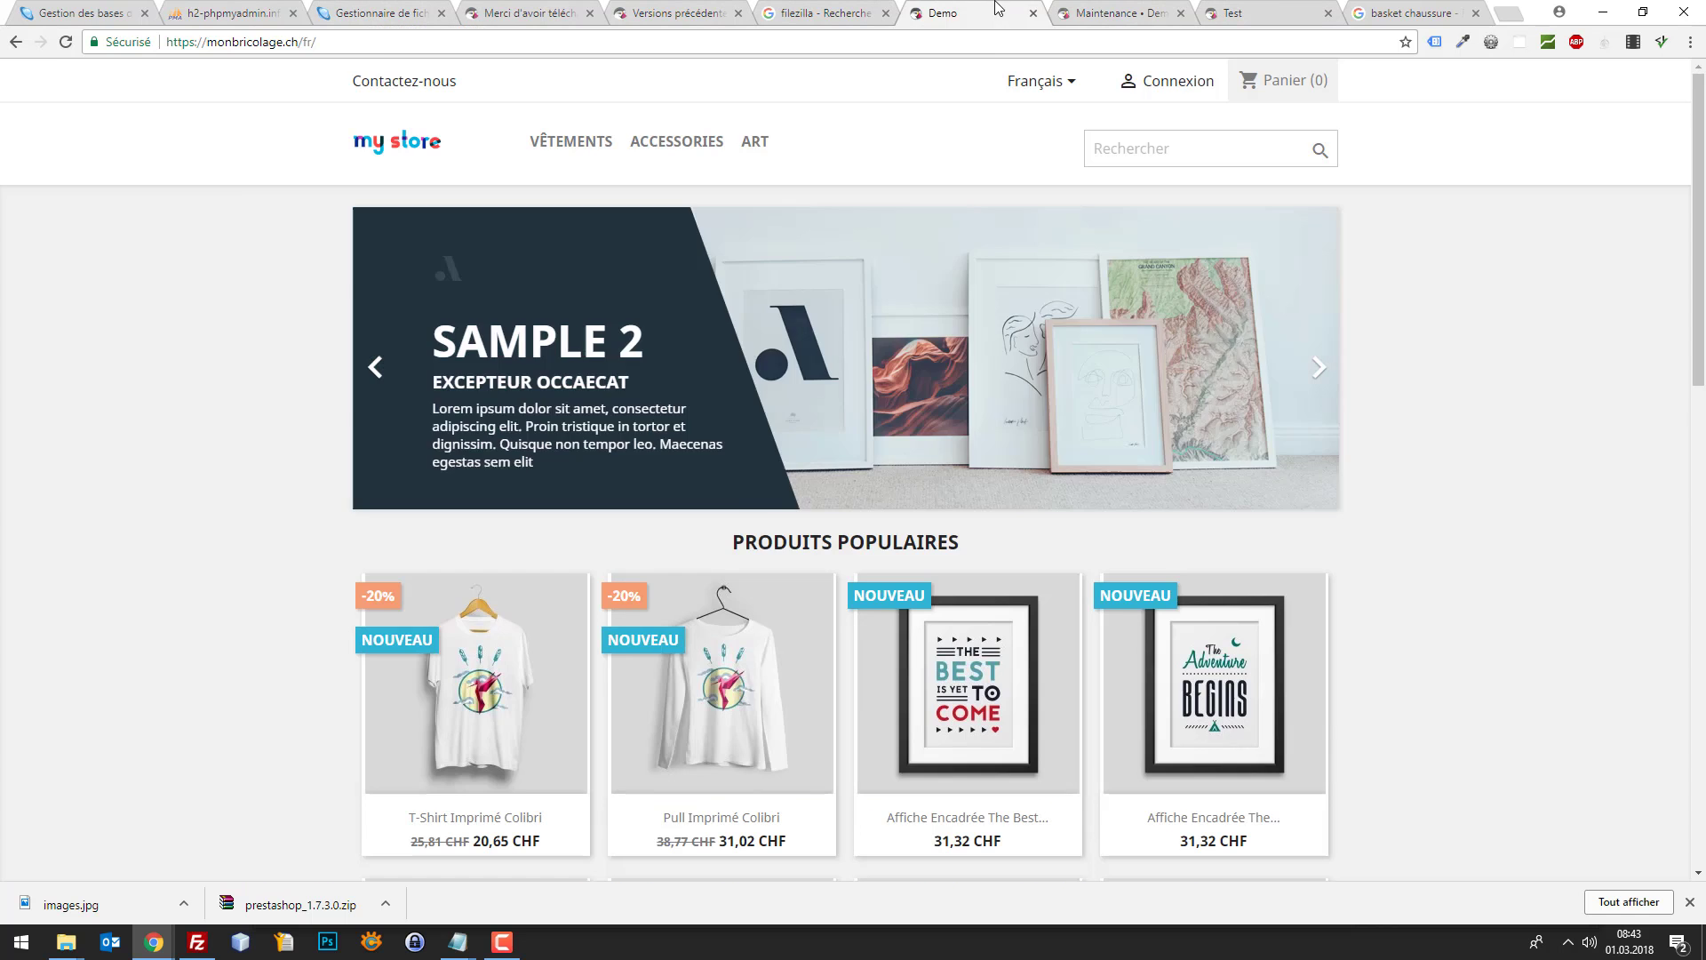
# - Move the shop admin tab to third place and go to Clients > Clients
pyautogui.moveTo(1091, 11); pyautogui.dragTo(396, 9)
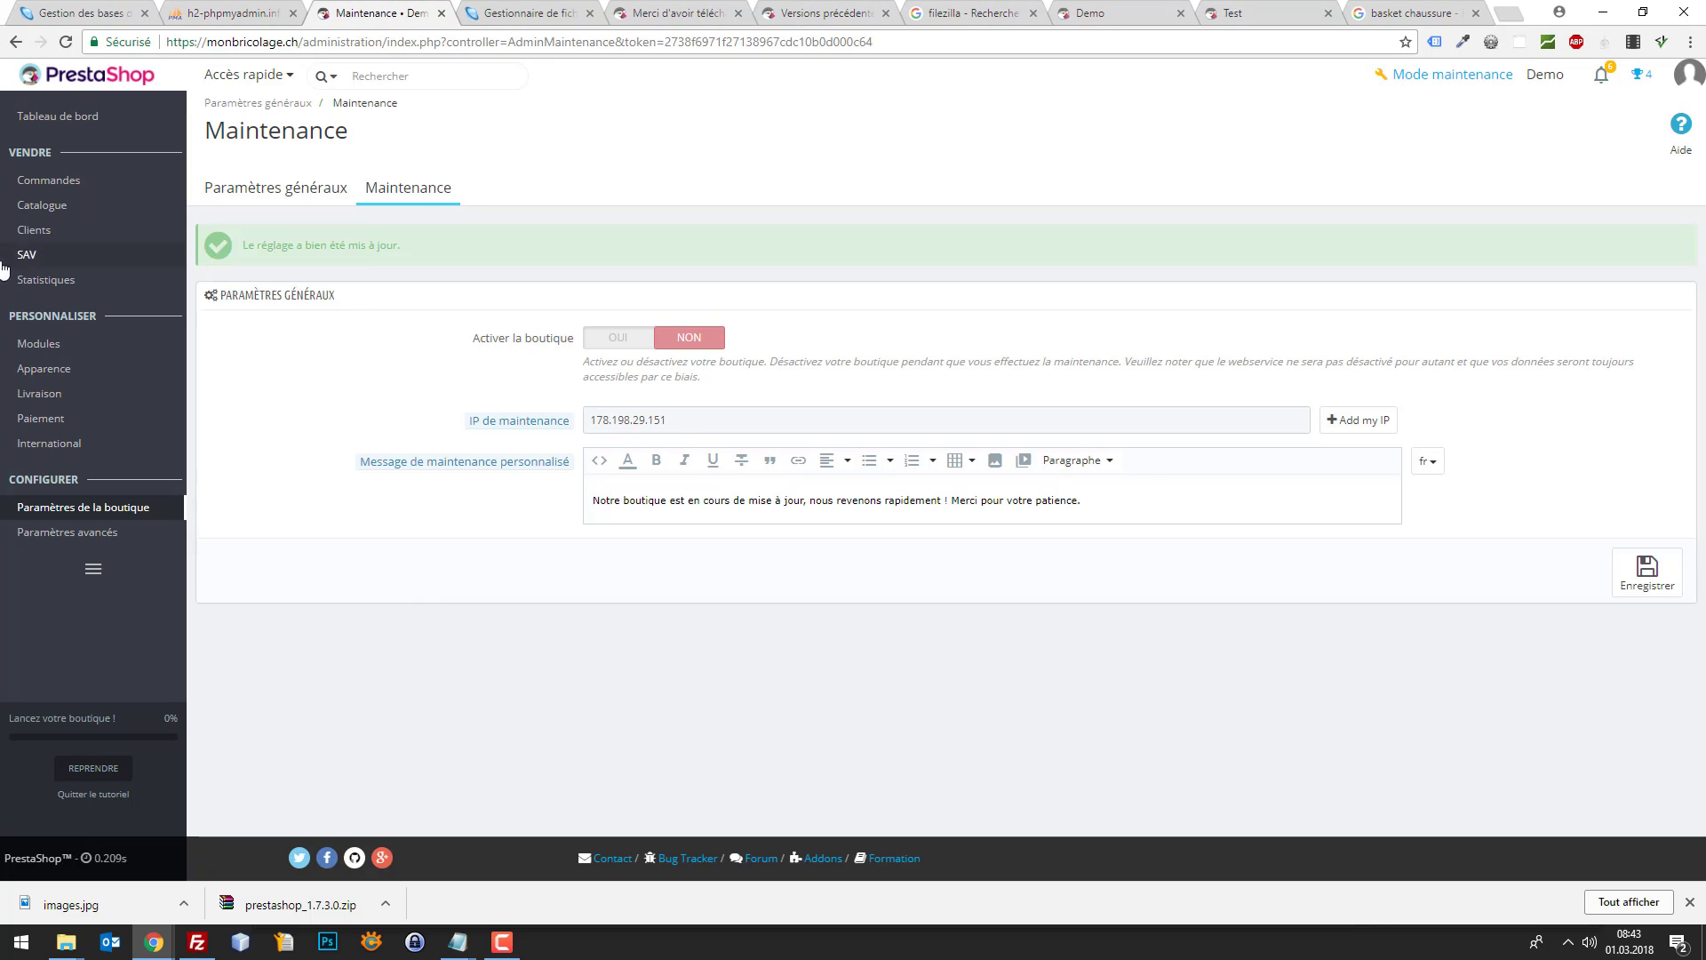
pyautogui.moveTo(55, 235)
pyautogui.click(203, 233)
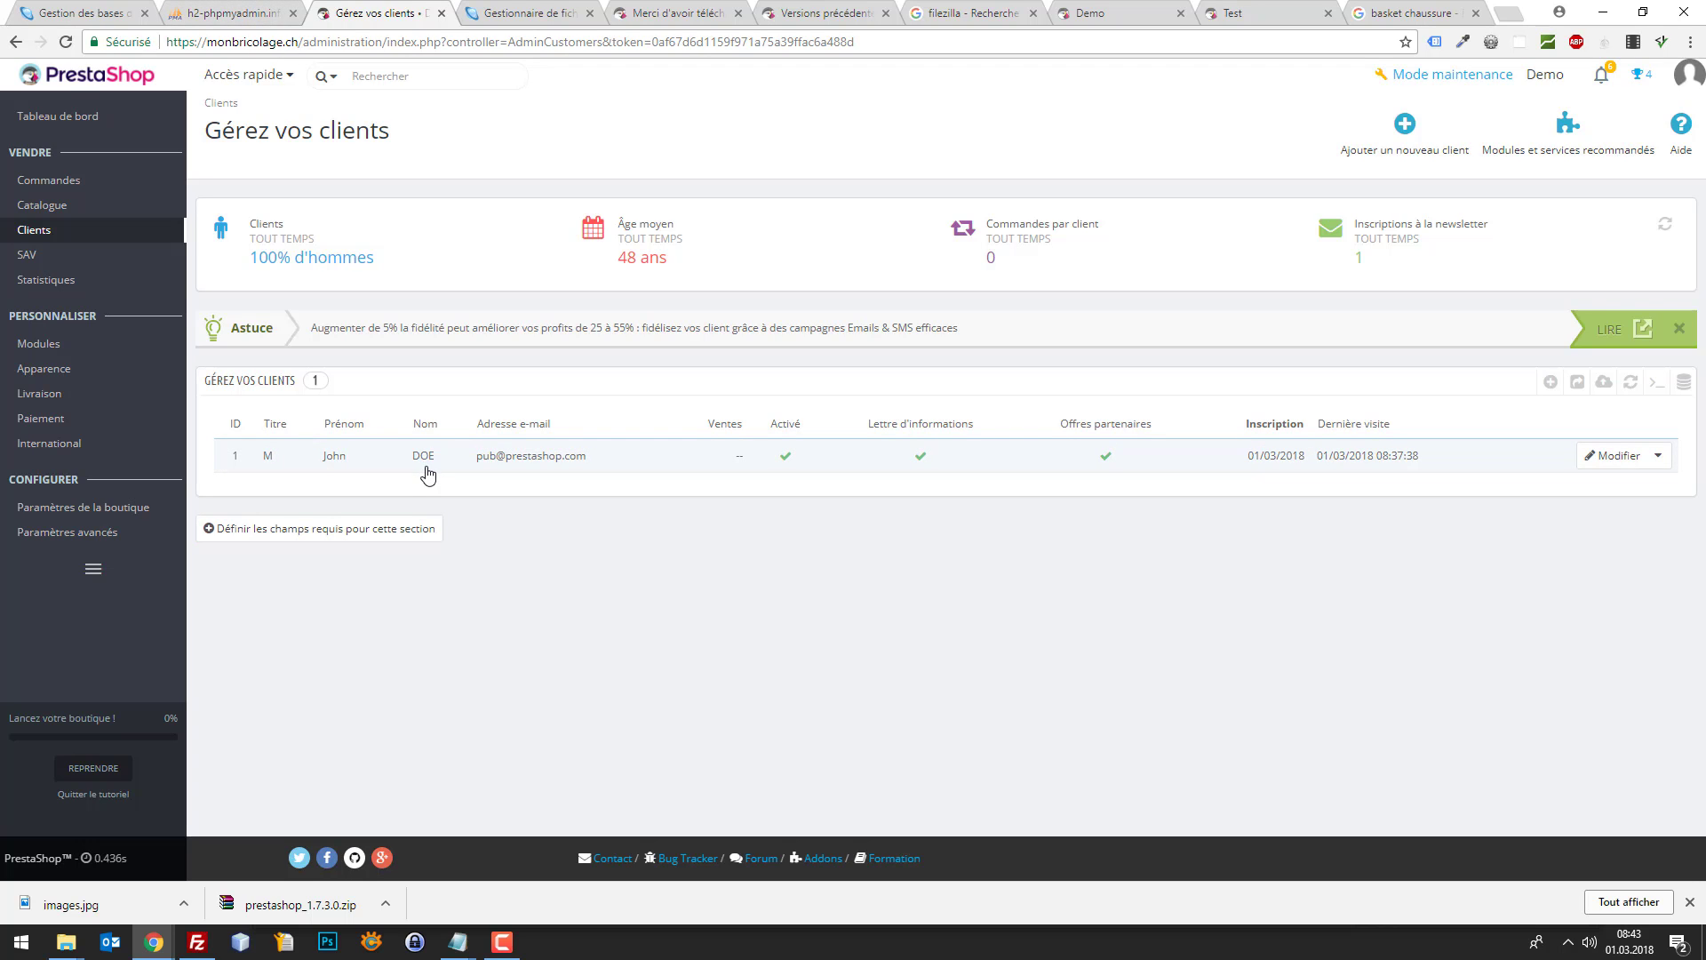
# - Filter the phpMyAdmin tables by 'customer' and browse the ps_customer table
pyautogui.click(272, 7)
pyautogui.scroll(3, 46, 217)
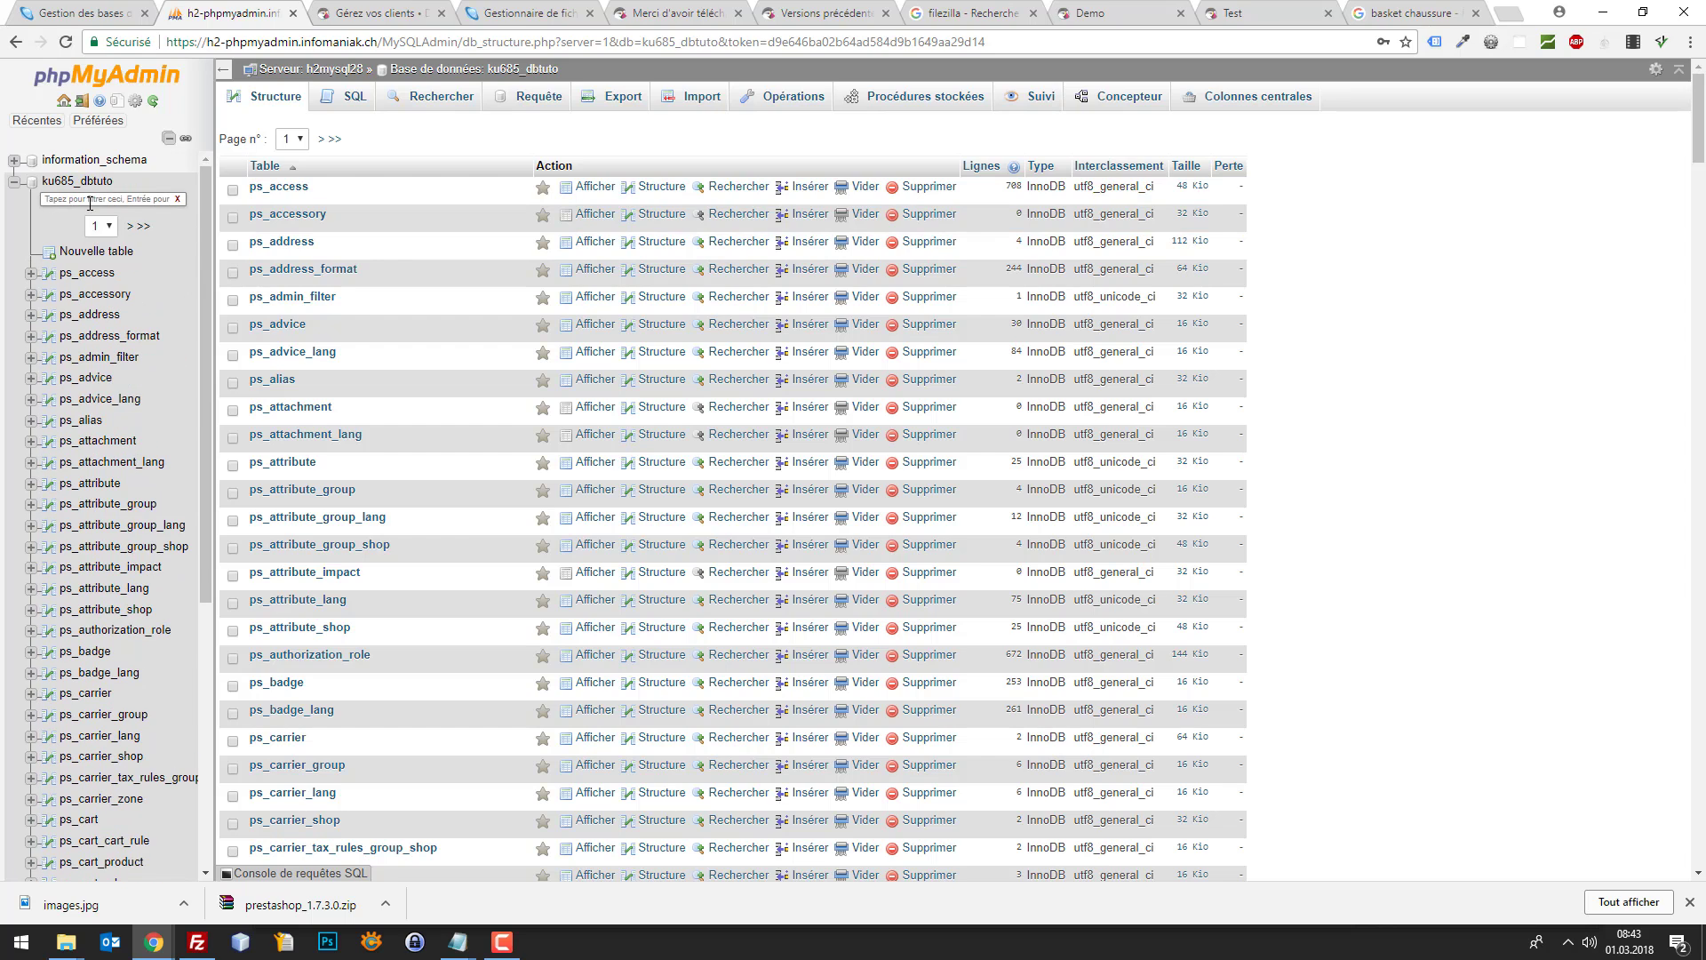
pyautogui.click(95, 201)
pyautogui.write('customer')
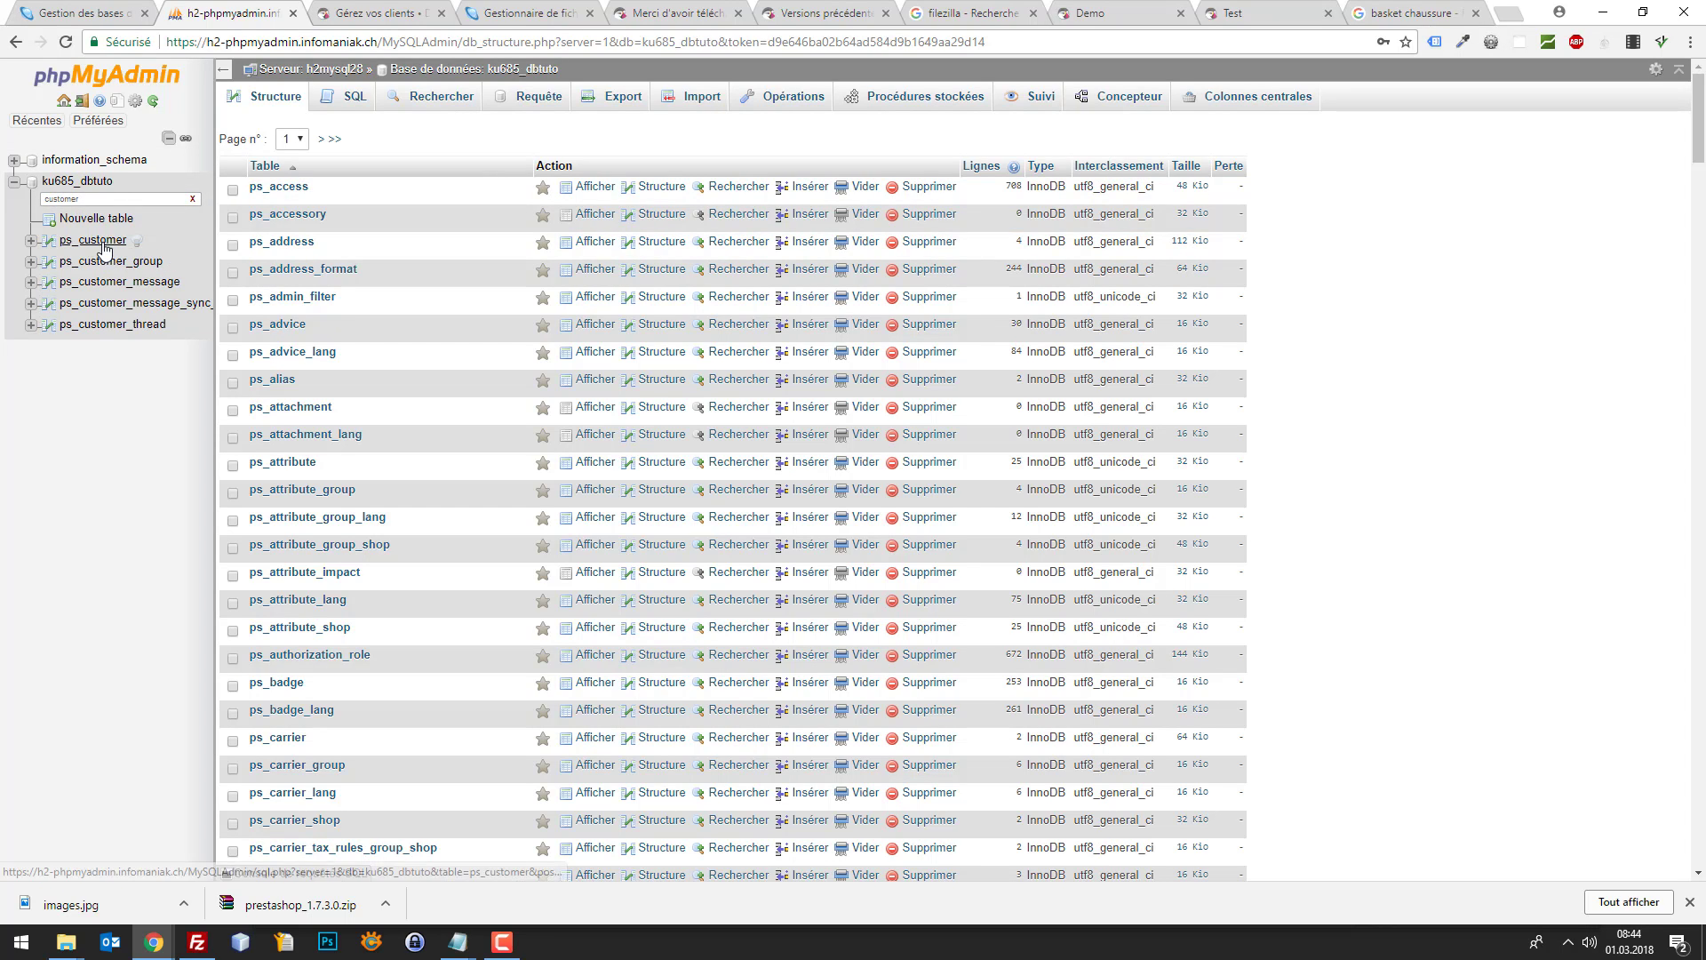
pyautogui.click(104, 243)
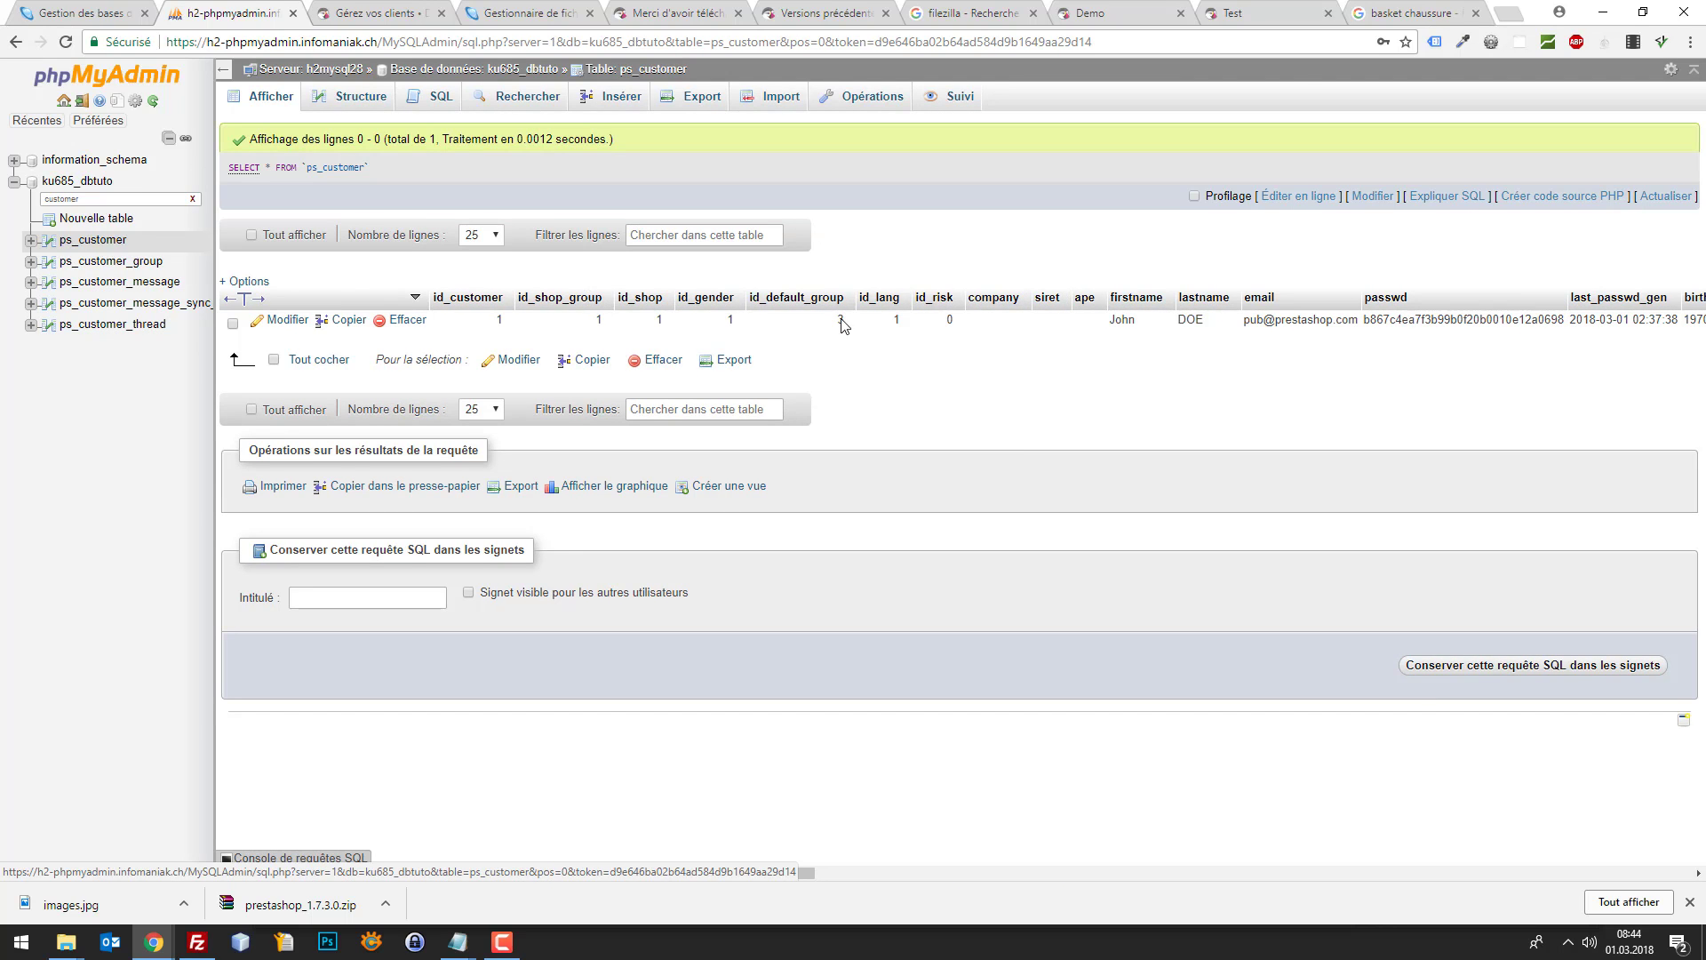
pyautogui.moveTo(690, 870); pyautogui.dragTo(609, 792)
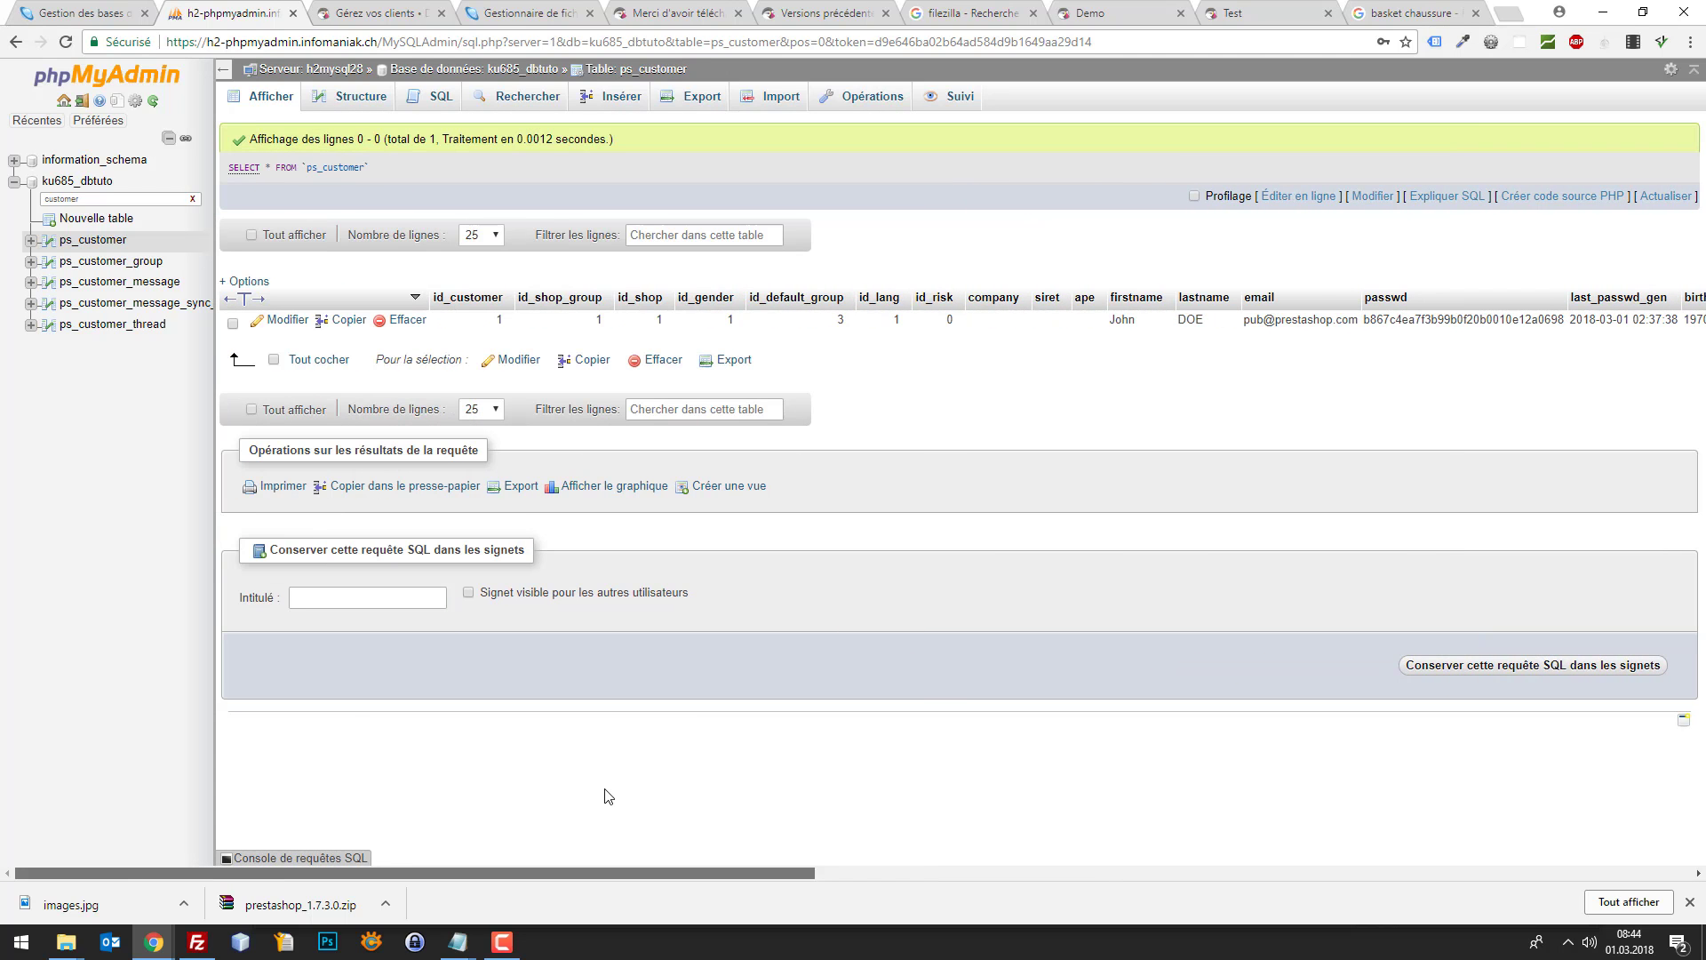
# - Compare the single ps_customer row with the shop's Clients list, then return to the store front
pyautogui.click(356, 12)
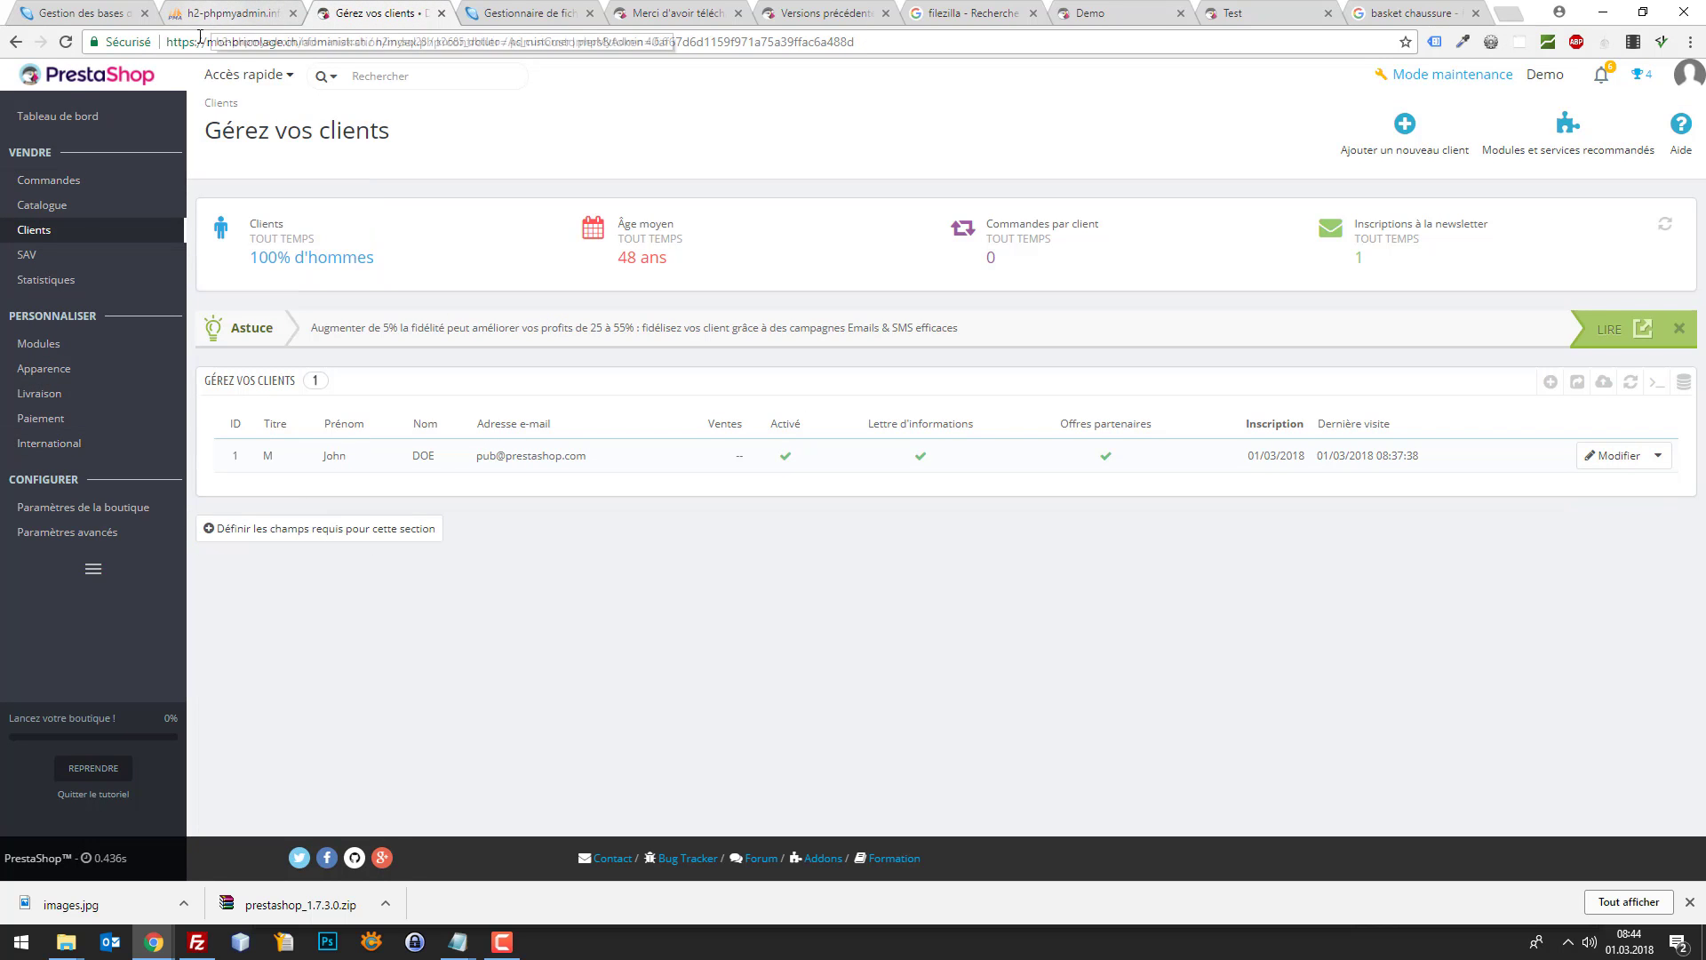
pyautogui.moveTo(63, 213)
pyautogui.click(232, 14)
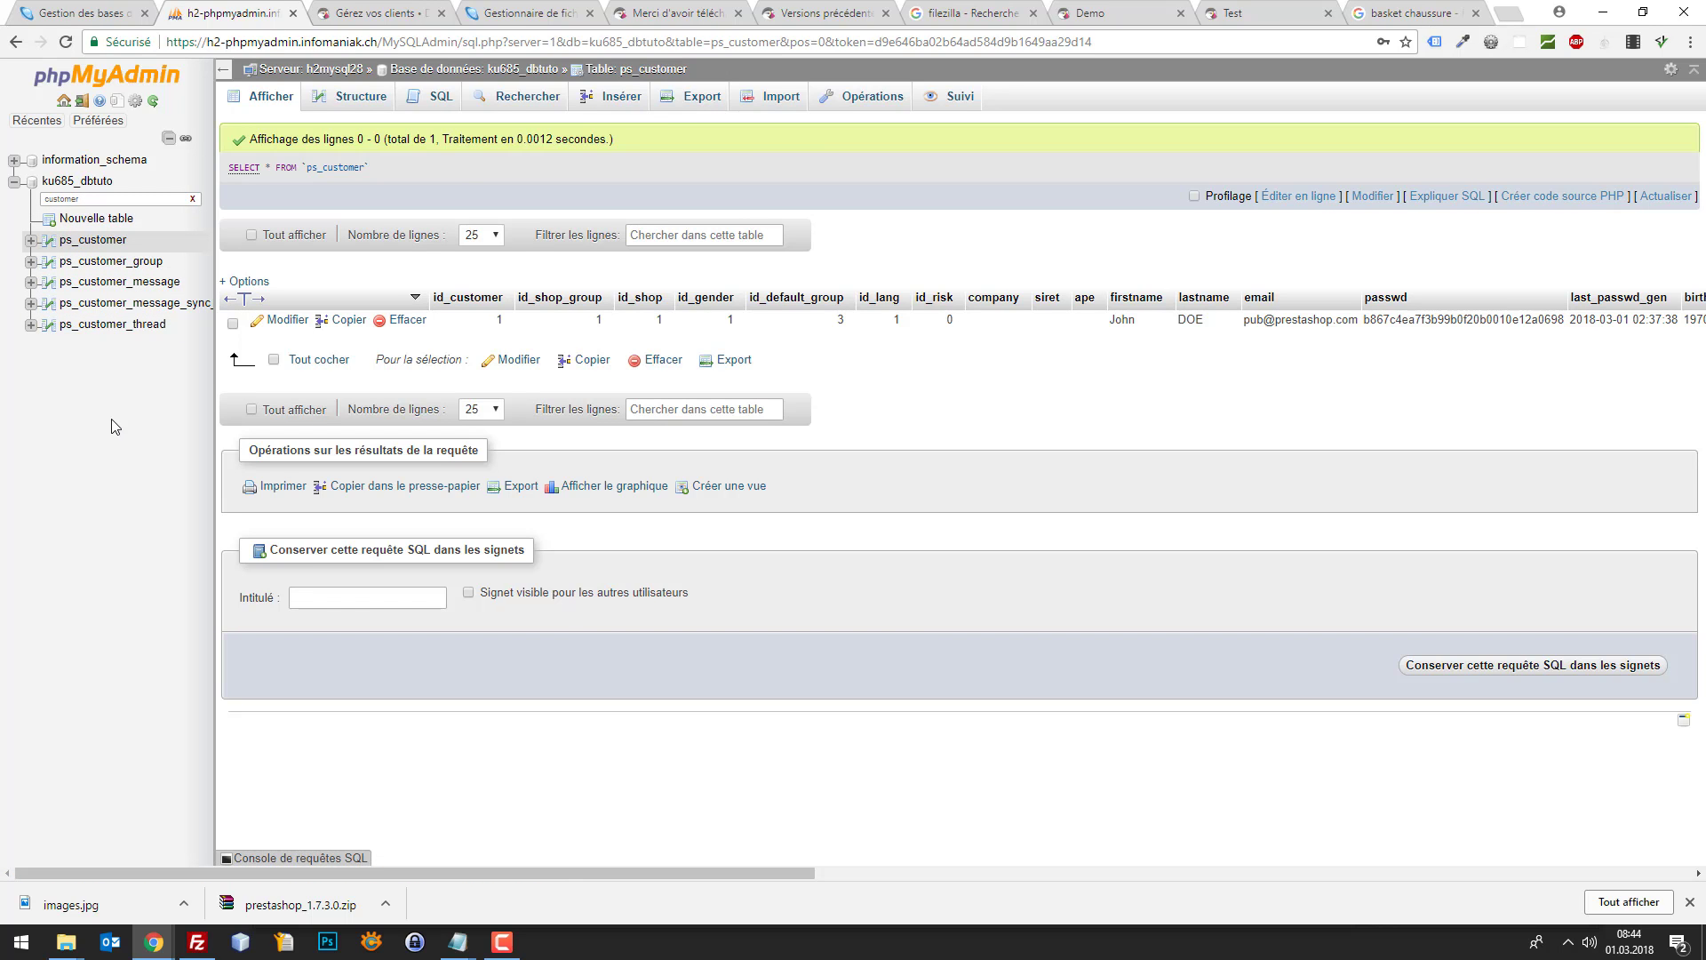
pyautogui.hotkey('alt', 'Tab')
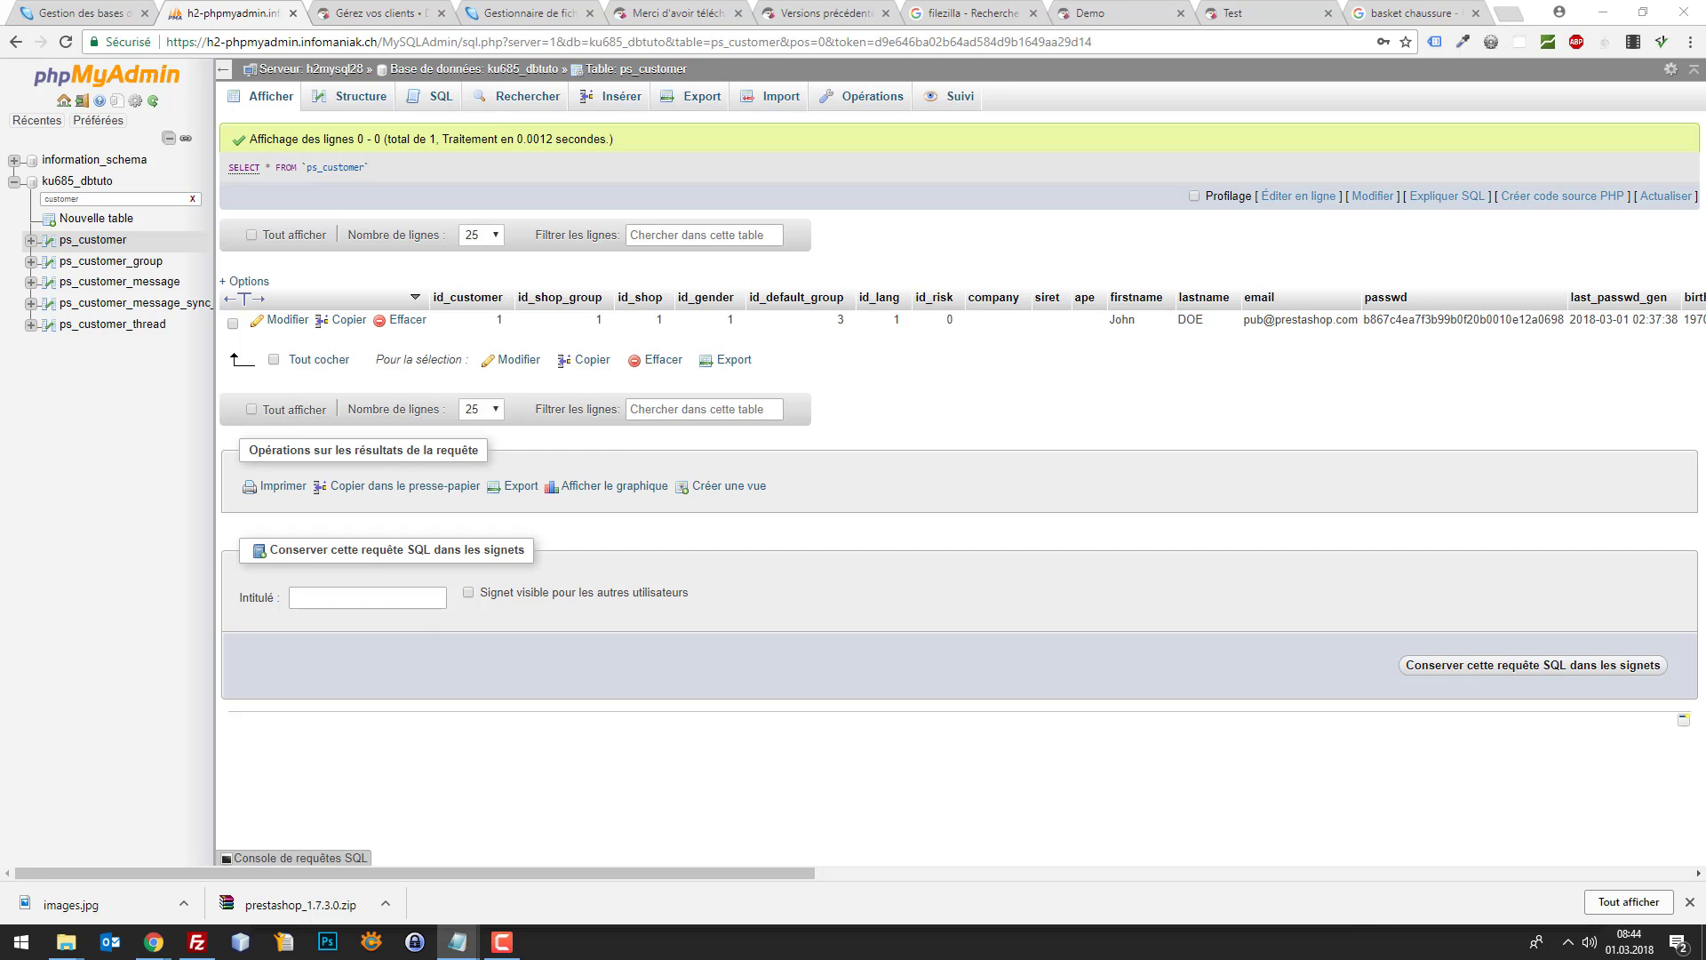
pyautogui.click(387, 11)
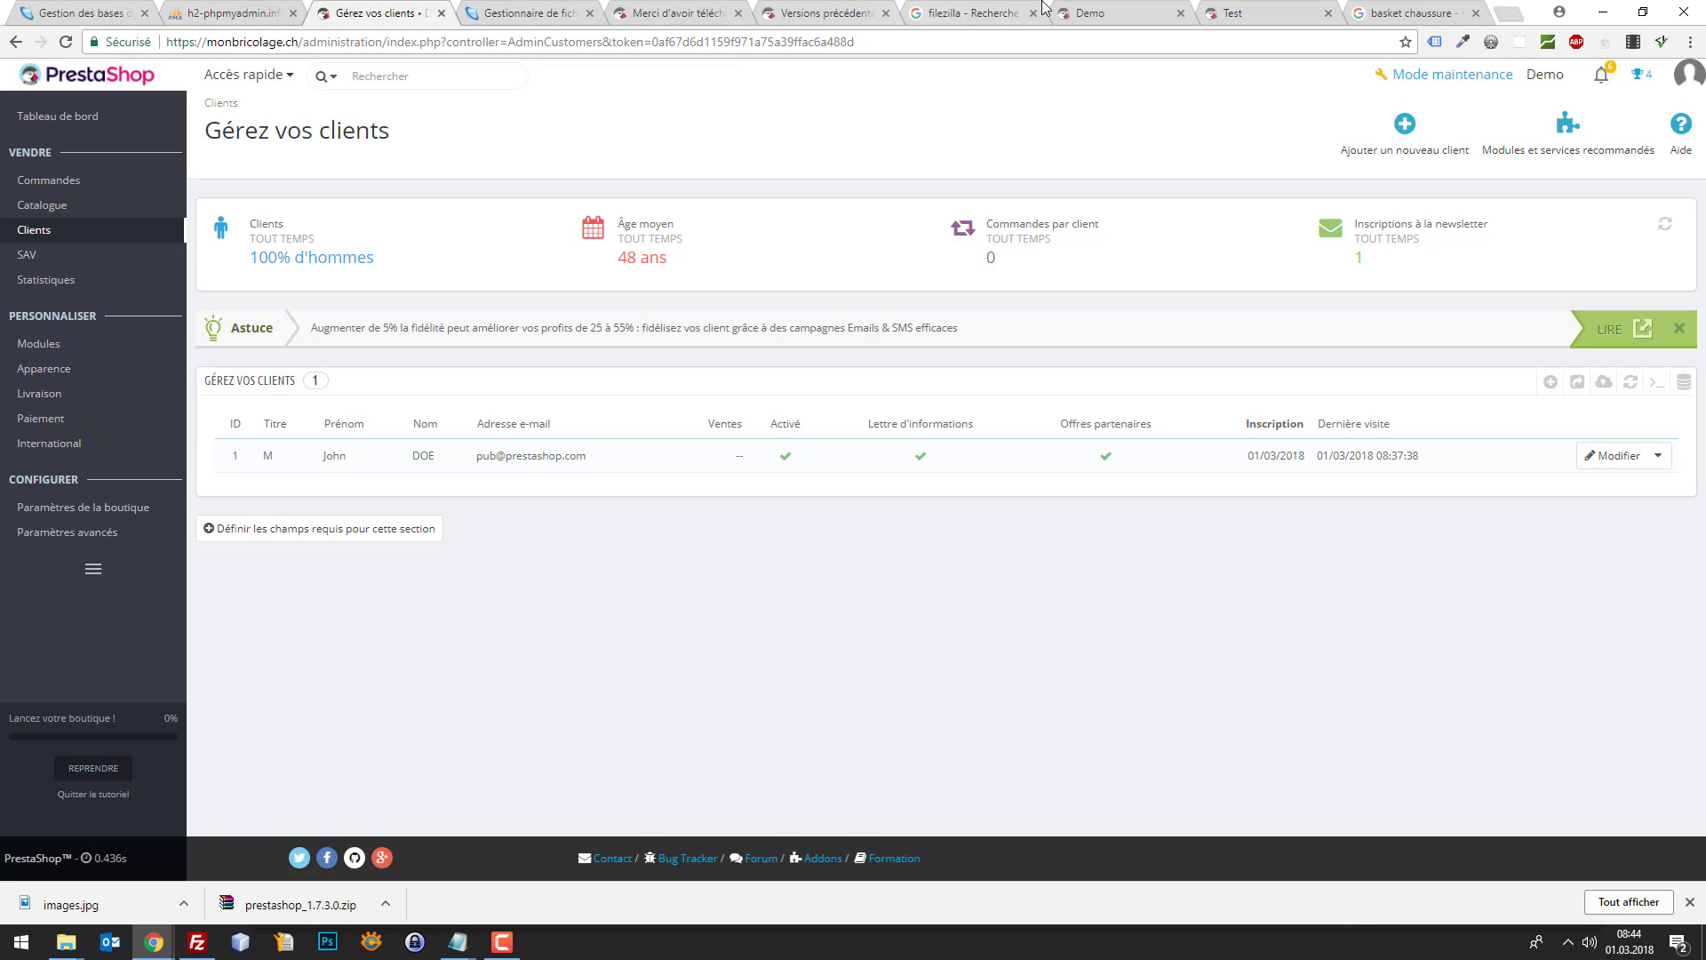
pyautogui.click(1138, 8)
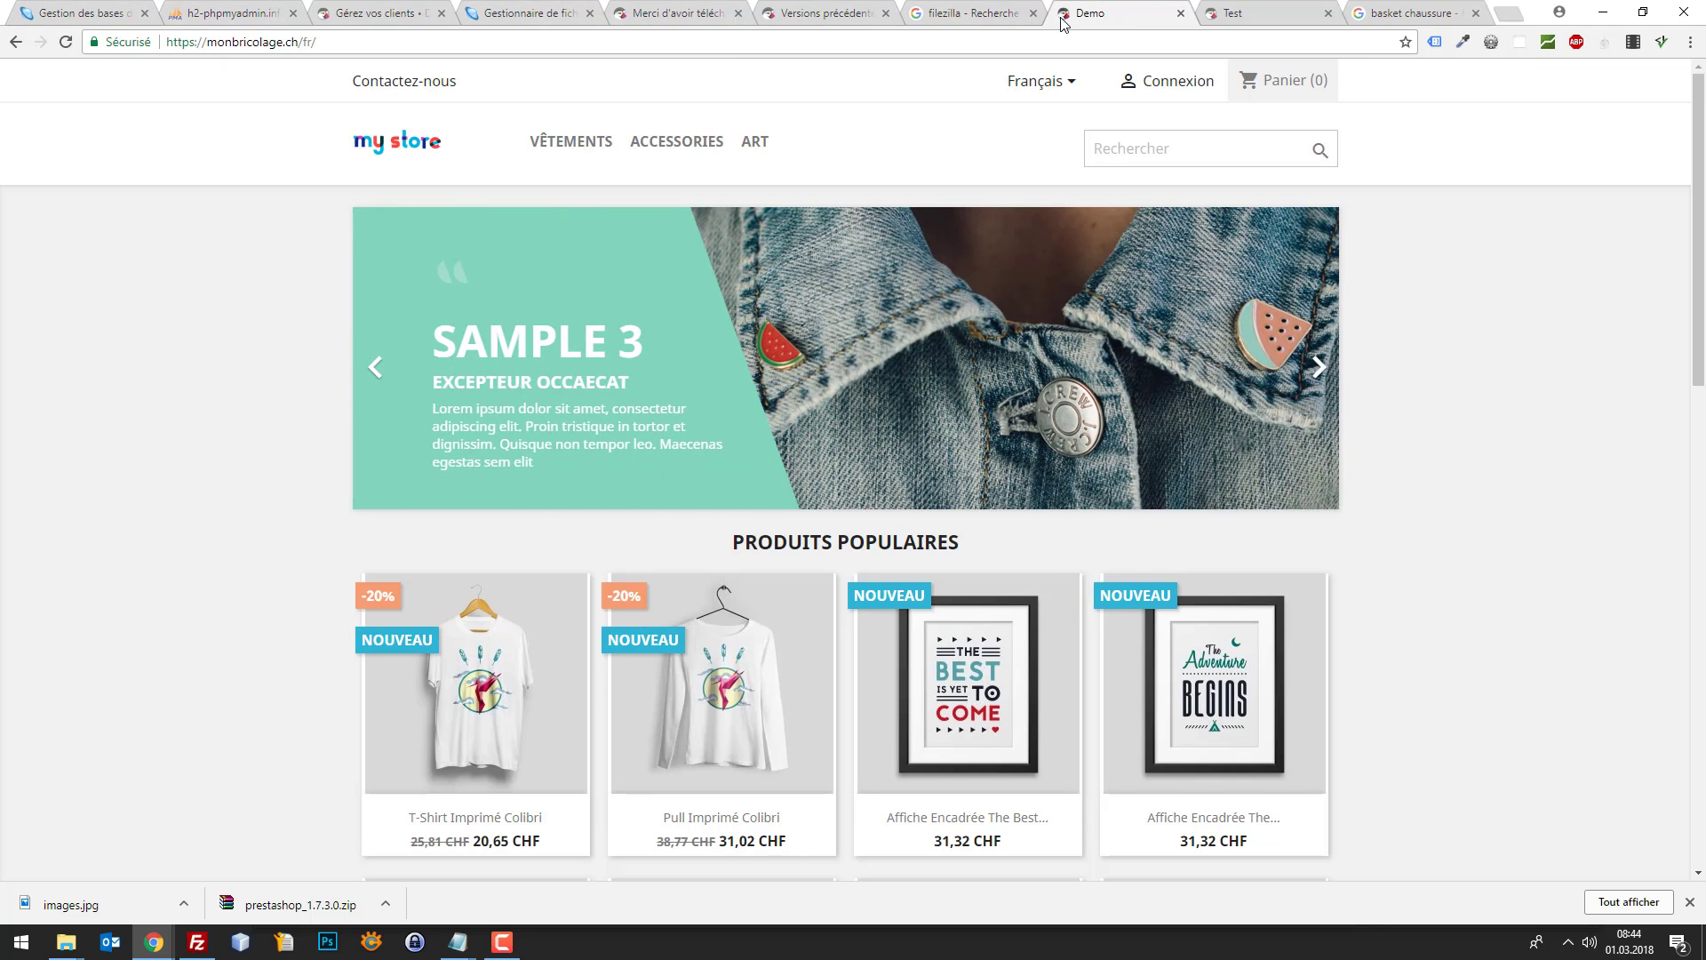